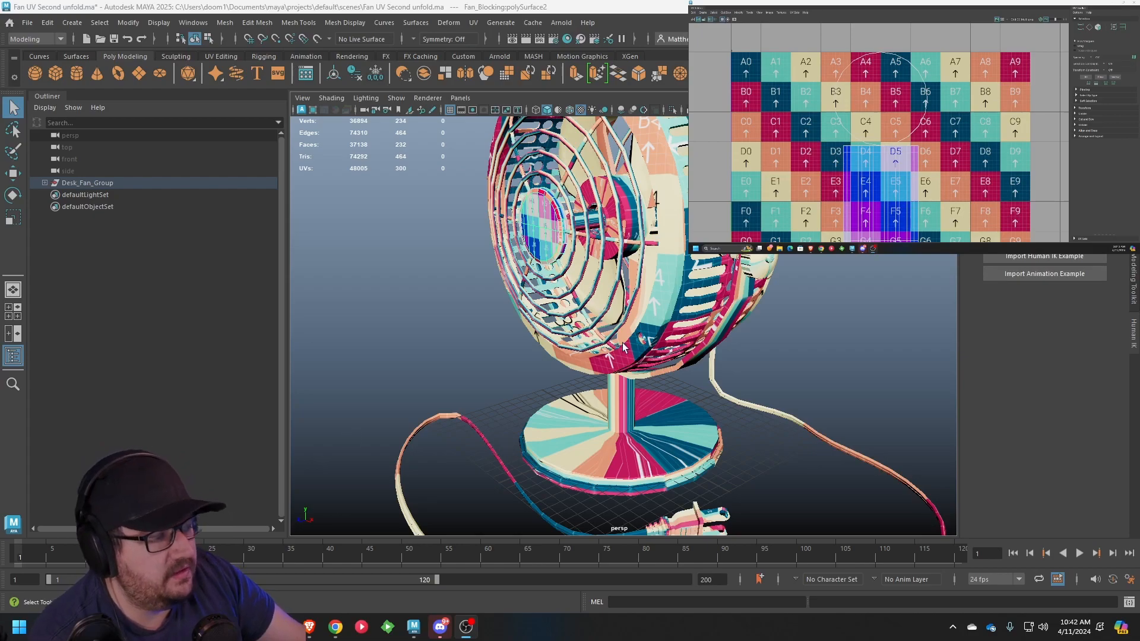
Examine the UV layouts of the fan's body and rear ring in the UV Editor
scroll(692, 205, "up", 3)
middle_click_drag(698, 196, 668, 282, "alt")
left_click(647, 265)
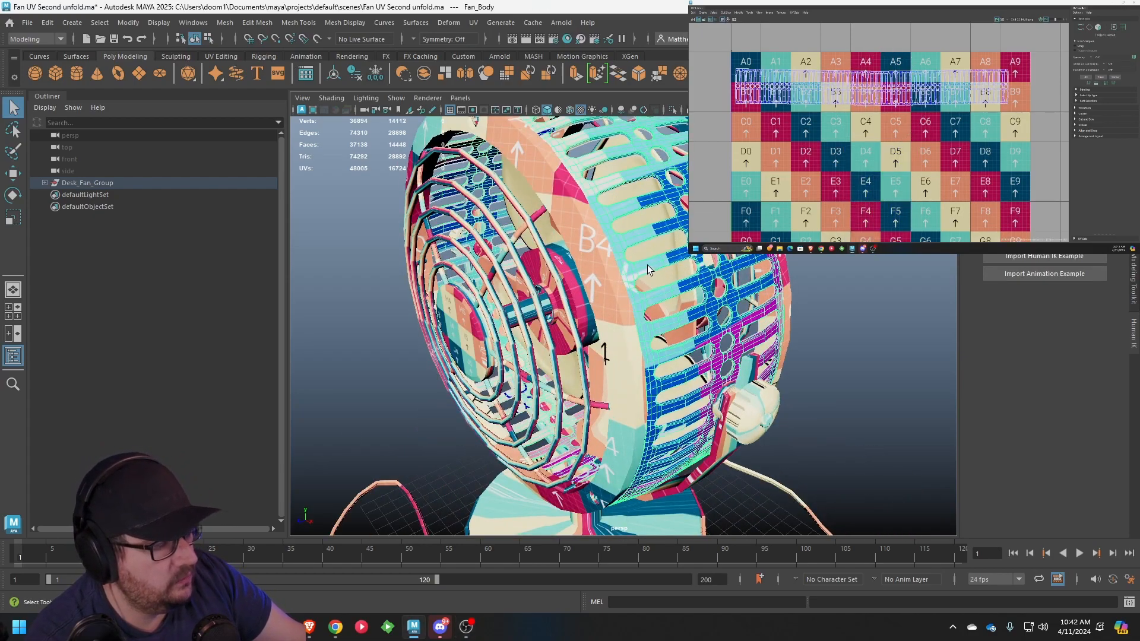
left_click(617, 269)
left_click_drag(825, 265, 726, 265, "alt")
scroll(854, 265, "down", 3)
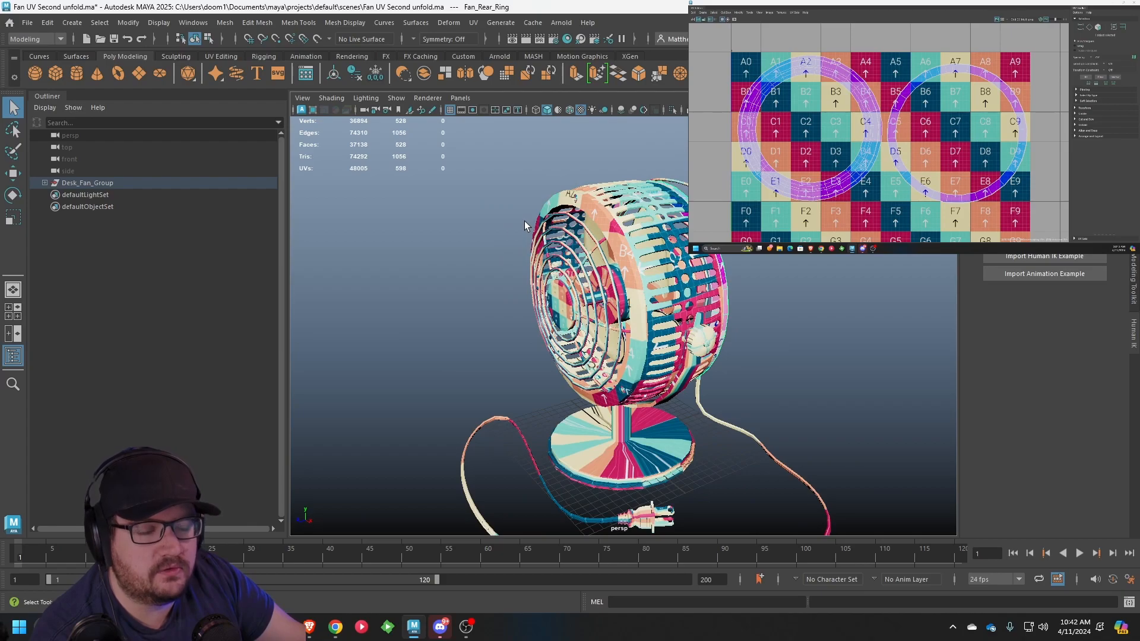
Select the fan's base and isolate it in the viewport
left_click_drag(496, 256, 701, 307, "alt")
left_click(633, 374)
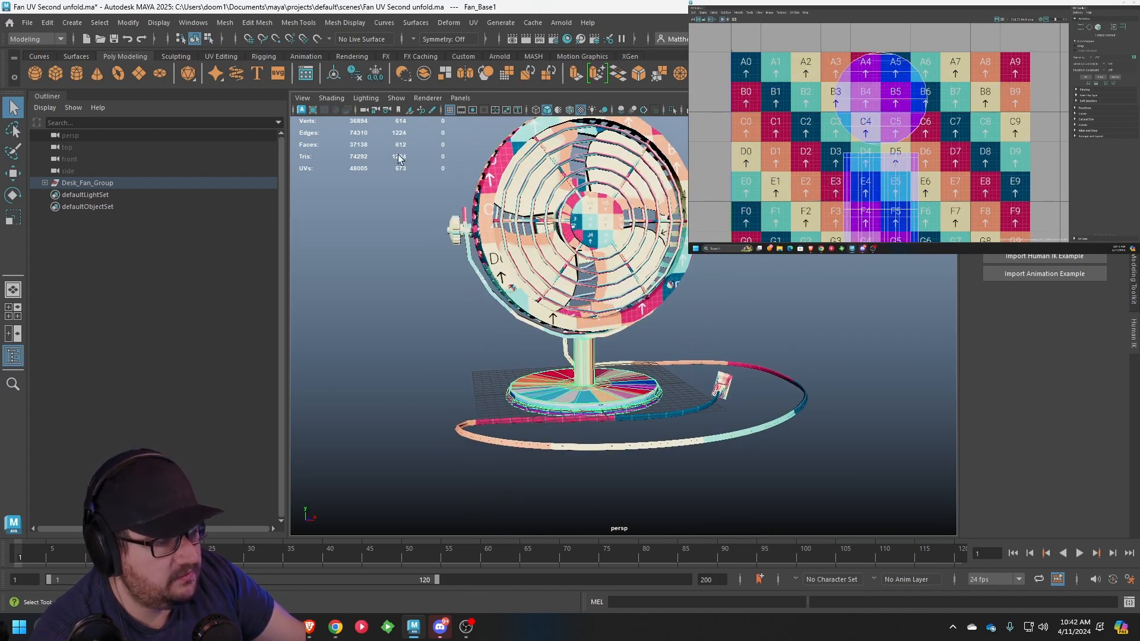
left_click(396, 98)
mouse_move(422, 120)
left_click(560, 130)
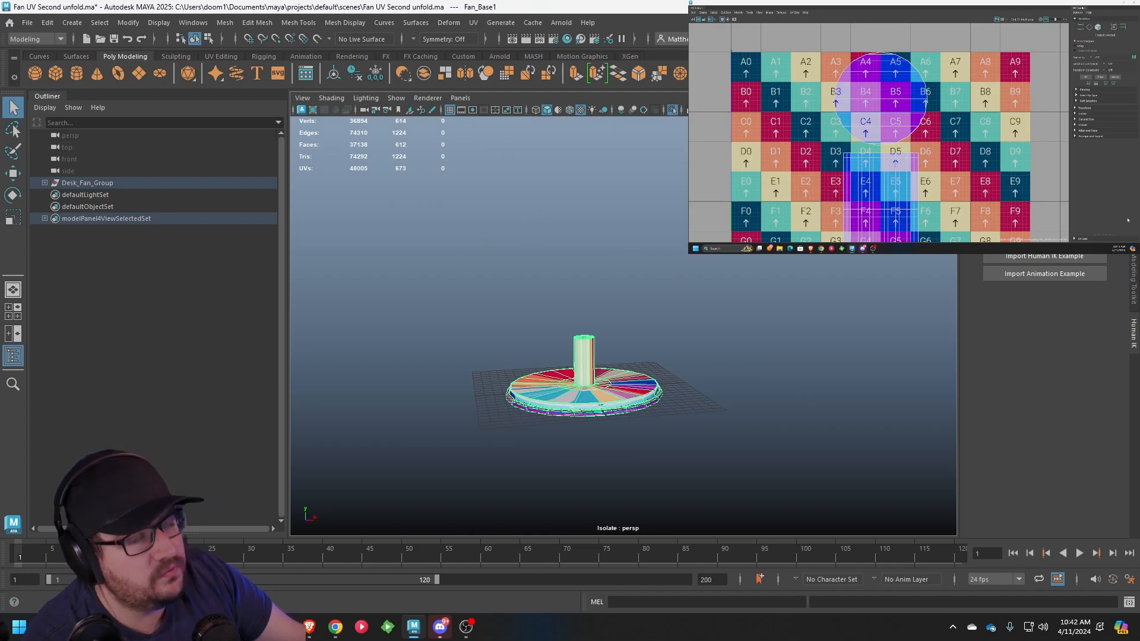
Apply a camera-based UV projection to the fan base from a view straight above it
left_click(473, 24)
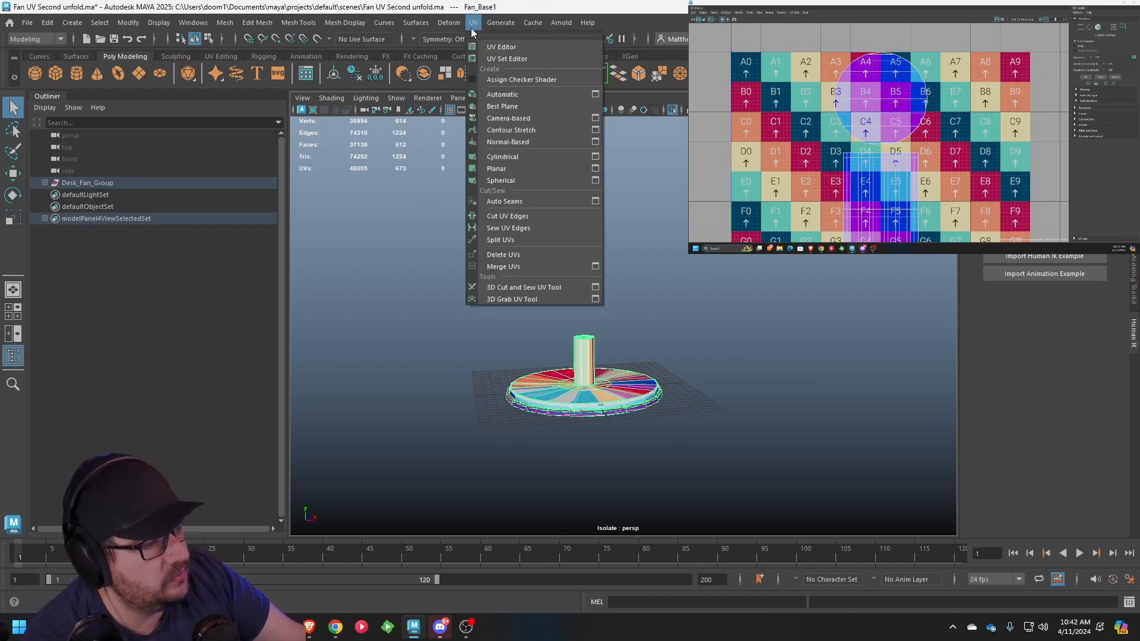
left_click(473, 24)
left_click_drag(545, 217, 682, 131, "alt")
scroll(588, 332, "up", 5)
scroll(623, 297, "down", 3)
scroll(682, 130, "up", 5)
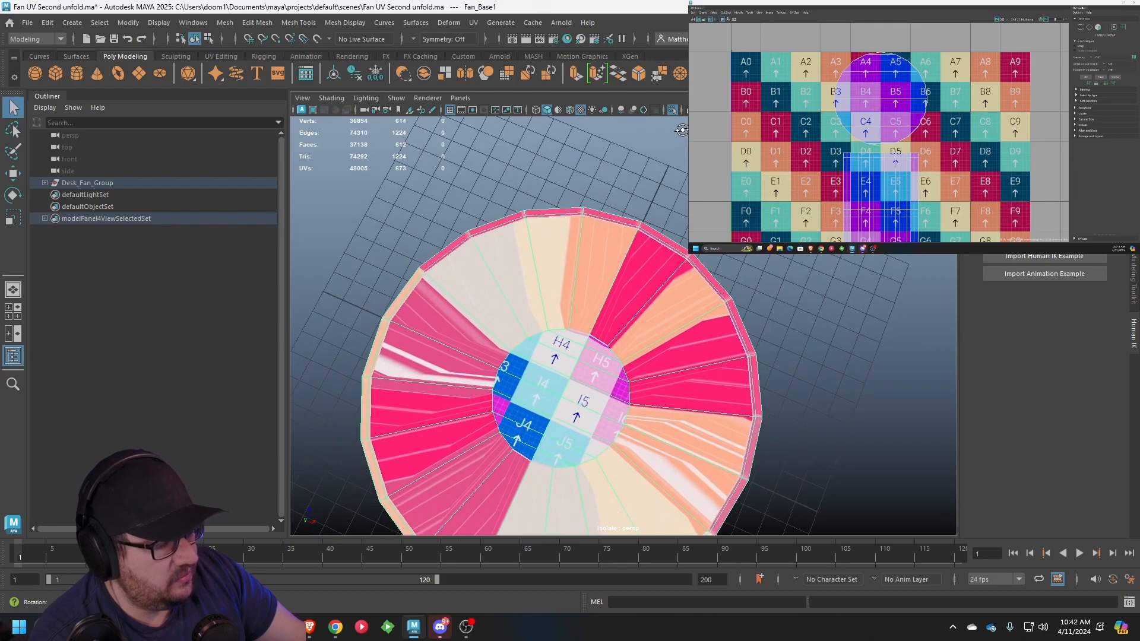
scroll(718, 344, "down", 5)
left_click_drag(710, 308, 618, 407, "alt")
scroll(668, 392, "up", 5)
left_click(474, 24)
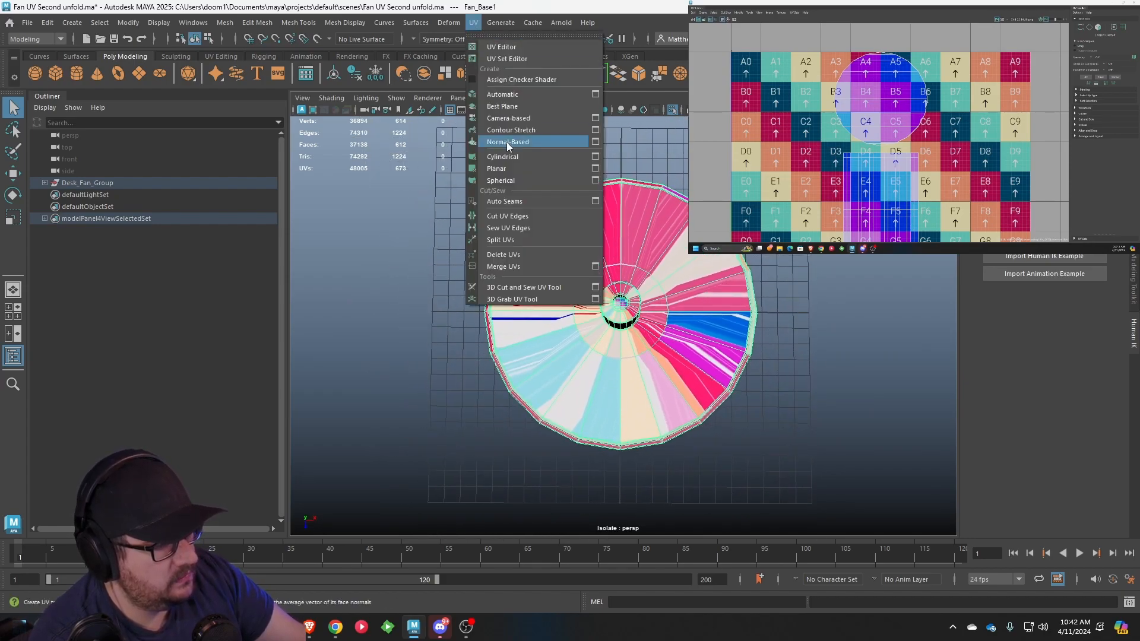
left_click(504, 118)
Examine the checker pattern on the base's top, rim and pole for stretching
left_click_drag(687, 315, 725, 337, "alt")
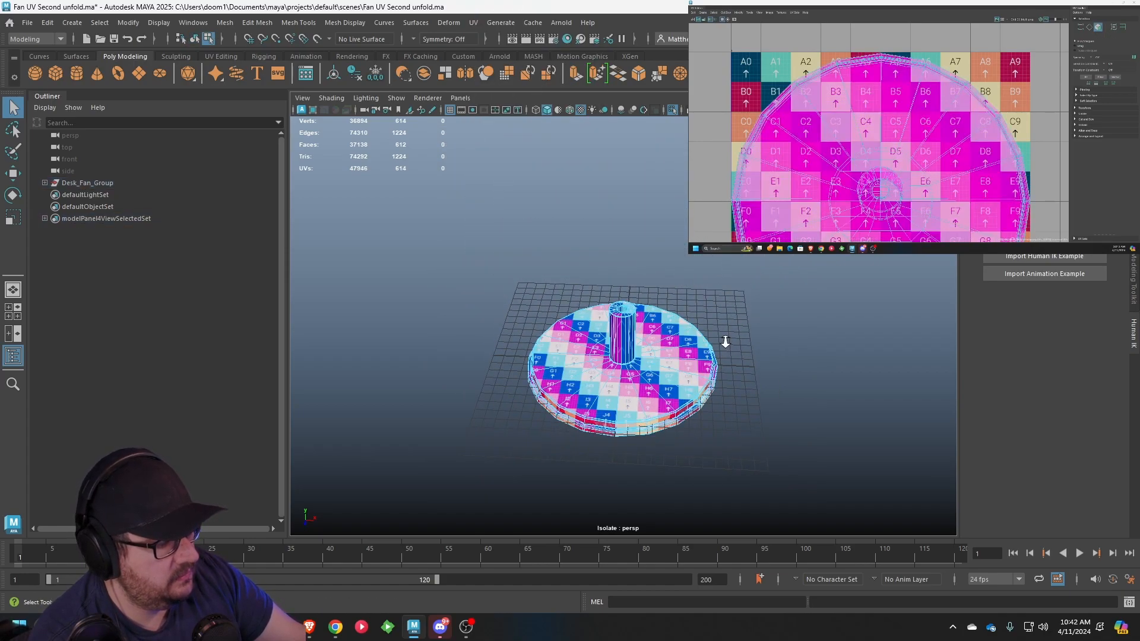
scroll(725, 337, "up", 5)
right_click_drag(641, 285, 684, 265)
scroll(684, 260, "down", 4)
left_click_drag(683, 265, 619, 377, "alt")
middle_click_drag(617, 431, 618, 309, "alt")
scroll(618, 309, "up", 6)
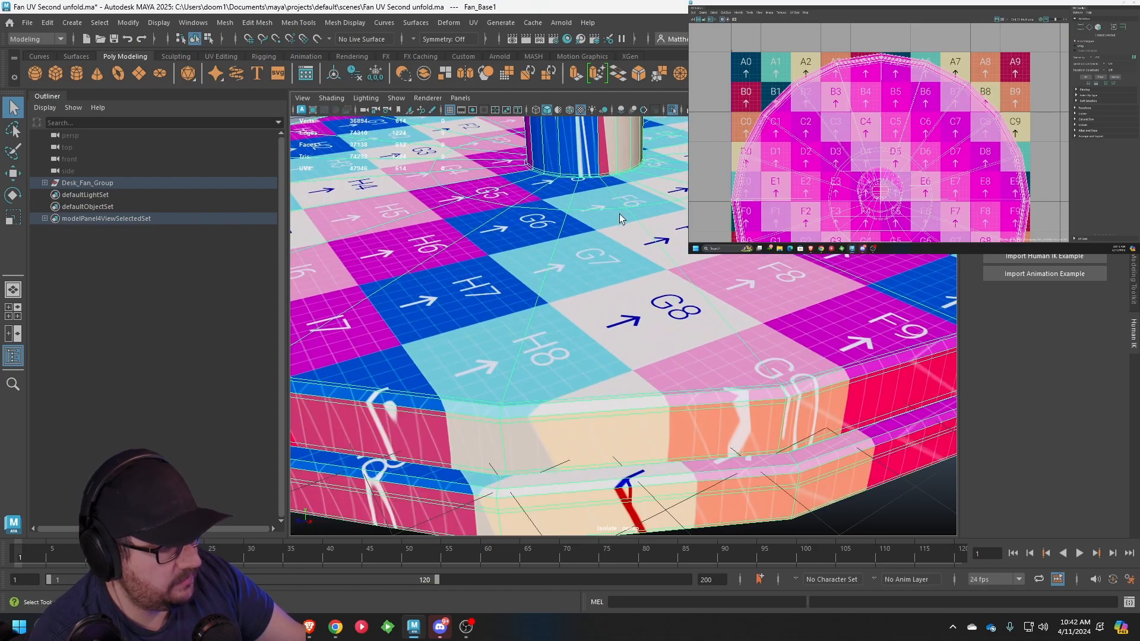
scroll(611, 351, "down", 3)
left_click_drag(611, 351, 638, 374, "alt")
scroll(603, 358, "down", 4)
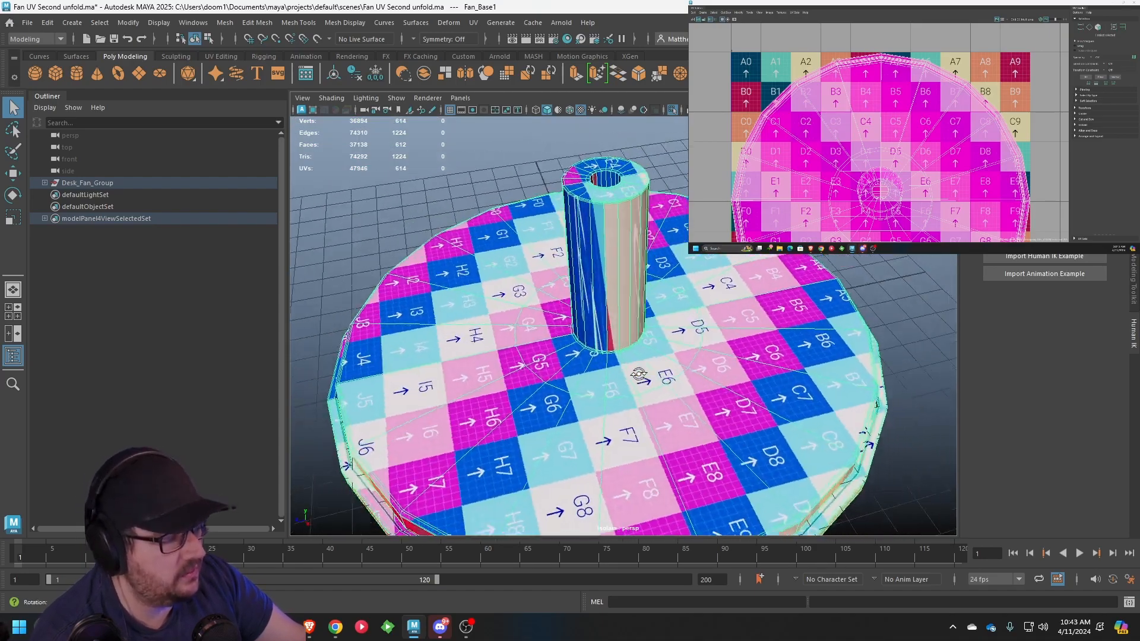
Cut the UVs along the edge loop where the pole meets the base disc
scroll(638, 374, "up", 6)
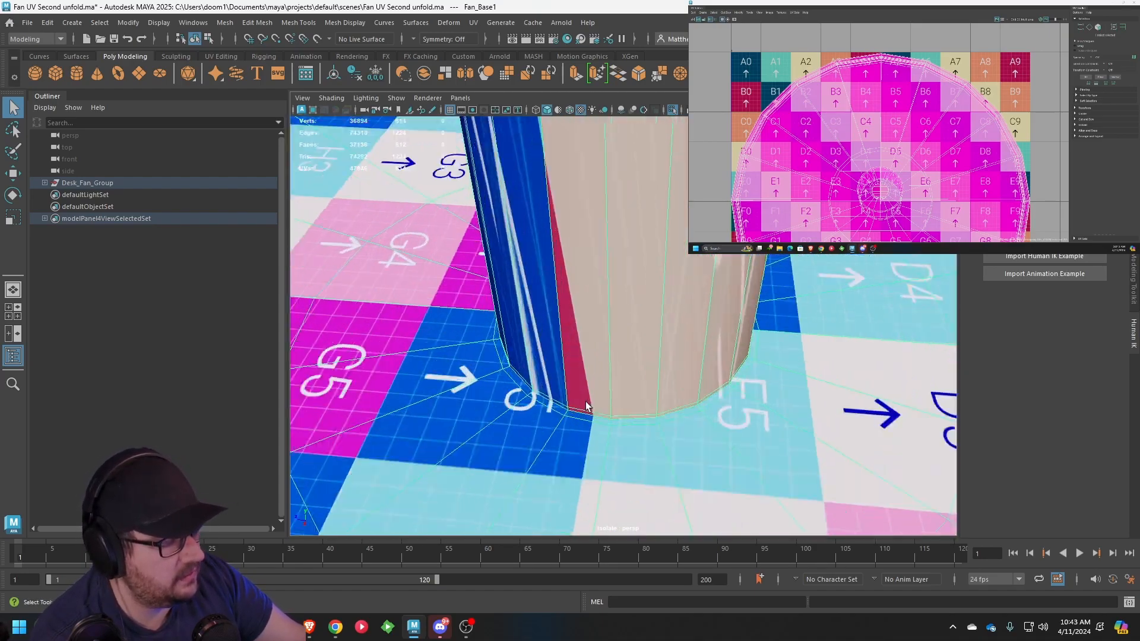
scroll(614, 409, "down", 8)
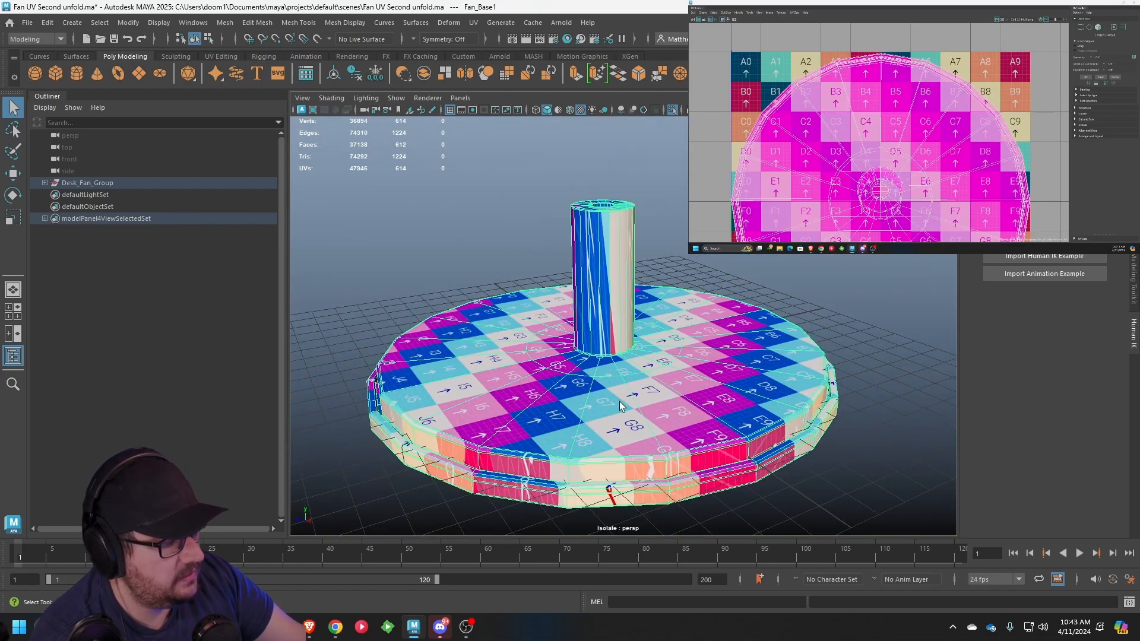
scroll(619, 404, "up", 8)
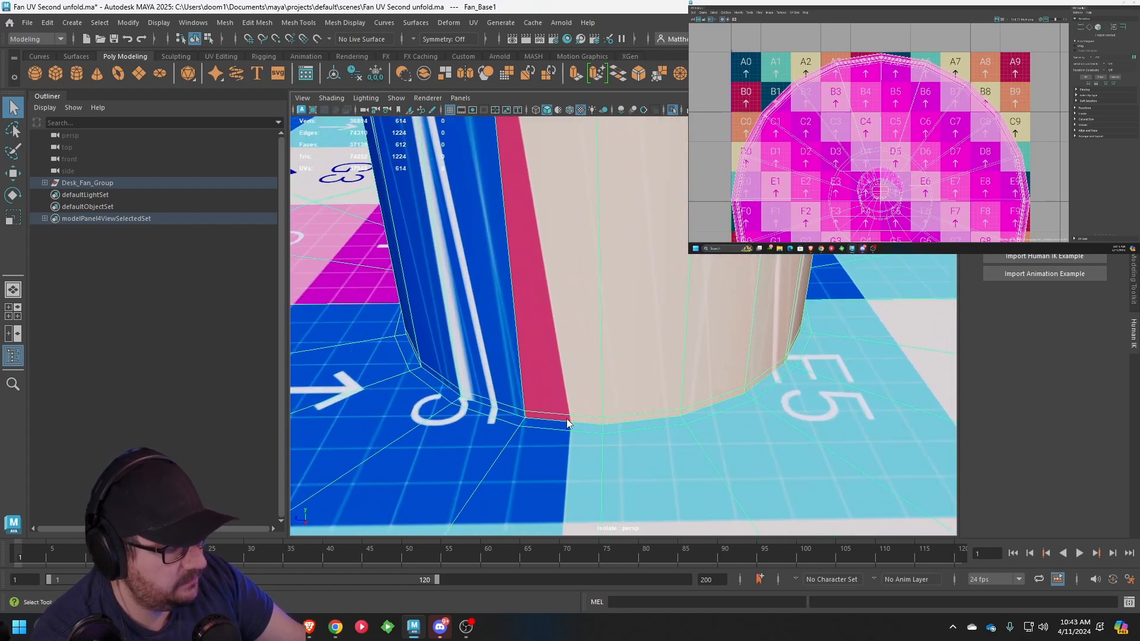
right_click_drag(559, 273, 547, 418)
left_click(547, 422)
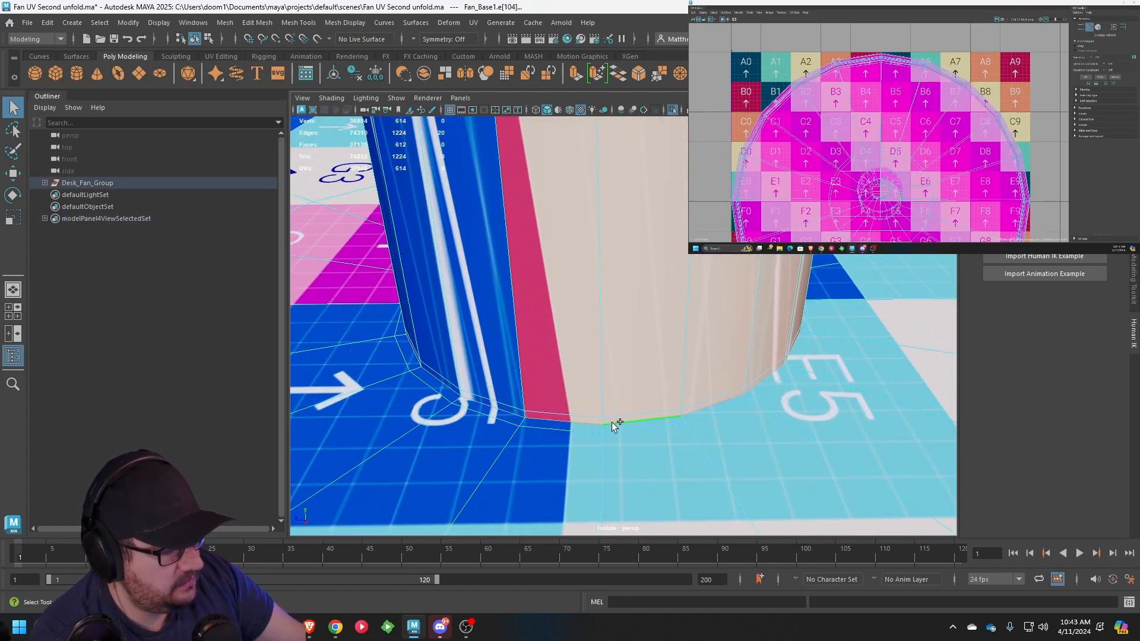
left_click(726, 12)
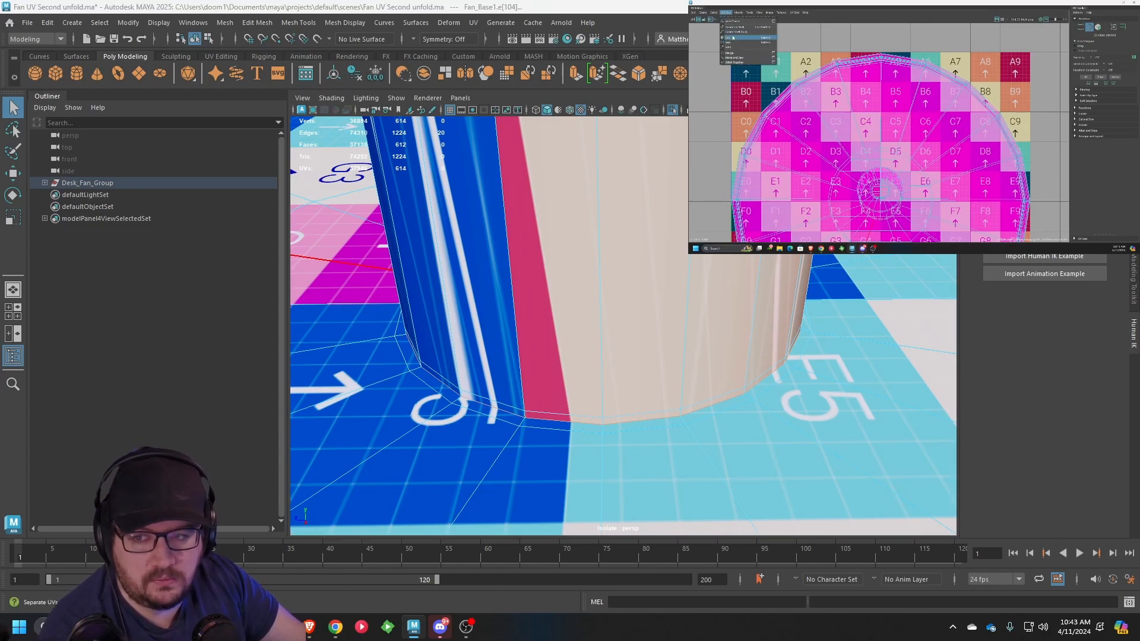
left_click(730, 31)
Cut a vertical UV seam along the full height of the pole's outer side
left_click_drag(669, 230, 580, 340, "alt")
left_click(584, 378)
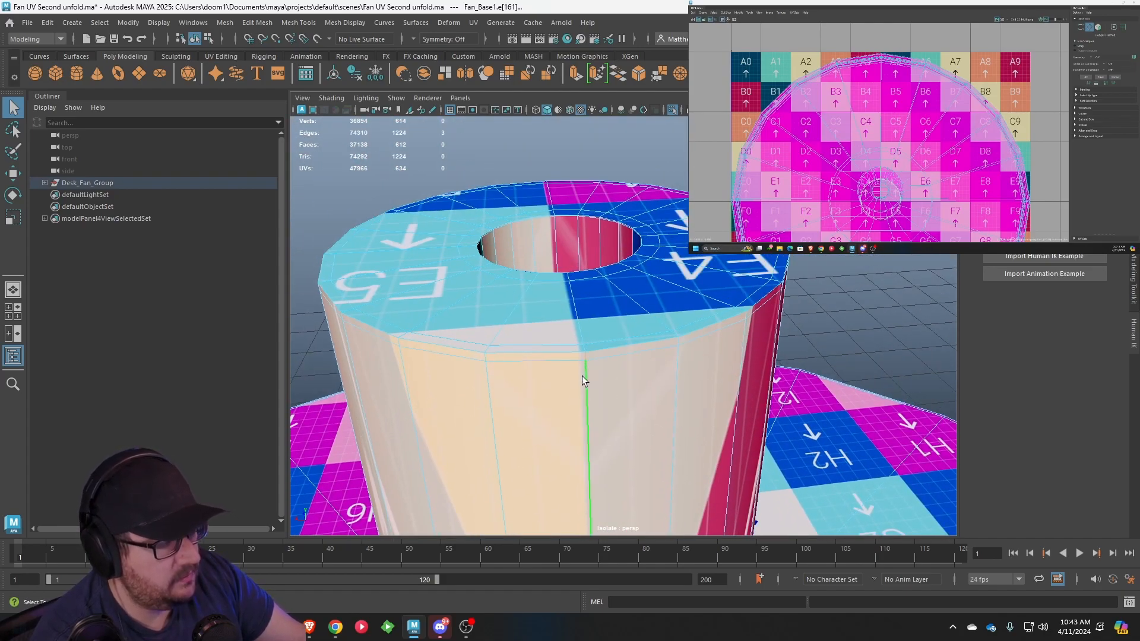
left_click(725, 12)
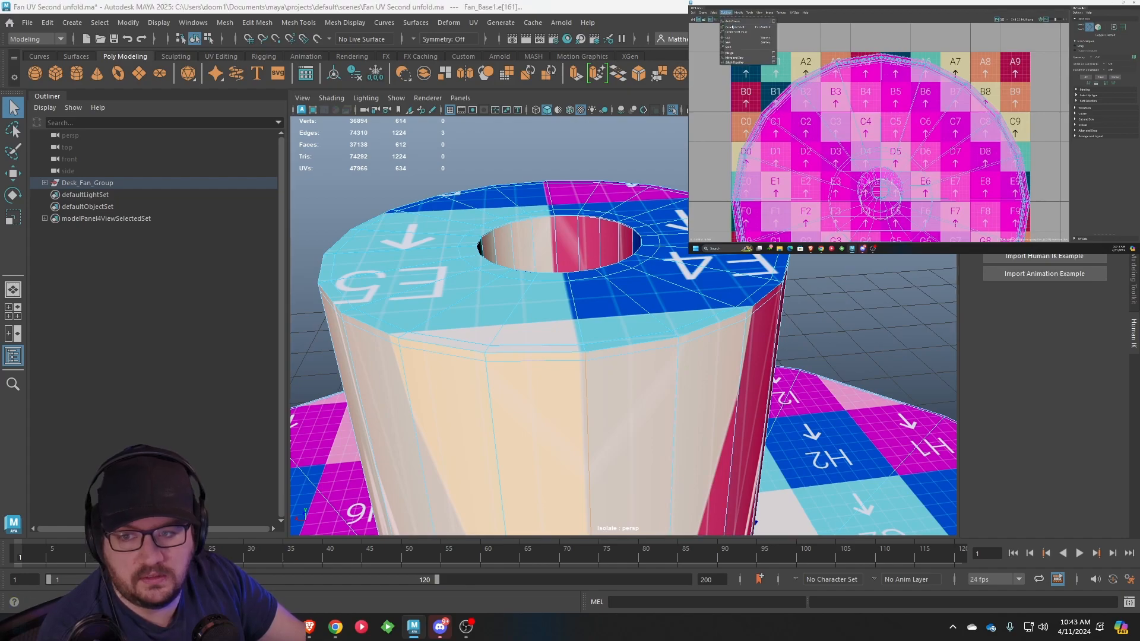
left_click(736, 38)
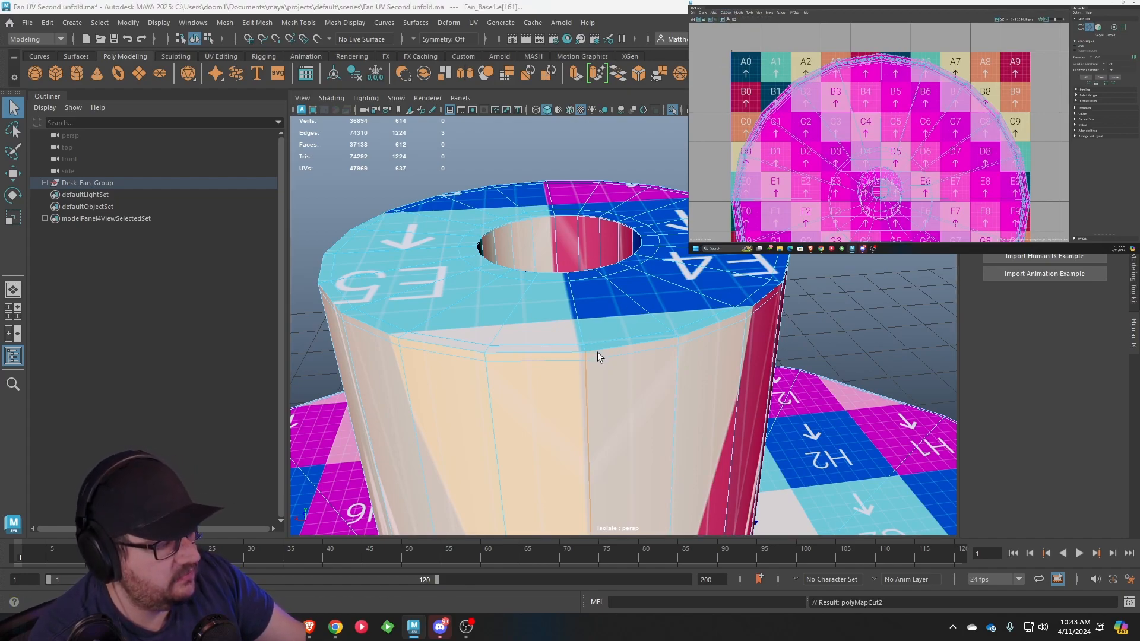
Cut the UVs along the edge loop around the pole's outer top rim
middle_click_drag(598, 351, 636, 323, "alt")
right_click_drag(640, 273, 641, 297)
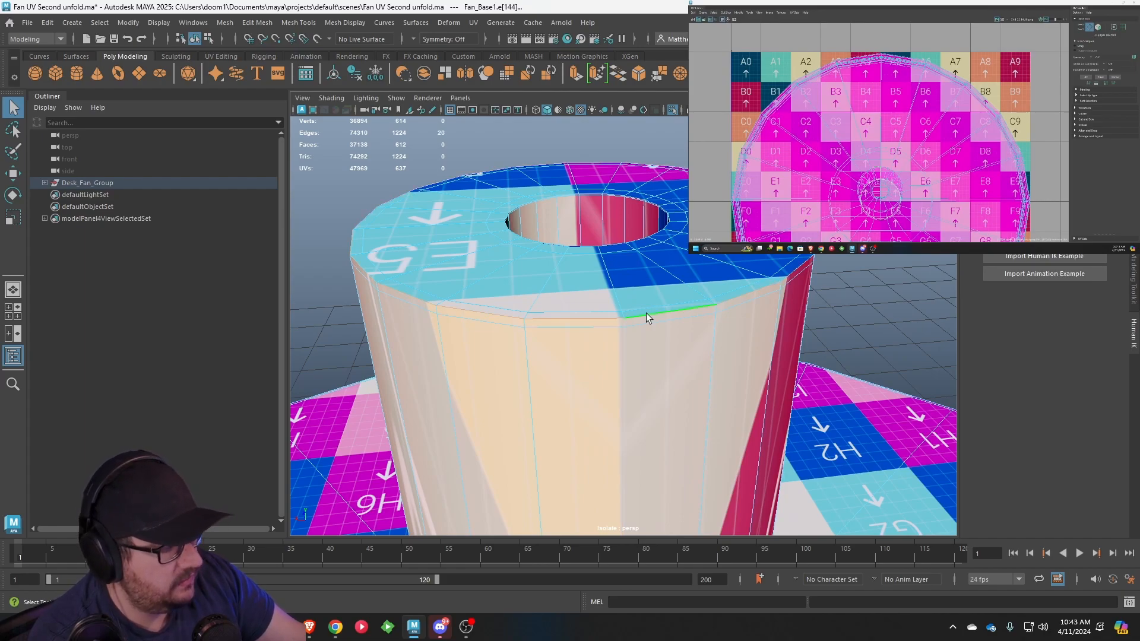
mouse_move(646, 312)
left_mouse_down("alt")
mouse_move(675, 303)
mouse_move(622, 306)
mouse_move(534, 286)
mouse_move(633, 304)
left_mouse_up("alt")
scroll(623, 307, "down", 5)
scroll(633, 303, "down", 5)
left_click_drag(600, 349, 580, 386, "alt")
Select the pole's side UV shell and move it to empty space outside the base's layout
right_click_drag(616, 355, 656, 259)
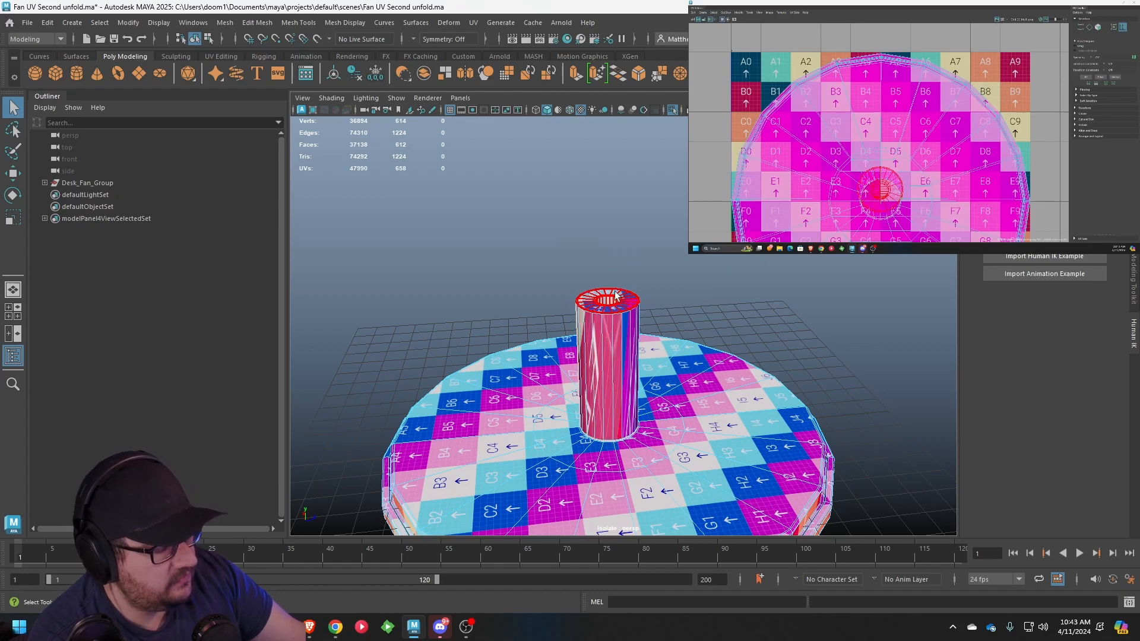
left_click_drag(610, 337, 711, 336, "alt")
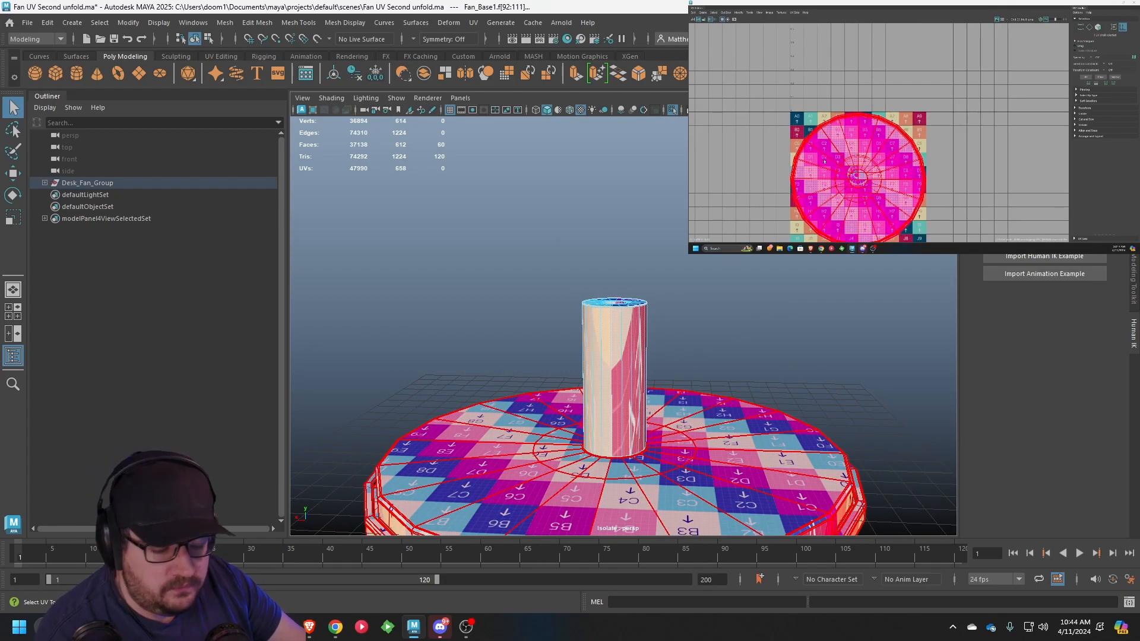
key("w")
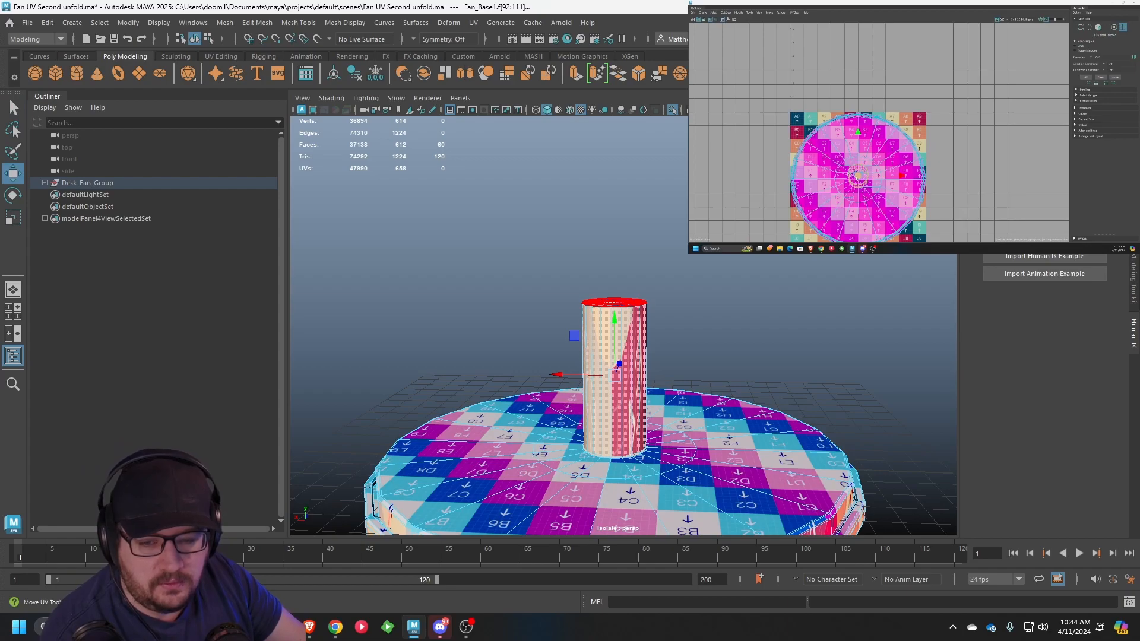
left_click_drag(858, 177, 987, 135)
middle_click_drag(987, 135, 974, 134, "alt")
Convert the pole's side shell to a UV selection and unfold it
right_click_drag(973, 134, 991, 134, "ctrl")
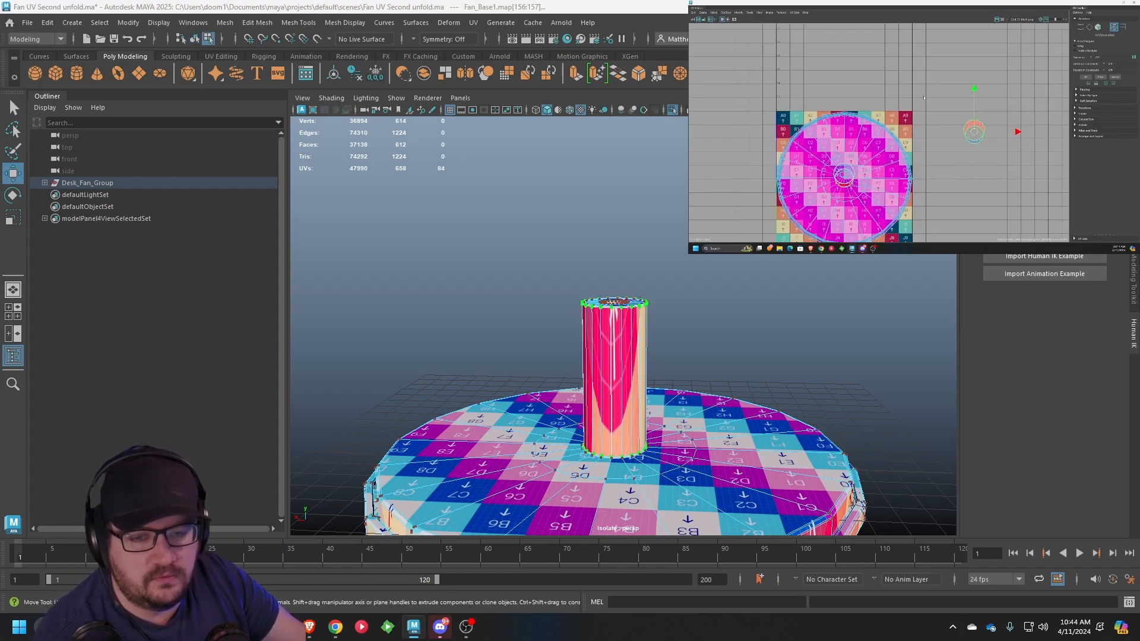
left_click(738, 12)
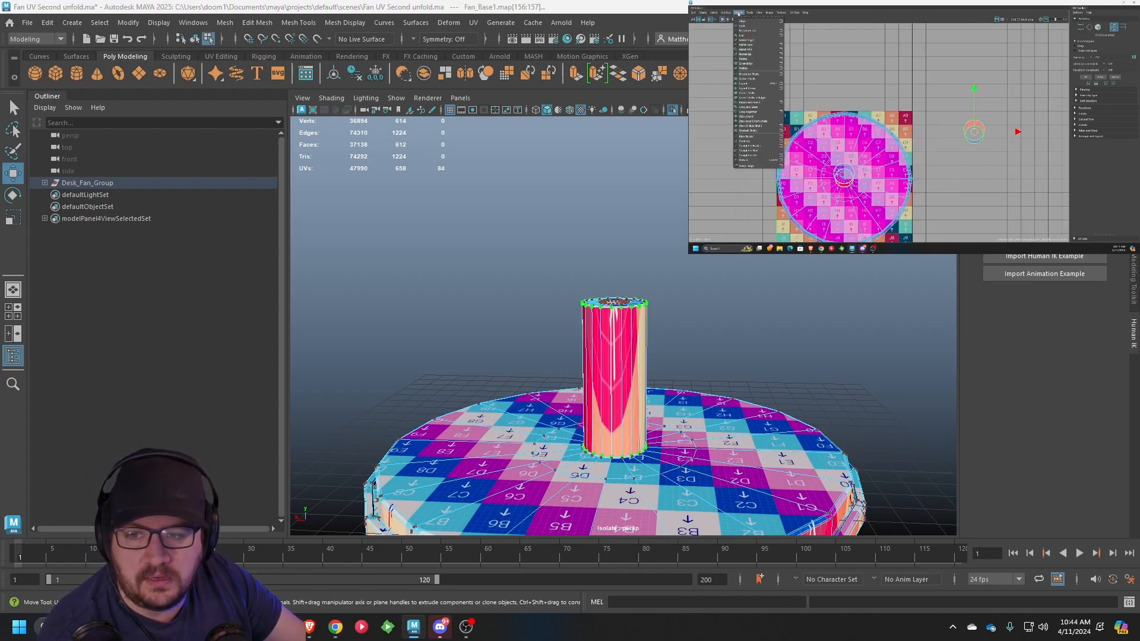
left_click(760, 152)
Straighten and enlarge the unfolded pole shell and place it directly beside the base's UV tile
scroll(972, 122, "up", 3)
key("e")
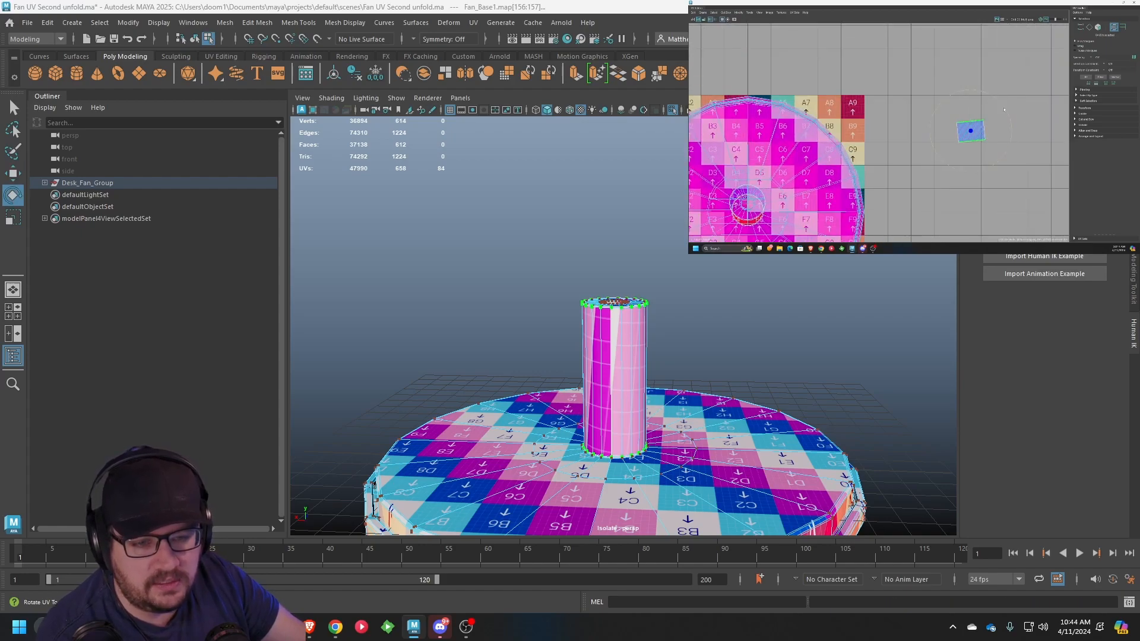
key("r")
left_click_drag(971, 130, 913, 132)
key("w")
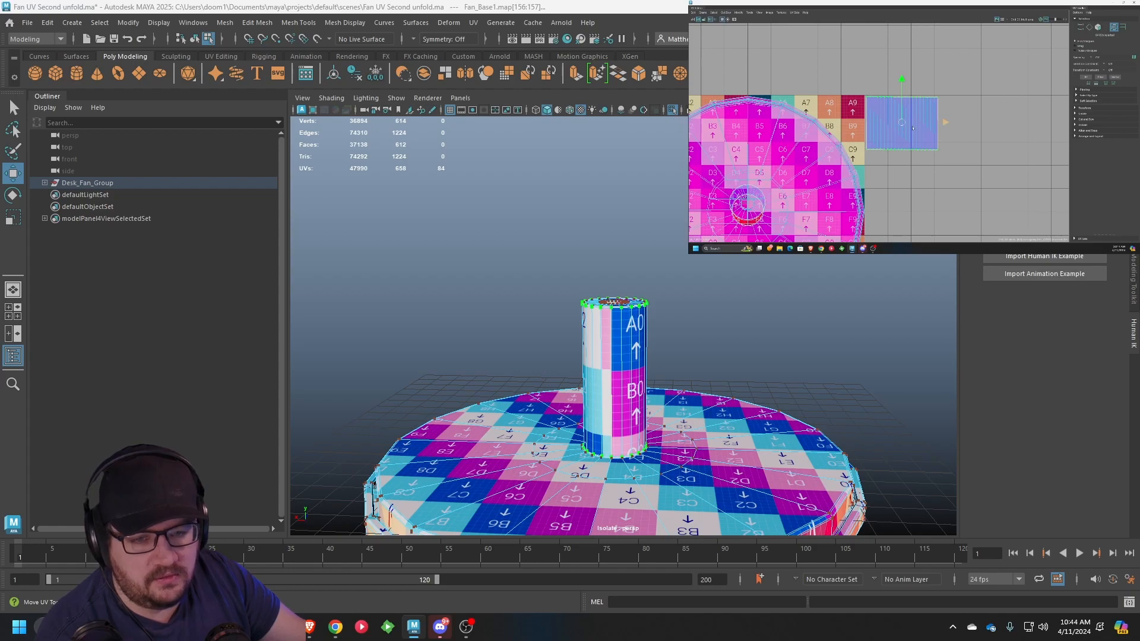
scroll(917, 133, "down", 3)
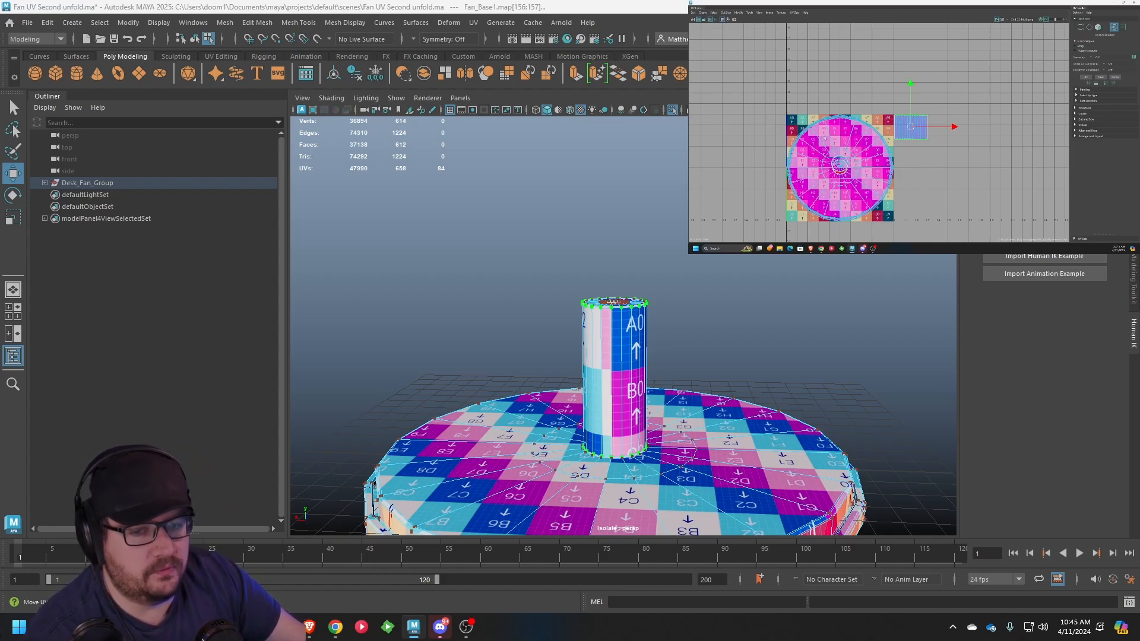
middle_click_drag(910, 159, 943, 153, "alt")
Cut the UVs along the edge loop around the inner hole at the pole's top
left_click_drag(656, 273, 599, 336, "alt")
scroll(599, 337, "up", 10)
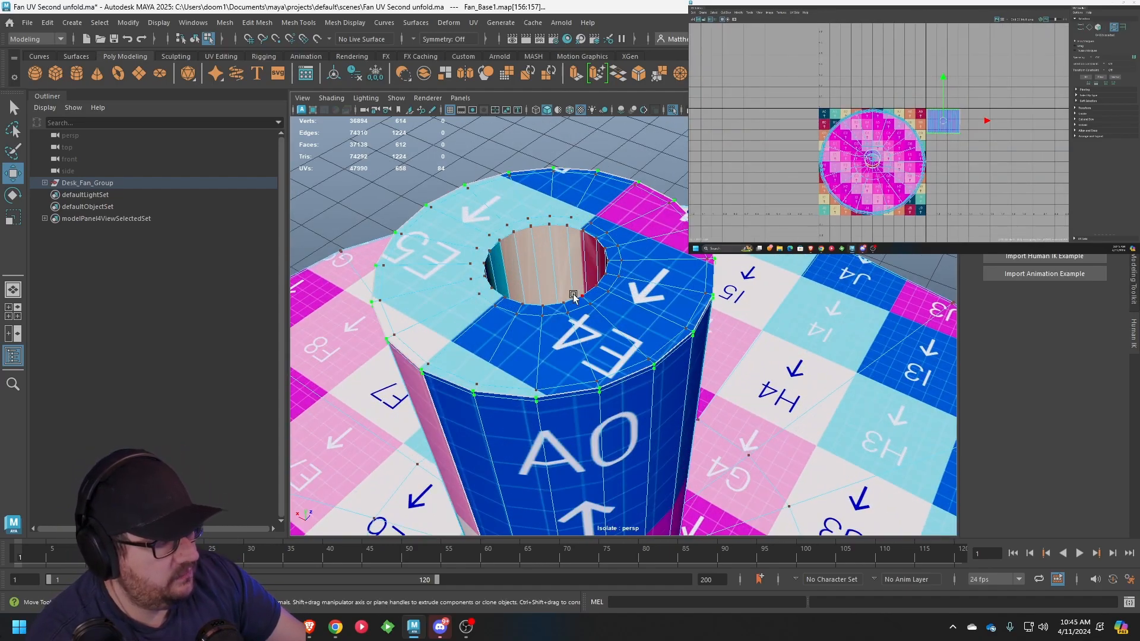
left_click_drag(649, 265, 640, 309, "alt")
scroll(581, 244, "down", 8)
scroll(640, 309, "up", 5)
right_click(598, 221)
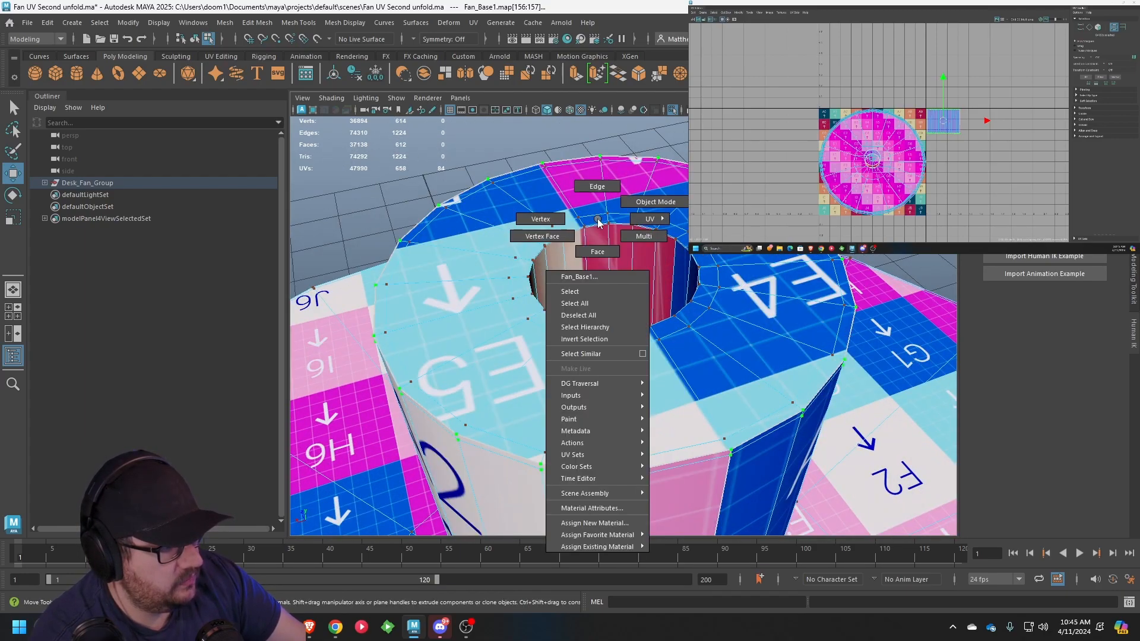
left_click(599, 188)
scroll(606, 295, "up", 6)
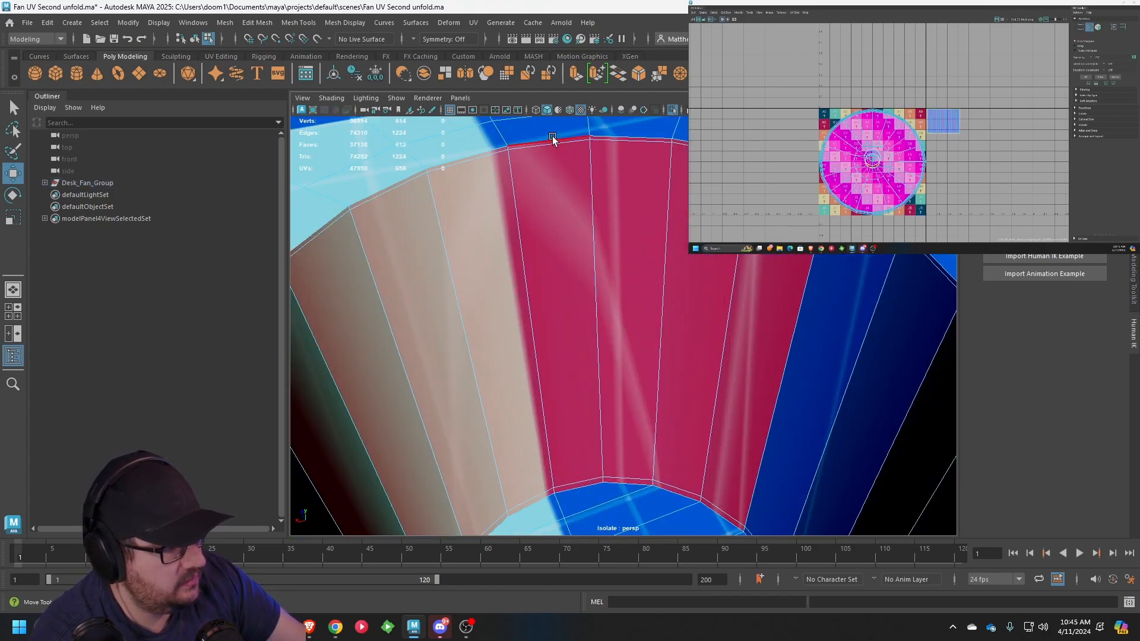
double_click(552, 139)
scroll(552, 297, "down", 5)
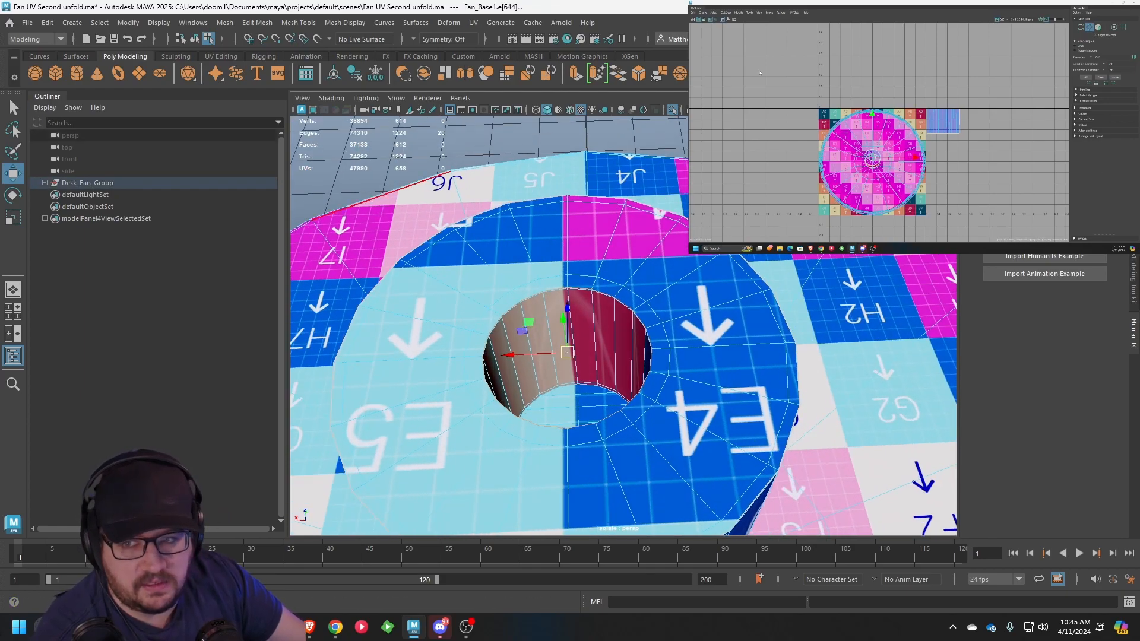
left_click(726, 12)
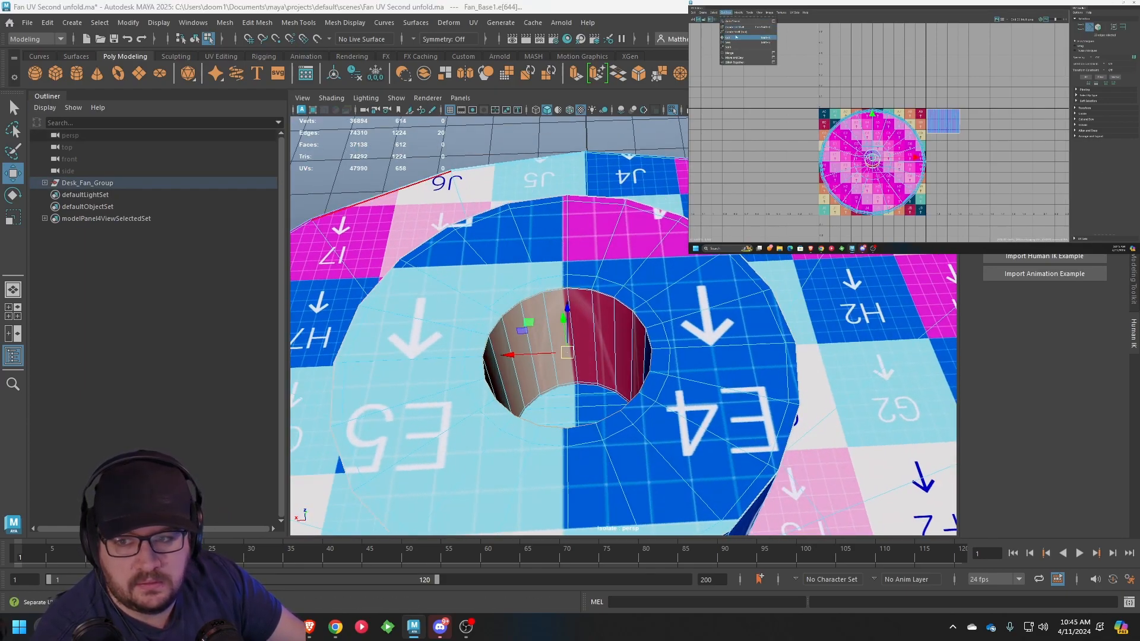
mouse_move(745, 12)
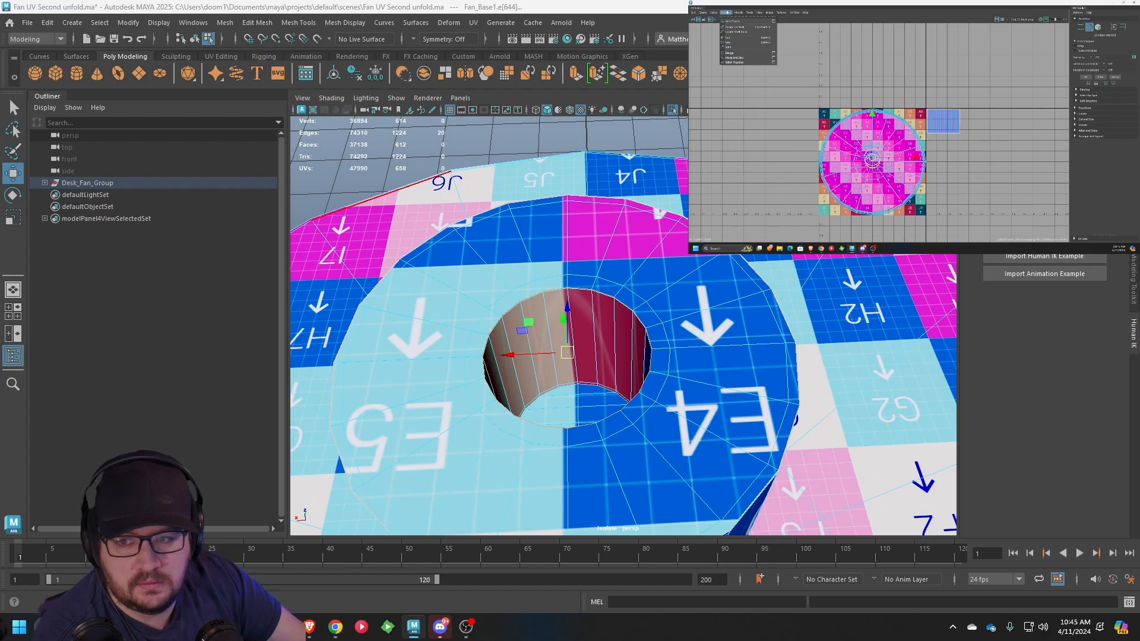
left_click(731, 38)
Select the UV shell of the pole's ring-shaped top face and move it just below the unfolded pole shell
left_click_drag(537, 272, 628, 249, "alt")
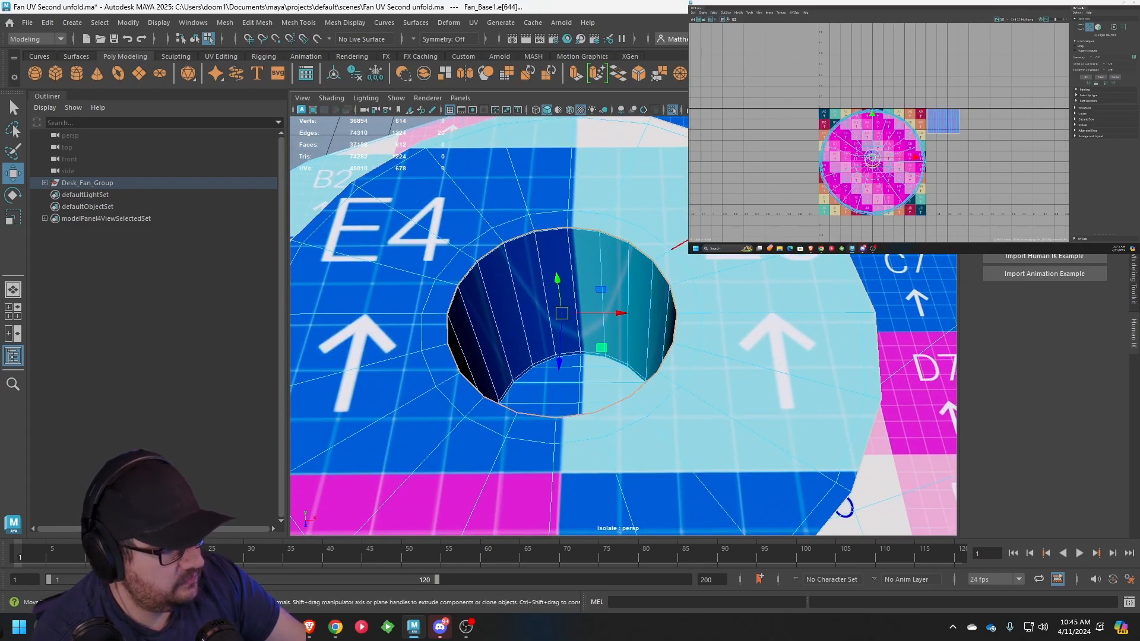
right_click(677, 208)
right_click_drag(677, 207, 734, 238)
left_click(661, 234)
mouse_move(834, 153)
right_mouse_down()
mouse_move(858, 155)
mouse_move(815, 145)
right_mouse_up()
left_click_drag(872, 159, 935, 144)
mouse_move(627, 254)
left_mouse_down("alt")
mouse_move(708, 258)
mouse_move(617, 234)
mouse_move(631, 253)
left_mouse_up("alt")
scroll(616, 235, "down", 5)
scroll(540, 277, "up", 5)
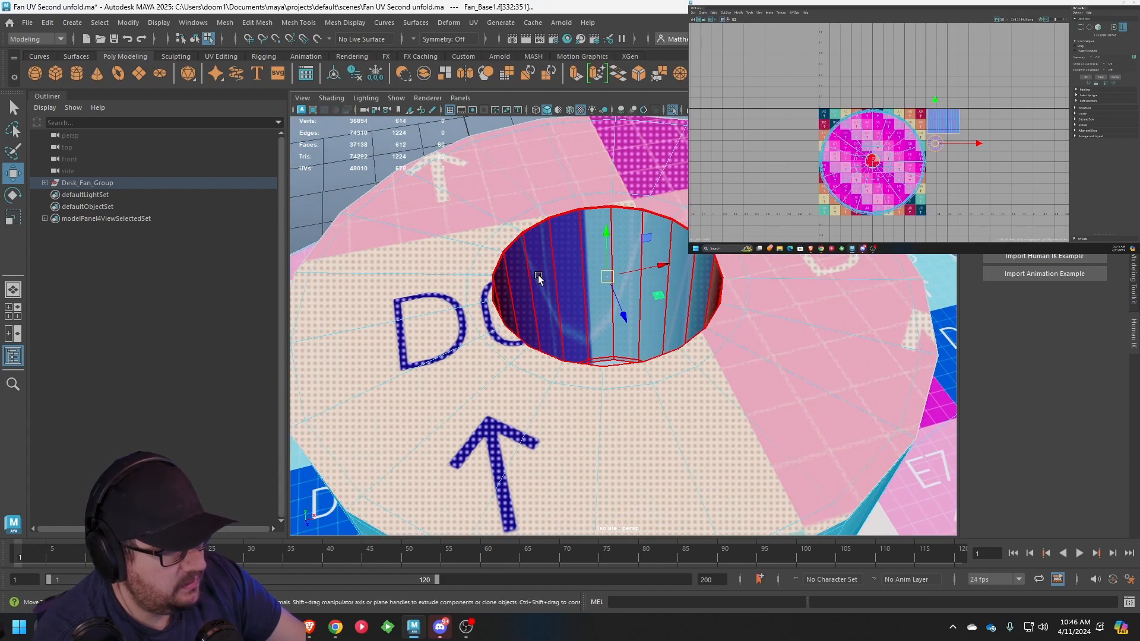
Cut a vertical UV seam down the inner wall of the pole's hole, including the short bevel edges
scroll(764, 412, "down", 5)
left_click_drag(764, 412, 736, 390, "alt")
scroll(817, 315, "up", 5)
left_click_drag(817, 315, 486, 280, "alt")
scroll(539, 251, "down", 5)
scroll(615, 301, "up", 2)
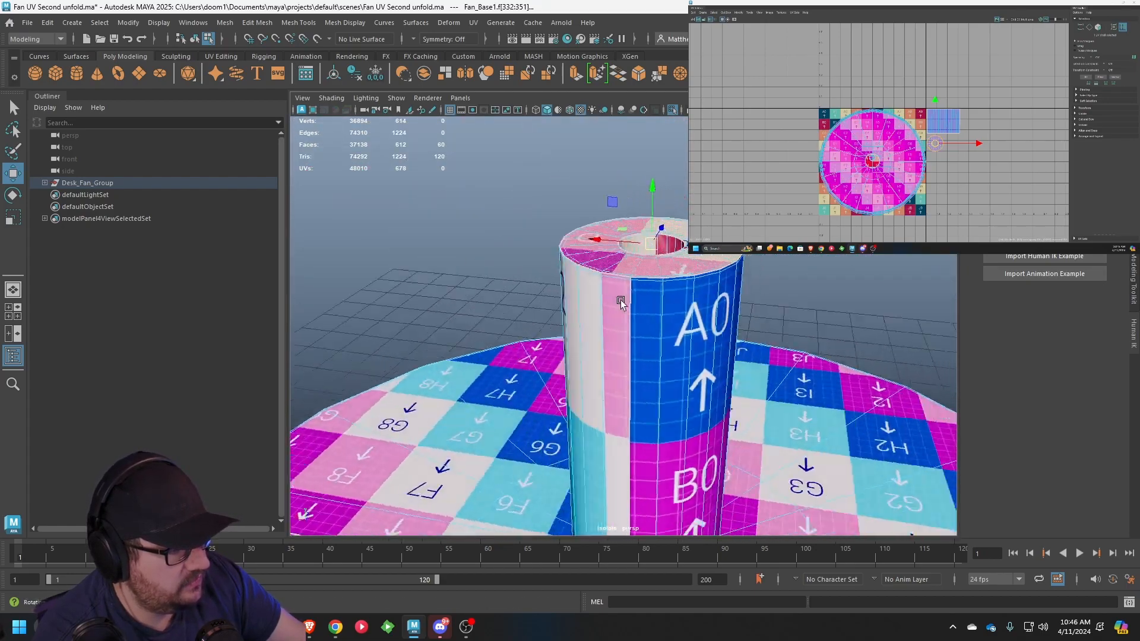
left_click_drag(616, 301, 653, 310, "alt")
scroll(654, 310, "up", 5)
scroll(858, 340, "down", 5)
left_click_drag(857, 340, 819, 288, "alt")
scroll(687, 266, "up", 5)
right_click_drag(763, 208, 763, 169)
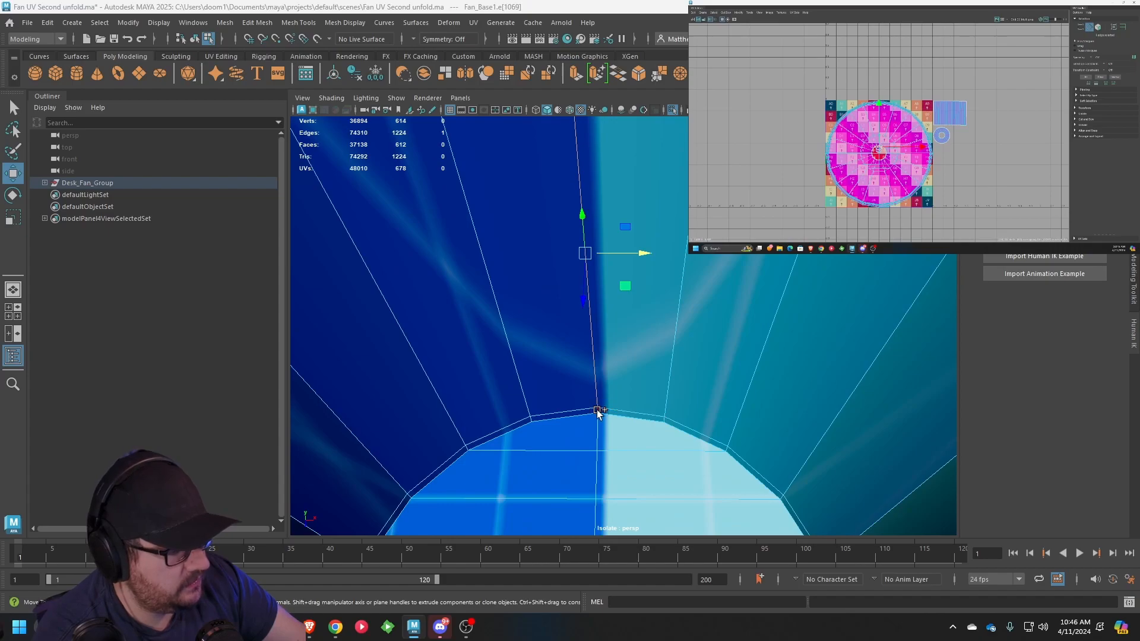
left_click(597, 411, "shift")
key("ctrl+z")
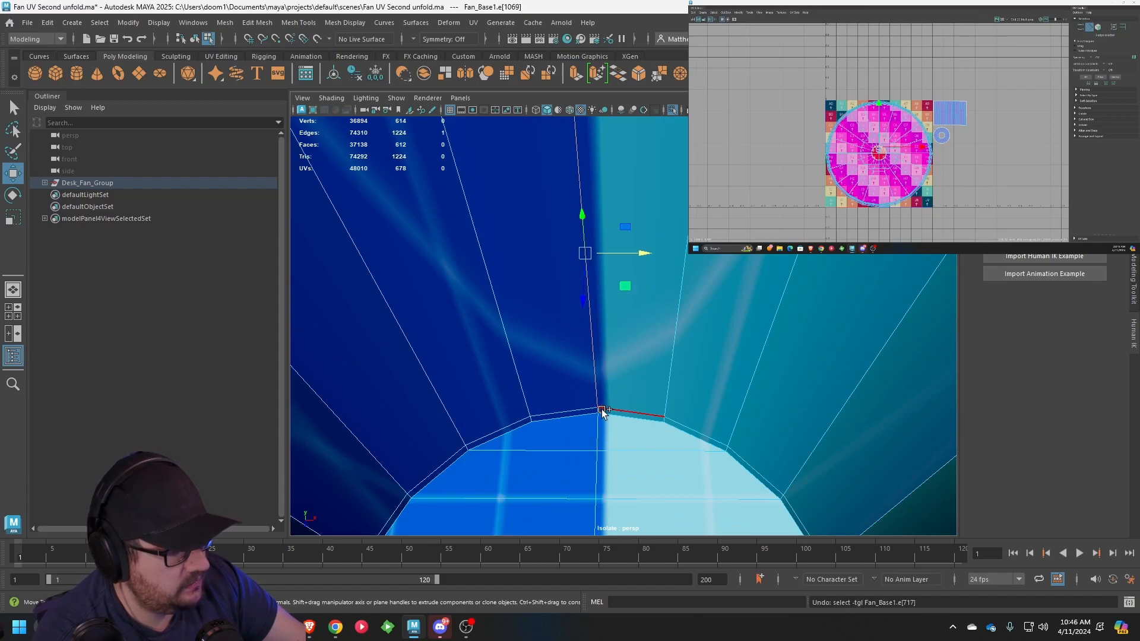
left_click(598, 411, "shift")
middle_click_drag(648, 338, 655, 443, "alt")
key("ctrl+z")
left_click(569, 145, "shift")
scroll(962, 182, "up", 1)
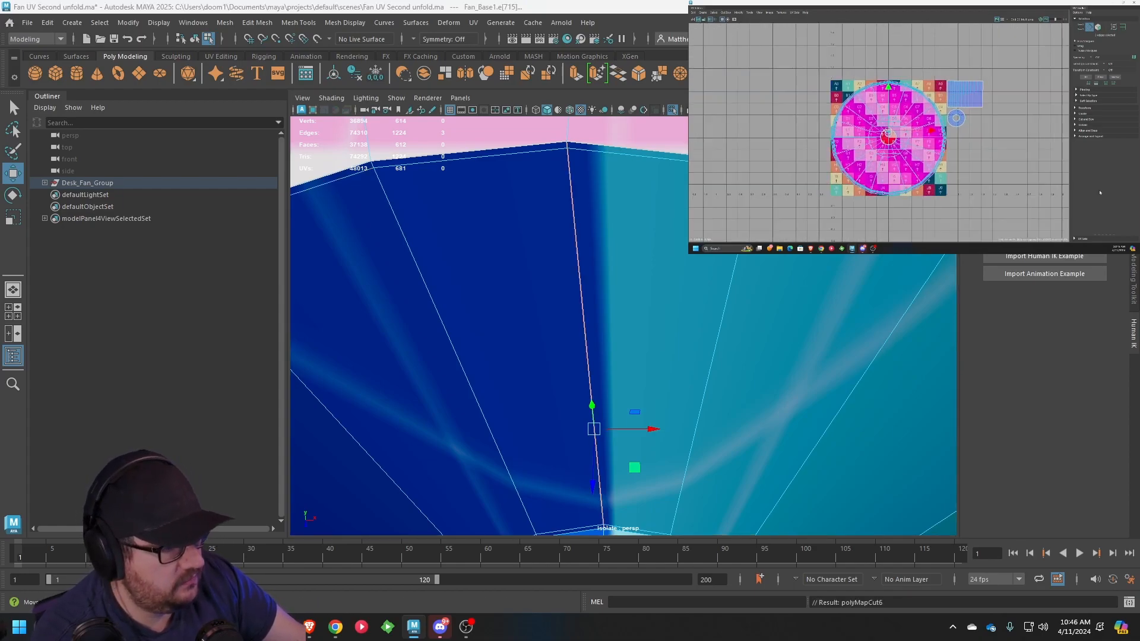
Cut the UVs along the edge loop around the floor of the pole's hole
scroll(568, 193, "down", 6)
left_click_drag(637, 278, 531, 290, "alt")
scroll(663, 277, "up", 6)
double_click(516, 262, "shift")
left_click_drag(552, 327, 620, 277, "alt")
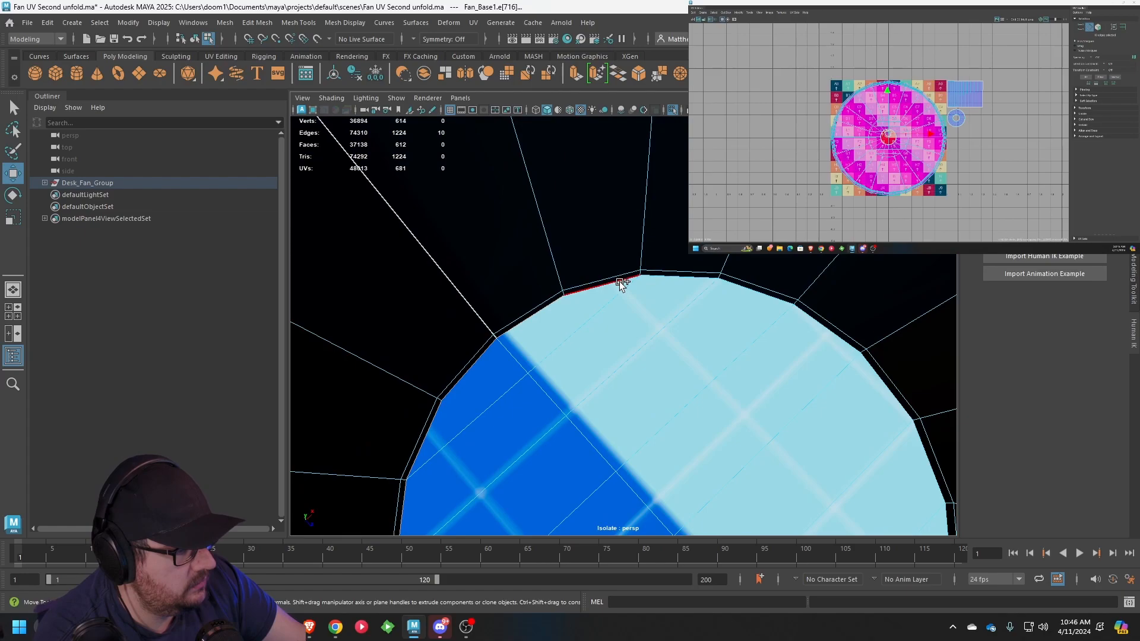
left_click_drag(851, 324, 541, 301, "alt")
left_click(742, 246, "shift")
scroll(741, 267, "down", 6)
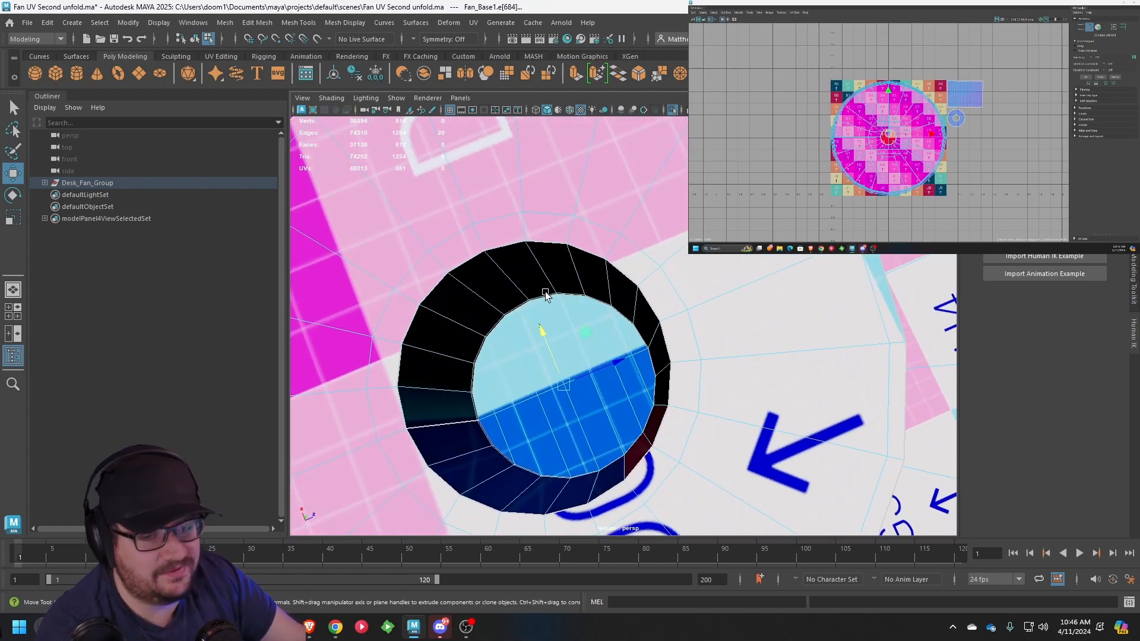
middle_click_drag(991, 190, 995, 184, "alt")
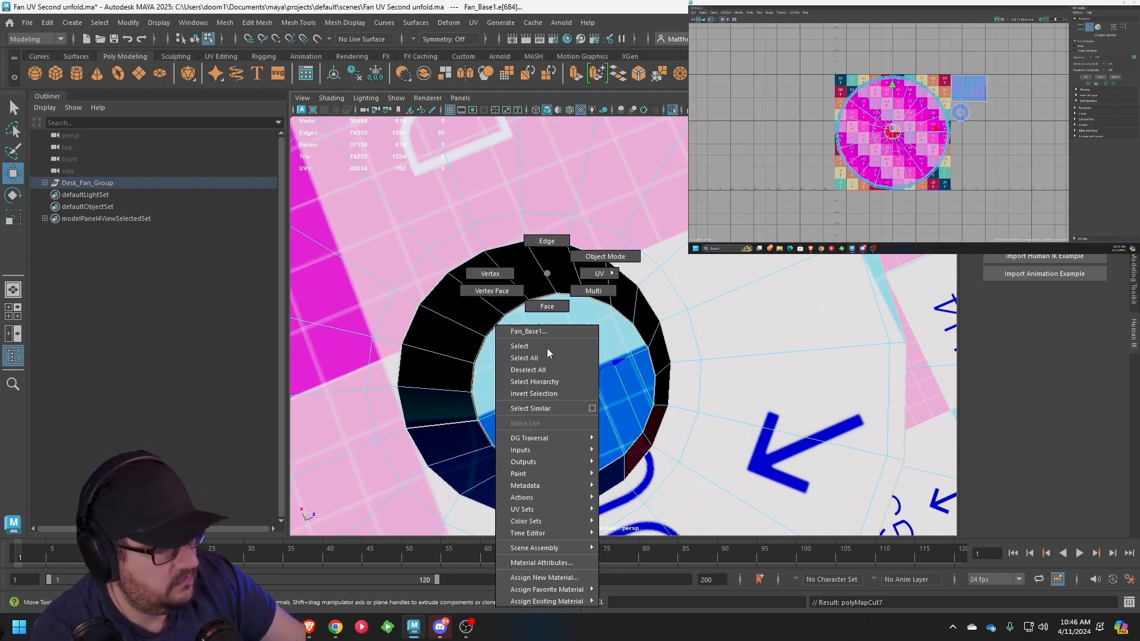
Select the UV shell of the hole's circular floor and move it beside the ring-shaped shell outside the tile
right_click_drag(546, 274, 593, 279)
right_click_drag(596, 323, 596, 326)
left_click(578, 344)
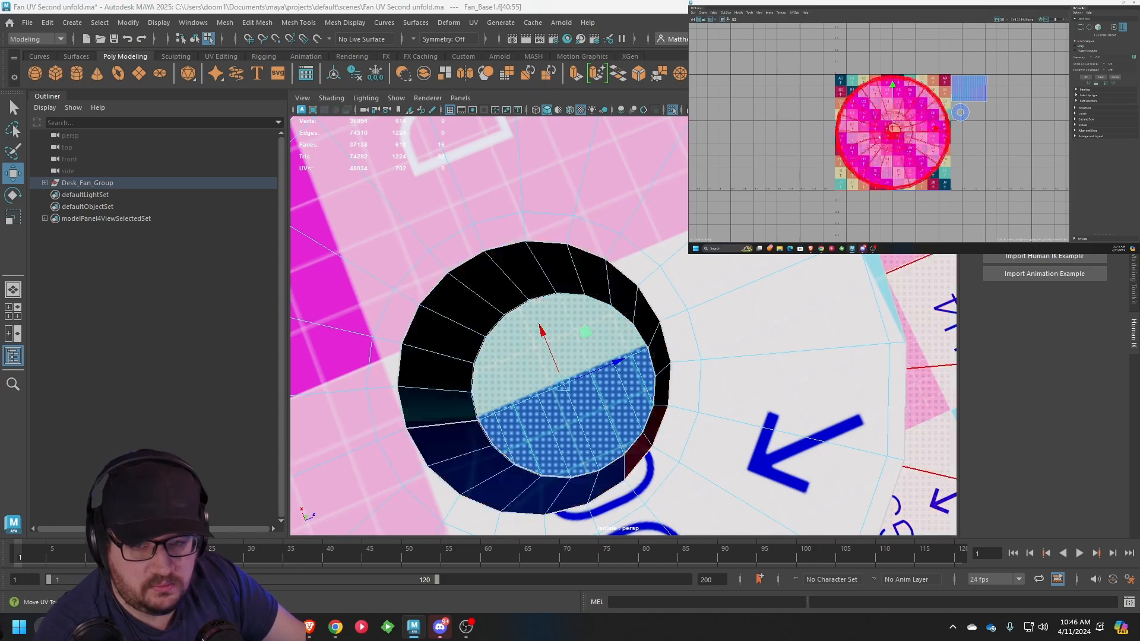
left_click_drag(894, 129, 949, 98)
scroll(983, 110, "up", 6)
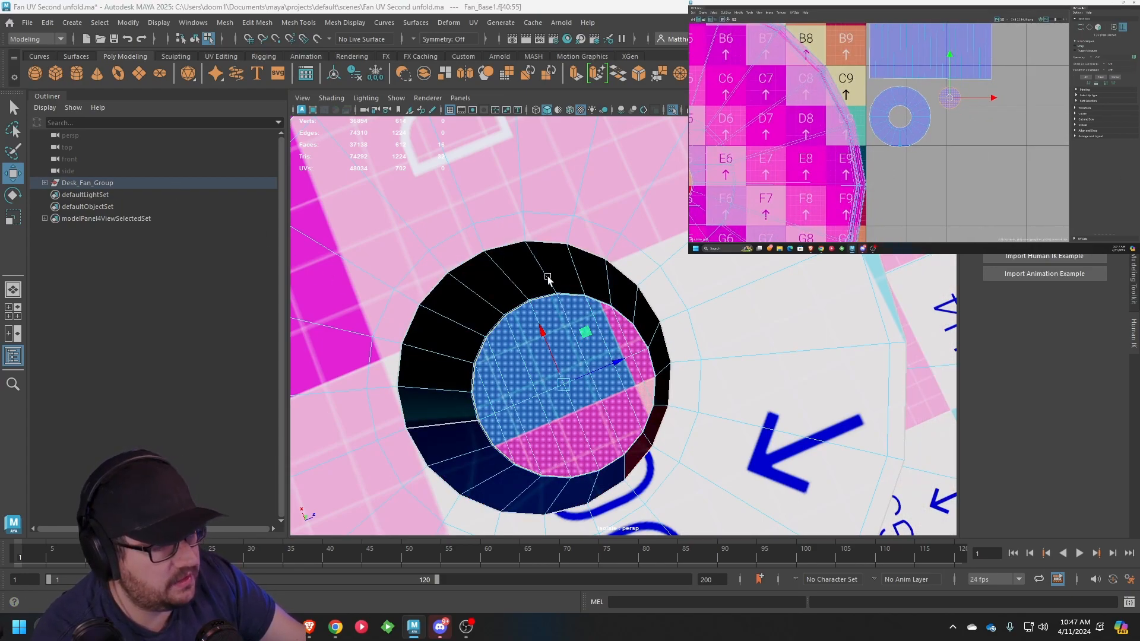
Select the UV shell of the hole's inner wall and move it out of the base's tile, below the small disc shell
right_click_drag(545, 268, 622, 261)
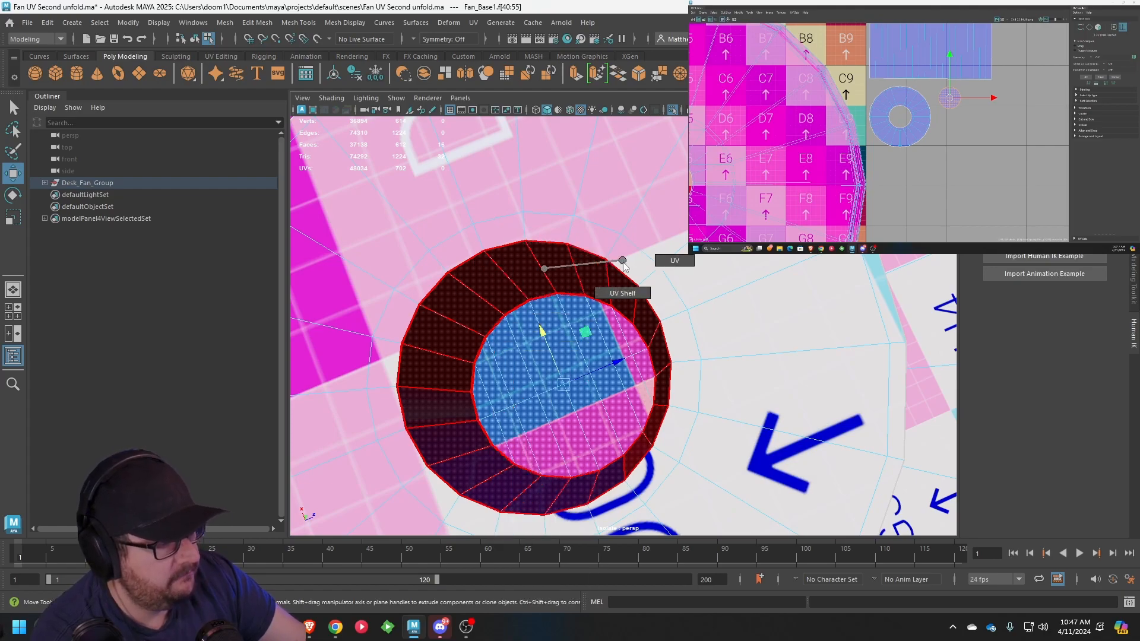
left_click(536, 282)
scroll(880, 140, "down", 5)
middle_click_drag(880, 141, 924, 119, "alt")
left_click_drag(821, 141, 971, 142)
scroll(971, 142, "up", 1)
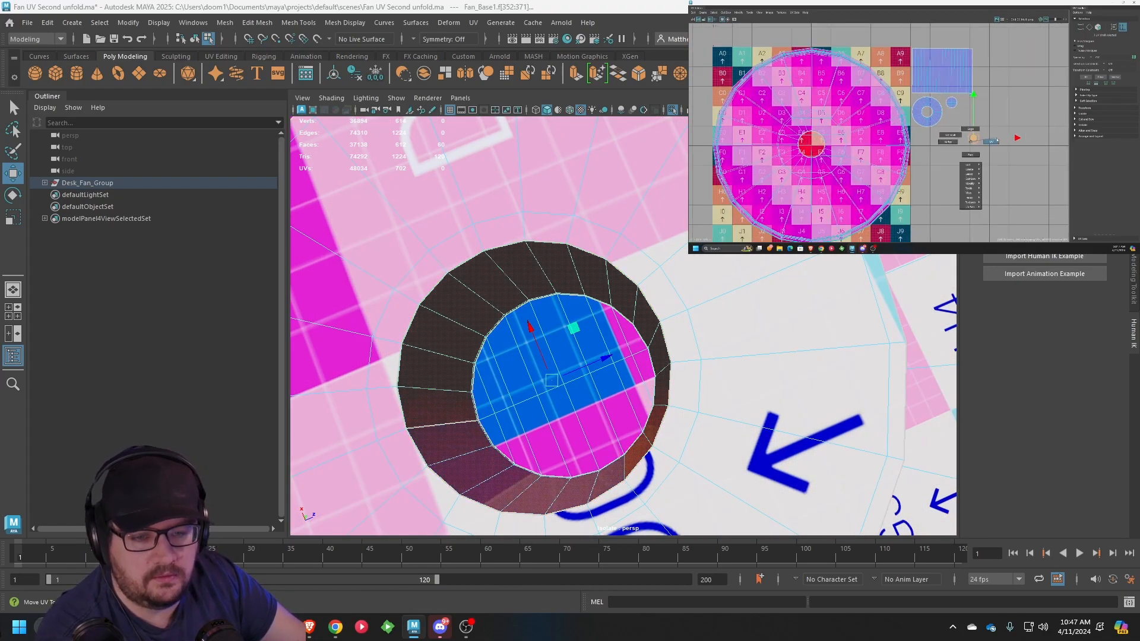
Convert the hole's inner-wall shell to UVs, unfold it, and place it directly beneath the small disc shell
right_click_drag(998, 140, 998, 141)
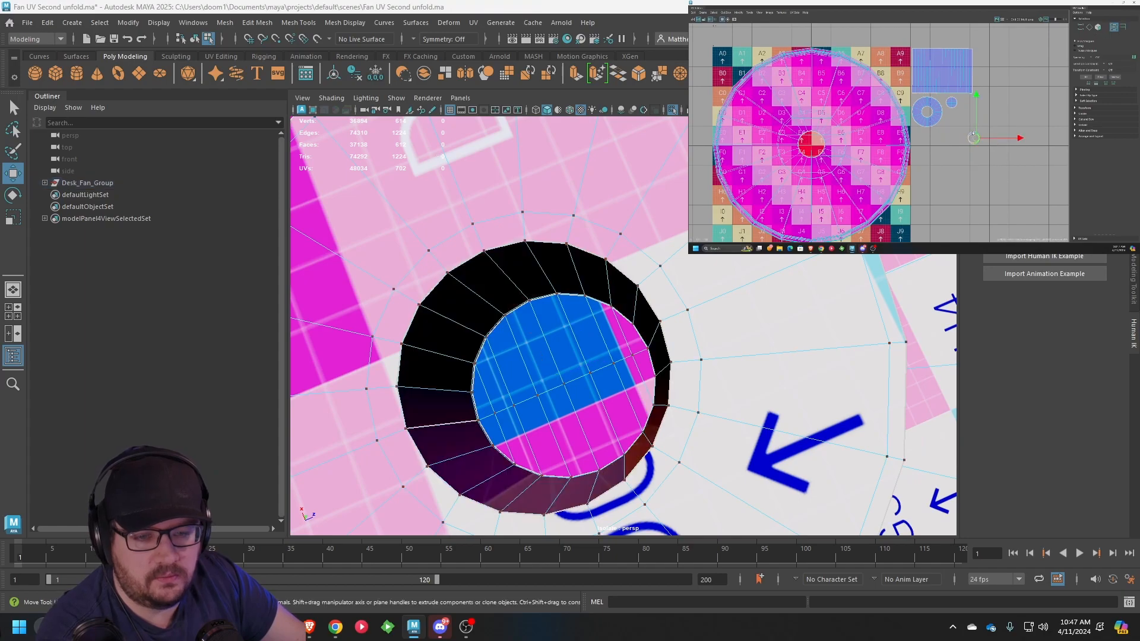
left_click(743, 15)
left_click(753, 162)
scroll(986, 126, "up", 3)
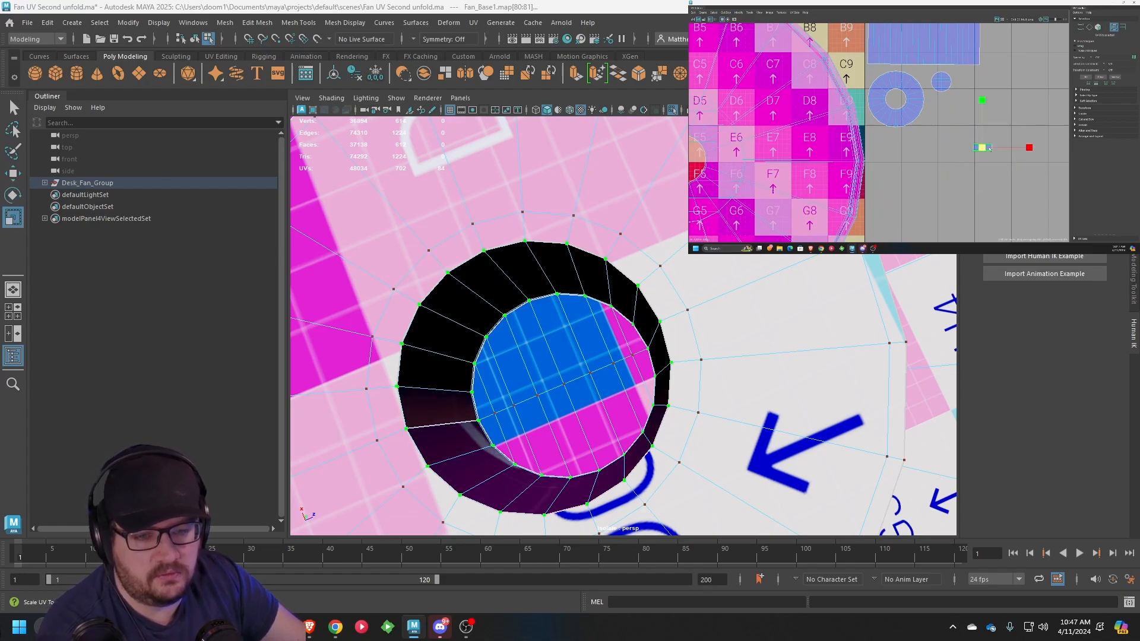
key("w")
middle_click_drag(1006, 152, 965, 106)
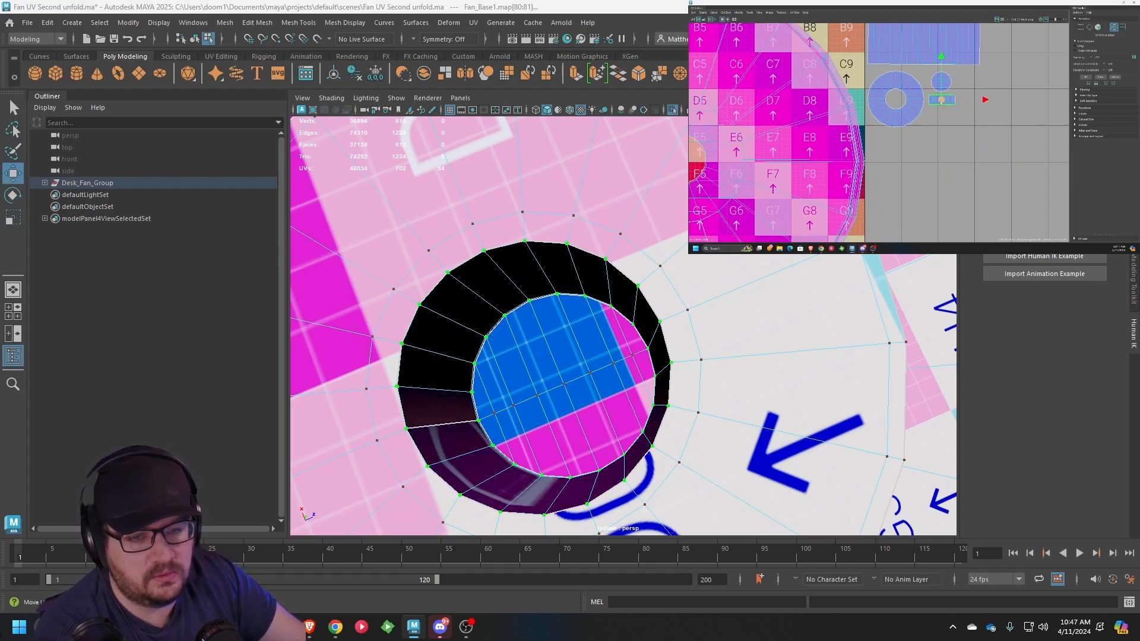
Select the small disc shell and reposition it just above the unfolded inner-wall shell
scroll(965, 113, "up", 2)
left_click_drag(931, 76, 928, 48)
left_click(933, 57)
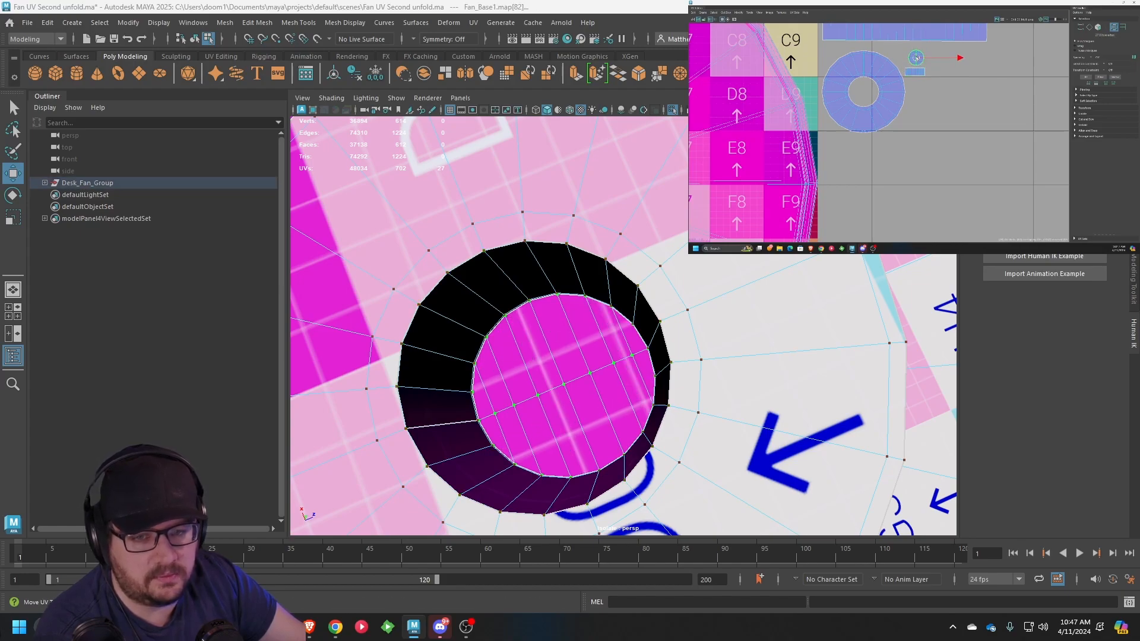
left_click(951, 95)
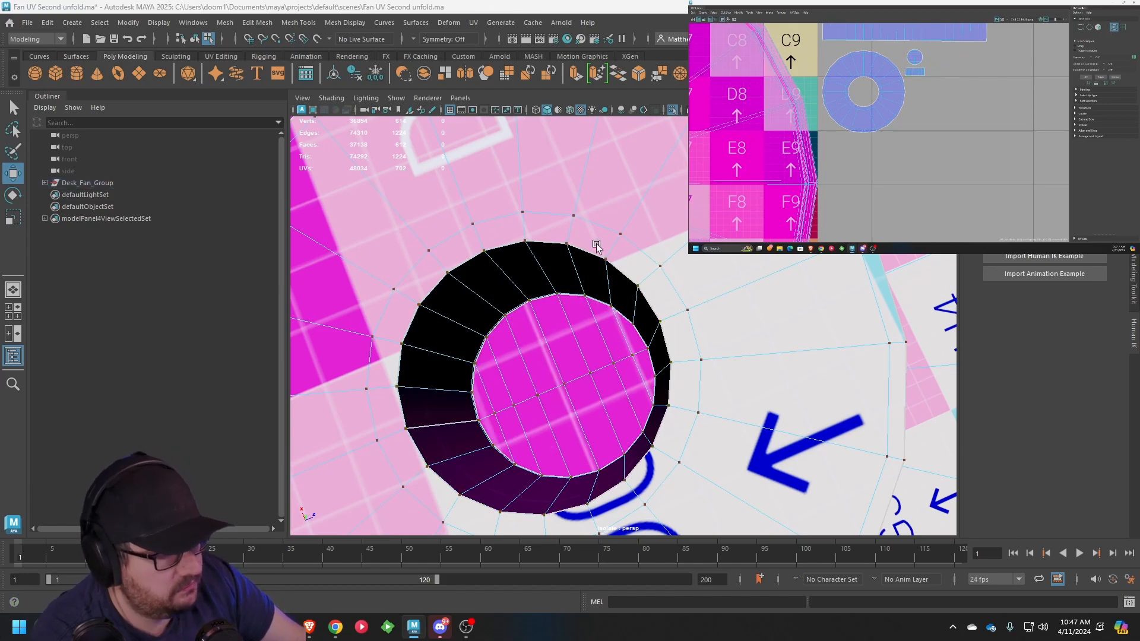
Examine the UV checker pattern around the pole and where the pole meets the base
scroll(584, 268, "down", 5)
left_click_drag(585, 267, 584, 193, "alt")
scroll(792, 354, "down", 5)
left_click_drag(792, 354, 765, 365, "alt")
scroll(764, 366, "up", 5)
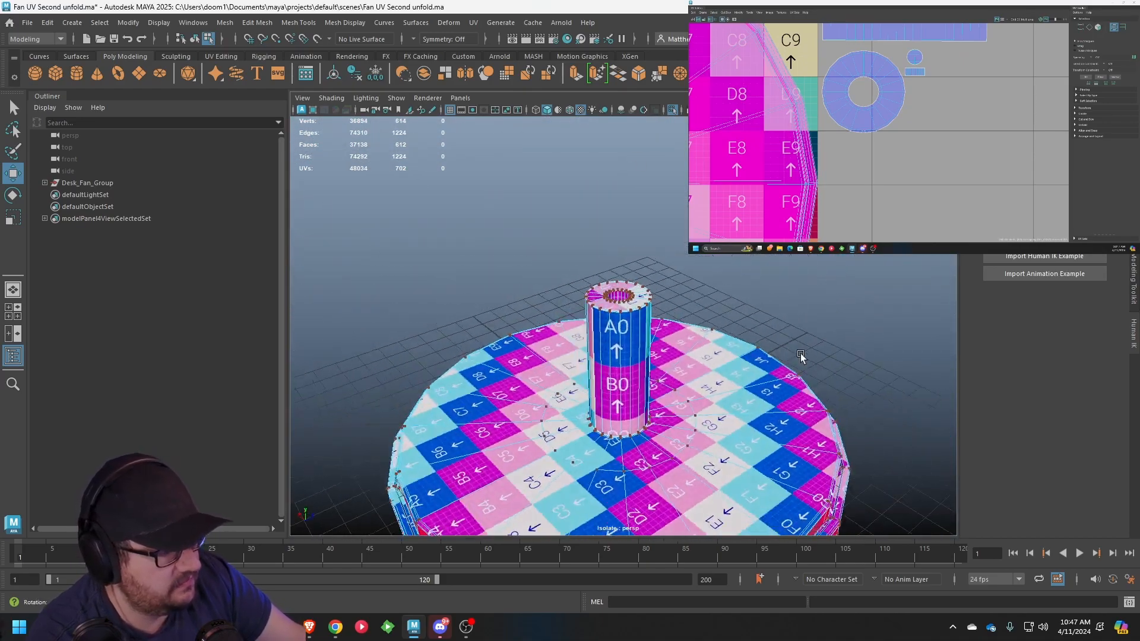
scroll(636, 320, "down", 5)
left_click_drag(636, 321, 734, 364, "alt")
scroll(687, 328, "up", 8)
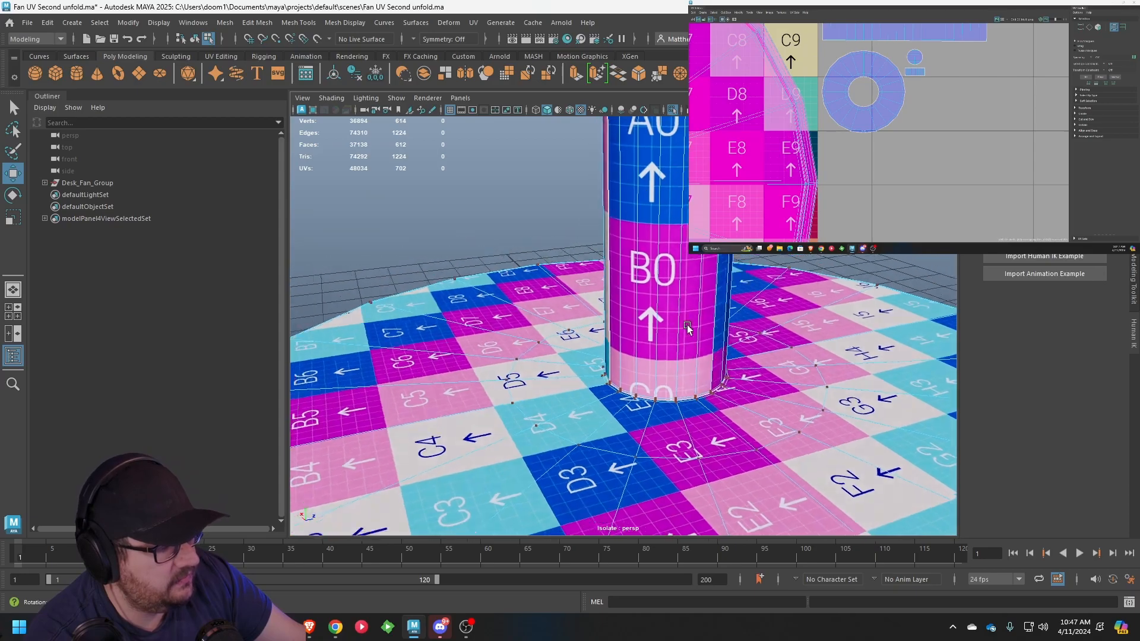
scroll(687, 328, "down", 6)
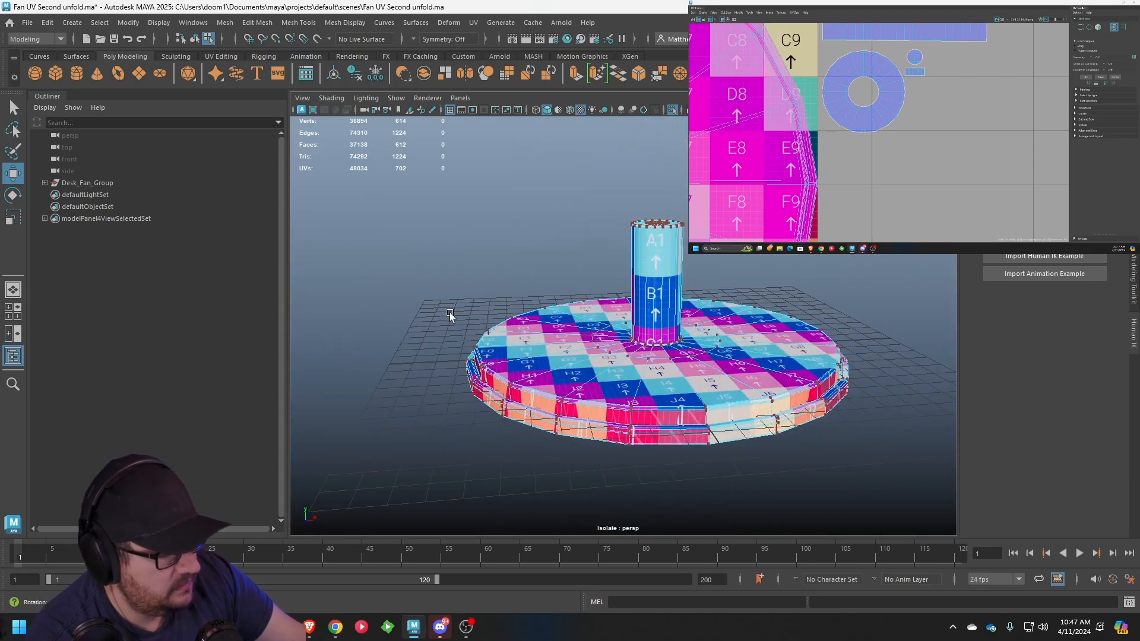
scroll(450, 312, "up", 6)
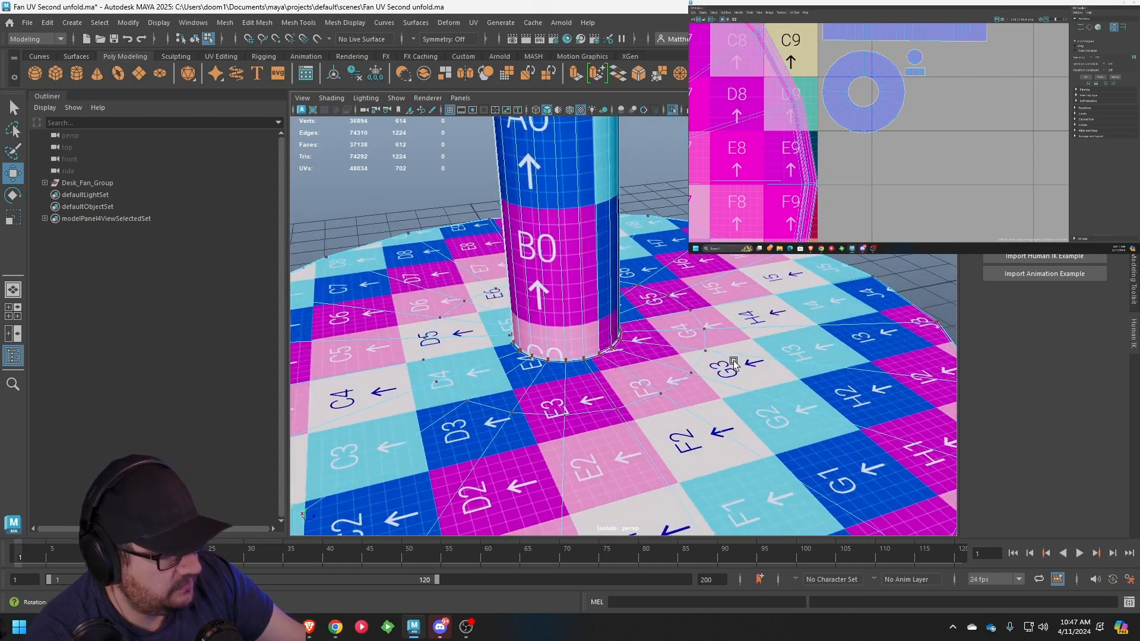
scroll(733, 364, "up", 8)
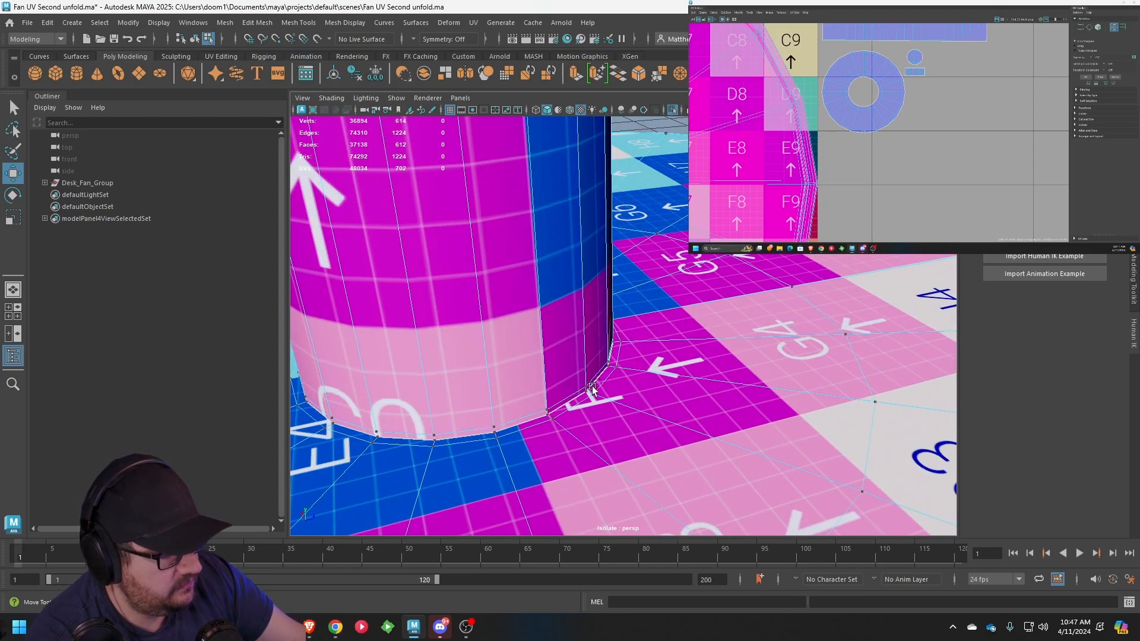
scroll(690, 320, "down", 4)
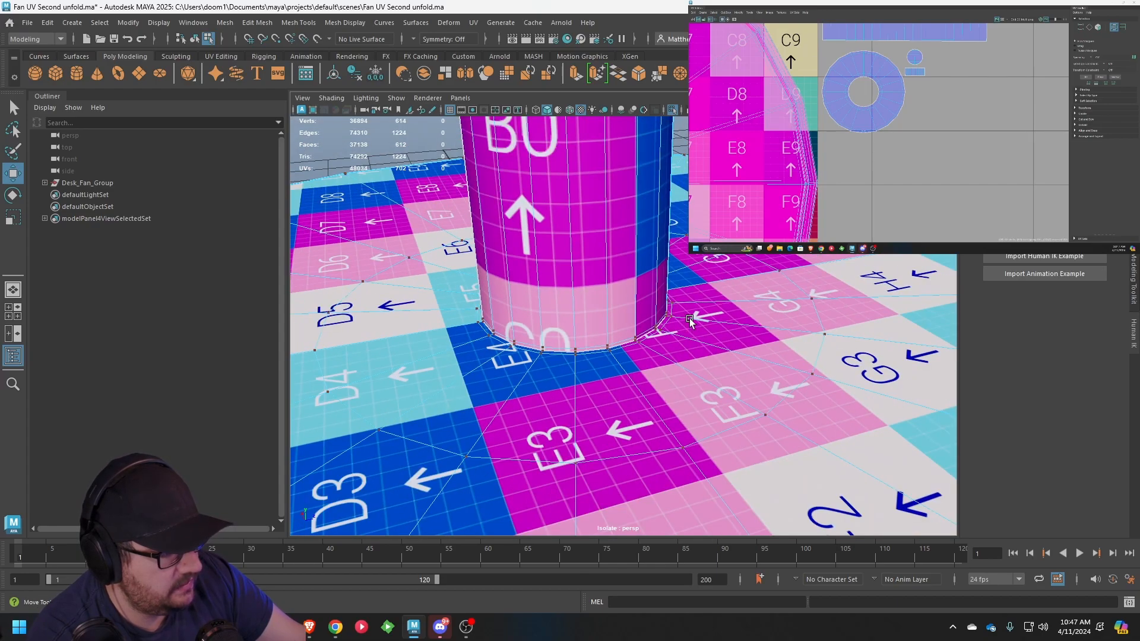
left_click_drag(690, 321, 653, 312, "alt")
scroll(632, 304, "up", 6)
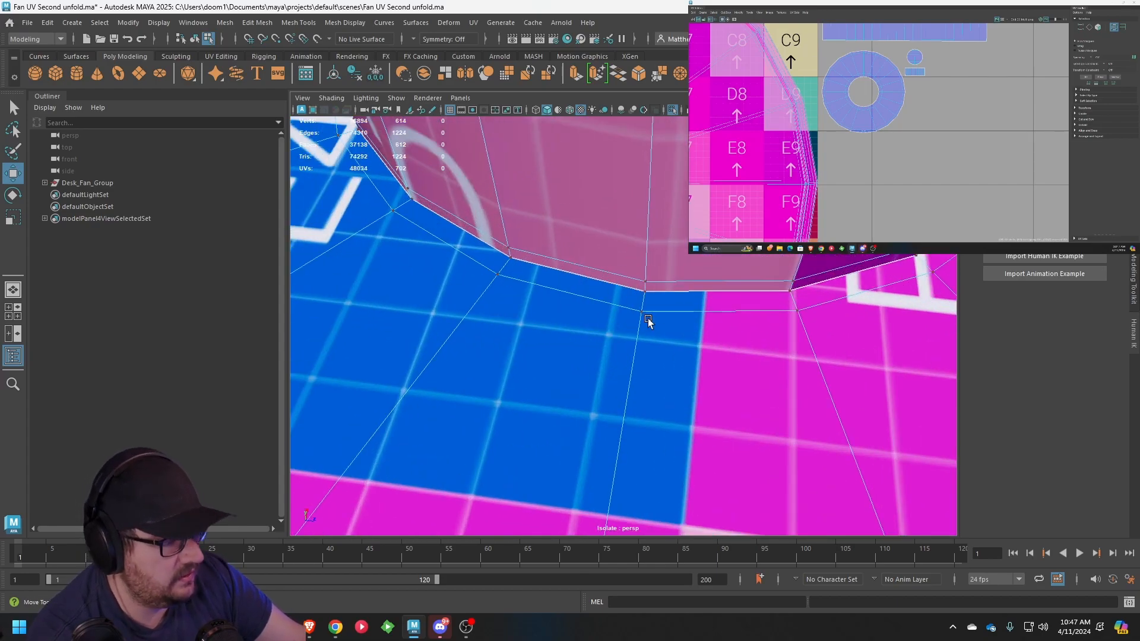
scroll(699, 323, "down", 8)
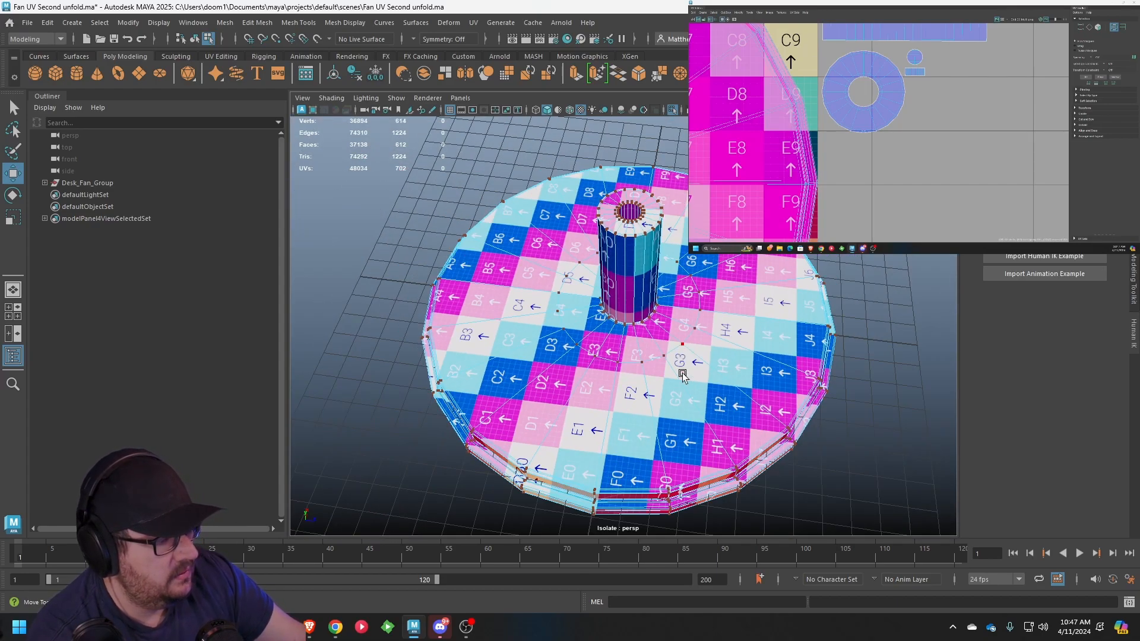
Cut the UVs along the edge loop where the base's upper side wall meets the lower ledge
left_click_drag(683, 375, 416, 380, "alt")
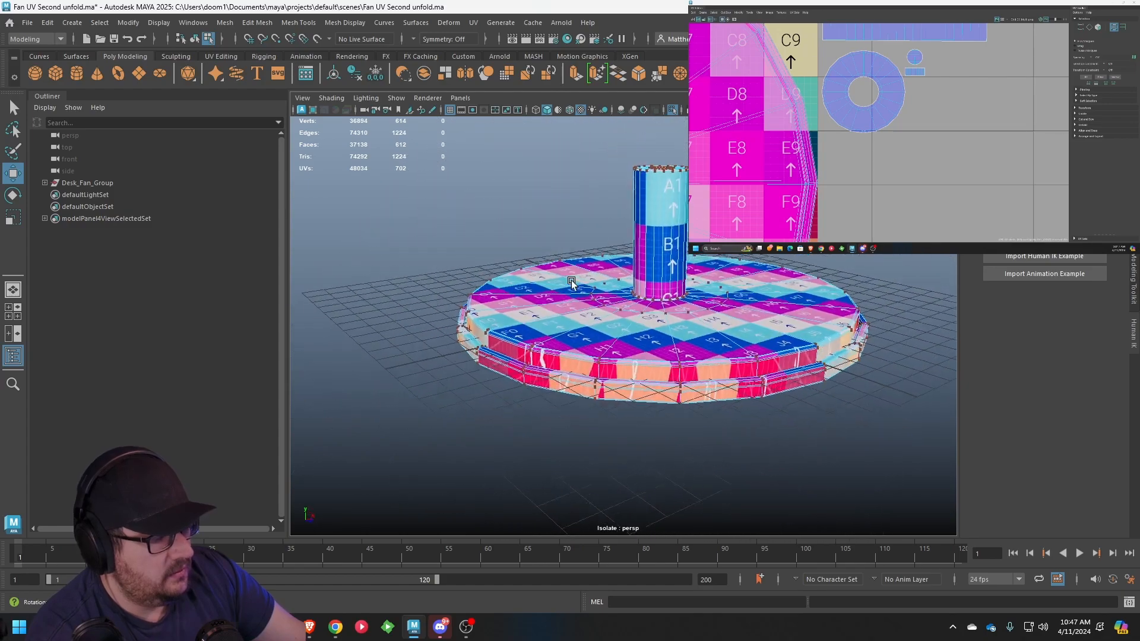
scroll(392, 384, "up", 5)
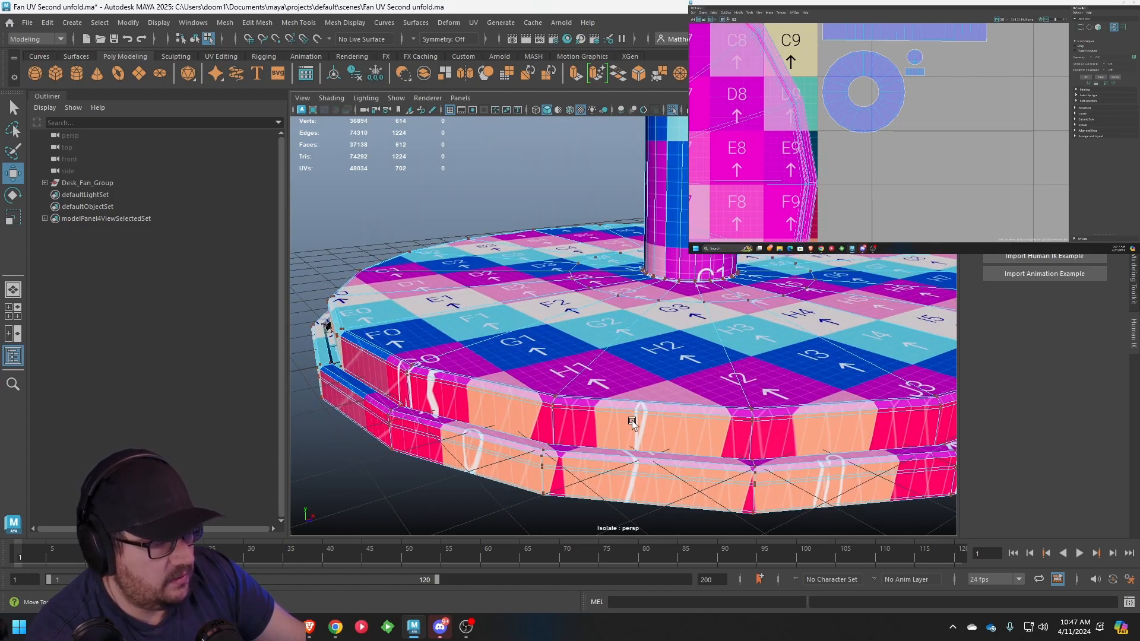
scroll(444, 338, "up", 3)
left_click_drag(441, 407, 665, 328, "alt")
scroll(665, 329, "up", 5)
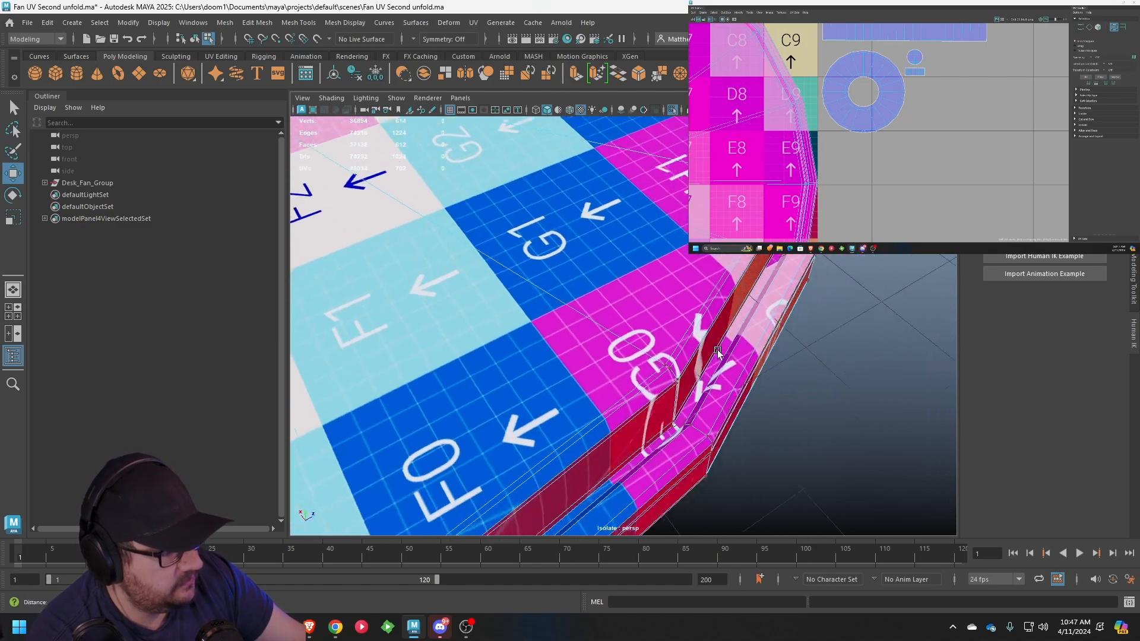
middle_click_drag(612, 416, 623, 396, "alt")
left_click_drag(624, 397, 605, 380, "alt")
right_click_drag(603, 374, 601, 246)
double_click(598, 376)
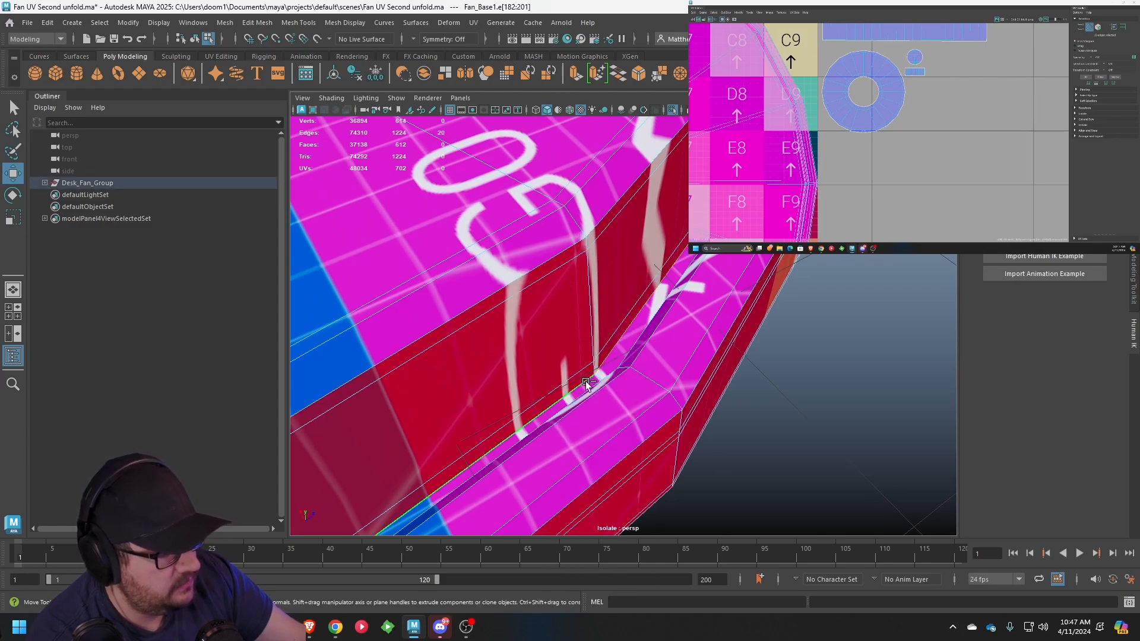
scroll(597, 370, "down", 10)
mouse_move(598, 239)
left_mouse_down("alt")
mouse_move(593, 198)
mouse_move(590, 224)
left_mouse_up("alt")
scroll(590, 224, "up", 6)
mouse_move(963, 168)
middle_mouse_down("alt")
mouse_move(980, 160)
mouse_move(959, 160)
middle_mouse_up("alt")
scroll(980, 158, "down", 5)
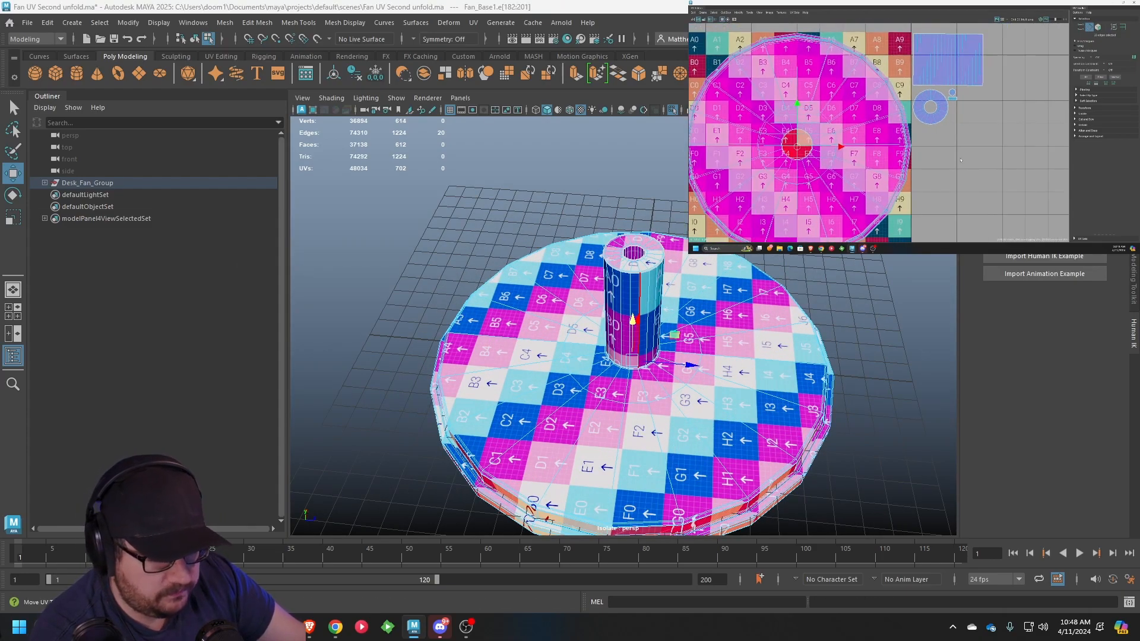
key("shift+x")
Select the UV shell of the base's upper disc and move it clear of the UV tile, beyond the pole shells
middle_click_drag(525, 434, 546, 273, "alt")
right_click_drag(545, 273, 547, 320)
right_click_drag(609, 281, 610, 279)
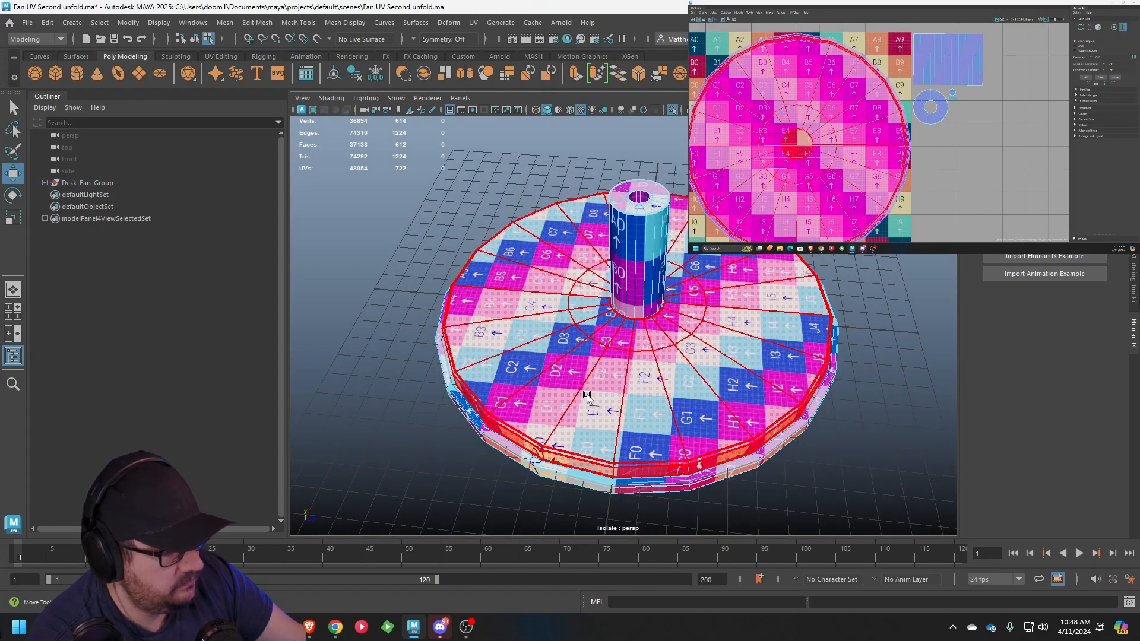
scroll(865, 149, "down", 2)
left_click_drag(819, 143, 1031, 147)
middle_click_drag(1031, 146, 961, 135, "alt")
Convert the base's upper disc shell to a UV selection and unfold it
right_click_drag(981, 130, 981, 130)
scroll(1045, 214, "down", 2)
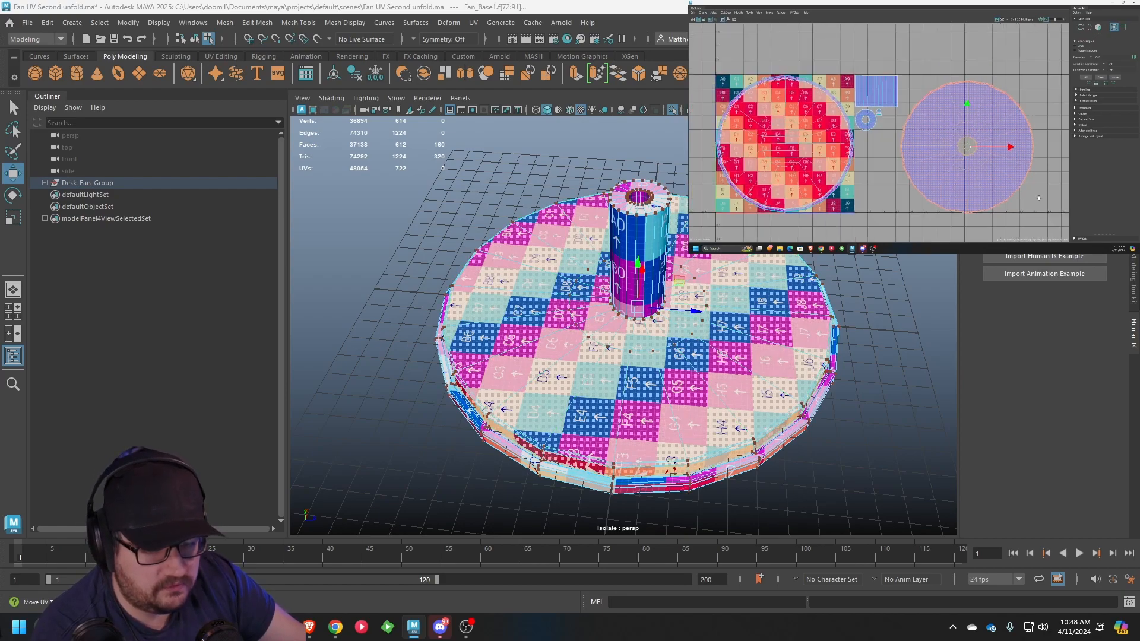
left_click_drag(913, 81, 914, 81)
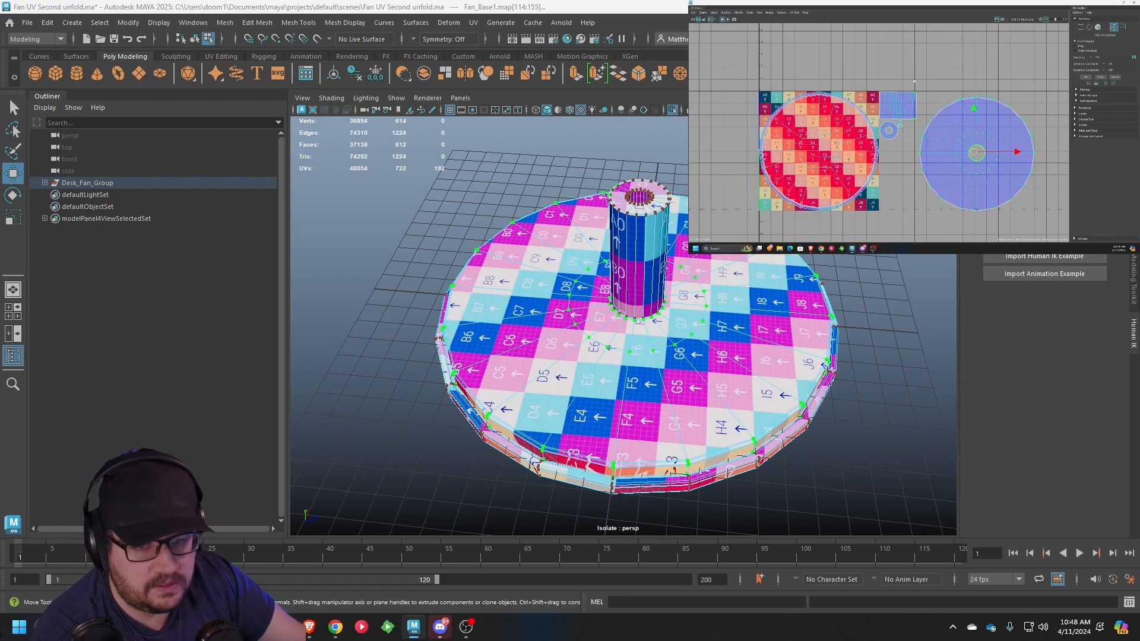
left_click(737, 13)
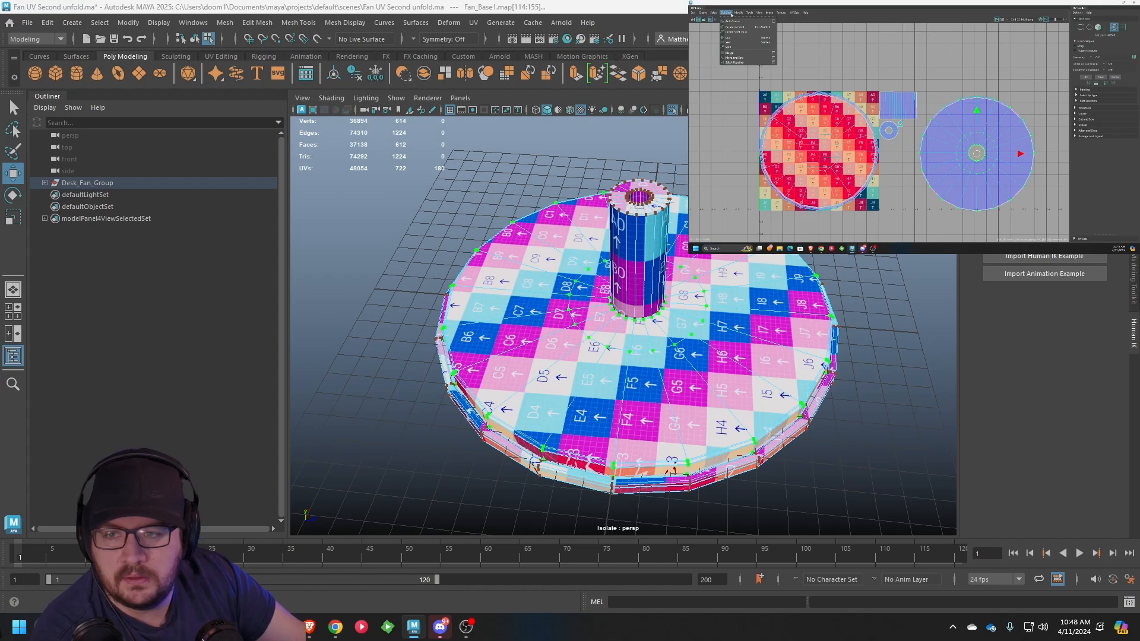
left_click(745, 160)
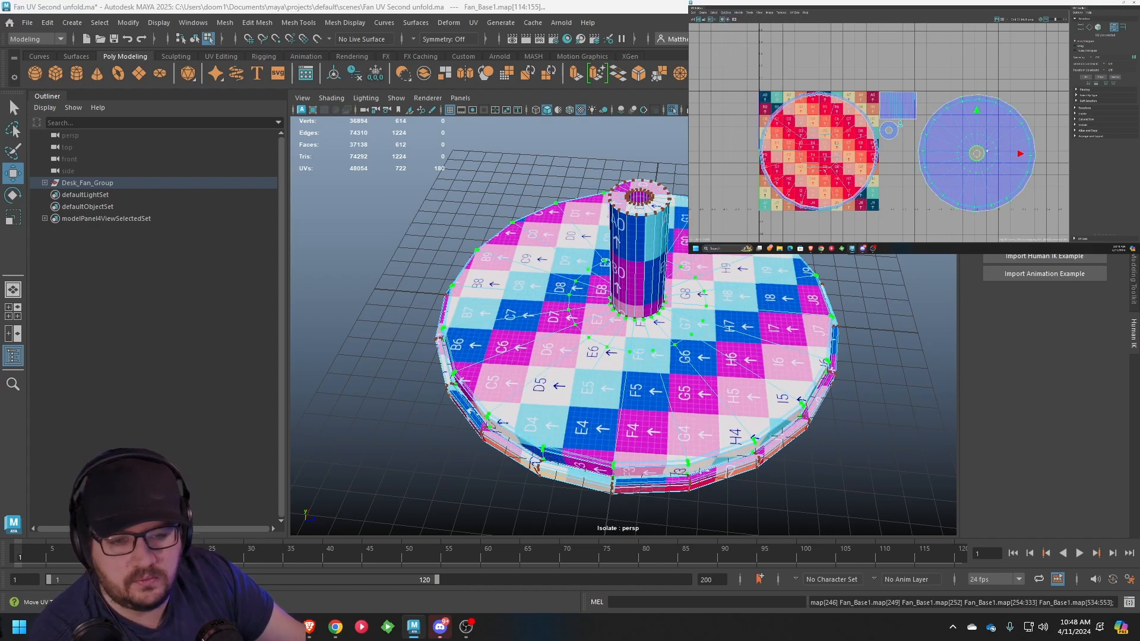
scroll(1022, 118, "up", 5)
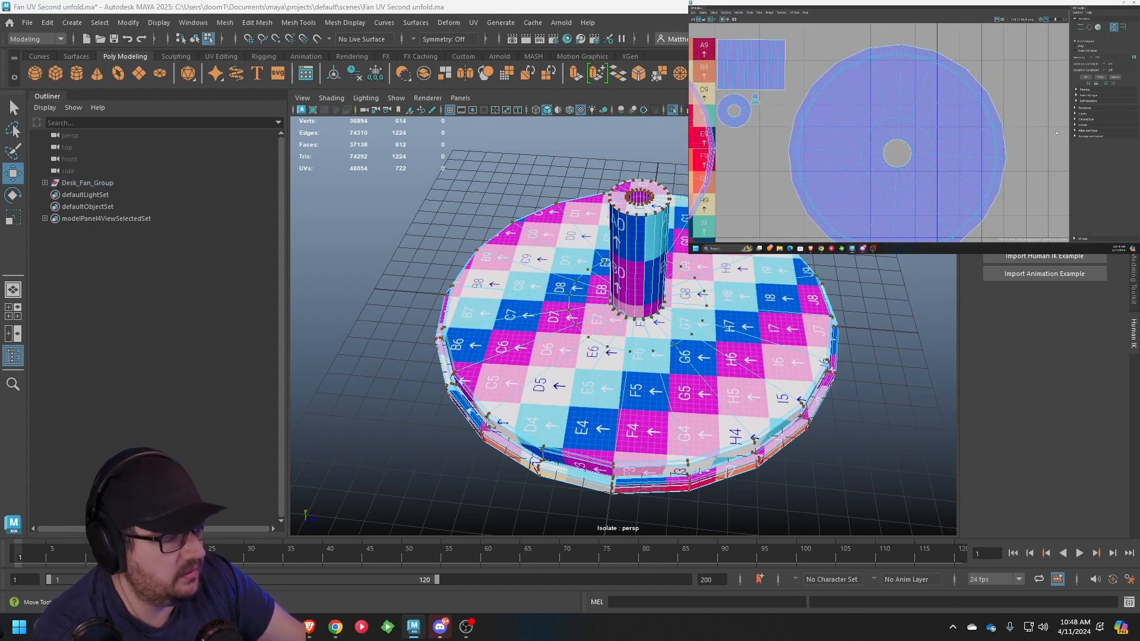
Select all UVs of the base's upper disc shell and scale the shell down
scroll(586, 151, "up", 6)
scroll(586, 152, "down", 5)
left_click_drag(586, 151, 572, 187, "alt")
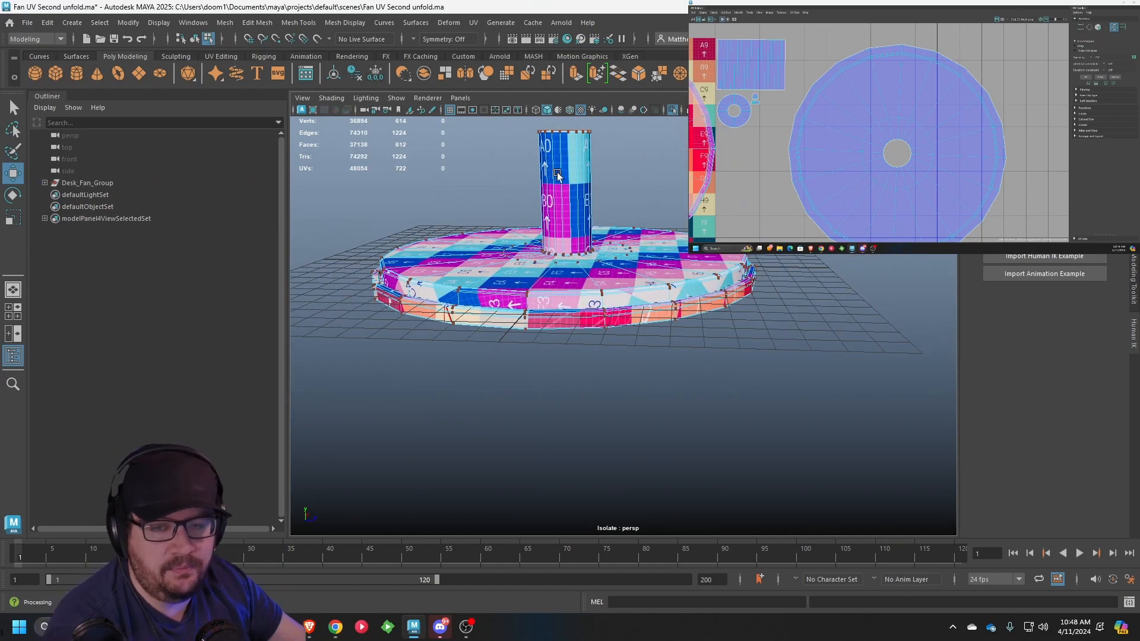
scroll(870, 157, "down", 4)
right_click_drag(944, 145, 964, 145)
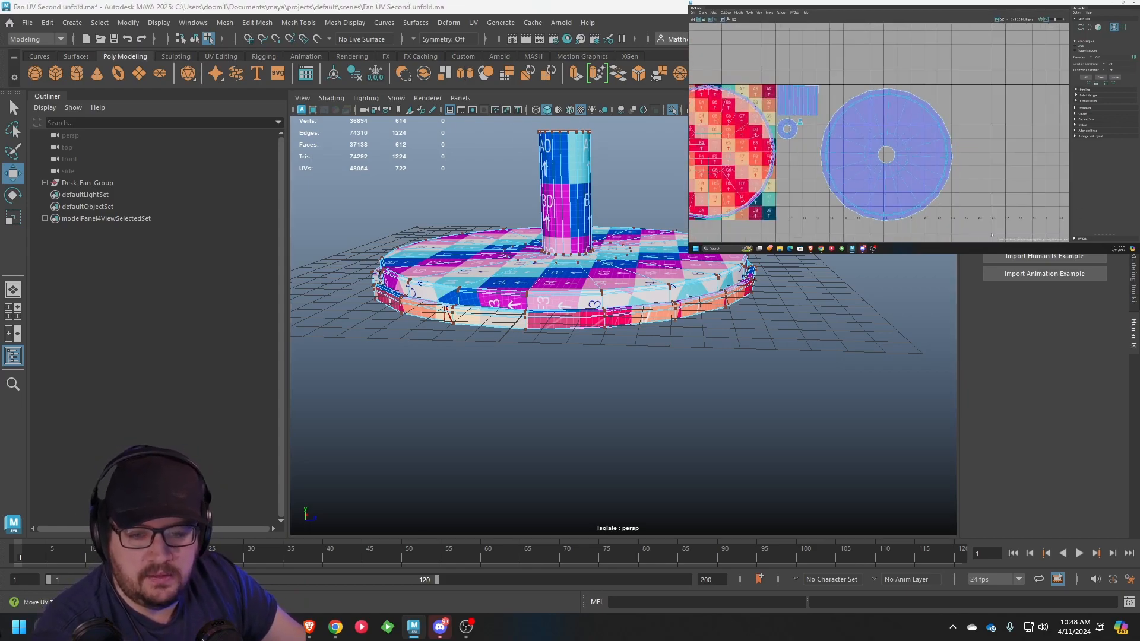
left_click_drag(989, 229, 816, 76)
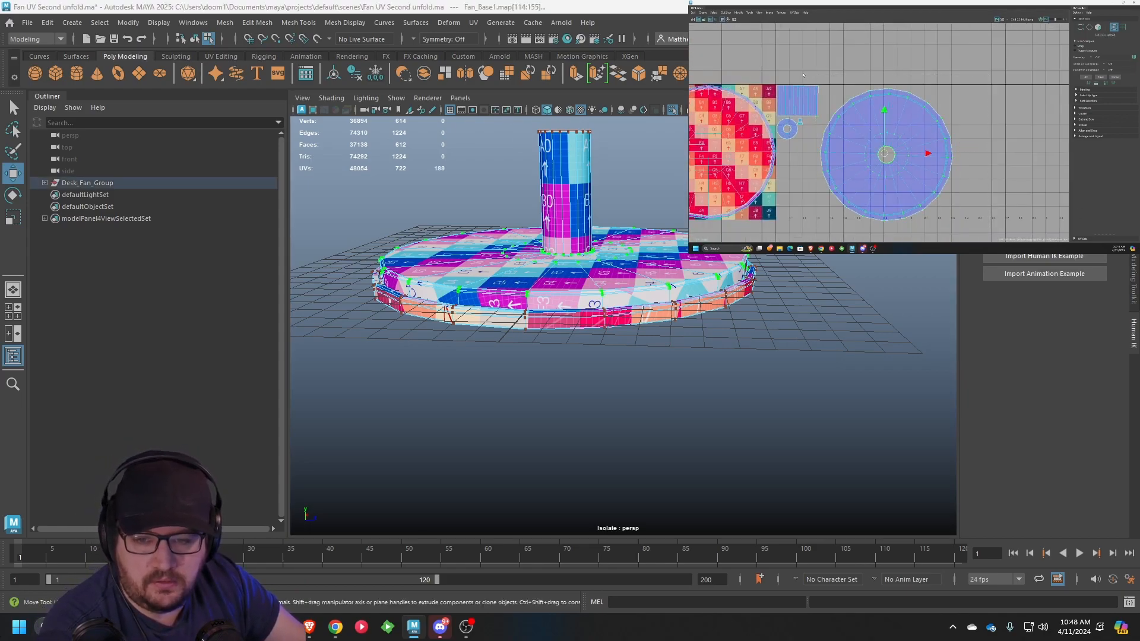
key("r")
left_click_drag(886, 155, 911, 129)
scroll(877, 151, "down", 2)
scroll(925, 152, "up", 1)
key("w")
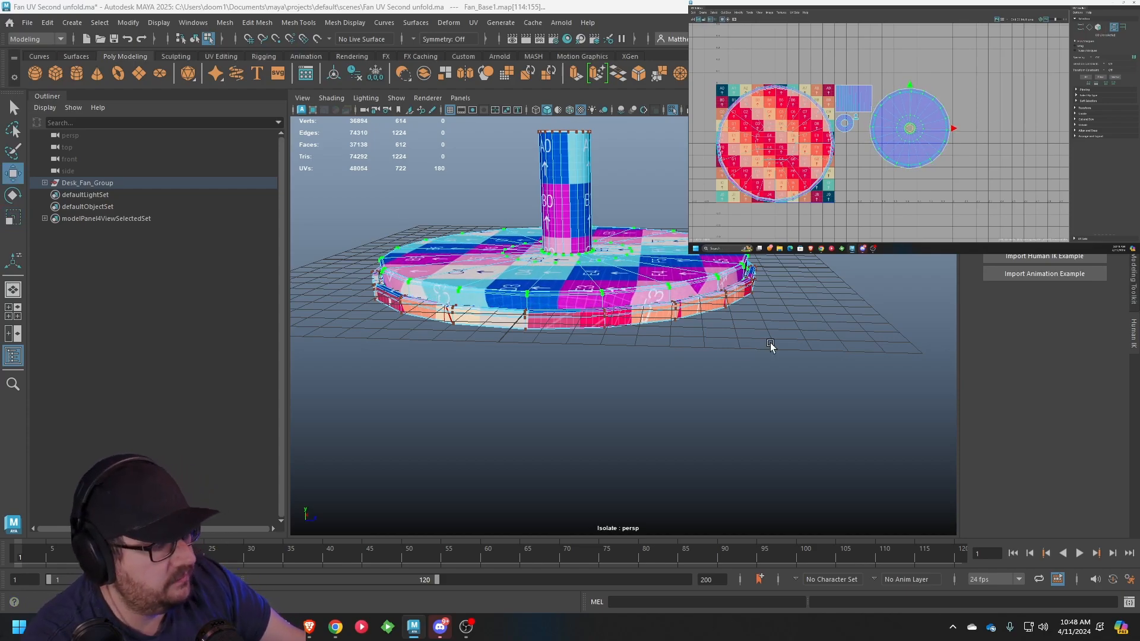
Select the UV shell of the base's rim and underside, and inspect which faces it covers
scroll(783, 353, "up", 5)
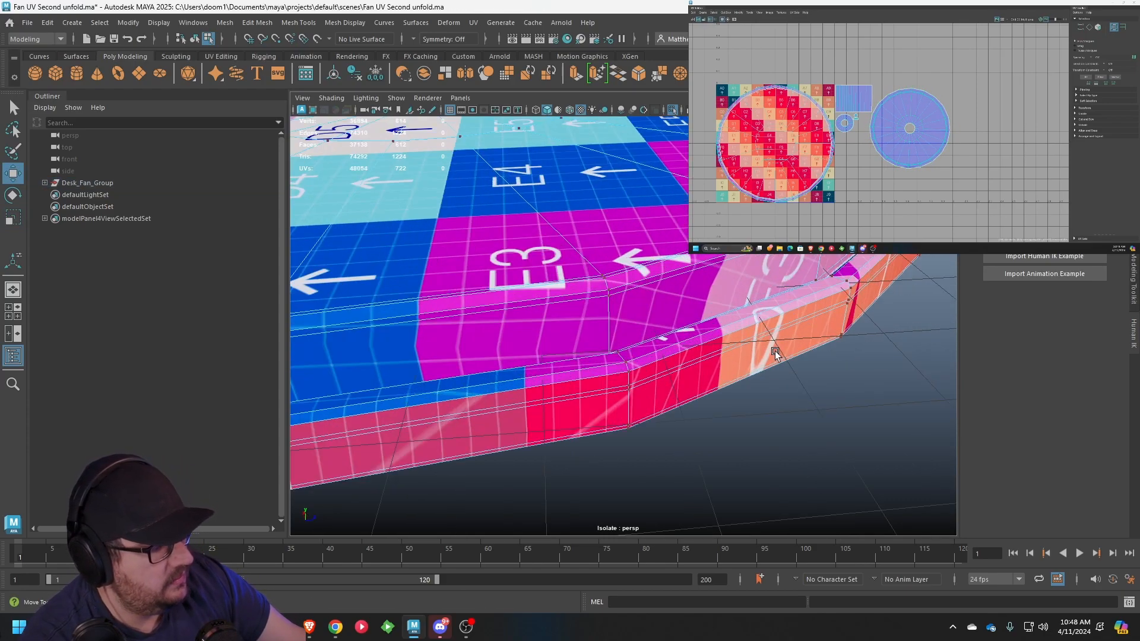
left_click_drag(775, 350, 803, 326, "alt")
middle_click_drag(804, 326, 767, 310, "alt")
left_click_drag(767, 310, 554, 258, "alt")
right_click_drag(556, 263, 552, 295)
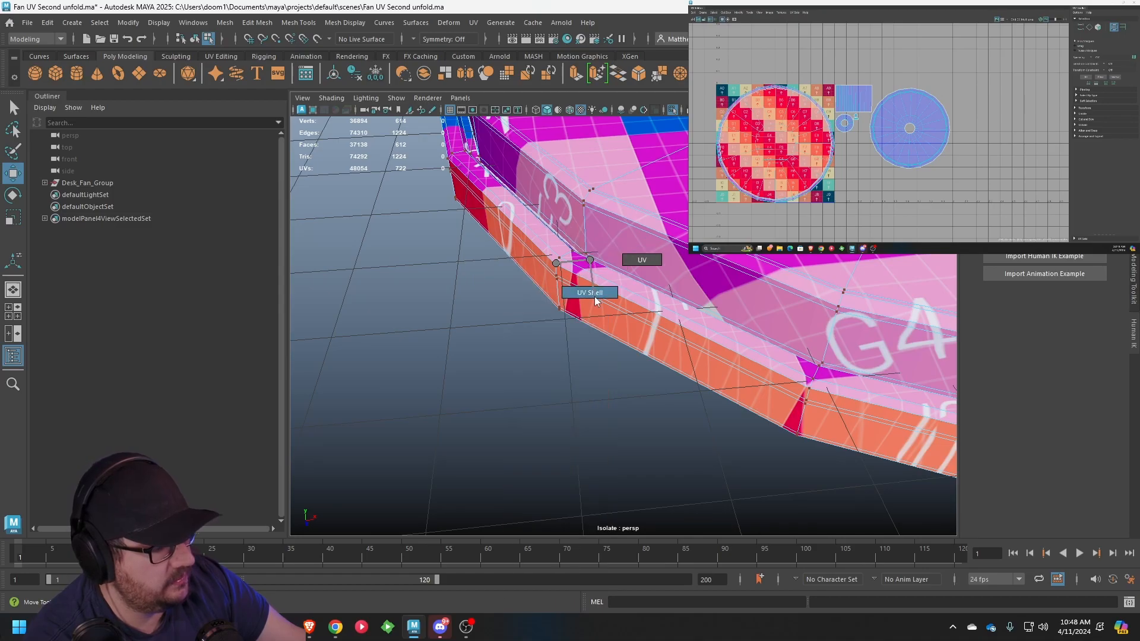
double_click(597, 280)
left_click(597, 279)
scroll(596, 280, "down", 5)
left_click_drag(618, 340, 834, 211, "alt")
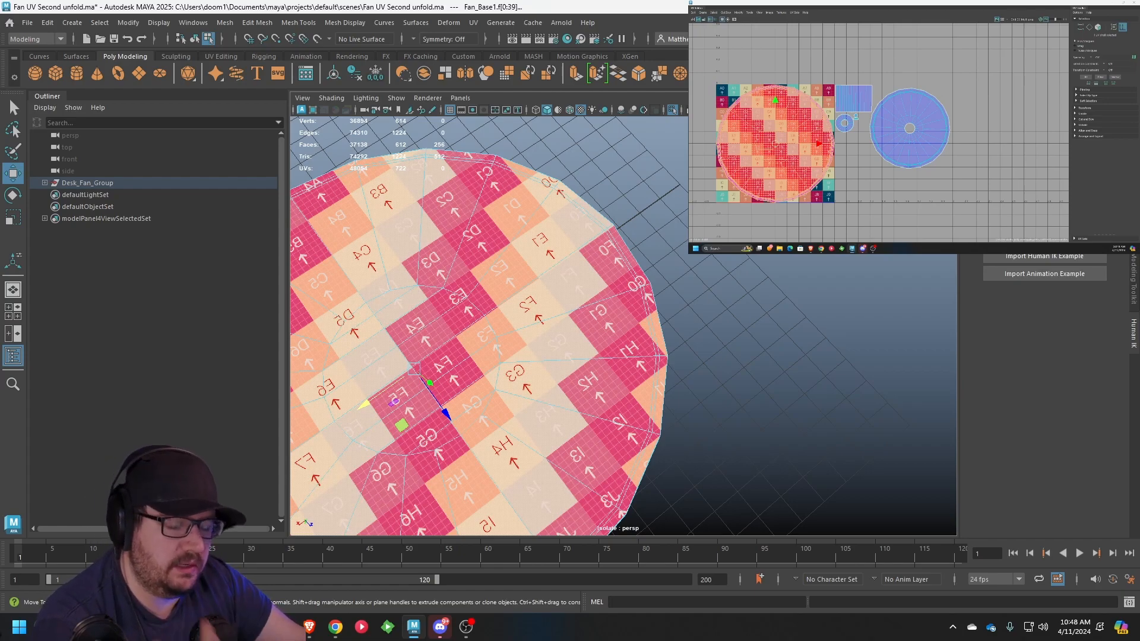
scroll(640, 245, "up", 3)
left_click_drag(640, 245, 669, 315, "alt")
scroll(668, 316, "down", 3)
middle_click_drag(577, 308, 691, 303, "alt")
left_click_drag(692, 303, 649, 300, "alt")
middle_click_drag(624, 282, 659, 305, "alt")
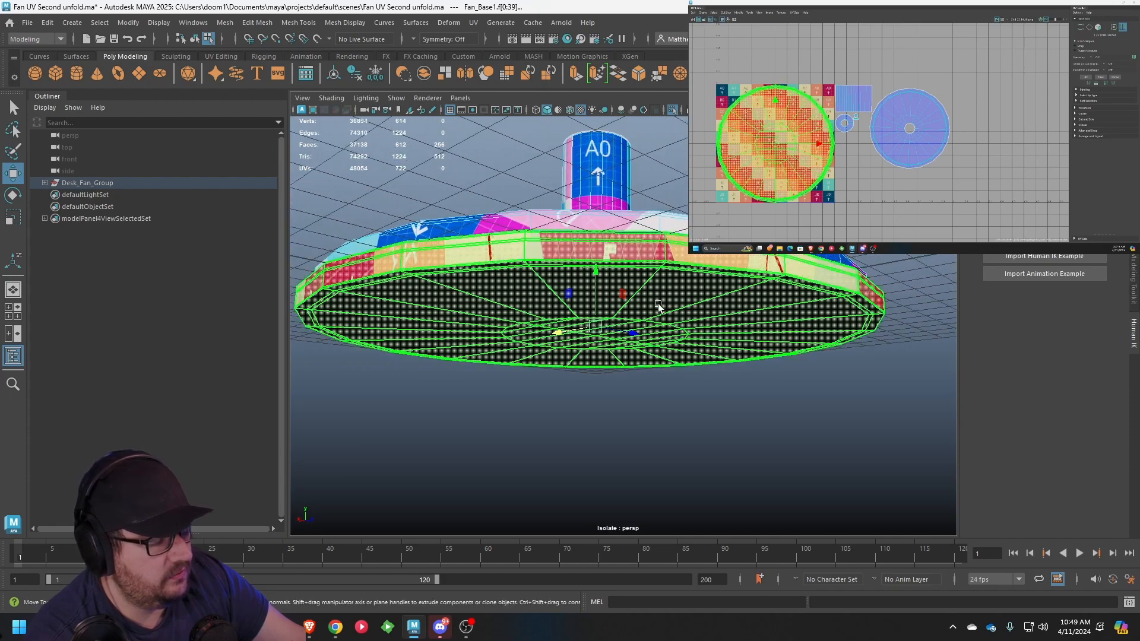
Cut the UVs along the edge loop where the base's underside meets the outer rim
scroll(661, 325, "up", 3)
left_click_drag(637, 302, 623, 234, "alt")
middle_click_drag(594, 262, 647, 315, "alt")
scroll(647, 315, "up", 4)
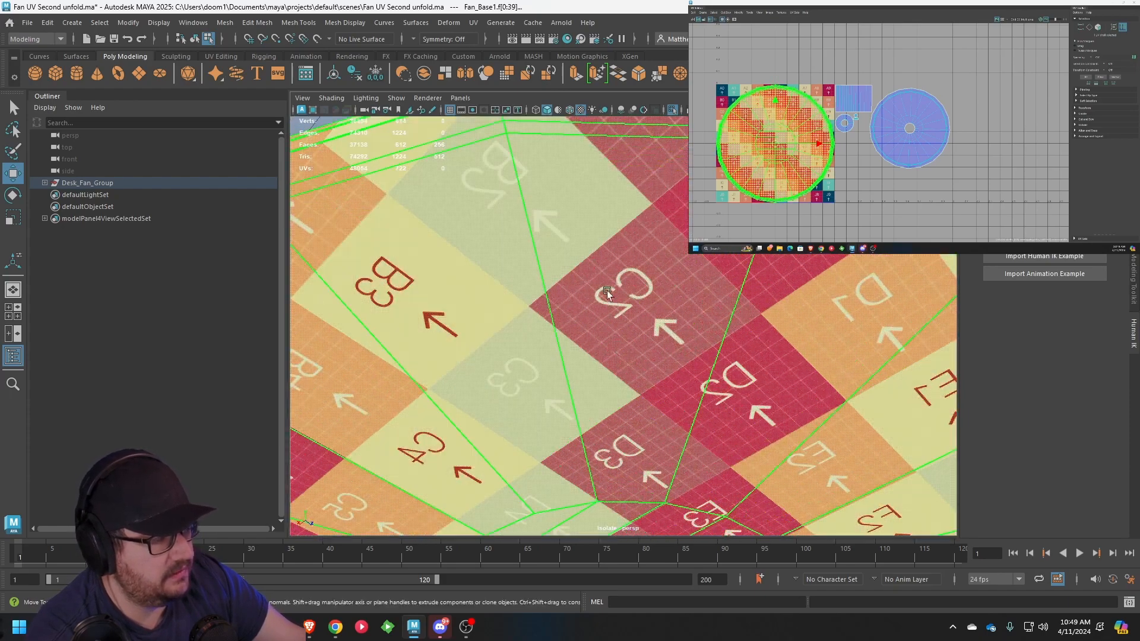
left_click_drag(630, 309, 571, 324, "alt")
scroll(634, 295, "up", 1)
middle_click_drag(544, 223, 645, 331, "alt")
scroll(645, 331, "up", 4)
scroll(645, 331, "down", 3)
right_click_drag(639, 337, 633, 244)
double_click(611, 359)
scroll(700, 394, "down", 5)
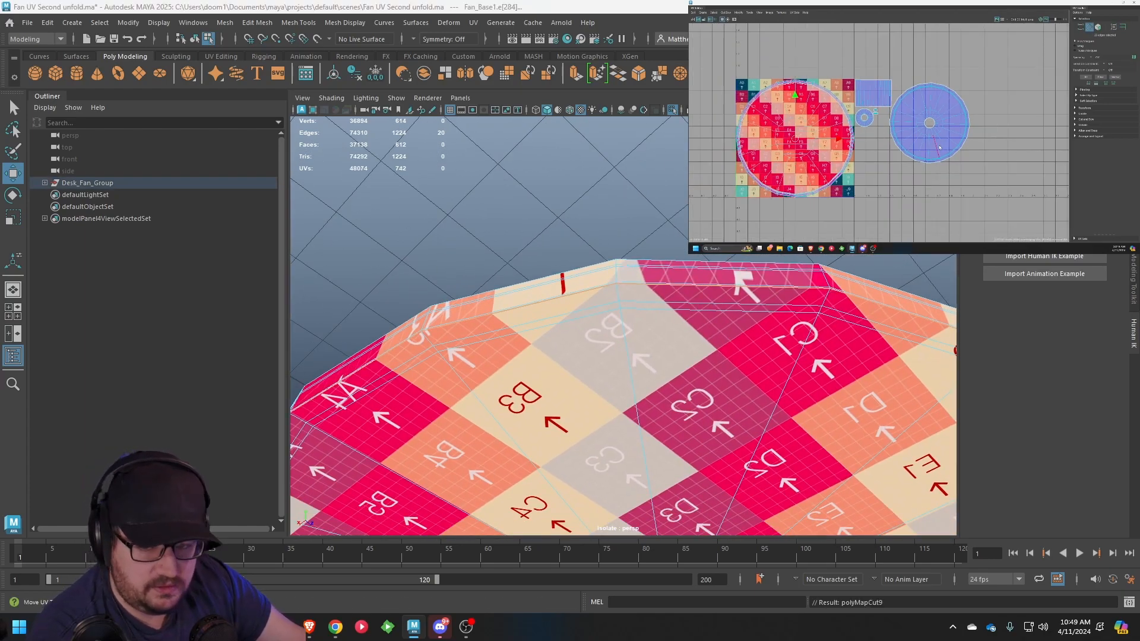
Select the underside disc's UV shell and move it out of the UV tile, beyond the upper disc's shell
right_click_drag(704, 333, 751, 311)
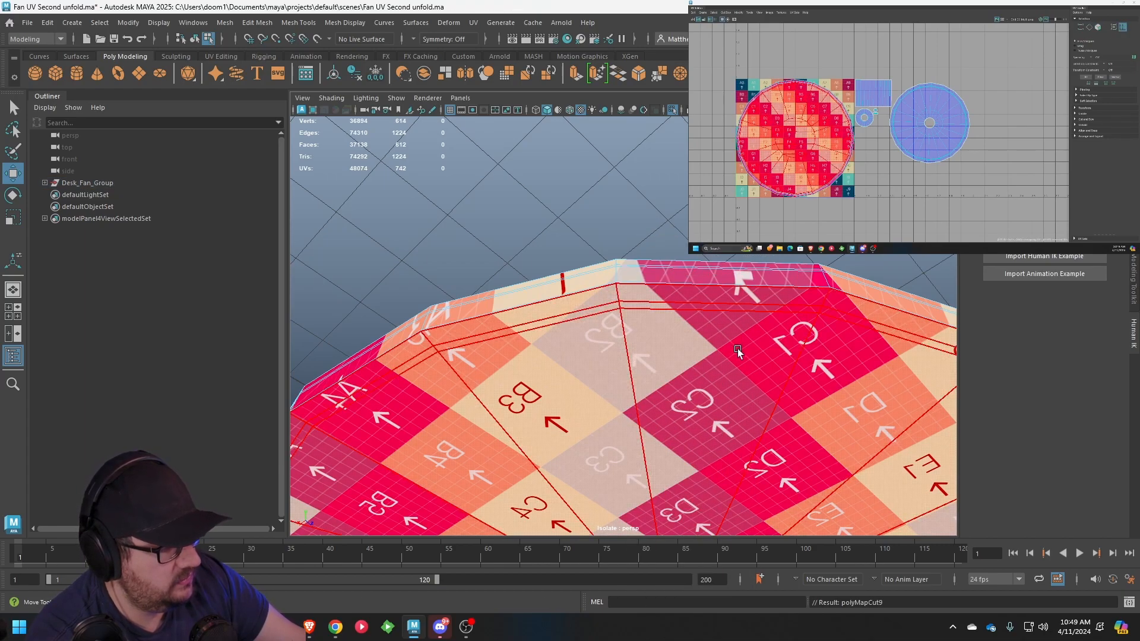
left_click(738, 348)
left_click_drag(799, 139, 1002, 175)
middle_click_drag(1002, 175, 928, 147, "alt")
scroll(927, 147, "up", 1)
left_click_drag(925, 151, 973, 112)
middle_click_drag(973, 111, 930, 120, "alt")
scroll(930, 120, "up", 1)
Scale down the UV shell of the base's underside
key("r")
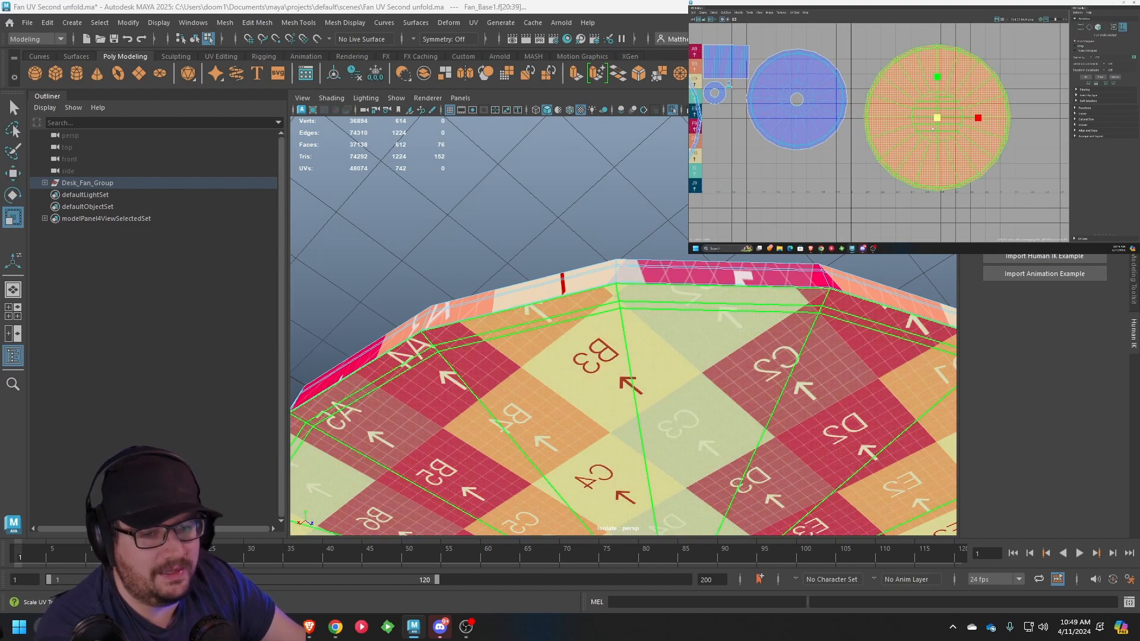
left_click_drag(937, 117, 908, 134)
key("w")
Select the underside shell's UVs and flip them so the shell faces the correct way
right_click_drag(909, 134, 928, 135)
left_click_drag(881, 89, 862, 78)
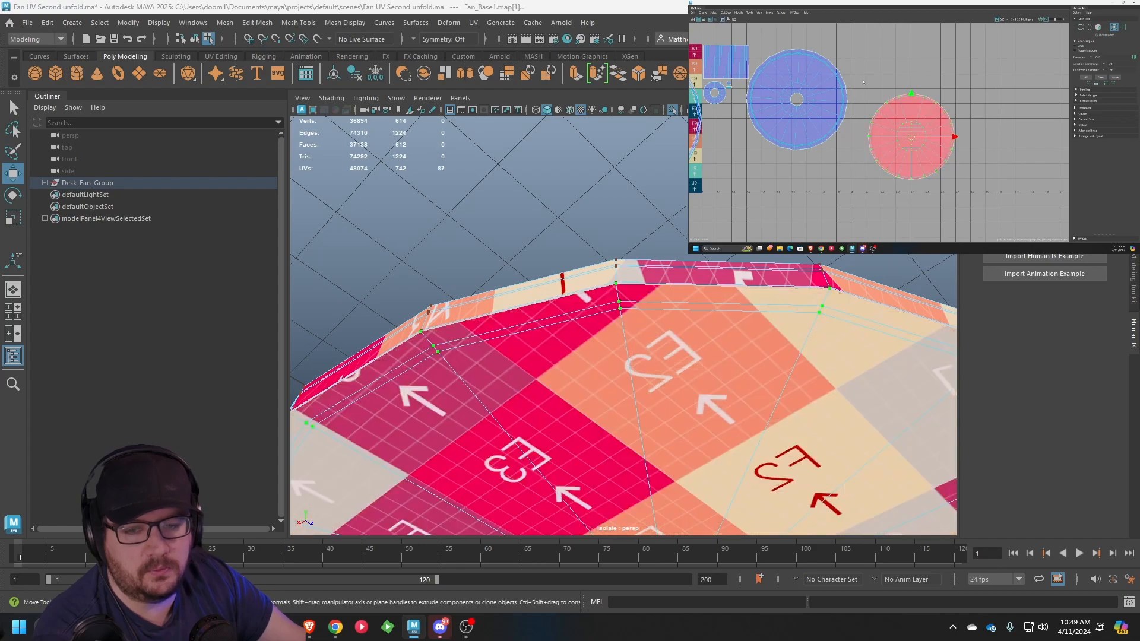
left_click(739, 12)
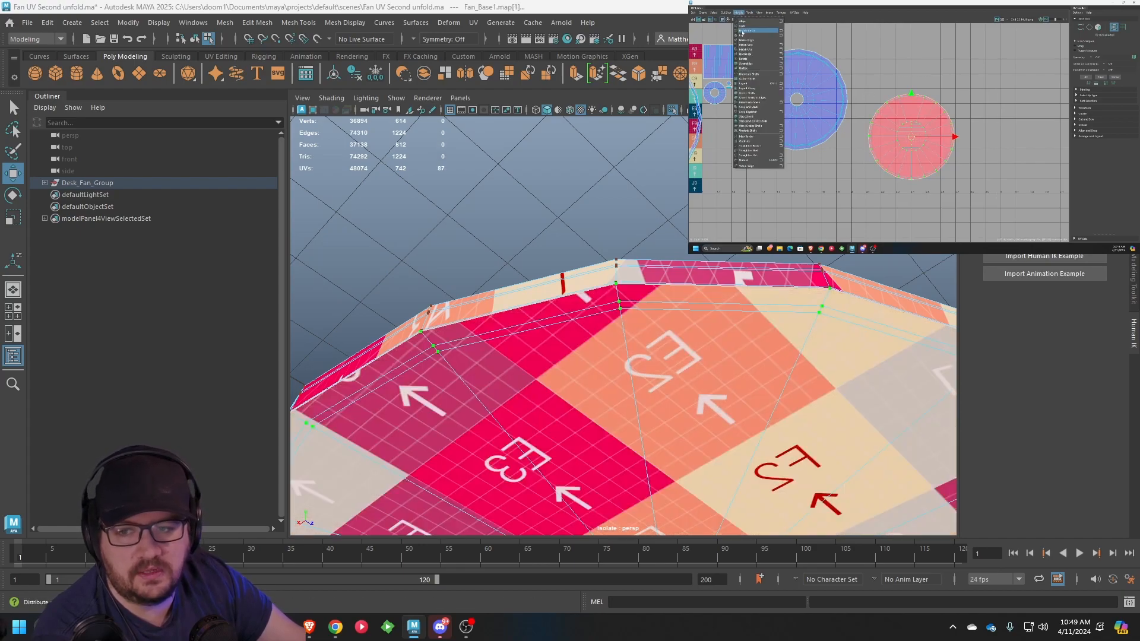
left_click(747, 30)
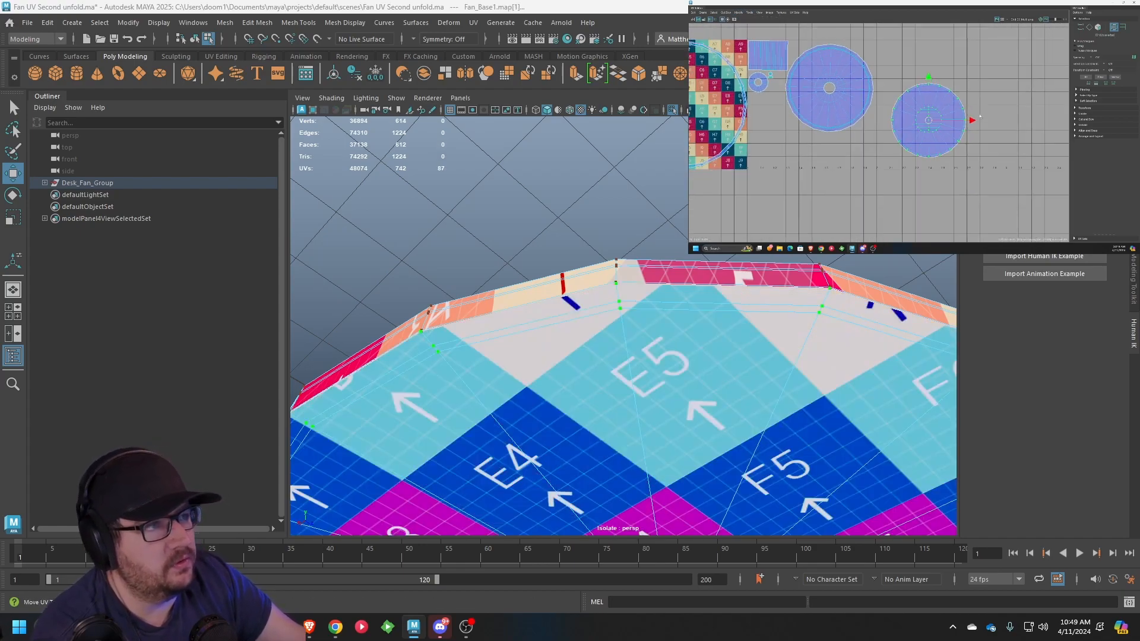
Shrink the underside shell further and place it just below the upper disc's shell
scroll(967, 126, "up", 2)
key("e")
key("r")
left_click_drag(919, 119, 826, 152)
key("w")
key("w")
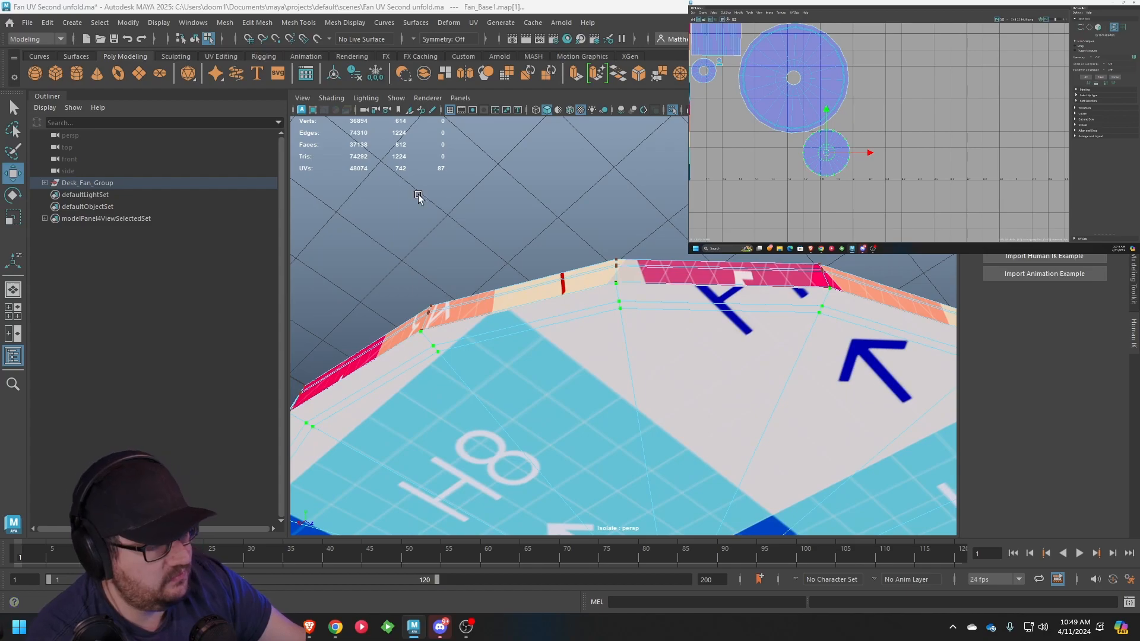
Examine the UV checker pattern on the base and pole, and compare the shells in the UV layout
scroll(798, 394, "down", 5)
left_click_drag(556, 311, 659, 356, "alt")
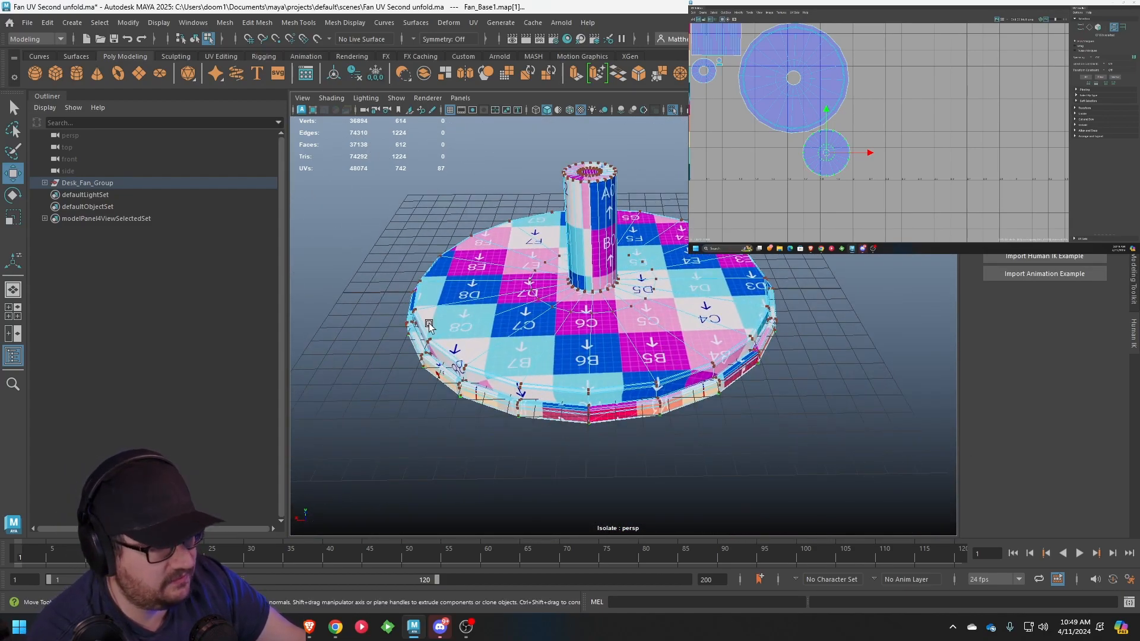
scroll(429, 326, "down", 3)
left_click_drag(428, 325, 473, 283, "alt")
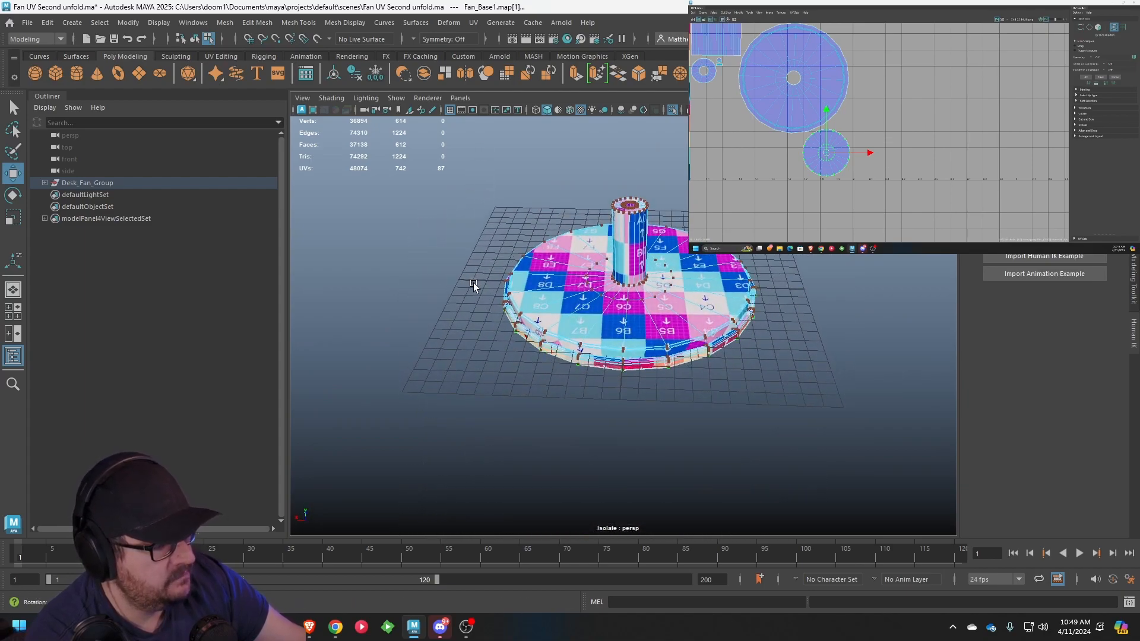
scroll(472, 282, "up", 3)
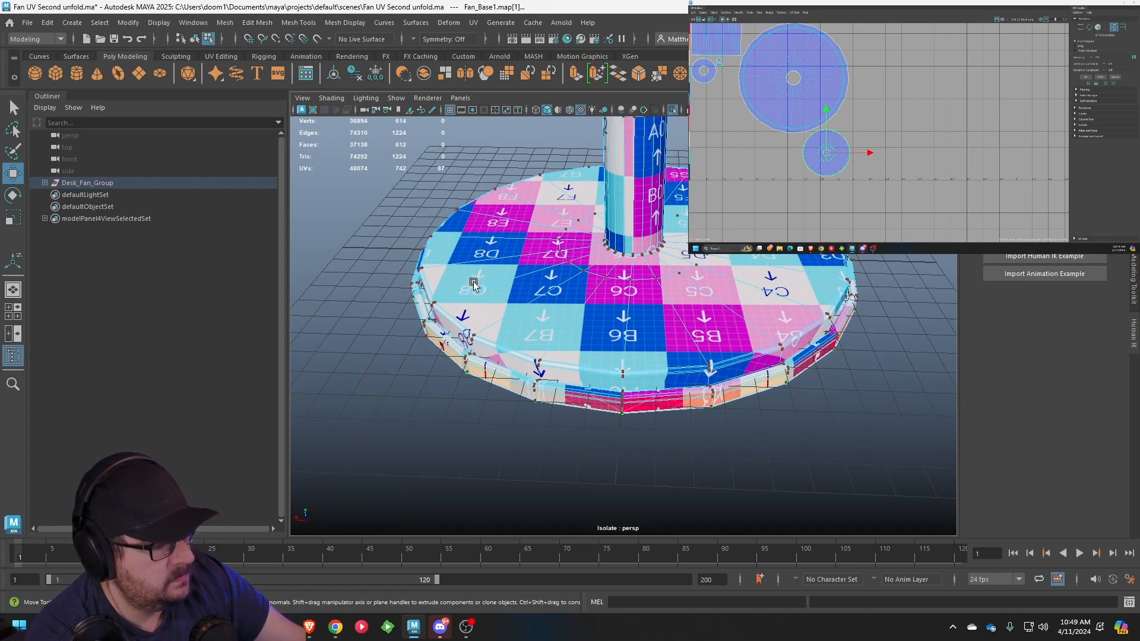
scroll(503, 288, "down", 3)
left_click_drag(504, 288, 645, 383, "alt")
scroll(645, 383, "up", 3)
scroll(645, 383, "up", 2)
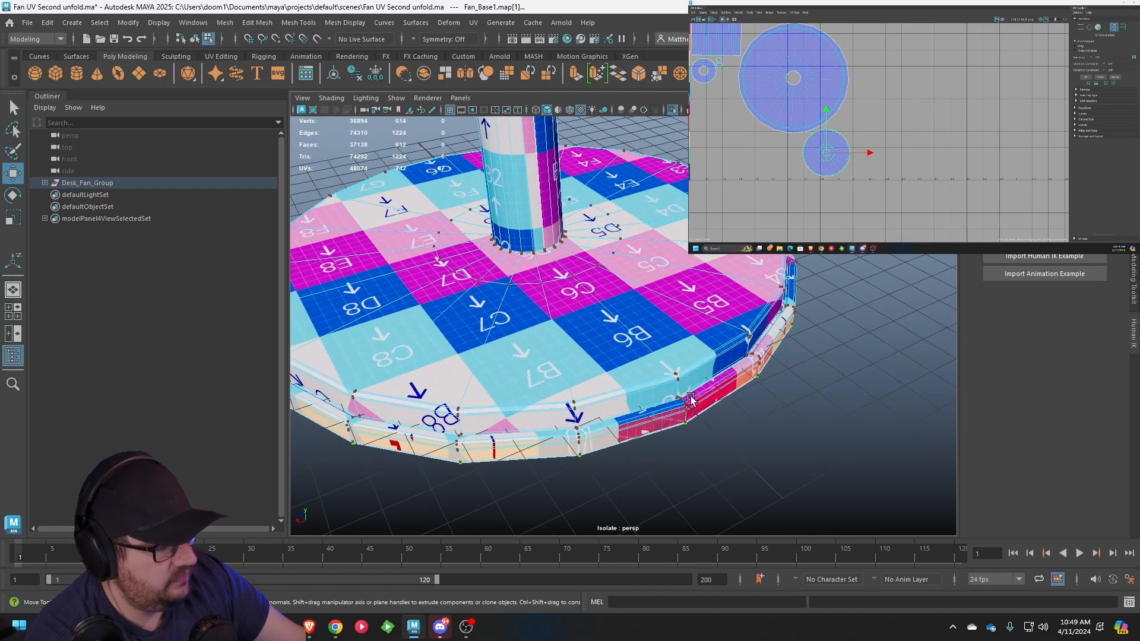
scroll(722, 117, "down", 3)
middle_click_drag(696, 106, 875, 107, "alt")
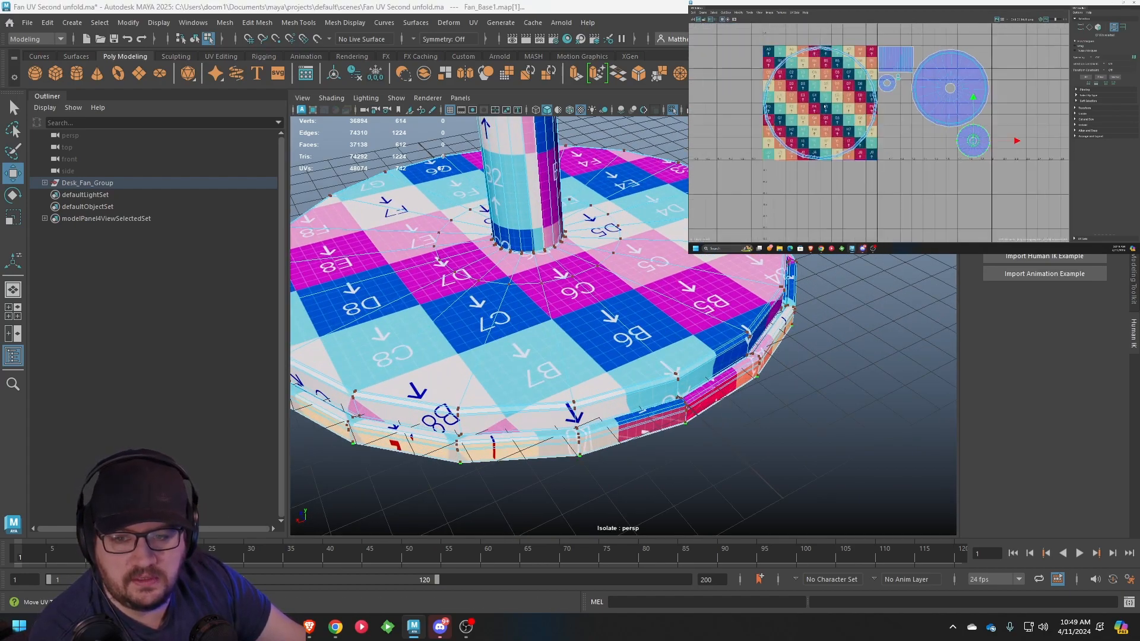
scroll(867, 101, "up", 4)
scroll(875, 98, "up", 1)
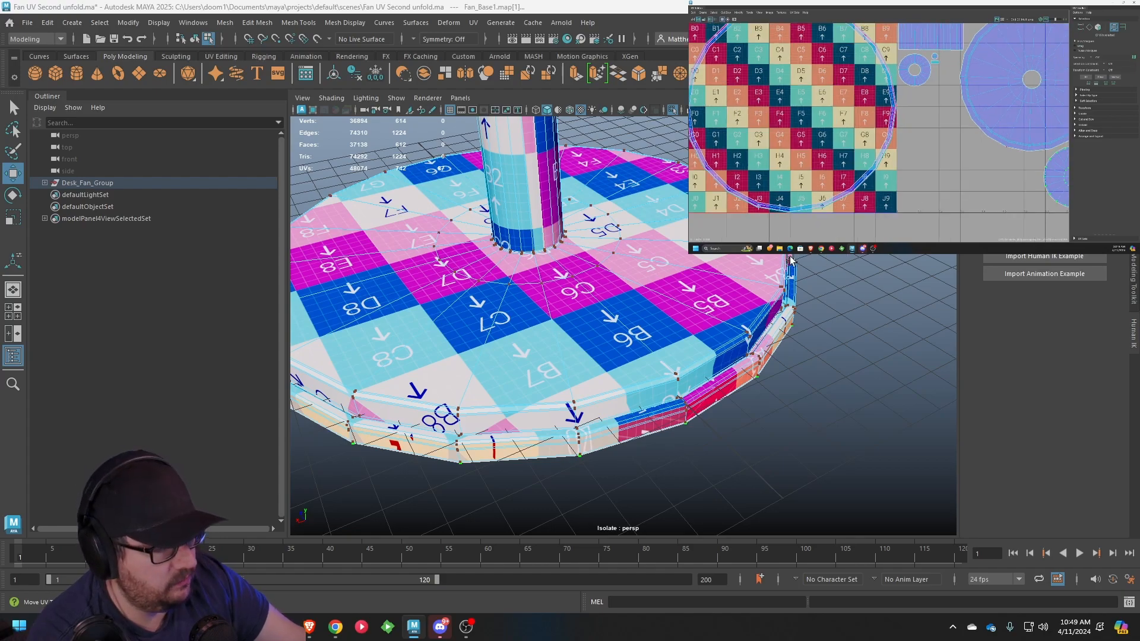
scroll(629, 306, "up", 5)
left_click_drag(616, 278, 591, 201, "alt")
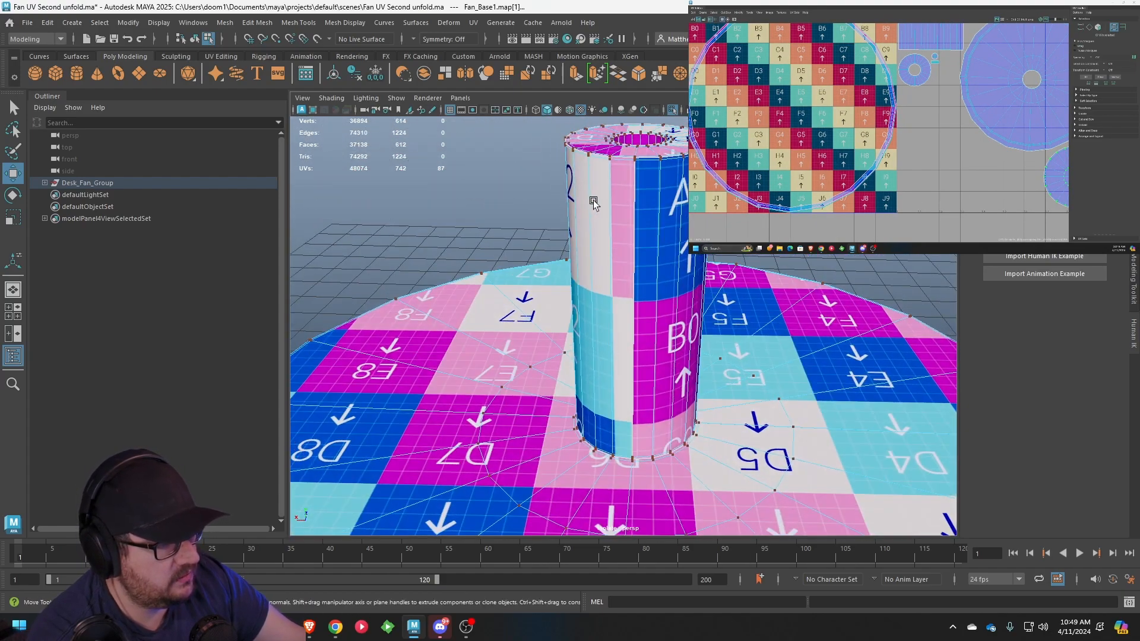
middle_click_drag(592, 201, 626, 357, "alt")
scroll(626, 356, "up", 3)
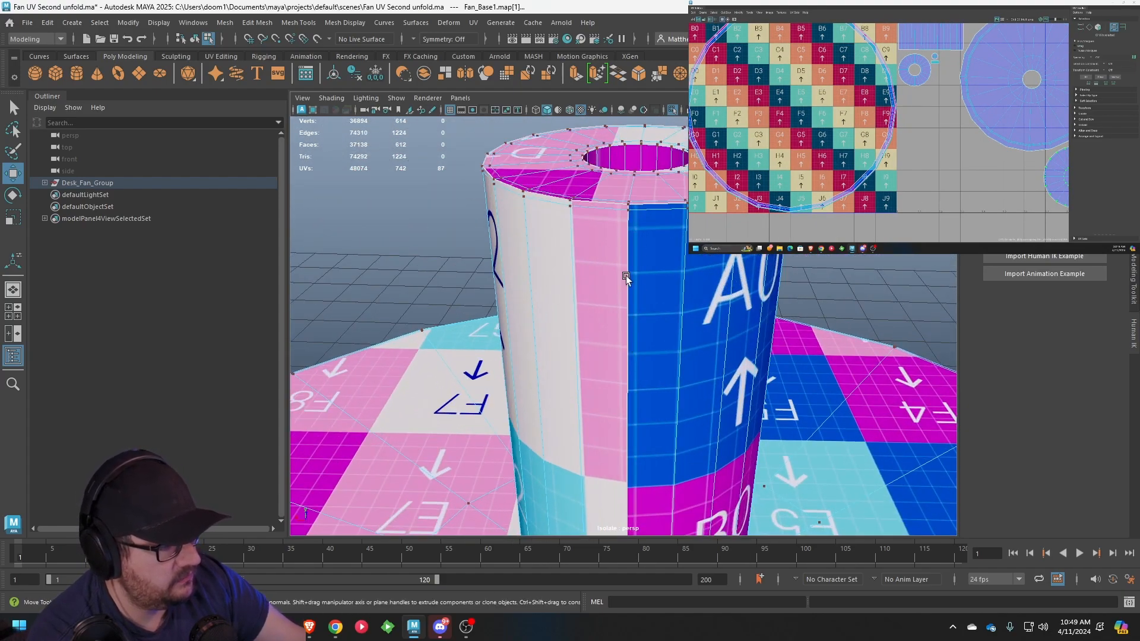
Select the short vertical edges across the base's rim at one corner and cut the UVs along them
scroll(630, 380, "down", 4)
middle_click_drag(644, 453, 660, 245, "alt")
scroll(670, 338, "up", 4)
left_click_drag(661, 246, 649, 280, "alt")
middle_click_drag(649, 280, 639, 270, "alt")
scroll(638, 270, "up", 5)
mouse_move(616, 315)
right_mouse_down()
mouse_move(661, 274)
mouse_move(674, 317)
mouse_move(613, 306)
right_mouse_up()
left_click(661, 306)
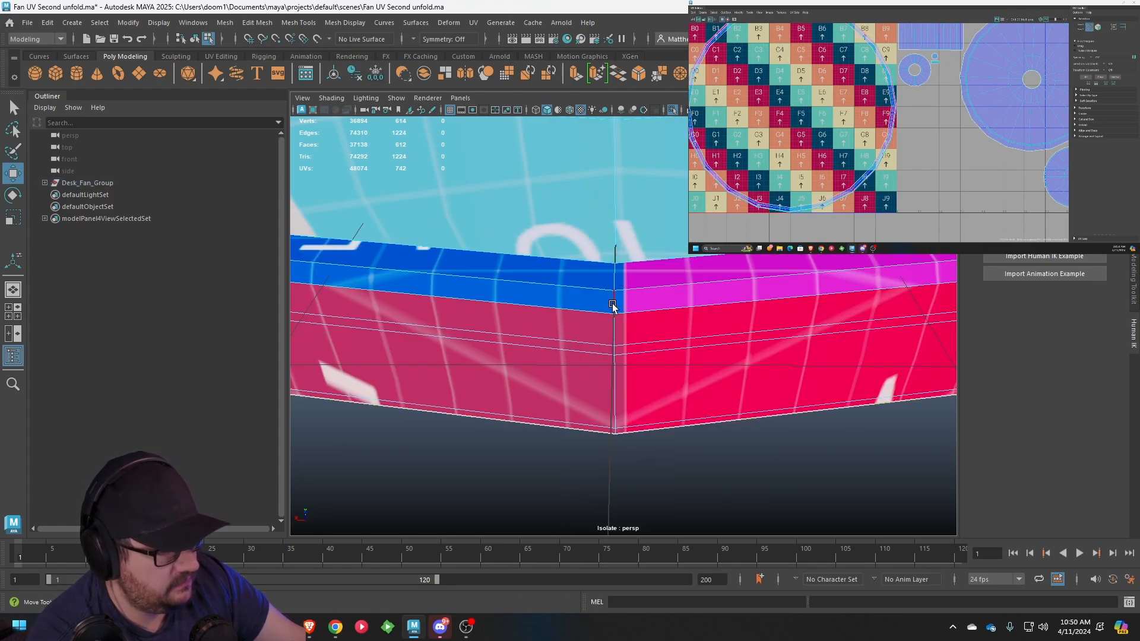
left_click(613, 306)
scroll(834, 164, "down", 3)
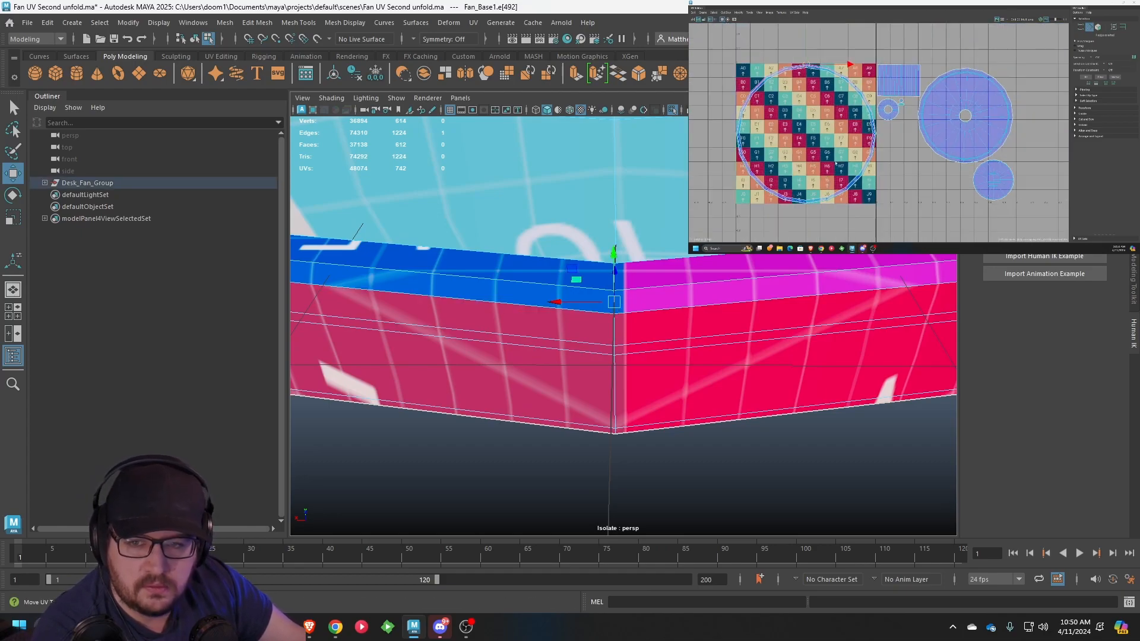
key("f")
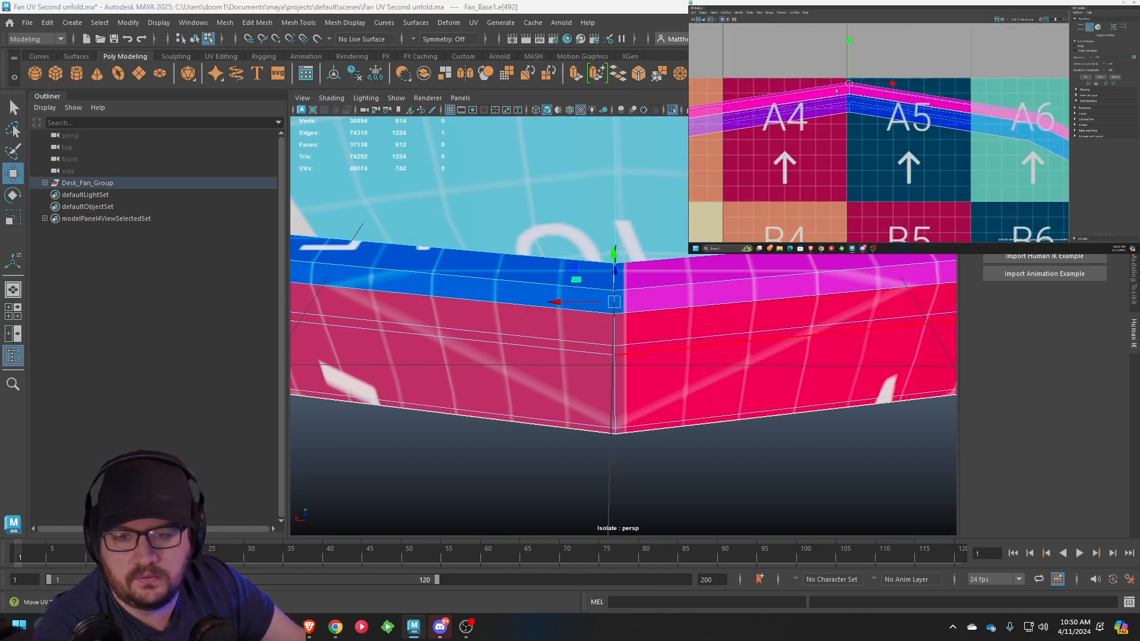
left_click_drag(846, 82, 840, 75)
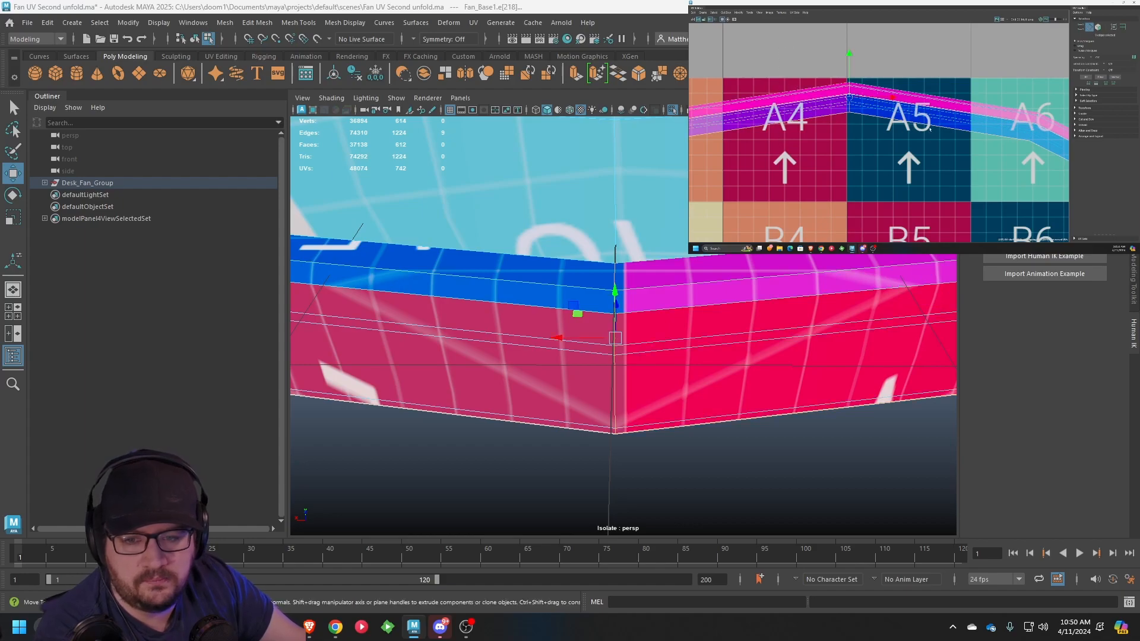
scroll(919, 129, "down", 3)
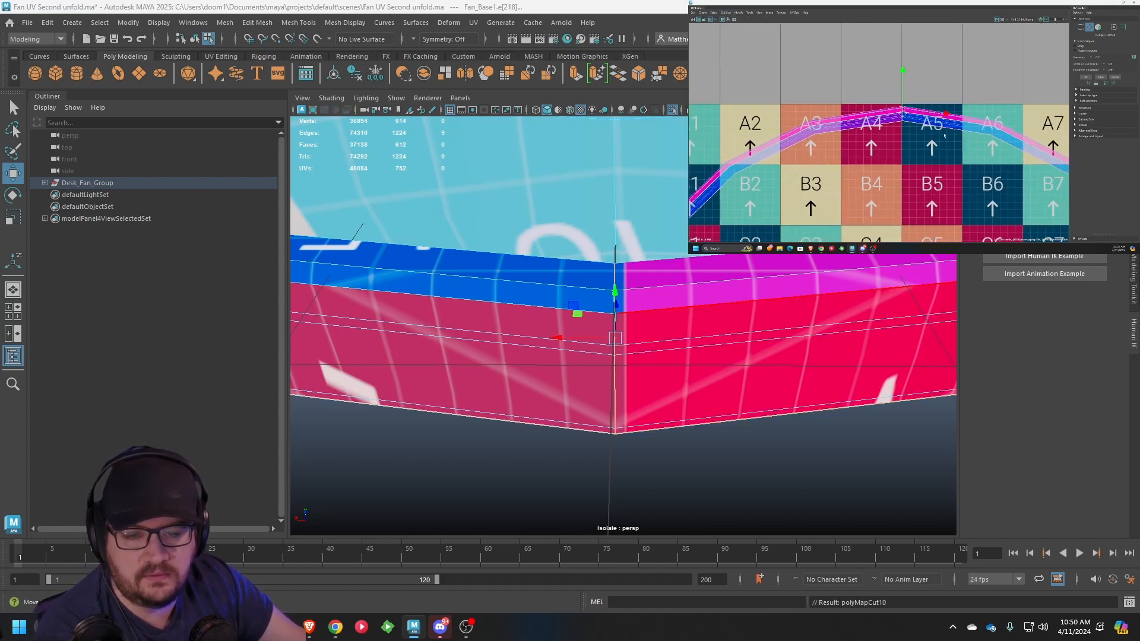
Select the UV shell of the base's rim ring and unfold it
scroll(908, 123, "down", 8)
mouse_move(899, 101)
right_mouse_down()
mouse_move(909, 101)
mouse_move(885, 95)
right_mouse_up()
left_click(849, 77)
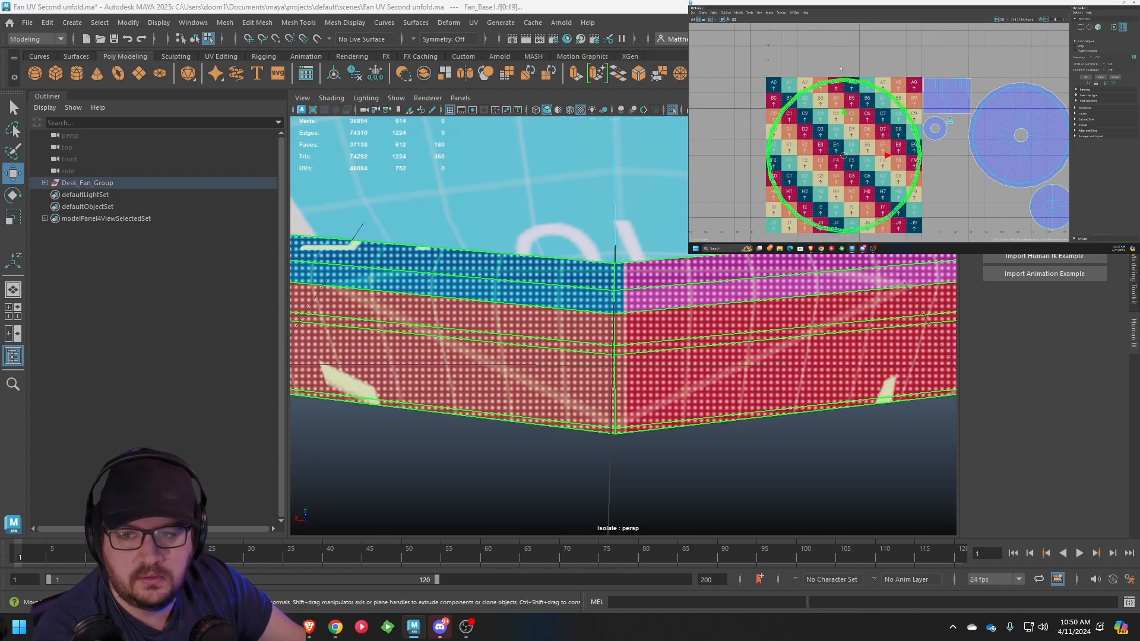
left_click(739, 12)
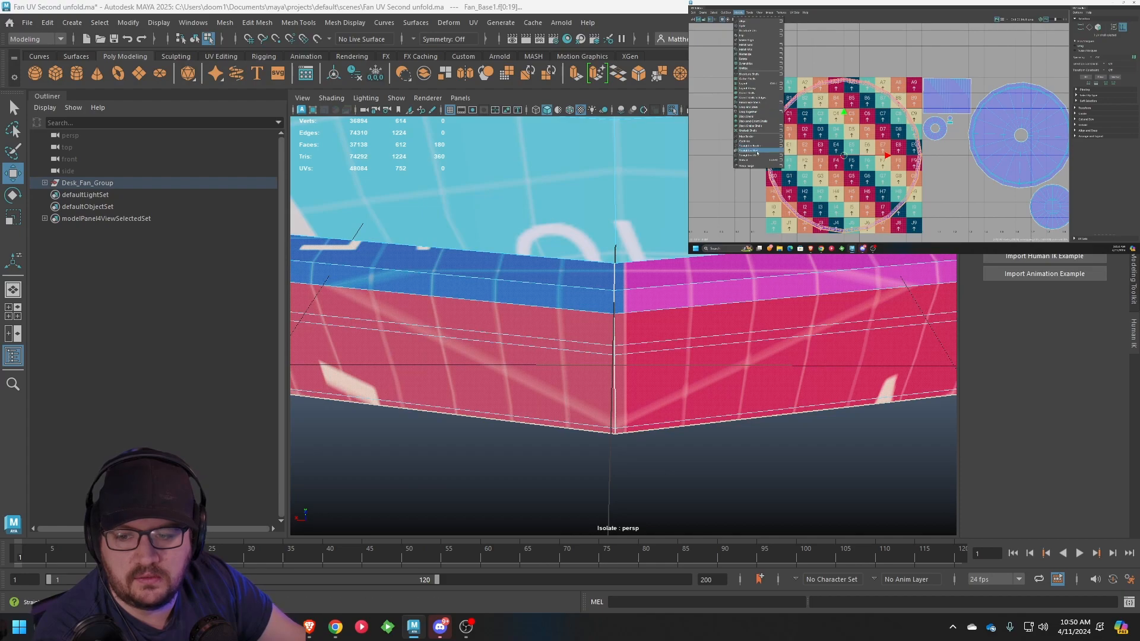
left_click(755, 160)
Shift the unfolded rim strip in the UV layout, away from the pole shells
scroll(817, 142, "down", 3)
middle_click_drag(864, 156, 893, 126, "alt")
scroll(893, 126, "up", 1)
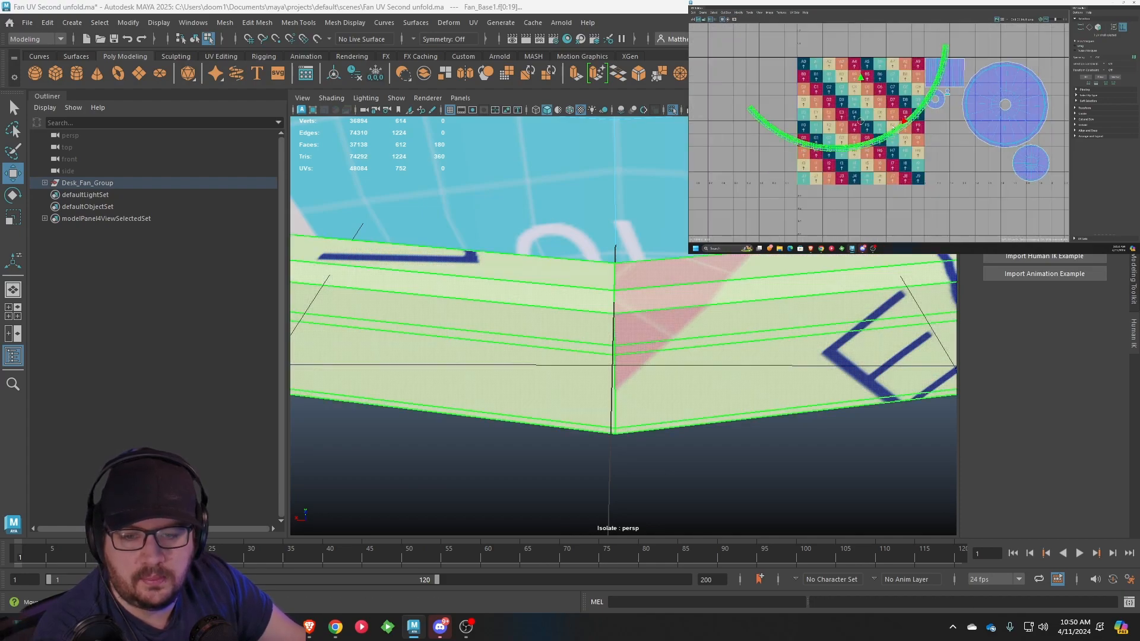
left_click_drag(861, 121, 823, 131)
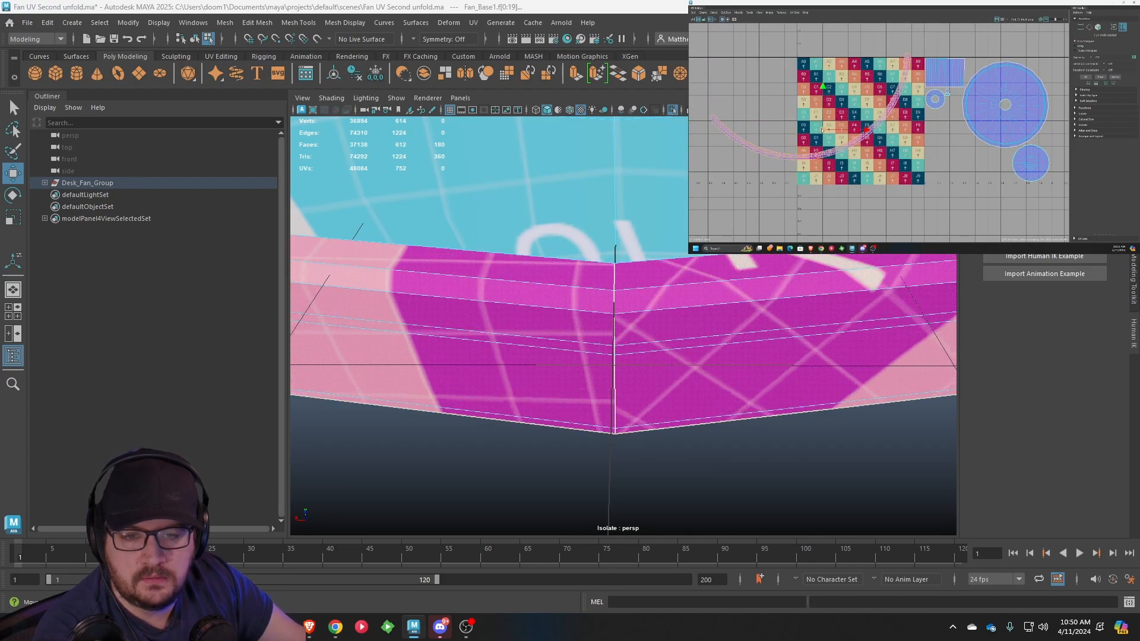
Deselect the rim strip and examine the UV checker pattern along the base's rim
scroll(862, 142, "up", 2)
left_click(872, 155)
scroll(867, 151, "up", 5)
middle_click_drag(865, 150, 972, 109, "alt")
scroll(968, 109, "down", 6)
left_click_drag(644, 297, 768, 304, "alt")
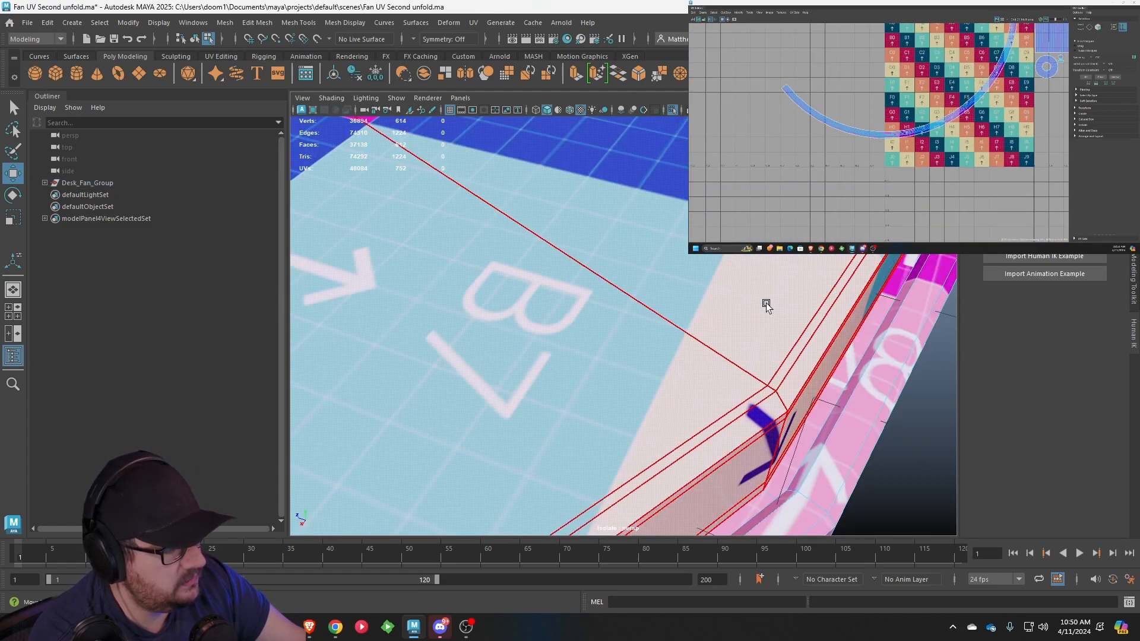
scroll(768, 304, "down", 8)
left_click_drag(615, 305, 552, 228, "alt")
scroll(882, 91, "down", 3)
middle_click_drag(961, 70, 913, 88, "alt")
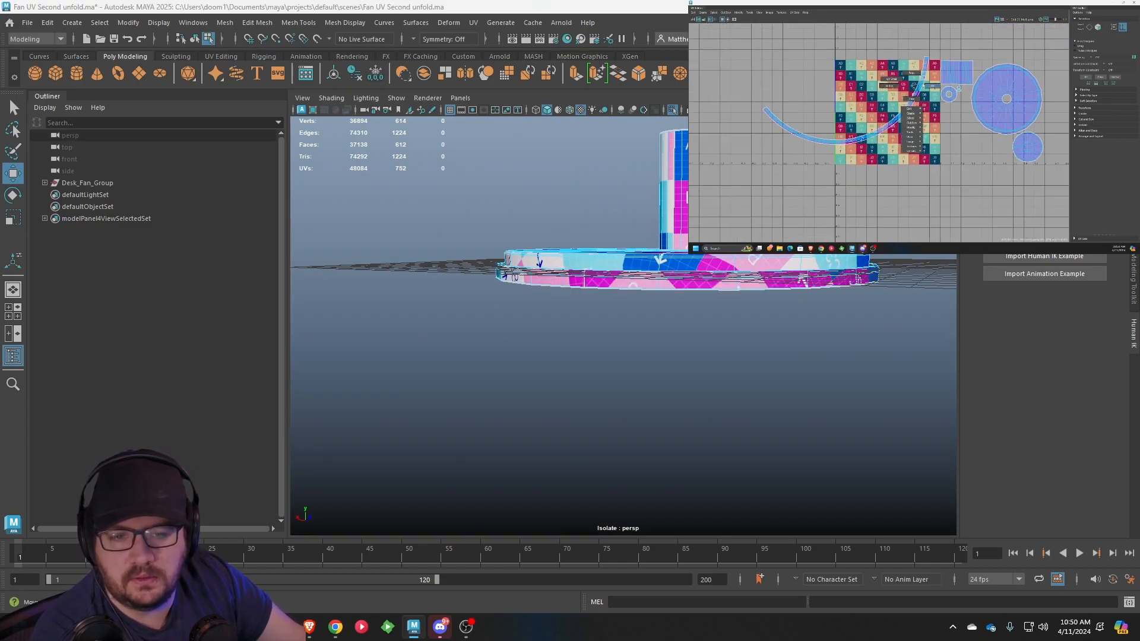
Select all UVs of the base's curved rim strip and straighten them using the Straighten UVs options
right_click_drag(923, 87, 932, 86)
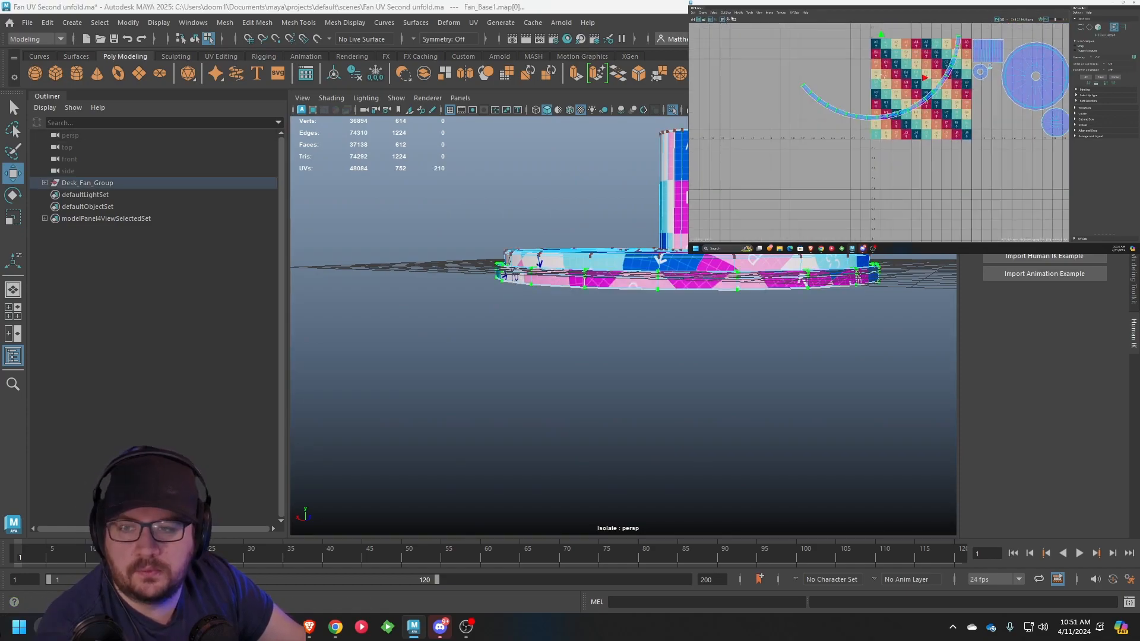
left_click(739, 12)
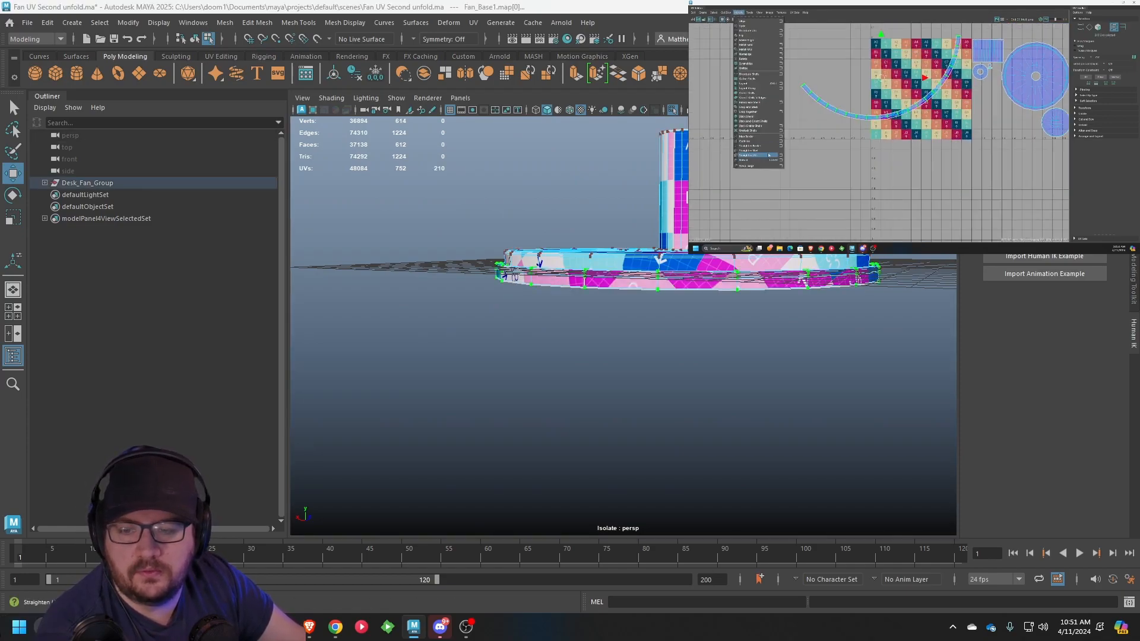
left_click(769, 156)
key("ctrl+z")
left_click(739, 12)
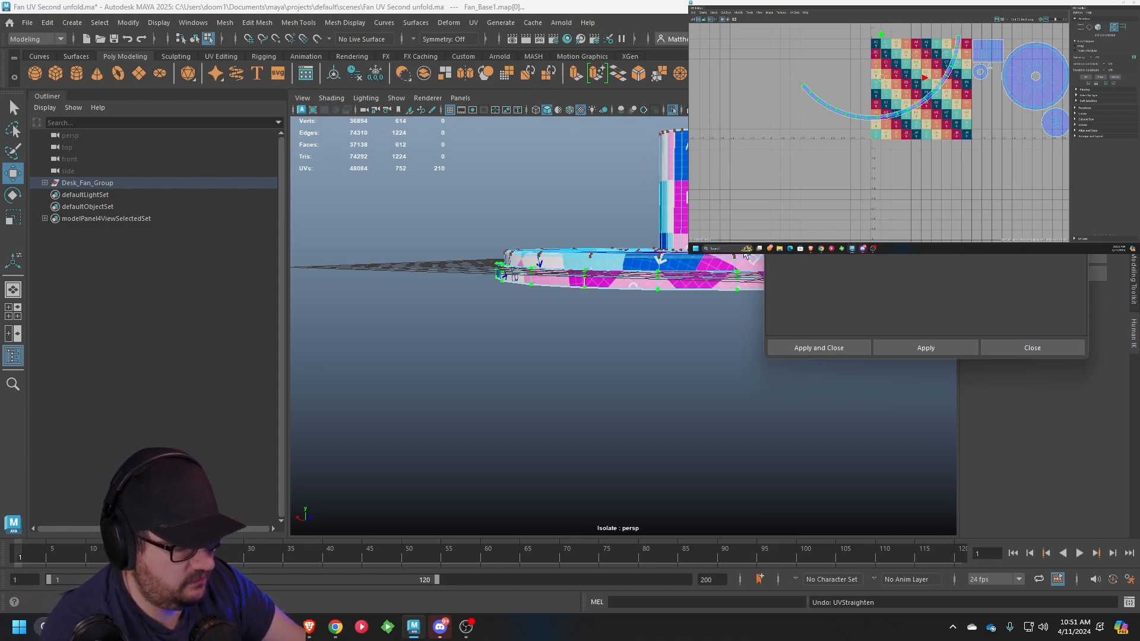
left_click(930, 348)
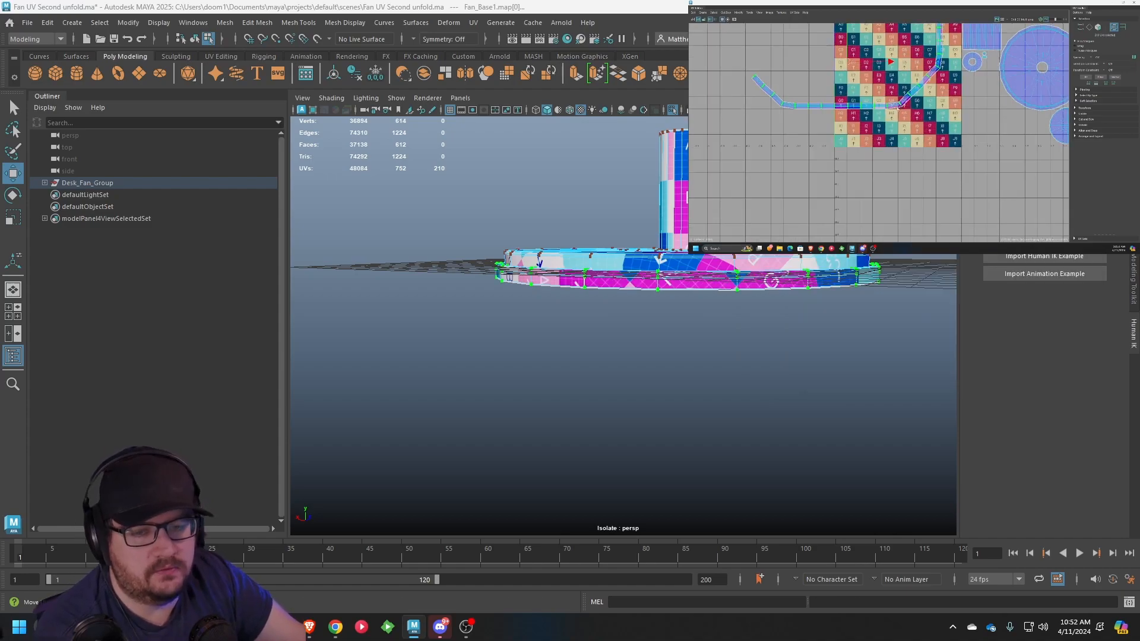
Rotate the slanted left end of the rim strip to horizontal and align it with the adjoining straight section
scroll(889, 123, "up", 8)
scroll(889, 123, "down", 6)
scroll(844, 71, "up", 5)
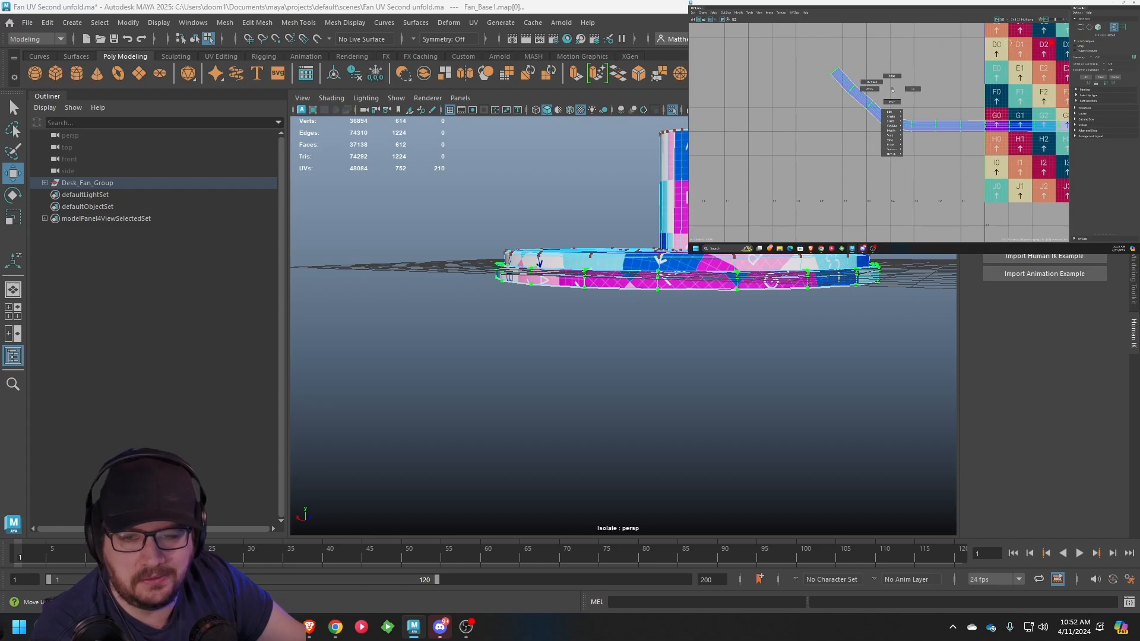
left_click_drag(823, 57, 900, 134)
left_click(901, 134)
key("e")
left_click_drag(822, 57, 850, 127)
key("w")
key("e")
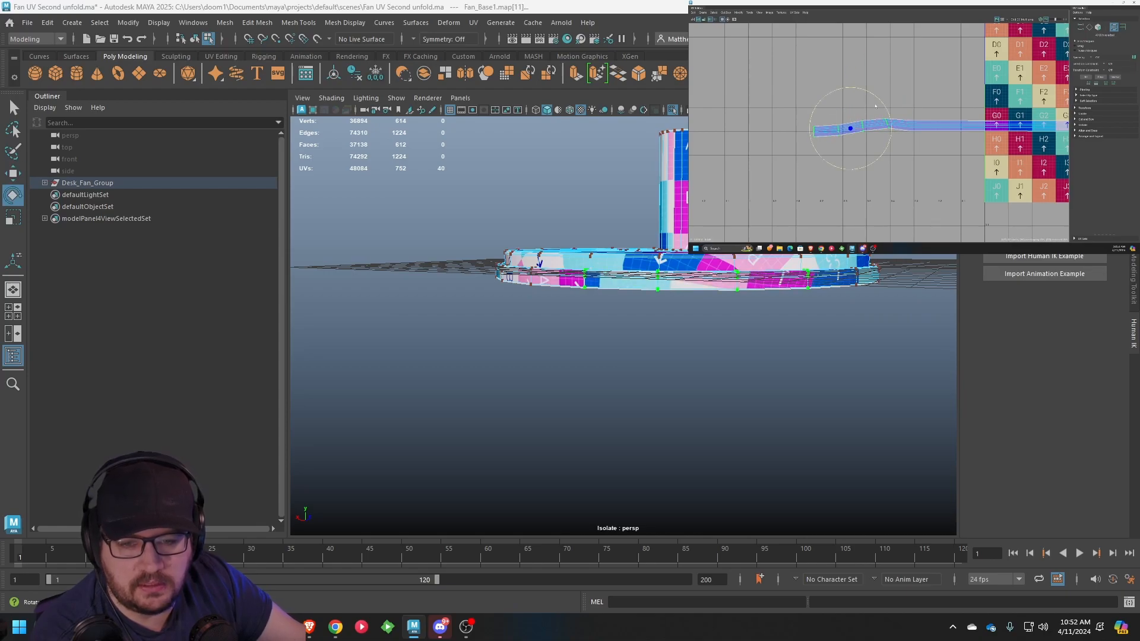
key("w")
middle_click_drag(975, 132, 952, 132, "alt")
right_click_drag(952, 132, 800, 131, "alt")
left_click_drag(786, 135, 787, 136)
Select the rim strip's UVs beyond its first right-hand bend, rotate them towards horizontal and move them back in line with the straight part
middle_click_drag(1035, 139, 909, 161, "alt")
left_click(940, 127)
left_click(969, 89)
scroll(969, 89, "down", 3)
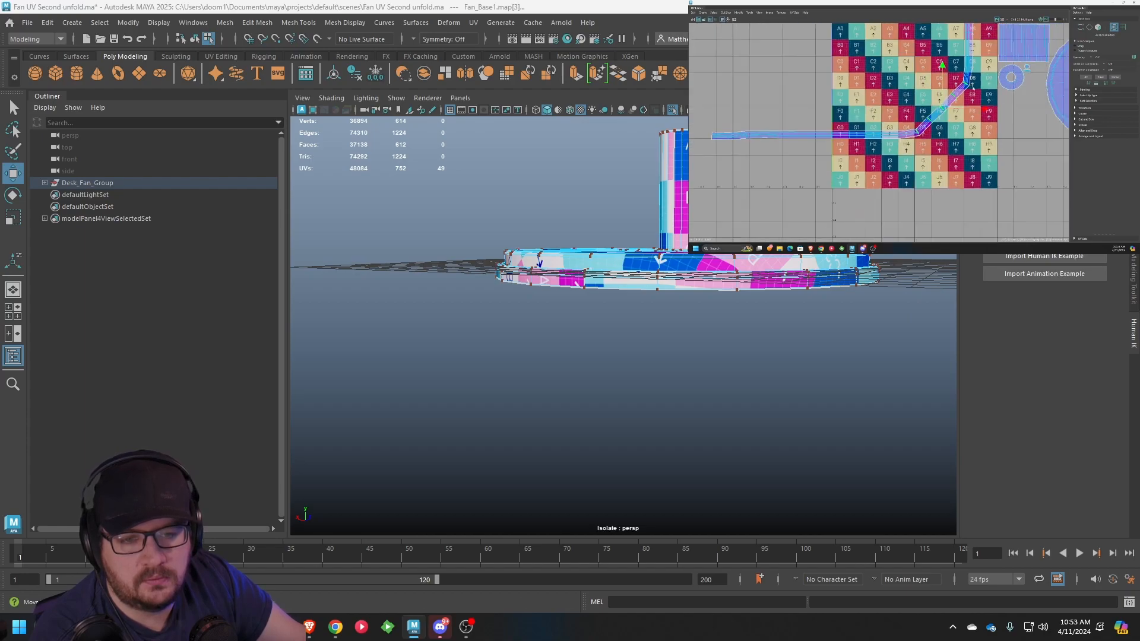
middle_click_drag(969, 89, 944, 134, "alt")
left_click_drag(934, 53, 955, 114, "shift")
key("e")
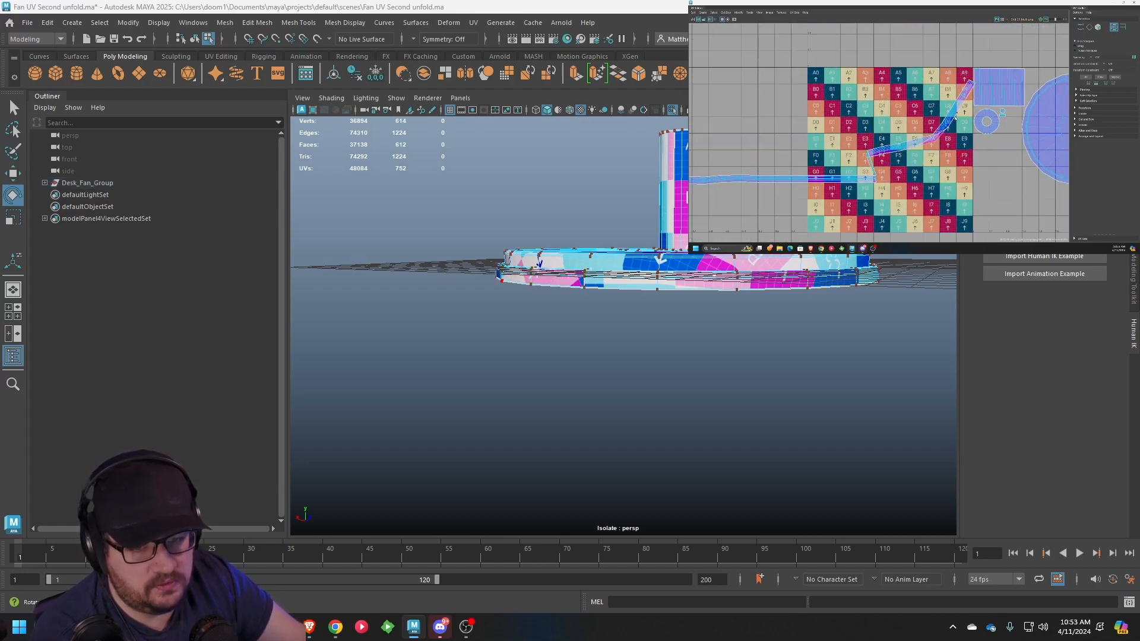
scroll(941, 149, "up", 4)
scroll(929, 154, "up", 4)
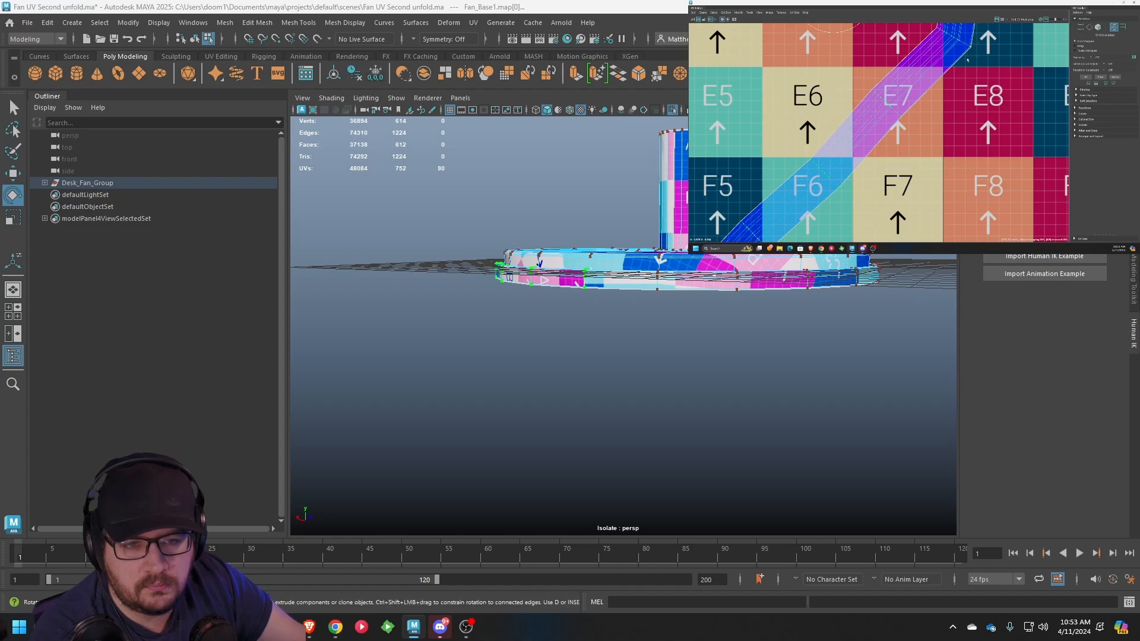
scroll(975, 54, "down", 5)
left_click_drag(950, 70, 961, 89)
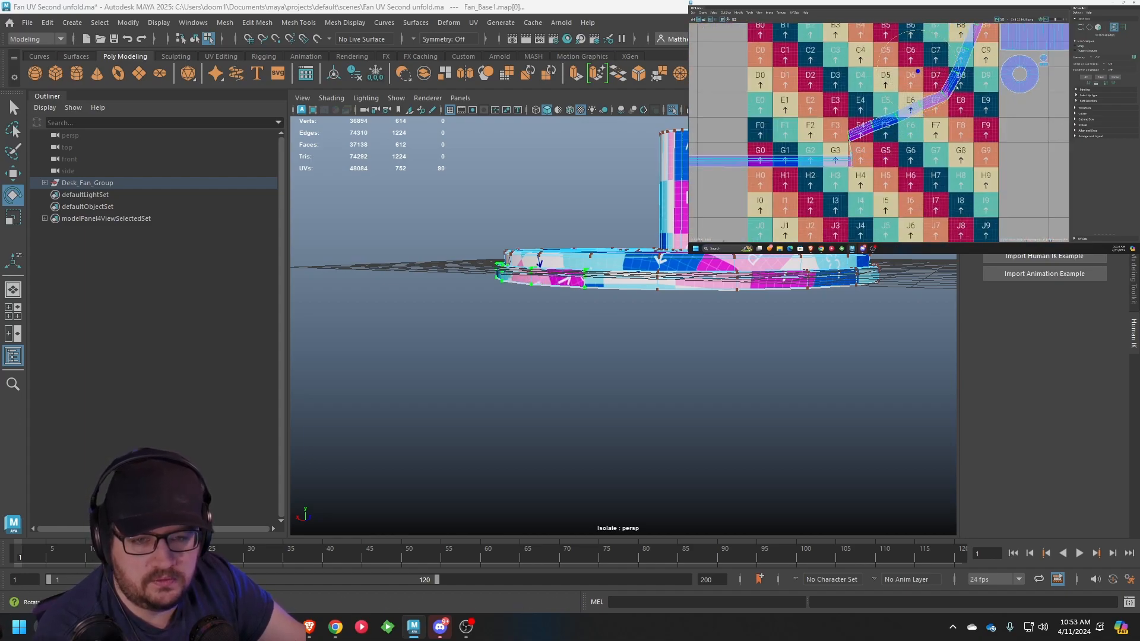
key("w")
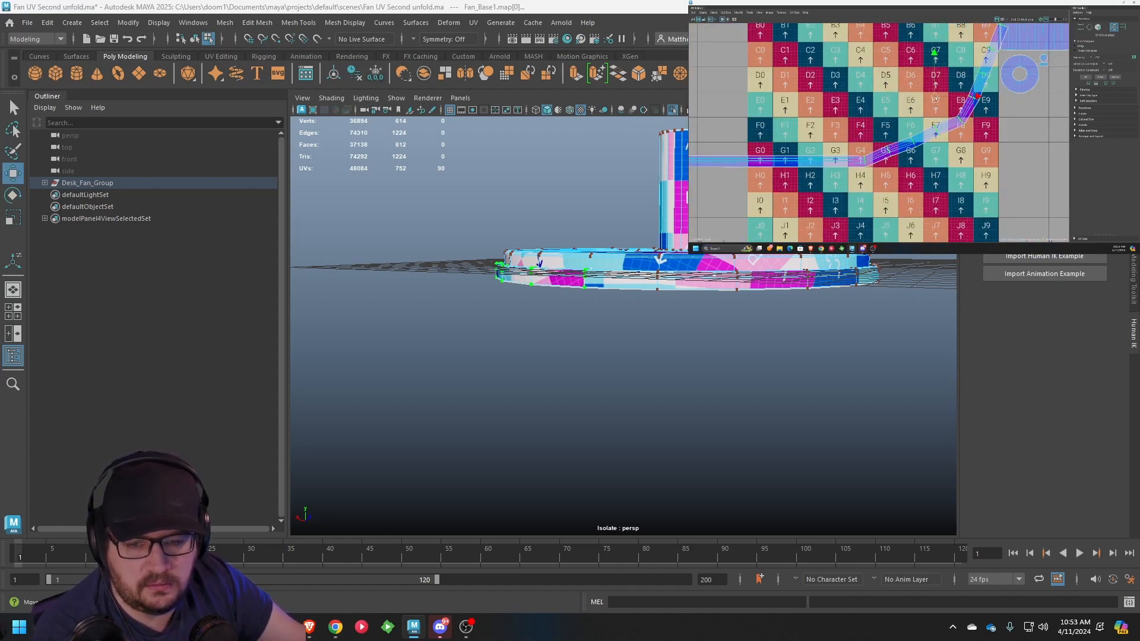
Rotate the still slanted part of the rim strip past the next bend and move it in line with the level part
key("e")
left_click_drag(975, 90, 968, 122)
key("w")
key("e")
key("w")
key("e")
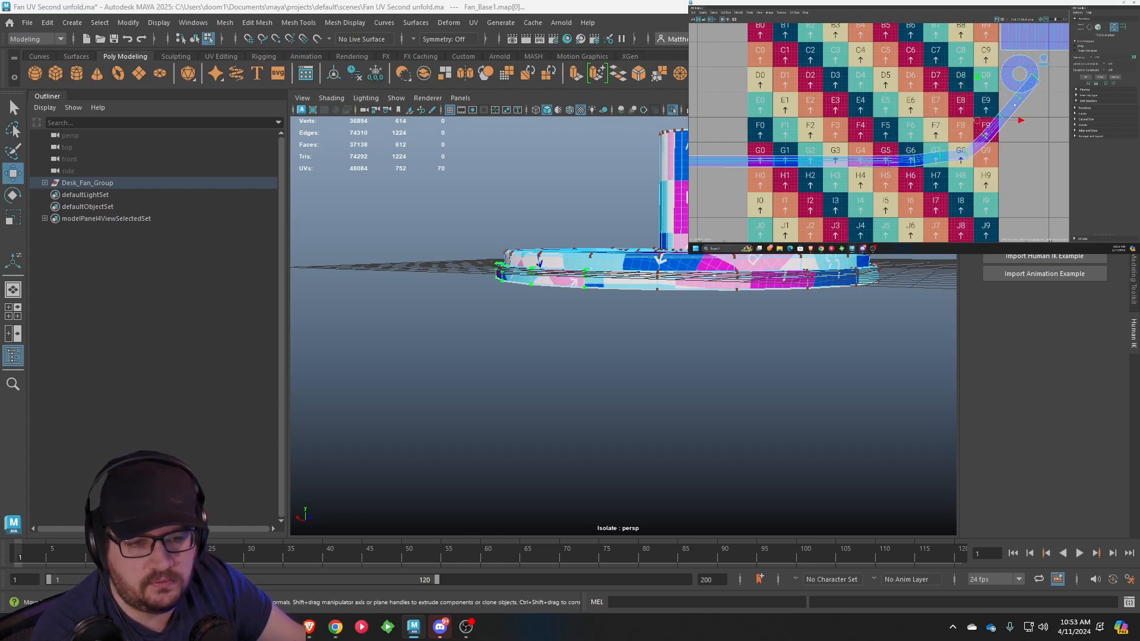
Rotate the last slanted section at the rim strip's right end to horizontal and align it with the rest
key("w")
left_click_drag(977, 126, 984, 131)
left_click_drag(957, 177, 976, 180, "ctrl")
key("e")
left_click_drag(1046, 94, 1026, 139)
key("w")
key("e")
key("w")
key("e")
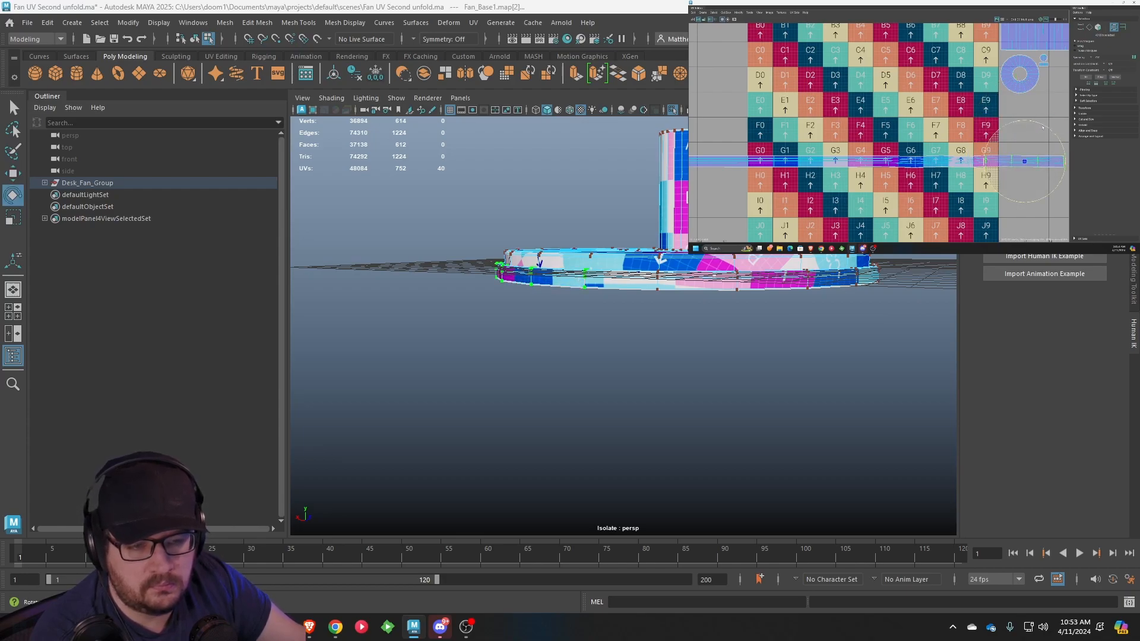
Select all UVs of the levelled rim strip and optimize the UV spacing along it
scroll(1009, 139, "down", 4)
middle_click_drag(911, 150, 873, 144, "alt")
right_click_drag(856, 143, 876, 142)
left_click_drag(762, 136, 994, 160)
scroll(995, 159, "up", 2)
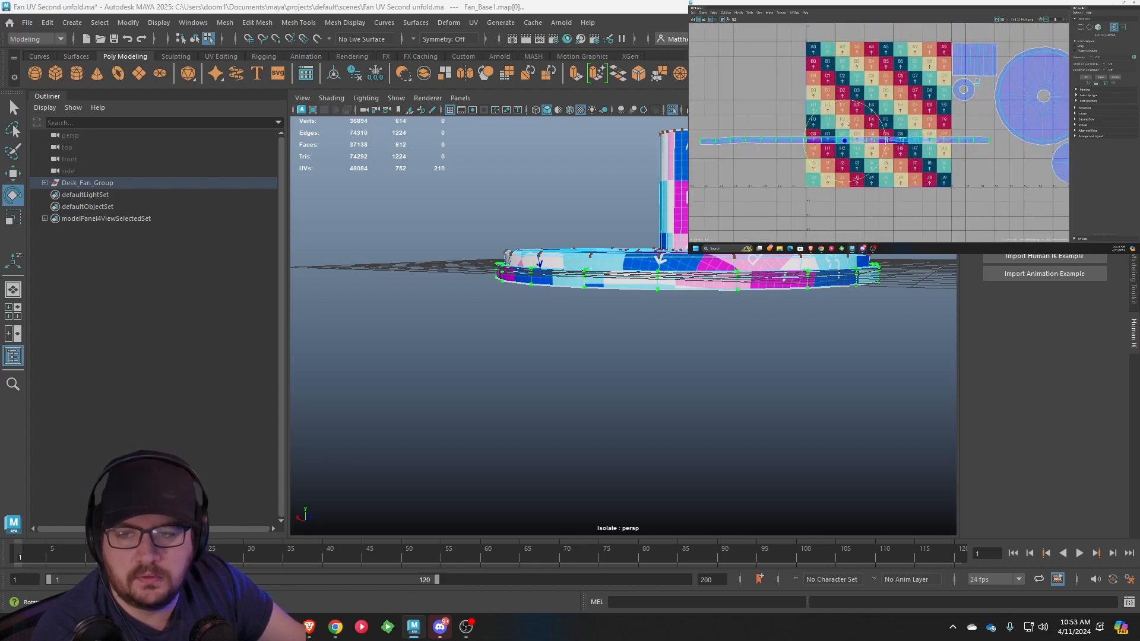
left_click(738, 12)
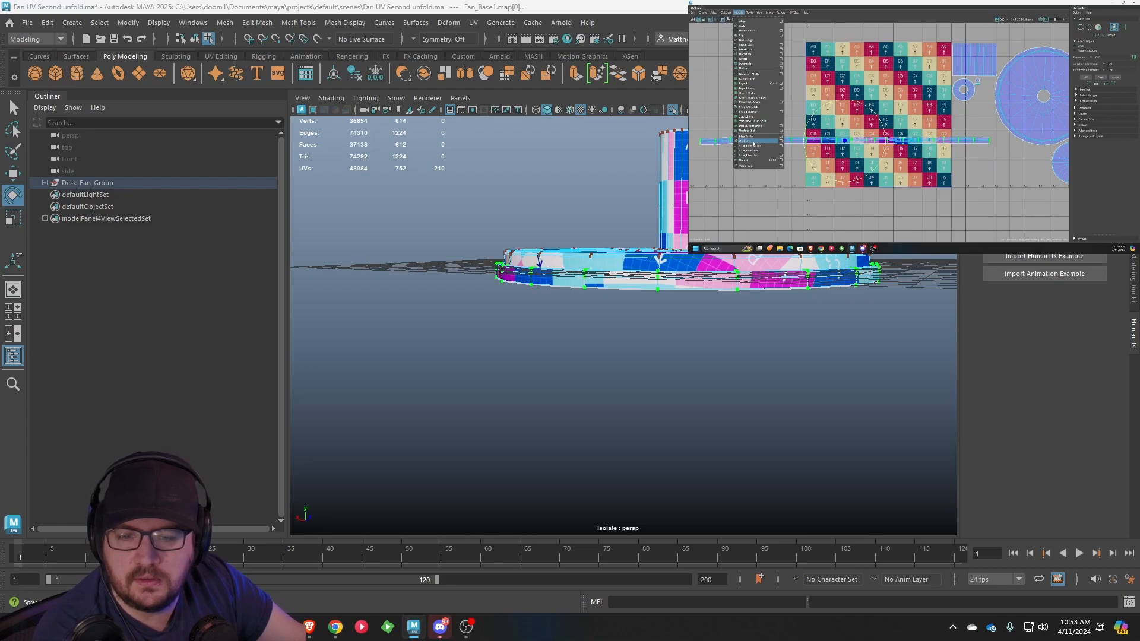
left_click(755, 136)
key("f")
Level the wavy left end of the rim strip by rotating and moving its UV columns in line with the rest
mouse_move(801, 121)
right_mouse_down()
mouse_move(780, 115)
mouse_move(822, 121)
right_mouse_up()
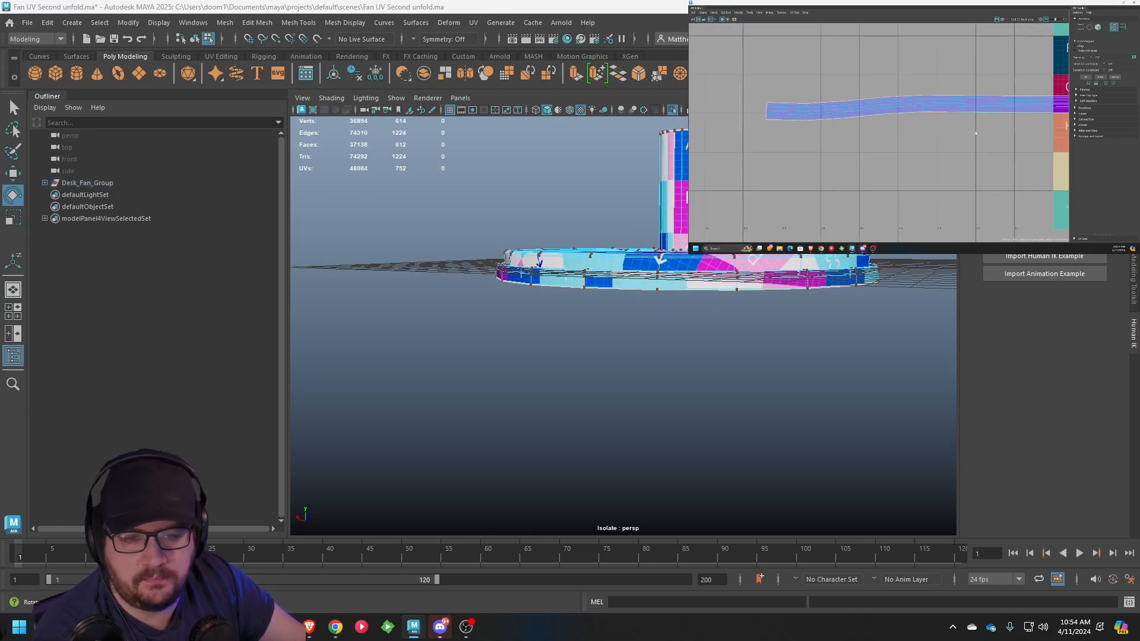
left_click_drag(979, 135, 979, 134)
left_click_drag(972, 88, 908, 119, "ctrl")
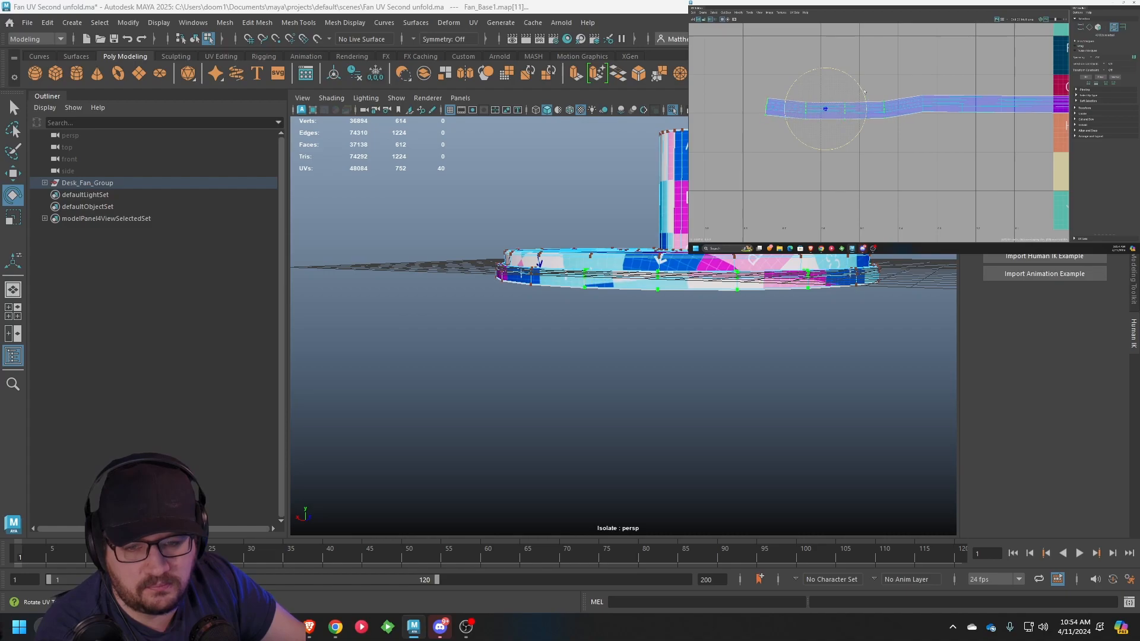
key("w")
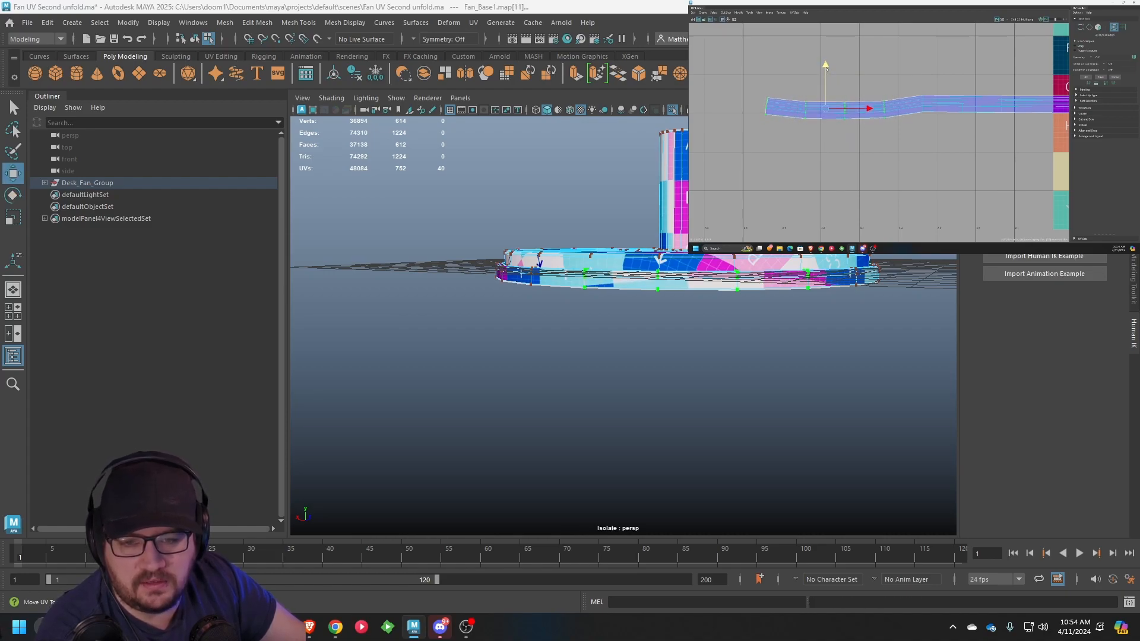
left_click_drag(825, 67, 827, 63)
left_click_drag(896, 123, 872, 86, "ctrl")
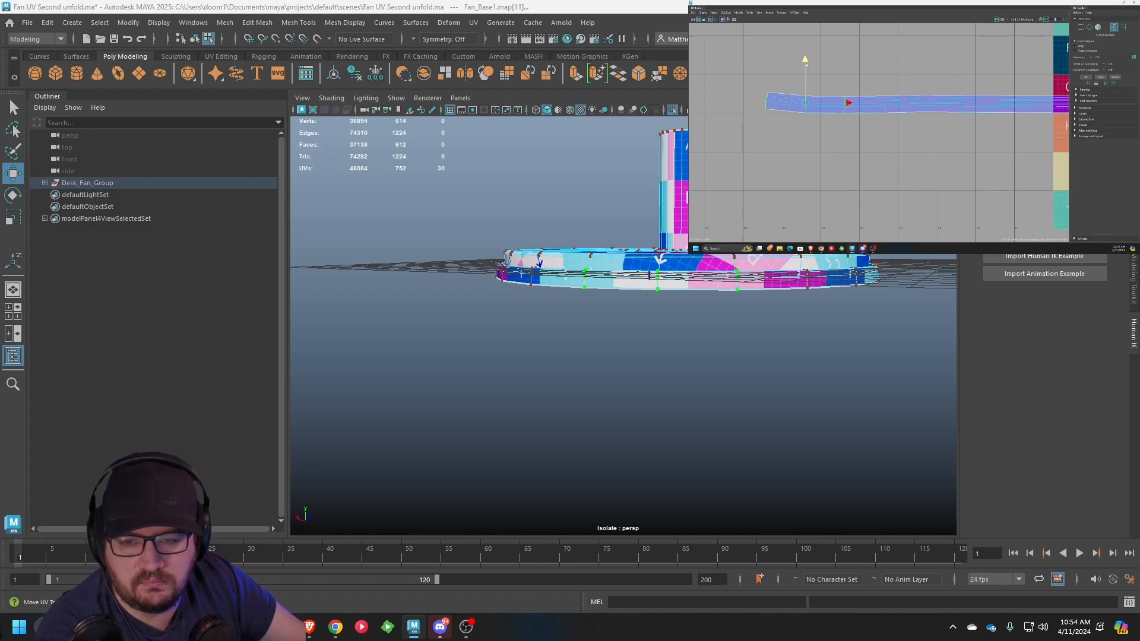
left_click_drag(798, 123, 797, 124, "ctrl")
key("e")
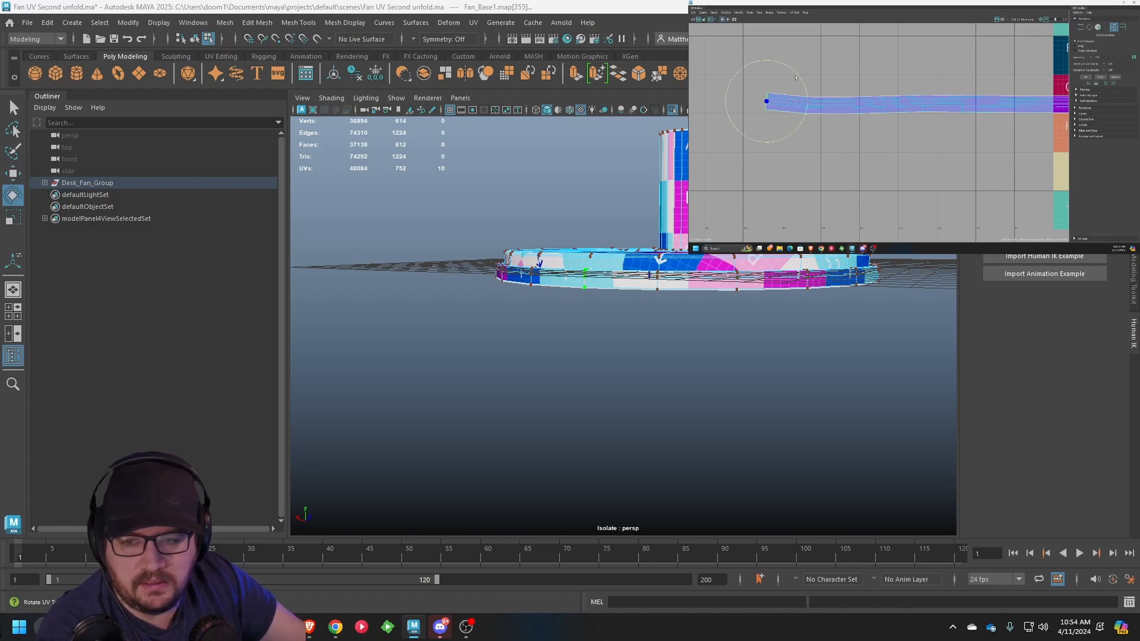
key("w")
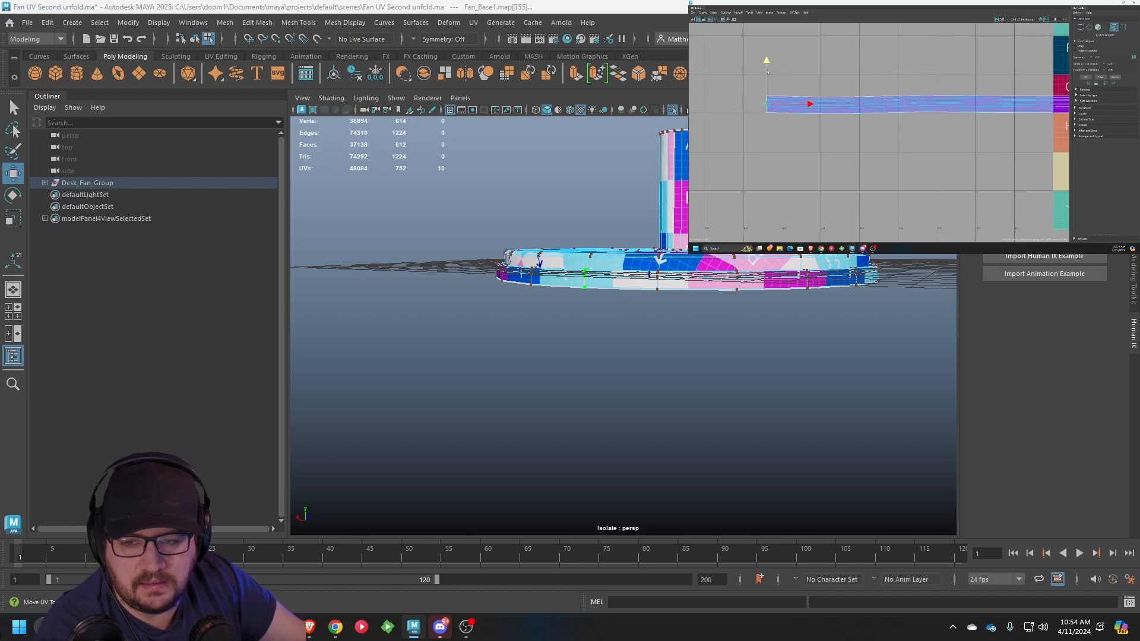
Select the UVs at the rim strip's right end and lower them slightly to line up with the rest
scroll(926, 114, "down", 4)
middle_click_drag(950, 119, 865, 118, "alt")
scroll(977, 115, "down", 2)
scroll(867, 113, "up", 4)
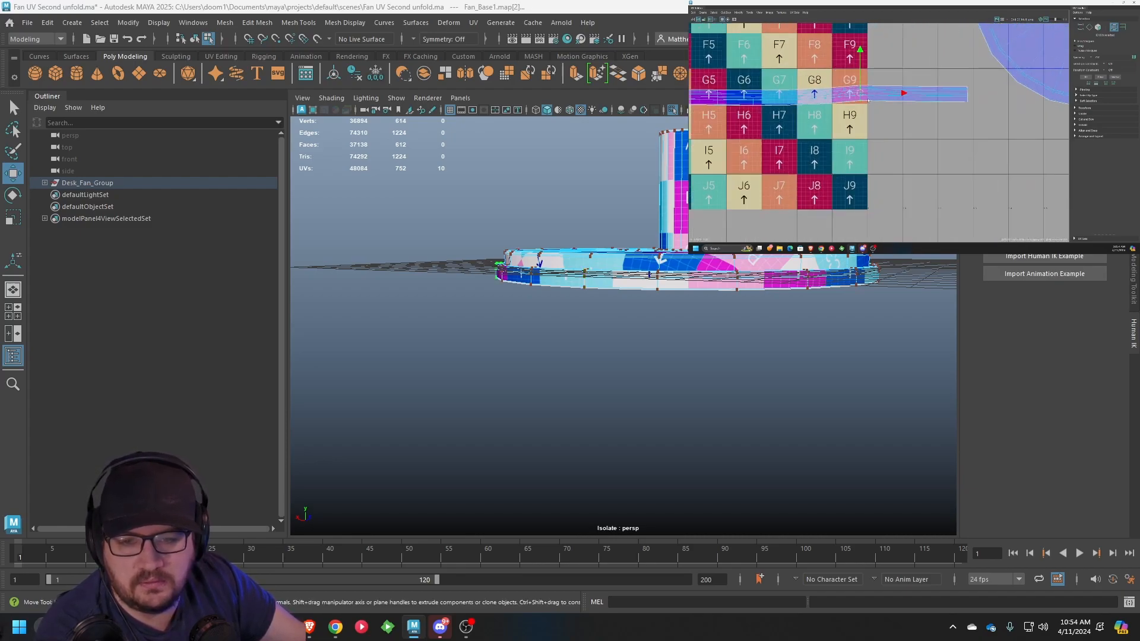
left_click_drag(861, 55, 987, 108)
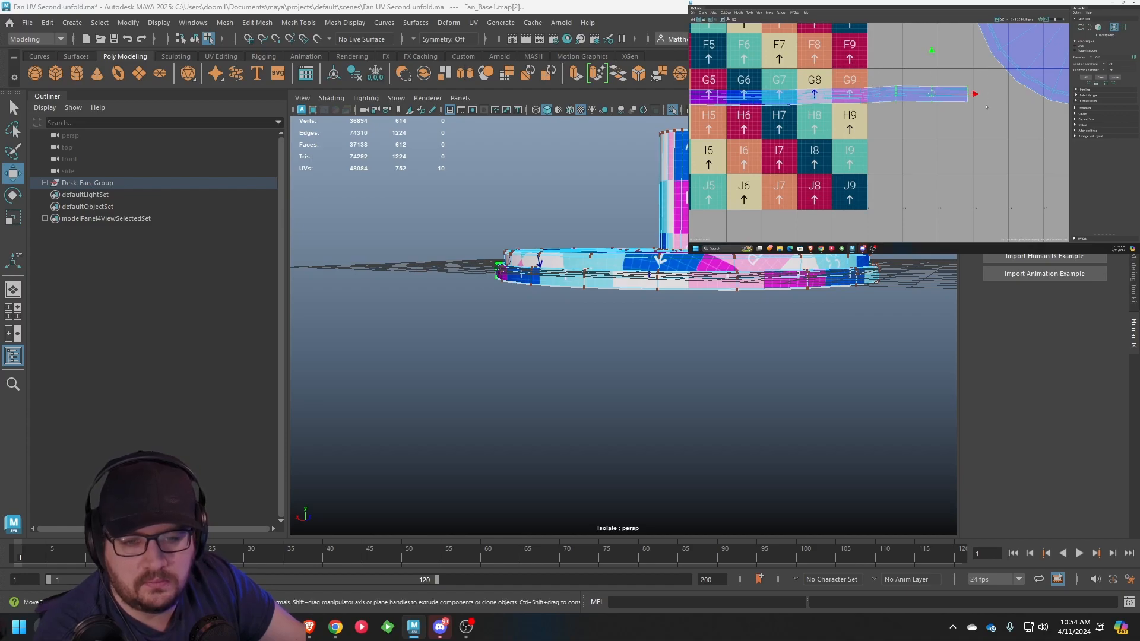
left_click_drag(930, 55, 931, 57)
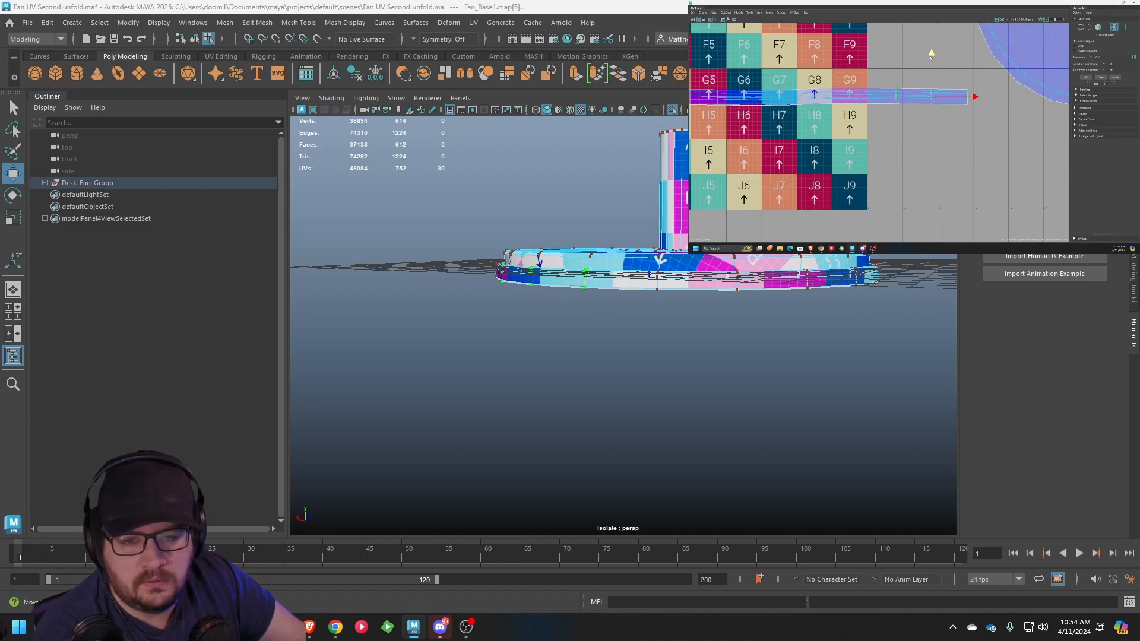
Select the rim strip's whole UV shell and scale it shorter in length and taller in height
right_click(901, 88)
left_click(896, 94)
scroll(892, 97, "down", 4)
right_click(895, 97)
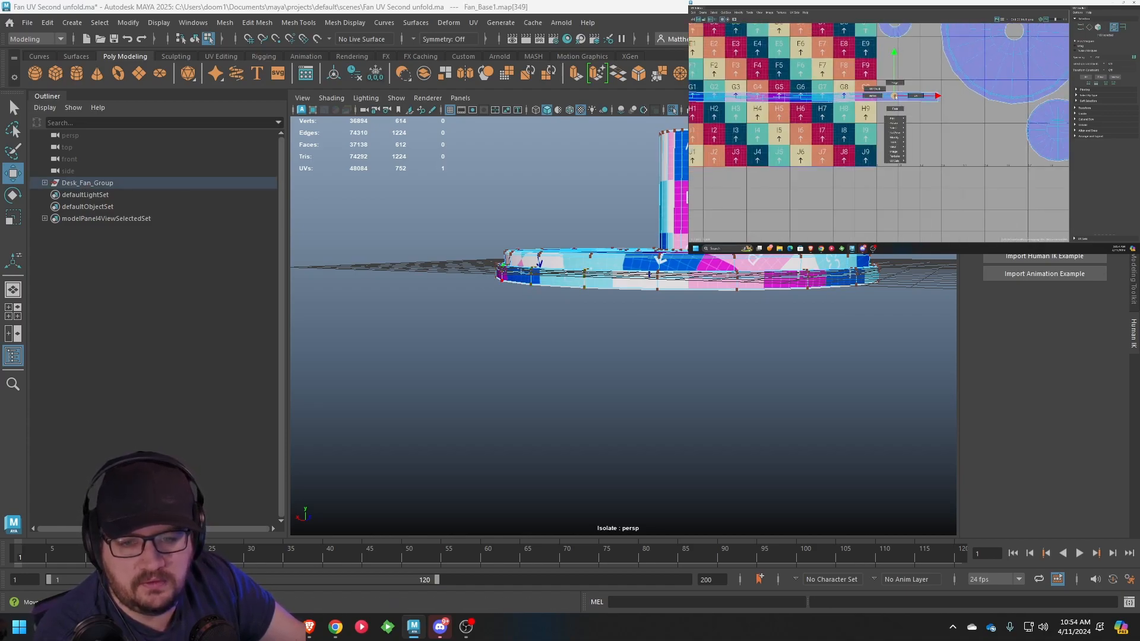
scroll(881, 91, "down", 6)
left_click(848, 101)
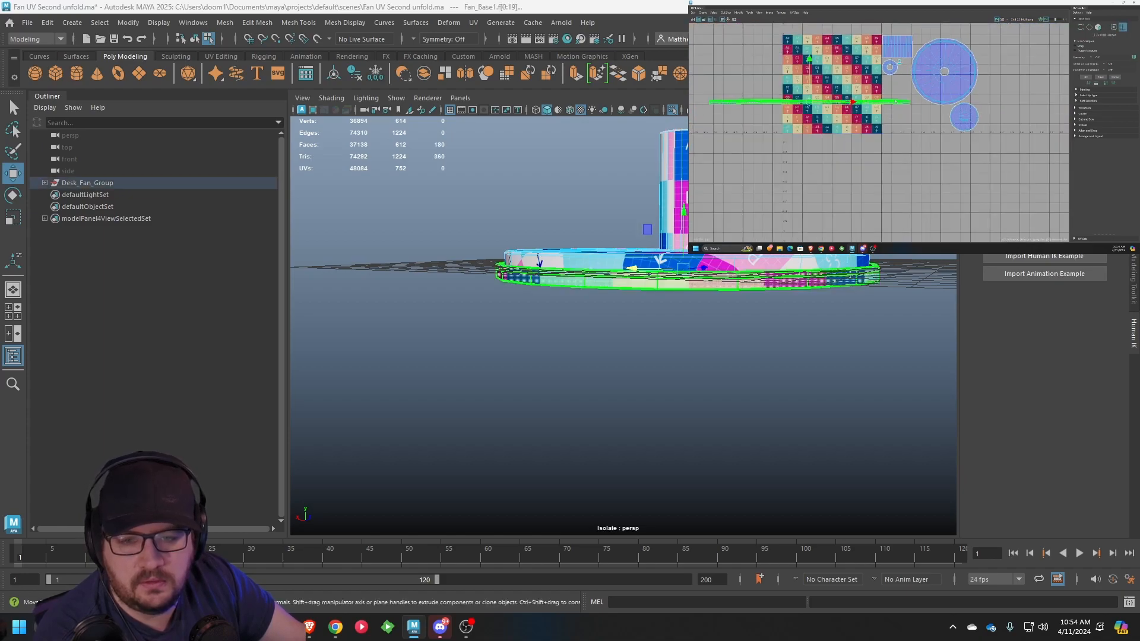
middle_click_drag(846, 107, 879, 115, "alt")
key("e")
key("r")
left_click_drag(882, 109, 870, 109)
left_click_drag(842, 68, 842, 50)
Move the rim strip shell out of the checker tile to the open area below the disc shells
key("w")
left_click_drag(885, 109, 1003, 109)
scroll(988, 140, "up", 3)
middle_click_drag(989, 140, 887, 144, "alt")
key("e")
key("r")
left_click_drag(906, 99, 921, 178)
key("w")
Move the small solid disc shell to the left of the large disc, beside the checker tile
left_click(966, 124)
left_click_drag(1007, 123, 861, 112)
left_click(861, 123)
Move the rim strip up close beneath the disc shells and scale it slightly shorter and taller
left_click(920, 177)
left_click_drag(920, 177, 914, 133)
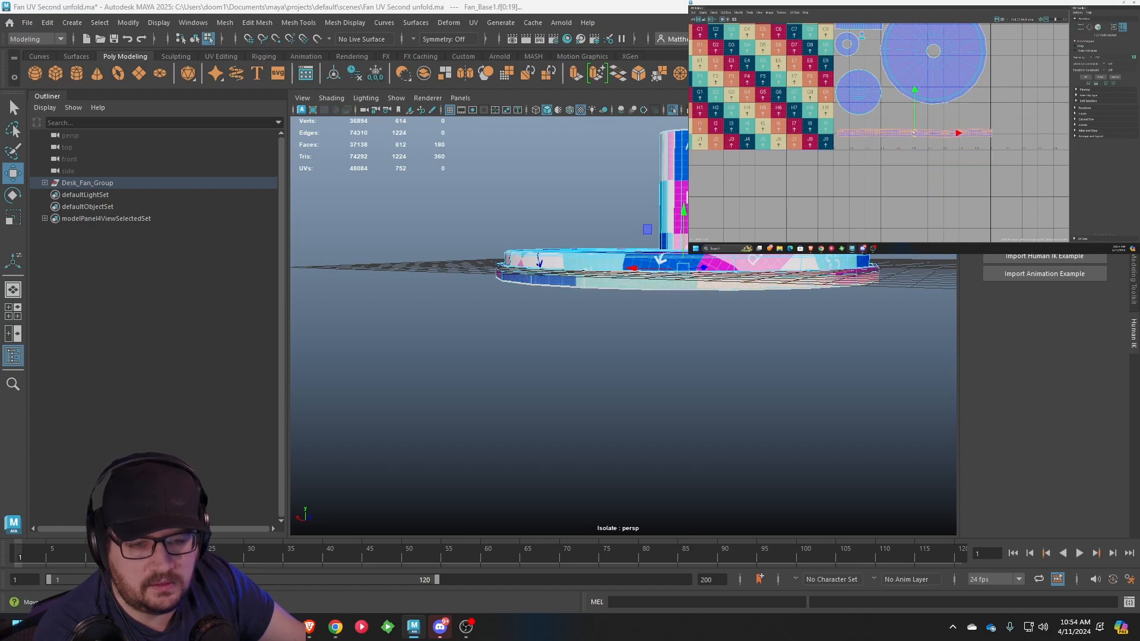
key("r")
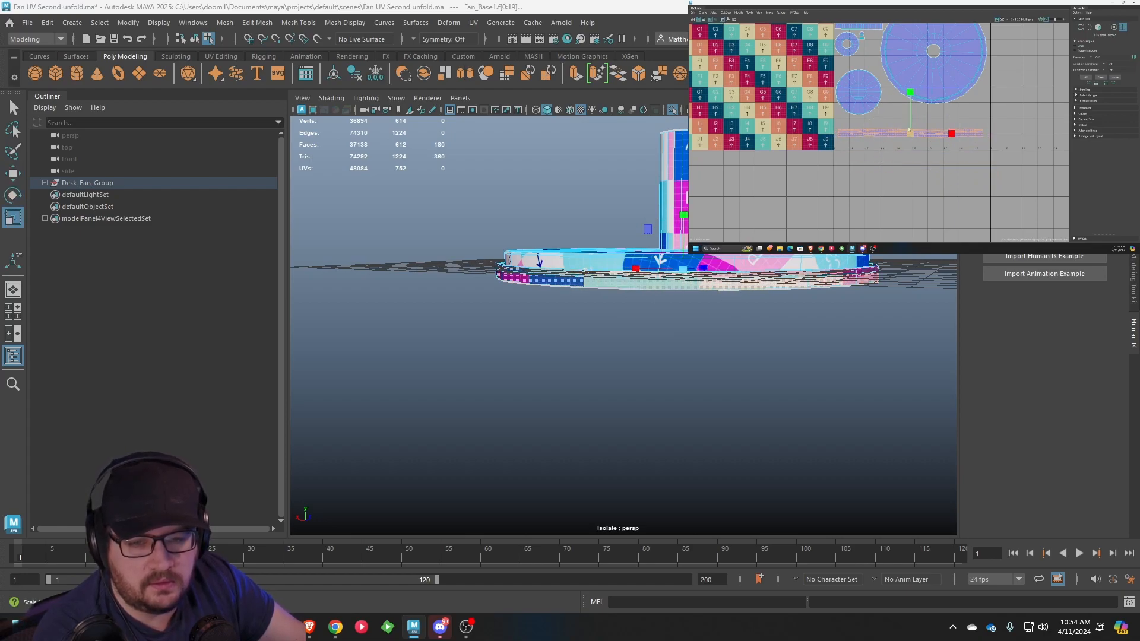
left_click_drag(910, 92, 900, 67)
Switch to UV selection and select the UVs along the rim strip's upper border
scroll(915, 134, "up", 5)
right_click_drag(916, 135, 959, 111)
double_click(916, 120)
left_click(916, 118)
scroll(916, 120, "down", 3)
scroll(914, 128, "up", 3)
scroll(954, 111, "down", 3)
left_click(1038, 122)
scroll(1038, 121, "down", 2)
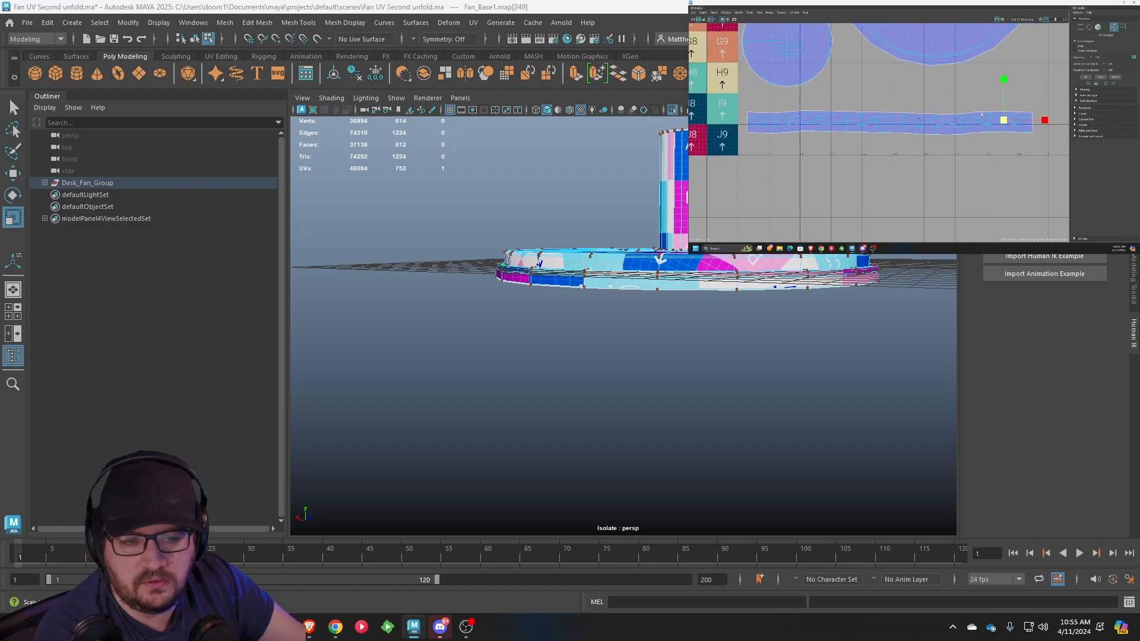
left_click_drag(1042, 109, 716, 110)
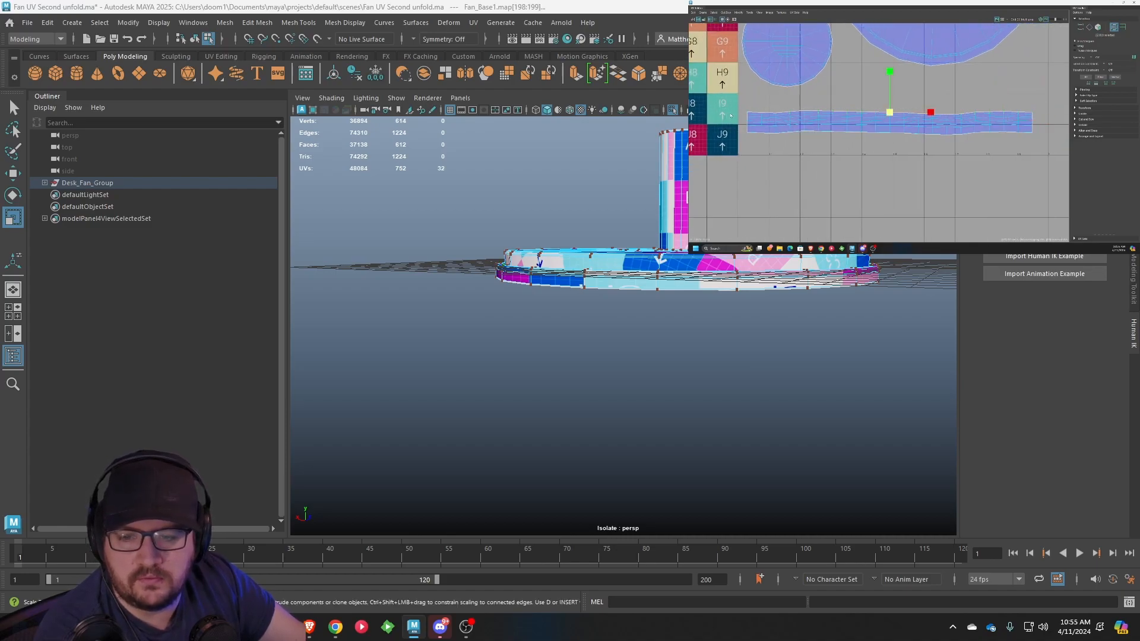
Remove the UVs lying below the rim strip's upper border from the selection, along its whole length
scroll(772, 110, "up", 2)
left_click(794, 108, "ctrl")
left_click(872, 113, "ctrl")
left_click(834, 109, "ctrl")
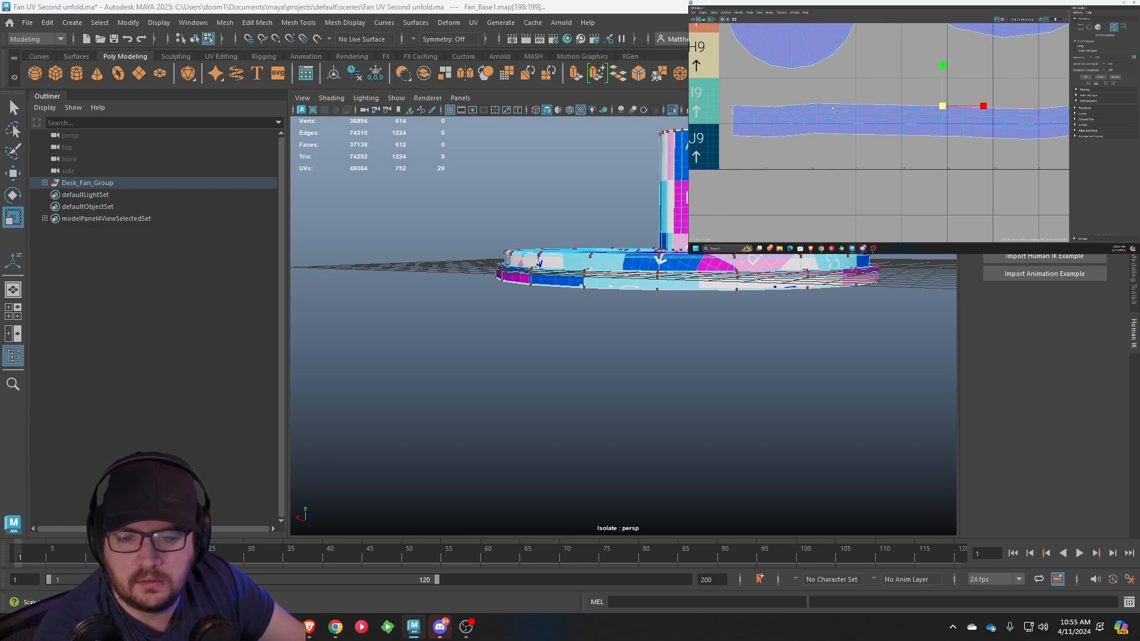
left_click_drag(811, 107, 810, 107, "ctrl")
middle_click_drag(927, 120, 849, 122, "alt")
left_click_drag(856, 122, 817, 110, "ctrl")
middle_click_drag(1033, 120, 940, 131, "alt")
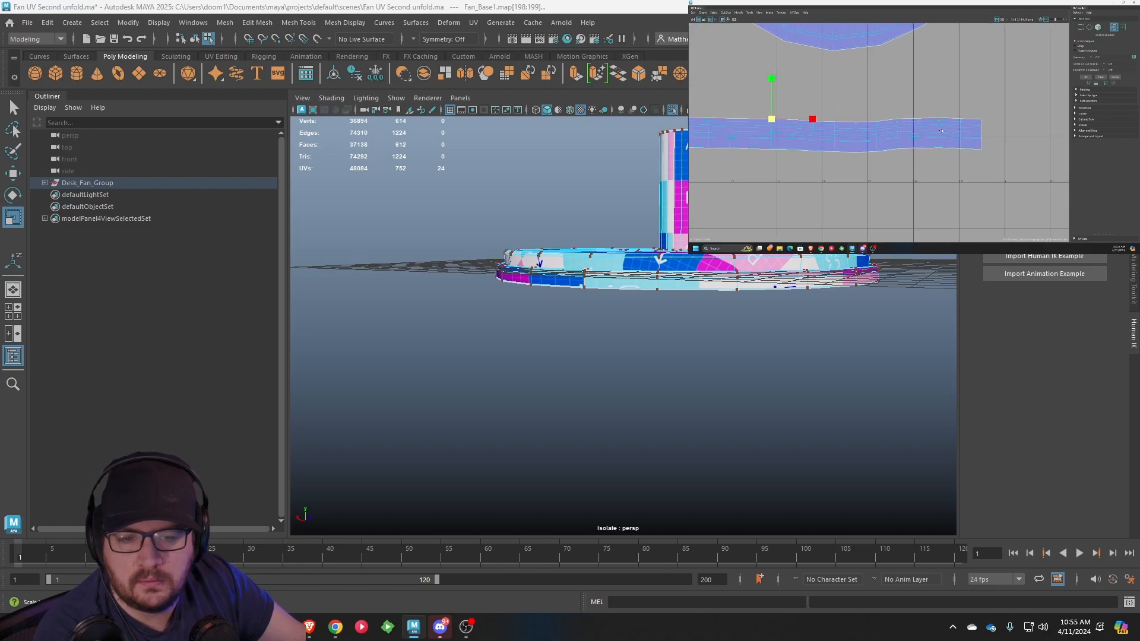
left_click_drag(968, 131, 890, 115, "ctrl")
Add the missed border UV, flatten the rim strip's upper border into a straight line and raise it
scroll(885, 119, "down", 2)
middle_click_drag(885, 119, 955, 116, "alt")
left_click_drag(860, 77, 860, 142)
left_click(903, 119, "shift")
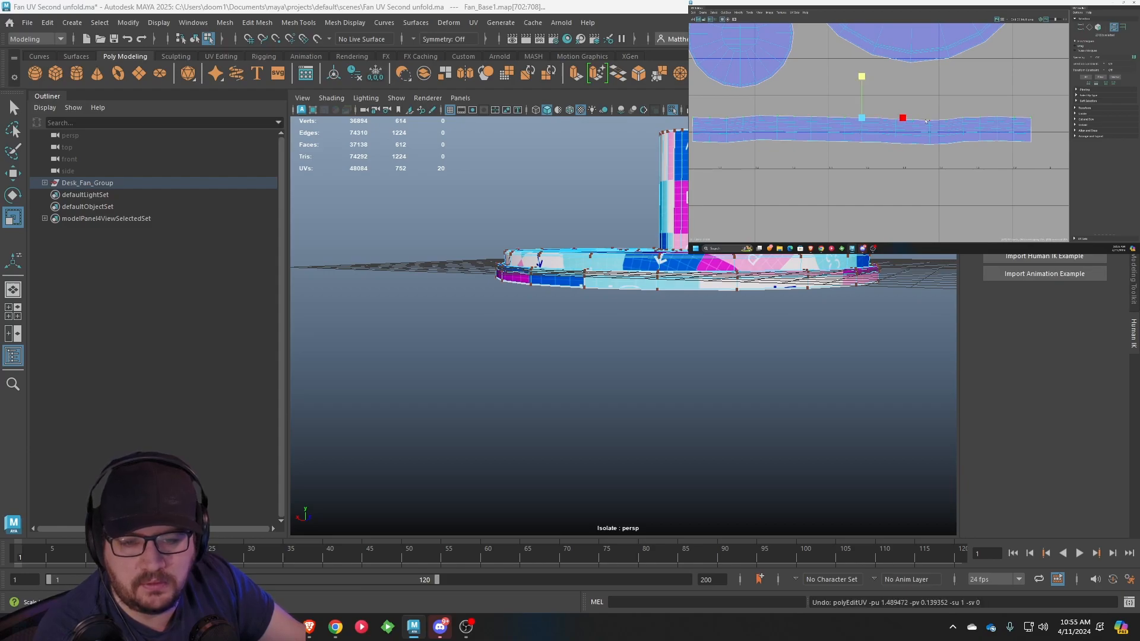
key("w")
left_click_drag(862, 82, 860, 51)
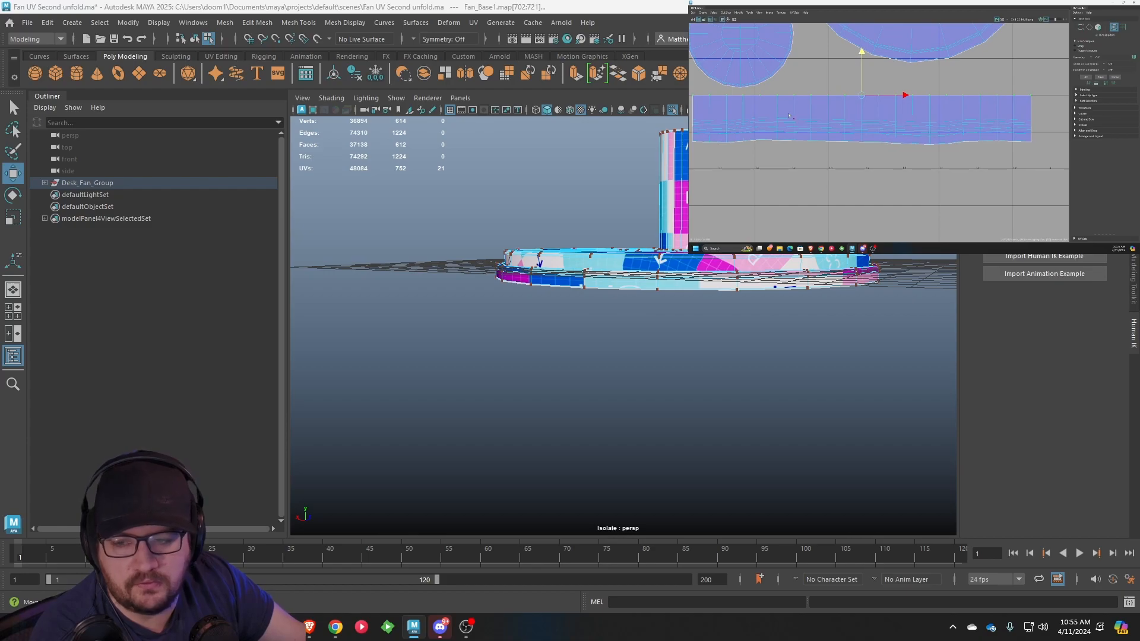
Switch to edge selection, flatten the rim strip's first inner edge row into a straight line and raise it towards the upper border
right_click_drag(752, 118, 751, 102)
double_click(755, 120)
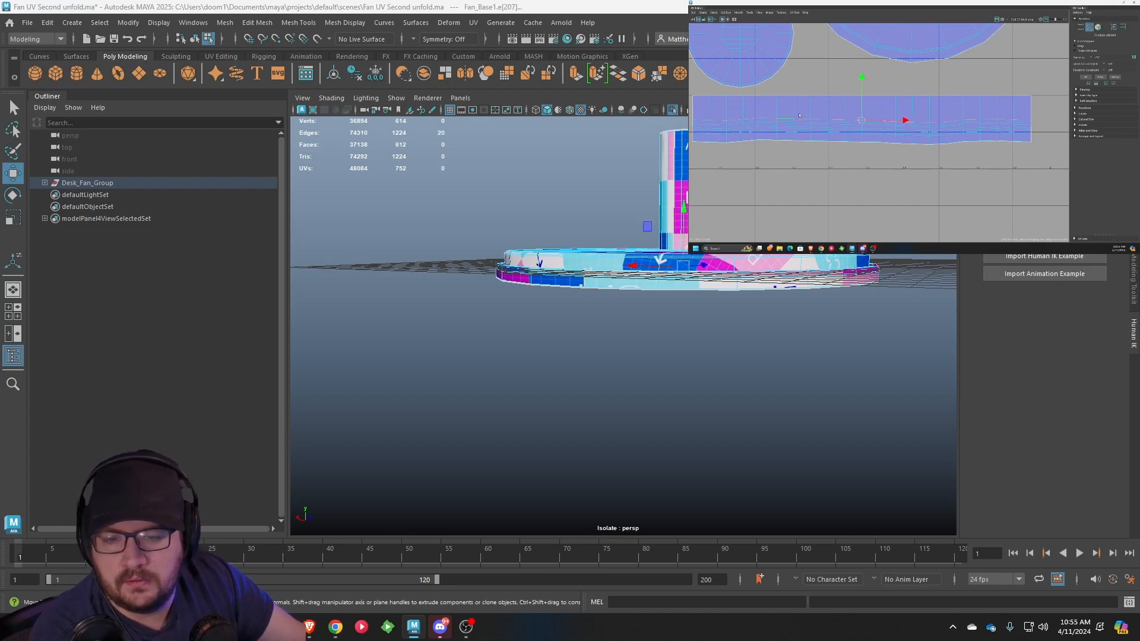
key("r")
left_click_drag(860, 81, 861, 119)
key("w")
left_click_drag(861, 79, 862, 61)
Flatten the next two inner edge rows of the rim strip and space them below the straightened rows
double_click(755, 122)
key("r")
key("w")
double_click(861, 123)
key("r")
key("w")
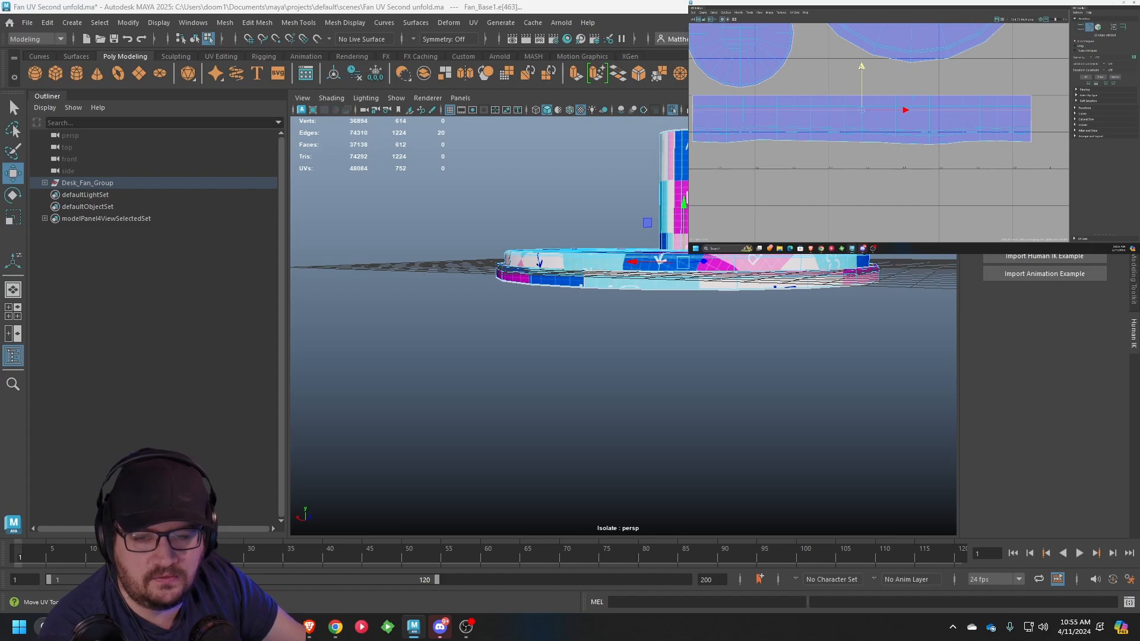
Straighten the remaining lower inner edge rows of the rim strip and move them up into even spacing
double_click(852, 126)
key("r")
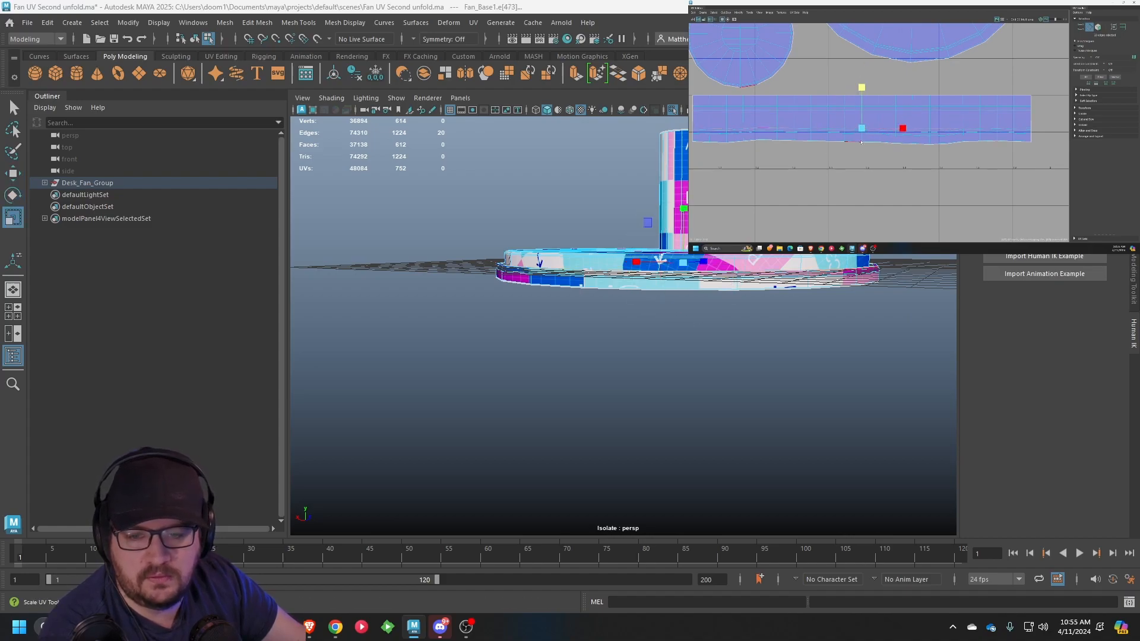
key("w")
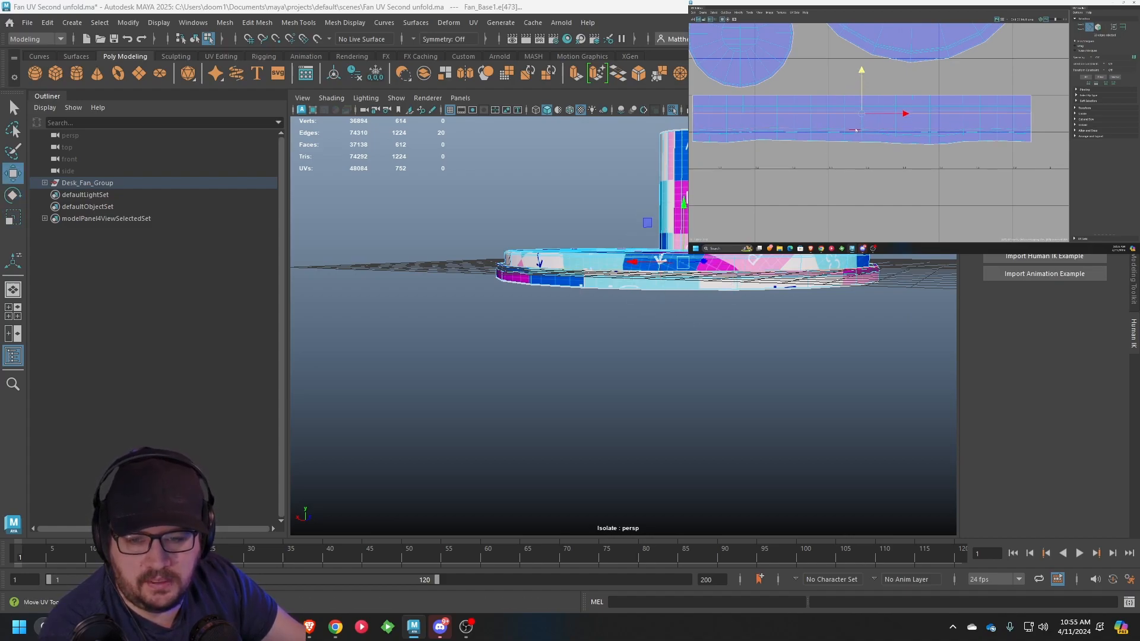
left_click(856, 130)
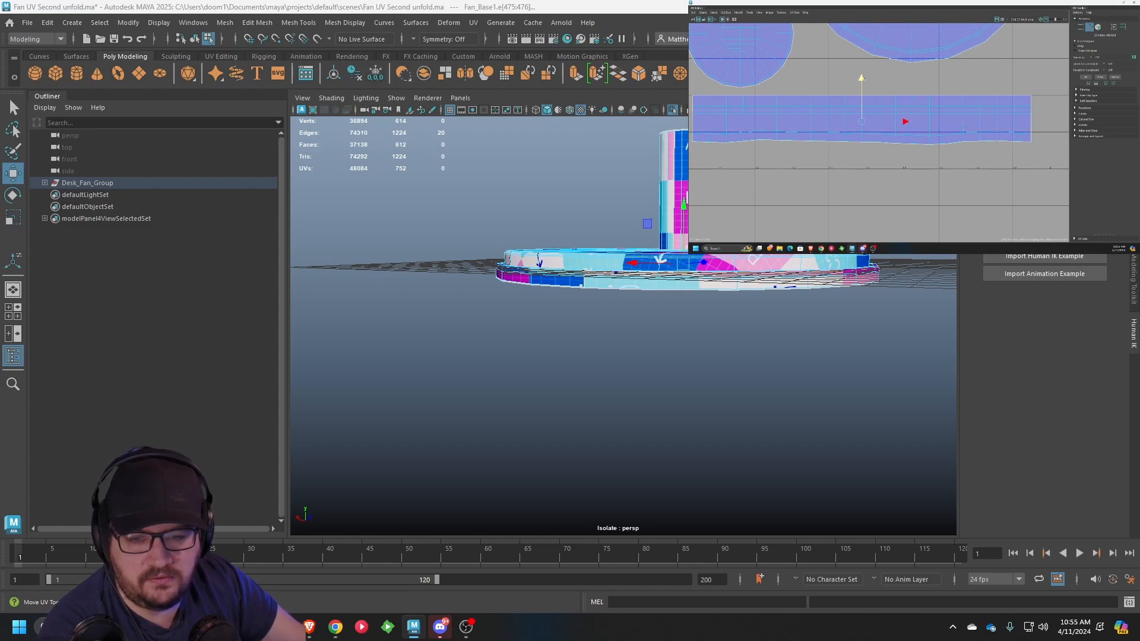
double_click(863, 132)
key("r")
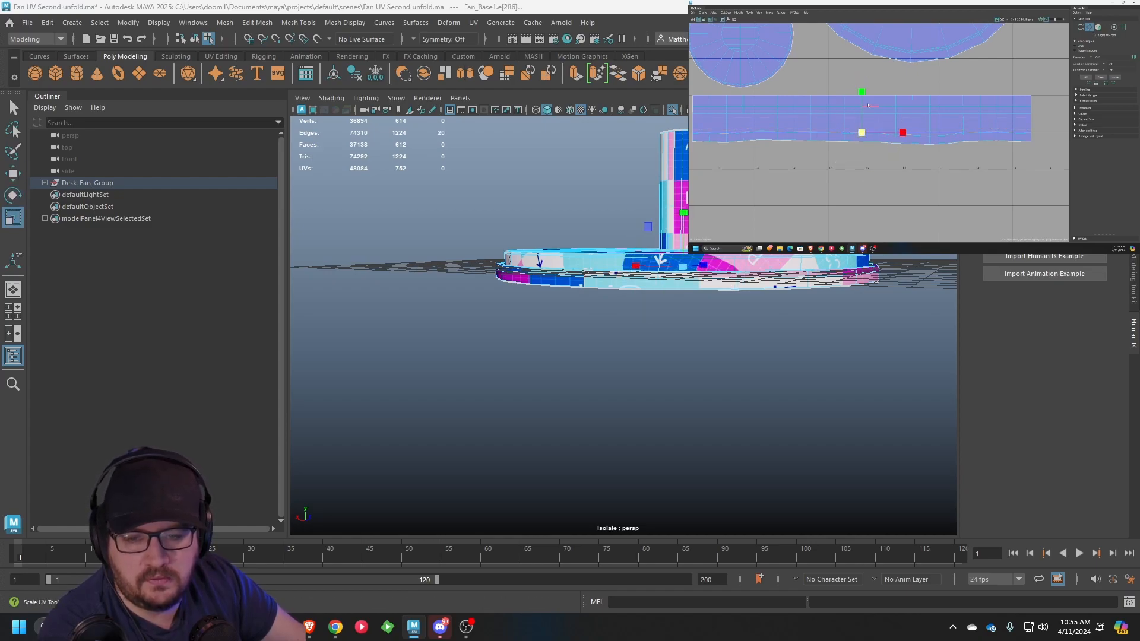
key("w")
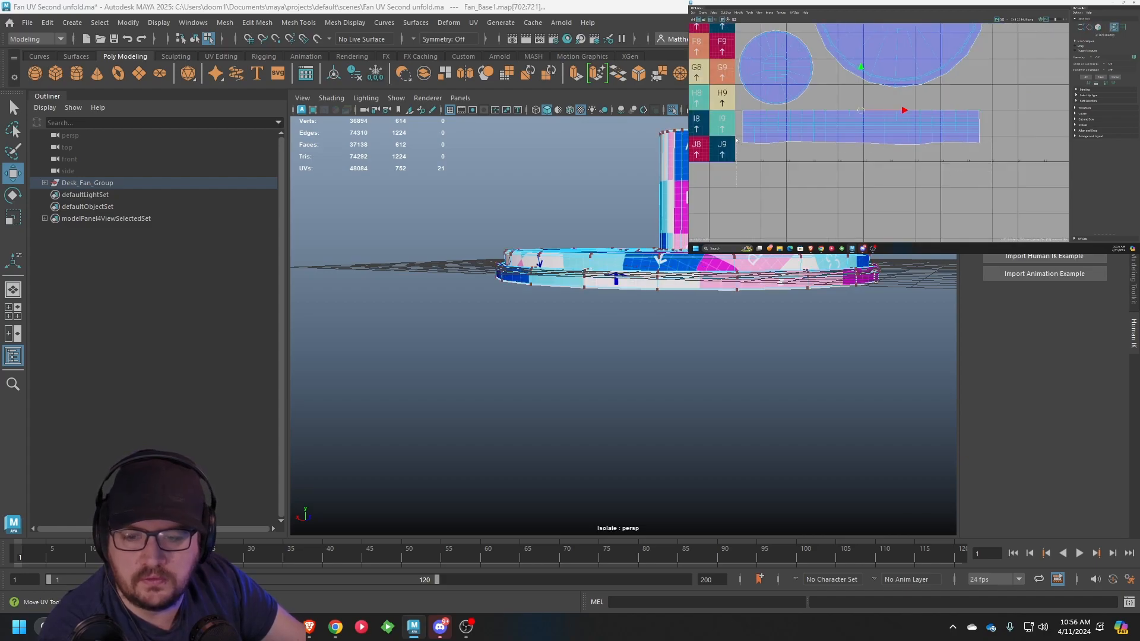
Flatten the UVs along the rim strip's lower border into a straight line and raise it slightly
key("r")
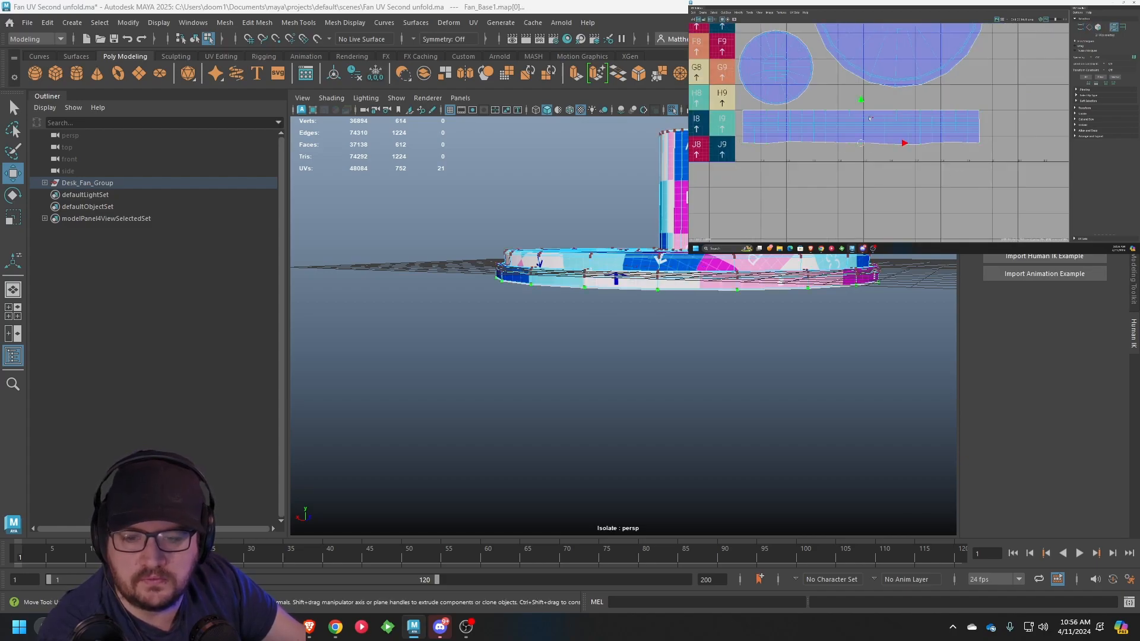
key("w")
left_click_drag(860, 98, 860, 96)
Select the whole rim strip shell, reduce its height and move it down level with the checker tile's J row
right_click(881, 121)
left_click_drag(878, 76, 881, 138)
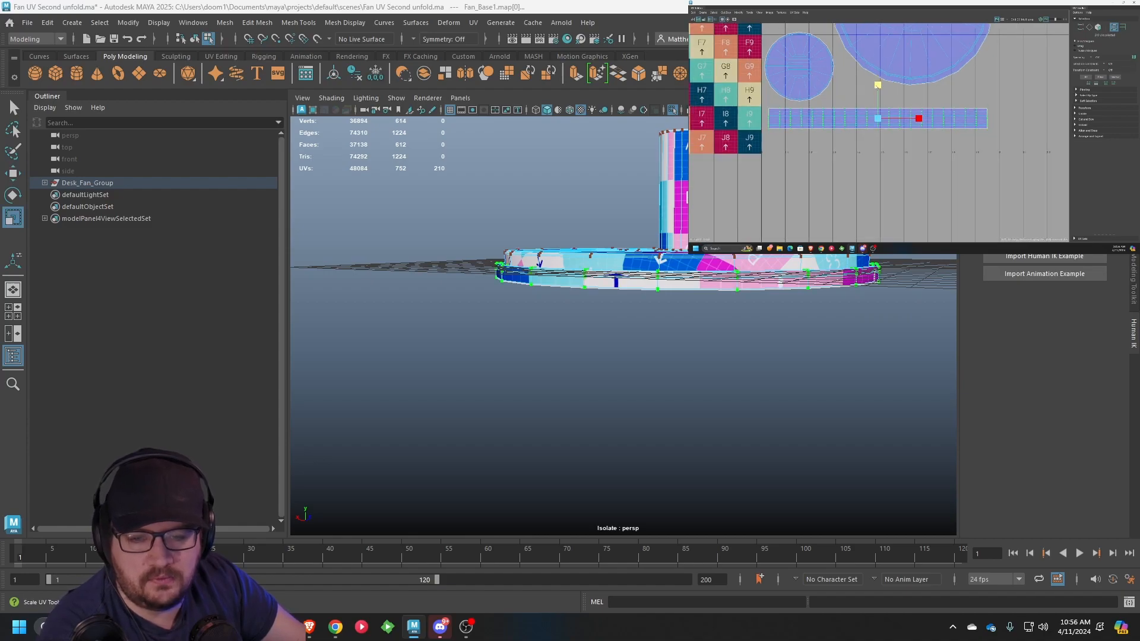
key("w")
key("r")
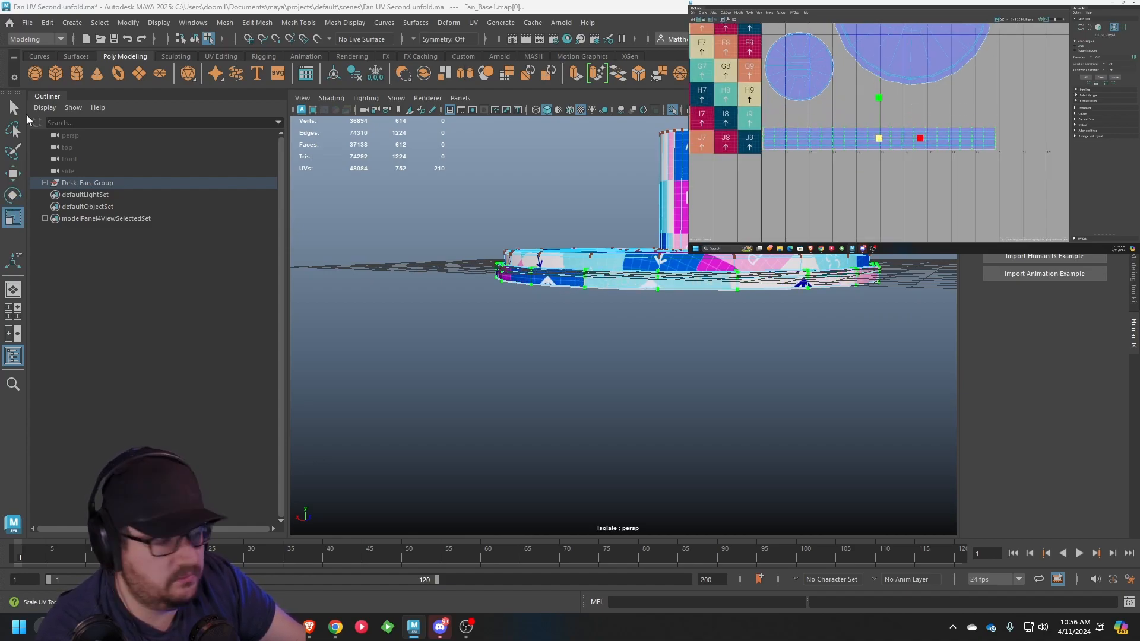
Return to object mode and turn on smooth preview for the fan base
left_click_drag(615, 245, 622, 277, "alt")
right_click_drag(650, 278, 721, 254)
left_click(864, 327)
middle_click_drag(766, 315, 667, 326, "alt")
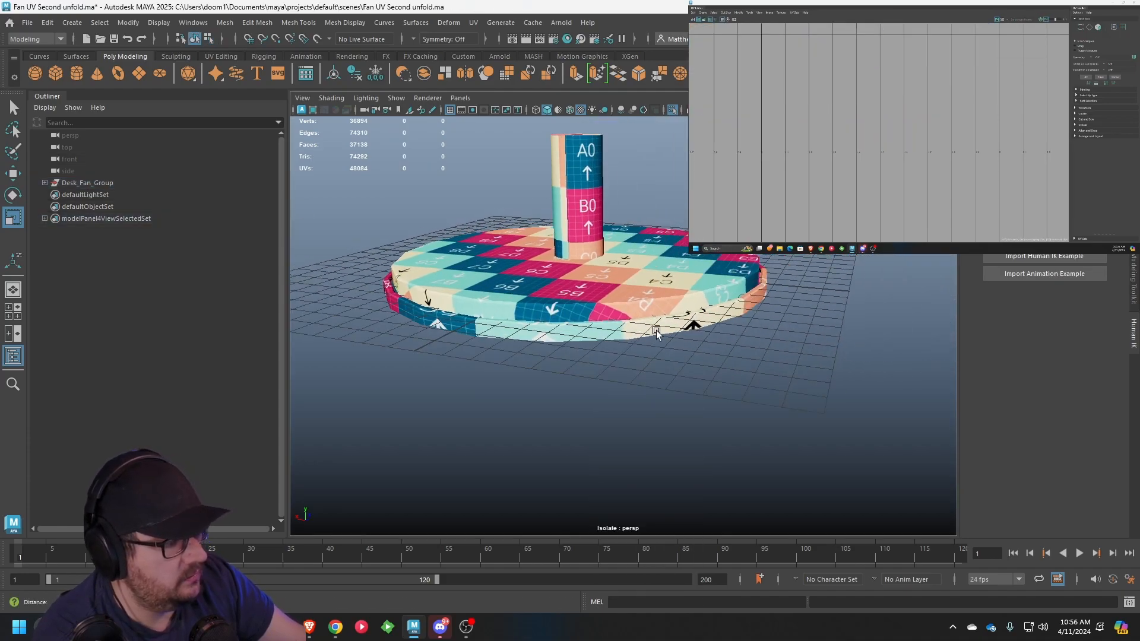
left_click_drag(666, 326, 661, 344, "alt")
left_click(659, 323)
key("3")
left_click(725, 407)
Examine the checker pattern around the smoothed base's rim and upper surface for distortion
left_click_drag(682, 381, 654, 402, "alt")
middle_click_drag(654, 402, 695, 362, "alt")
scroll(694, 362, "up", 5)
scroll(542, 392, "down", 5)
left_click_drag(652, 386, 575, 347, "alt")
mouse_move(771, 352)
left_mouse_down("alt")
mouse_move(711, 341)
mouse_move(586, 350)
left_mouse_up("alt")
scroll(586, 350, "up", 5)
left_click_drag(437, 361, 608, 421, "alt")
scroll(509, 425, "down", 5)
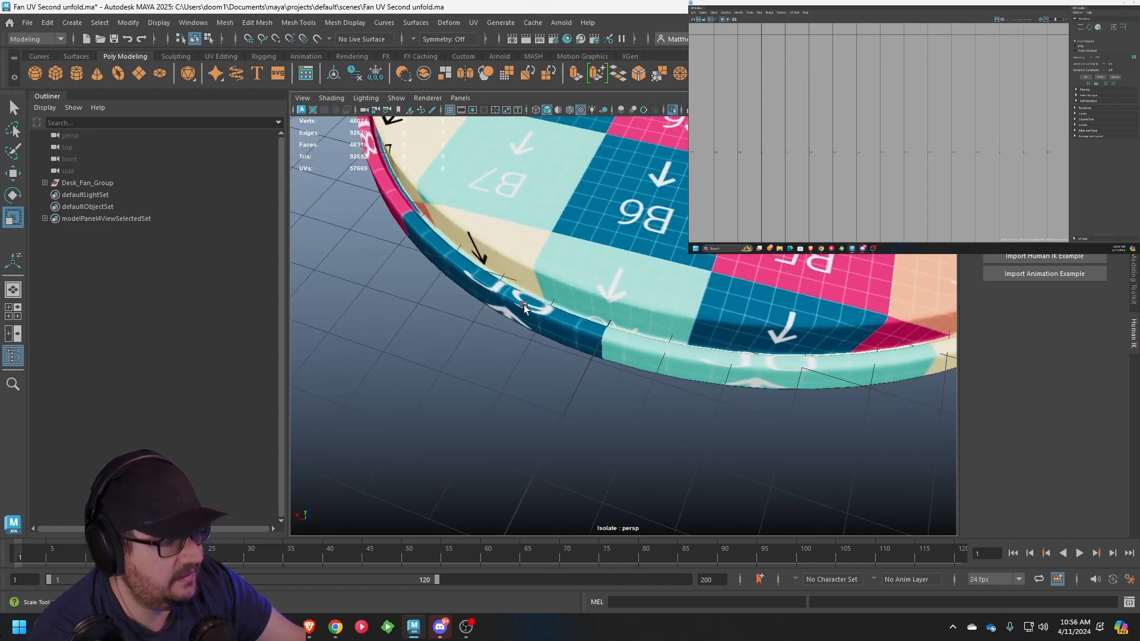
scroll(574, 322, "down", 5)
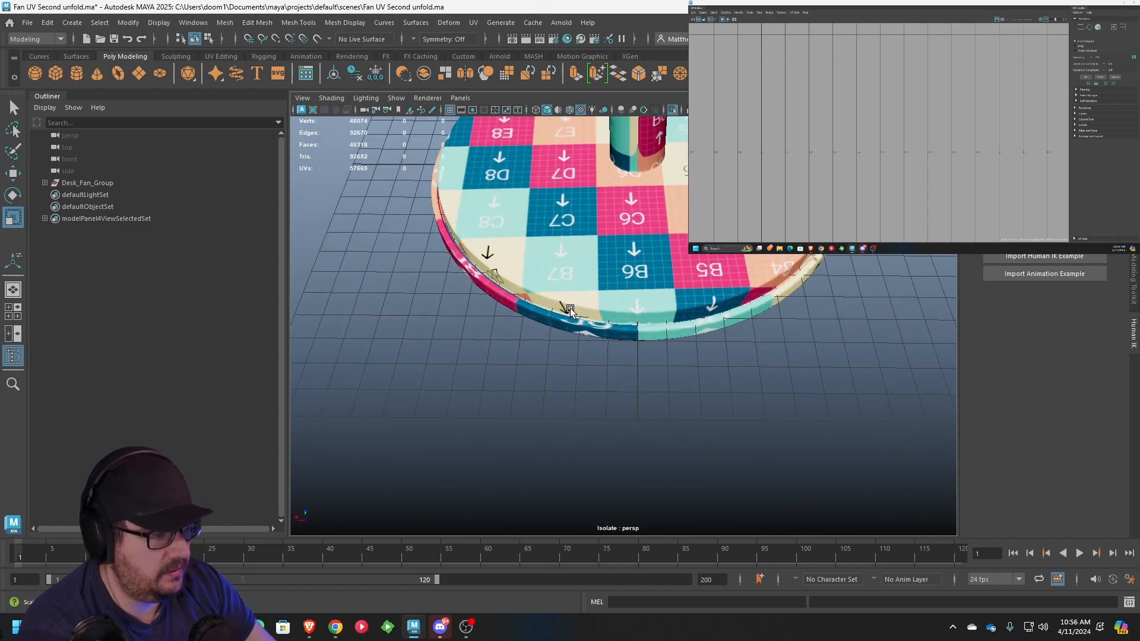
scroll(570, 311, "down", 5)
left_click_drag(570, 310, 634, 241, "alt")
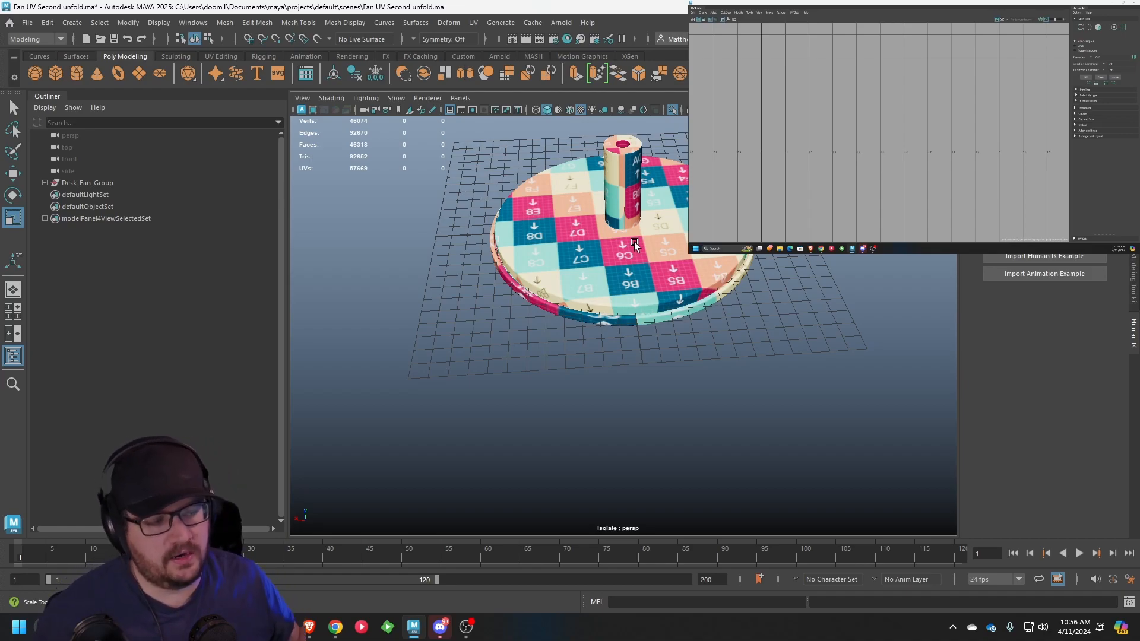
Insert edge loops near the top and bottom of the base's cylindrical post, and preview the base smoothed
left_click(635, 241)
key("f")
mouse_move(593, 301)
left_mouse_down("alt")
mouse_move(576, 268)
mouse_move(593, 268)
mouse_move(576, 289)
left_mouse_up("alt")
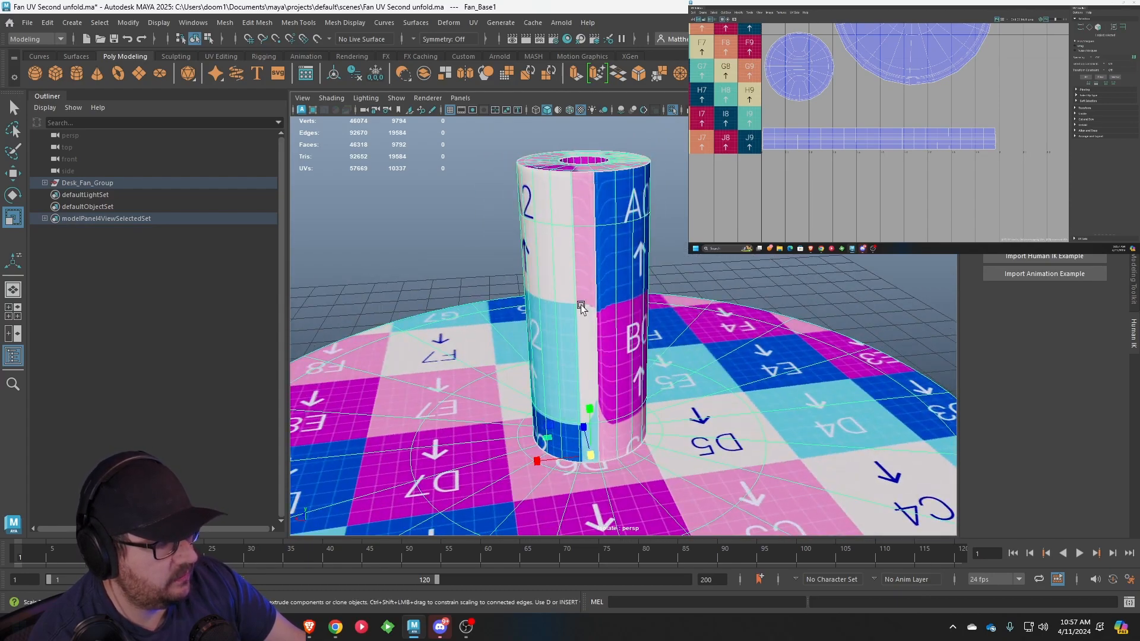
left_click(595, 157)
scroll(622, 303, "up", 5)
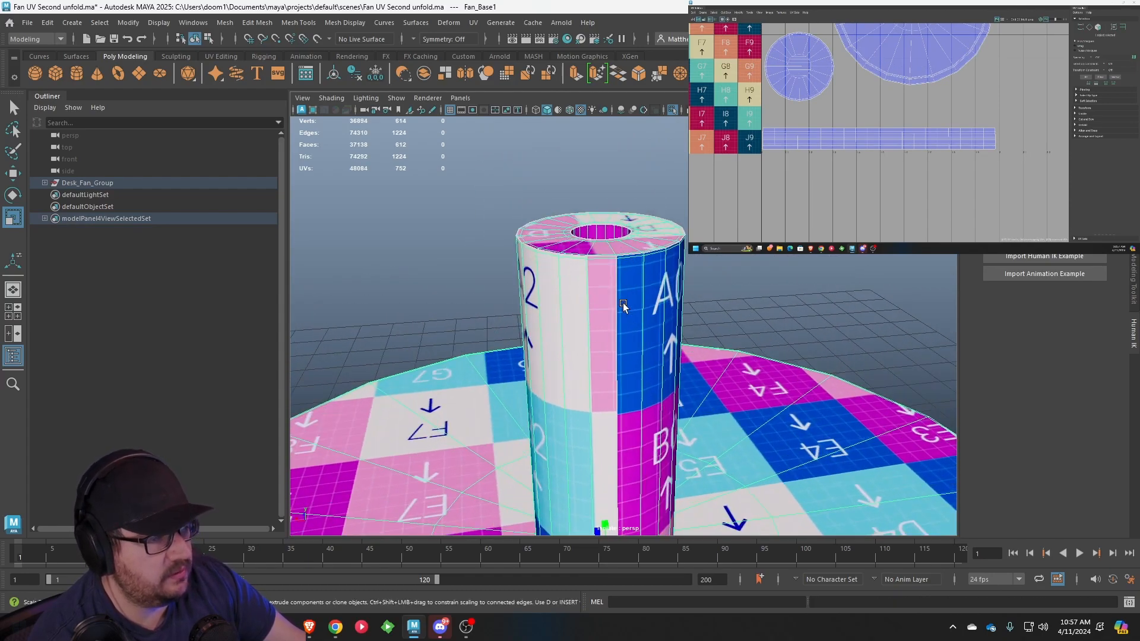
left_click(299, 22)
left_click(318, 102)
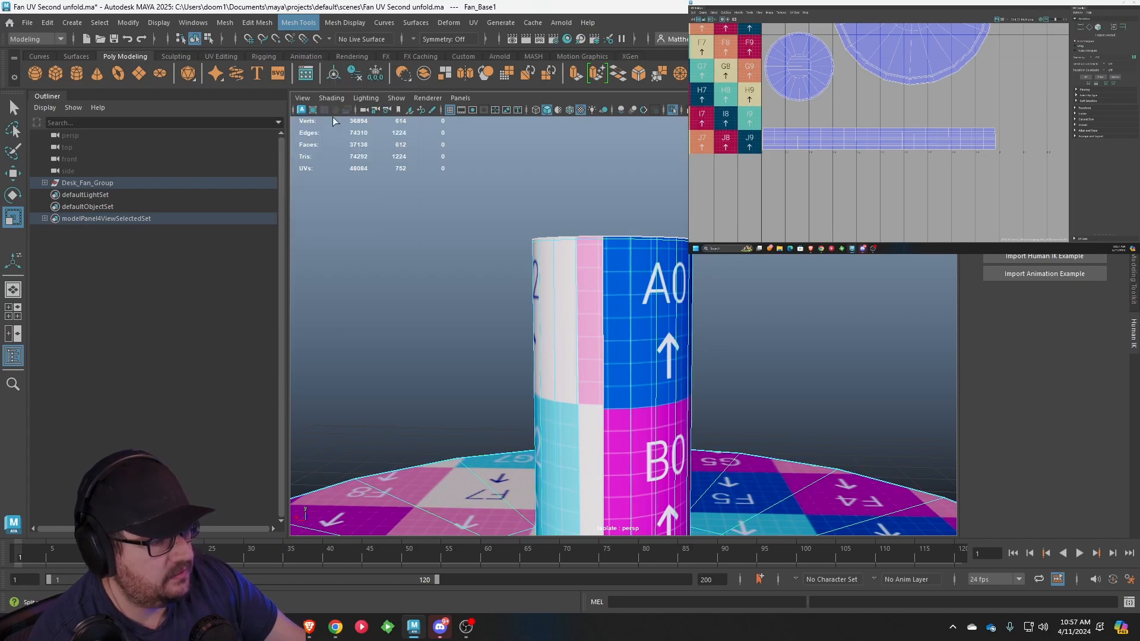
scroll(575, 213, "up", 3)
left_click(585, 159)
left_click_drag(636, 368, 553, 385, "alt")
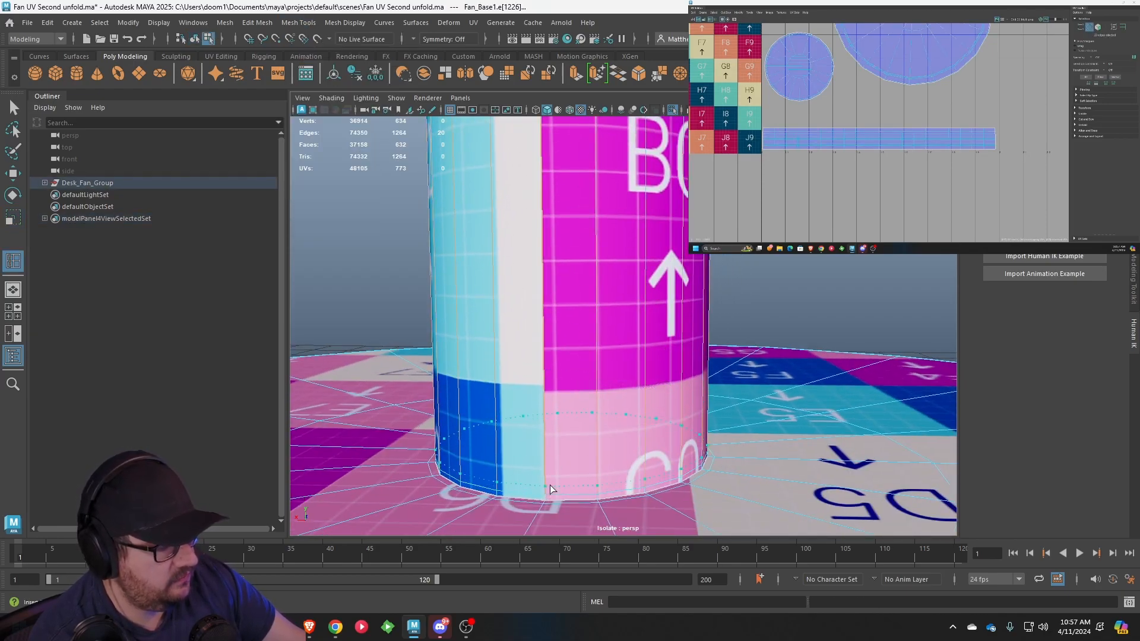
key("q")
key("3")
Examine the smoothed post's checker pattern and the new edge loops in the post's UV shell
scroll(575, 386, "down", 5)
left_click_drag(542, 400, 591, 411, "alt")
scroll(880, 133, "down", 4)
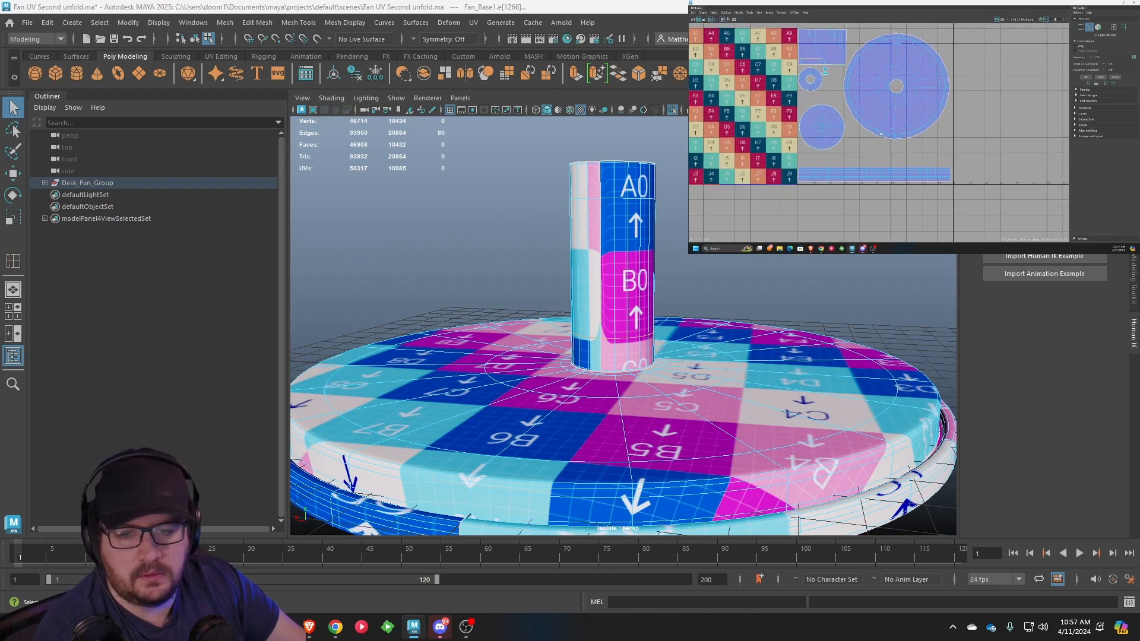
scroll(880, 134, "up", 8)
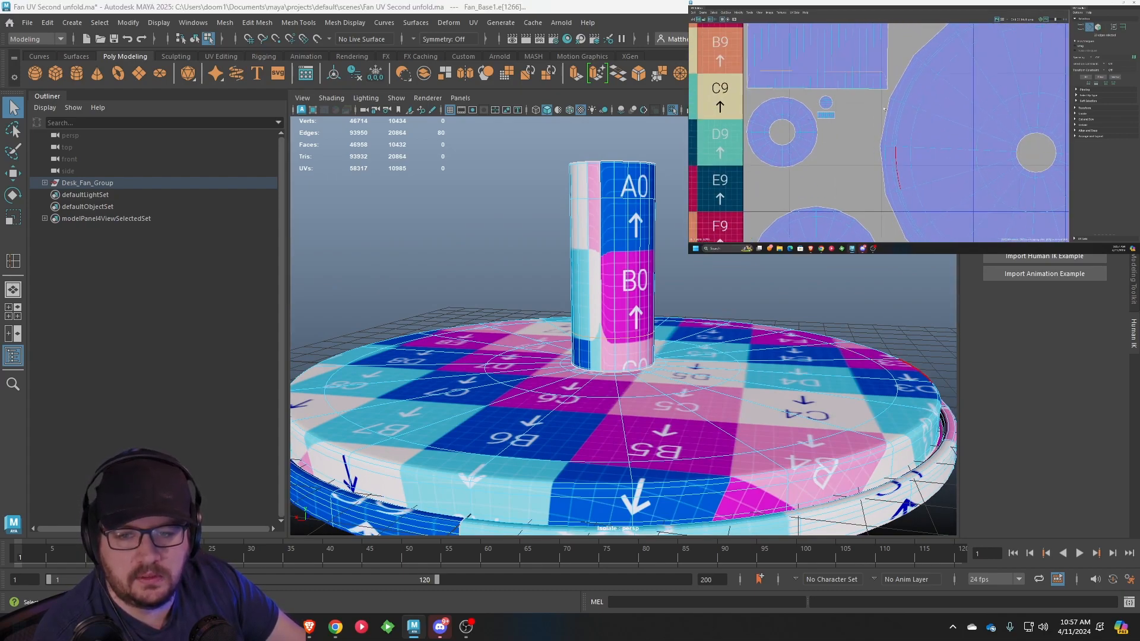
middle_click_drag(890, 117, 922, 176, "alt")
scroll(931, 146, "up", 3)
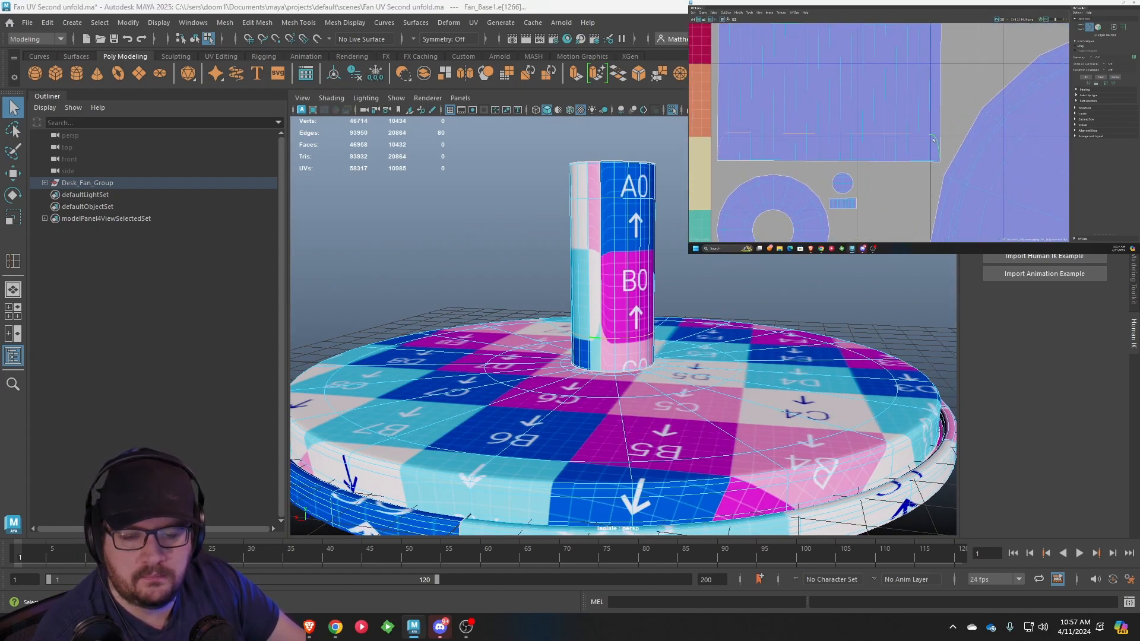
Return to object mode, deselect the base and turn off the isolated view
right_click_drag(618, 258, 671, 245)
left_click(672, 247)
scroll(672, 247, "down", 5)
left_click_drag(671, 250, 376, 220, "alt")
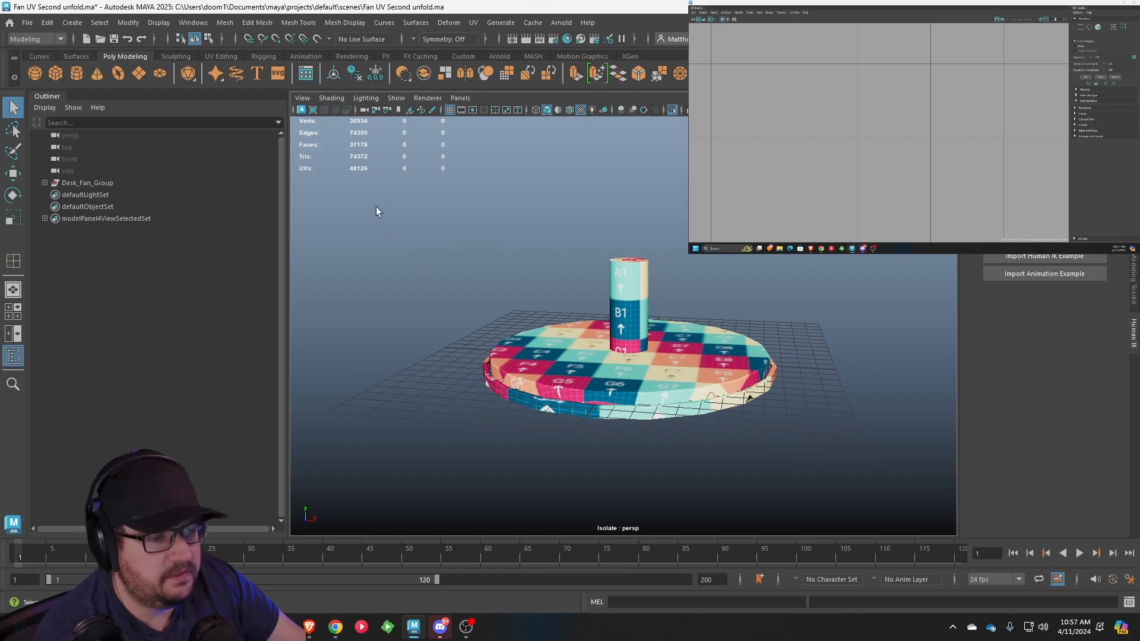
left_click(404, 102)
mouse_move(416, 120)
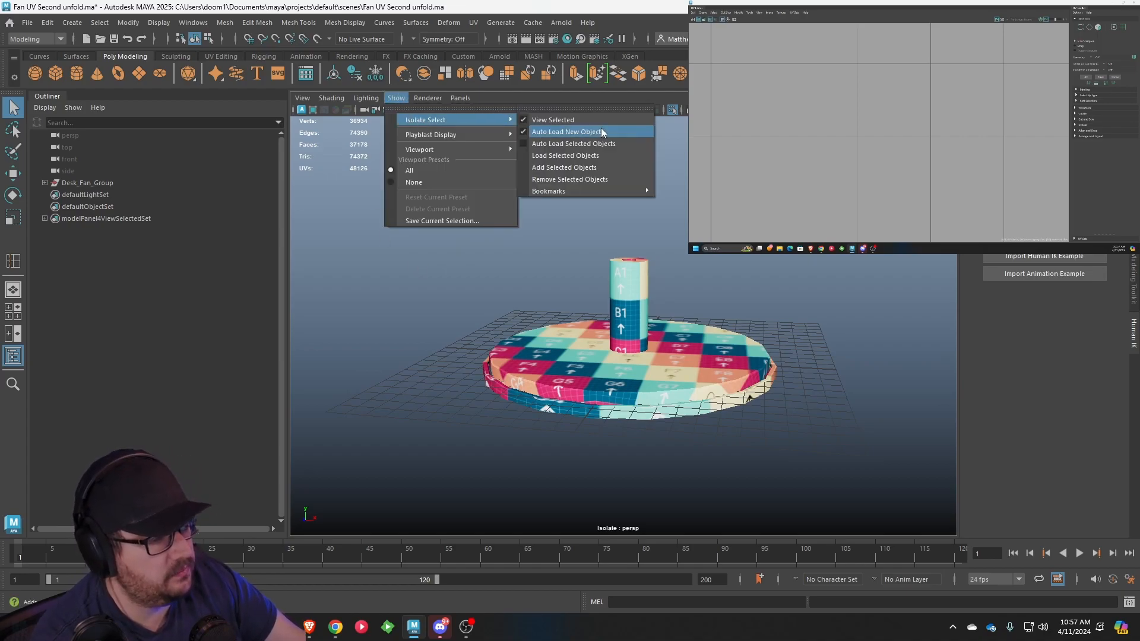
left_click(600, 128)
left_click_drag(601, 127, 609, 349, "alt")
Select the fan's support ring and isolate it in the viewport
left_click(28, 27)
left_click(552, 247)
left_click(396, 98)
mouse_move(424, 121)
left_click(549, 120)
Apply a camera-based UV projection to the support ring
left_click(473, 23)
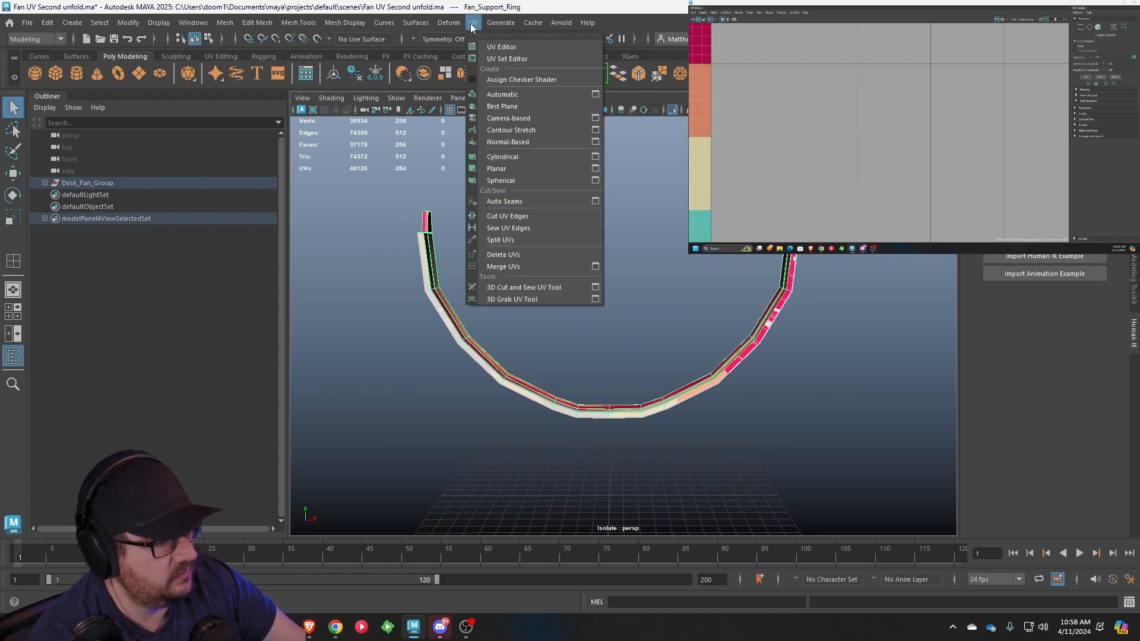
left_click(512, 121)
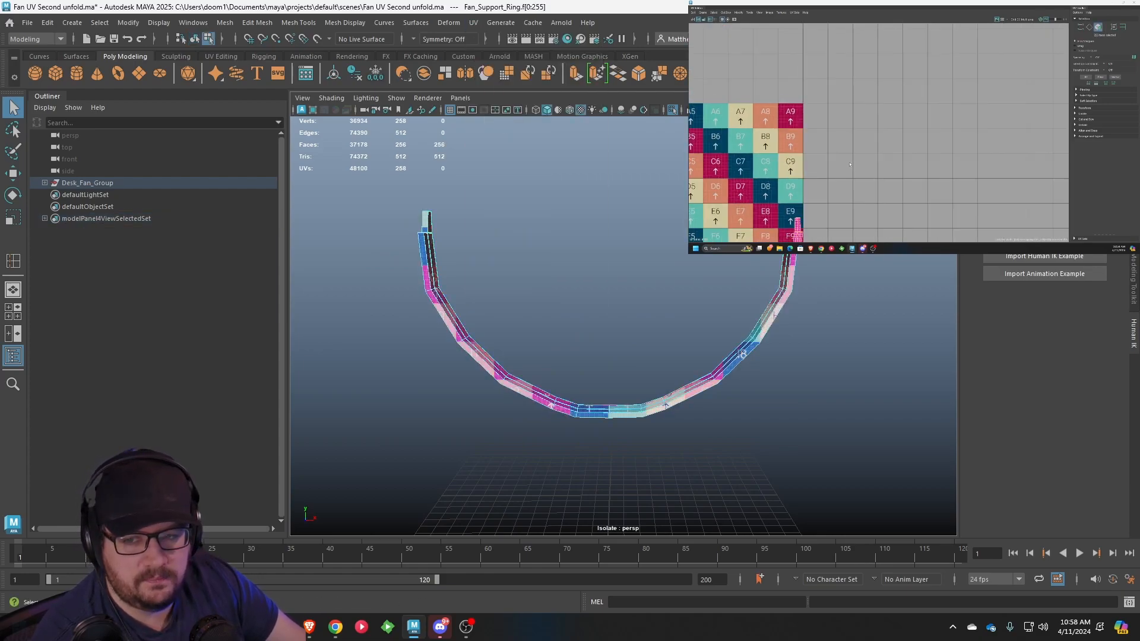
left_click_drag(611, 191, 641, 274, "alt")
right_click_drag(641, 274, 659, 261, "alt")
left_click_drag(659, 262, 564, 197, "alt")
scroll(640, 217, "down", 5)
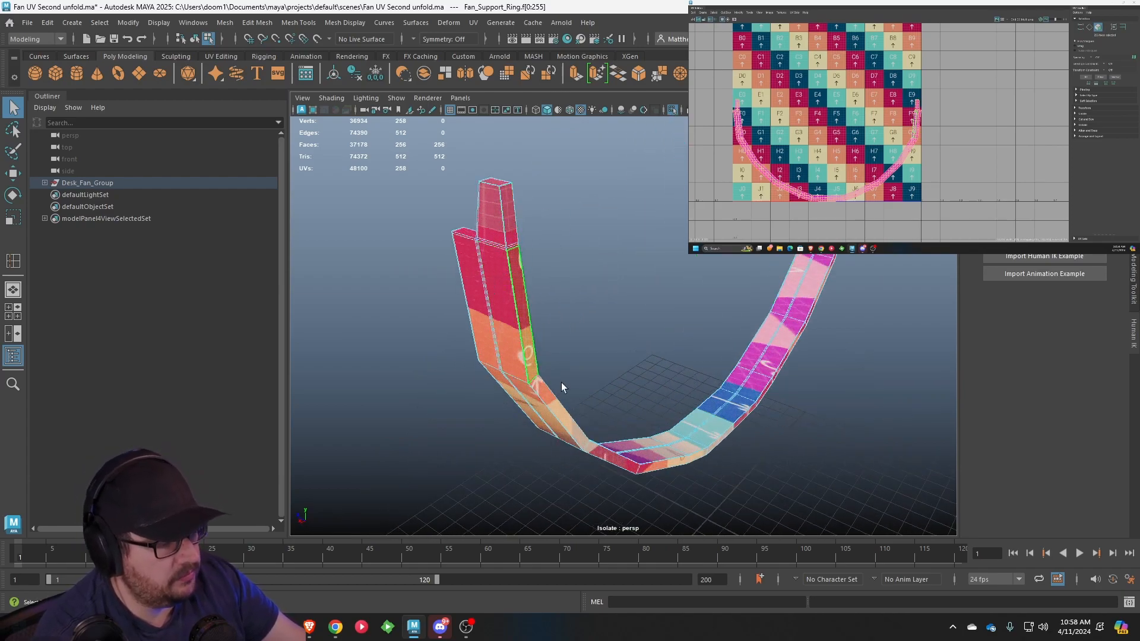
Switch to edge selection and select the lengthwise edge loop at the corner of the support ring's flat side
scroll(516, 195, "up", 8)
right_click_drag(526, 227, 525, 194)
left_click_drag(526, 194, 548, 241, "alt")
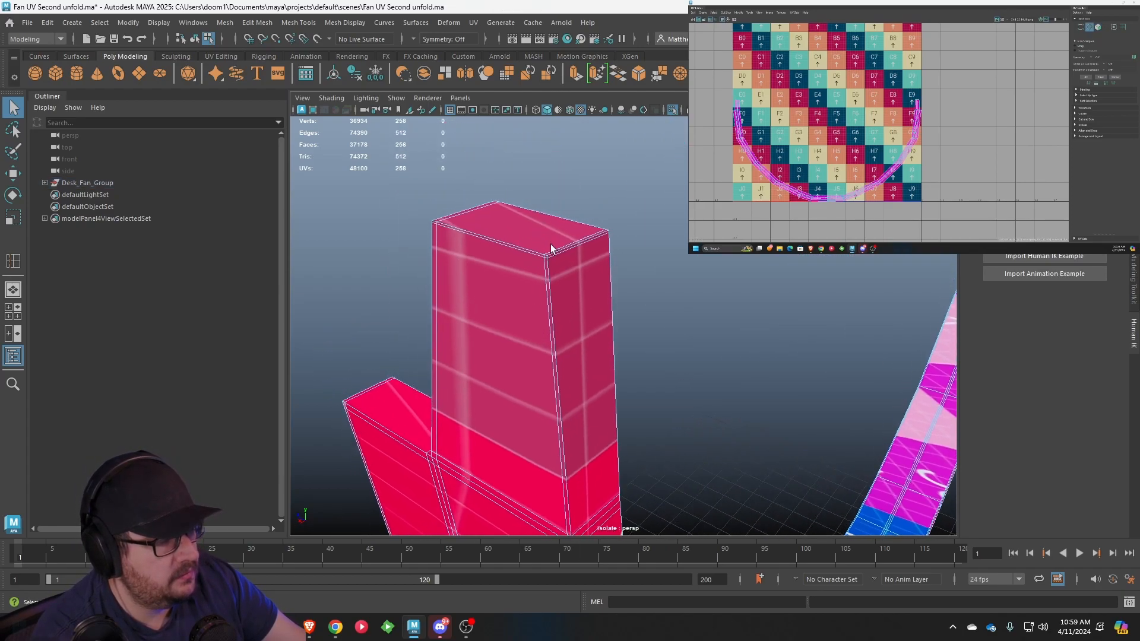
scroll(547, 240, "up", 4)
scroll(466, 199, "down", 2)
left_click(488, 292)
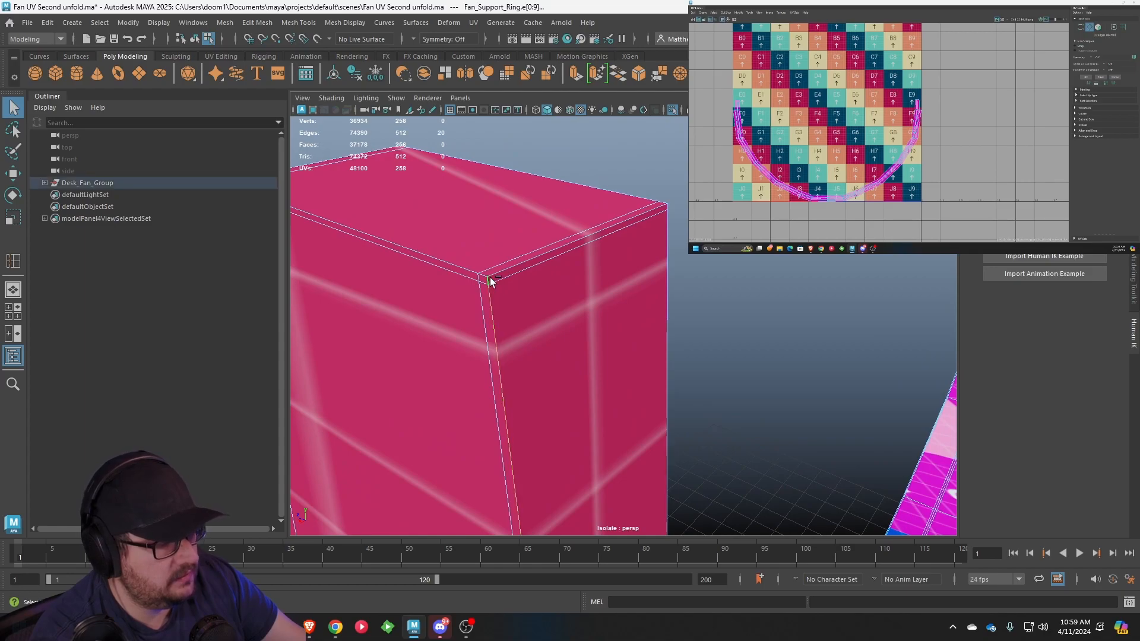
Add the remaining border edges around the ring's flat U-shaped side, including both ends, and cut the UVs along them
scroll(669, 289, "down", 10)
left_click_drag(669, 410, 593, 310, "alt")
scroll(646, 275, "up", 6)
middle_click_drag(677, 266, 673, 315, "alt")
scroll(675, 294, "up", 3)
left_click_drag(659, 228, 636, 274, "alt")
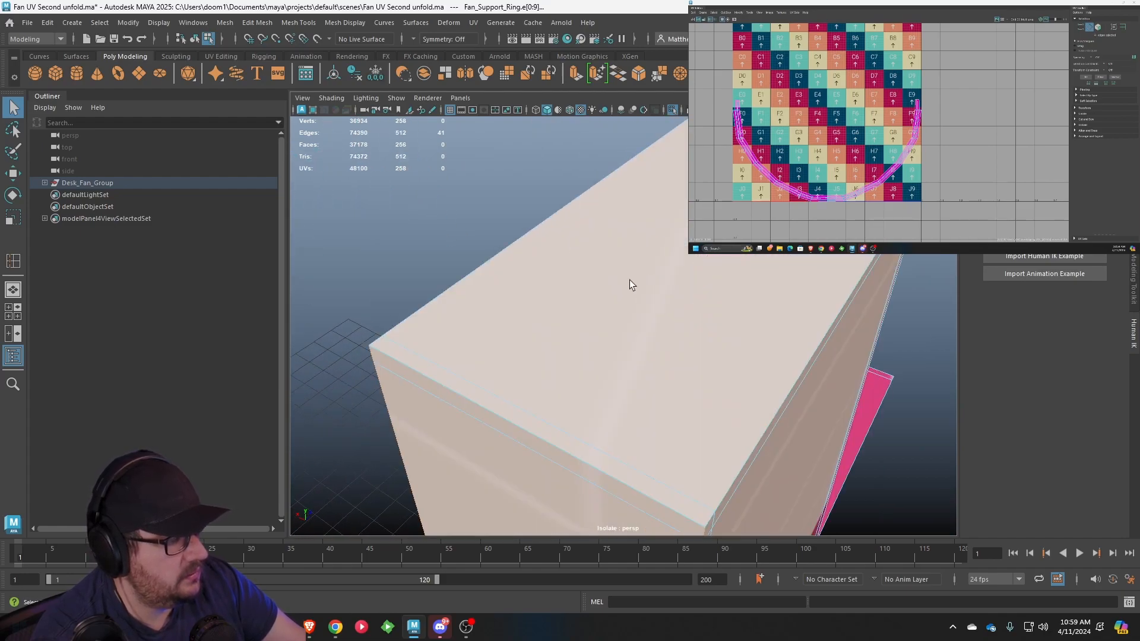
scroll(470, 396, "down", 10)
left_click_drag(471, 397, 461, 285, "alt")
middle_click_drag(890, 156, 920, 149, "alt")
scroll(916, 151, "down", 1)
right_click_drag(921, 149, 891, 149, "shift")
Select the cut-off U-shaped UV shell and move it out beside the checker tile, clear of the other UVs
right_click_drag(521, 273, 557, 274)
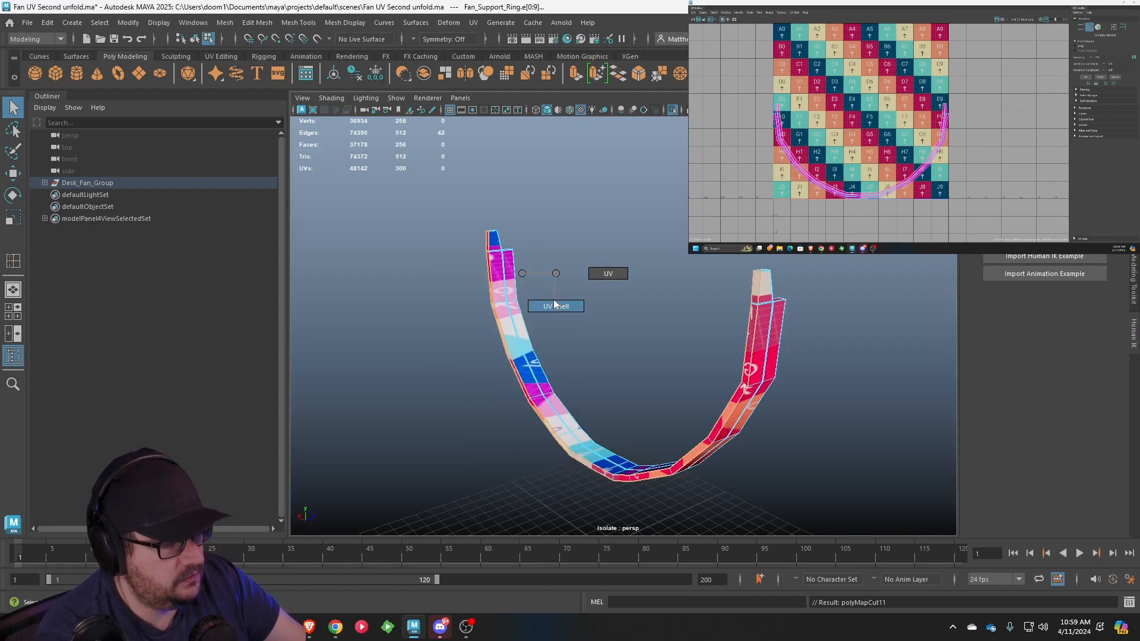
left_click(511, 363)
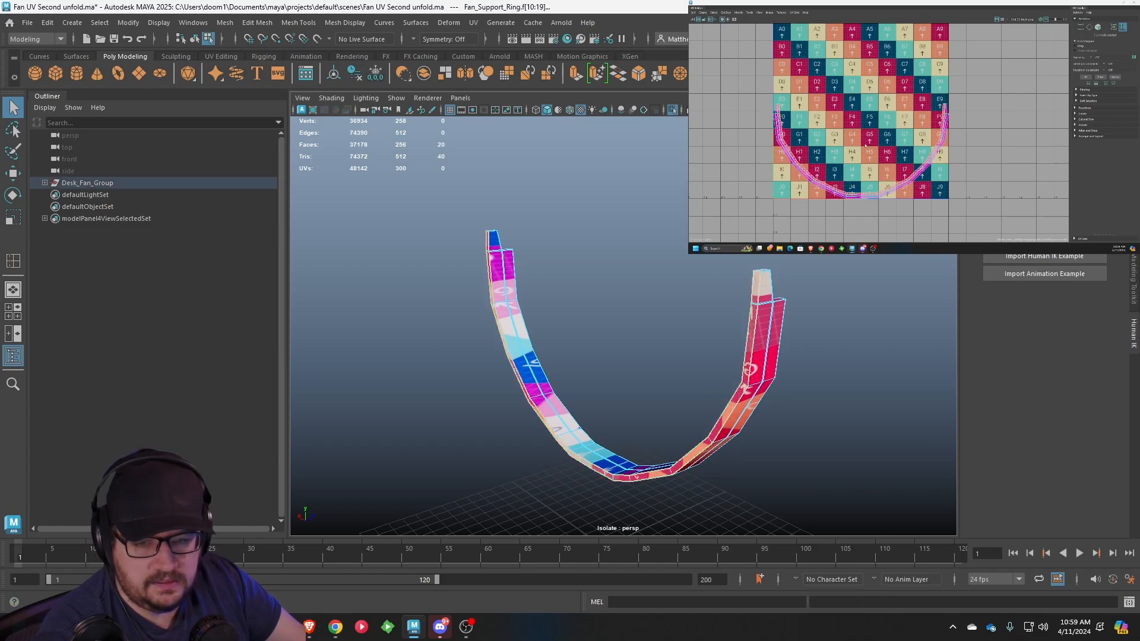
key("w")
left_click_drag(862, 149, 1018, 100)
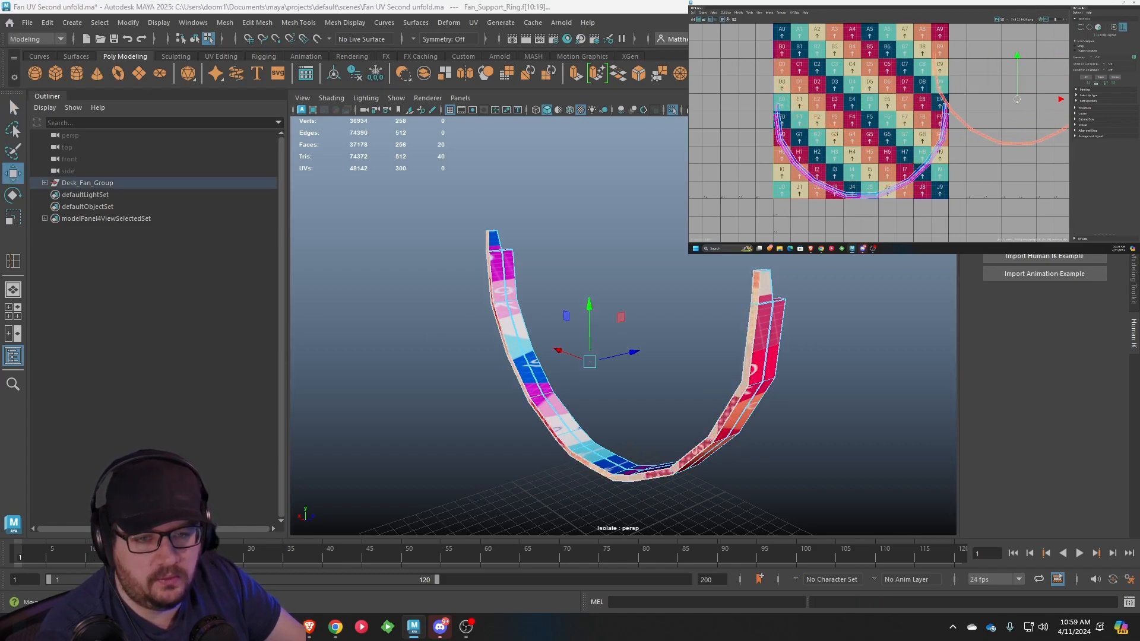
middle_click_drag(1018, 99, 949, 115, "alt")
left_click_drag(950, 116, 966, 103)
middle_click_drag(981, 96, 955, 129, "alt")
Select all UVs of the separated U-shaped shell and flip them
right_click(988, 115)
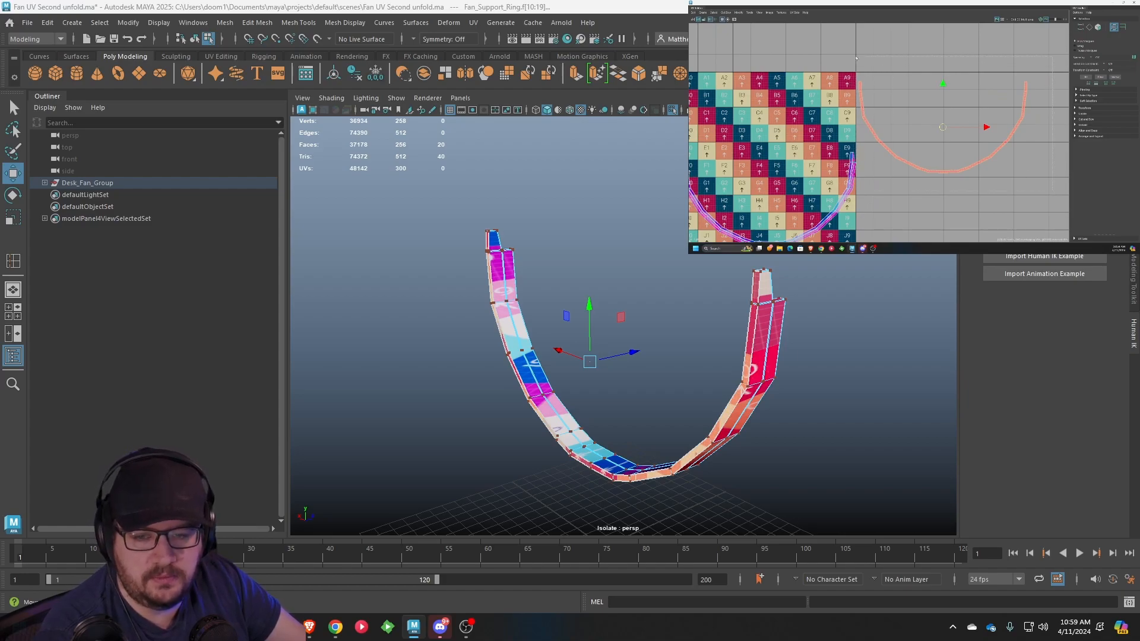
left_click(738, 13)
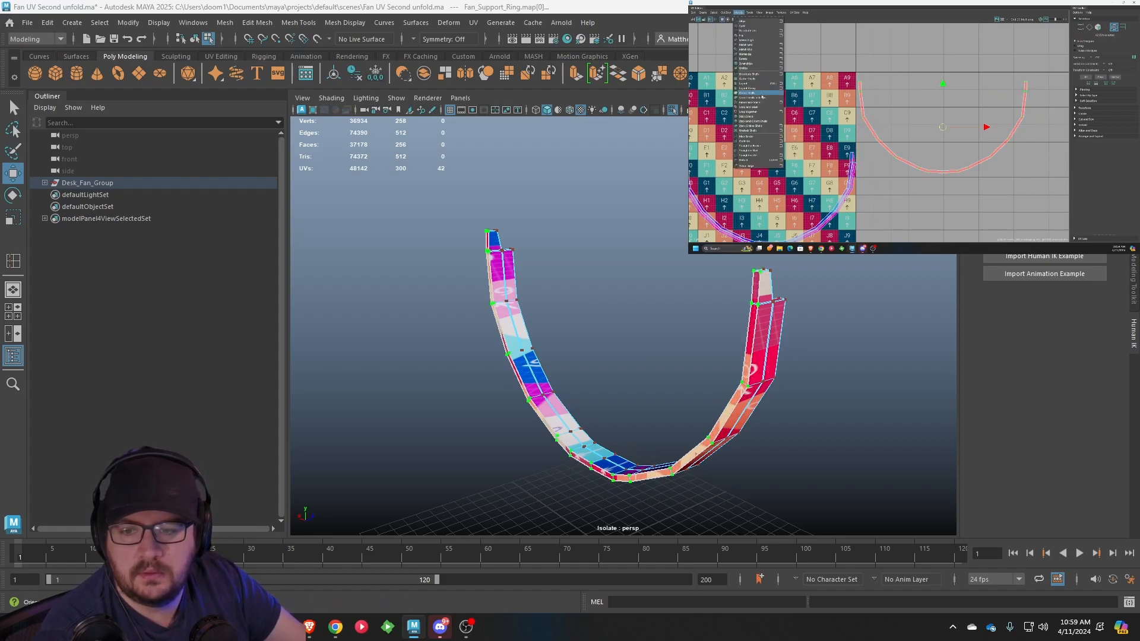
left_click(754, 50)
middle_click_drag(963, 164, 958, 112, "alt")
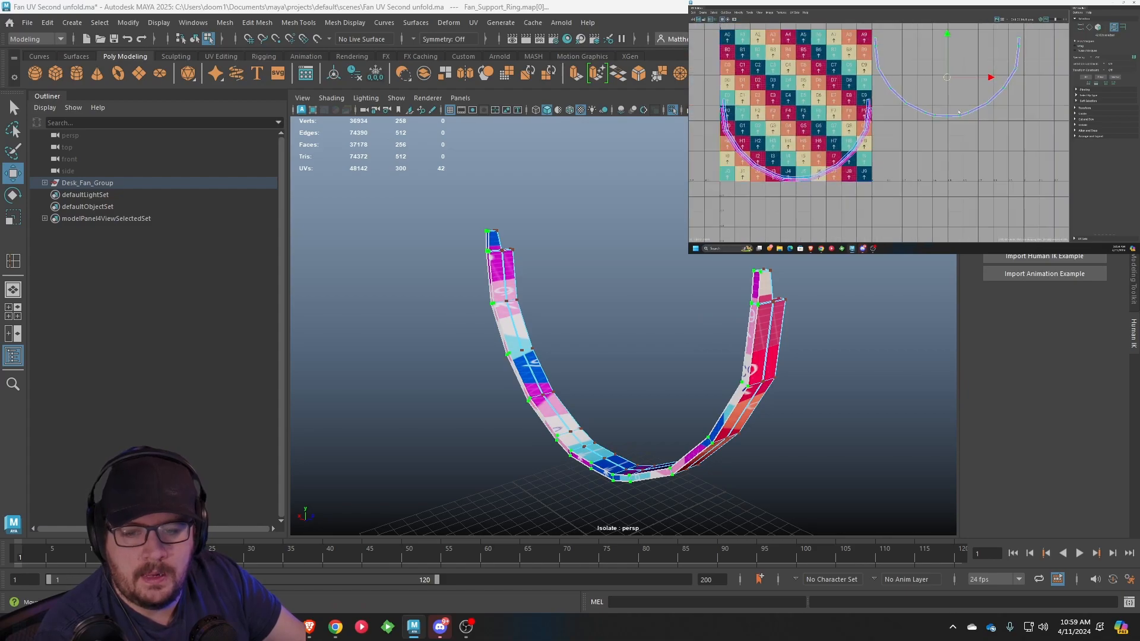
Switch to edge selection and select the crosswise corner edge on the stepped ledge at one end of the support ring
left_click_drag(614, 255, 435, 313, "alt")
scroll(606, 260, "up", 5)
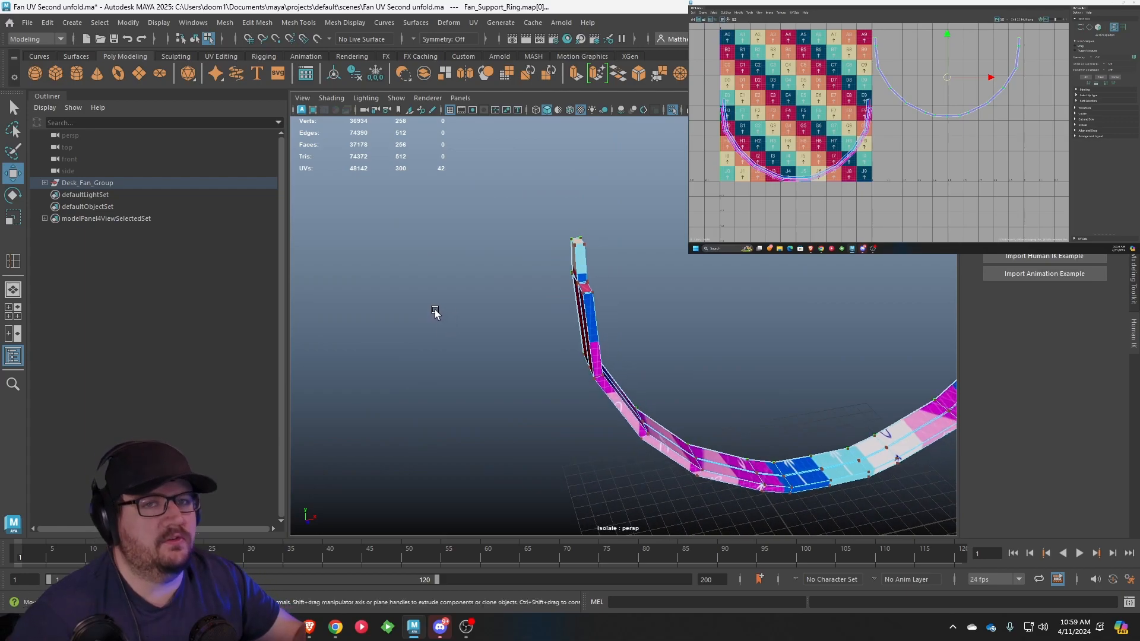
scroll(473, 291, "up", 2)
left_click_drag(473, 291, 500, 251, "alt")
middle_click_drag(499, 251, 583, 326, "alt")
scroll(583, 327, "up", 3)
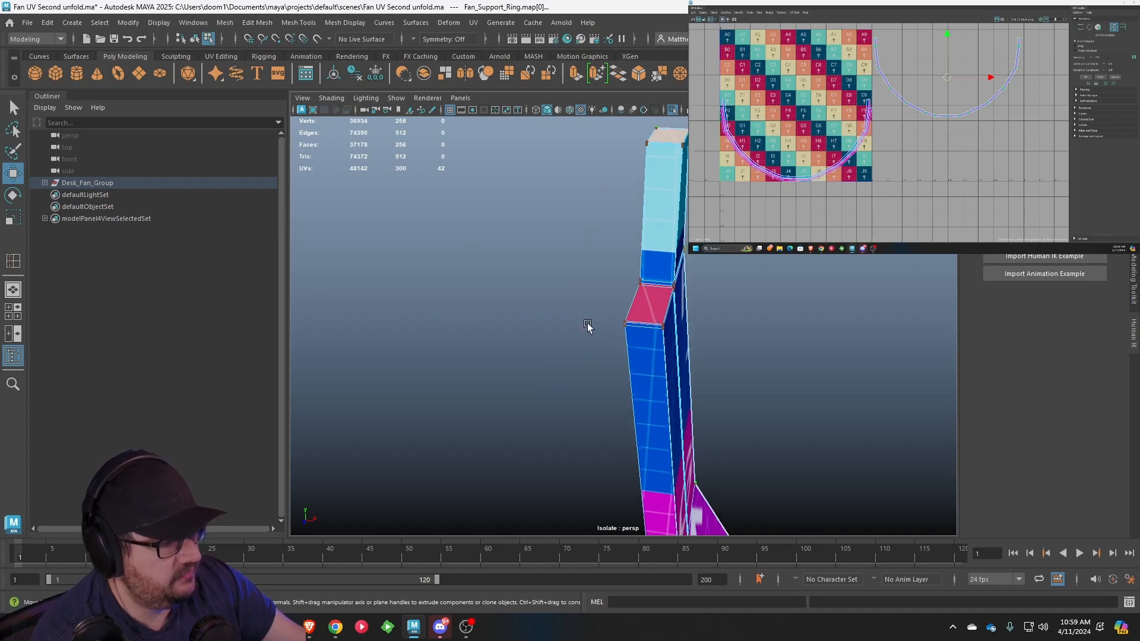
left_click_drag(583, 327, 699, 330, "alt")
scroll(699, 331, "up", 4)
middle_click_drag(692, 254, 643, 252, "alt")
key("F10")
left_click(617, 248)
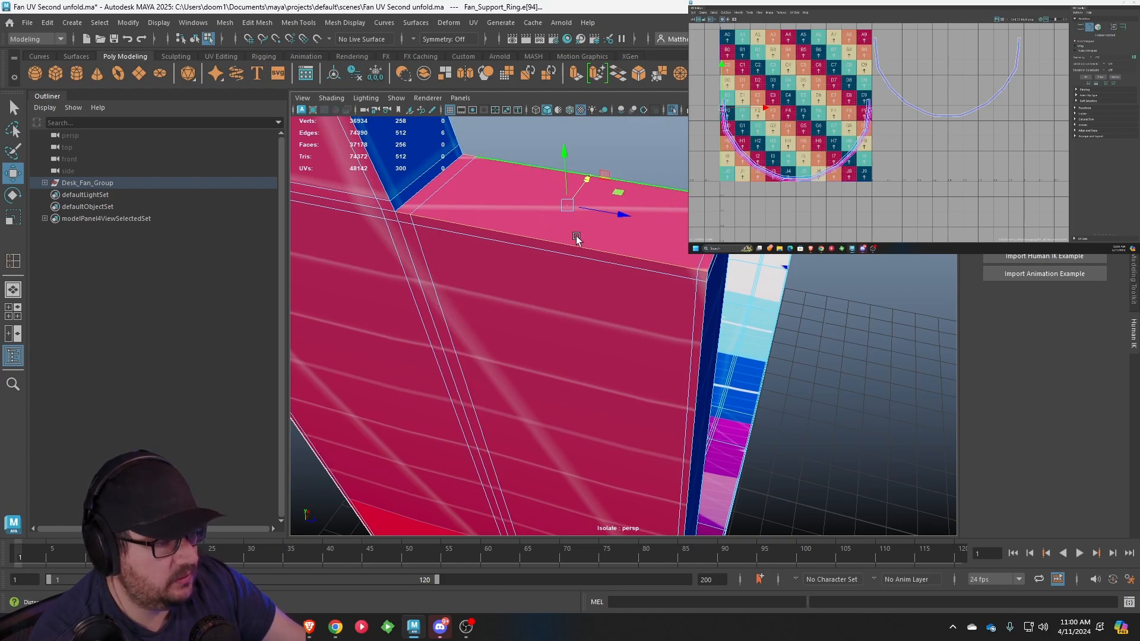
Add the remaining crosswise corner edges around the step and tip at this end of the ring to the selection
middle_click_drag(580, 237, 697, 289, "alt")
left_click(516, 229, "shift")
left_click_drag(515, 227, 643, 250, "alt")
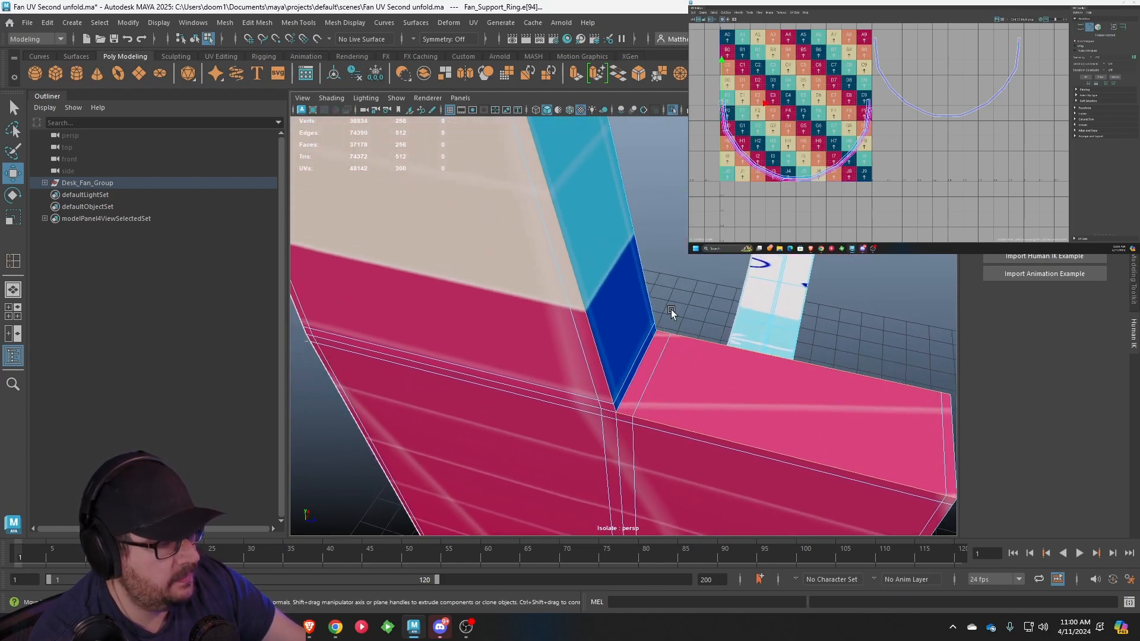
middle_click_drag(642, 250, 700, 372, "alt")
left_click_drag(700, 372, 601, 295, "alt")
left_click(598, 295, "shift")
left_click(653, 198, "shift")
Add the crosswise edges on both sides of the ledge at the ring's opposite end to the selection
left_click_drag(537, 237, 646, 288, "alt")
left_click_drag(689, 350, 431, 291, "alt")
scroll(804, 331, "up", 2)
middle_click_drag(804, 330, 469, 201, "alt")
scroll(512, 395, "up", 3)
scroll(500, 382, "down", 1)
double_click(500, 390, "shift")
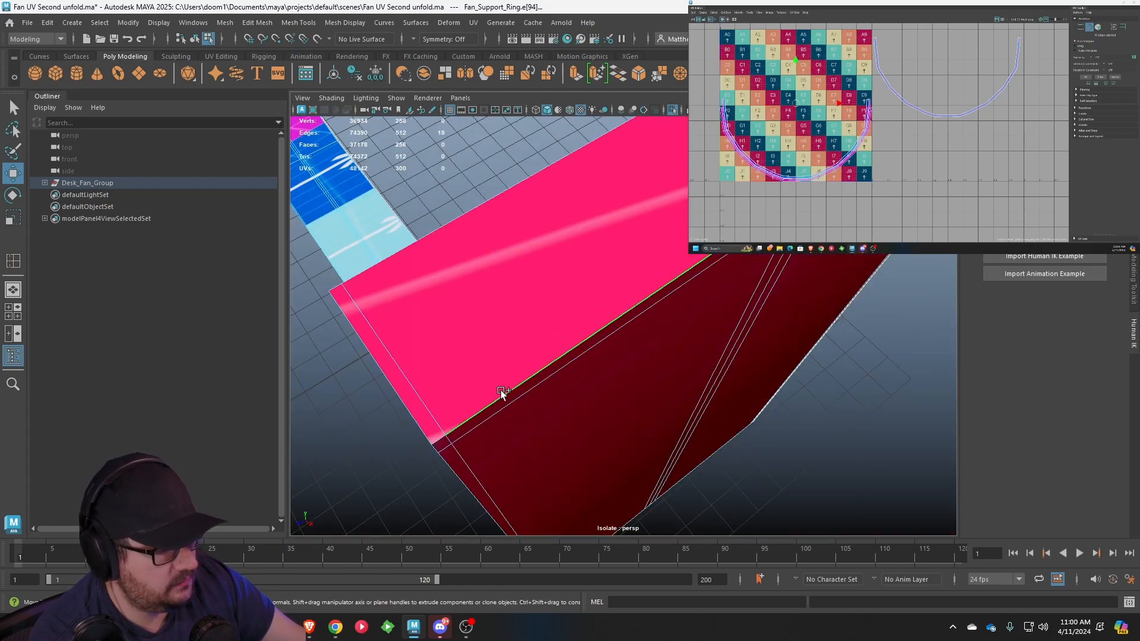
double_click(368, 267, "shift")
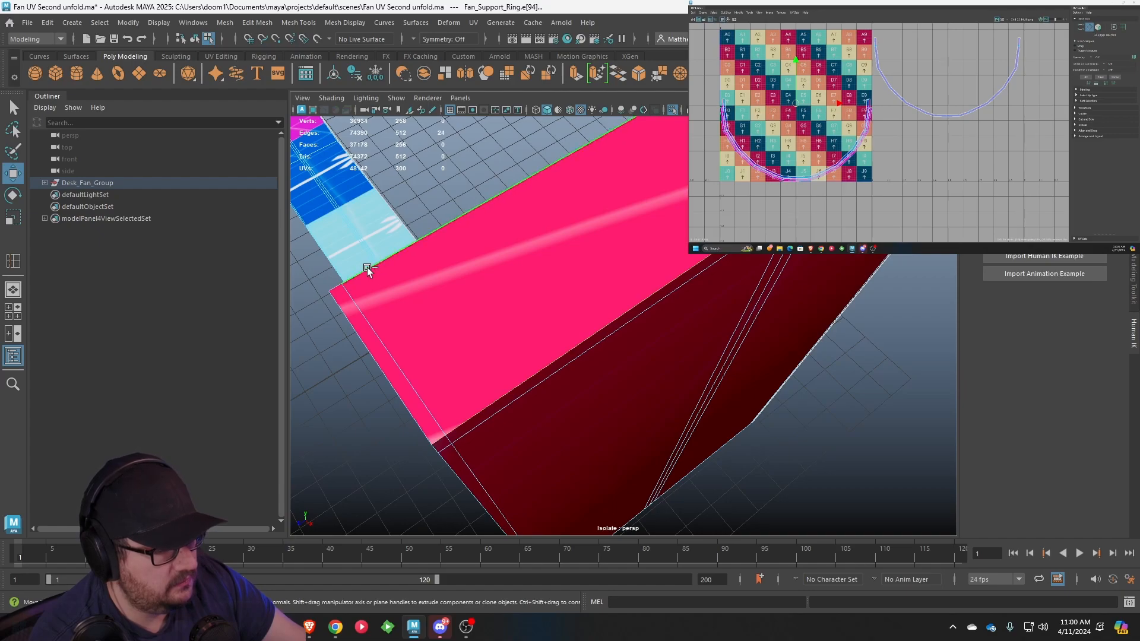
Add the crosswise corner edges up to the tip of the ring's opposite end and cut the UVs along the selection
middle_click_drag(860, 166, 742, 260, "alt")
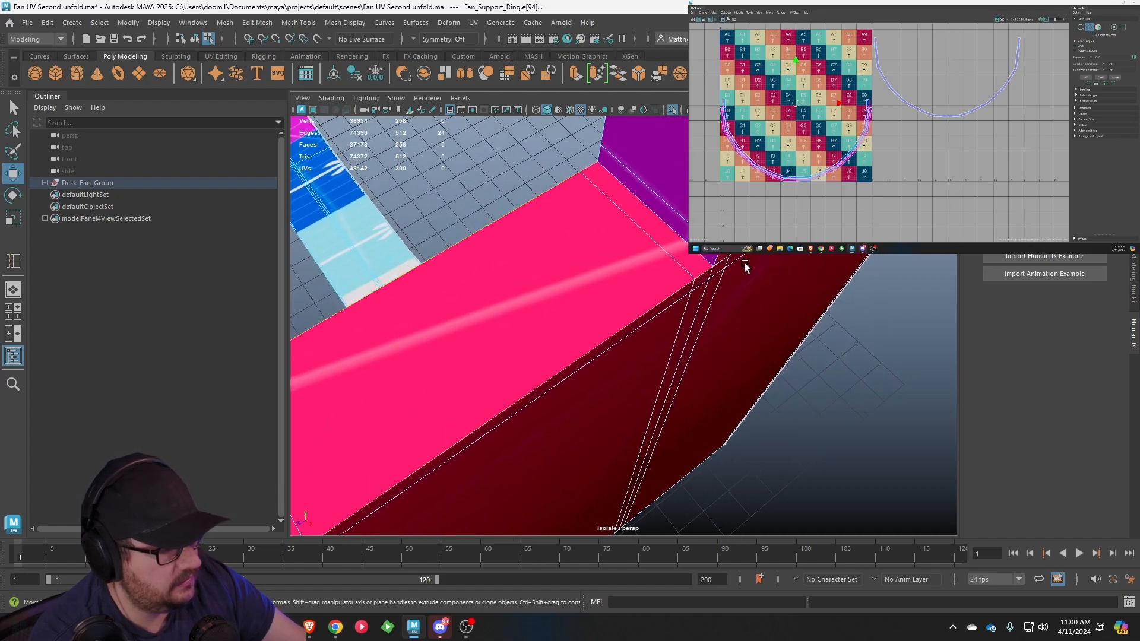
double_click(607, 137, "shift")
middle_click_drag(607, 137, 572, 461, "alt")
scroll(573, 461, "down", 3)
middle_click_drag(682, 223, 608, 293, "alt")
scroll(608, 292, "up", 2)
middle_click_drag(594, 229, 612, 293, "alt")
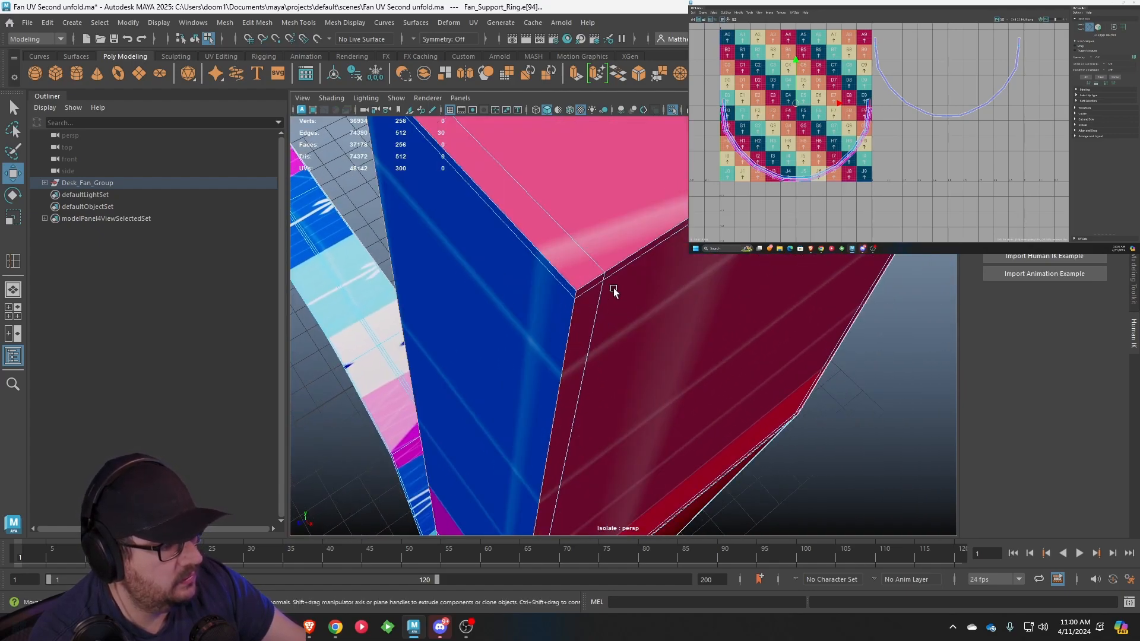
middle_click_drag(548, 205, 568, 272, "alt")
double_click(521, 212, "shift")
scroll(528, 229, "down", 4)
left_click_drag(553, 282, 575, 231, "alt")
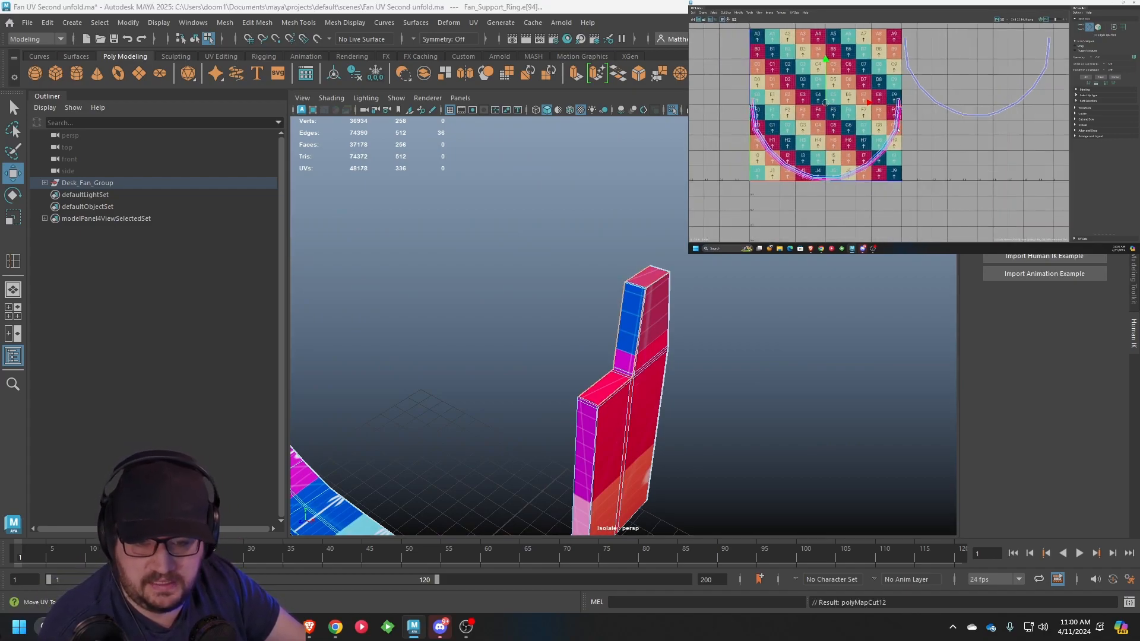
Select all UVs of the ring shell on the checker tile, unfold them and move the strip below the separated U-shaped shell
right_click_drag(919, 127, 920, 127)
left_click_drag(877, 180, 909, 187)
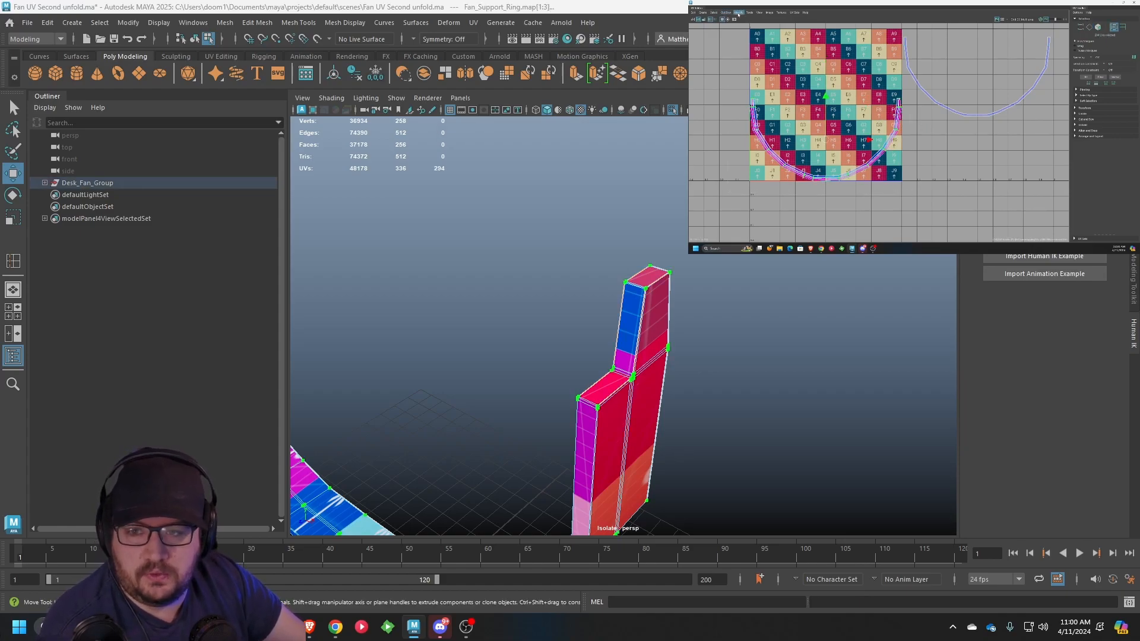
left_click(739, 13)
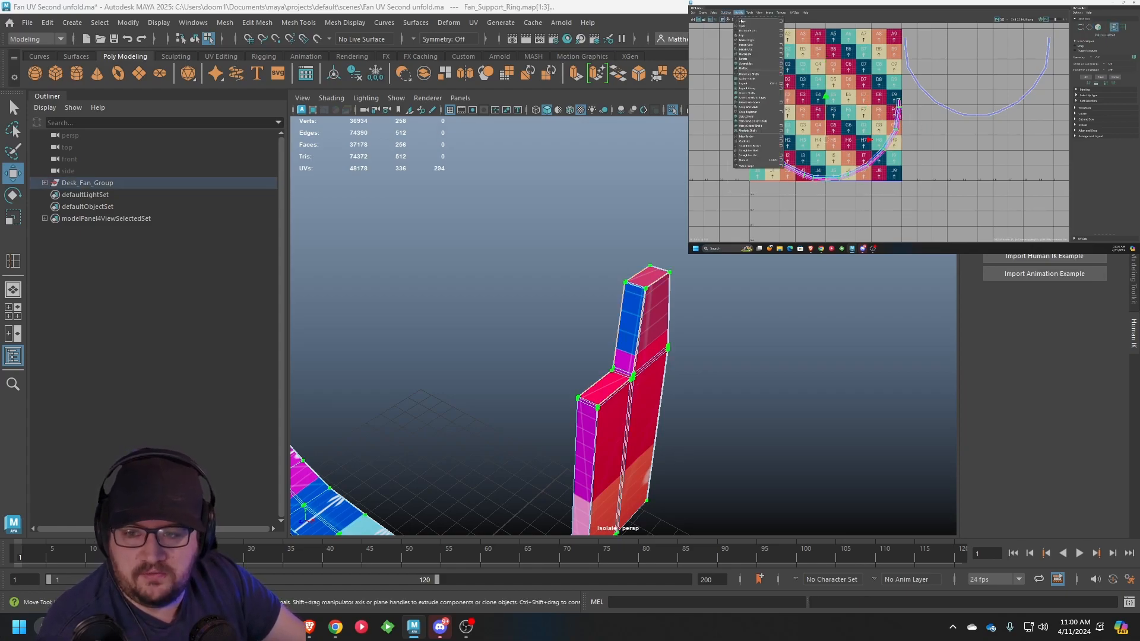
left_click(754, 161)
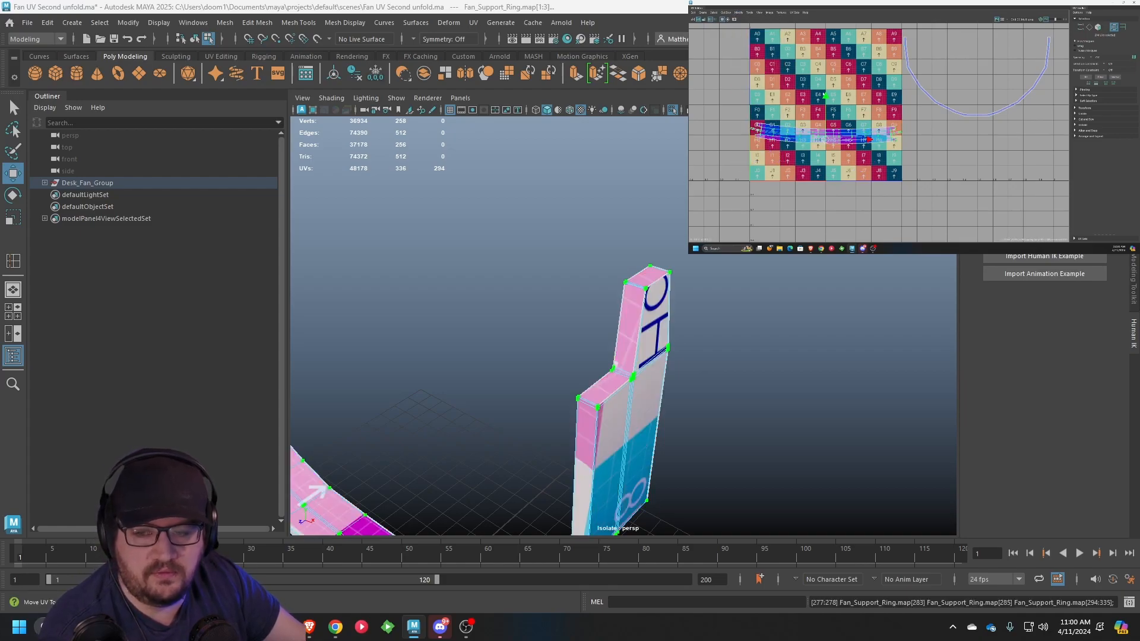
left_click_drag(827, 139, 975, 149)
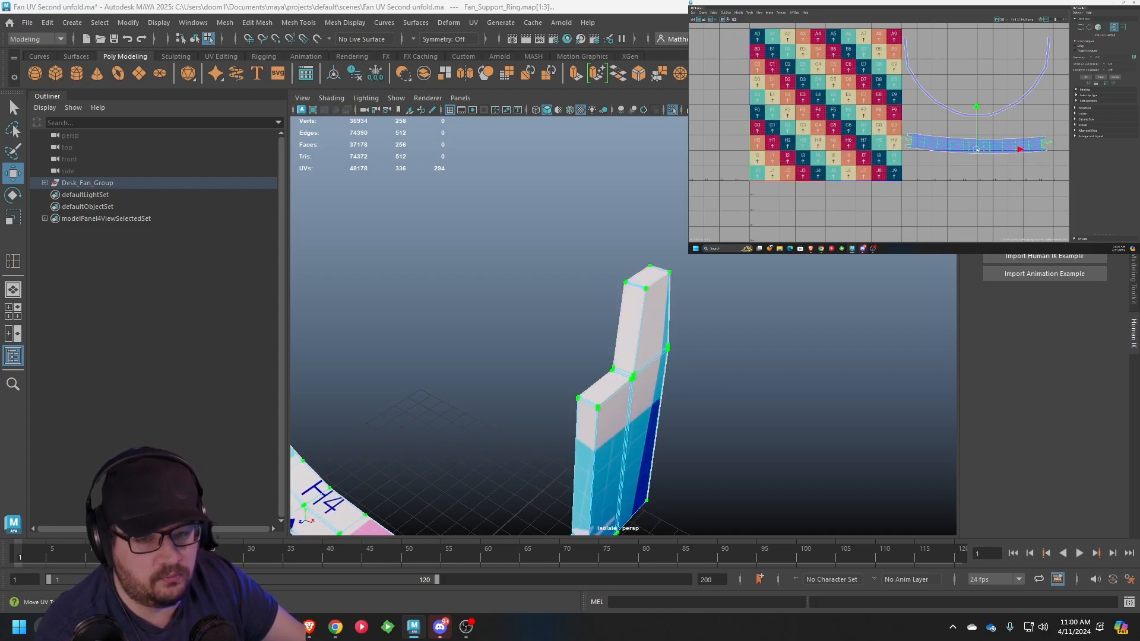
Select the UVs of the separated U-shaped shell and scale them down slightly
scroll(1068, 161, "up", 3)
scroll(707, 326, "down", 5)
middle_click_drag(665, 326, 865, 275, "alt")
left_click_drag(730, 288, 585, 303, "alt")
scroll(949, 77, "down", 3)
middle_click_drag(950, 77, 911, 97, "alt")
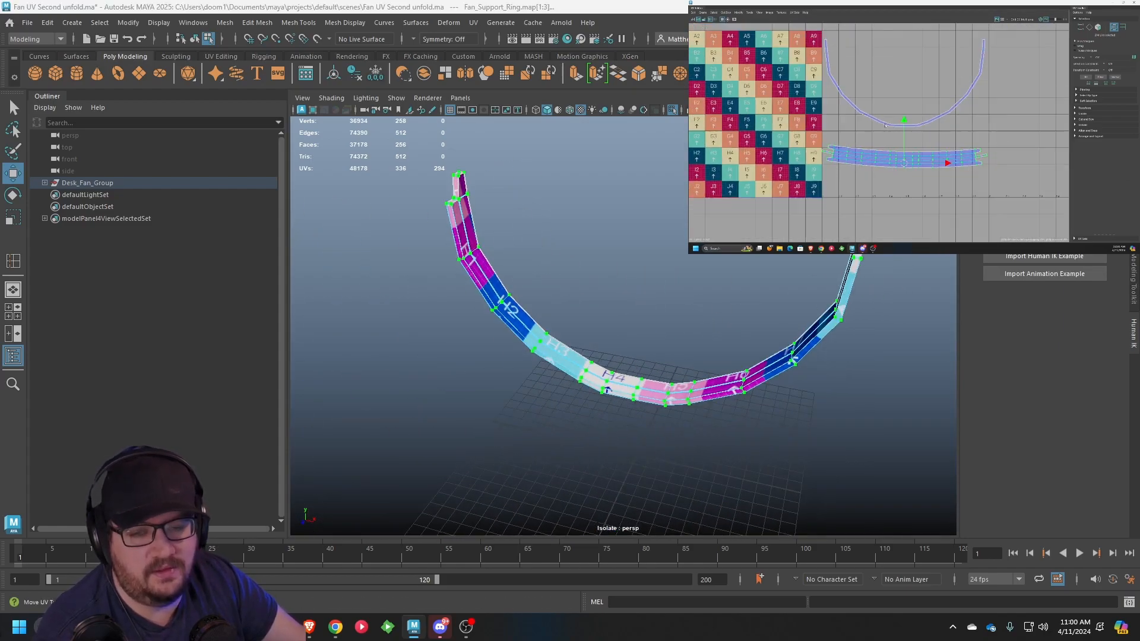
scroll(910, 97, "up", 2)
right_click_drag(911, 97, 931, 96)
scroll(974, 71, "down", 2)
middle_click_drag(990, 57, 997, 66, "alt")
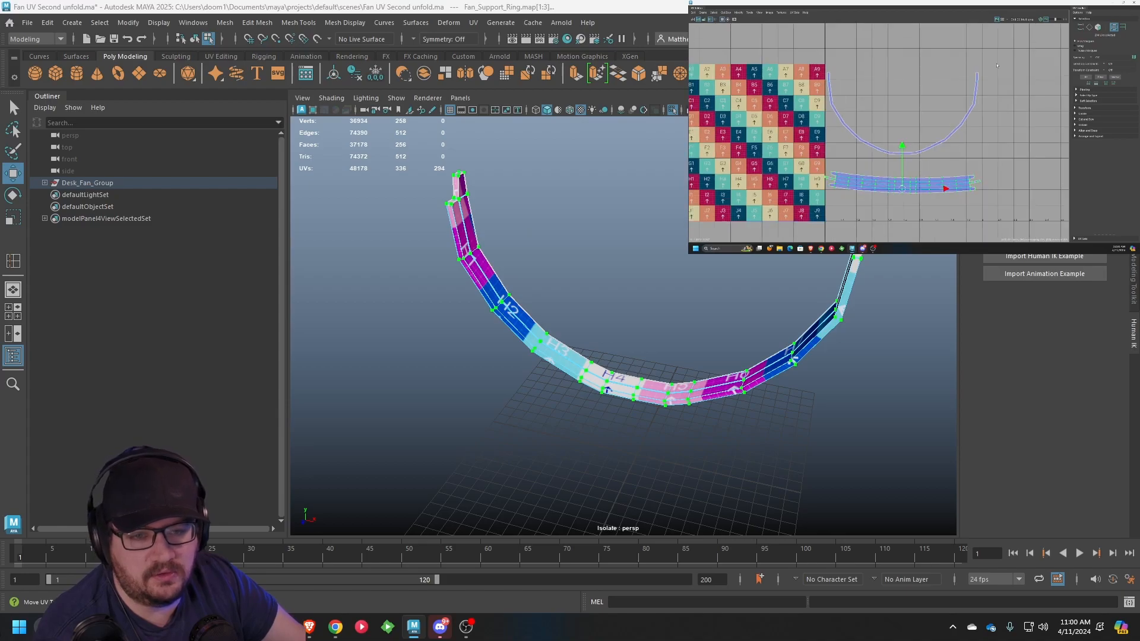
left_click_drag(815, 158, 814, 159)
key("r")
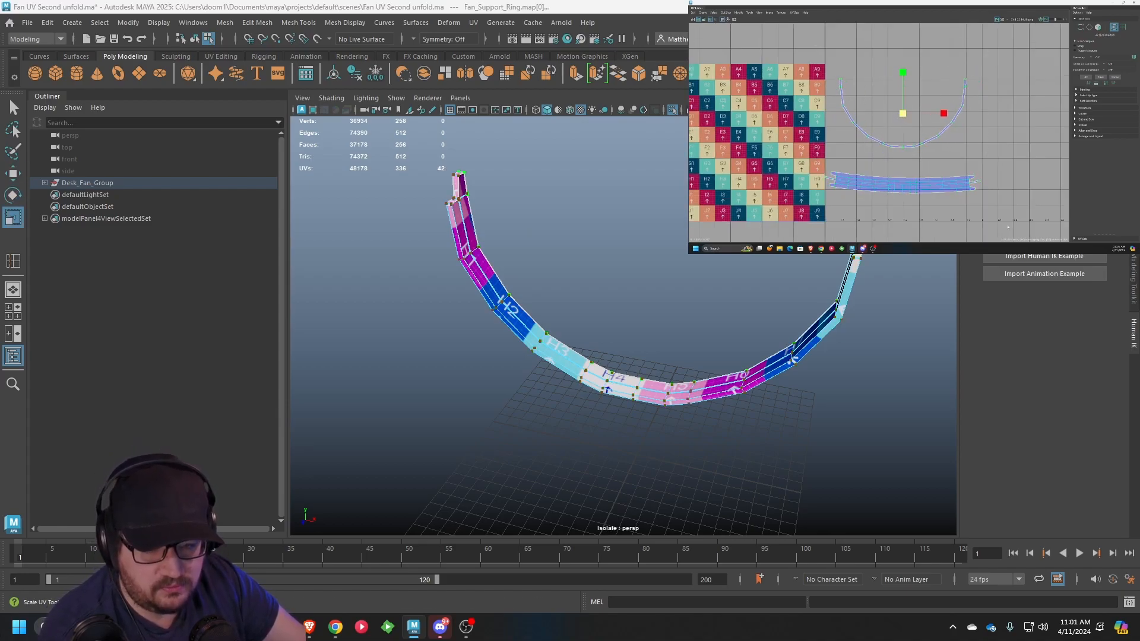
left_click_drag(823, 78, 823, 77)
Move all of the support ring's UVs back onto the checker tile and scale them down slightly to fit
key("w")
left_click_drag(906, 133, 750, 134)
middle_click_drag(748, 138, 849, 132, "alt")
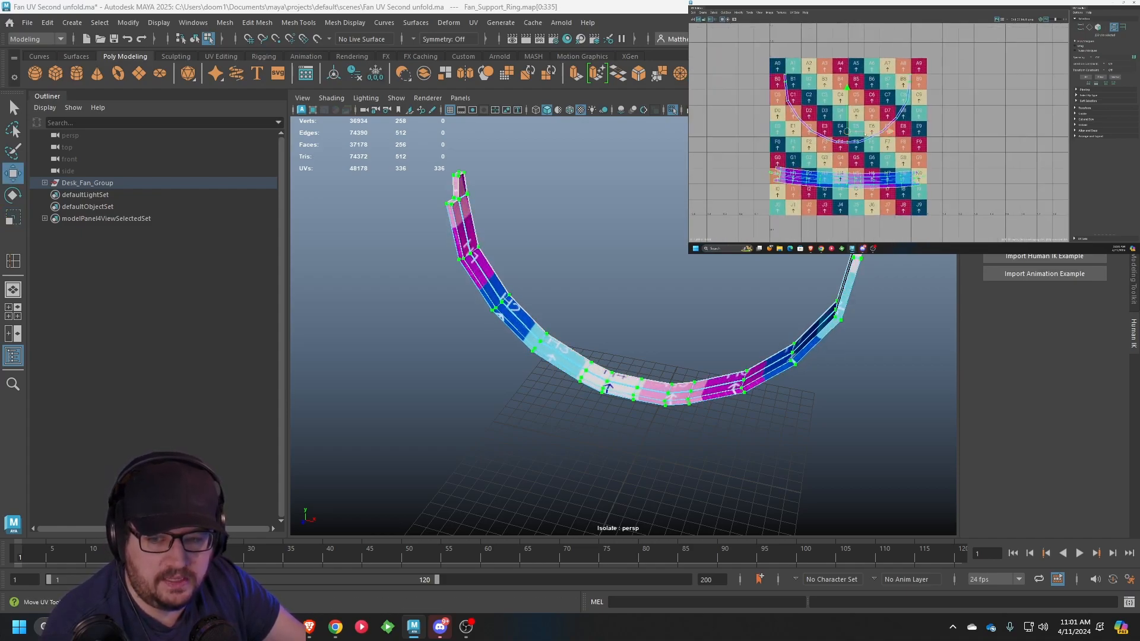
left_click_drag(846, 135, 847, 133)
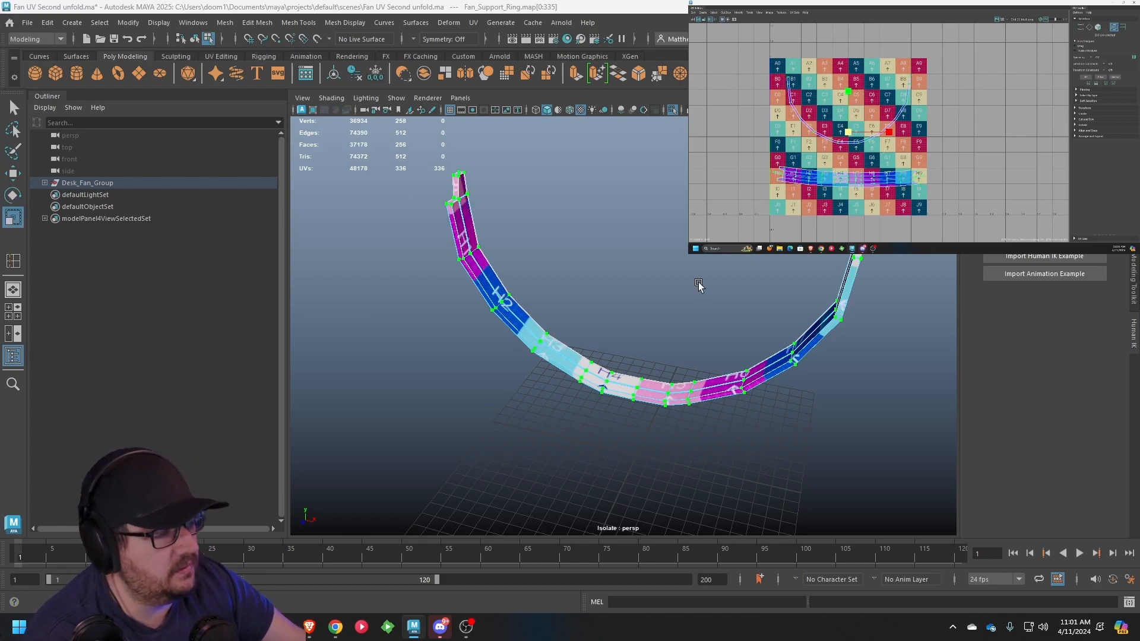
Turn off isolation to show the whole fan, return to object mode and clear the selection
left_click_drag(699, 285, 626, 294, "alt")
left_click(396, 97)
mouse_move(431, 120)
left_click(553, 122)
left_click_drag(455, 336, 530, 312, "alt")
scroll(505, 323, "down", 5)
right_click_drag(564, 294, 615, 257)
left_click(814, 323)
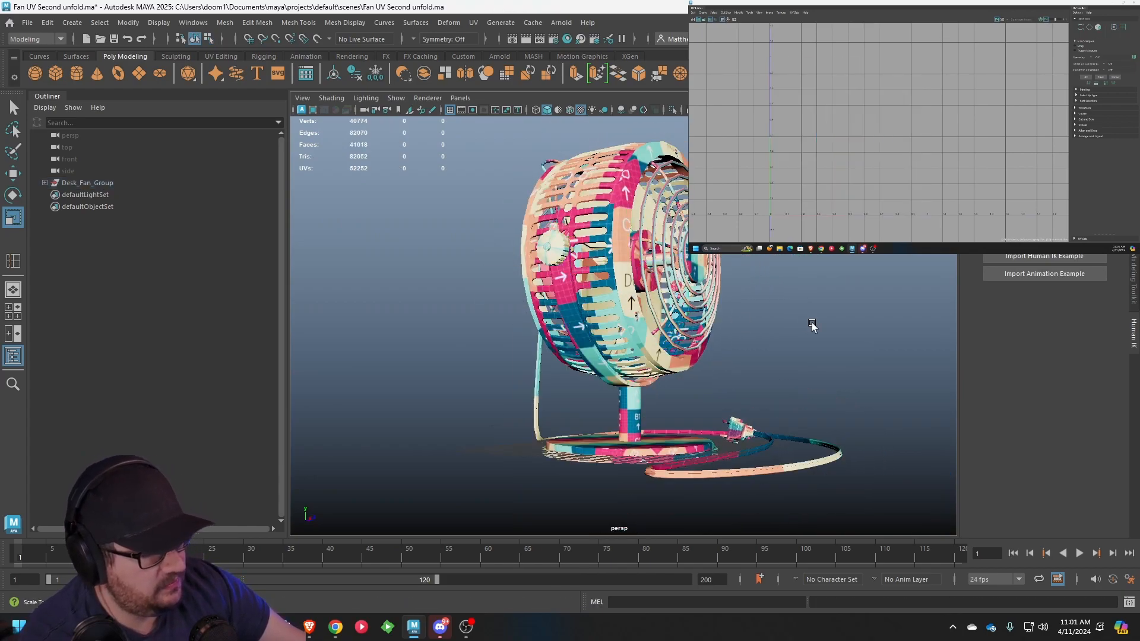
Examine the checker pattern on the support ring, fan housing and side knobs from several angles
scroll(796, 337, "up", 6)
left_click_drag(782, 335, 639, 398, "alt")
scroll(598, 290, "up", 8)
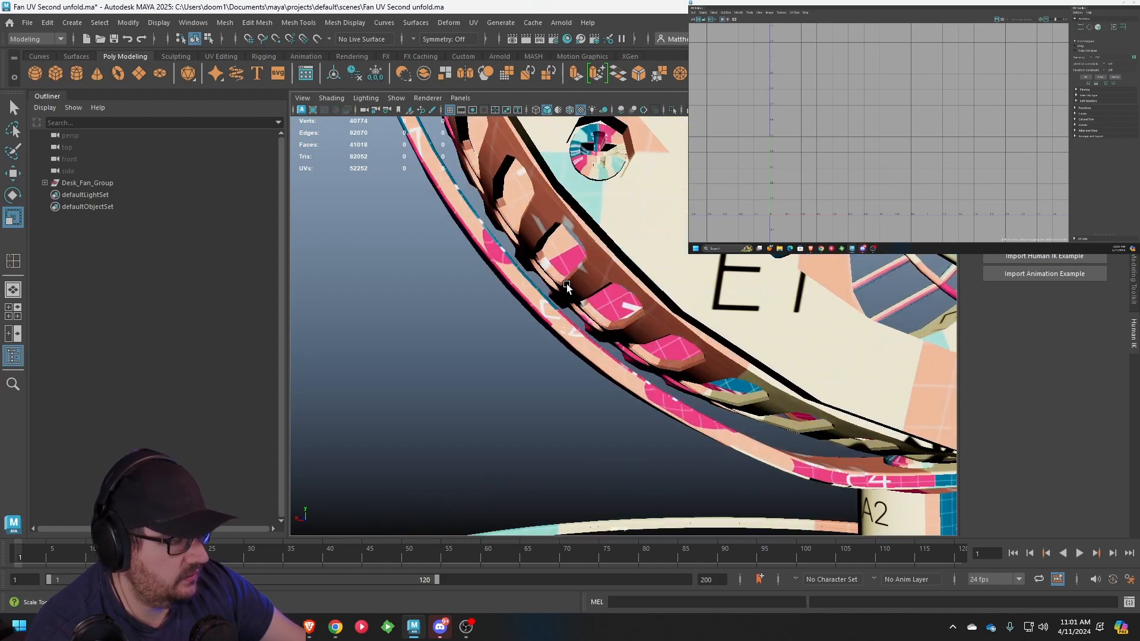
scroll(639, 397, "down", 7)
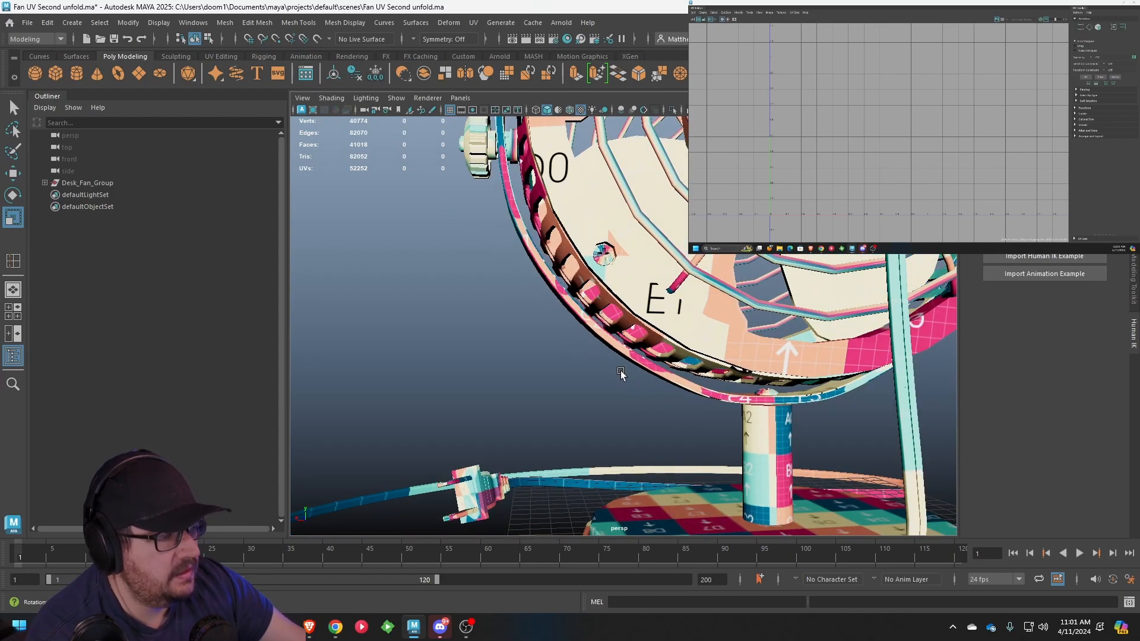
middle_click_drag(567, 240, 602, 315, "alt")
scroll(602, 315, "down", 3)
scroll(569, 292, "up", 2)
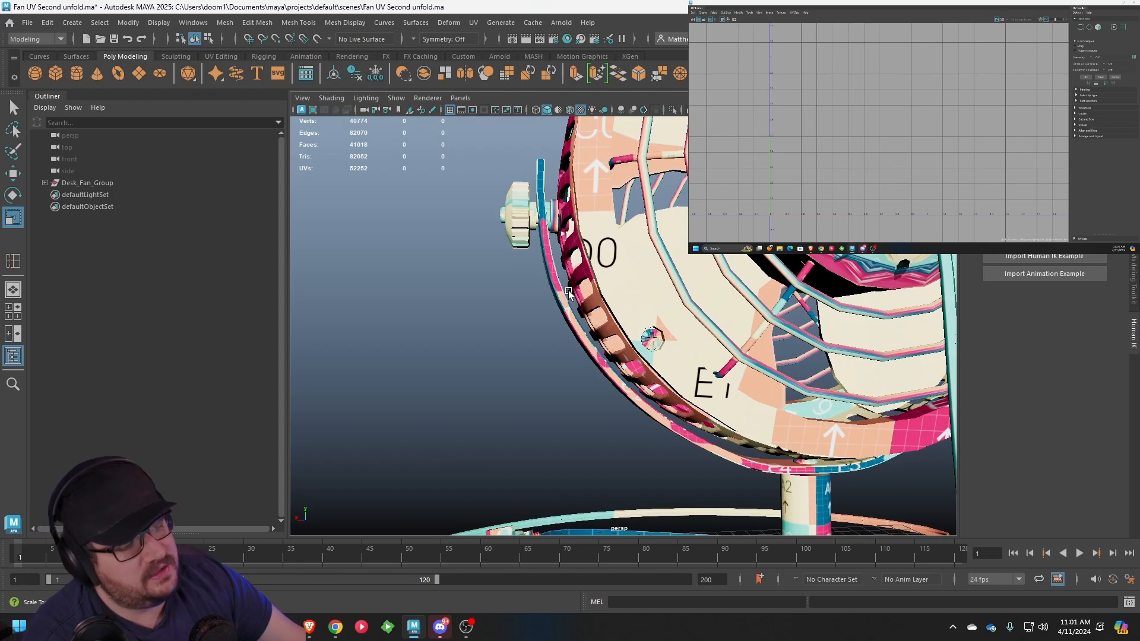
left_click_drag(568, 292, 665, 324, "alt")
scroll(643, 346, "up", 5)
scroll(586, 358, "down", 8)
scroll(631, 387, "up", 4)
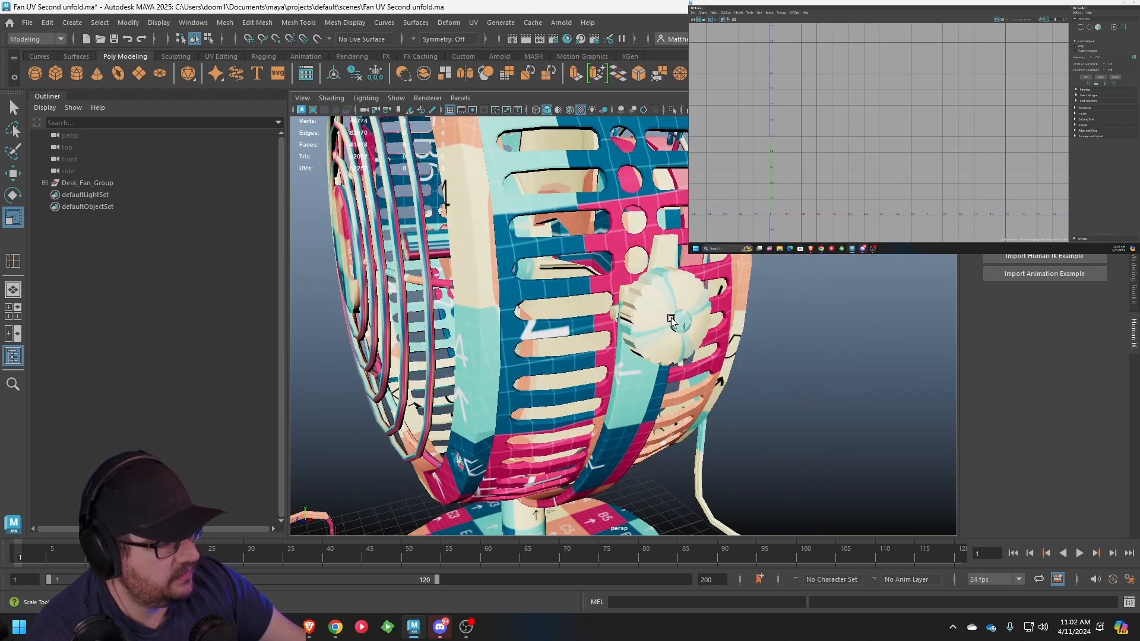
Select the fan's right knob and isolate it in the viewport
left_click(671, 320)
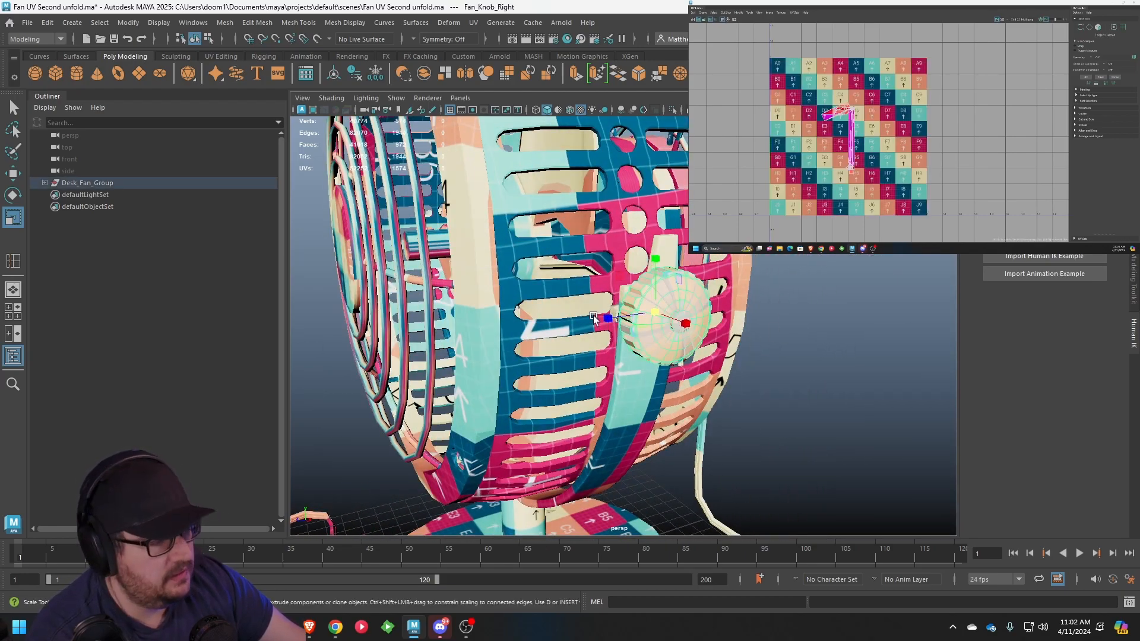
left_click(396, 98)
mouse_move(512, 120)
left_click(553, 120)
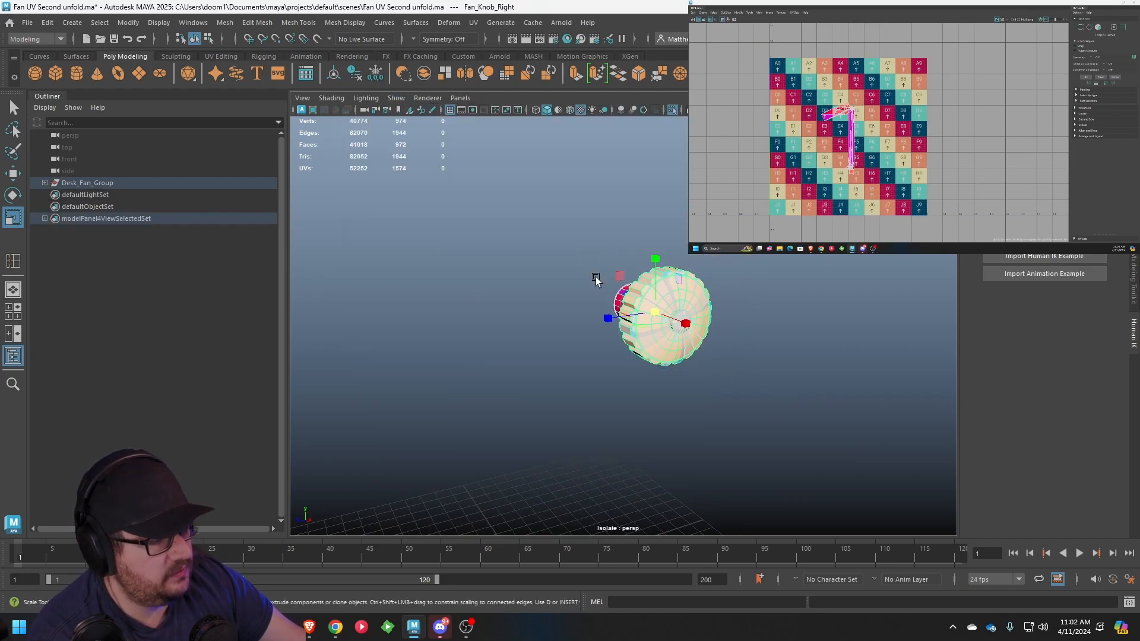
Face the round front of the isolated knob straight on and apply a camera-based UV projection
left_click_drag(586, 254, 646, 323, "alt")
middle_click_drag(681, 369, 568, 355, "alt")
scroll(575, 351, "up", 6)
left_click_drag(582, 361, 667, 229, "alt")
left_click(473, 23)
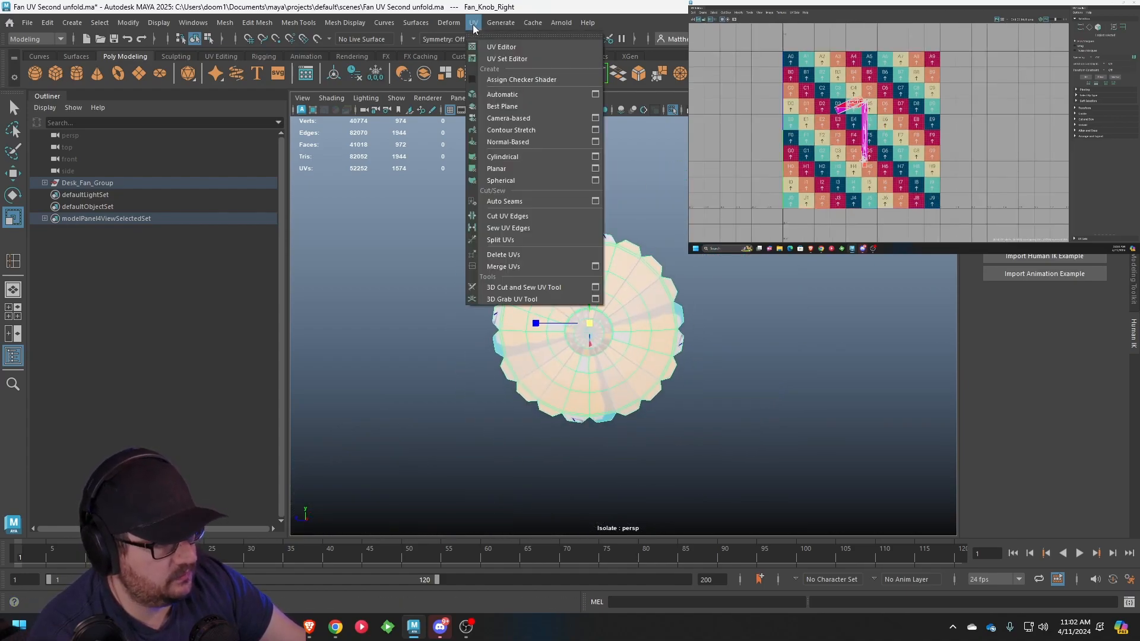
left_click(505, 117)
Switch to edge selection, select the edge loops bordering the knob's ridged rim at front and back, and cut the UVs along them
left_click_drag(408, 241, 438, 255, "alt")
right_click_drag(594, 277, 619, 243)
left_click(522, 244)
scroll(523, 244, "up", 5)
left_click_drag(437, 211, 528, 243, "alt")
right_click_drag(537, 255, 540, 227)
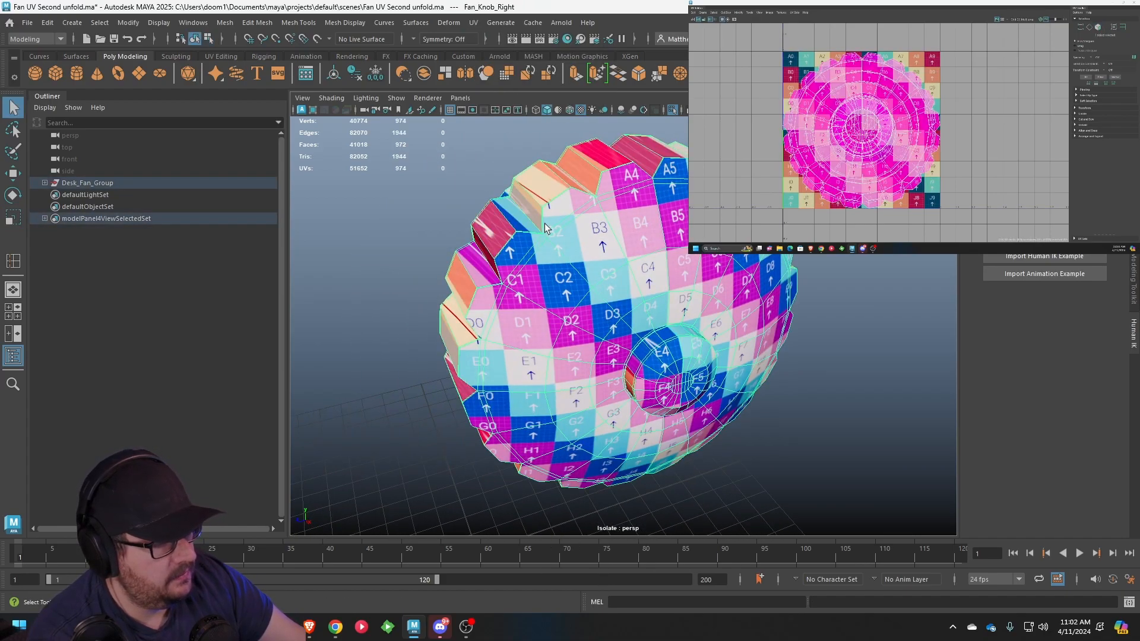
scroll(522, 215, "up", 4)
left_click(472, 193)
double_click(473, 197)
left_click_drag(473, 197, 641, 241, "alt")
double_click(645, 245, "shift")
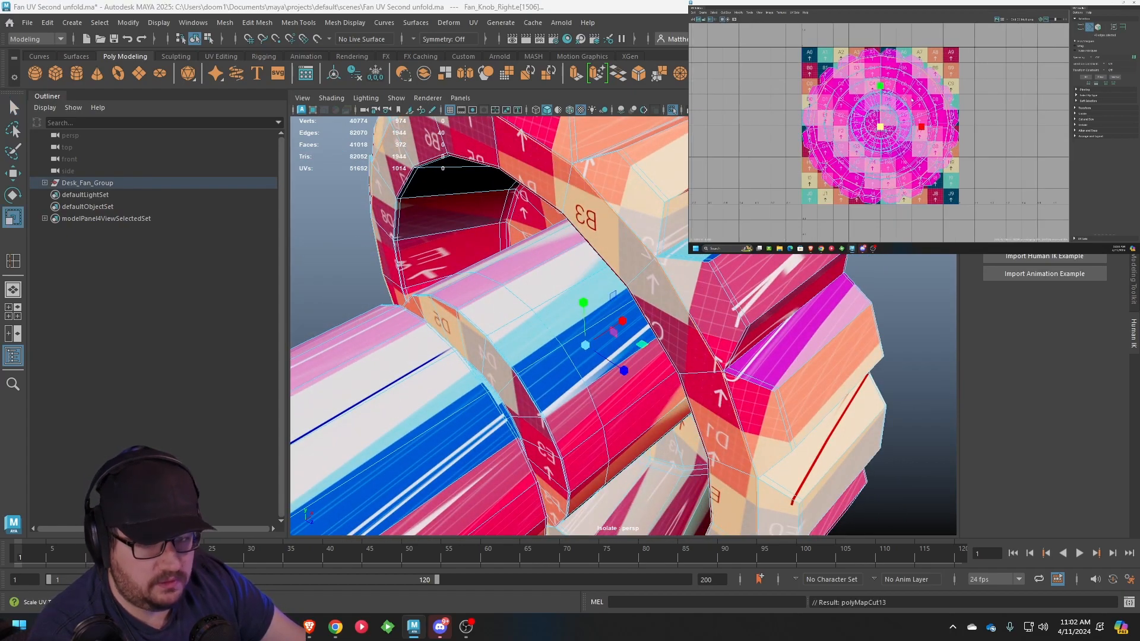
Select the faces of the knob's ridged rim and move their UV shell out beside the checker tile
right_click_drag(626, 162, 669, 185)
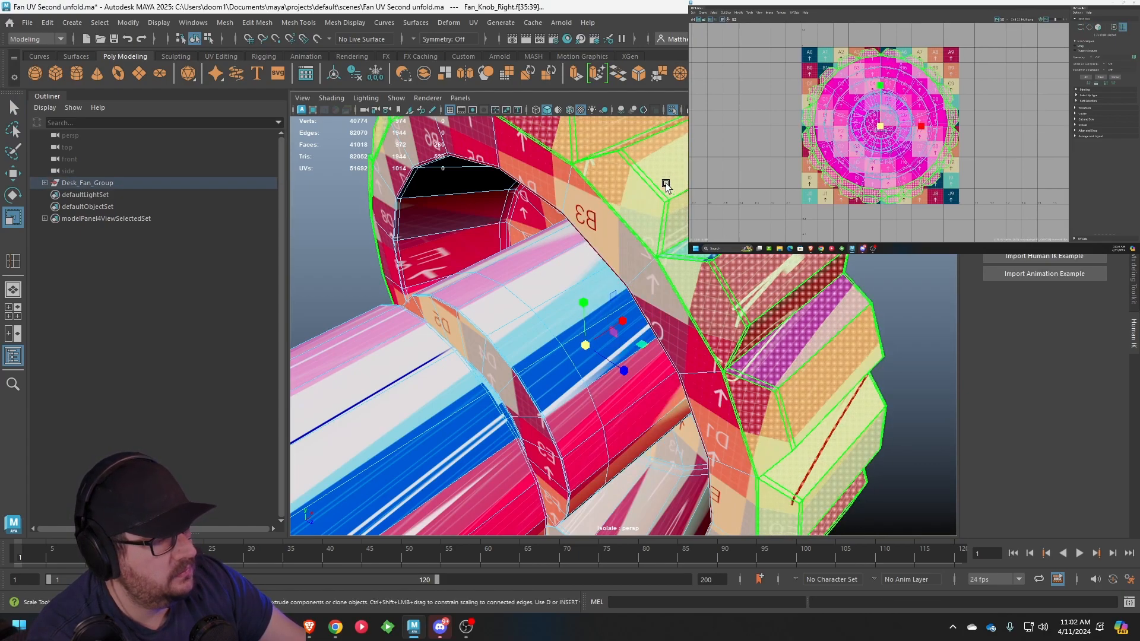
scroll(867, 136, "down", 2)
key("w")
left_click_drag(876, 129, 991, 127)
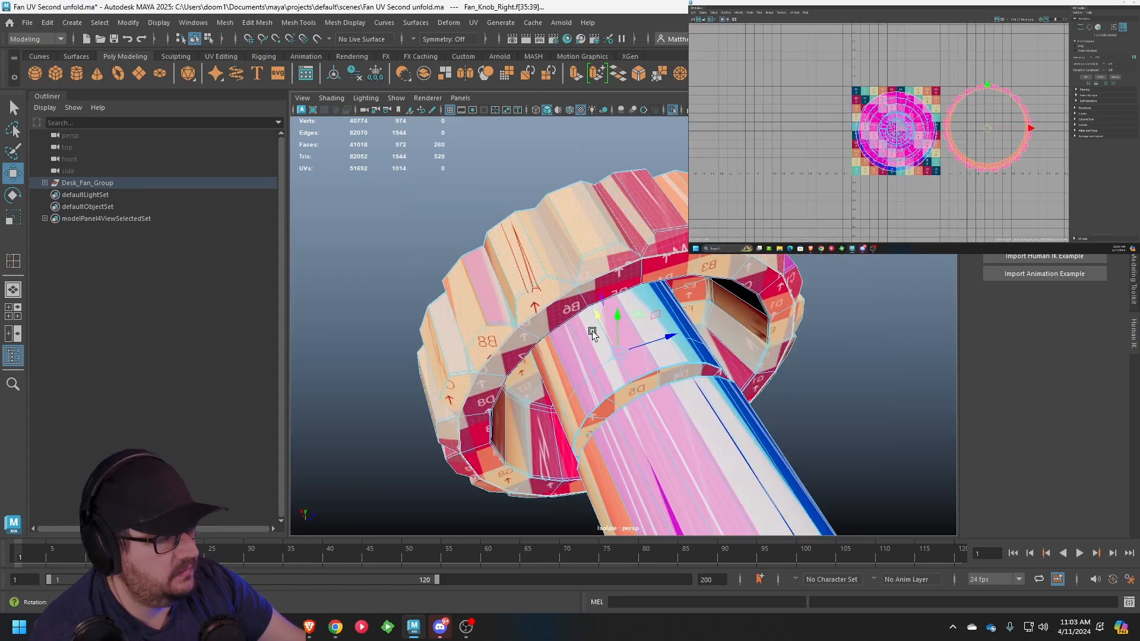
Switch to edge selection and select the lengthwise edge in one groove of the knob's ridged rim
left_click_drag(593, 333, 611, 271, "alt")
right_click_drag(610, 270, 642, 351, "alt")
middle_click_drag(641, 350, 612, 303, "alt")
right_click(559, 411)
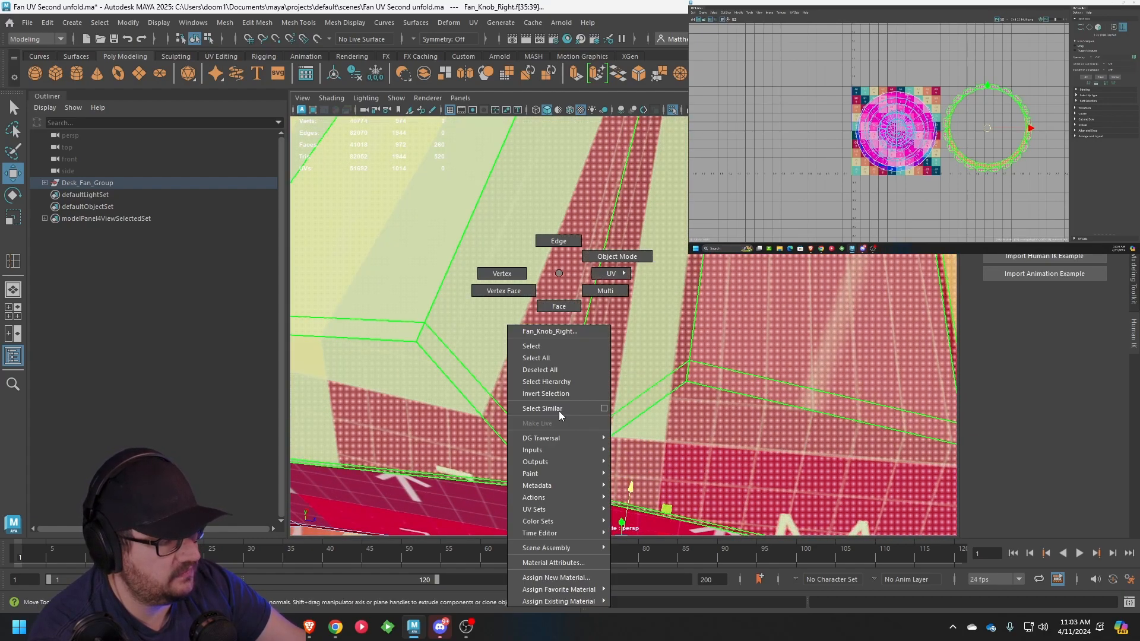
left_click(554, 250)
left_click(601, 261)
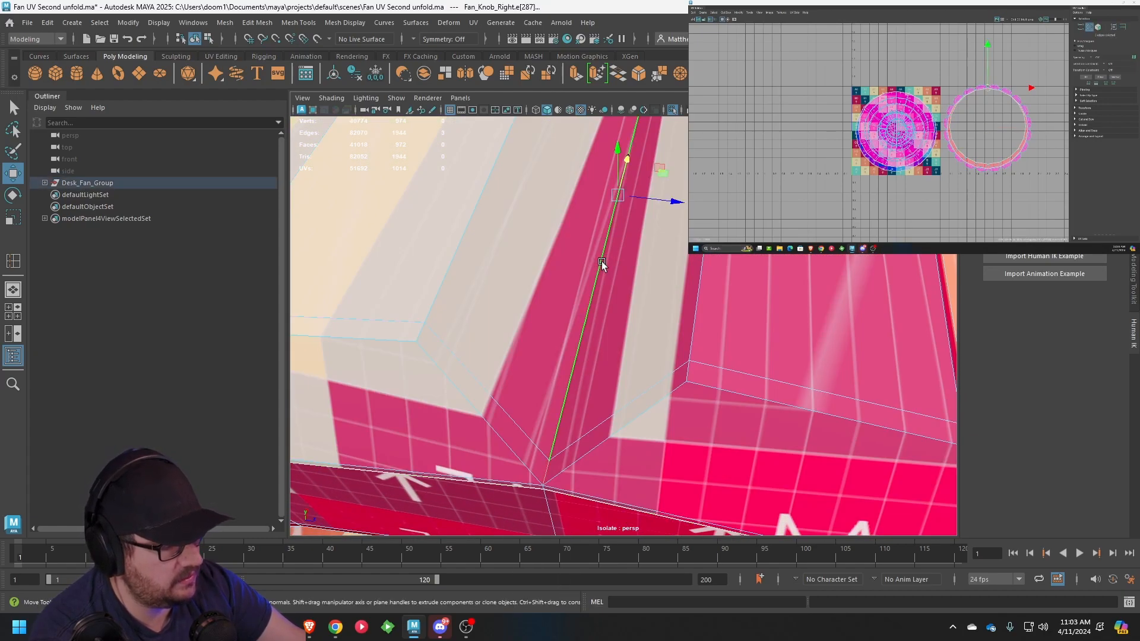
Add the edge joining the groove to the knob's back rim, cut the UVs along the selection and switch to UV selection
left_click_drag(601, 261, 651, 319, "alt")
scroll(471, 293, "down", 6)
scroll(651, 318, "up", 6)
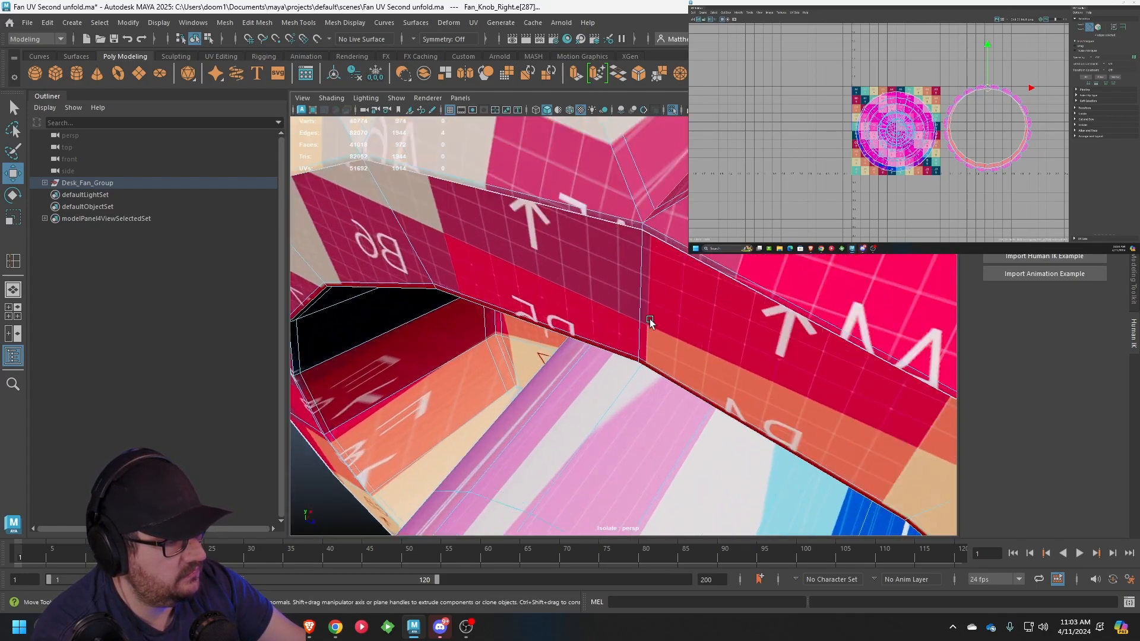
left_click(660, 156, "shift")
scroll(661, 158, "down", 7)
middle_click_drag(1007, 144, 984, 135, "alt")
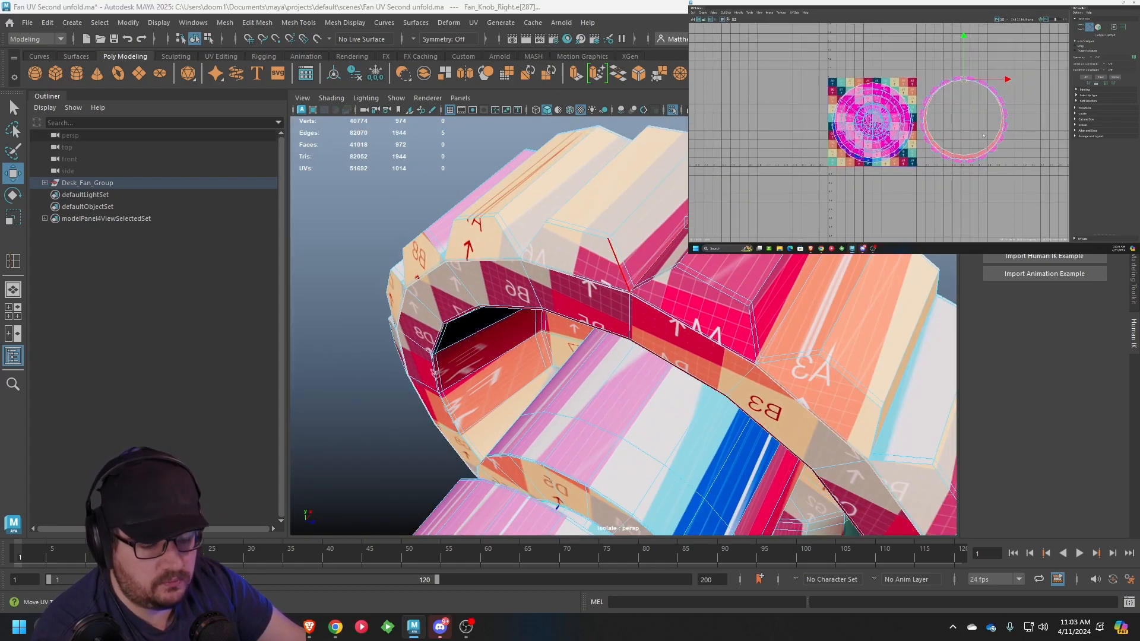
right_click_drag(1009, 108, 1013, 108)
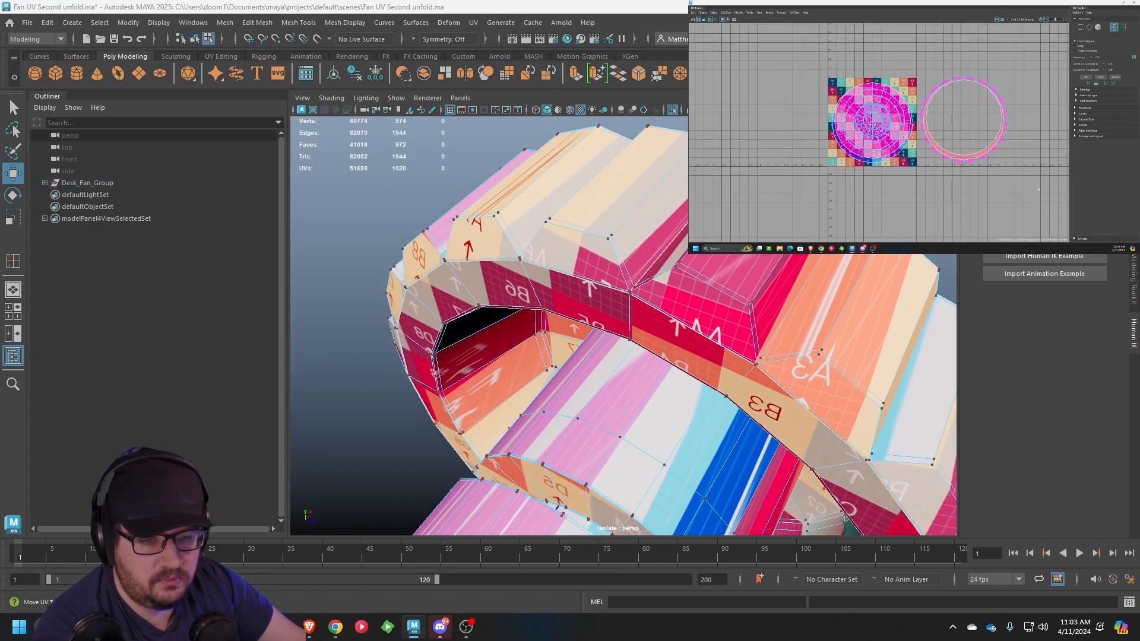
Select all UVs of the knob's ridged-rim shell and unfold it into a flat strip
left_click_drag(912, 68, 915, 66)
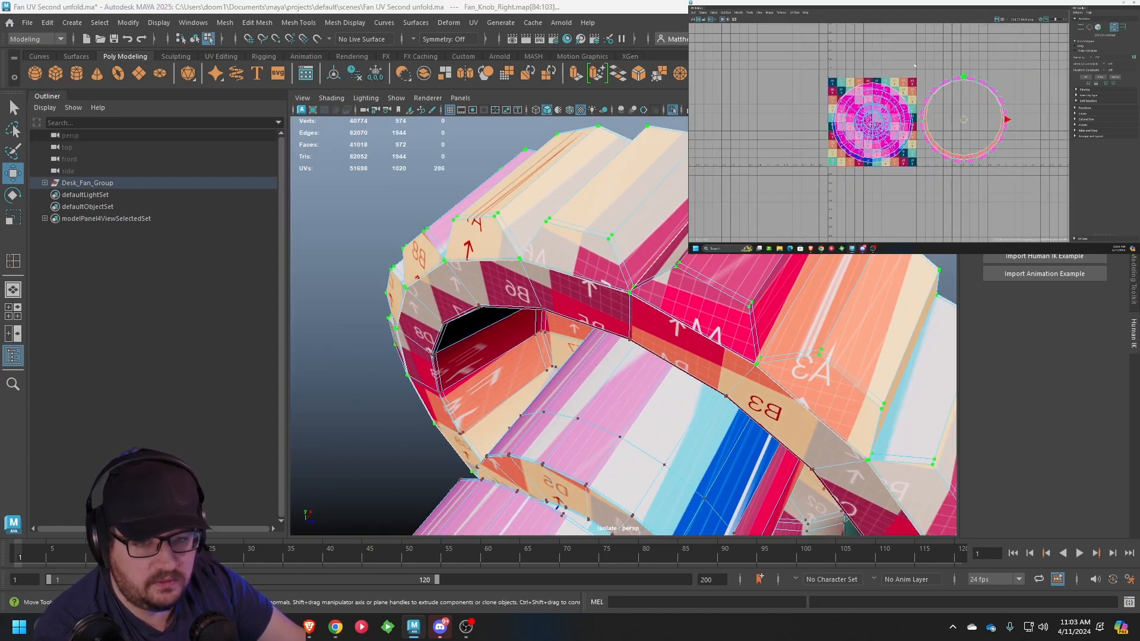
left_click(737, 12)
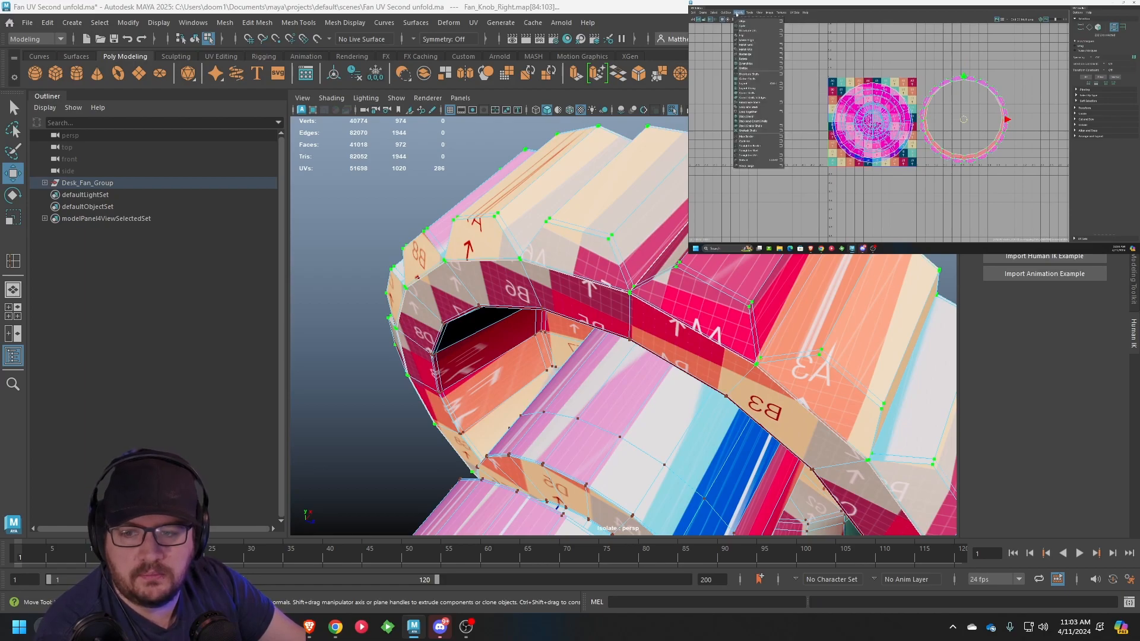
left_click(752, 164)
left_click(736, 13)
left_click(752, 161)
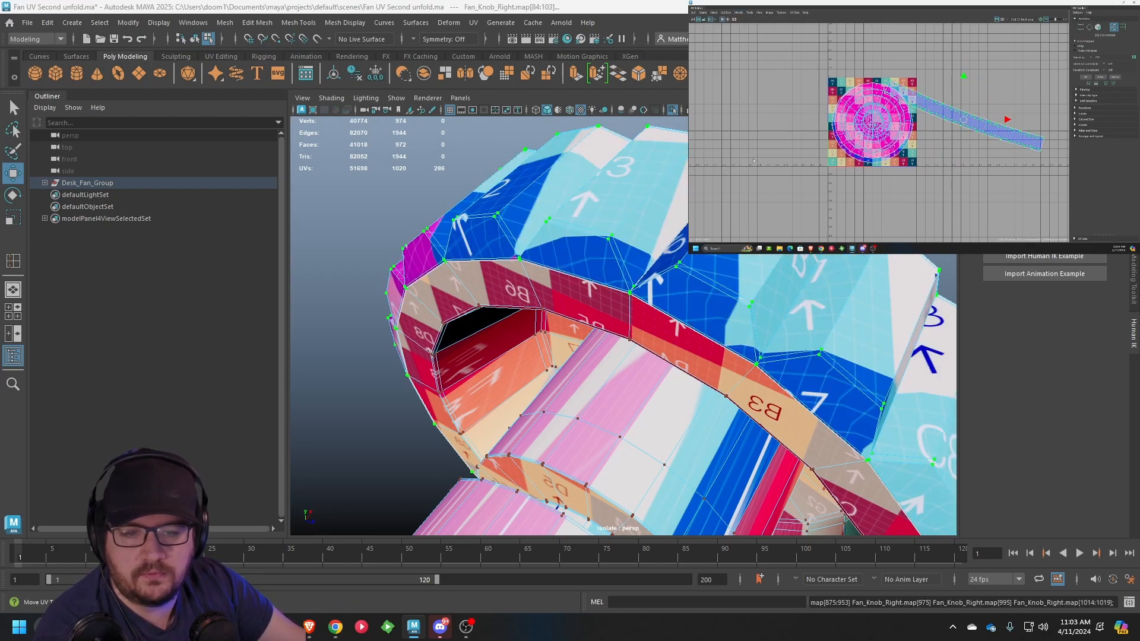
Scale down the rim's unfolded UV strip and place it beside the checker tile
key("f")
left_click_drag(964, 108, 918, 132)
key("r")
scroll(445, 197, "down", 5)
Switch to face selection, select the knob's front-face shell and move its UVs out past the strip
left_click_drag(444, 197, 467, 220, "alt")
right_click_drag(680, 308, 746, 259)
left_click_drag(745, 259, 612, 273, "alt")
left_click(583, 249)
right_click_drag(612, 273, 675, 306)
left_click(597, 320)
left_click_drag(869, 145, 1018, 127)
Switch to edge selection, select the edge loop around the base of the knob's central front button and cut the UVs along it
scroll(973, 149, "up", 1)
scroll(612, 323, "up", 8)
scroll(570, 316, "down", 5)
scroll(612, 323, "up", 5)
scroll(594, 309, "down", 2)
right_click(561, 292)
right_click_drag(561, 292, 556, 252)
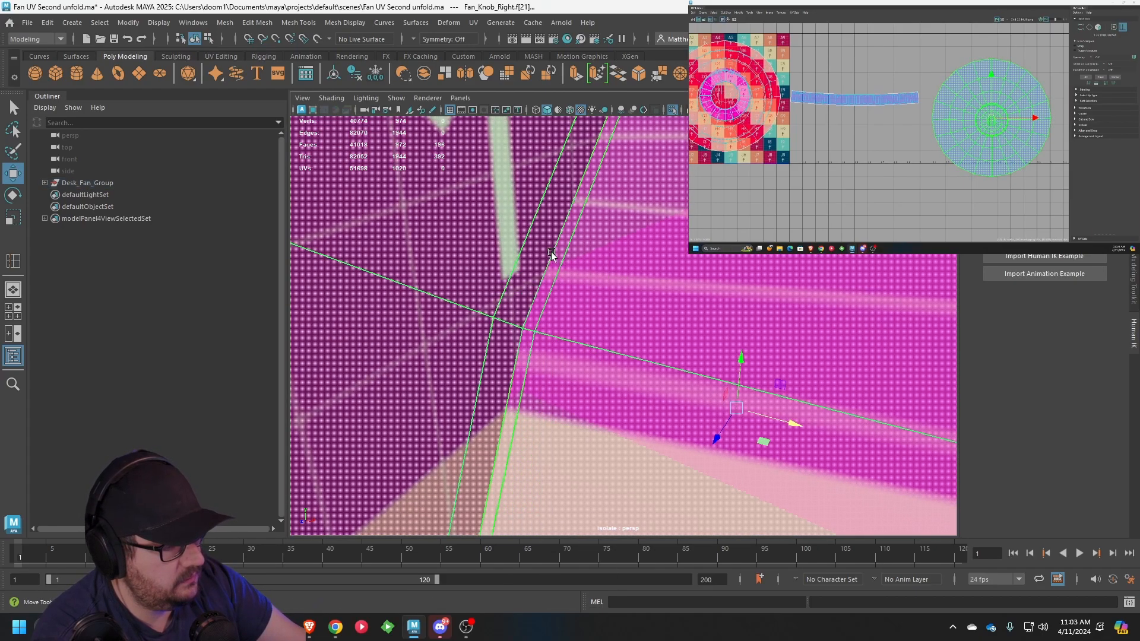
double_click(542, 260)
scroll(542, 260, "down", 4)
scroll(542, 261, "down", 5)
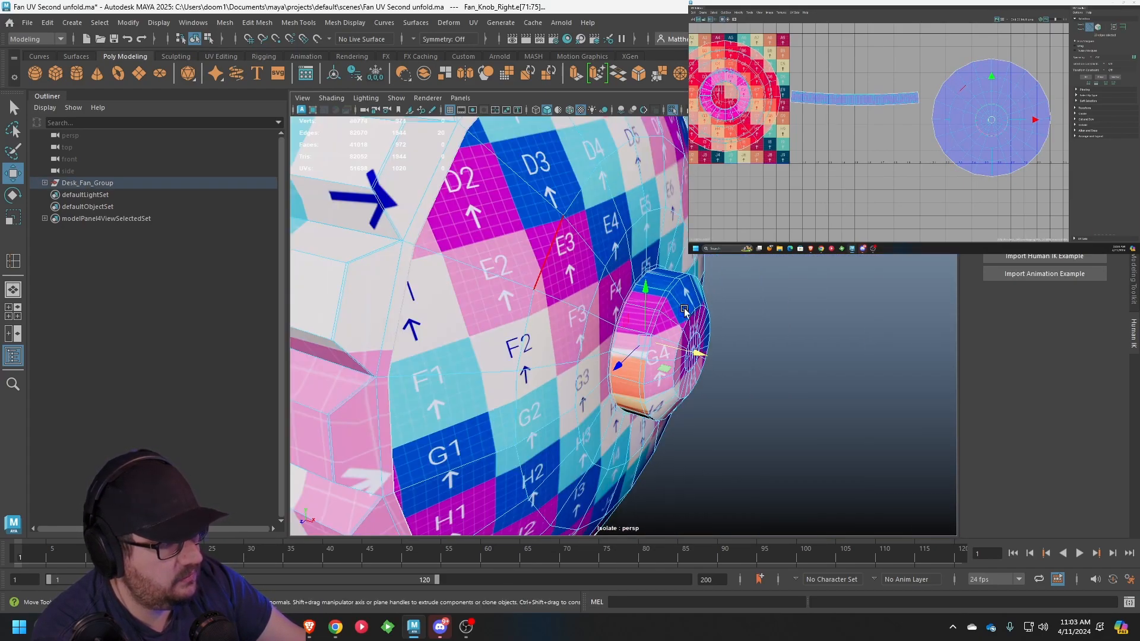
middle_click_drag(886, 109, 856, 103, "alt")
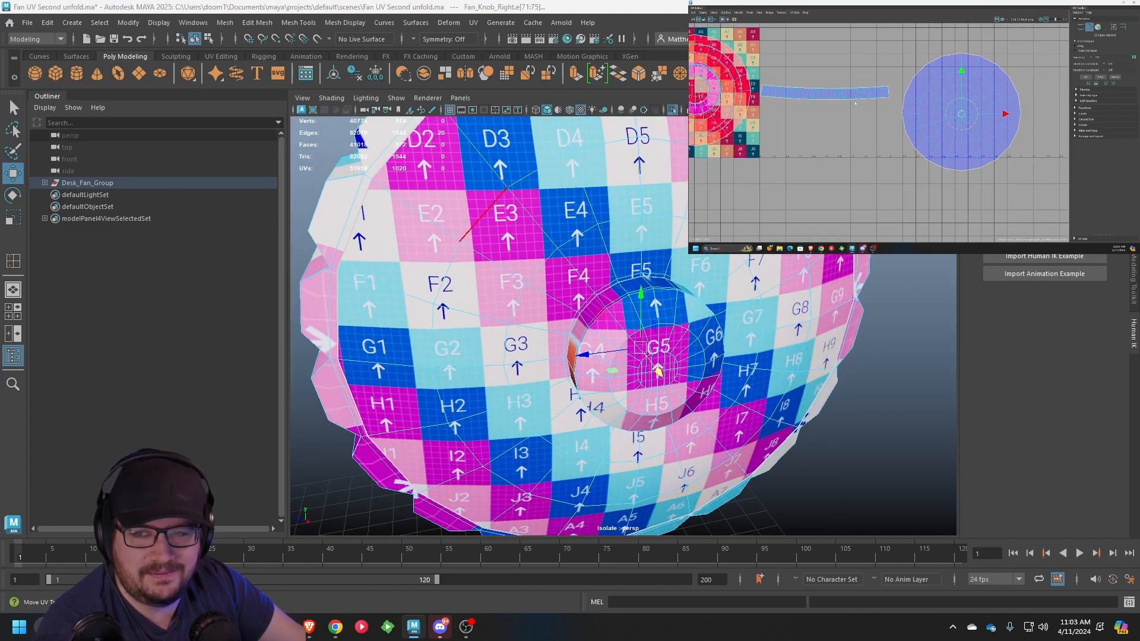
left_click(738, 12)
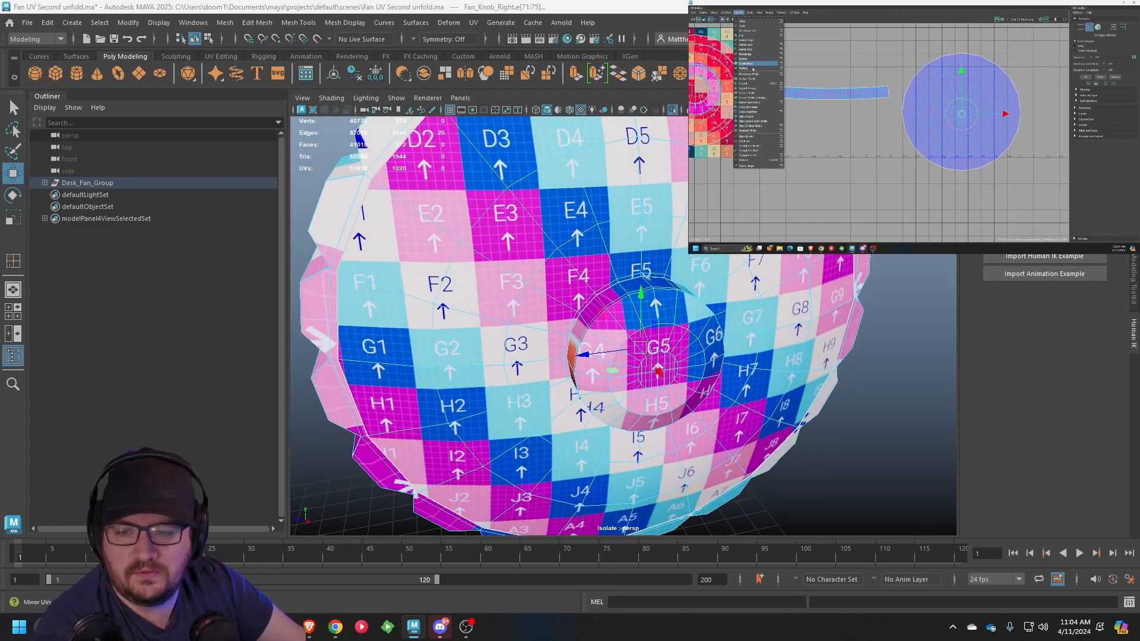
mouse_move(726, 13)
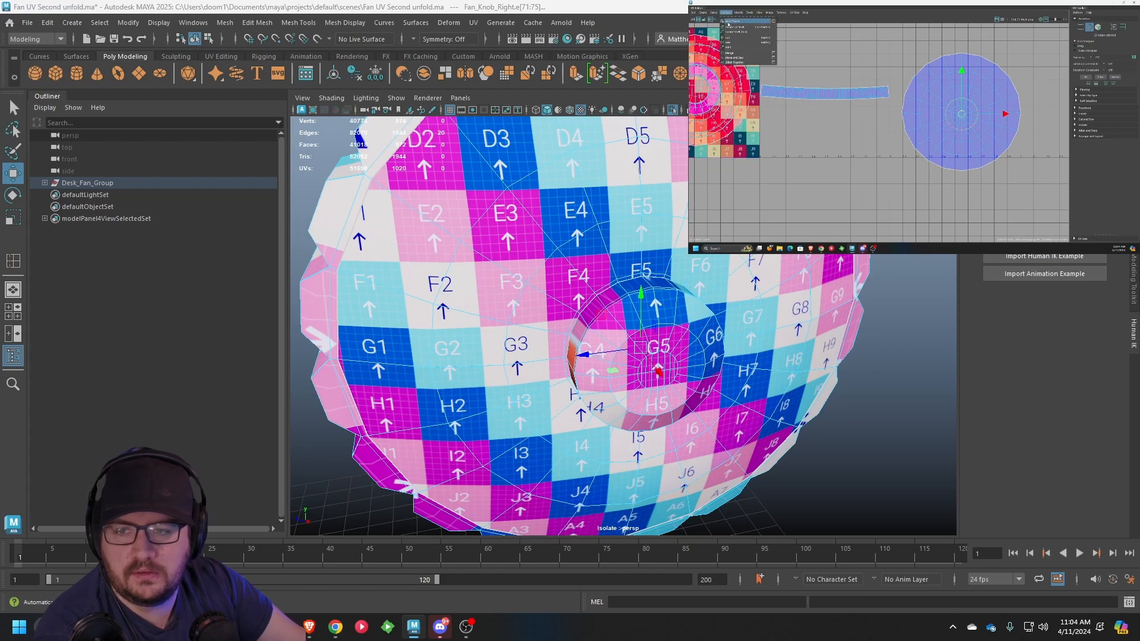
left_click(732, 43)
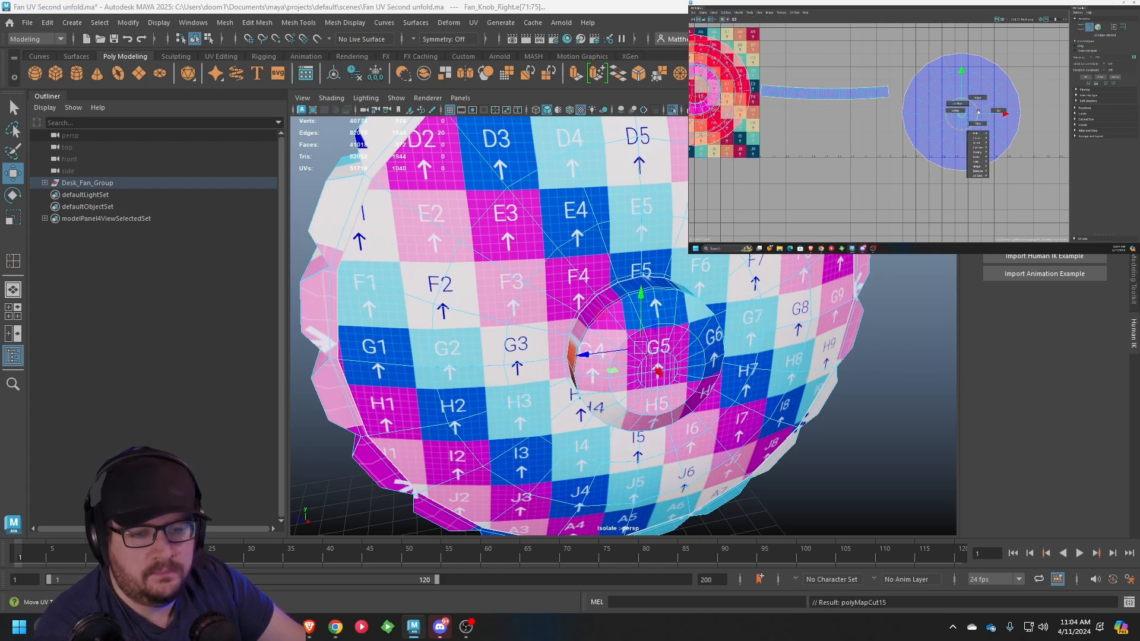
Move the central button's UV shell out of the front disc, select its UVs and unfold them
right_click_drag(961, 106, 960, 104)
left_click(964, 116)
left_click_drag(962, 115, 847, 133)
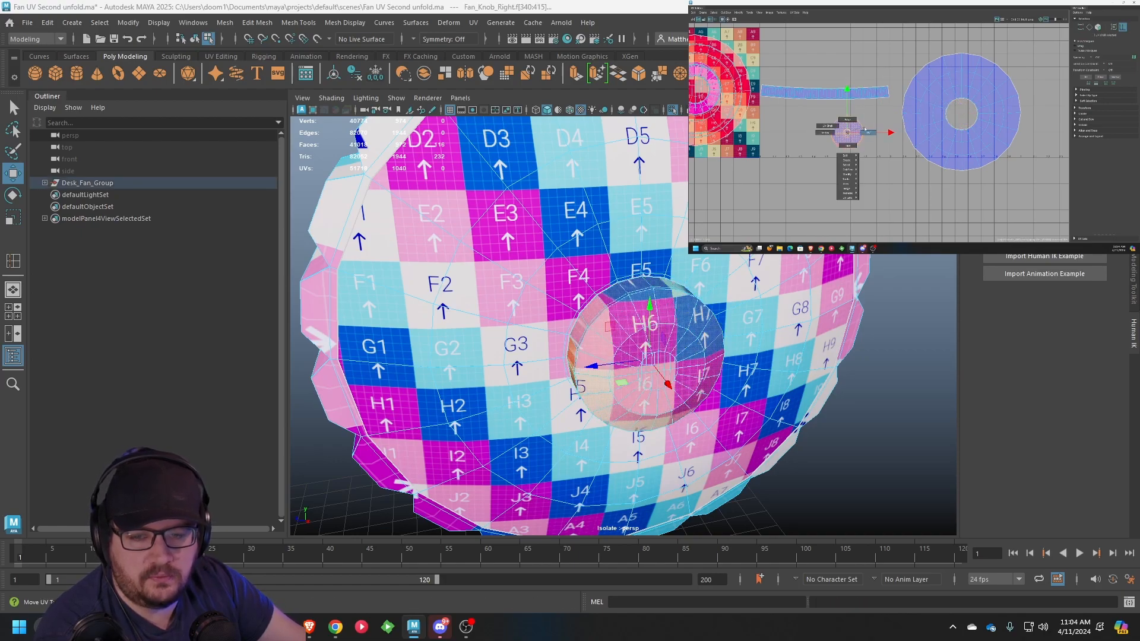
right_click_drag(865, 129, 867, 132)
left_click(739, 13)
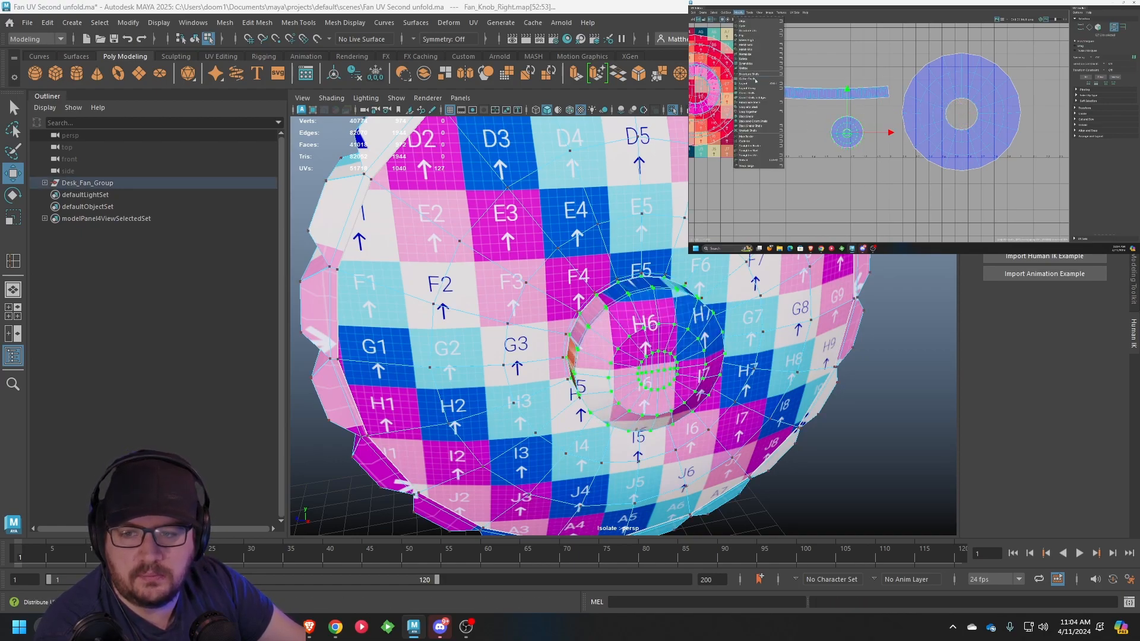
left_click(751, 146)
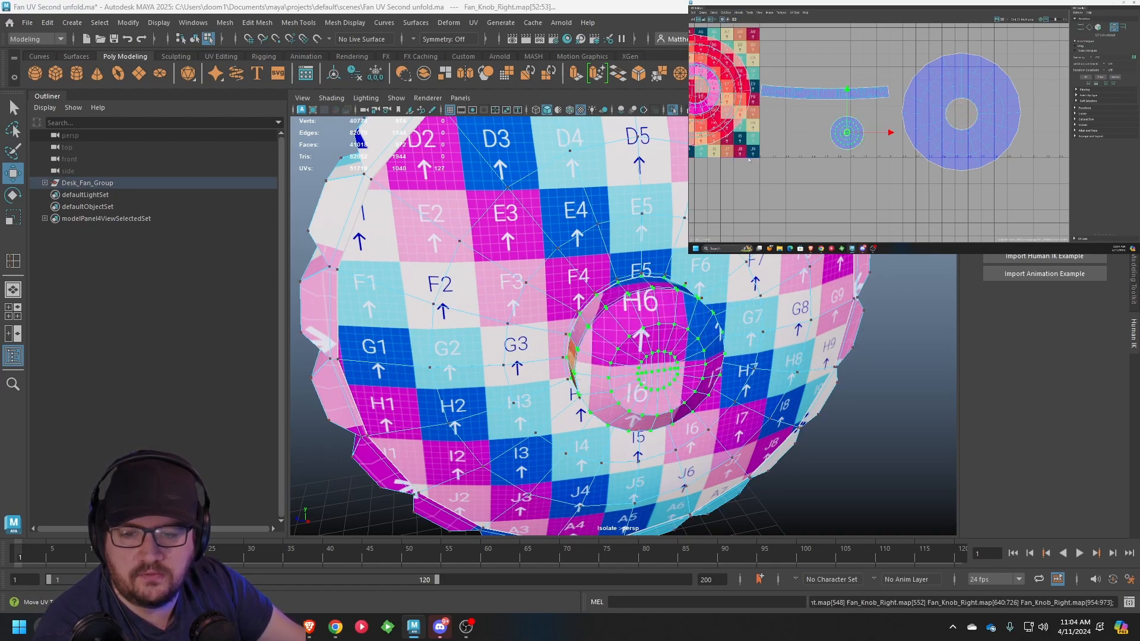
Scale down the front ring and central button UV shells and place them just above the strip beside the checker tile
left_click(878, 117)
left_click_drag(615, 260, 543, 302, "alt")
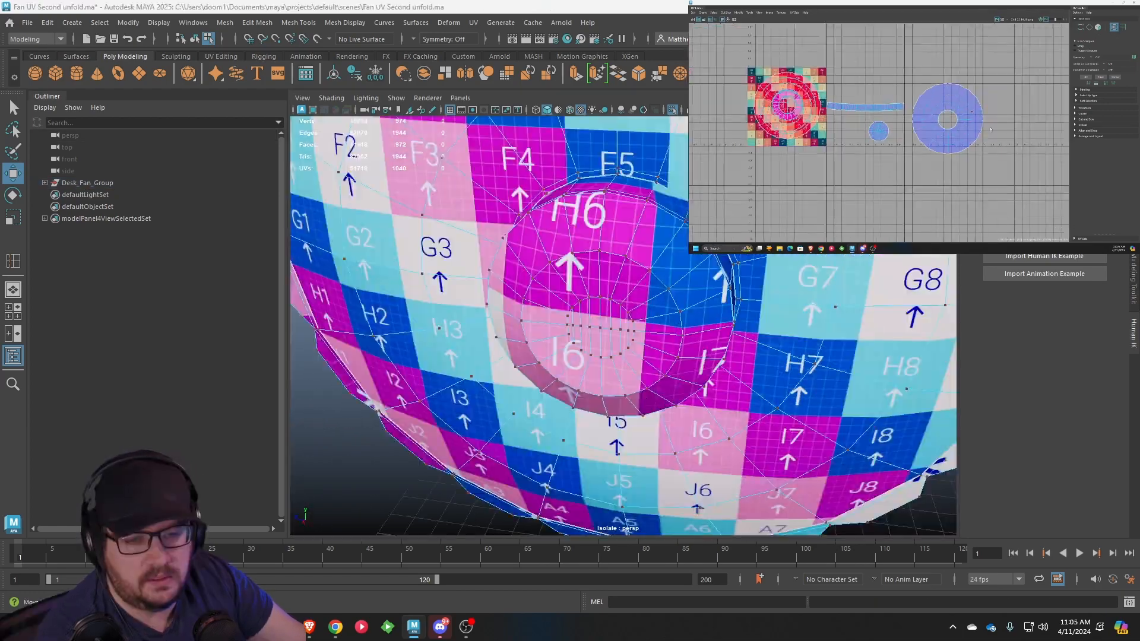
left_click(944, 107)
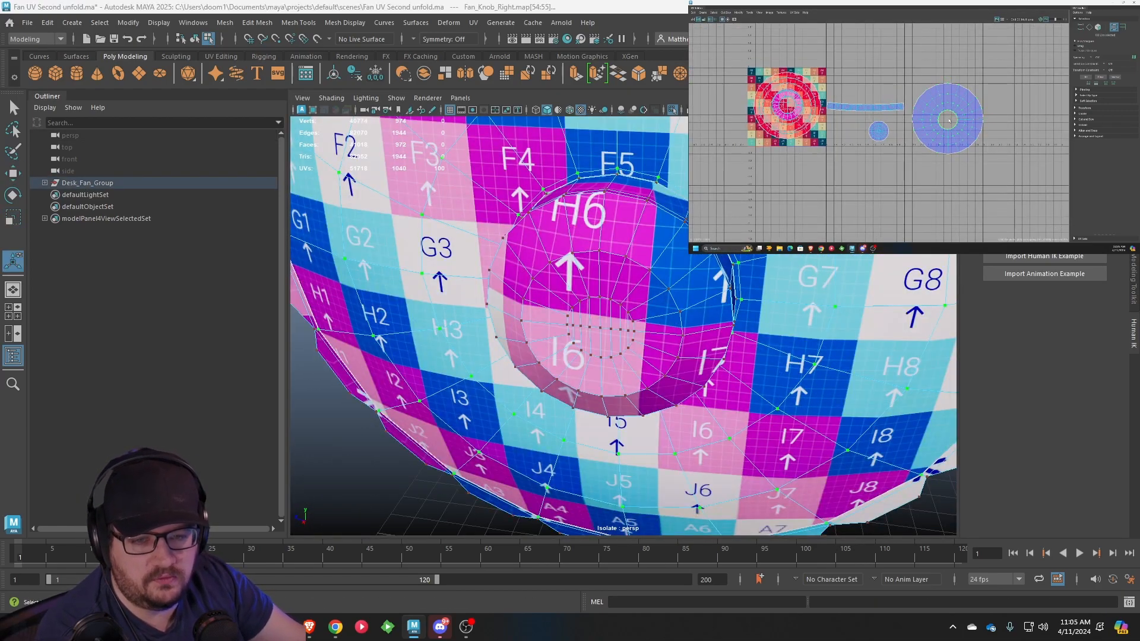
key("w")
left_click_drag(947, 119, 844, 86)
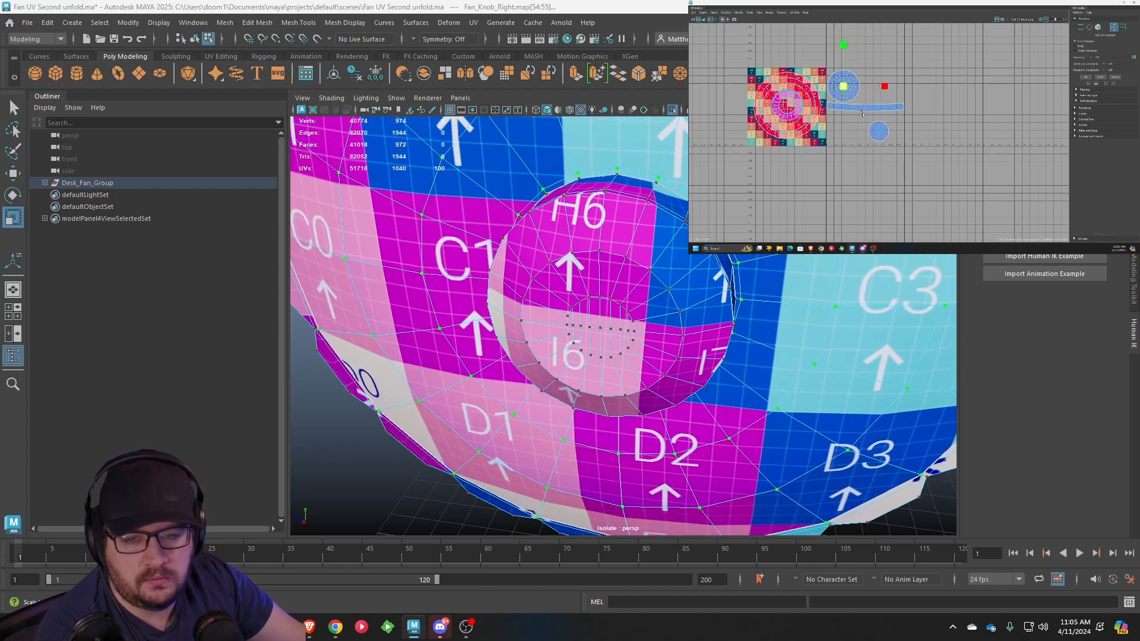
key("r")
left_click_drag(878, 131, 865, 97)
key("w")
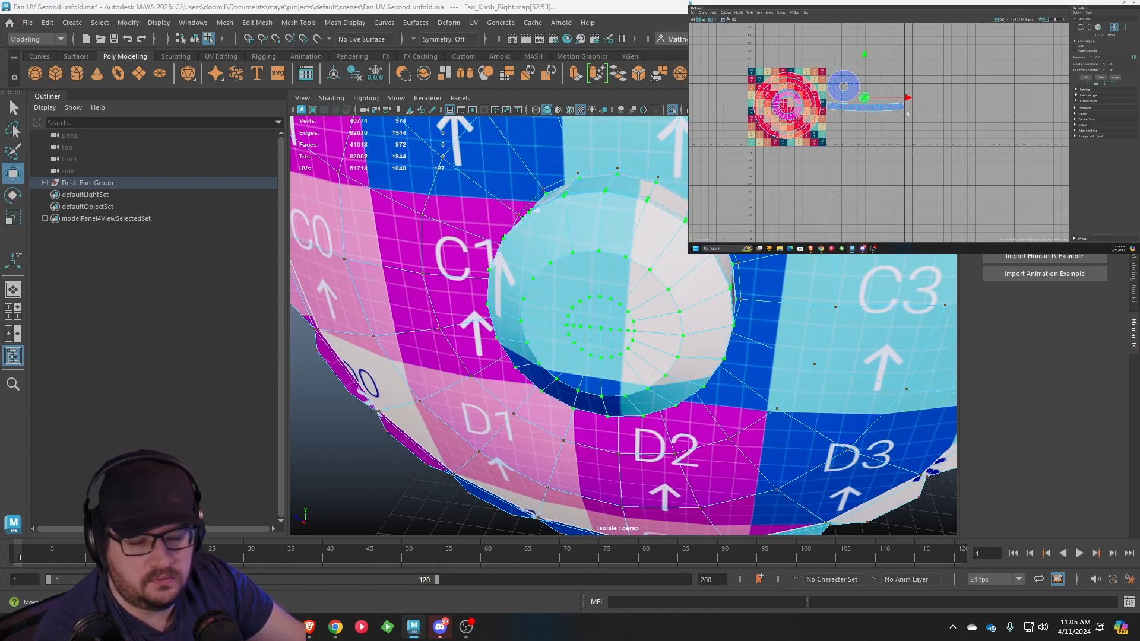
Select the edge loop where the shaft meets the knob's recessed back face and cut the UVs along it
scroll(549, 231, "down", 8)
left_click_drag(831, 261, 693, 266, "alt")
scroll(618, 249, "up", 4)
left_click_drag(610, 237, 530, 348, "alt")
scroll(625, 372, "up", 4)
scroll(529, 348, "down", 5)
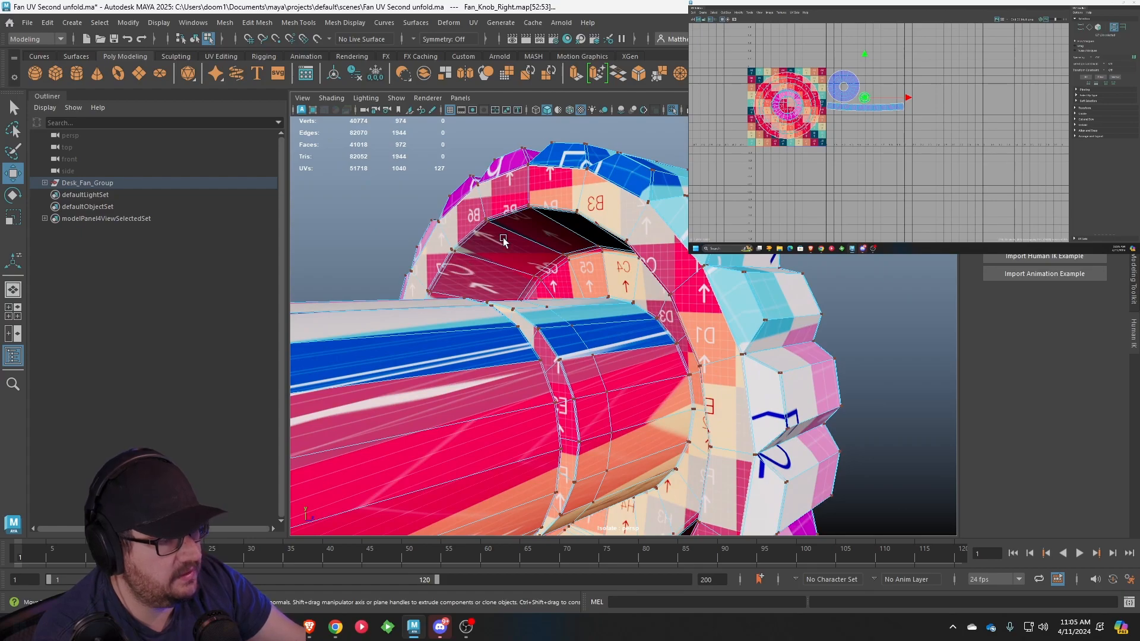
left_click_drag(479, 242, 626, 329, "alt")
scroll(623, 315, "up", 6)
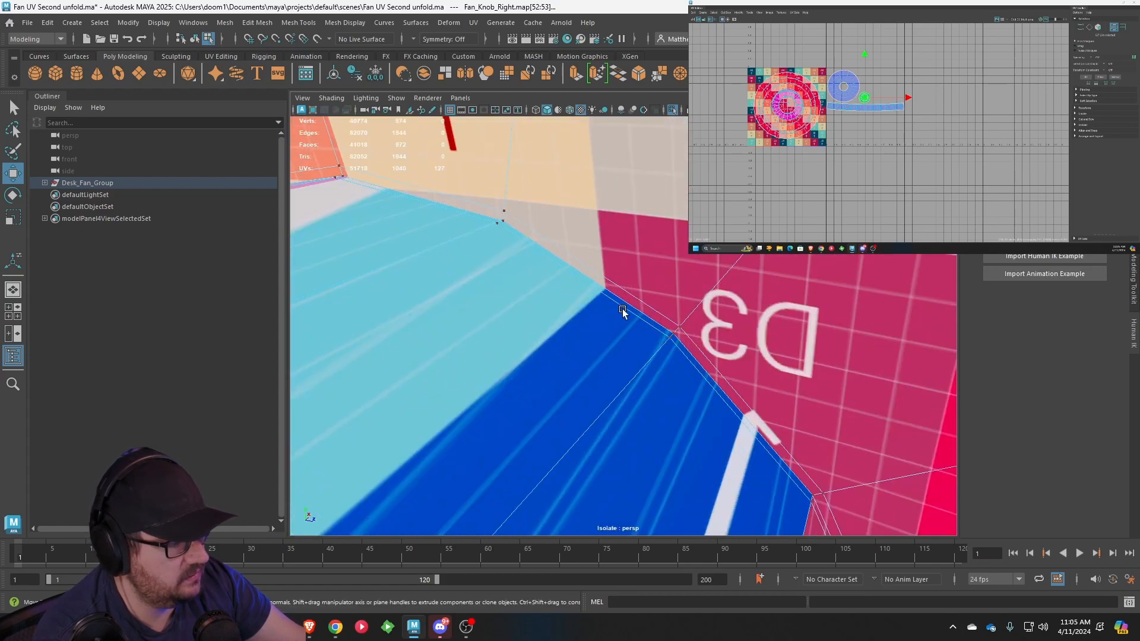
left_click(619, 284)
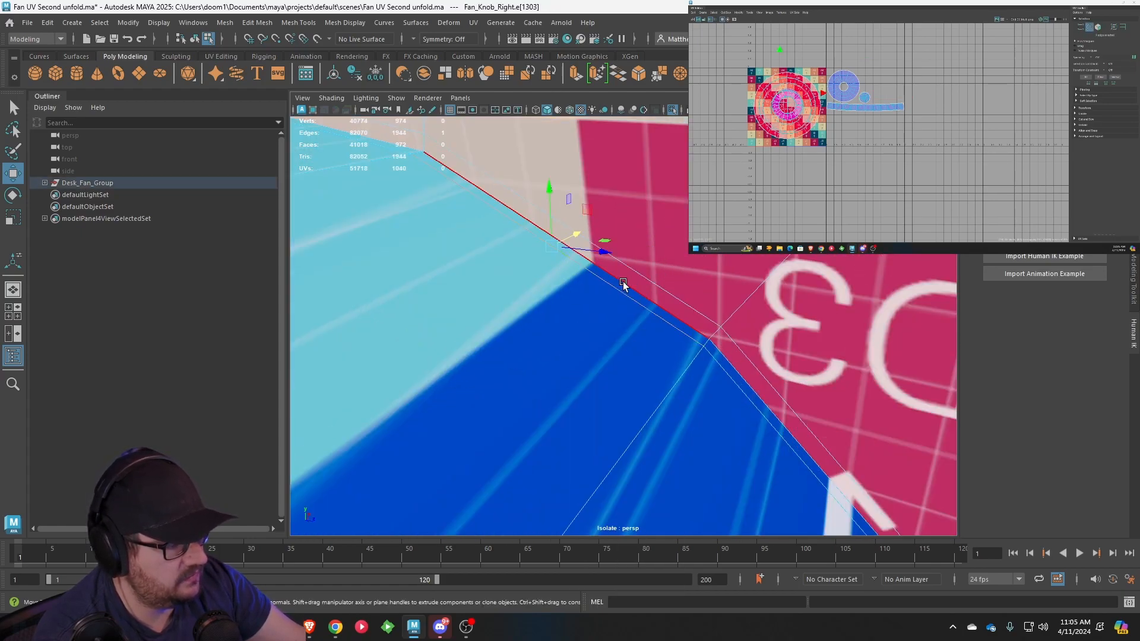
scroll(623, 285, "down", 8)
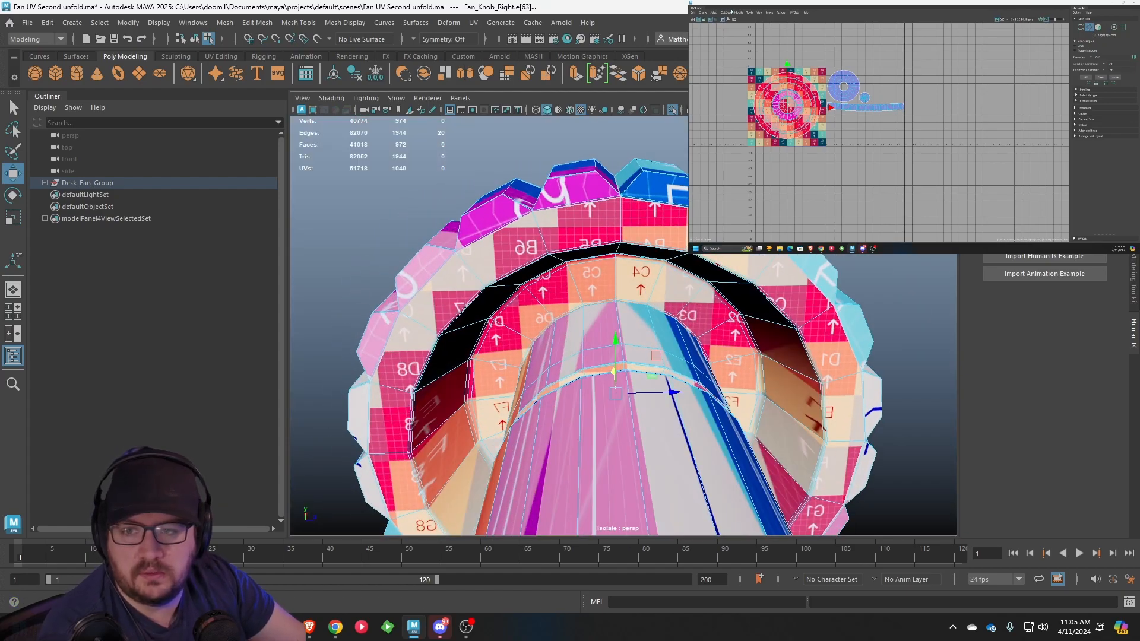
left_click(726, 12)
left_click(730, 38)
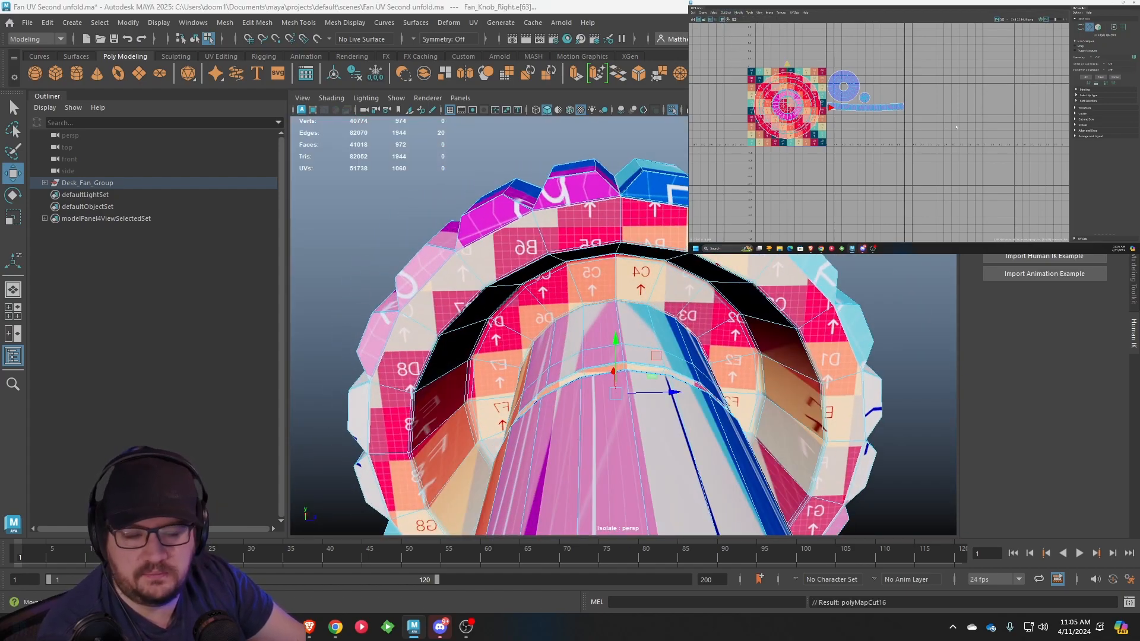
Switch to face selection, select the knob's recessed back shell and move its UVs out of the checker tile
left_click_drag(820, 343, 668, 307, "alt")
right_click(578, 253)
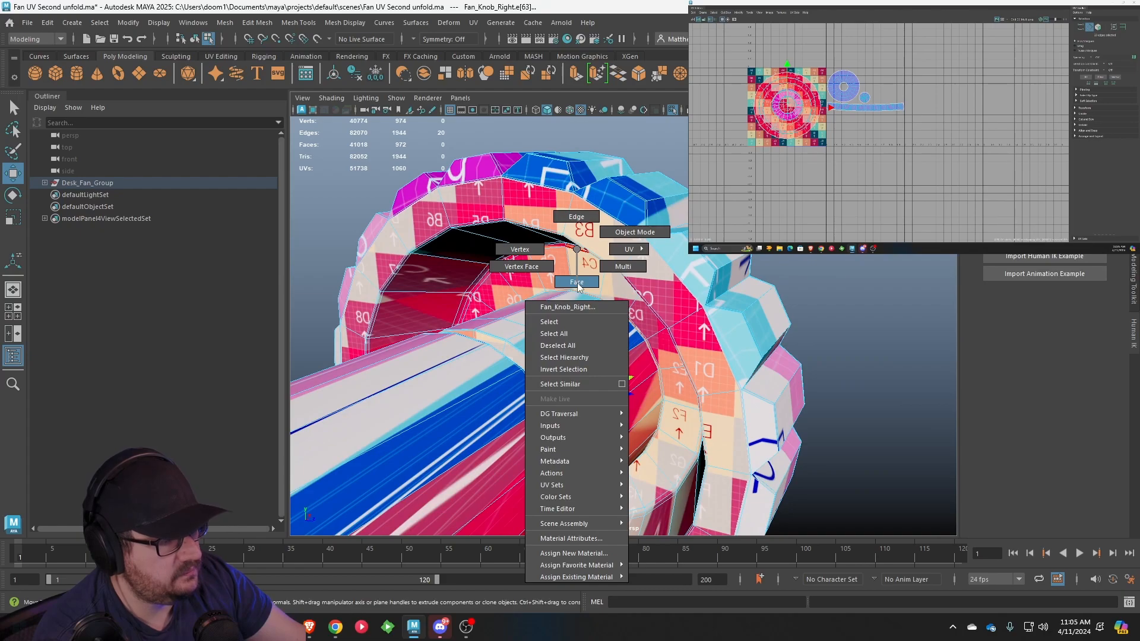
right_click_drag(621, 254, 627, 273)
left_click(632, 263)
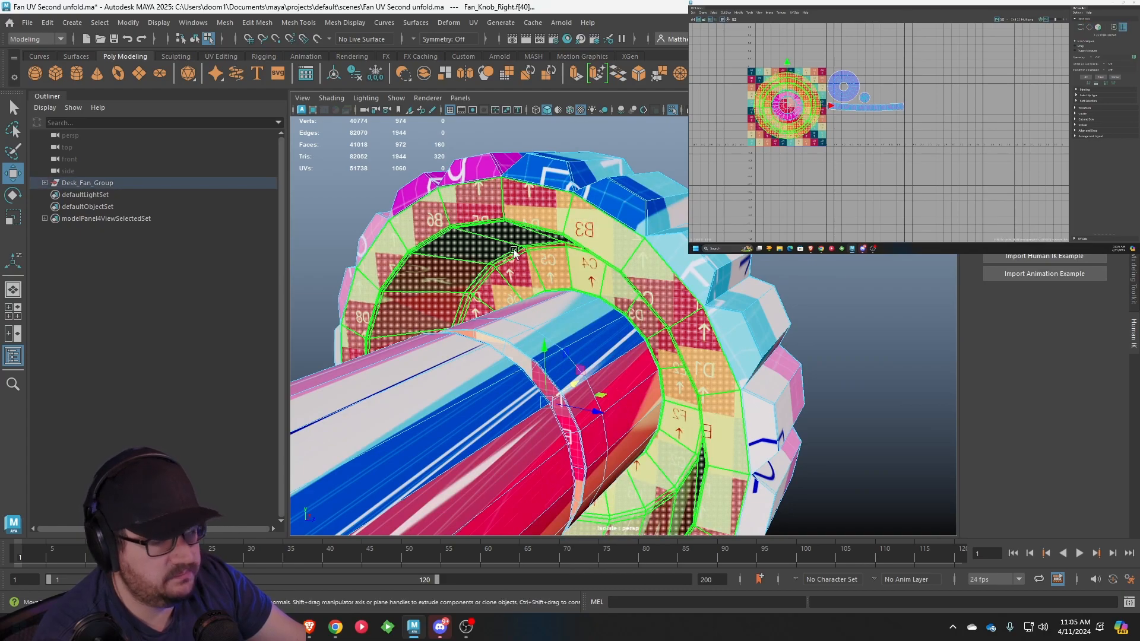
left_click_drag(790, 108, 962, 102)
Switch to UV selection, select the whole back shell and unfold it
right_click_drag(962, 103, 980, 103)
left_click_drag(1007, 143, 914, 60)
left_click(729, 13)
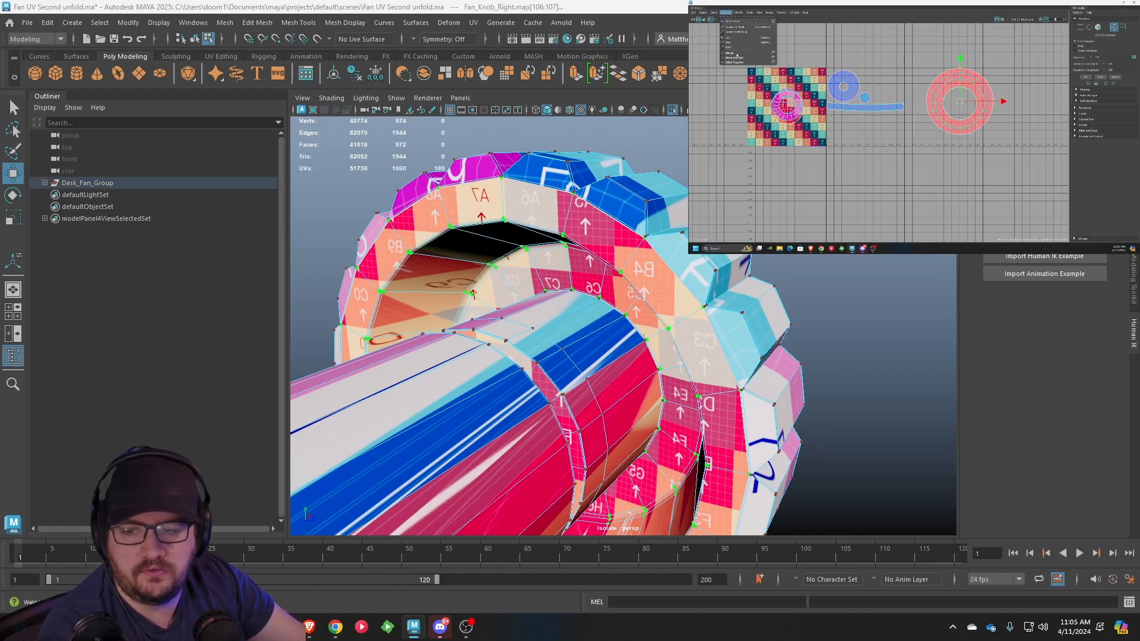
left_click(743, 151)
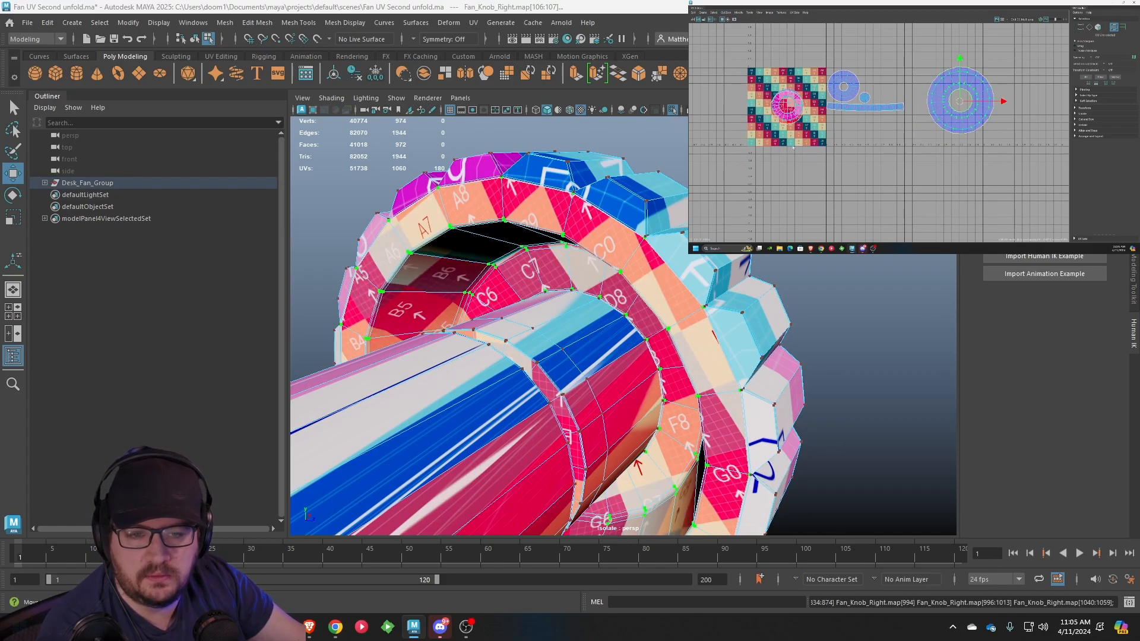
Scale down the unfolded back shell and place it just below the strip beside the checker tile
left_click_drag(953, 107, 796, 141)
key("w")
scroll(711, 301, "down", 5)
Switch to edge selection and select the edge loop around the end cap of the knob's shaft
left_click_drag(707, 300, 601, 305, "alt")
middle_click_drag(601, 305, 658, 291, "alt")
scroll(658, 291, "up", 5)
left_click_drag(628, 288, 733, 289, "alt")
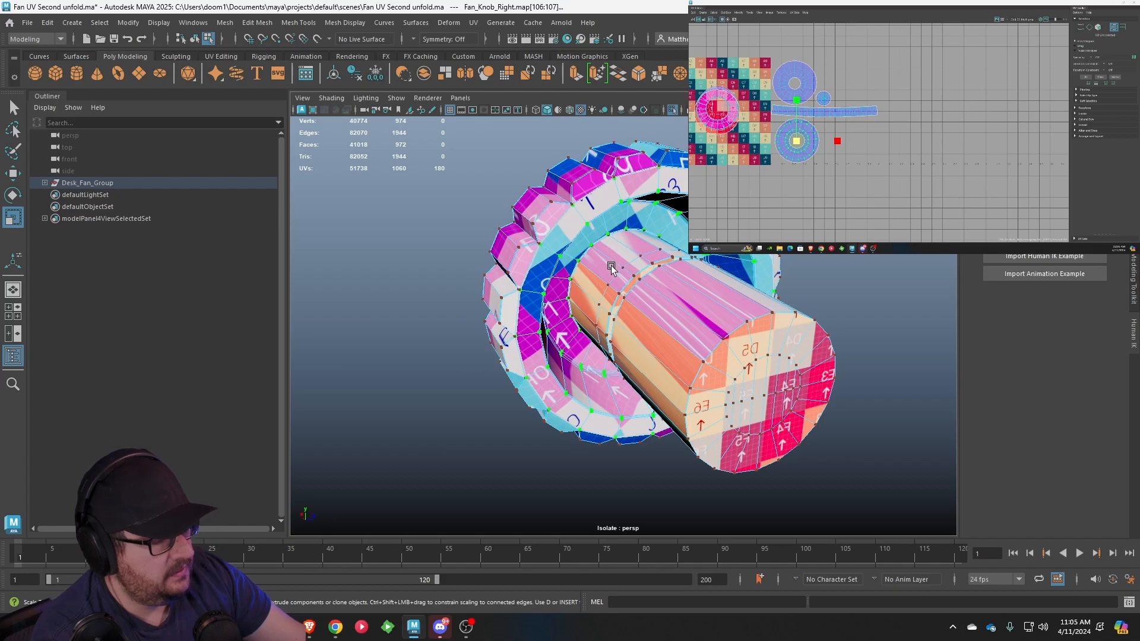
left_click_drag(610, 263, 621, 270, "alt")
left_click_drag(750, 347, 697, 310, "alt")
scroll(697, 310, "up", 5)
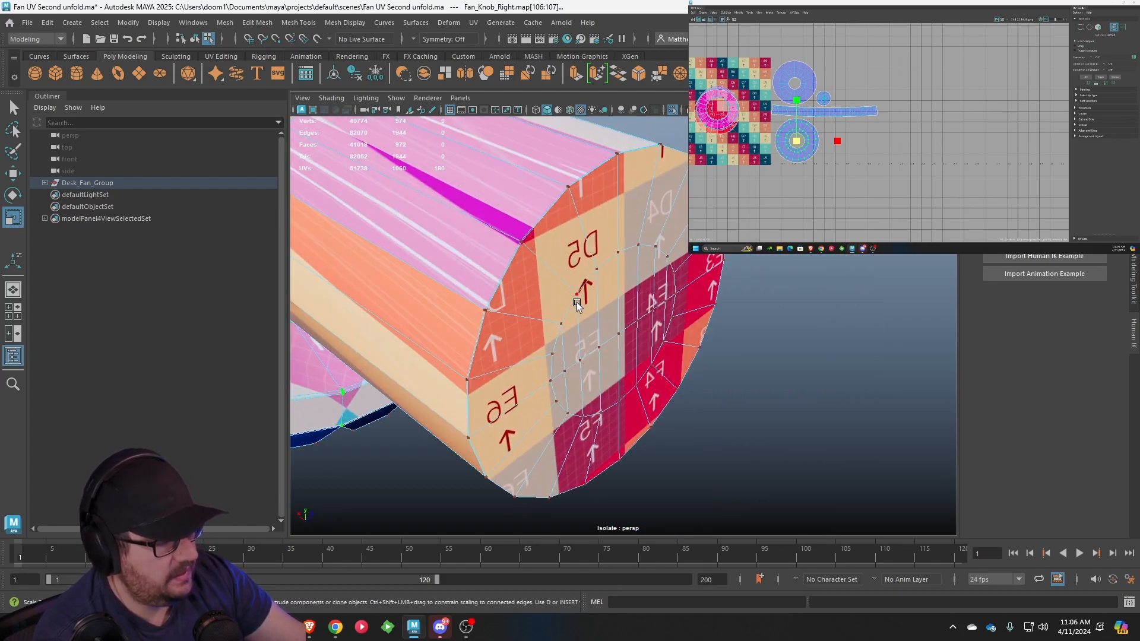
left_click_drag(573, 316, 553, 287, "alt")
right_click_drag(536, 213, 536, 186)
middle_click_drag(536, 189, 575, 215, "alt")
scroll(575, 215, "up", 4)
double_click(500, 213)
scroll(500, 215, "down", 4)
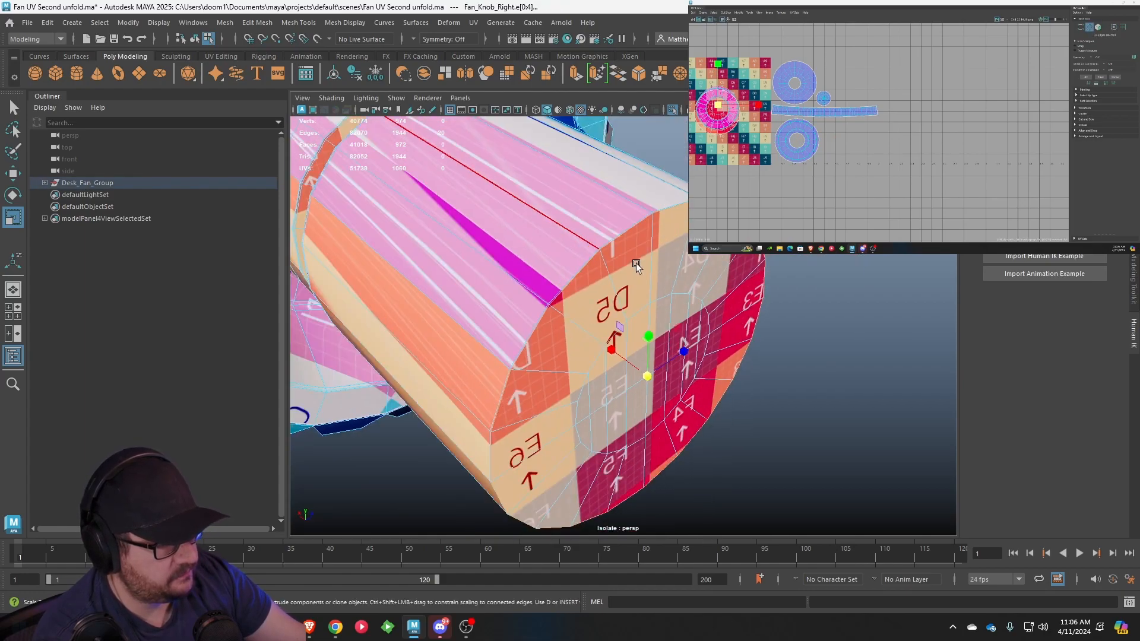
Cut the UVs along the selected edge loop around the shaft's end cap
left_click_drag(600, 258, 594, 255, "alt")
scroll(574, 251, "up", 6)
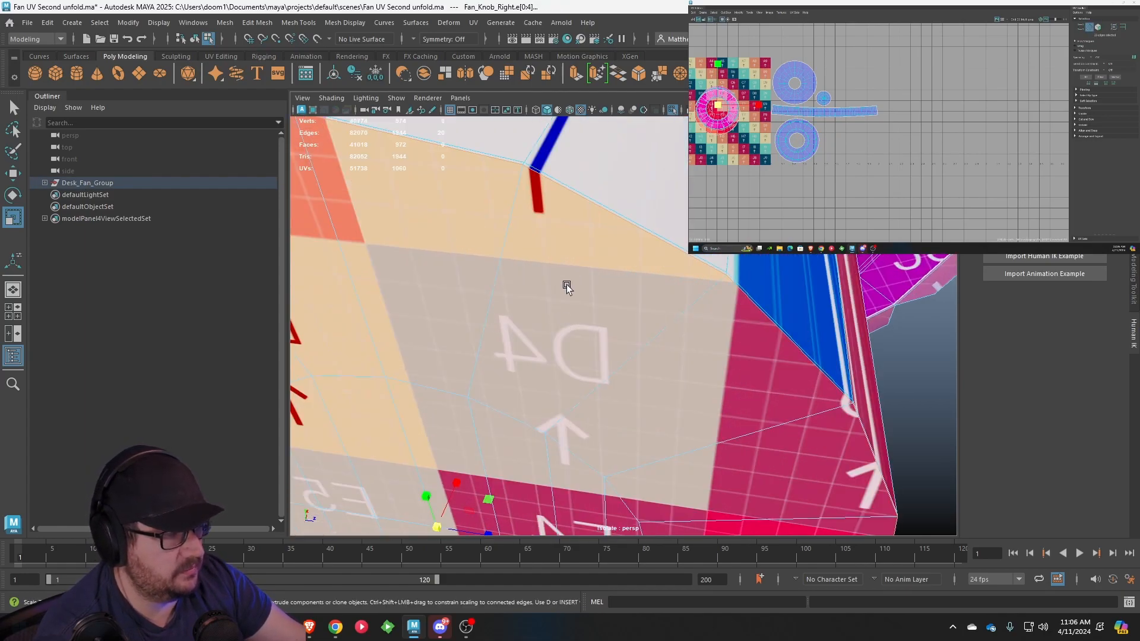
scroll(697, 364, "down", 8)
mouse_move(556, 312)
left_mouse_down()
mouse_move(522, 316)
mouse_move(536, 303)
left_mouse_up()
key("ctrl+z")
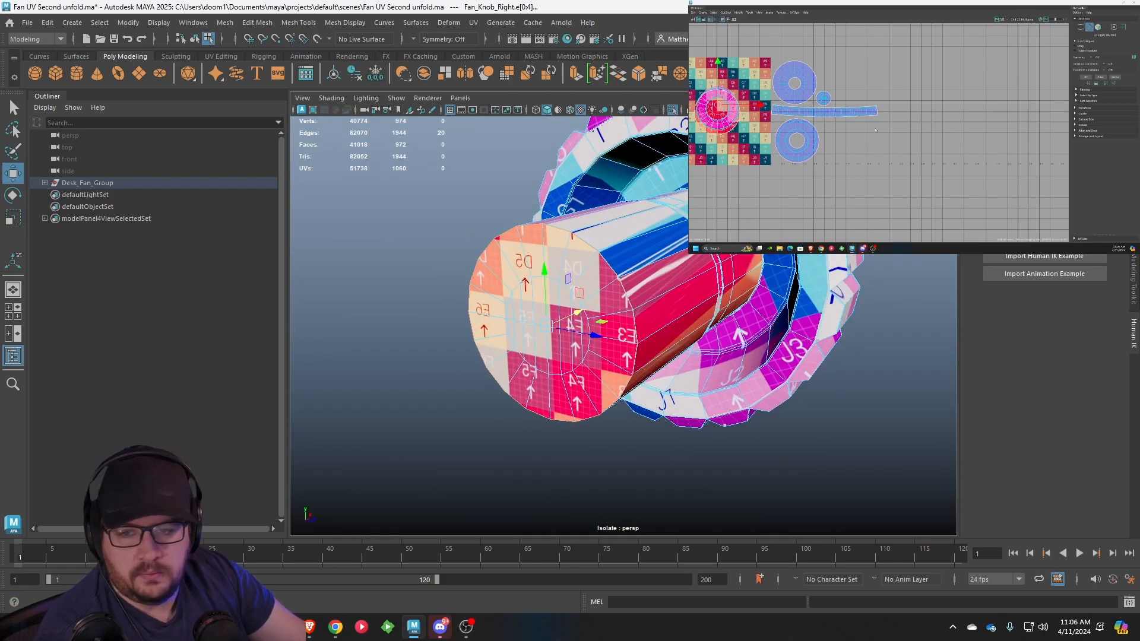
scroll(883, 133, "down", 1)
middle_click_drag(877, 126, 922, 133, "alt")
Select the shaft's end-cap faces, move their UV shell beside the central button's shell and scale it down
right_click_drag(618, 279, 682, 277)
left_click(612, 289)
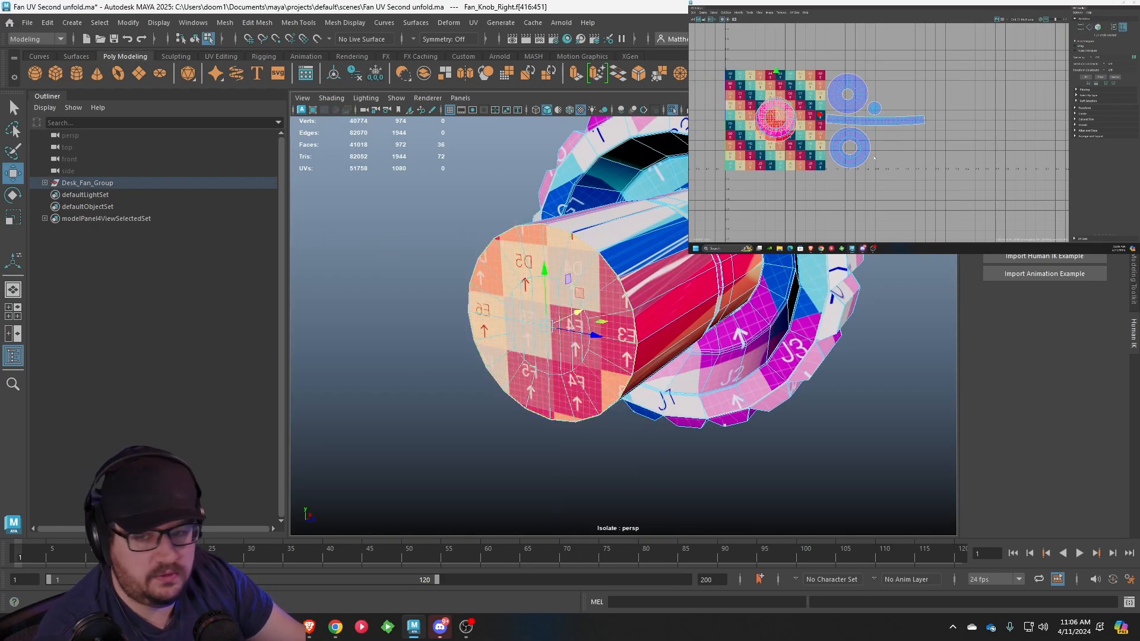
left_click_drag(778, 115, 890, 108)
key("r")
key("w")
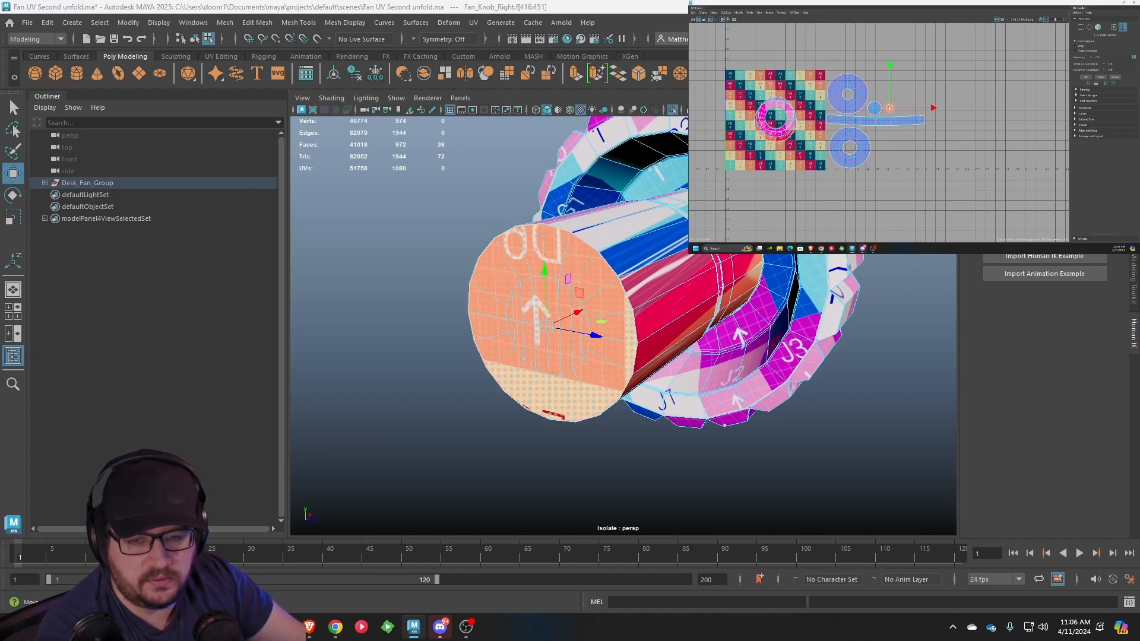
Switch to UV selection, select the whole end-cap shell and flip it so its texture is no longer mirrored
right_click_drag(888, 106, 902, 105)
scroll(901, 105, "up", 5)
left_click_drag(900, 97, 864, 130)
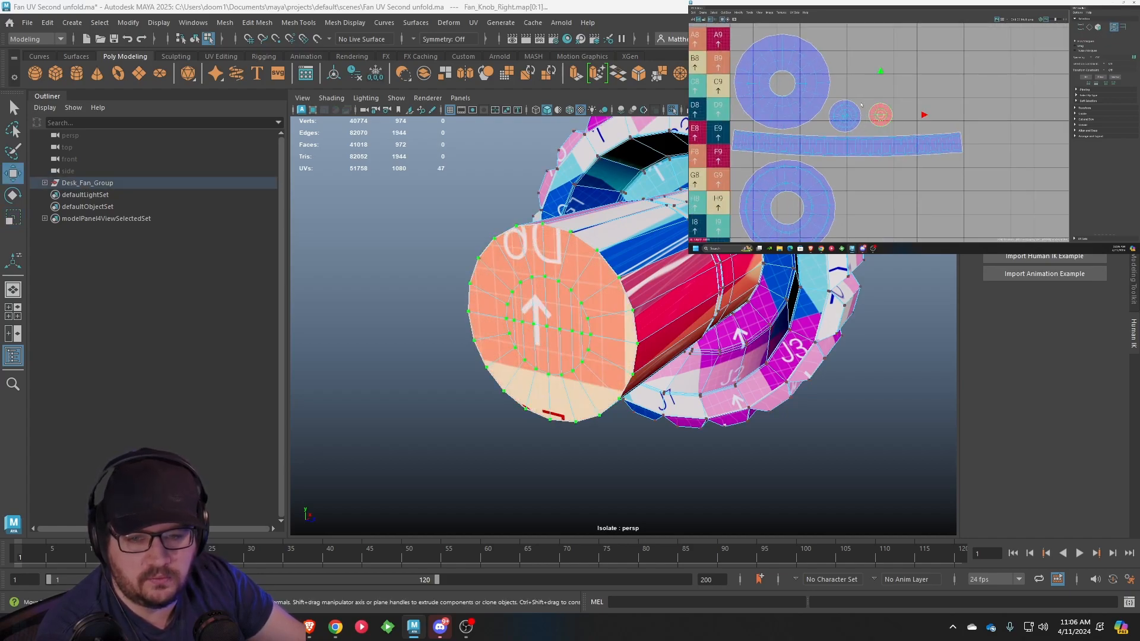
left_click(750, 12)
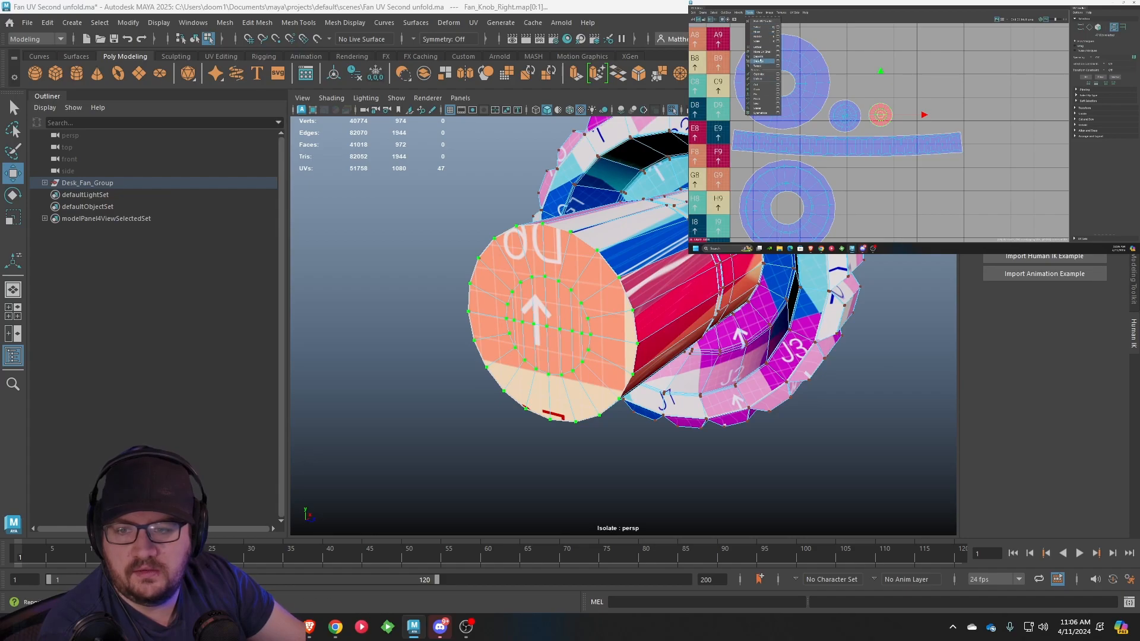
left_click(736, 13)
left_click(744, 35)
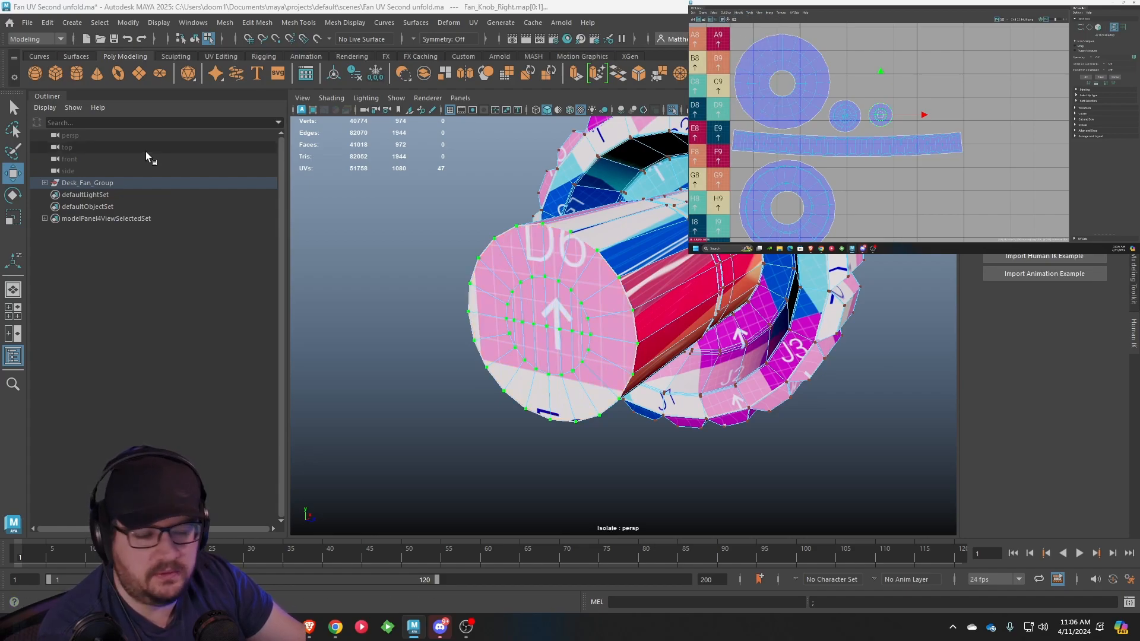
Switch to edge selection and pick an edge running lengthwise along the top of the knob's shaft
scroll(594, 269, "down", 5)
left_click_drag(593, 268, 441, 271, "alt")
scroll(441, 272, "up", 5)
left_click_drag(498, 165, 582, 186, "alt")
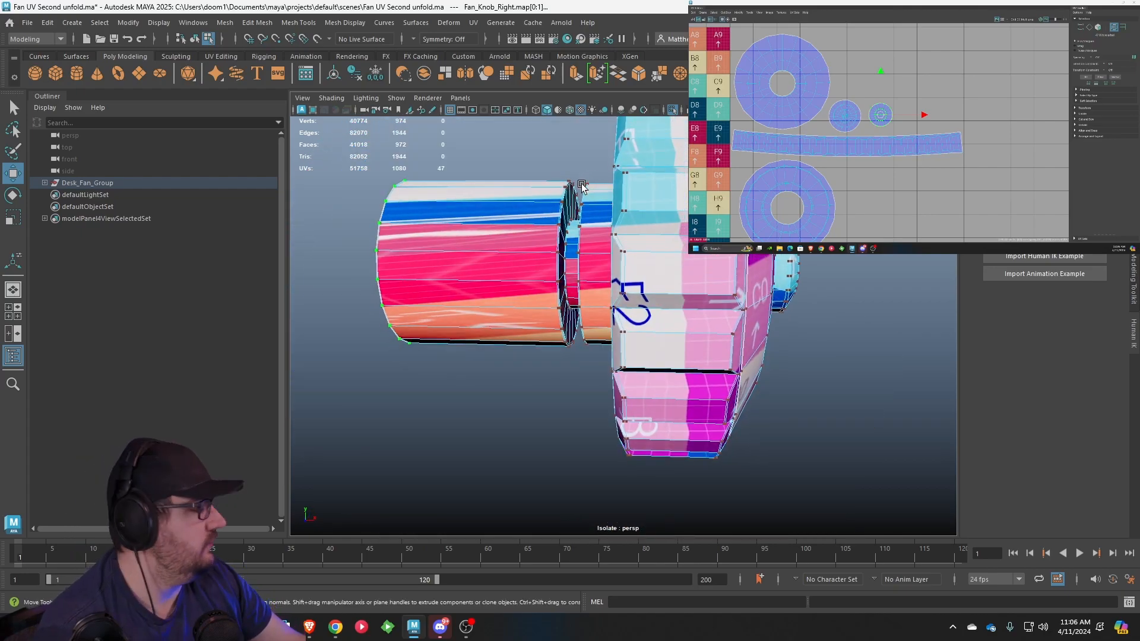
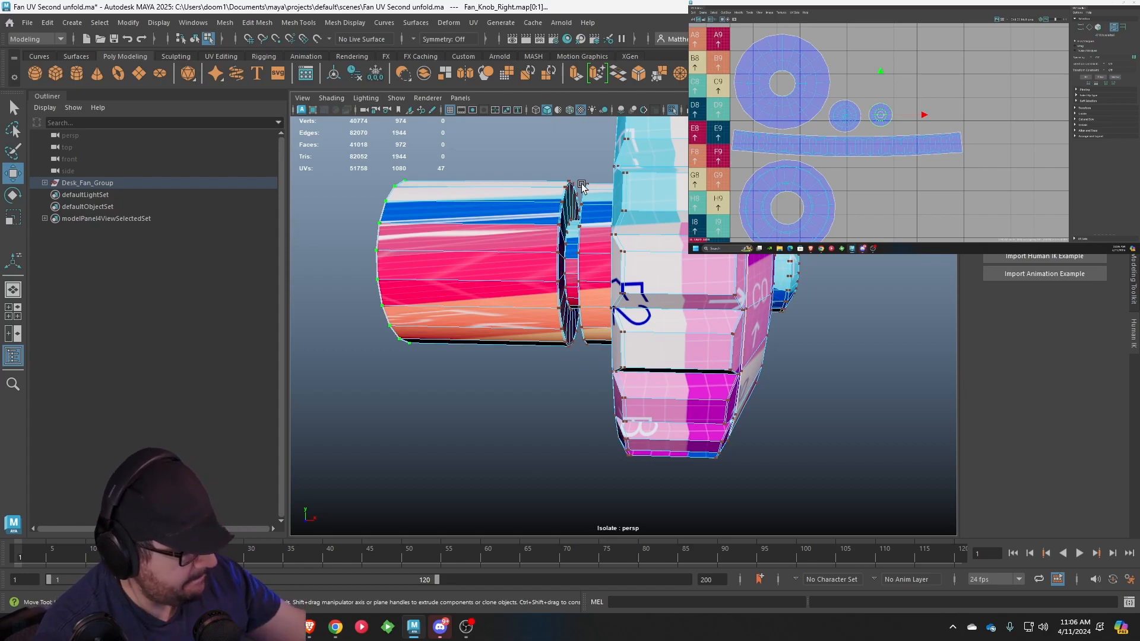
left_click_drag(515, 206, 565, 320, "alt")
scroll(566, 297, "up", 5)
middle_click_drag(564, 221, 580, 310, "alt")
scroll(580, 311, "up", 4)
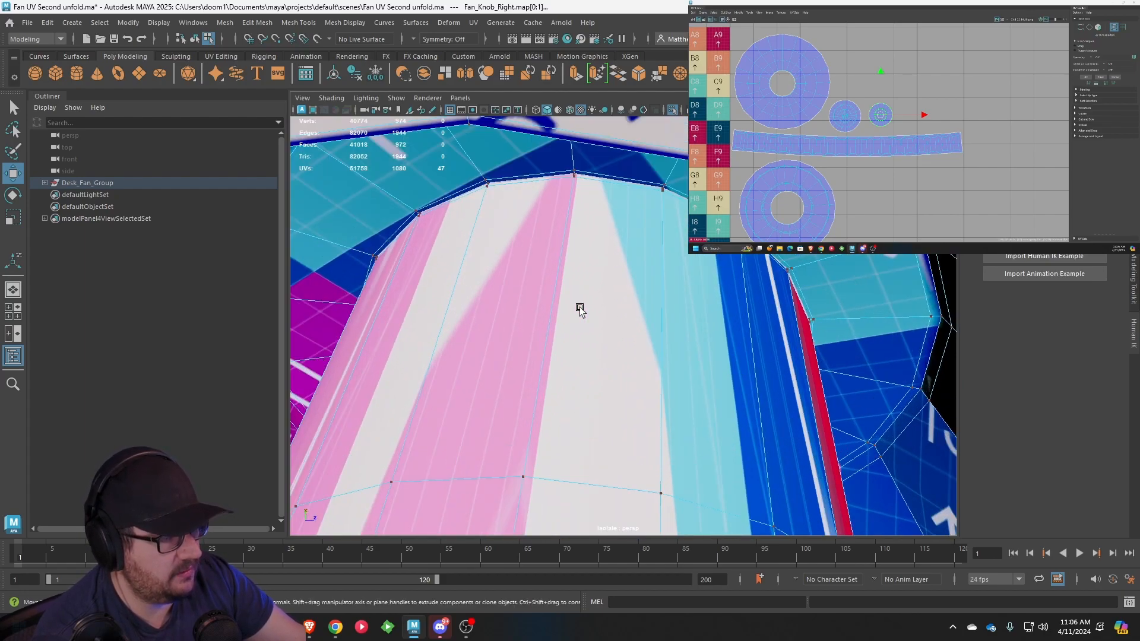
scroll(570, 260, "up", 3)
middle_click_drag(561, 214, 573, 187, "alt")
scroll(572, 252, "down", 2)
right_click_drag(650, 133, 651, 107)
double_click(632, 144)
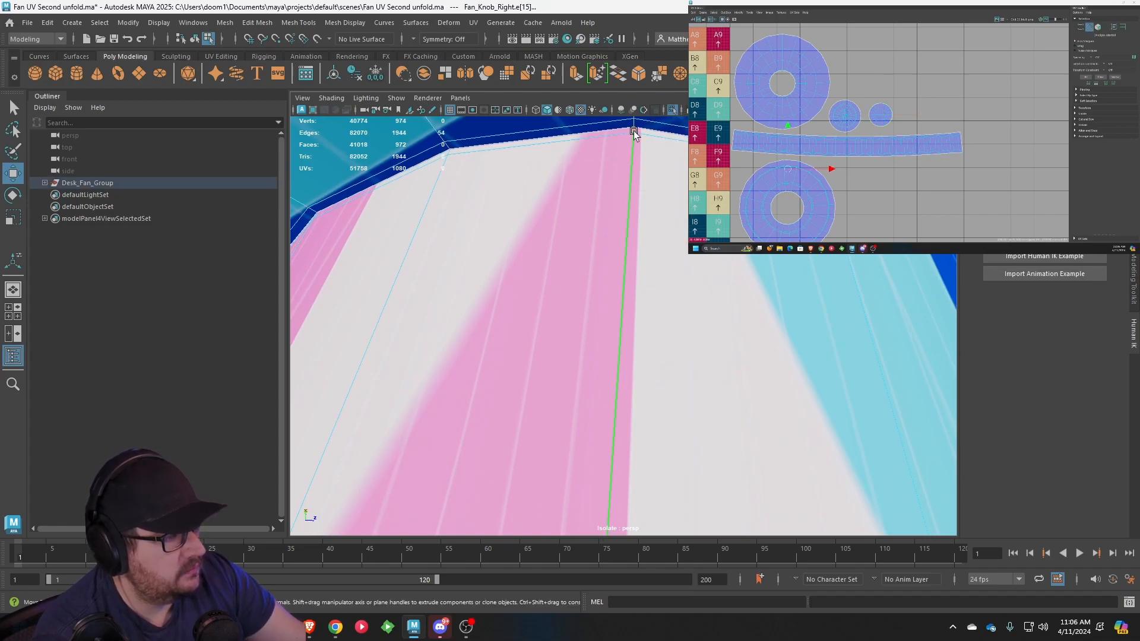
left_click(633, 145, "shift")
Select the line of lengthwise edges along the top of the knob's shaft and cut the UVs along it
scroll(633, 145, "down", 5)
left_click_drag(633, 144, 649, 248, "alt")
scroll(713, 124, "down", 5)
middle_click_drag(711, 124, 908, 122, "alt")
scroll(813, 115, "up", 5)
scroll(909, 131, "up", 10)
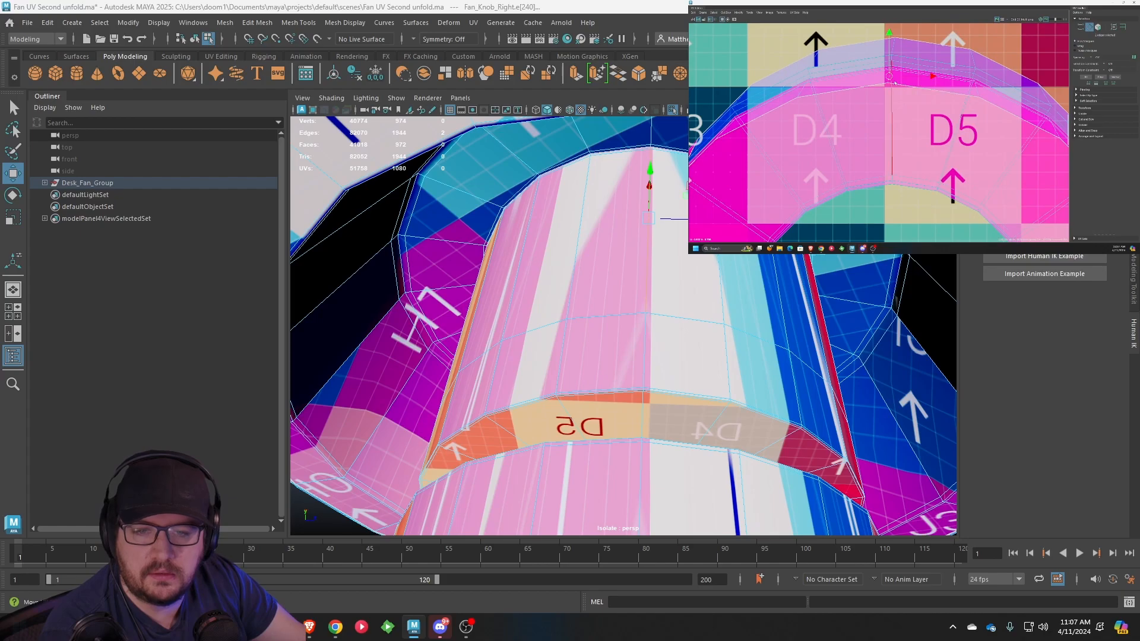
scroll(895, 82, "up", 6)
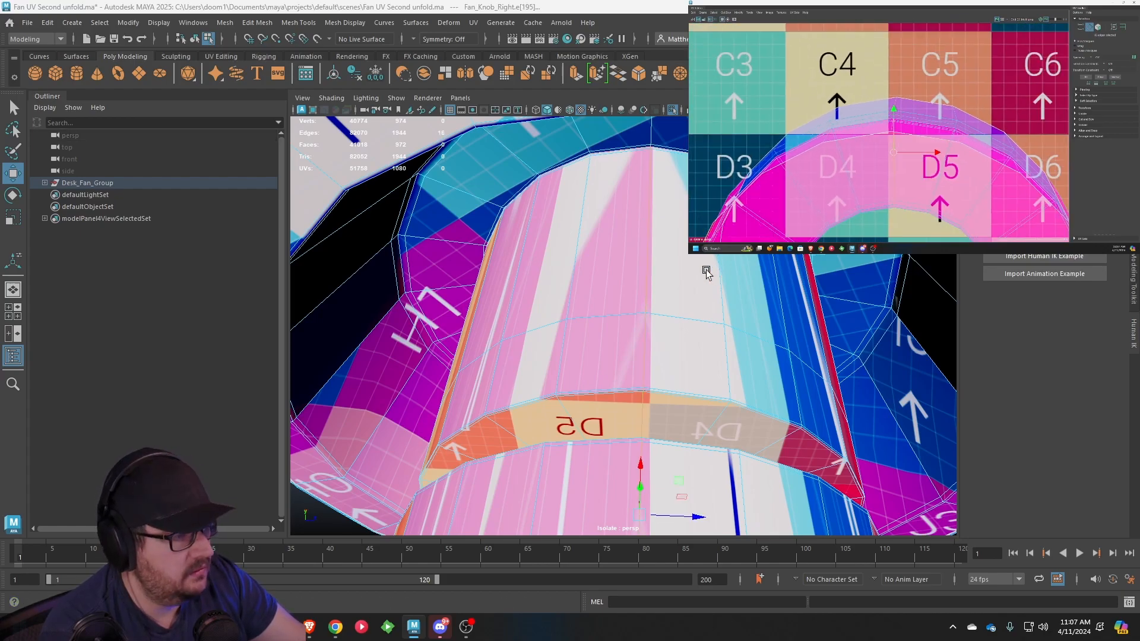
scroll(706, 272, "down", 5)
left_click_drag(707, 272, 600, 281, "alt")
scroll(462, 314, "down", 4)
left_click_drag(462, 314, 653, 271, "alt")
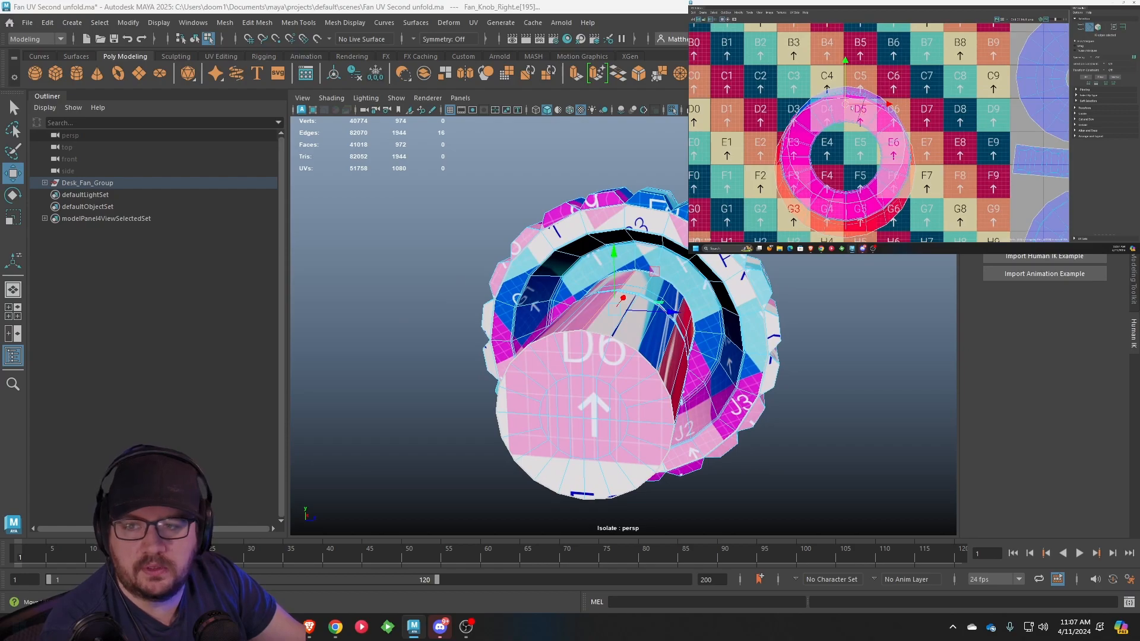
left_click(725, 12)
left_click(730, 39)
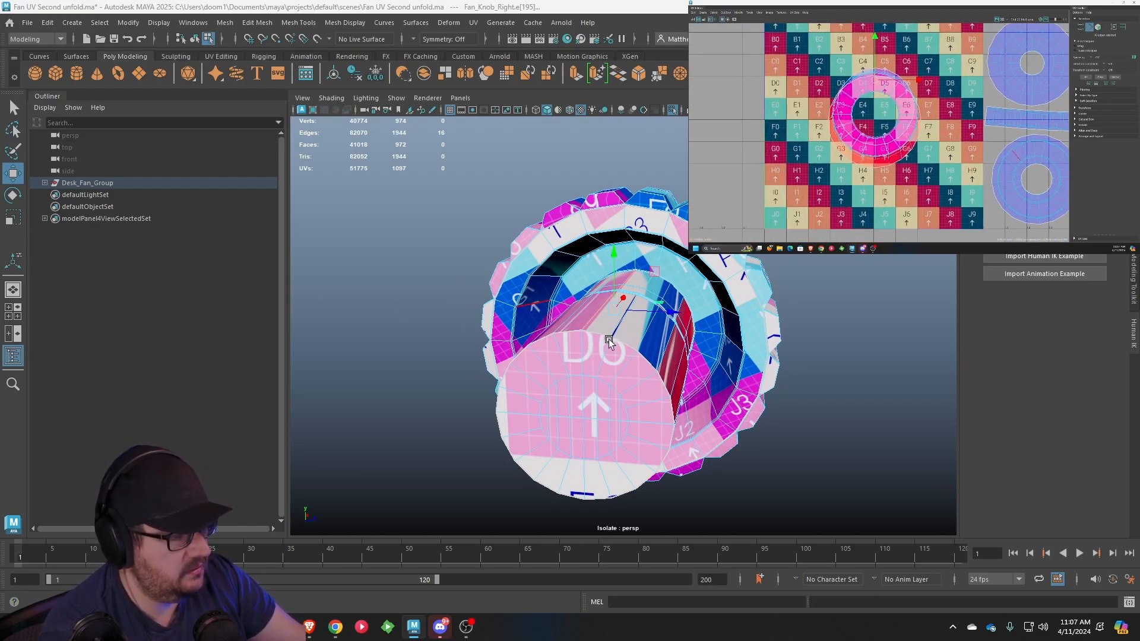
Switch to UV shell selection, select the shaft's shell, unfold it and rotate it until it sits straight
left_click_drag(612, 342, 547, 273, "alt")
right_click_drag(547, 273, 547, 347)
right_click_drag(520, 298, 604, 300)
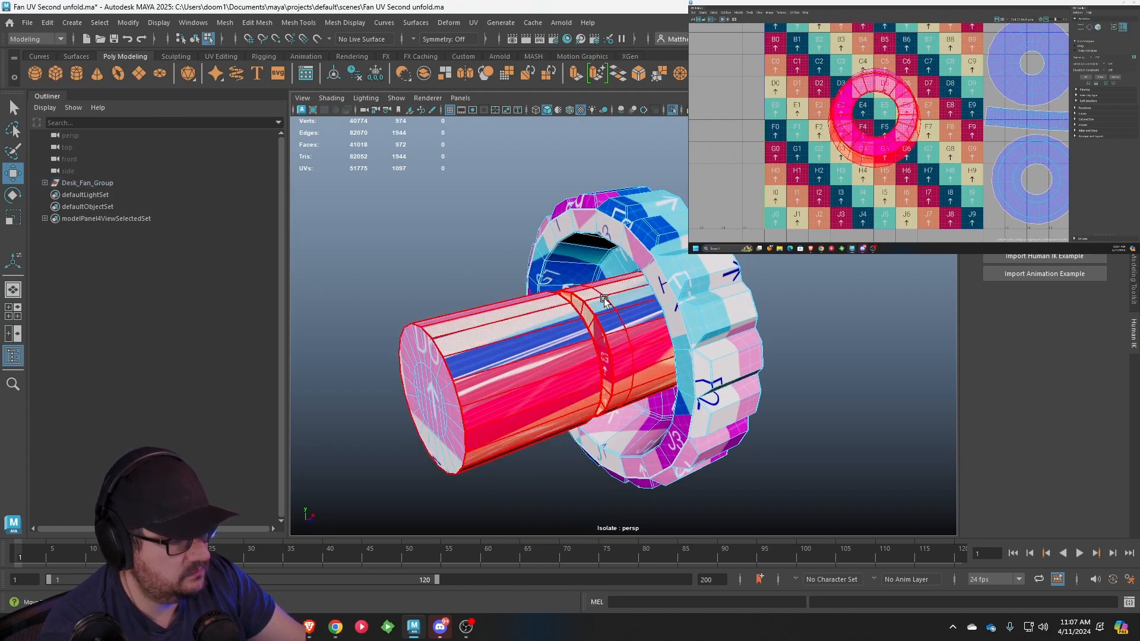
left_click(560, 323)
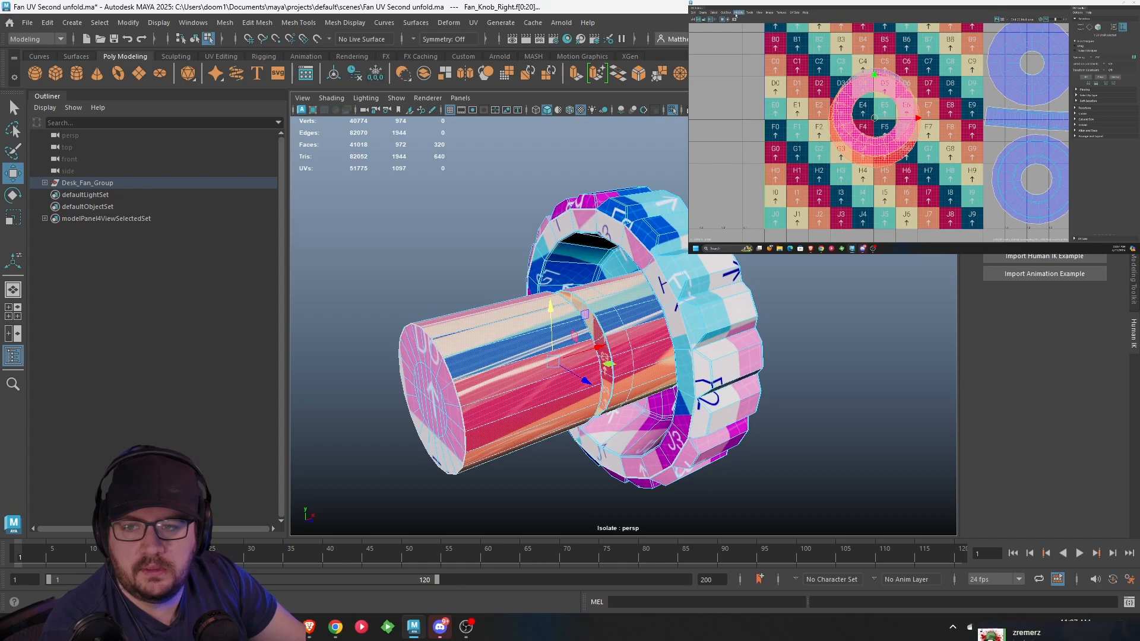
left_click(738, 13)
left_click(754, 160)
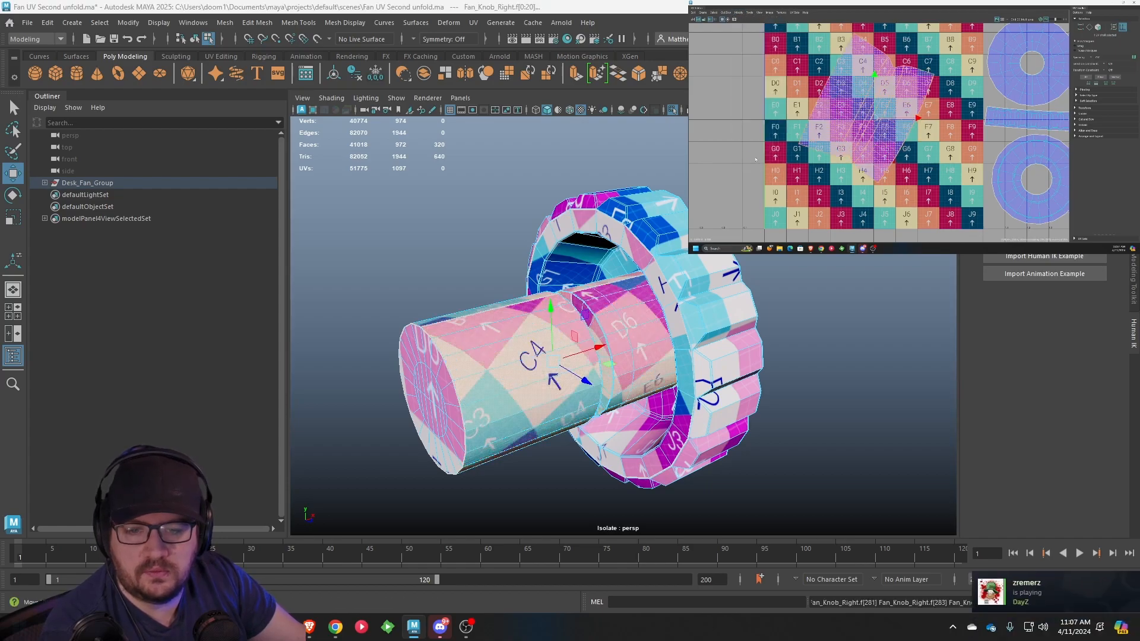
key("e")
left_click_drag(920, 114, 918, 131)
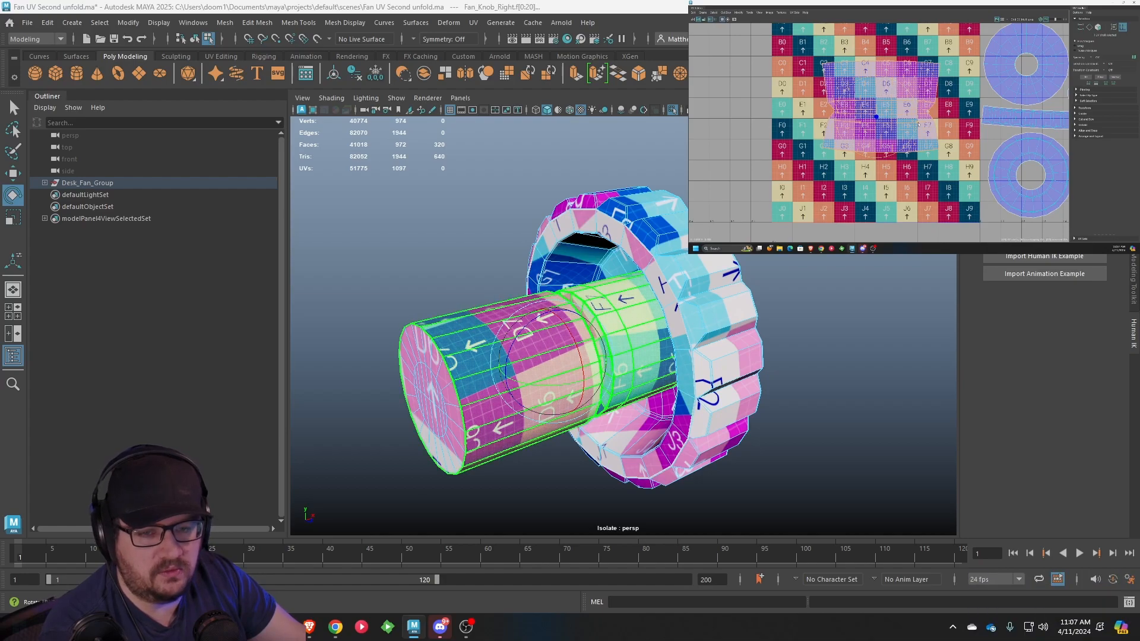
Turn on smooth mesh preview for the knob and return to object mode with nothing selected
left_click_drag(613, 357, 601, 359, "alt")
key("3")
left_click(837, 298)
scroll(831, 299, "down", 4)
left_click_drag(713, 305, 644, 313, "alt")
right_click_drag(576, 322, 594, 310)
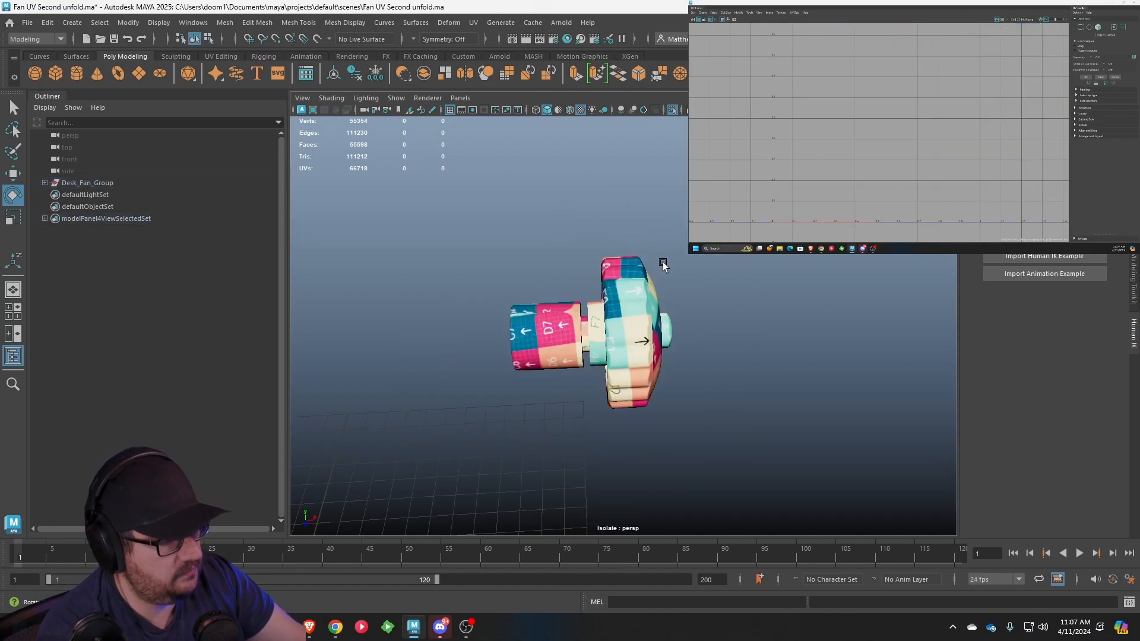
Examine the checker texture on the right knob's shaft, rim, back and front for stretching and visible seams
scroll(597, 307, "up", 6)
scroll(493, 323, "down", 5)
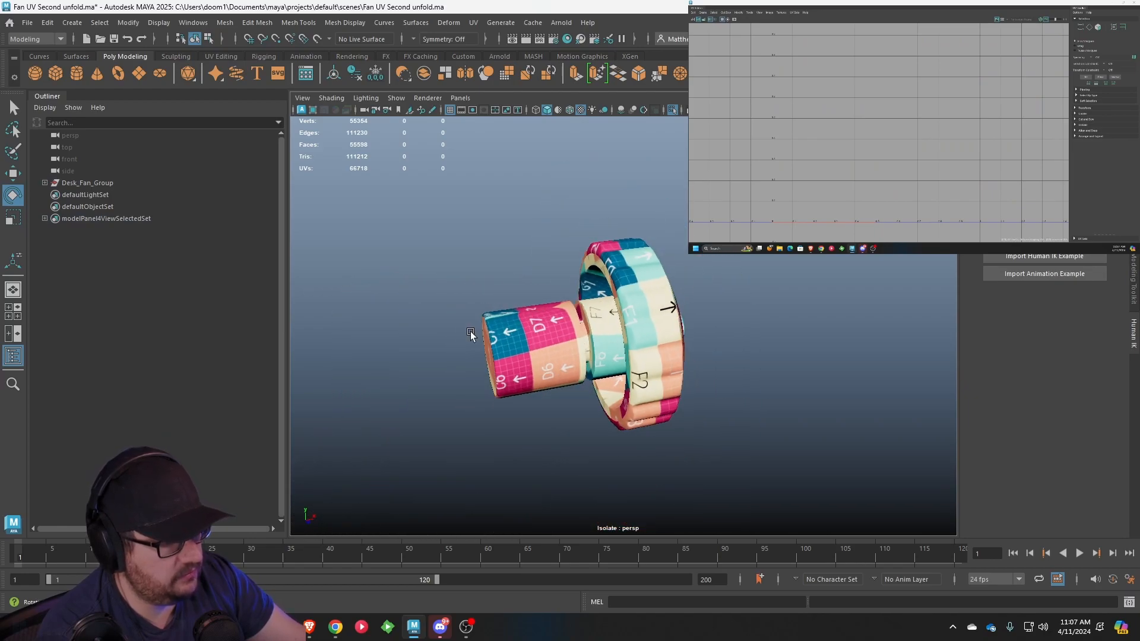
left_click_drag(478, 332, 330, 318, "alt")
left_click_drag(327, 214, 527, 294, "alt")
scroll(528, 294, "up", 5)
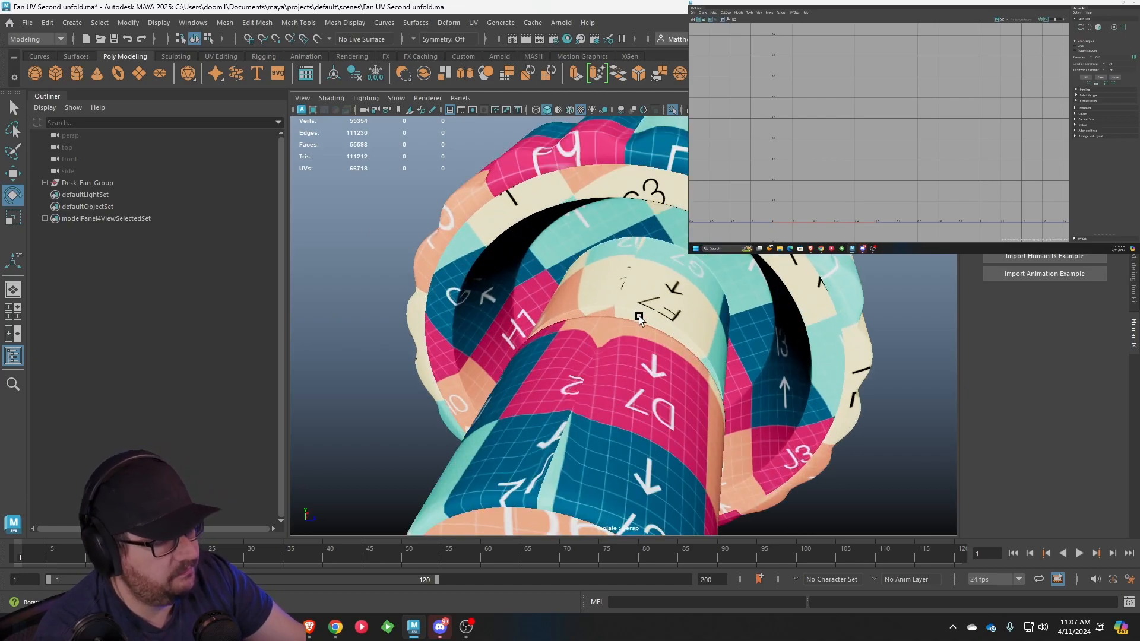
scroll(625, 348, "down", 5)
scroll(619, 362, "up", 2)
scroll(618, 362, "up", 2)
left_click(640, 364)
left_click_drag(640, 365, 725, 320, "alt")
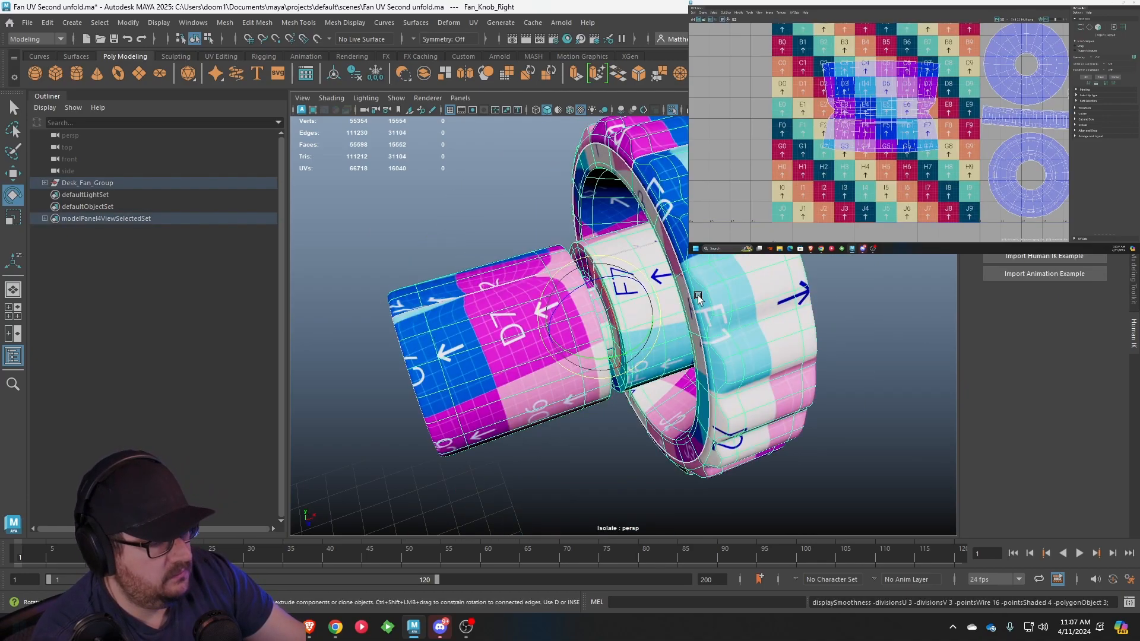
scroll(728, 318, "down", 5)
left_click(735, 361)
mouse_move(669, 287)
left_mouse_down("alt")
mouse_move(628, 247)
mouse_move(524, 287)
mouse_move(489, 236)
mouse_move(444, 263)
mouse_move(647, 291)
left_mouse_up("alt")
scroll(685, 265, "up", 4)
scroll(647, 291, "up", 5)
left_click(646, 293)
scroll(638, 296, "down", 5)
scroll(634, 298, "up", 5)
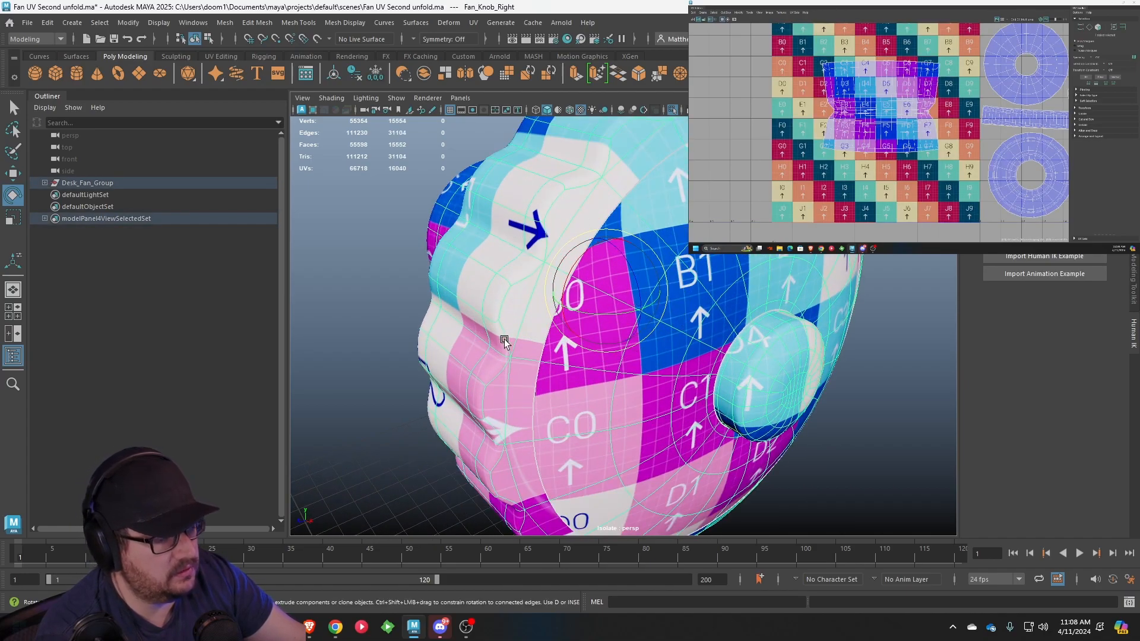
scroll(499, 319, "down", 5)
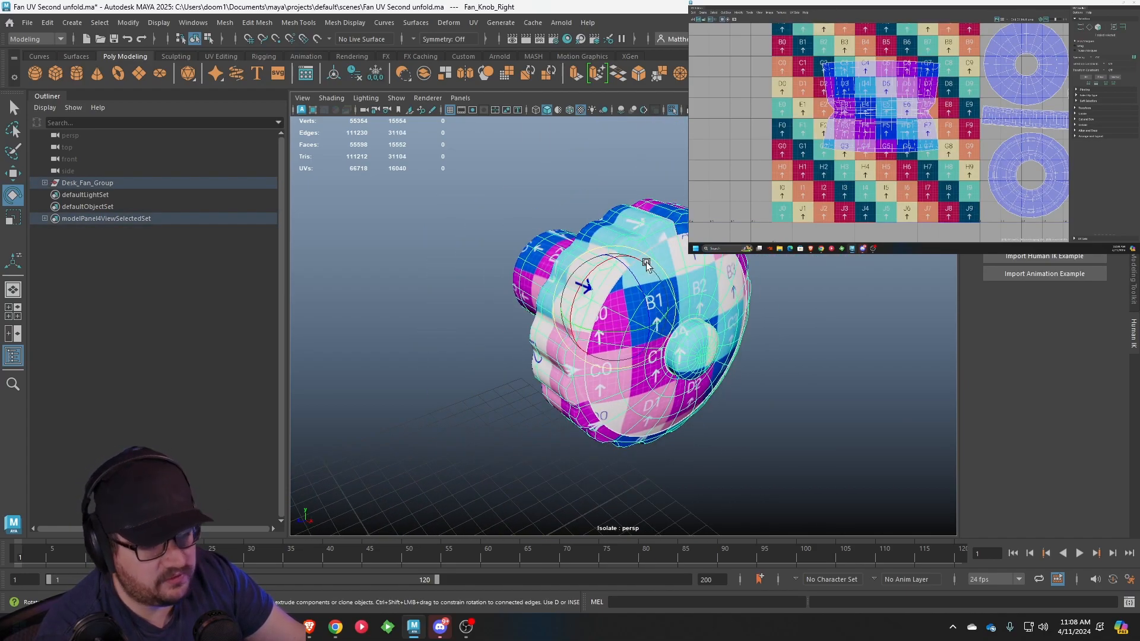
scroll(638, 325, "down", 5)
scroll(638, 326, "up", 5)
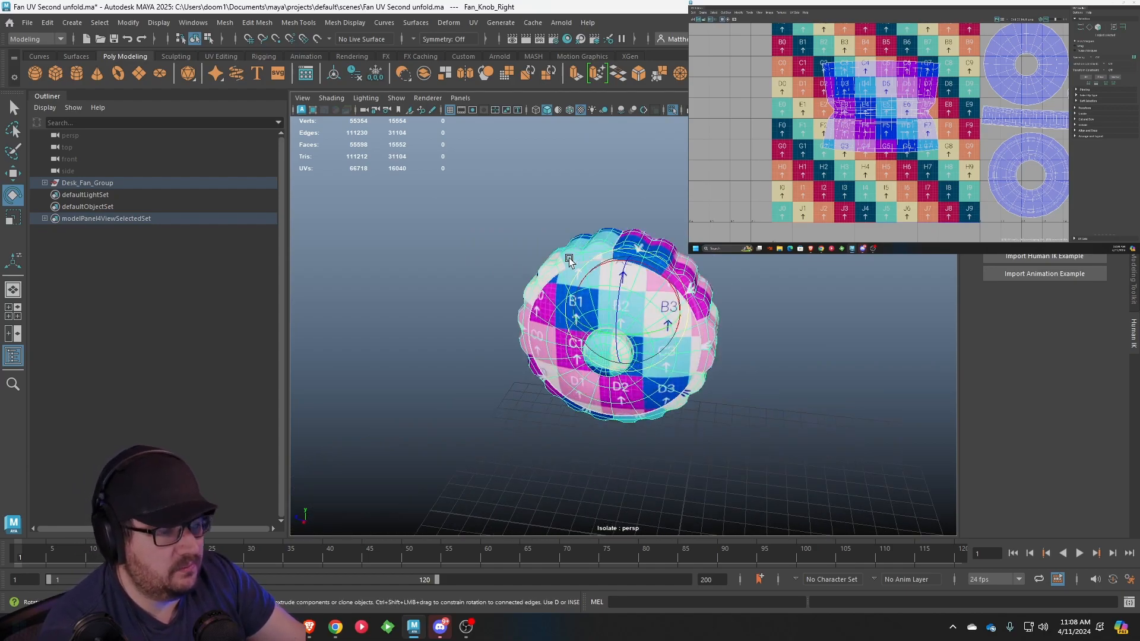
scroll(727, 302, "up", 2)
scroll(715, 300, "up", 1)
middle_click_drag(706, 298, 636, 295, "alt")
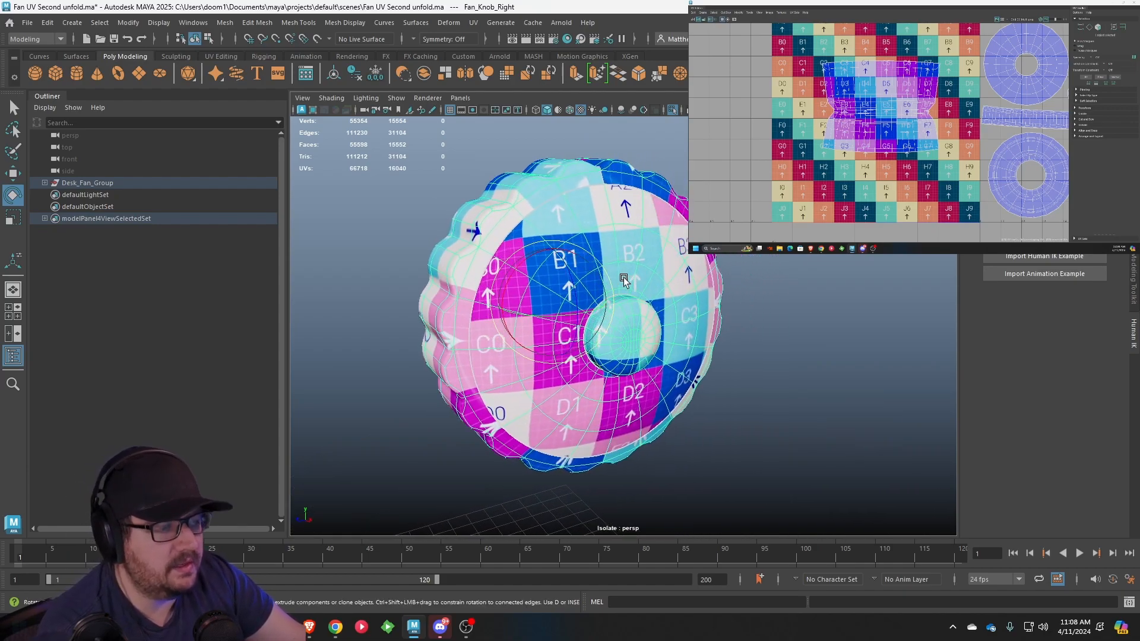
scroll(631, 291, "down", 1)
scroll(973, 189, "down", 4)
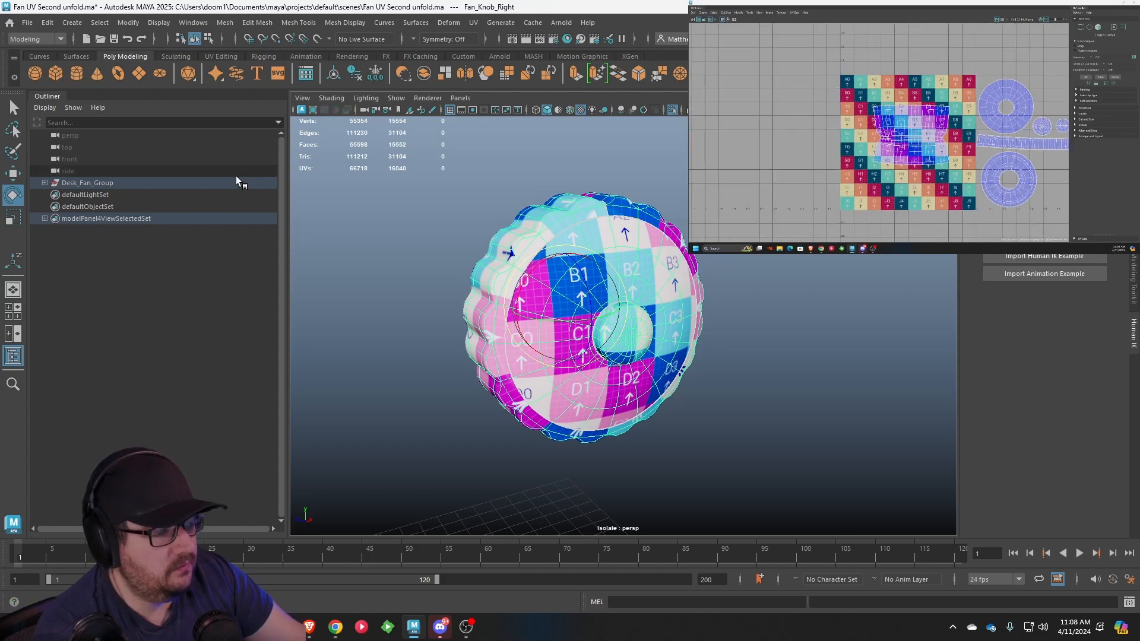
Switch to UV selection, select the whole shaft shell, scale it down and place it in the UV tile's lower-left corner
middle_click_drag(925, 149, 890, 137, "alt")
scroll(891, 137, "down", 1)
right_click_drag(890, 137, 910, 137)
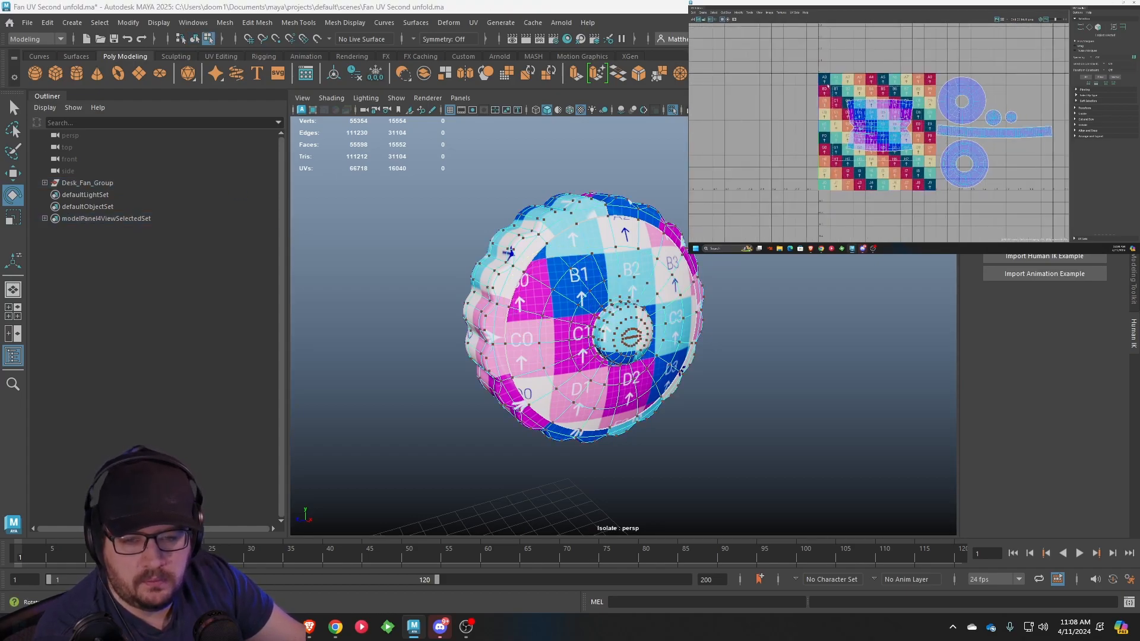
double_click(898, 136)
key("r")
left_click_drag(880, 126, 842, 173)
key("w")
key("e")
key("r")
Select the knob's back ring shell and move it into the UV tile beside the shaft shell
right_click_drag(968, 143, 987, 143)
double_click(963, 142)
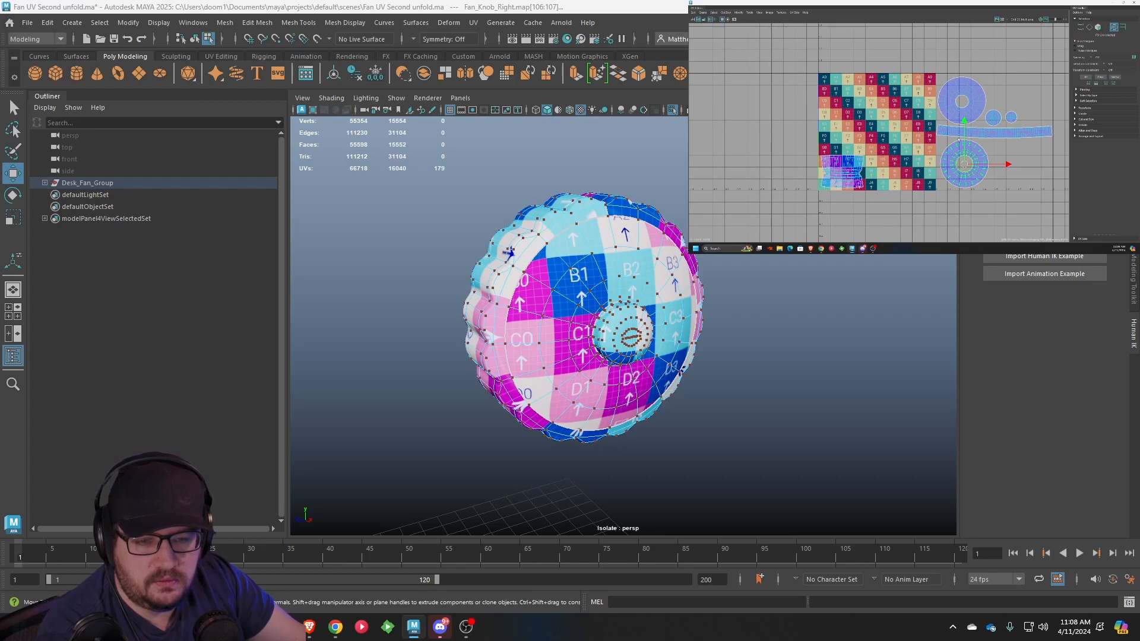
left_click_drag(963, 165, 887, 166)
key("r")
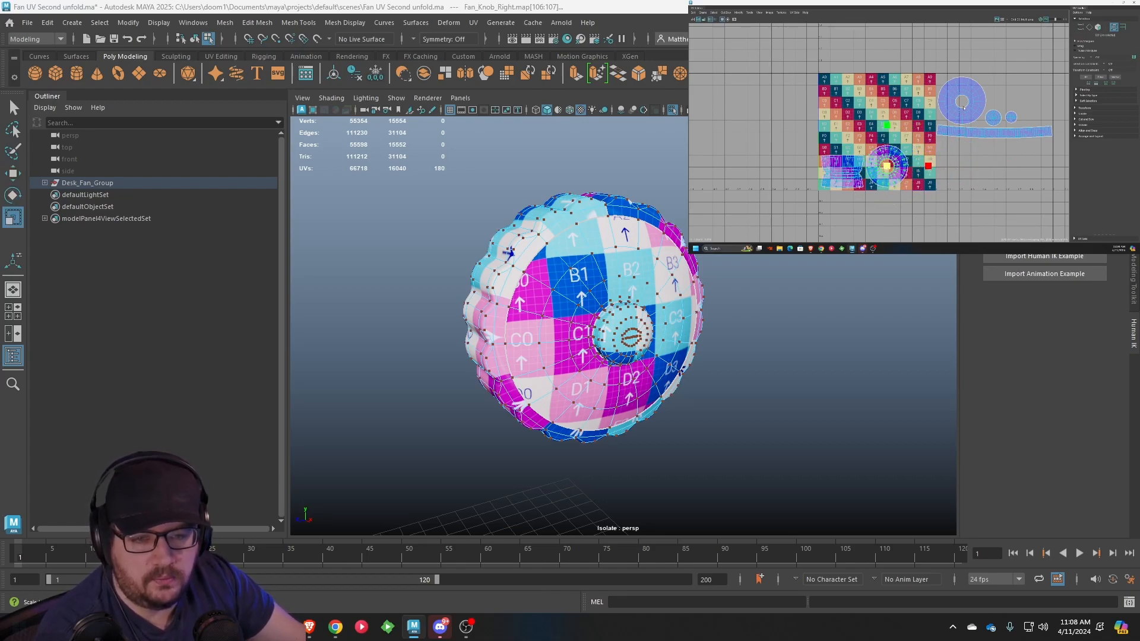
Switch to UV shell selection and move the knob's front ring shell into the UV tile above the shaft shell
right_click(963, 107)
right_click_drag(965, 107, 944, 100)
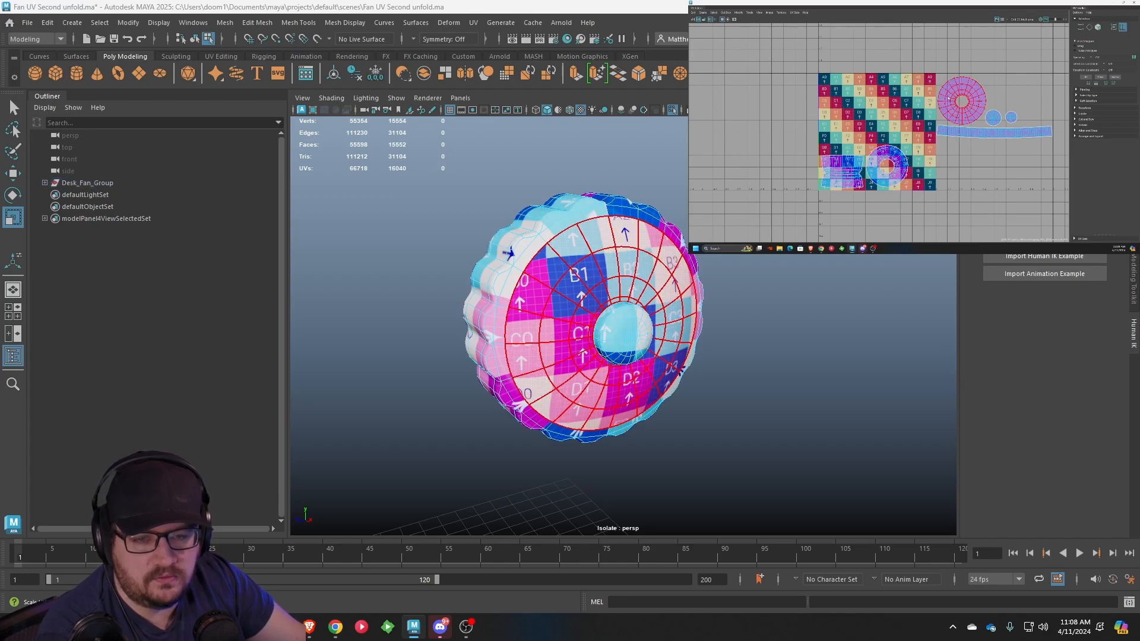
left_click(951, 102)
key("w")
left_click_drag(961, 101, 846, 128)
Move the small round shells of the central button and the shaft's end cap into the UV tile beside the front ring
left_click(994, 118)
left_click_drag(993, 118, 881, 132)
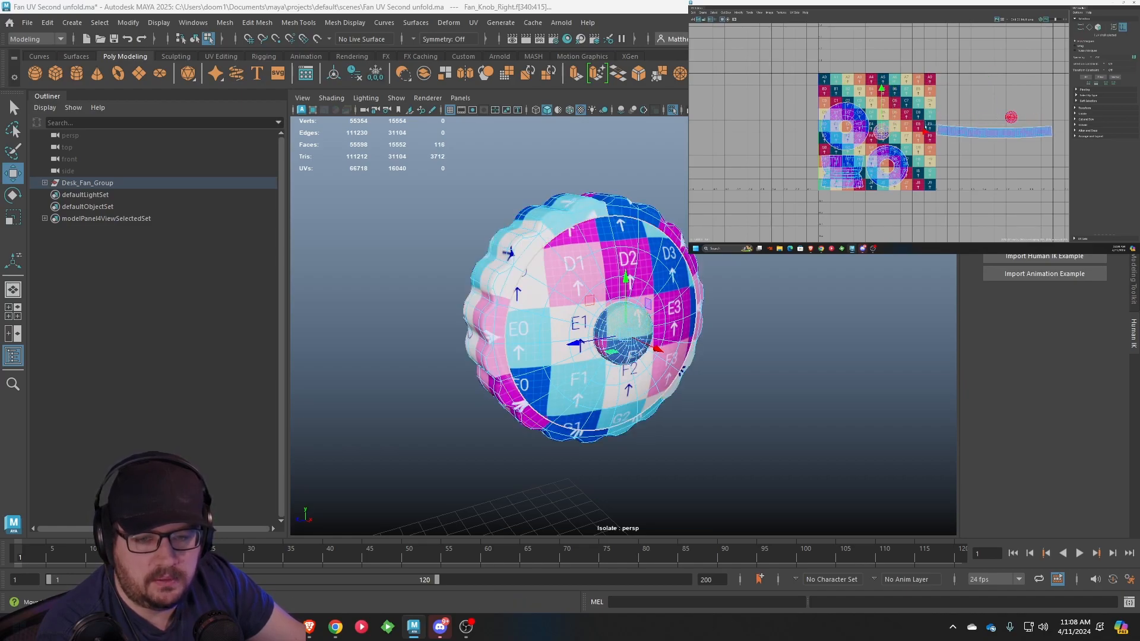
left_click(1011, 117)
left_click_drag(1011, 117, 905, 133)
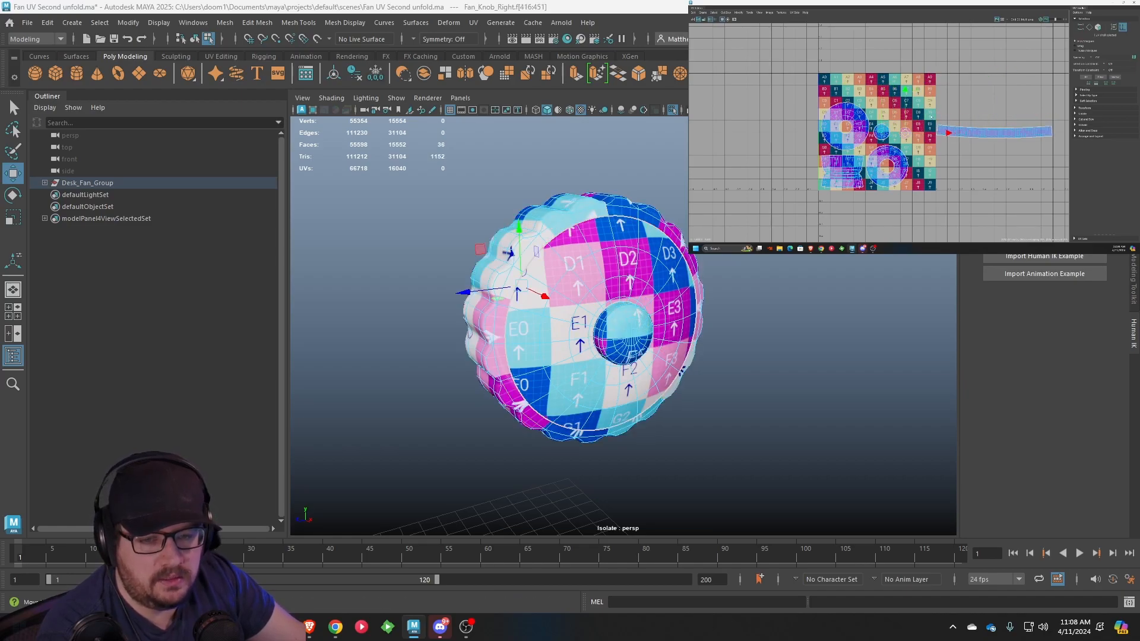
Select the knob's long rim strip shell and place it along the upper edge of the UV tile
left_click(993, 132)
left_click_drag(994, 132, 878, 85)
key("e")
key("r")
key("w")
Return to object mode, clear the selection and turn off the isolated view to bring back the whole desk fan
left_click_drag(504, 214, 537, 231, "alt")
right_click_drag(624, 230, 670, 215)
scroll(593, 211, "down", 4)
left_click(593, 211)
left_click(400, 96)
mouse_move(429, 120)
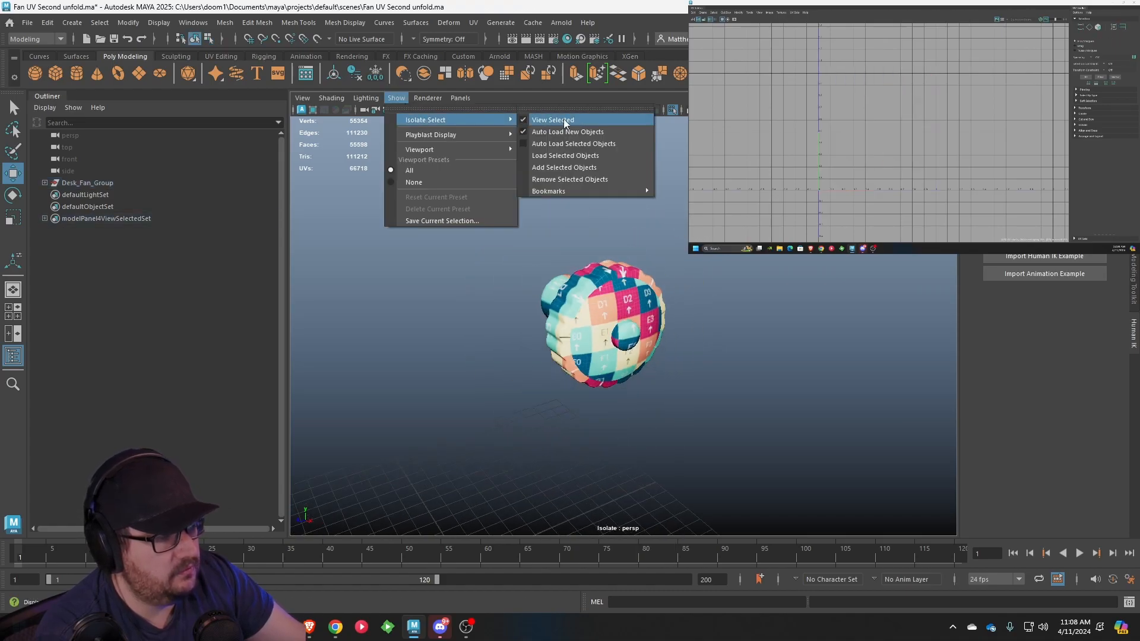
left_click(567, 121)
Select the unwrapped right knob and add the left knob on the opposite side of the fan to the selection
left_click_drag(587, 167, 608, 323, "alt")
scroll(700, 262, "down", 5)
scroll(608, 322, "up", 6)
left_click(607, 322)
scroll(459, 307, "down", 5)
left_click_drag(421, 316, 569, 308, "alt")
scroll(544, 315, "up", 5)
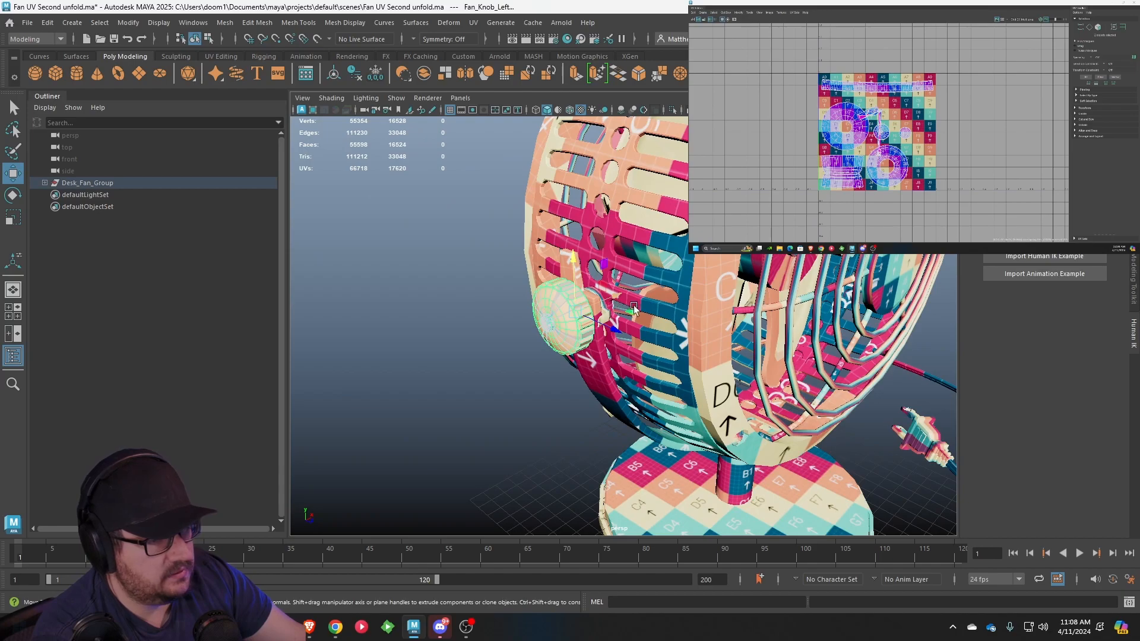
scroll(635, 309, "up", 2)
Try to transfer attributes from the right knob to the left knob with the existing settings, and undo the transfer
left_click(193, 23)
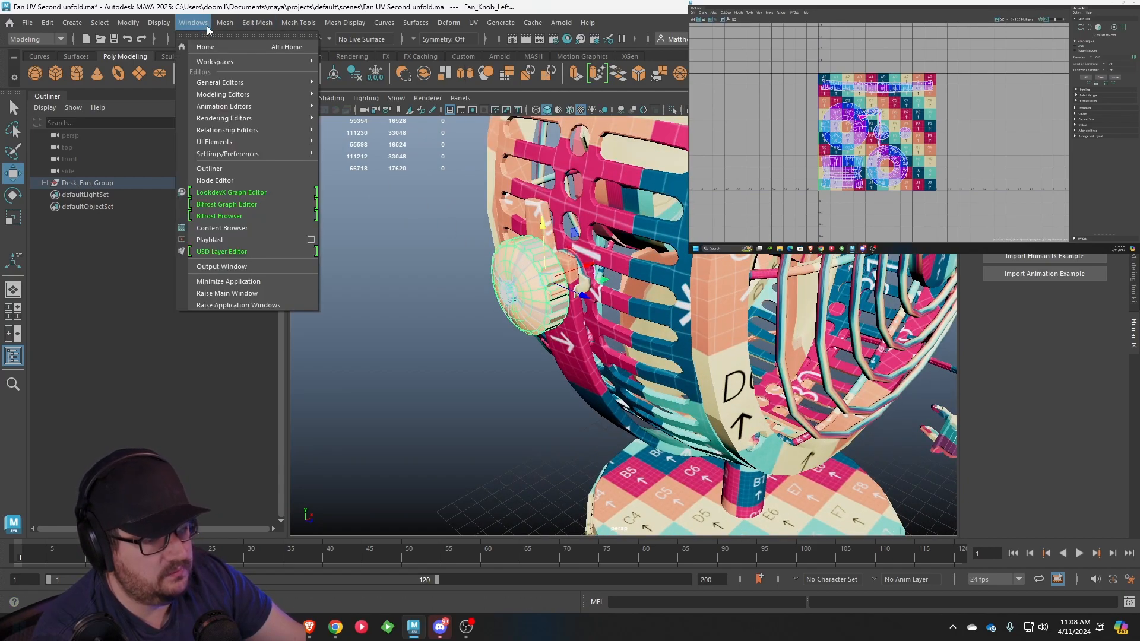
mouse_move(302, 29)
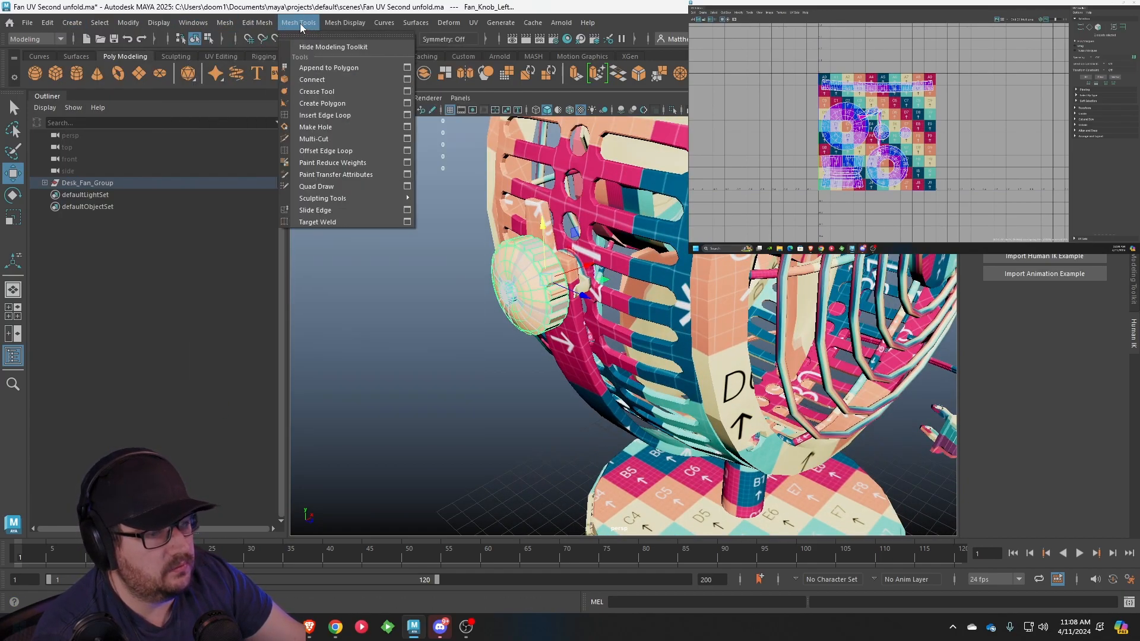
mouse_move(249, 24)
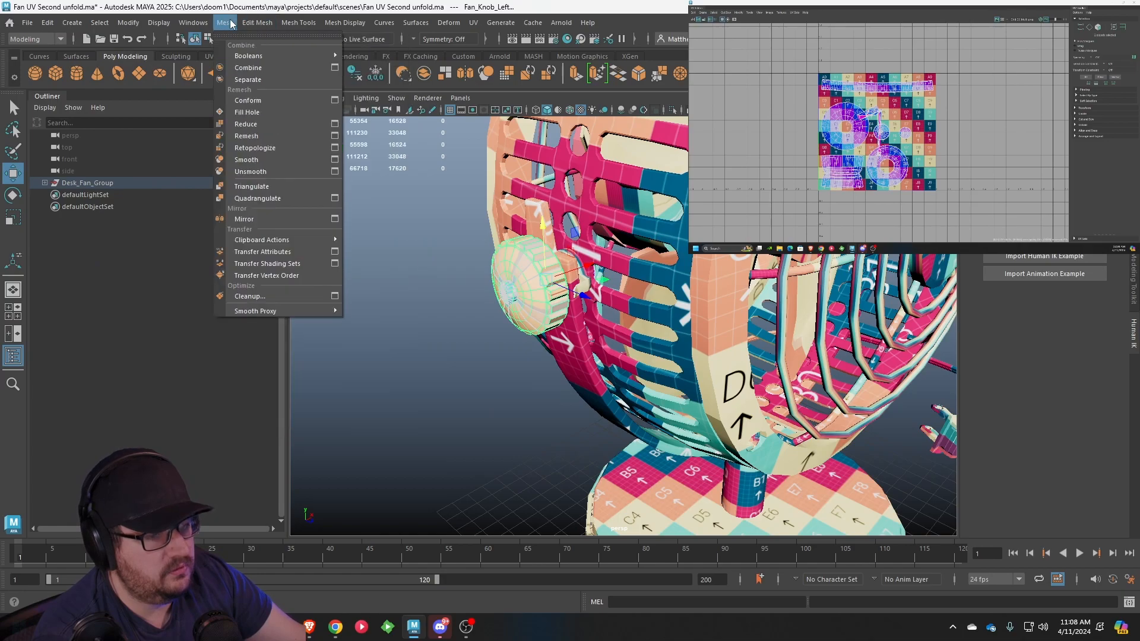
left_click(279, 255)
left_click_drag(523, 305, 566, 286, "alt")
scroll(653, 312, "up", 7)
scroll(653, 313, "down", 7)
key("ctrl+z")
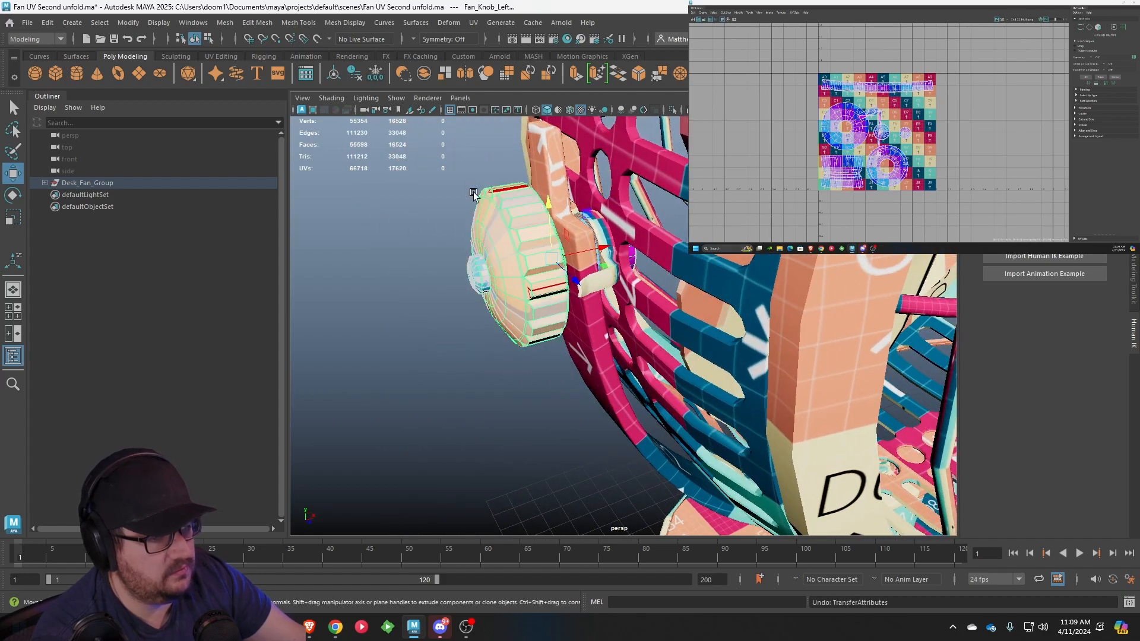
Try transferring attributes from the right knob to the left knob with the Local and World sample spaces
left_click(233, 24)
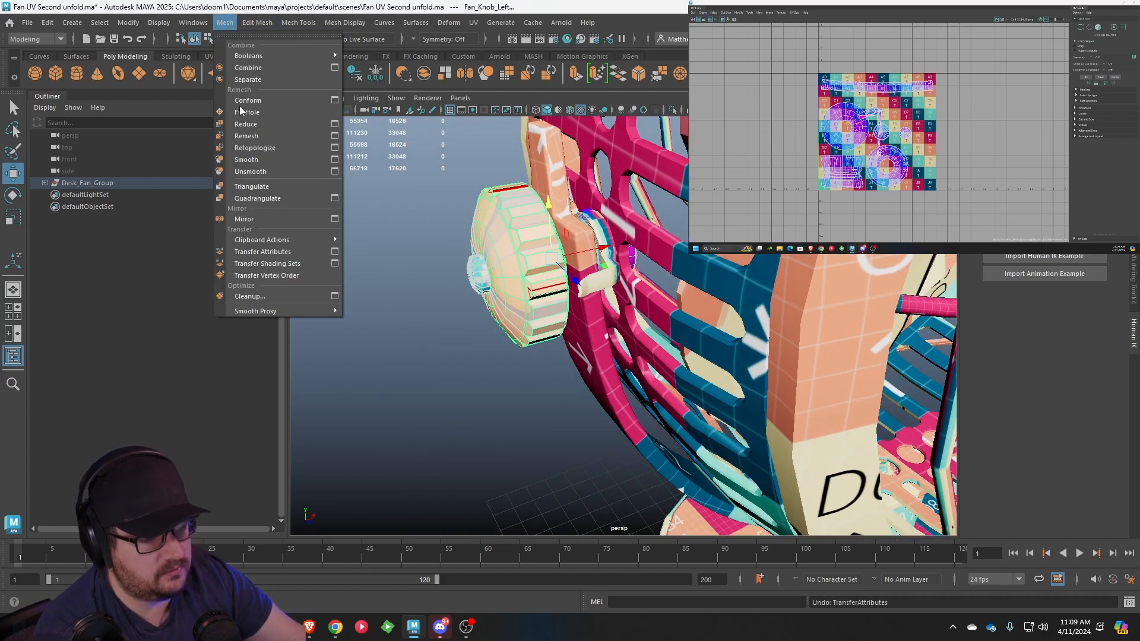
left_click(336, 255)
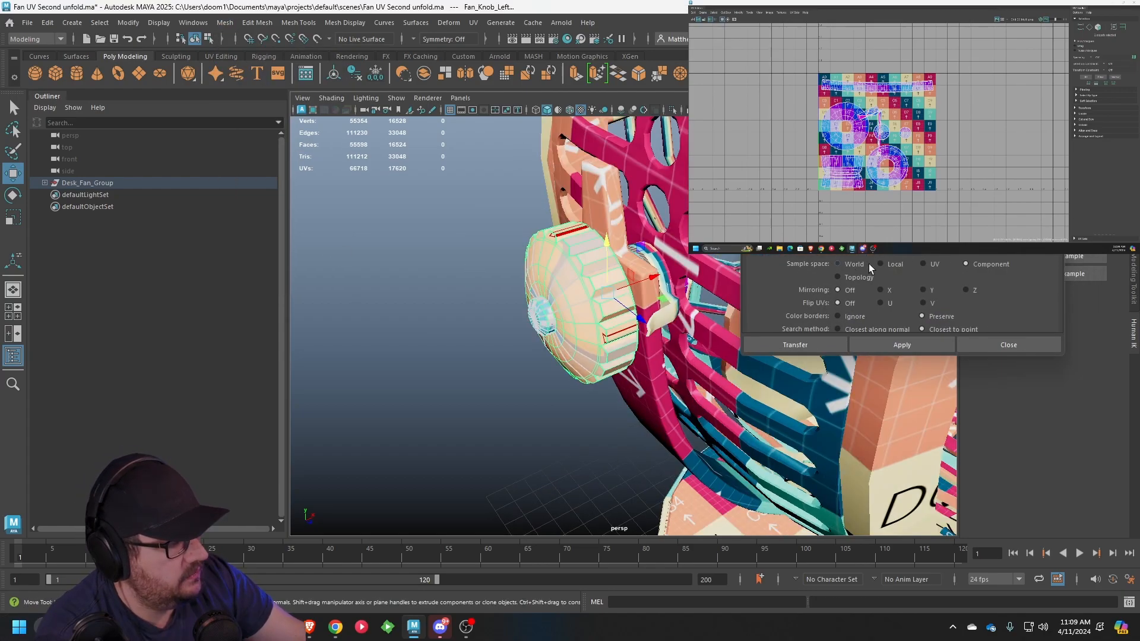
left_click(880, 264)
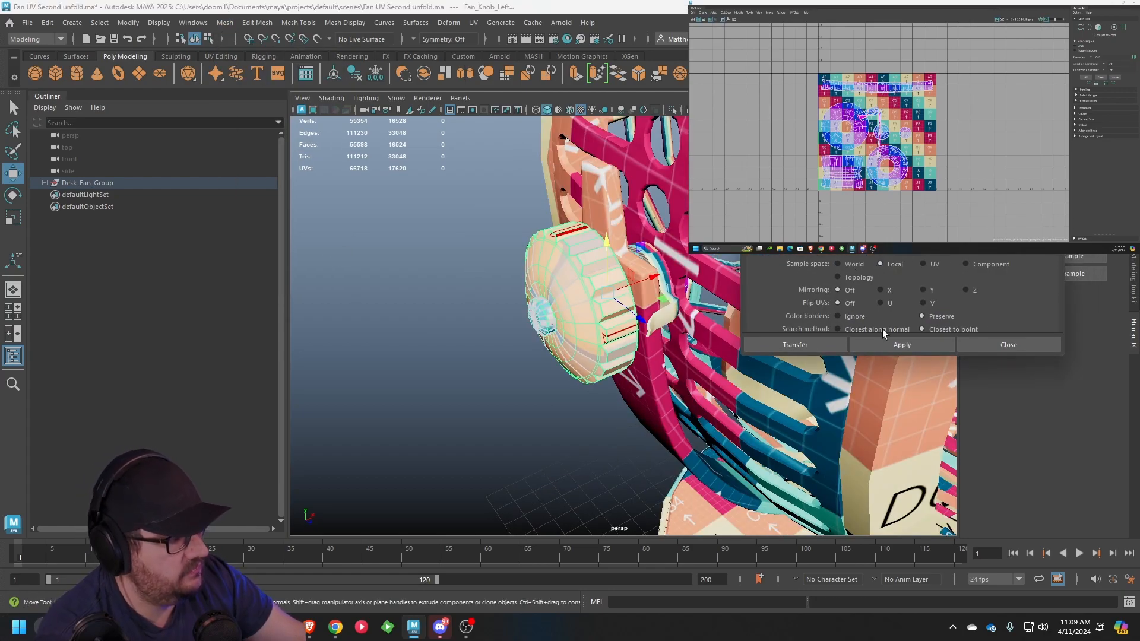
left_click(886, 344)
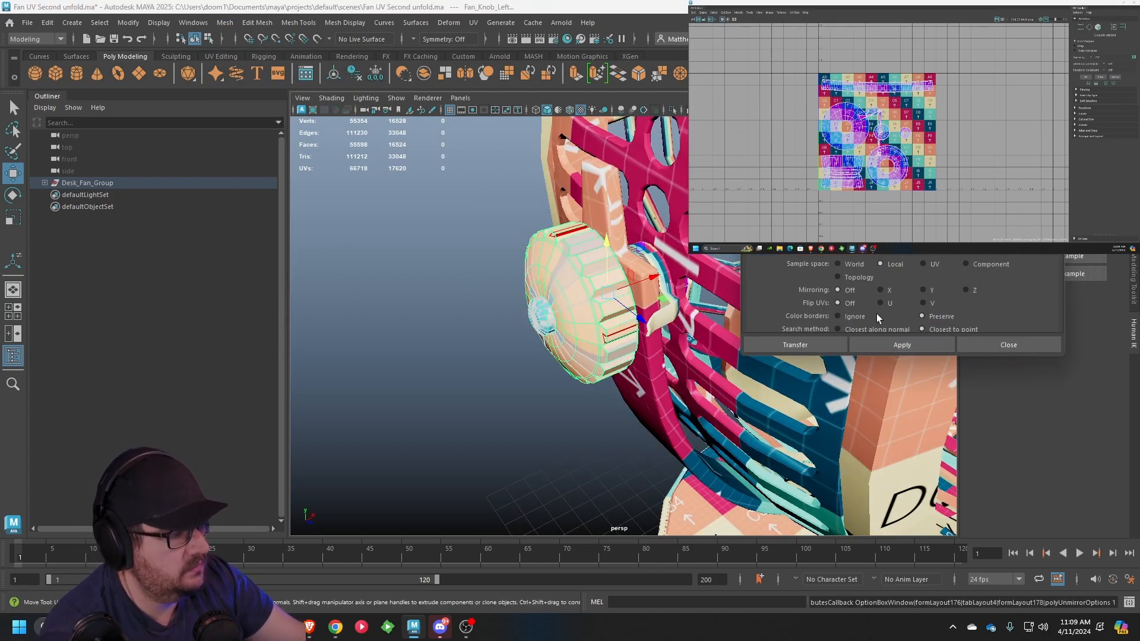
left_click(889, 347)
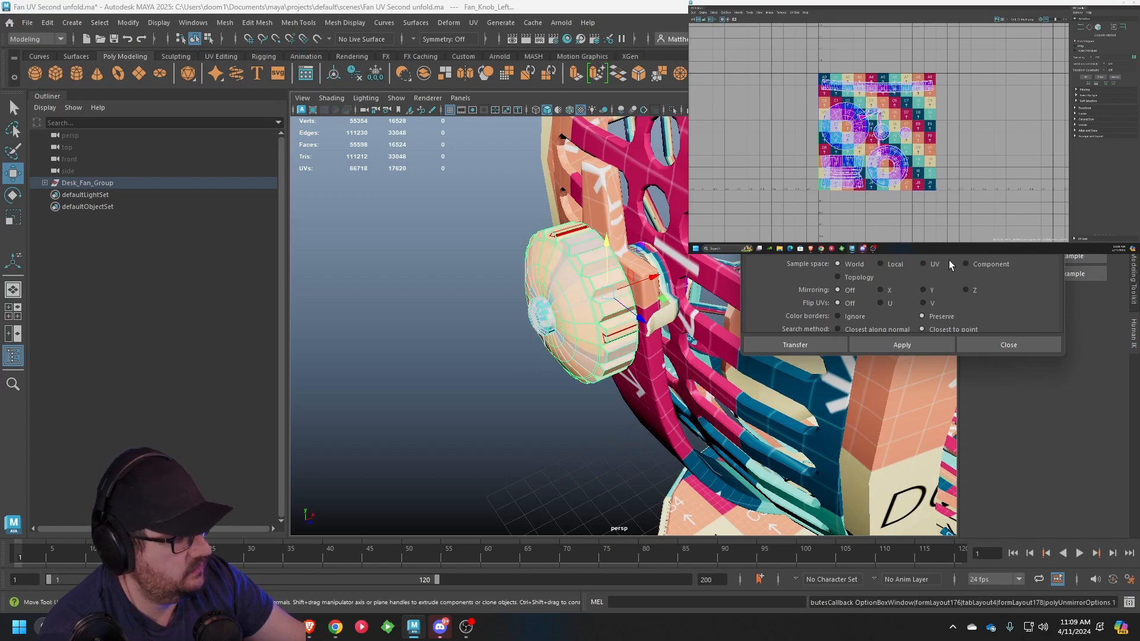
Try the attribute transfer with the Component sample space, check the left knob and undo the transfer
left_click(966, 265)
left_click(902, 345)
left_click_drag(700, 332, 609, 301, "alt")
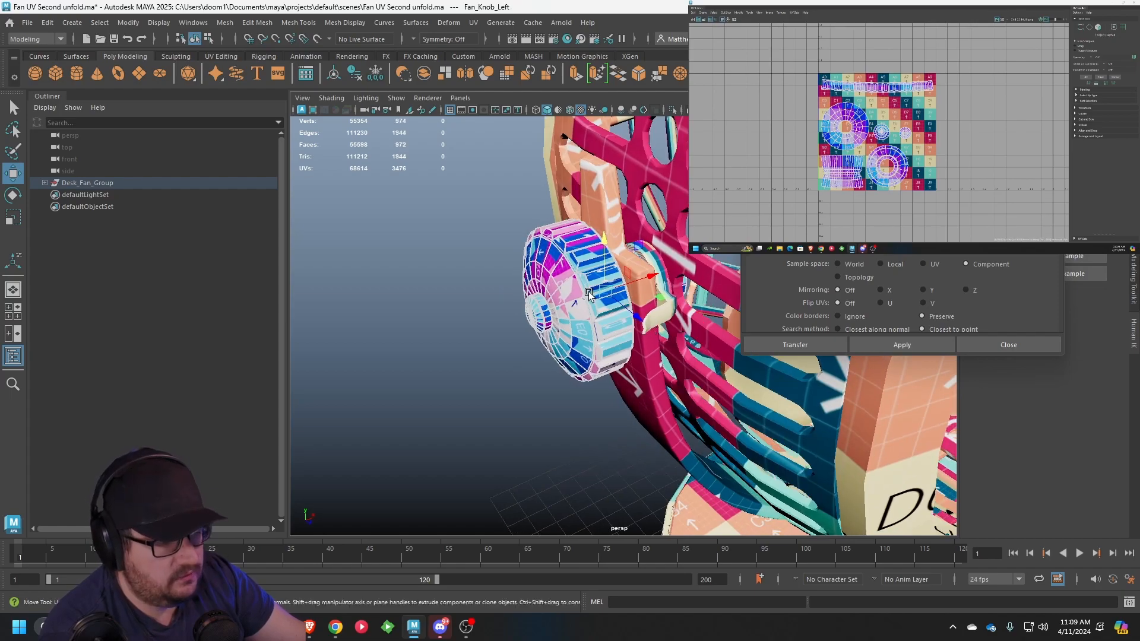
left_click(448, 265)
left_click(576, 288)
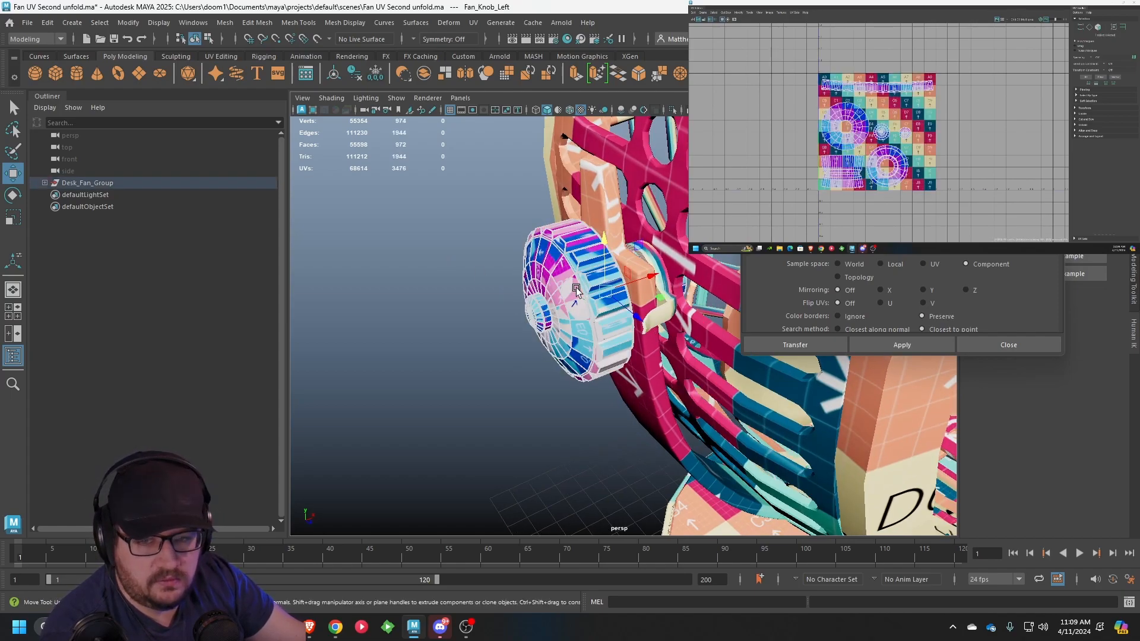
mouse_move(576, 288)
left_mouse_down("alt")
mouse_move(611, 265)
mouse_move(575, 291)
left_mouse_up("alt")
right_click_drag(697, 285, 620, 278, "alt")
key("ctrl+z")
Reselect the right knob, add the left knob and transfer the attributes with the Topology sample space
left_click_drag(619, 278, 482, 286, "alt")
left_click_drag(707, 291, 606, 296, "alt")
left_click(687, 287)
left_click_drag(413, 289, 600, 290, "alt")
right_click_drag(599, 290, 659, 294, "alt")
left_click(414, 360, "shift")
left_click(864, 278)
left_click(890, 345)
Check the transferred UVs around the fan, clear the selection and save the scene
left_click_drag(594, 351, 552, 313, "alt")
left_click_drag(454, 288, 499, 297, "alt")
left_click(504, 420)
left_click_drag(504, 420, 659, 308, "alt")
left_click(602, 389)
left_click(730, 369)
left_click_drag(730, 368, 642, 321, "alt")
left_click(27, 25)
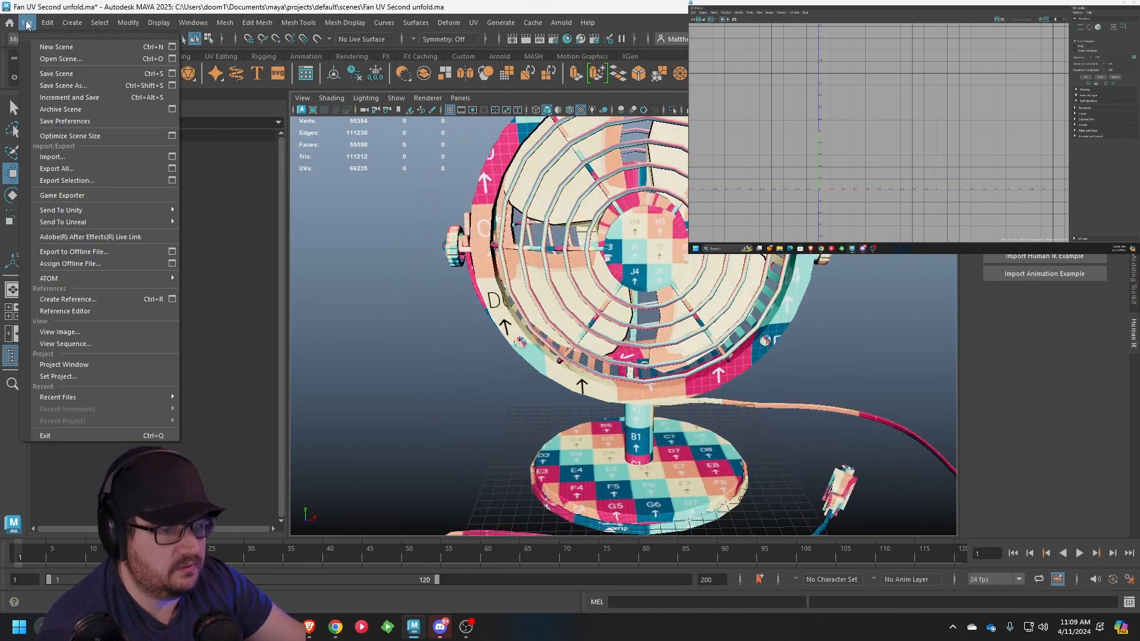
left_click(74, 74)
Isolate the right stop ring, frame it face-on and create a camera-based UV projection for it
left_click_drag(802, 261, 701, 277, "alt")
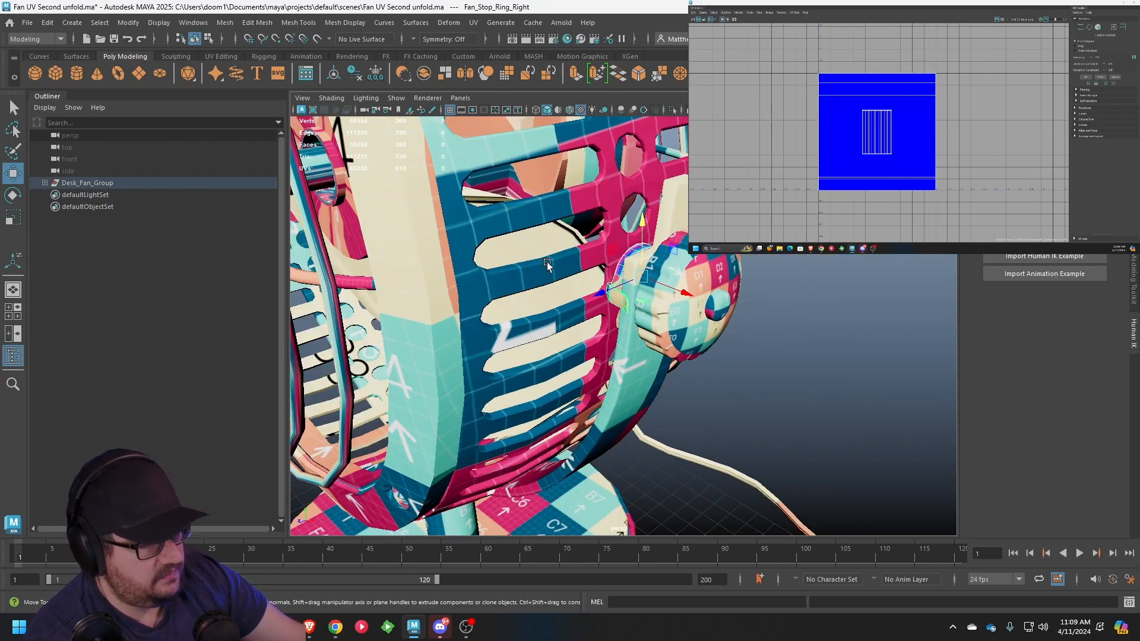
left_click(396, 98)
left_click(552, 119)
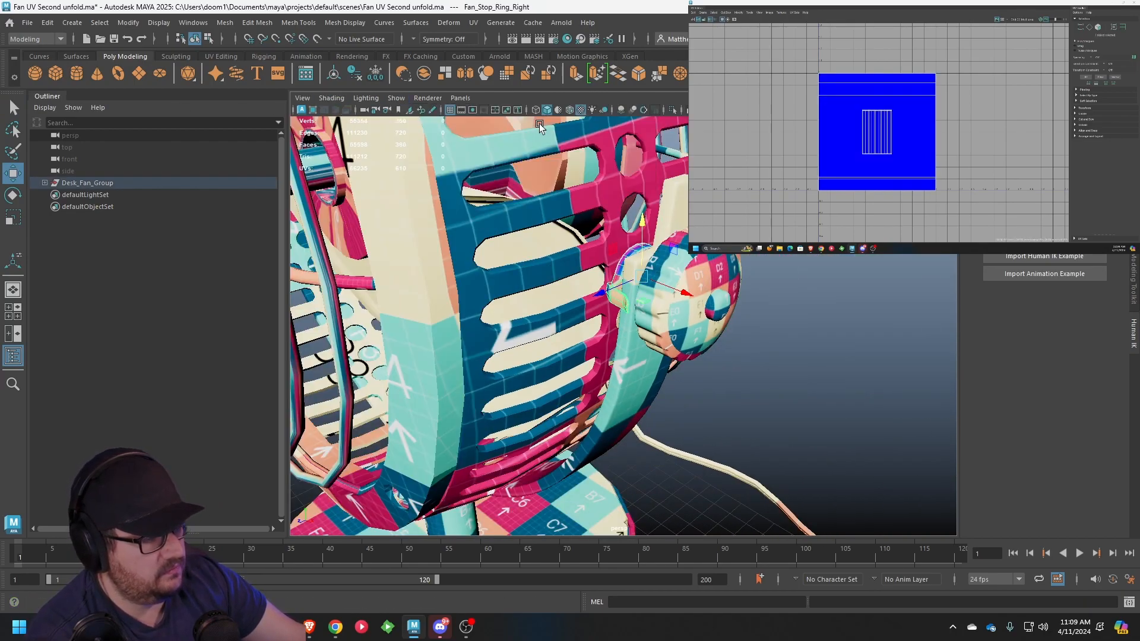
key("f")
left_click_drag(496, 283, 636, 252, "alt")
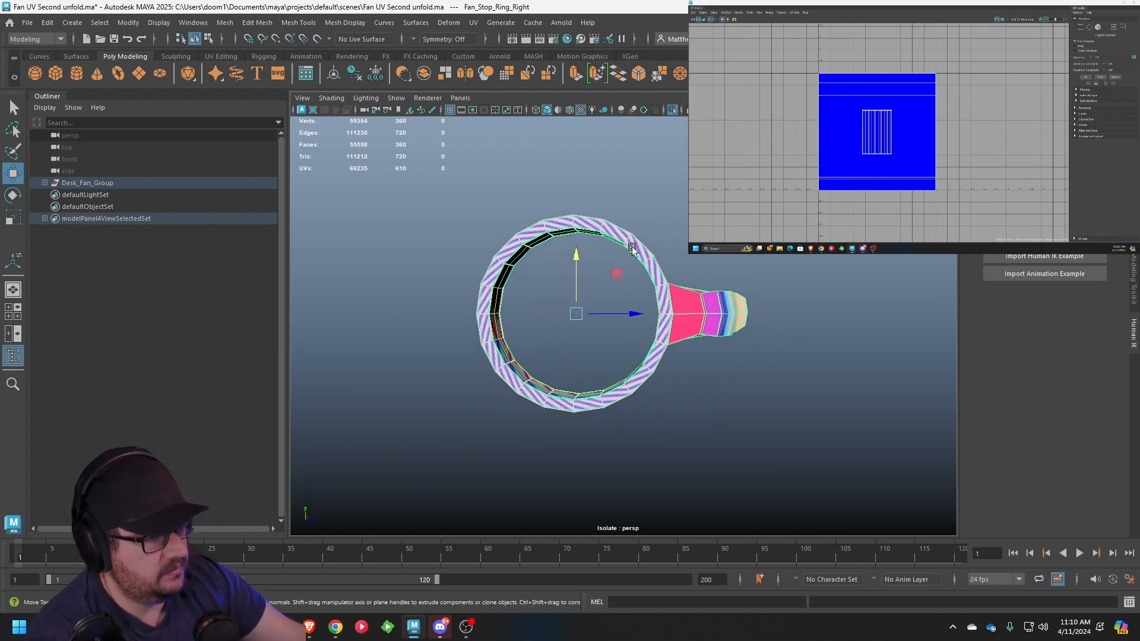
left_click(472, 23)
left_click(509, 115)
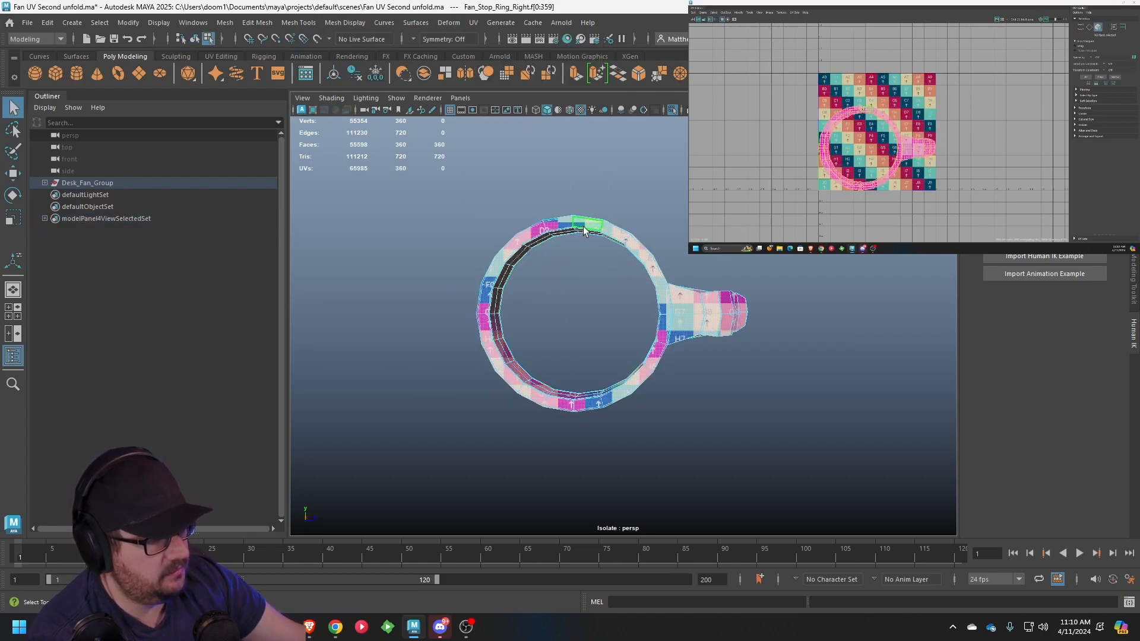
Select both border edge loops of the ring's inner band and cut the UVs along them
key("F10")
scroll(701, 308, "up", 4)
left_click_drag(701, 309, 776, 323, "alt")
scroll(665, 337, "up", 6)
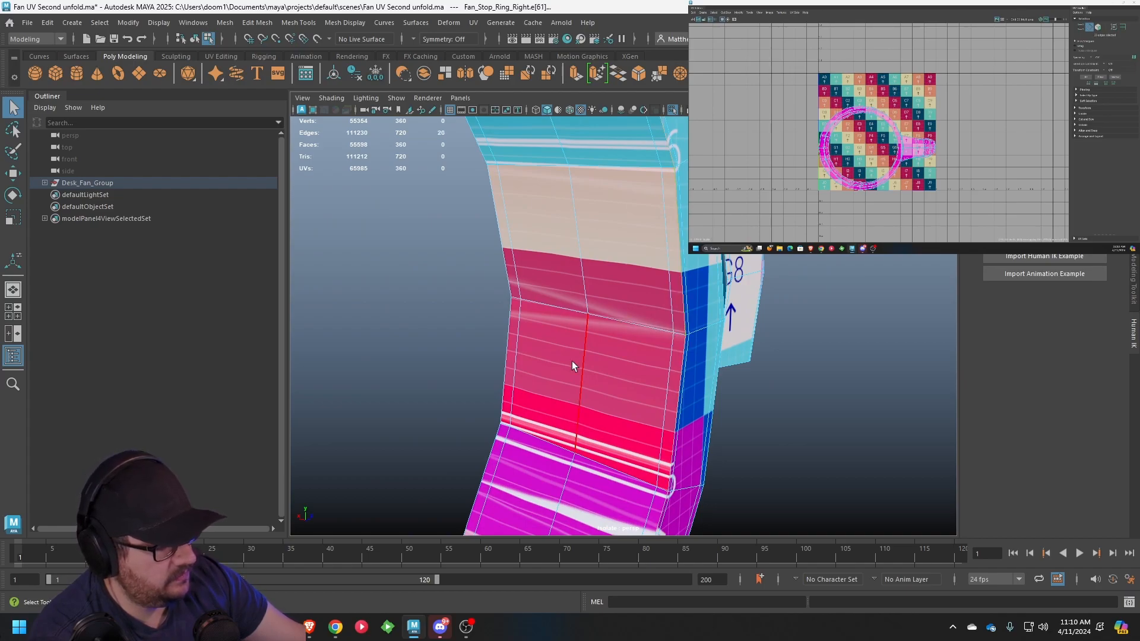
double_click(506, 365)
middle_click_drag(885, 148, 905, 133, "alt")
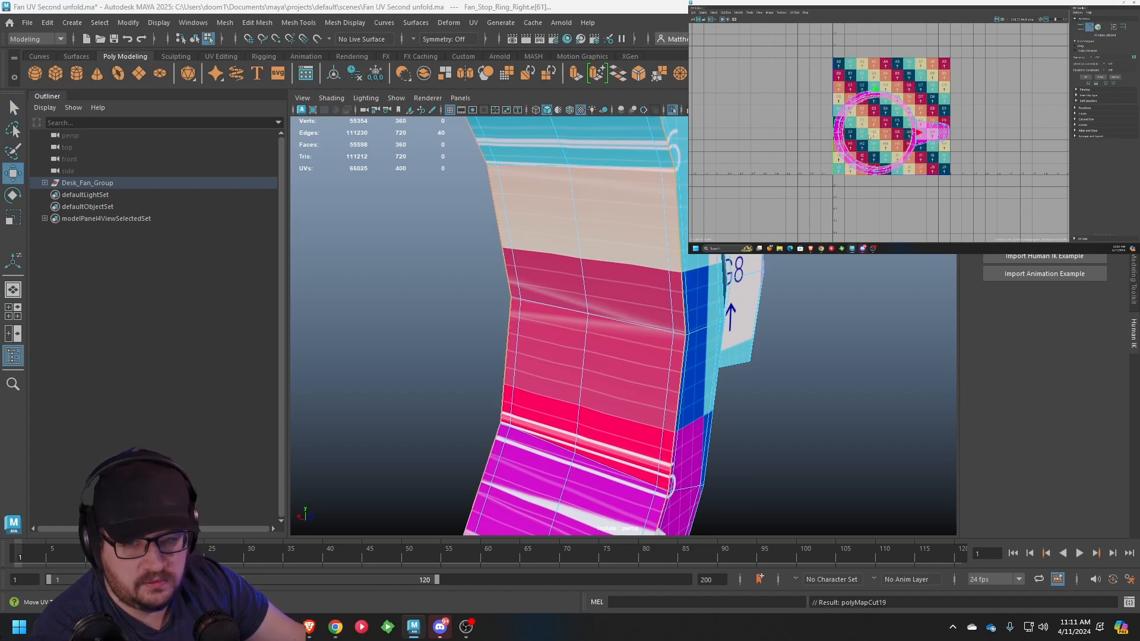
key("ctrl+z")
Select the inner band's faces and move their UV shell out of the tile into the empty space beside it
right_click_drag(587, 268, 623, 299)
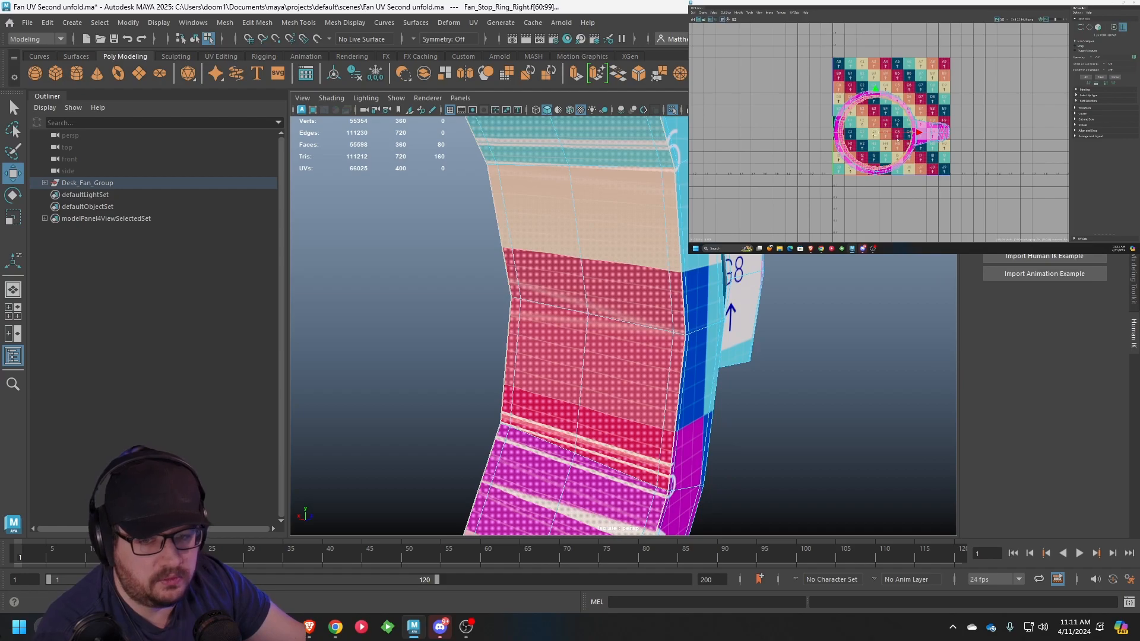
left_click(595, 262)
middle_click_drag(1004, 93, 918, 135, "alt")
scroll(919, 135, "up", 1)
left_click_drag(1003, 137, 970, 137)
Select the row of edges across the ring's inner band and cut its UV shell open there
scroll(570, 273, "down", 6)
left_click_drag(570, 273, 572, 354, "alt")
scroll(572, 353, "up", 3)
middle_click_drag(572, 354, 570, 257, "alt")
right_click_drag(565, 259, 553, 231)
left_click(497, 266)
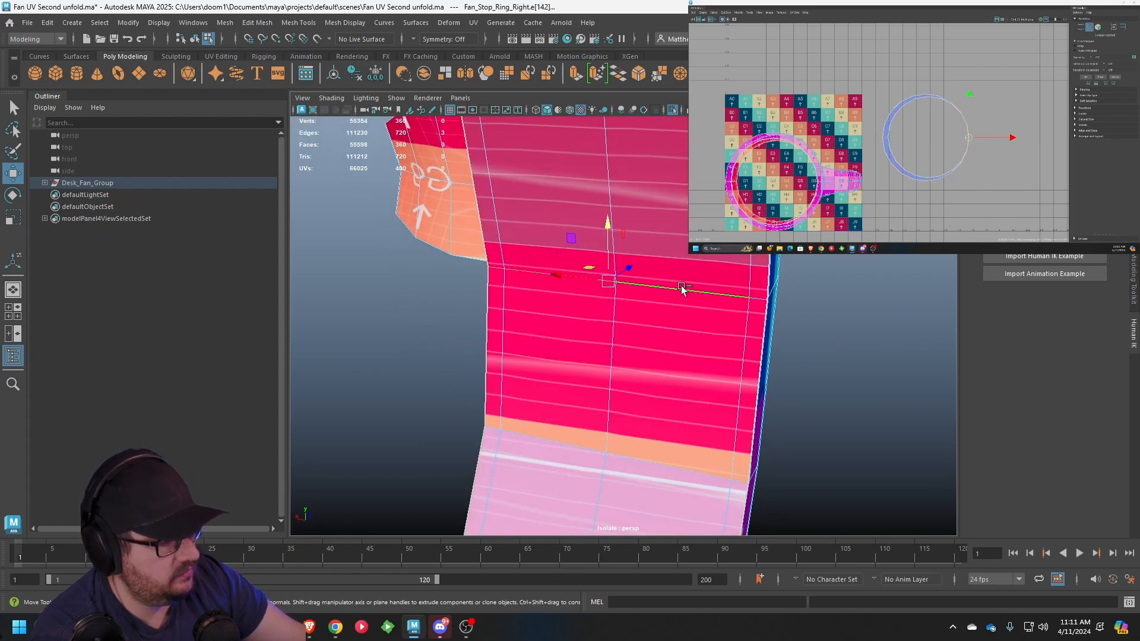
left_click(755, 298, "shift")
middle_click_drag(980, 176, 988, 170, "alt")
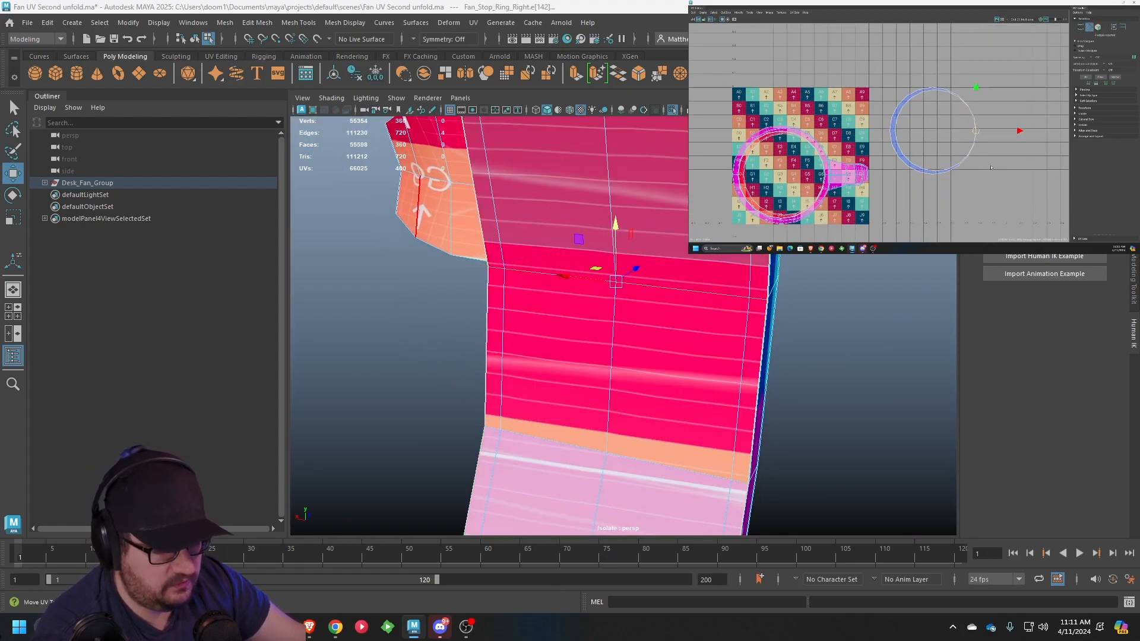
Unfold the inner band's UV shell, rotate the strip horizontal and place it beside the UV tile
left_click(975, 126)
left_click_drag(880, 88, 879, 87)
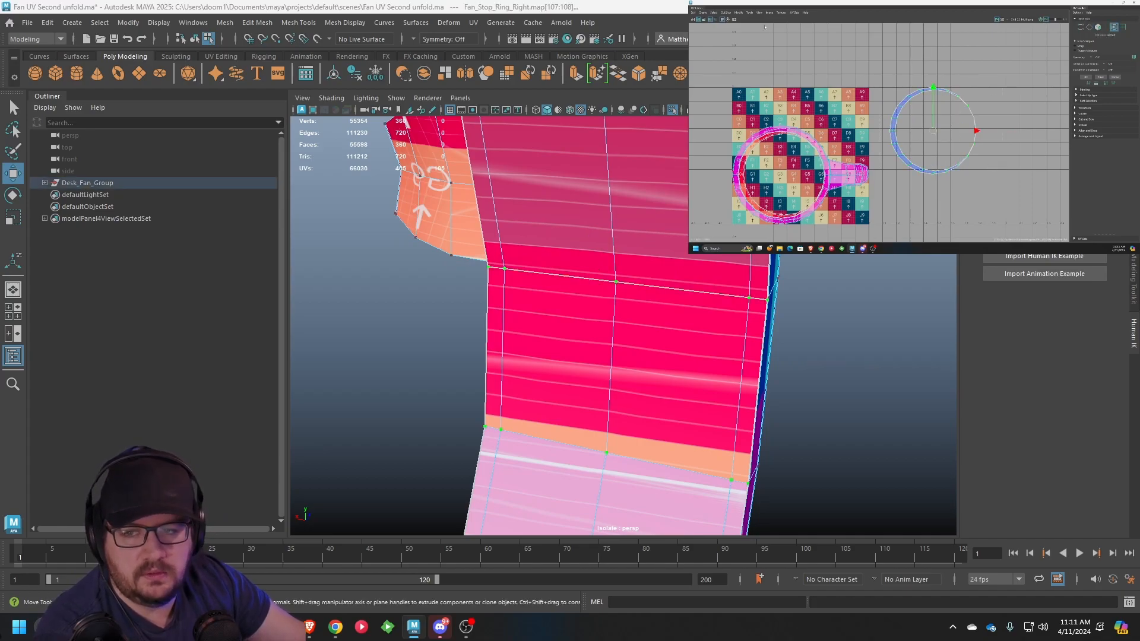
left_click(737, 13)
left_click(759, 161)
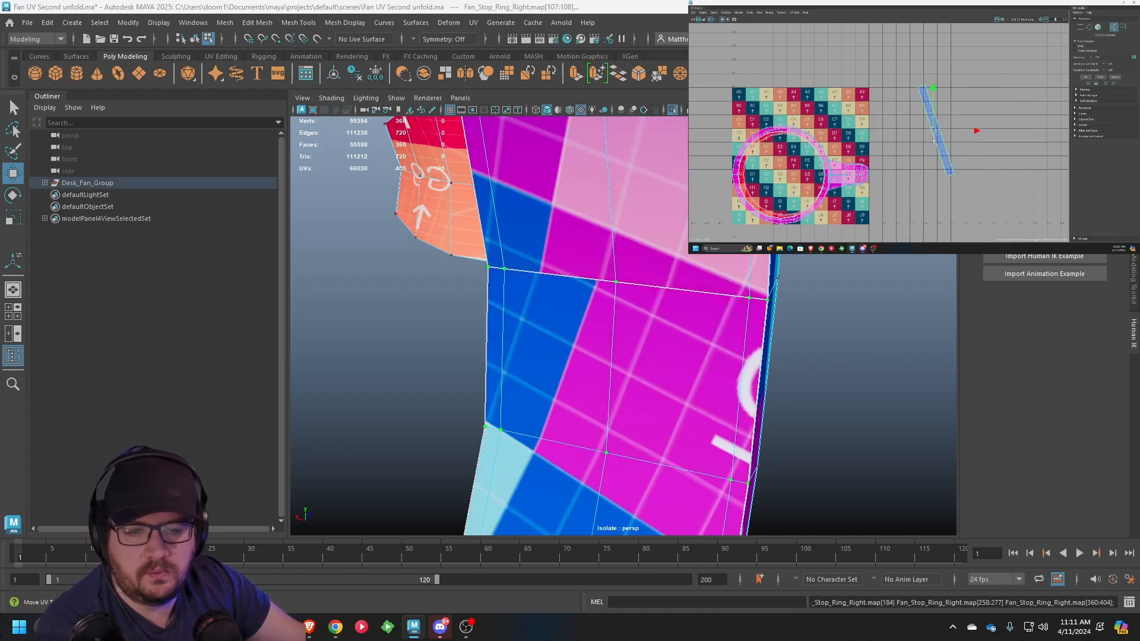
left_click_drag(966, 122, 923, 87)
key("w")
left_click_drag(932, 130, 917, 123)
Examine the stop ring and its handle from several sides to decide where the remaining seams should go
scroll(778, 331, "down", 5)
left_click_drag(778, 331, 704, 326, "alt")
scroll(603, 344, "up", 3)
scroll(704, 326, "up", 2)
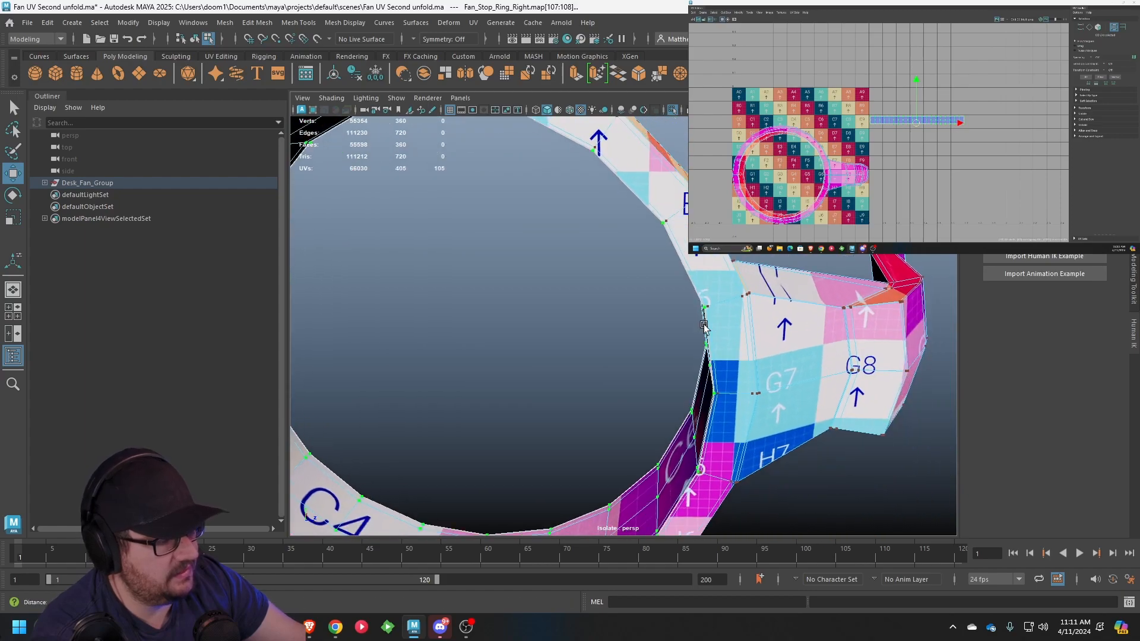
scroll(704, 326, "down", 5)
left_click_drag(618, 326, 582, 350, "alt")
scroll(582, 350, "up", 4)
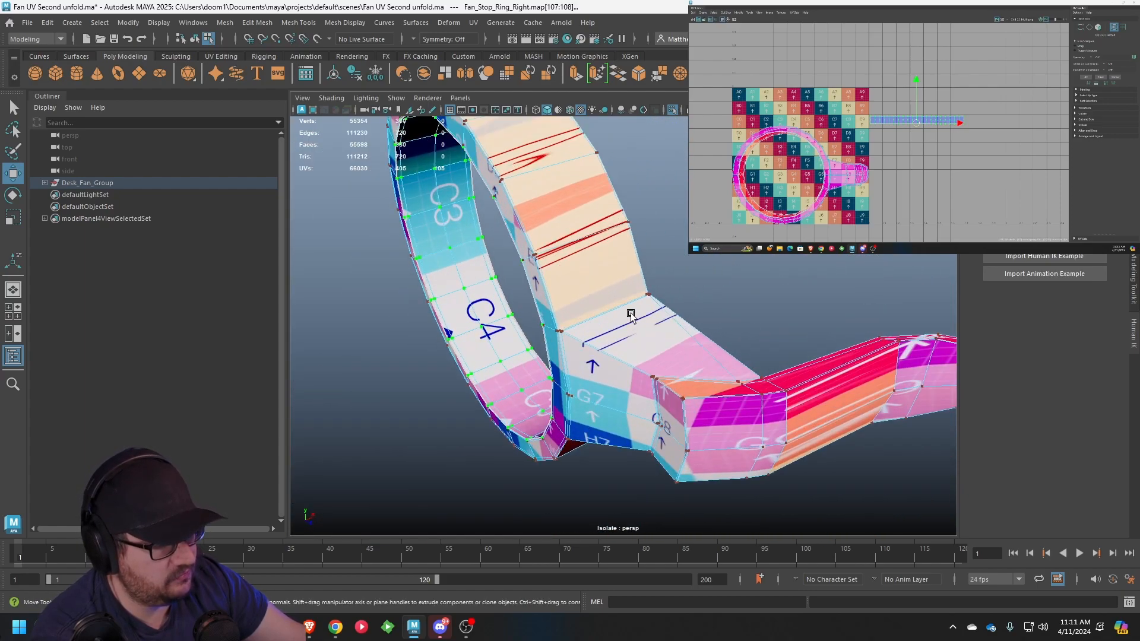
scroll(570, 359, "down", 5)
mouse_move(687, 292)
left_mouse_down("alt")
mouse_move(676, 225)
mouse_move(730, 280)
mouse_move(686, 288)
left_mouse_up("alt")
middle_click_drag(686, 288, 701, 327, "alt")
scroll(701, 326, "up", 4)
scroll(496, 309, "down", 3)
left_click_drag(789, 355, 935, 337, "alt")
left_click_drag(801, 352, 585, 359, "alt")
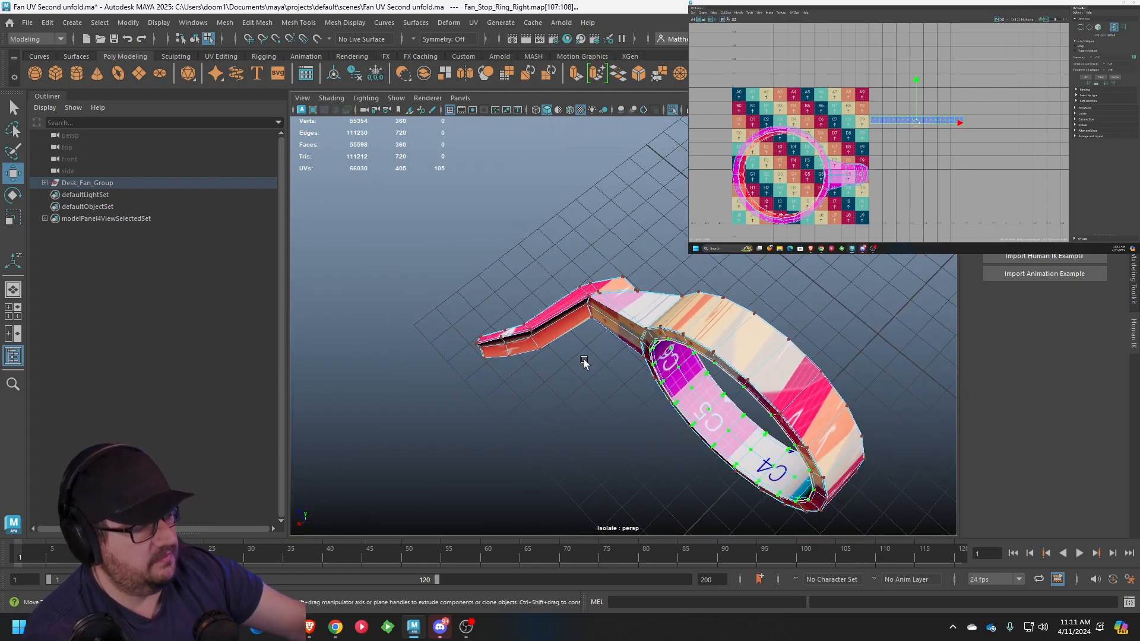
left_click_drag(572, 349, 698, 313, "alt")
scroll(745, 287, "up", 5)
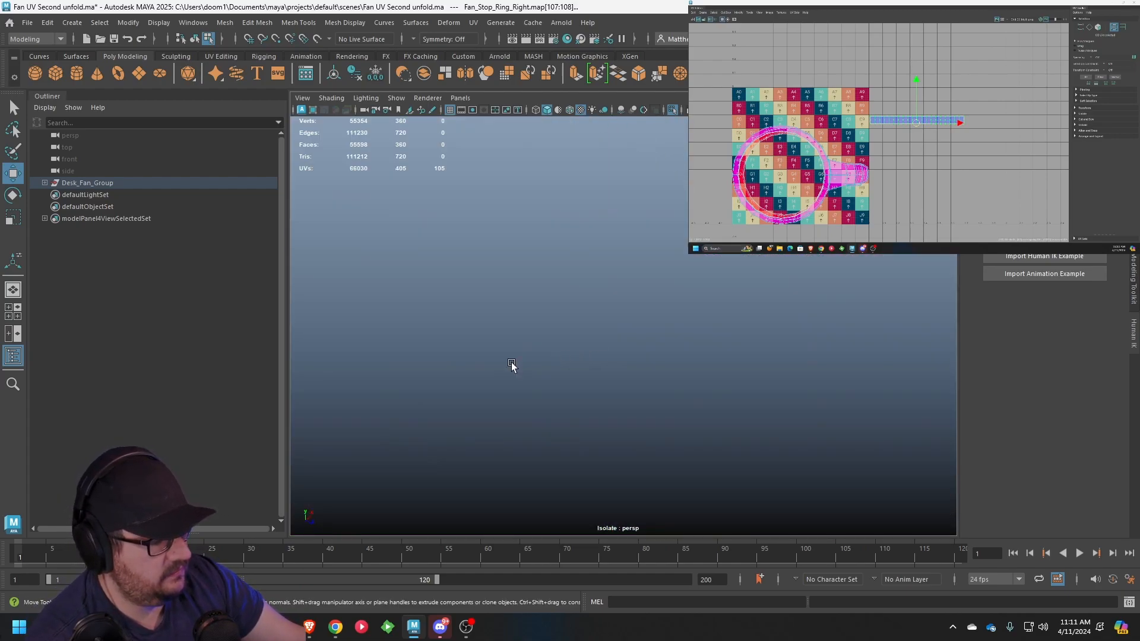
Select the border edges at the corner where the handle bends away from the ring as seam edges
scroll(537, 351, "up", 5)
right_click_drag(453, 275, 395, 272)
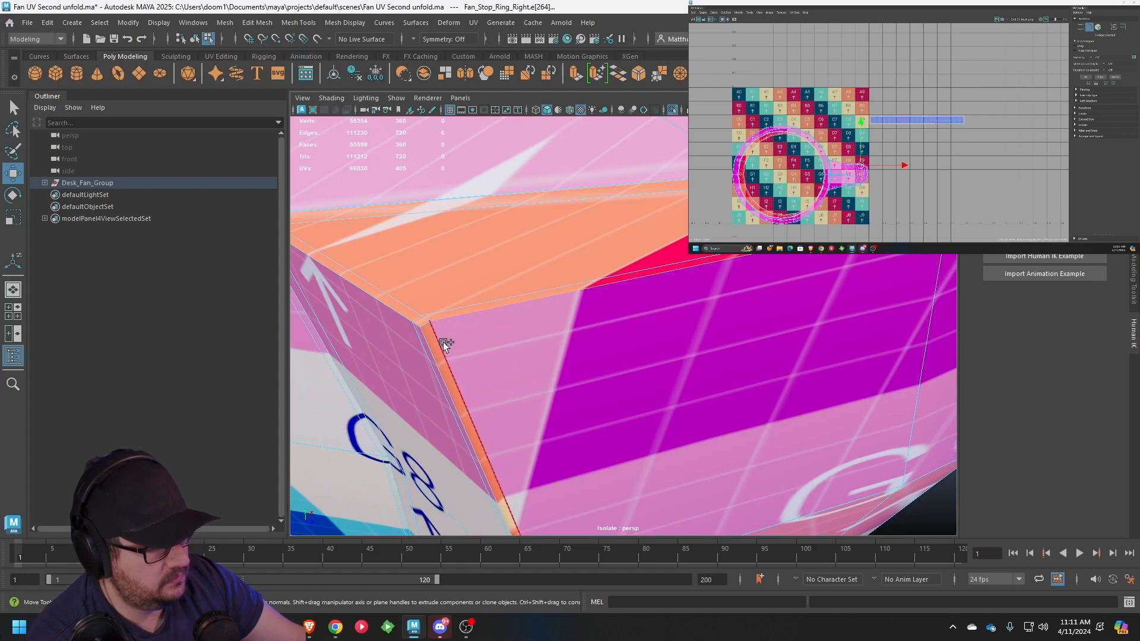
left_click(425, 323, "shift")
scroll(472, 364, "down", 8)
left_click_drag(706, 338, 748, 329, "alt")
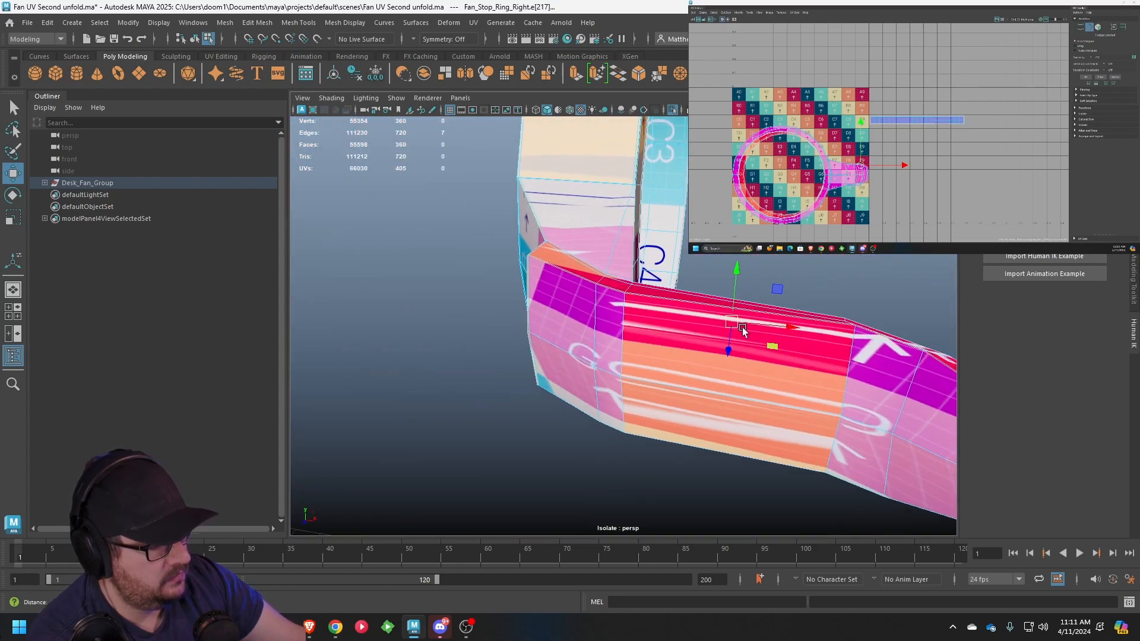
Add the border edges around the corner at the handle's free end to the seam selection
middle_click_drag(748, 329, 539, 277, "alt")
scroll(720, 313, "up", 3)
scroll(657, 294, "up", 2)
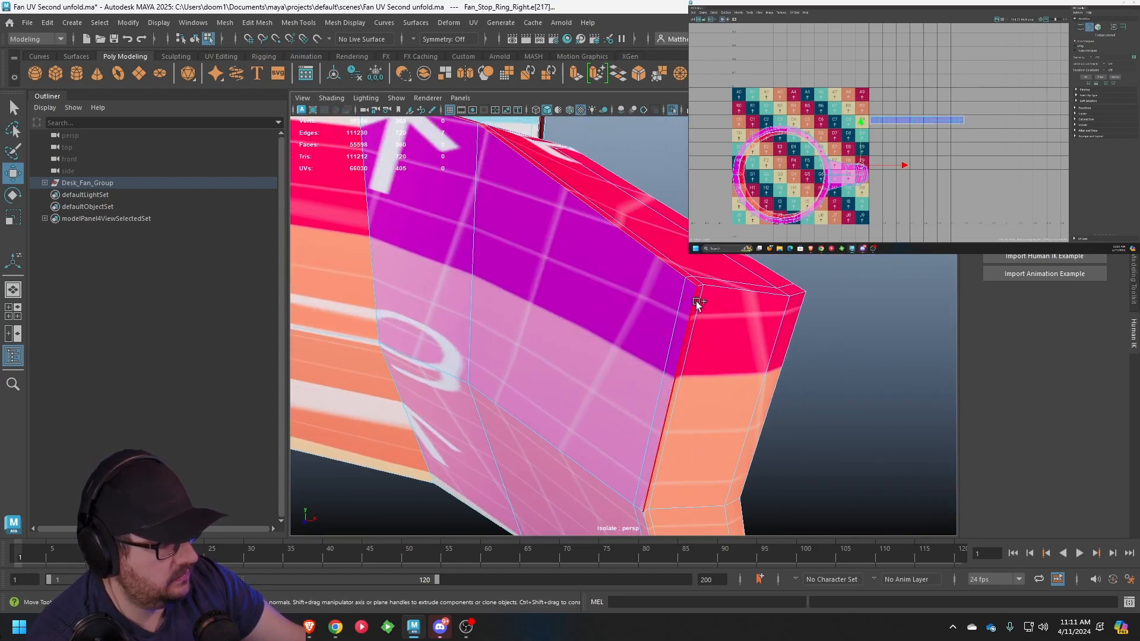
scroll(692, 301, "up", 3)
scroll(715, 303, "down", 1)
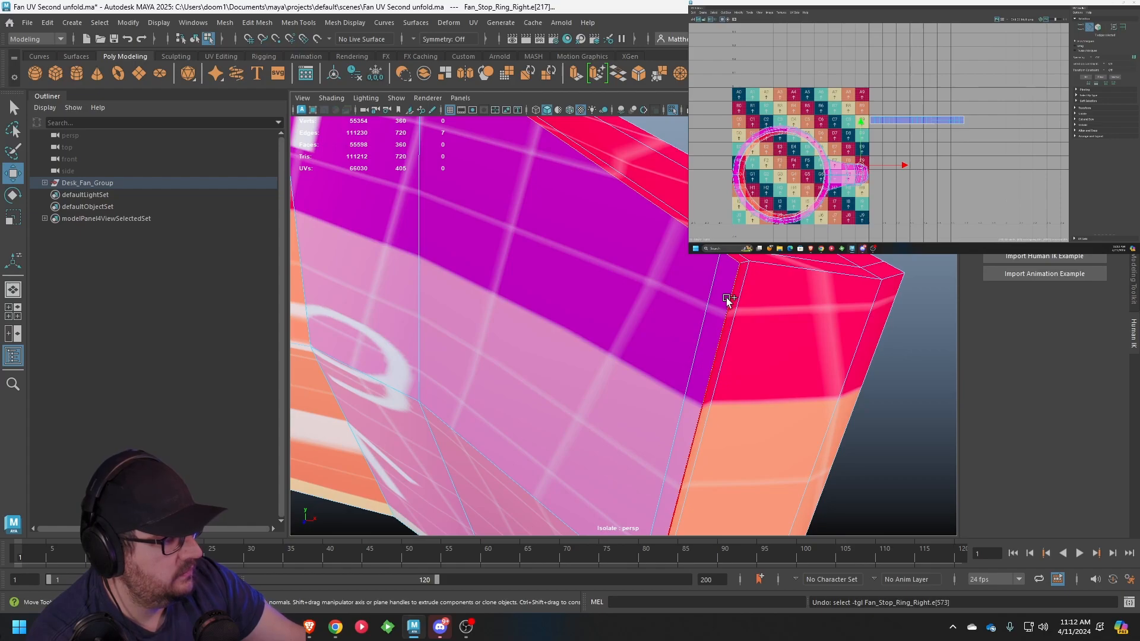
scroll(727, 303, "down", 8)
left_click_drag(725, 308, 589, 439, "alt")
scroll(682, 313, "up", 6)
scroll(585, 354, "up", 3)
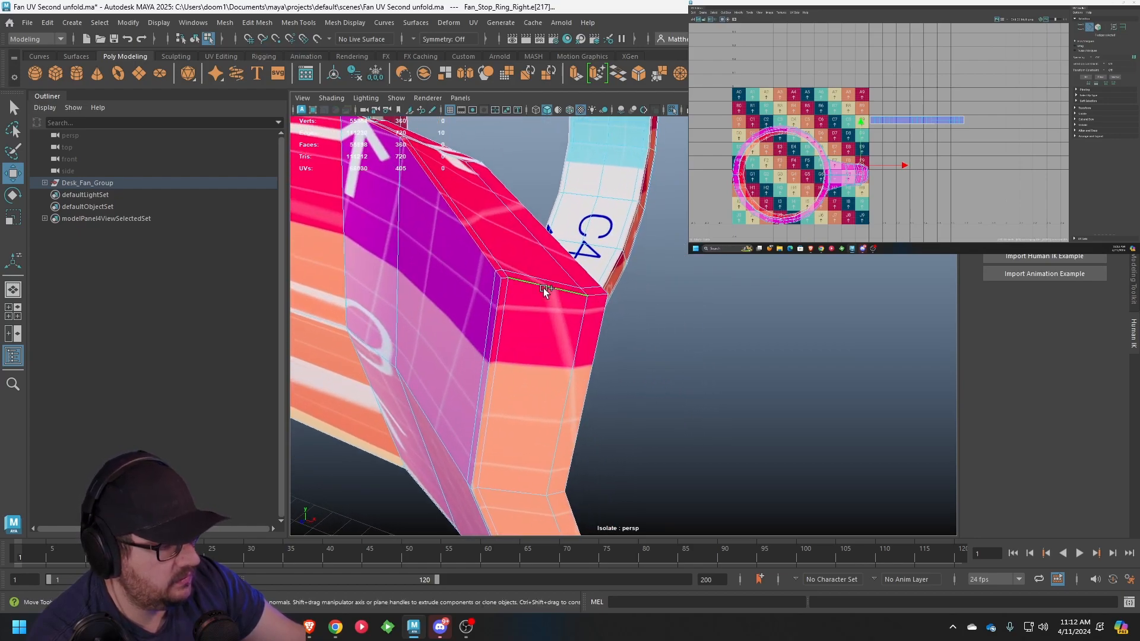
Extend the seam selection with the edges along the underside of the handle's outer face
left_click_drag(580, 304, 634, 374, "alt")
scroll(625, 444, "up", 5)
scroll(627, 444, "down", 5)
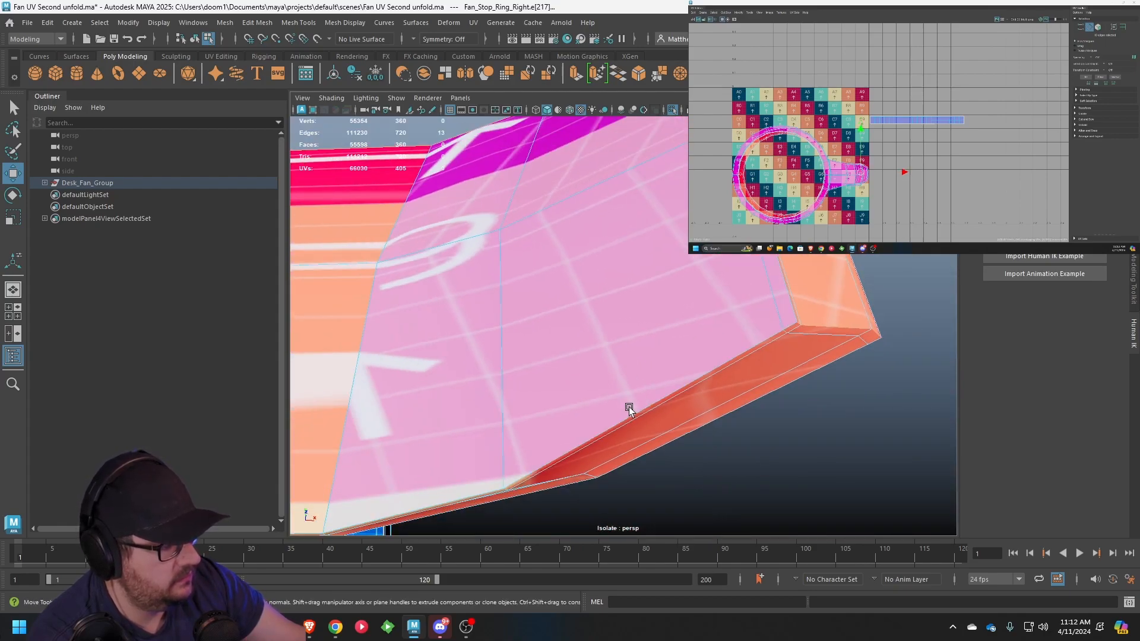
double_click(634, 409, "shift")
left_click_drag(634, 409, 713, 415, "alt")
scroll(622, 405, "up", 3)
scroll(622, 404, "down", 2)
Check the seam selection around the handle and cut the UVs along the selected edges
left_click_drag(641, 427, 640, 460, "alt")
middle_click_drag(640, 460, 594, 415, "alt")
scroll(592, 415, "up", 4)
middle_click_drag(859, 440, 738, 436, "alt")
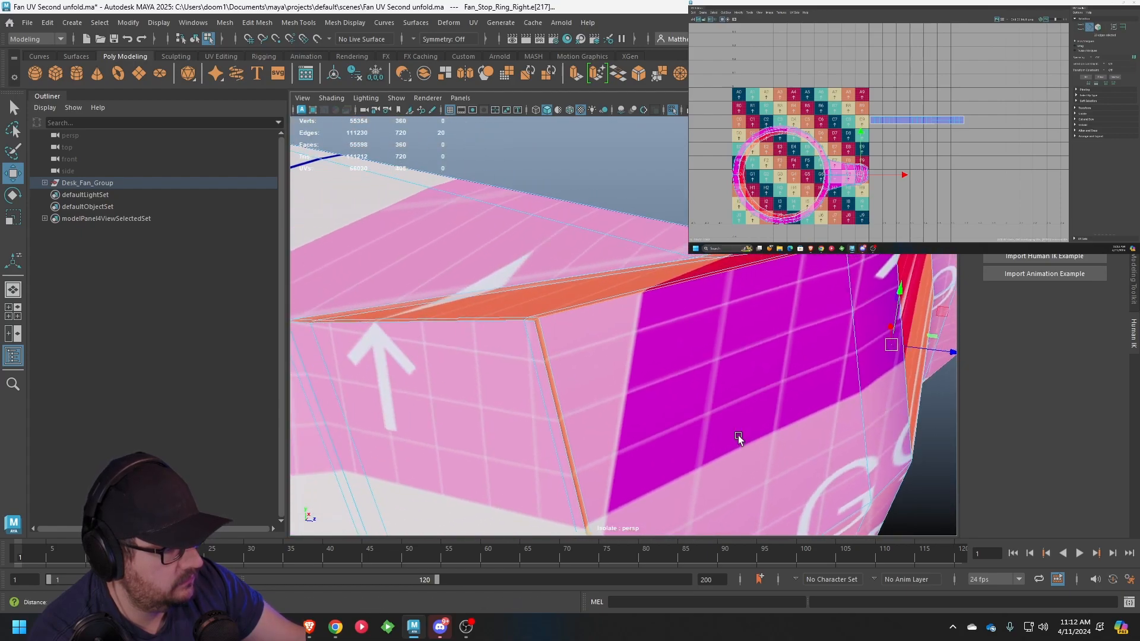
left_click_drag(715, 440, 697, 327, "alt")
right_click_drag(697, 326, 695, 248, "alt")
middle_click_drag(695, 248, 682, 315, "alt")
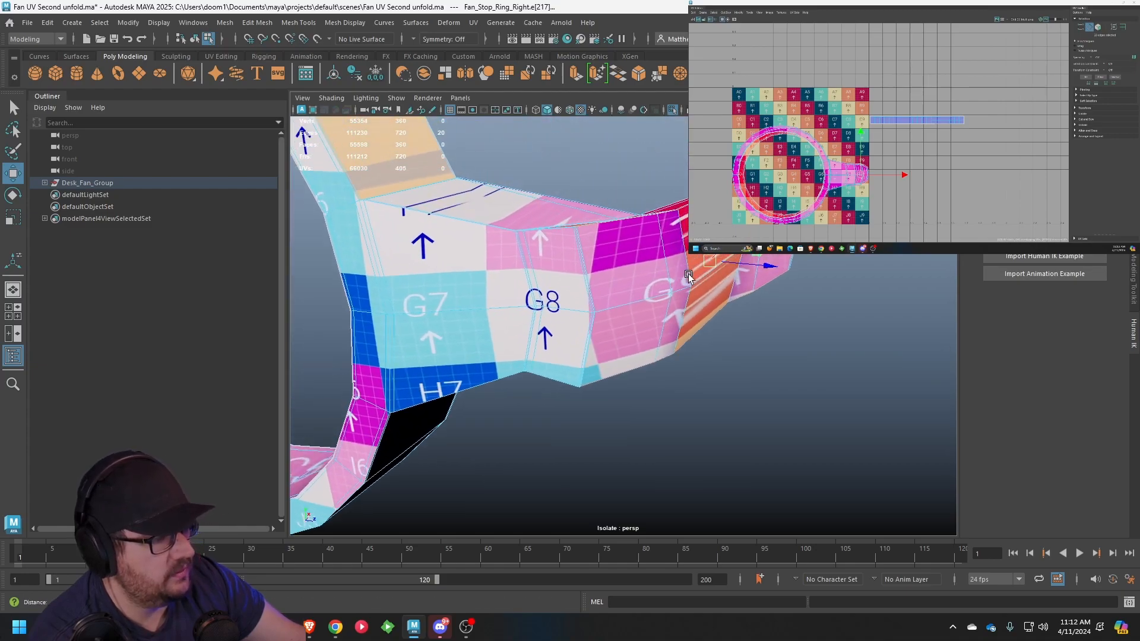
right_click_drag(681, 316, 676, 299, "alt")
left_click_drag(676, 299, 608, 312, "alt")
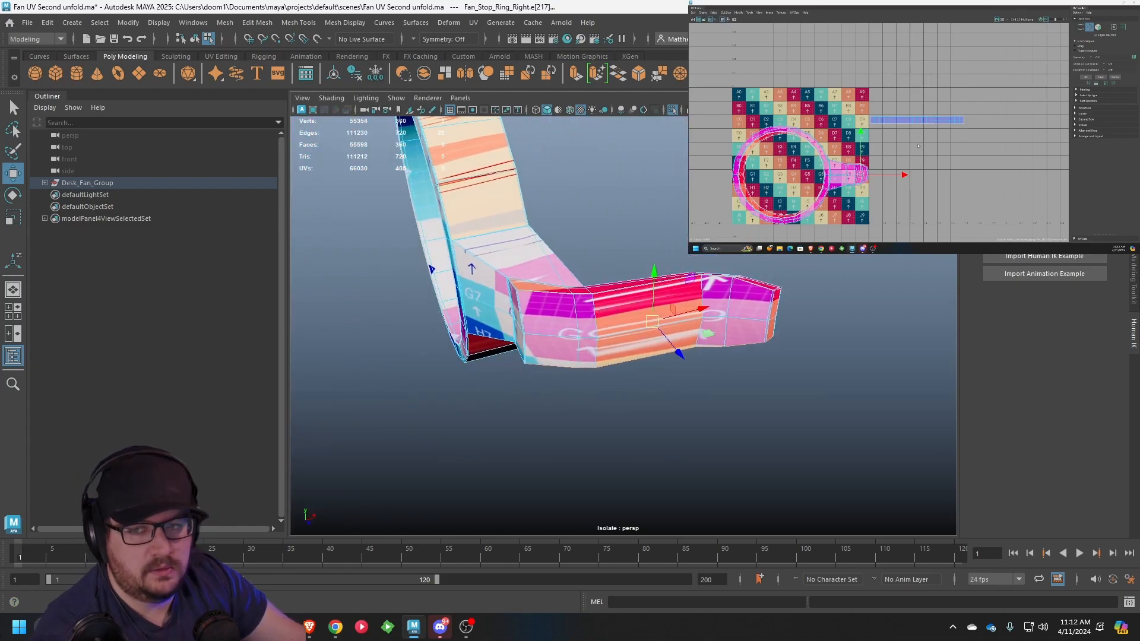
middle_click_drag(946, 160, 952, 155, "alt")
key("shift+x")
Add the border edges at the corner where the handle meets the ring to the seam selection
left_click_drag(570, 308, 538, 328, "alt")
scroll(544, 327, "up", 6)
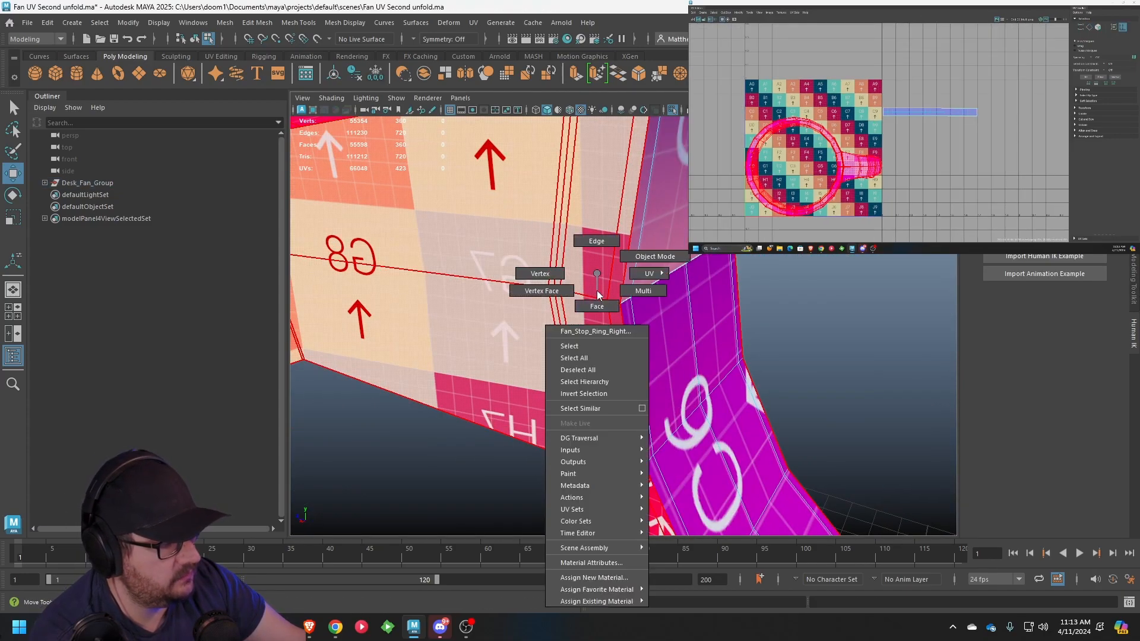
left_click_drag(622, 265, 629, 294, "alt")
scroll(658, 305, "up", 3)
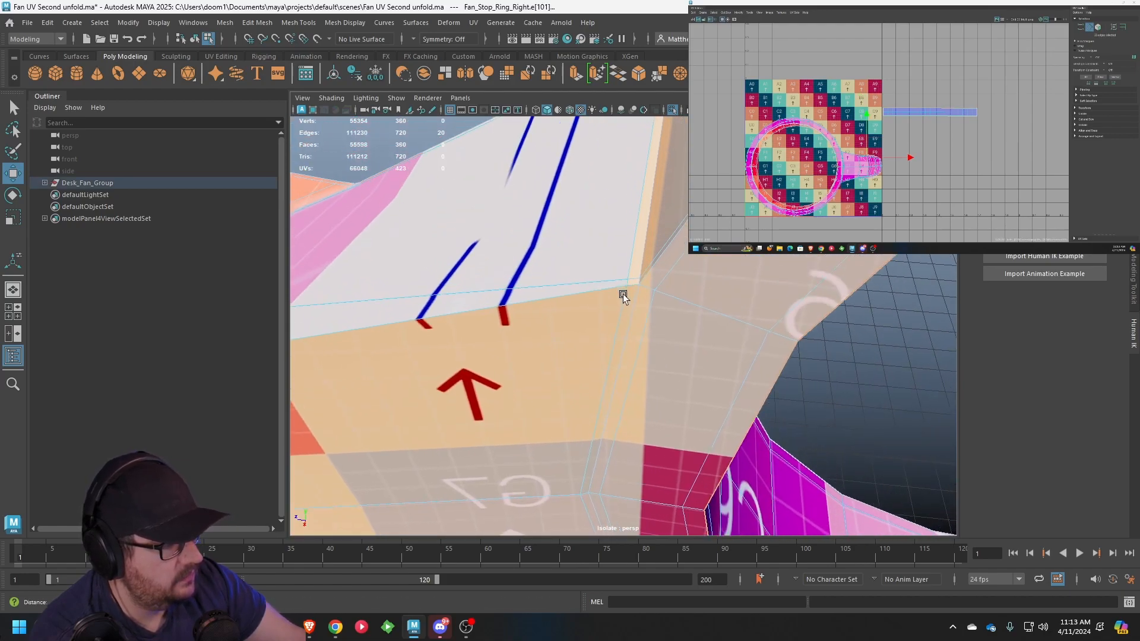
scroll(617, 285, "up", 3)
double_click(599, 263, "shift")
scroll(599, 262, "down", 5)
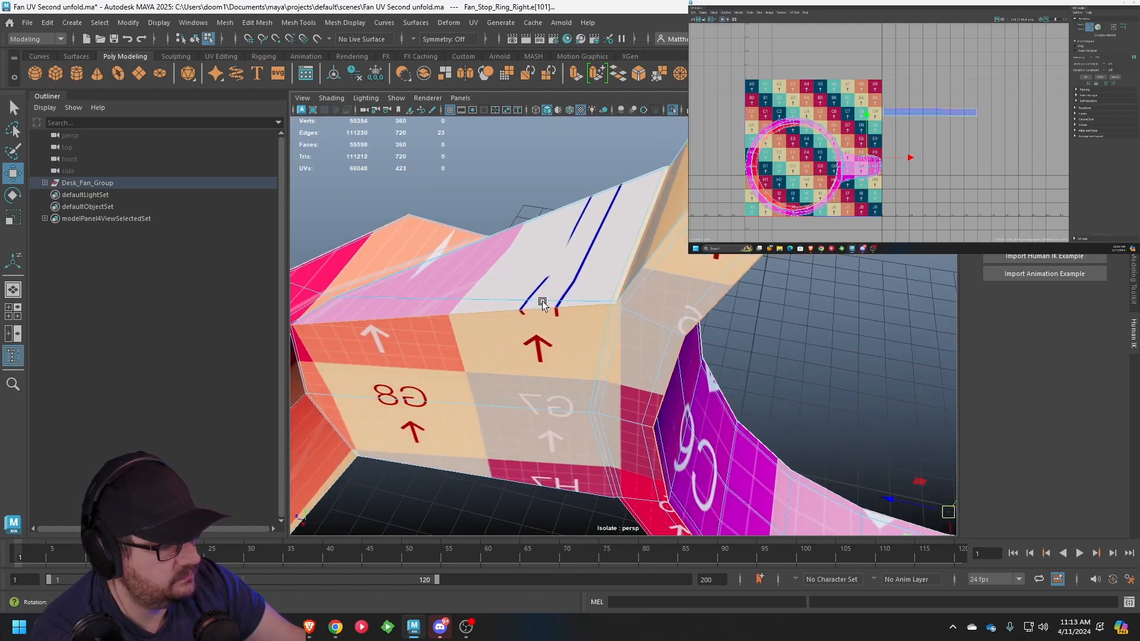
Extend the seam selection with the border edges along the bend and the free end of the handle
middle_click_drag(544, 303, 768, 261, "alt")
left_click_drag(769, 261, 643, 408, "alt")
scroll(653, 303, "up", 5)
scroll(654, 305, "down", 3)
scroll(643, 408, "up", 3)
scroll(674, 282, "down", 3)
left_click_drag(616, 348, 584, 344, "alt")
scroll(690, 317, "up", 3)
left_click(601, 302, "shift")
left_click_drag(594, 305, 646, 309, "alt")
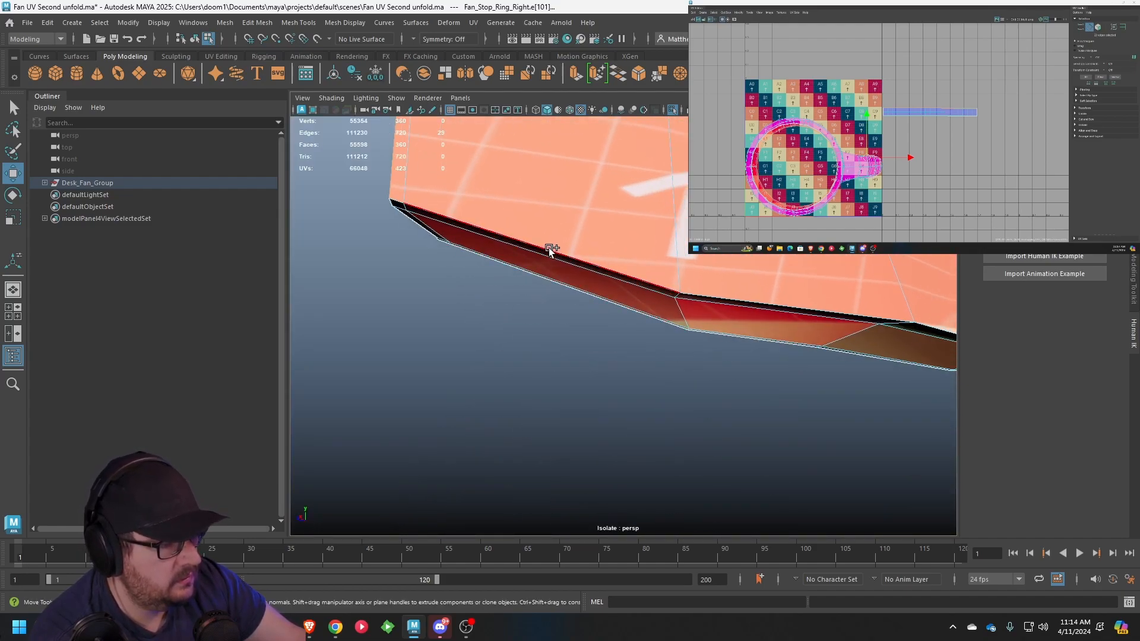
Add the remaining edges along the handle's lower border, up to the ring, to the seam selection
left_click_drag(549, 251, 590, 339, "alt")
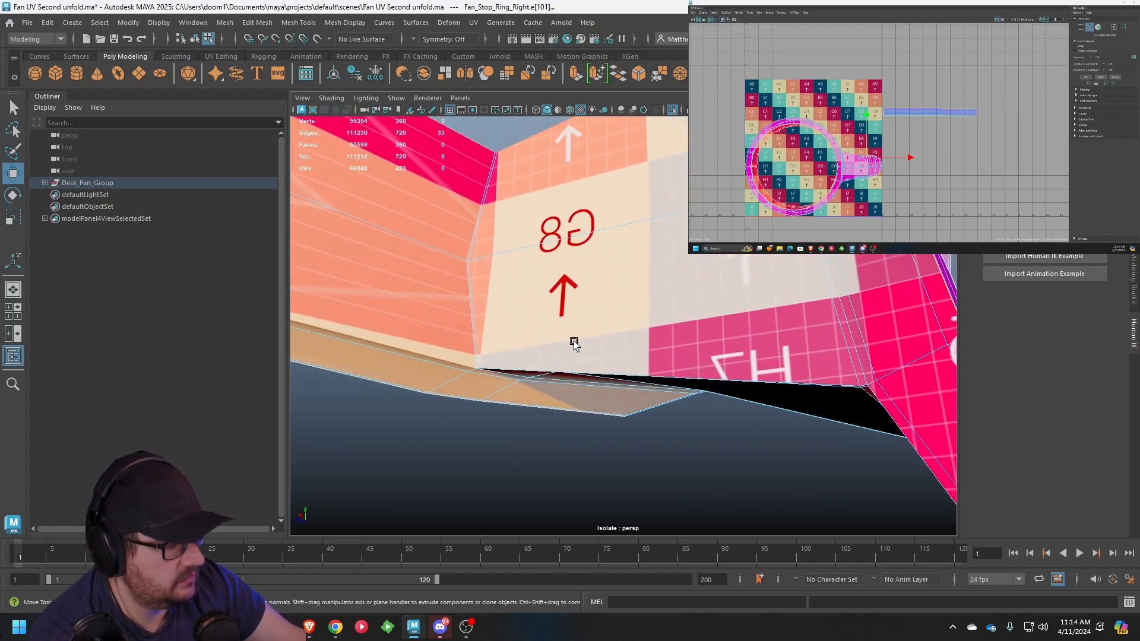
left_click(530, 360, "shift")
left_click_drag(528, 359, 628, 342, "alt")
double_click(547, 371, "shift")
Cut the UVs along the selected edges, test the separation by moving the UVs, and undo that move
scroll(579, 361, "down", 5)
scroll(585, 380, "down", 3)
middle_click_drag(896, 146, 910, 140, "alt")
key("shift+x")
left_click_drag(878, 154, 919, 157)
key("ctrl+z")
Move the UV shell of the stop ring's flat side face off the checker tile and unfold it
right_click_drag(520, 274, 567, 307)
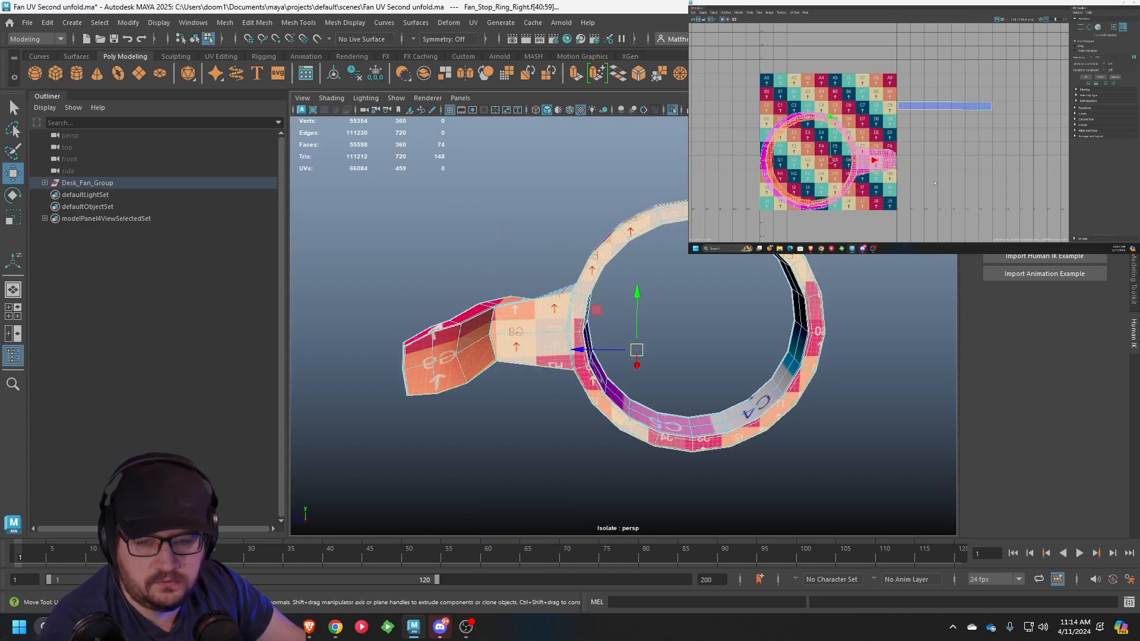
left_click_drag(832, 161, 984, 172)
middle_click_drag(984, 172, 949, 149, "alt")
right_click_drag(983, 147, 1005, 148)
key("ctrl+F12")
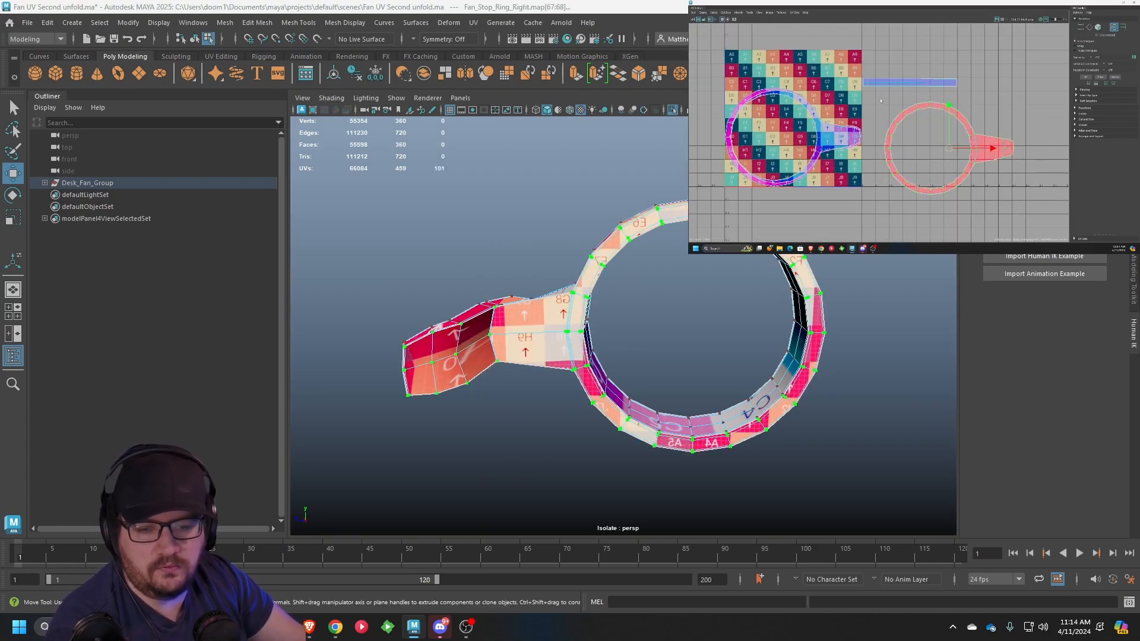
left_click(757, 16)
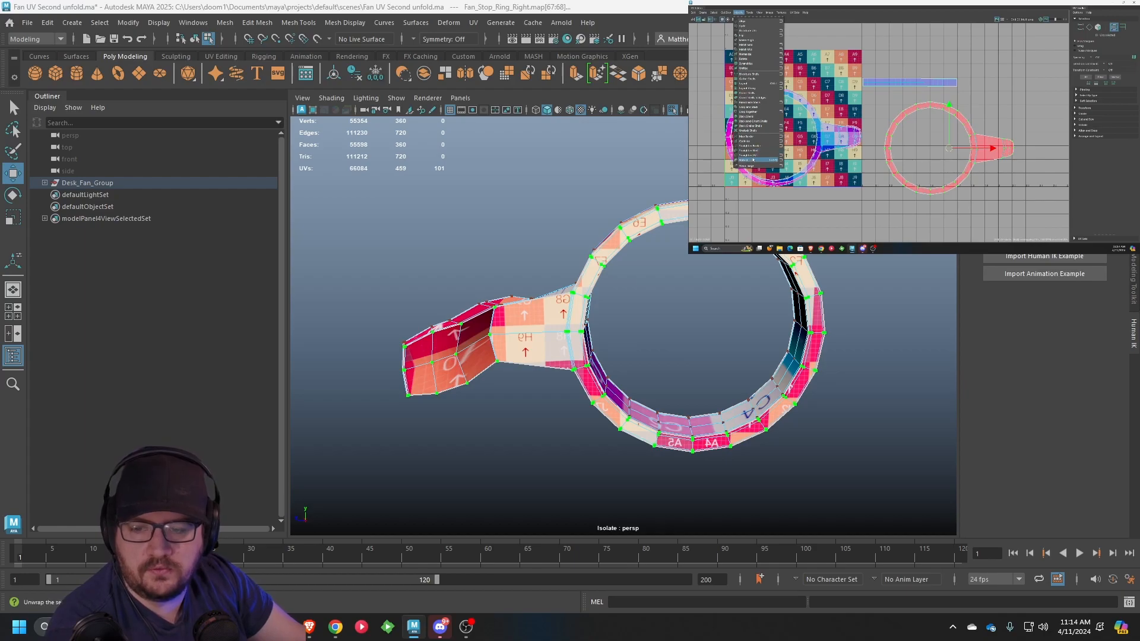
left_click(755, 160)
Scale down and rotate the unfolded side shell, placing it beside the checker tile just below the straight strip
scroll(959, 136, "up", 2)
key("r")
mouse_move(946, 150)
left_mouse_down()
mouse_move(915, 146)
mouse_move(925, 146)
left_mouse_up()
key("e")
left_click_drag(958, 112, 1013, 156)
key("w")
left_click_drag(945, 138, 881, 96)
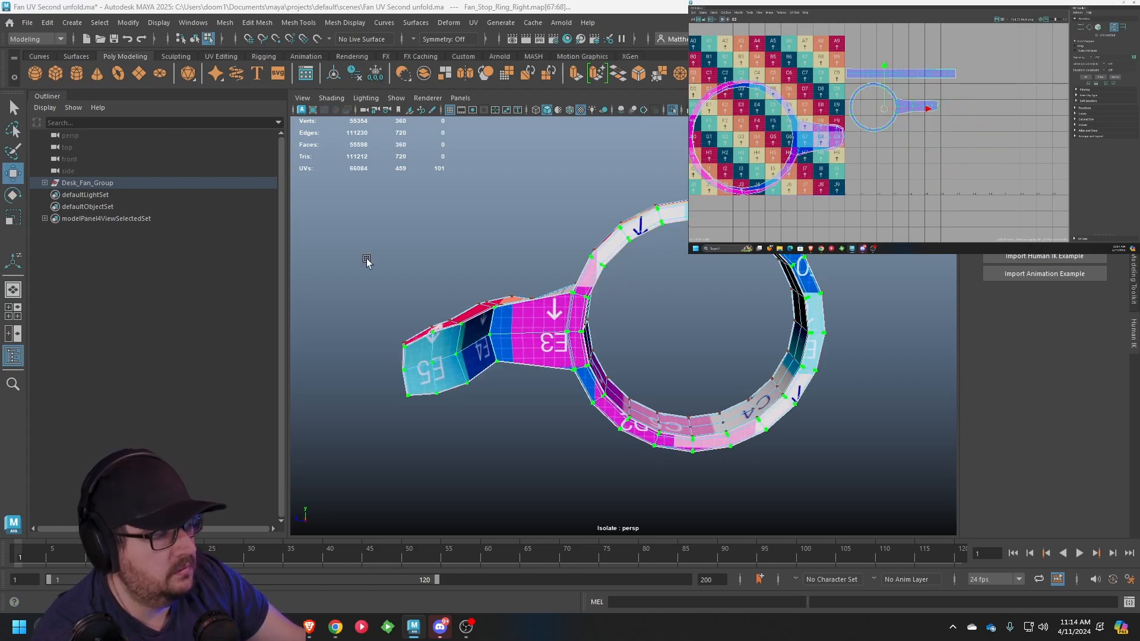
Select the connected faces of the stop ring's remaining outer shell and unfold their UVs
left_click_drag(340, 244, 556, 310, "alt")
right_click_drag(621, 273, 681, 311)
left_click(589, 284)
left_click_drag(525, 287, 659, 272, "alt")
left_click(667, 279)
left_click_drag(751, 330, 680, 378, "alt")
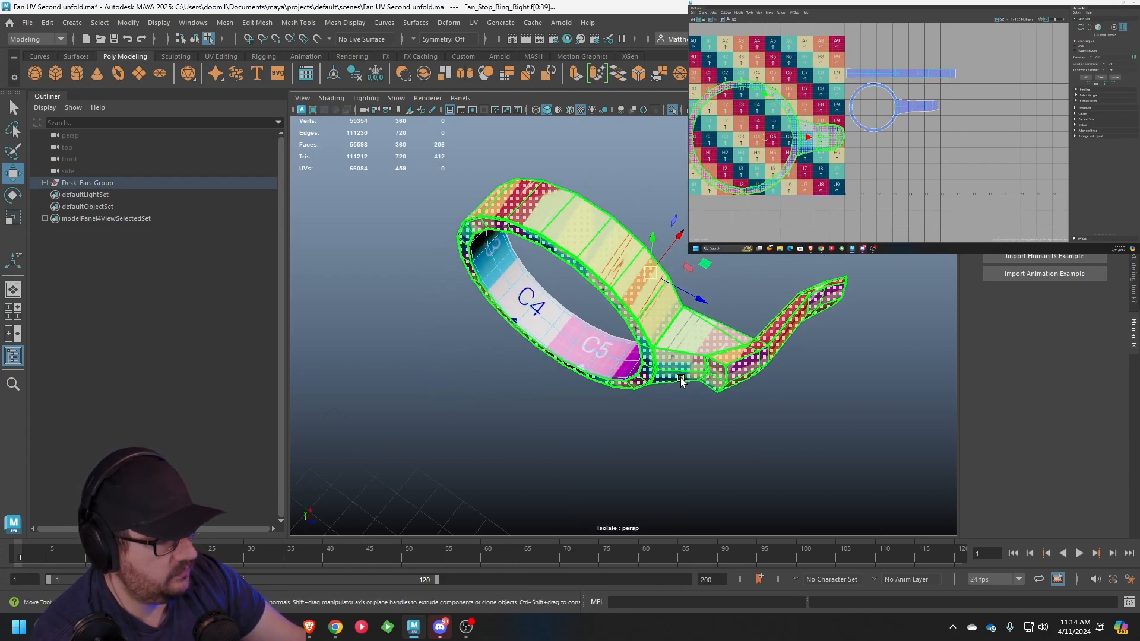
middle_click_drag(837, 168, 878, 158, "alt")
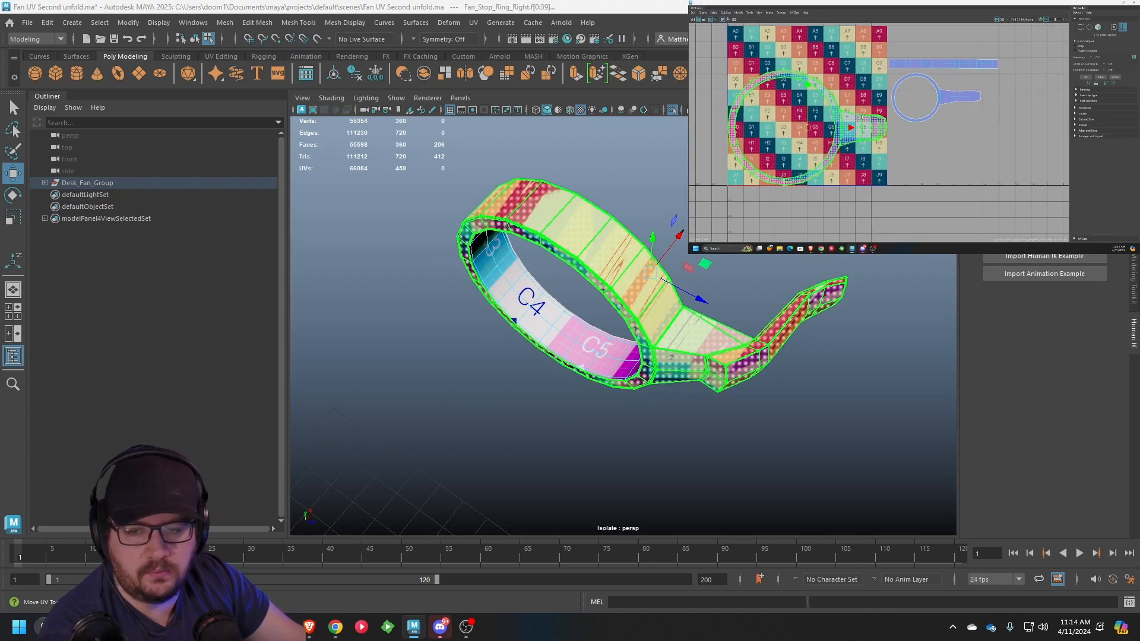
right_click_drag(861, 122, 819, 114)
left_click(837, 117)
left_click(740, 14)
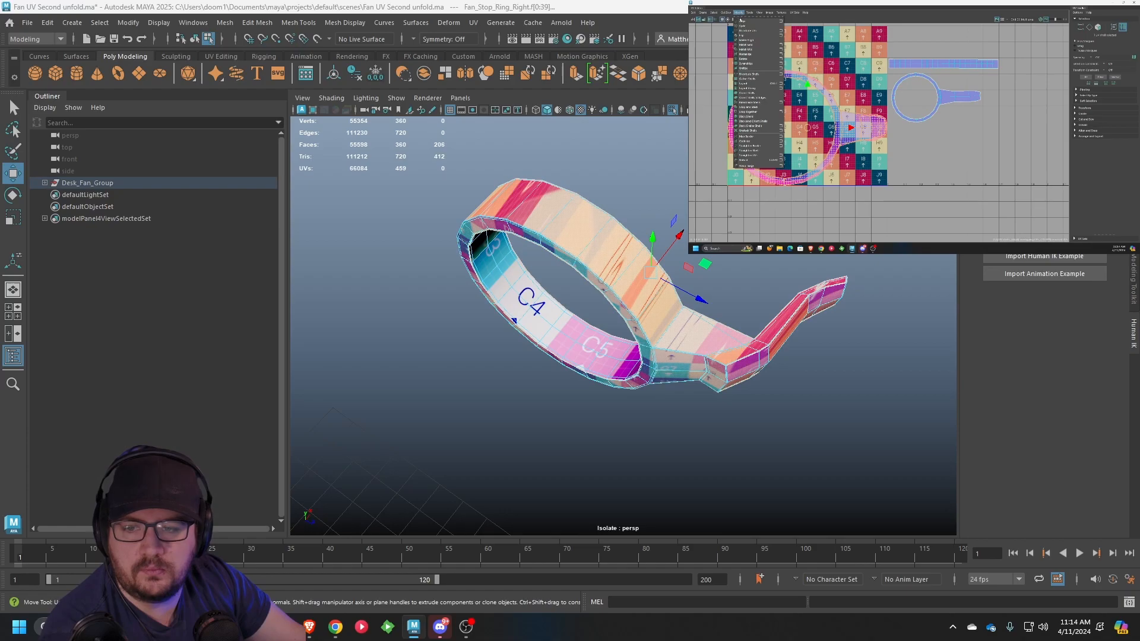
left_click(756, 156)
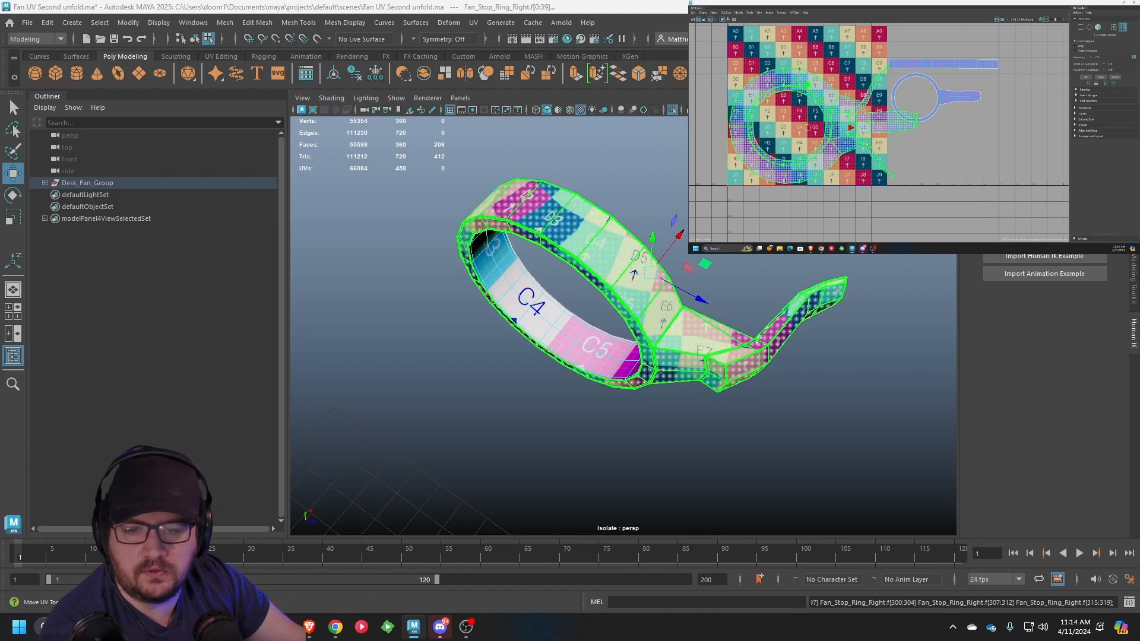
Scale down the unfolded outer shell and move it off the checker tile, below the other ring shells
middle_click_drag(858, 134, 869, 130, "alt")
scroll(870, 130, "down", 1)
scroll(869, 130, "up", 2)
scroll(869, 130, "down", 3)
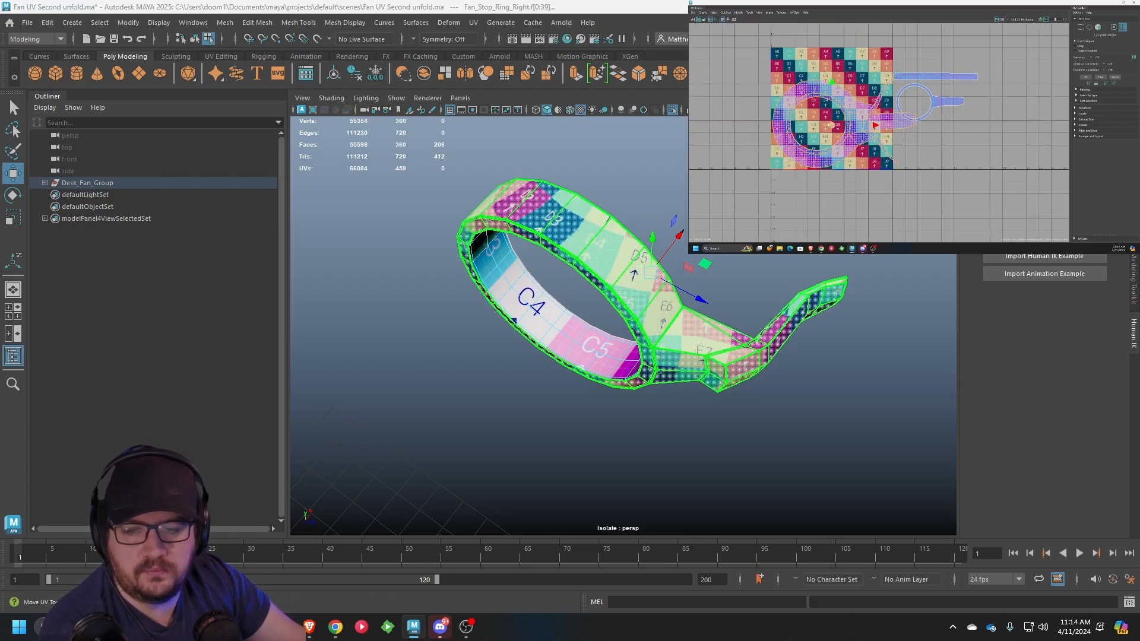
key("r")
left_click_drag(832, 125, 965, 138)
key("w")
key("e")
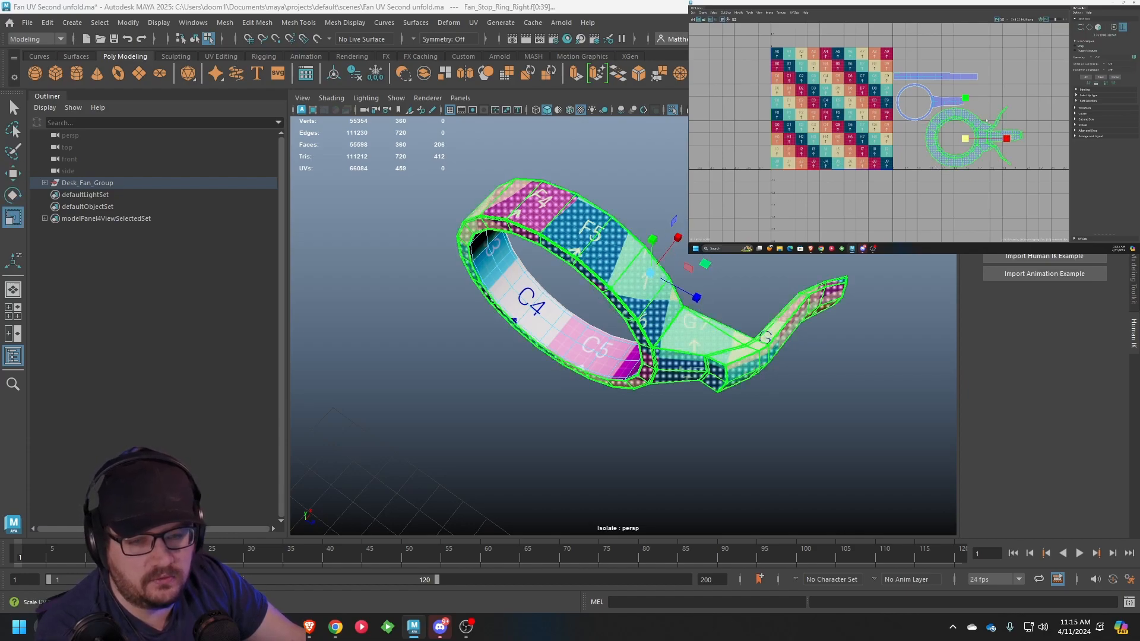
Rotate the outer shell about 180 degrees, adjust its position clear of the side shell, and deselect it
key("e")
left_click_drag(990, 106, 929, 187)
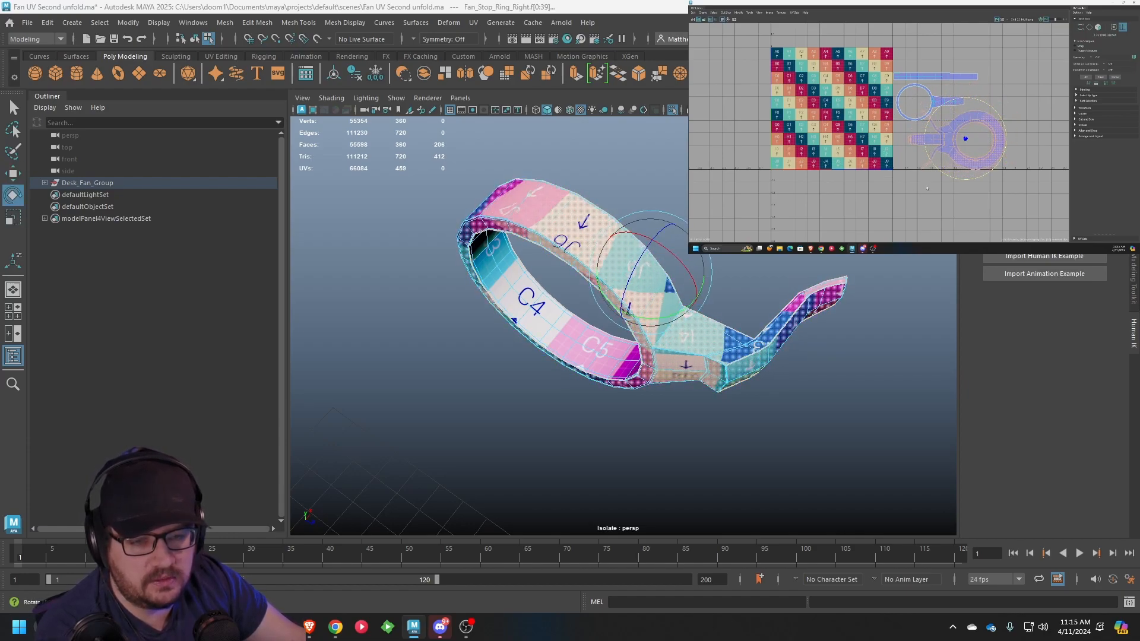
key("w")
mouse_move(966, 139)
left_mouse_down()
mouse_move(979, 142)
mouse_move(972, 136)
left_mouse_up()
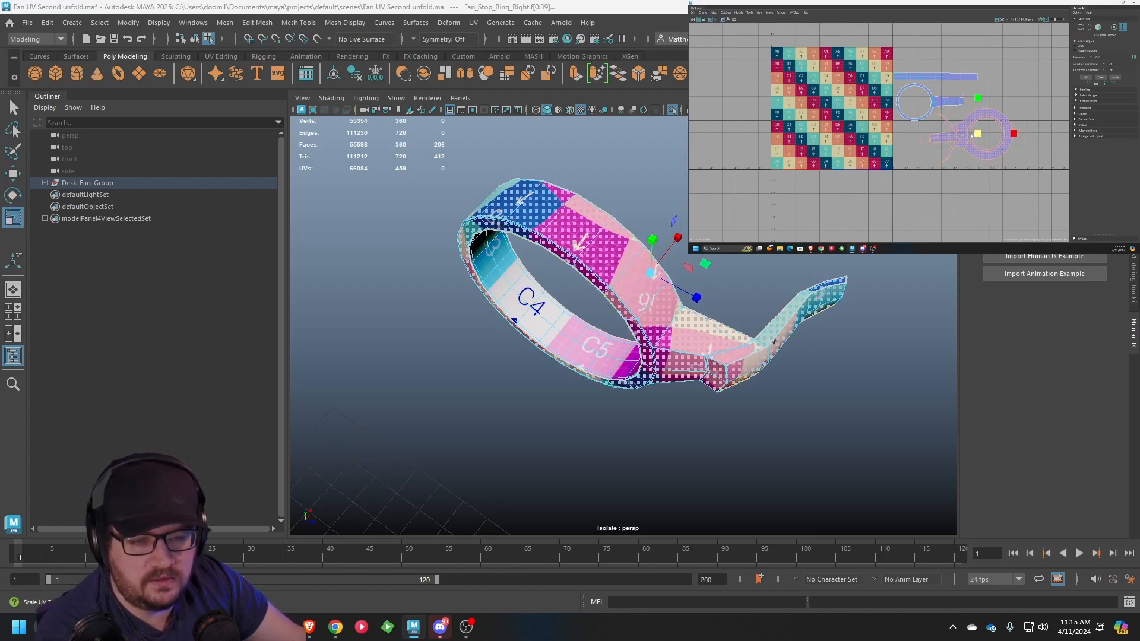
left_click(964, 178)
Return the right stop ring to object mode, inspect its checker pattern in smooth preview, and show the whole fan again
left_click_drag(681, 271, 678, 217, "alt")
right_click_drag(669, 268, 674, 263)
left_click(673, 263)
left_click(660, 266)
key("3")
left_click(656, 205)
left_click_drag(657, 205, 594, 199, "alt")
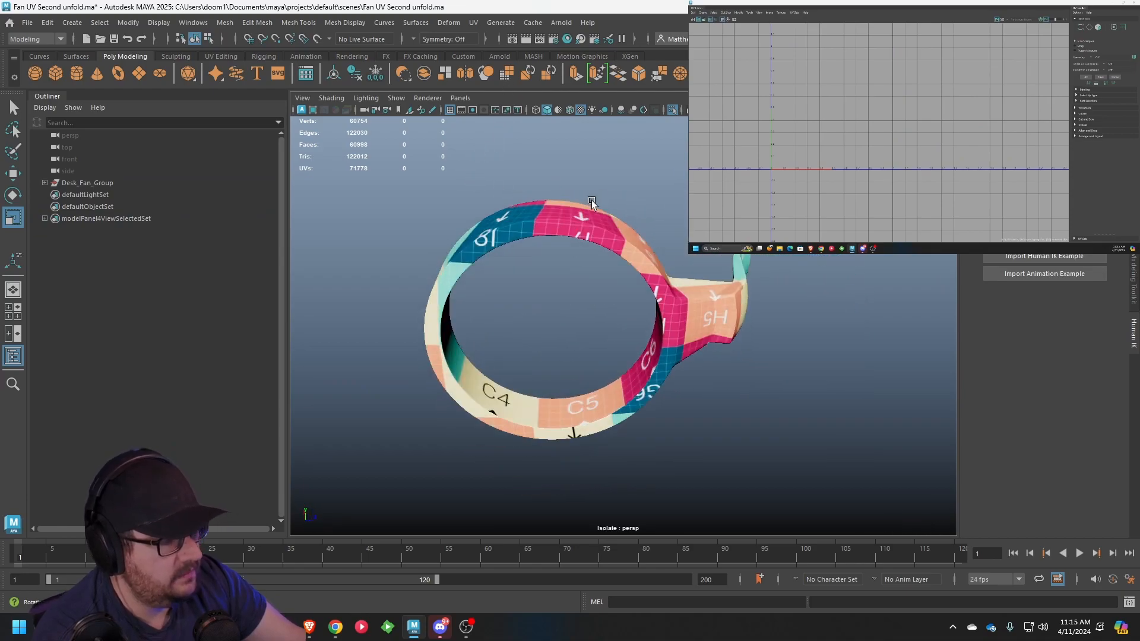
left_click(393, 101)
mouse_move(408, 121)
left_click(568, 121)
Transfer the UVs from the right stop ring to the left stop ring with Transfer Attributes
left_click_drag(575, 155, 694, 290, "alt")
left_click(626, 343)
left_click(683, 281)
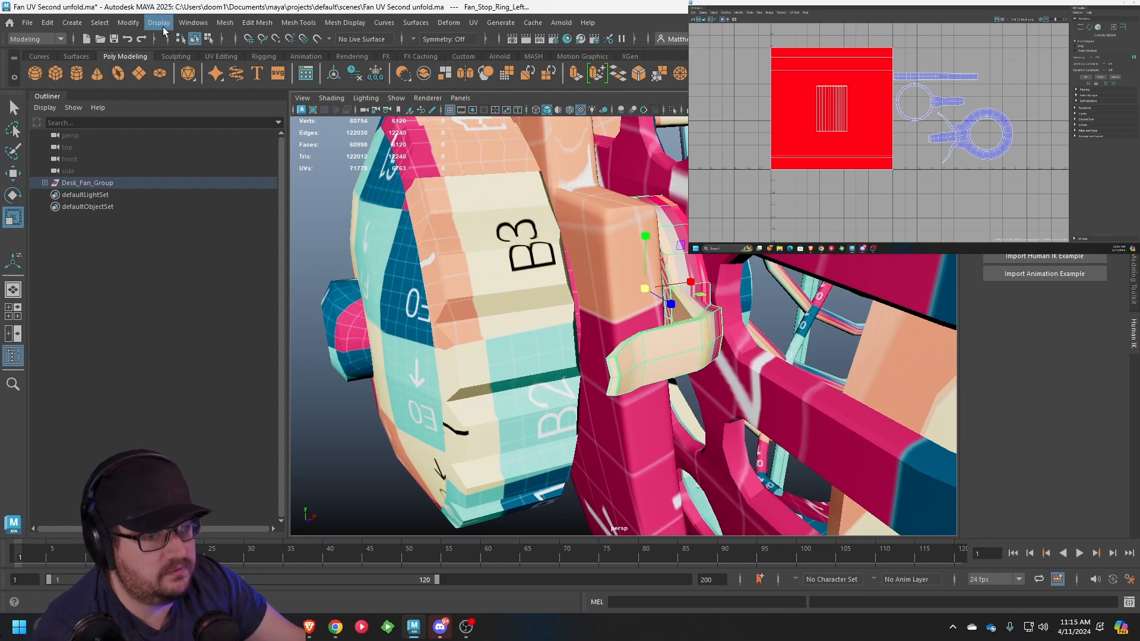
left_click(224, 22)
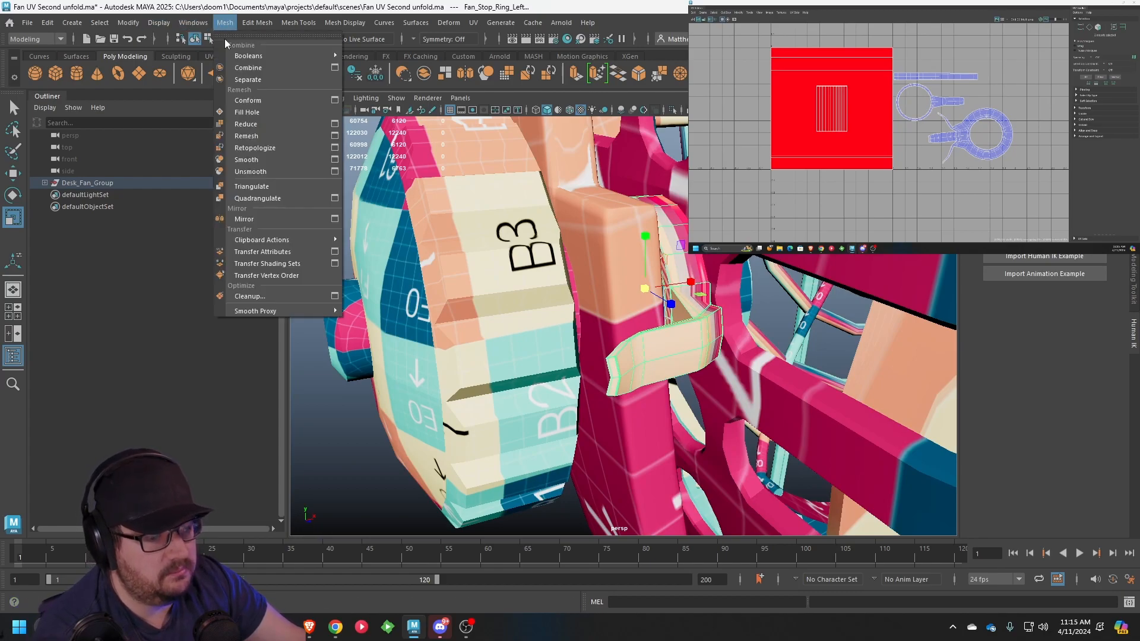
left_click(264, 253)
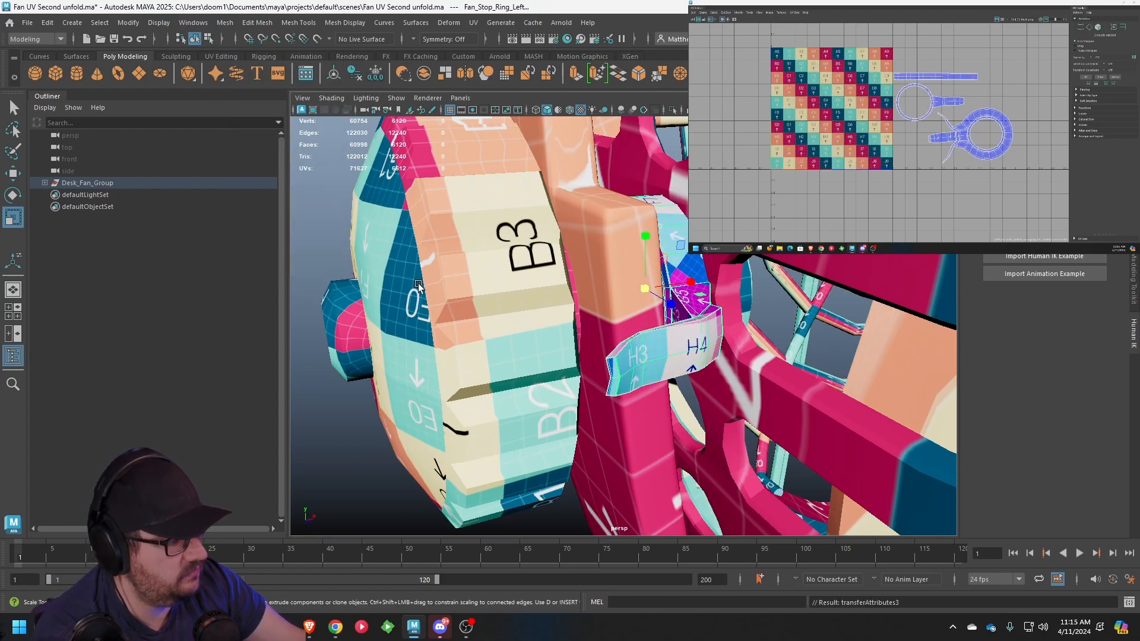
Inspect the left stop ring's transferred UVs on the fan and save the scene
left_click(644, 352)
scroll(644, 351, "down", 10)
left_click_drag(780, 351, 486, 308, "alt")
scroll(486, 307, "down", 7)
left_click(27, 22)
left_click(47, 76)
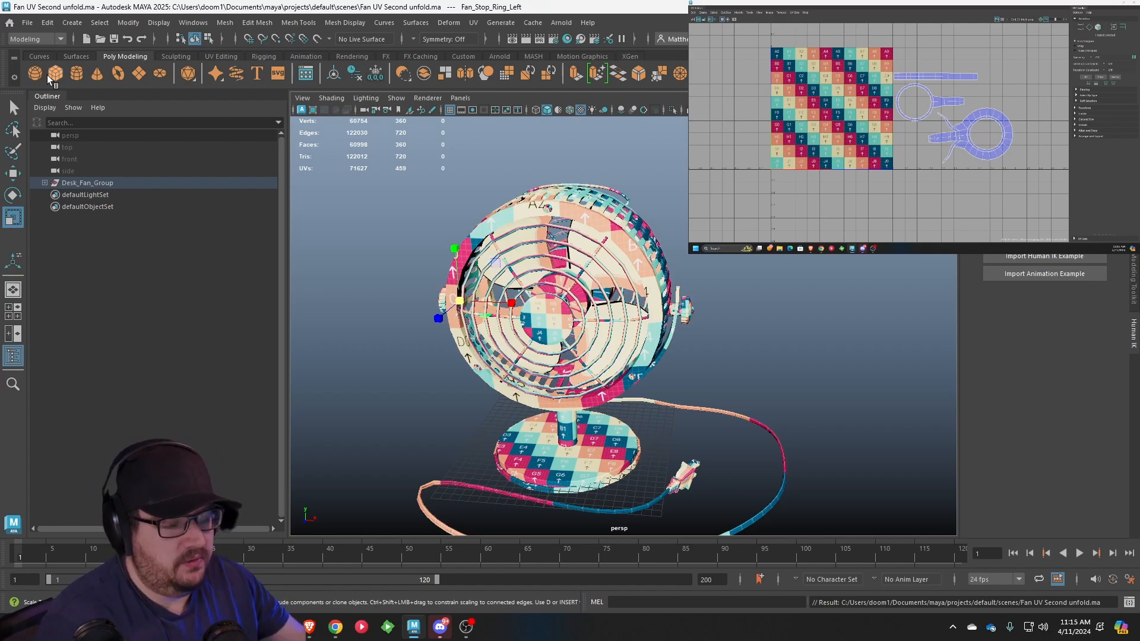
Isolate the round cap at the centre of the front grille and apply a camera-based UV projection from the front
left_click_drag(697, 369, 665, 321, "alt")
scroll(644, 270, "up", 2)
left_click(613, 244)
scroll(613, 246, "up", 2)
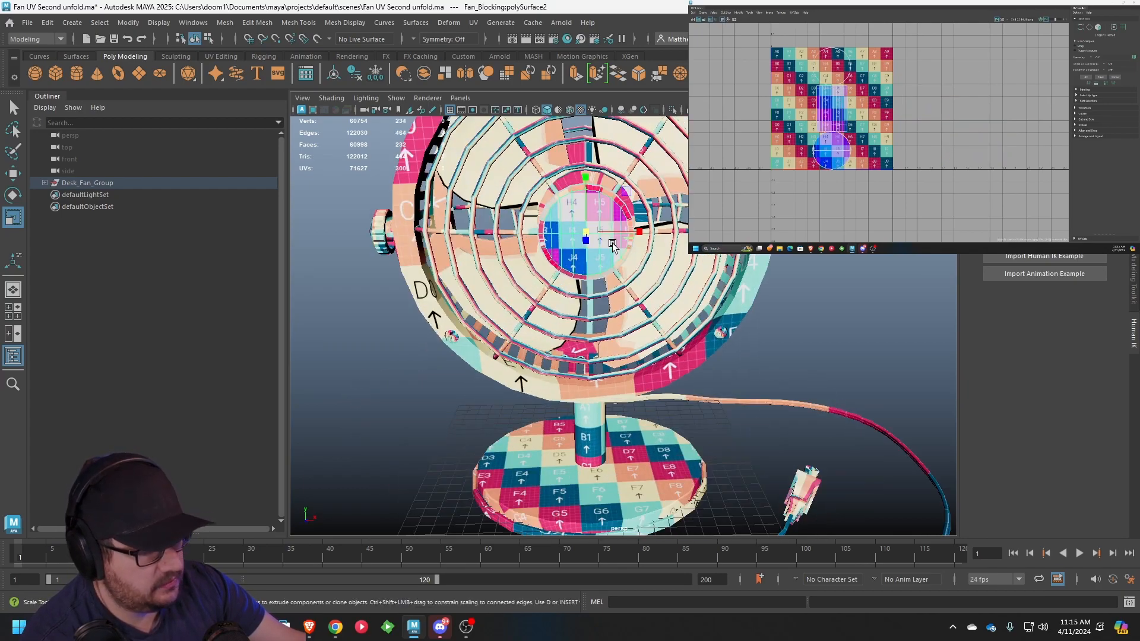
key("f")
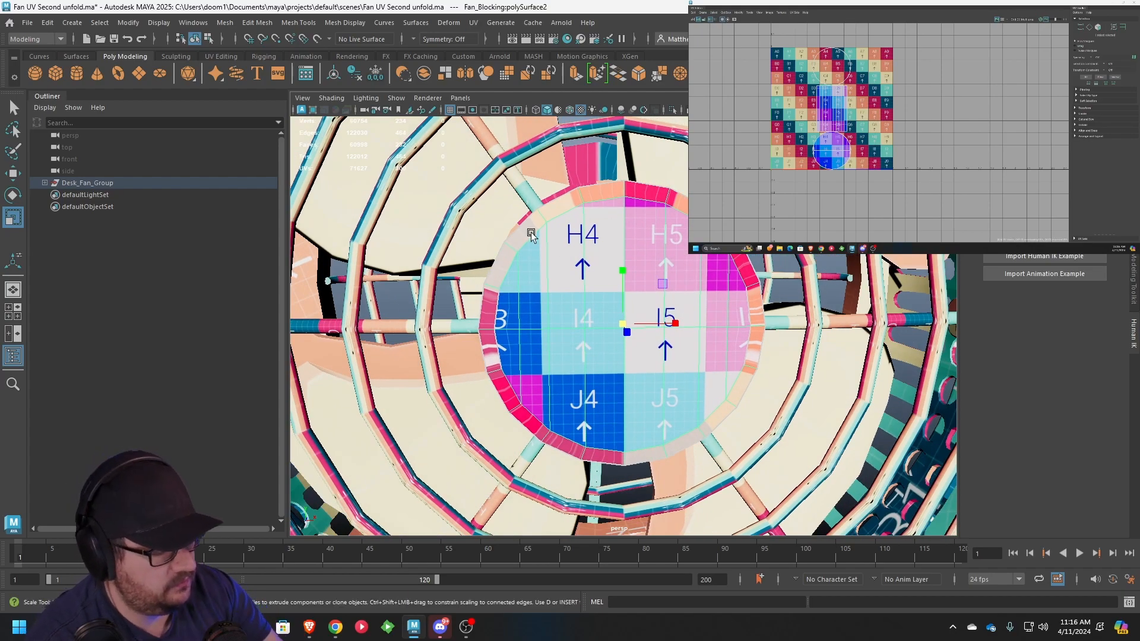
key("ctrl+1")
left_click(474, 24)
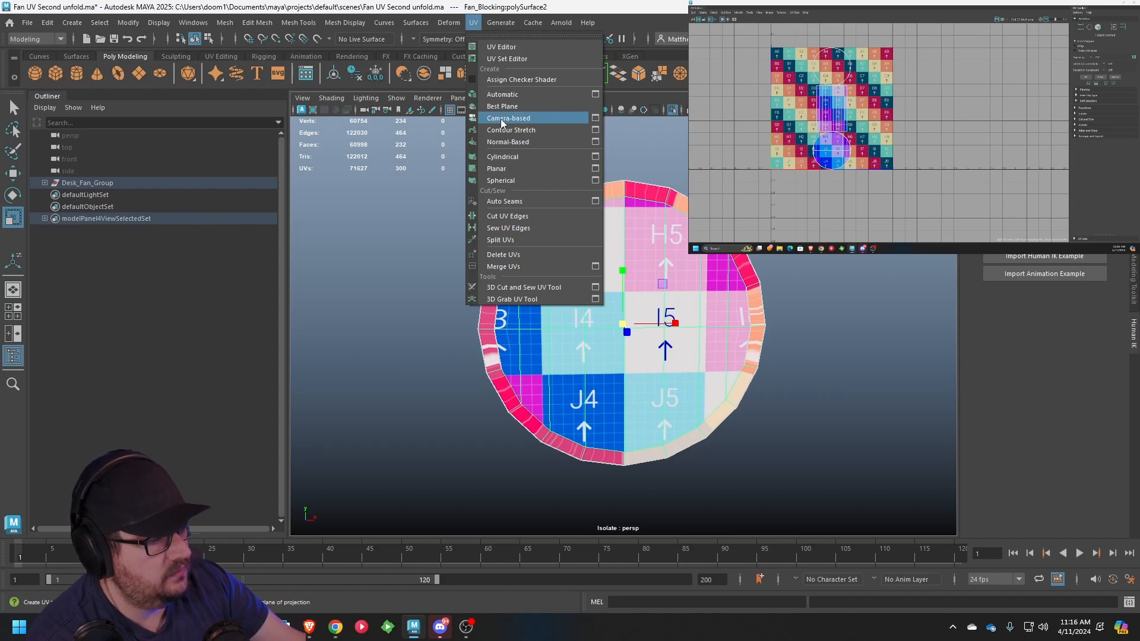
left_click(511, 120)
Select the edge loop around the rear rim of the centre cap as a seam
left_click_drag(790, 321, 522, 180, "alt")
scroll(629, 334, "up", 5)
scroll(618, 331, "up", 4)
middle_click_drag(522, 180, 549, 260, "alt")
right_click_drag(558, 218, 559, 192)
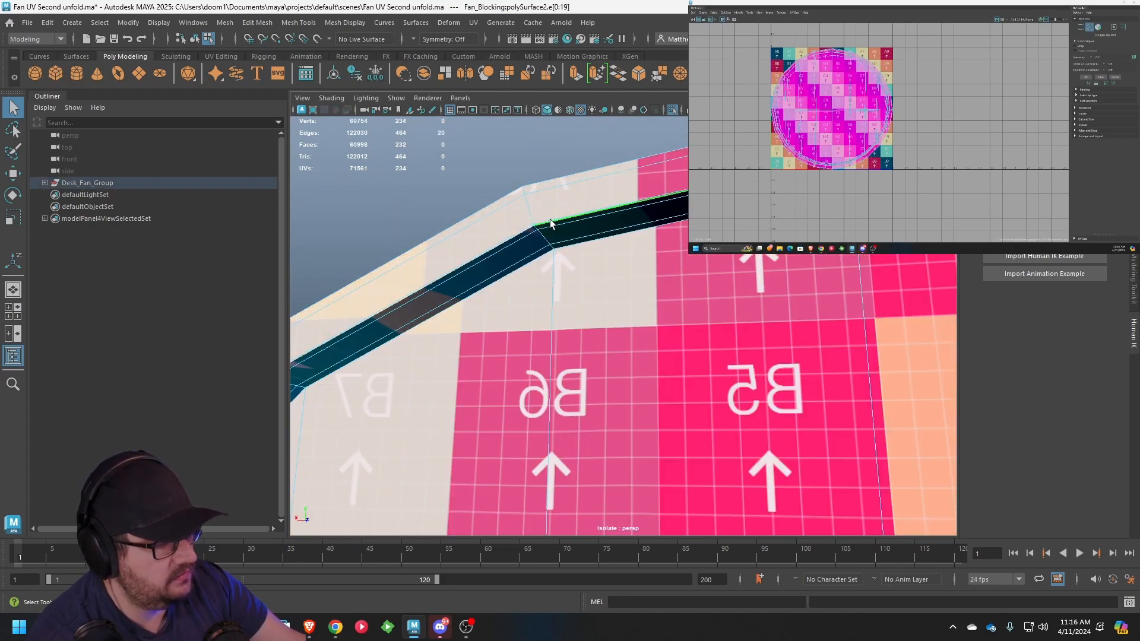
Cut the UVs along the selected edge loop on the disc's rim
scroll(552, 226, "down", 6)
left_click_drag(556, 240, 500, 280, "alt")
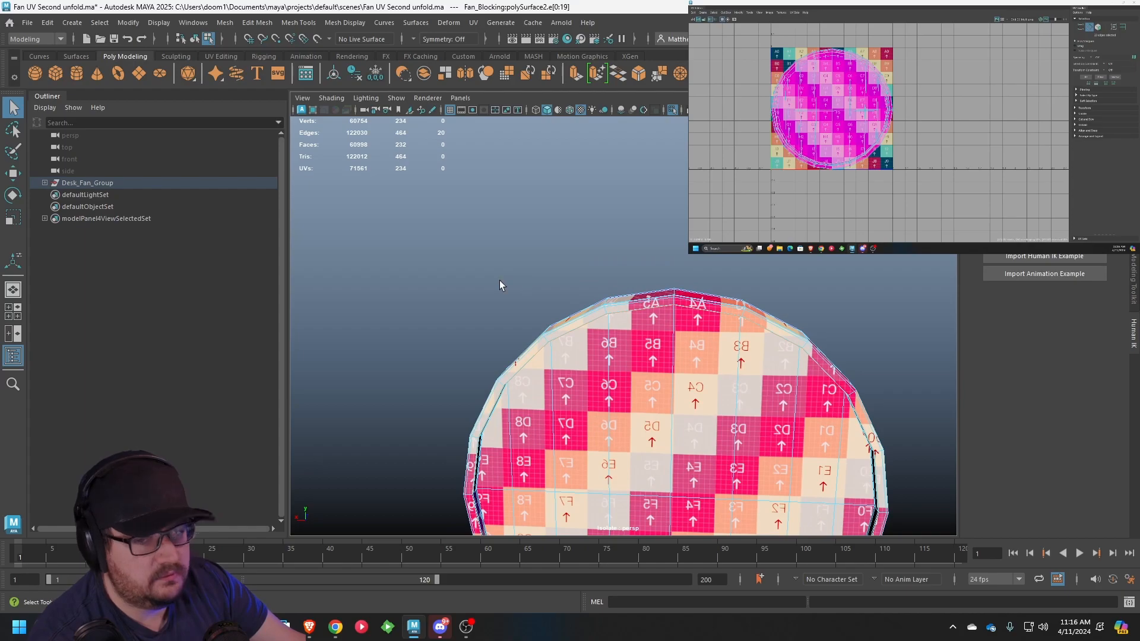
middle_click_drag(952, 152, 956, 145, "alt")
left_click_drag(443, 336, 570, 352, "alt")
Select the UV shell containing the disc's rim and move it outside the UV tile, beside the other shell
right_click_drag(590, 273, 640, 273)
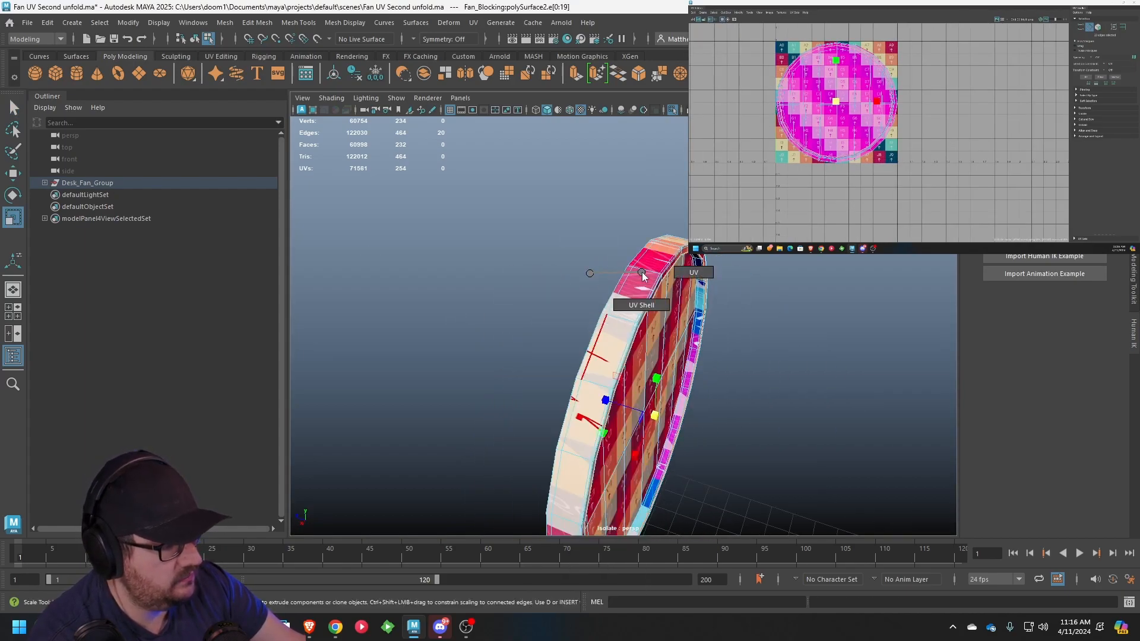
left_click(631, 297)
left_click_drag(646, 288, 523, 255, "alt")
key("w")
left_click_drag(843, 103, 1021, 106)
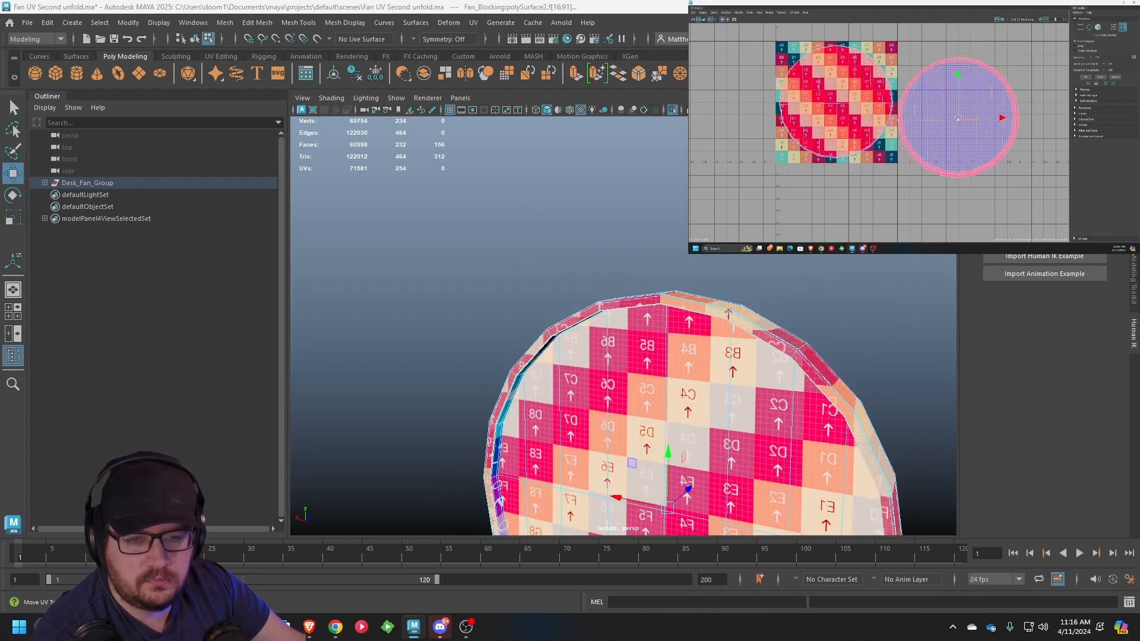
scroll(950, 89, "down", 2)
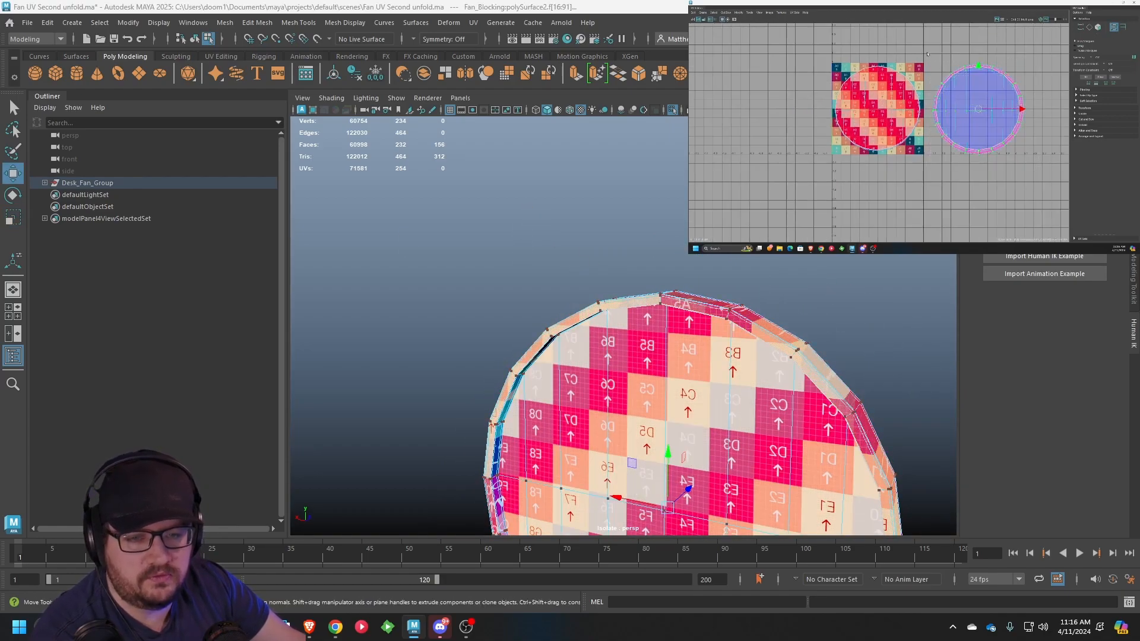
Convert the selection to UVs and unfold both of the disc's UV shells
key("ctrl+F12")
middle_click_drag(926, 54, 865, 72, "alt")
left_click(744, 12)
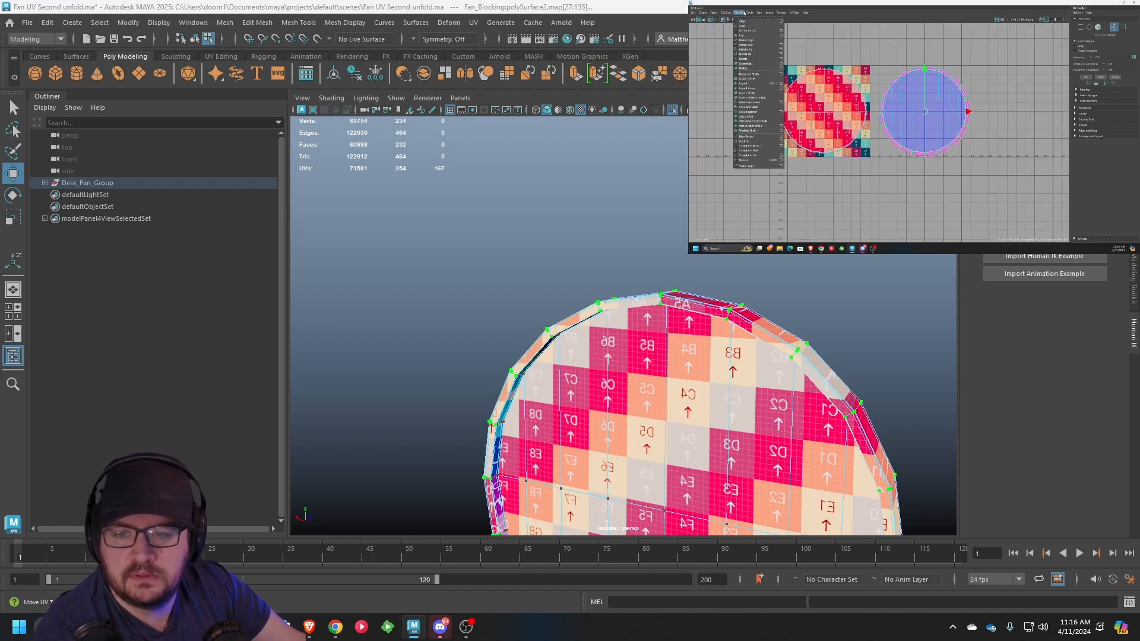
left_click(749, 147)
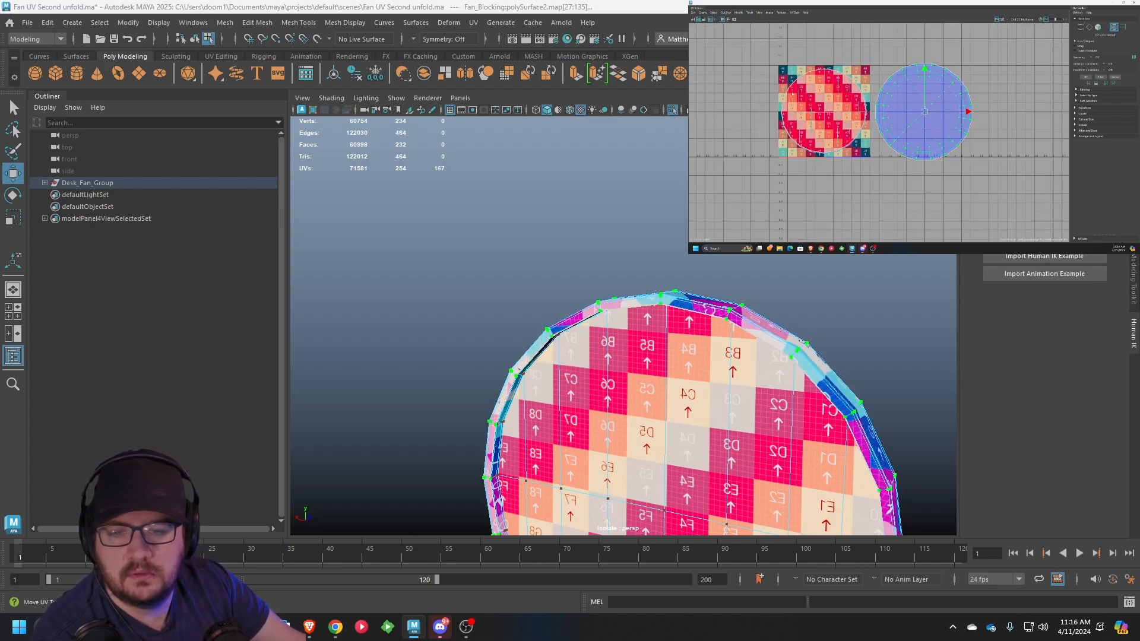
key("ctrl+u")
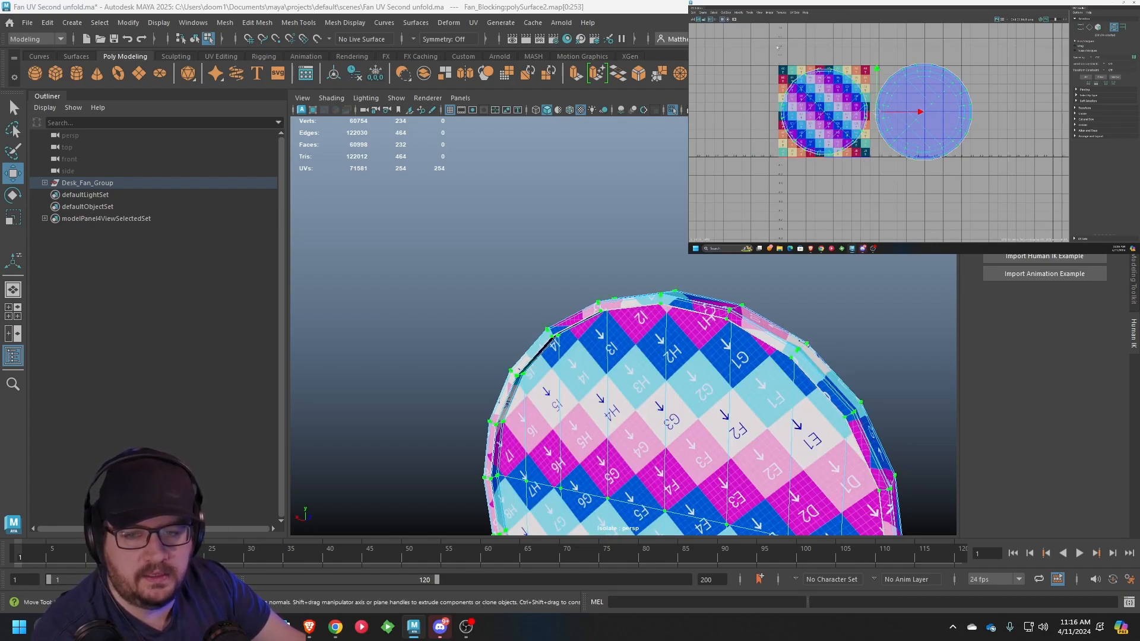
Scale both disc UV shells down together and place them side by side in the upper half of the UV tile
key("r")
left_click_drag(877, 111, 813, 94)
key("w")
key("r")
left_click_drag(654, 346, 491, 219, "alt")
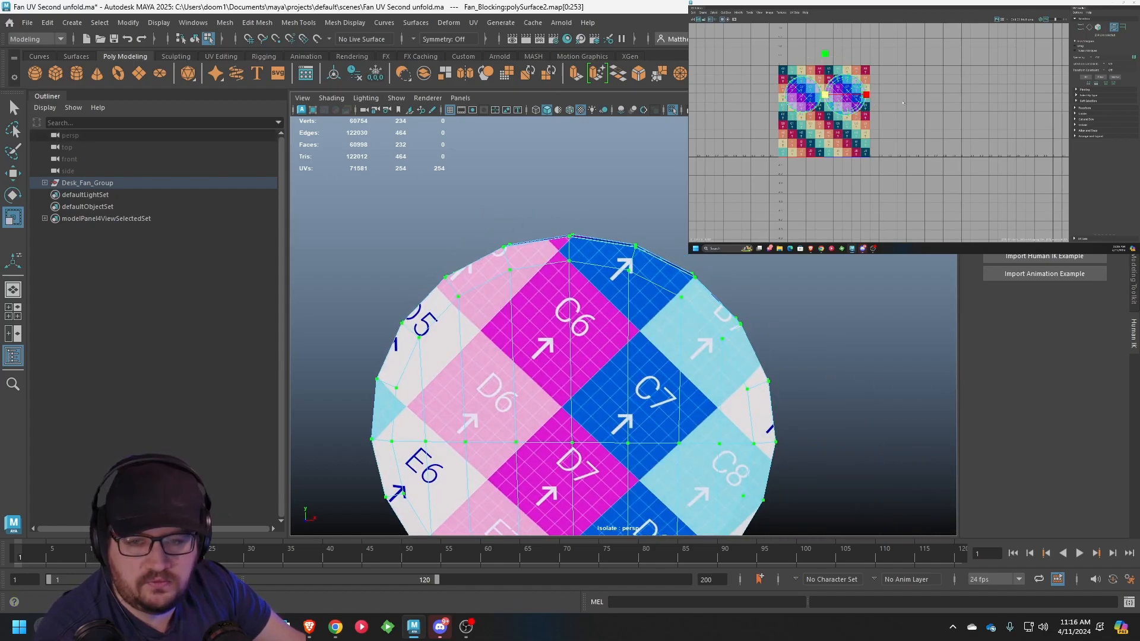
scroll(911, 105, "up", 3)
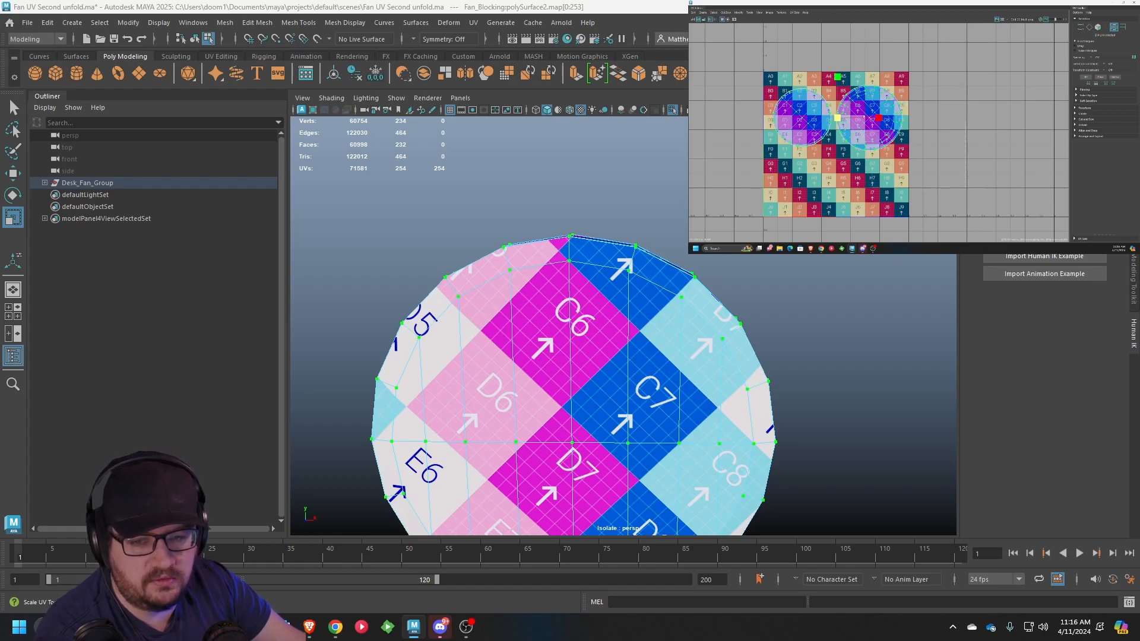
Rotate the larger UV shell until its checker labels stand upright on the disc, and shift it slightly away from the smaller shell
key("e")
left_click_drag(886, 83, 919, 102)
scroll(911, 103, "up", 6)
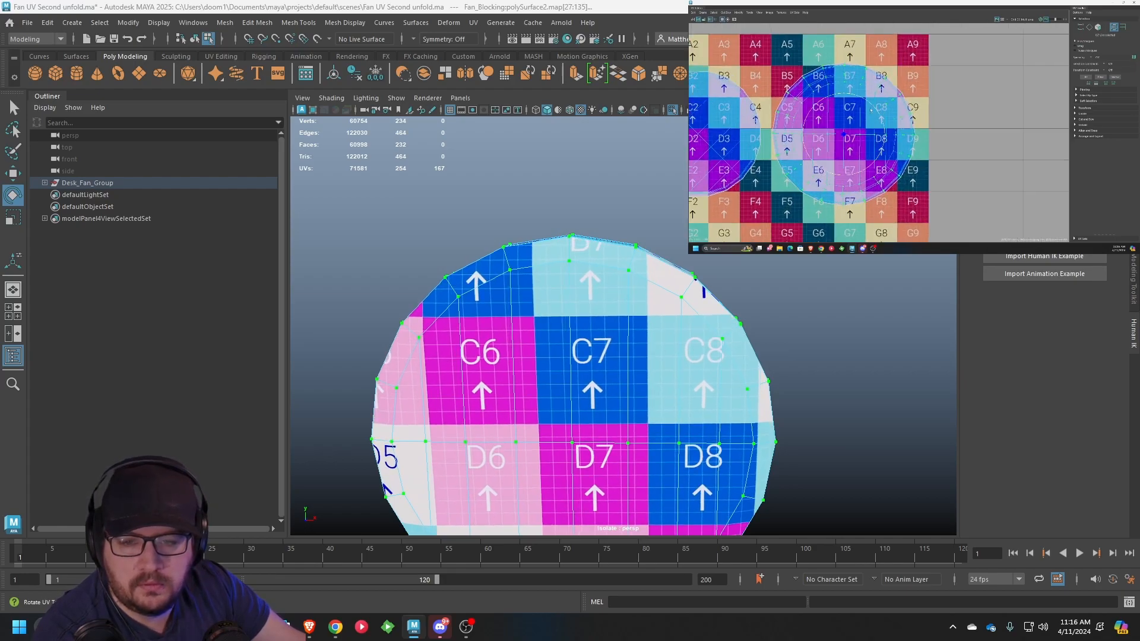
middle_click_drag(855, 95, 905, 126, "alt")
key("w")
mouse_move(905, 126)
left_mouse_down()
mouse_move(933, 124)
mouse_move(915, 123)
left_mouse_up()
key("w")
Select the smaller UV shell, rotate it and adjust its position beside the larger one
scroll(915, 123, "down", 1)
middle_click_drag(743, 118, 845, 111, "alt")
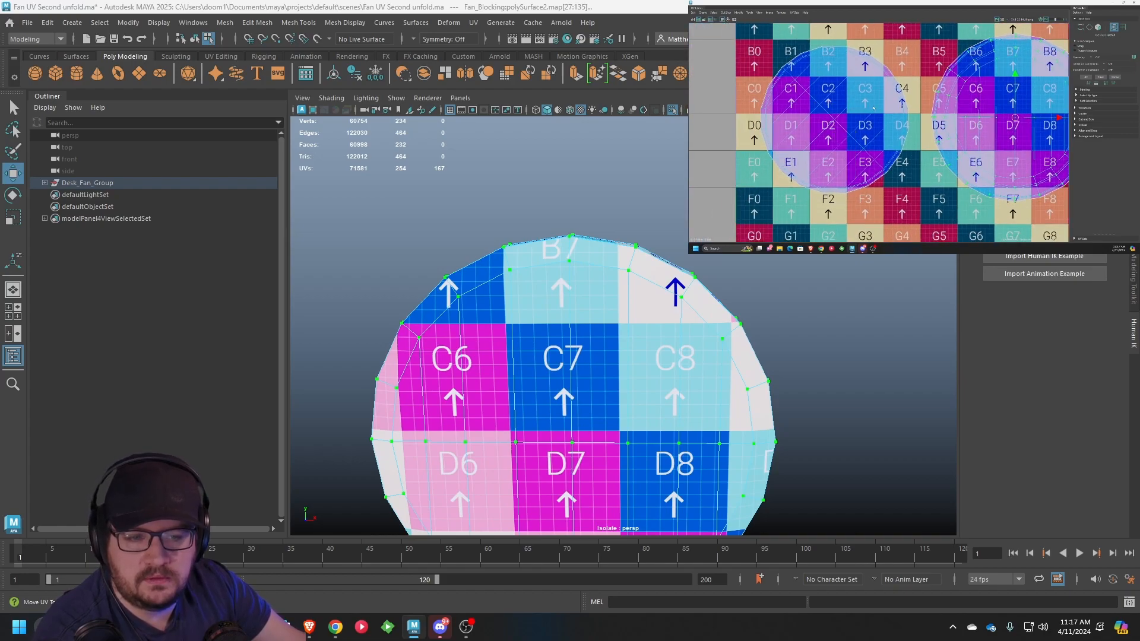
scroll(874, 109, "down", 1)
left_click_drag(901, 188, 902, 190)
key("e")
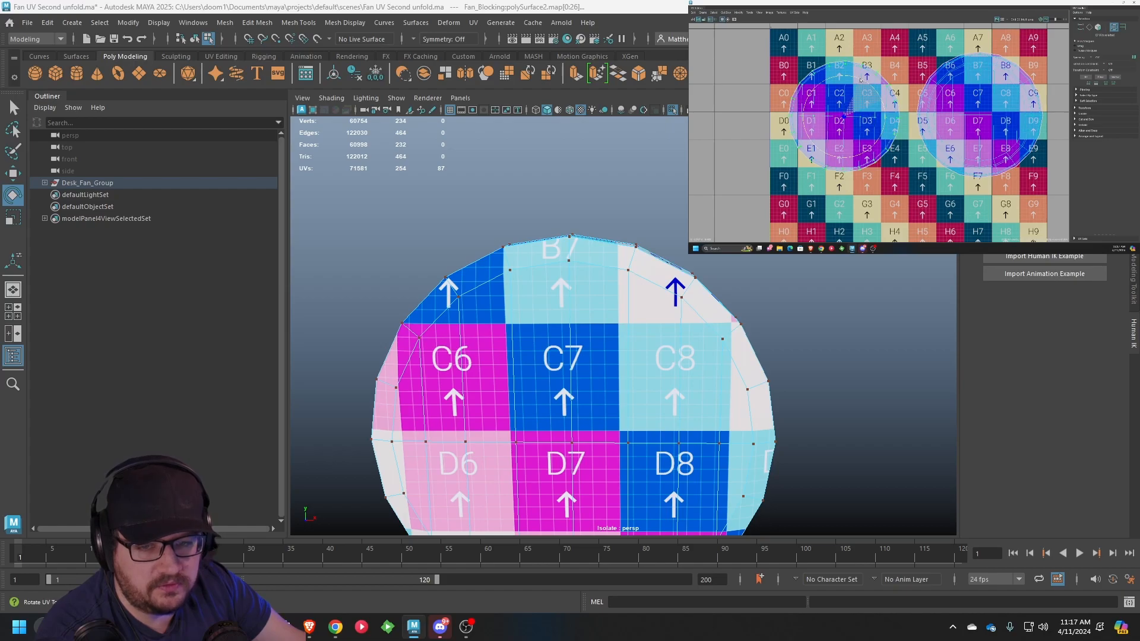
left_click_drag(859, 79, 860, 79)
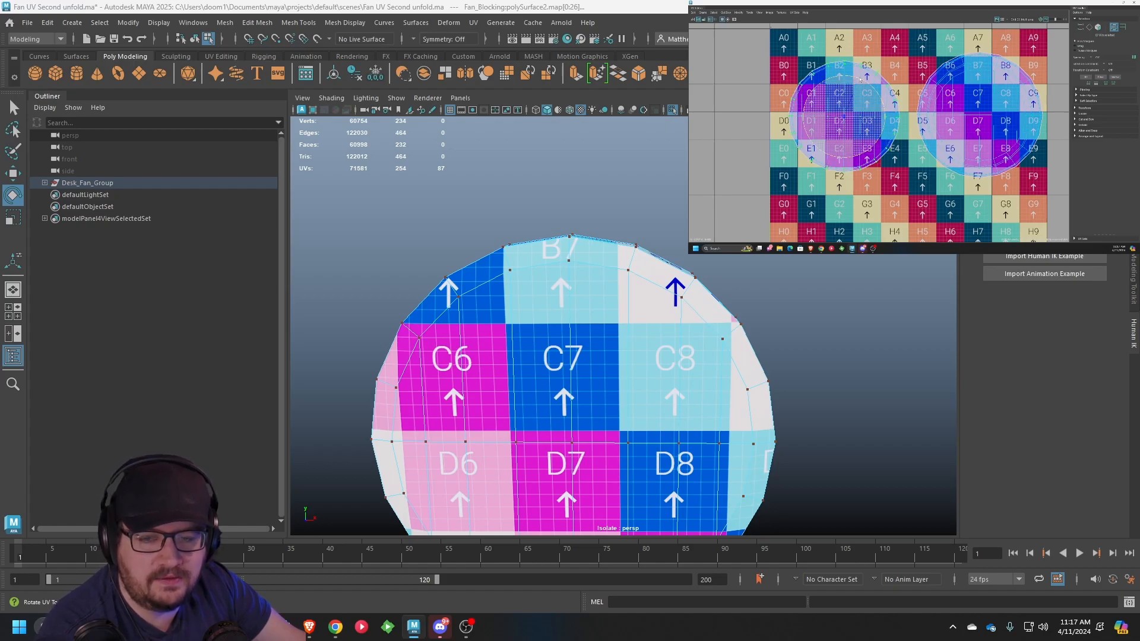
key("w")
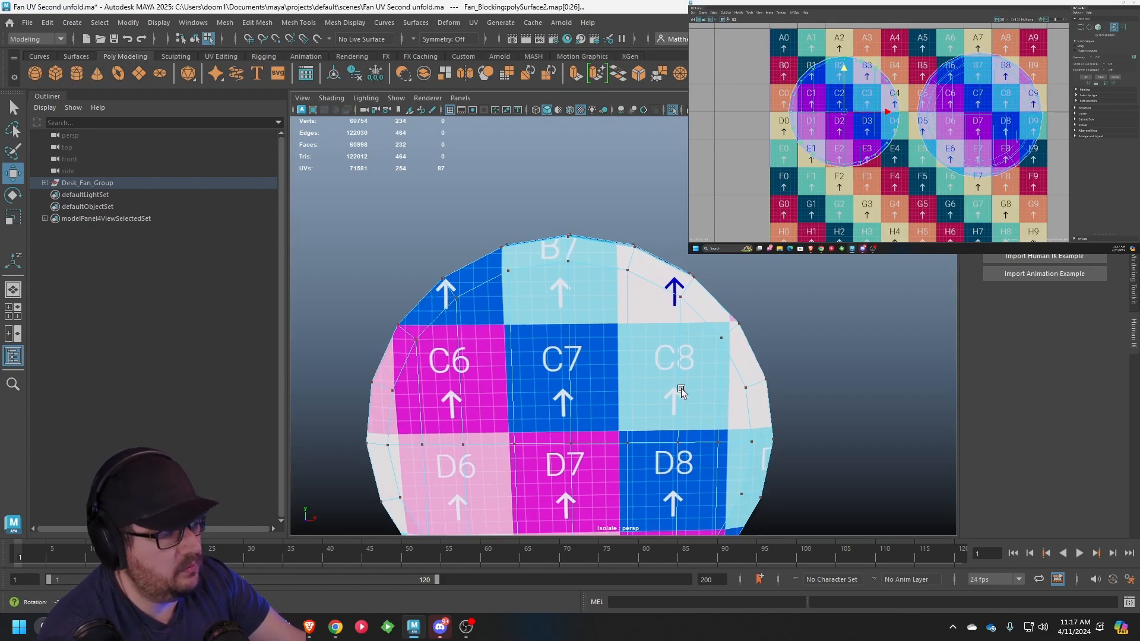
Return the disc to object mode, turn on its smooth preview and deselect it
left_click_drag(679, 387, 713, 396, "alt")
right_click_drag(579, 287, 618, 259)
key("3")
left_click(801, 257)
left_click_drag(801, 257, 766, 284, "alt")
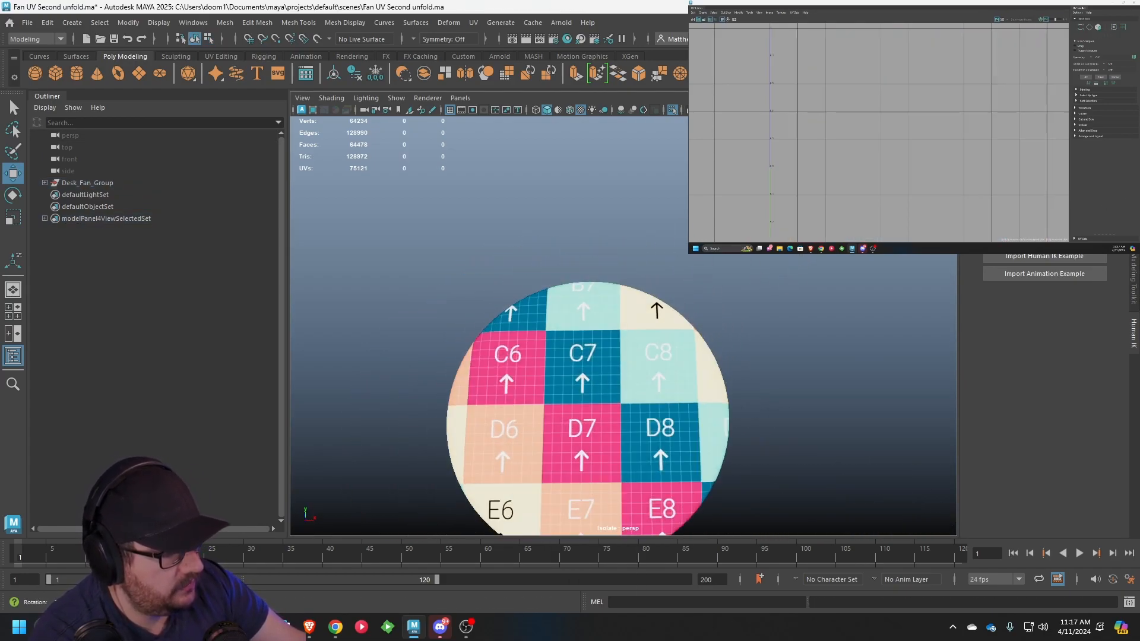
Turn off the viewport isolation to show the whole desk fan
left_click(395, 98)
mouse_move(433, 117)
left_click(571, 122)
left_click_drag(594, 324, 617, 291, "alt")
scroll(545, 330, "down", 3)
scroll(618, 291, "up", 8)
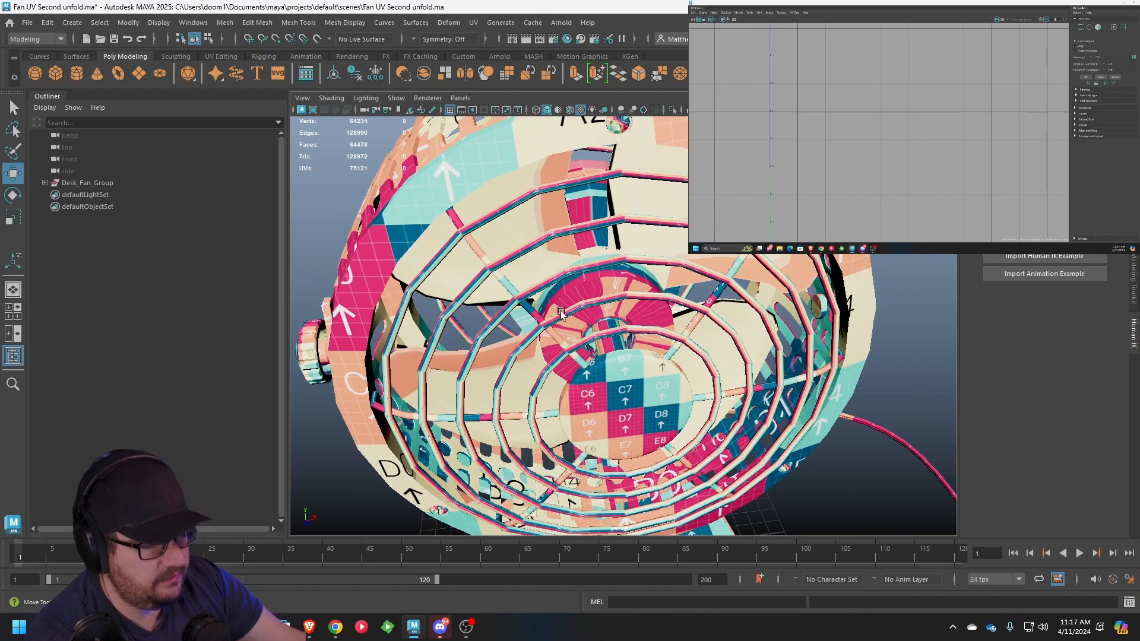
Select the Fan_Blade mesh behind the front grille and isolate it in the viewport
scroll(555, 308, "up", 3)
left_click(565, 261)
scroll(566, 264, "down", 3)
left_click_drag(571, 300, 582, 259, "alt")
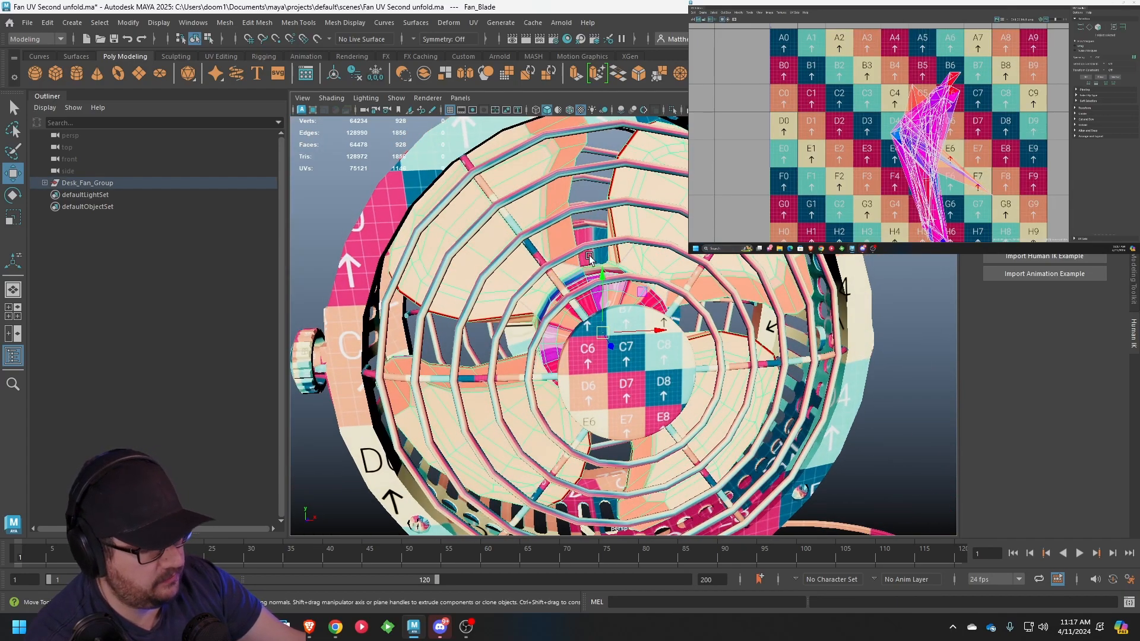
key("ctrl+1")
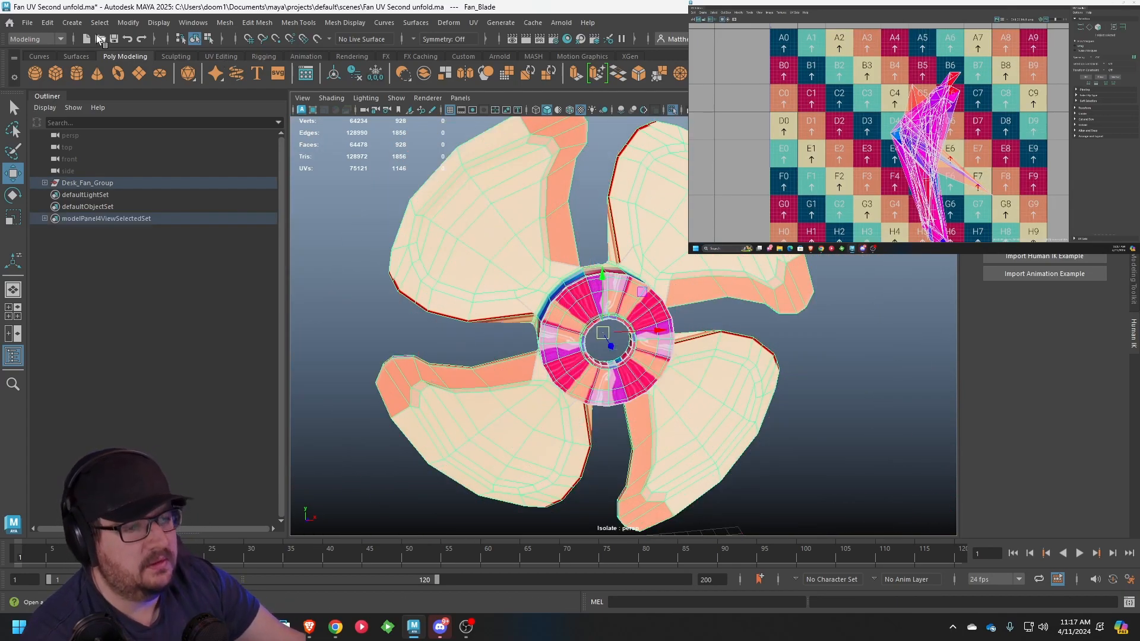
Save the scene and face the fan blades straight from the front
left_click(27, 24)
left_click(56, 75)
left_click_drag(761, 366, 682, 257, "alt")
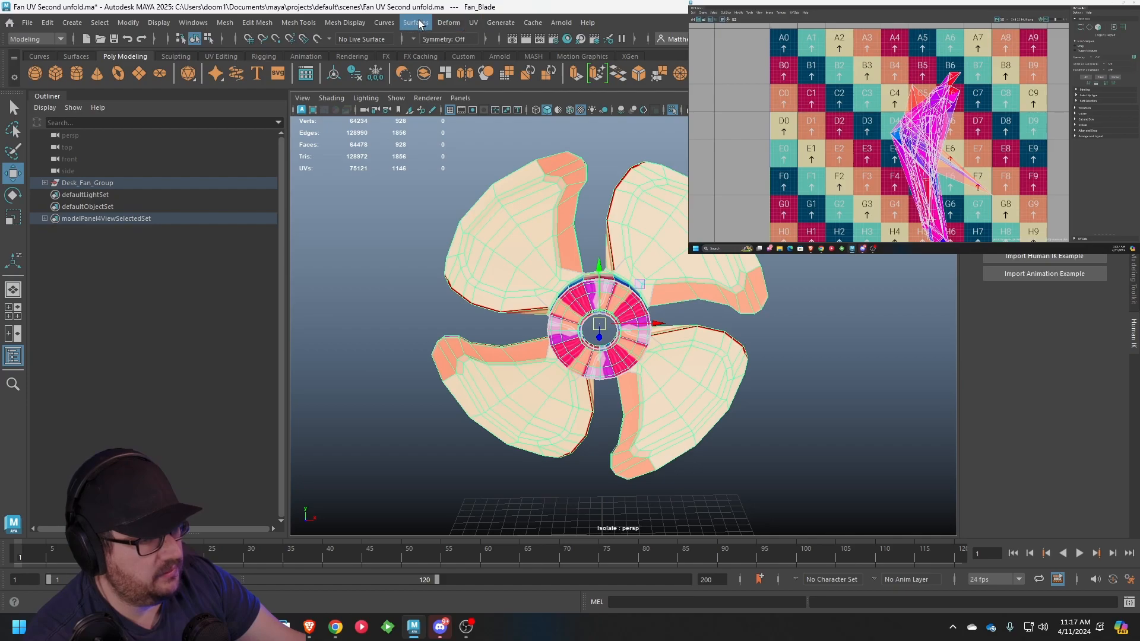
Apply a camera-based UV projection to the fan blade mesh from the front, then deselect it
left_click(443, 23)
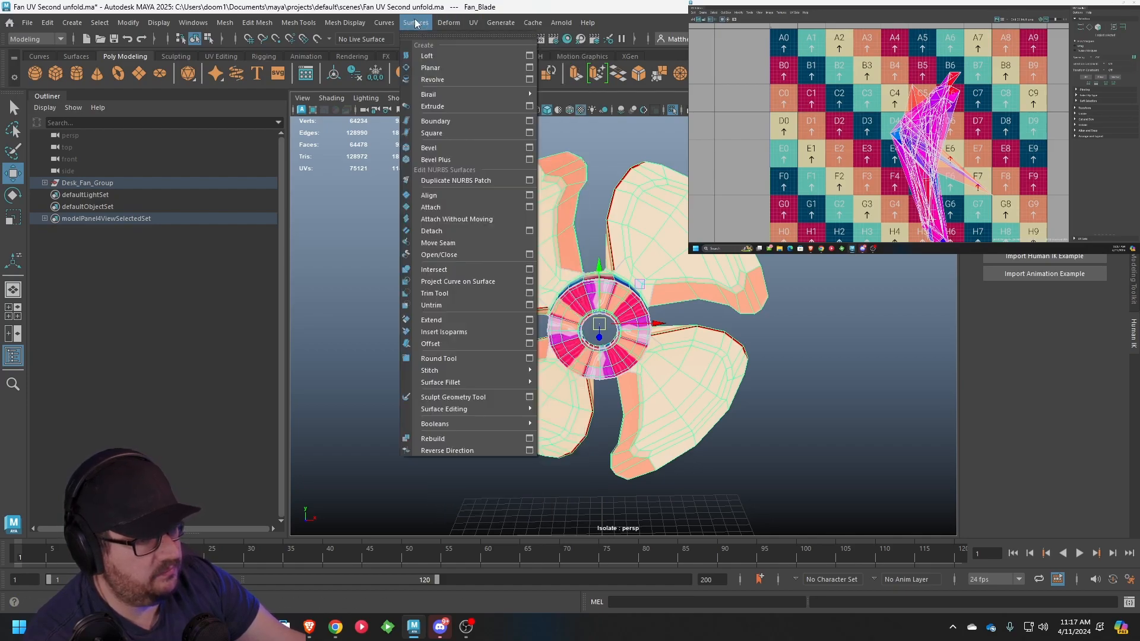
mouse_move(473, 23)
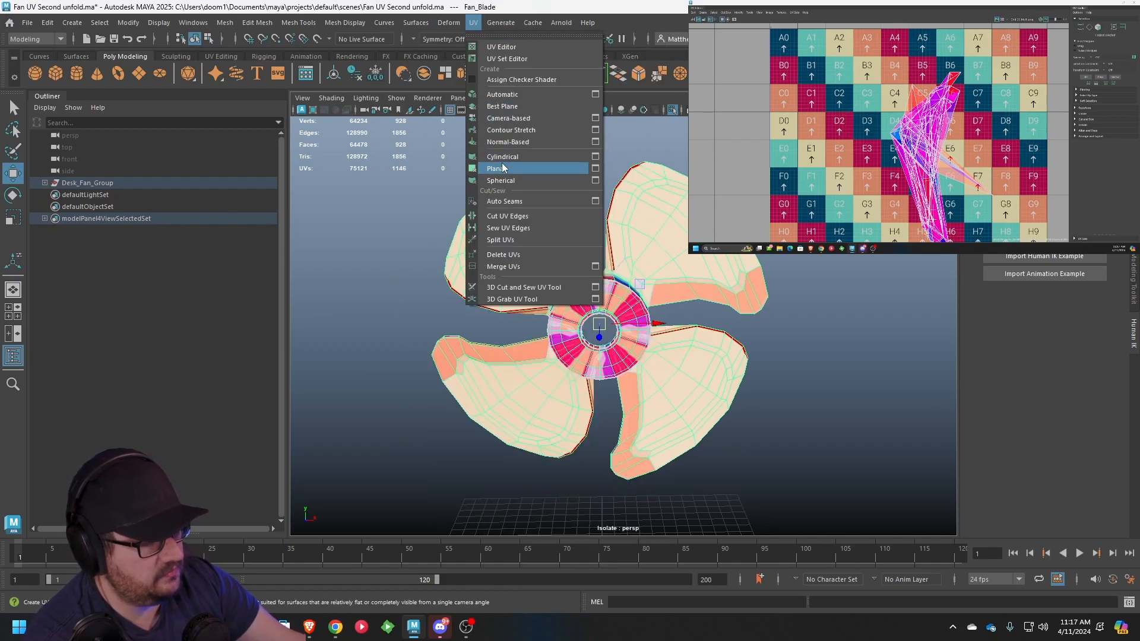
left_click(512, 119)
left_click(793, 433)
Turn off the fan blade's smooth preview and pick a face on the mesh
left_click_drag(784, 380, 796, 348, "alt")
scroll(458, 285, "up", 5)
left_click_drag(458, 285, 544, 283, "alt")
scroll(568, 276, "down", 5)
key("1")
scroll(564, 280, "up", 5)
left_click(555, 288)
scroll(531, 288, "down", 5)
middle_click_drag(545, 283, 616, 259, "alt")
scroll(616, 259, "up", 4)
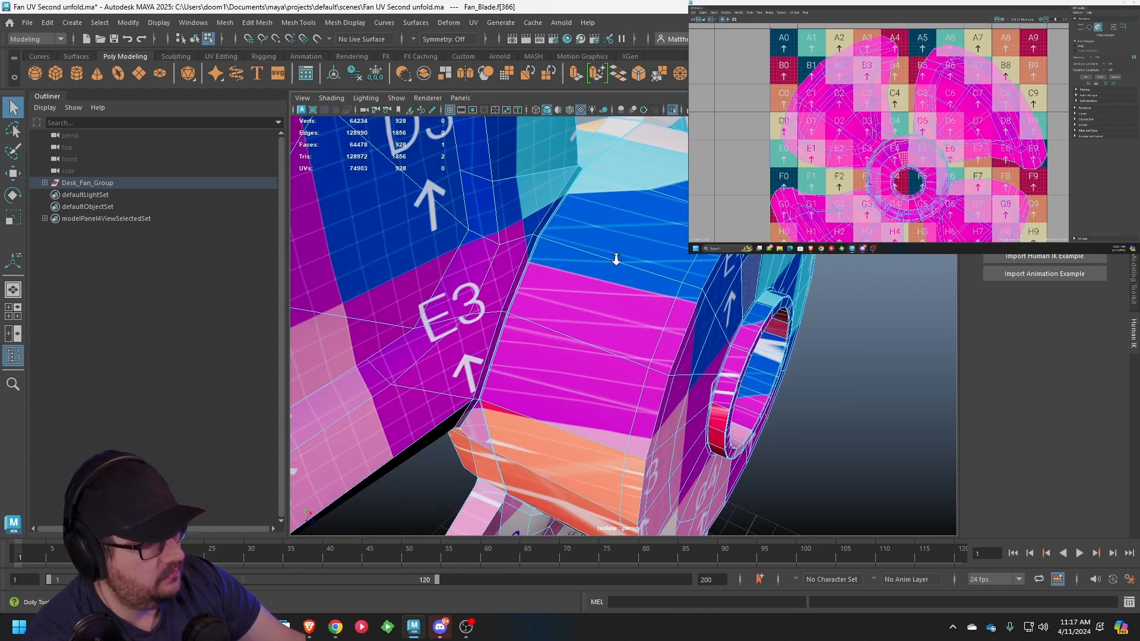
Select the edge loop around the hub near the base of the blades and cut the UVs along it
right_click_drag(582, 232, 592, 207)
left_click_drag(578, 221, 589, 223, "alt")
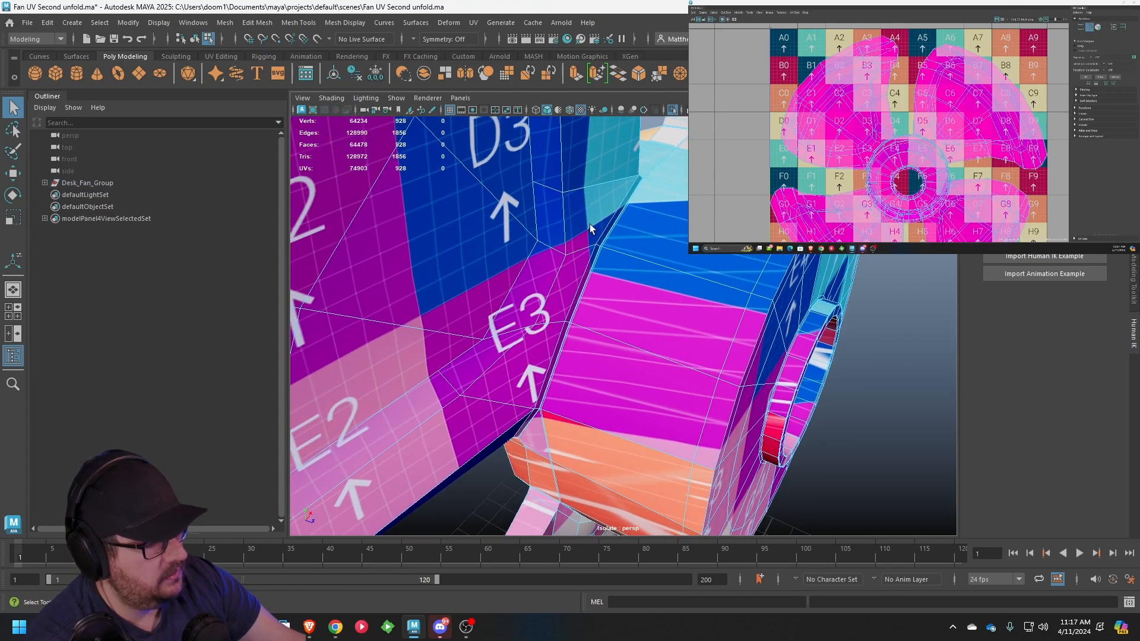
scroll(585, 227, "up", 5)
double_click(571, 256)
scroll(572, 260, "down", 5)
left_click_drag(573, 268, 598, 287, "alt")
scroll(563, 348, "up", 4)
middle_click_drag(563, 348, 578, 304, "alt")
left_click_drag(578, 304, 650, 269, "alt")
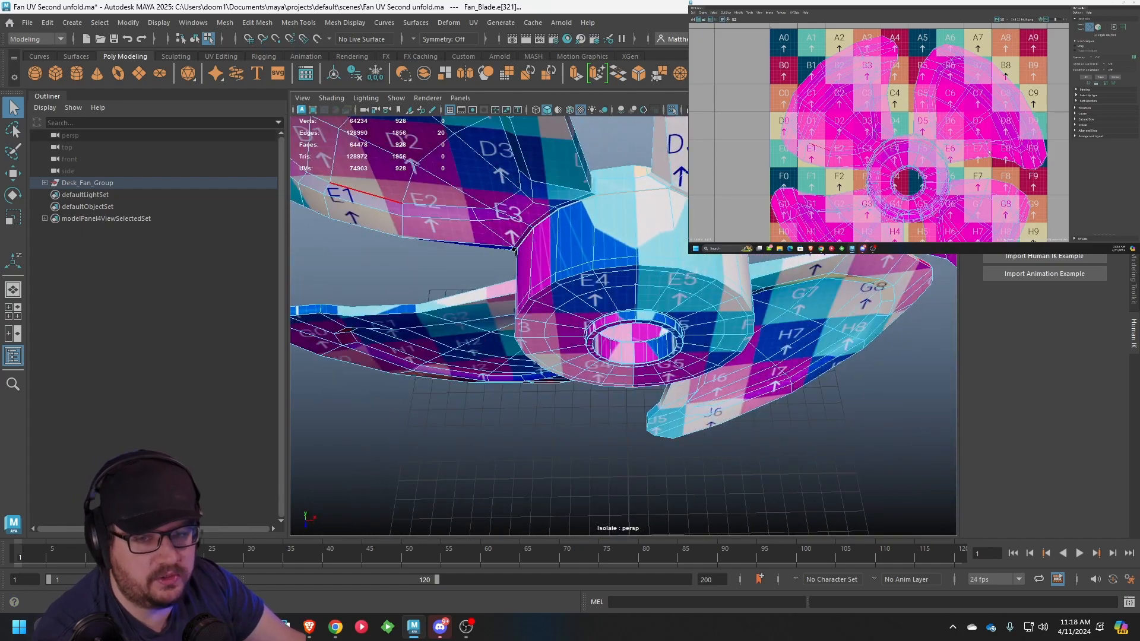
scroll(994, 153, "down", 3)
middle_click_drag(812, 140, 788, 122, "alt")
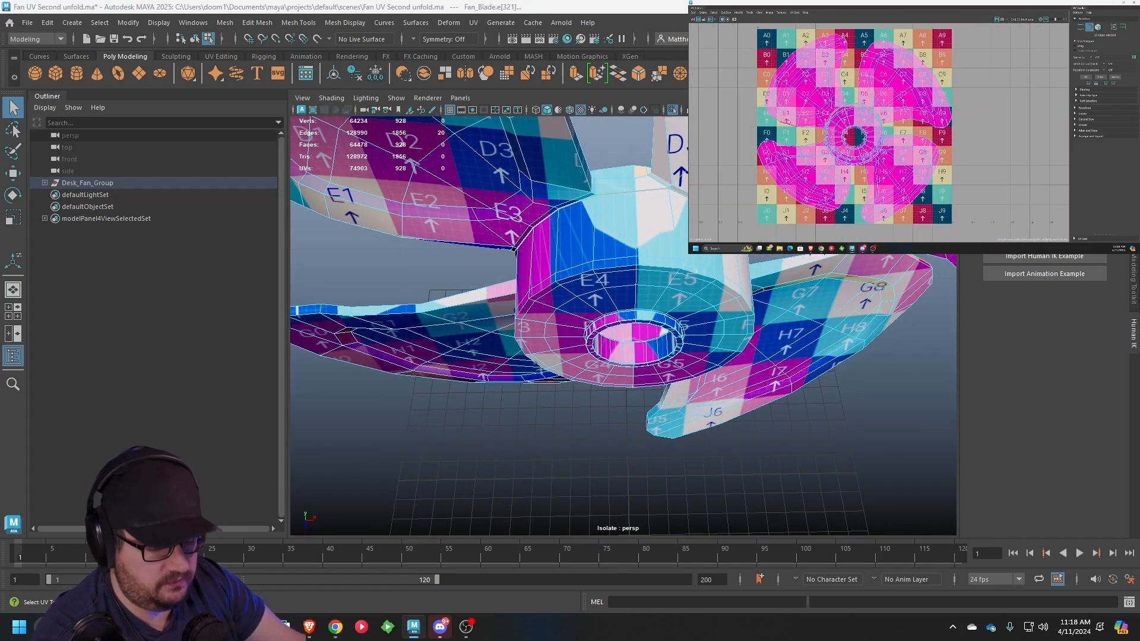
key("w")
Check the hub's edges in edge mode and cut the UVs along the selected hub edge loop again
right_click(597, 278)
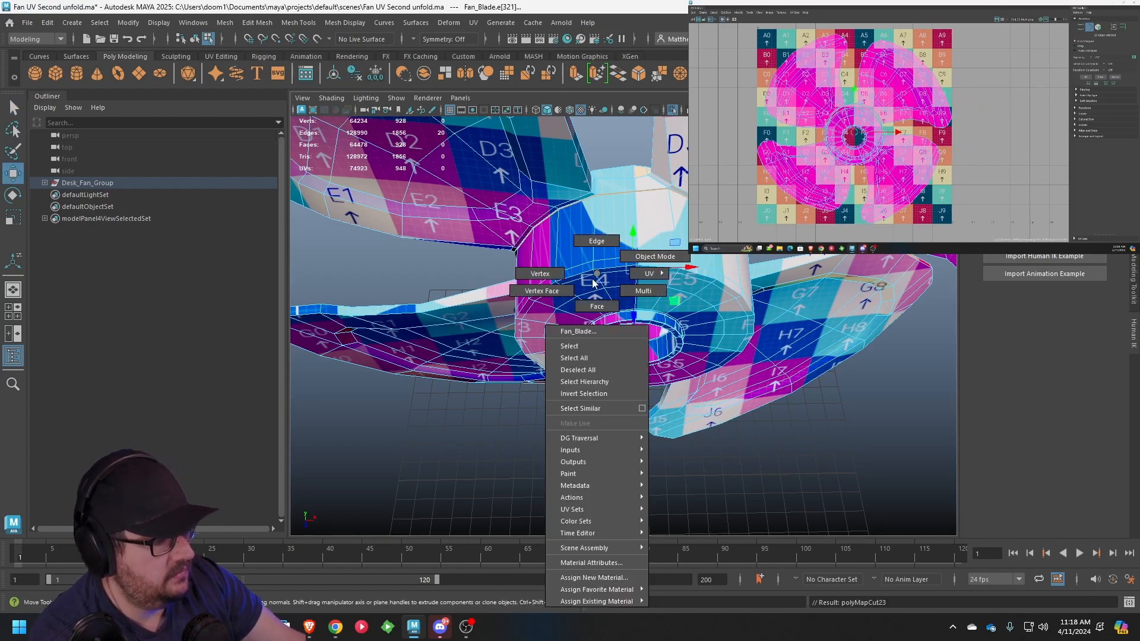
right_click_drag(570, 288, 662, 310)
left_click_drag(686, 274, 651, 172, "alt")
right_click_drag(652, 171, 652, 140)
left_click_drag(652, 149, 583, 284, "alt")
scroll(583, 284, "up", 5)
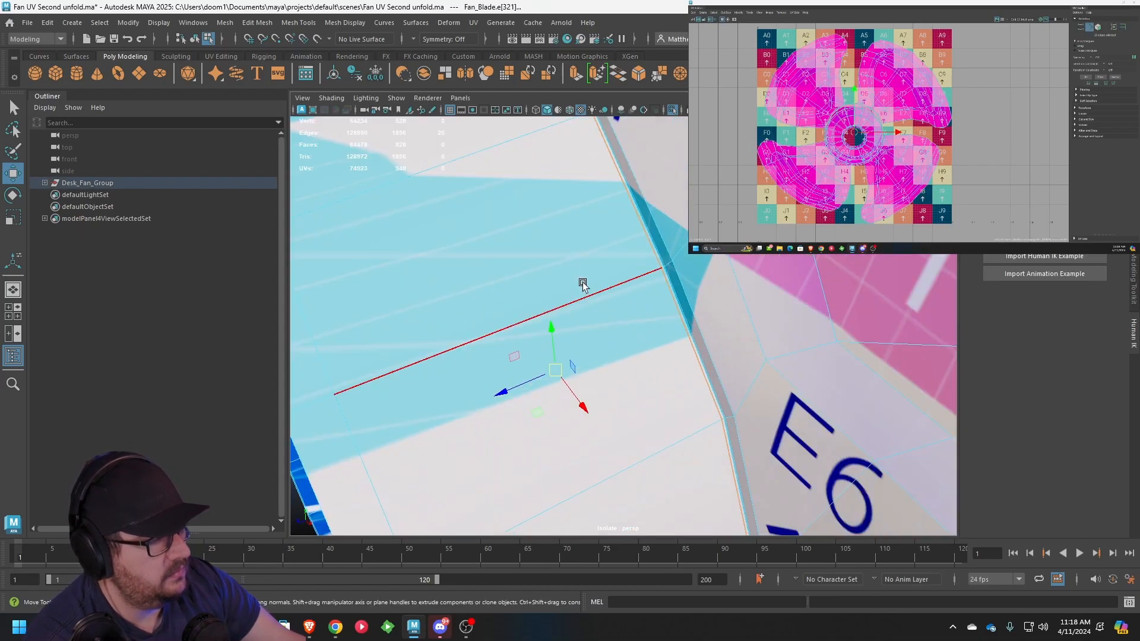
scroll(588, 255, "down", 5)
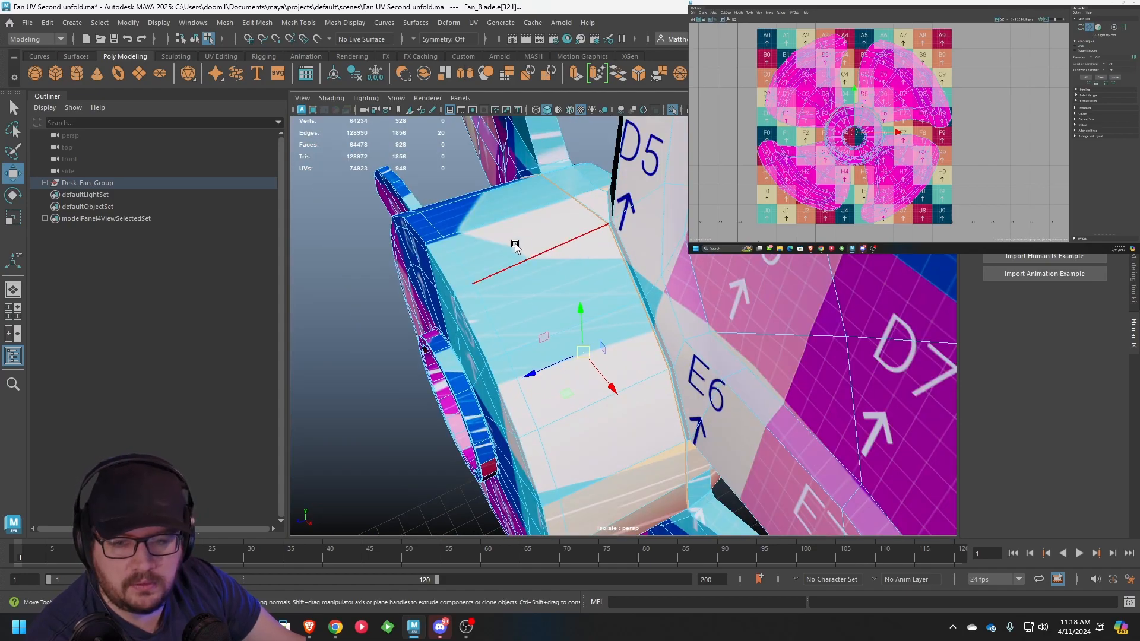
left_click_drag(682, 272, 683, 336, "alt")
scroll(655, 205, "up", 3)
scroll(714, 304, "up", 3)
middle_click_drag(933, 139, 940, 126, "alt")
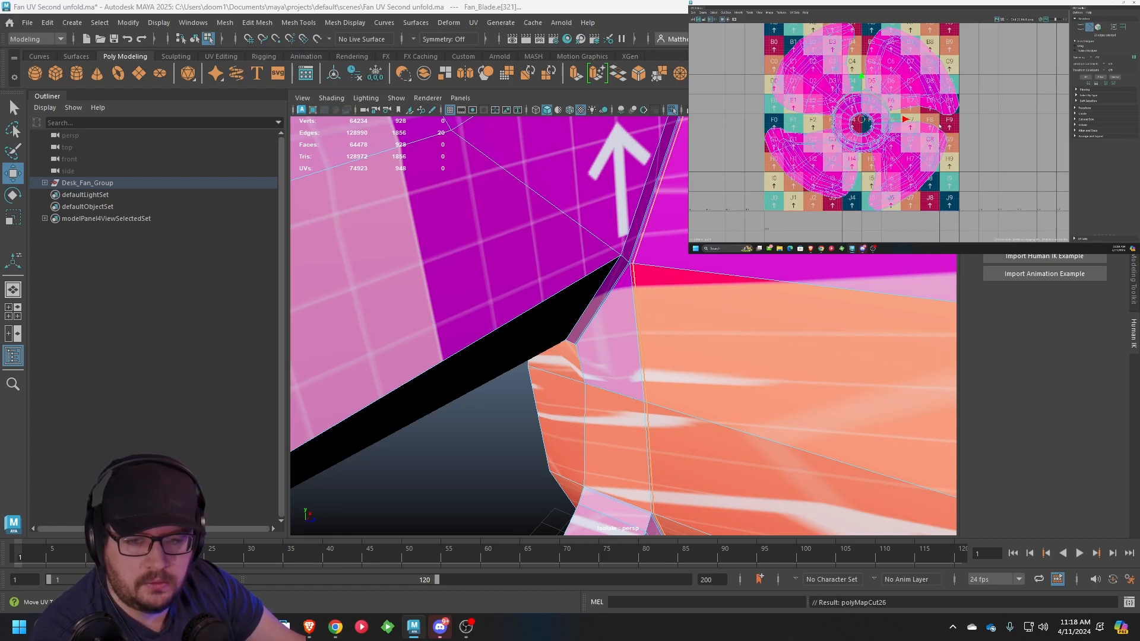
left_click(743, 13)
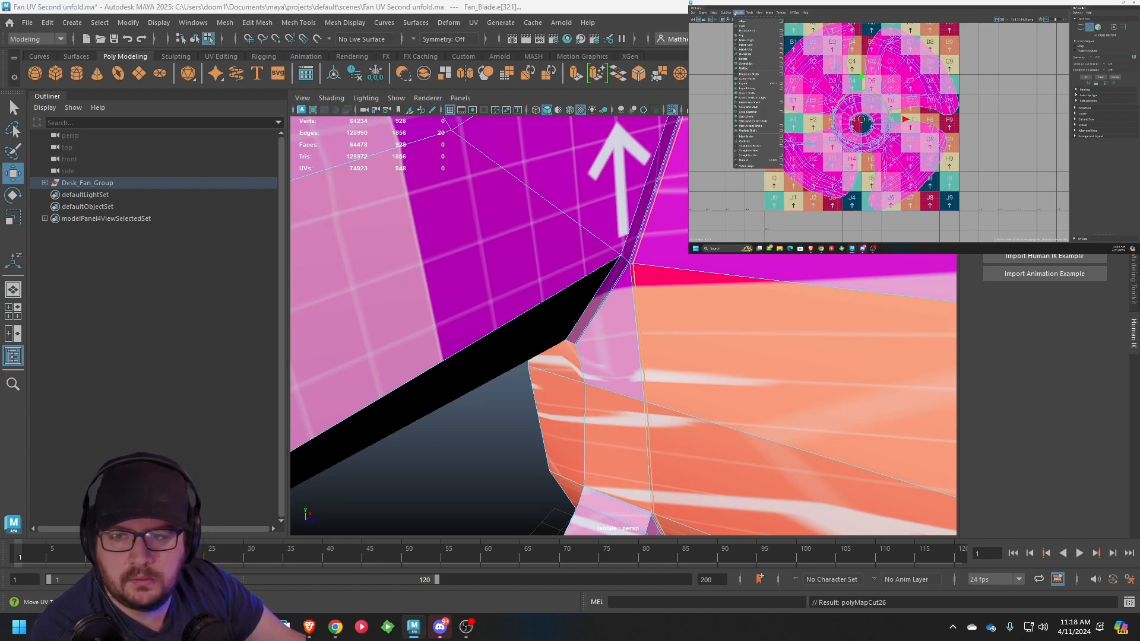
mouse_move(725, 12)
left_click(734, 39)
Return the fan blade to object mode and examine the hub's outer wall where the blades attach
right_click_drag(729, 273, 777, 305)
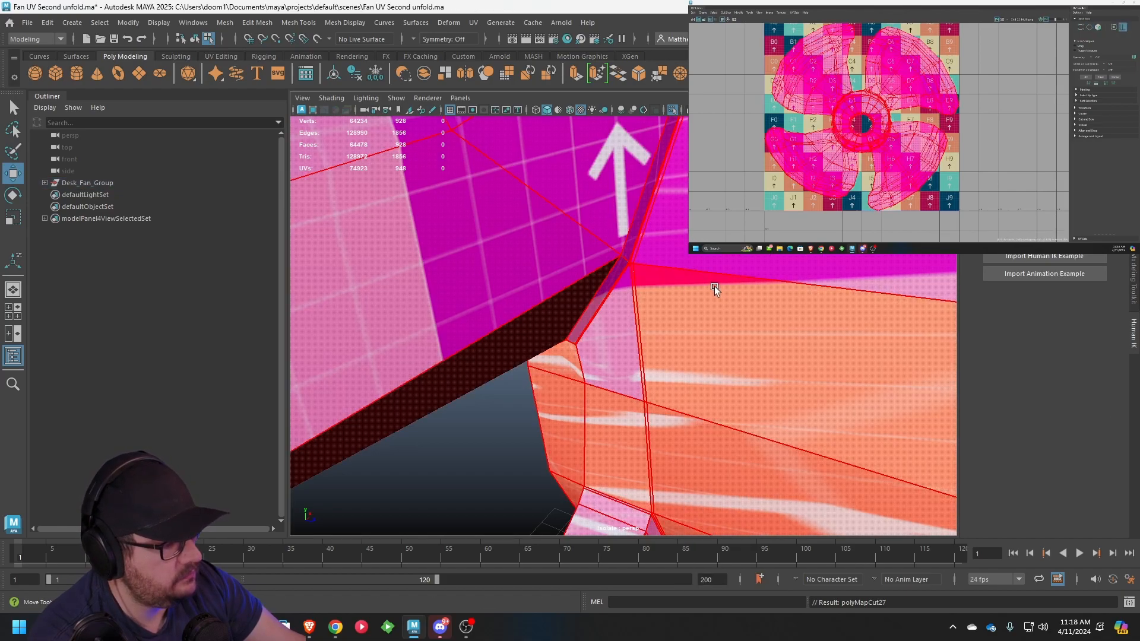
right_click_drag(847, 275, 904, 256)
left_click_drag(677, 255, 629, 190, "alt")
scroll(457, 232, "down", 5)
scroll(629, 190, "up", 5)
scroll(629, 190, "up", 3)
middle_click_drag(630, 190, 601, 329, "alt")
left_click_drag(601, 329, 633, 255, "alt")
Insert an edge loop around the middle of the hub's outer wall and go back to selecting
left_click(310, 23)
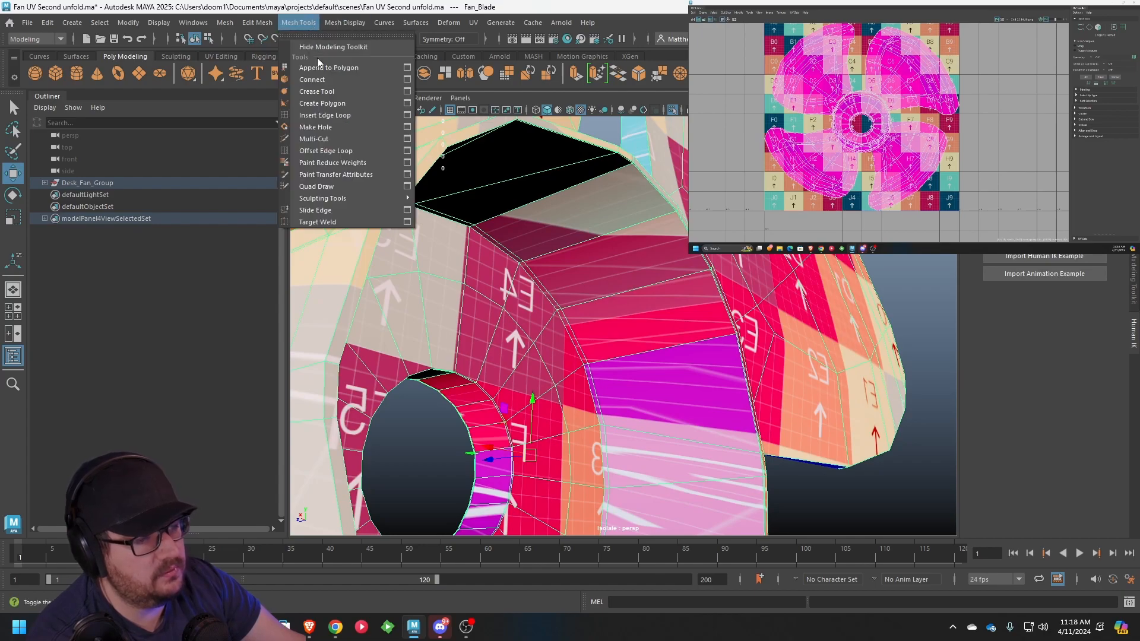
left_click(330, 115)
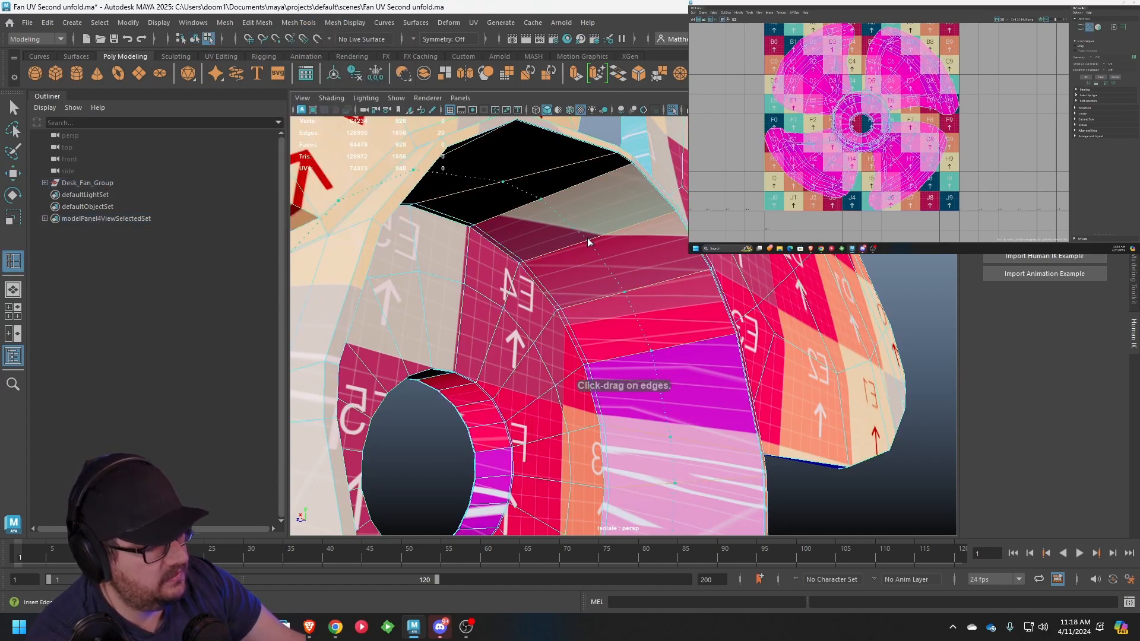
left_click(596, 217)
key("q")
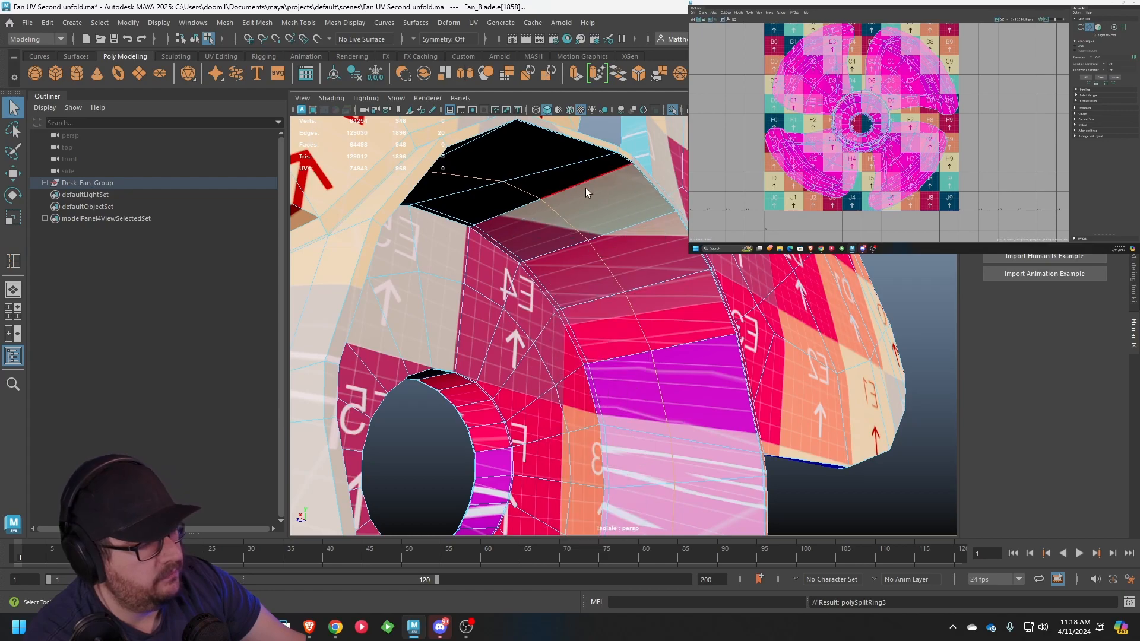
left_click_drag(565, 212, 538, 238, "alt")
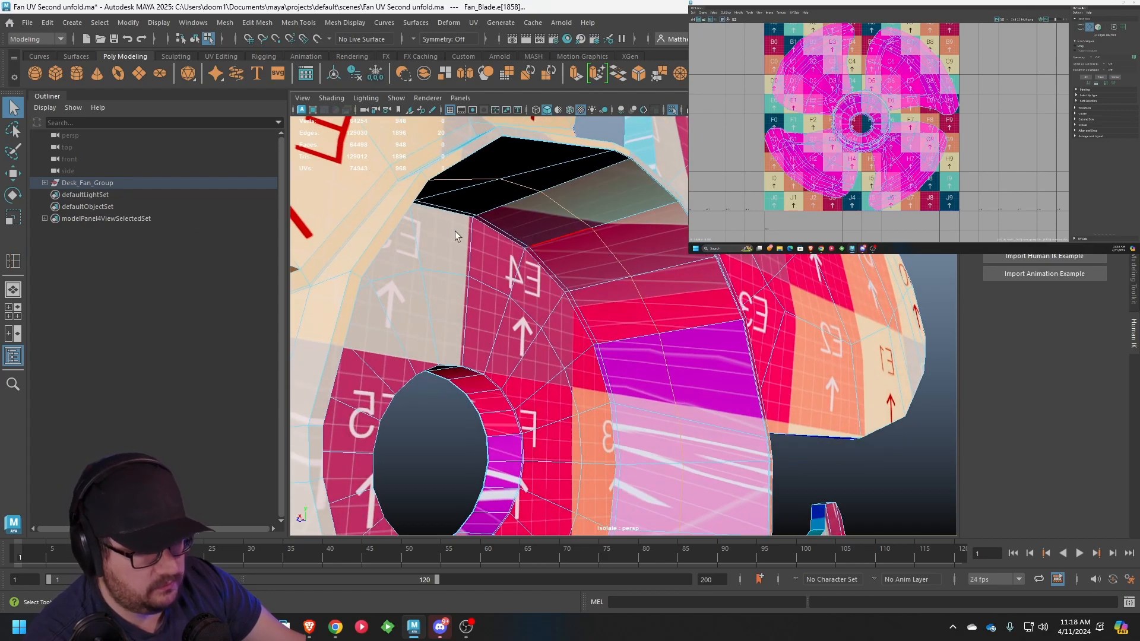
Try to move the hub's UVs out of the blade layout, and undo the move
middle_click_drag(959, 216, 965, 204, "alt")
right_click_drag(387, 274, 451, 311)
scroll(493, 290, "down", 5)
left_click_drag(493, 290, 574, 358, "alt")
left_click(573, 358)
left_click(834, 119)
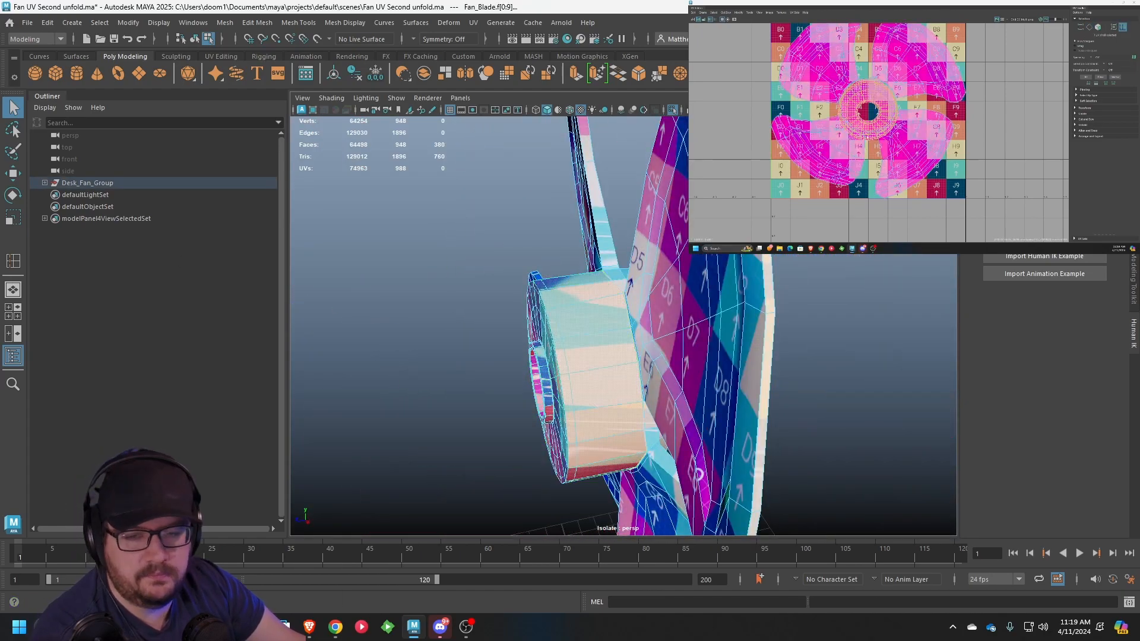
scroll(834, 118, "down", 2)
left_click(869, 116)
right_click_drag(870, 116, 869, 107)
key("w")
left_click_drag(859, 112, 1001, 90)
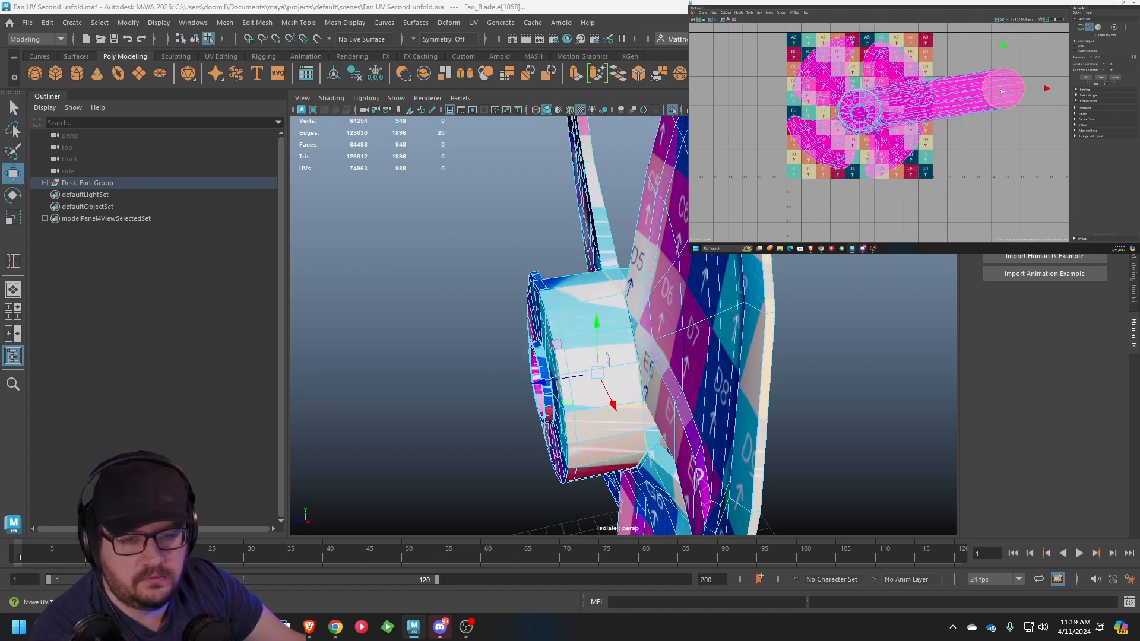
key("ctrl+z")
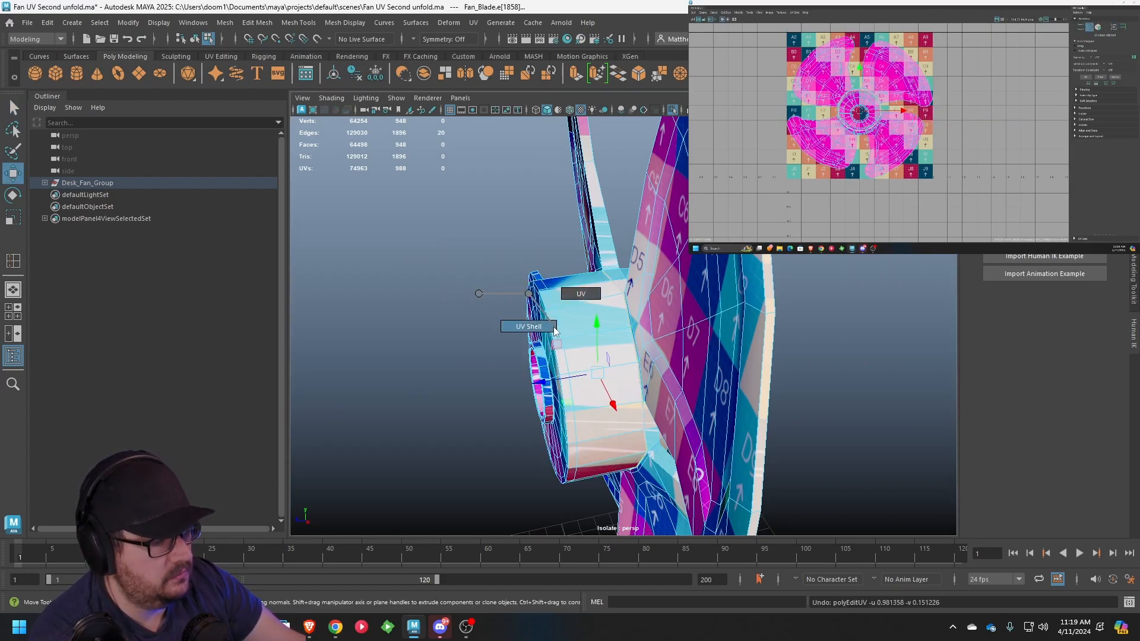
Select the hub's whole UV shell and move it out of the blade layout into the empty space beside it
right_click_drag(555, 330, 555, 331)
left_click_drag(862, 129, 998, 116)
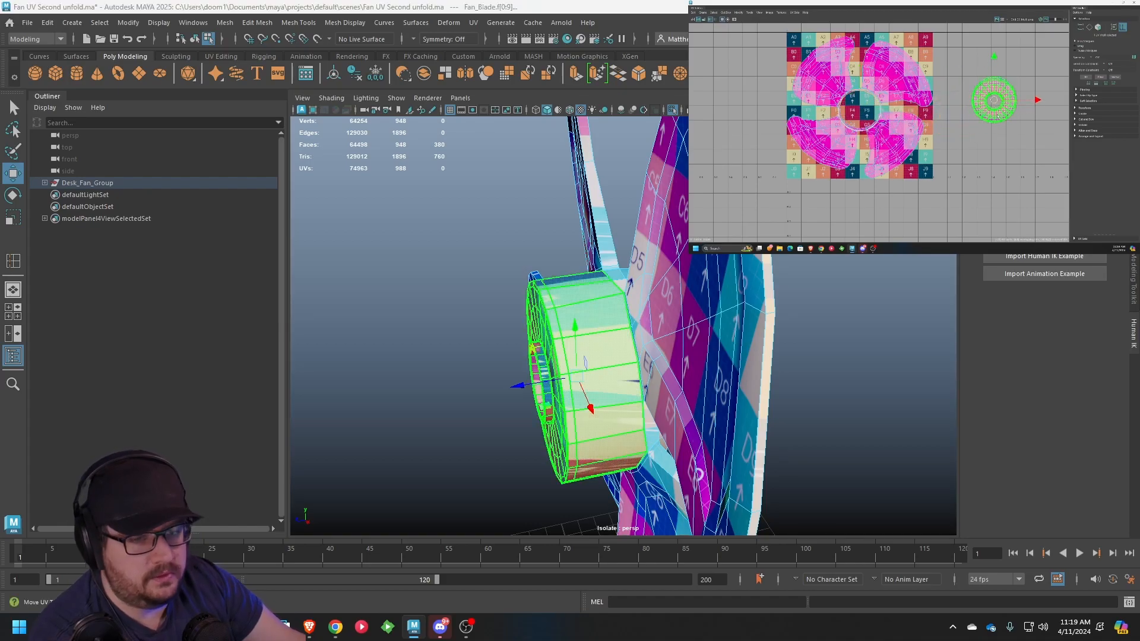
Select the edge loop around the centre hole on the hub's back face and cut the UVs along it
left_click_drag(553, 241, 725, 244, "alt")
middle_click_drag(724, 243, 662, 208, "alt")
scroll(662, 208, "up", 4)
left_click_drag(662, 207, 564, 171, "alt")
middle_click_drag(537, 174, 652, 205, "alt")
scroll(593, 182, "up", 3)
scroll(652, 205, "up", 2)
left_click_drag(652, 205, 398, 226, "alt")
scroll(610, 249, "down", 4)
right_click_drag(398, 225, 704, 318, "alt")
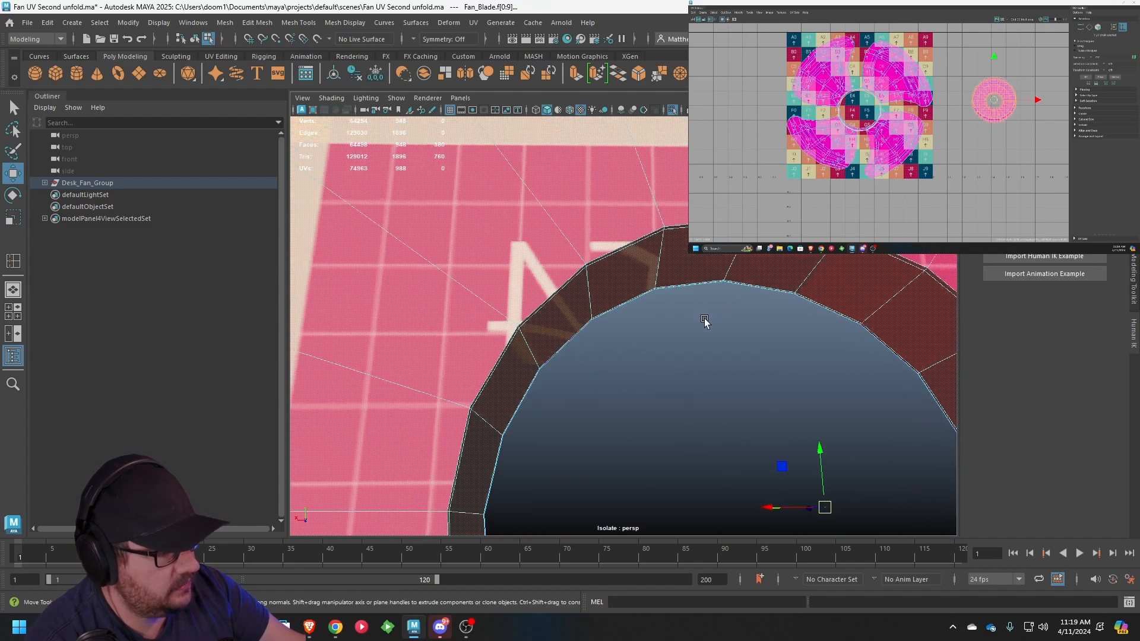
scroll(703, 319, "up", 3)
right_click_drag(543, 246, 545, 212)
double_click(554, 256)
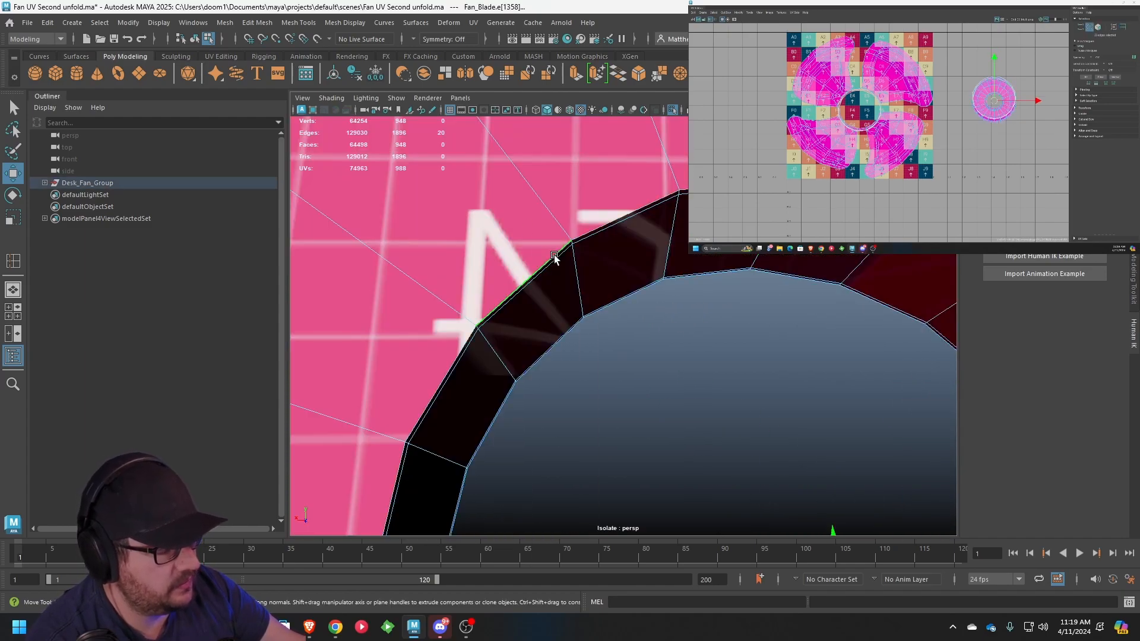
mouse_move(1003, 149)
middle_mouse_down("alt")
mouse_move(1021, 145)
mouse_move(995, 148)
middle_mouse_up("alt")
key("shift+x")
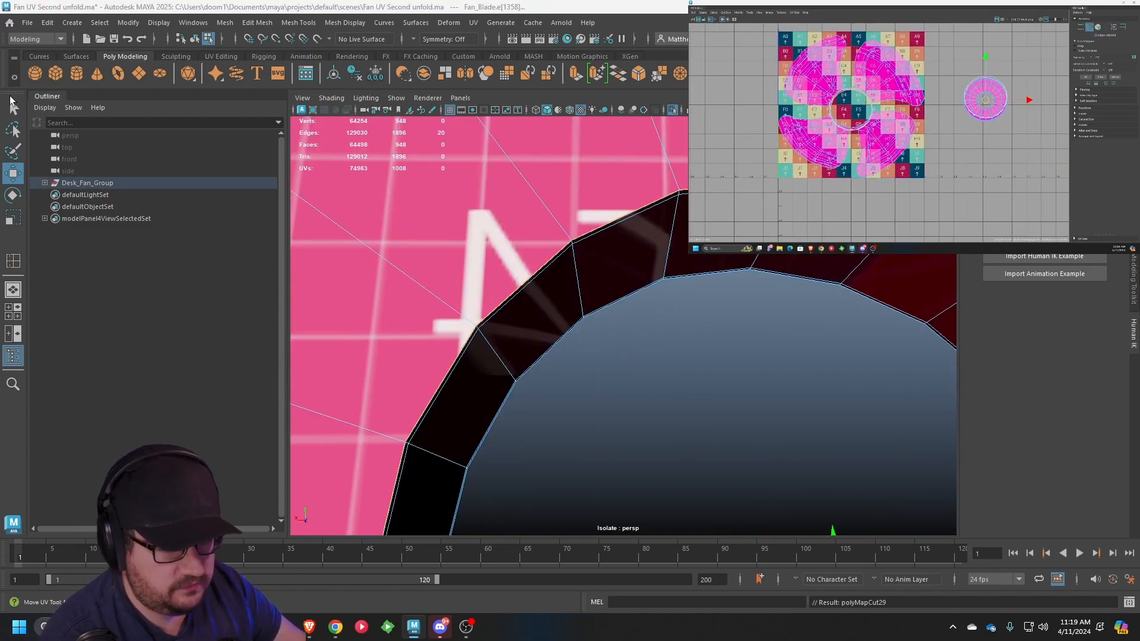
Select the hub's back-face ring shell and move it diagonally clear of the rest of the hub's UVs
right_click_drag(532, 234, 584, 241)
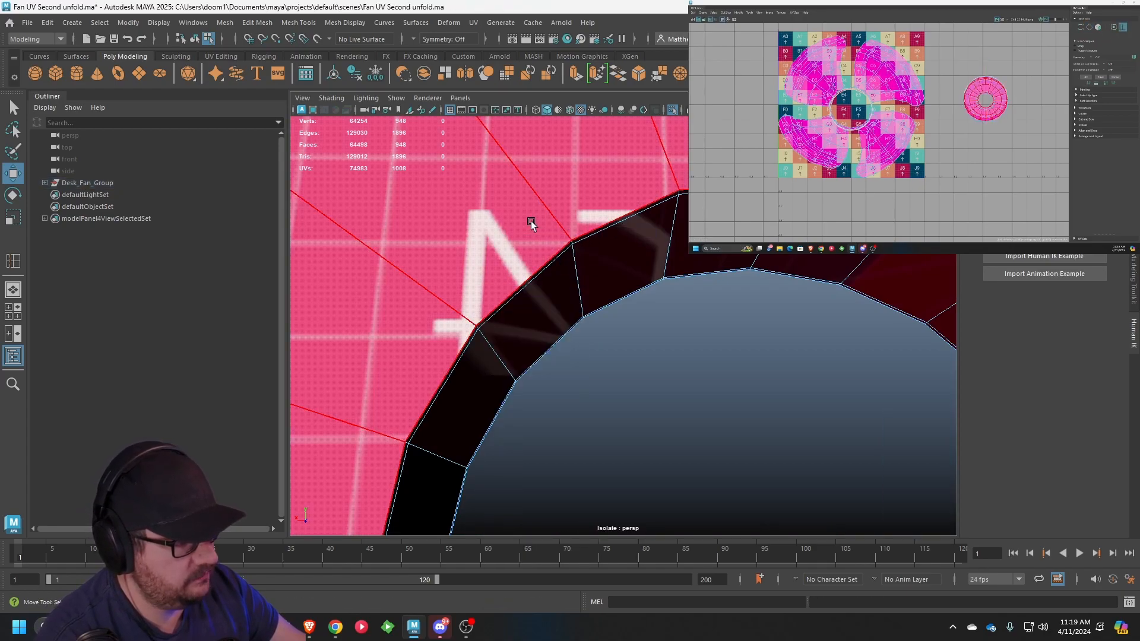
left_click(531, 224)
left_click_drag(986, 99, 1032, 74)
left_click(1019, 96)
left_click(1022, 82)
middle_click_drag(1023, 82, 947, 95, "alt")
Select the UVs of the separated back-face ring shell and unfold them
right_click_drag(928, 90, 967, 89)
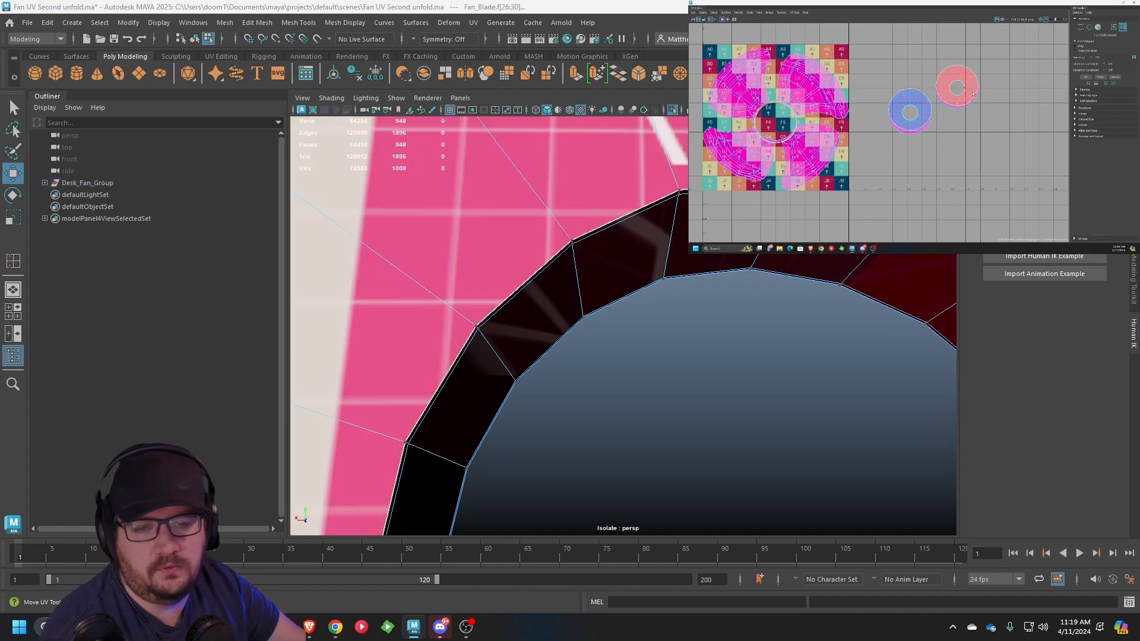
left_click(933, 74)
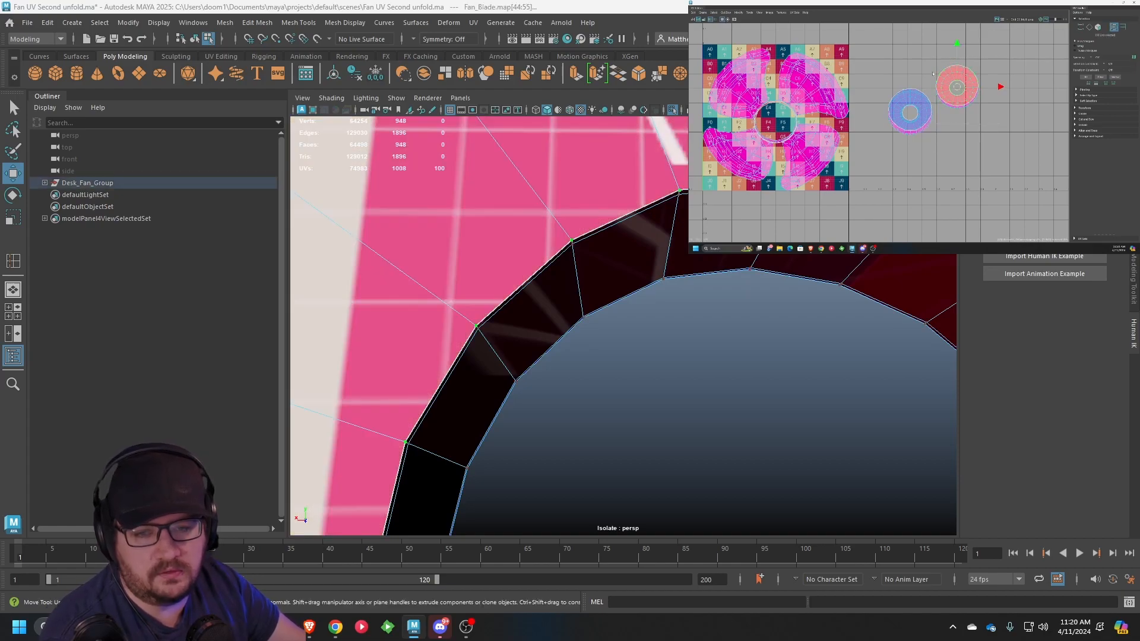
left_click(738, 12)
left_click(758, 161)
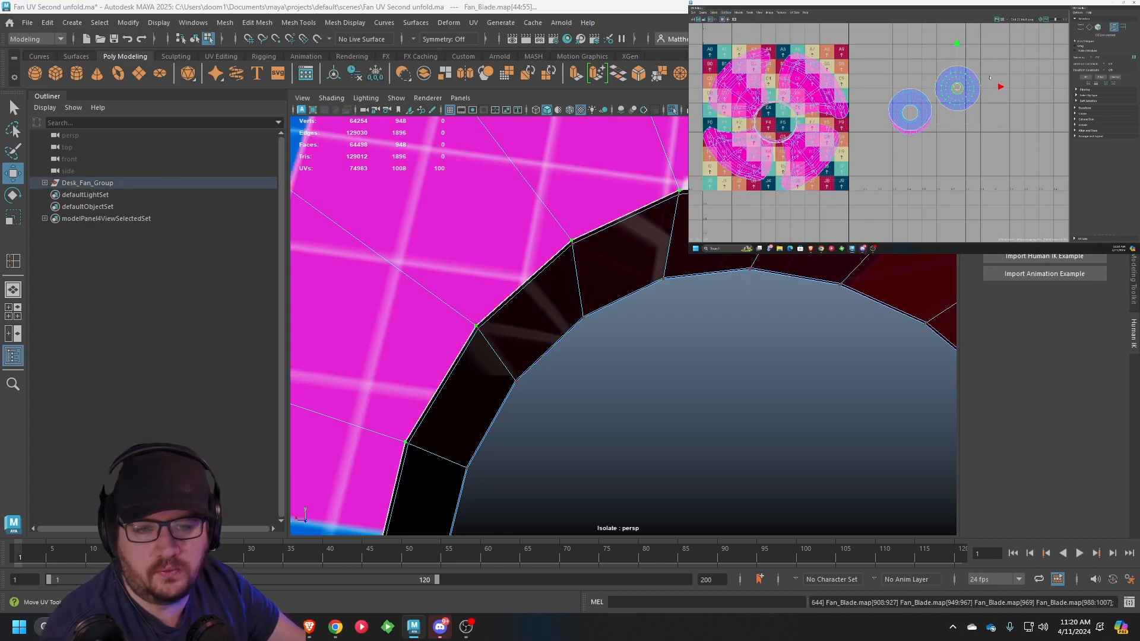
Move the unfolded ring shell farther away from the hub's front shell in the UV layout
scroll(974, 93, "up", 3)
key("e")
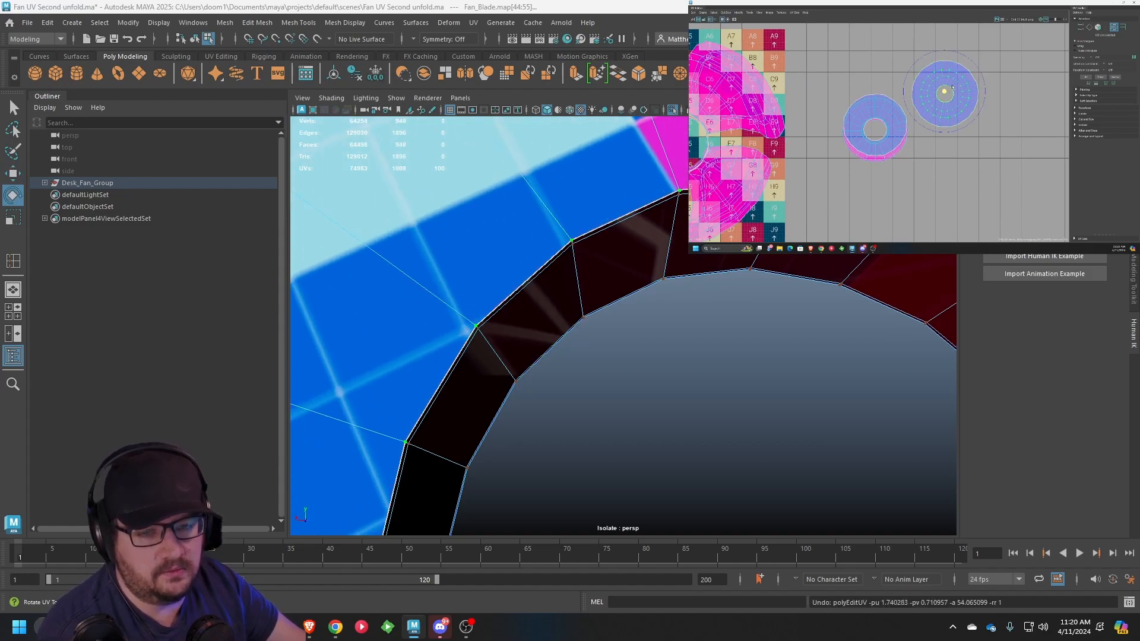
key("w")
middle_click_drag(979, 135, 998, 107)
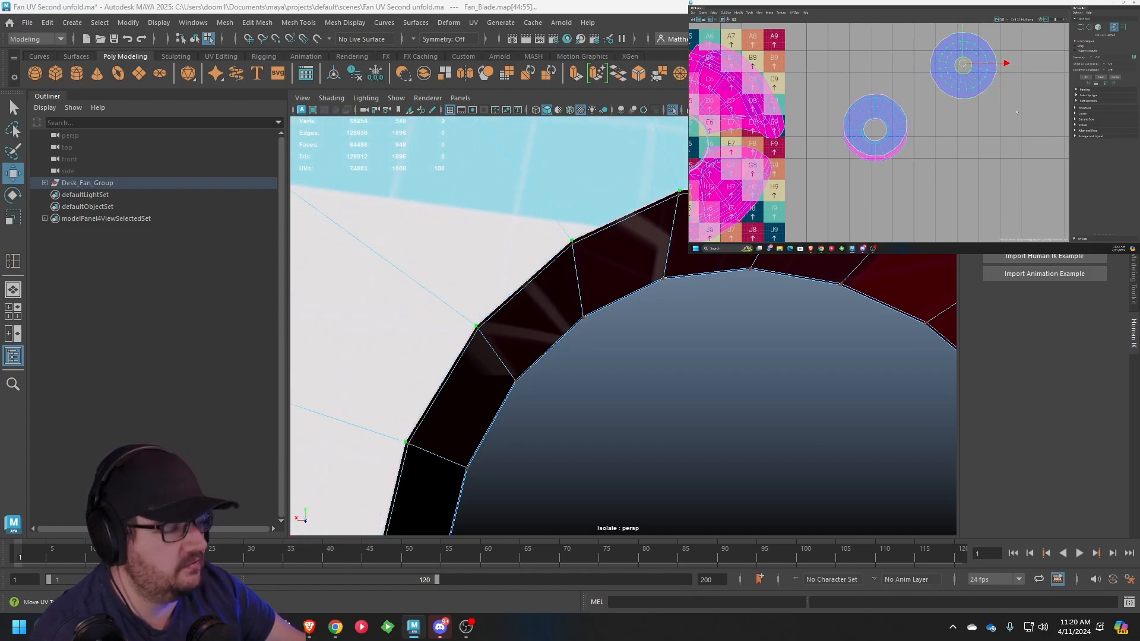
Select the hub's front shell, including its outer wall and centre hole, and unfold it
scroll(618, 288, "down", 10)
left_click_drag(486, 300, 625, 303, "alt")
scroll(624, 292, "up", 4)
mouse_move(615, 275)
right_mouse_down()
mouse_move(561, 278)
mouse_move(617, 280)
right_mouse_up()
right_click_drag(605, 274, 682, 309)
left_click(628, 289)
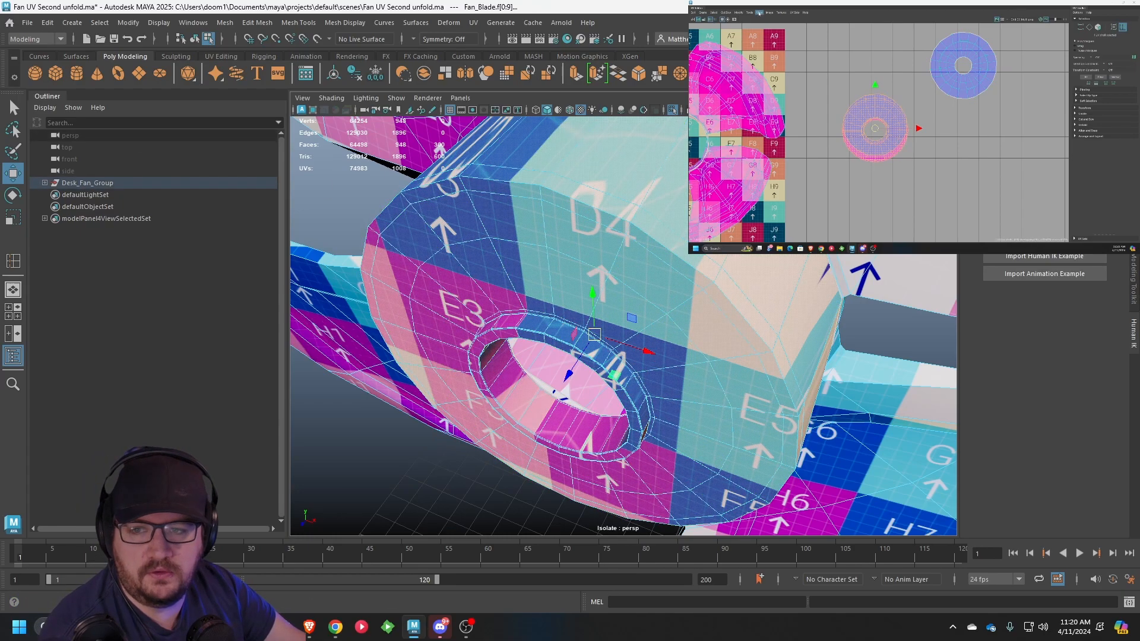
left_click(739, 12)
left_click(750, 162)
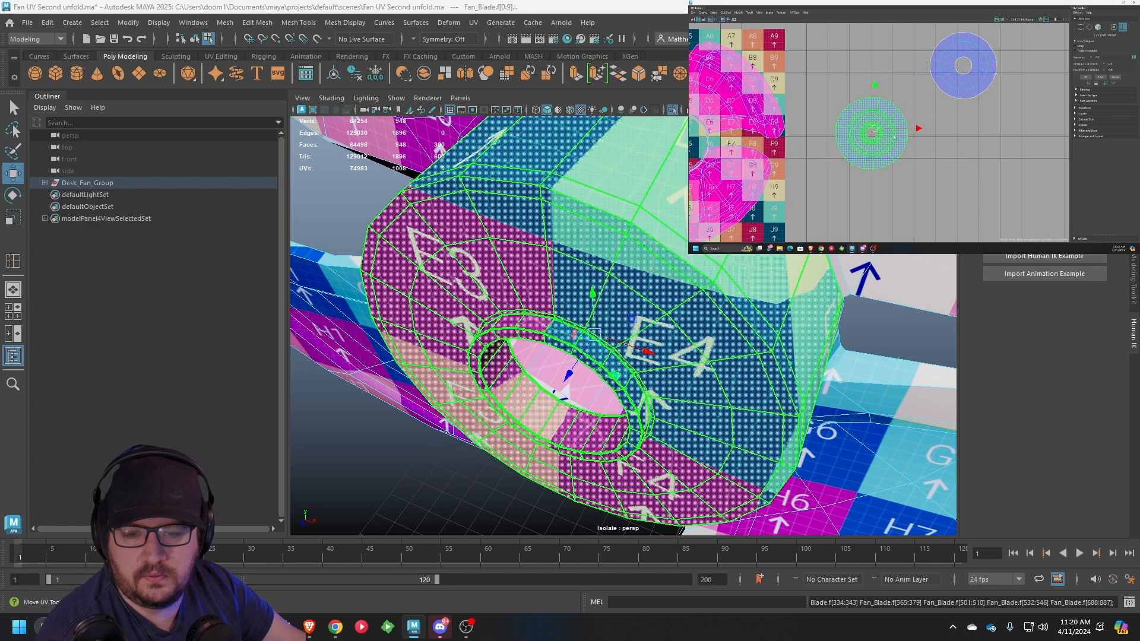
Return the fan blade to object mode and check the checker texture on the hub in smooth preview
scroll(550, 262, "up", 2)
middle_click_drag(550, 261, 570, 164, "alt")
scroll(570, 164, "down", 6)
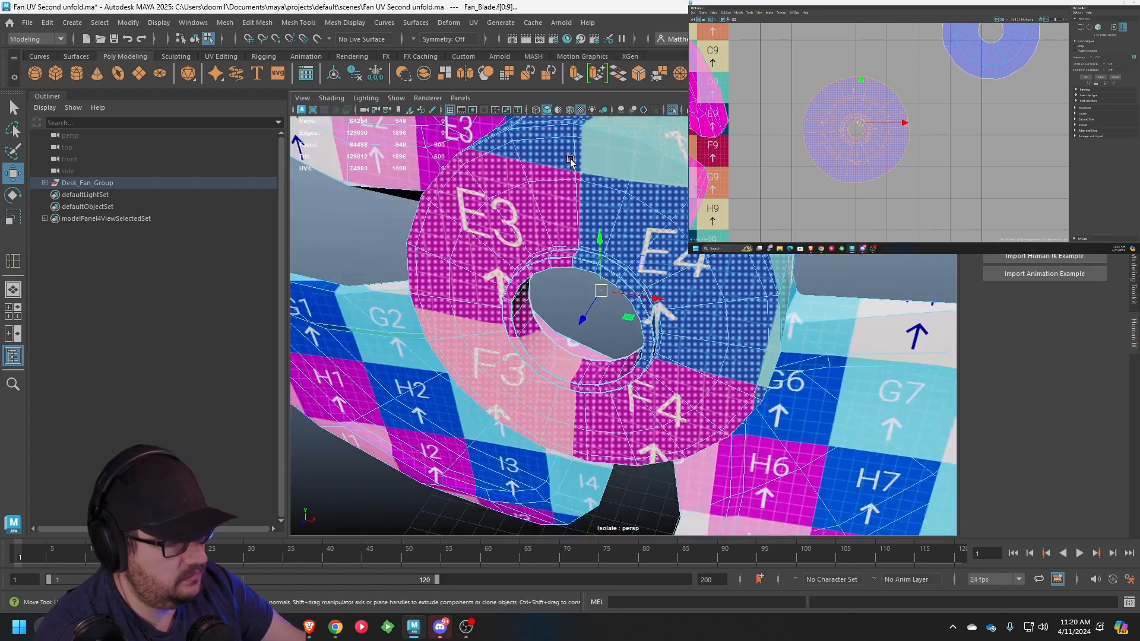
left_click(893, 333)
scroll(689, 295, "up", 4)
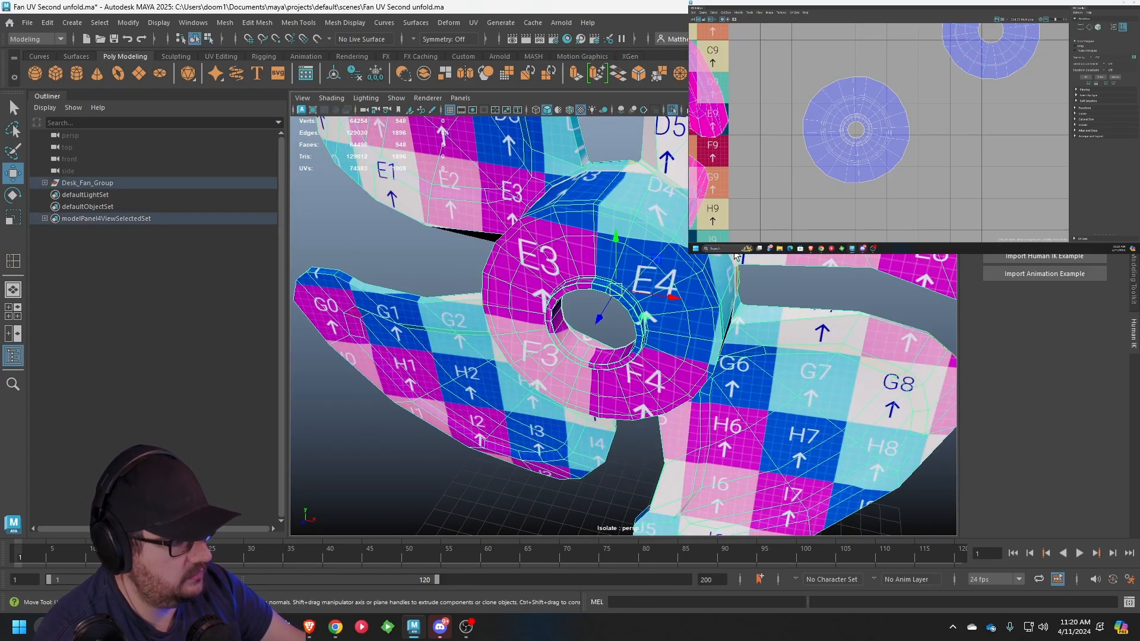
scroll(612, 475, "down", 4)
left_click(611, 475)
left_click_drag(611, 475, 600, 242, "alt")
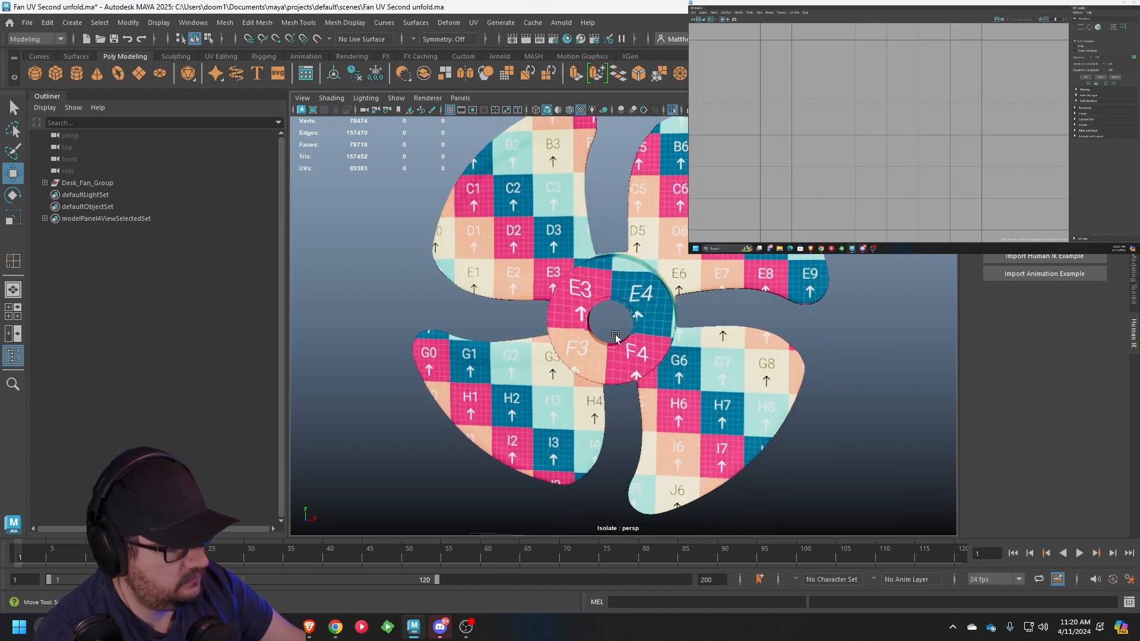
Select the UVs of the hub's front shell and optimize them to even out the checker pattern
scroll(593, 331, "up", 3)
left_click(630, 248)
scroll(630, 248, "up", 2)
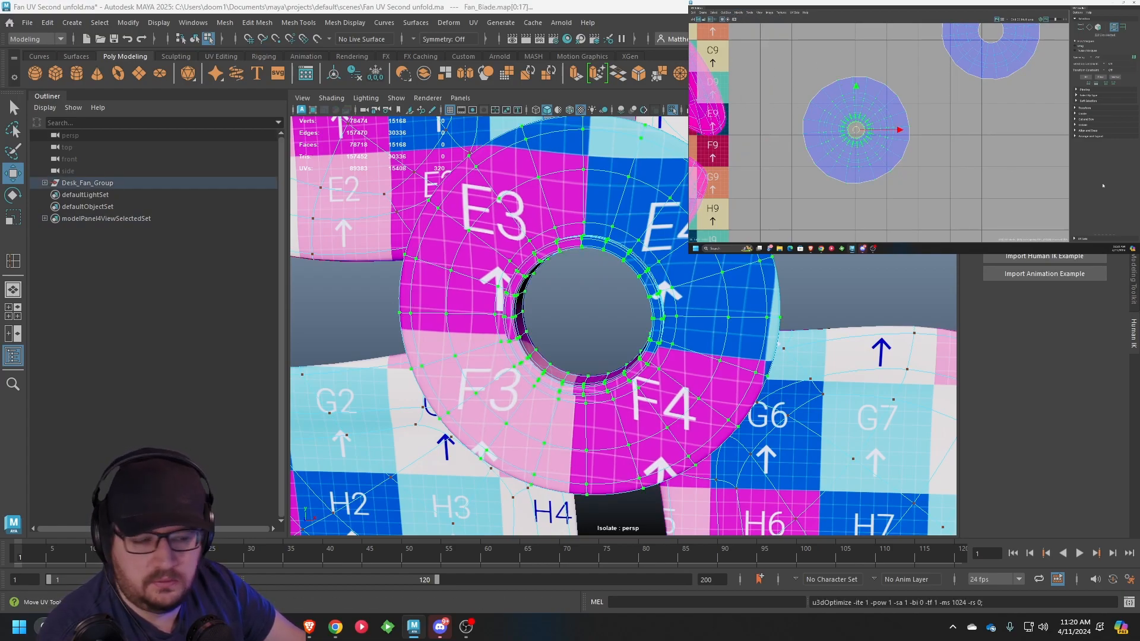
left_click_drag(576, 268, 630, 293, "alt")
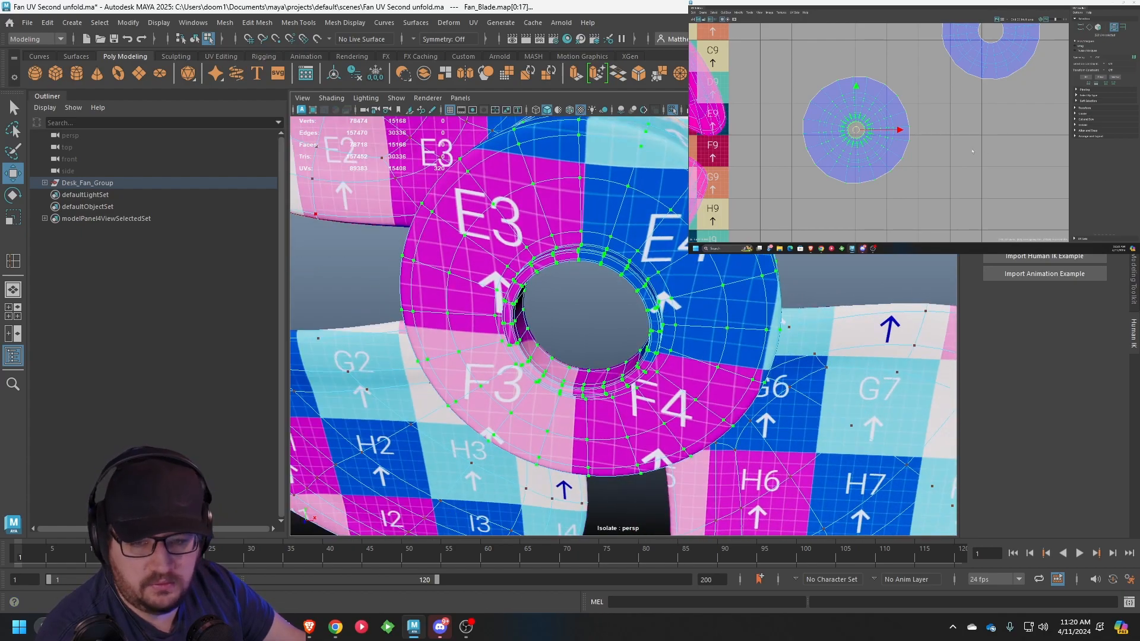
middle_click_drag(891, 124, 900, 124, "alt")
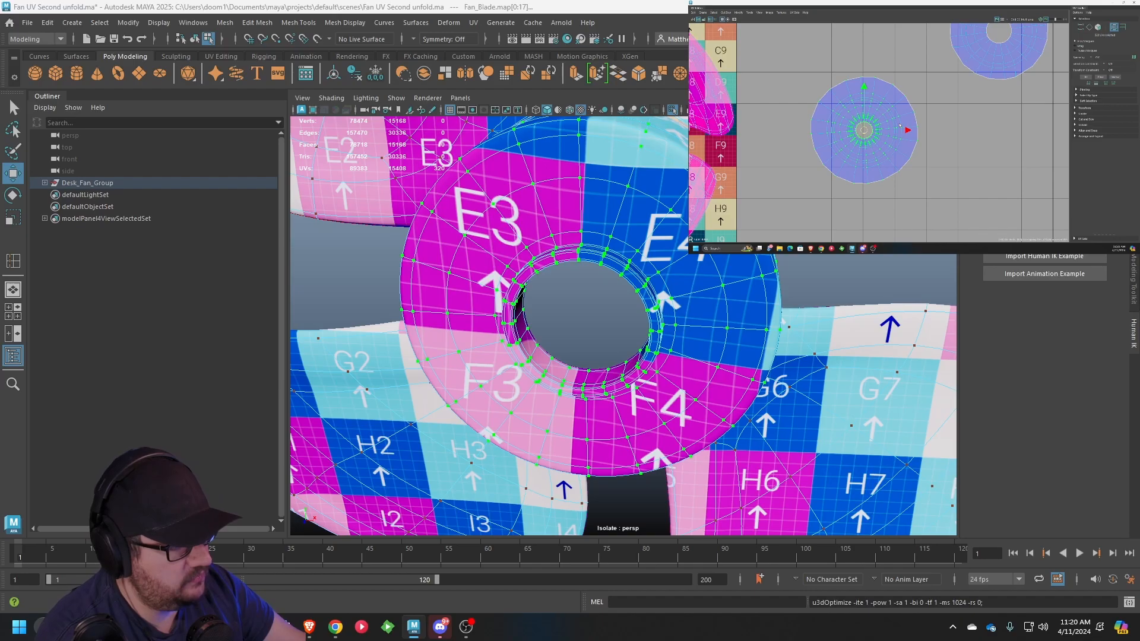
Go back to object mode and examine the checker texture on the hub's front face and outer wall
left_click_drag(517, 333, 573, 236, "alt")
right_click_drag(606, 237, 654, 221)
left_click(835, 267)
scroll(836, 267, "down", 5)
left_click_drag(835, 269, 772, 258, "alt")
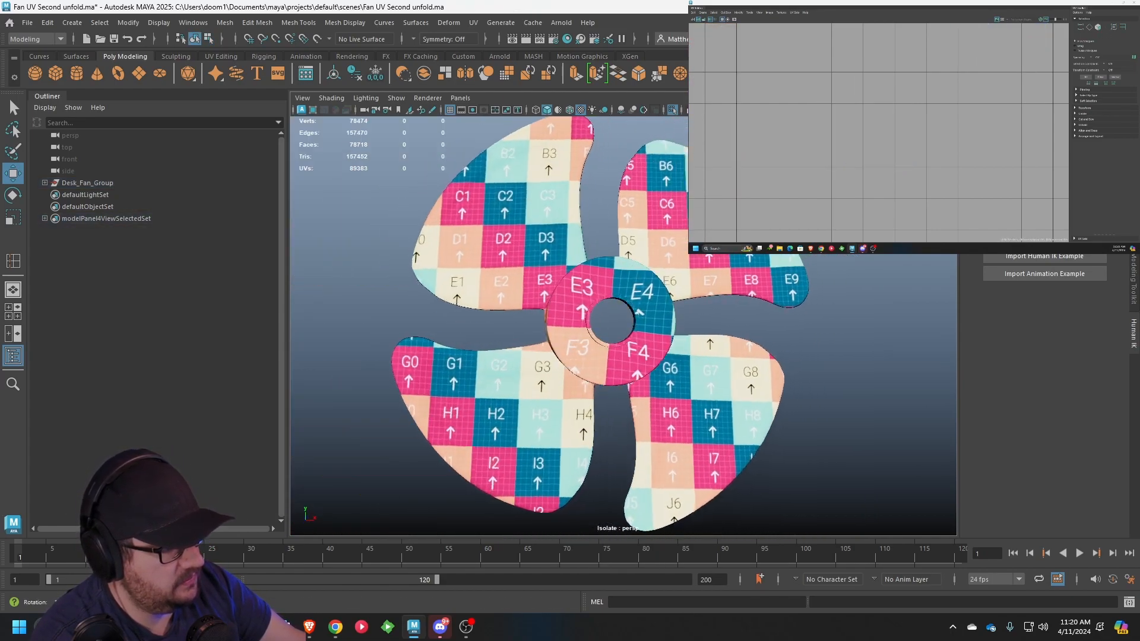
scroll(756, 255, "down", 5)
scroll(682, 294, "up", 5)
left_click_drag(556, 294, 639, 309, "alt")
scroll(629, 308, "up", 5)
left_click(668, 312)
scroll(668, 311, "up", 5)
scroll(943, 168, "down", 4)
scroll(943, 168, "down", 2)
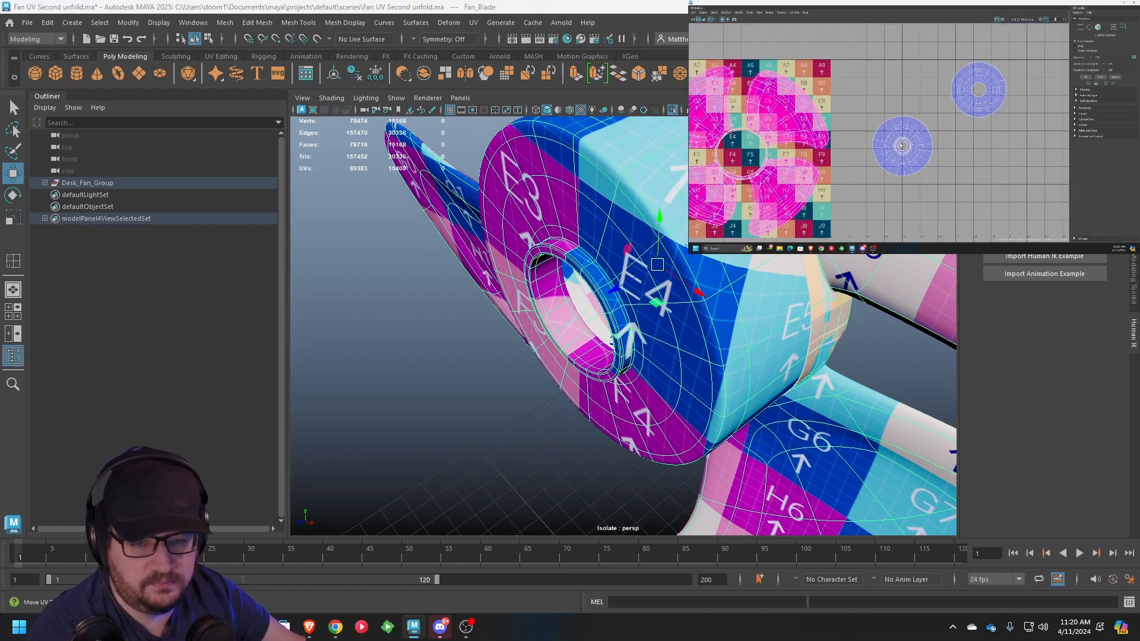
Move the hub's front shell directly below the ring shell and scale it to about the ring's size
right_click_drag(900, 148, 916, 156)
left_click(905, 152)
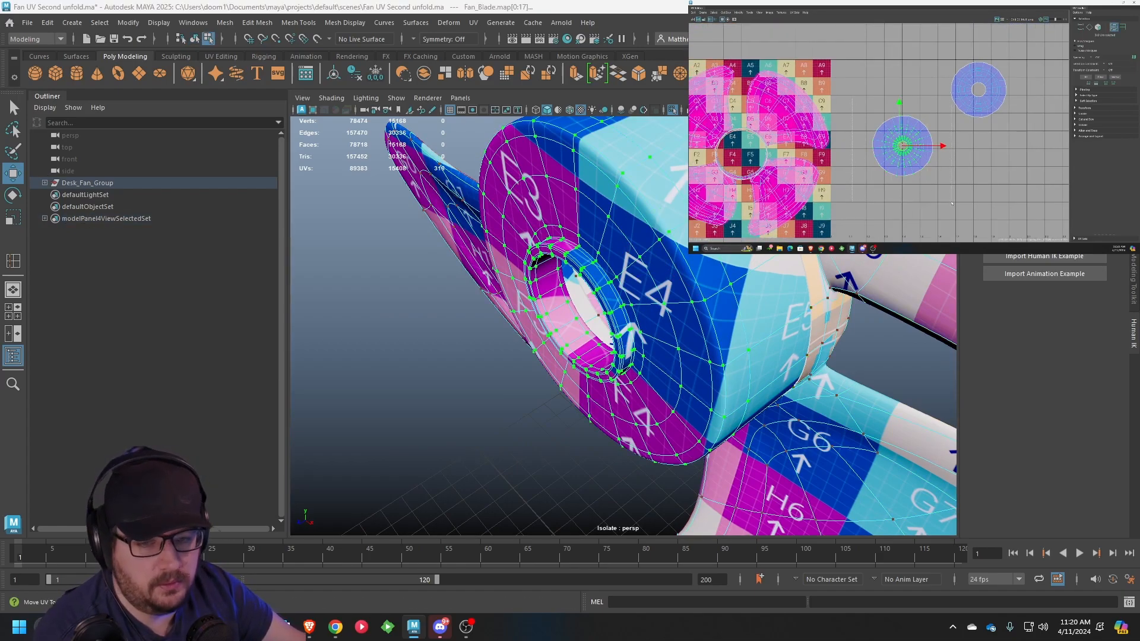
left_click_drag(903, 146, 978, 153)
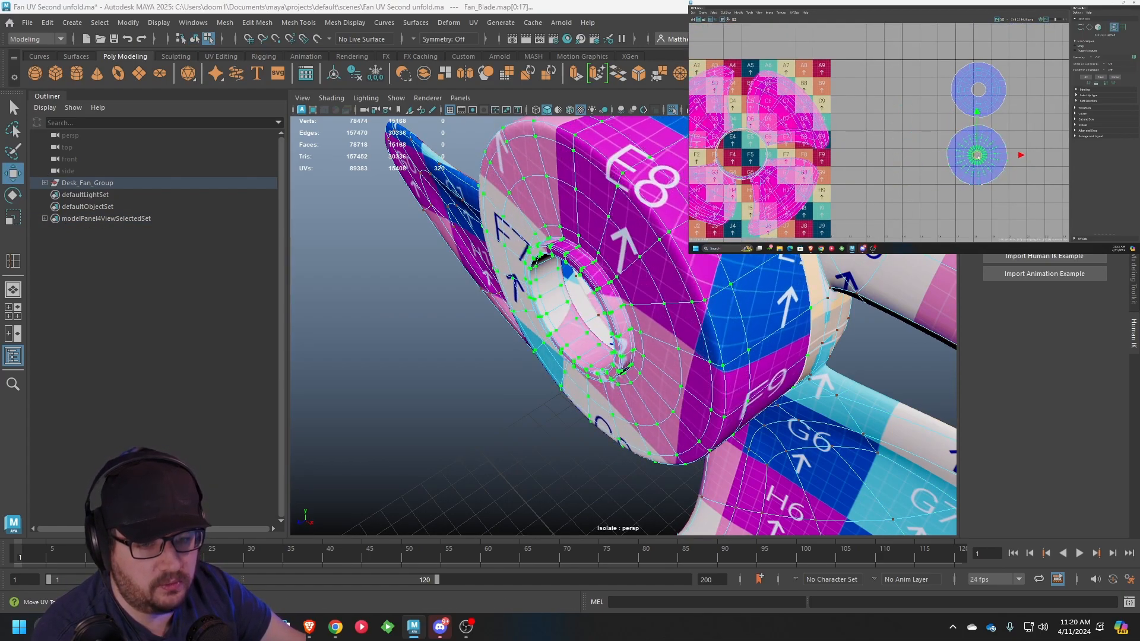
key("e")
key("r")
Turn off smooth preview and examine where the blades attach to the hub's outer wall
scroll(410, 230, "down", 5)
left_click_drag(463, 231, 573, 212, "alt")
middle_click_drag(573, 211, 649, 302, "alt")
scroll(648, 301, "up", 3)
left_click_drag(648, 301, 537, 280, "alt")
key("1")
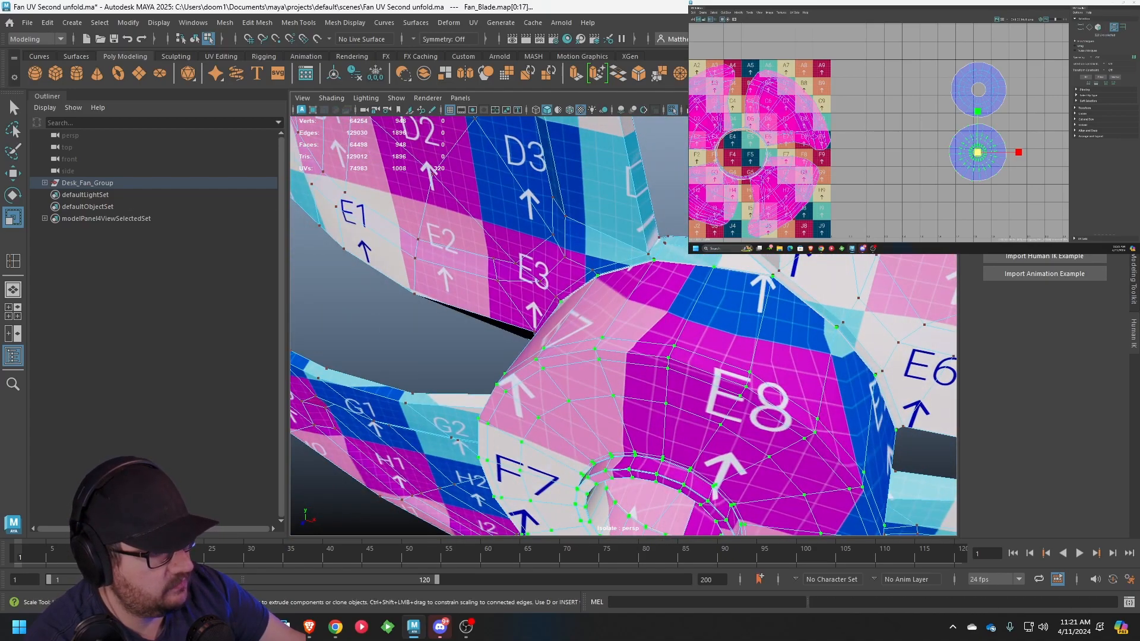
scroll(538, 280, "down", 8)
left_click_drag(754, 264, 619, 193, "alt")
left_click_drag(603, 243, 736, 183, "alt")
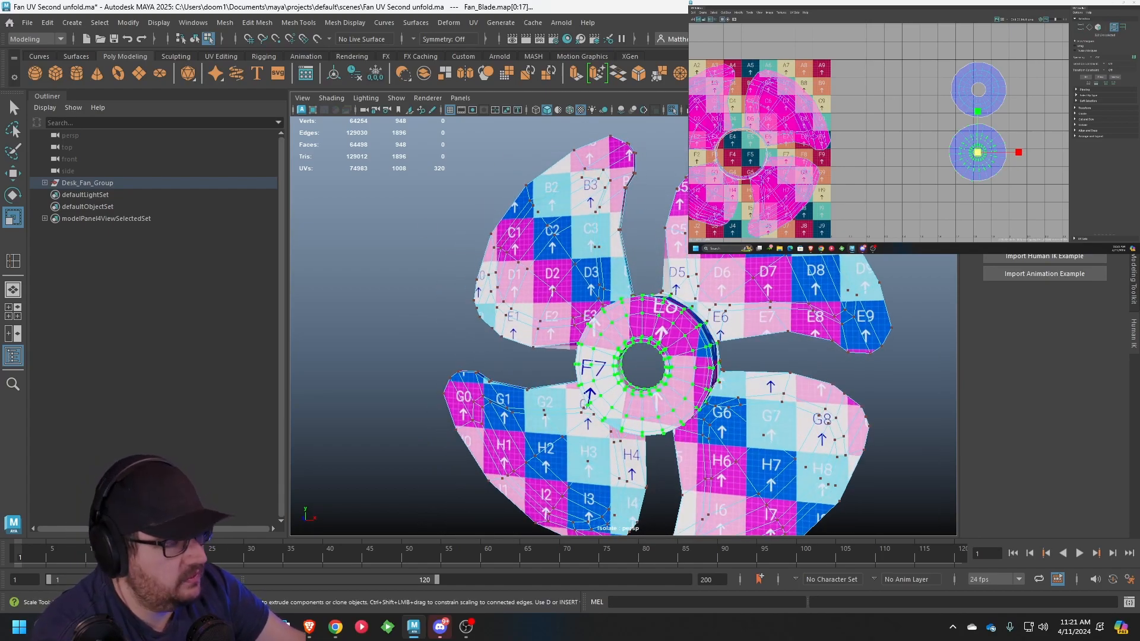
scroll(718, 272, "up", 5)
left_click_drag(728, 280, 641, 292, "alt")
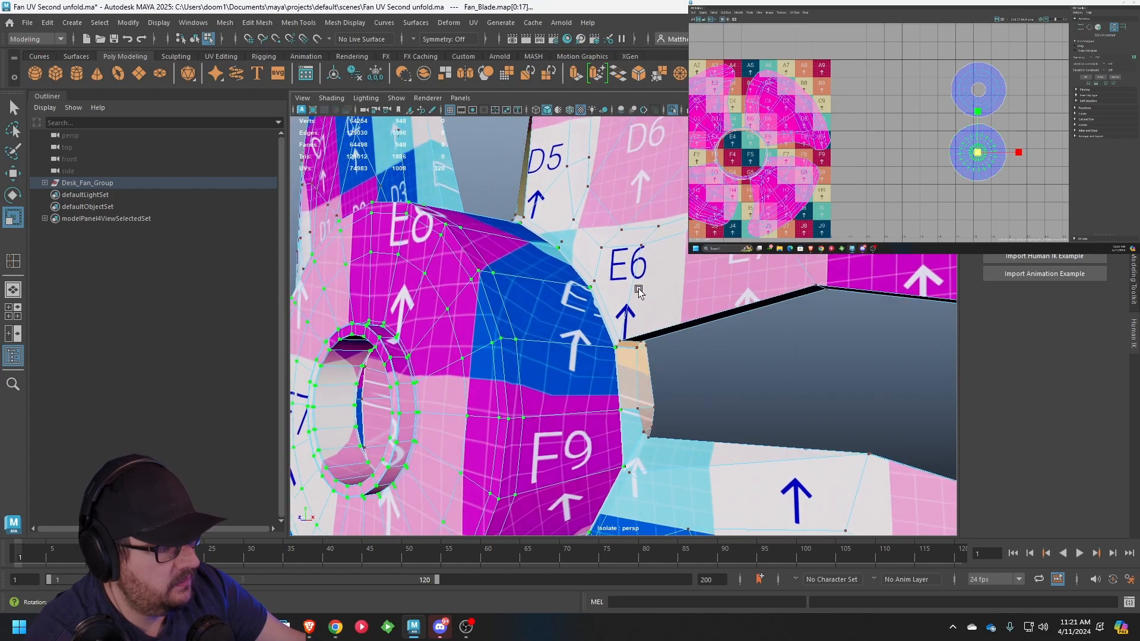
Select the edges around one blade's root where it meets the hub and cut the UVs along them
scroll(600, 288, "up", 8)
right_click_drag(611, 274, 611, 305)
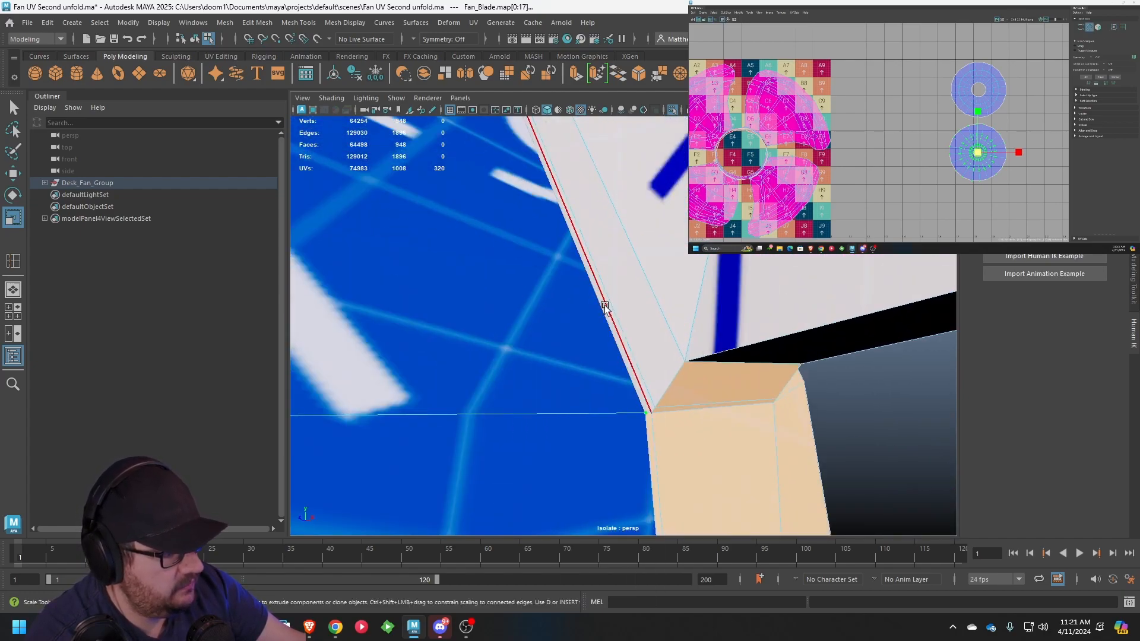
left_click_drag(752, 410, 515, 358, "alt")
double_click(438, 383)
right_click_drag(515, 358, 552, 356, "alt")
left_click_drag(552, 357, 652, 275, "alt")
left_click(574, 253, "shift")
right_click_drag(652, 275, 571, 185, "alt")
left_click_drag(571, 186, 569, 195, "alt")
middle_click_drag(912, 163, 930, 153, "alt")
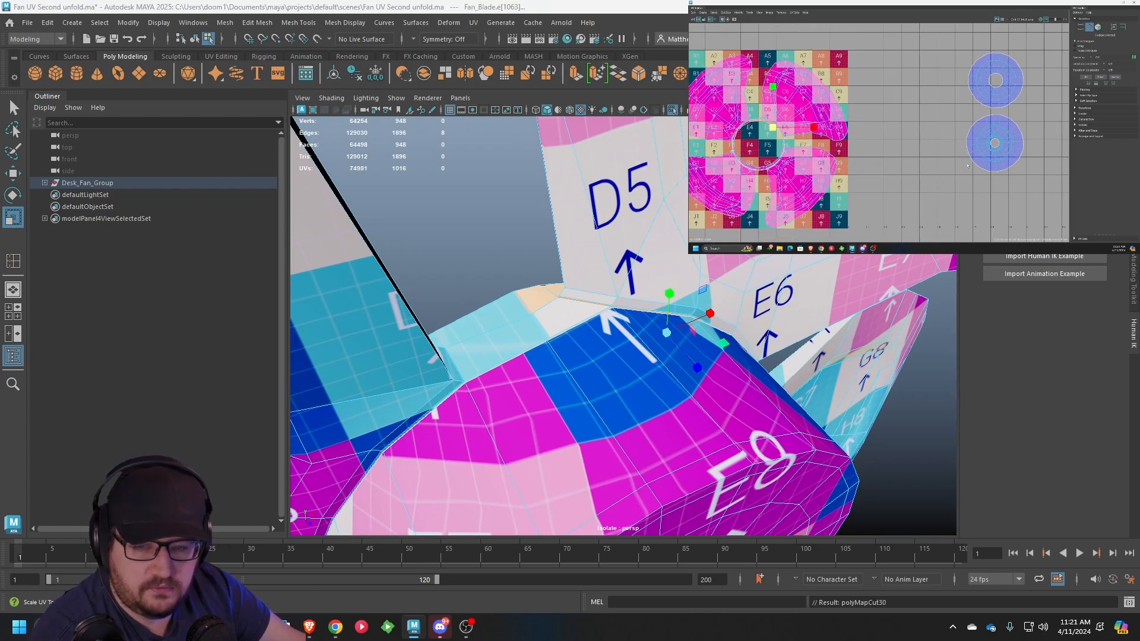
Select the matching edges around the next blade's root and cut the UVs there
scroll(603, 305, "down", 3)
scroll(557, 265, "up", 2)
mouse_move(603, 305)
left_mouse_down("alt")
mouse_move(547, 244)
mouse_move(456, 257)
mouse_move(545, 227)
mouse_move(711, 289)
mouse_move(671, 316)
mouse_move(607, 318)
left_mouse_up("alt")
left_click(558, 265)
scroll(456, 257, "up", 3)
left_click(454, 254)
left_click(395, 317, "shift")
scroll(394, 315, "down", 6)
middle_click_drag(899, 169, 927, 158, "alt")
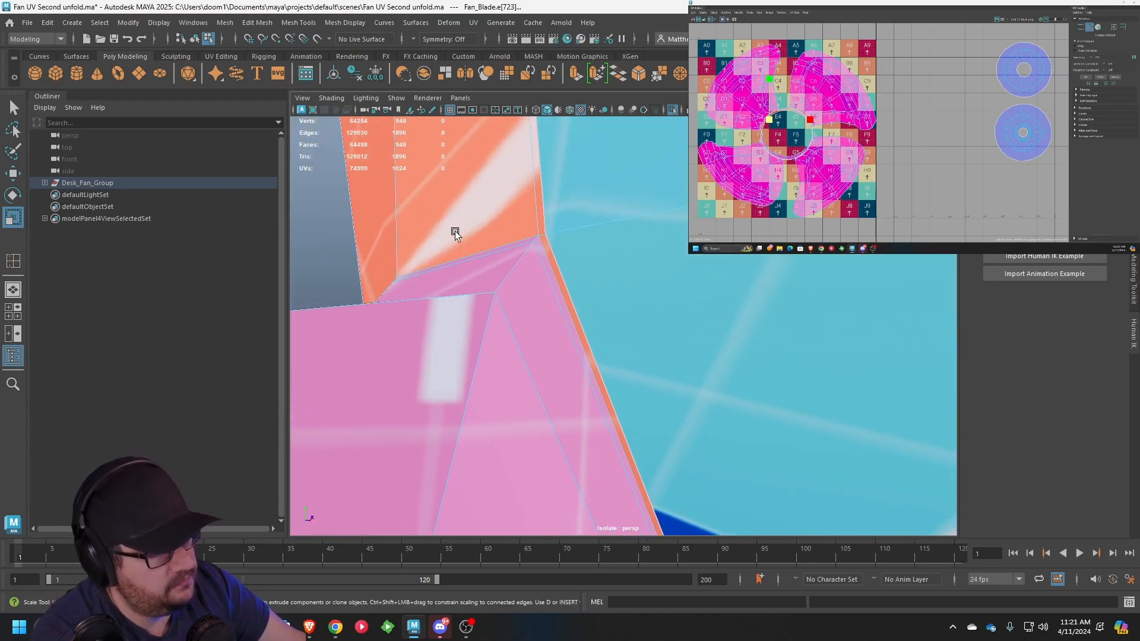
Select the edges around the third blade's root where it meets the hub, inside and outside, and cut the UVs along them
scroll(457, 235, "up", 5)
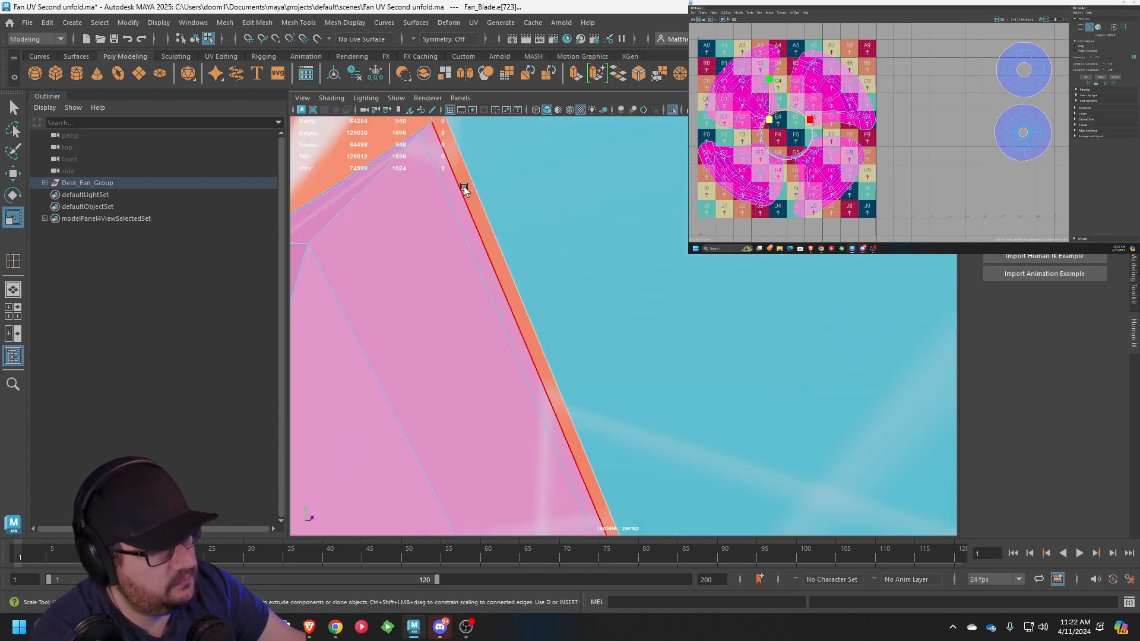
left_click_drag(464, 189, 627, 333, "alt")
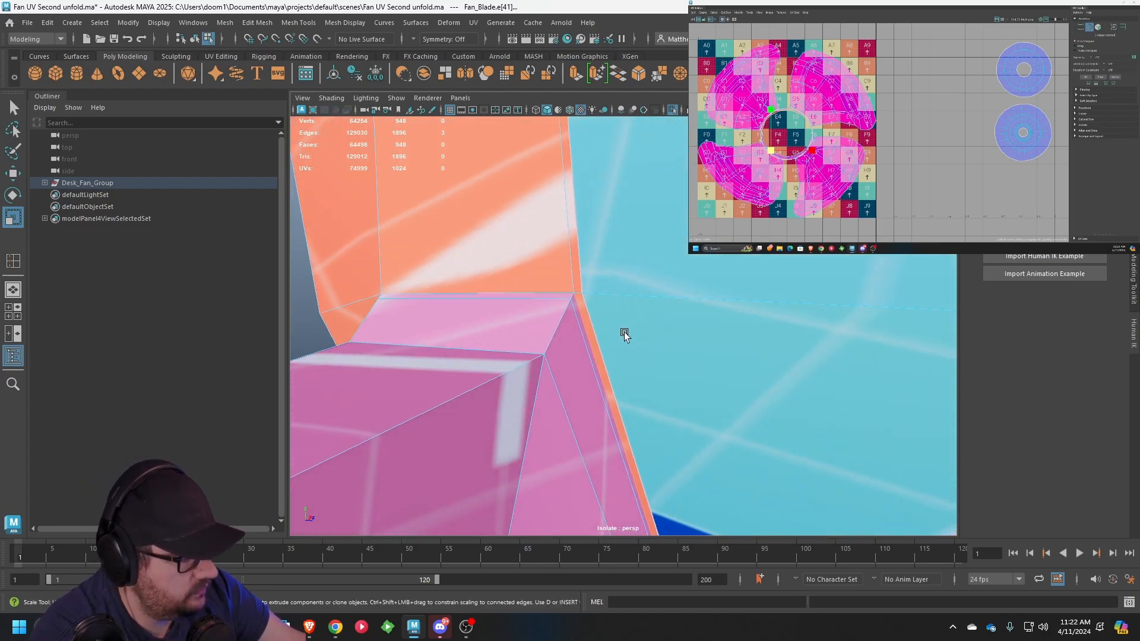
left_click(550, 286, "shift")
left_click_drag(551, 286, 688, 333, "alt")
double_click(833, 287, "shift")
left_click(736, 305, "shift")
middle_click_drag(688, 333, 670, 317, "alt")
scroll(670, 317, "up", 4)
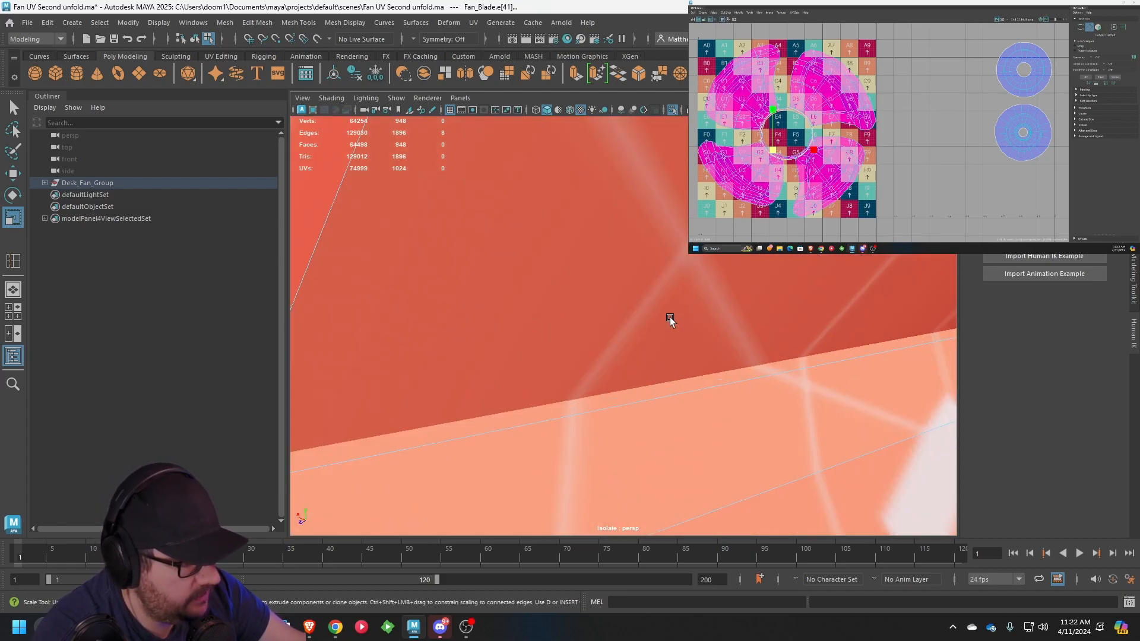
scroll(670, 317, "down", 7)
left_click_drag(751, 230, 754, 263)
key("ctrl+z")
middle_click_drag(772, 315, 708, 333, "alt")
middle_click_drag(901, 169, 918, 161, "alt")
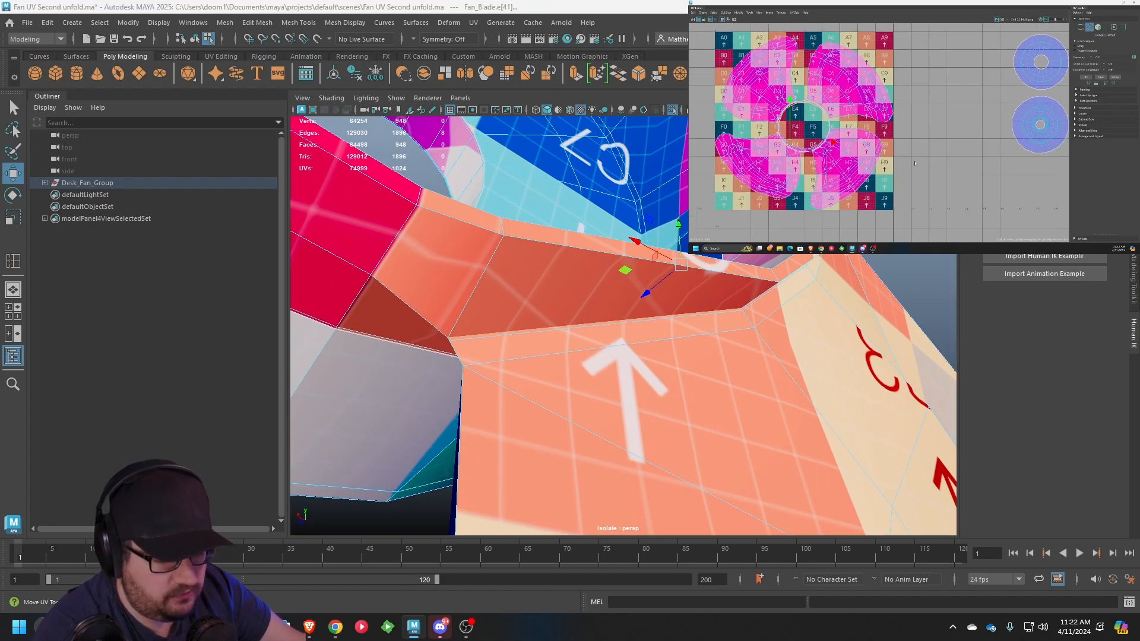
Select the same edge loop around the fourth blade's root and cut the UVs to free that blade from the hub
left_click_drag(322, 173, 454, 173, "alt")
middle_click_drag(455, 174, 604, 301, "alt")
left_click_drag(604, 300, 613, 259, "alt")
middle_click_drag(555, 169, 565, 233, "alt")
scroll(553, 234, "up", 2)
right_click_drag(505, 233, 495, 202)
left_click_drag(519, 215, 639, 207, "alt")
left_click(628, 206, "shift")
left_click_drag(560, 407, 618, 295, "alt")
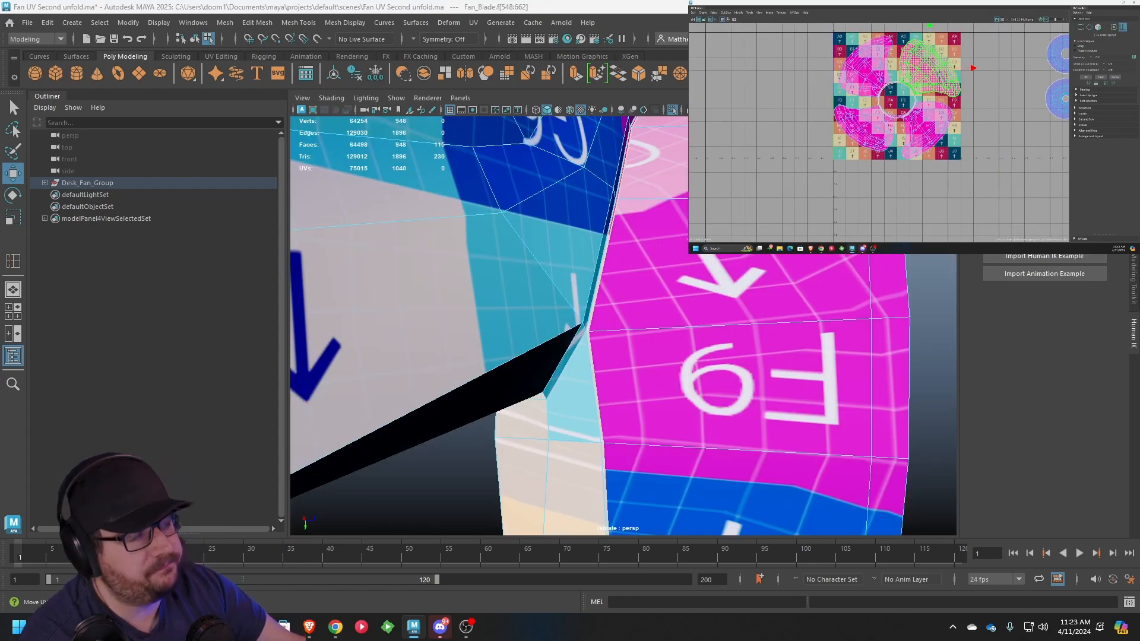
Select one detached blade's UV shell and move it out of the checker tile into the empty UV space beyond its lower corner
scroll(483, 321, "down", 10)
left_click_drag(505, 324, 646, 336, "alt")
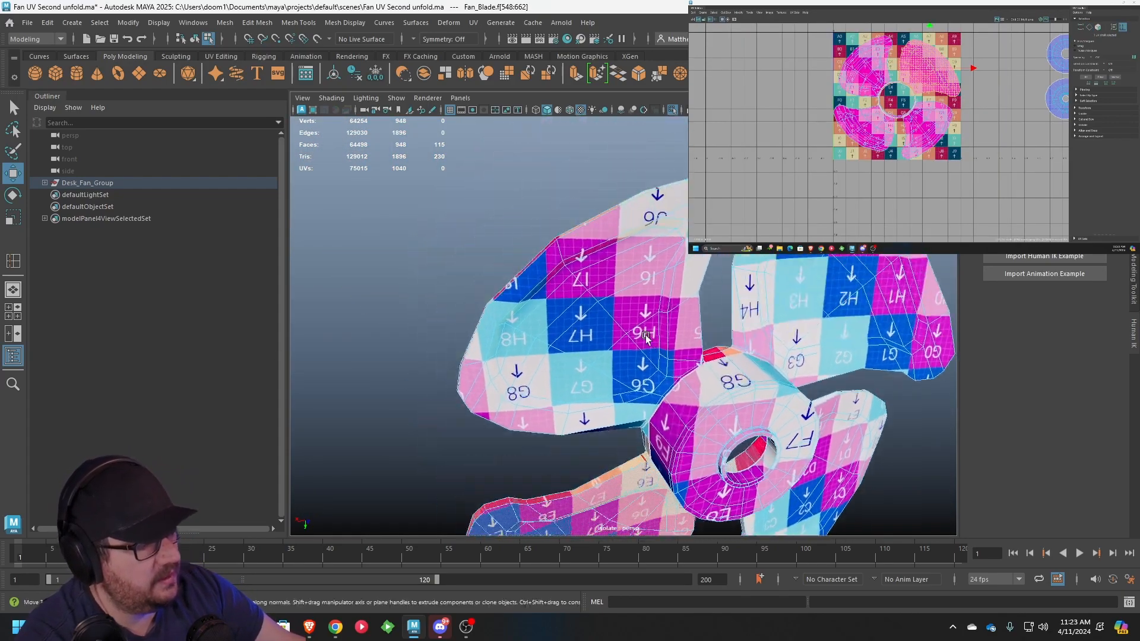
scroll(646, 336, "down", 2)
left_click(611, 323)
left_click_drag(926, 132, 991, 166)
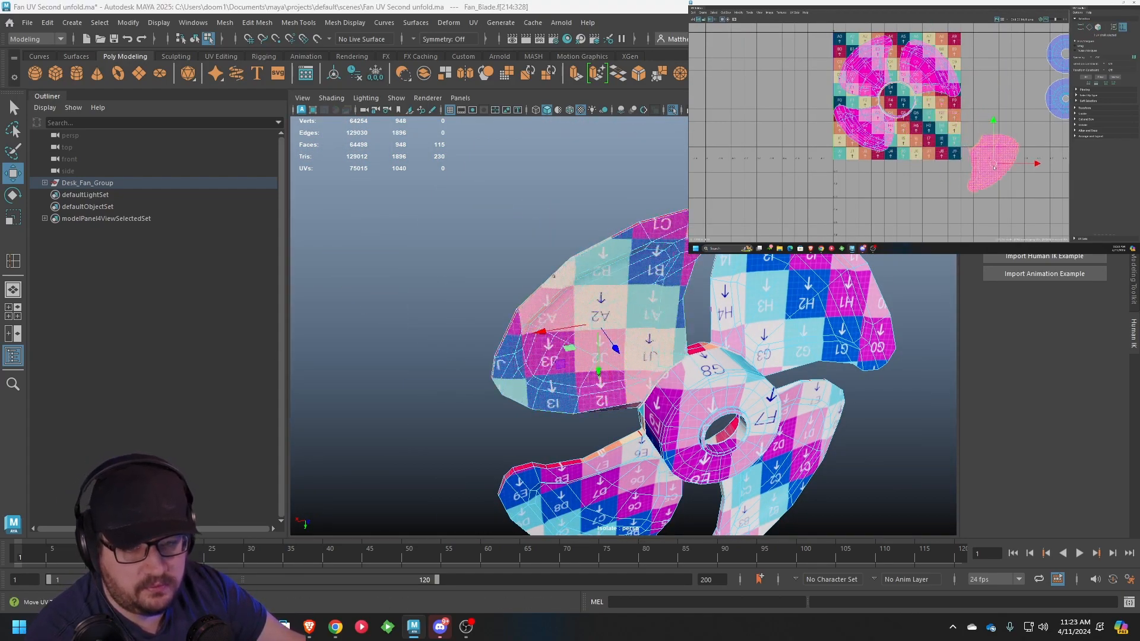
Select the run of edges along the moved blade's rim at its narrow tip
left_click_drag(582, 356, 727, 280, "alt")
middle_click_drag(726, 280, 678, 313, "alt")
scroll(671, 313, "up", 6)
left_click_drag(424, 239, 455, 232, "alt")
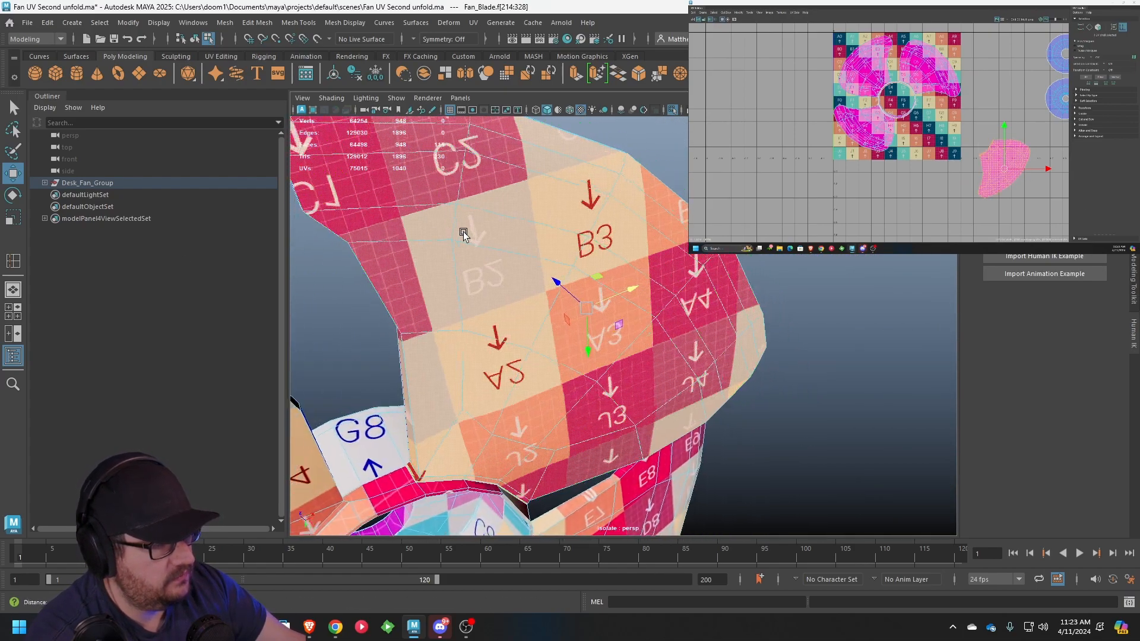
middle_click_drag(454, 232, 666, 319, "alt")
scroll(667, 318, "up", 2)
right_click_drag(548, 269, 557, 204)
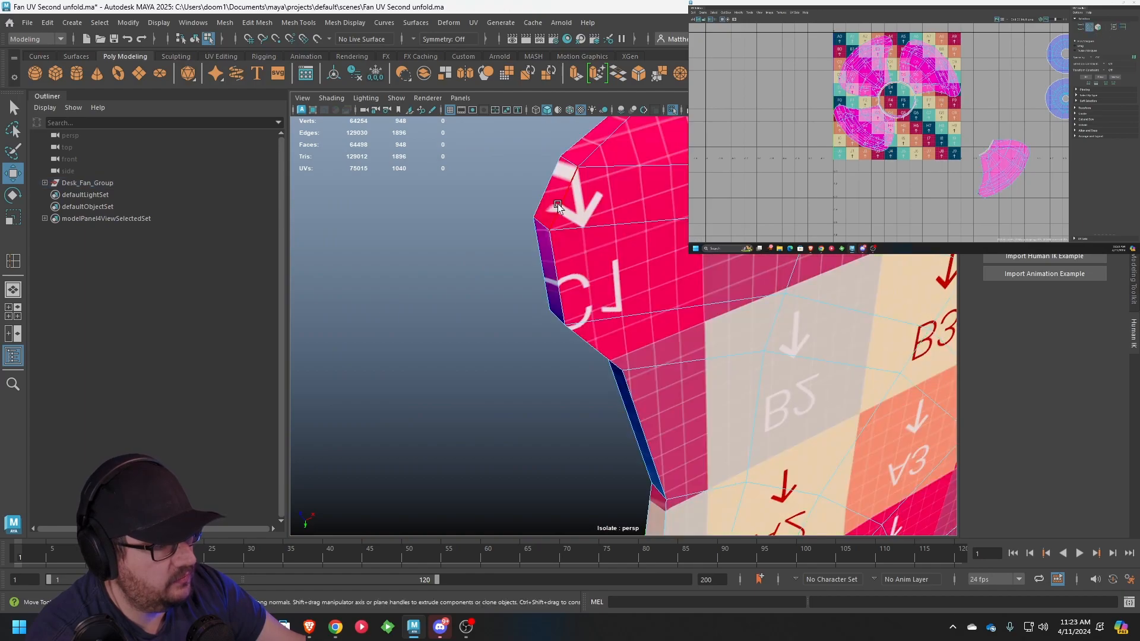
double_click(557, 205)
Add the rim edges leading down to the blade's root at the hub to the selection
left_click_drag(593, 194, 538, 300, "alt")
middle_click_drag(537, 300, 582, 240, "alt")
scroll(582, 239, "up", 4)
middle_click_drag(455, 232, 621, 321, "alt")
scroll(621, 321, "up", 4)
left_click_drag(621, 322, 686, 244, "alt")
left_click(474, 274, "shift")
left_click(453, 315, "shift")
scroll(454, 316, "down", 4)
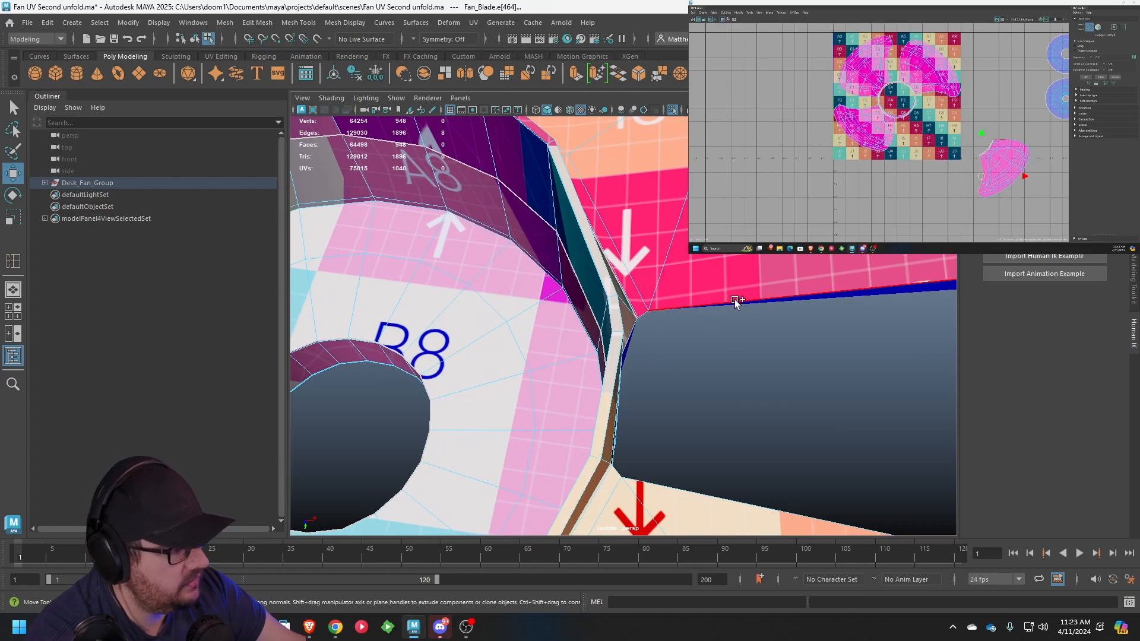
Add the small edges at the root corner and the loop around the blade's wide outer end to the rim selection
scroll(729, 303, "up", 6)
left_click_drag(705, 305, 605, 309, "alt")
scroll(600, 306, "up", 3)
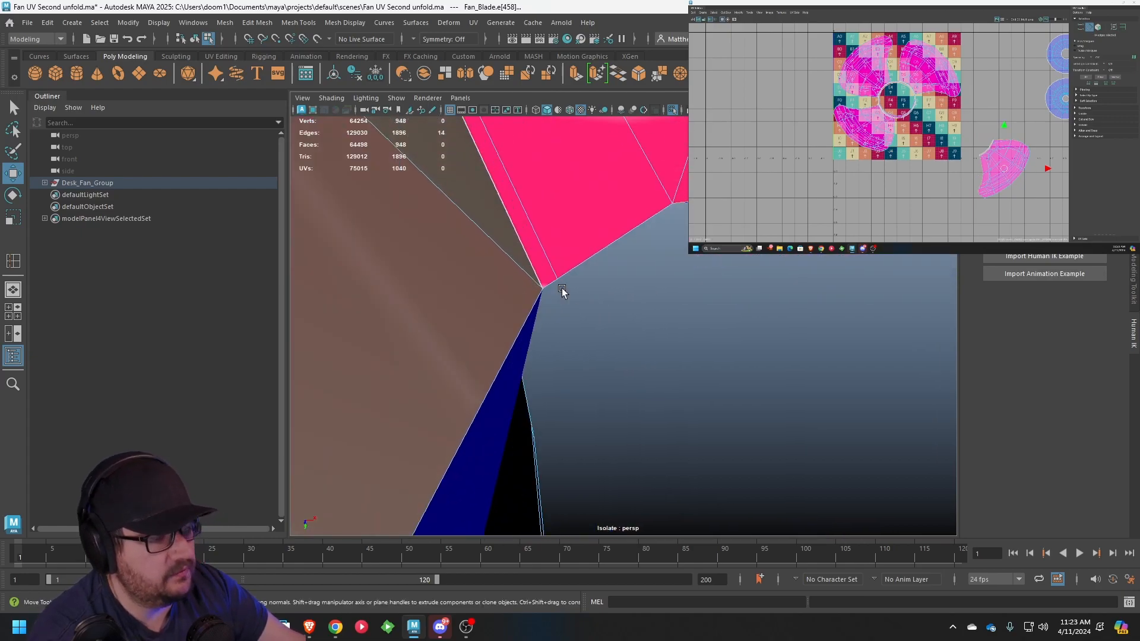
left_click(553, 283, "shift")
left_click(579, 261, "shift")
scroll(660, 276, "down", 6)
left_click_drag(660, 277, 737, 297, "alt")
scroll(476, 291, "down", 3)
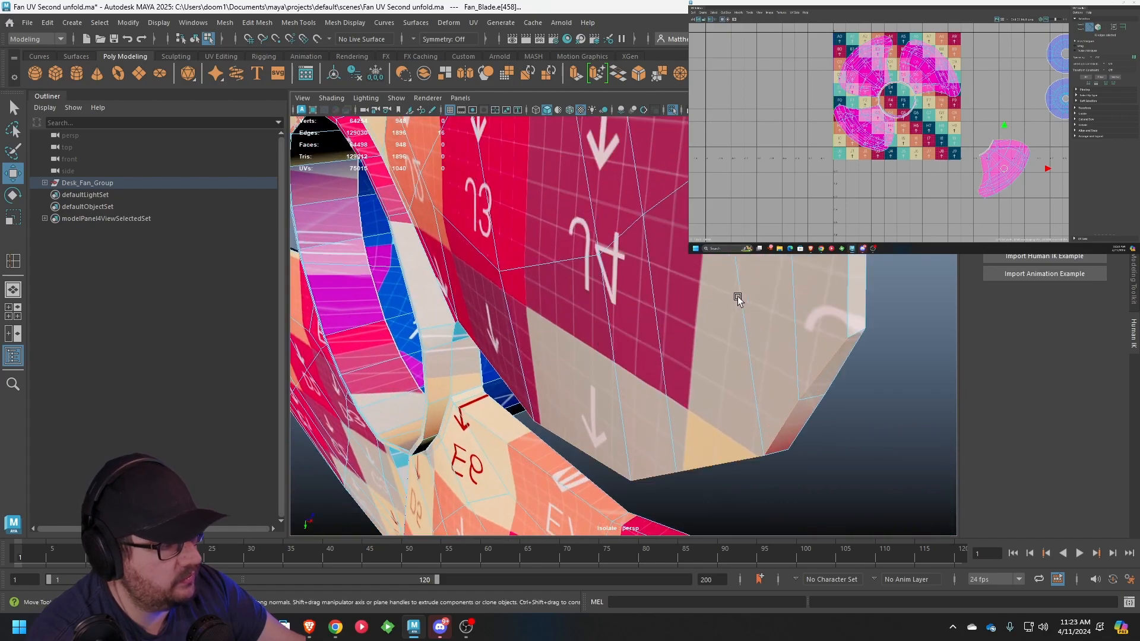
double_click(842, 279, "shift")
Cut the UVs along the selected rim edges and move the freed blade face shell beside the rest of the blade
scroll(629, 252, "down", 6)
scroll(656, 293, "up", 4)
left_click_drag(629, 251, 669, 354, "alt")
scroll(669, 354, "down", 5)
middle_click_drag(1028, 171, 952, 153, "alt")
right_click_drag(662, 254, 695, 256)
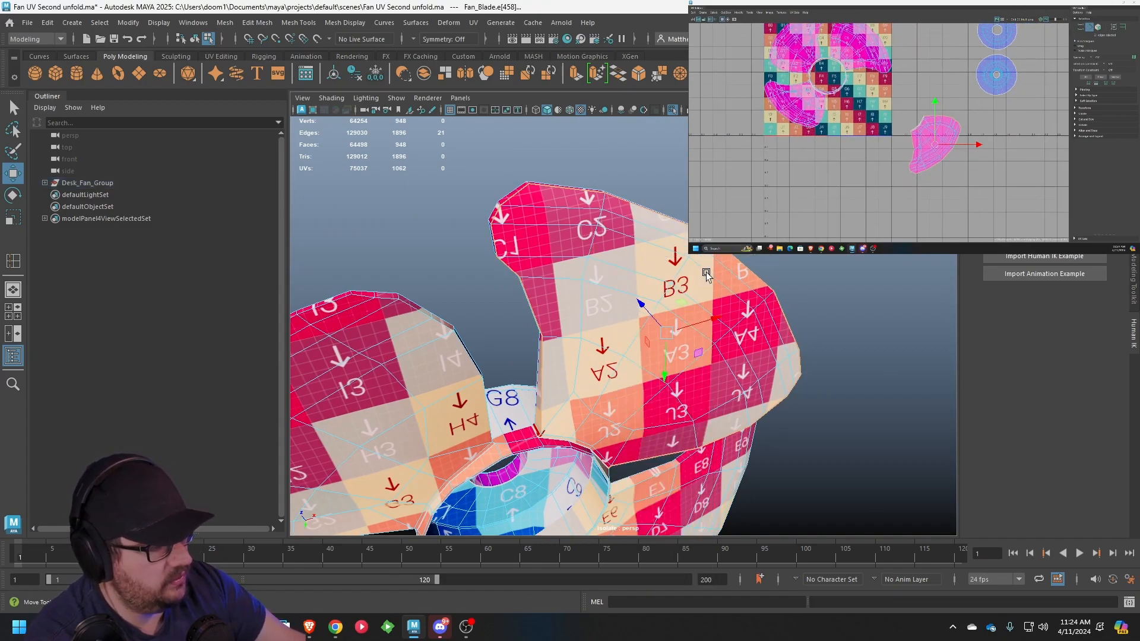
left_click_drag(934, 145, 1005, 151)
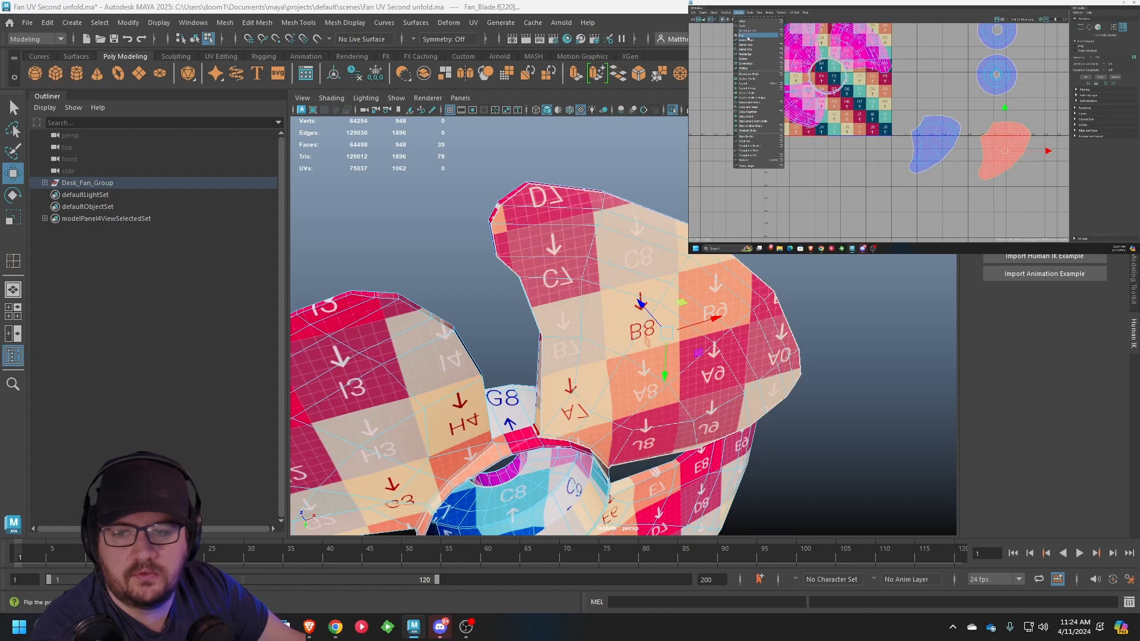
Flip the freed blade face shell and rotate it so the blade's long side lies horizontally
left_click(748, 36)
scroll(1014, 154, "up", 1)
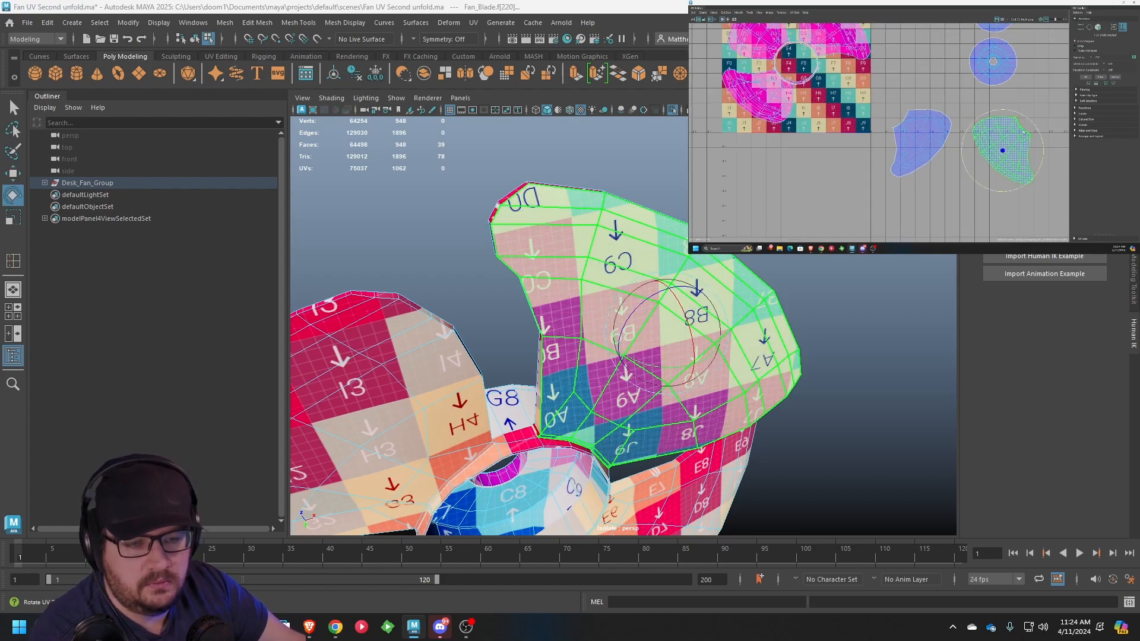
left_click_drag(1024, 117, 1003, 110)
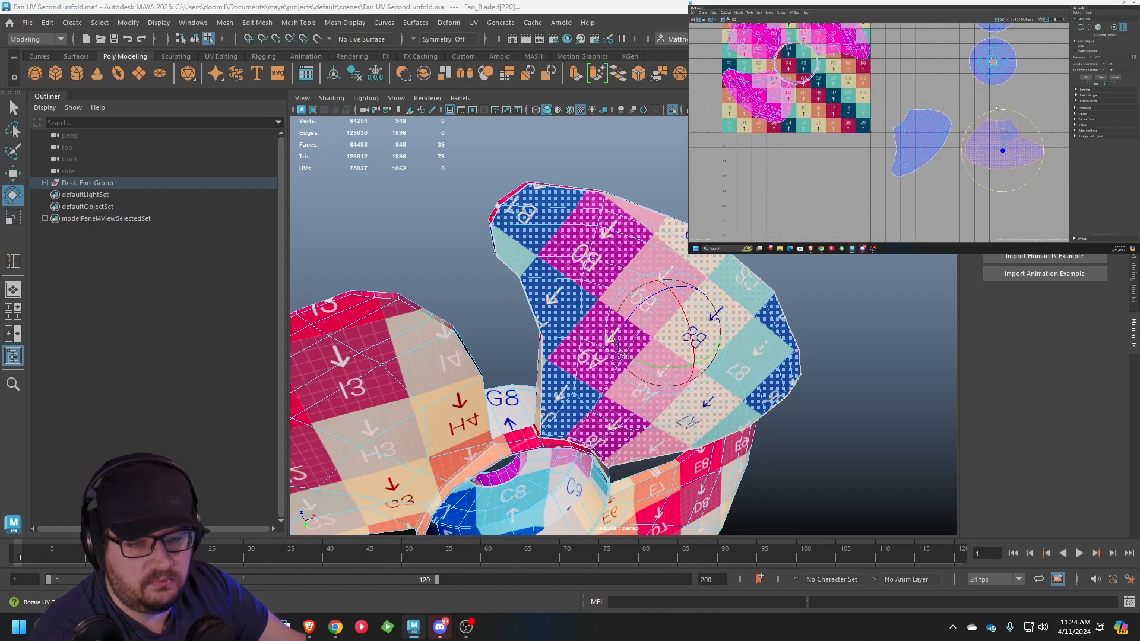
Move the flipped blade face shell up beside the hub's ring shell, outside the checker tile
left_click_drag(905, 81, 903, 76)
middle_click_drag(903, 76, 914, 159, "alt")
scroll(916, 160, "up", 2)
key("e")
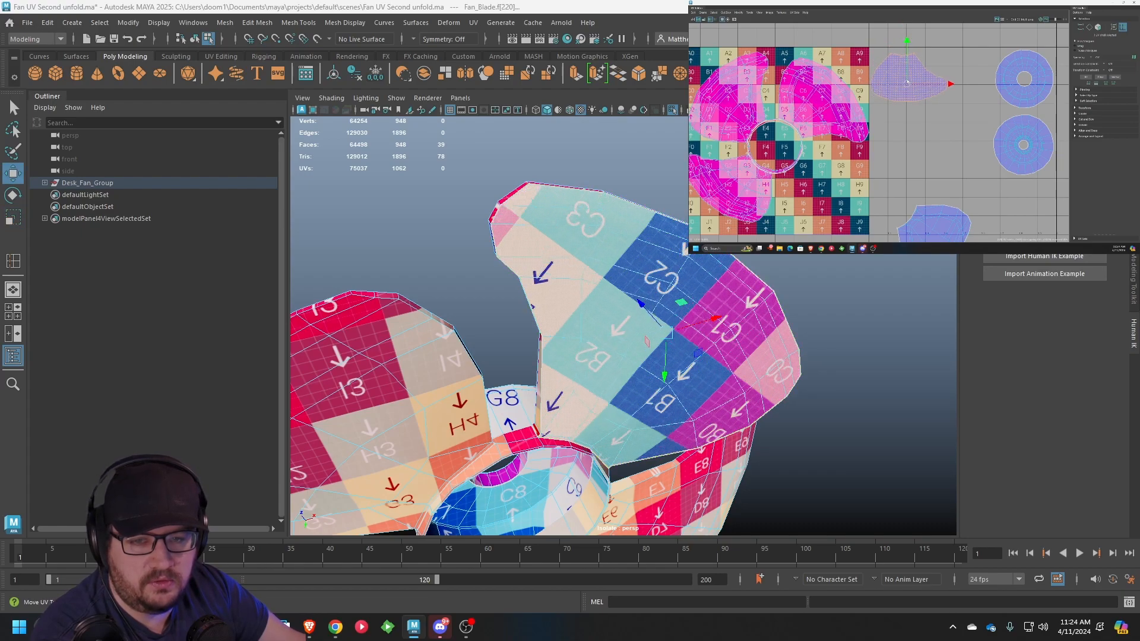
Select the short edges across the blade's rim thickness at its corners and cut the UVs along them
left_click_drag(779, 376, 723, 271, "alt")
middle_click_drag(722, 271, 697, 358, "alt")
right_click_drag(697, 358, 783, 330, "alt")
left_click_drag(782, 329, 789, 288, "alt")
right_click(792, 273)
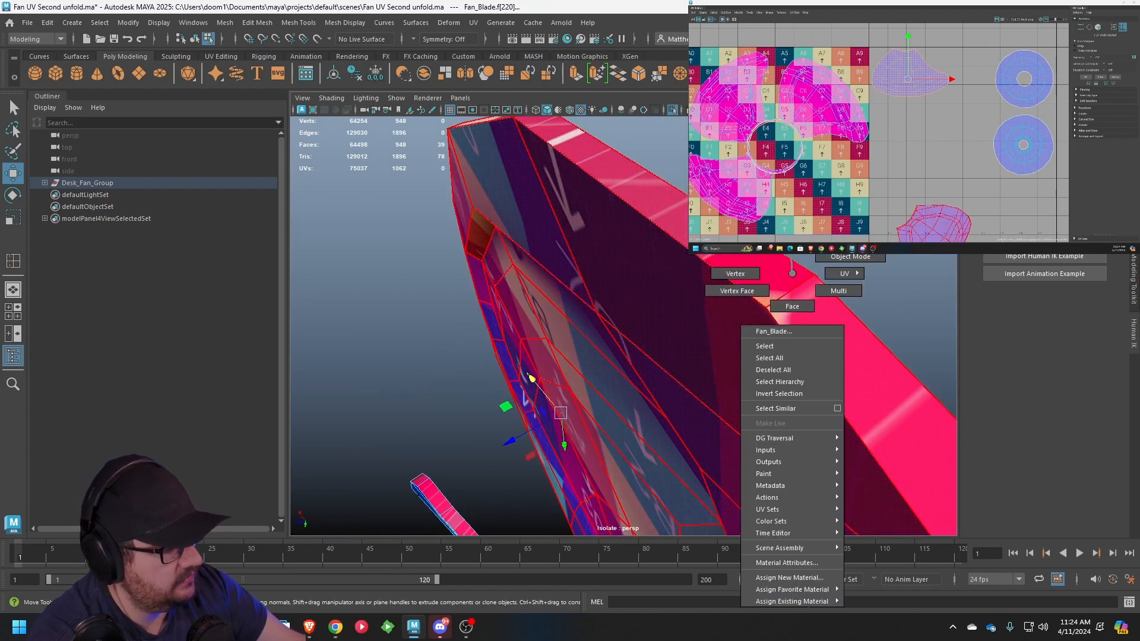
right_click_drag(792, 273, 792, 242)
left_click(793, 288)
left_click_drag(792, 288, 438, 327, "alt")
left_click_drag(474, 365, 625, 412, "alt")
left_click_drag(726, 399, 683, 368, "alt")
left_click(649, 359, "shift")
left_click_drag(630, 233, 695, 247, "alt")
middle_click_drag(907, 187, 915, 162, "alt")
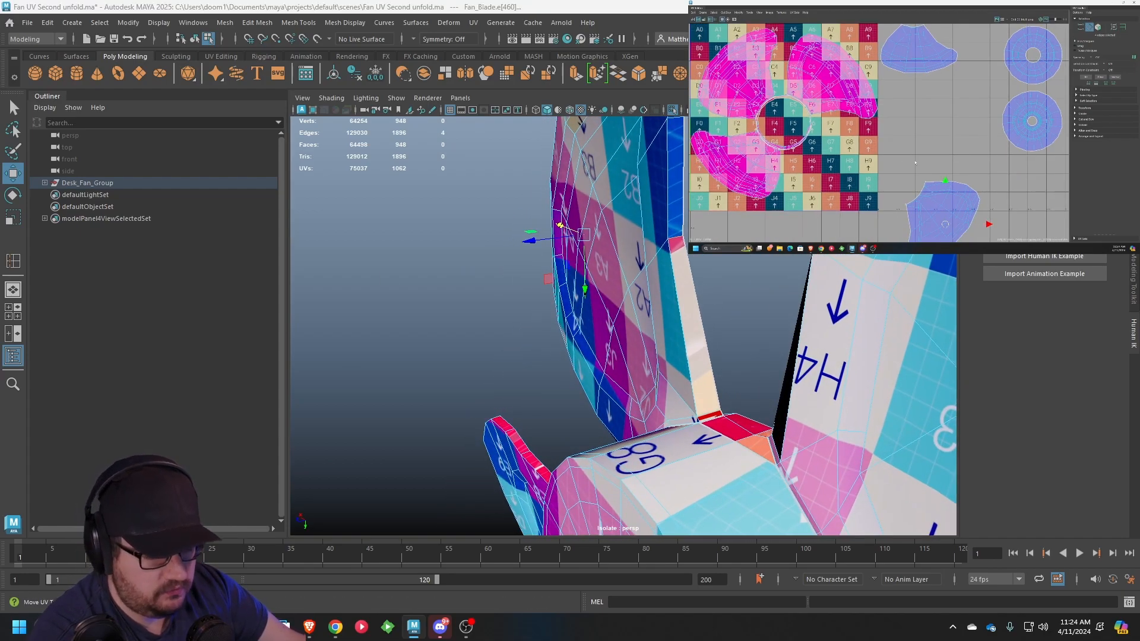
scroll(919, 170, "down", 2)
Select all UVs of the blade's remaining shell and unfold it
right_click_drag(944, 165, 948, 170)
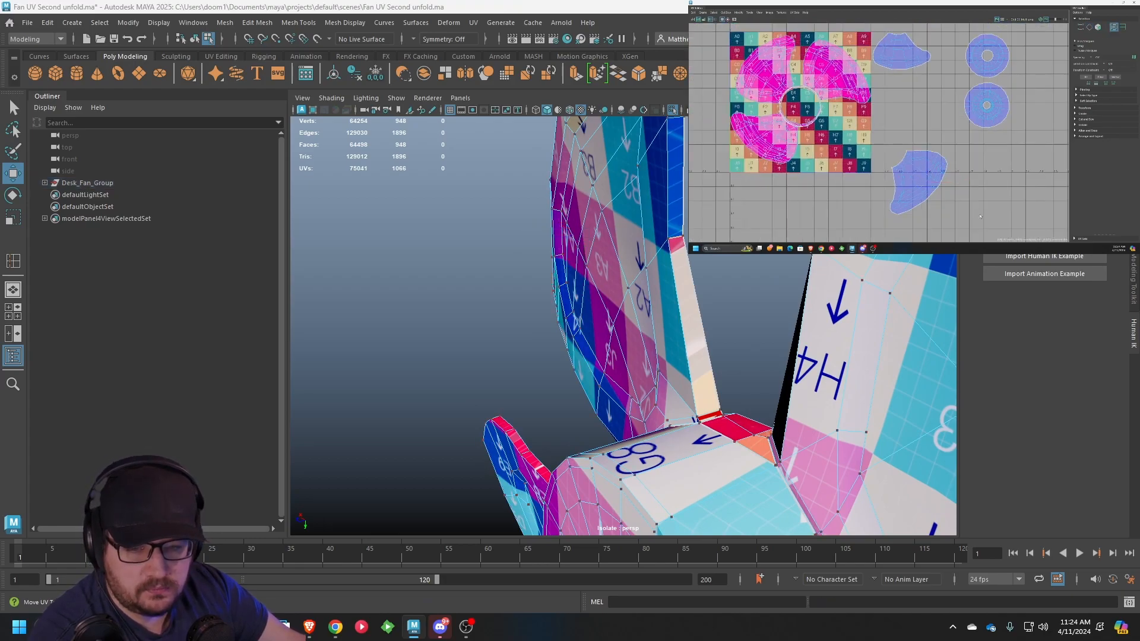
left_click_drag(863, 145, 864, 144)
left_click(738, 13)
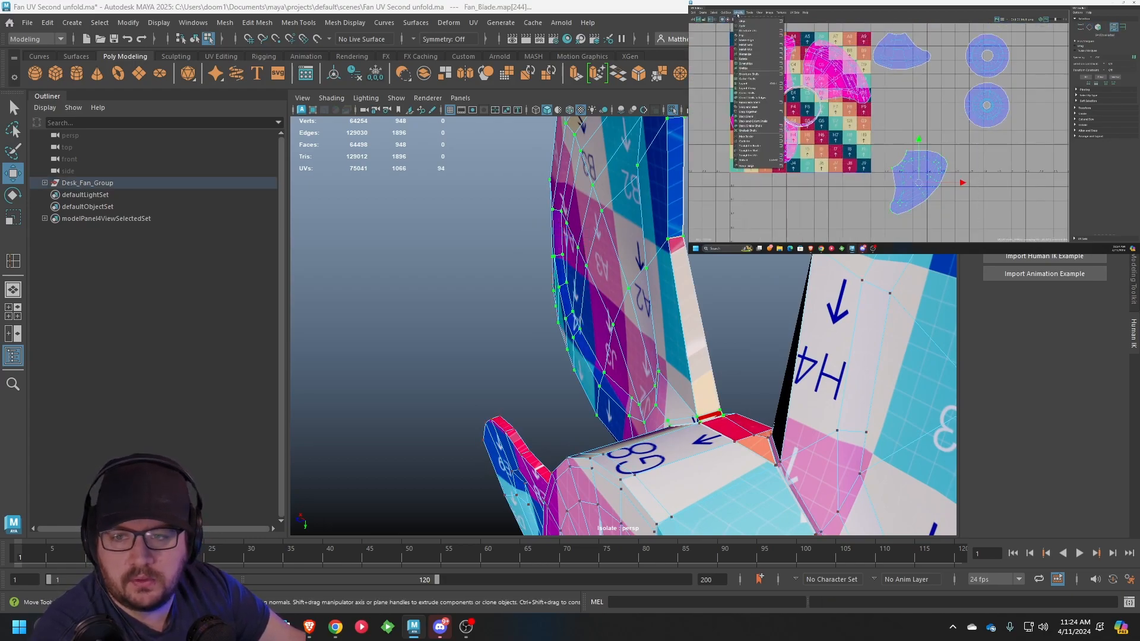
left_click(751, 160)
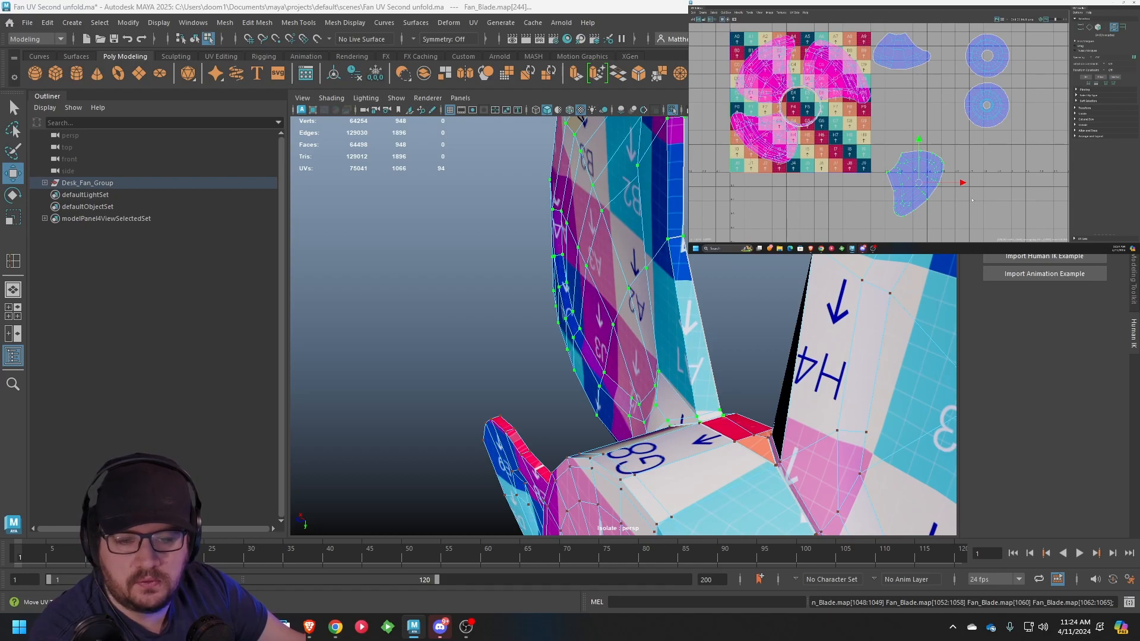
Rotate the unfolded blade shell horizontally and move it directly below the first blade face shell
left_click_drag(949, 153, 907, 85)
key("e")
key("r")
key("w")
scroll(907, 85, "up", 3)
scroll(926, 121, "up", 3)
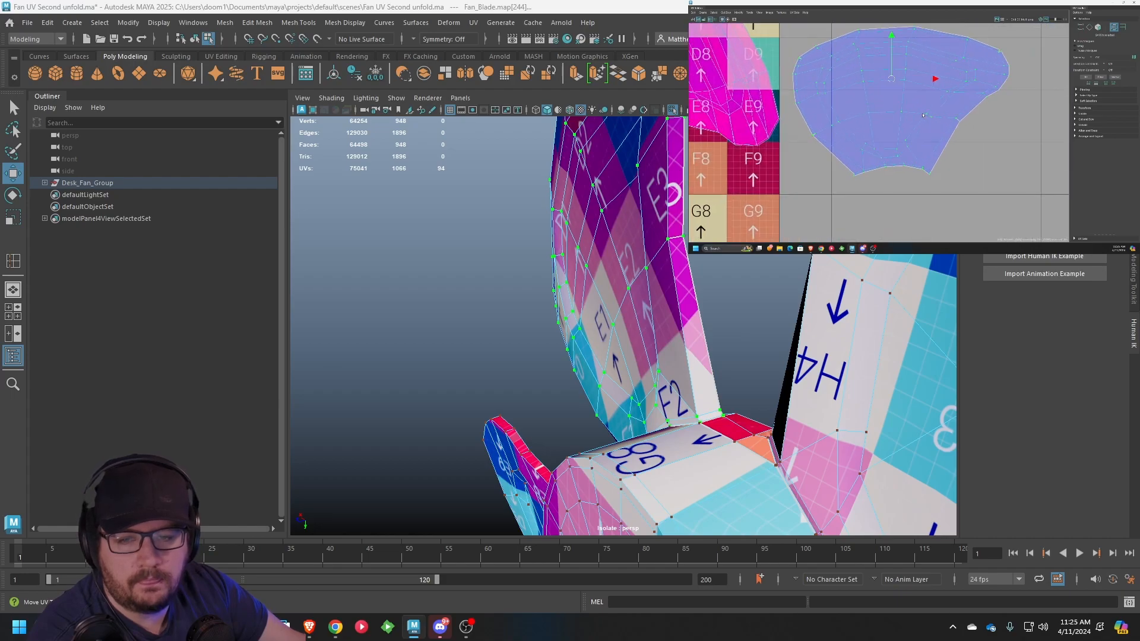
Examine the notched rim corners of the unfolded blade shell for overlapping or stray UVs
left_click(982, 154)
scroll(946, 123, "up", 6)
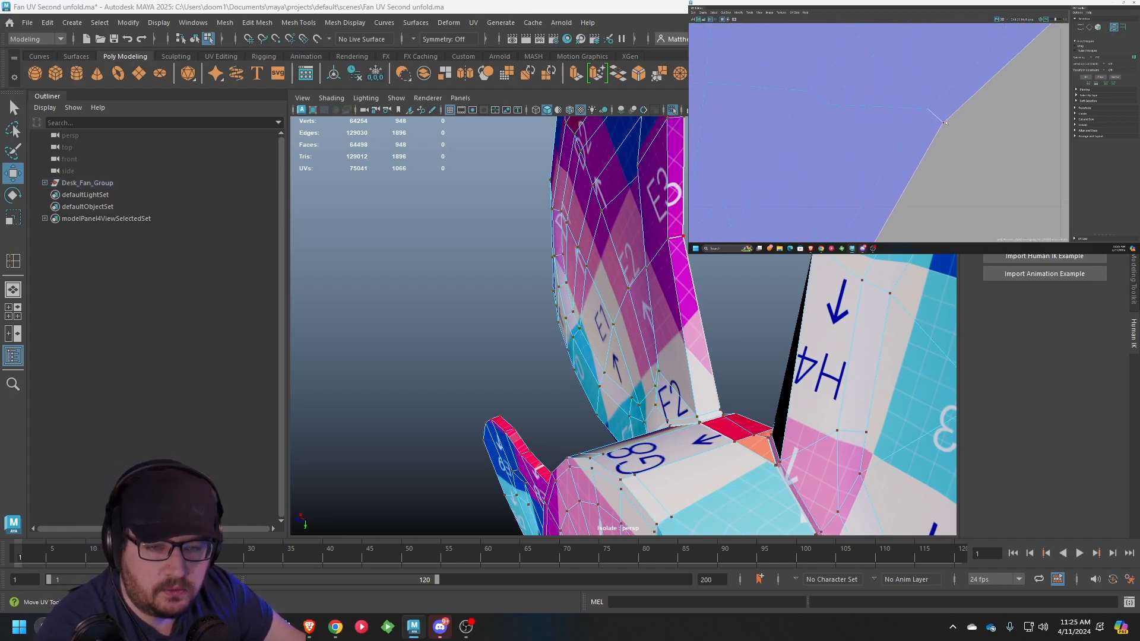
left_click(941, 124)
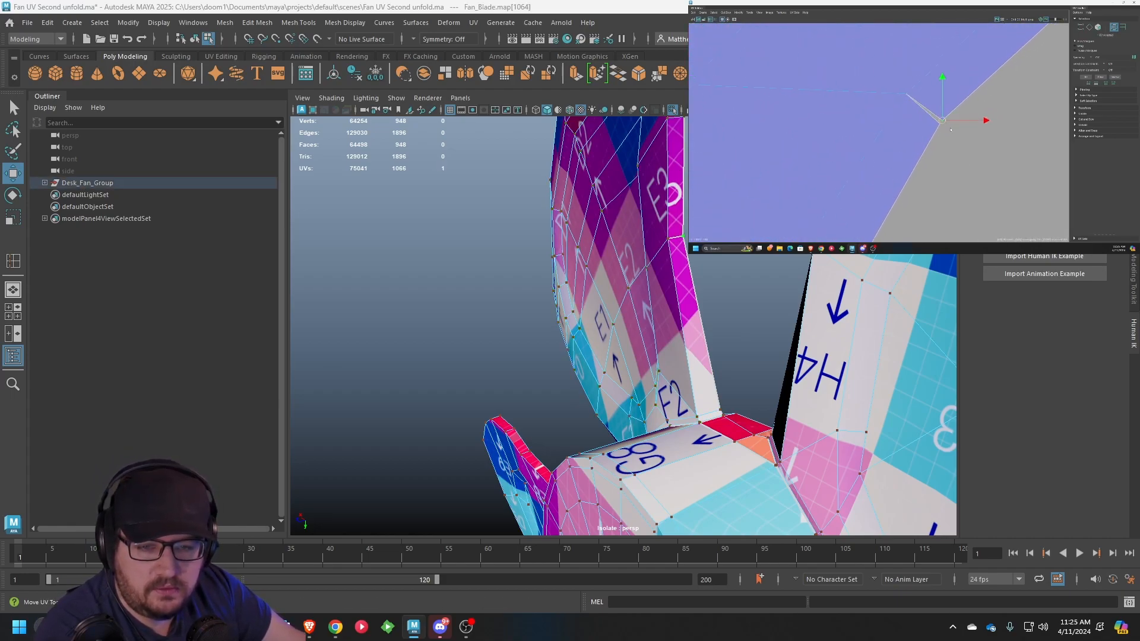
scroll(948, 128, "down", 6)
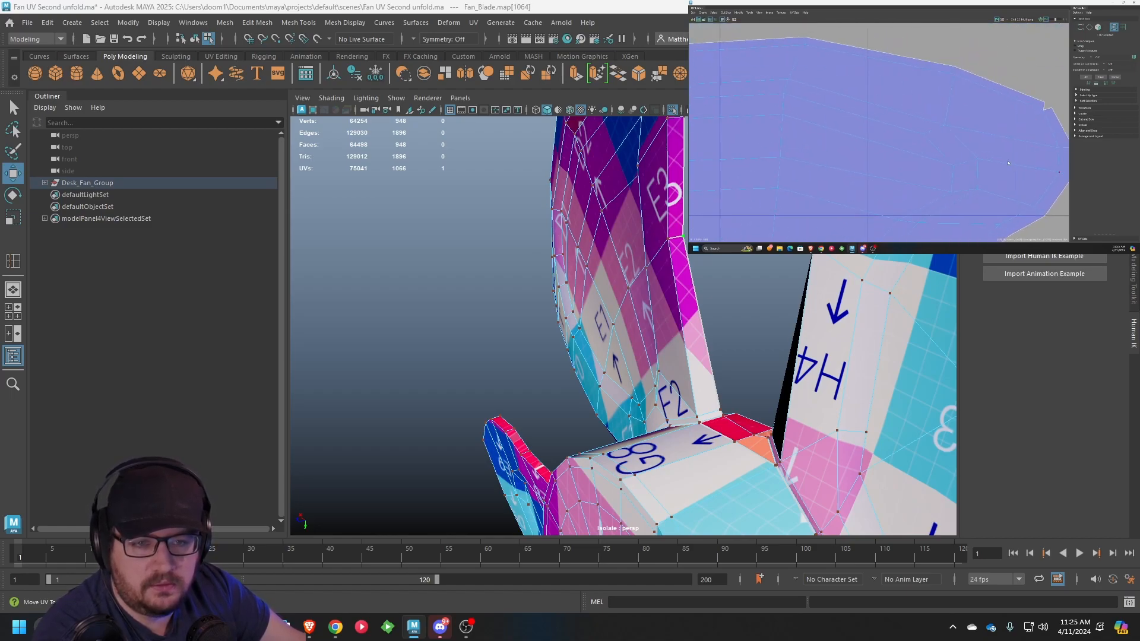
scroll(1015, 166, "down", 5)
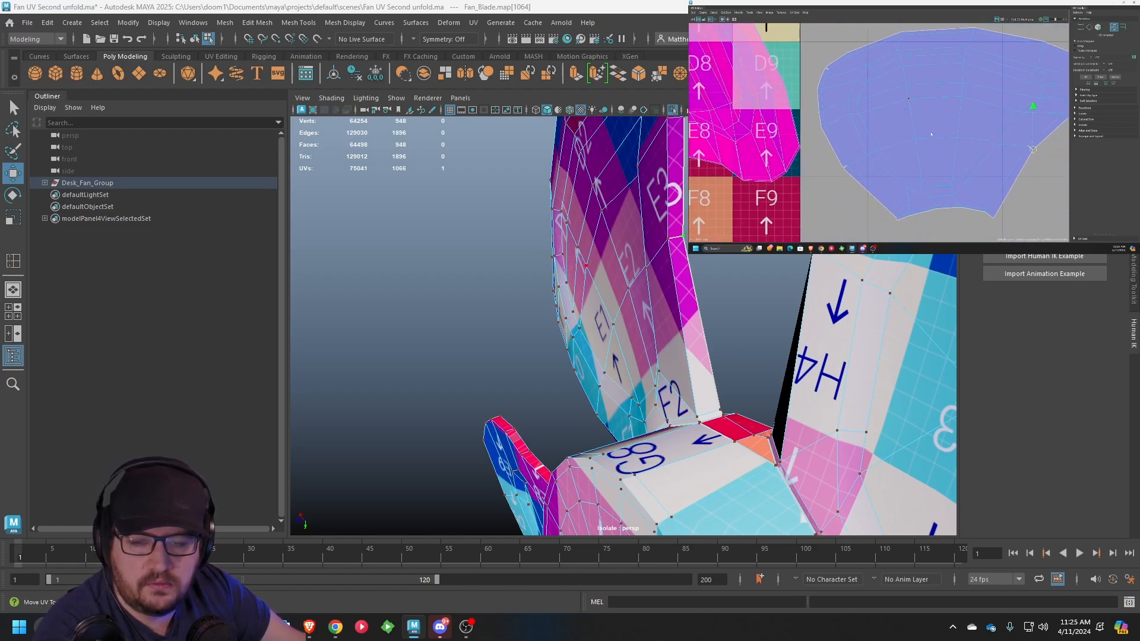
middle_click_drag(934, 128, 938, 107, "alt")
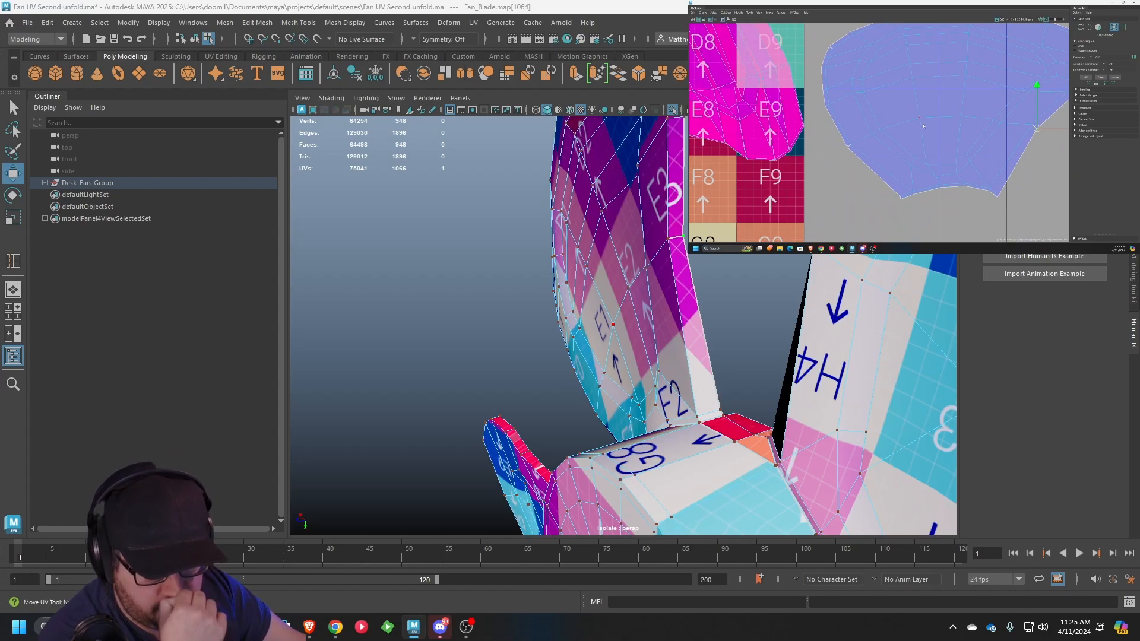
Select the neighbouring blade's UV shell, move it out of the tile below the two finished blade shells and rotate it horizontally
key("a")
right_click_drag(600, 294, 687, 196)
left_click(671, 198)
scroll(659, 208, "up", 4)
left_click_drag(650, 225, 638, 256, "alt")
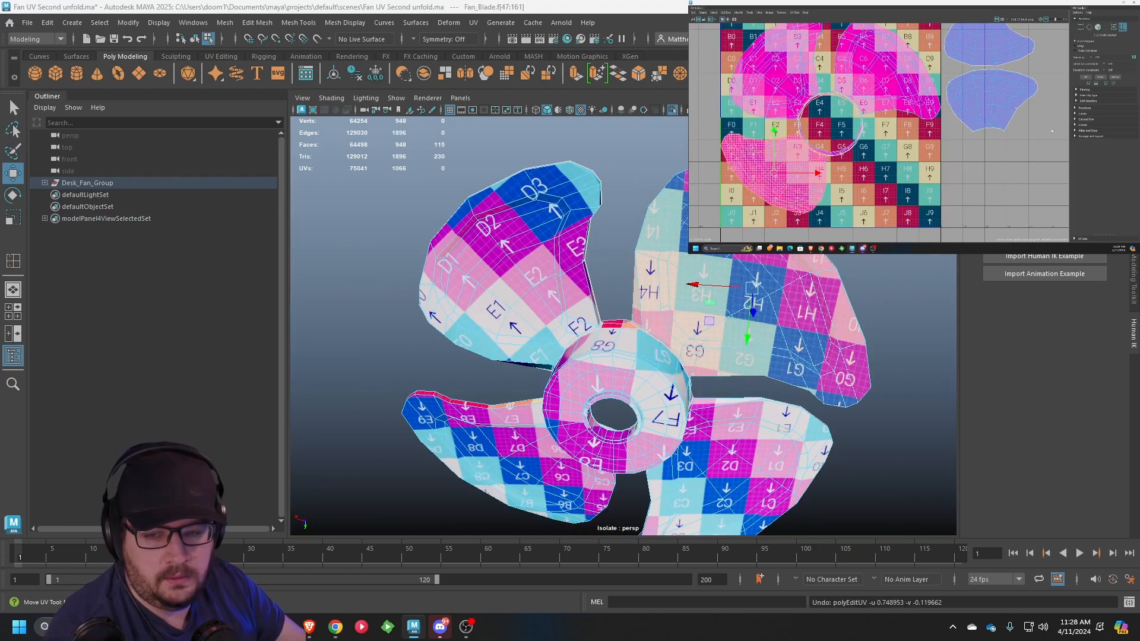
scroll(850, 114, "down", 1)
middle_click_drag(849, 114, 805, 114, "alt")
left_click_drag(739, 163, 1032, 219)
key("e")
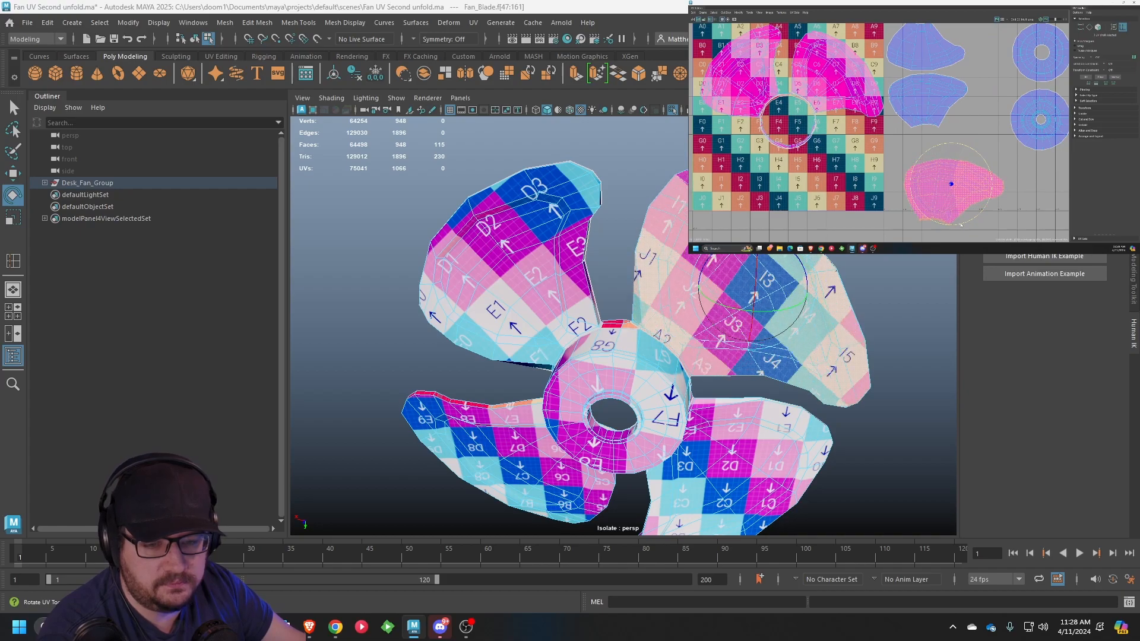
Select the run of edges along the neighbouring blade's outer rim
left_click_drag(756, 310, 588, 226, "alt")
scroll(594, 196, "up", 5)
right_click_drag(594, 195, 595, 173)
left_click(592, 186)
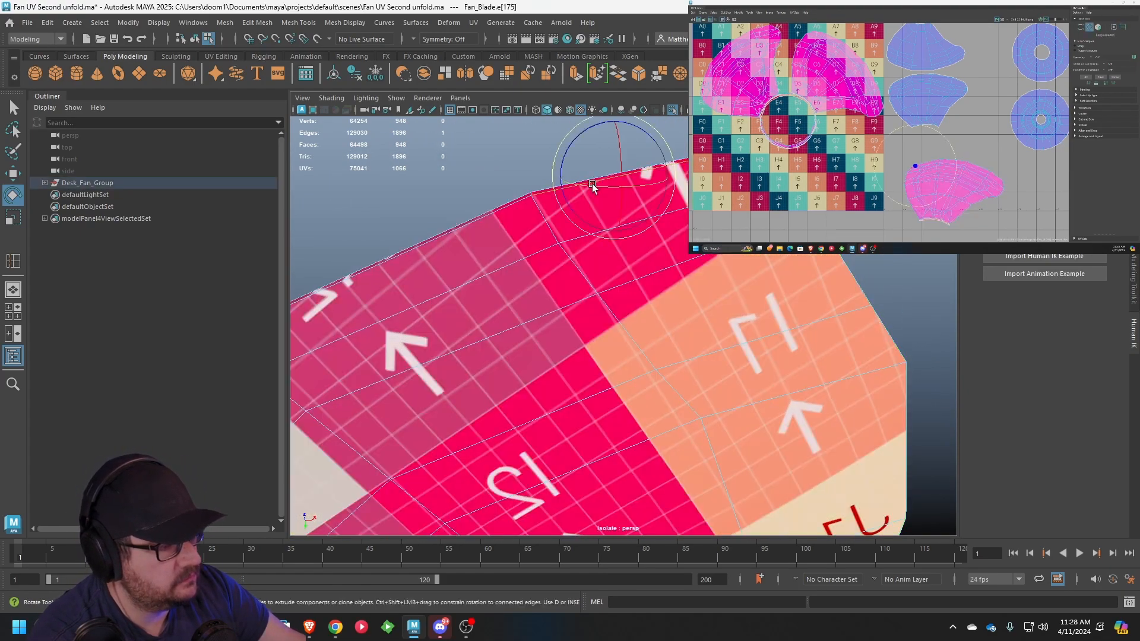
double_click(521, 200)
left_click_drag(611, 201, 482, 239, "alt")
double_click(469, 227, "shift")
Add the edges down the blade's side and across its root at the hub to the rim selection
middle_click_drag(695, 440, 605, 244, "alt")
left_click_drag(604, 245, 633, 299, "alt")
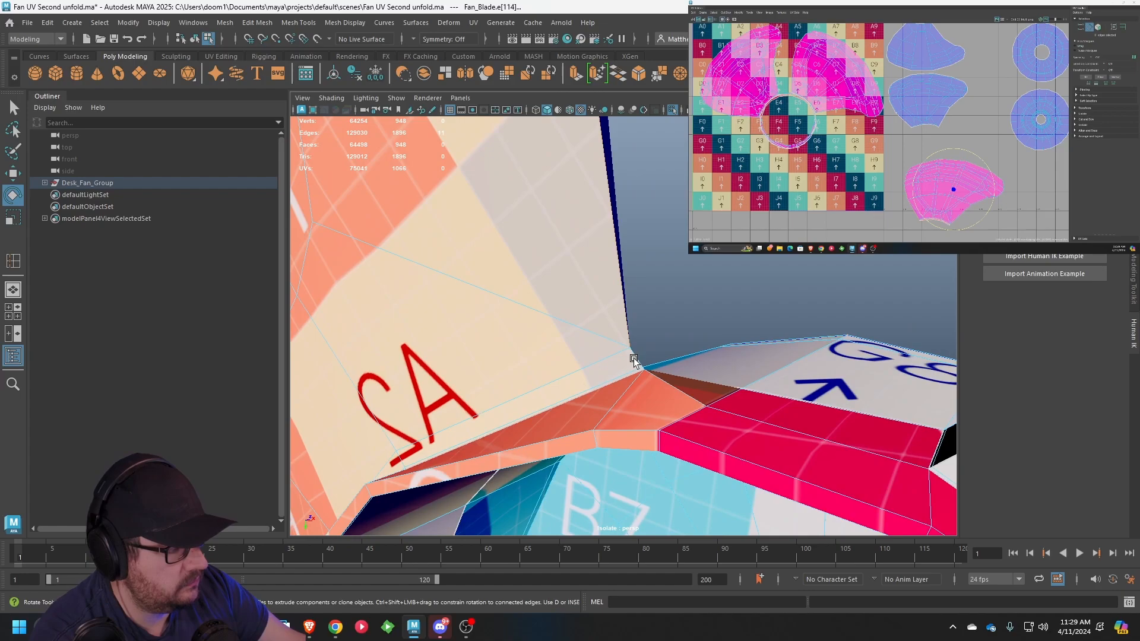
left_click_drag(628, 367, 525, 429, "alt")
left_click(555, 518, "shift")
left_click_drag(556, 520, 601, 372, "alt")
left_click(571, 346, "shift")
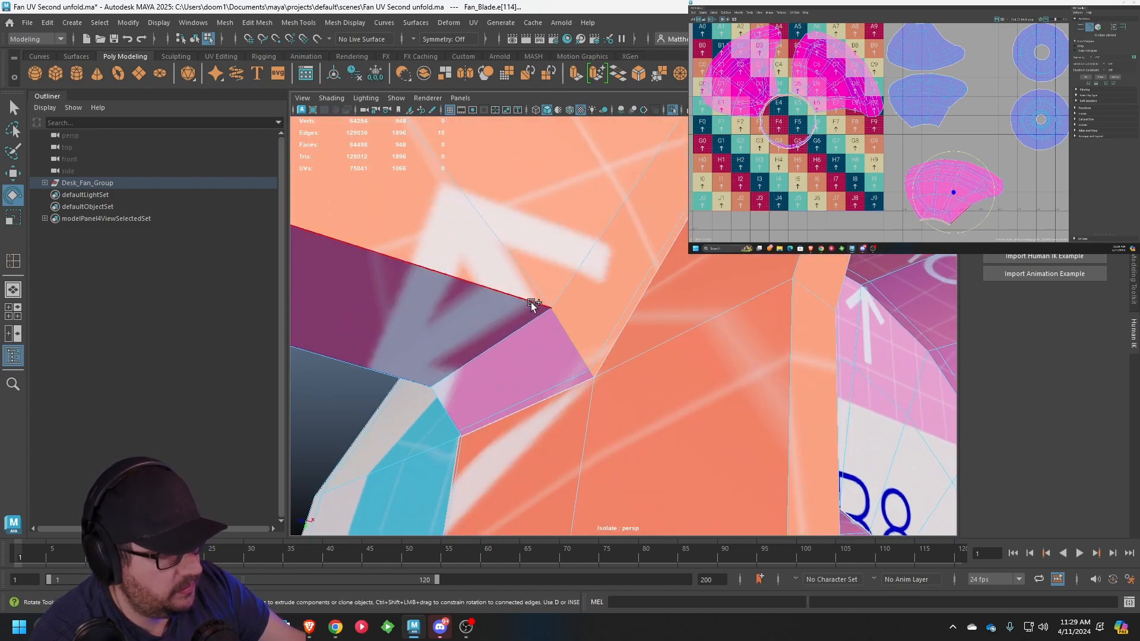
Add the last rim edges to the blade's edge selection and cut the UVs along it
scroll(531, 302, "down", 6)
left_click_drag(531, 303, 482, 316, "alt")
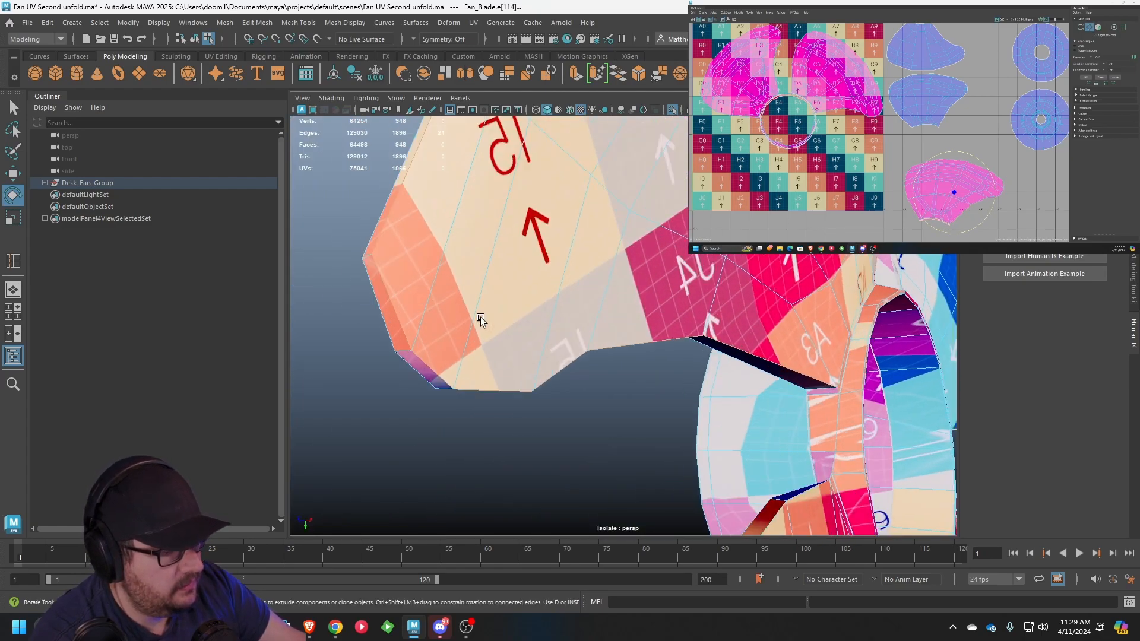
scroll(412, 324, "up", 3)
scroll(412, 324, "down", 2)
scroll(900, 408, "down", 5)
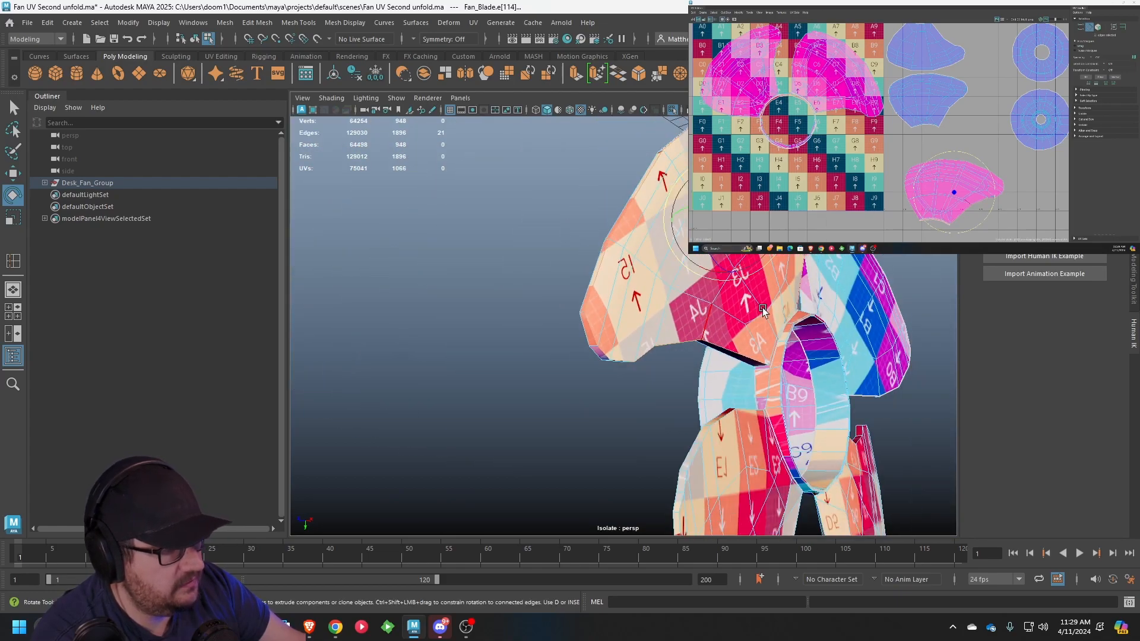
left_click_drag(760, 308, 573, 289, "alt")
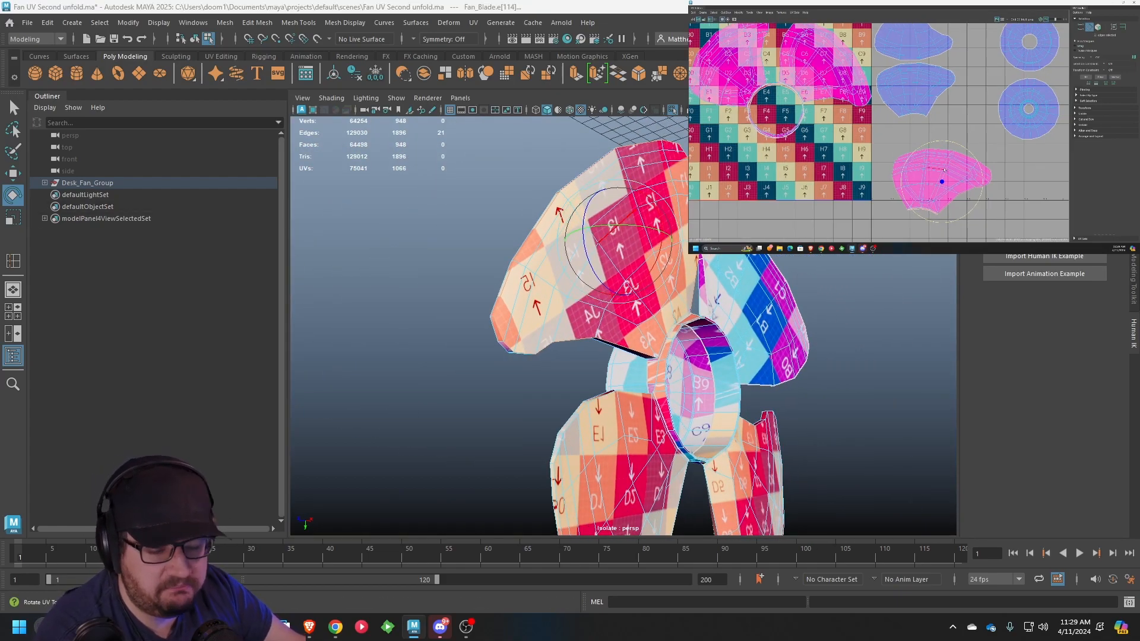
Select one half of the split blade shell, move it away from the other half and flip it horizontally
right_click_drag(561, 231, 621, 233)
double_click(599, 250)
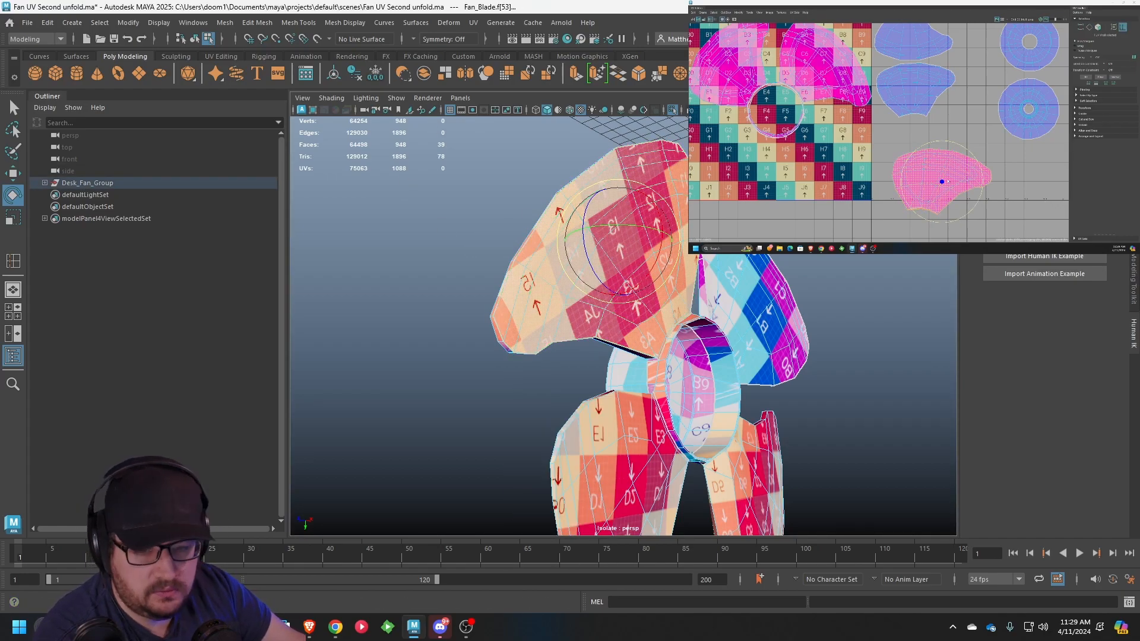
key("w")
left_click_drag(987, 164, 997, 162)
right_click_drag(993, 158, 1036, 159)
left_click_drag(924, 131, 925, 129)
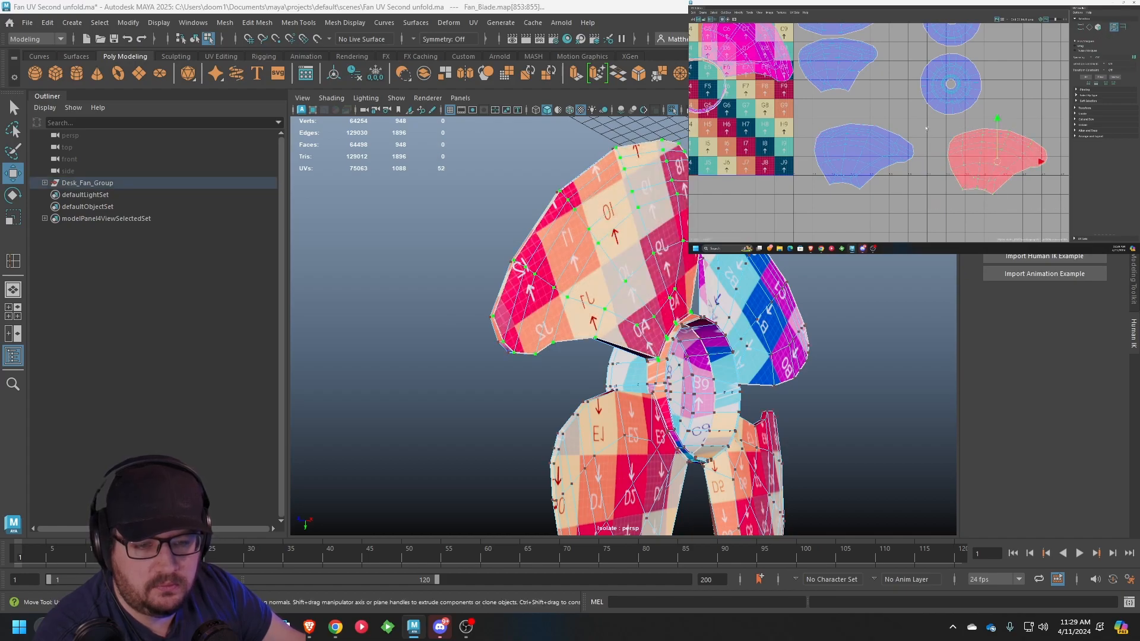
left_click(737, 12)
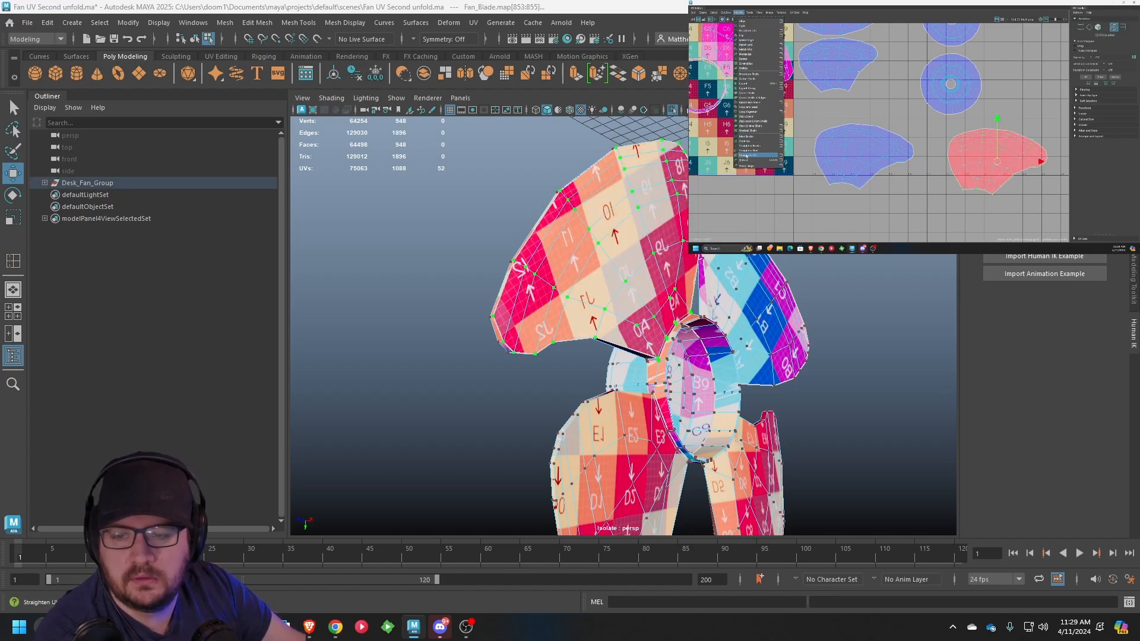
left_click(753, 36)
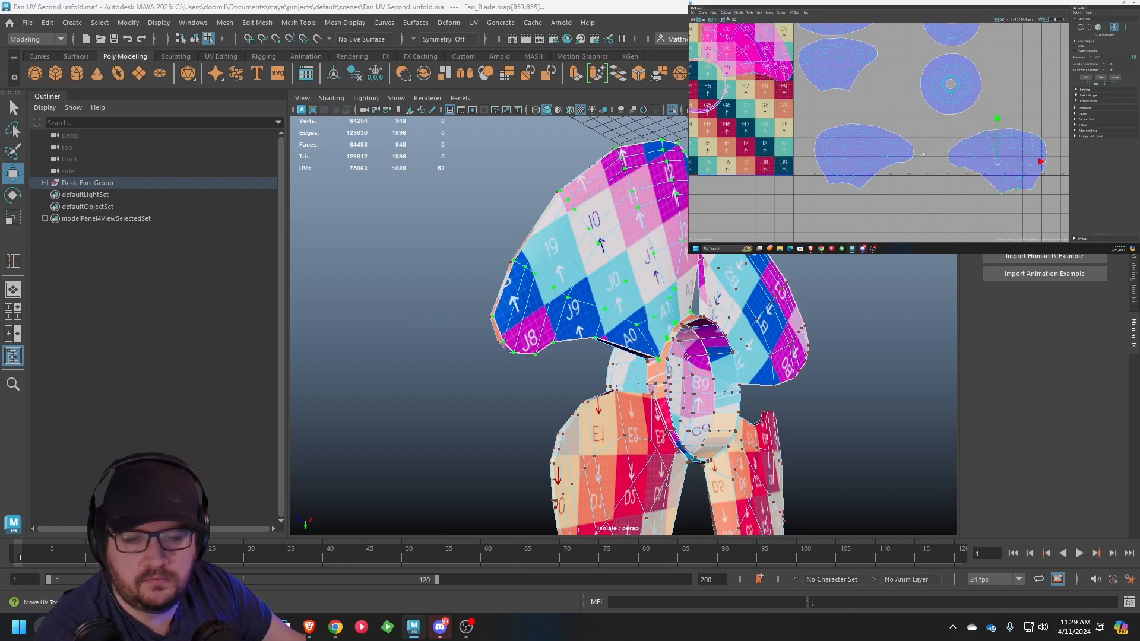
Select the first short edge across the blade's rim strip at a sharp corner
left_click_drag(430, 197, 600, 196, "alt")
middle_click_drag(599, 196, 593, 261, "alt")
scroll(593, 261, "up", 3)
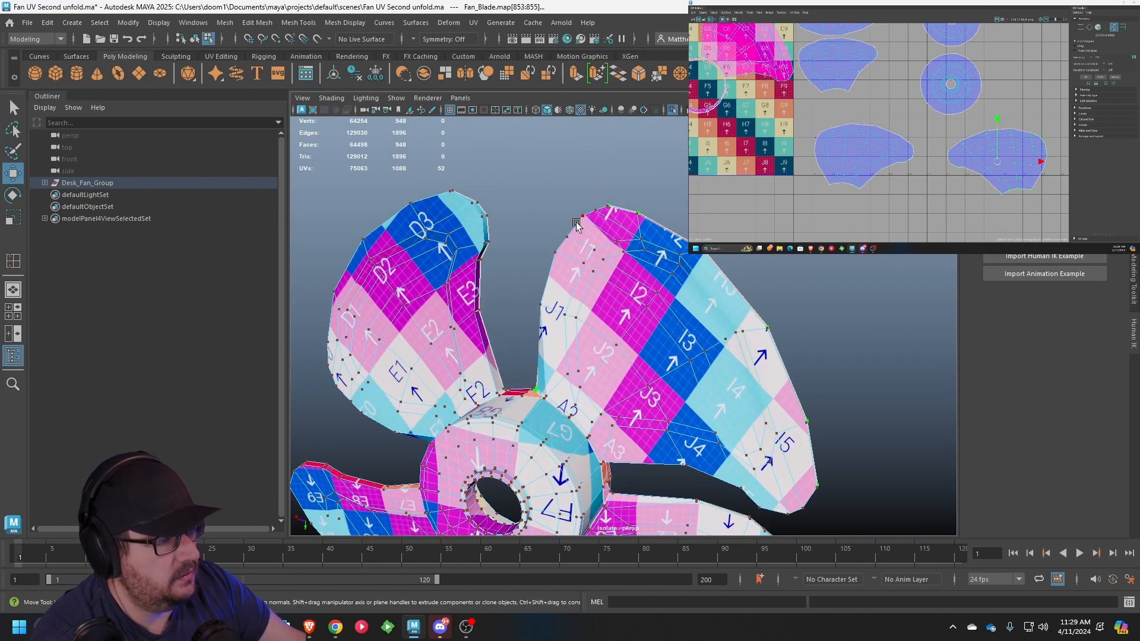
left_click_drag(593, 261, 608, 233, "alt")
right_click_drag(576, 232, 617, 212)
left_click_drag(528, 228, 632, 226, "alt")
left_click_drag(796, 266, 675, 230, "alt")
scroll(674, 231, "up", 3)
middle_click_drag(632, 244, 703, 372, "alt")
scroll(703, 372, "up", 3)
left_click_drag(789, 410, 695, 326, "alt")
scroll(822, 437, "up", 2)
scroll(738, 350, "down", 3)
scroll(722, 340, "up", 3)
scroll(643, 354, "up", 3)
scroll(695, 326, "up", 3)
right_click_drag(710, 275, 712, 259)
left_click(714, 302)
scroll(714, 303, "down", 5)
left_click_drag(715, 303, 661, 217, "alt")
scroll(618, 256, "up", 4)
scroll(599, 276, "down", 5)
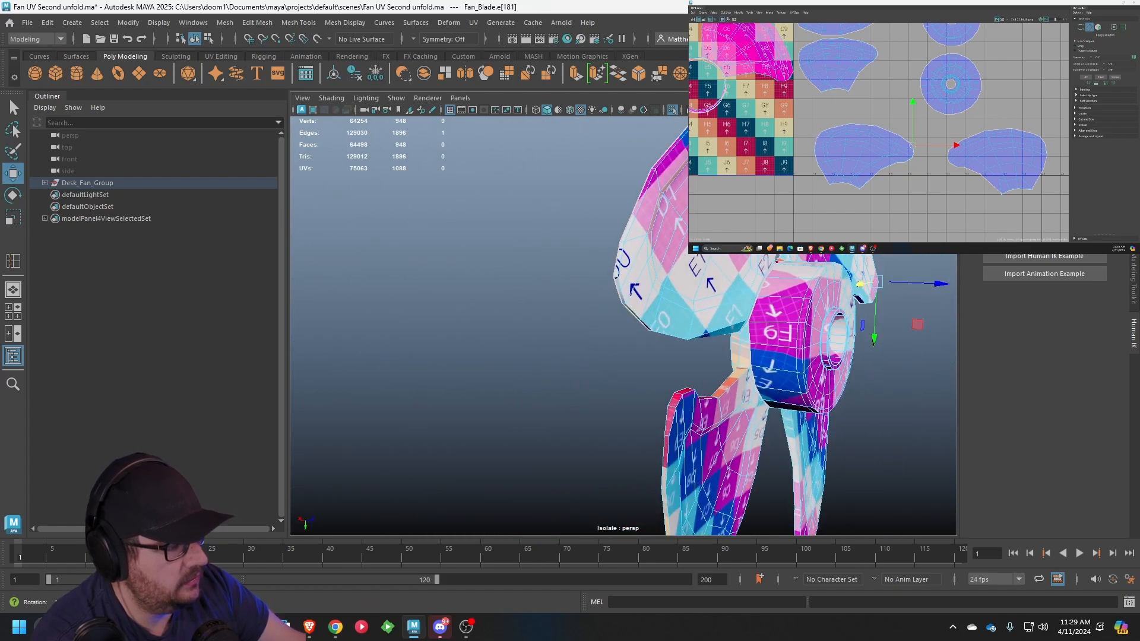
Add the remaining short corner edges across the blade's rim strip to the selection and cut their UVs
scroll(660, 211, "up", 4)
scroll(634, 285, "up", 3)
scroll(595, 308, "down", 6)
mouse_move(595, 308)
left_mouse_down("alt")
mouse_move(668, 228)
mouse_move(594, 269)
mouse_move(594, 329)
left_mouse_up("alt")
scroll(593, 328, "up", 3)
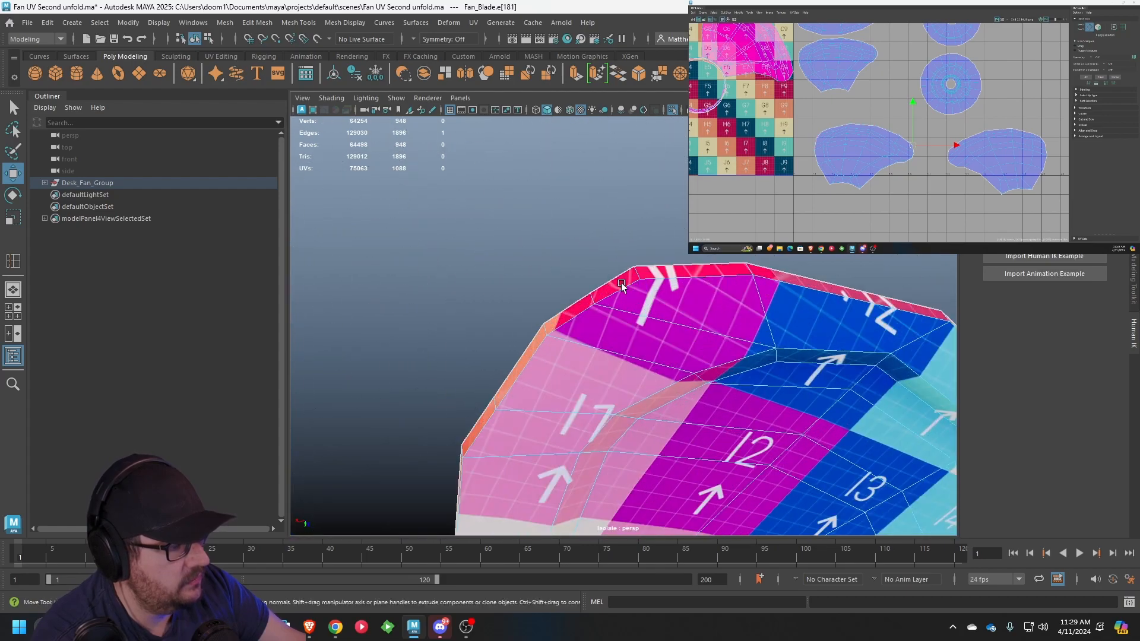
scroll(618, 261, "up", 4)
left_click(535, 183, "shift")
scroll(616, 224, "down", 5)
mouse_move(615, 224)
left_mouse_down("alt")
mouse_move(657, 271)
mouse_move(652, 249)
mouse_move(669, 262)
mouse_move(600, 272)
mouse_move(633, 209)
mouse_move(618, 246)
mouse_move(598, 234)
left_mouse_up("alt")
scroll(652, 250, "up", 4)
scroll(668, 261, "up", 2)
left_click(649, 263, "shift")
scroll(649, 263, "down", 4)
scroll(637, 205, "up", 3)
scroll(653, 200, "down", 5)
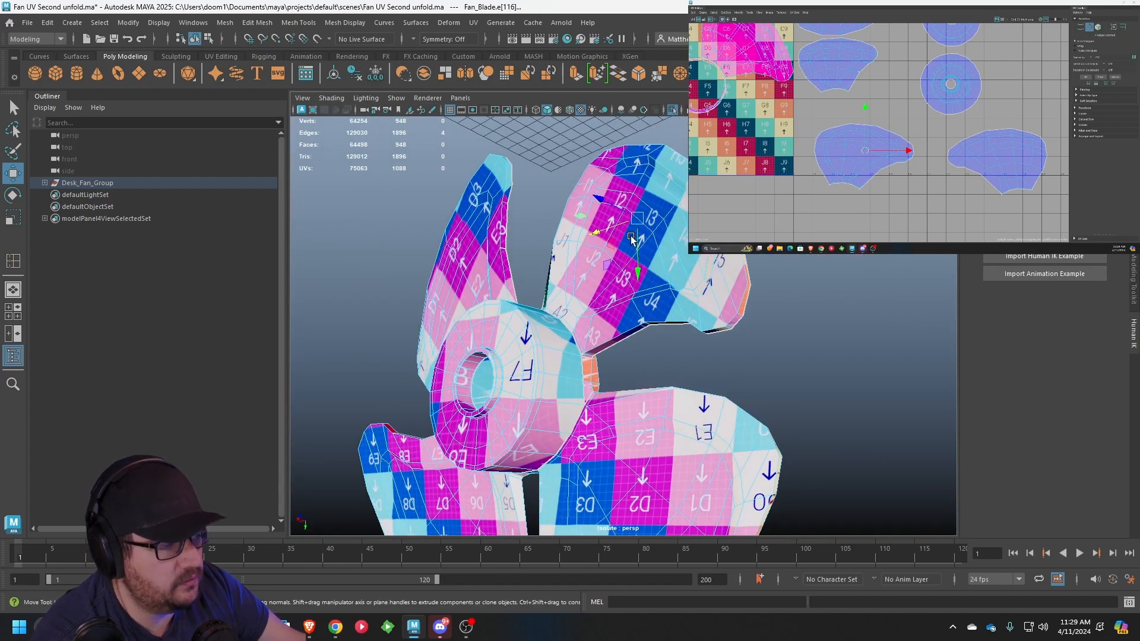
Select the UVs of the blade shell with the cut rim corners and unfold it
middle_click_drag(971, 167, 939, 153, "alt")
right_click_drag(912, 128, 934, 131)
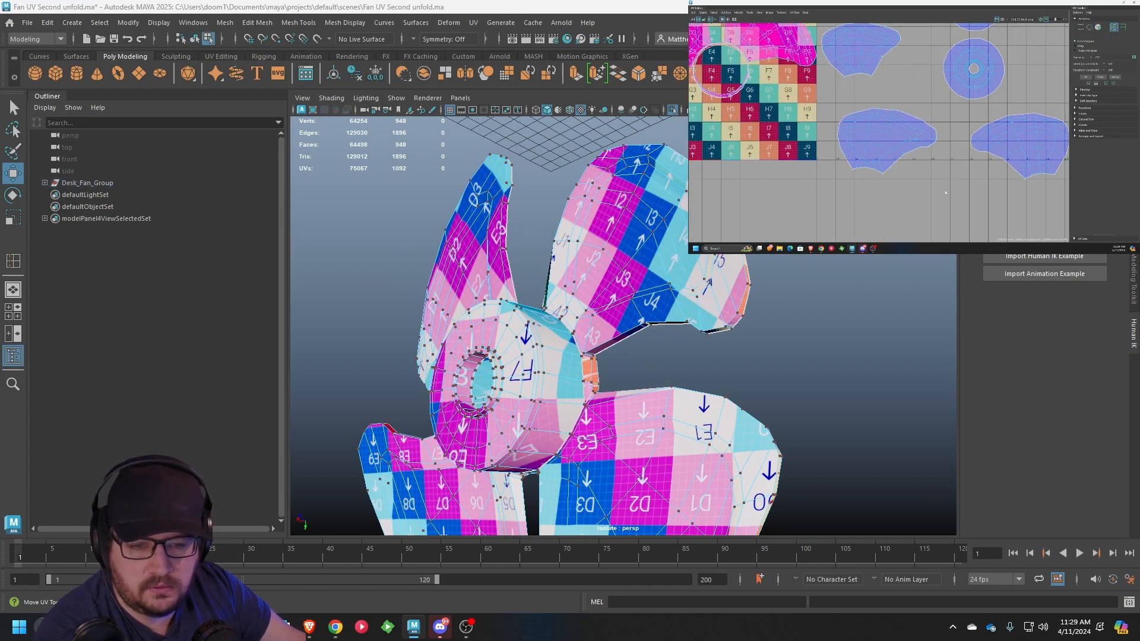
left_click_drag(833, 107, 832, 92)
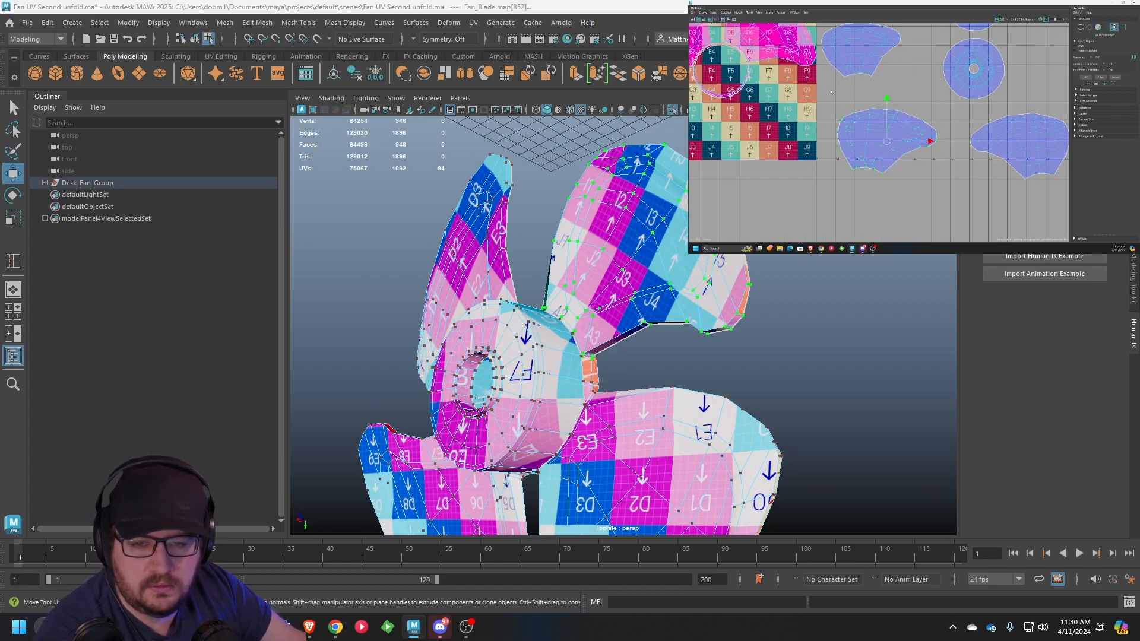
left_click(740, 13)
left_click(745, 160)
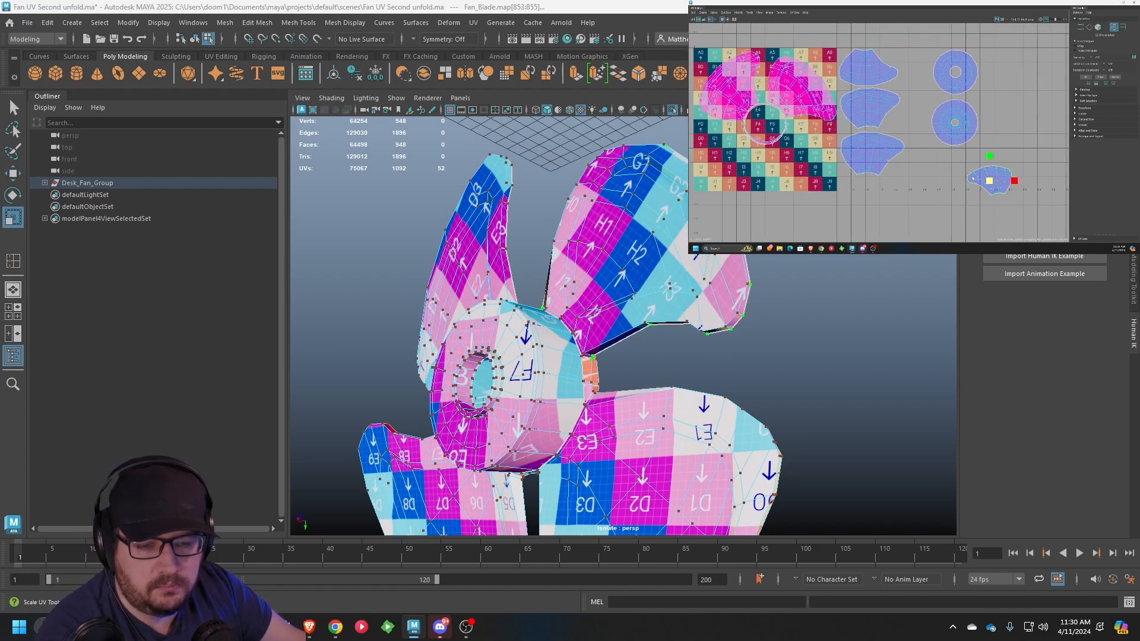
Move the blade's other half shell to the bottom of the column of blade shells beside the tile
key("w")
left_click_drag(994, 181, 872, 199)
key("r")
key("e")
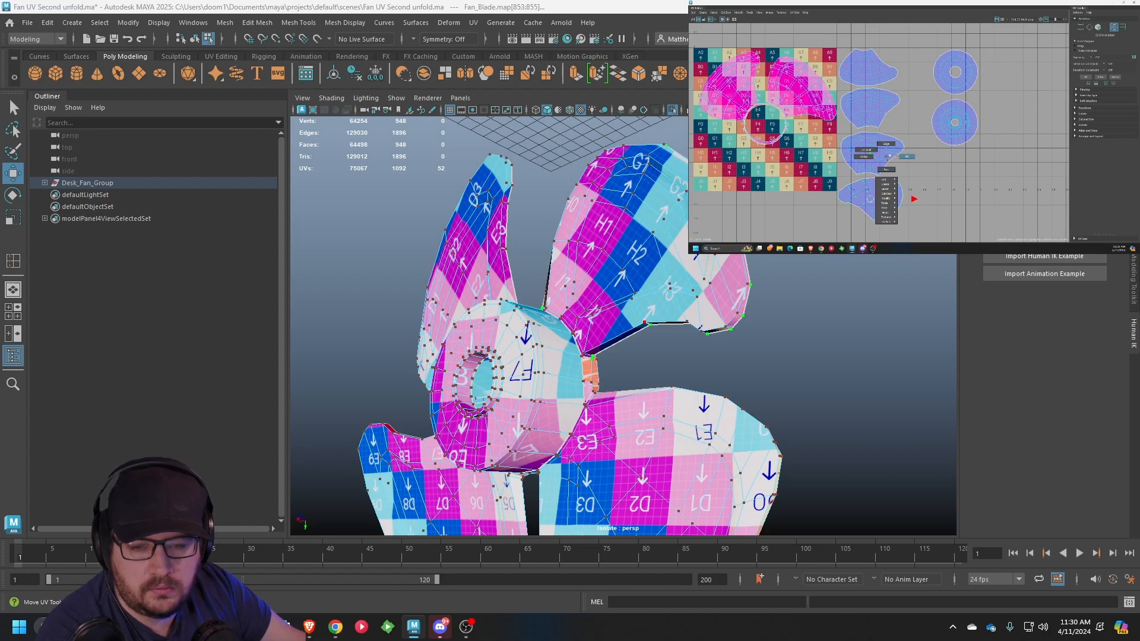
right_click_drag(871, 152, 869, 152)
left_click(873, 190)
key("e")
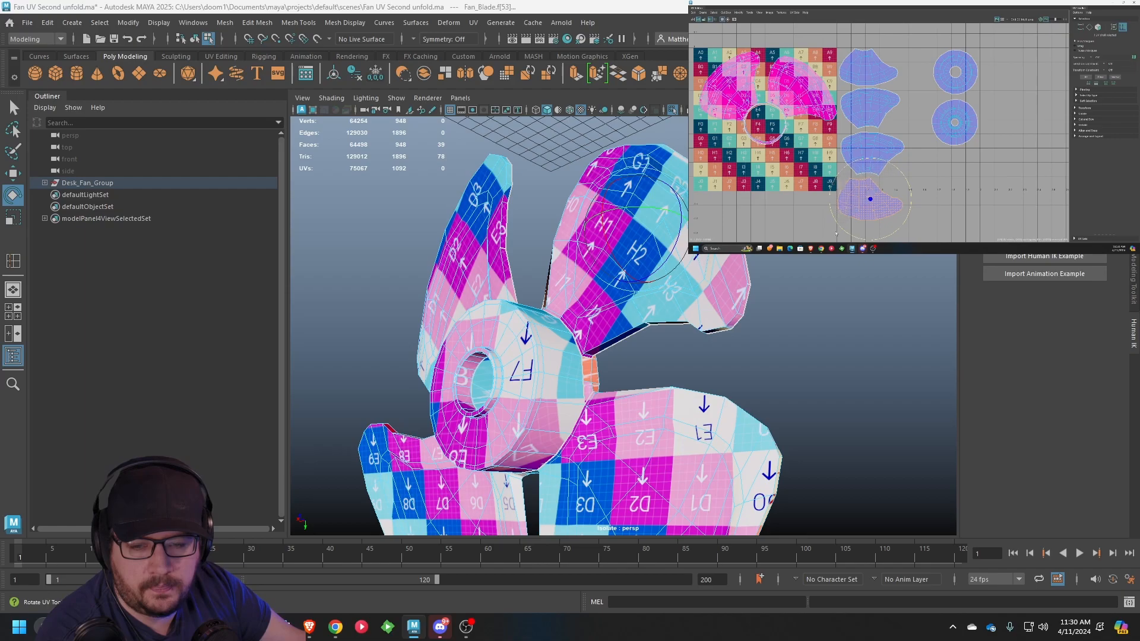
Select the four blade shells, scale them down together and place the column alongside the tile
left_click(872, 153)
key("w")
middle_click_drag(886, 200, 894, 168, "alt")
left_click_drag(885, 121, 872, 67)
key("r")
scroll(883, 141, "down", 3)
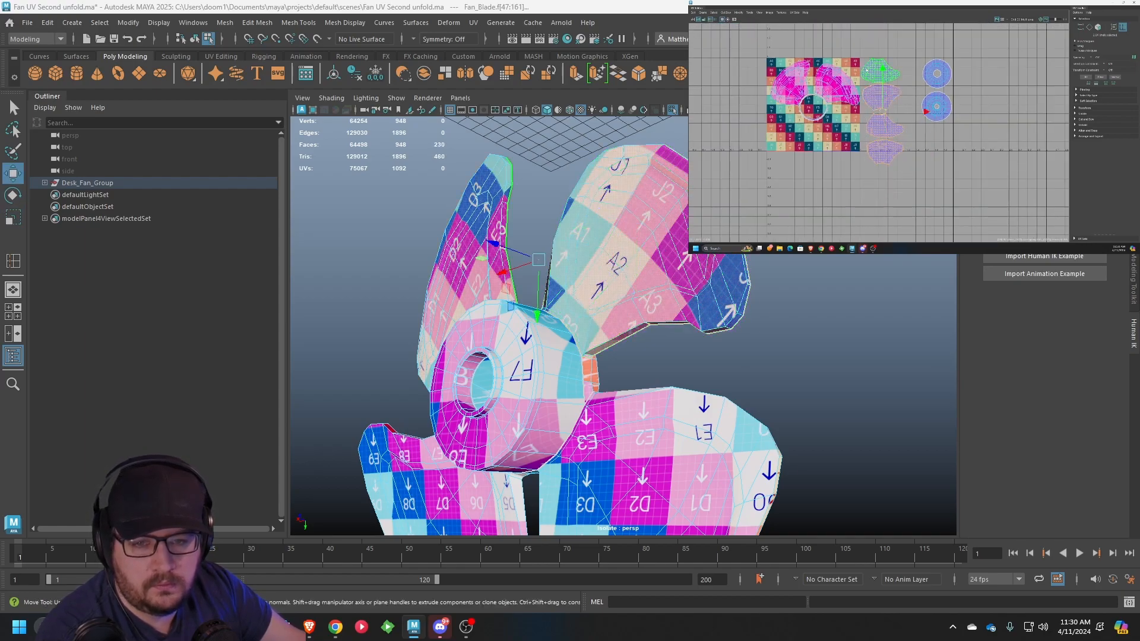
key("e")
key("r")
left_click_drag(882, 112, 879, 105)
key("w")
scroll(882, 106, "up", 3)
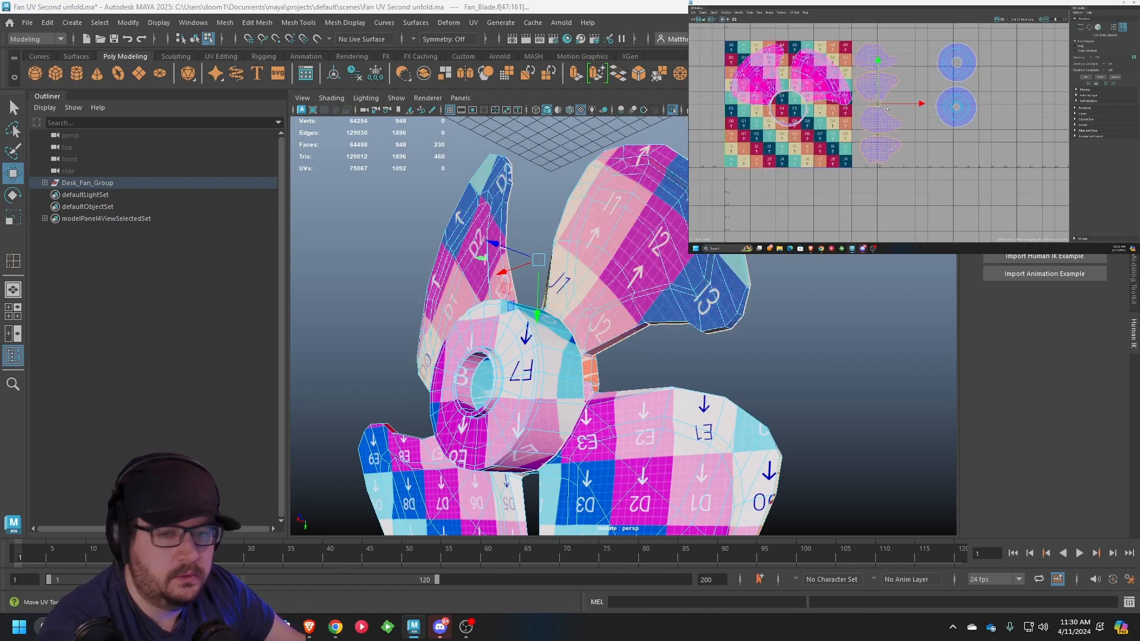
Select the run of edges along the outer rim of the next uncut fan blade
left_click_drag(454, 218, 582, 258, "alt")
scroll(661, 214, "down", 5)
scroll(533, 332, "up", 4)
left_click(532, 332)
scroll(532, 333, "up", 5)
right_click_drag(581, 259, 585, 231)
double_click(613, 255)
left_click_drag(613, 255, 472, 362, "alt")
double_click(552, 327, "shift")
scroll(612, 397, "down", 6)
left_click_drag(611, 397, 527, 390, "alt")
scroll(646, 378, "up", 4)
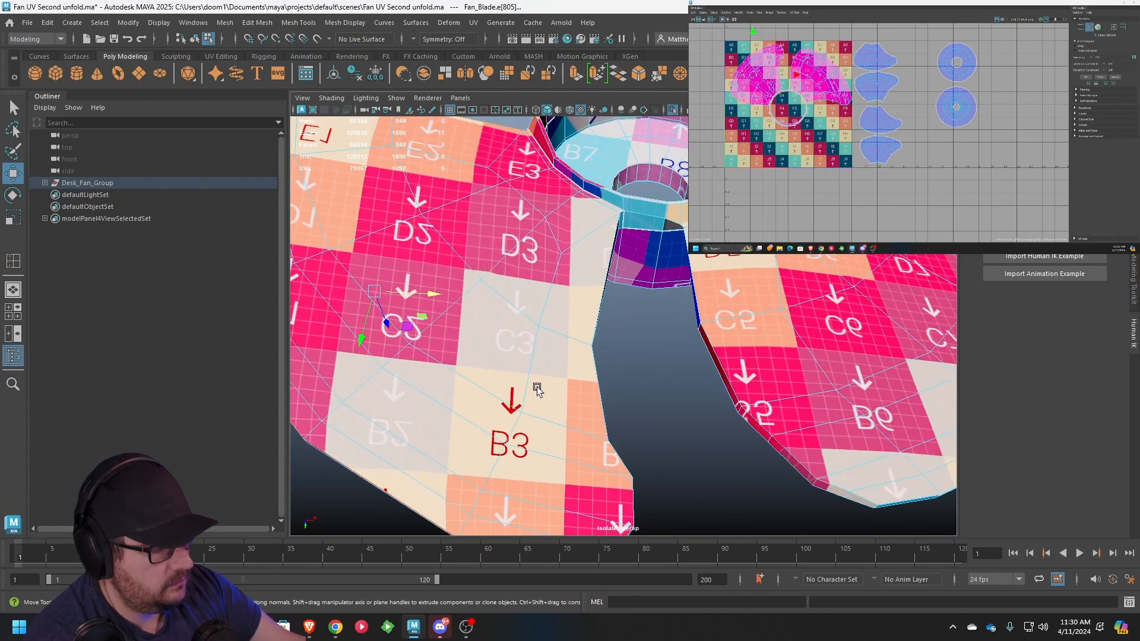
Add the edges along the blade's notched side to the rim selection and cut the UVs along it
middle_click_drag(527, 389, 572, 247, "alt")
scroll(572, 247, "up", 3)
left_click_drag(572, 247, 634, 406, "alt")
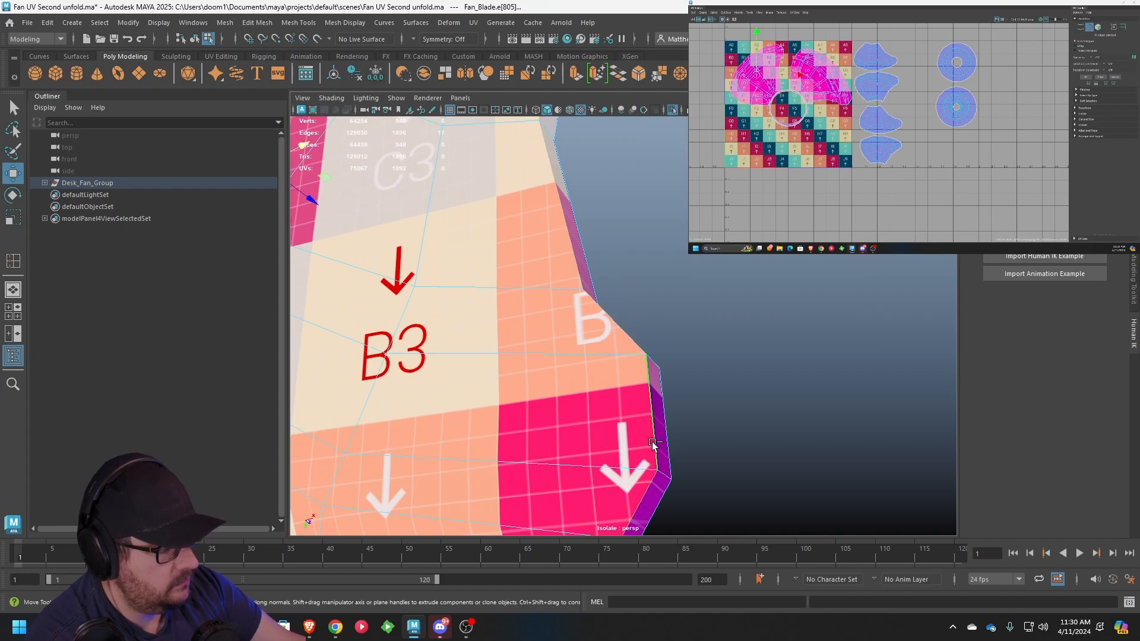
left_click_drag(652, 453, 615, 387, "alt")
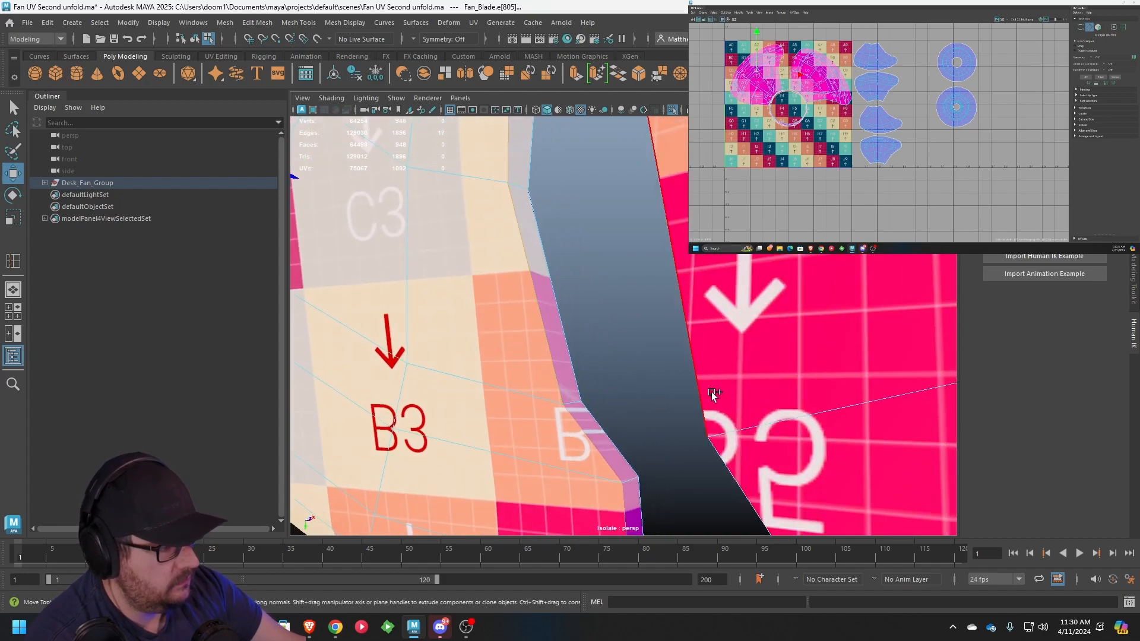
mouse_move(561, 255)
left_mouse_down("alt")
mouse_move(547, 275)
mouse_move(588, 260)
mouse_move(598, 349)
mouse_move(571, 258)
left_mouse_up("alt")
left_click_drag(603, 221, 553, 314, "alt")
left_click(626, 319, "shift")
scroll(618, 350, "down", 10)
scroll(960, 108, "down", 1)
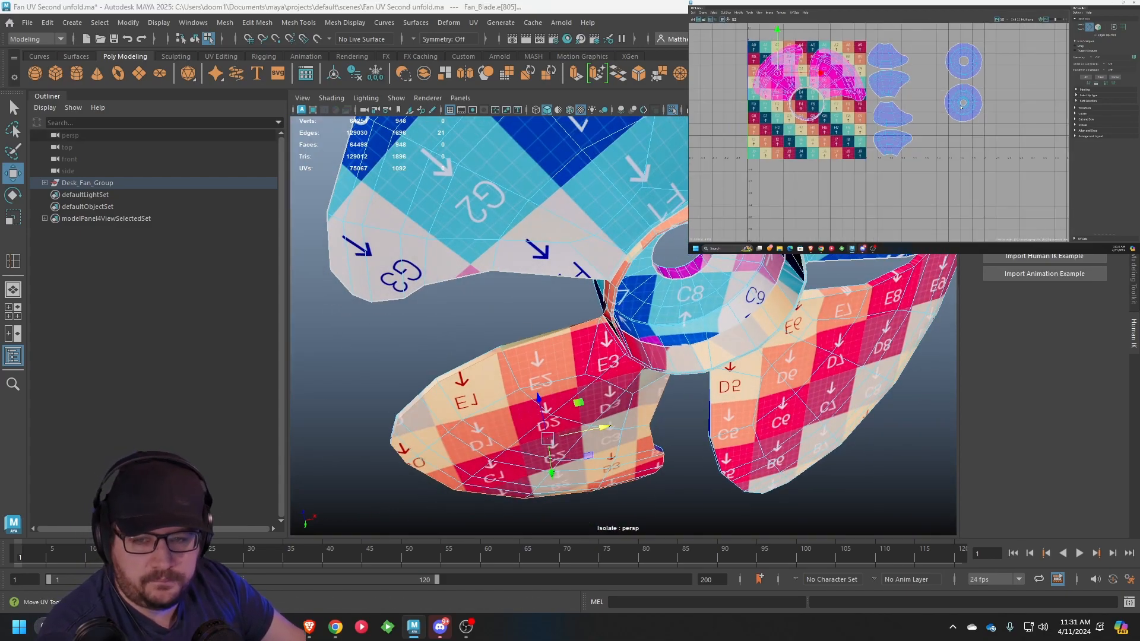
middle_click_drag(909, 109, 906, 126, "alt")
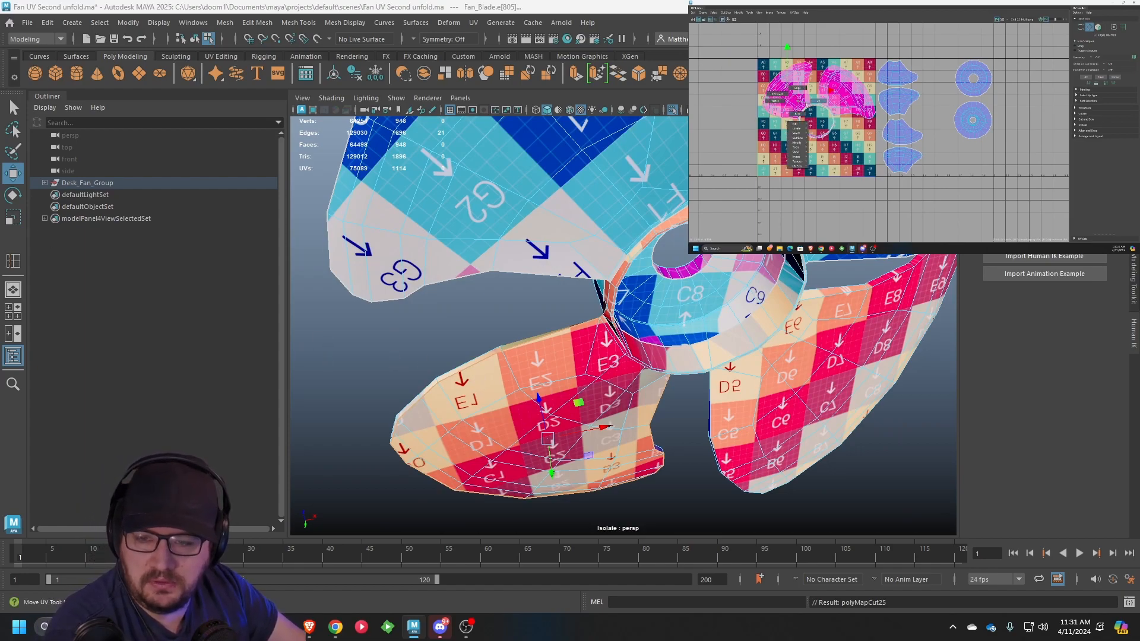
Select one half of the newly split blade shell, move it out of the tile and rotate it horizontally
right_click_drag(780, 96, 779, 95)
left_click(787, 89)
left_click_drag(789, 92, 974, 191)
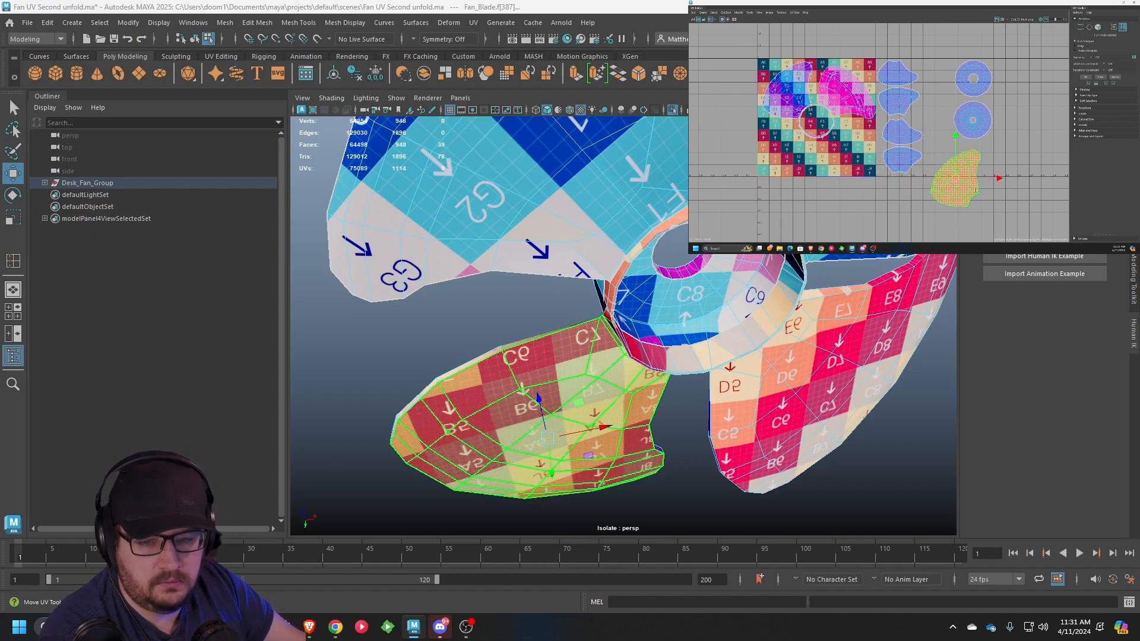
middle_click_drag(974, 191, 937, 158, "alt")
scroll(936, 158, "up", 1)
key("e")
left_click_drag(955, 127, 877, 127)
Flip the rotated blade shell so its UVs are no longer mirrored
mouse_move(922, 140)
right_mouse_down()
mouse_move(953, 142)
mouse_move(914, 136)
right_mouse_up()
left_click(916, 140)
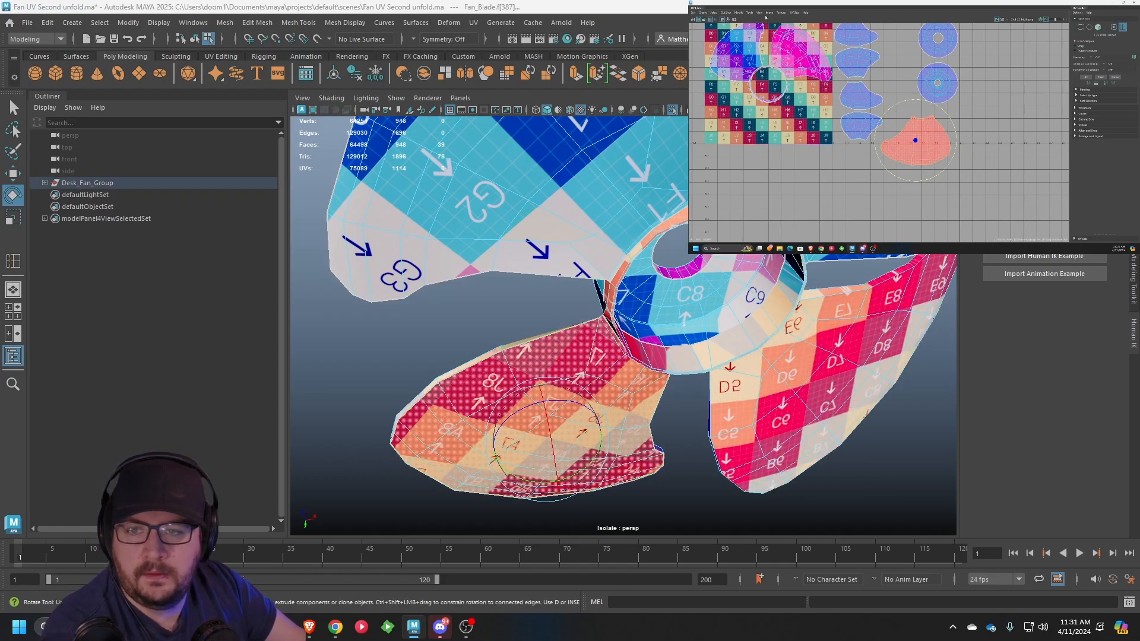
left_click(740, 14)
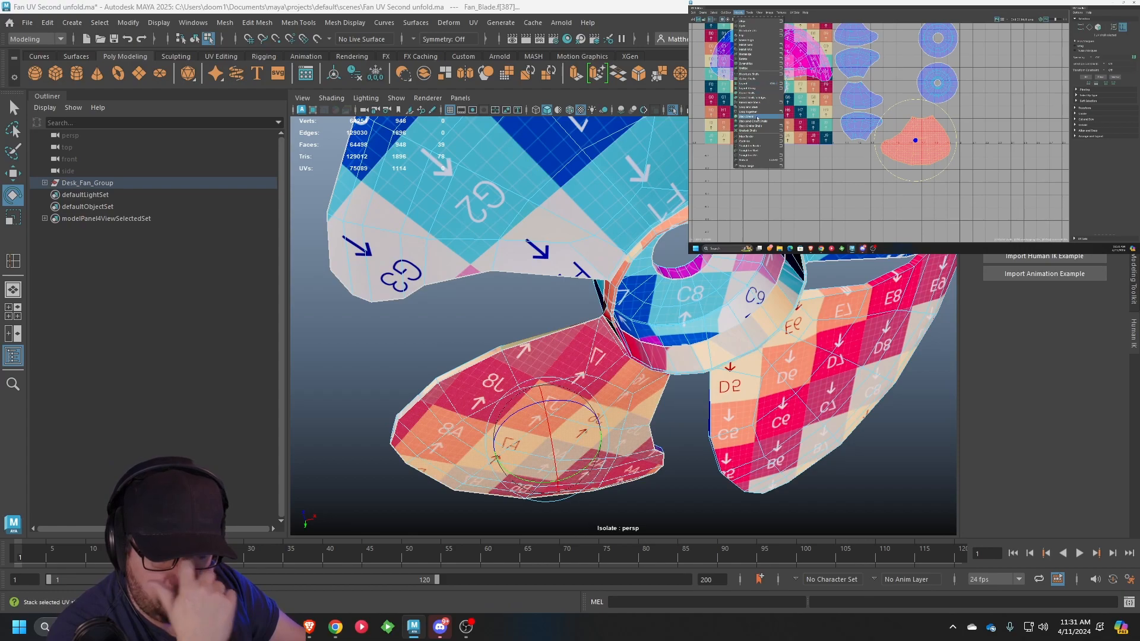
left_click(749, 35)
scroll(898, 133, "up", 2)
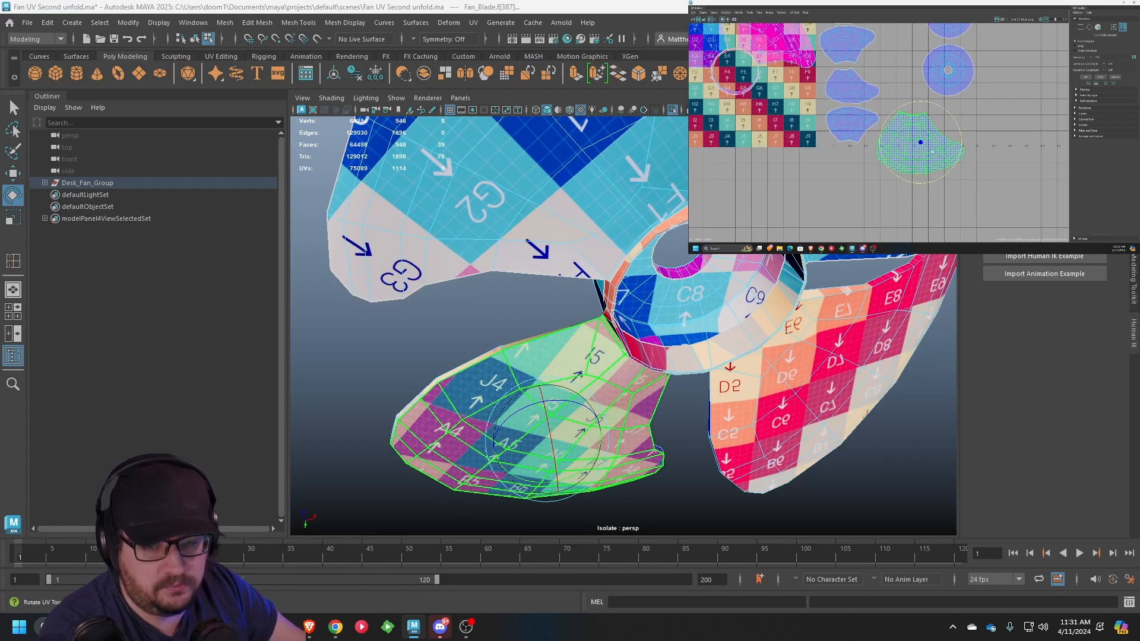
Scale the flipped blade shell down and move it beside the topmost shell of the blade column
key("r")
left_click_drag(921, 143, 889, 38)
key("w")
middle_click_drag(889, 38, 900, 160, "alt")
scroll(900, 160, "up", 2)
left_click_drag(901, 170, 991, 129)
Shift the two round hub shells farther from the blade column and adjust the new blade shell's position between them
key("w")
key("w")
left_click(977, 128)
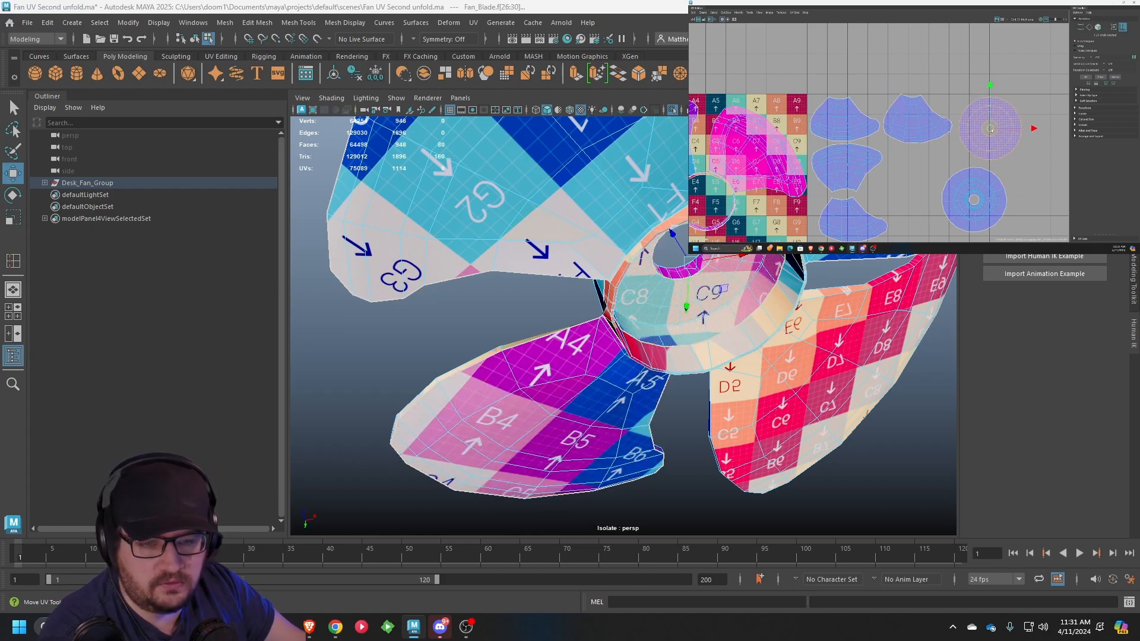
scroll(989, 130, "down", 1)
left_click(976, 142)
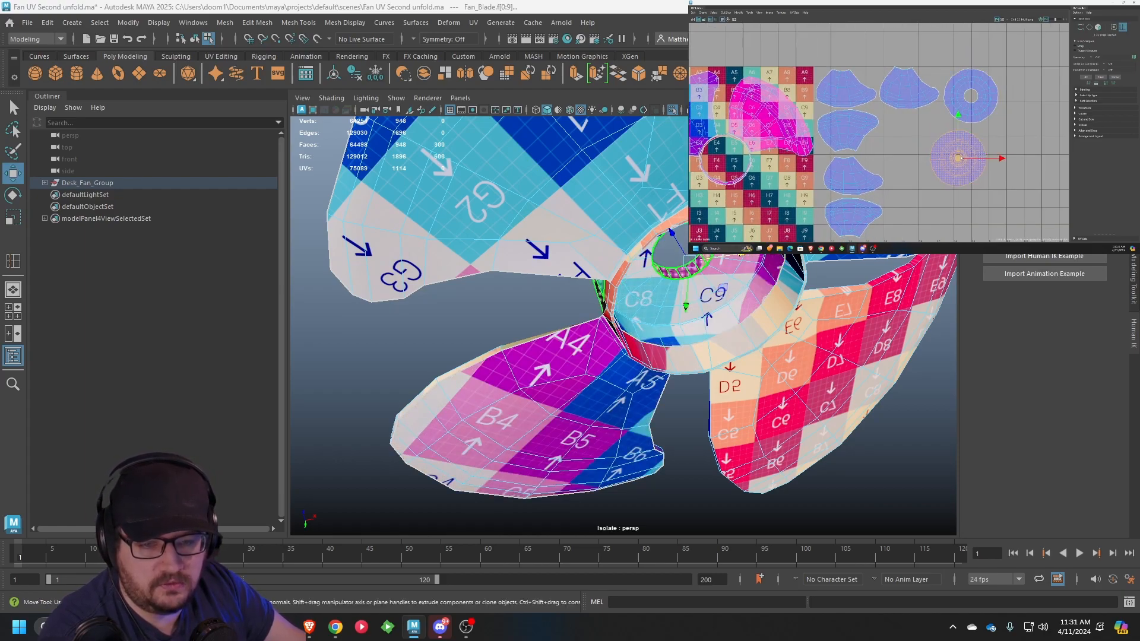
left_click(914, 96)
left_click_drag(909, 89, 910, 91)
scroll(911, 98, "down", 2)
middle_click_drag(912, 111, 960, 99, "alt")
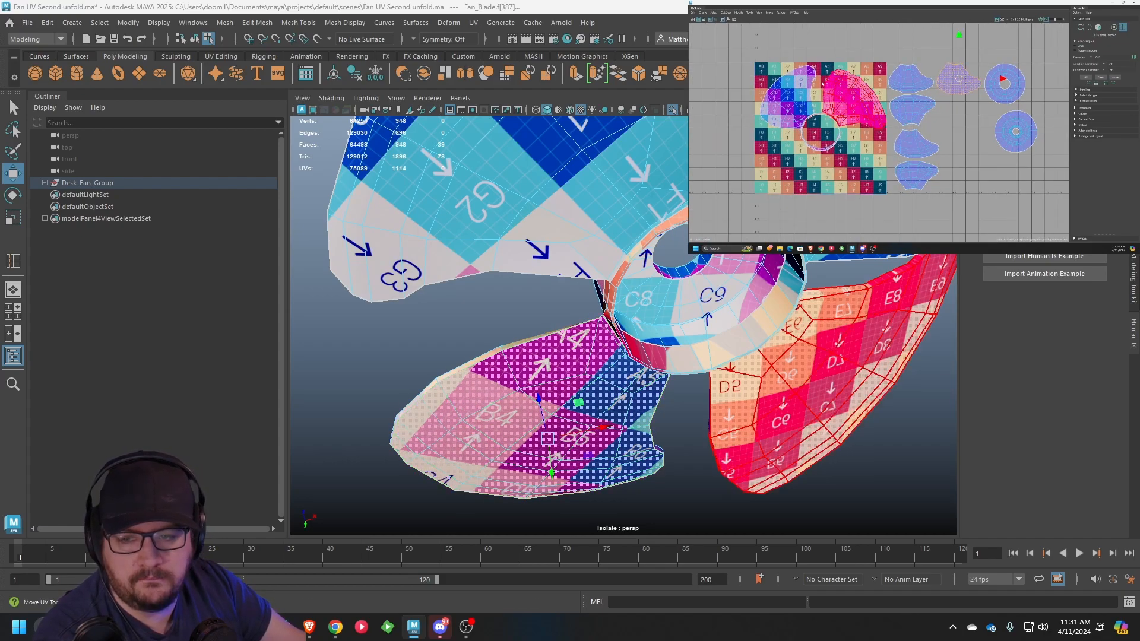
Select the same blade's other half shell and move it out of the tile below the arranged shells
left_click(788, 92)
left_click_drag(506, 286, 542, 265, "alt")
scroll(746, 267, "up", 5)
scroll(649, 261, "down", 1)
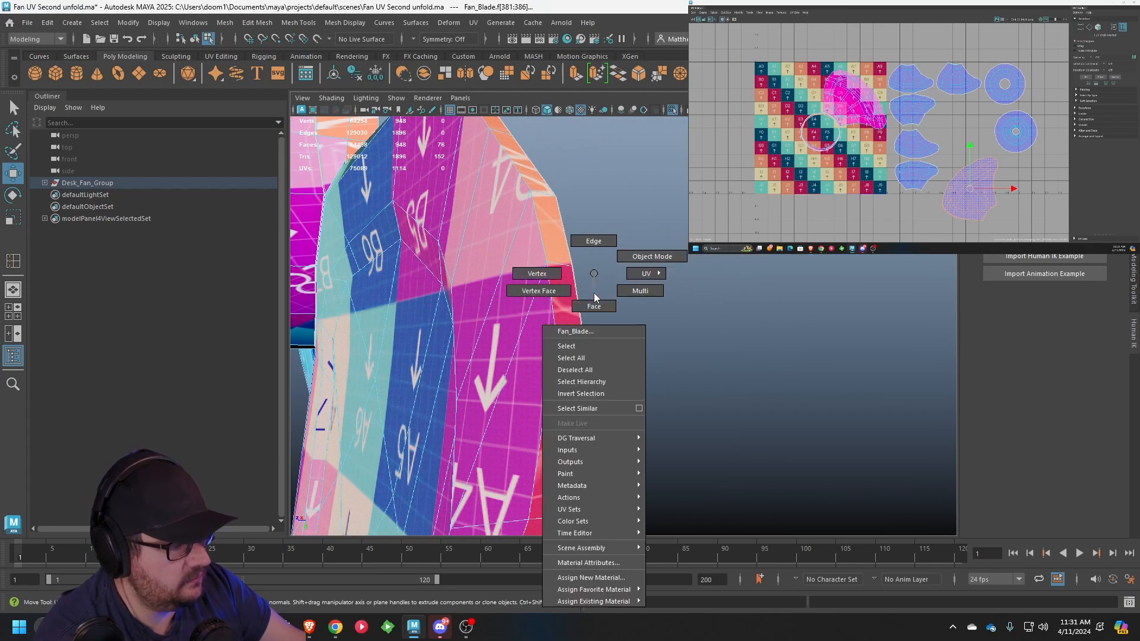
Select the short edges across this blade's rim strip at its sharp corners and cut their UVs
key("F10")
left_click(568, 334)
scroll(569, 334, "down", 5)
left_click_drag(569, 334, 555, 300, "alt")
scroll(636, 334, "down", 5)
scroll(555, 299, "up", 5)
left_click_drag(446, 259, 398, 310, "alt")
left_click(616, 349)
scroll(616, 349, "up", 3)
left_click(604, 344)
scroll(975, 167, "up", 1)
Select the blade shell with the newly cut rim corners and unfold it
mouse_move(975, 167)
right_mouse_down()
mouse_move(994, 161)
mouse_move(960, 169)
right_mouse_up()
left_click(739, 12)
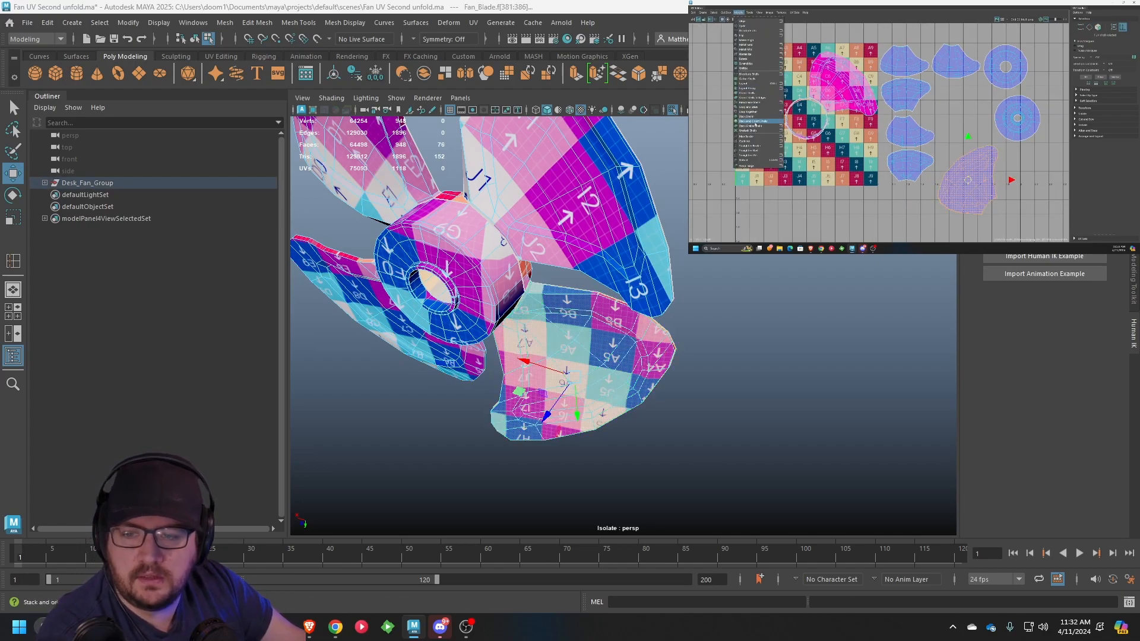
left_click(755, 160)
Rotate the unfolded blade shell upright, scale it down and place it beneath the upper shell in the second blade column
key("e")
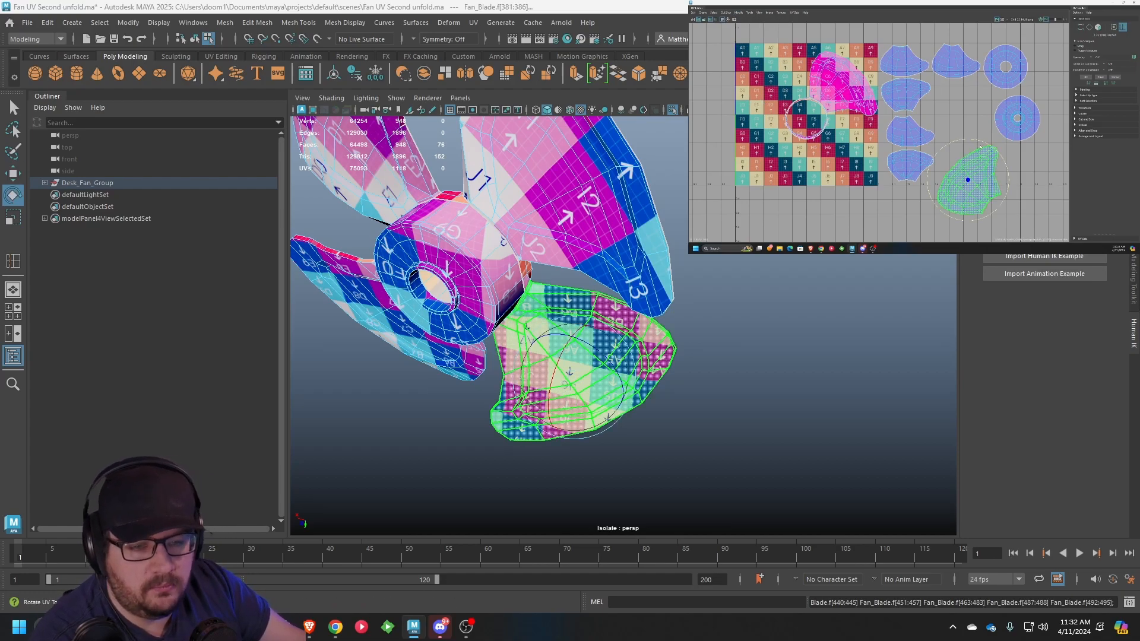
key("w")
key("r")
left_click_drag(967, 180, 961, 98)
key("w")
scroll(951, 101, "up", 3)
key("e")
key("r")
key("w")
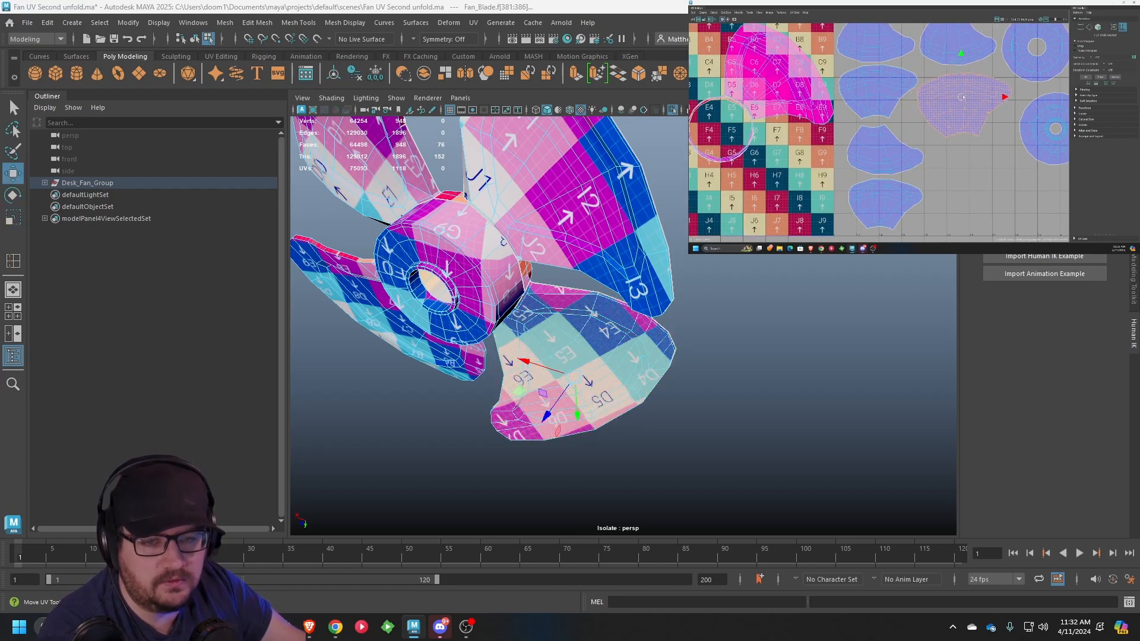
key("e")
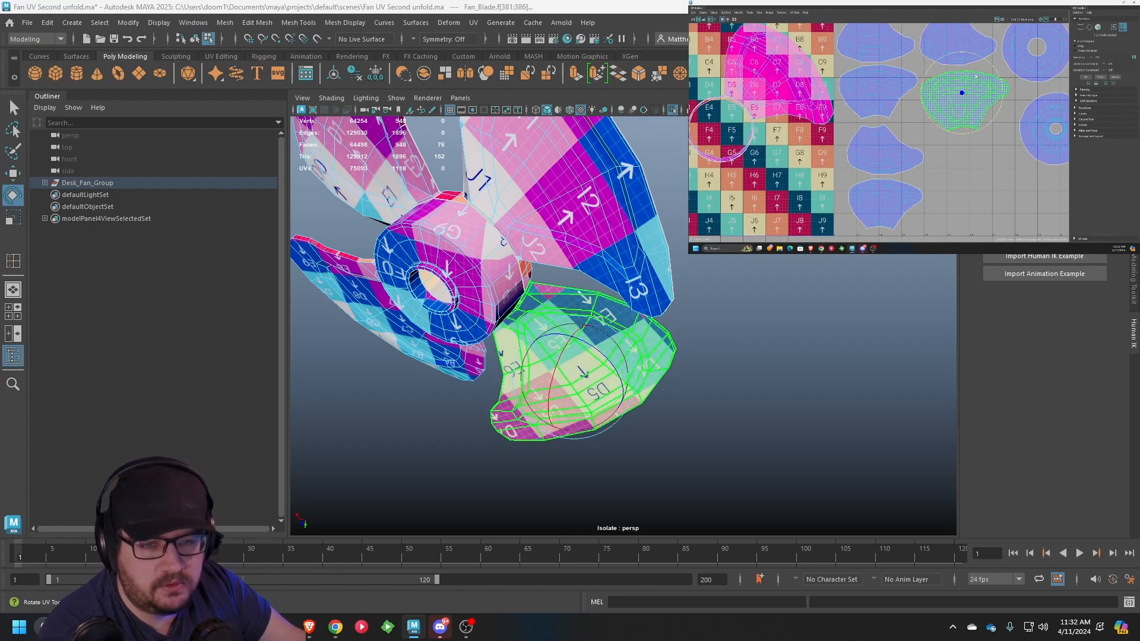
key("w")
left_click_drag(962, 93, 961, 93)
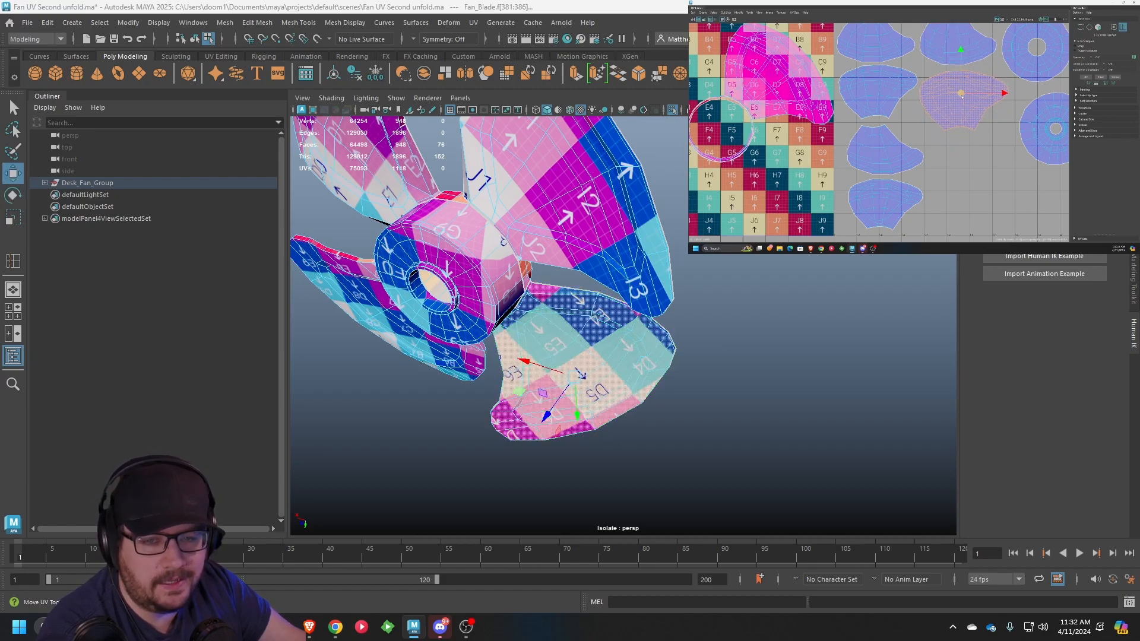
Adjust single UV points at the rim cut notches of the arranged blade shells to pull the overlapping cut edges apart
left_click(986, 126)
scroll(951, 97, "up", 5)
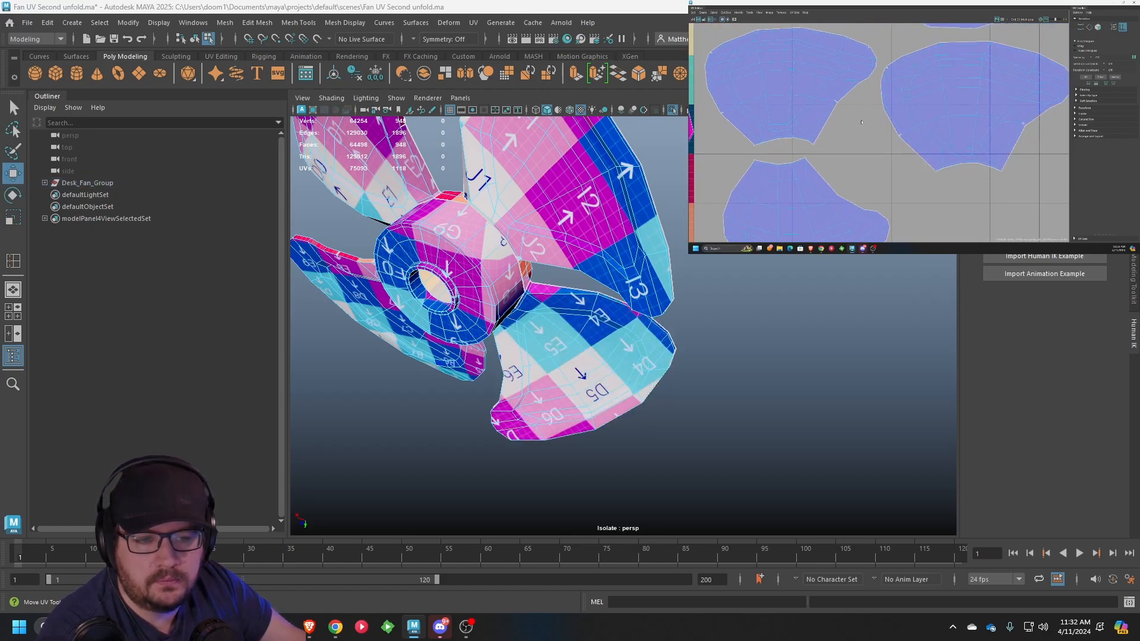
scroll(861, 123, "up", 6)
right_click(884, 126)
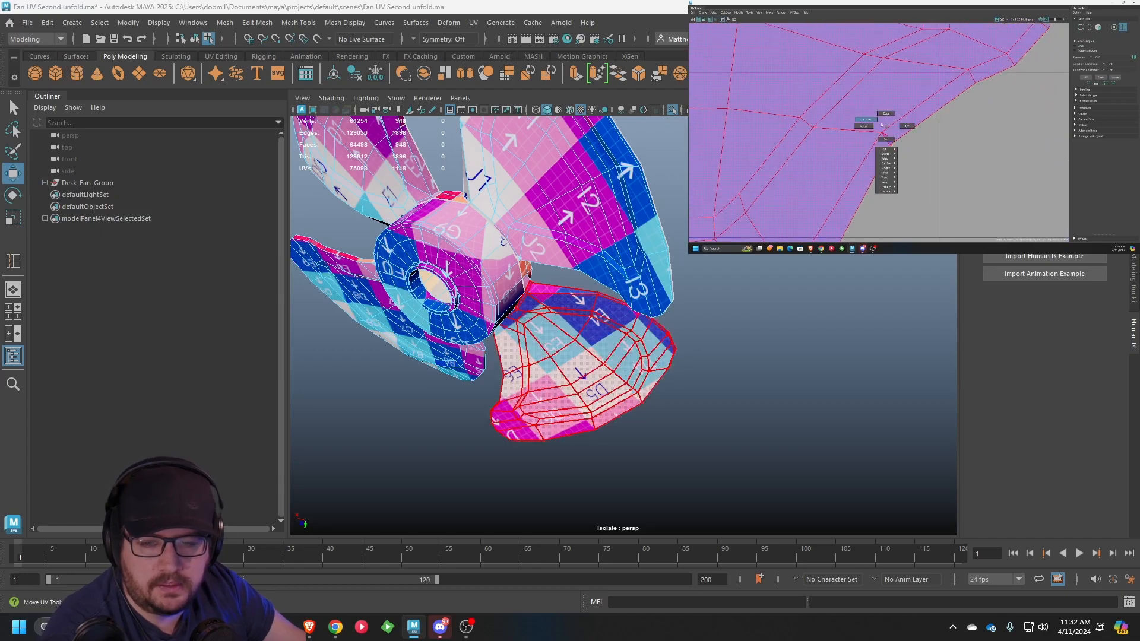
left_click(886, 139)
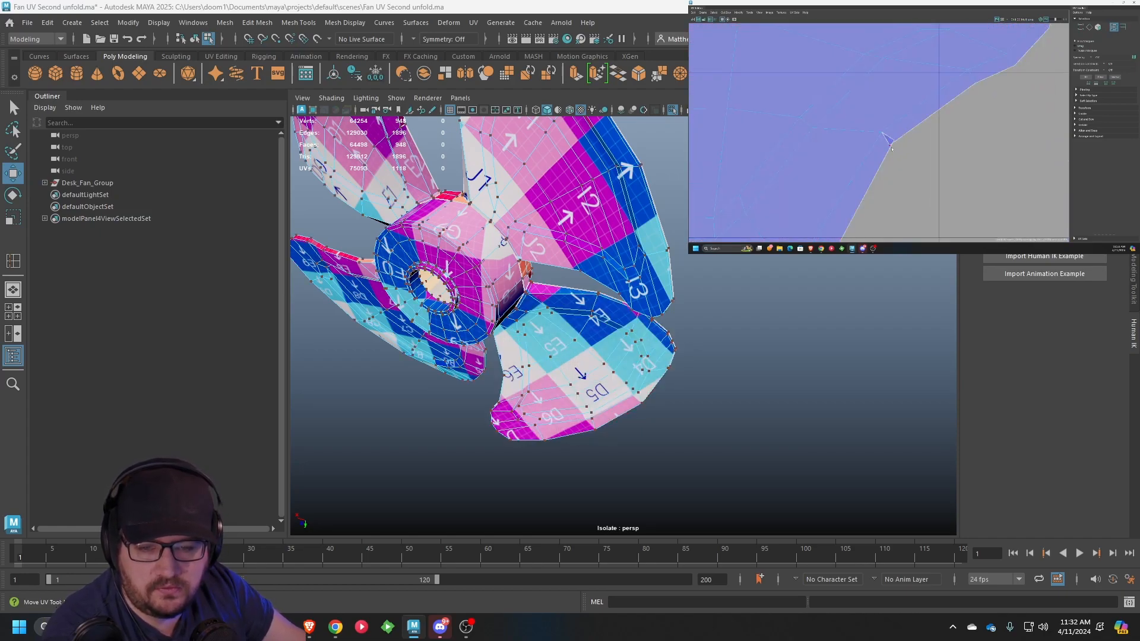
left_click(889, 146)
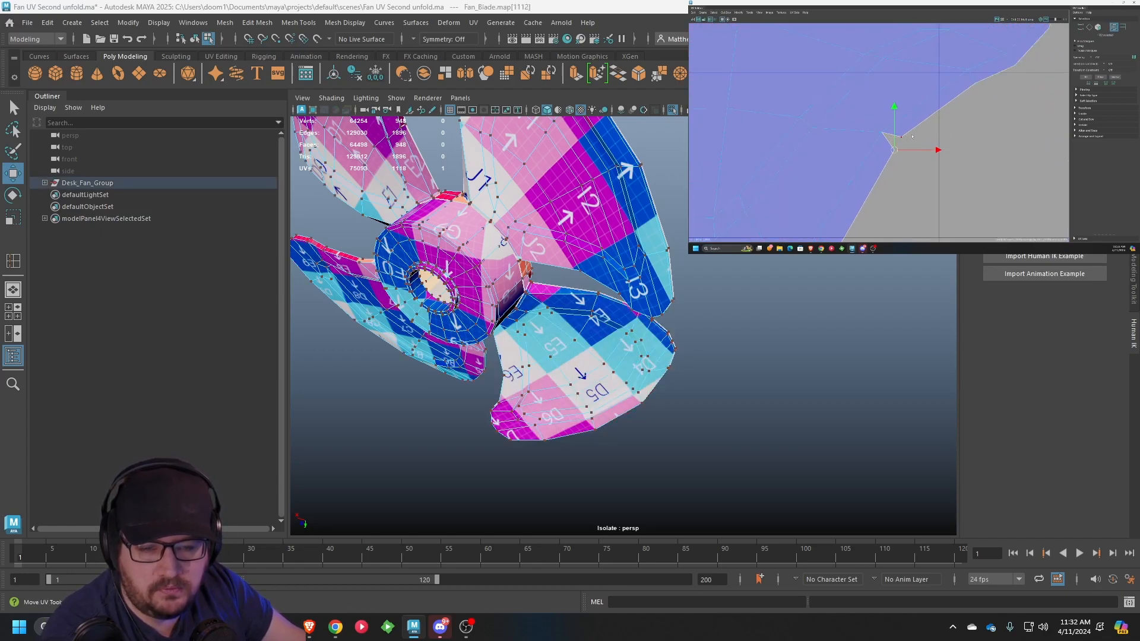
scroll(909, 137, "down", 10)
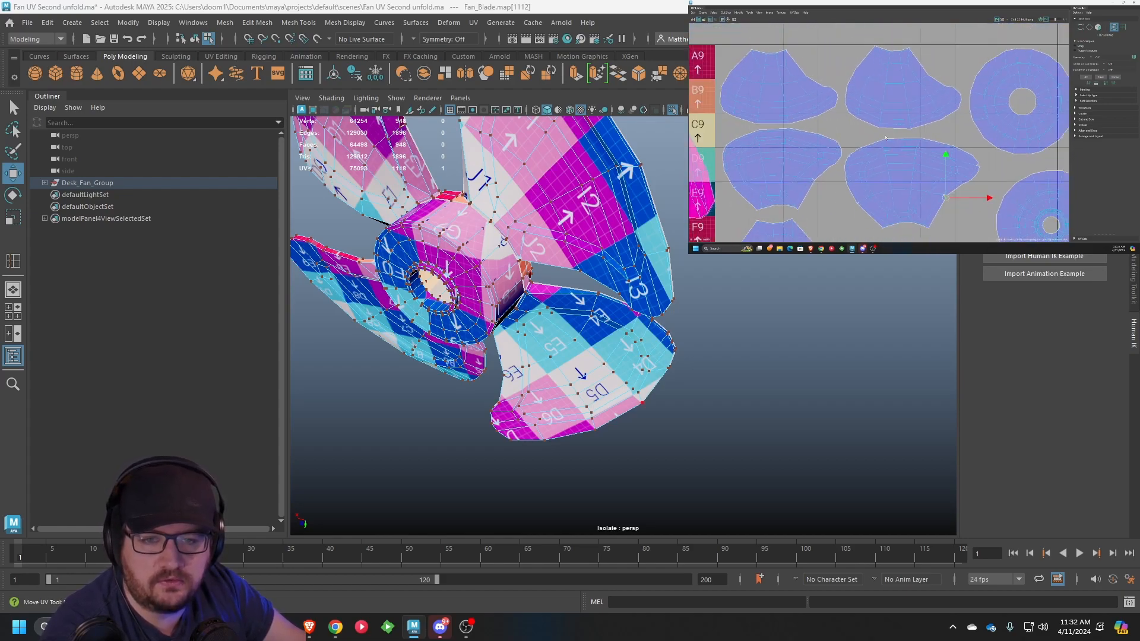
middle_click_drag(889, 139, 945, 124, "alt")
scroll(864, 138, "up", 8)
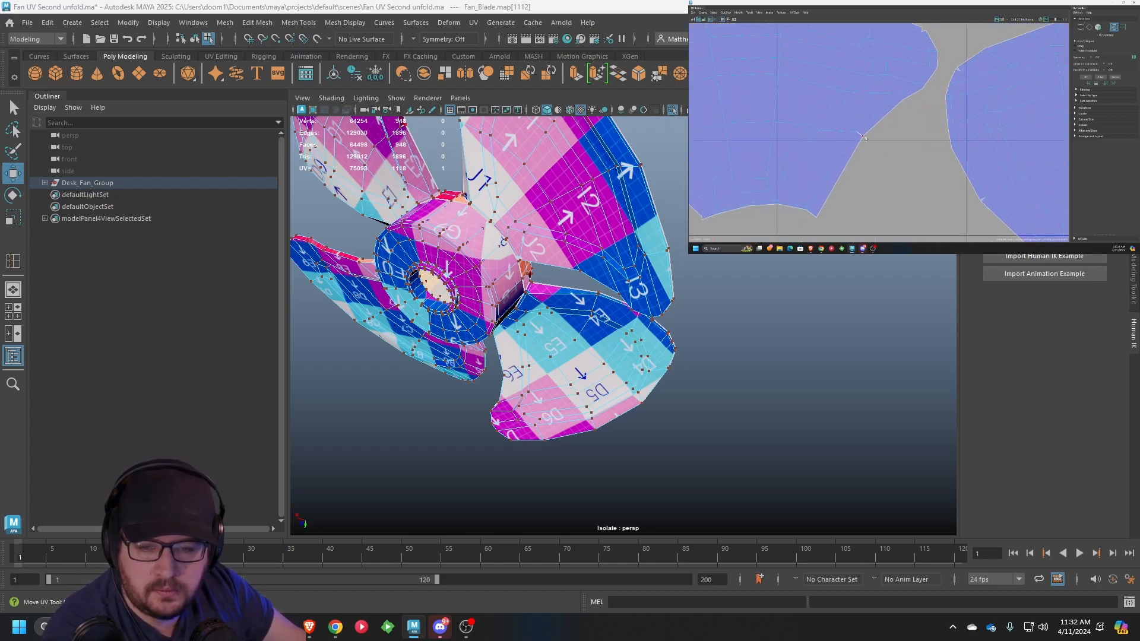
scroll(865, 136, "down", 8)
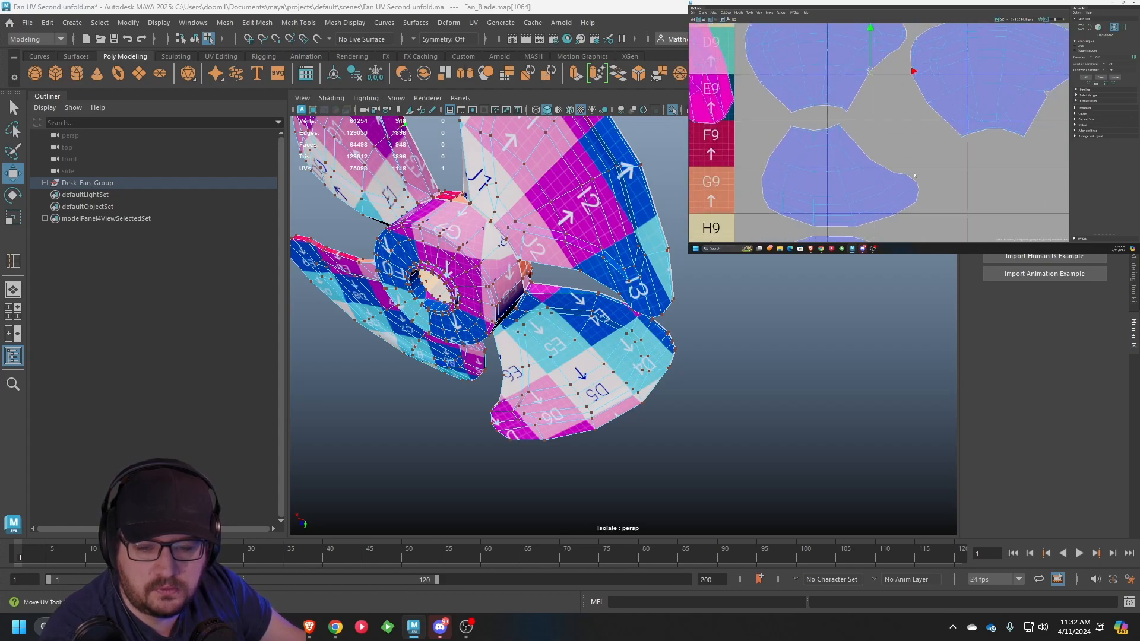
scroll(900, 168, "up", 3)
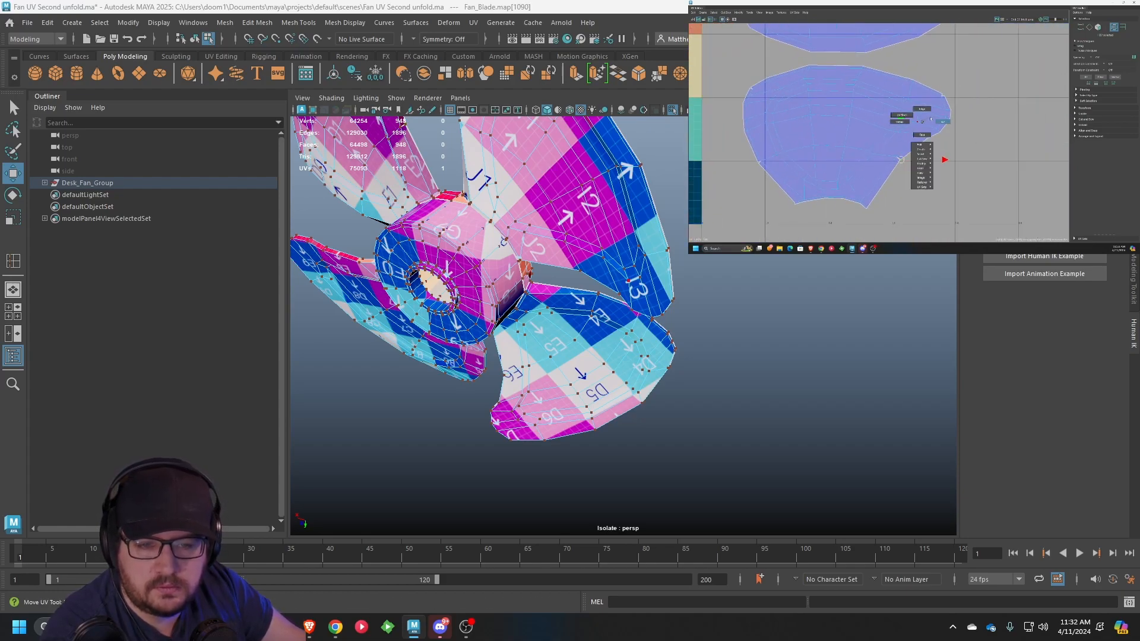
Select the UV shell of the next fan blade and move it out of the tile below the arranged shells
scroll(901, 159, "down", 6)
left_click_drag(416, 291, 609, 299, "alt")
left_click(608, 299)
scroll(597, 273, "up", 3)
right_click_drag(548, 274, 591, 272)
left_click(564, 290)
left_click_drag(849, 94, 1018, 240)
middle_click_drag(1008, 200, 954, 127, "alt")
scroll(954, 127, "up", 1)
Select the edges along this blade's rim, including the short ones beside the hub, and cut their UVs
left_click_drag(478, 178, 561, 216, "alt")
right_click_drag(626, 194, 625, 160)
double_click(586, 178)
left_click_drag(586, 178, 684, 247, "alt")
middle_click_drag(656, 505, 644, 350, "alt")
double_click(614, 230, "shift")
left_click_drag(614, 230, 669, 285, "alt")
middle_click_drag(669, 285, 683, 217, "alt")
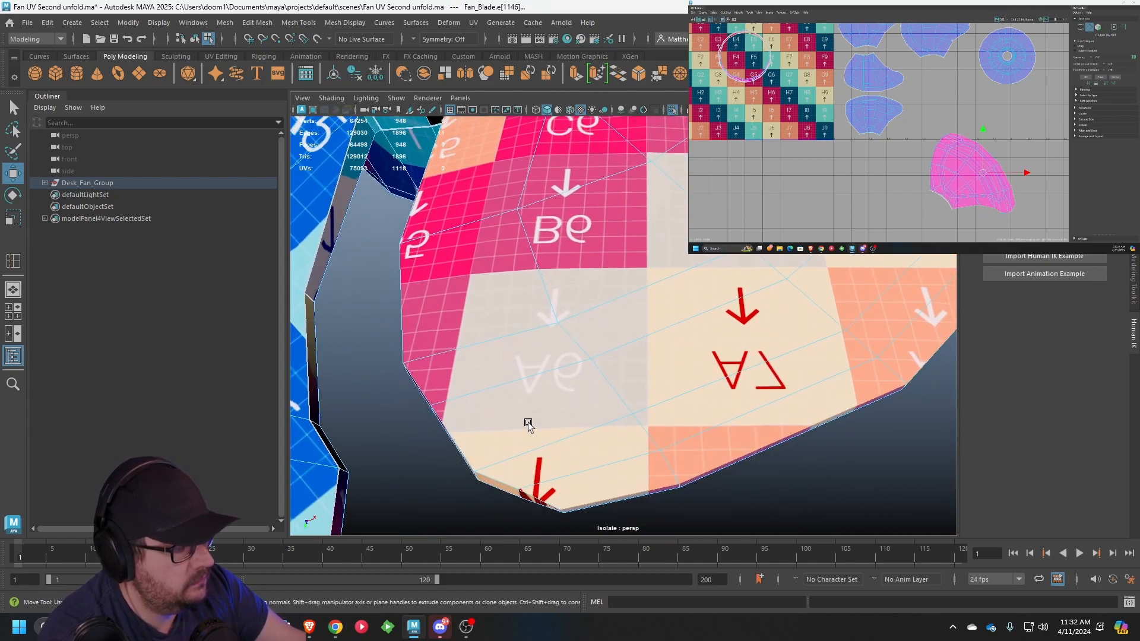
left_click_drag(527, 426, 588, 336, "alt")
scroll(587, 336, "up", 3)
middle_click_drag(447, 401, 494, 484, "alt")
middle_click_drag(466, 277, 500, 351, "alt")
scroll(482, 279, "up", 3)
scroll(479, 279, "up", 2)
middle_click_drag(478, 279, 554, 363, "alt")
scroll(554, 364, "up", 3)
scroll(553, 361, "up", 1)
middle_click_drag(454, 298, 521, 307, "alt")
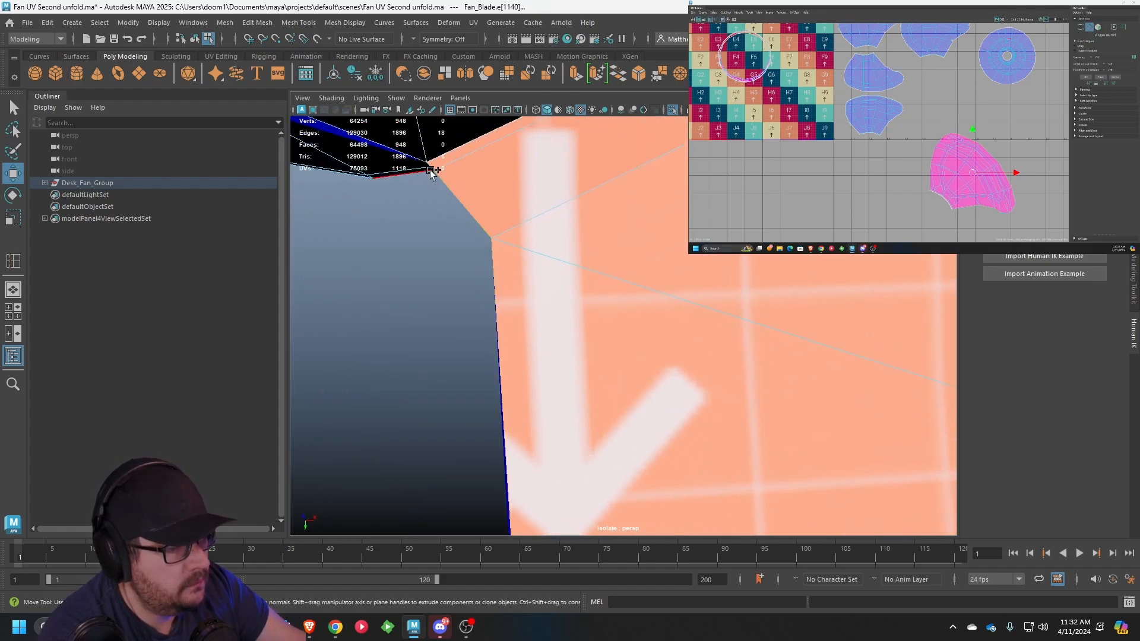
scroll(499, 280, "down", 8)
left_click_drag(654, 316, 568, 298, "alt")
scroll(571, 310, "up", 3)
scroll(571, 308, "up", 5)
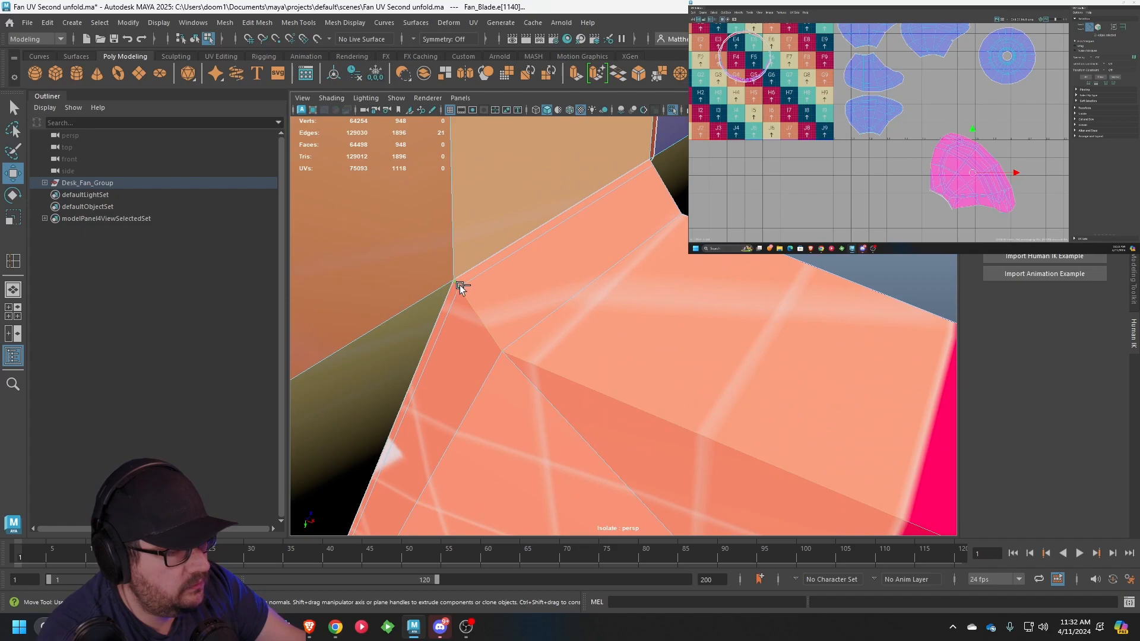
scroll(457, 283, "down", 10)
Select the blade's separated face shell and move it clear of its other half, beside the hub shells
right_click_drag(566, 274, 613, 277)
left_click(683, 428)
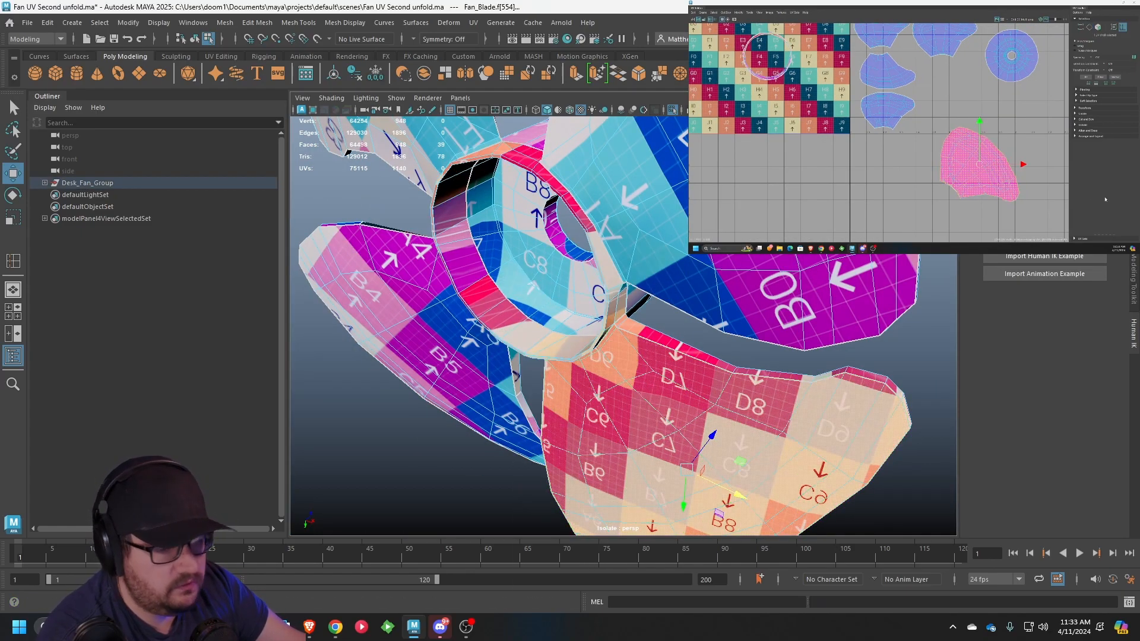
left_click_drag(987, 168, 976, 109)
middle_click_drag(977, 109, 954, 141, "alt")
scroll(954, 141, "up", 1)
key("e")
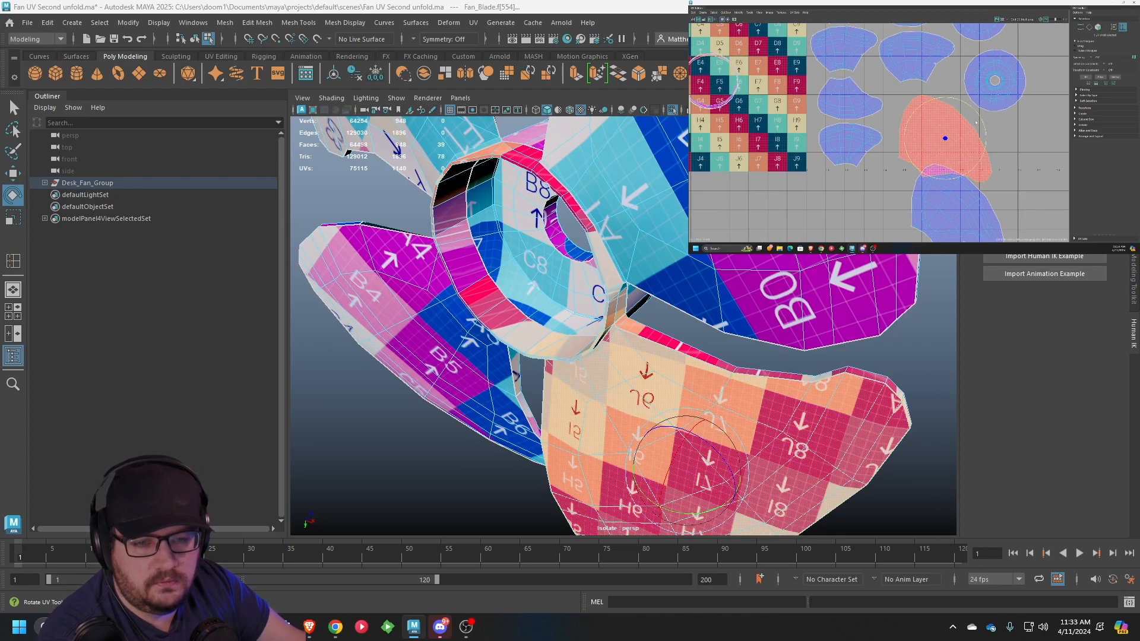
key("w")
left_click_drag(946, 139, 1037, 149)
middle_click_drag(1038, 149, 944, 128, "alt")
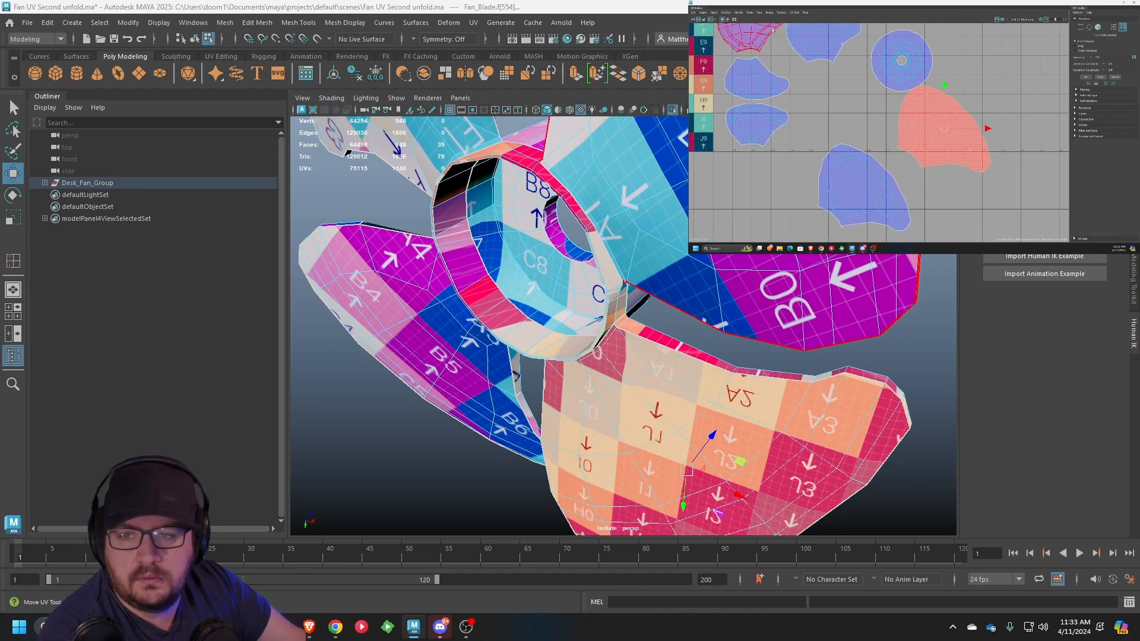
Flip the reversed blade shell and rotate it to match the orientation of the arranged blade shells
left_click(740, 15)
left_click(743, 35)
key("e")
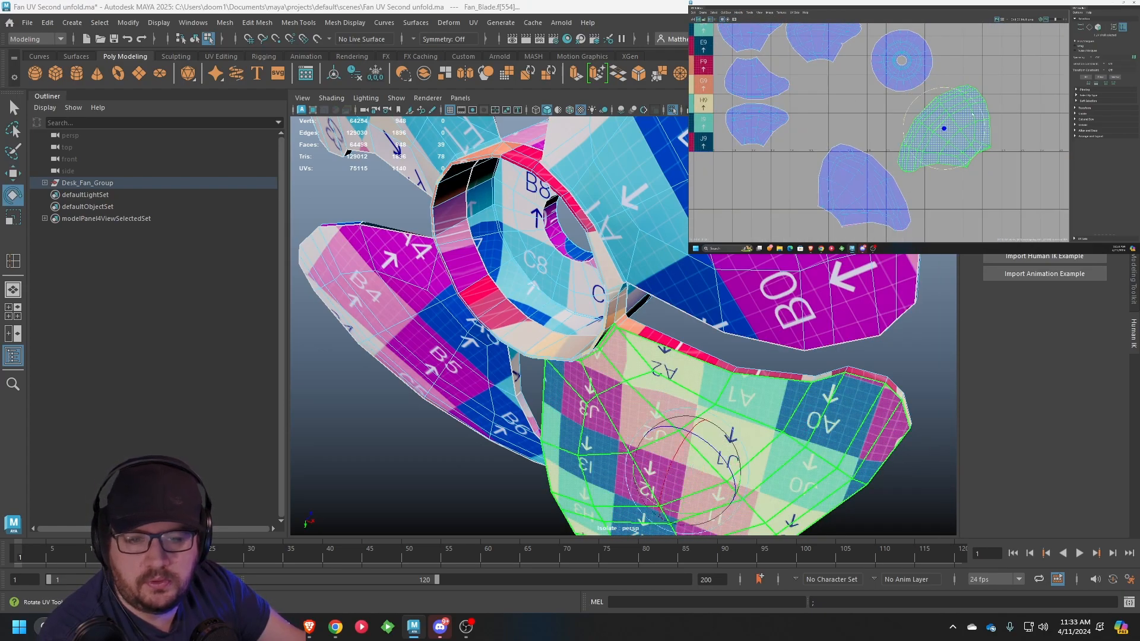
left_click_drag(965, 106, 862, 125)
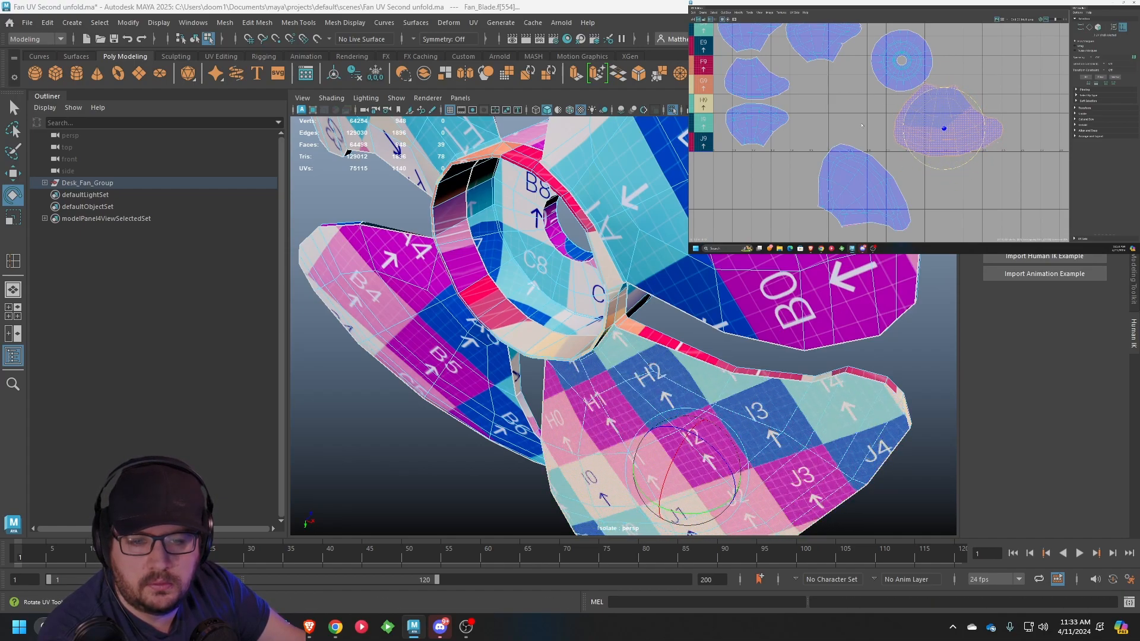
Scale the flipped blade shell down and move it to the bottom of the second blade column
key("w")
key("e")
key("r")
left_click_drag(944, 127, 823, 91)
key("w")
key("e")
key("w")
middle_click_drag(833, 88, 871, 103, "alt")
scroll(871, 126, "down", 2)
scroll(871, 102, "up", 2)
Fine-tune the middle shell of the second blade column and move the shell beneath it closer
left_click(871, 102)
key("r")
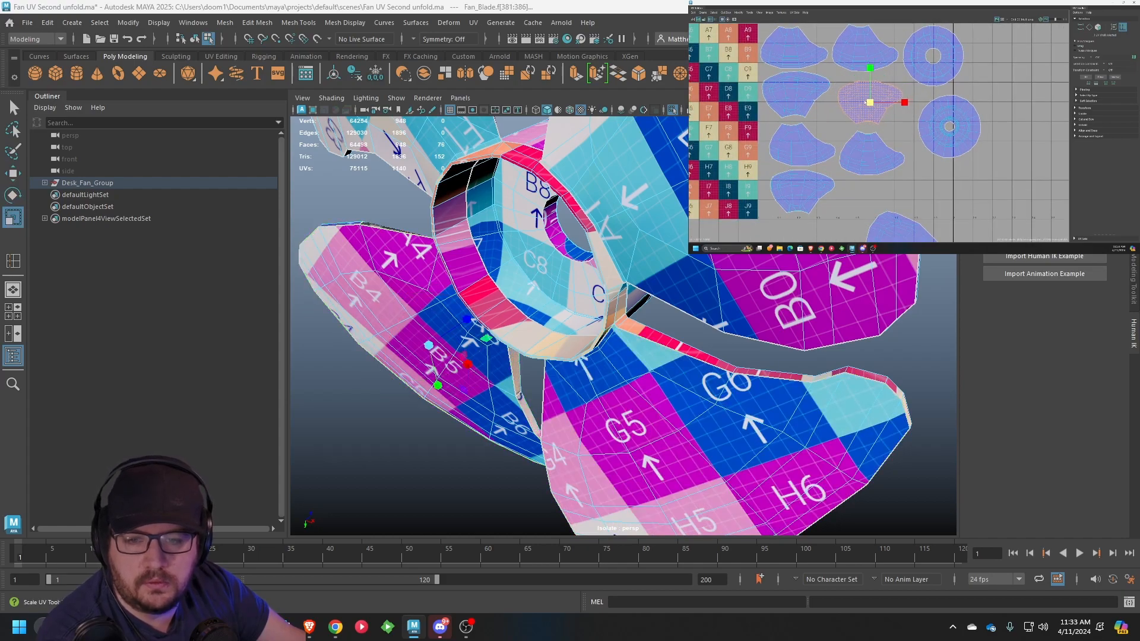
key("r")
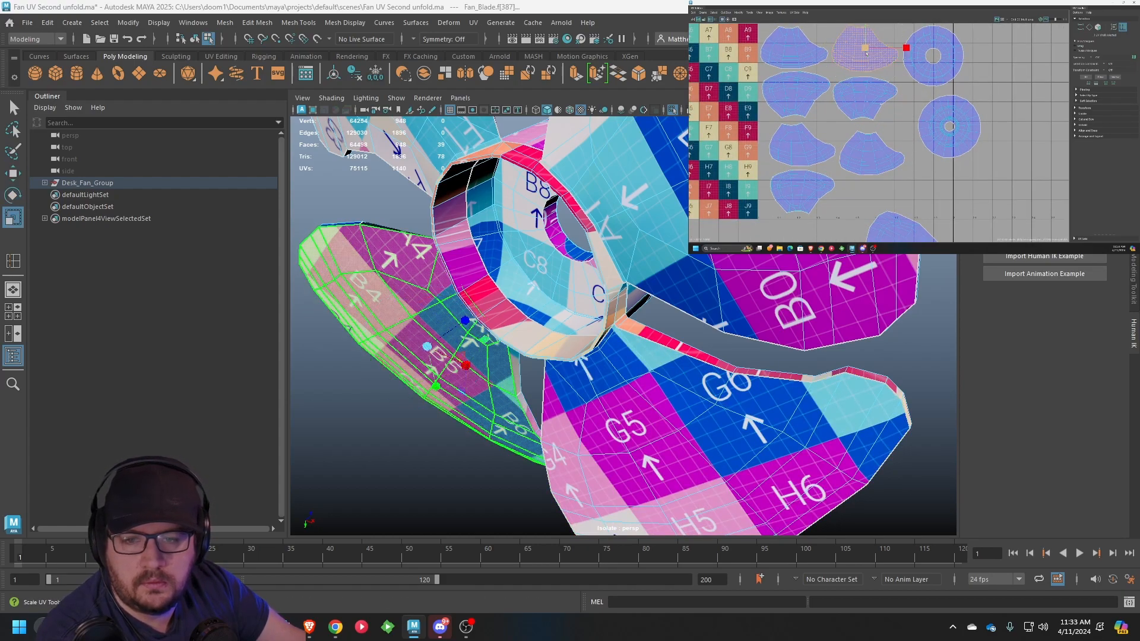
left_click(861, 145)
key("e")
key("w")
left_click_drag(872, 154, 871, 146)
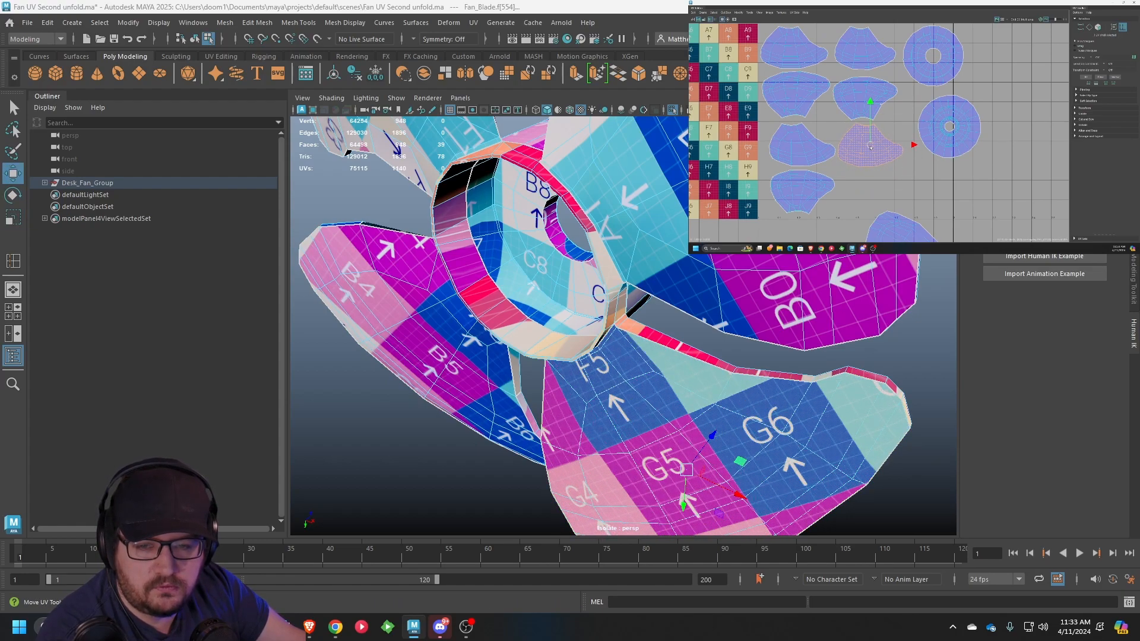
Select the short edges across the rim strip of the same blade's other half at its sharp corners and cut their UVs
scroll(871, 147, "down", 1)
middle_click_drag(871, 147, 885, 89, "alt")
left_click(919, 178)
left_click_drag(707, 371, 539, 287, "alt")
middle_click_drag(539, 288, 606, 285, "alt")
scroll(605, 285, "up", 4)
left_click_drag(605, 285, 558, 313, "alt")
scroll(558, 313, "up", 3)
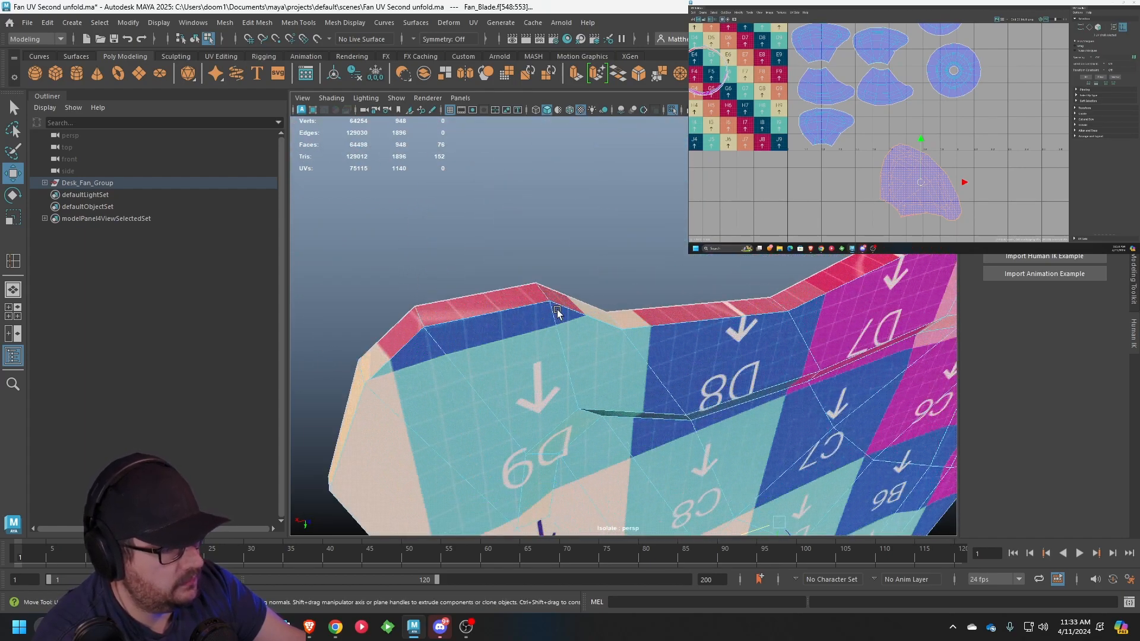
middle_click_drag(558, 310, 656, 317, "alt")
right_click_drag(535, 322, 530, 241)
left_click(536, 322)
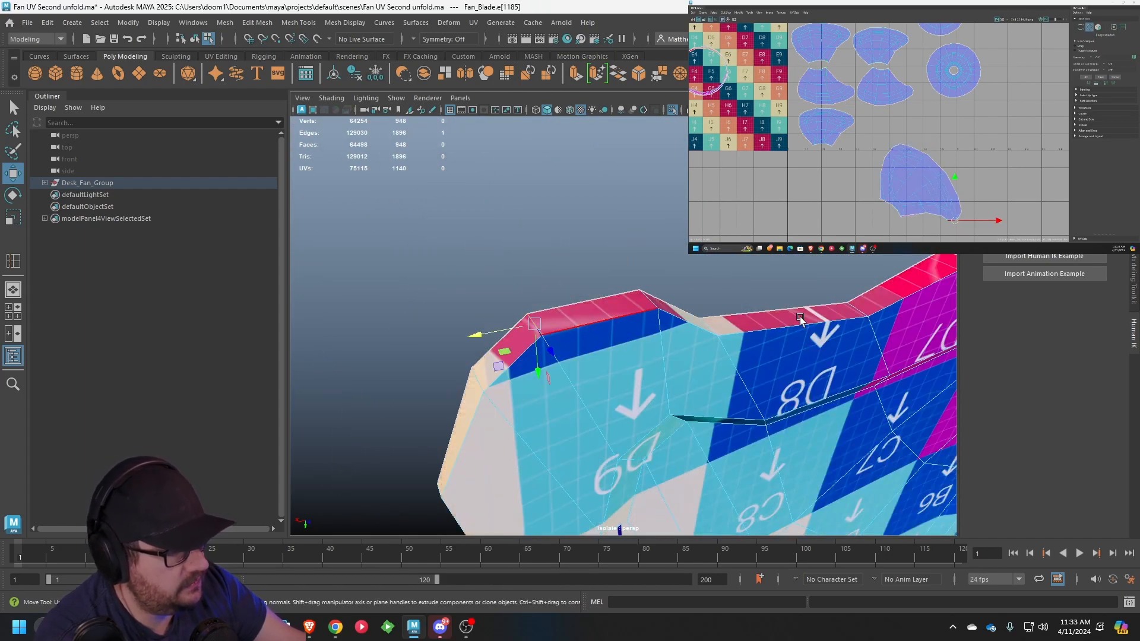
left_click(855, 311, "shift")
scroll(855, 311, "down", 5)
left_click_drag(855, 311, 827, 328, "alt")
scroll(827, 328, "up", 3)
middle_click_drag(827, 329, 697, 396, "alt")
left_click(635, 422, "shift")
left_click(623, 429, "shift")
left_click_drag(796, 244, 739, 312, "alt")
middle_click_drag(936, 165, 945, 157, "alt")
key("shift+x")
Select the blade shell below the tile with the newly cut rim corners and unfold it
right_click_drag(945, 156, 889, 149)
left_click(910, 161)
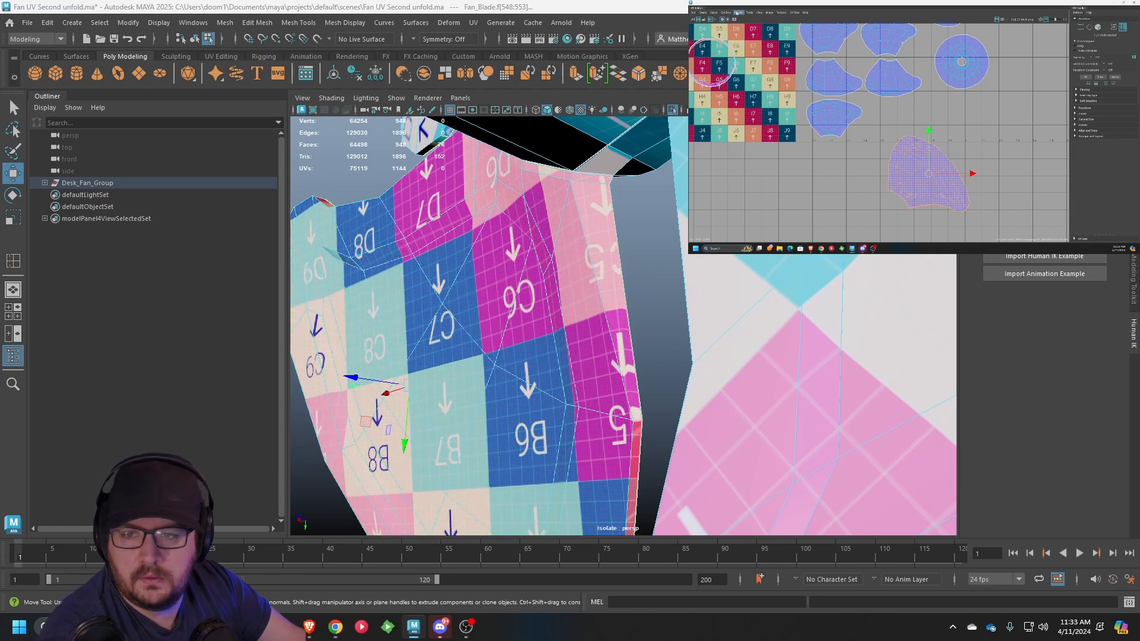
left_click(739, 13)
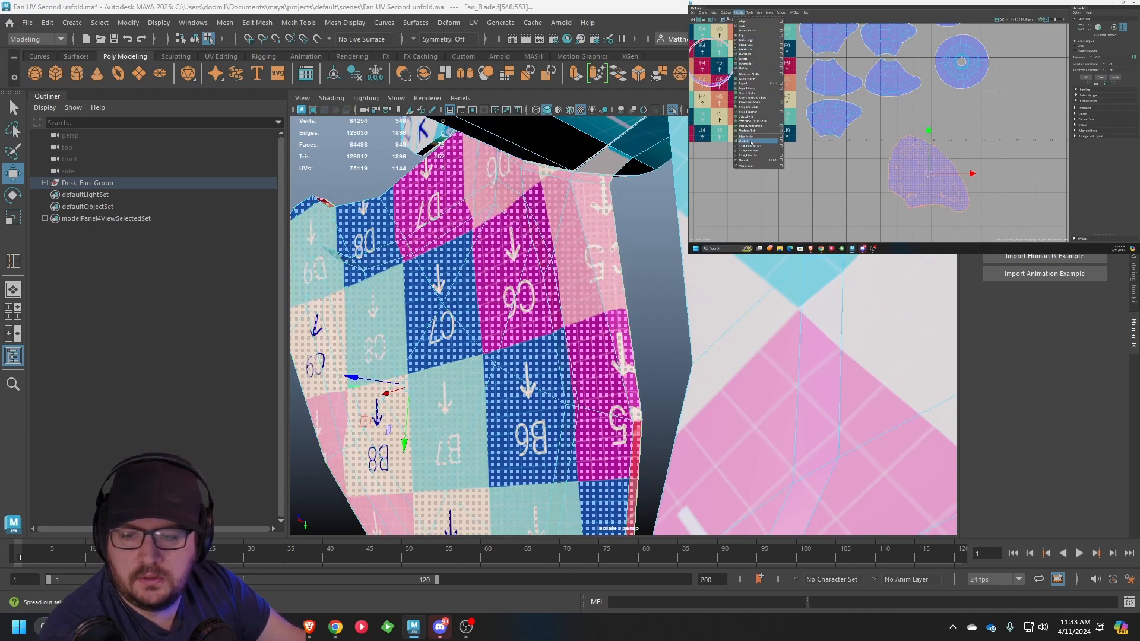
left_click(749, 162)
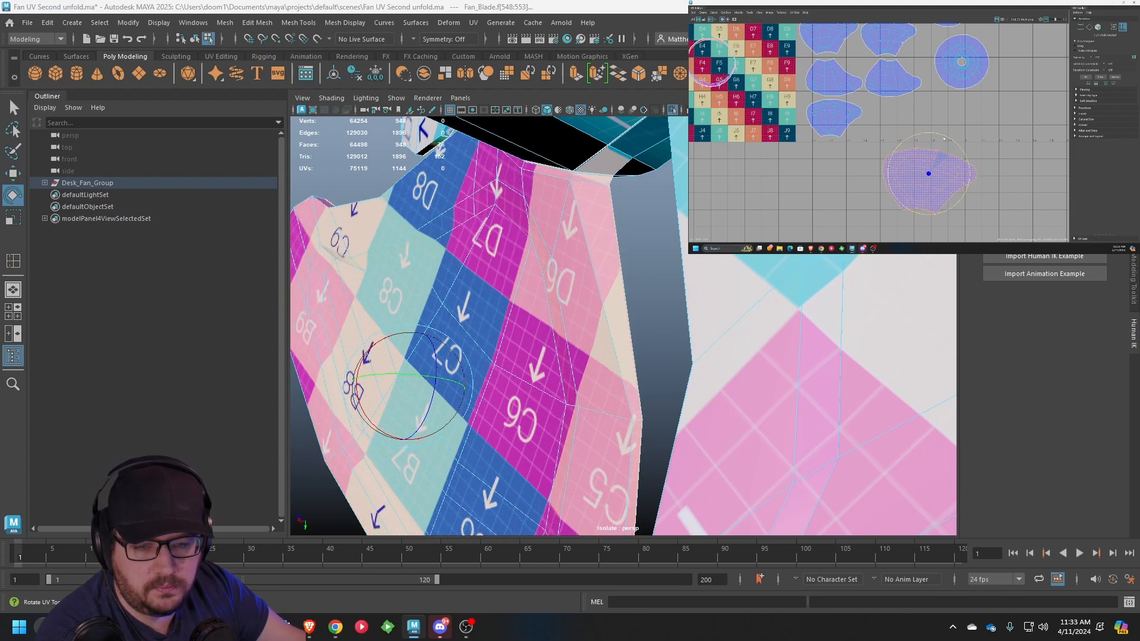
Scale the last unfolded blade shell down and place it in the free bottom spot of the second blade column
key("r")
left_click_drag(929, 174, 913, 174)
key("w")
left_click_drag(929, 174, 892, 112)
key("e")
key("r")
key("w")
left_click_drag(895, 111, 897, 115)
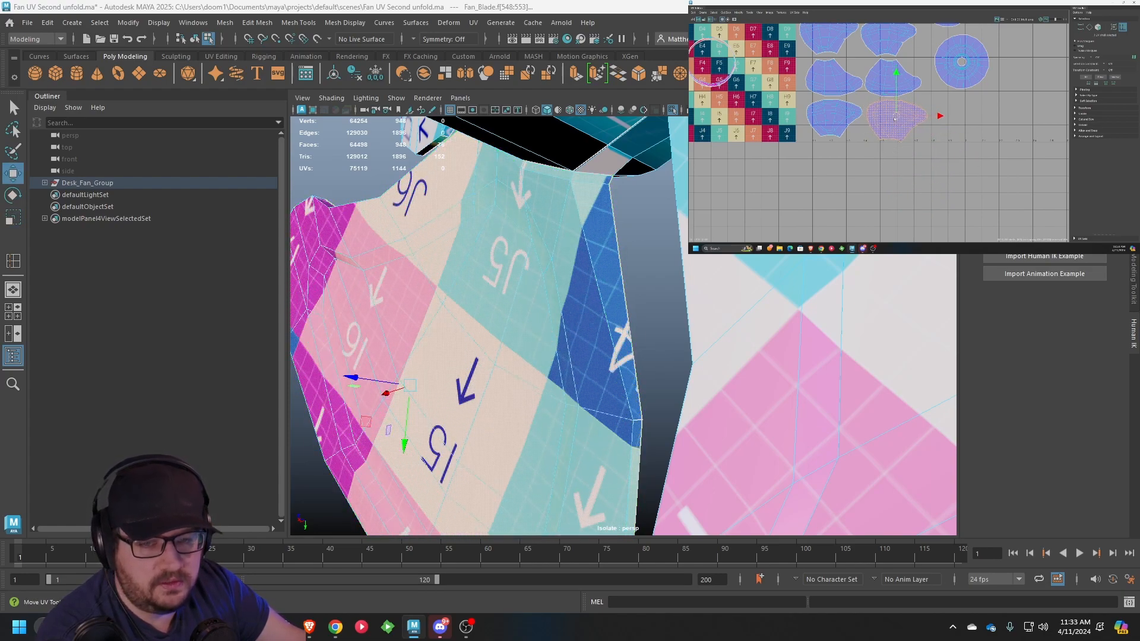
Adjust the UV points at the newly placed shell's rim cut notch and lower corner to separate the cut edges
scroll(903, 129, "up", 2)
left_click(924, 130)
scroll(921, 129, "up", 8)
right_click(900, 119)
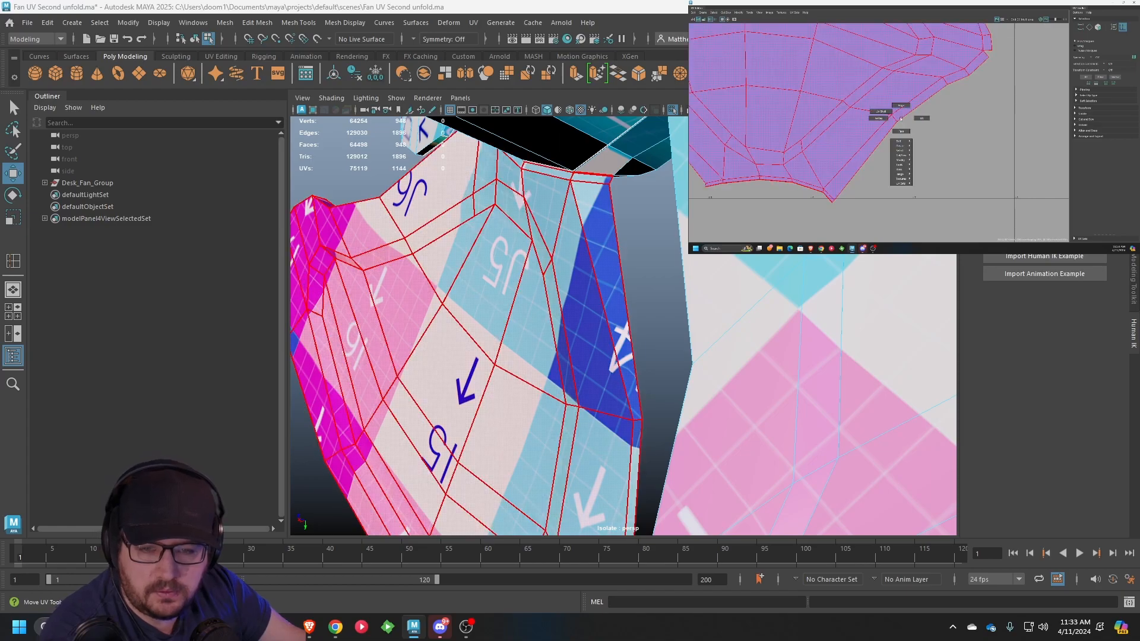
left_click(922, 118)
left_click(897, 121)
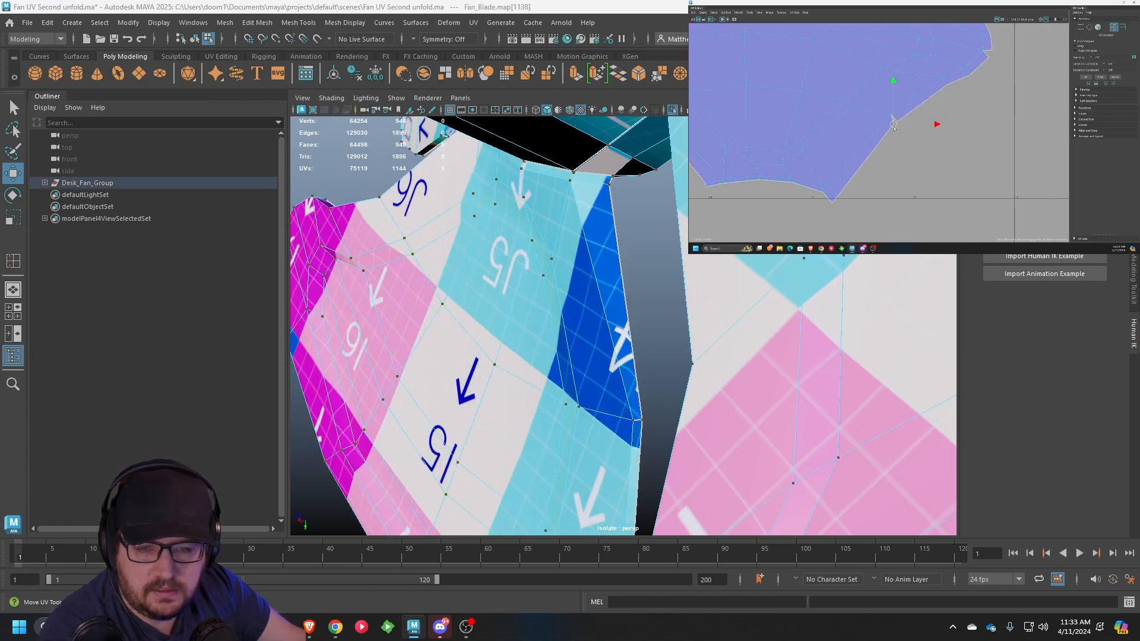
scroll(894, 128, "down", 3)
left_click(867, 180)
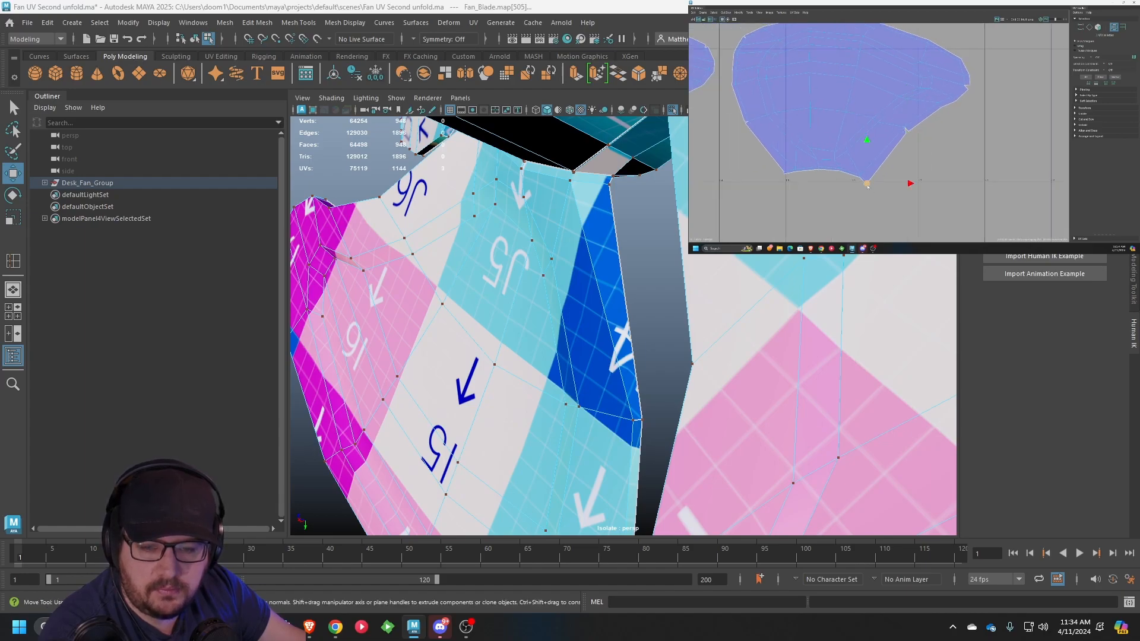
Select the ring-shaped shell in the middle of the tile and locate its faces on the fan's hub collar
scroll(941, 124, "down", 3)
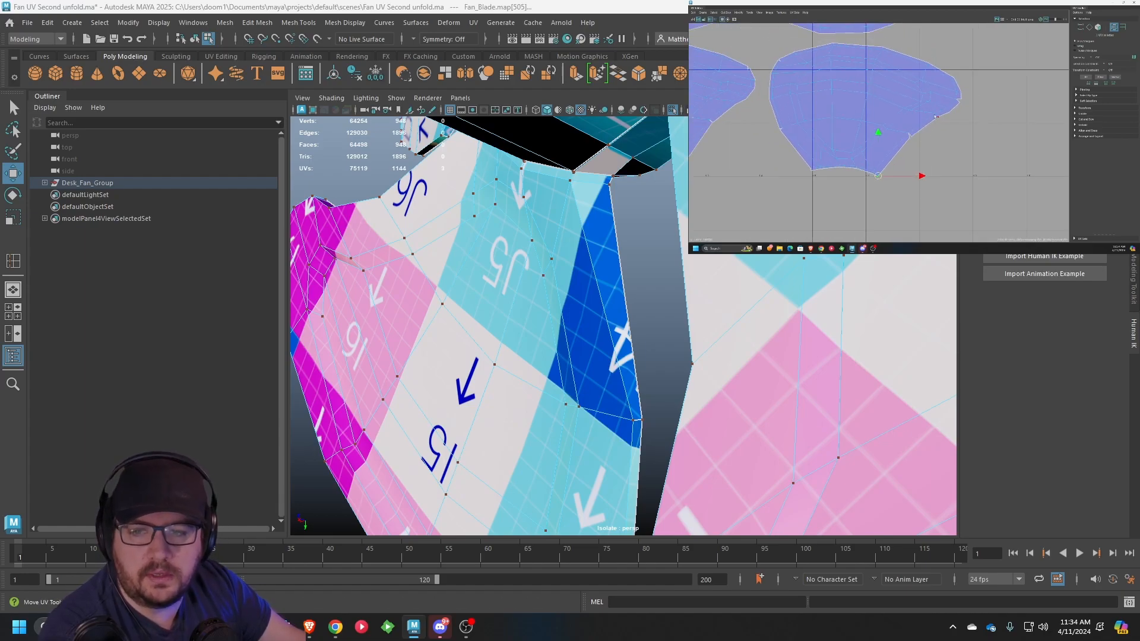
scroll(982, 125, "down", 3)
scroll(623, 326, "down", 6)
middle_click_drag(818, 79, 853, 123, "alt")
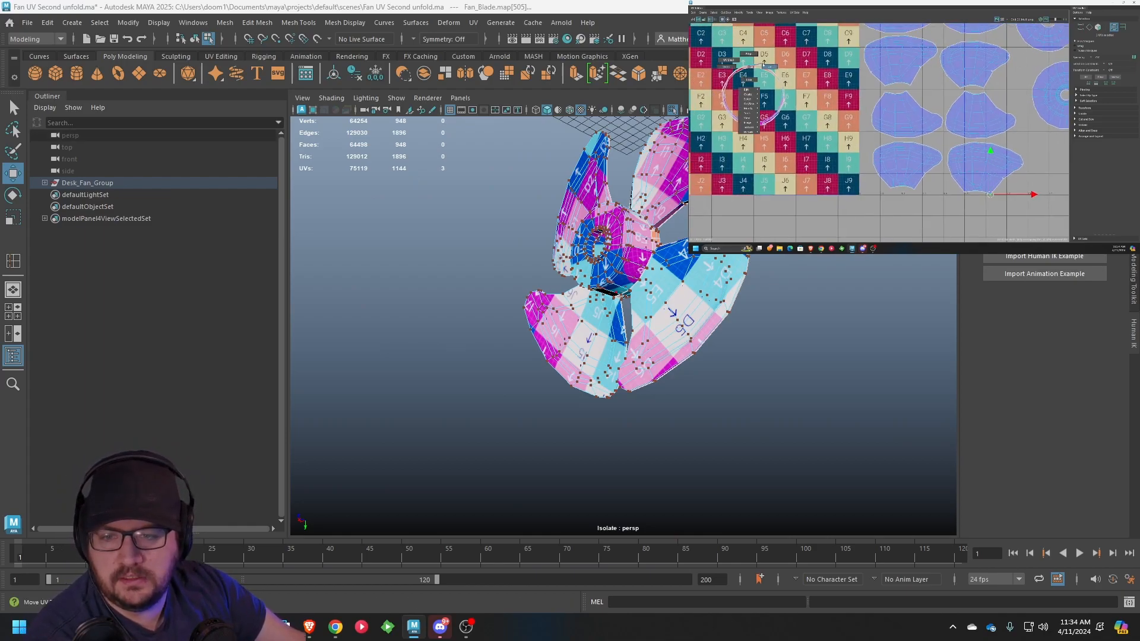
right_click_drag(748, 70, 746, 69)
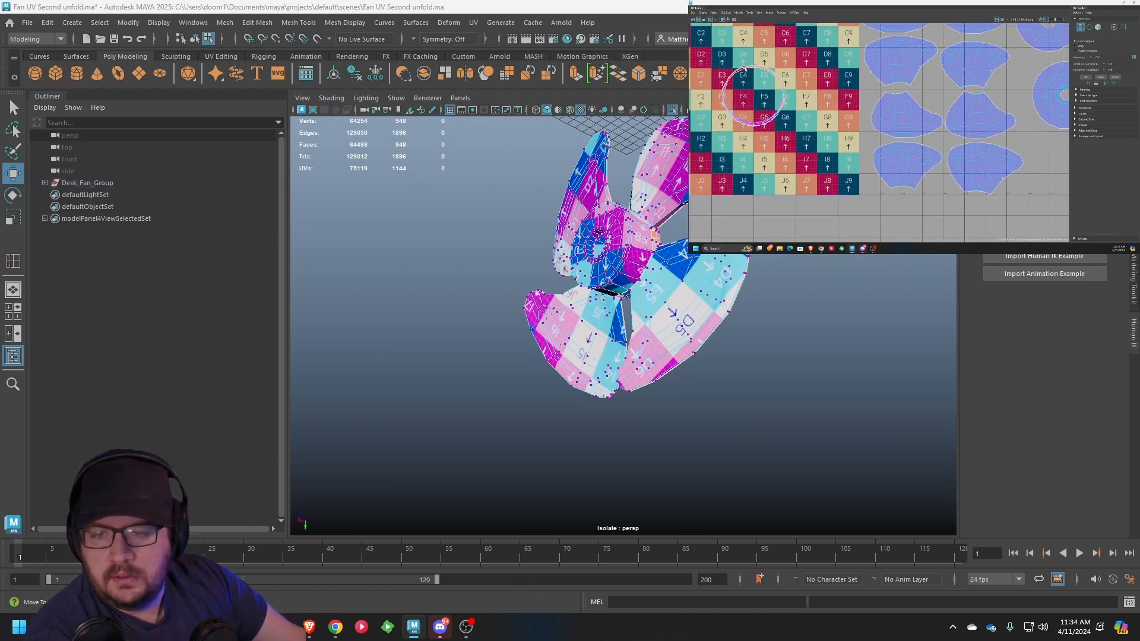
left_click(748, 71)
left_click_drag(777, 357, 456, 264, "alt")
scroll(703, 384, "up", 5)
left_click_drag(671, 336, 683, 169, "alt")
scroll(753, 276, "up", 2)
middle_click_drag(752, 276, 822, 333, "alt")
scroll(823, 335, "up", 2)
left_click_drag(822, 336, 771, 315, "alt")
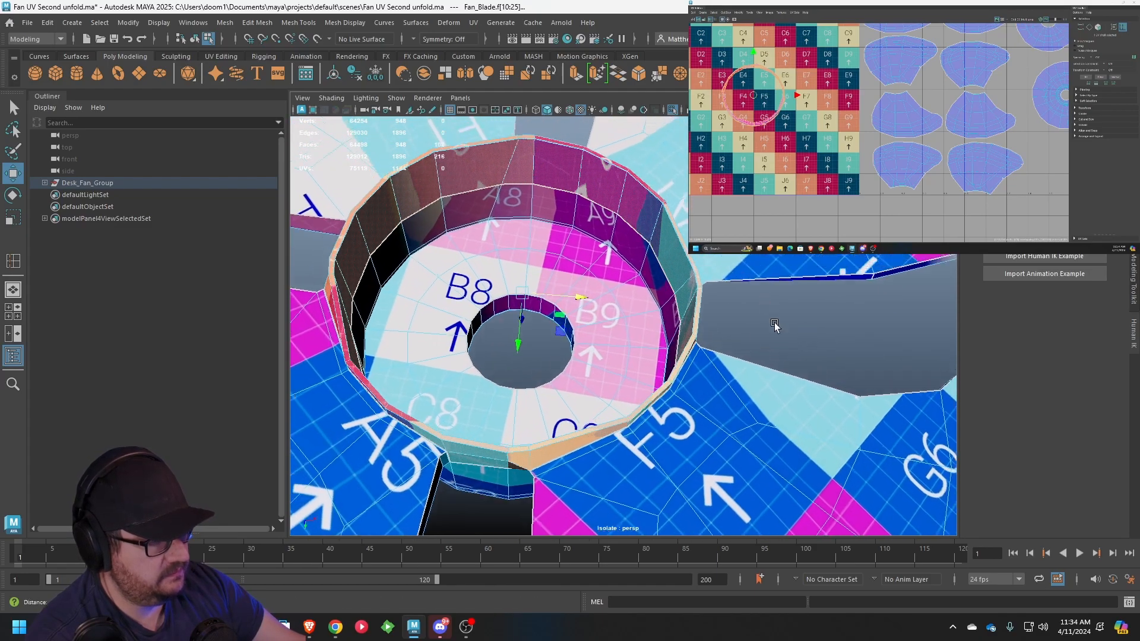
Select the edge loop along the inner rim of the hub collar and cut its UVs
scroll(772, 315, "up", 2)
middle_click_drag(771, 315, 822, 390, "alt")
left_click_drag(822, 389, 665, 257, "alt")
scroll(665, 257, "down", 4)
scroll(662, 261, "up", 5)
middle_click_drag(662, 262, 636, 425, "alt")
left_click_drag(635, 425, 624, 346, "alt")
right_click_drag(614, 273, 619, 244)
scroll(623, 333, "up", 3)
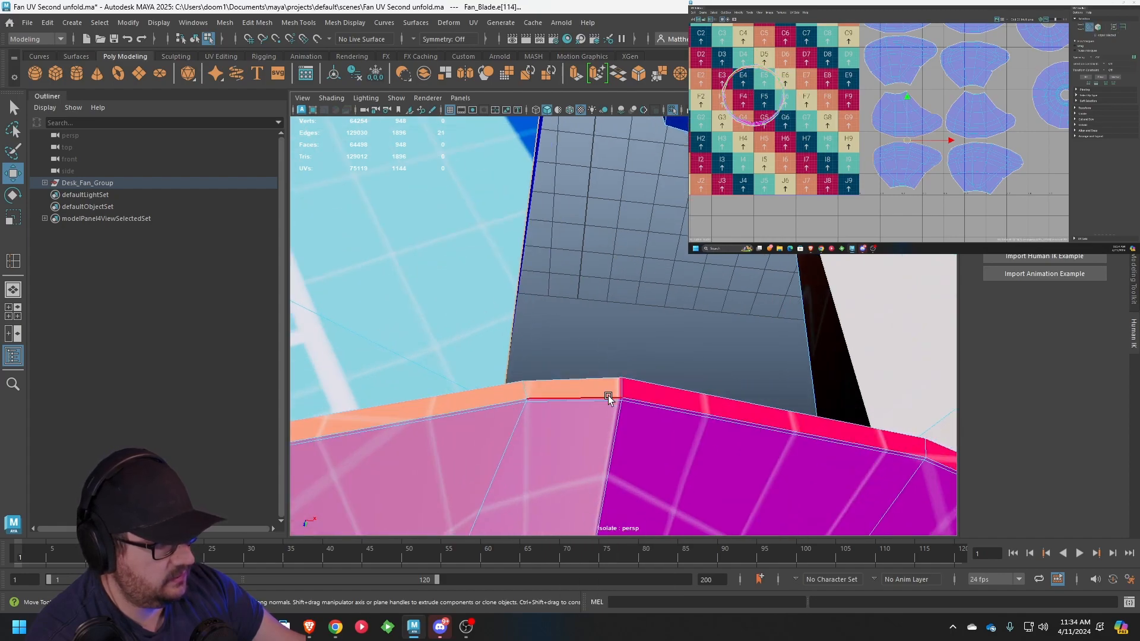
scroll(607, 394, "down", 4)
left_click_drag(607, 394, 596, 445, "alt")
middle_click_drag(829, 132, 842, 125, "alt")
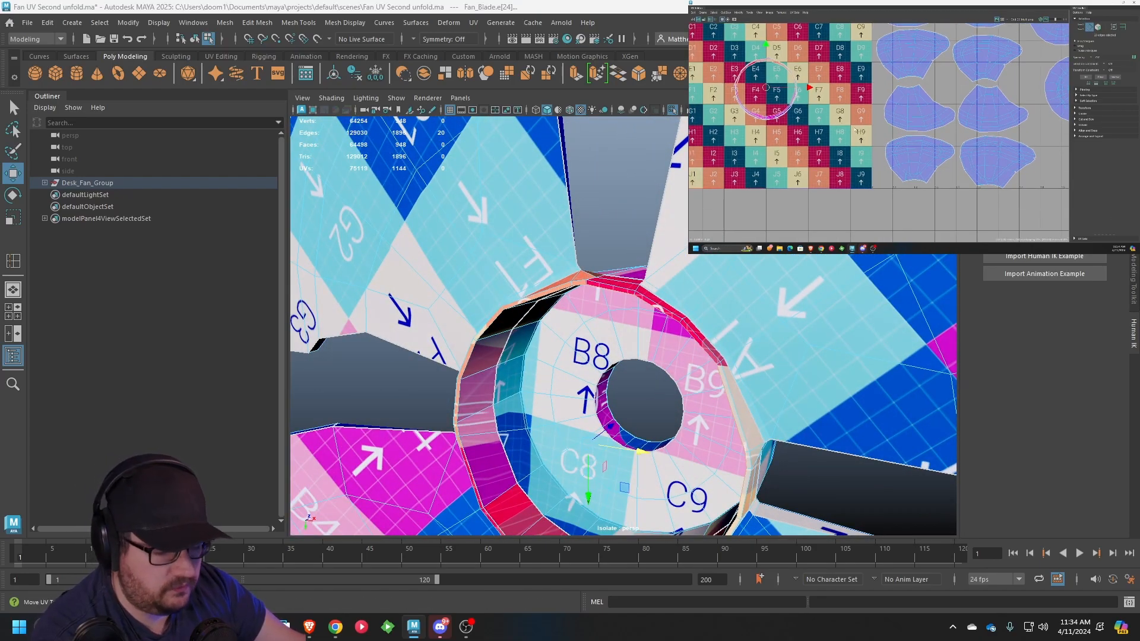
left_click_drag(497, 321, 510, 270, "alt")
right_click_drag(539, 274, 533, 325)
right_click(532, 327)
Select the separated ring shell of the collar's inner wall and move it off the tile, beyond the round hub shells
right_click_drag(629, 274, 626, 306)
left_click(557, 312)
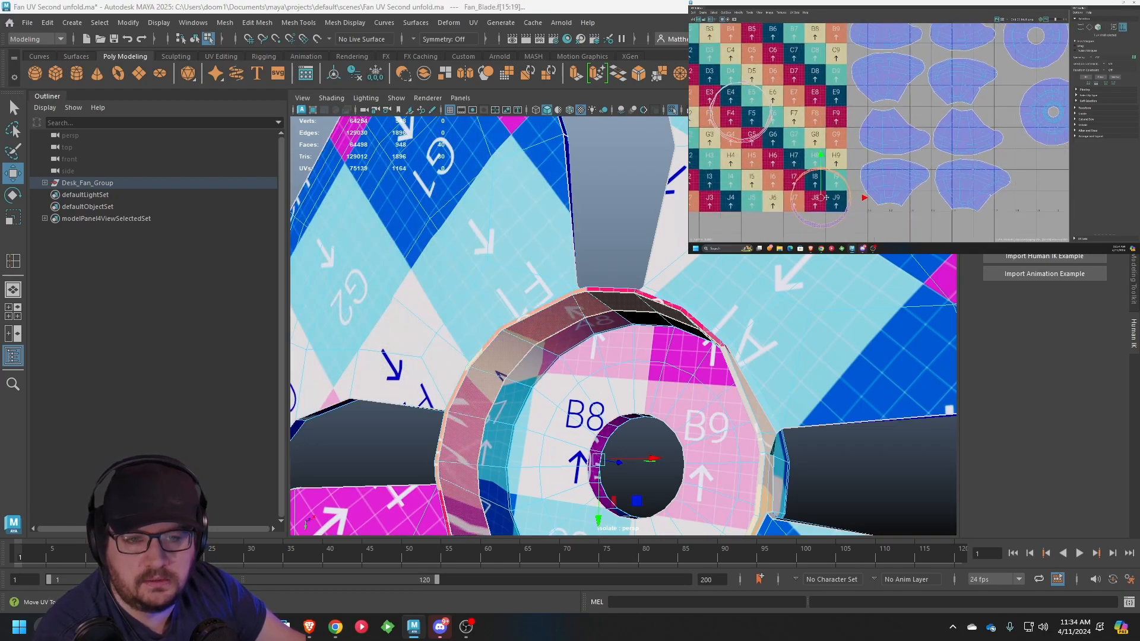
left_click(855, 155)
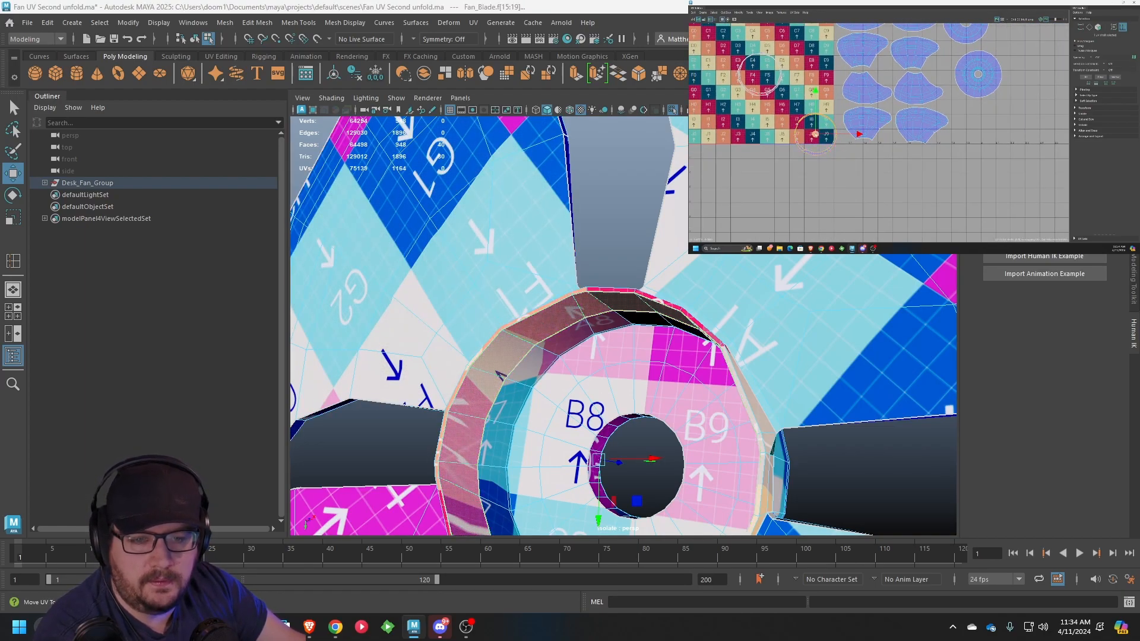
left_click_drag(816, 135, 1082, 158)
Scale down the two round hub shells and place them one above the other beside the second blade column
left_click(917, 94)
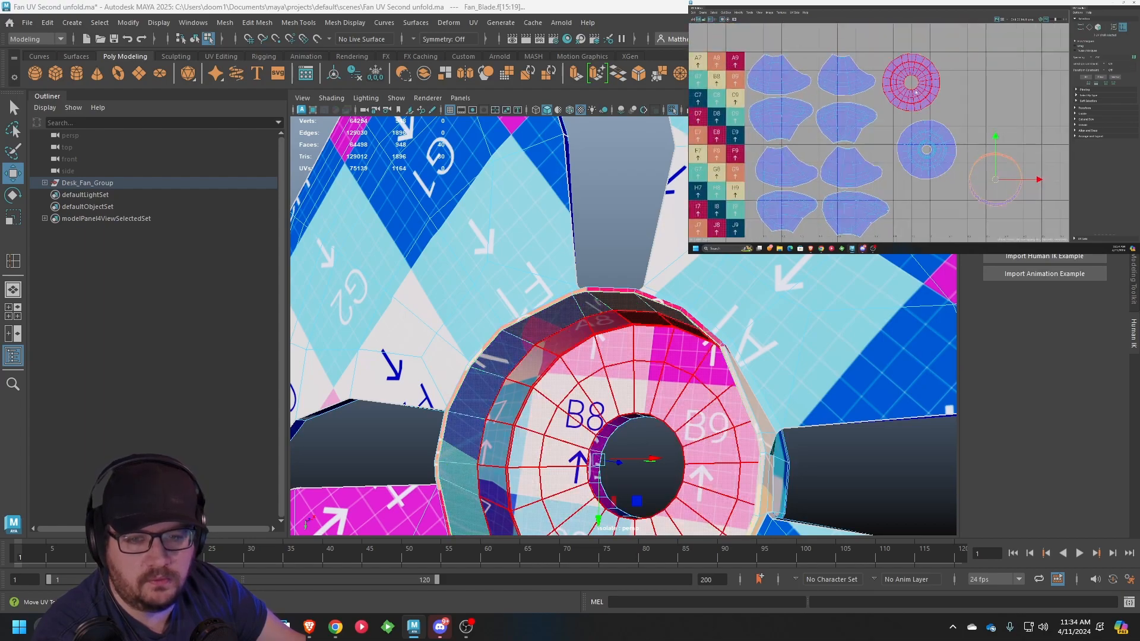
right_click_drag(928, 90, 908, 86)
left_click(930, 93)
left_click(906, 88)
key("r")
left_click_drag(911, 82, 898, 93)
key("w")
left_click(933, 127)
key("r")
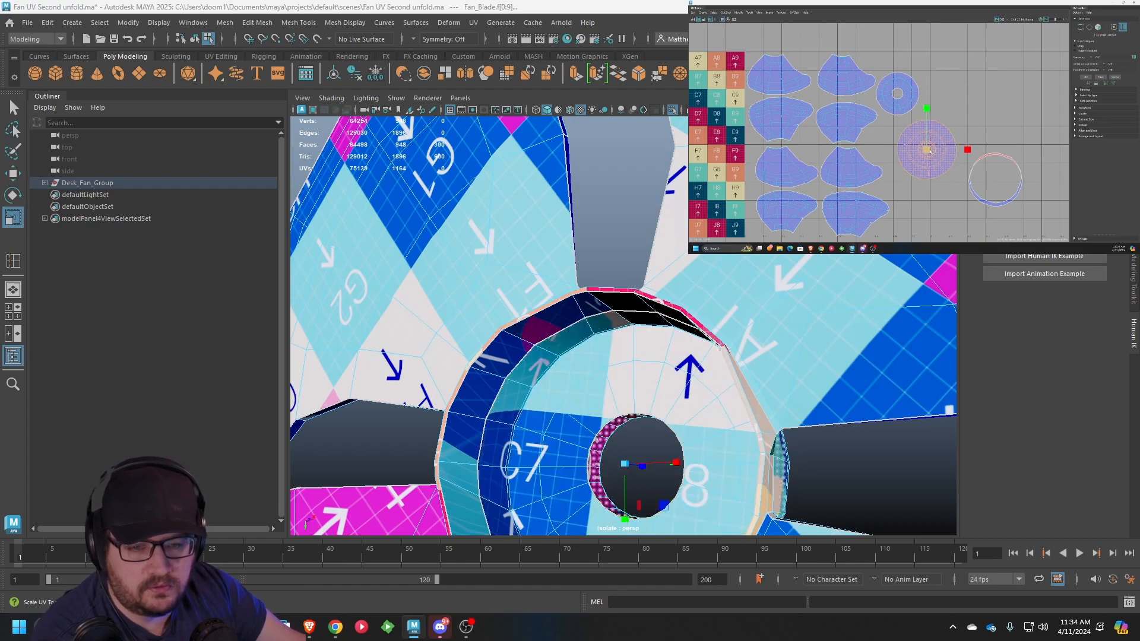
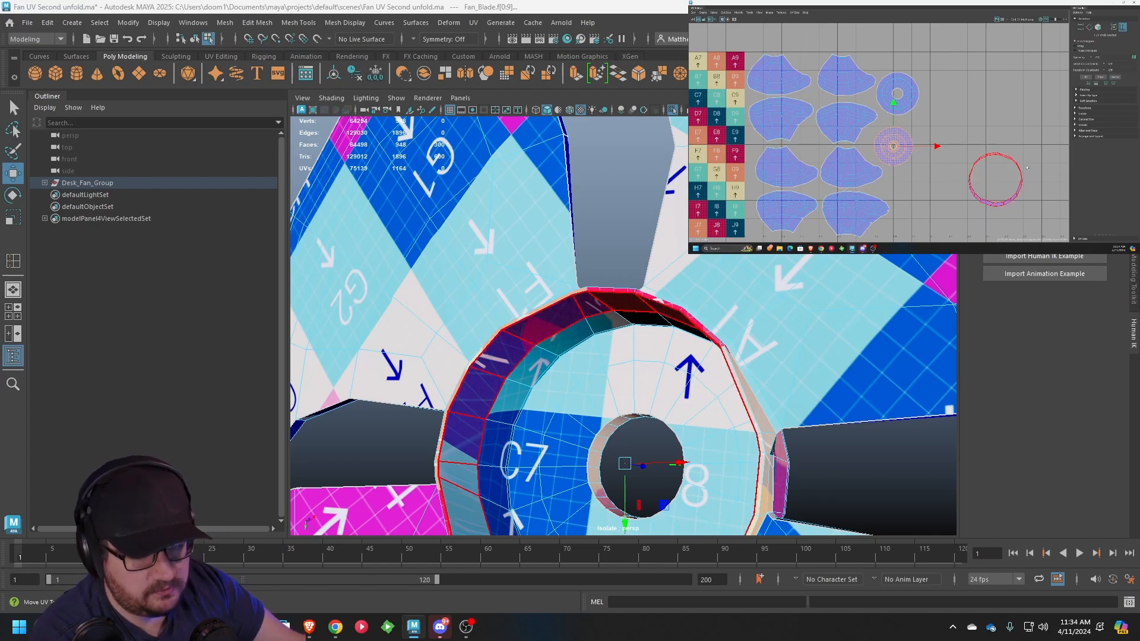
Select the short edges running straight across the hub collar's inner wall and cut their UVs
left_click_drag(582, 376, 627, 322, "alt")
scroll(600, 311, "up", 4)
right_click_drag(568, 274, 560, 255)
left_click(553, 297)
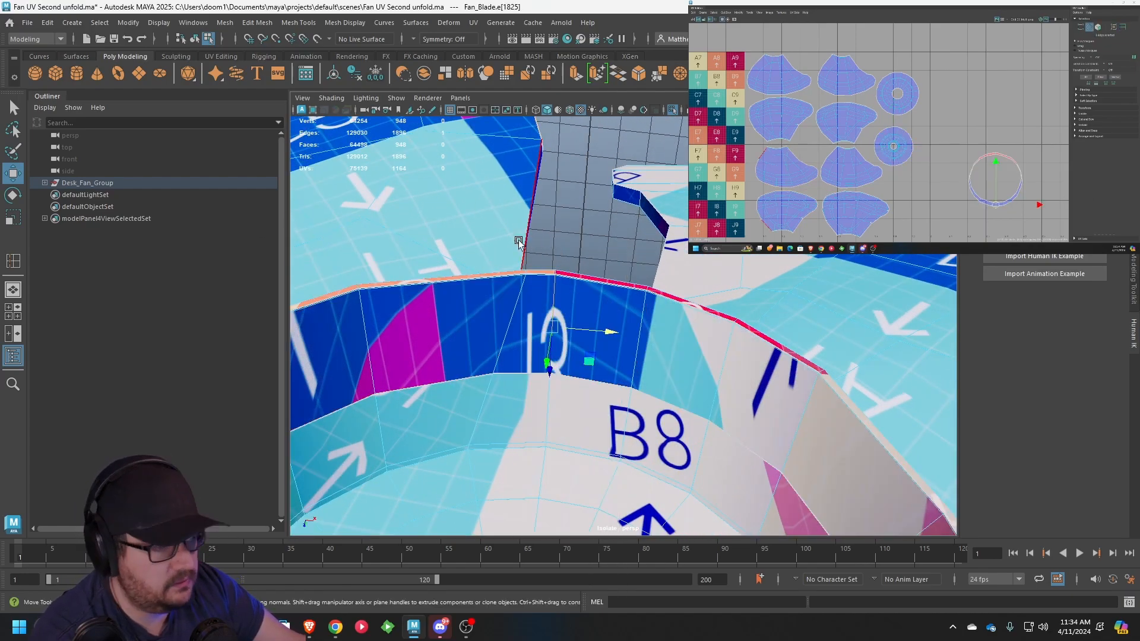
scroll(512, 229, "up", 5)
middle_click_drag(612, 324, 624, 247, "alt")
middle_click_drag(1013, 188, 977, 174, "alt")
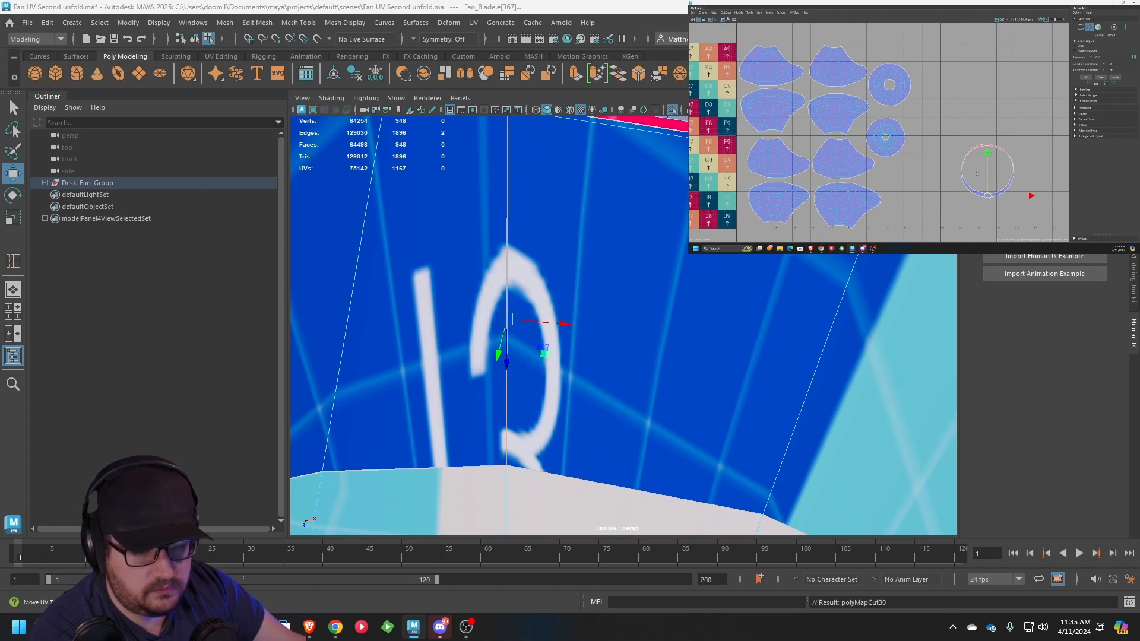
Select the inner wall's ring shell and unfold it into a strip
left_click(980, 156)
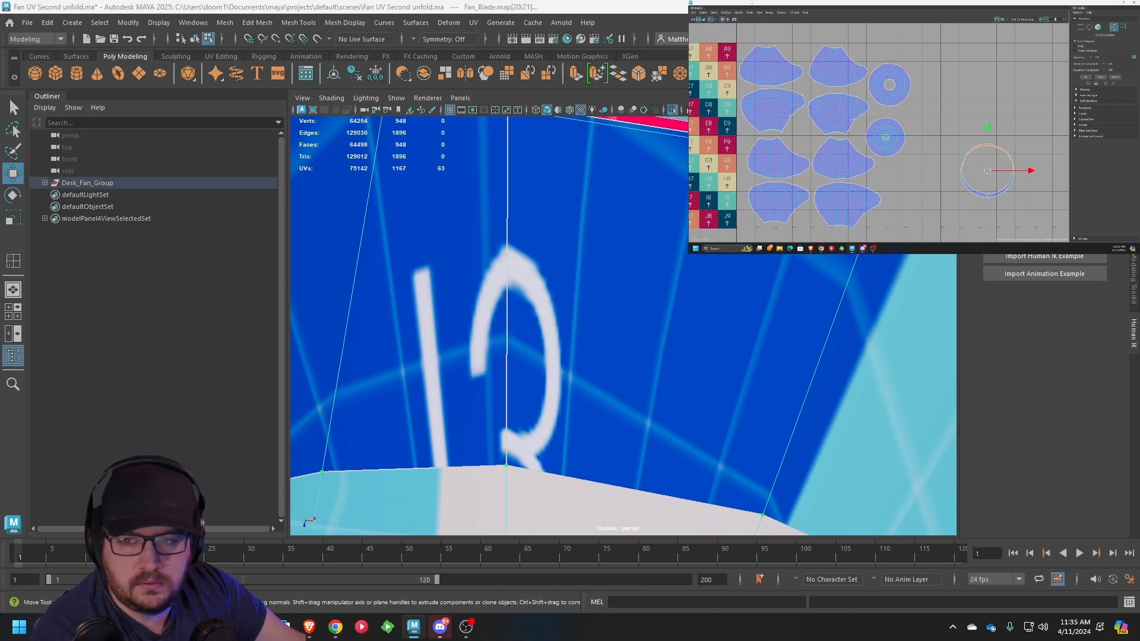
left_click(741, 13)
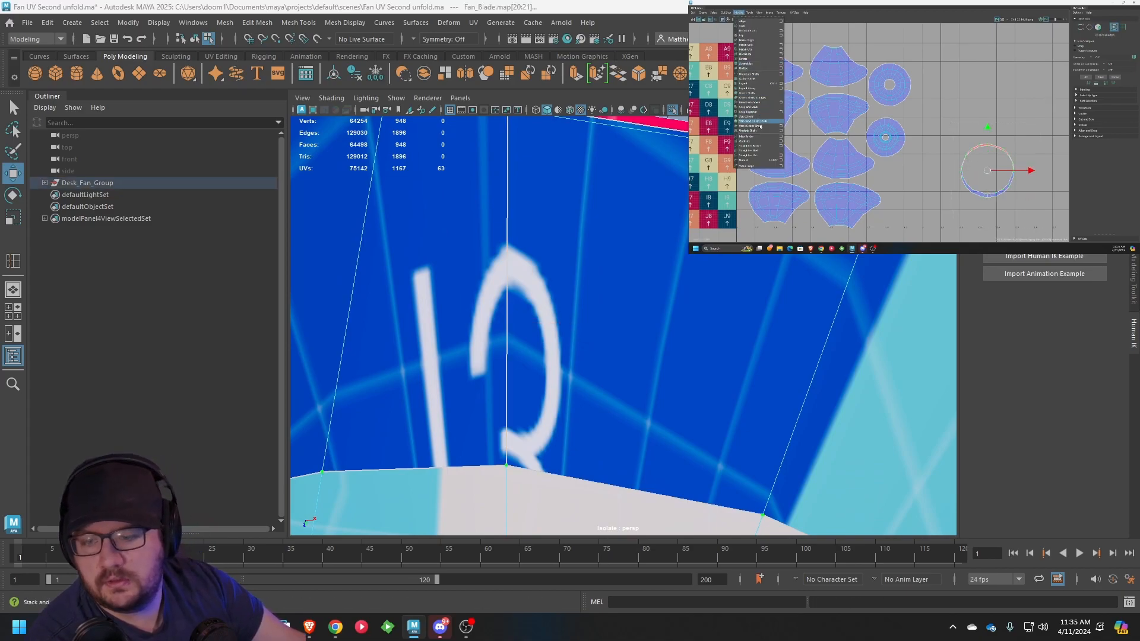
left_click(757, 162)
Rotate the inner wall strip upright and place it beside the lower round hub shell
middle_click_drag(1014, 163, 968, 137, "alt")
scroll(968, 137, "up", 2)
key("e")
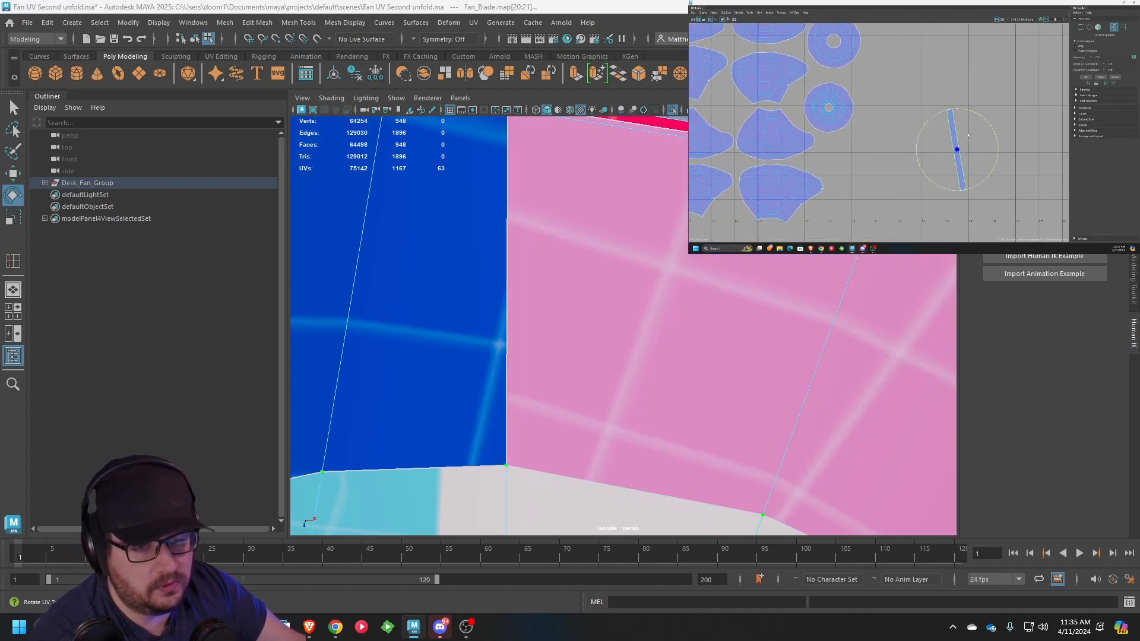
left_click_drag(979, 116, 866, 165)
key("w")
Select the hub collar's outer ring shell on the model and examine its outer wall for a place to split it
scroll(600, 319, "down", 10)
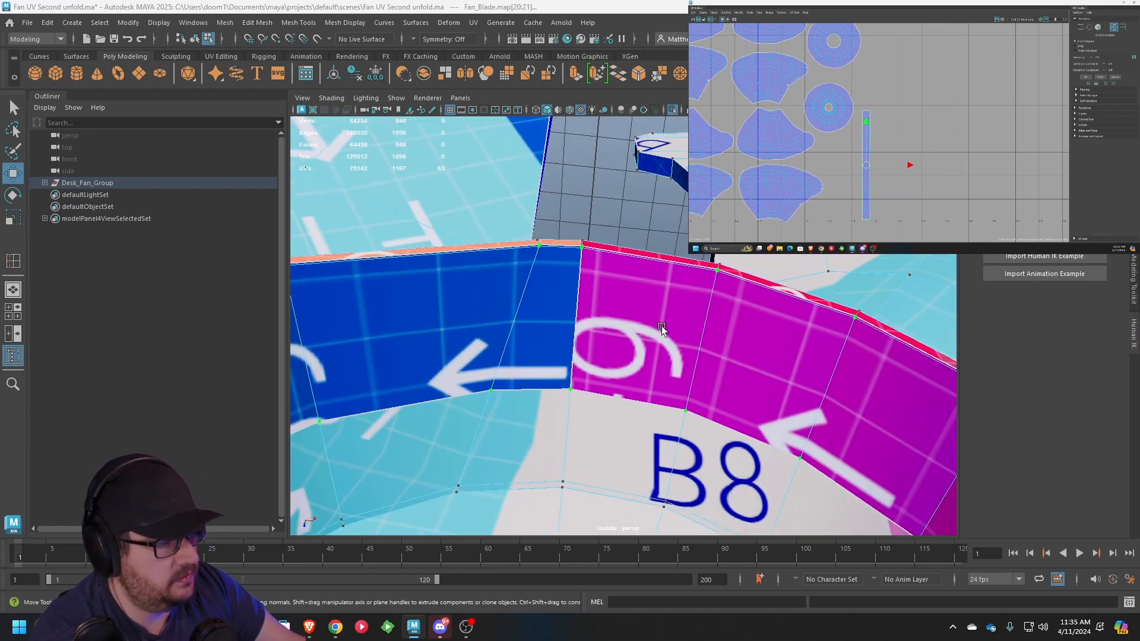
scroll(600, 319, "up", 5)
right_click_drag(601, 261, 653, 263)
double_click(618, 235)
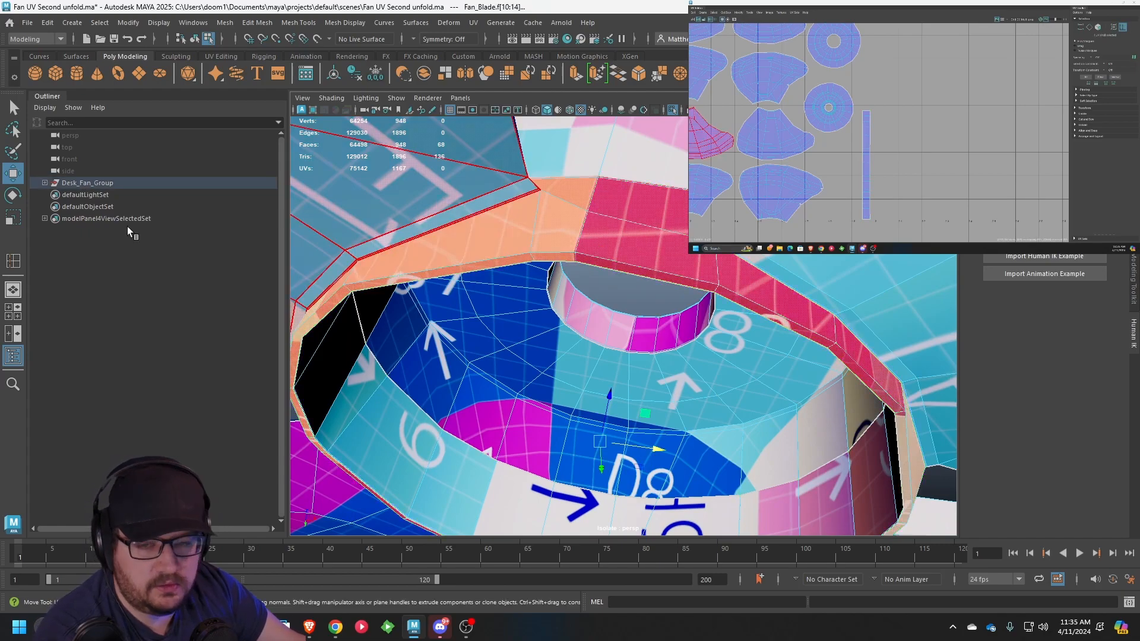
left_click_drag(605, 292, 630, 309, "alt")
scroll(617, 259, "down", 5)
scroll(637, 342, "up", 5)
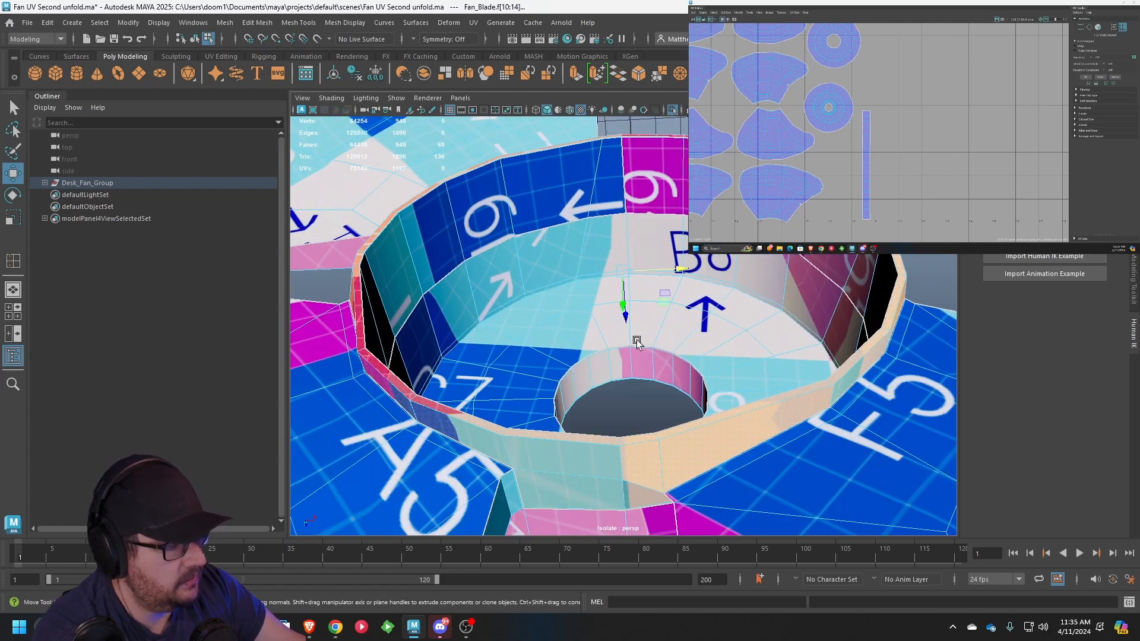
scroll(636, 343, "up", 5)
scroll(633, 339, "down", 5)
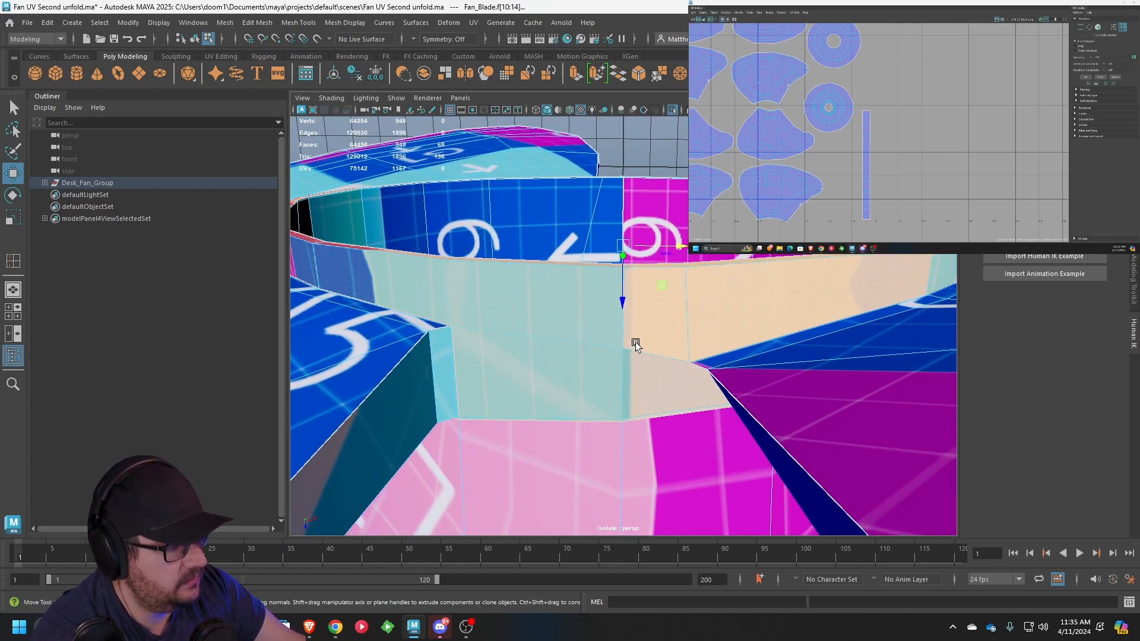
scroll(621, 356, "up", 5)
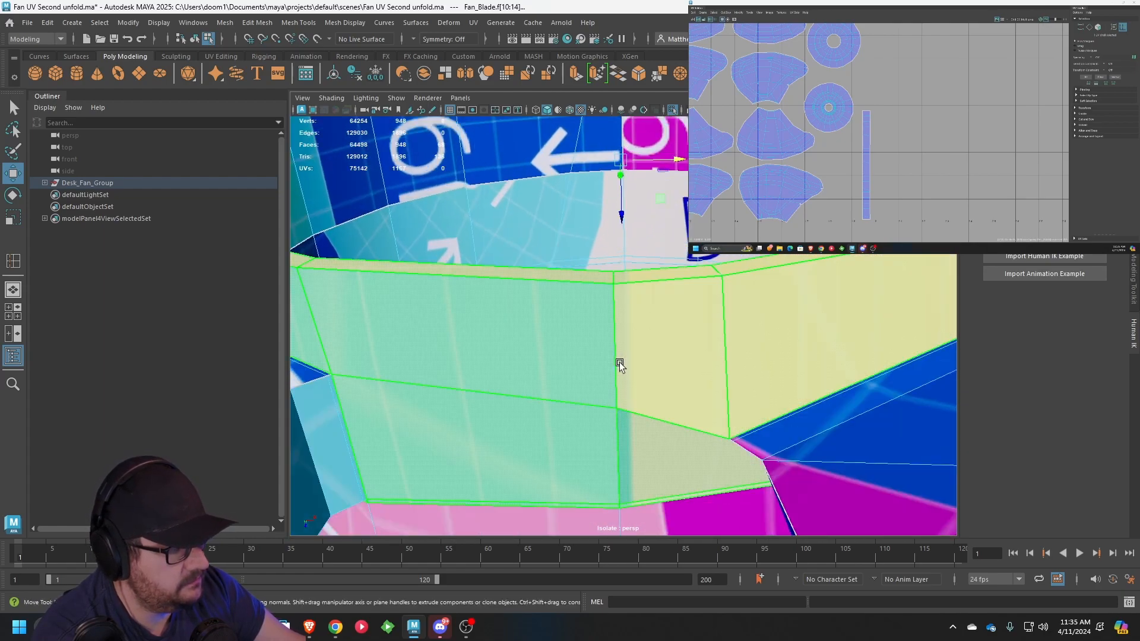
Select the four connected edges running across the collar's rim and outer wall and cut their UVs
right_click(620, 273)
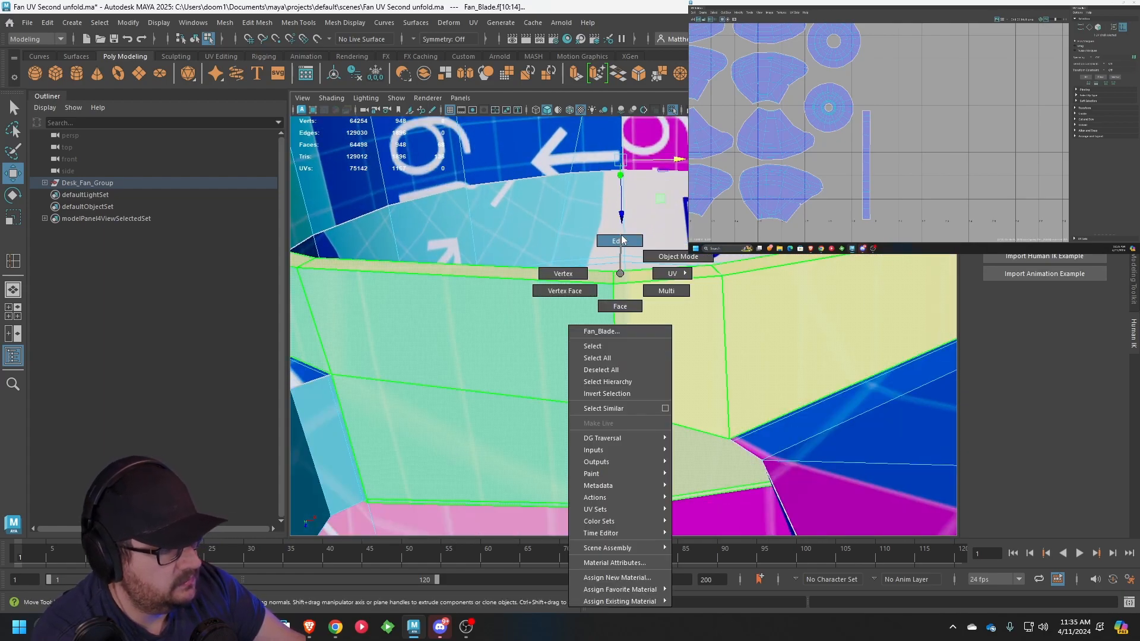
left_click(619, 240)
left_click(615, 302)
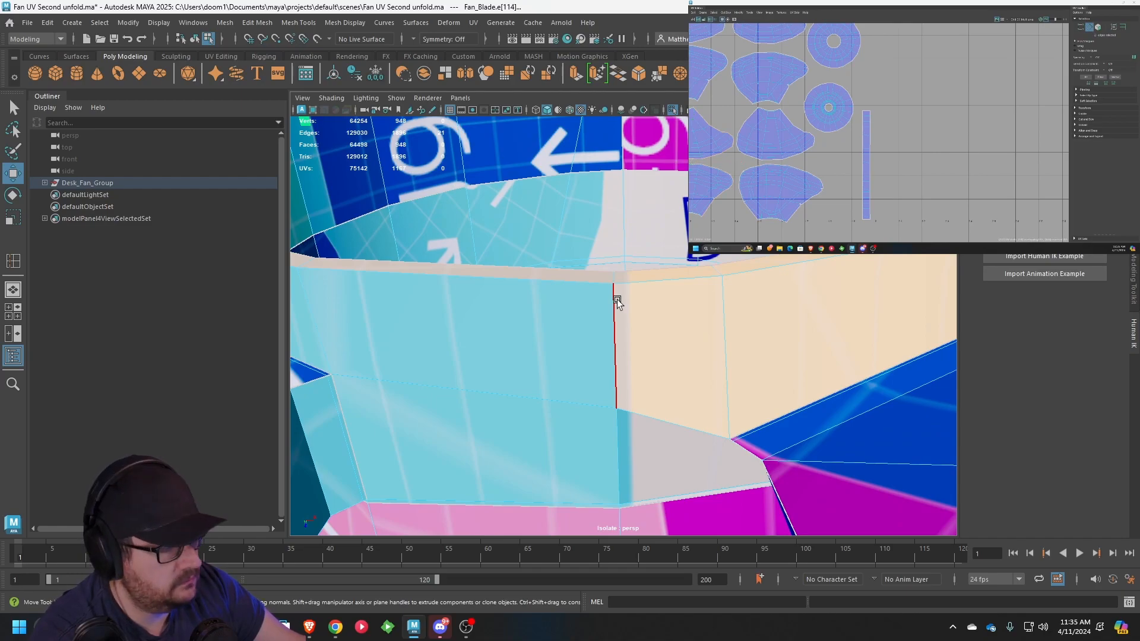
scroll(607, 297, "down", 3)
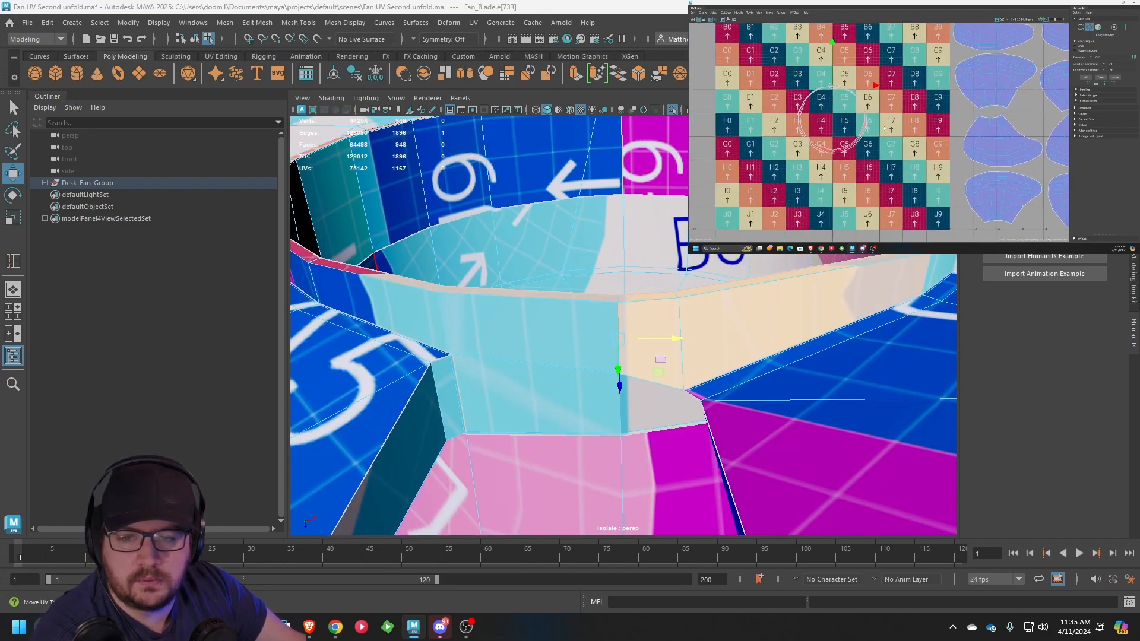
scroll(885, 128, "up", 10)
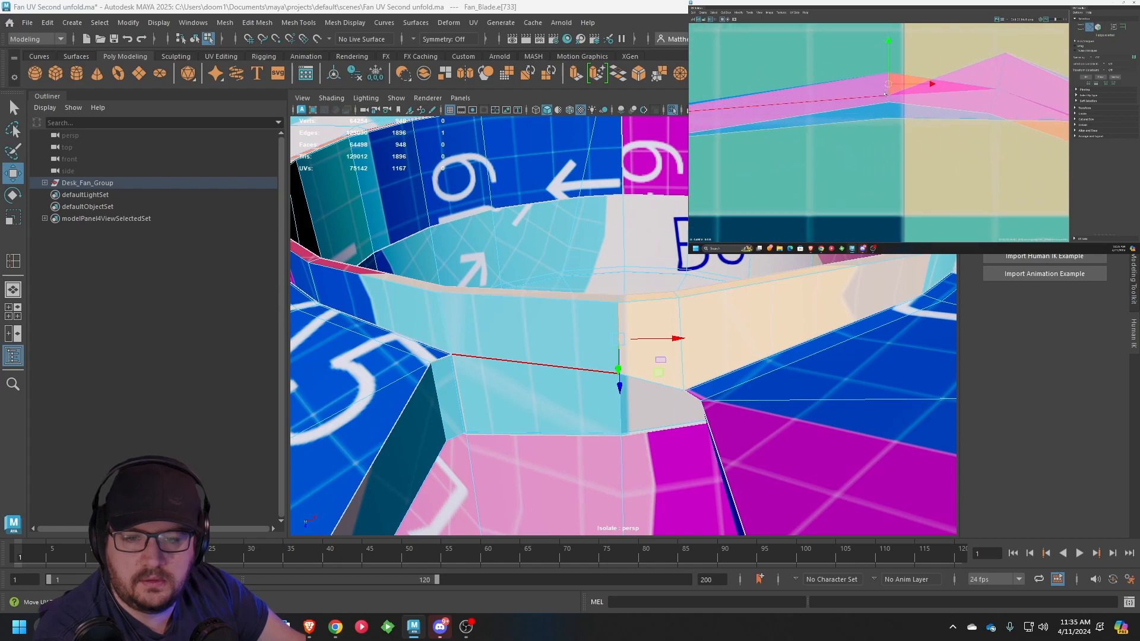
scroll(884, 93, "up", 3)
left_click(889, 99)
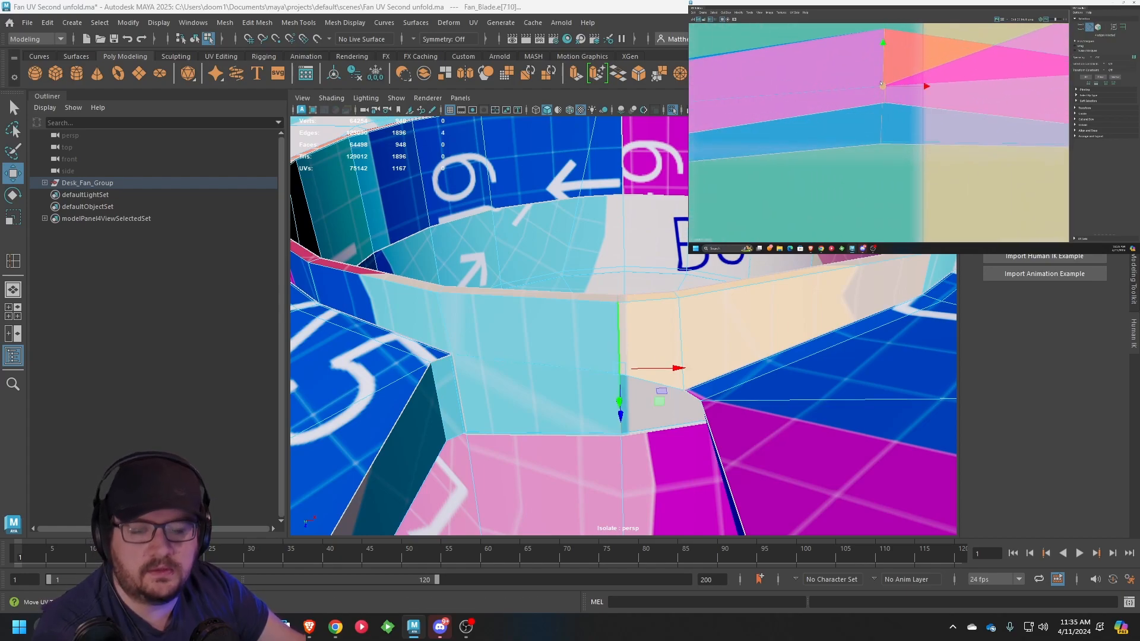
left_click(950, 173)
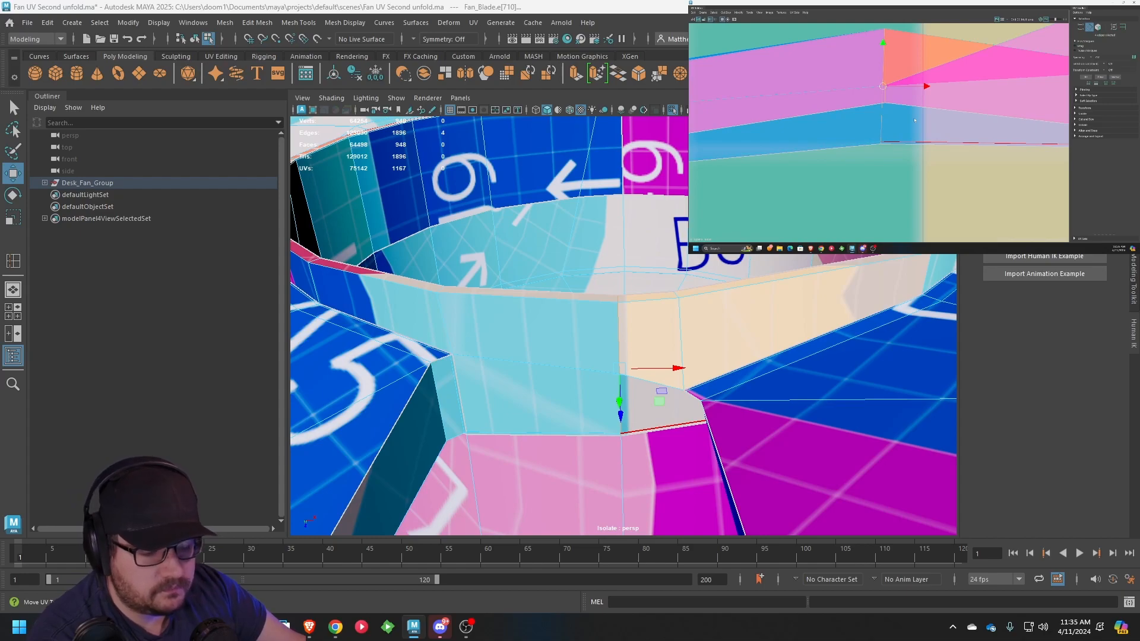
key("Delete")
key("ctrl+z")
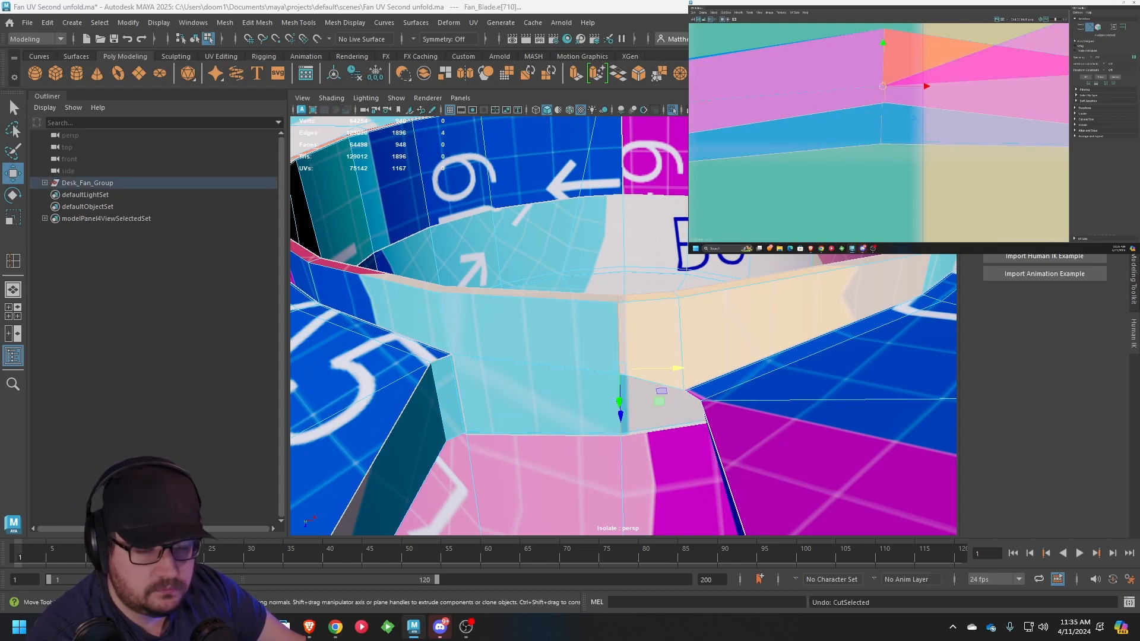
key("ctrl+x")
Select the collar's outer ring shell on the tile and unfold it
scroll(926, 131, "down", 6)
scroll(943, 141, "down", 5)
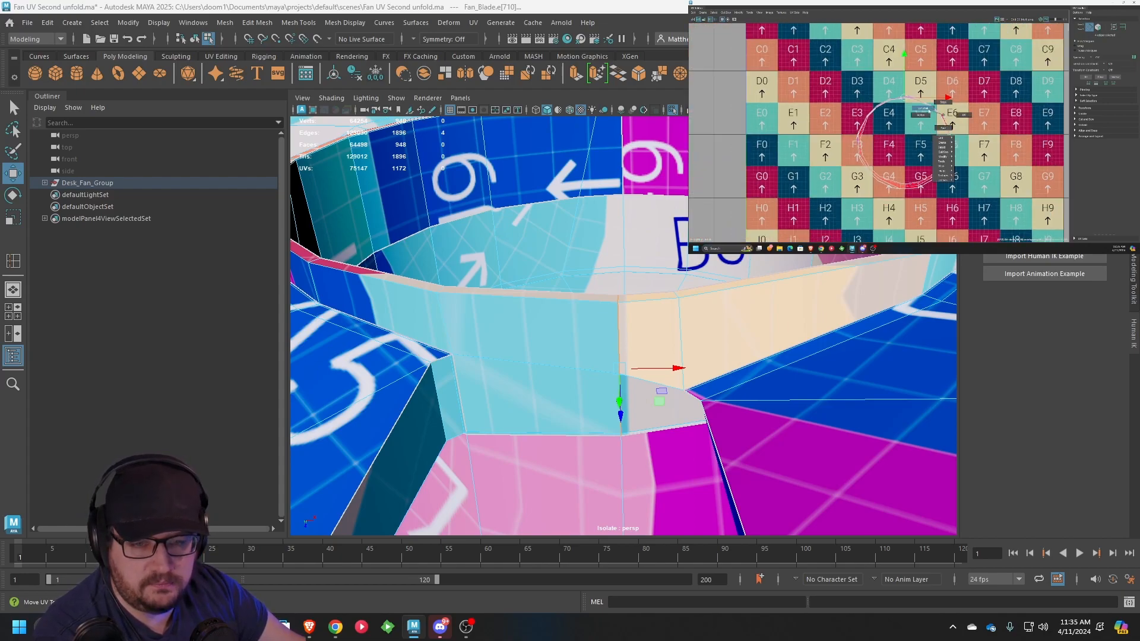
right_click_drag(930, 111, 925, 108)
left_click(937, 112)
left_click(738, 13)
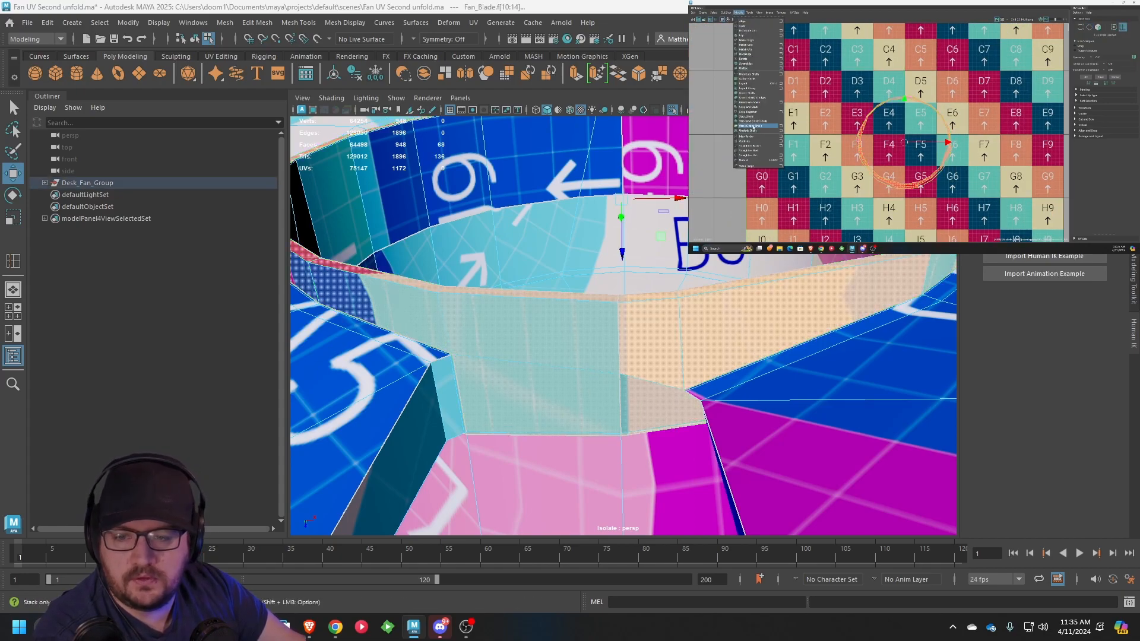
left_click(750, 160)
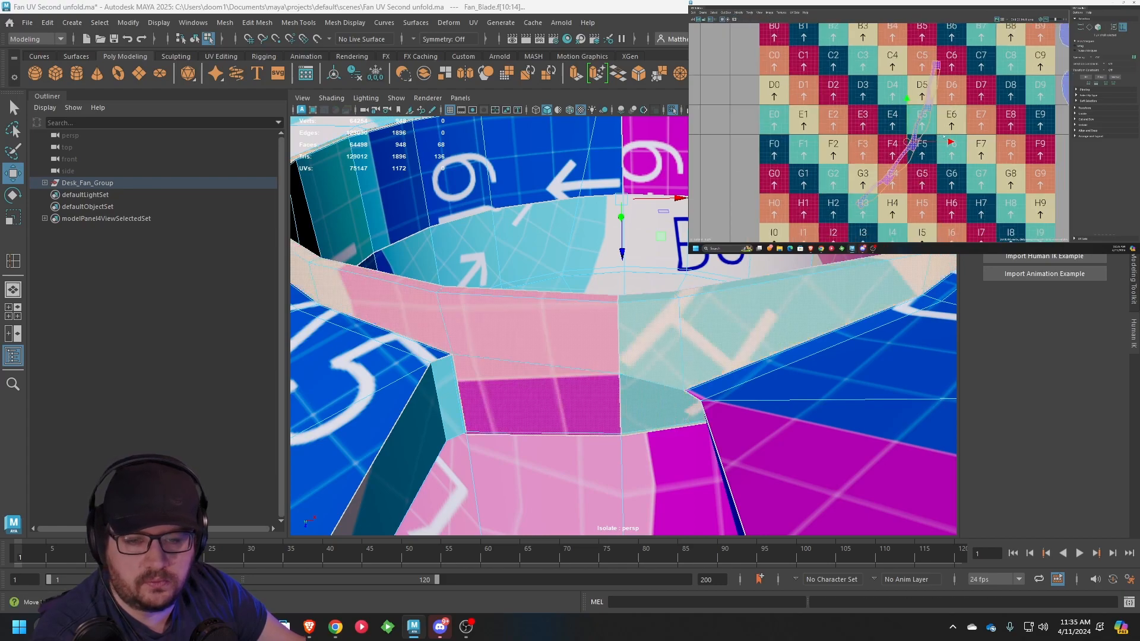
Shift the unfolded outer collar shell sideways on the tile and rotate it upright
left_click_drag(906, 142, 949, 145)
middle_click_drag(949, 144, 893, 132, "alt")
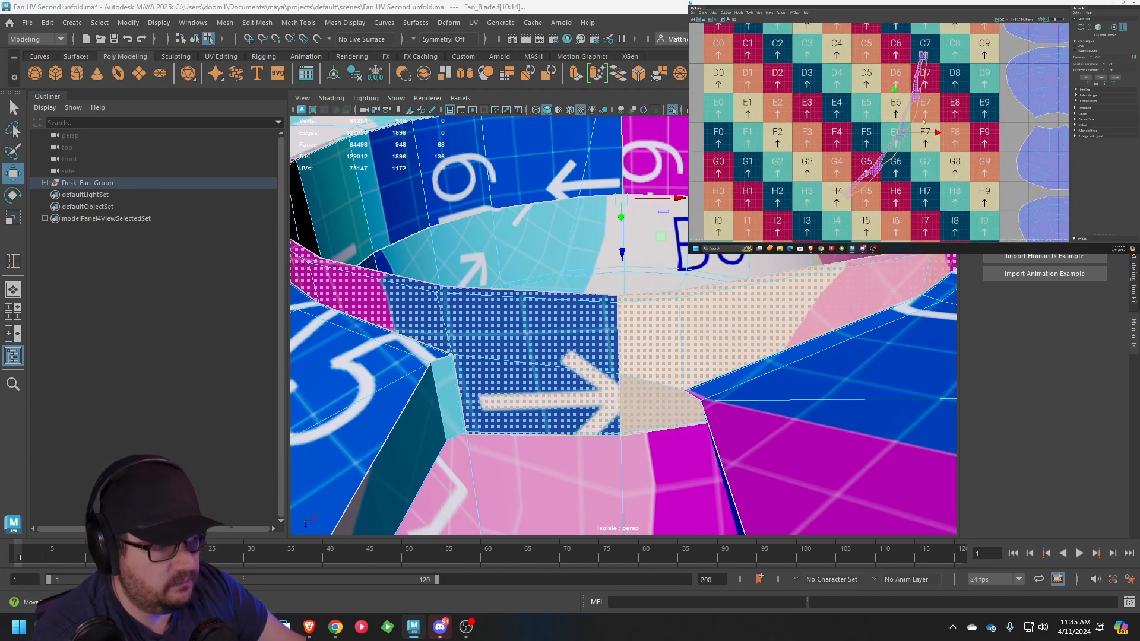
key("e")
left_click_drag(922, 104, 906, 94)
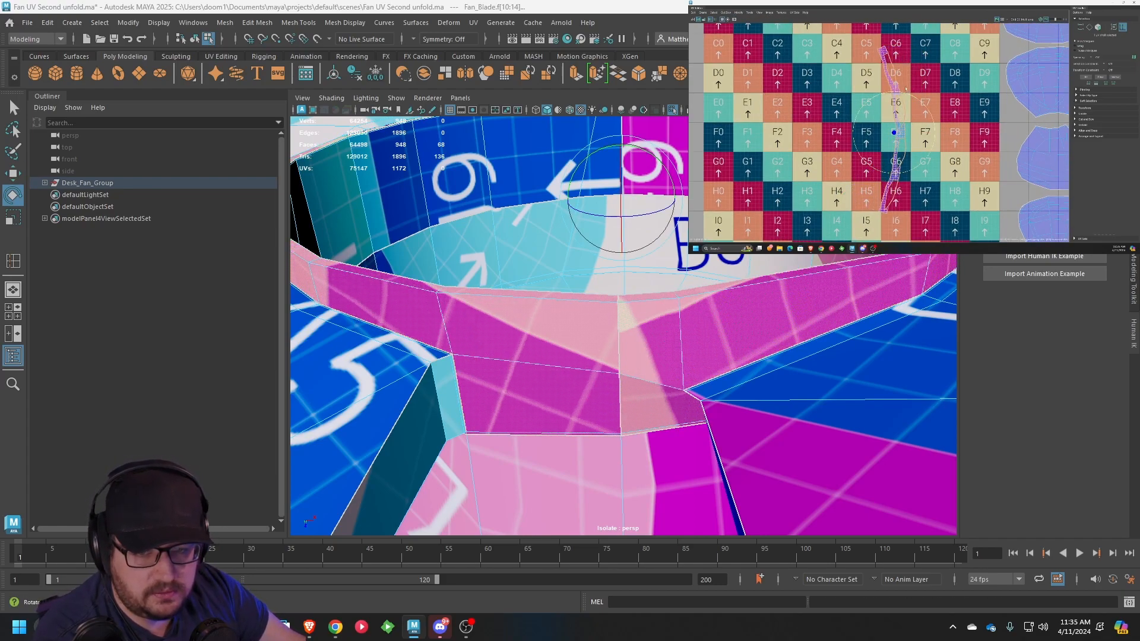
key("w")
Scale the upright outer collar shell and place it above the inner wall strip beside the round hub shells
scroll(907, 93, "down", 4)
middle_click_drag(914, 113, 855, 113, "alt")
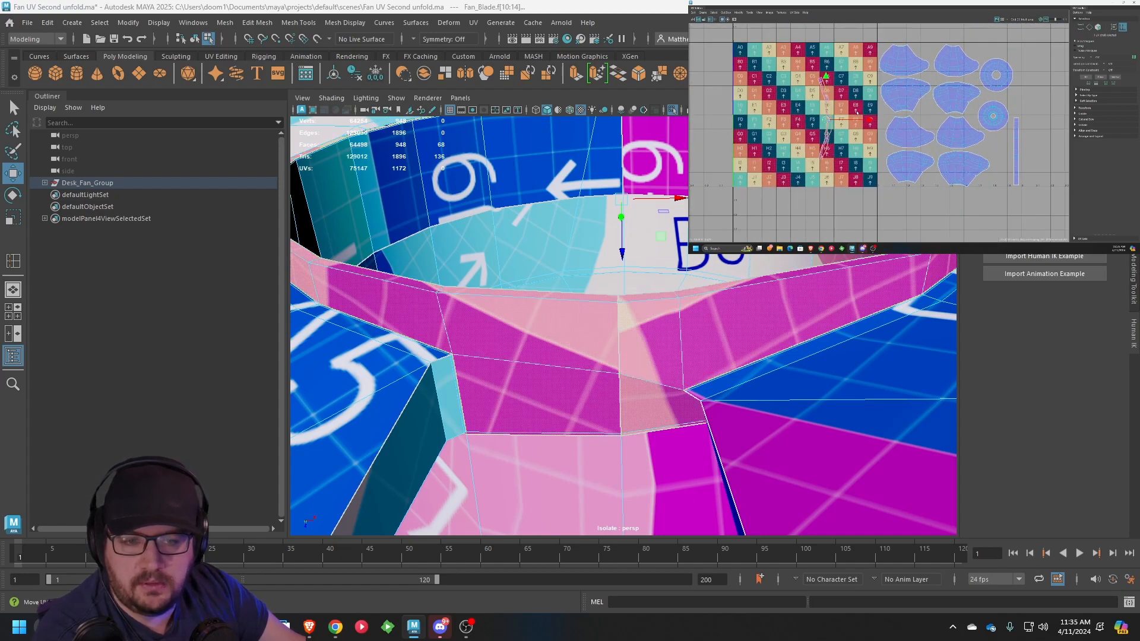
left_click_drag(827, 120, 1018, 84)
key("r")
key("w")
left_click(1036, 102)
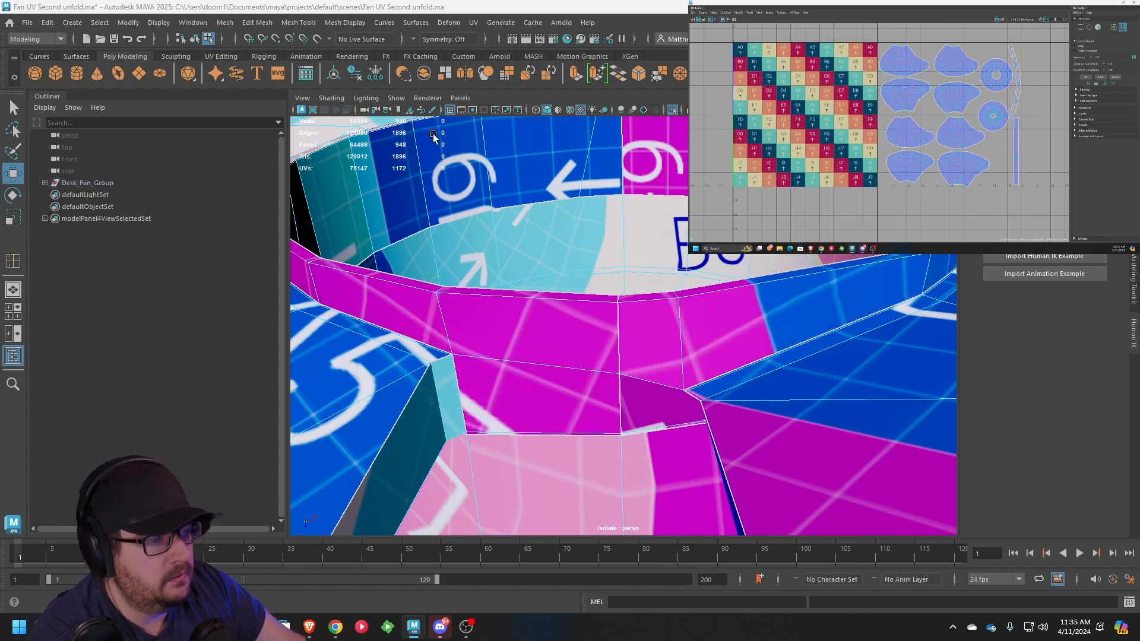
Preview the fan blade mesh smoothed and check the hub from the side
scroll(756, 406, "down", 8)
left_click_drag(756, 403, 669, 324, "alt")
right_click_drag(668, 324, 739, 265)
key("3")
left_click(751, 374)
scroll(751, 362, "up", 5)
left_click_drag(751, 362, 482, 300, "alt")
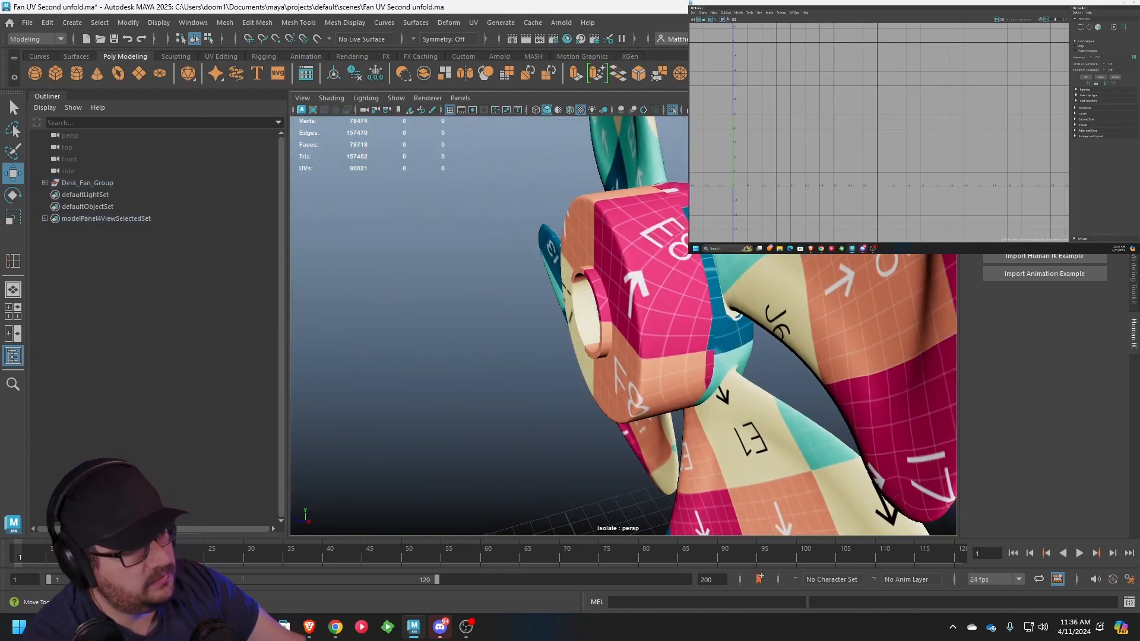
Insert an edge loop on the hub's outer wall close to the edge where it meets the blade section
left_click(683, 300)
scroll(705, 301, "up", 5)
left_click_drag(706, 301, 653, 297, "alt")
middle_click_drag(653, 297, 614, 272, "alt")
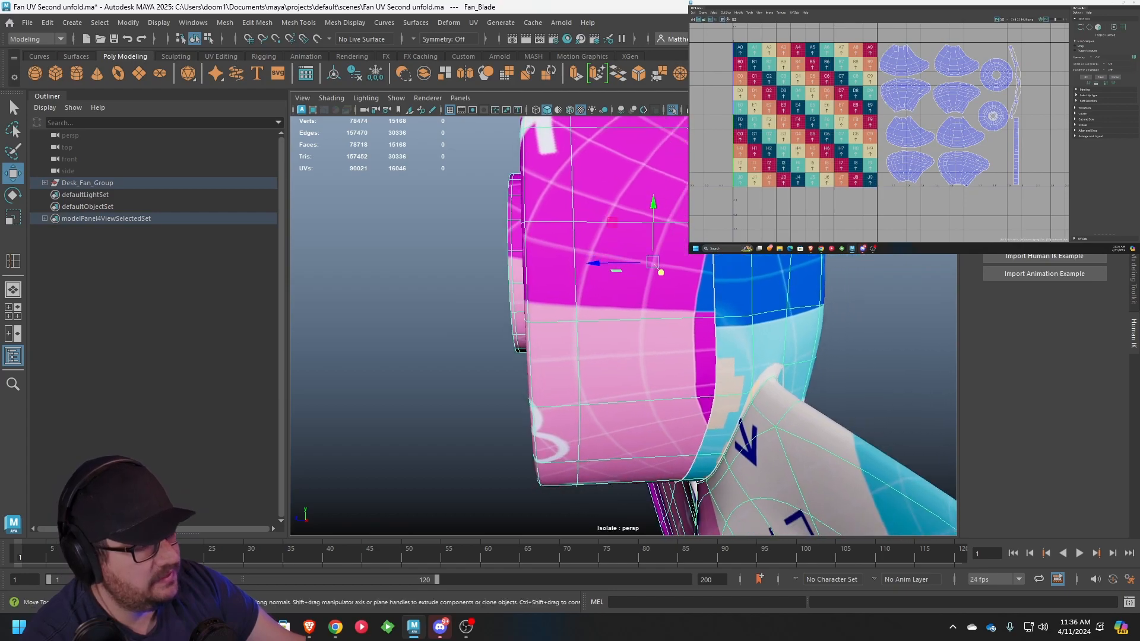
scroll(708, 276, "up", 8)
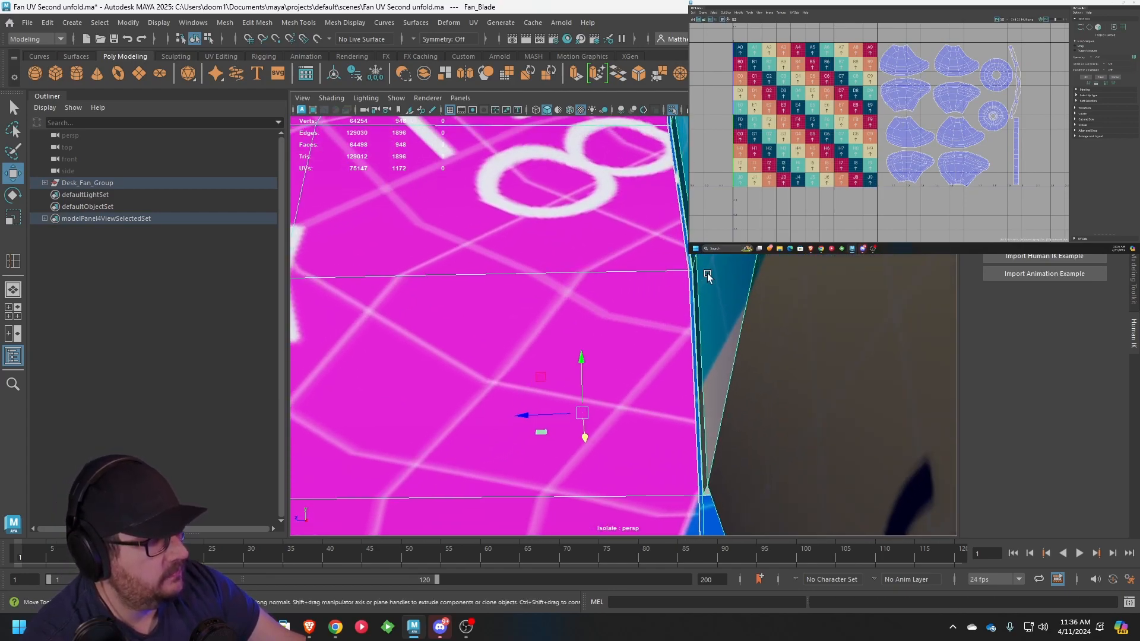
scroll(707, 276, "up", 4)
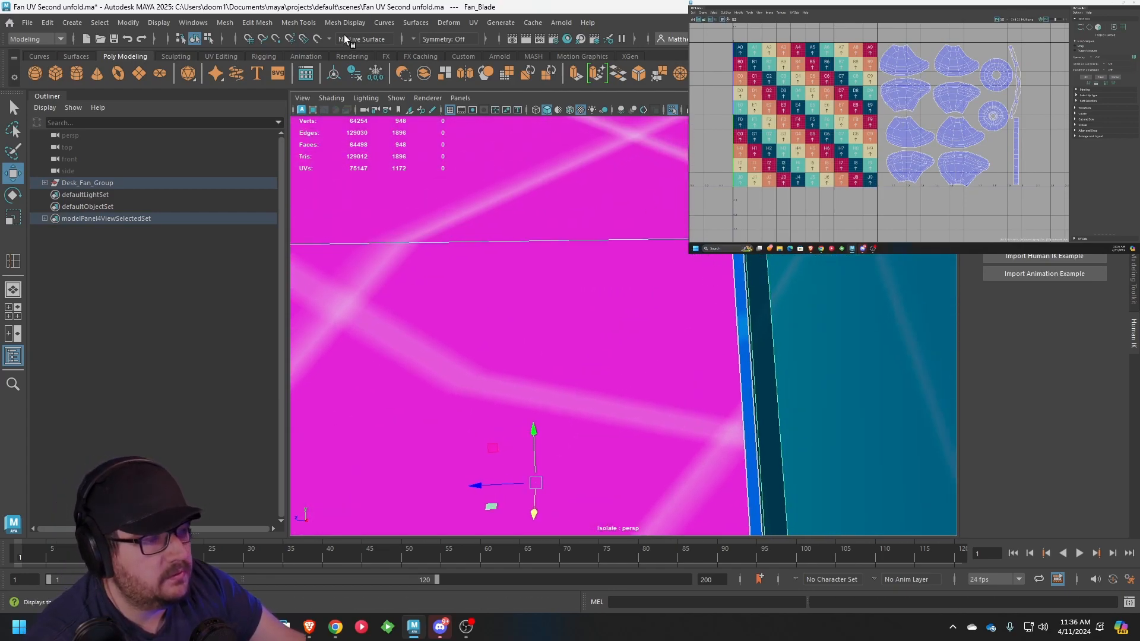
left_click(308, 24)
left_click(333, 115)
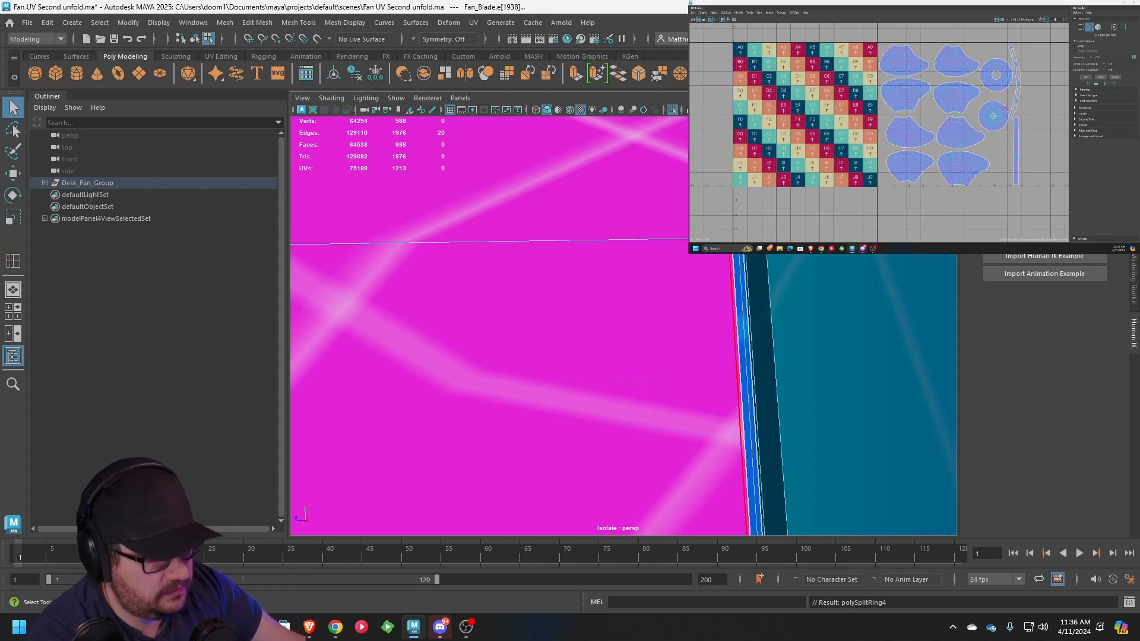
Preview the edited blade mesh smoothed and inspect the hub and blades from several angles
key("3")
right_click_drag(733, 297, 600, 279, "alt")
left_click_drag(600, 273, 710, 282, "alt")
right_click_drag(710, 280, 749, 255)
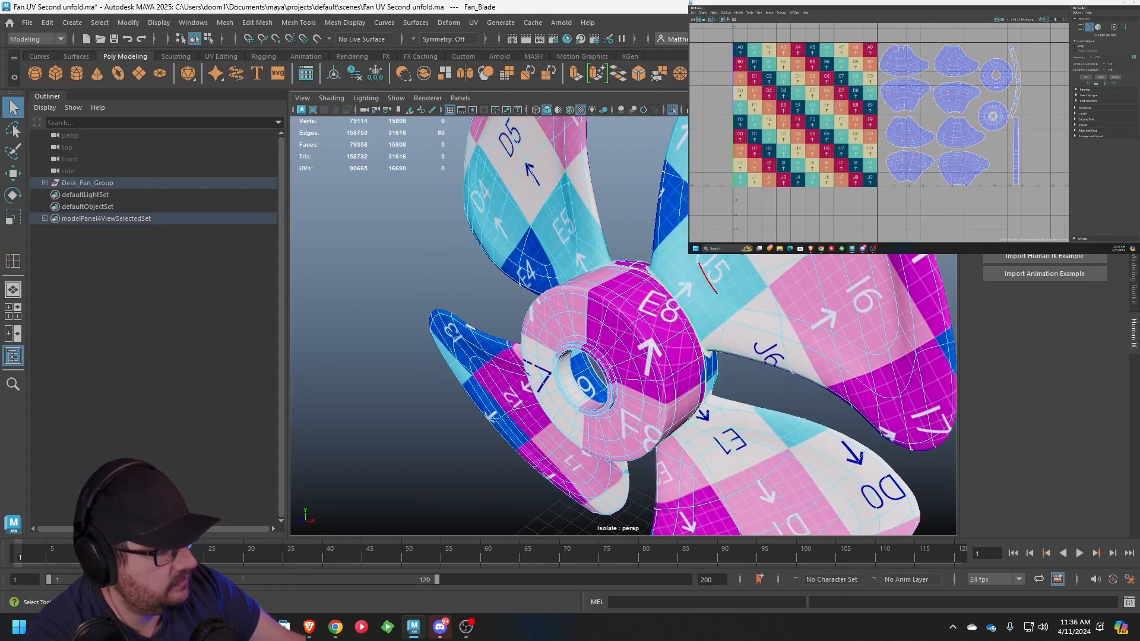
key("f")
left_click(766, 261)
left_click_drag(766, 261, 902, 267, "alt")
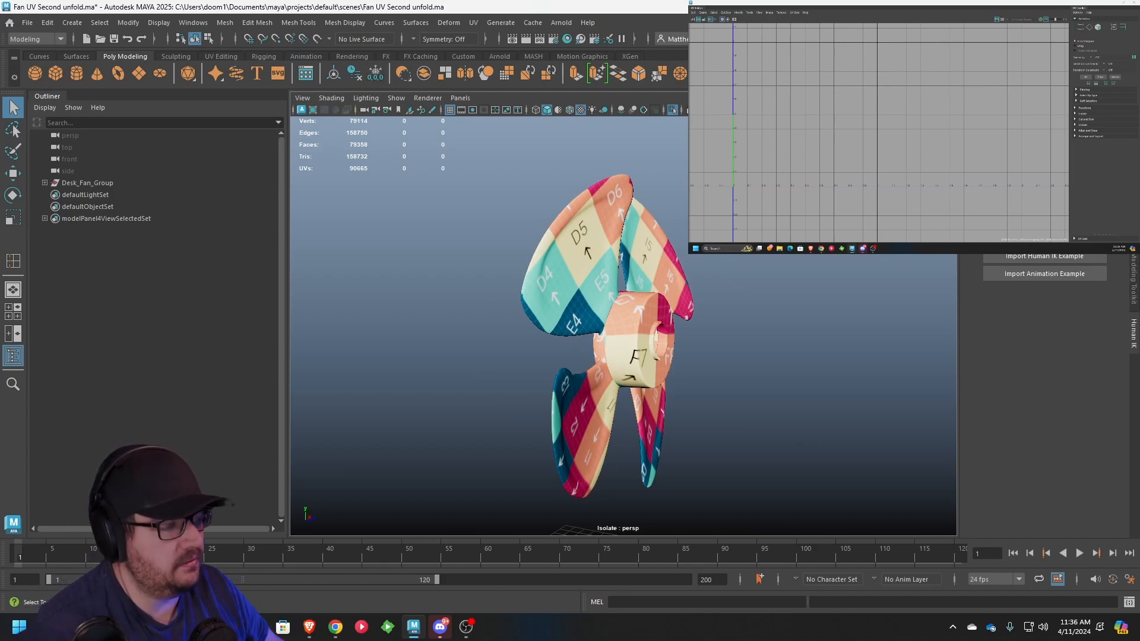
scroll(754, 199, "up", 7)
left_click_drag(754, 199, 716, 205, "alt")
left_click_drag(813, 204, 428, 166, "alt")
scroll(629, 173, "down", 7)
Turn off the blade's isolation so the whole fan is shown again
left_click(396, 98)
mouse_move(415, 120)
left_click(537, 120)
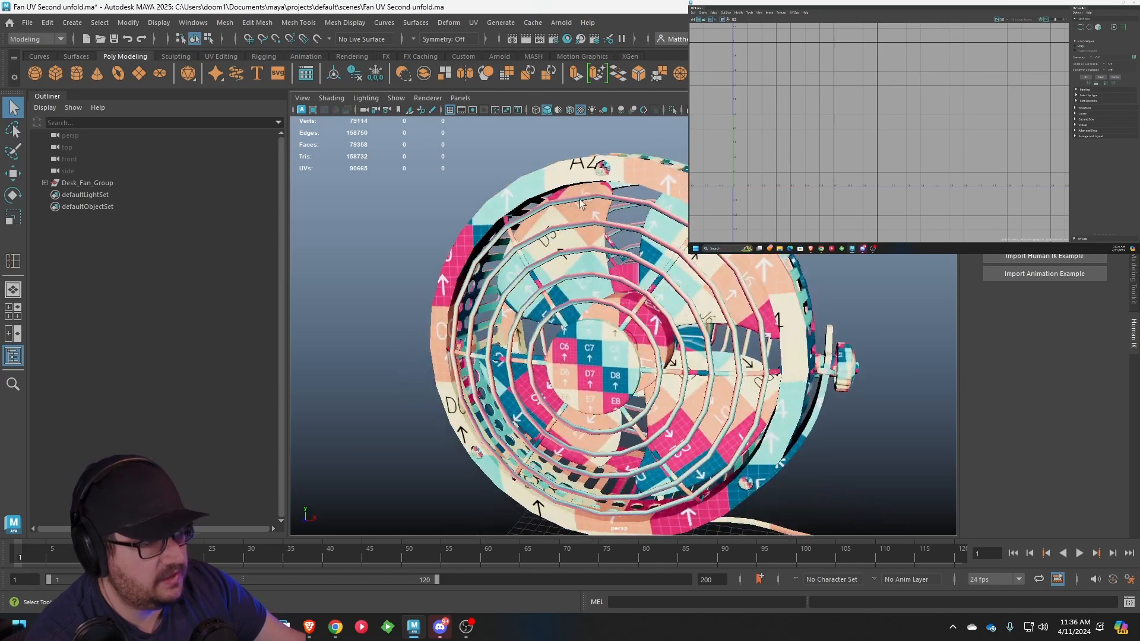
left_click(28, 22)
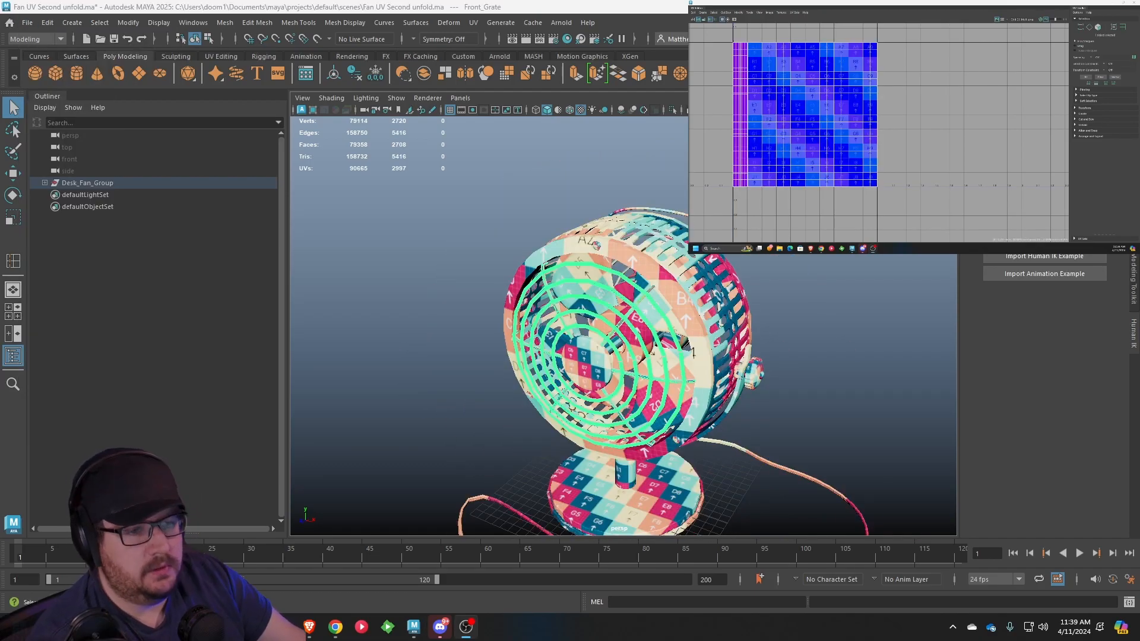
Select the cylindrical motor part with the thin shaft inside the fan and isolate it
left_click_drag(713, 223, 564, 267, "alt")
scroll(575, 276, "up", 6)
left_click(554, 262)
left_click(396, 98)
mouse_move(451, 120)
left_click(544, 122)
Face the round end of the isolated motor part and project fresh UVs onto it from that view
left_click_drag(561, 202, 653, 209, "alt")
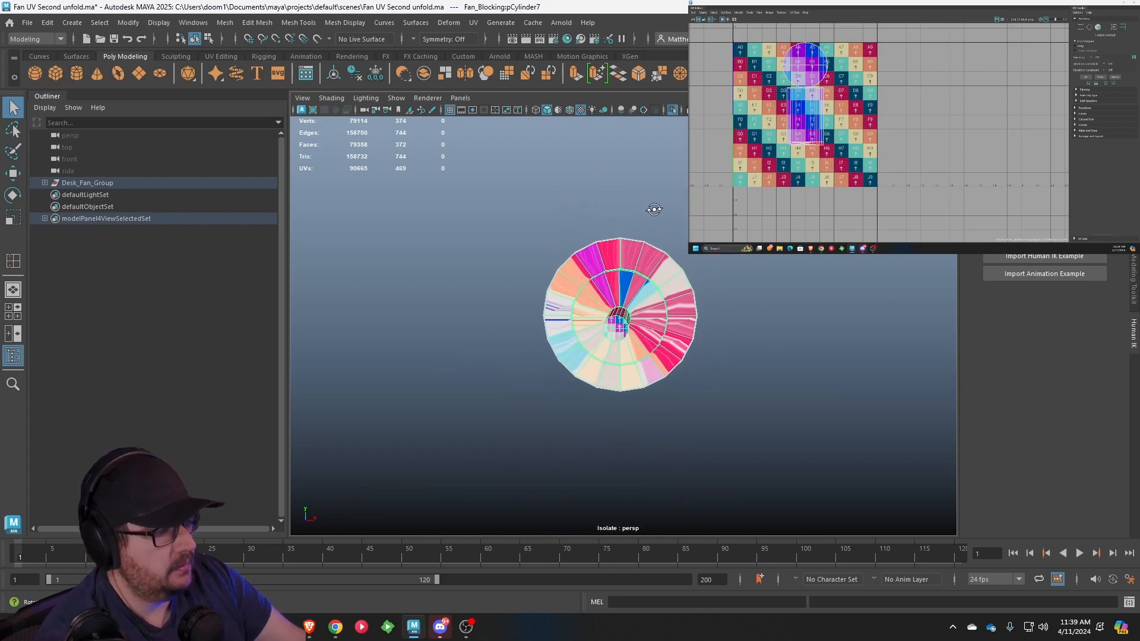
left_click(474, 23)
left_click(508, 118)
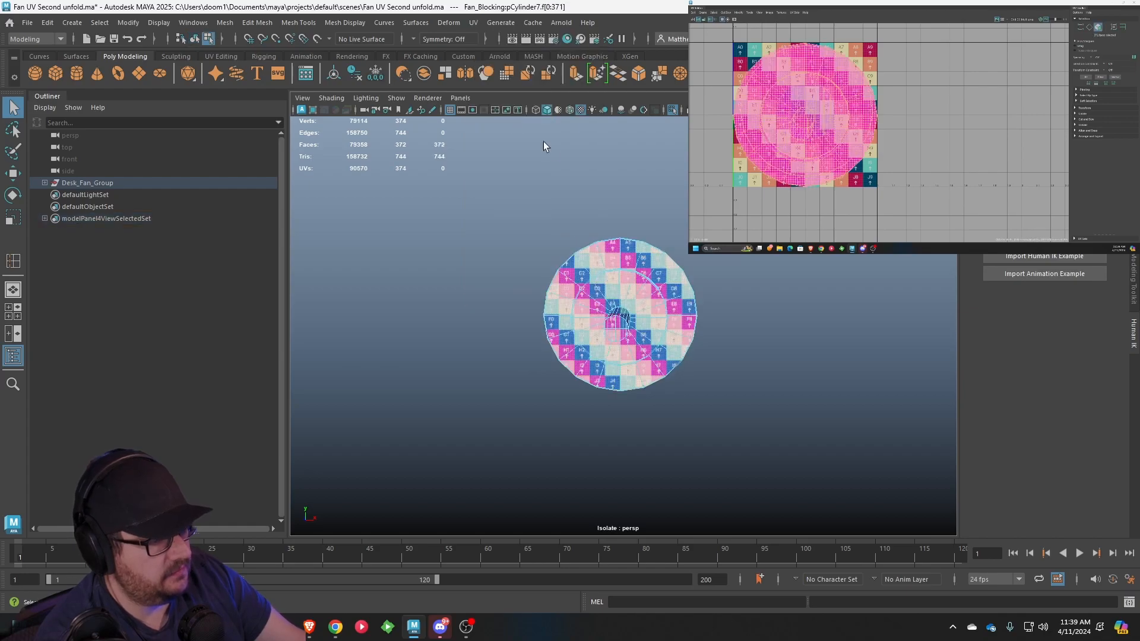
Cut the UVs along the edge loop where the thin shaft meets the smaller disc
left_click_drag(537, 136, 499, 216, "alt")
scroll(483, 270, "up", 3)
scroll(603, 241, "up", 10)
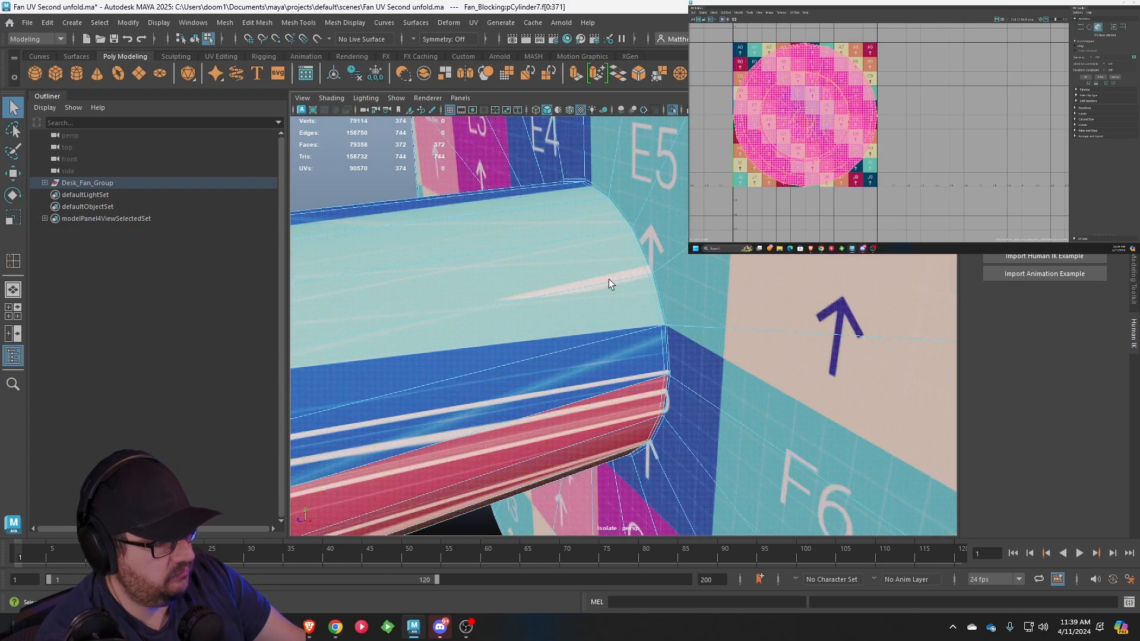
right_click_drag(611, 266, 602, 258)
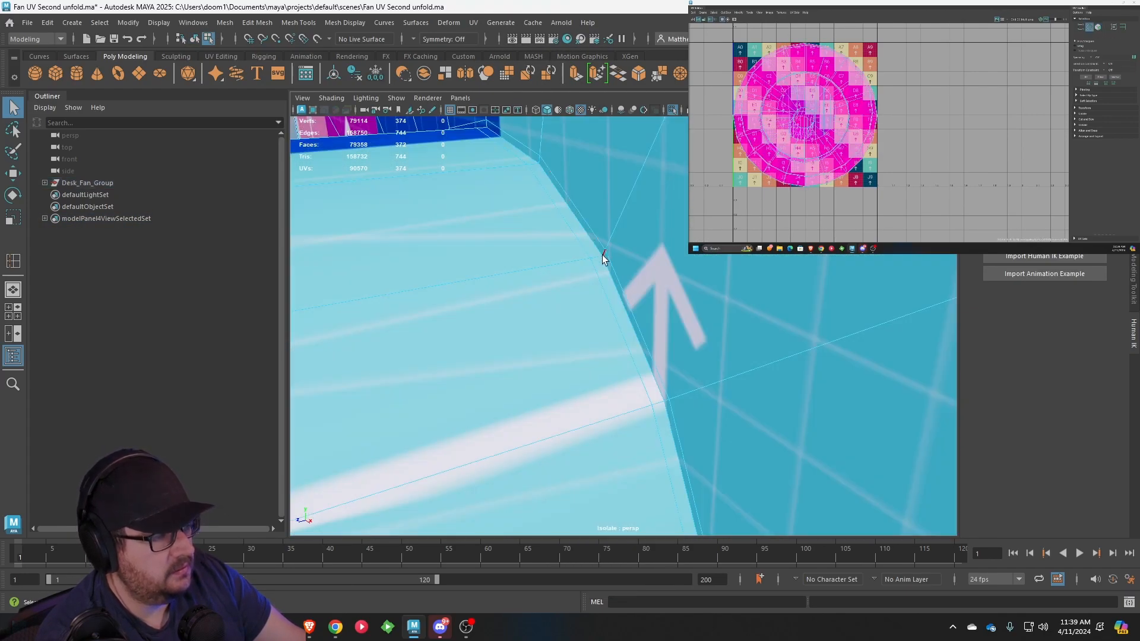
double_click(610, 276)
middle_click_drag(345, 205, 431, 211, "alt")
middle_click_drag(959, 191, 976, 185, "alt")
Cut the UVs along the edge loop around the shaft's end cap
scroll(641, 333, "down", 5)
left_click_drag(641, 333, 649, 359, "alt")
scroll(623, 339, "up", 3)
middle_click_drag(564, 385, 580, 333, "alt")
scroll(579, 333, "up", 3)
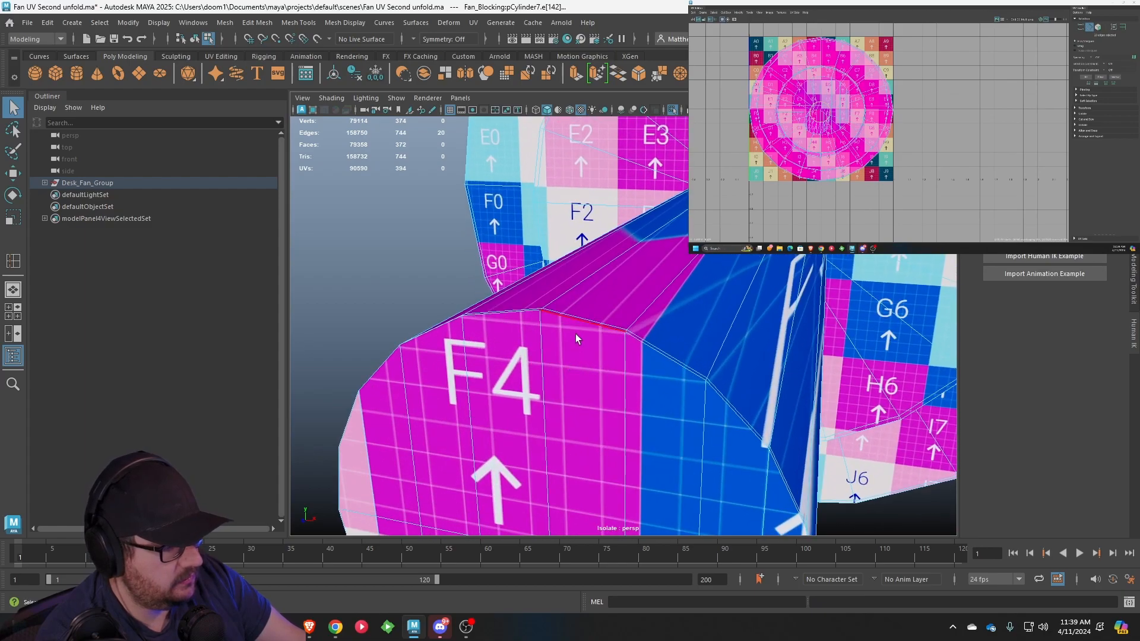
double_click(575, 326)
middle_click_drag(955, 194, 968, 188, "alt")
key("shift+x")
Cut the UVs around the smaller disc's shaft-side rim and along the loop where it meets the larger disc
scroll(651, 267, "down", 5)
left_click_drag(778, 270, 703, 281, "alt")
scroll(703, 281, "up", 3)
middle_click_drag(703, 281, 627, 326, "alt")
scroll(627, 326, "up", 4)
left_click(627, 338)
double_click(627, 338)
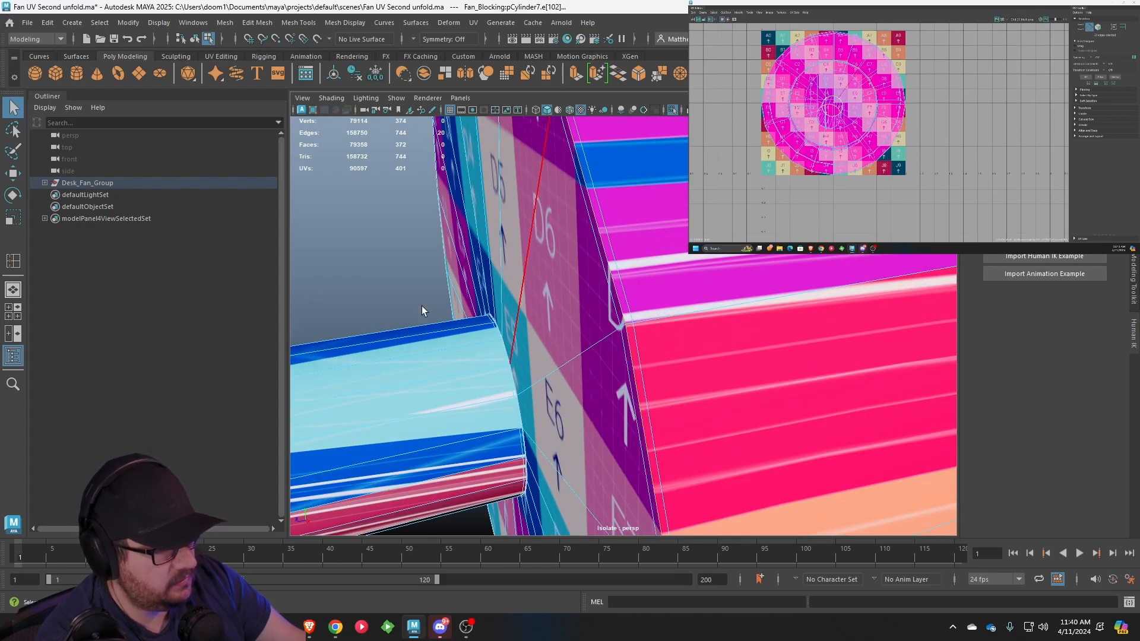
key("shift+x")
middle_click_drag(891, 228, 573, 297, "alt")
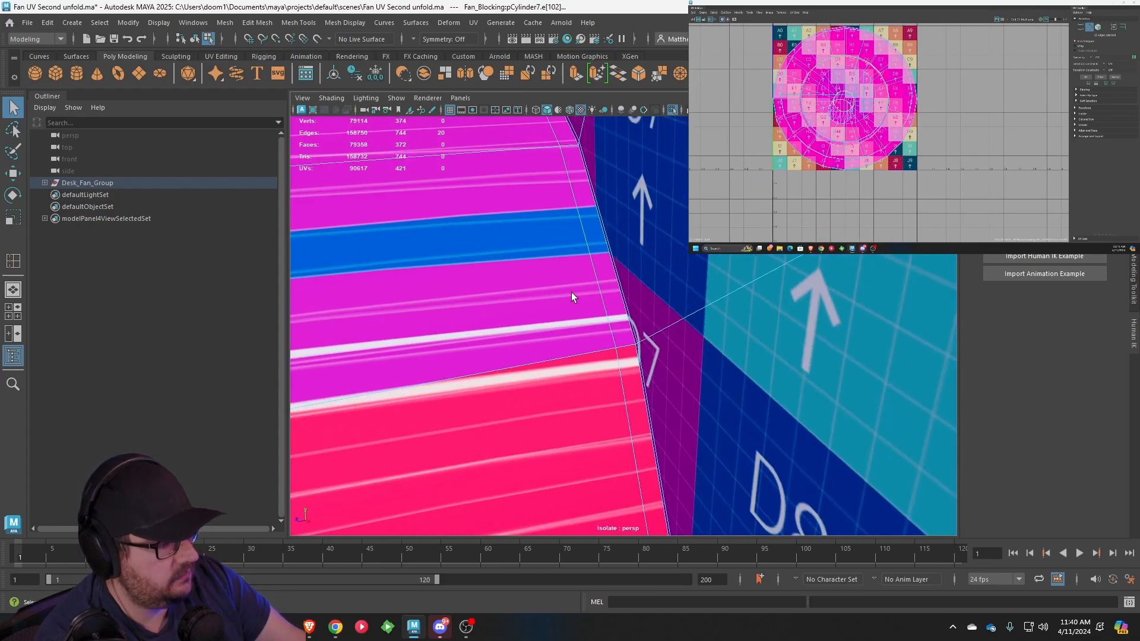
middle_click_drag(937, 166, 962, 164, "alt")
Cut the UVs around both outer rims of the larger disc
scroll(577, 287, "down", 8)
left_click_drag(628, 300, 707, 311, "alt")
middle_click_drag(707, 310, 653, 315, "alt")
scroll(623, 291, "up", 4)
scroll(632, 309, "up", 2)
scroll(631, 308, "up", 2)
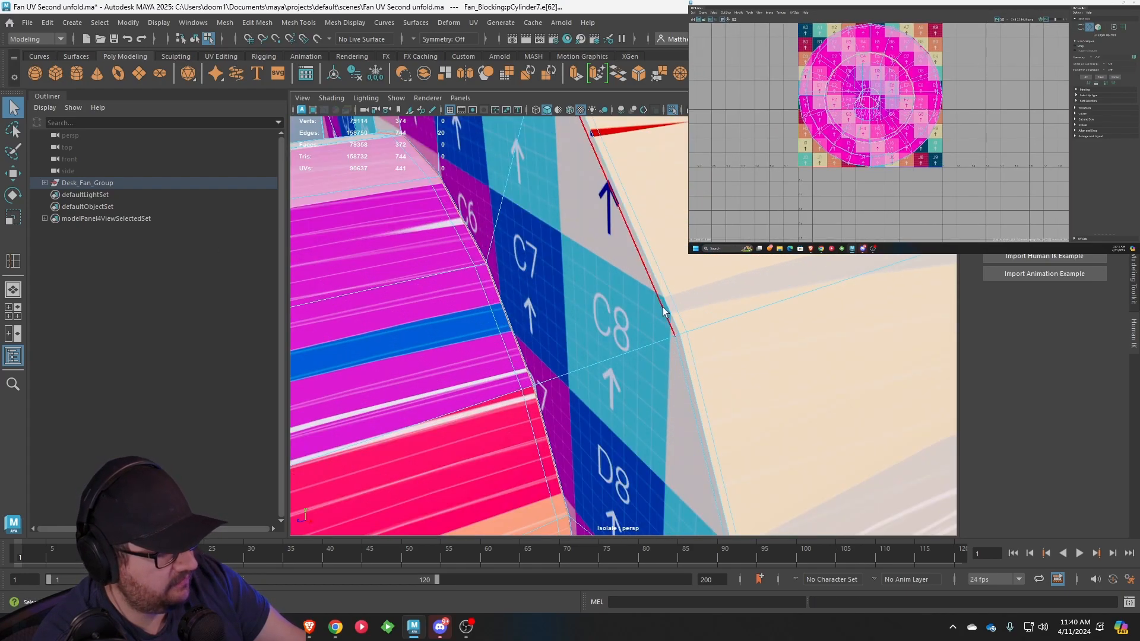
double_click(670, 307)
middle_click_drag(952, 143, 969, 146, "alt")
key("shift+x")
left_click_drag(659, 288, 506, 253, "alt")
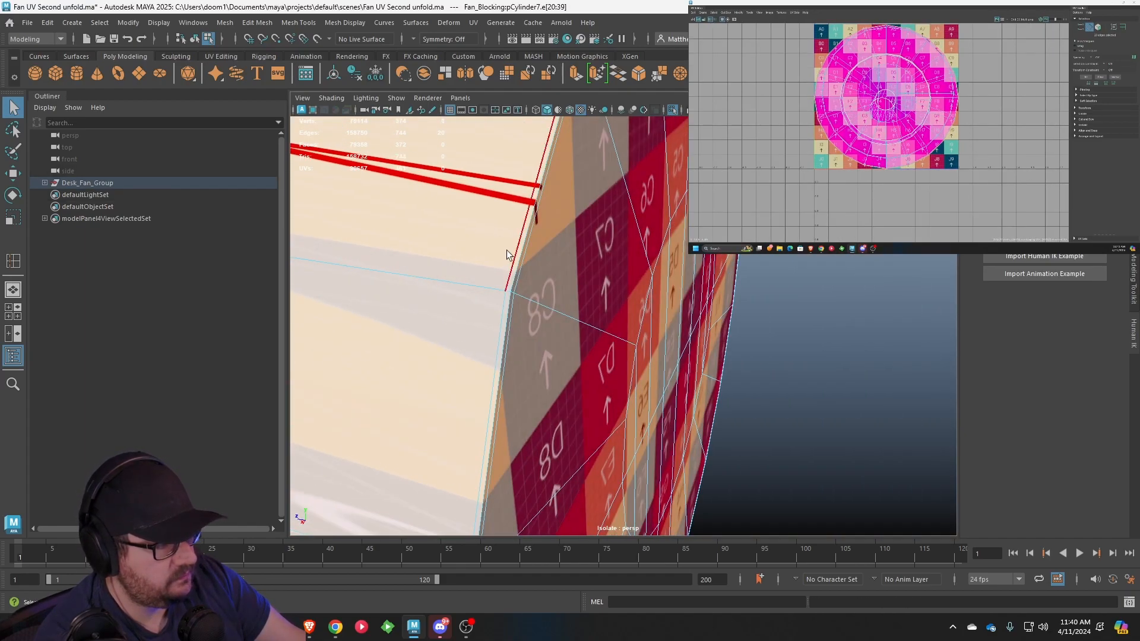
double_click(525, 236)
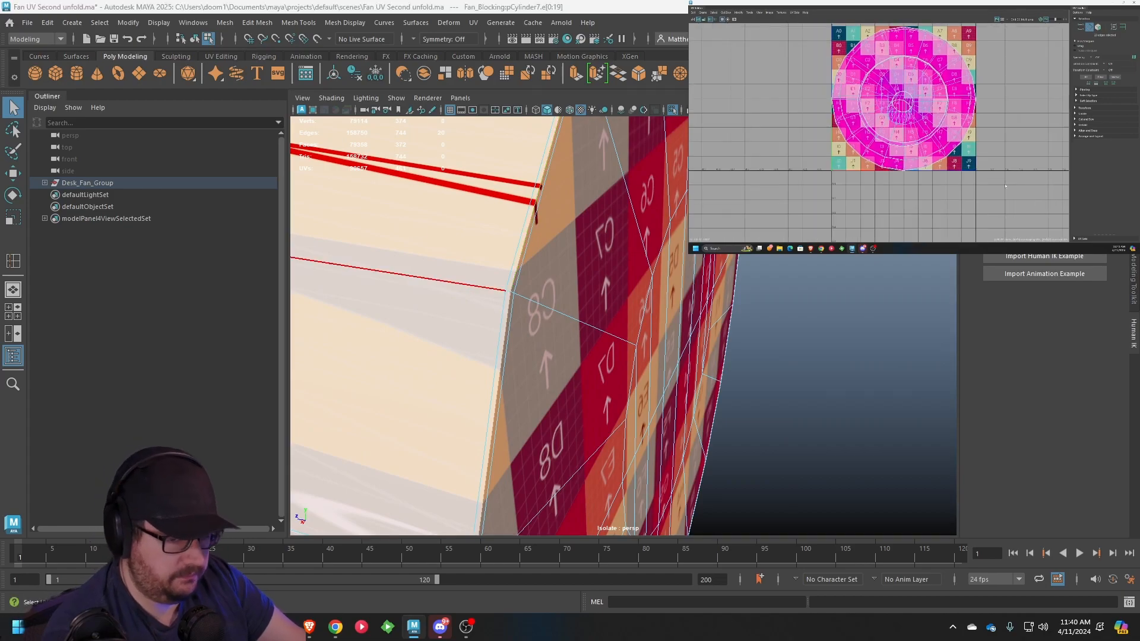
scroll(1005, 185, "down", 3)
Select the larger disc's flat end-face shell and move it outside the tile
right_click(661, 254)
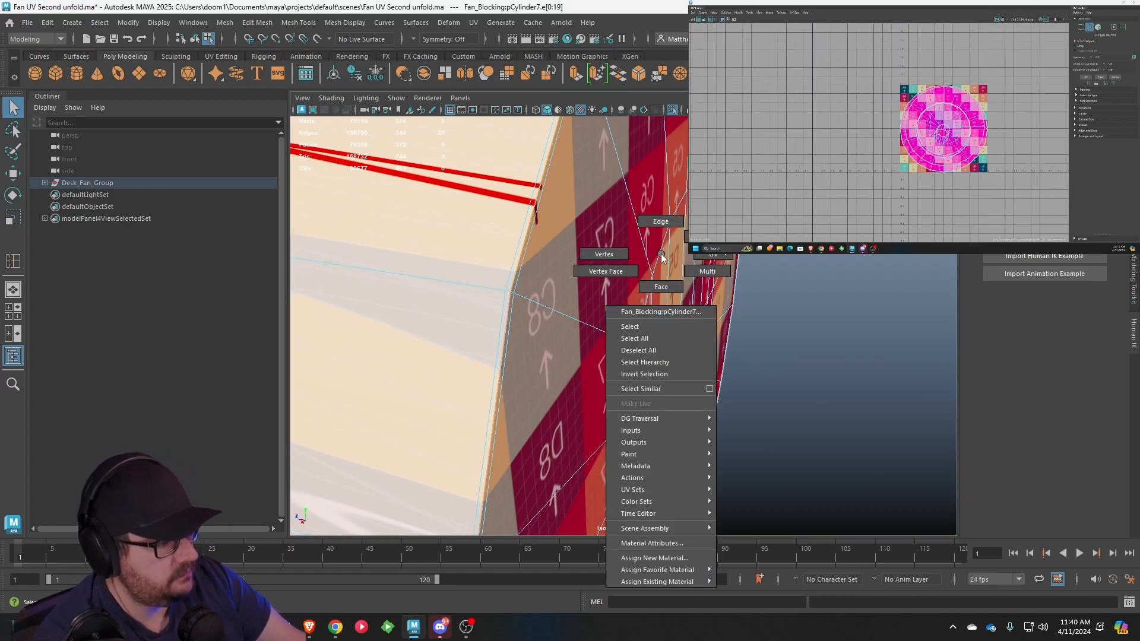
right_click_drag(616, 258, 716, 255)
scroll(718, 279, "down", 6)
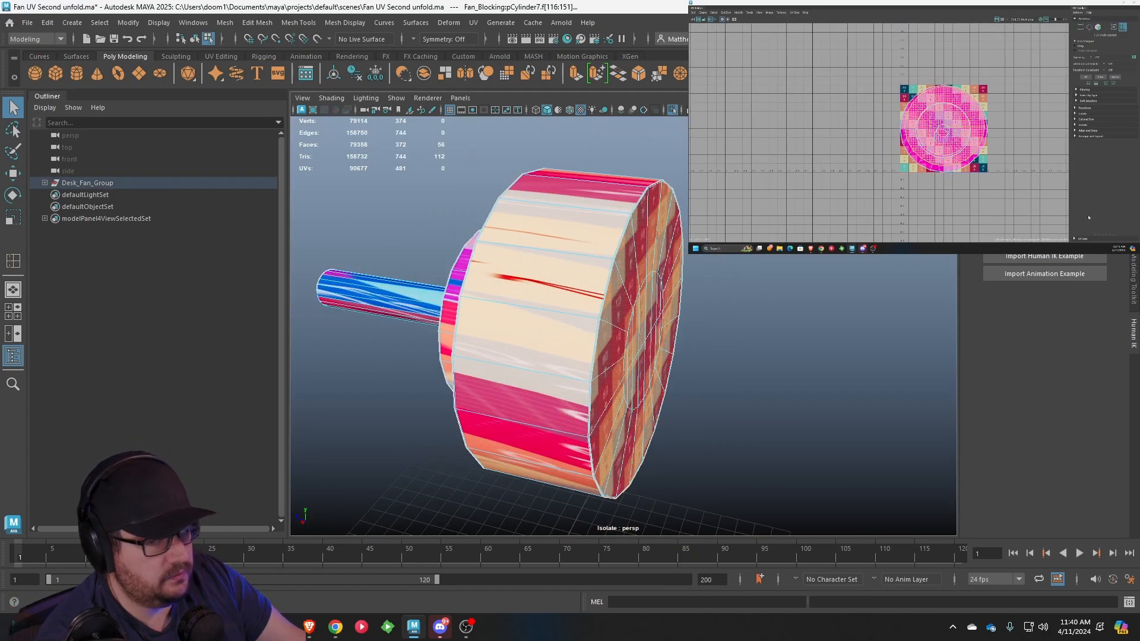
scroll(935, 131, "down", 1)
middle_click_drag(935, 131, 899, 132, "alt")
left_click(898, 133)
key("w")
left_click_drag(898, 133, 958, 113)
Unfold the round end-face shell beside the tile and rotate it
key("e")
key("r")
key("w")
right_click(957, 112)
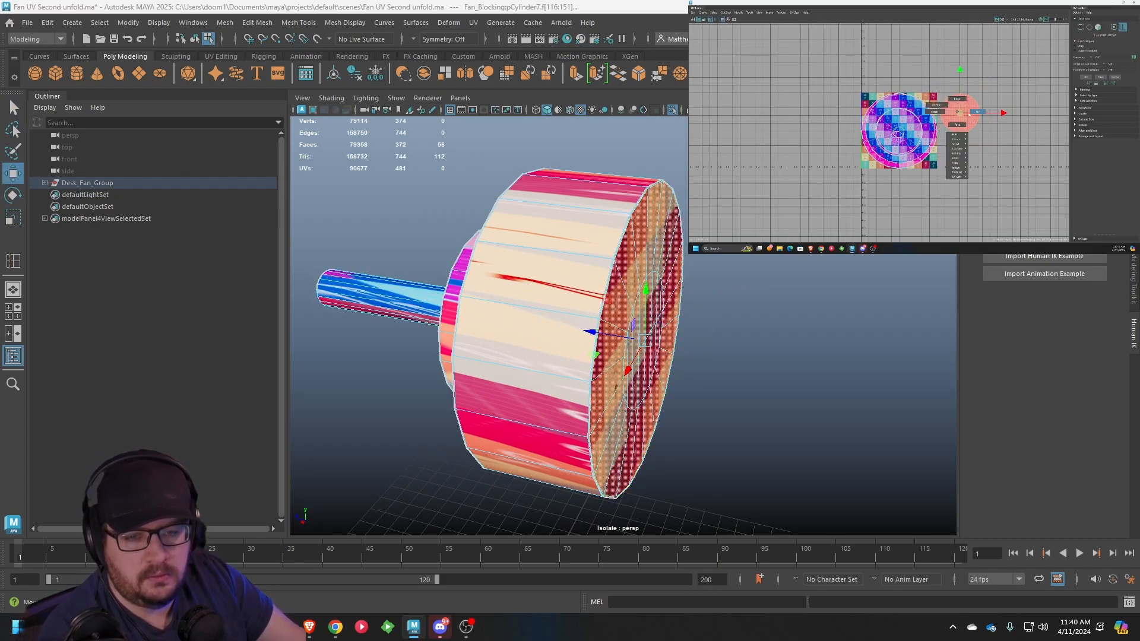
middle_click_drag(955, 111, 957, 111, "alt")
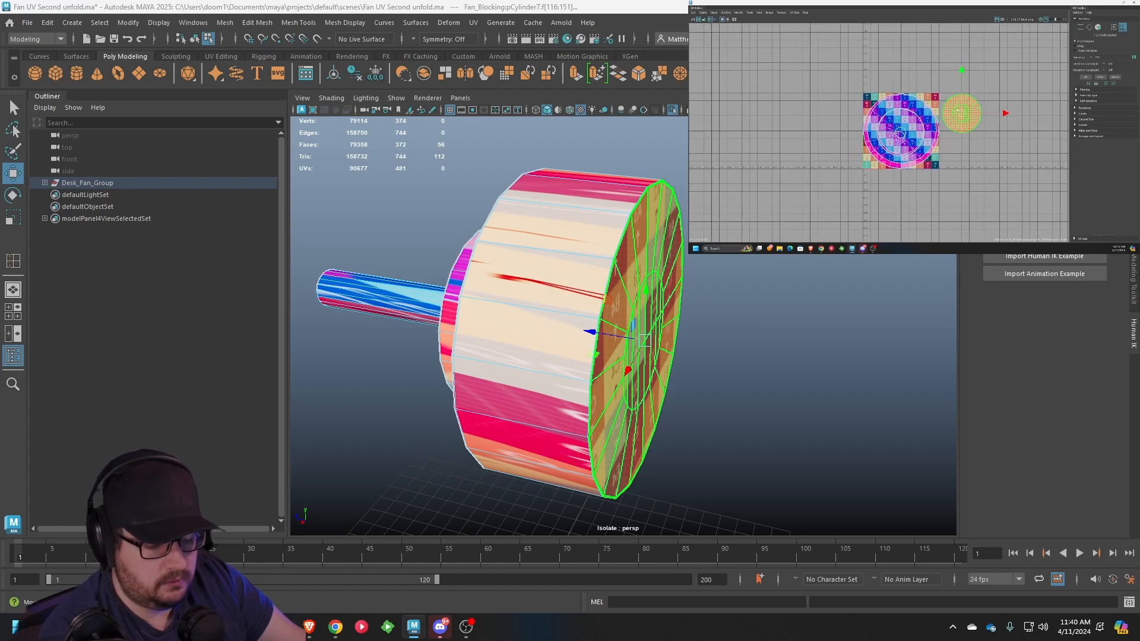
key("ctrl+u")
scroll(950, 99, "up", 2)
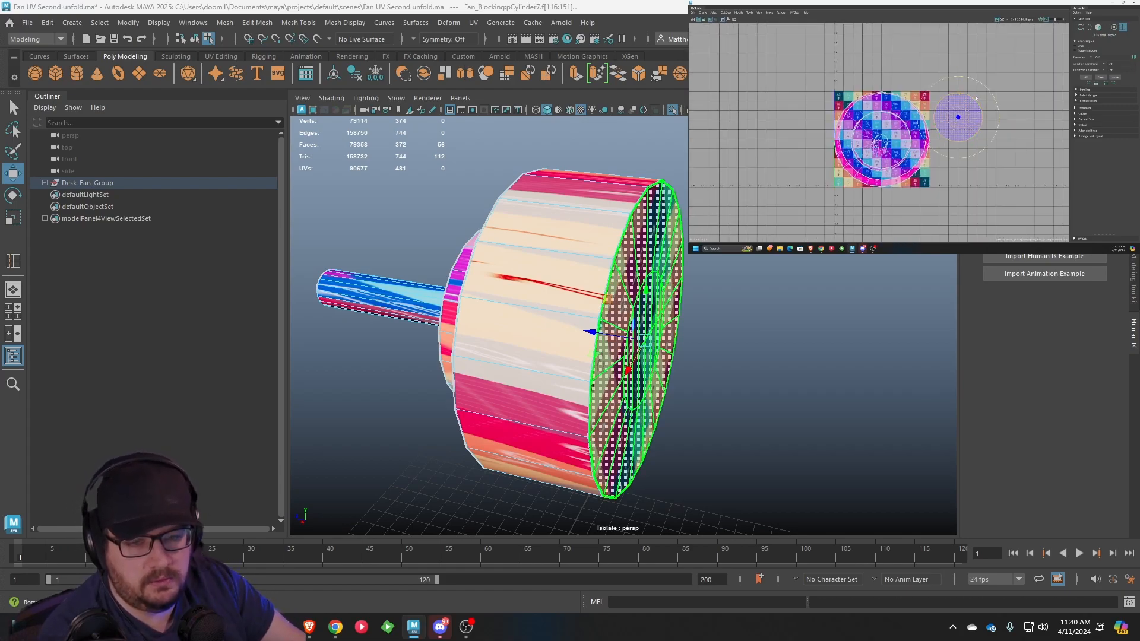
key("e")
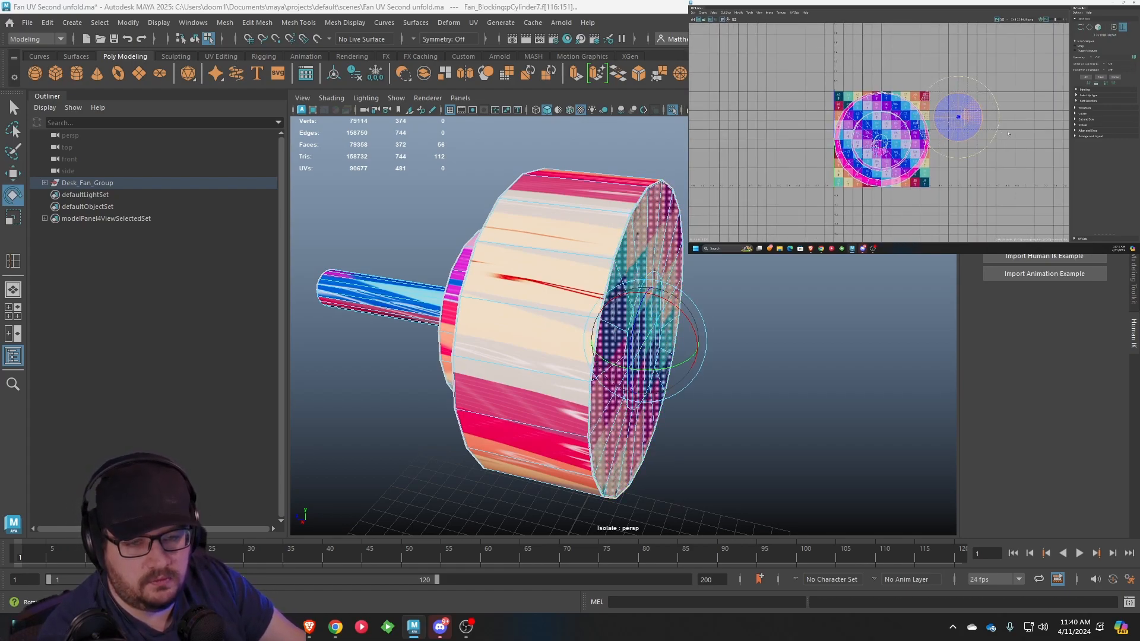
Move the smaller disc's ring-shaped face shell beside the round end-face shell and scale it down
left_click(878, 128)
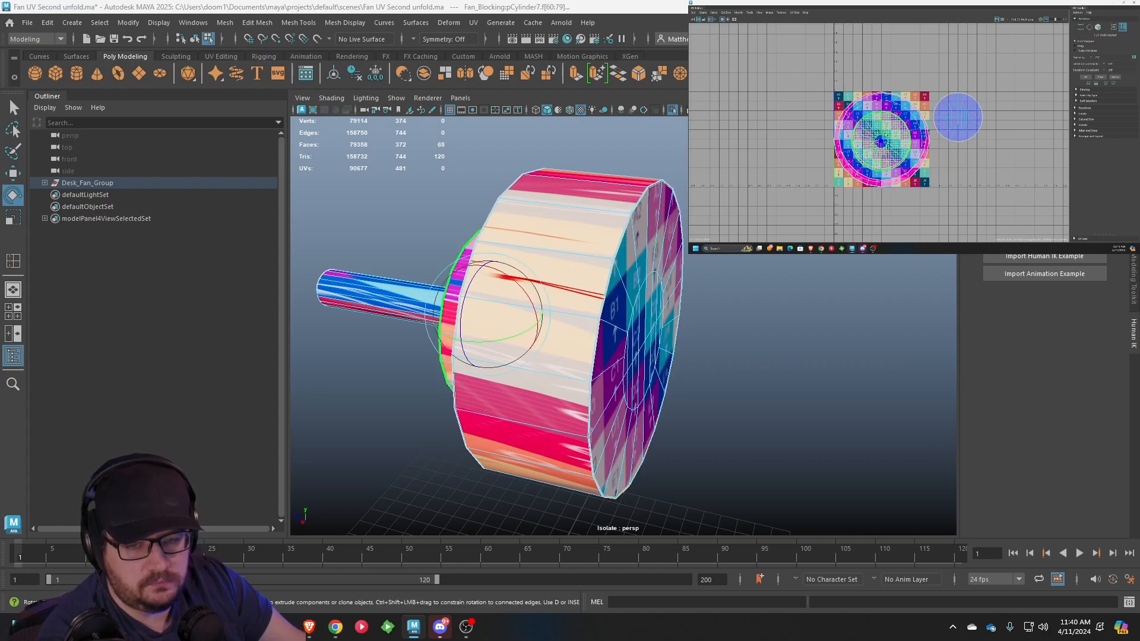
key("w")
left_click_drag(881, 141, 1003, 181)
left_click_drag(474, 279, 537, 256, "alt")
left_click_drag(1004, 181, 1002, 111)
key("r")
scroll(1015, 132, "up", 7)
left_click(1010, 136)
scroll(1009, 136, "up", 3)
scroll(1009, 136, "down", 10)
Select the larger disc's side wall shell on the model
left_click(941, 137)
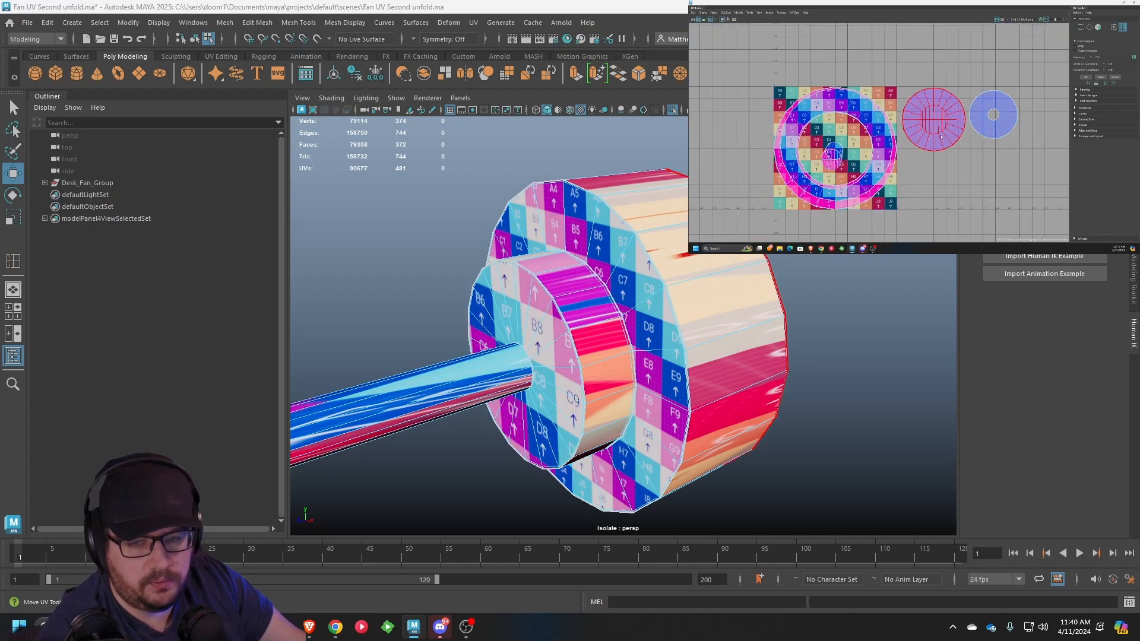
middle_click_drag(941, 137, 997, 135, "alt")
left_click_drag(565, 258, 509, 266, "alt")
middle_click_drag(509, 266, 724, 263, "alt")
left_click_drag(735, 263, 813, 305, "alt")
left_click(696, 271)
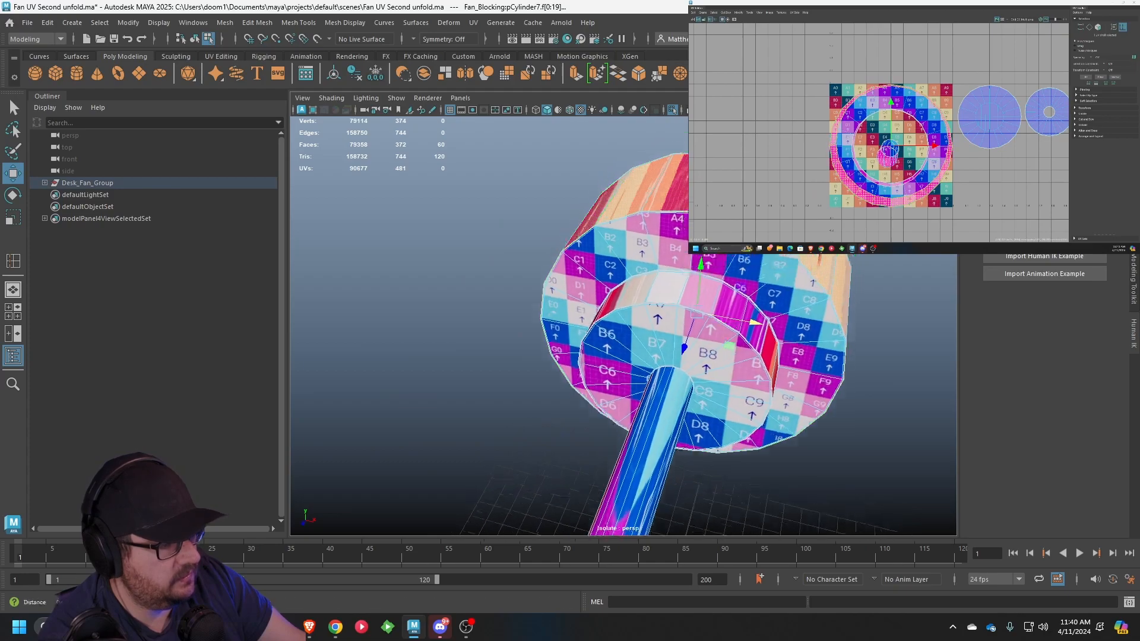
Try to cut the UVs along an edge loop running lengthwise across the motor part
left_click_drag(671, 285, 666, 347, "alt")
scroll(666, 346, "up", 6)
right_click_drag(666, 346, 663, 242)
double_click(715, 279)
left_click_drag(713, 275, 683, 257, "alt")
scroll(658, 313, "up", 5)
scroll(671, 305, "down", 2)
scroll(678, 298, "down", 6)
left_click_drag(678, 298, 641, 296, "alt")
scroll(412, 287, "up", 2)
middle_click_drag(976, 205, 989, 199, "alt")
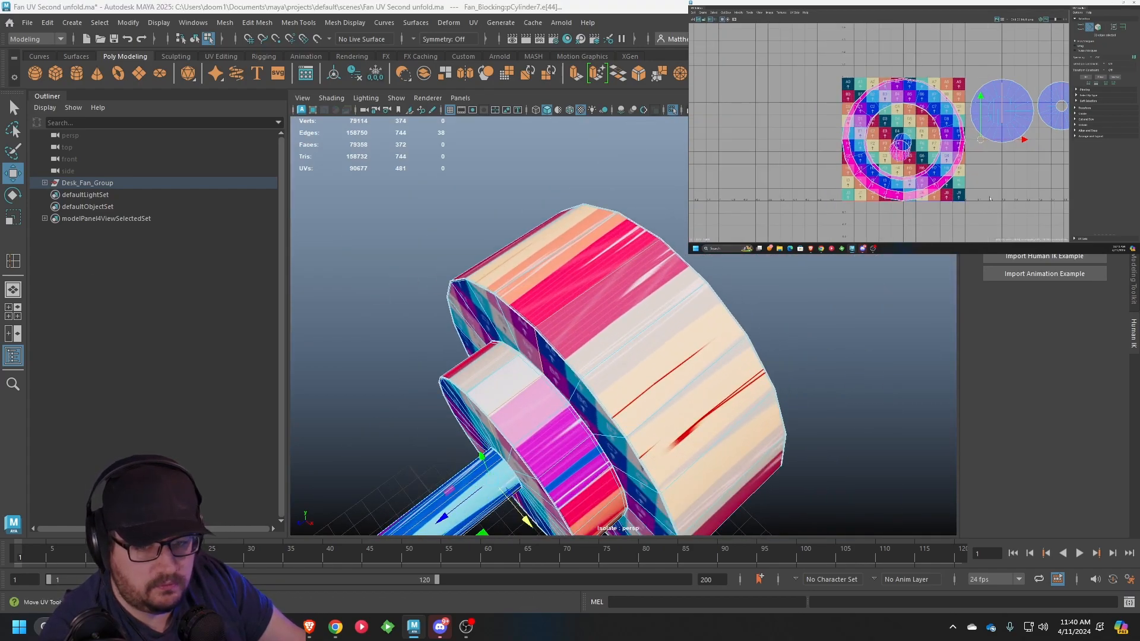
right_click_drag(562, 250, 561, 250)
left_click_drag(561, 251, 593, 228, "alt")
left_click_drag(584, 271, 593, 304, "alt")
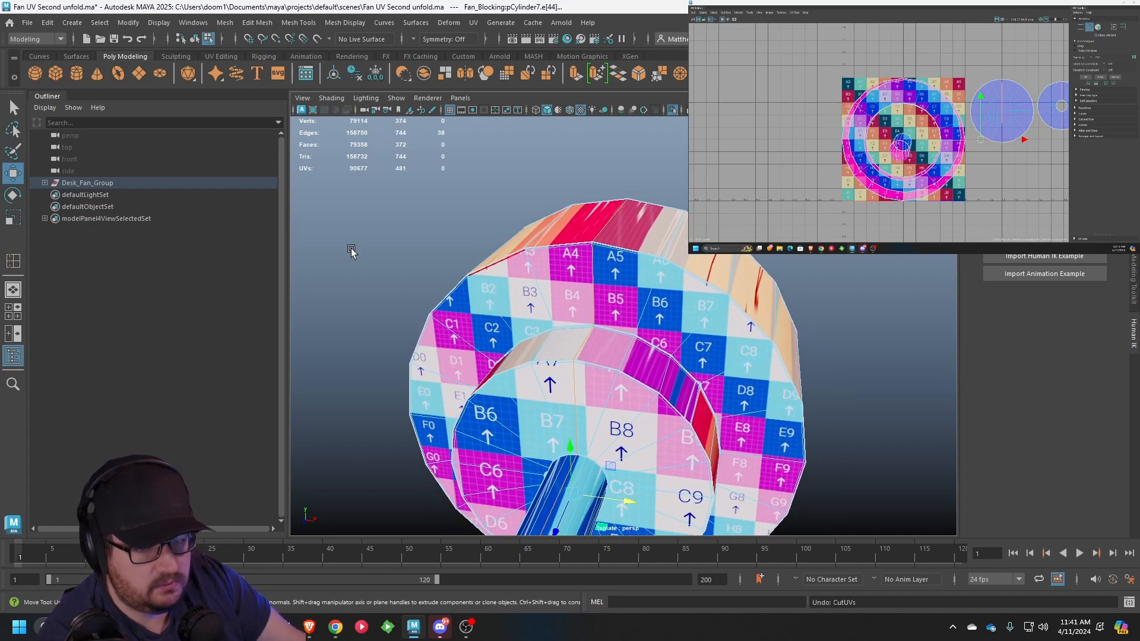
Select the larger disc's side wall shell and move it outside the tile below the two round shells
mouse_move(1012, 169)
middle_mouse_down("alt")
mouse_move(978, 157)
mouse_move(1010, 165)
middle_mouse_up("alt")
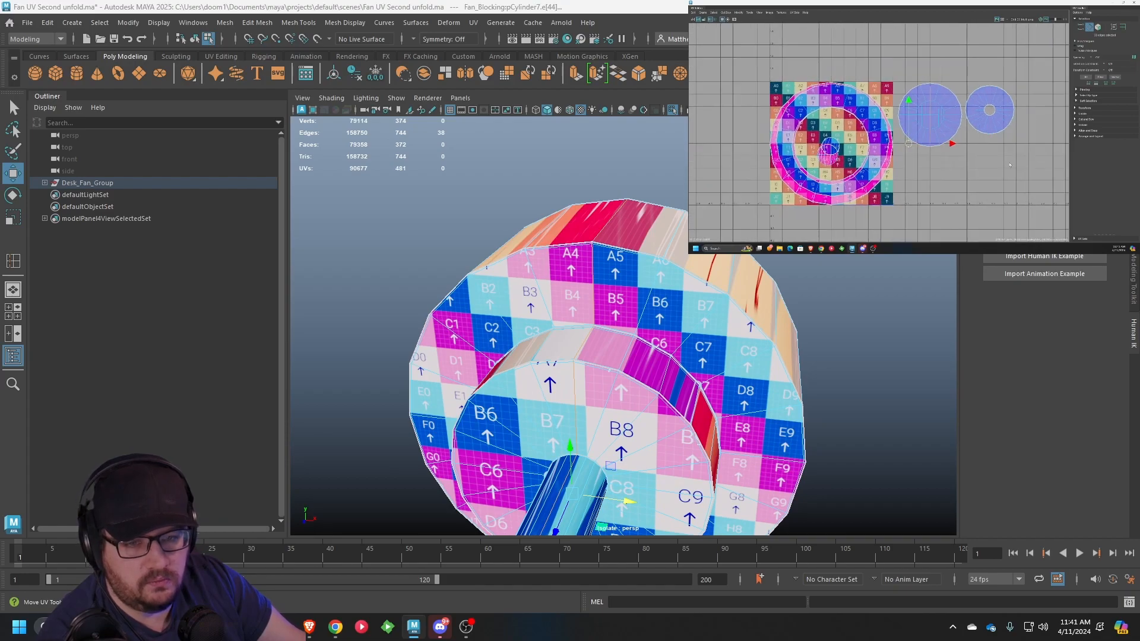
scroll(519, 277, "up", 4)
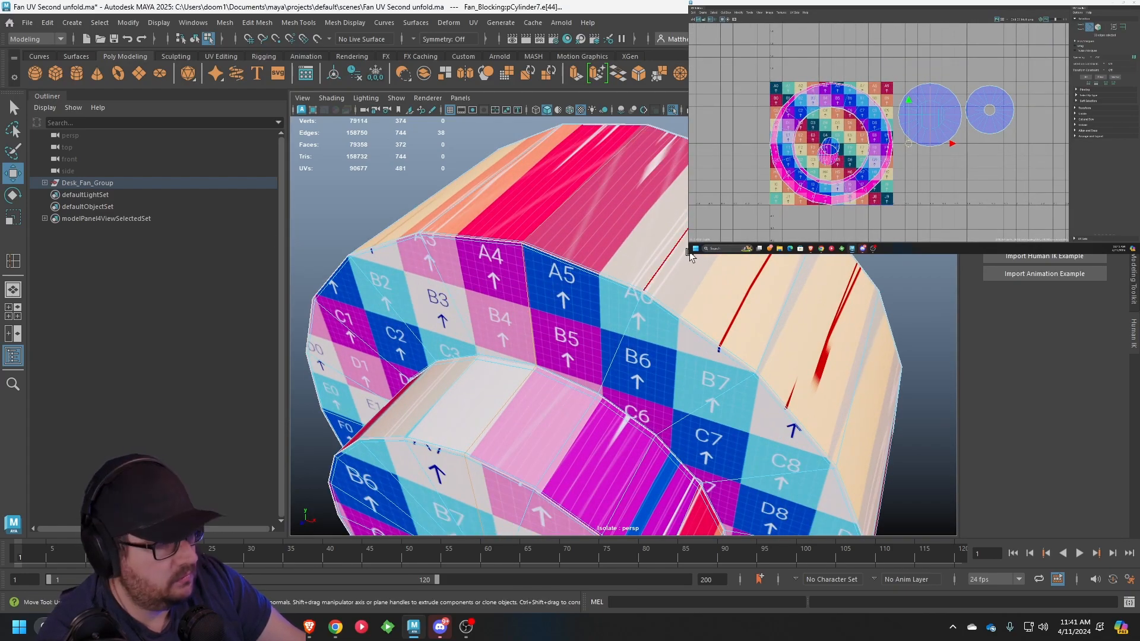
right_click_drag(691, 256, 667, 284)
right_click_drag(746, 259, 746, 289)
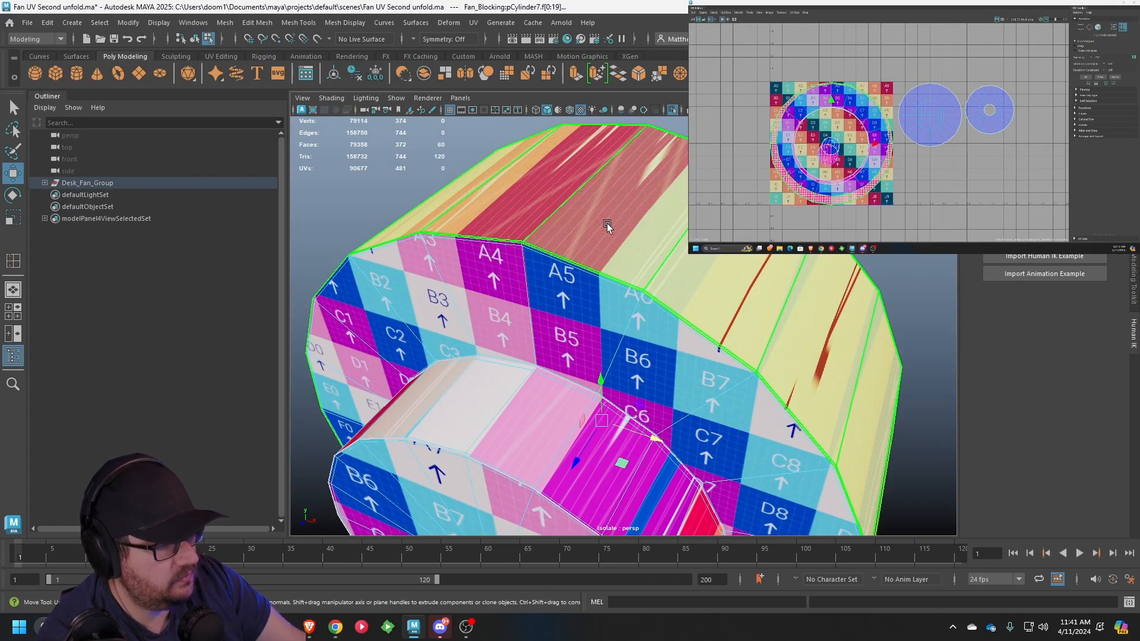
left_click(611, 229)
left_click_drag(834, 146, 999, 203)
scroll(998, 166, "up", 8)
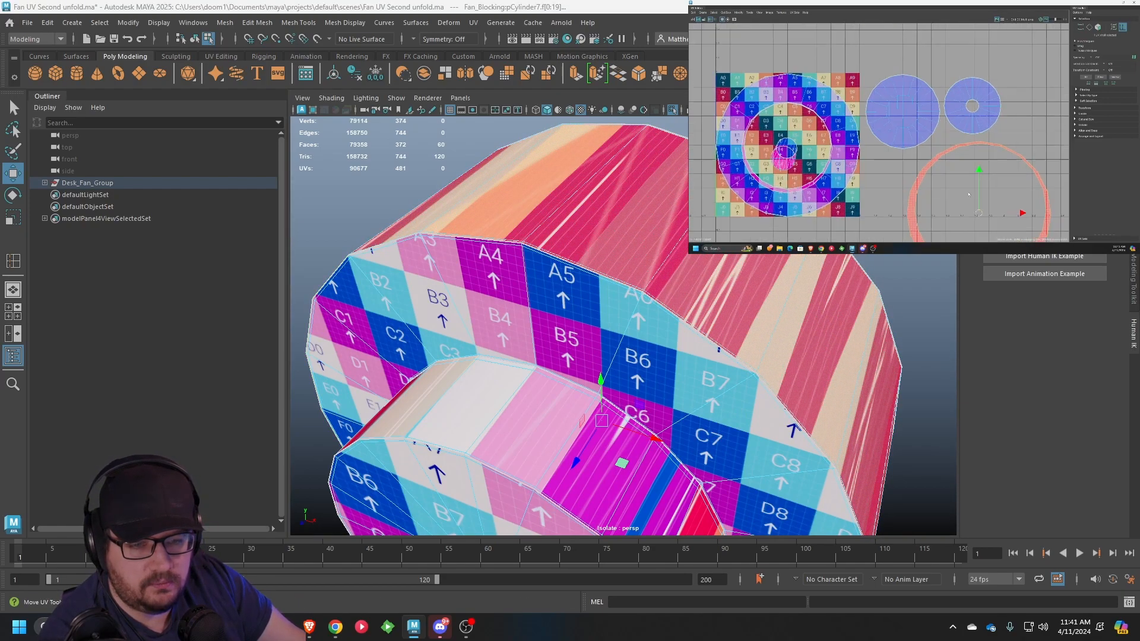
right_click(983, 126)
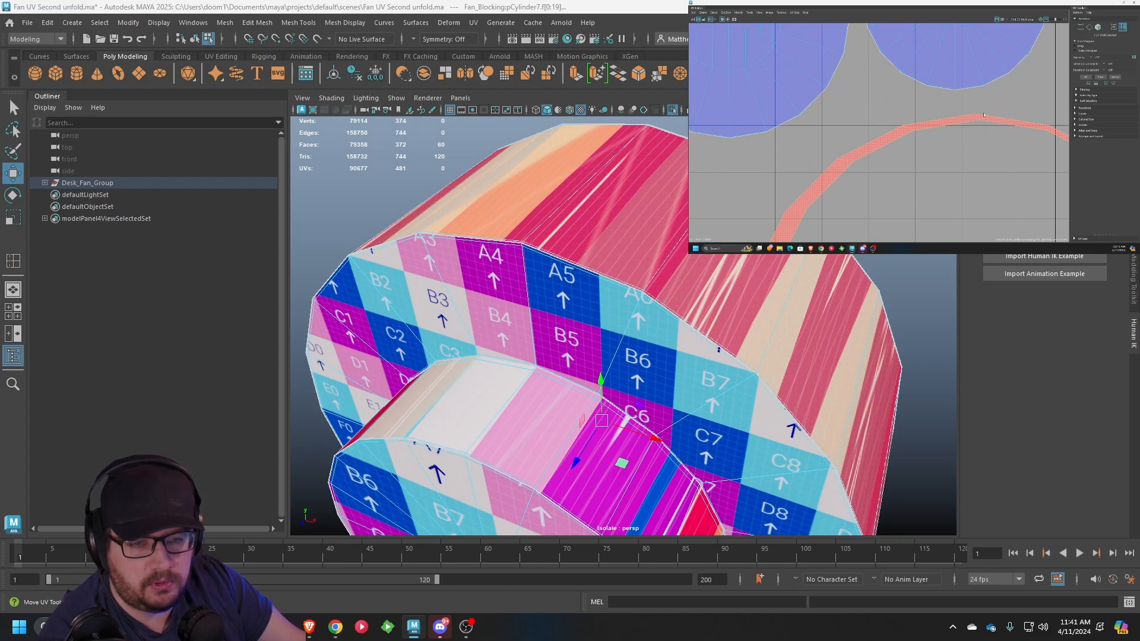
Cut the larger disc's ring-shaped side wall UV shell across an edge near the crest of the ring
right_click_drag(984, 114, 983, 112)
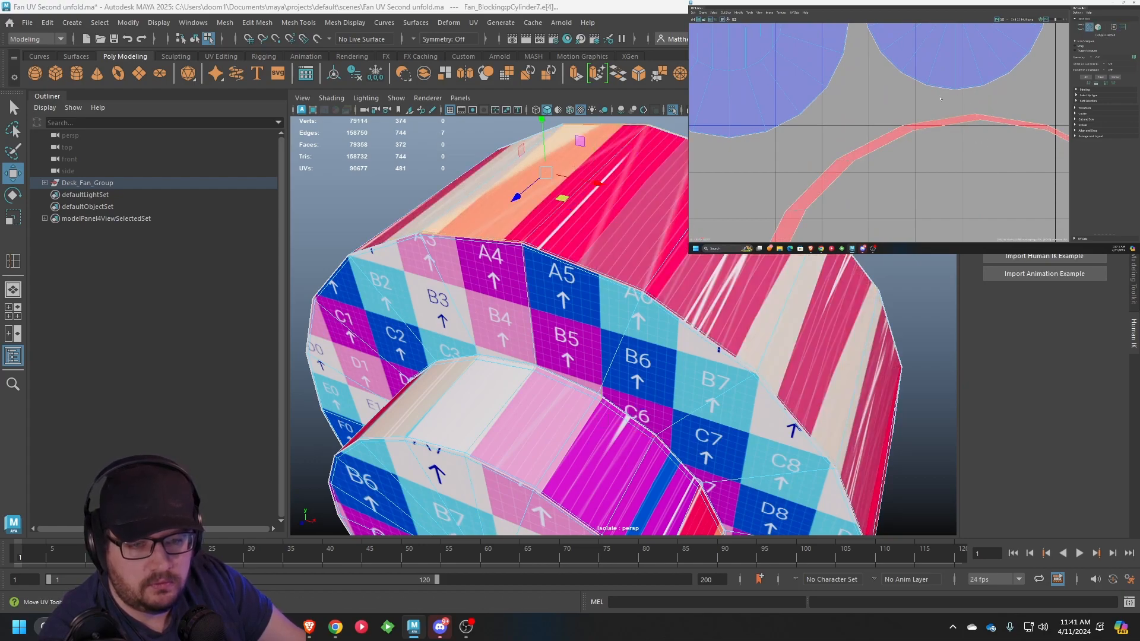
left_click(1010, 114)
key("ctrl+x")
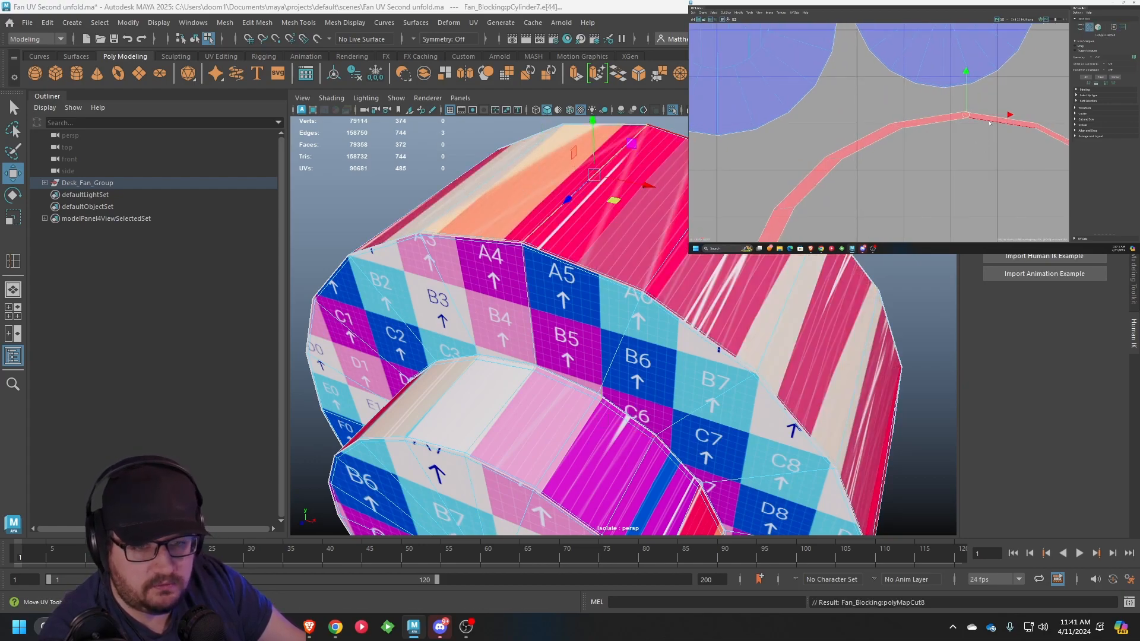
Select the larger disc's cut side wall shell and unfold it
right_click_drag(986, 122, 968, 110)
scroll(995, 155, "down", 4)
scroll(995, 155, "up", 5)
scroll(984, 160, "down", 2)
scroll(988, 163, "down", 1)
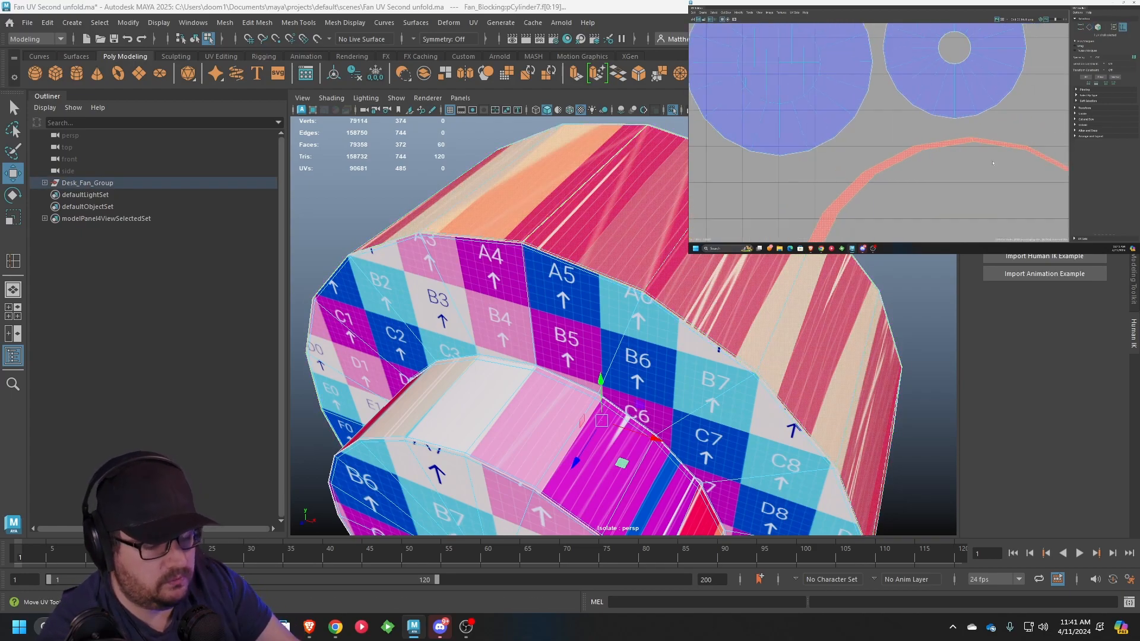
key("ctrl+u")
Rotate the unfolded side wall shell level, scale it up and place it beside the tile below the two round shells
scroll(1004, 128, "down", 5)
key("e")
left_click_drag(1018, 156, 962, 176)
key("w")
left_click_drag(537, 249, 503, 215, "alt")
key("r")
left_click_drag(963, 135, 958, 175)
key("w")
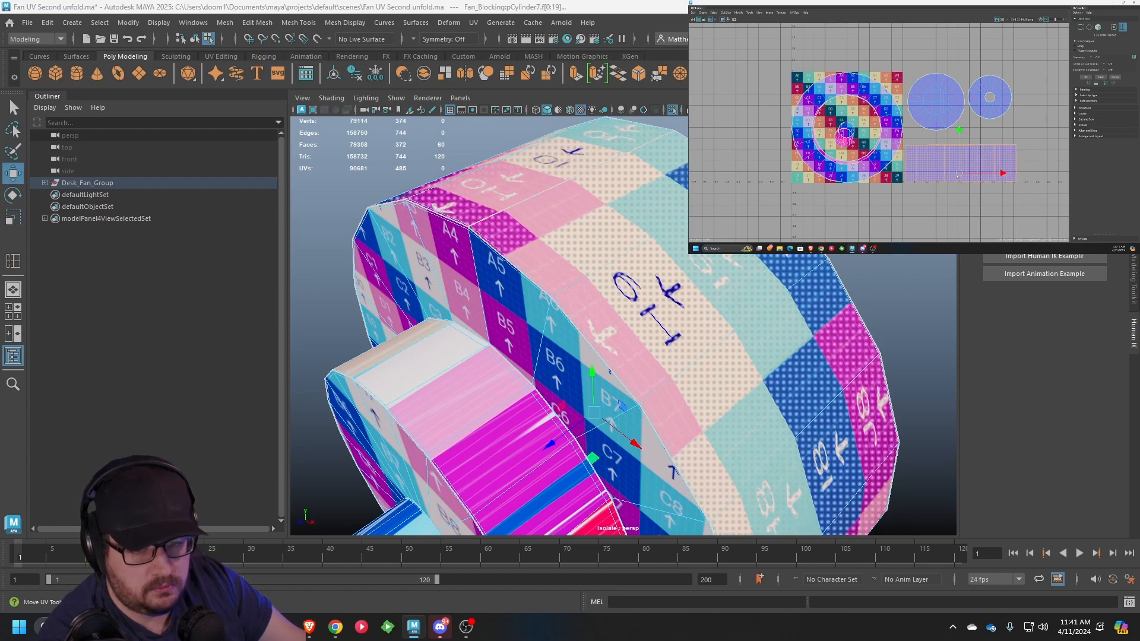
Select the round end-face shell together with the ring-shaped shell, scale them down and place them close beside the tile
scroll(973, 121, "up", 1)
left_click(945, 111)
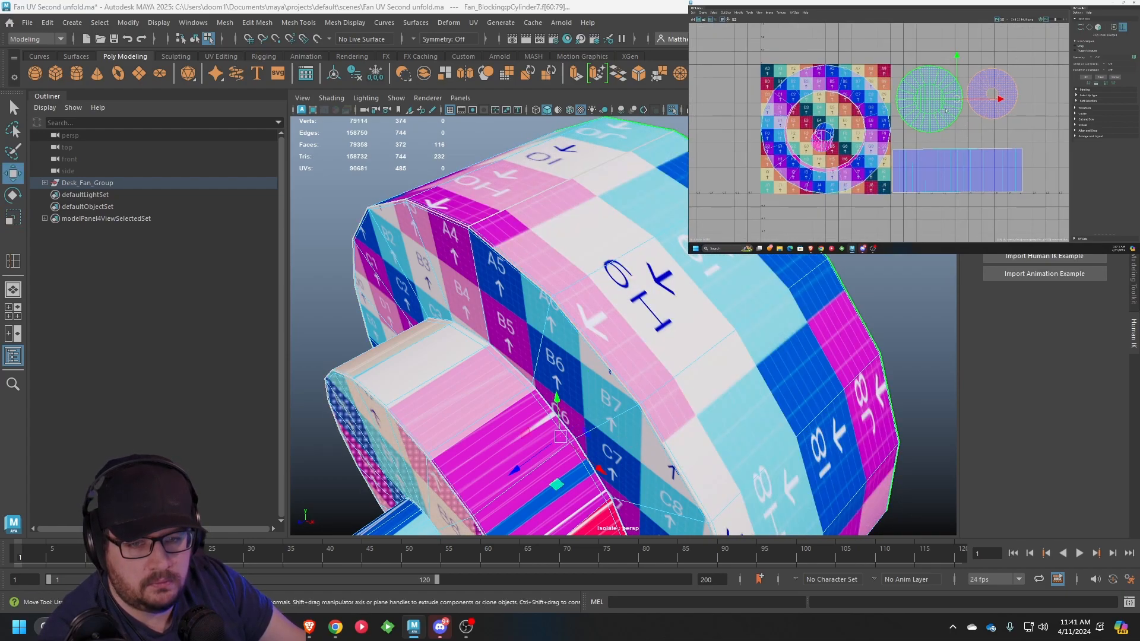
key("r")
left_click_drag(956, 98, 935, 90)
key("w")
Select the smaller disc's side wall shell on the model and move it out of the tile, past the round shells
scroll(653, 327, "down", 3)
scroll(653, 327, "down", 4)
left_click_drag(653, 328, 536, 372, "alt")
scroll(605, 333, "up", 5)
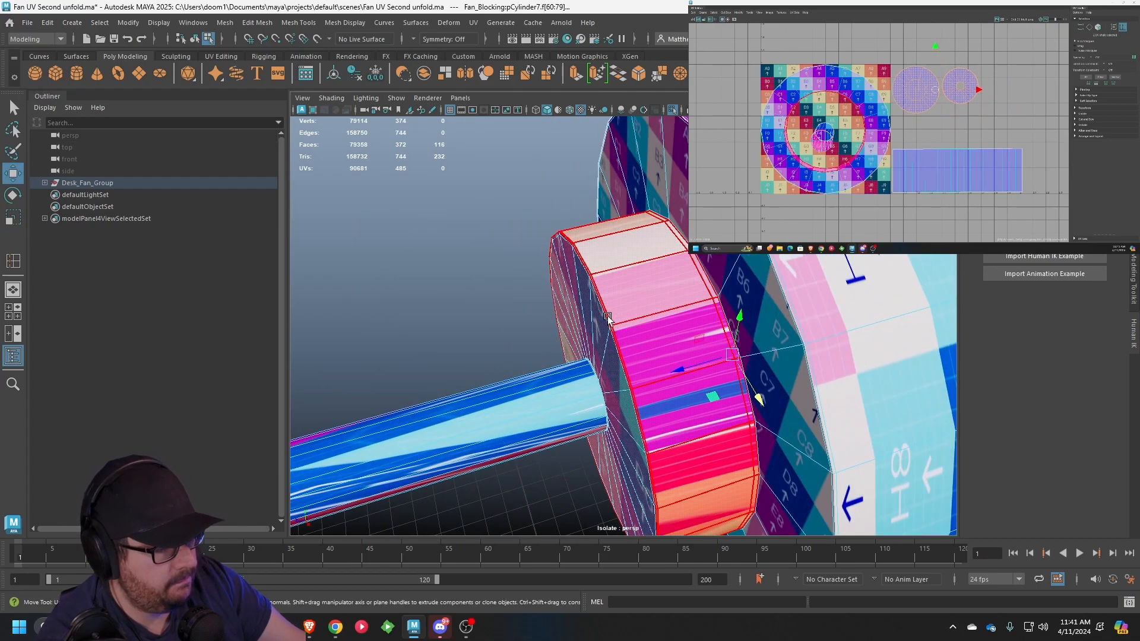
left_click_drag(609, 309, 717, 315, "alt")
scroll(653, 215, "up", 2)
left_click(668, 204)
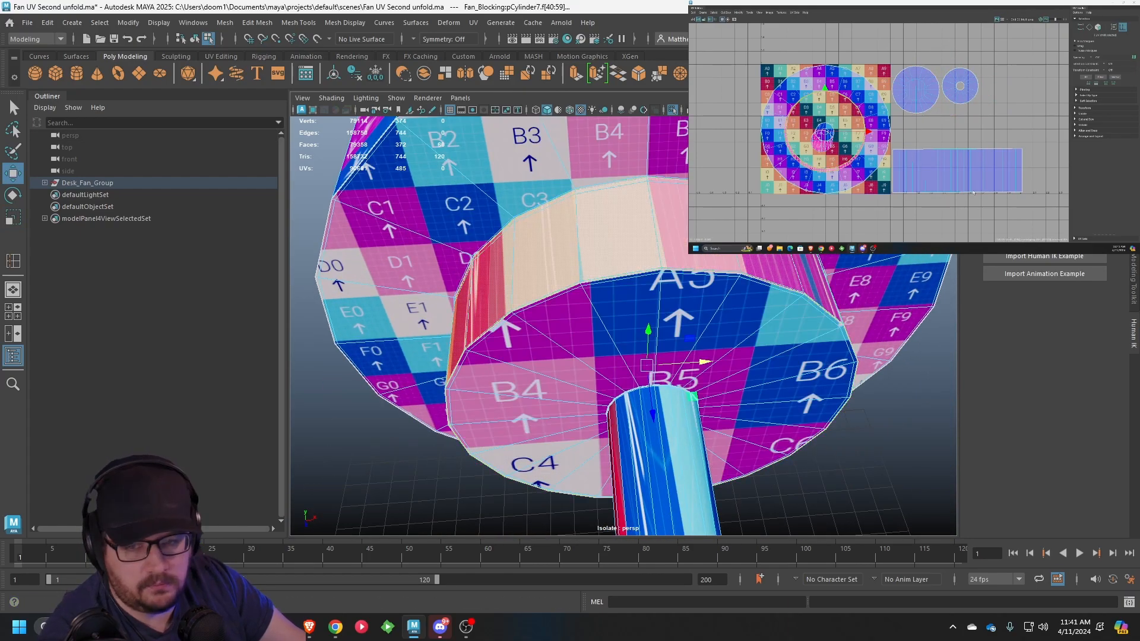
left_click_drag(829, 126, 1042, 123)
middle_click_drag(1043, 122, 960, 151, "alt")
scroll(956, 128, "up", 5)
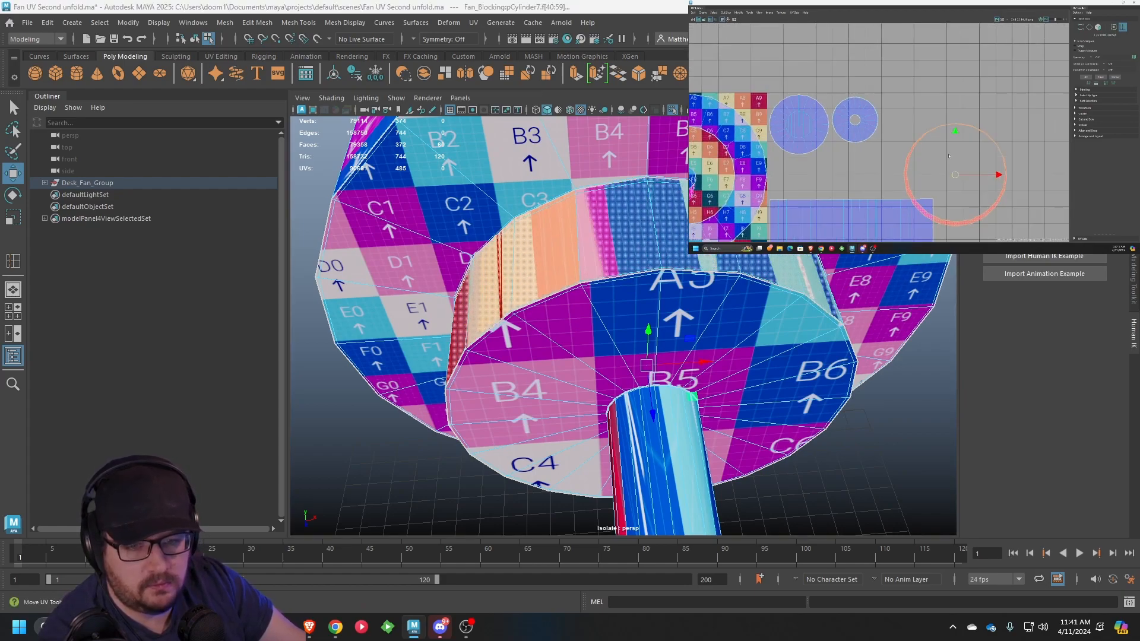
scroll(953, 117, "up", 2)
Cut the smaller disc's side wall shell across one short edge at the crest of its ring
right_click(951, 111)
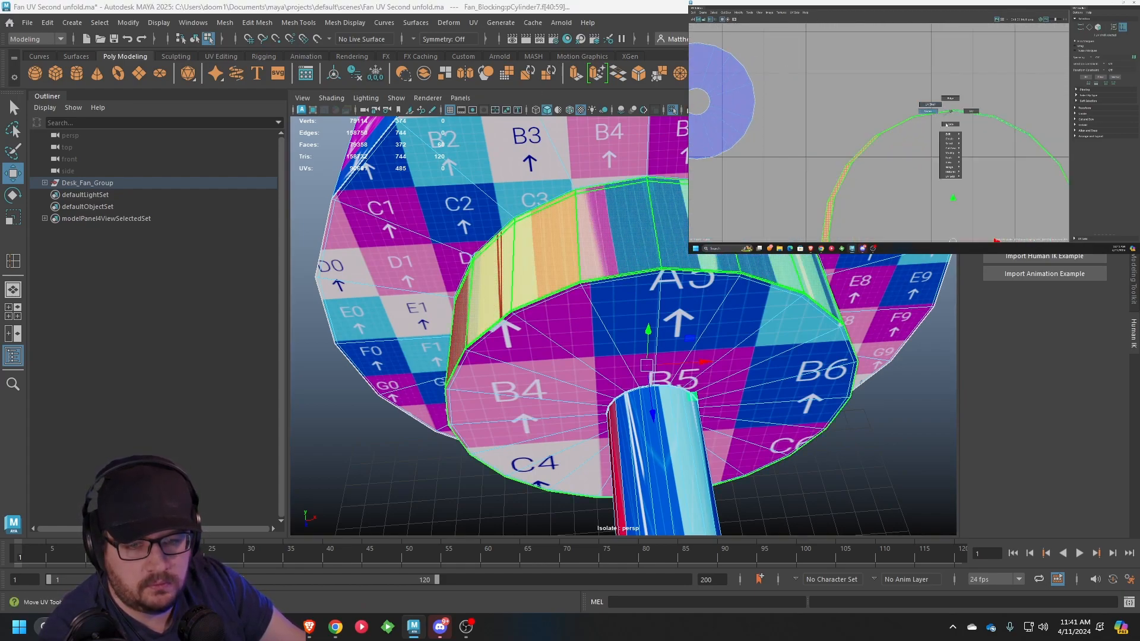
right_click_drag(951, 112, 953, 98)
left_click_drag(945, 102, 966, 121)
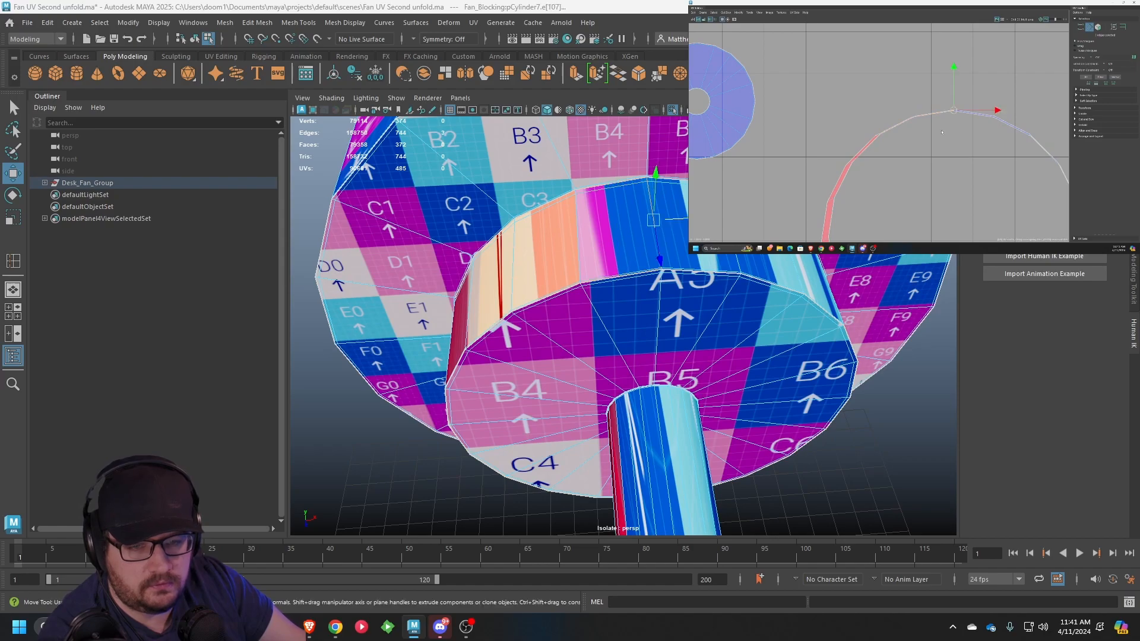
middle_click_drag(944, 132, 966, 130, "alt")
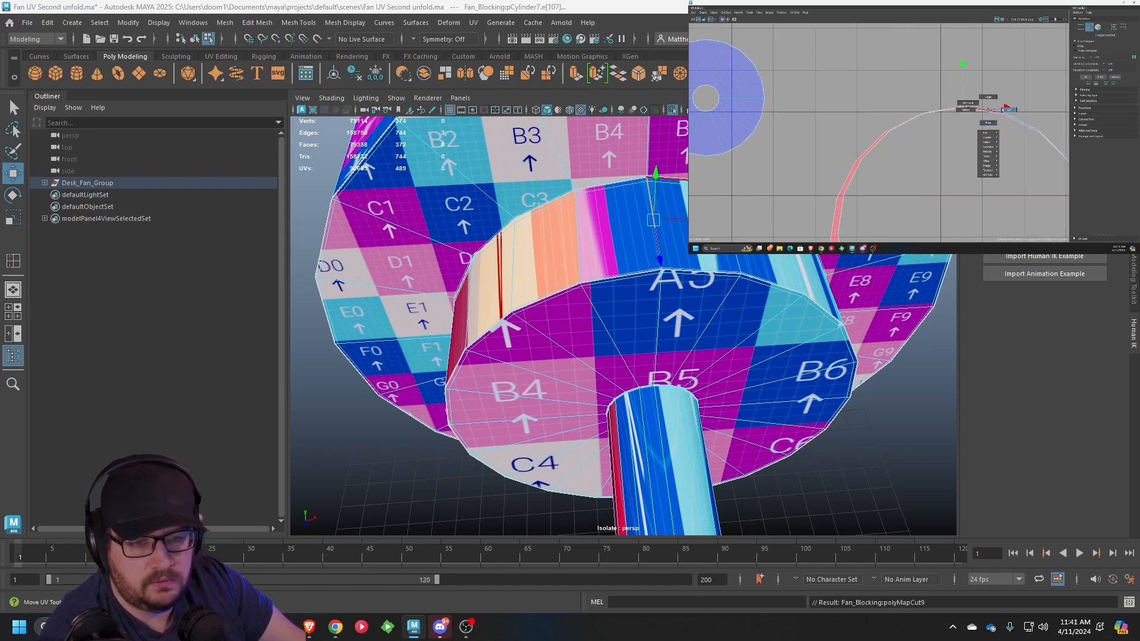
Select the smaller disc's side wall shell and unfold it into a strip
right_click_drag(974, 103, 998, 120)
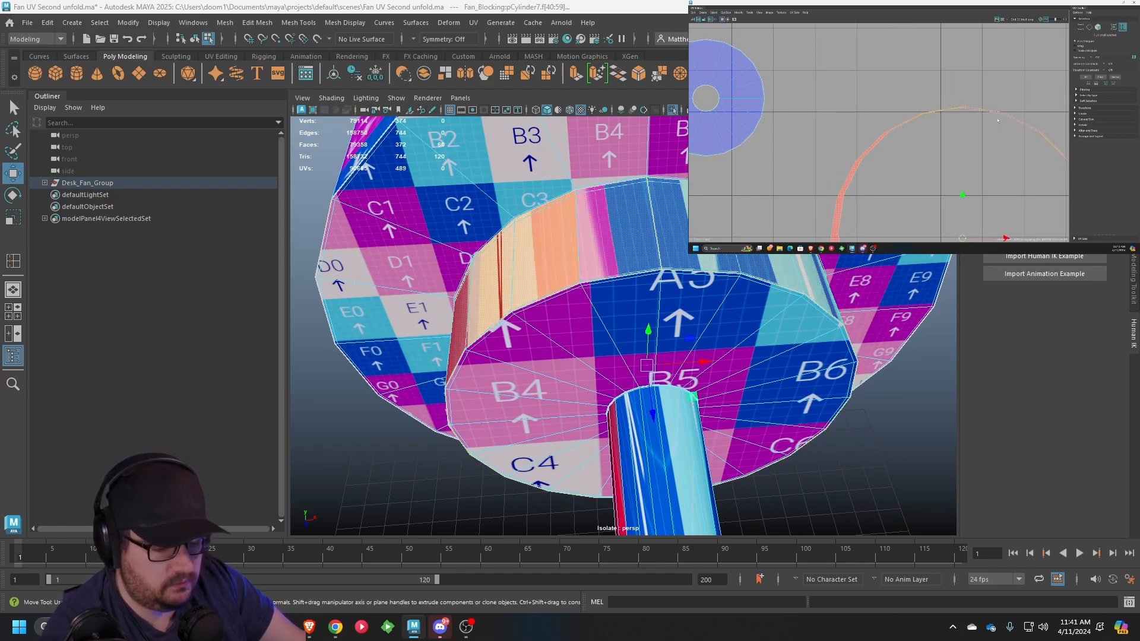
key("ctrl+u")
scroll(997, 120, "down", 5)
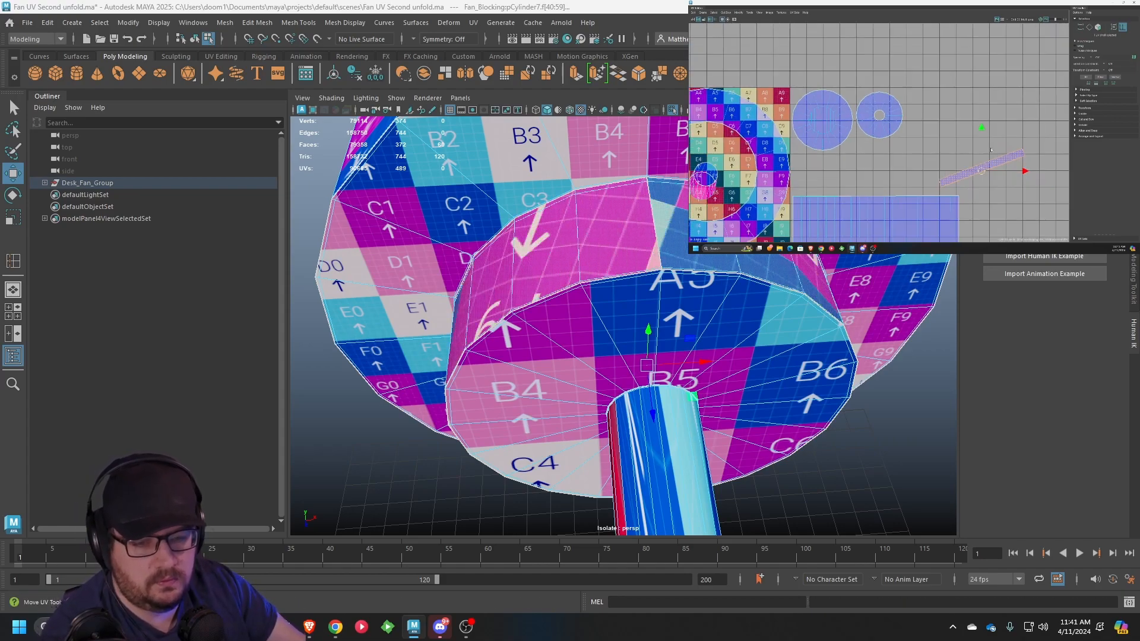
Rotate the smaller side wall strip level, place it just above the larger one and scale it to a similar length
left_click_drag(993, 136, 873, 190)
key("r")
key("w")
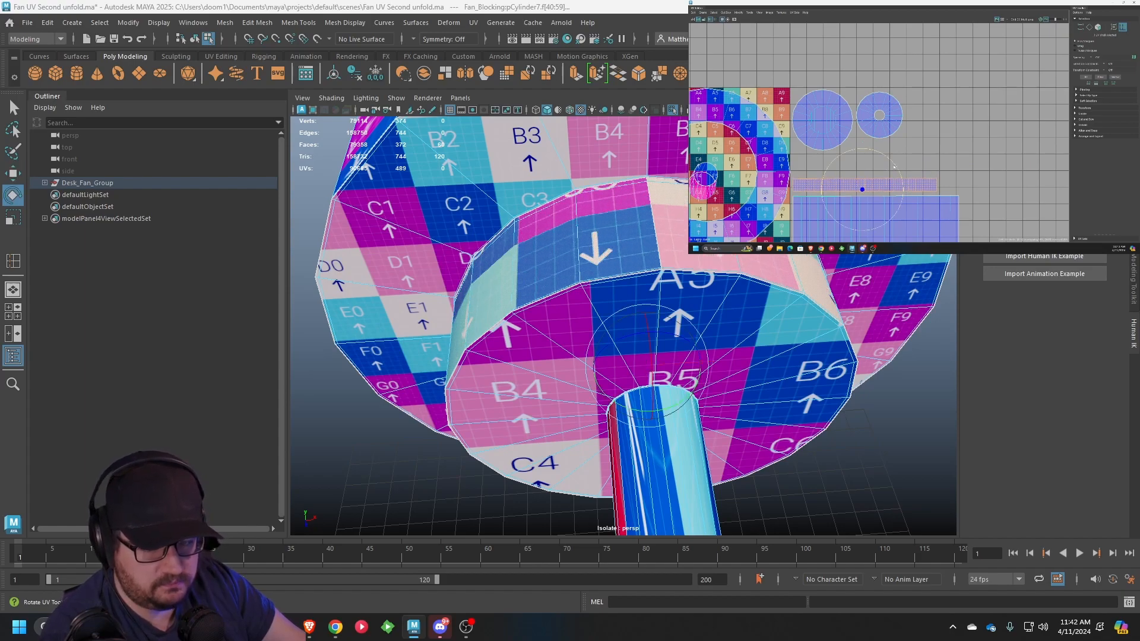
key("r")
left_click_drag(862, 190, 873, 192)
key("w")
middle_click_drag(873, 191, 905, 157, "alt")
left_click(908, 192)
key("r")
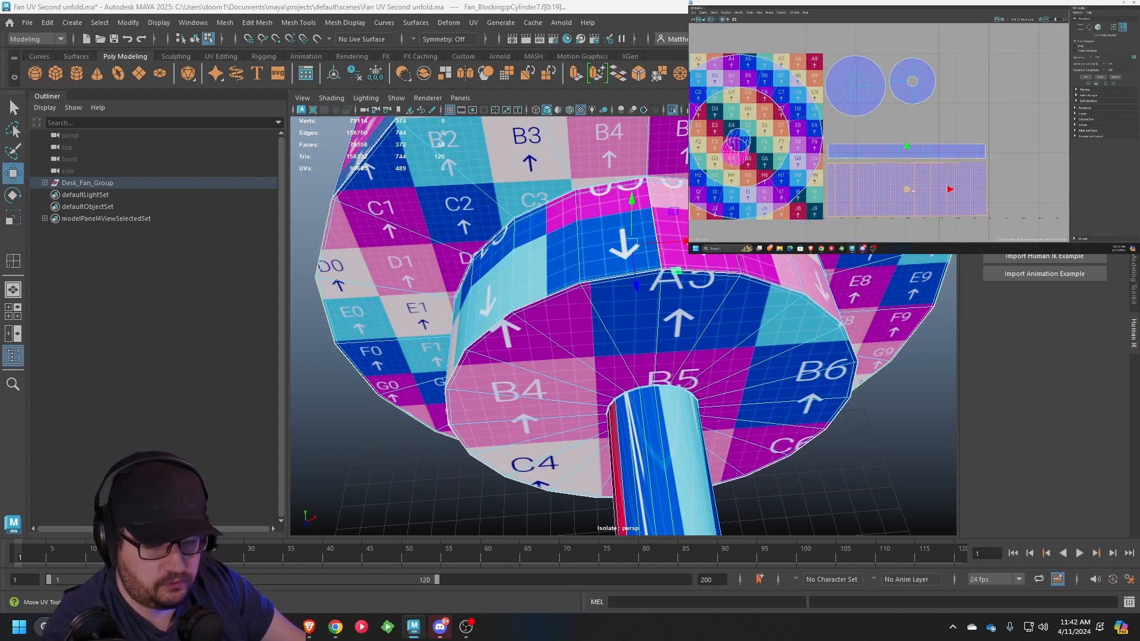
Examine the checker pattern on both discs' side walls from several angles
left_click_drag(618, 270, 728, 277, "alt")
scroll(716, 285, "down", 4)
left_click(728, 277)
scroll(682, 272, "up", 6)
left_click_drag(620, 274, 561, 245, "alt")
left_click(557, 344)
left_click(560, 245)
scroll(558, 248, "down", 3)
middle_click_drag(626, 276, 542, 242, "alt")
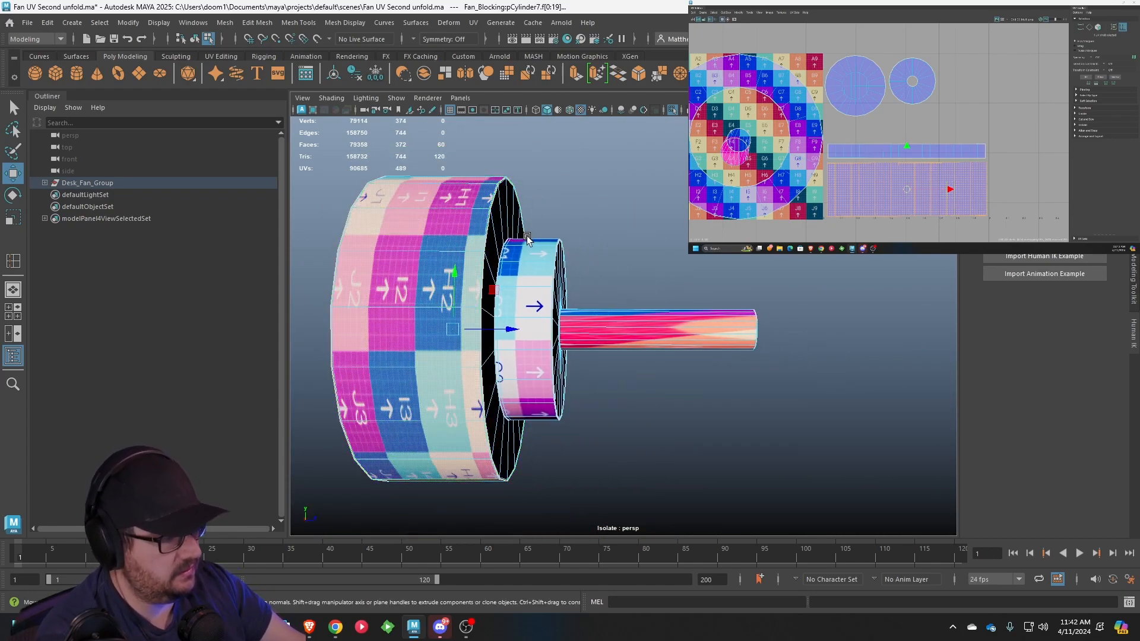
scroll(544, 240, "up", 3)
left_click_drag(541, 239, 528, 305, "alt")
scroll(529, 306, "up", 3)
Select the shaft's UV shell on the model and bring the shaft's free end into close view
left_click(526, 304)
left_click_drag(617, 291, 968, 248, "alt")
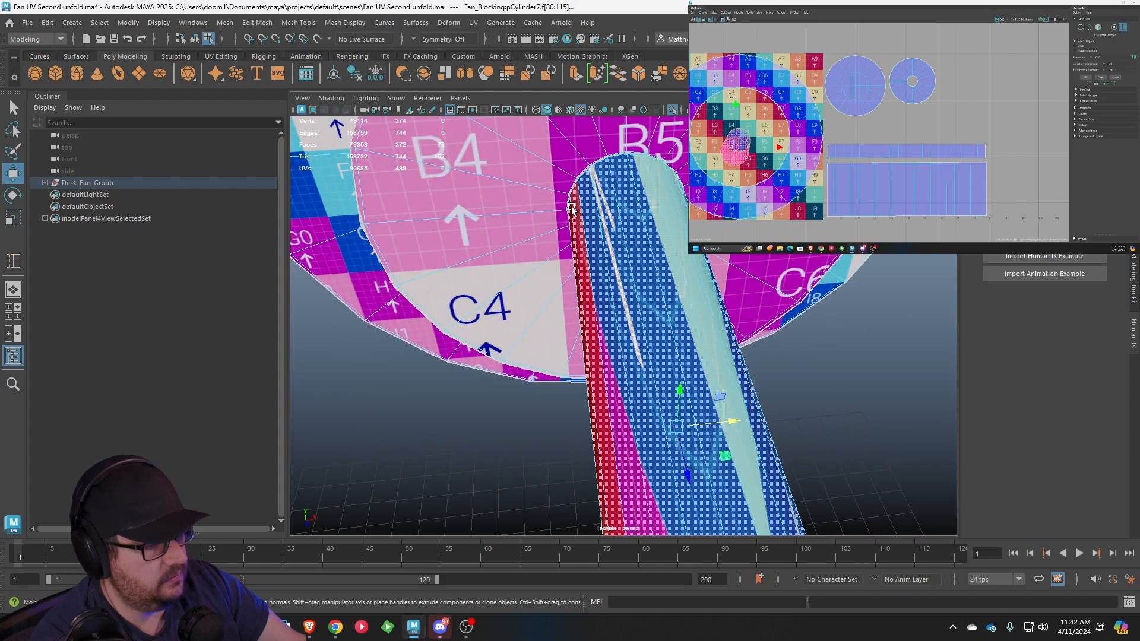
middle_click_drag(824, 156, 955, 168, "alt")
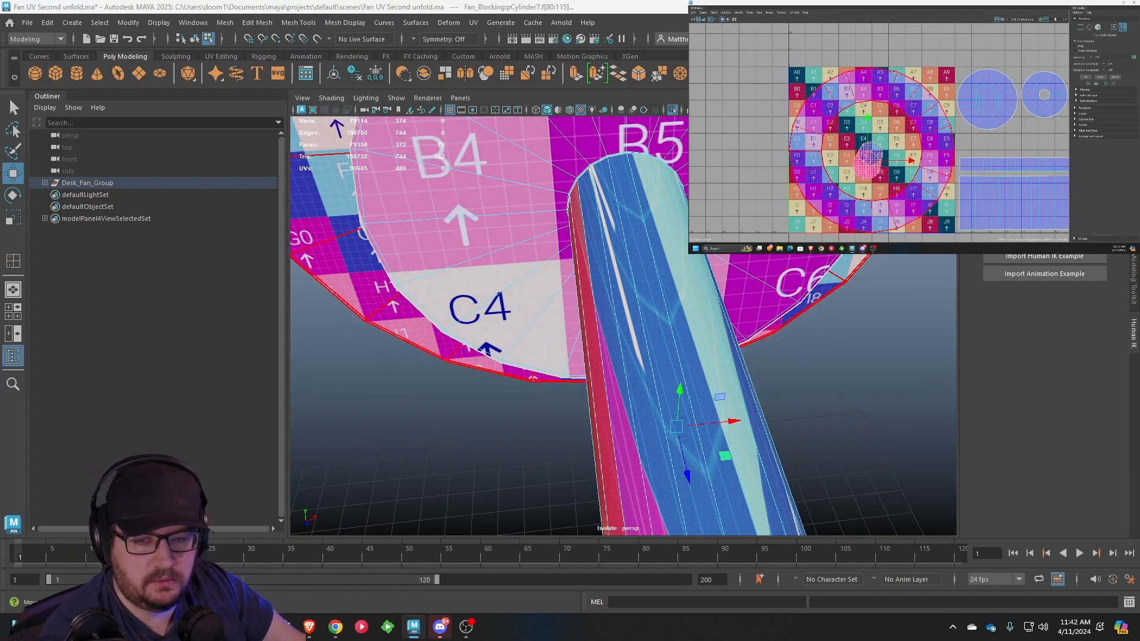
scroll(755, 369, "down", 5)
left_click_drag(755, 369, 567, 273, "alt")
right_click(567, 273)
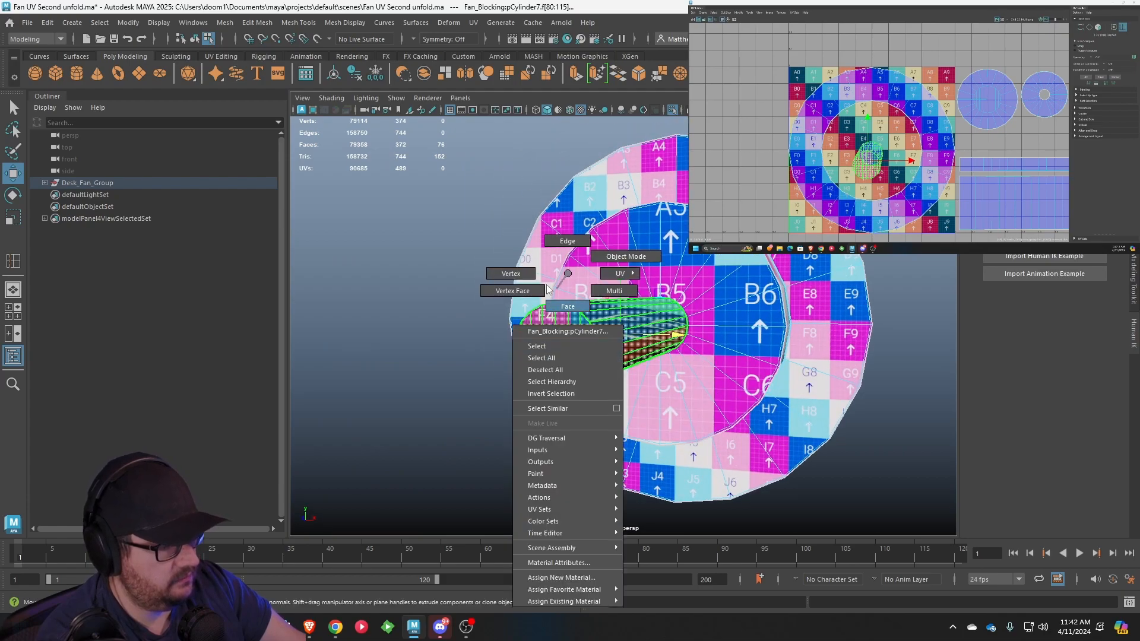
right_click_drag(586, 274, 605, 304)
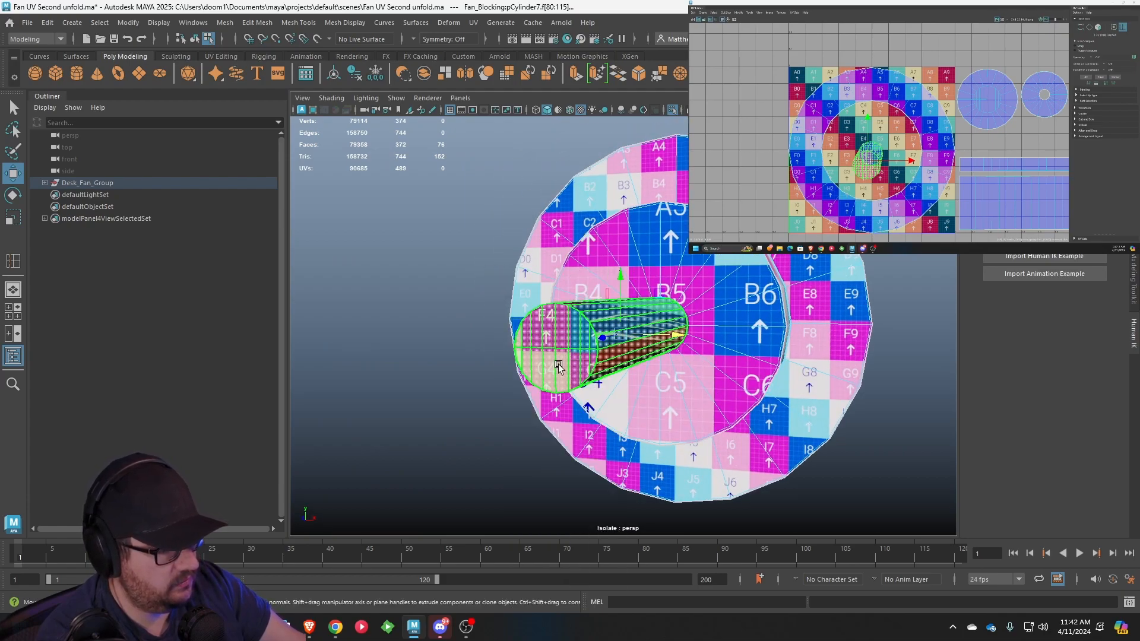
left_click_drag(604, 304, 571, 350, "alt")
middle_click_drag(572, 350, 615, 292, "alt")
scroll(615, 292, "up", 5)
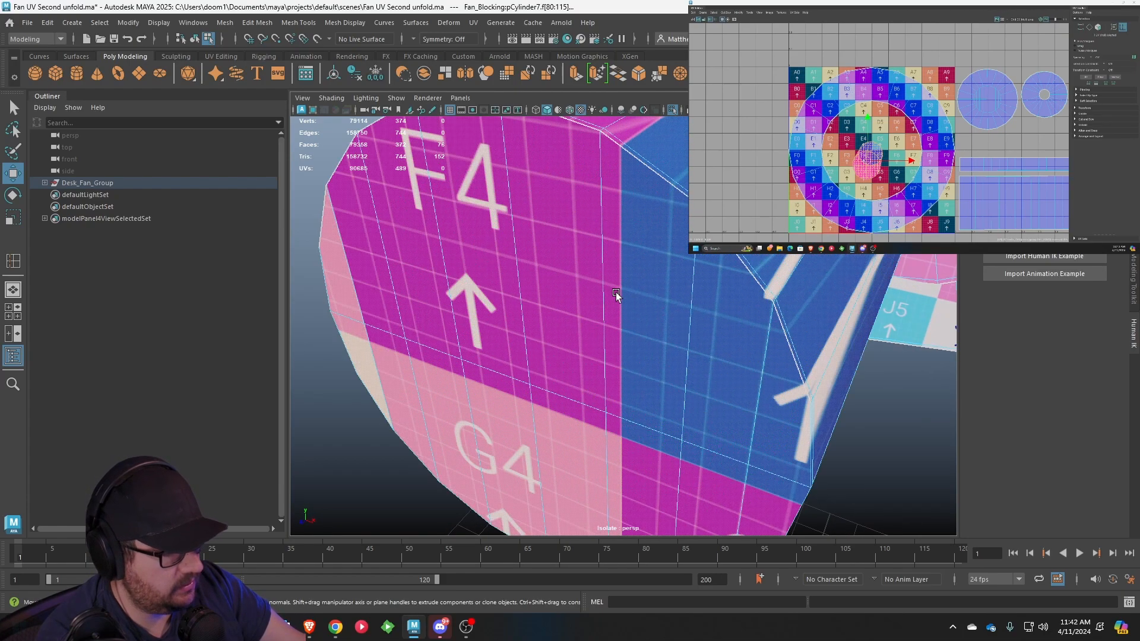
Select the edge loop around the shaft's free end and cut the UVs along it
left_click_drag(657, 278, 637, 273, "alt")
right_click_drag(591, 273, 590, 244)
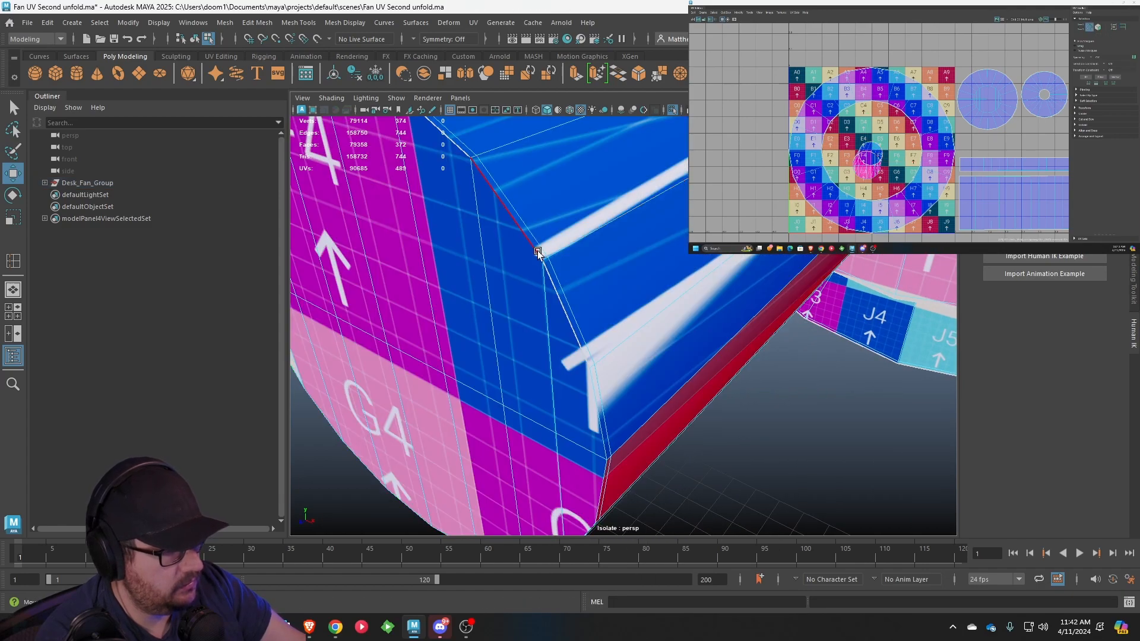
double_click(538, 252)
left_click_drag(547, 279, 606, 224, "alt")
left_click(646, 201, "shift")
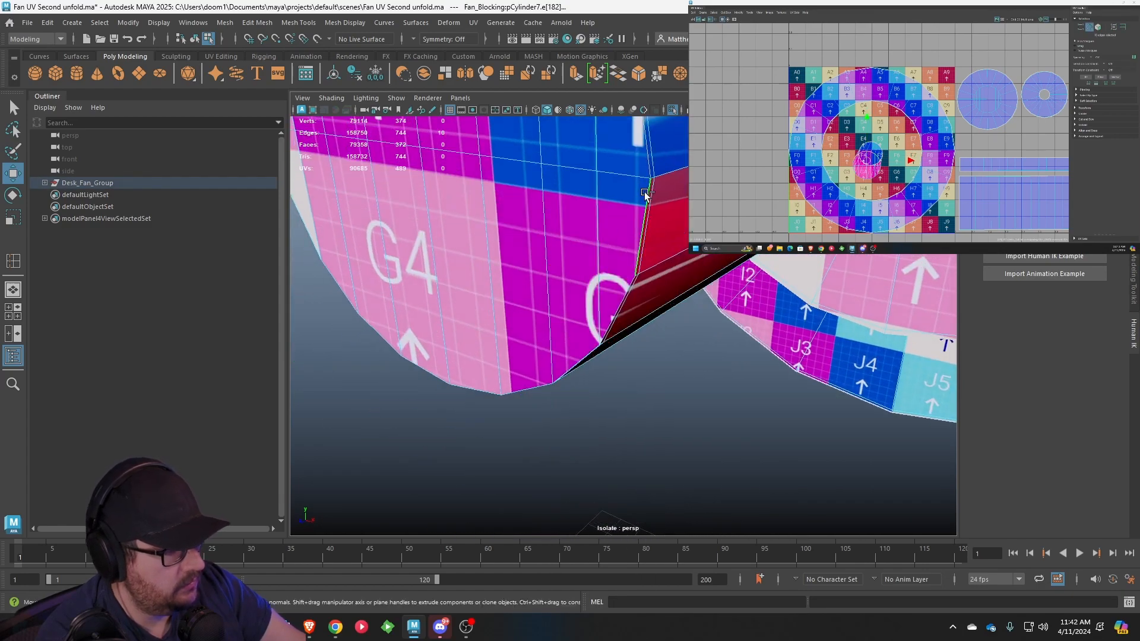
double_click(617, 310, "shift")
left_click_drag(562, 369, 618, 320, "alt")
middle_click_drag(873, 156, 877, 149, "alt")
key("shift+x")
Select the shaft's round end-cap shell and move it outside the tile, just below the gap between the two round shells
scroll(690, 284, "down", 5)
right_click_drag(690, 282, 732, 302)
left_click(674, 289)
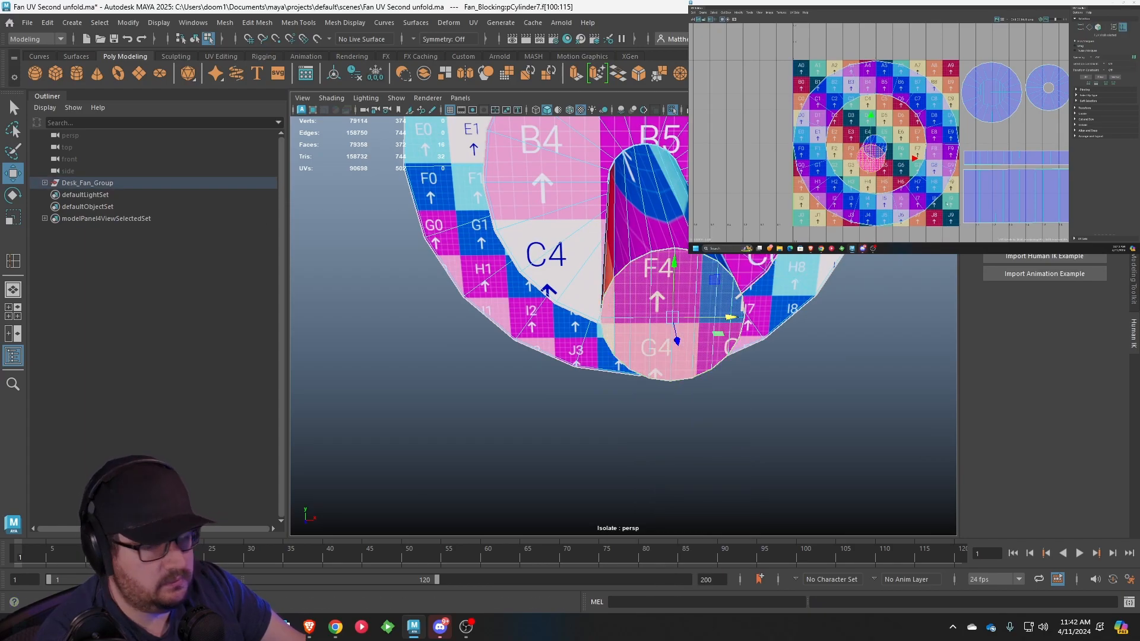
left_click_drag(871, 158, 1028, 130)
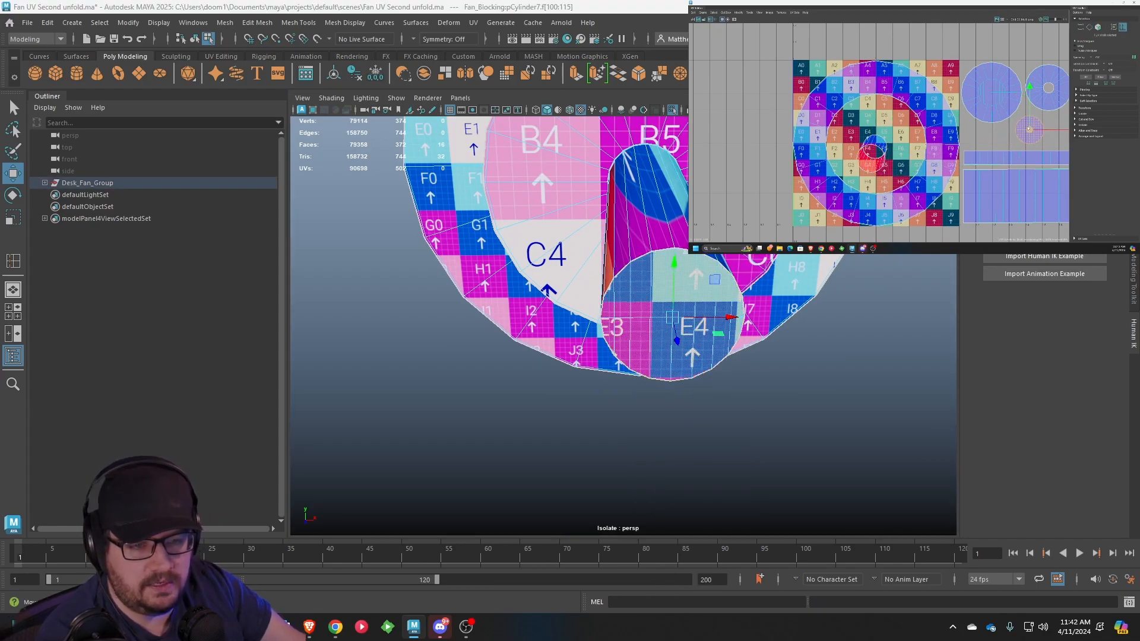
middle_click_drag(1029, 130, 954, 141, "alt")
scroll(955, 142, "up", 1)
key("e")
key("w")
left_click_drag(968, 143, 965, 126)
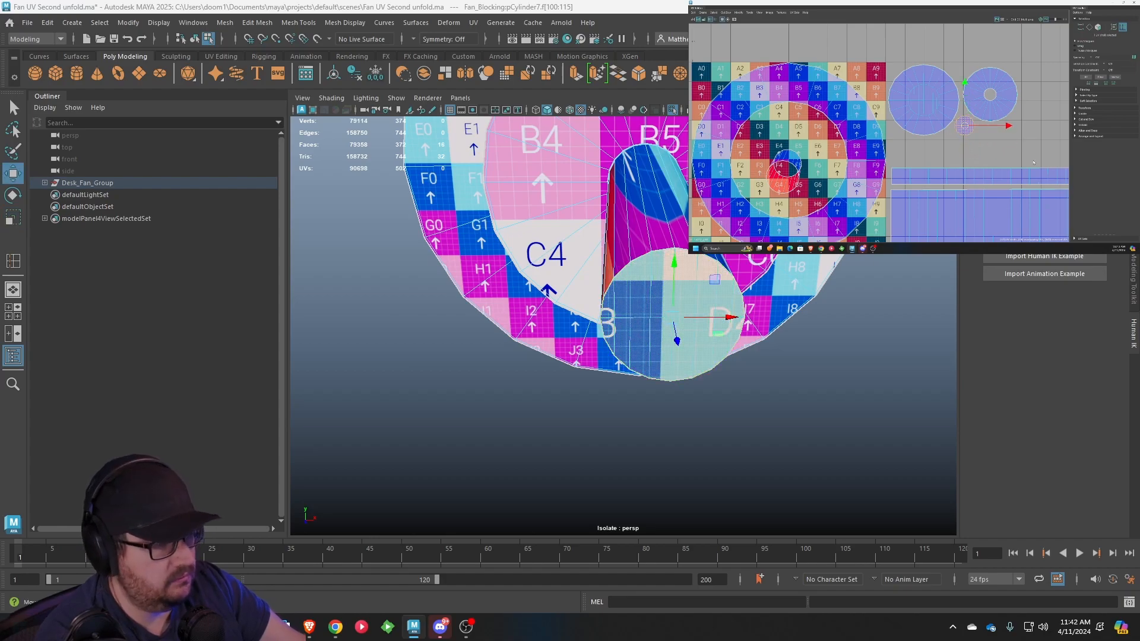
Select one lengthwise edge line of the shaft, including the short edges at its ends, and cut the UVs along it
right_click_drag(657, 188, 658, 175)
left_click(658, 181)
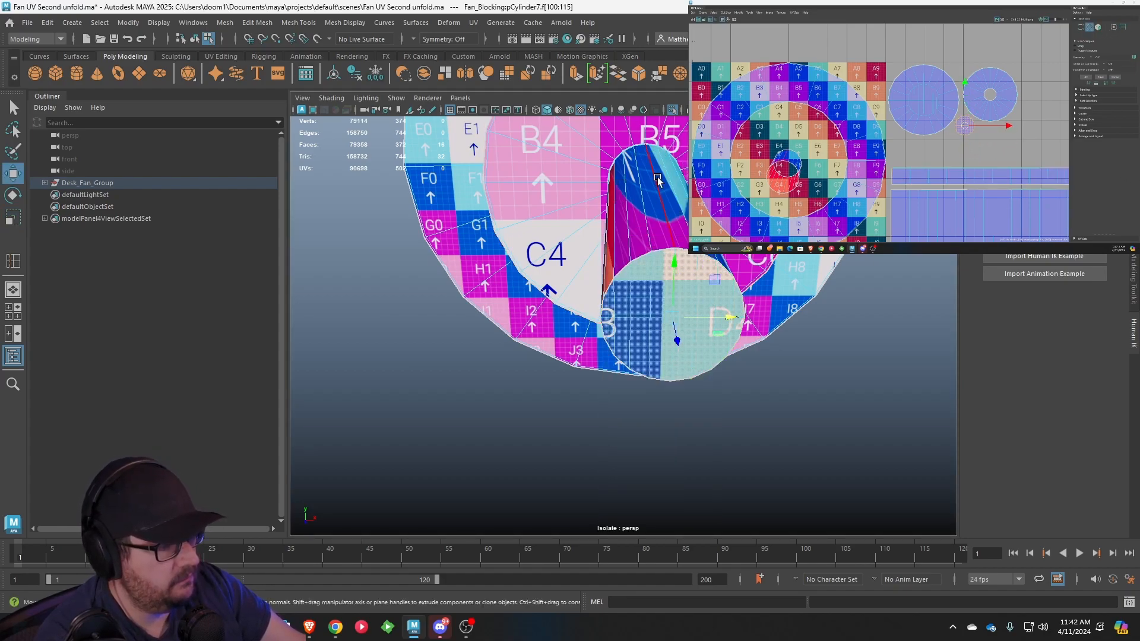
key("f")
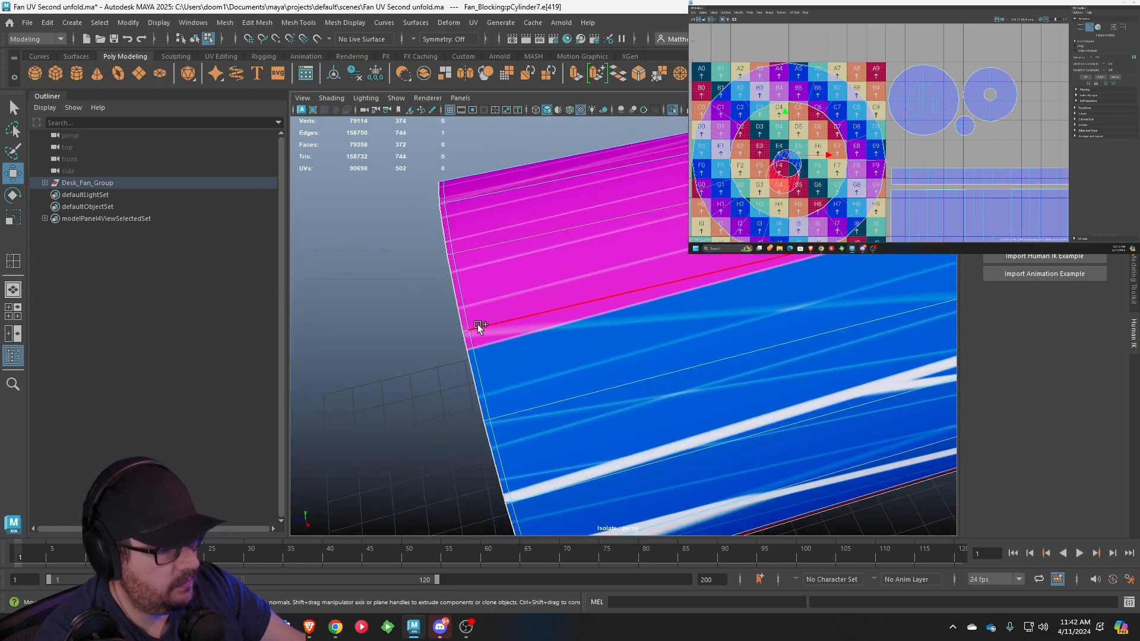
left_click_drag(715, 415, 681, 349, "alt")
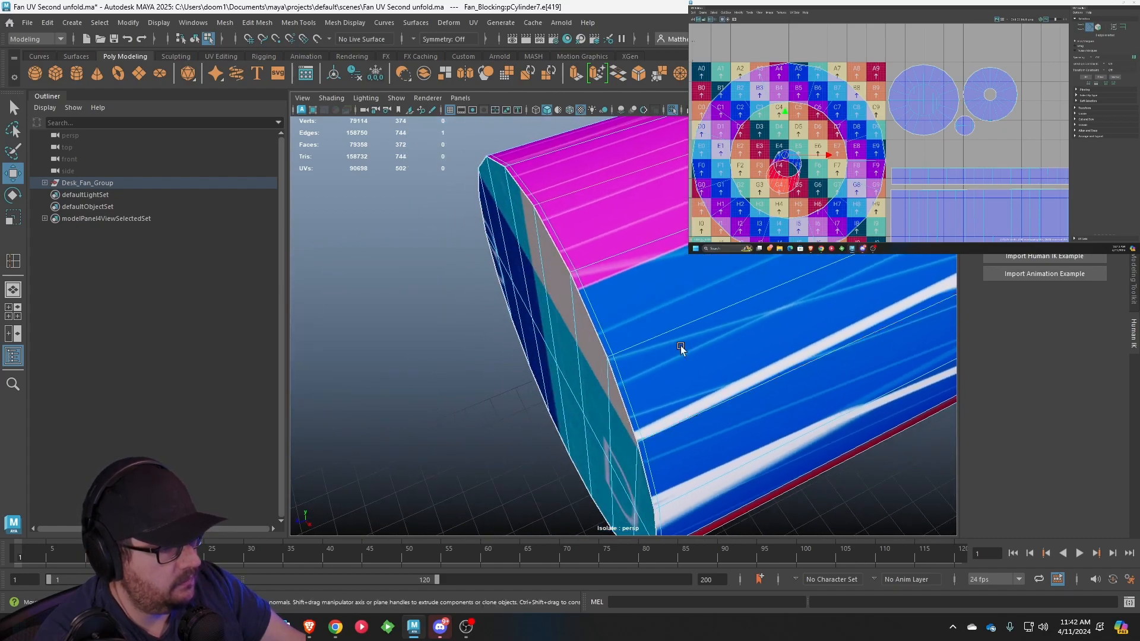
left_click_drag(683, 230, 840, 287, "alt")
scroll(685, 312, "up", 2)
middle_click_drag(840, 287, 605, 340, "alt")
scroll(647, 338, "up", 3)
scroll(605, 339, "up", 3)
scroll(604, 340, "up", 3)
left_click_drag(604, 339, 621, 354, "alt")
left_click(664, 310, "shift")
scroll(653, 327, "down", 10)
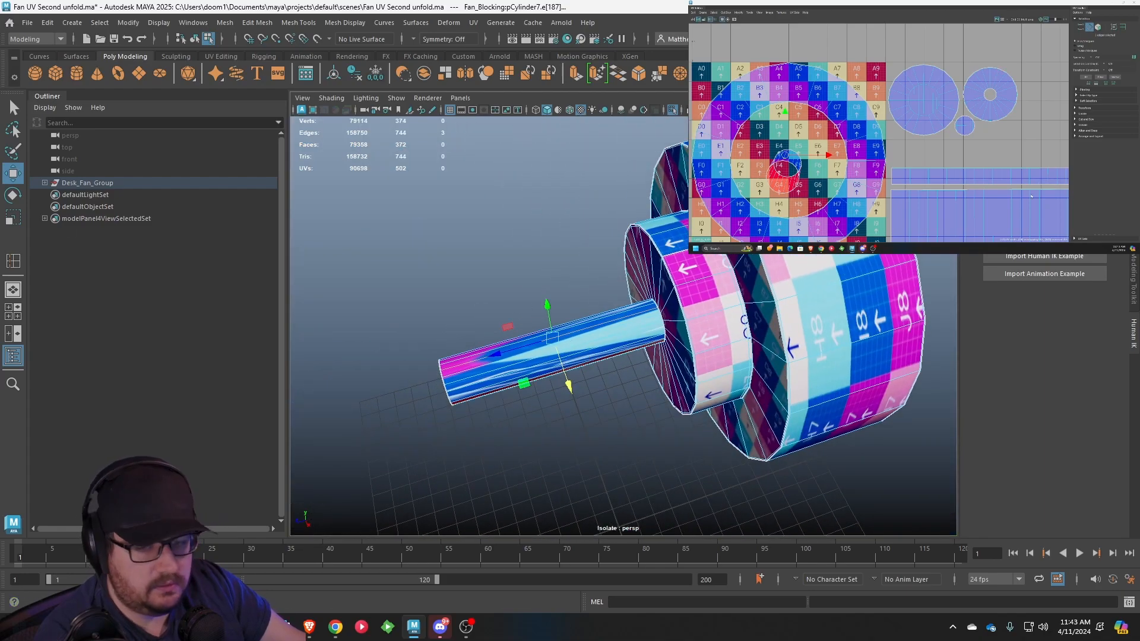
middle_click_drag(803, 155, 830, 145, "alt")
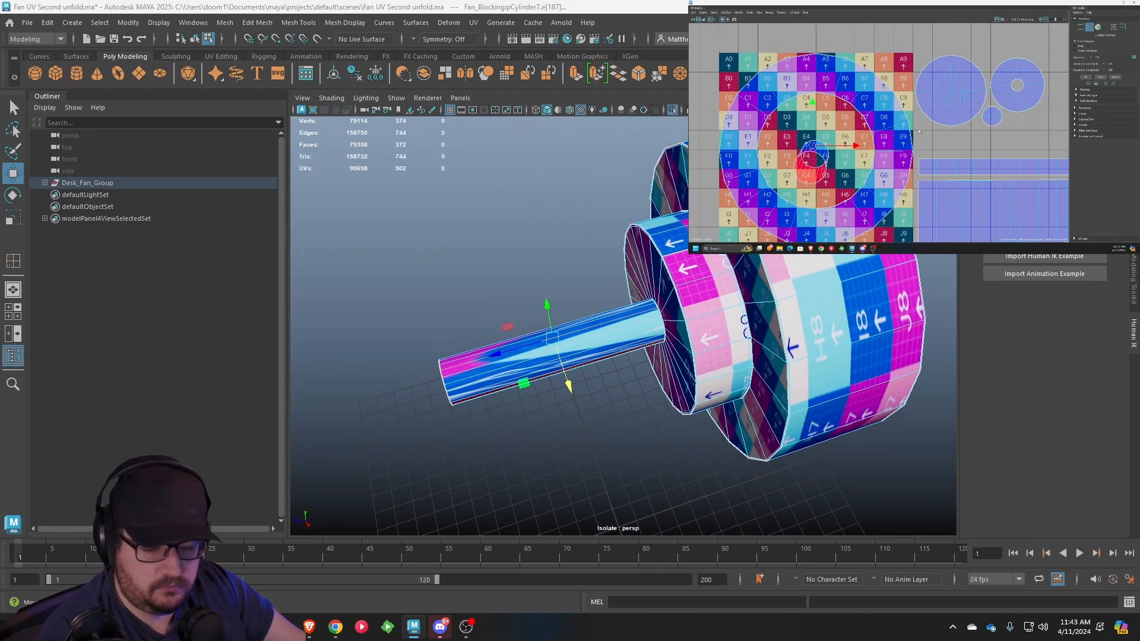
key("shift+x")
Select the shaft's side wall shell and unfold it
right_click_drag(809, 153, 831, 153)
left_click_drag(832, 140, 815, 156)
right_click_drag(816, 153, 796, 146)
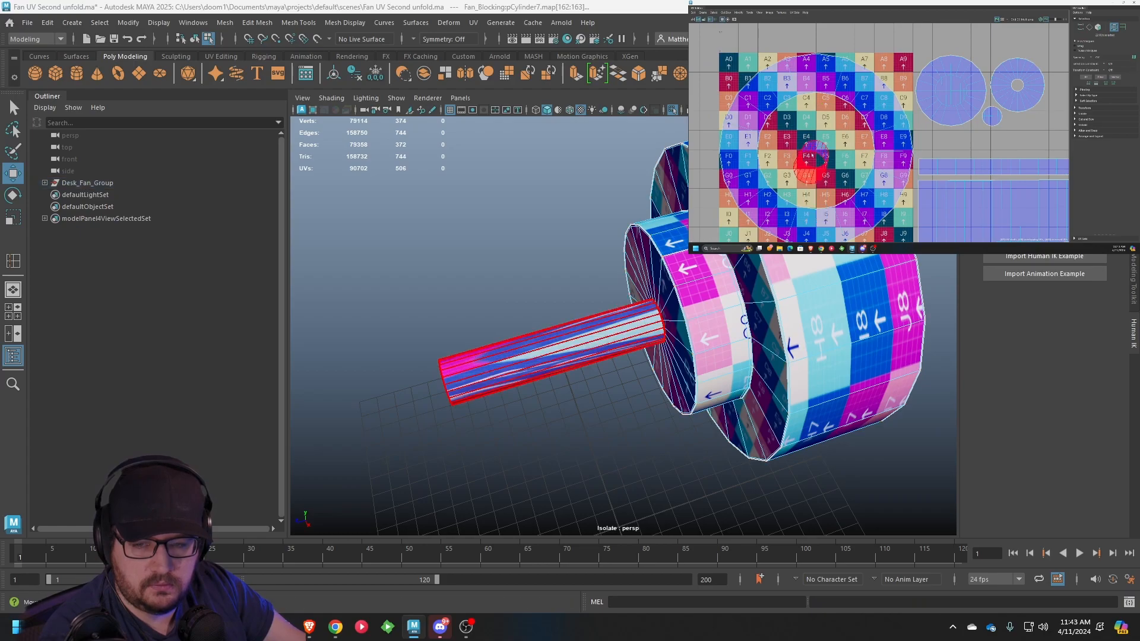
left_click(806, 160)
key("ctrl+u")
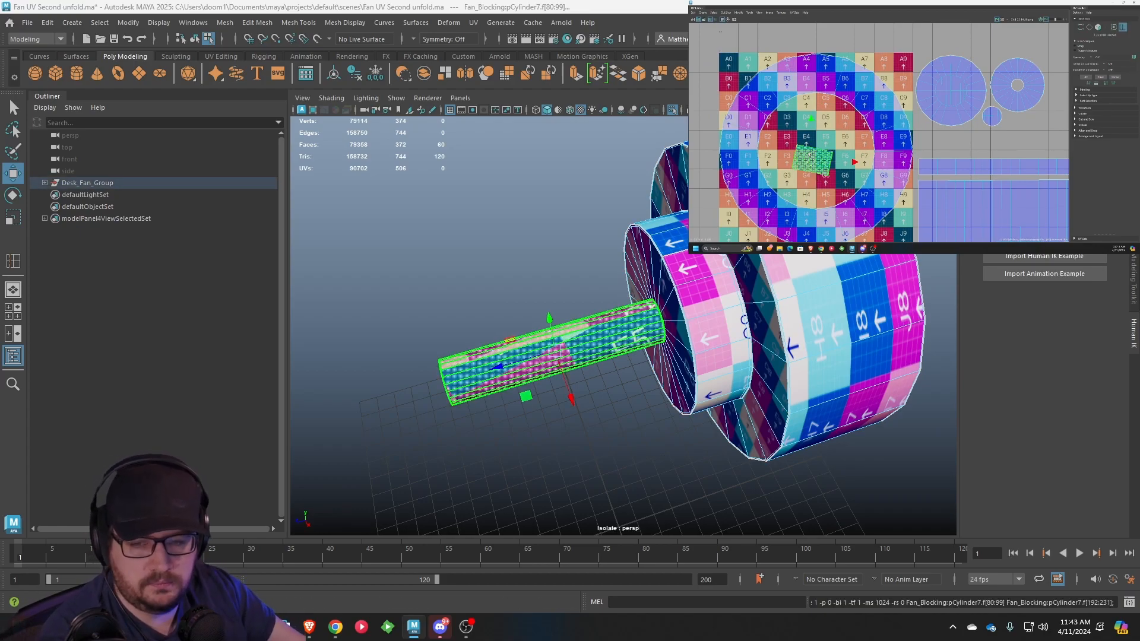
Rotate the shaft's side wall shell upright and move it outside the tile below the ring-shaped shell
key("e")
left_click_drag(844, 138, 864, 193)
key("w")
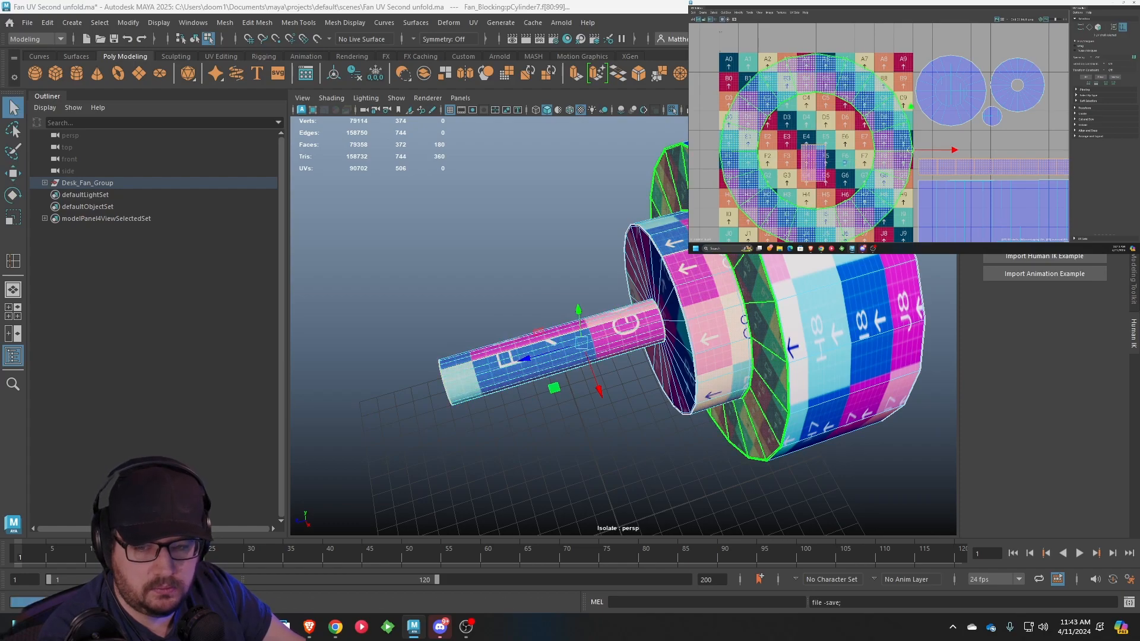
left_click_drag(814, 161, 1027, 138)
scroll(1027, 137, "down", 2)
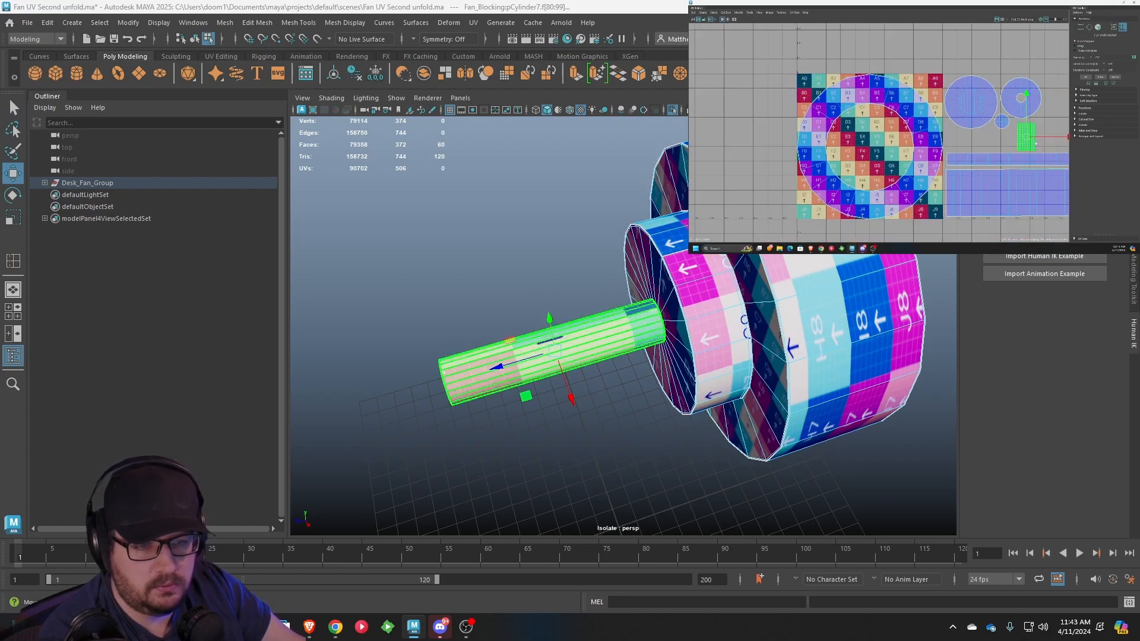
Select the plain large disc shell, scale it down and move it against the upper corner beside the tile
middle_click_drag(1027, 137, 921, 127, "alt")
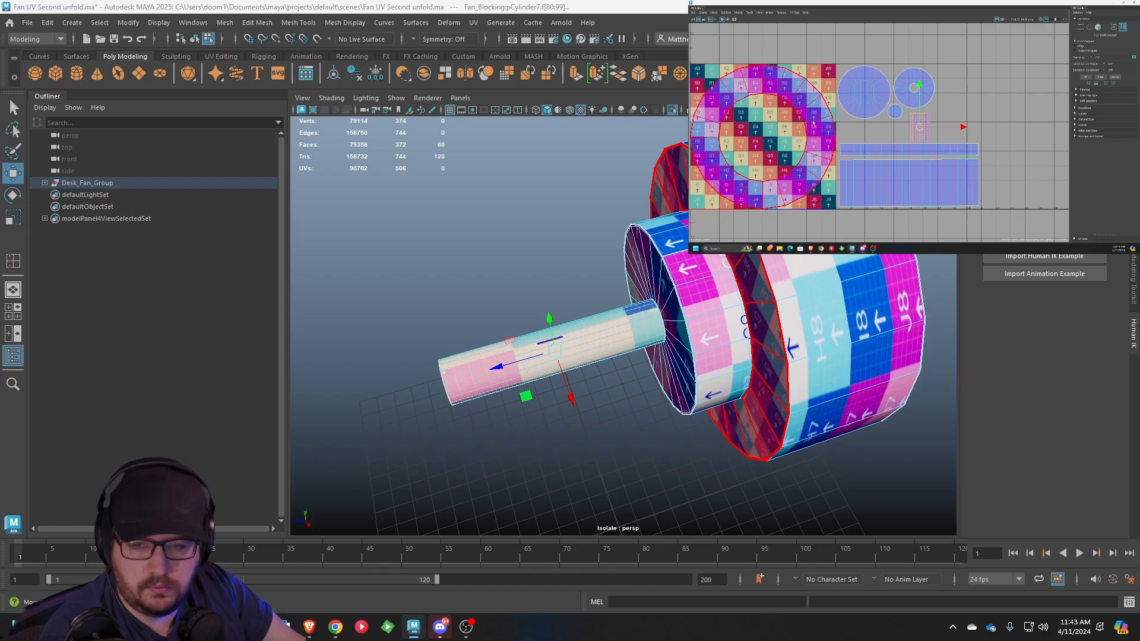
scroll(768, 109, "up", 2)
left_click(964, 119)
left_click(886, 88)
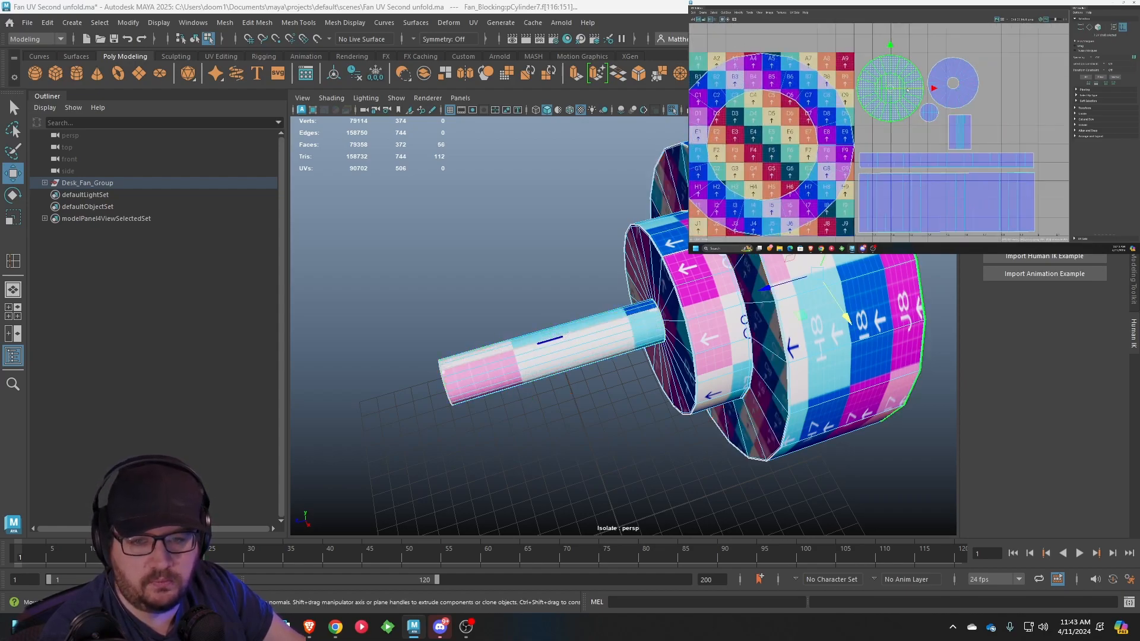
key("r")
left_click_drag(885, 88, 872, 72)
key("w")
key("r")
key("w")
Move the disc shell with the centre hole, the shaft's end cap and the shaft wall shell closer together beside the tile
left_click(948, 86)
left_click_drag(950, 86, 894, 93)
left_click(929, 114)
left_click(958, 132)
left_click_drag(958, 131, 920, 130)
scroll(880, 123, "down", 2)
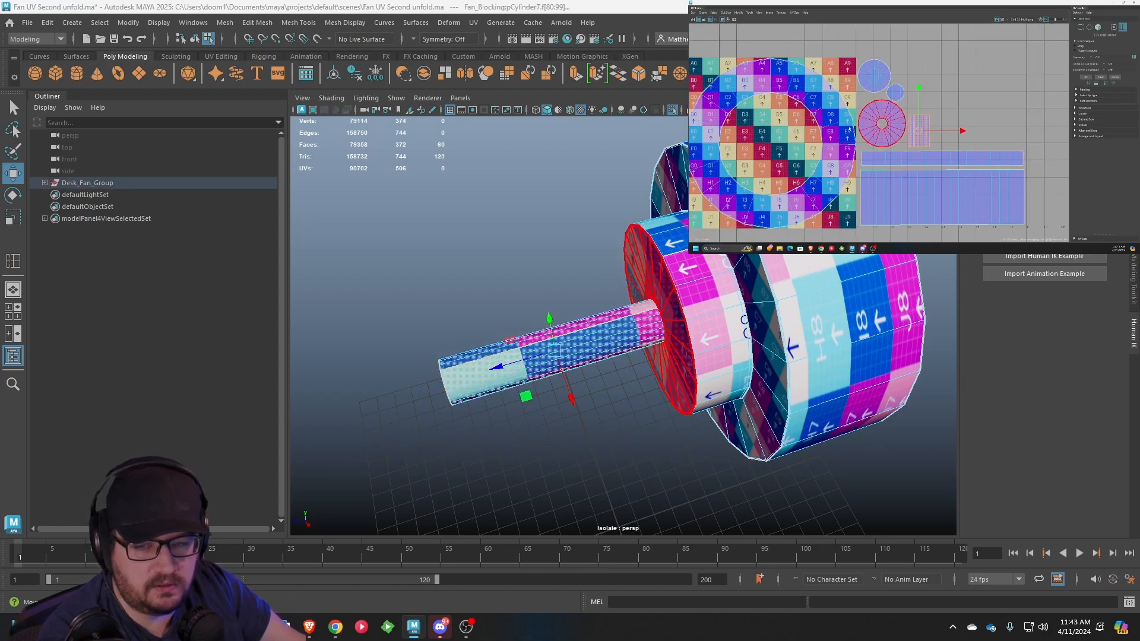
Scale down the large ring shell inside the tile and move it outside, above the rectangular strip shells
left_click(837, 126)
scroll(831, 127, "down", 1)
key("r")
left_click_drag(780, 141, 955, 106)
key("w")
left_click(1001, 85)
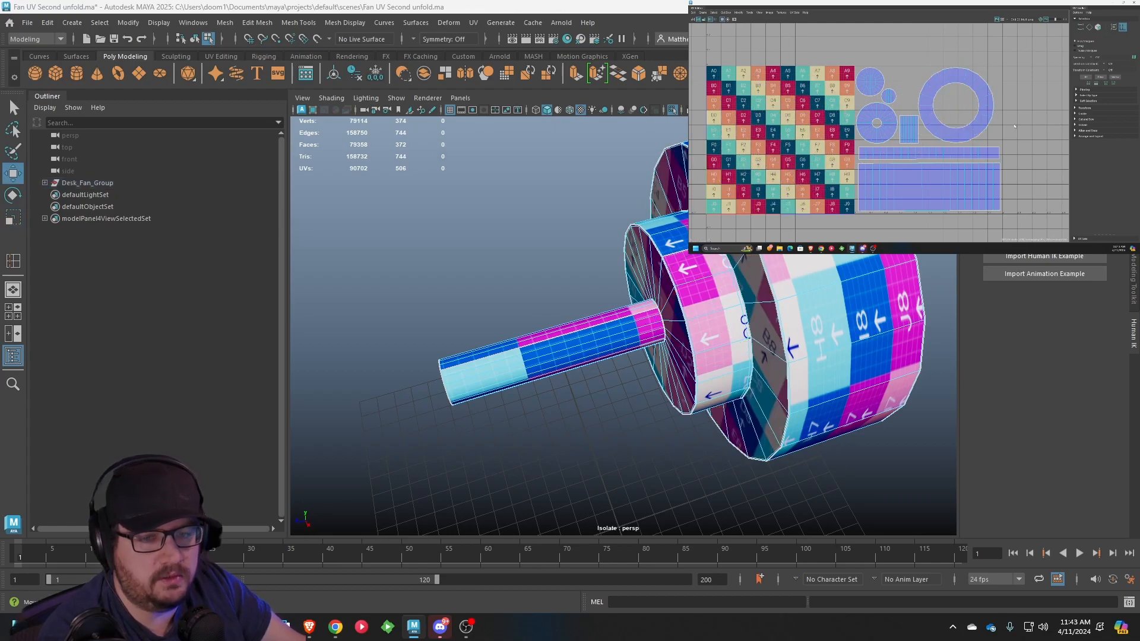
Select all of the motor part's UV shells and move them together into the tile
scroll(1002, 86, "down", 3)
left_click_drag(1008, 66, 908, 171)
left_click_drag(992, 123, 890, 122)
left_click(960, 131)
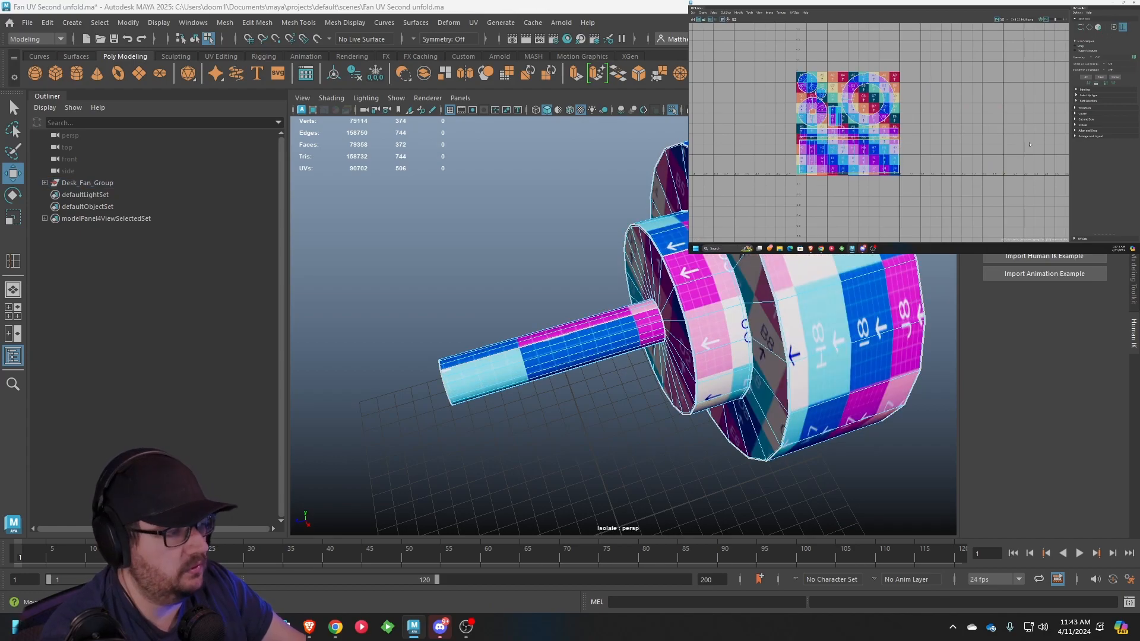
Return the motor part to object mode, display it smoothed and check its checker texture from several angles
scroll(440, 230, "down", 5)
left_click_drag(440, 229, 511, 261, "alt")
right_click_drag(696, 303, 751, 275)
left_click(806, 360)
scroll(628, 338, "up", 5)
left_click_drag(628, 338, 677, 268, "alt")
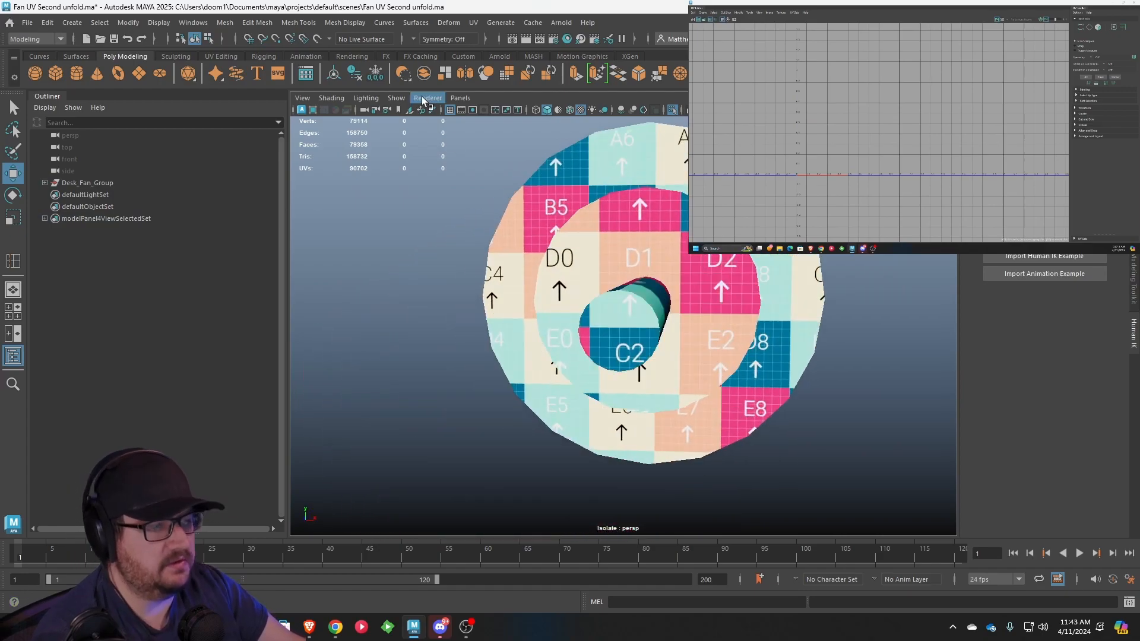
left_click(753, 300)
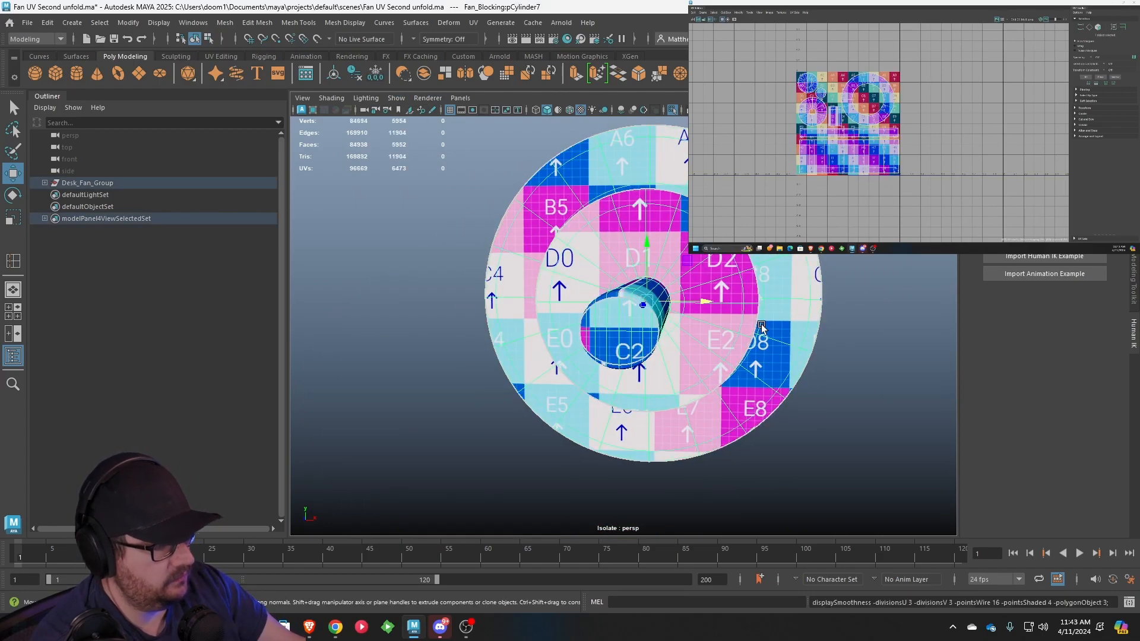
left_click(844, 395)
left_click_drag(844, 395, 463, 204, "alt")
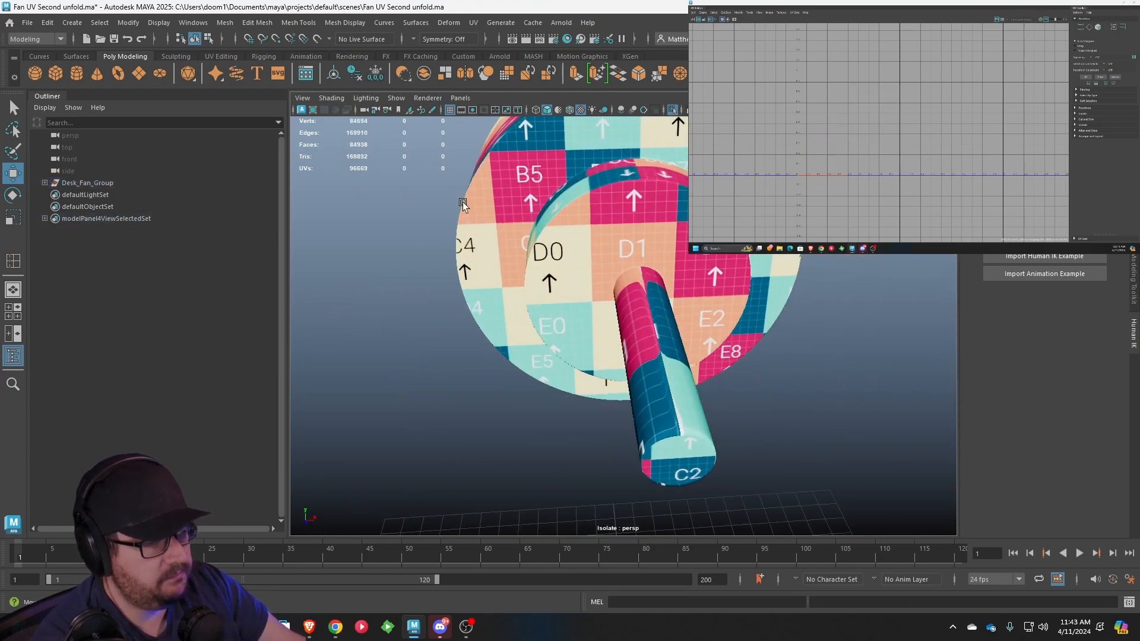
Turn off isolation of the motor part to show the whole desk fan
left_click(553, 172)
left_click(396, 98)
mouse_move(416, 114)
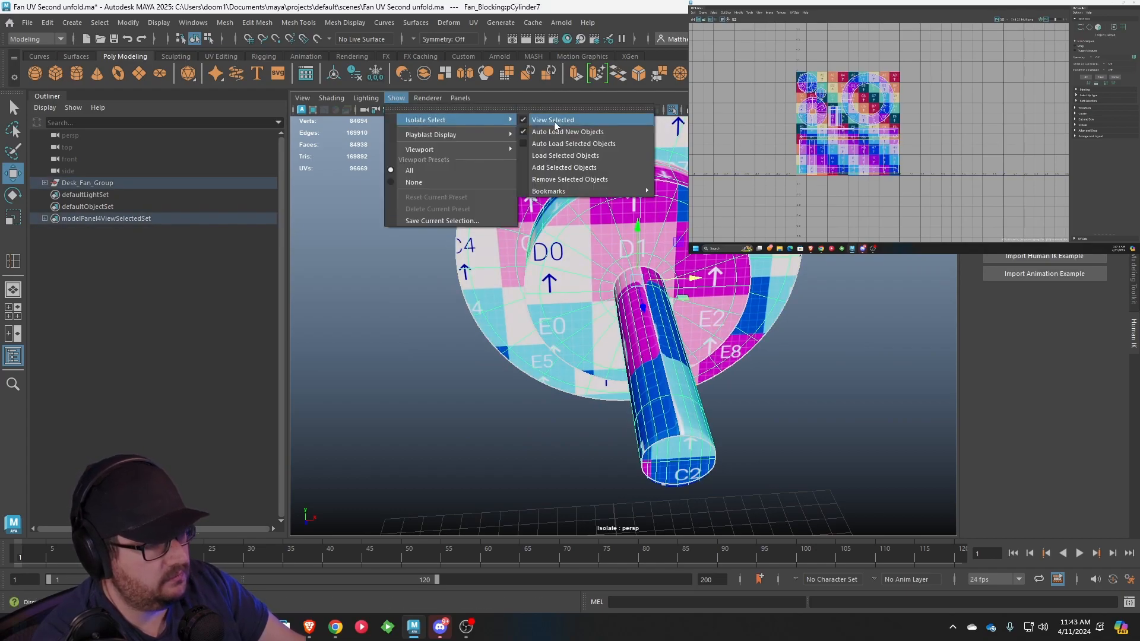
left_click(552, 122)
scroll(541, 149, "down", 8)
left_click_drag(624, 233, 525, 214, "alt")
left_click(27, 22)
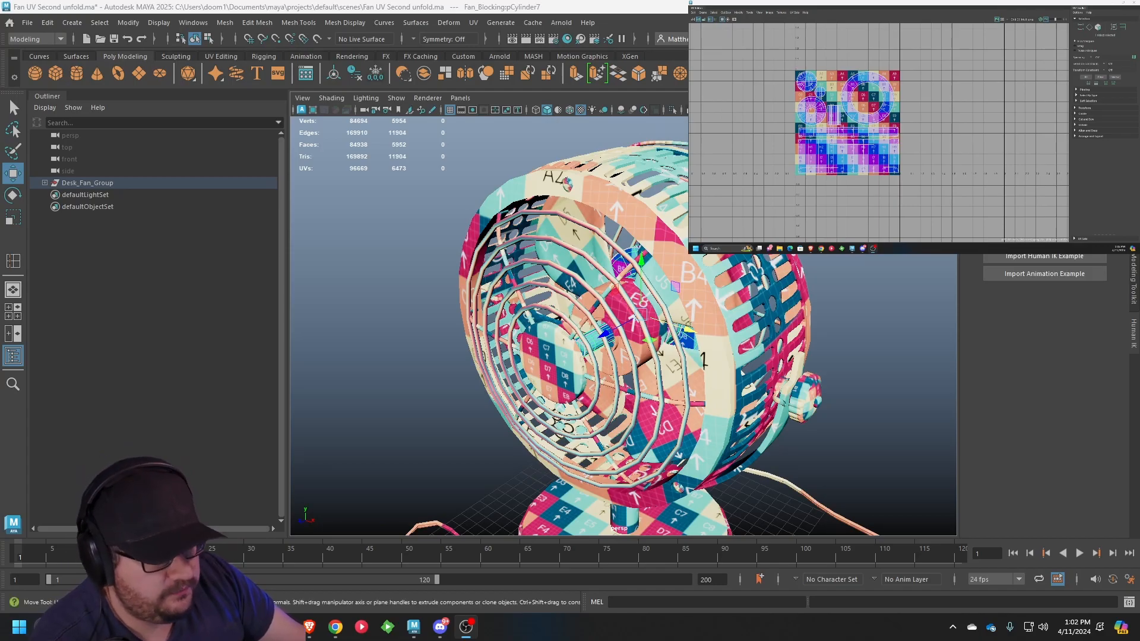
Select the round back panel at the rear of the fan and isolate it in the viewport
key("ctrl+z")
left_click_drag(772, 344, 617, 298, "alt")
scroll(606, 312, "up", 5)
left_click(601, 303)
left_click(396, 98)
mouse_move(446, 122)
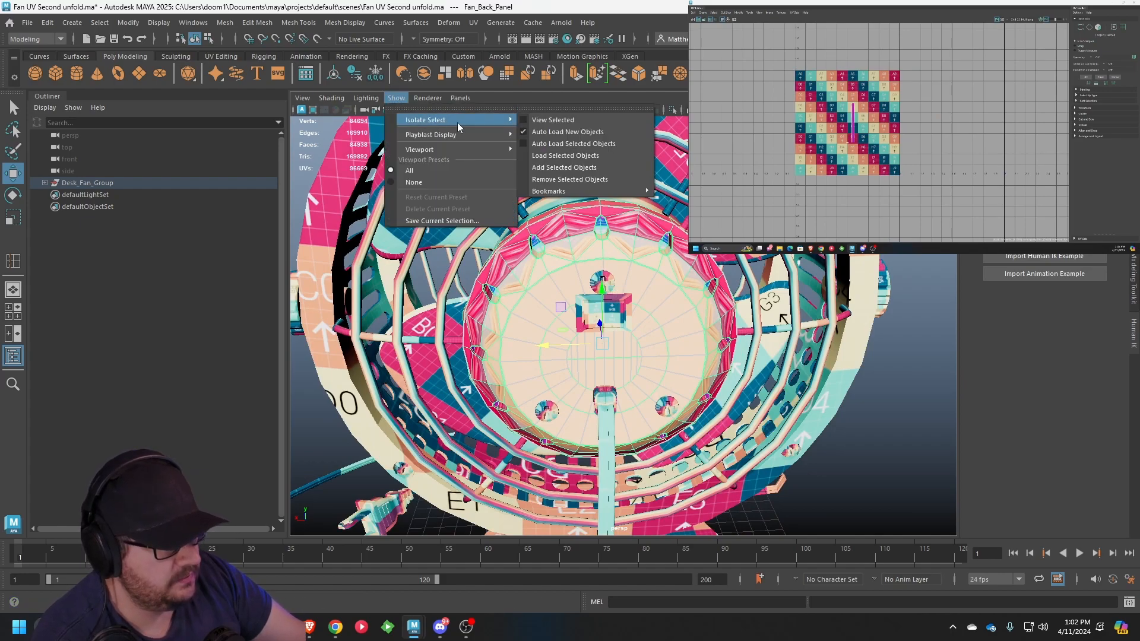
left_click(557, 120)
Face the back panel straight on and apply a Camera-based UV projection to it
left_click_drag(523, 252, 614, 240, "alt")
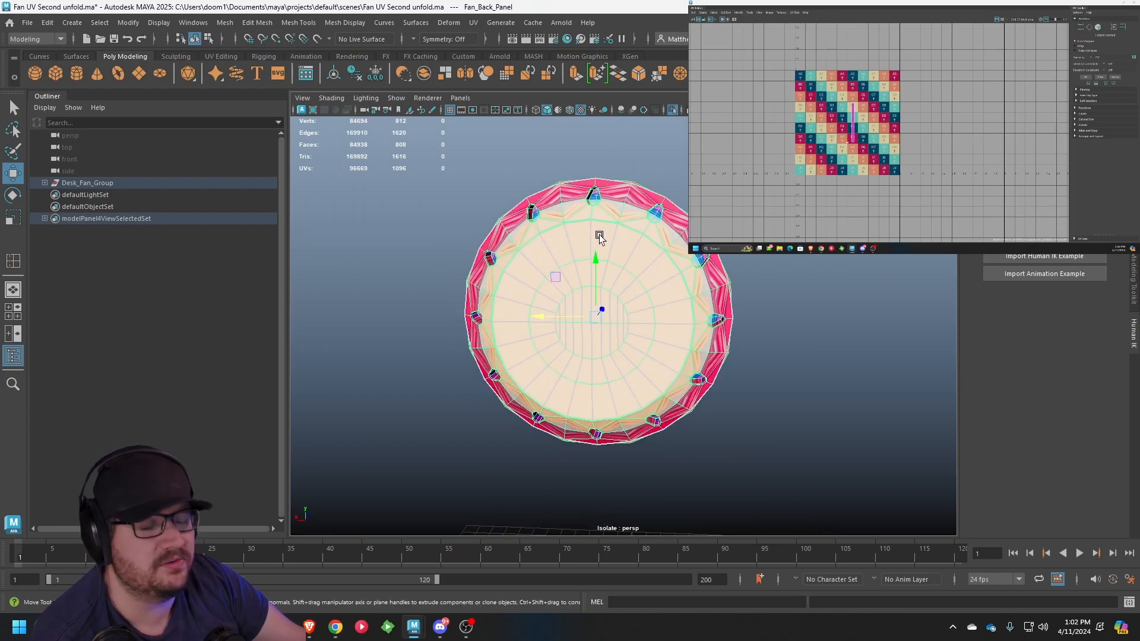
middle_click_drag(610, 227, 566, 184, "alt")
left_click_drag(566, 184, 574, 185, "alt")
left_click(306, 20)
left_click(479, 24)
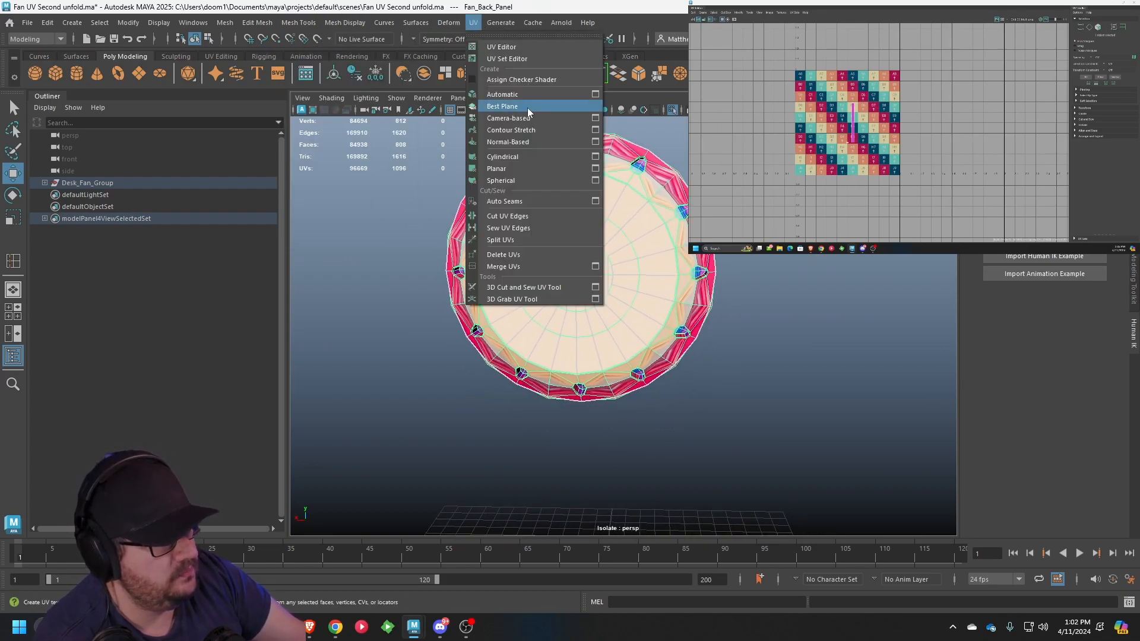
left_click(516, 120)
Select the edge loop around the outer border of the panel's flat round face and cut the UVs along it
left_click_drag(582, 249, 643, 277, "alt")
scroll(611, 251, "up", 5)
right_click_drag(697, 249, 701, 217)
middle_click_drag(715, 218, 687, 221, "alt")
scroll(686, 223, "down", 3)
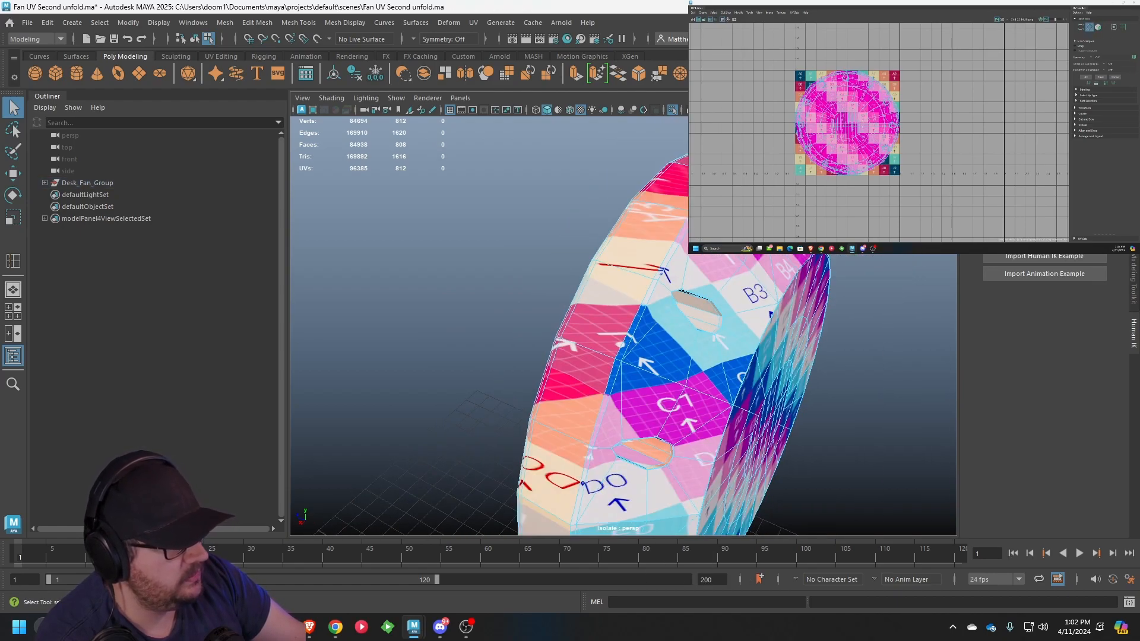
left_click_drag(680, 229, 490, 219, "alt")
middle_click_drag(491, 219, 634, 263, "alt")
scroll(634, 263, "up", 5)
scroll(635, 262, "down", 5)
left_click_drag(485, 213, 678, 273, "alt")
scroll(632, 256, "up", 4)
scroll(698, 273, "up", 4)
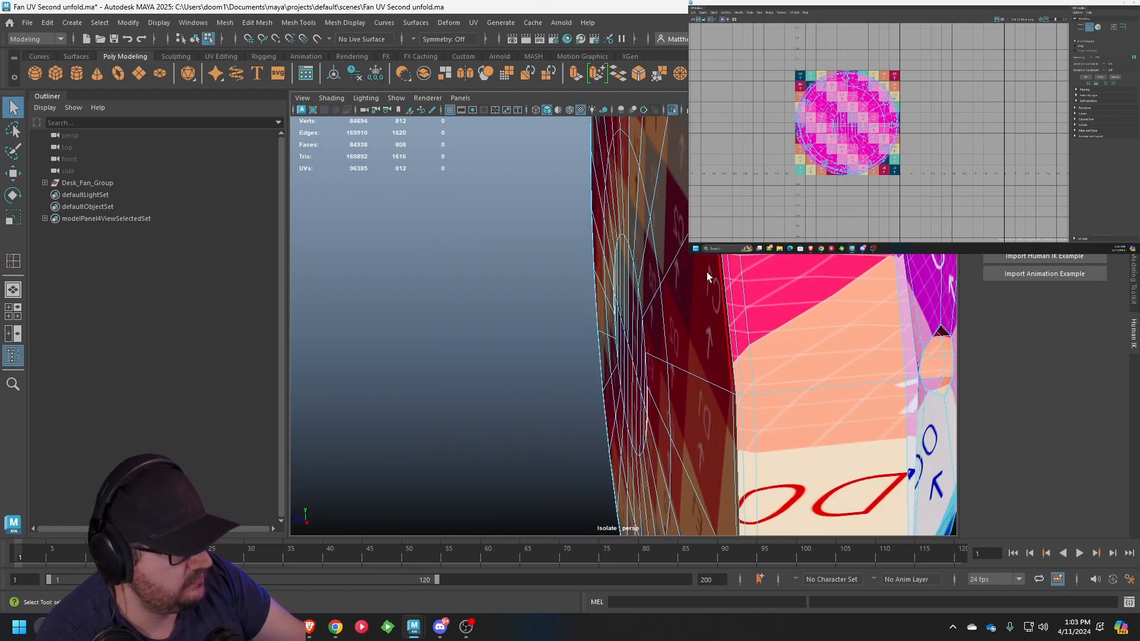
double_click(724, 273)
scroll(723, 274, "down", 5)
left_click_drag(487, 279, 633, 317, "alt")
scroll(606, 322, "up", 4)
scroll(633, 317, "down", 6)
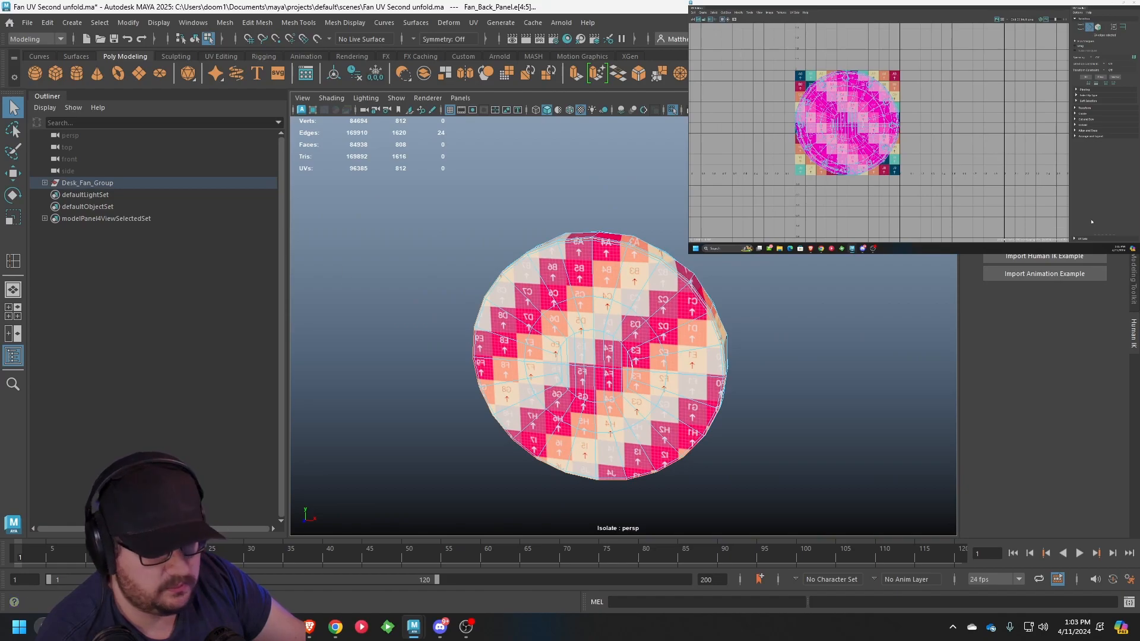
middle_click_drag(1016, 196, 1027, 192, "alt")
key("shift+x")
Select the flat face's round UV shell, move it outside the tile beside its upper corner and scale it down
key("w")
right_click_drag(528, 273, 583, 299)
left_click(583, 298)
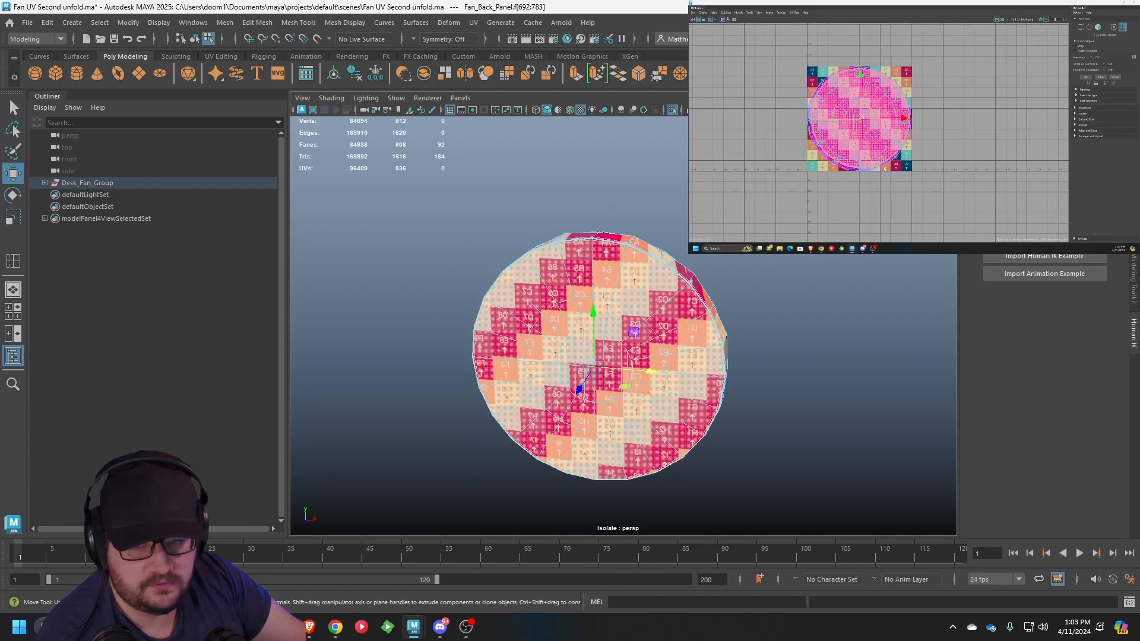
left_click_drag(860, 120, 960, 109)
left_click_drag(962, 120, 929, 83)
key("w")
key("w")
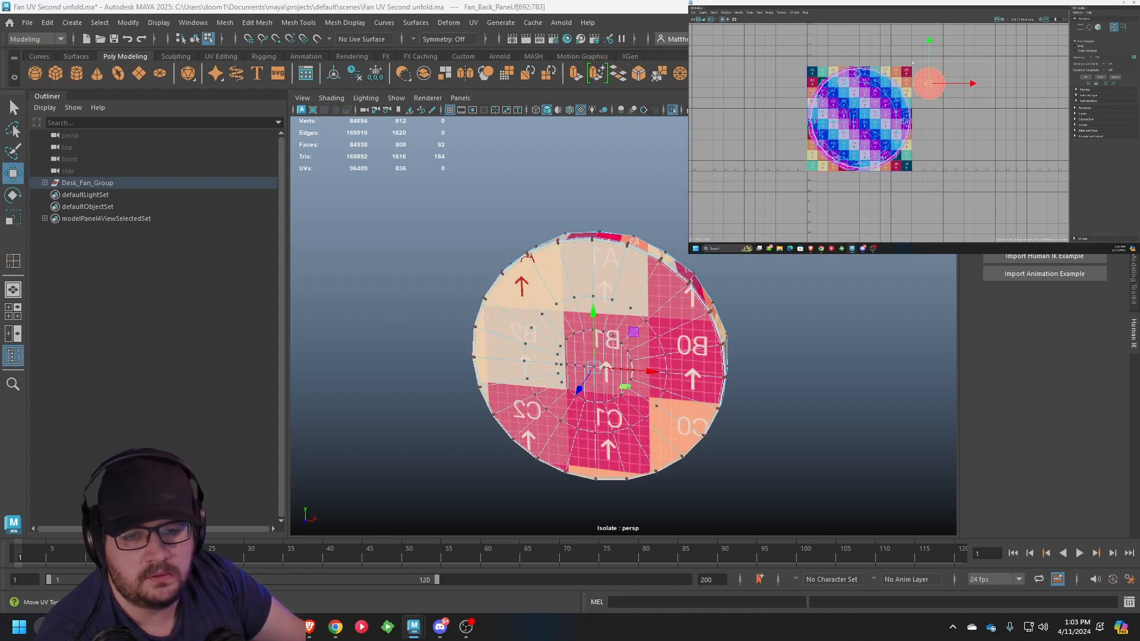
Select the small round shell's UVs and flip them horizontally to correct the mirrored checker lettering
left_click(932, 84)
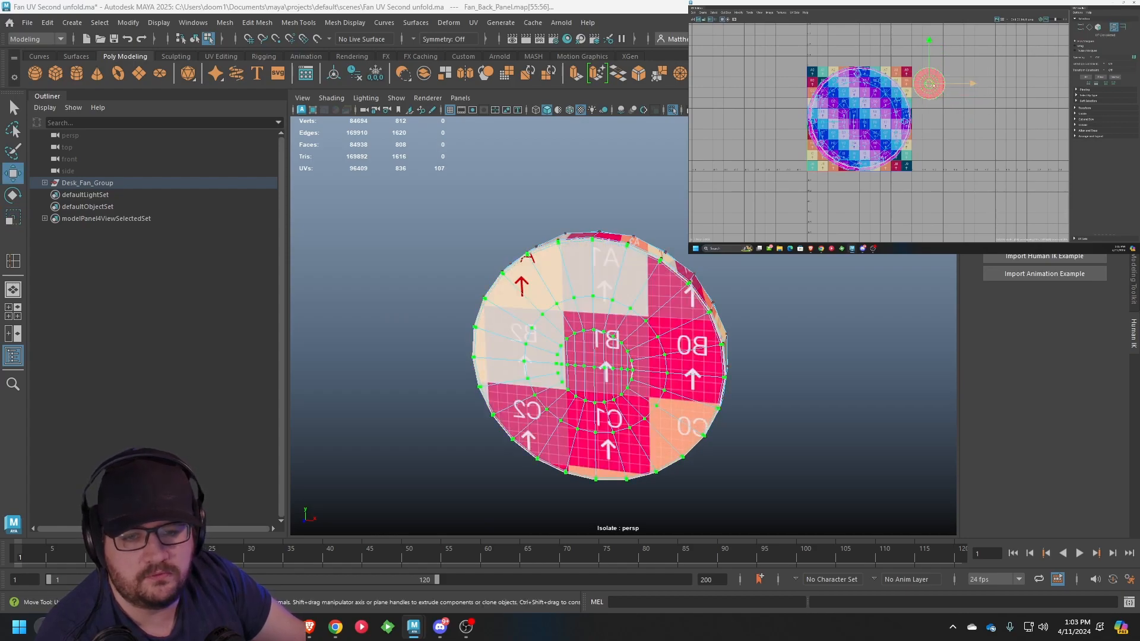
left_click(739, 12)
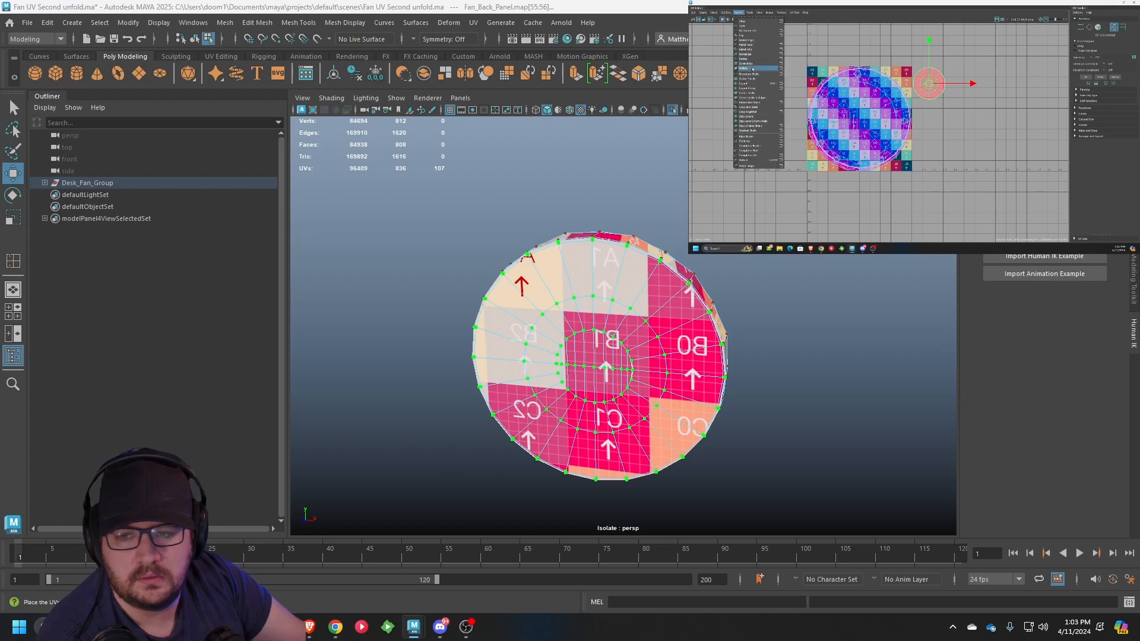
left_click(755, 36)
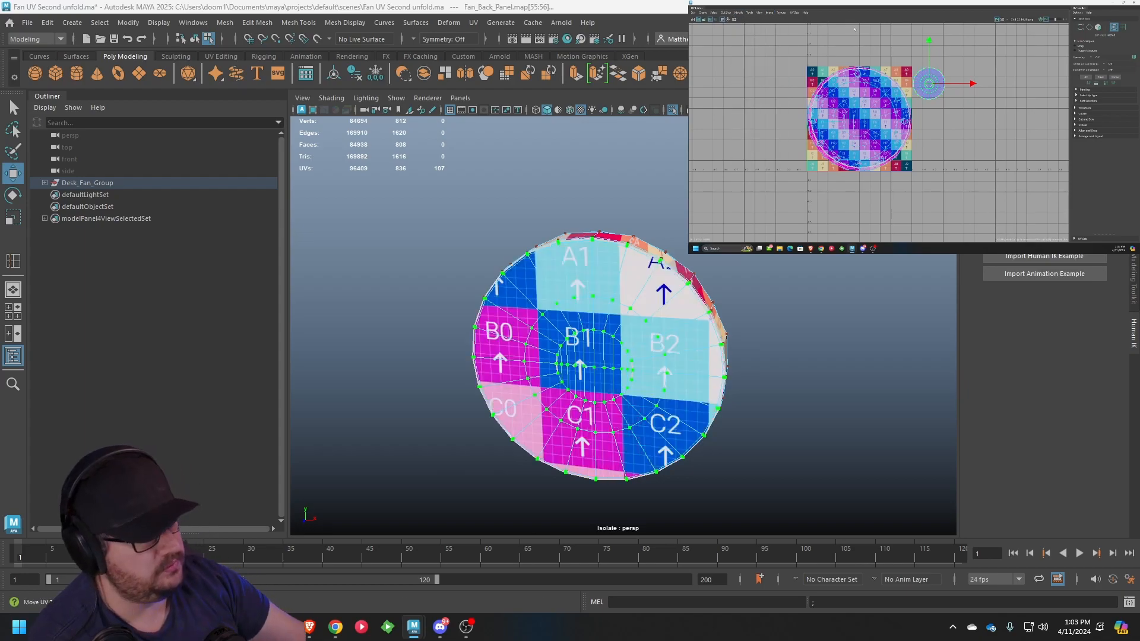
Return to object mode and examine the opposite side of the back panel, especially the holes around its rim
left_click_drag(423, 186, 612, 249, "alt")
right_click_drag(611, 250, 736, 260)
scroll(636, 272, "up", 5)
scroll(637, 272, "down", 5)
left_click_drag(636, 271, 471, 314, "alt")
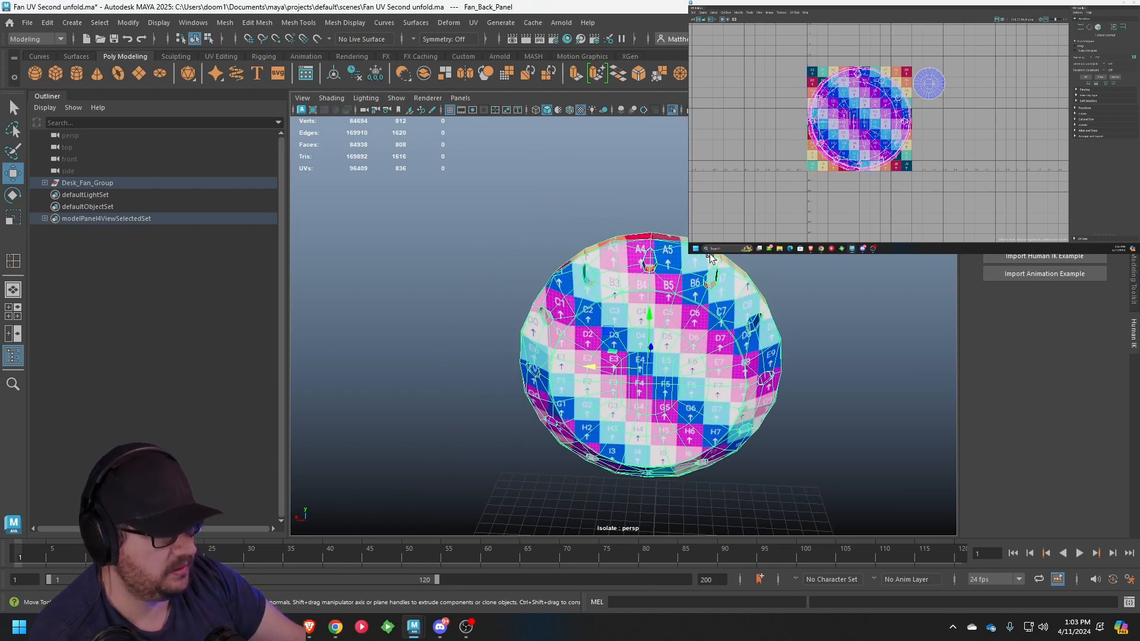
scroll(704, 257, "up", 6)
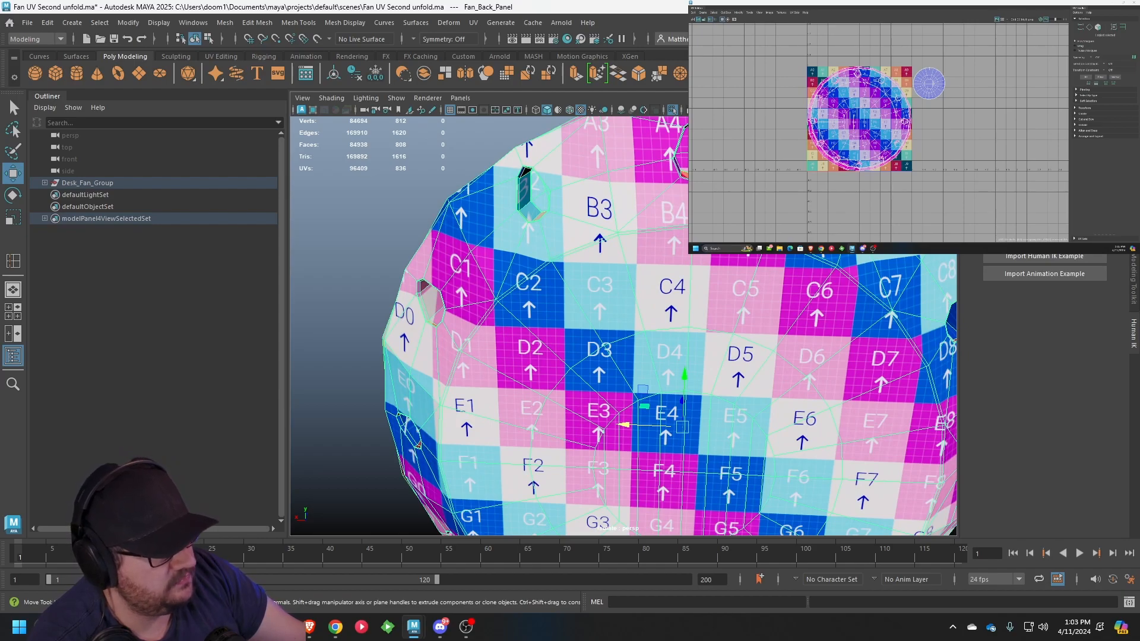
scroll(695, 247, "down", 3)
left_click_drag(683, 243, 648, 216, "alt")
scroll(684, 216, "up", 3)
middle_click_drag(685, 217, 597, 329, "alt")
scroll(597, 329, "up", 3)
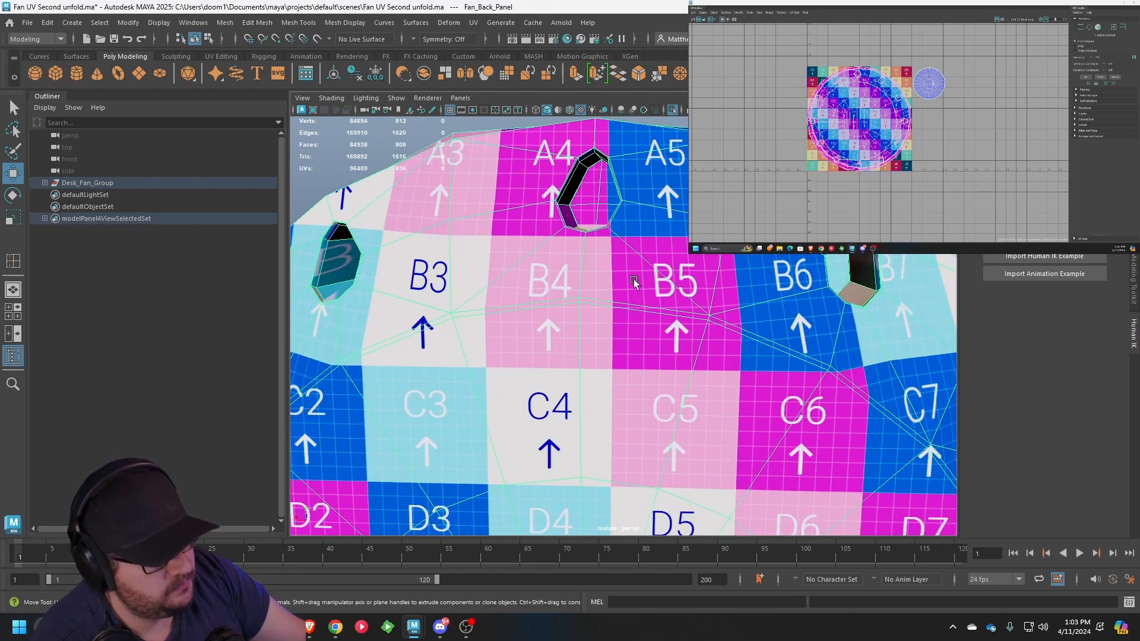
scroll(648, 332, "down", 5)
left_click_drag(610, 298, 640, 299, "alt")
scroll(603, 318, "up", 5)
scroll(640, 298, "up", 5)
Switch the back panel to edge selection and set the selection constraint to Edge Loop
right_click_drag(718, 312, 708, 257)
left_click(710, 260)
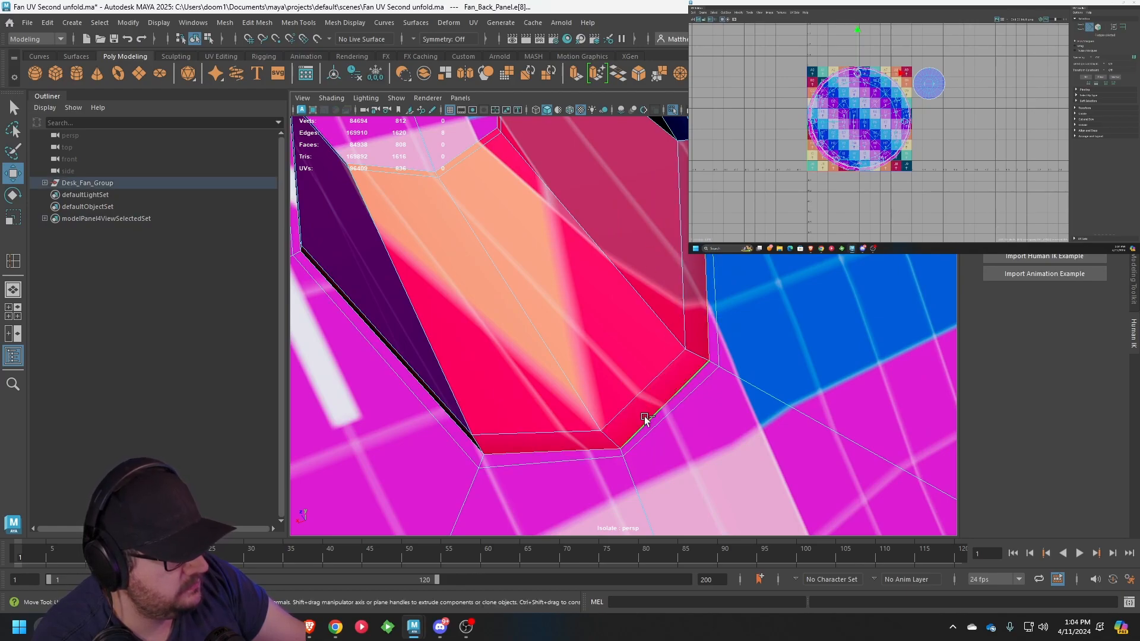
left_click_drag(539, 315, 472, 322, "alt")
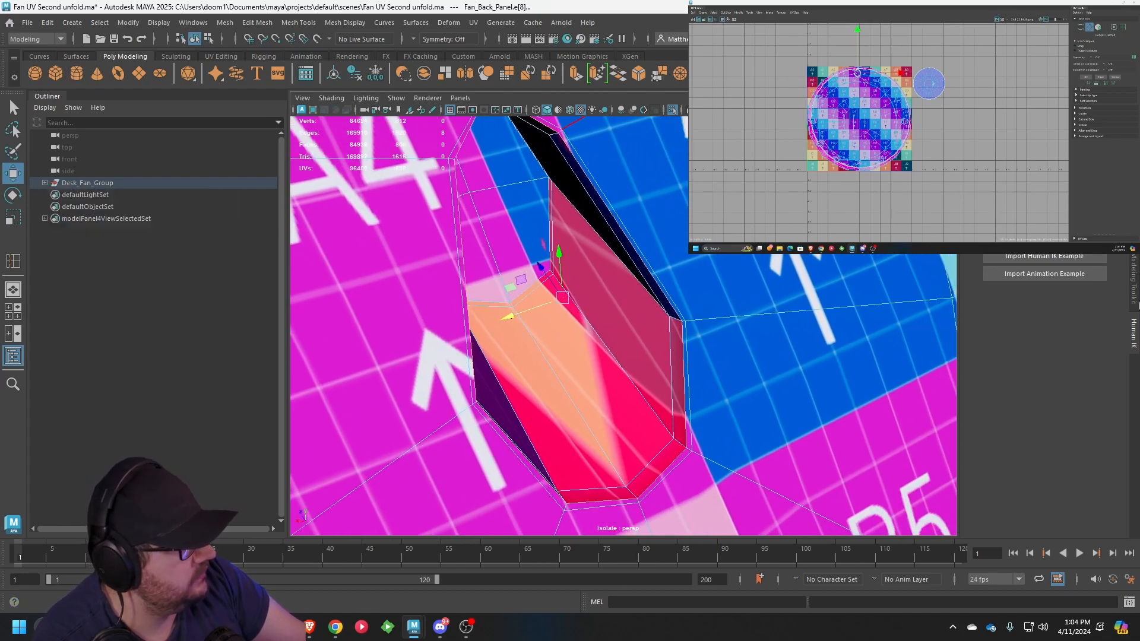
left_click(1134, 292)
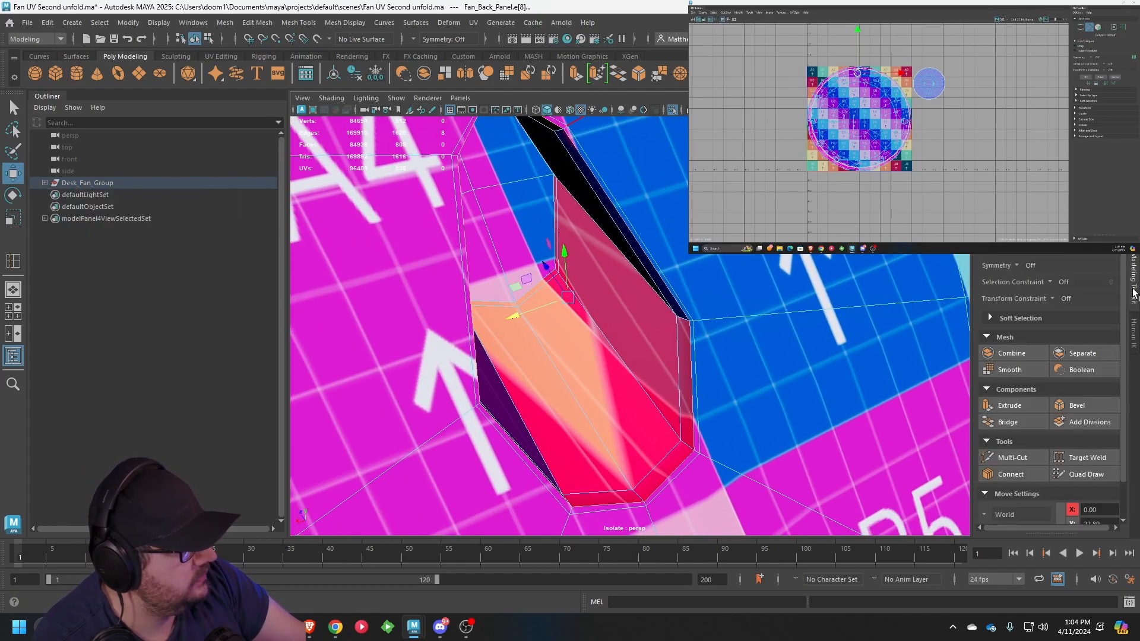
left_click(1054, 284)
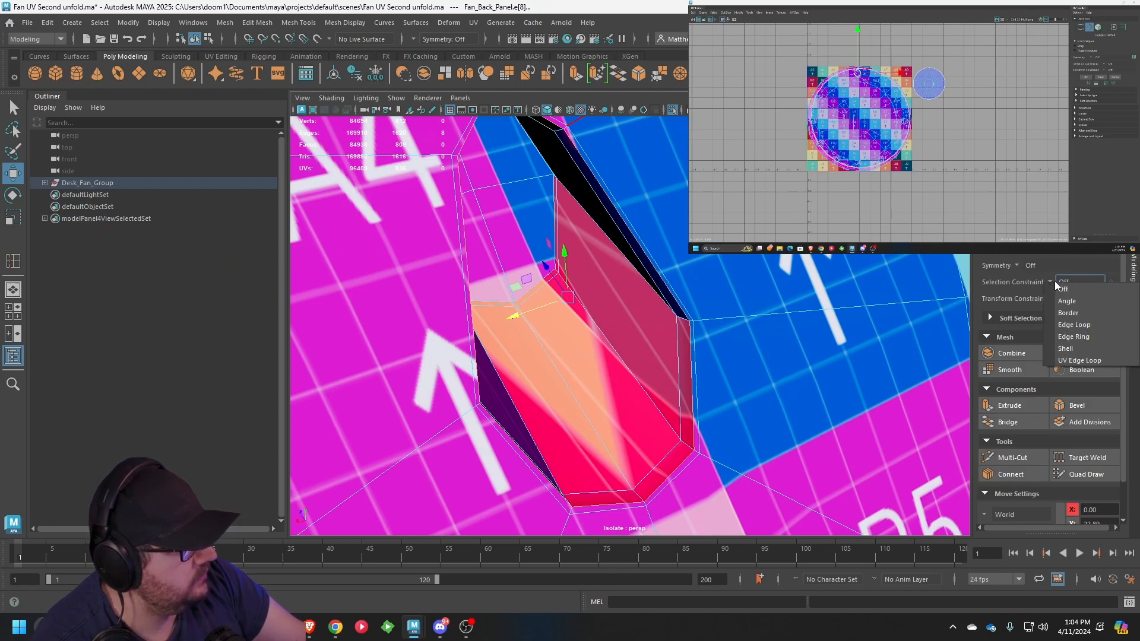
left_click(1068, 313)
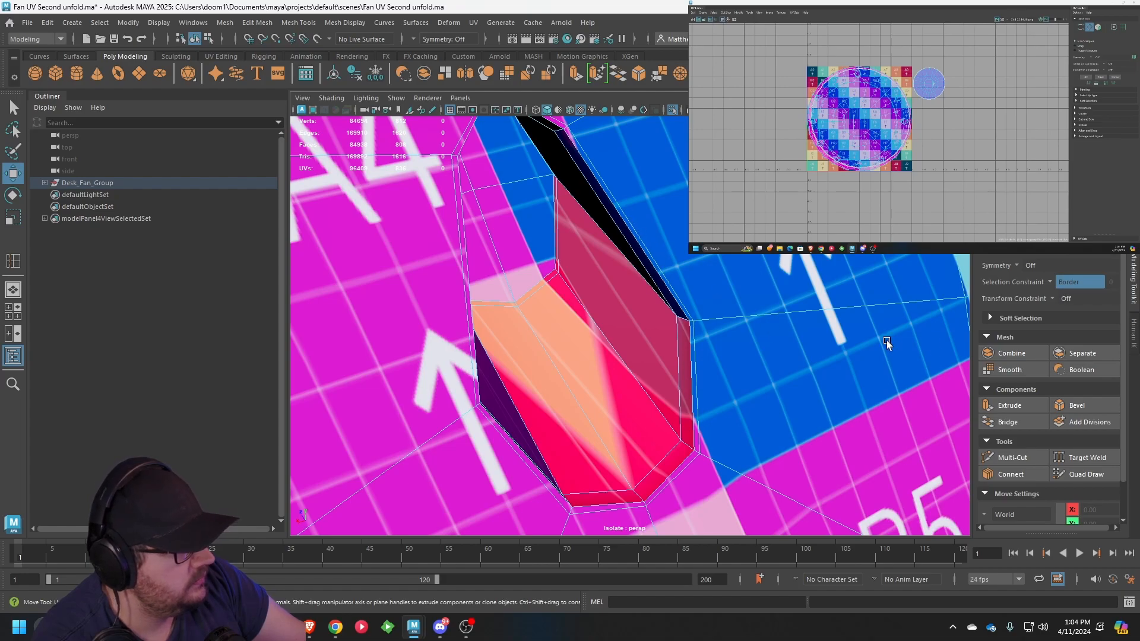
left_click(1047, 281)
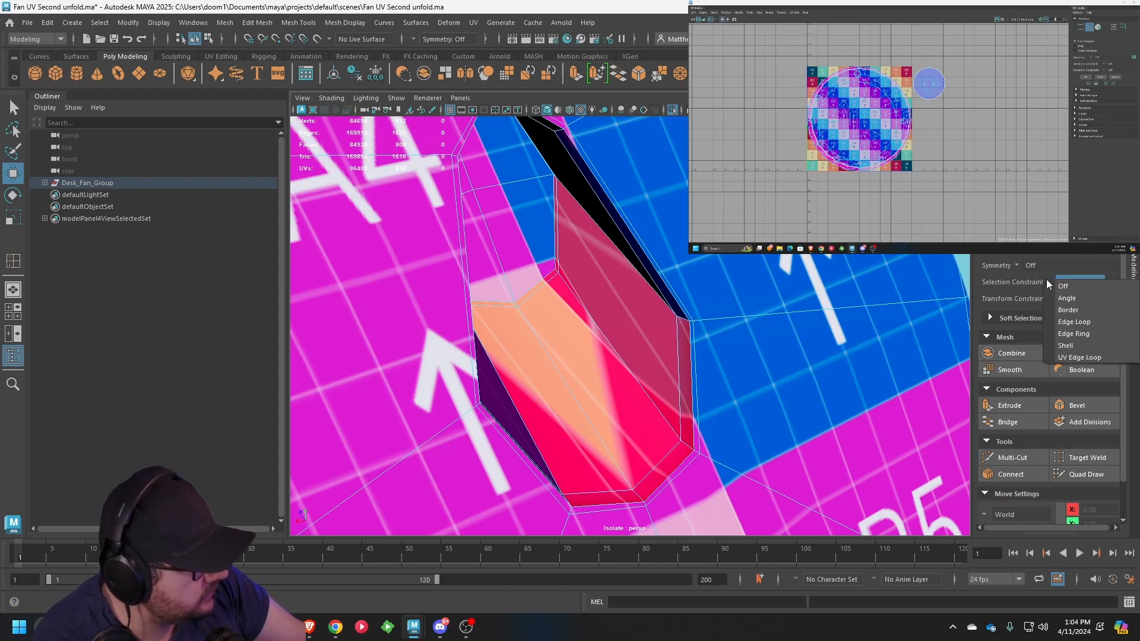
left_click(1073, 322)
Select the edge loop around one rim hole and add the loop around the neighbouring hole
left_click(630, 231)
left_click(630, 232)
scroll(629, 233, "down", 4)
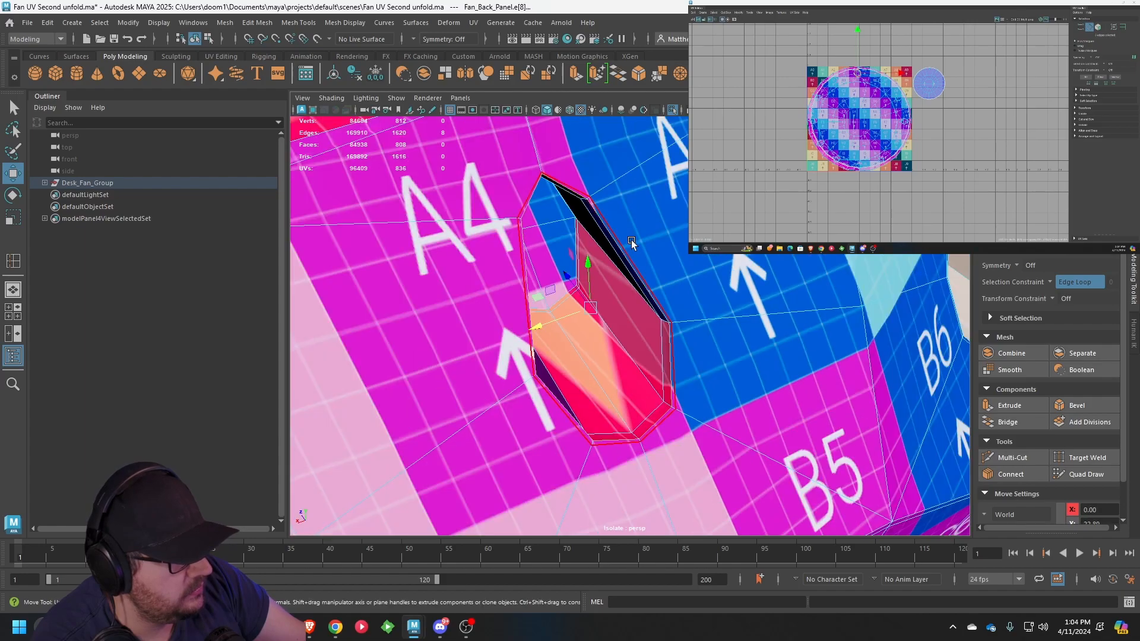
left_click_drag(629, 237, 720, 295, "alt")
middle_click_drag(721, 296, 550, 277, "alt")
scroll(551, 278, "up", 5)
scroll(581, 319, "up", 3)
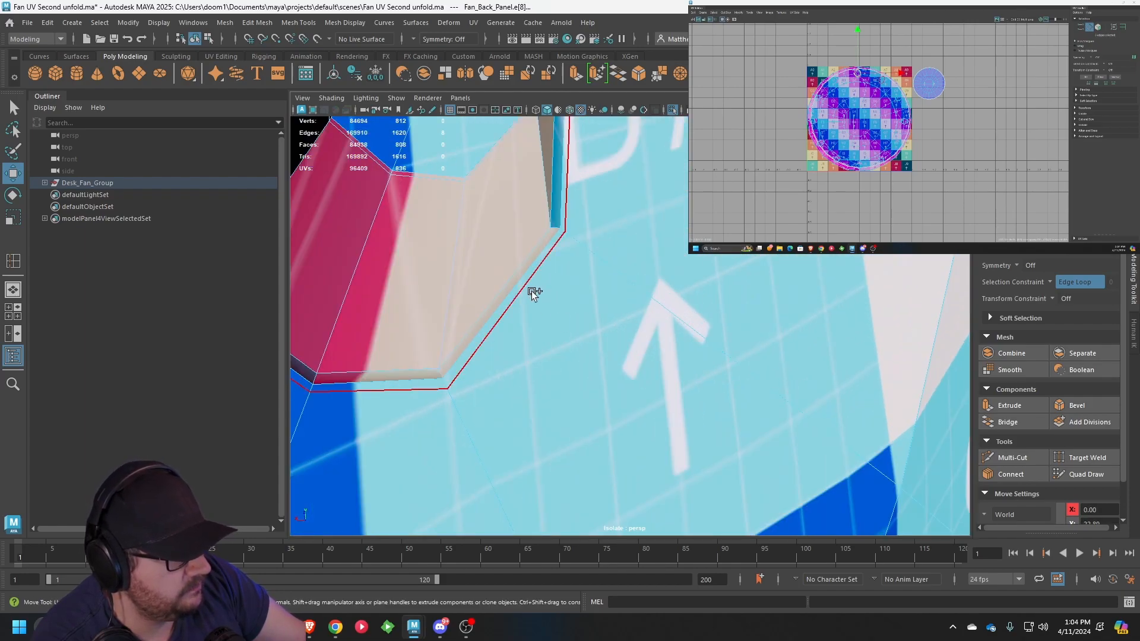
left_click(533, 293, "shift")
Add the edge loops around the third and fourth rim holes to the selection
scroll(535, 294, "down", 5)
middle_click_drag(750, 381, 599, 330, "alt")
left_click_drag(600, 330, 681, 330, "alt")
scroll(681, 330, "up", 5)
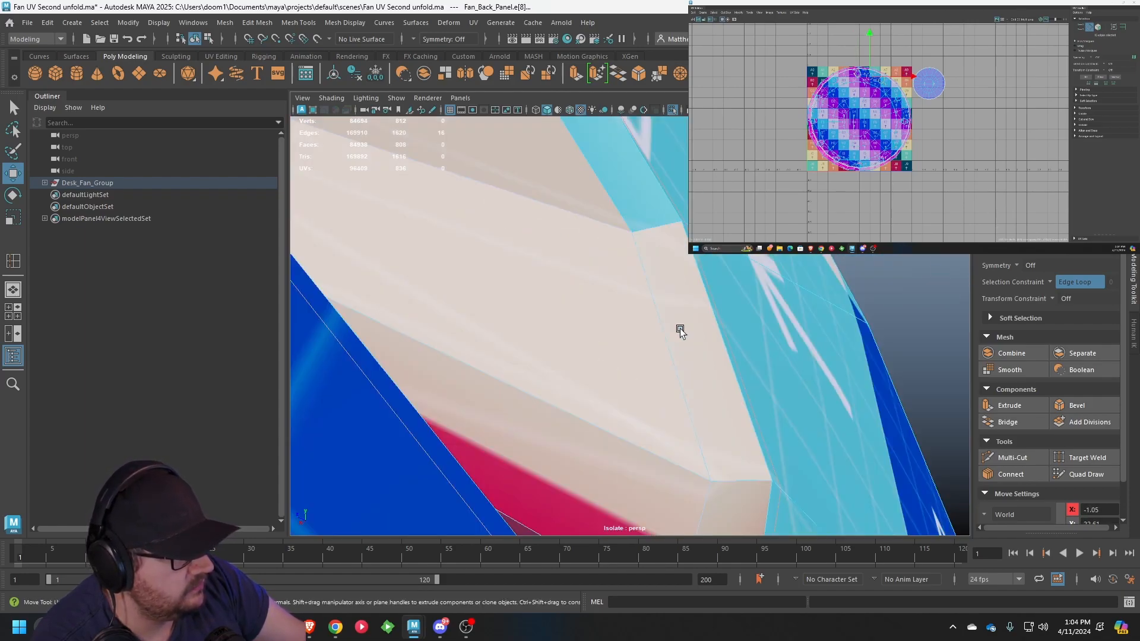
scroll(636, 331, "down", 3)
left_click(473, 295)
scroll(536, 301, "down", 5)
left_click_drag(536, 301, 657, 341, "alt")
scroll(657, 347, "up", 6)
middle_click_drag(772, 409, 644, 208, "alt")
left_click(745, 339, "shift")
scroll(746, 339, "down", 5)
scroll(677, 252, "up", 6)
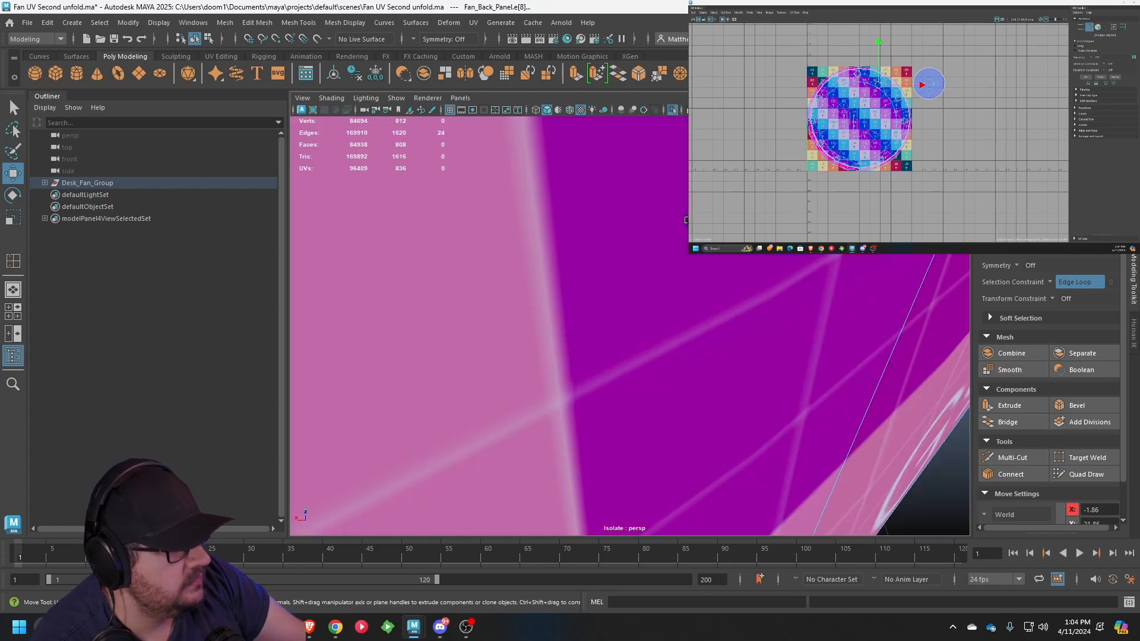
scroll(632, 282, "down", 3)
left_click(623, 339, "shift")
Add the edge loops around the fifth and sixth rim holes to the selection
scroll(620, 356, "down", 6)
middle_click_drag(619, 362, 641, 237, "alt")
scroll(554, 347, "up", 5)
middle_click_drag(554, 349, 614, 208, "alt")
scroll(614, 207, "up", 3)
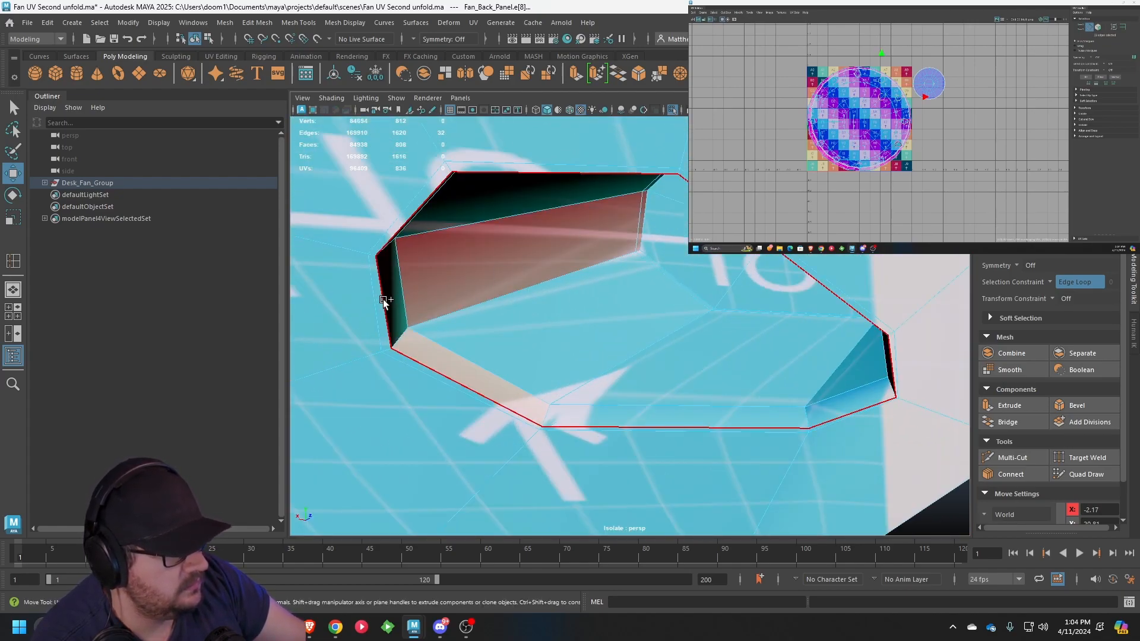
left_click(389, 301, "shift")
scroll(398, 309, "down", 6)
left_click_drag(399, 310, 429, 361, "alt")
middle_click_drag(428, 361, 557, 159, "alt")
scroll(557, 159, "up", 5)
middle_click_drag(457, 303, 553, 217, "alt")
scroll(553, 217, "up", 3)
left_click(553, 221, "shift")
Add the edge loops around the seventh and eighth rim holes to the selection
scroll(459, 284, "down", 6)
middle_click_drag(460, 284, 700, 267, "alt")
scroll(700, 268, "up", 3)
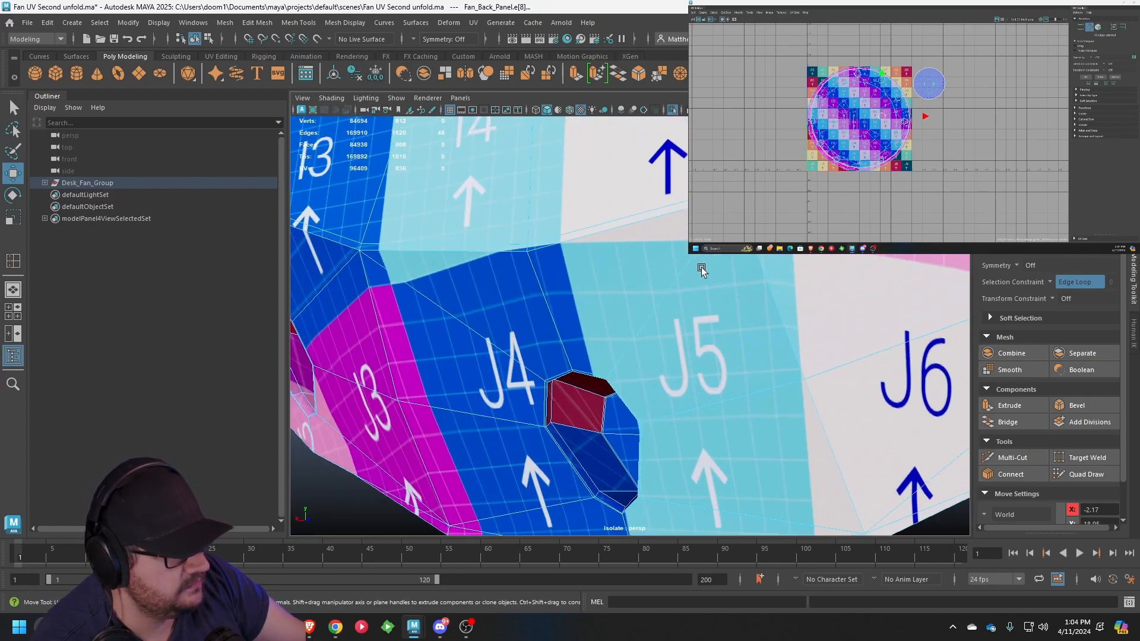
left_click_drag(700, 267, 598, 316, "alt")
middle_click_drag(598, 315, 766, 172, "alt")
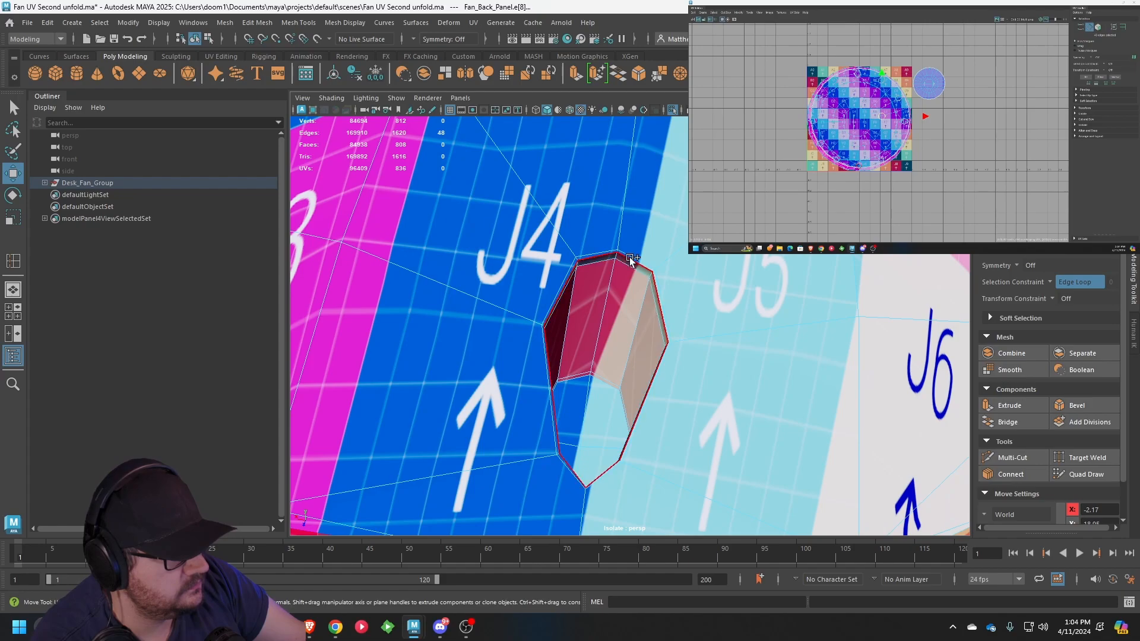
left_click(635, 262, "shift")
scroll(483, 252, "down", 3)
middle_click_drag(484, 251, 799, 306, "alt")
scroll(798, 305, "up", 5)
left_click(634, 159, "shift")
Add the edge loops around the ninth and tenth rim holes to the selection
scroll(634, 159, "down", 3)
left_click_drag(634, 159, 580, 236, "alt")
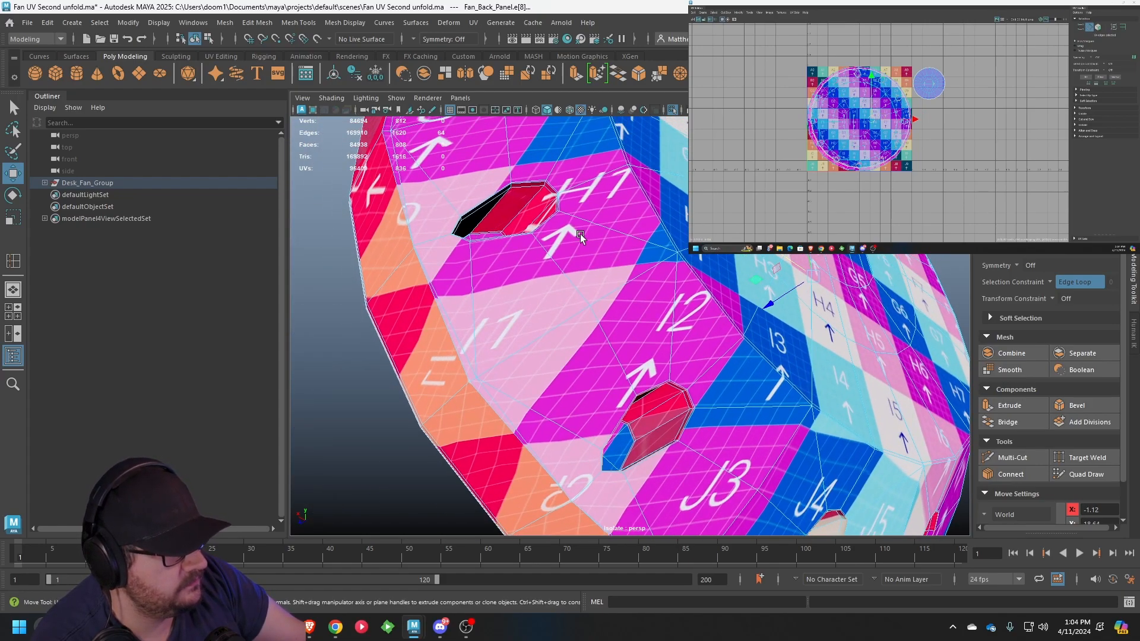
middle_click_drag(581, 235, 656, 446, "alt")
scroll(656, 445, "up", 3)
left_click(619, 408, "shift")
scroll(619, 407, "down", 3)
left_click_drag(618, 407, 641, 442, "alt")
middle_click_drag(641, 442, 681, 555, "alt")
scroll(621, 412, "up", 4)
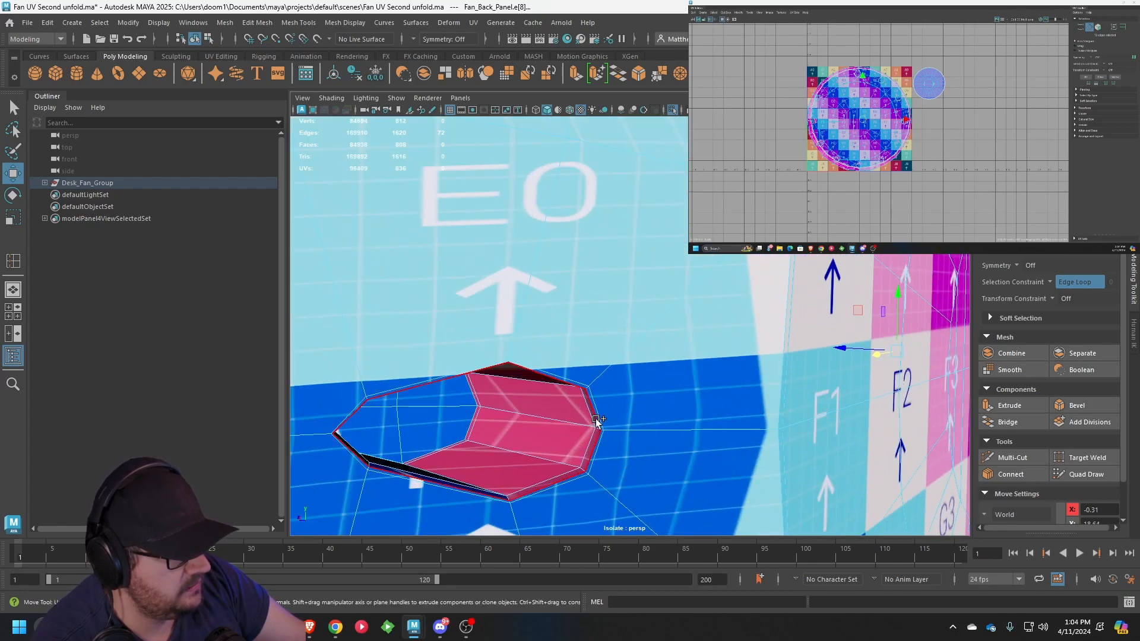
left_click(596, 426, "shift")
Complete the edge selection with the loops around the last two rim holes
scroll(596, 426, "down", 4)
middle_click_drag(665, 161, 652, 379, "alt")
scroll(651, 379, "up", 3)
scroll(683, 362, "up", 2)
left_click(730, 340, "shift")
scroll(730, 340, "down", 4)
left_click_drag(689, 322, 536, 527, "alt")
middle_click_drag(767, 336, 603, 387, "alt")
scroll(721, 422, "up", 2)
middle_click_drag(766, 422, 668, 397, "alt")
scroll(669, 397, "up", 4)
left_click(631, 377, "shift")
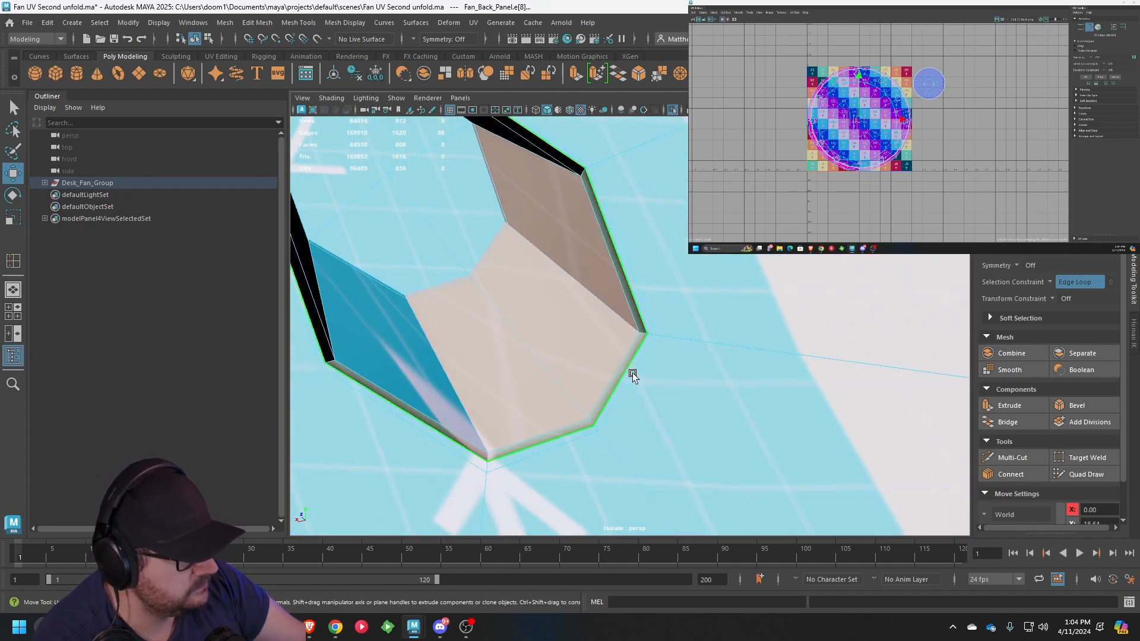
Cut the UVs along the selected edge loops of all twelve rim holes
scroll(628, 374, "down", 4)
left_click_drag(541, 390, 571, 361, "alt")
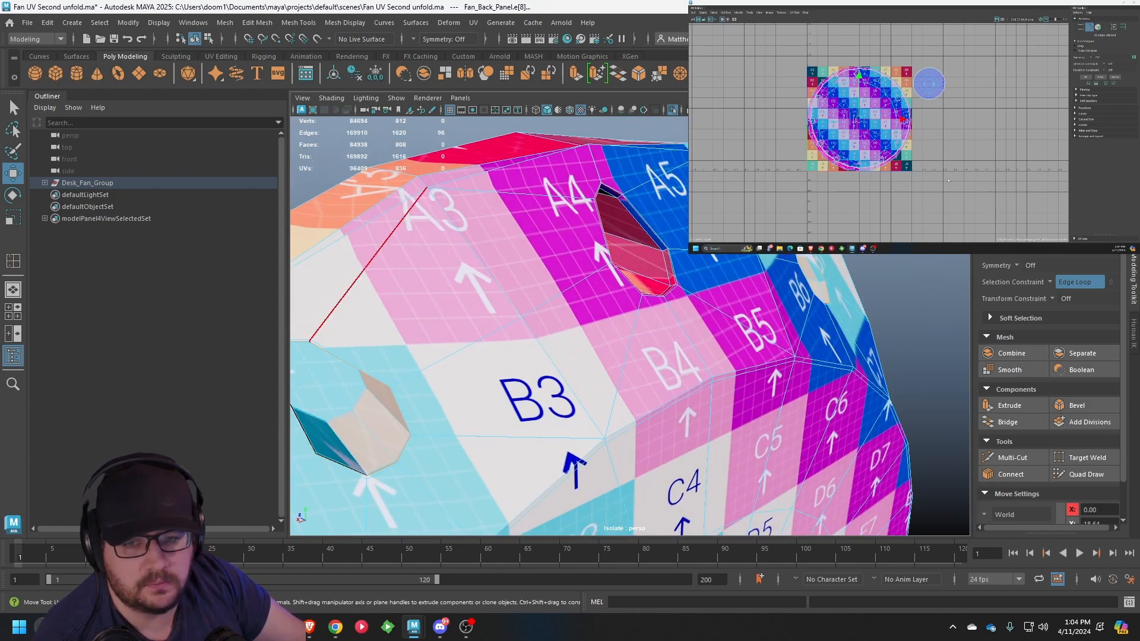
middle_click_drag(948, 179, 959, 167, "alt")
key("shift+x")
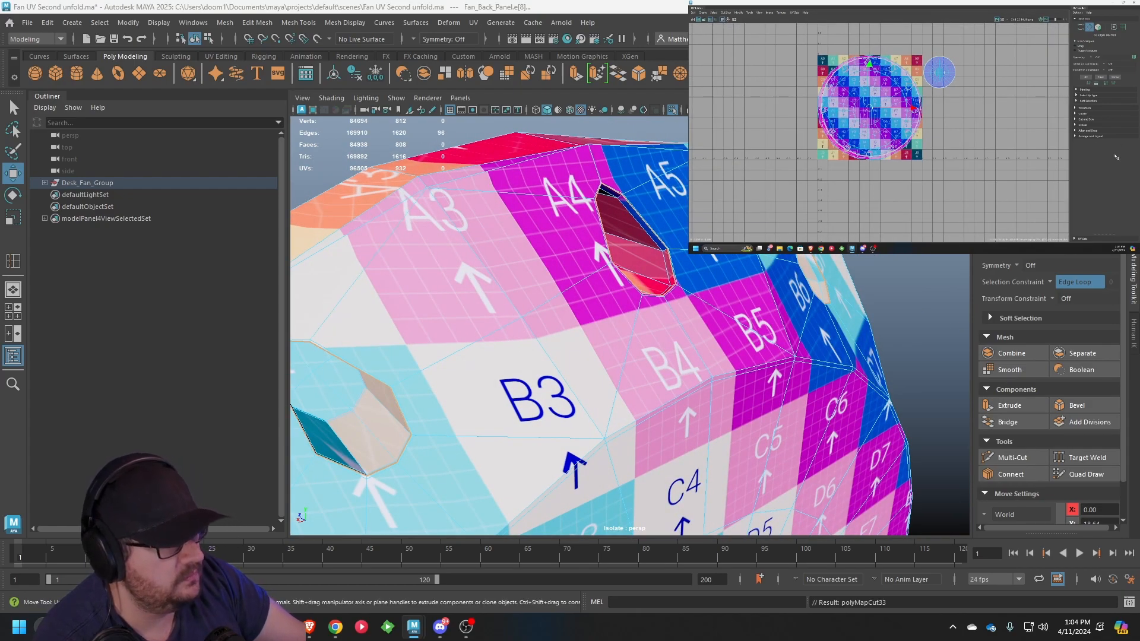
Set the selection constraint to Off and switch the back panel to UV shell selection
left_click_drag(626, 233, 620, 232, "alt")
right_click(628, 249)
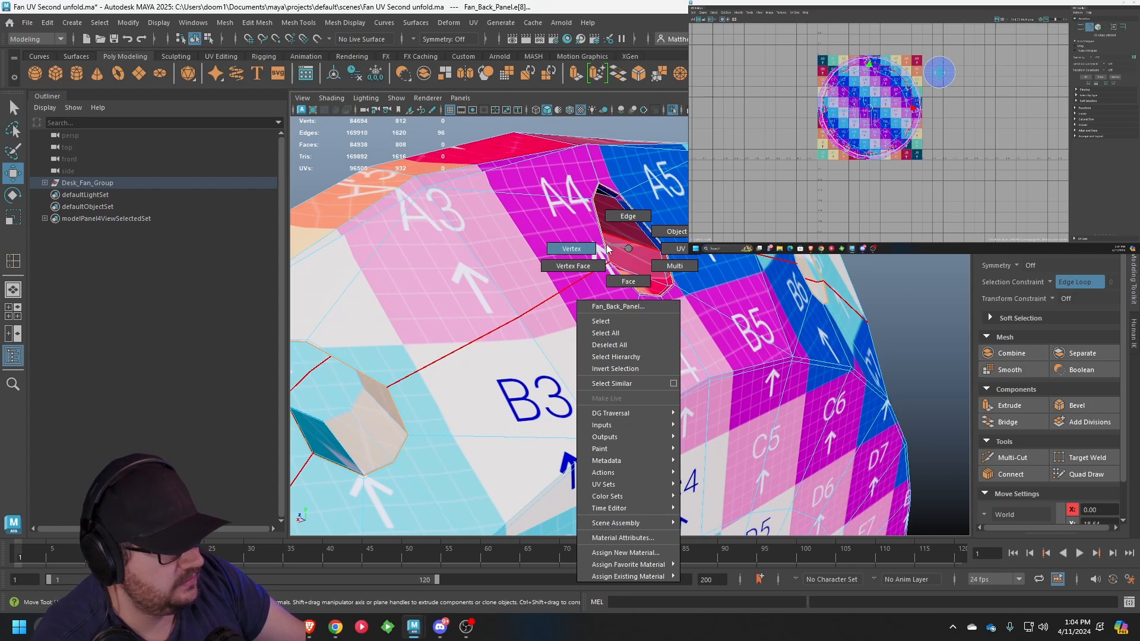
mouse_move(604, 249)
right_mouse_down()
mouse_move(1062, 244)
mouse_move(1062, 274)
right_mouse_up()
left_click(1049, 282)
left_click(1057, 286)
right_click_drag(626, 236, 626, 268)
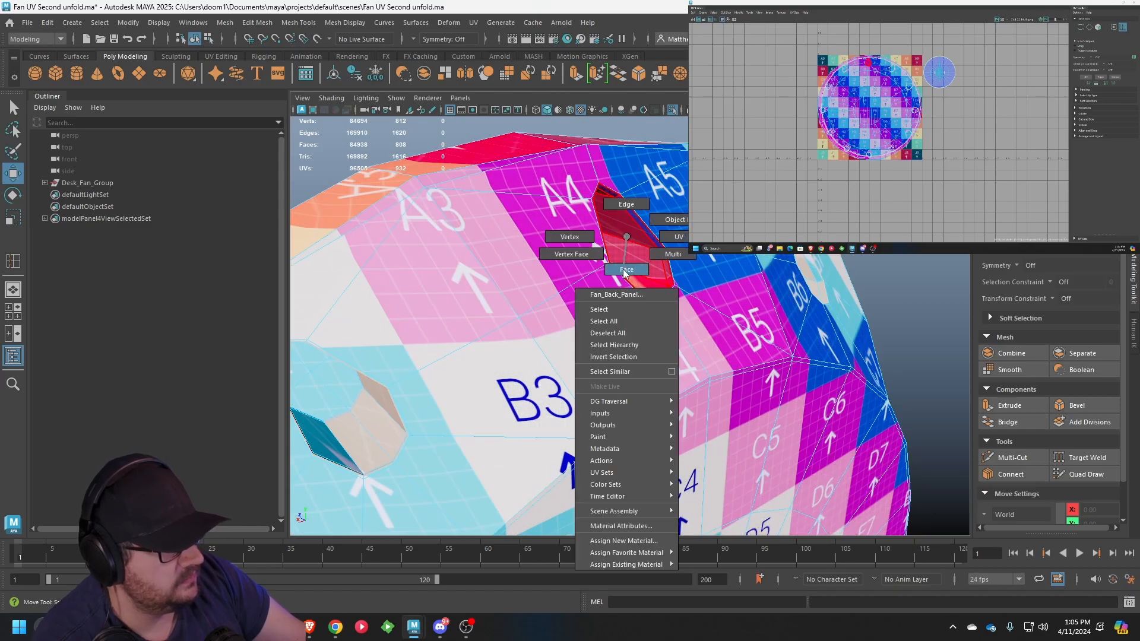
right_click_drag(687, 243, 687, 272)
Select the inner UV shells of the first six rim holes on the back panel
left_click(645, 260)
scroll(653, 267, "down", 4)
left_click_drag(659, 273, 624, 282, "alt")
left_click(704, 281, "shift")
scroll(630, 297, "up", 2)
left_click(662, 311, "shift")
left_click_drag(672, 355, 617, 329, "alt")
left_click(635, 340, "shift")
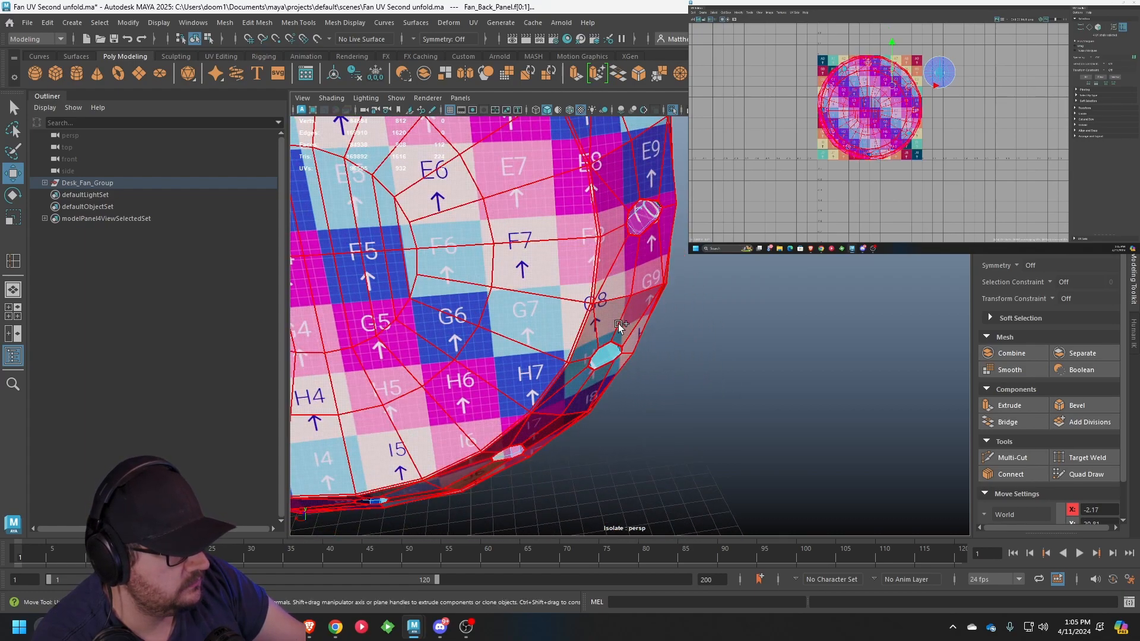
left_click(612, 355, "shift")
middle_click_drag(525, 433, 573, 337, "alt")
left_click(553, 361, "shift")
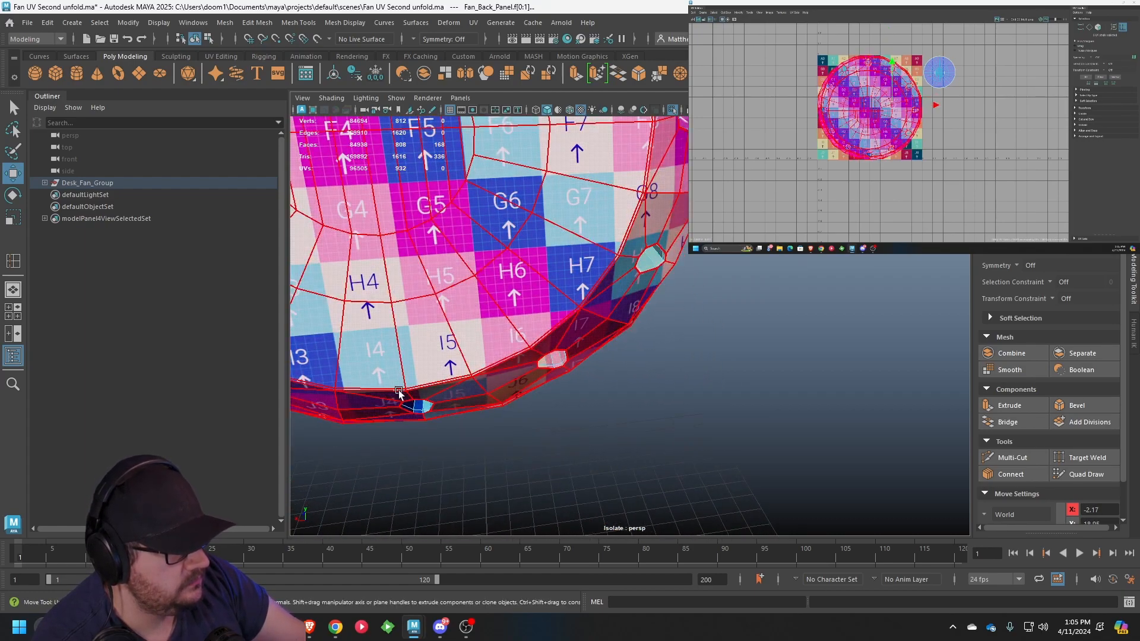
Add the inner UV shells of the remaining six rim holes to the selection
middle_click_drag(416, 393, 564, 308, "alt")
left_click(537, 339, "shift")
left_click(393, 318, "shift")
middle_click_drag(394, 320, 600, 392, "alt")
left_click(498, 306, "shift")
middle_click_drag(479, 255, 597, 399, "alt")
left_click(547, 302, "shift")
middle_click_drag(542, 244, 511, 422, "alt")
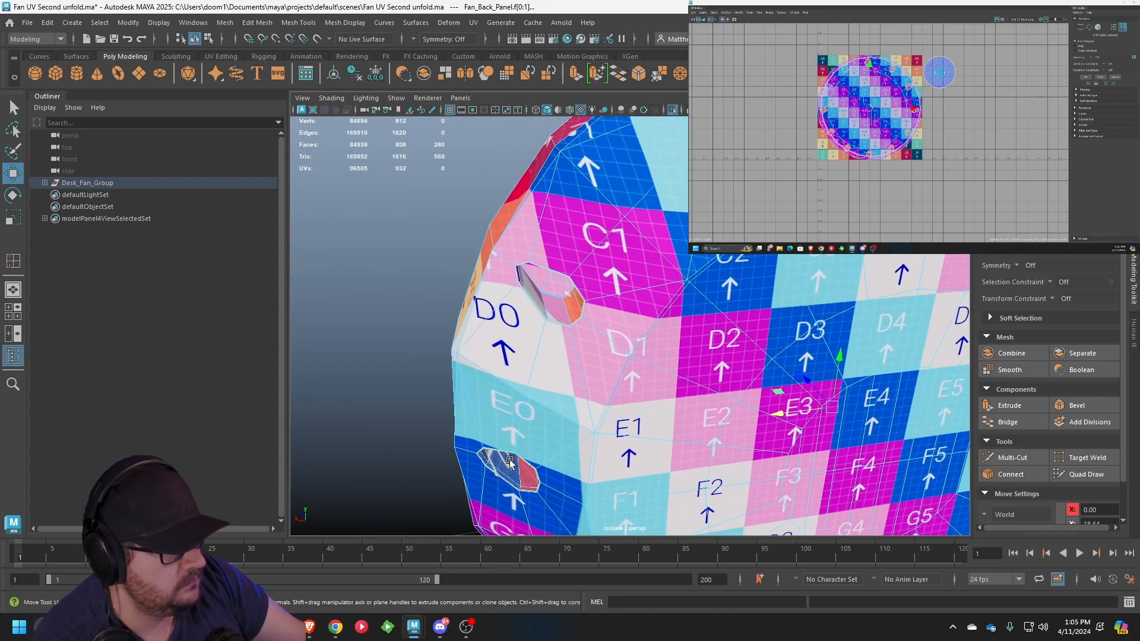
left_click(547, 302, "shift")
middle_click_drag(547, 301, 406, 450, "alt")
left_click(546, 310, "shift")
Move the hole shells to the left of the texture tile and the panel's main shell to the tile's lower right
scroll(547, 310, "down", 5)
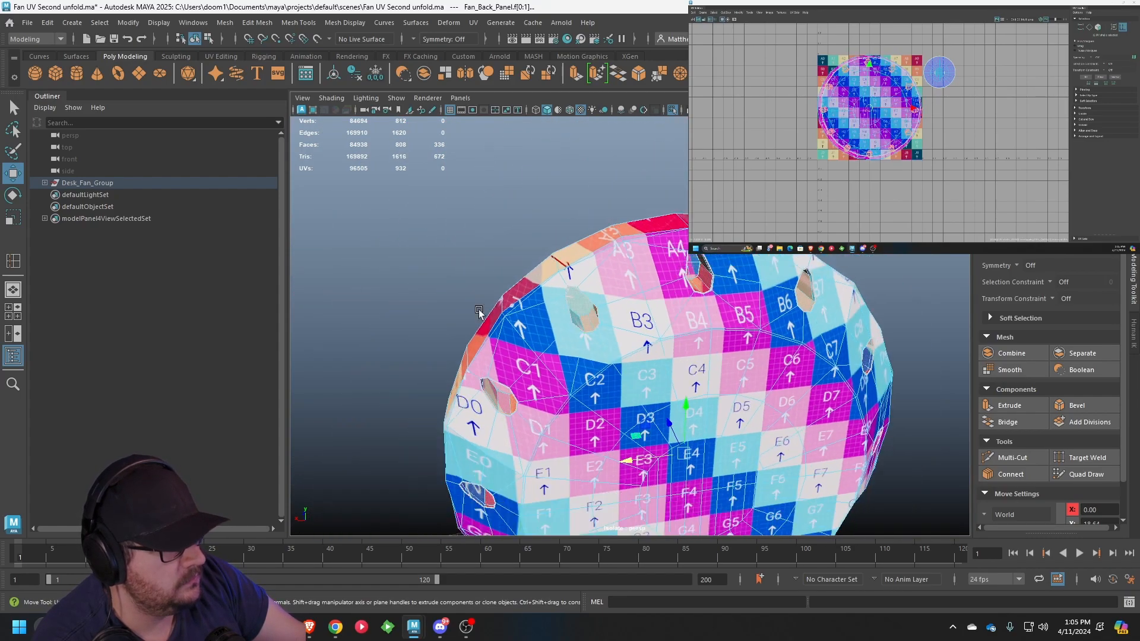
left_click_drag(869, 108, 753, 107)
left_click_drag(623, 309, 656, 285, "alt")
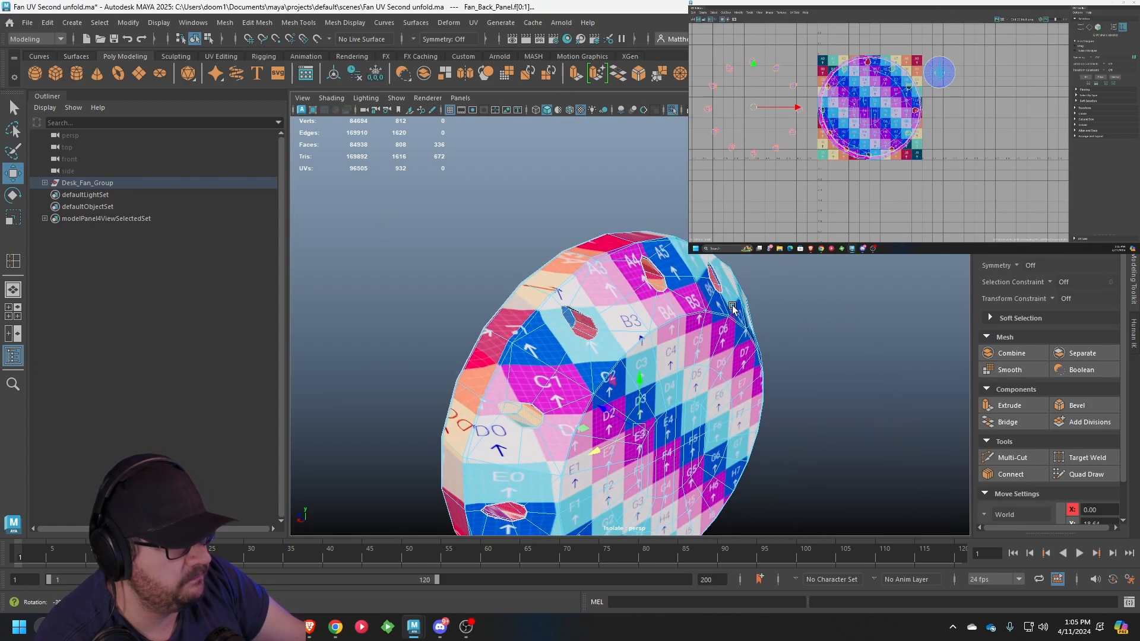
right_click_drag(579, 273, 586, 304)
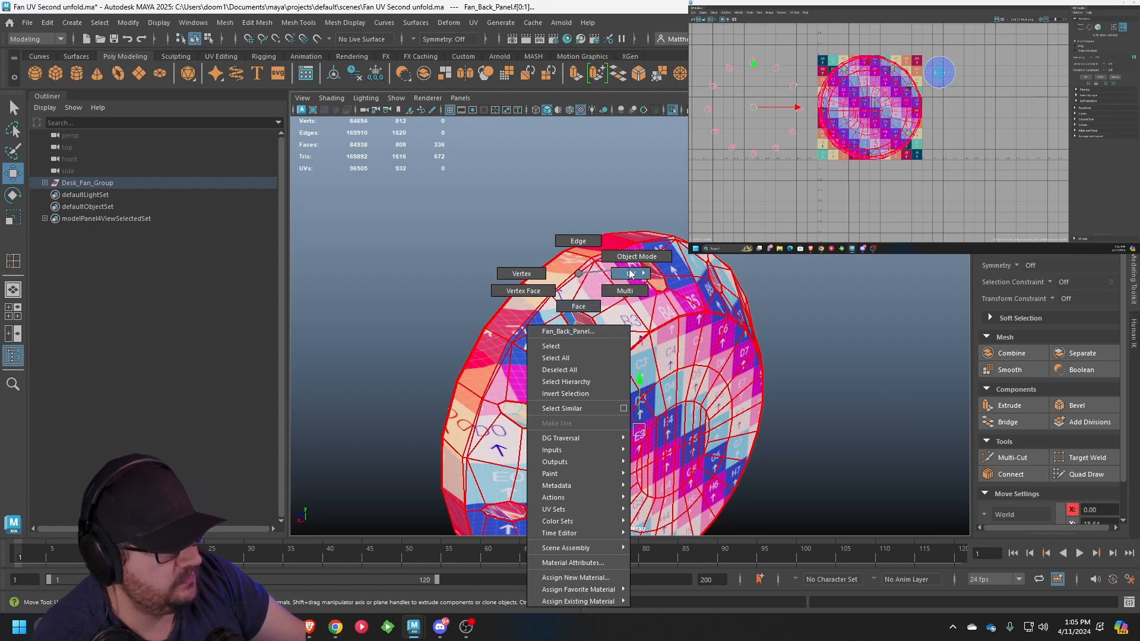
right_click_drag(631, 274, 631, 272)
left_click(627, 303)
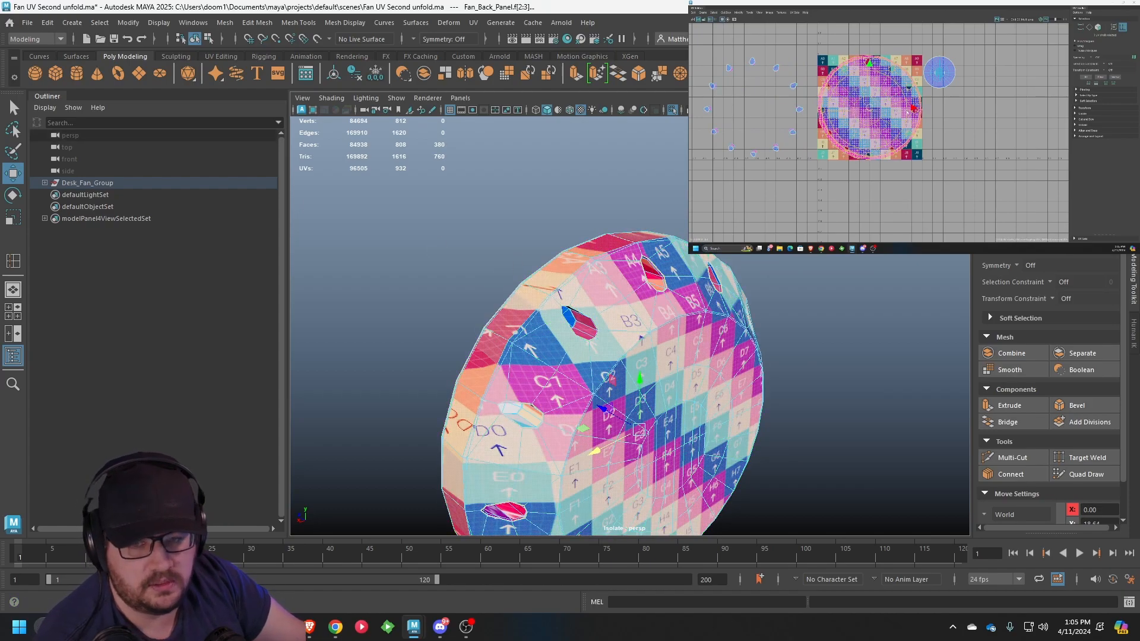
left_click_drag(870, 109, 988, 163)
scroll(847, 108, "down", 1)
middle_click_drag(846, 108, 792, 83, "alt")
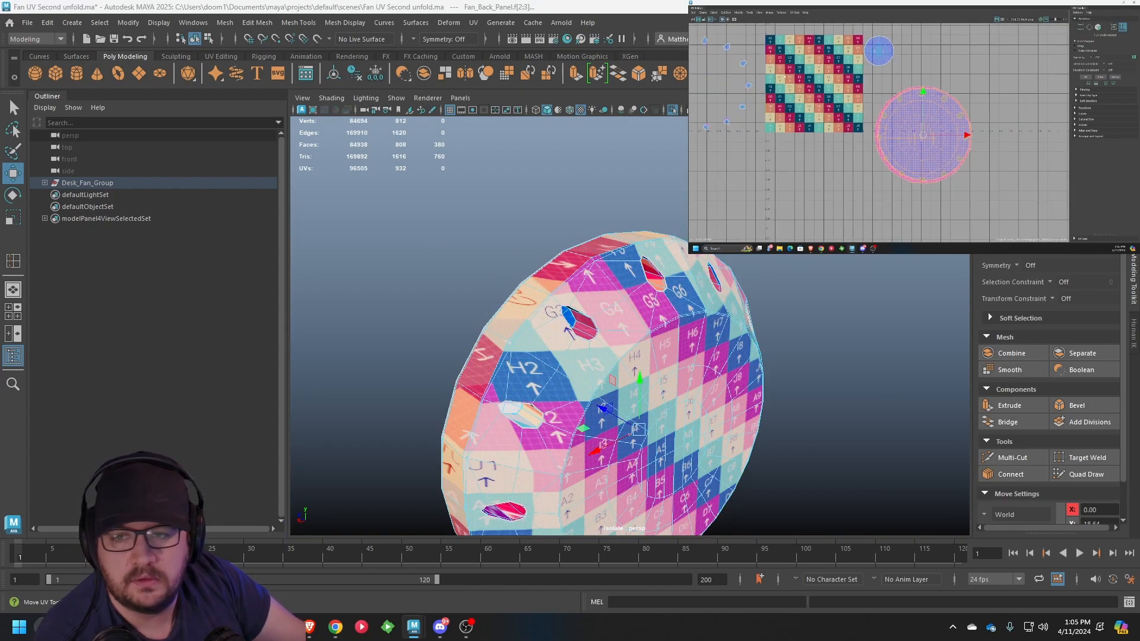
Unfold the back panel's main UV shell and clear the selection
left_click(738, 11)
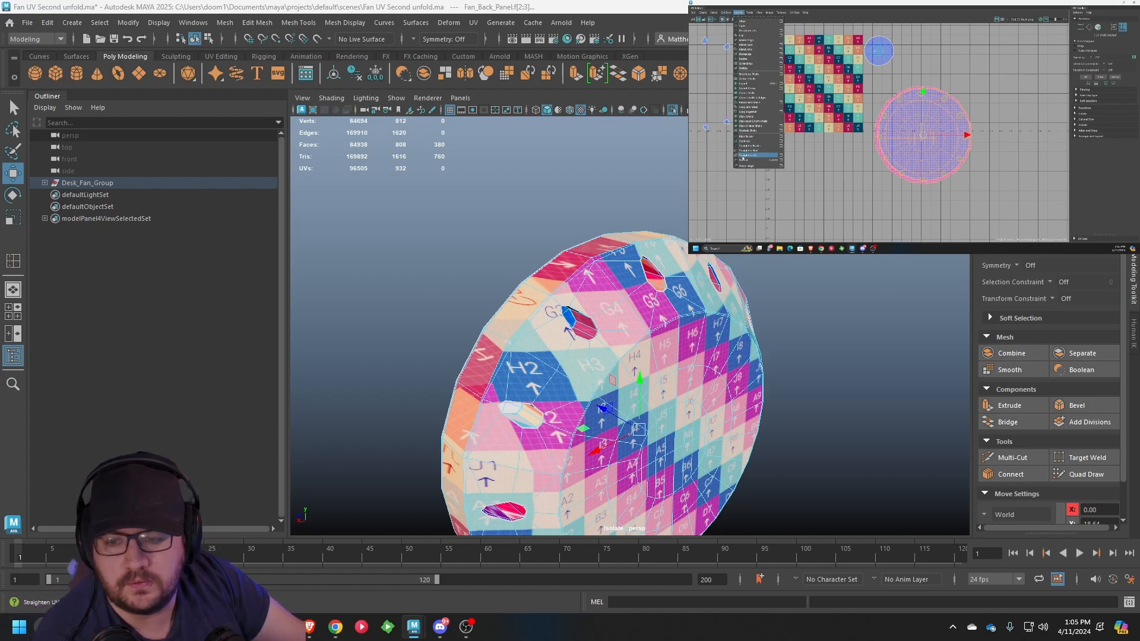
left_click(744, 160)
scroll(950, 142, "up", 4)
left_click(979, 131)
left_click(1033, 180)
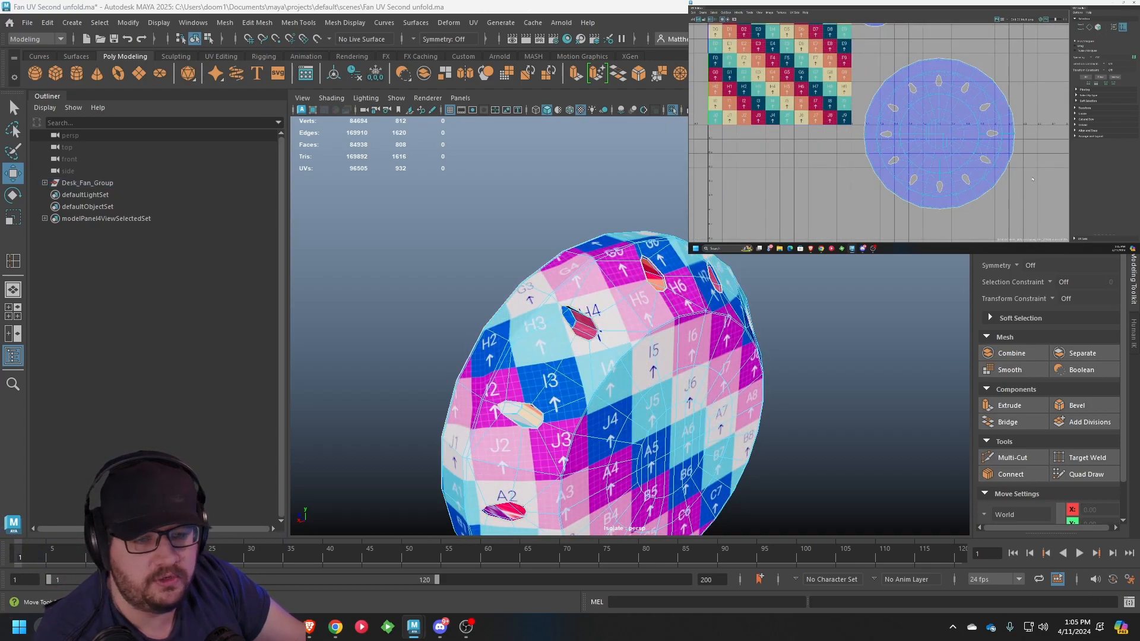
Select the unfolded main panel shell, scale it down and reposition it in the UV layout
left_click_drag(719, 435, 646, 464, "alt")
left_click_drag(707, 384, 665, 304, "alt")
right_click(961, 129)
right_click_drag(977, 129, 937, 137)
scroll(966, 159, "down", 2)
left_click(938, 136)
key("e")
key("r")
left_click_drag(944, 138, 937, 92)
key("w")
key("r")
key("w")
Select one rim hole's UV shell and unfold it
left_click(727, 74)
middle_click_drag(728, 74, 876, 68, "alt")
scroll(913, 97, "up", 5)
left_click(937, 103)
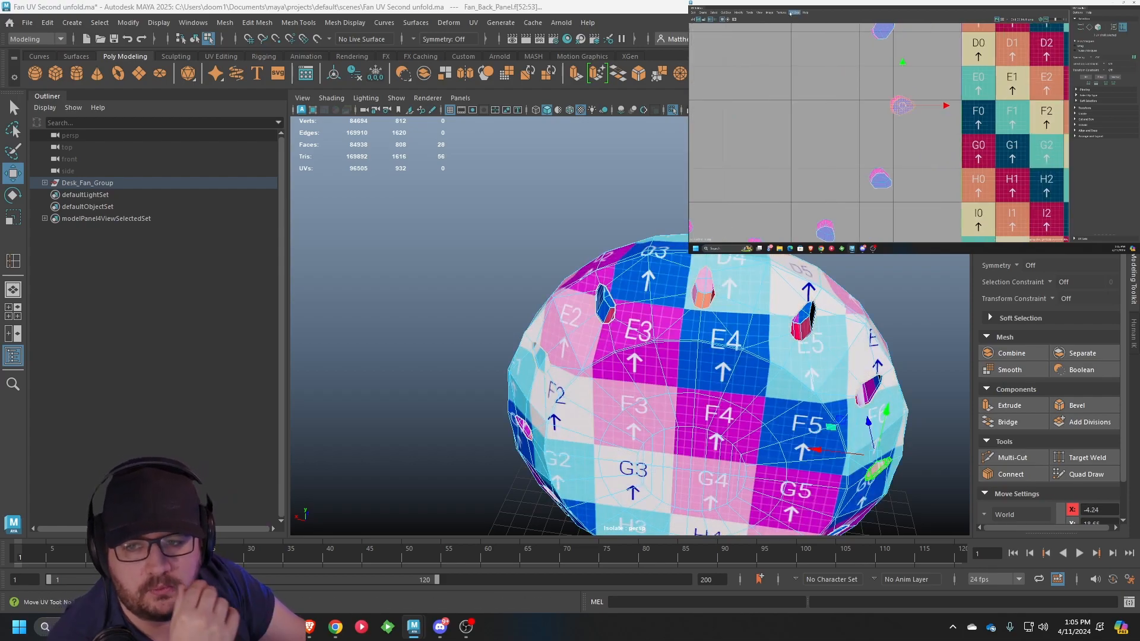
left_click(739, 13)
left_click(760, 160)
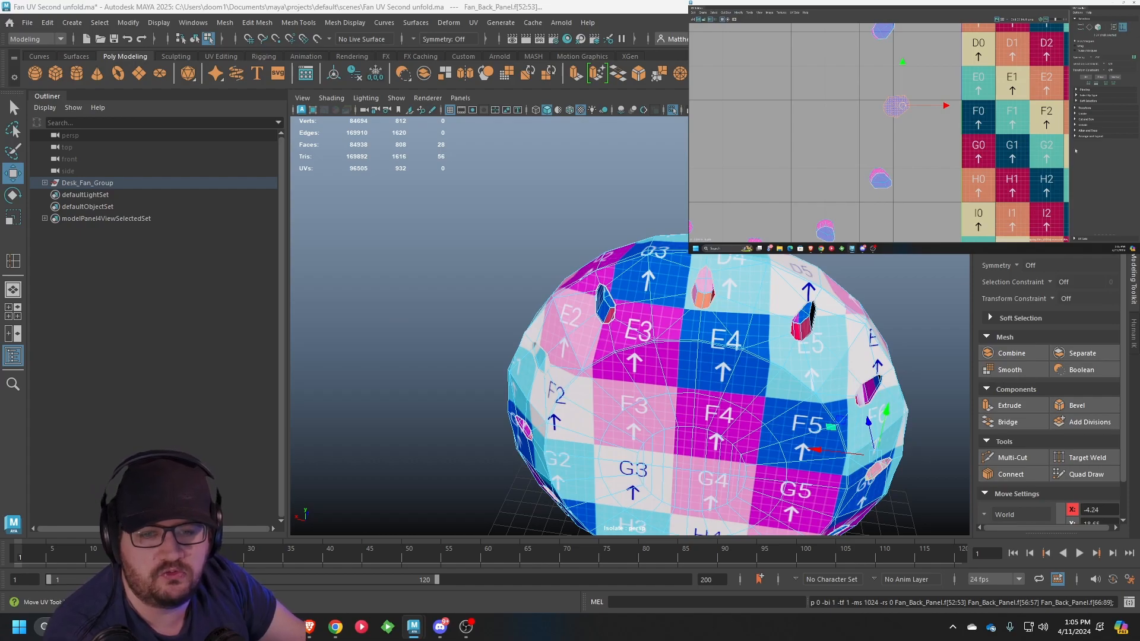
Examine the unfolded rim hole on the model and return the back panel to object mode
key("f")
key("f")
scroll(539, 318, "up", 5)
left_click(677, 323)
left_click_drag(540, 318, 728, 318, "alt")
scroll(728, 319, "down", 7)
right_click_drag(632, 267, 672, 225)
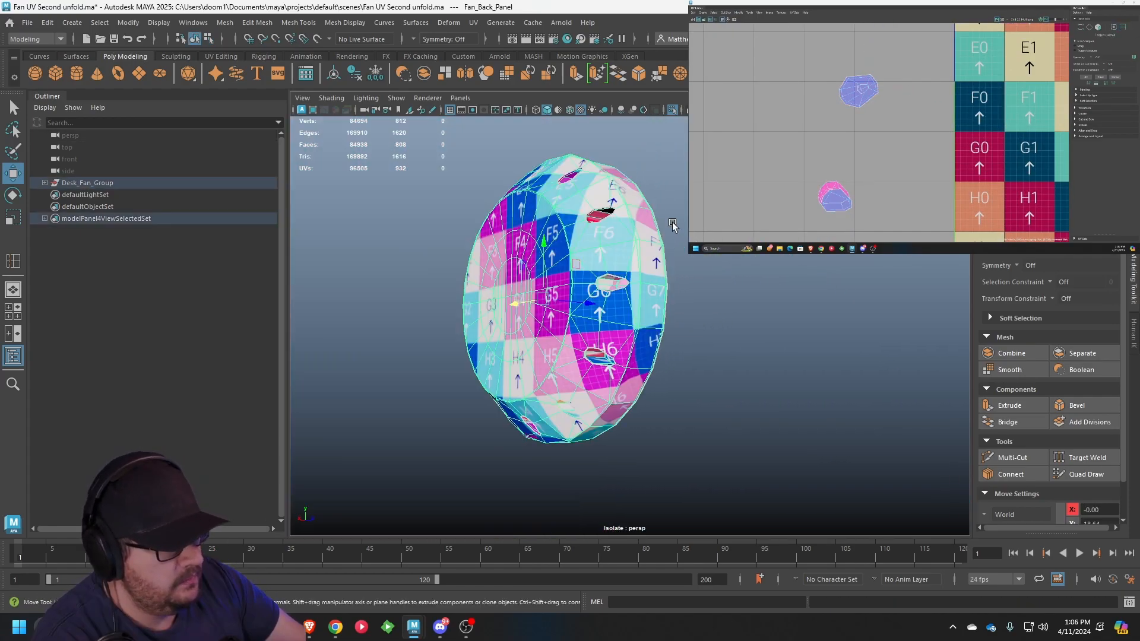
left_click_drag(672, 225, 716, 253, "alt")
scroll(617, 279, "up", 3)
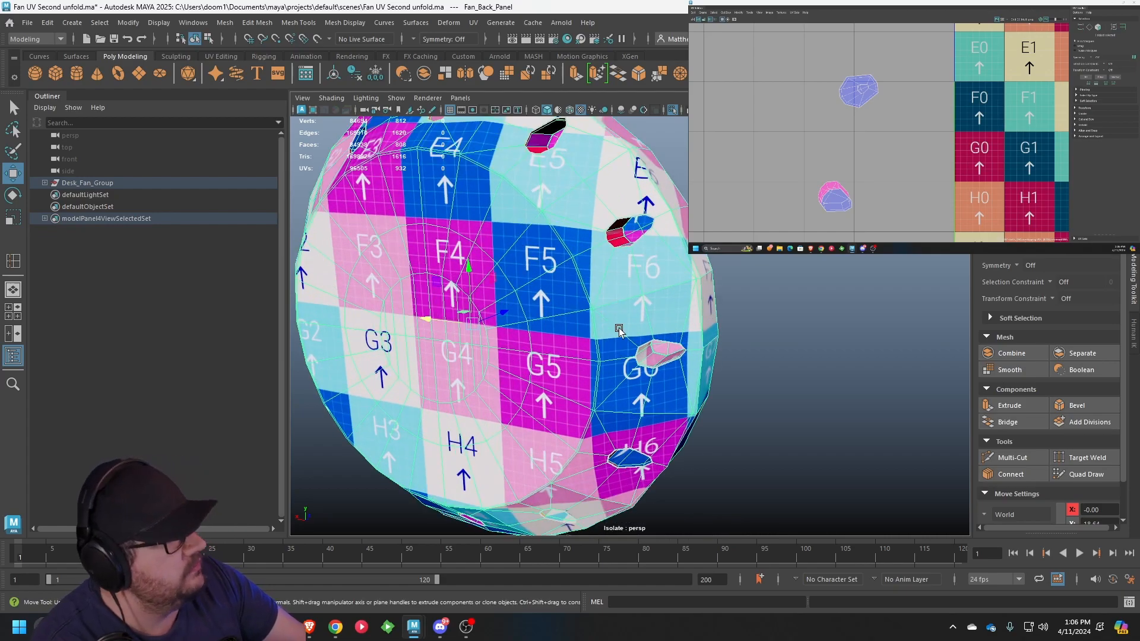
Turn on smooth preview for the back panel and examine the checker pattern inside and around the rim holes
key("3")
right_click_drag(682, 359, 844, 383, "alt")
left_click(862, 383)
left_click_drag(862, 383, 660, 379, "alt")
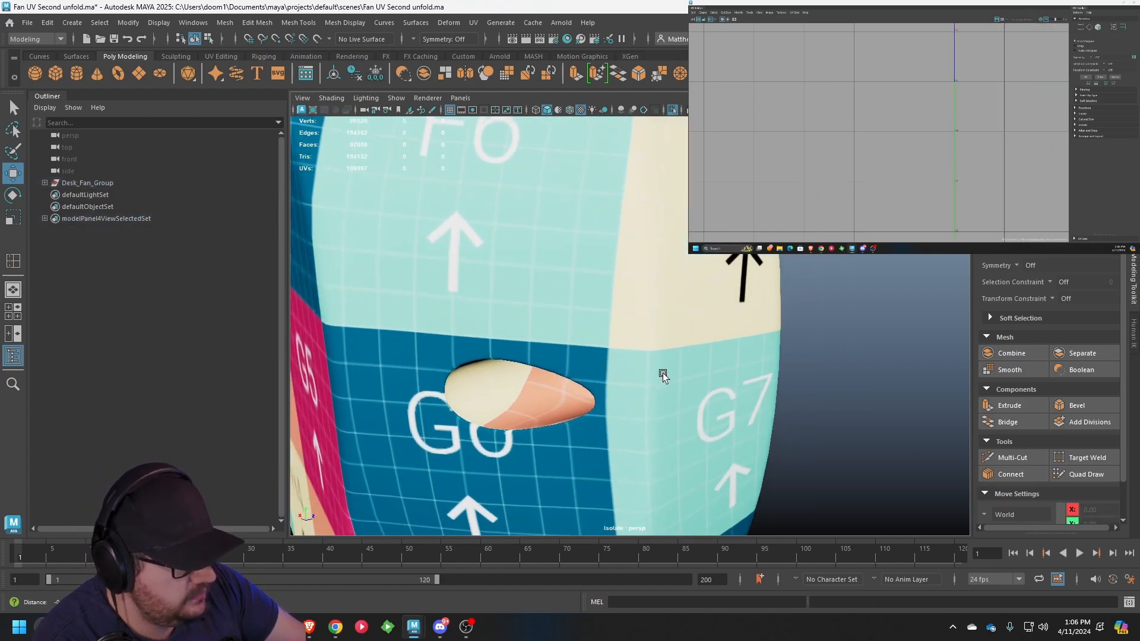
right_click_drag(660, 379, 604, 335, "alt")
left_click_drag(604, 334, 695, 297, "alt")
mouse_move(695, 297)
right_mouse_down("alt")
mouse_move(793, 303)
mouse_move(707, 309)
right_mouse_up("alt")
left_click_drag(707, 308, 633, 315, "alt")
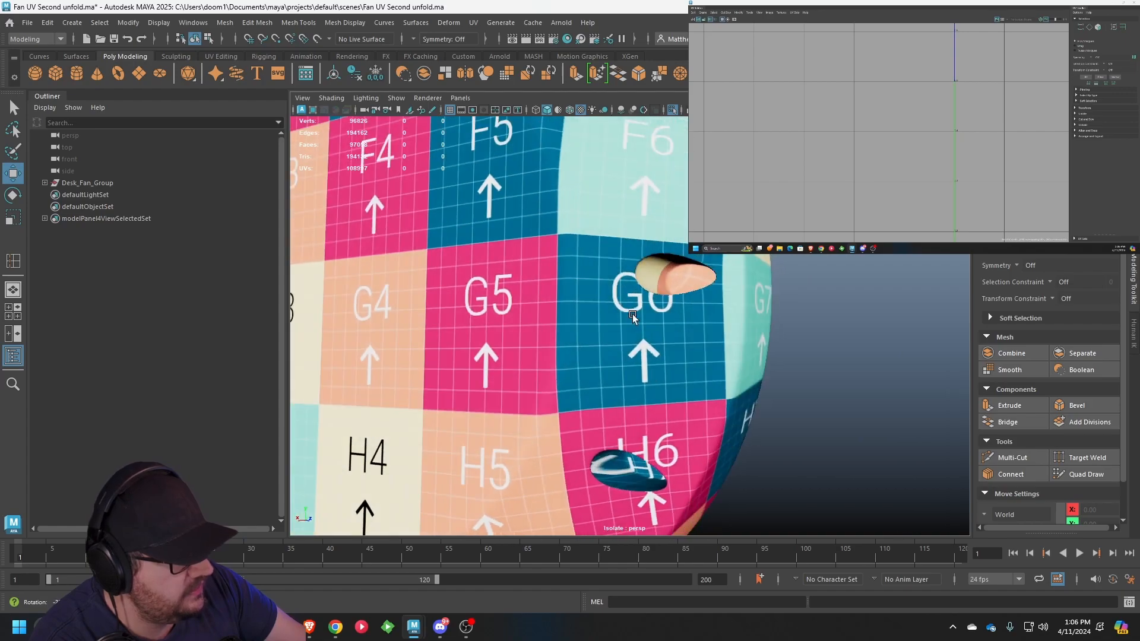
right_click_drag(700, 317, 658, 300, "alt")
left_click_drag(659, 300, 630, 312, "alt")
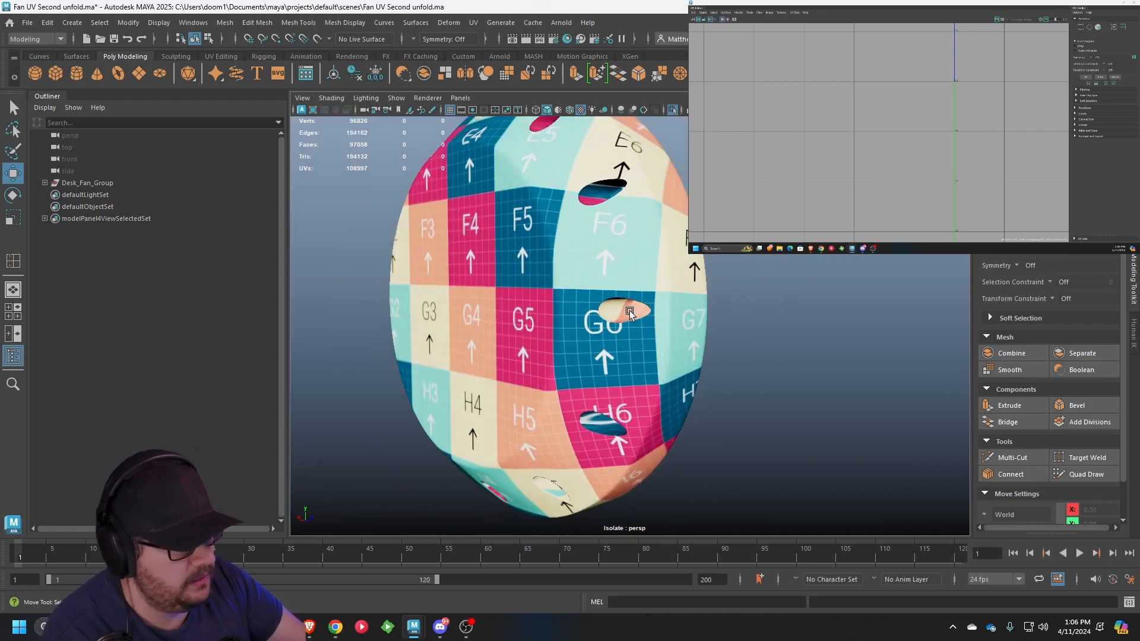
scroll(630, 312, "down", 2)
left_click_drag(744, 375, 680, 294, "alt")
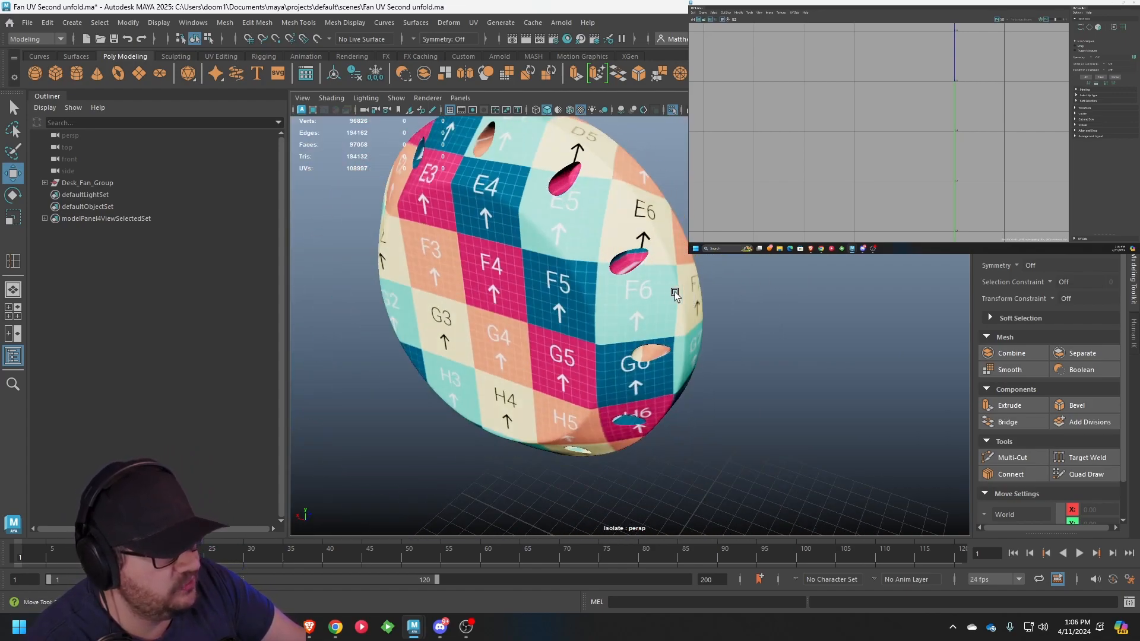
Switch the back panel to UV shell selection and unfold the two hole shells at the lower right of the ring
left_click(627, 262)
scroll(865, 145, "down", 6)
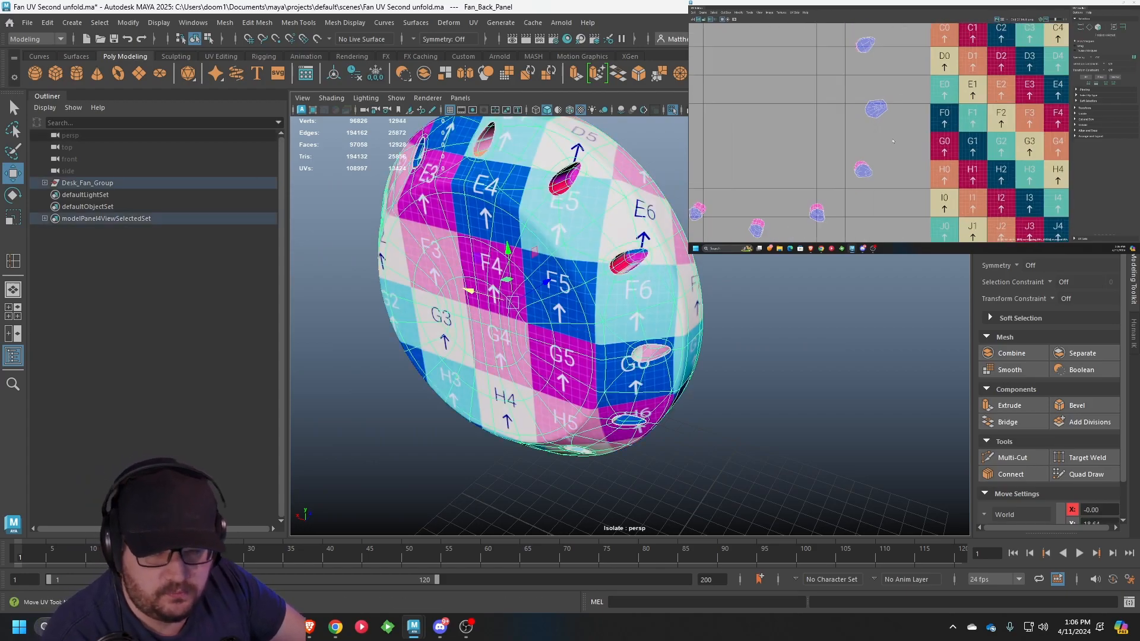
middle_click_drag(865, 145, 896, 149, "alt")
mouse_move(895, 148)
right_mouse_down()
mouse_move(909, 147)
mouse_move(880, 144)
right_mouse_up()
left_click(903, 156)
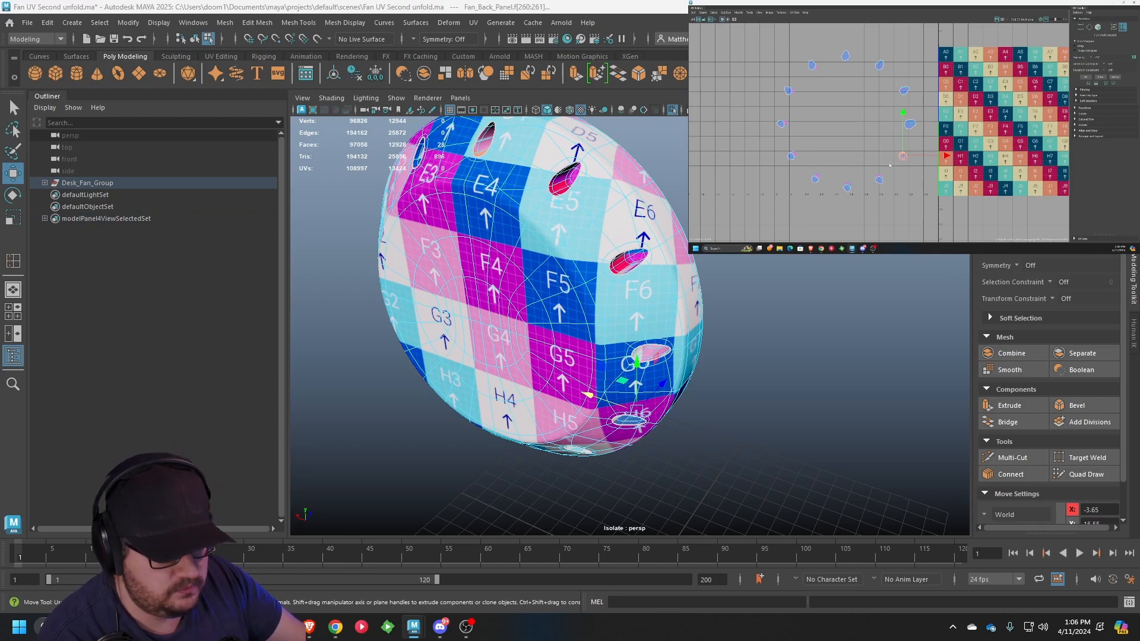
left_click(879, 178)
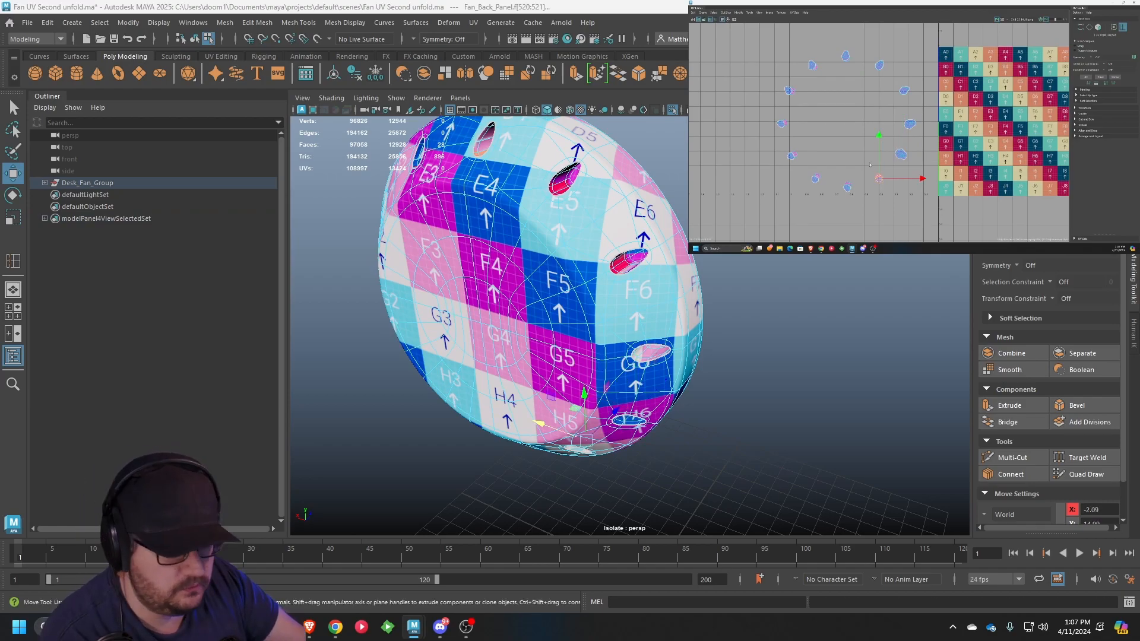
key("ctrl+u")
Unfold the hole shells along the bottom and left side of the ring, and select the upper-left hole shell
left_click_drag(838, 201, 798, 193)
key("ctrl+u")
key("ctrl+u")
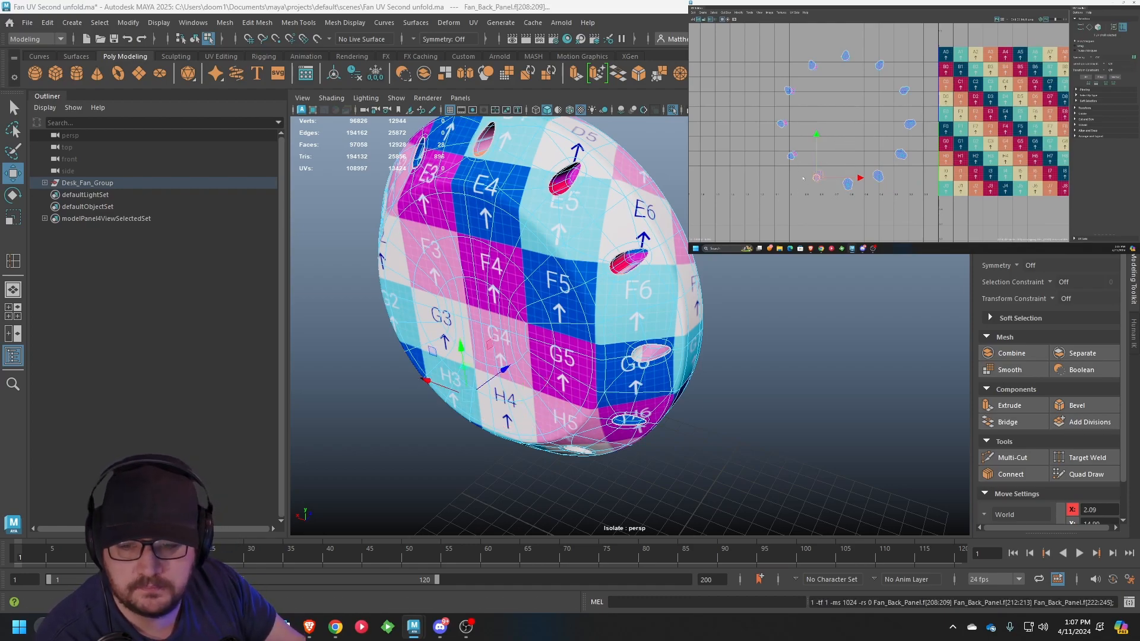
left_click_drag(800, 67, 823, 81)
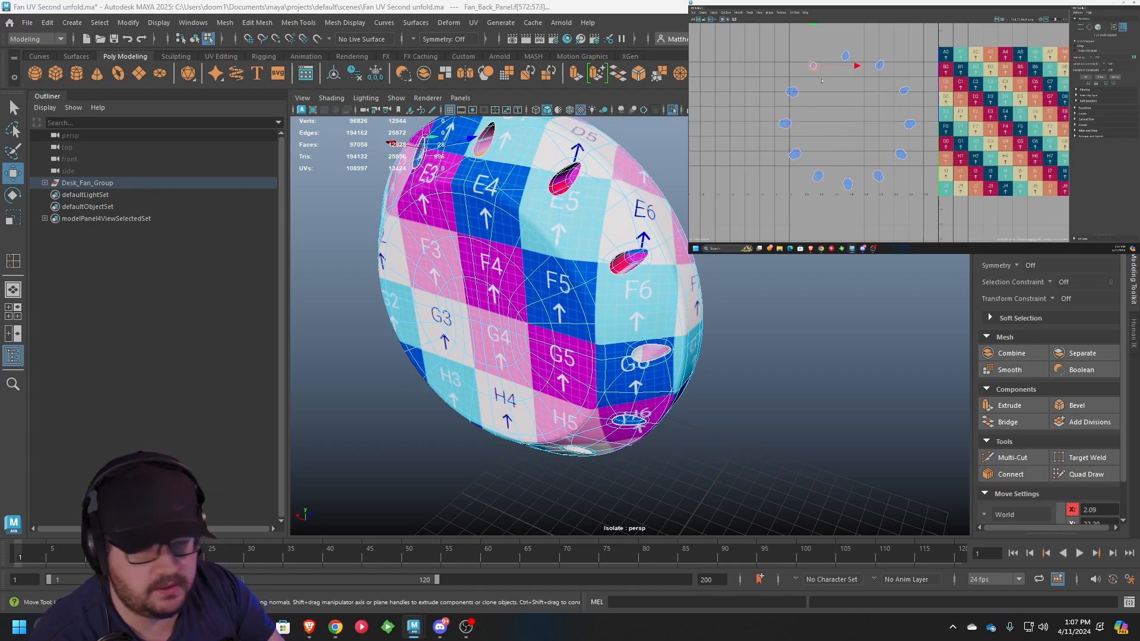
Unfold the remaining vent hole UV shells of the fan's back panel
key("ctrl+u")
left_click_drag(836, 49, 916, 108)
key("ctrl+u")
key("ctrl+u")
key("ctrl+u")
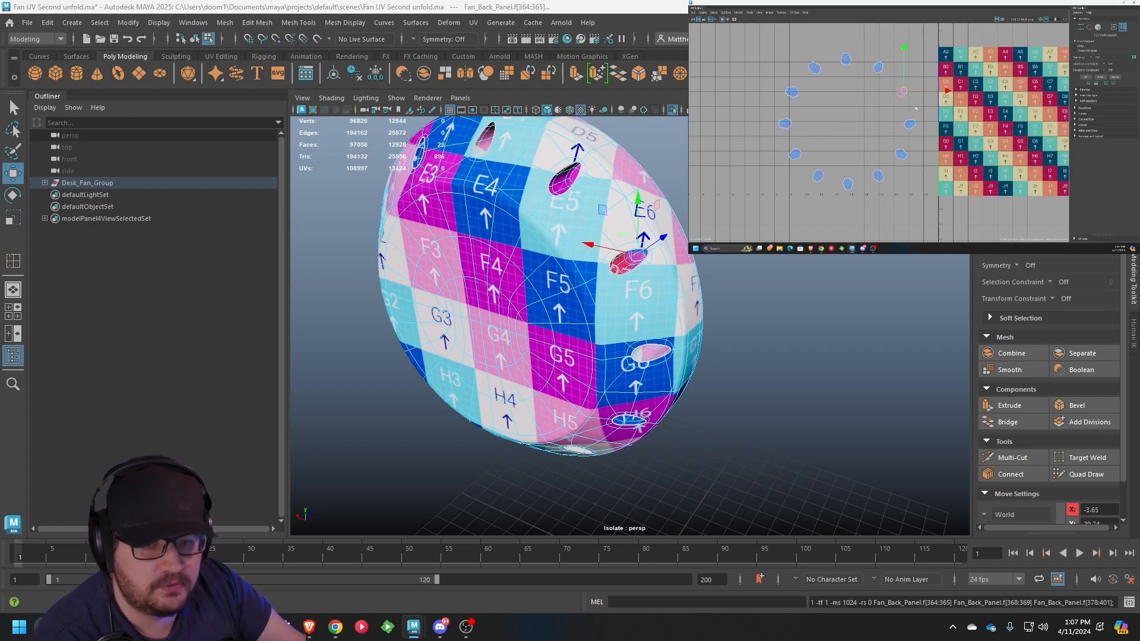
Select all the vent hole UV shells and lay them out in the UV tile
scroll(855, 131, "down", 4)
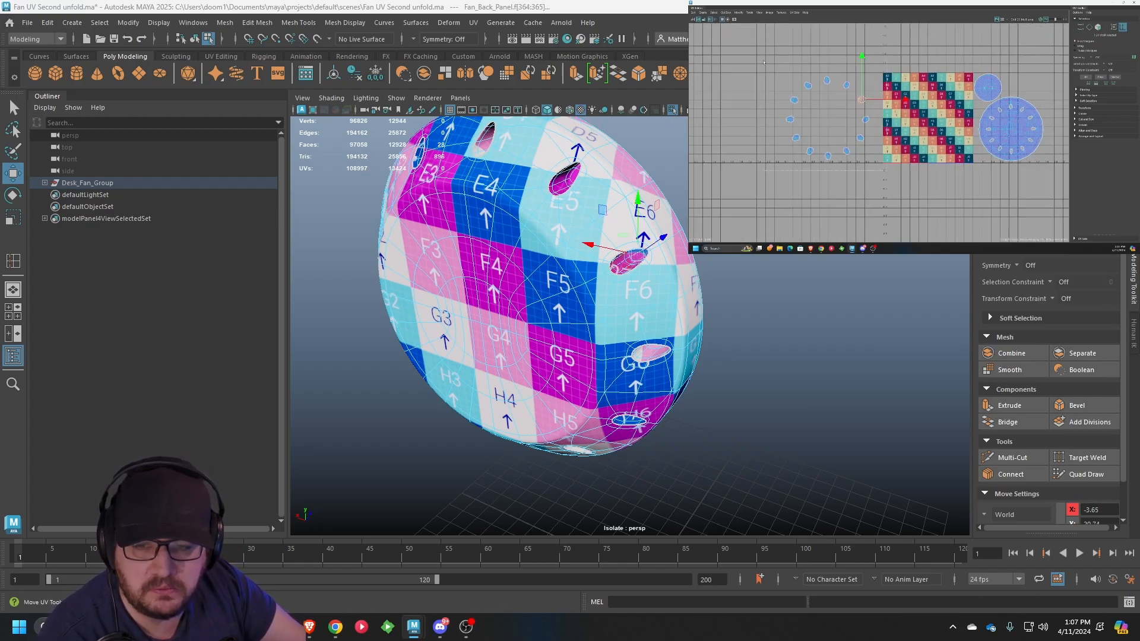
left_click_drag(766, 67, 778, 72)
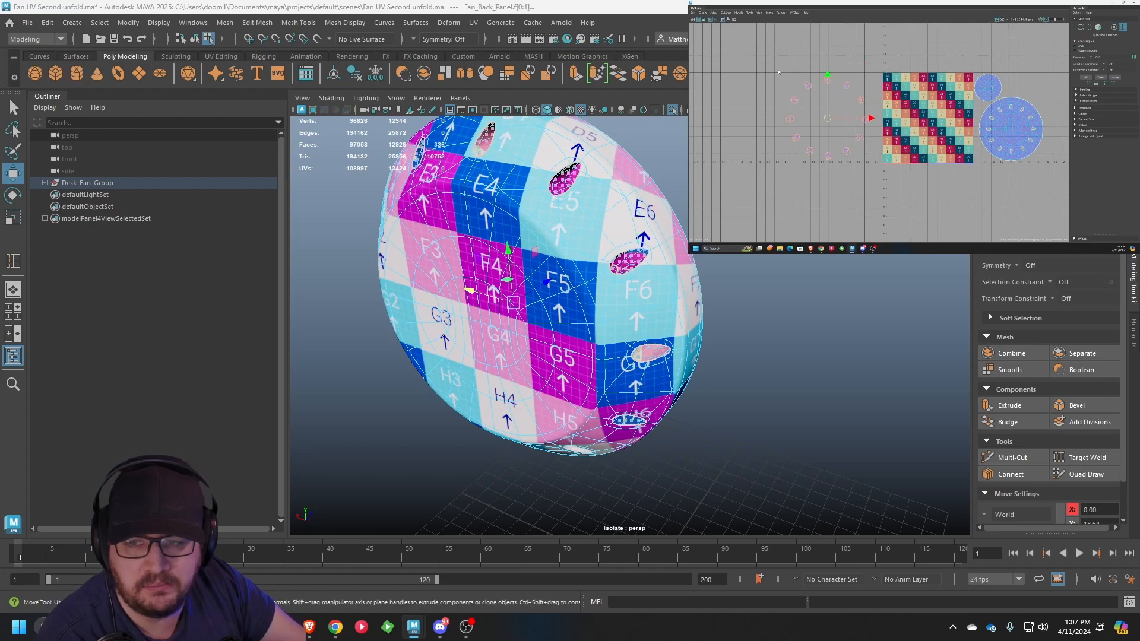
left_click(736, 13)
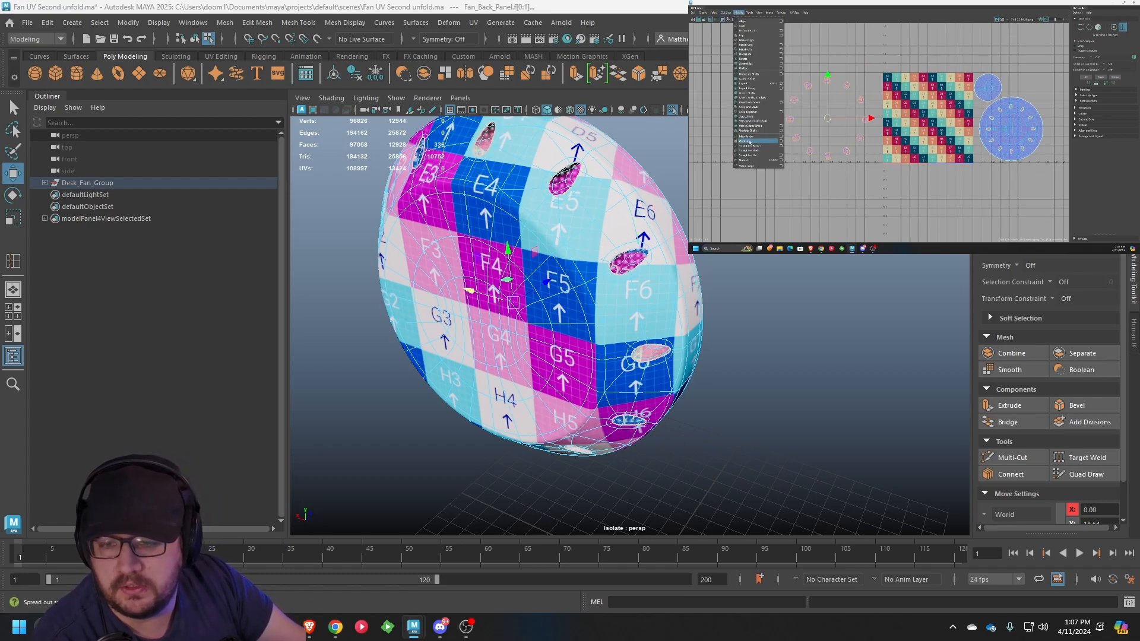
left_click(747, 84)
scroll(879, 101, "up", 4)
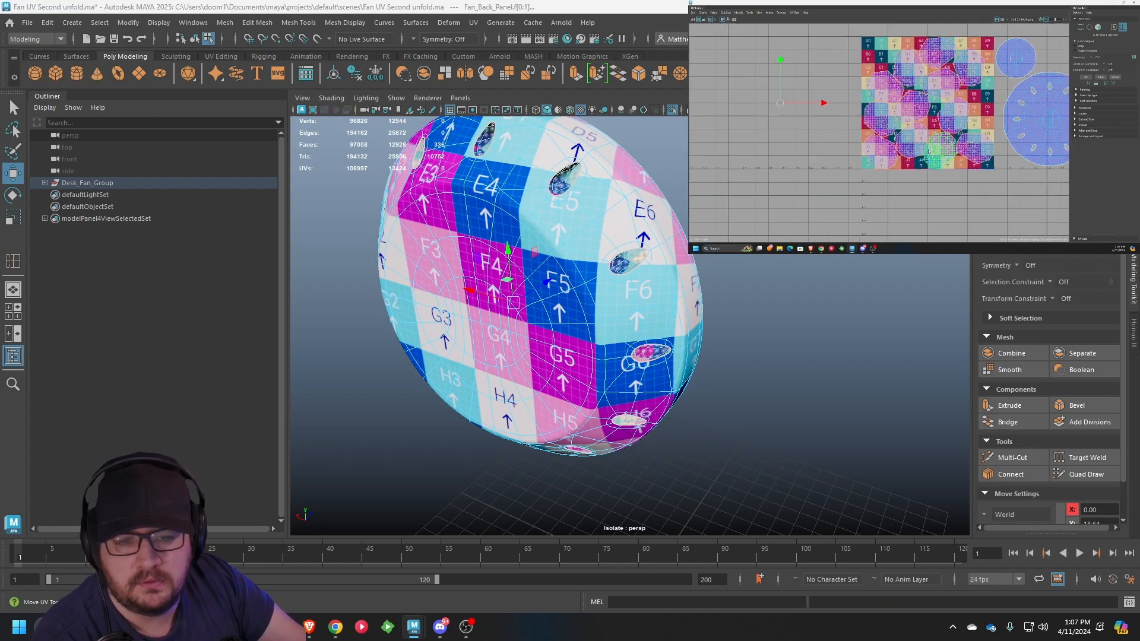
Scale down the vent hole shells and move them outside the tile, above the large round back panel shell
key("r")
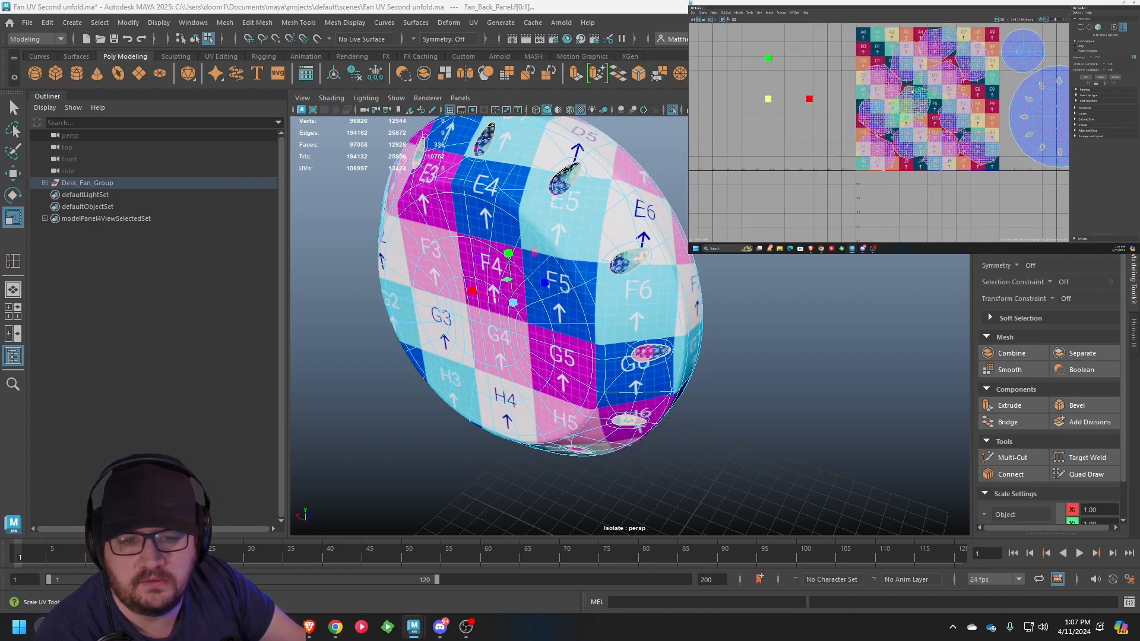
scroll(898, 80, "down", 4)
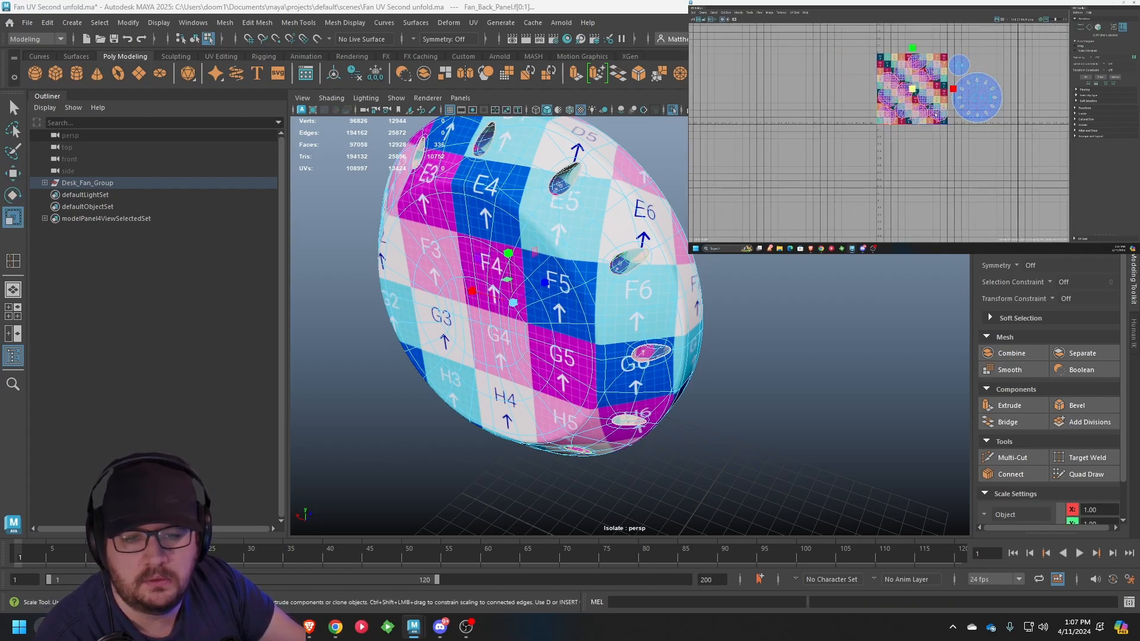
scroll(884, 95, "up", 2)
key("w")
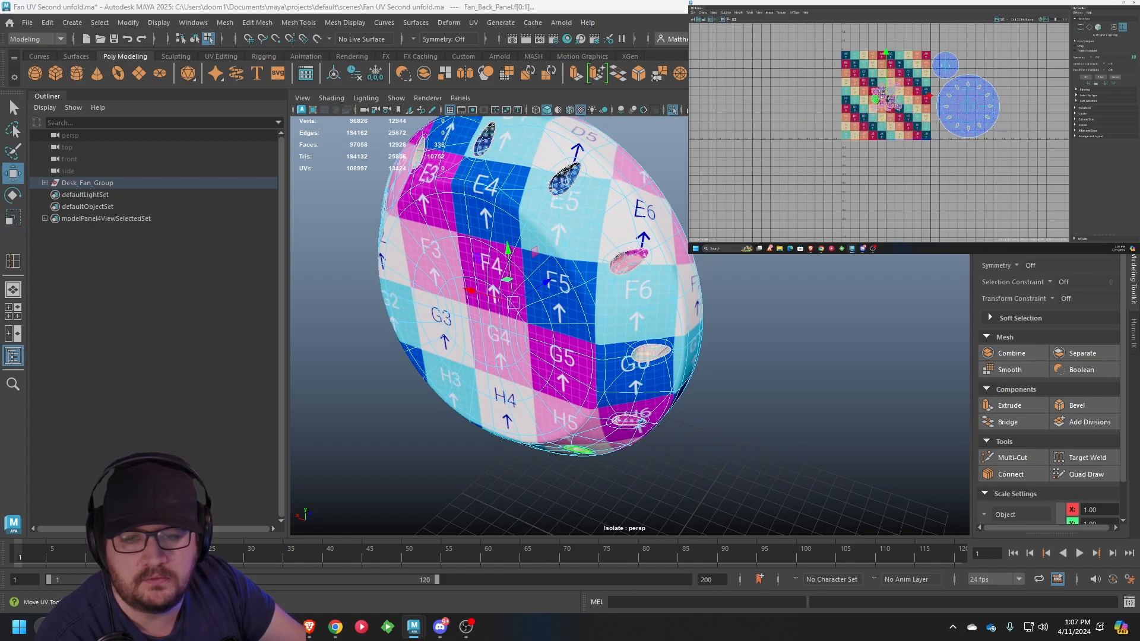
scroll(995, 67, "up", 2)
scroll(952, 96, "up", 2)
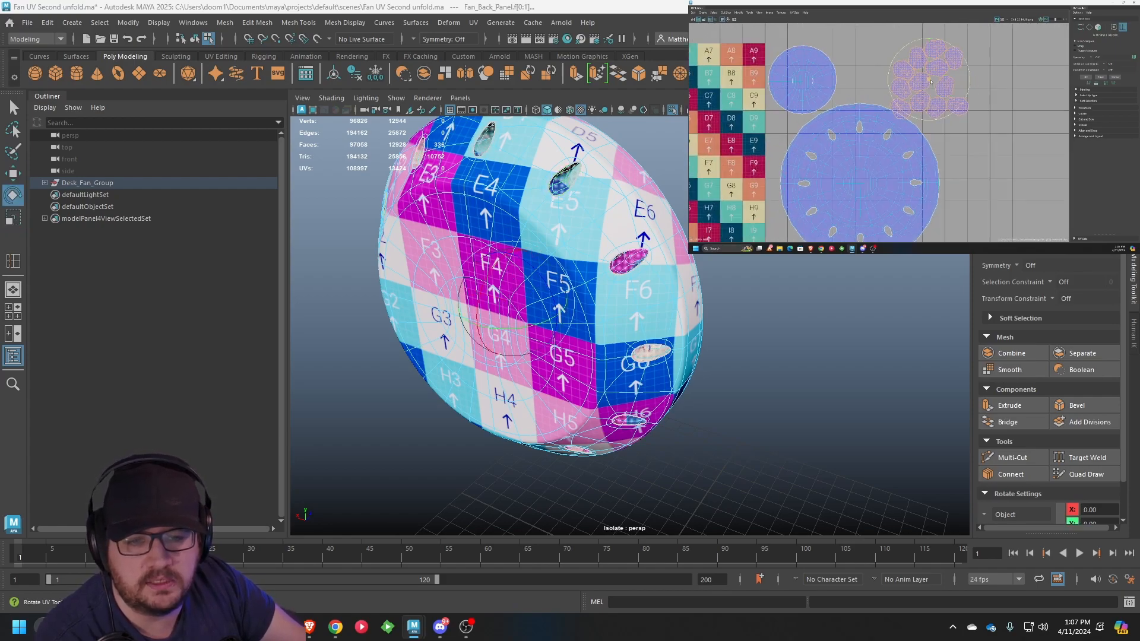
Rotate and rescale the group of vent hole shells beside the back panel's round shells
key("r")
key("e")
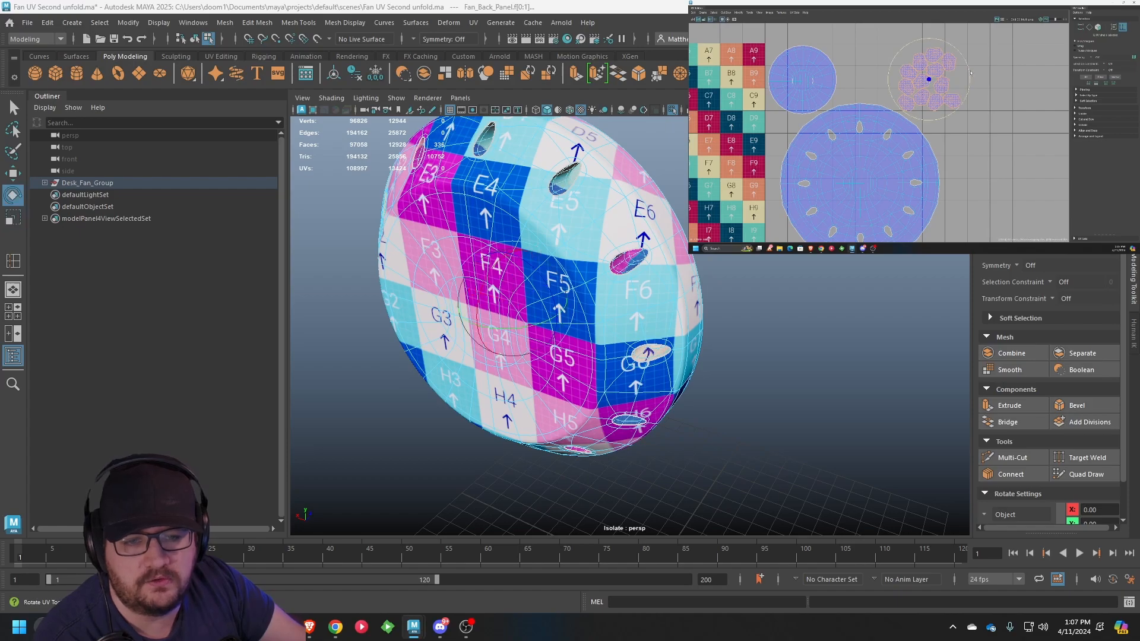
key("r")
left_click_drag(944, 81, 934, 84)
key("w")
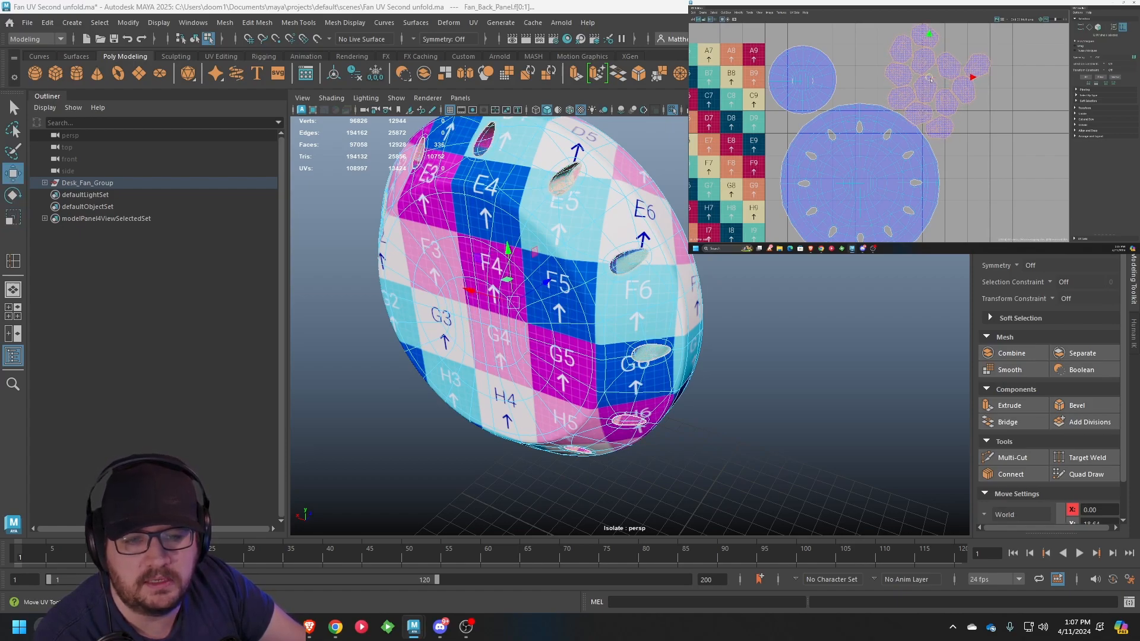
Reposition the individual vent hole shells with gaps between them above the large round shell
key("r")
left_click(925, 40)
key("w")
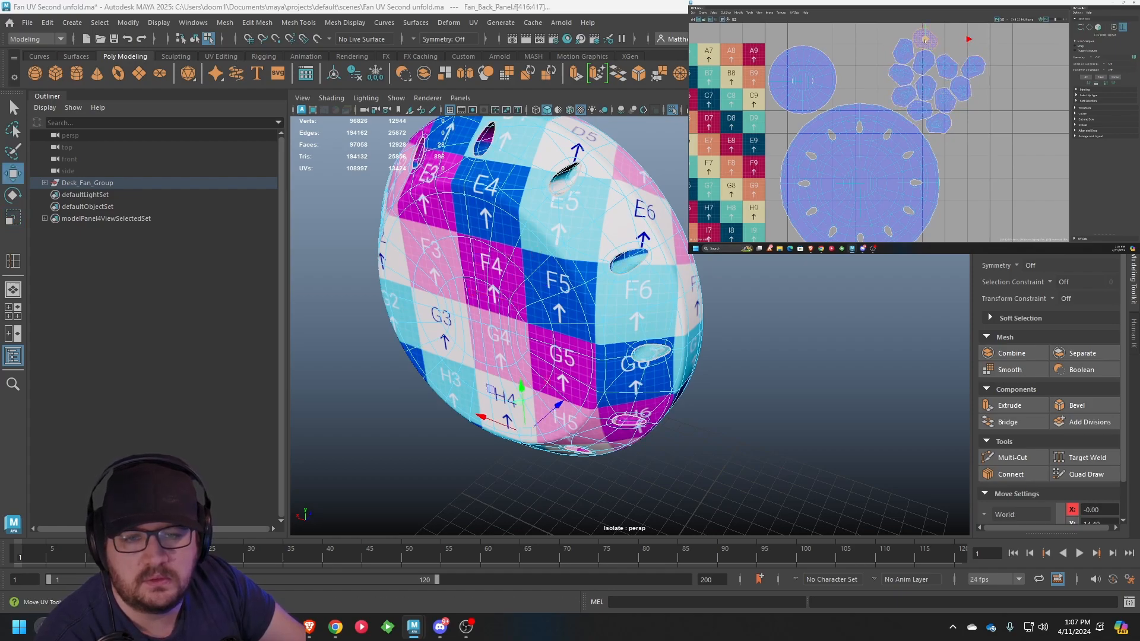
left_click(891, 58)
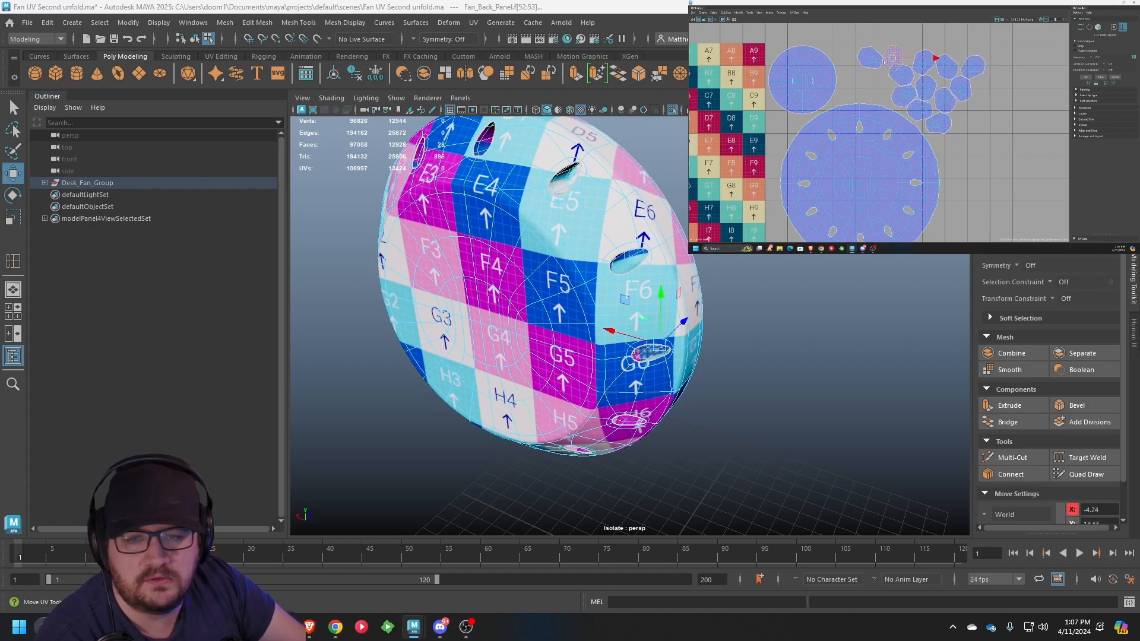
left_click(972, 99)
left_click(950, 102)
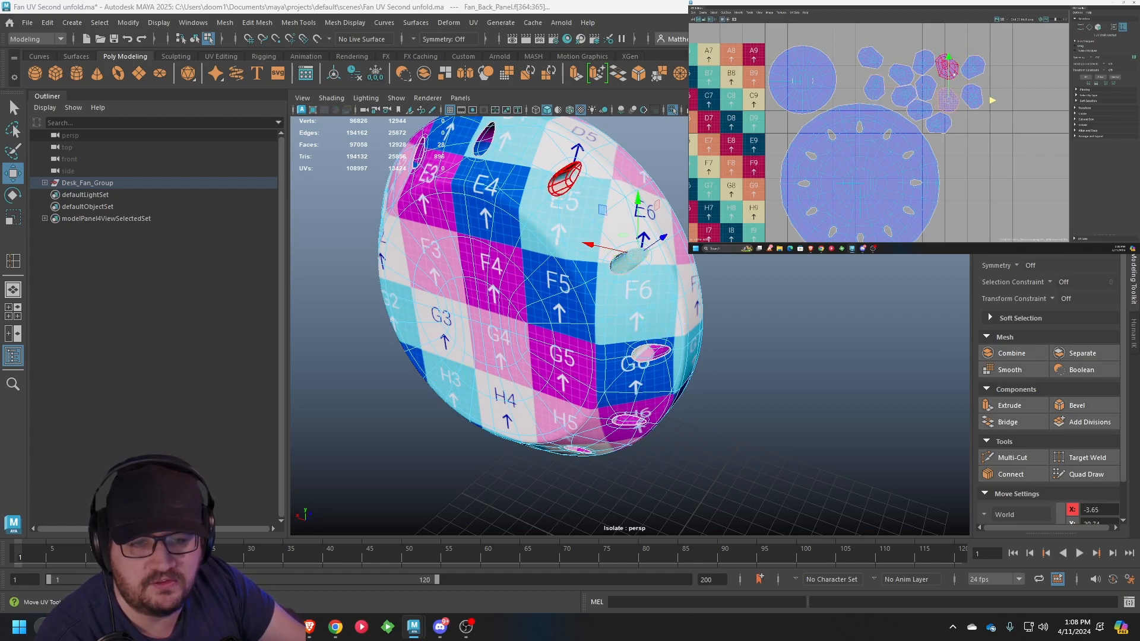
left_click(948, 63)
left_click(930, 89)
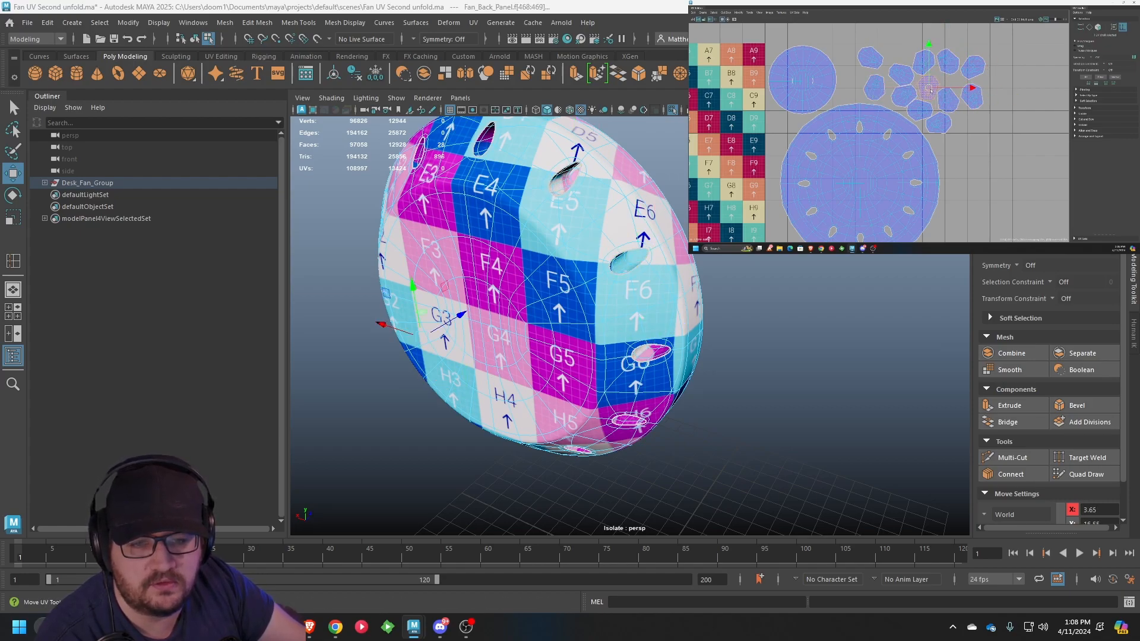
left_click_drag(930, 89, 952, 135)
left_click(900, 74)
left_click(903, 95)
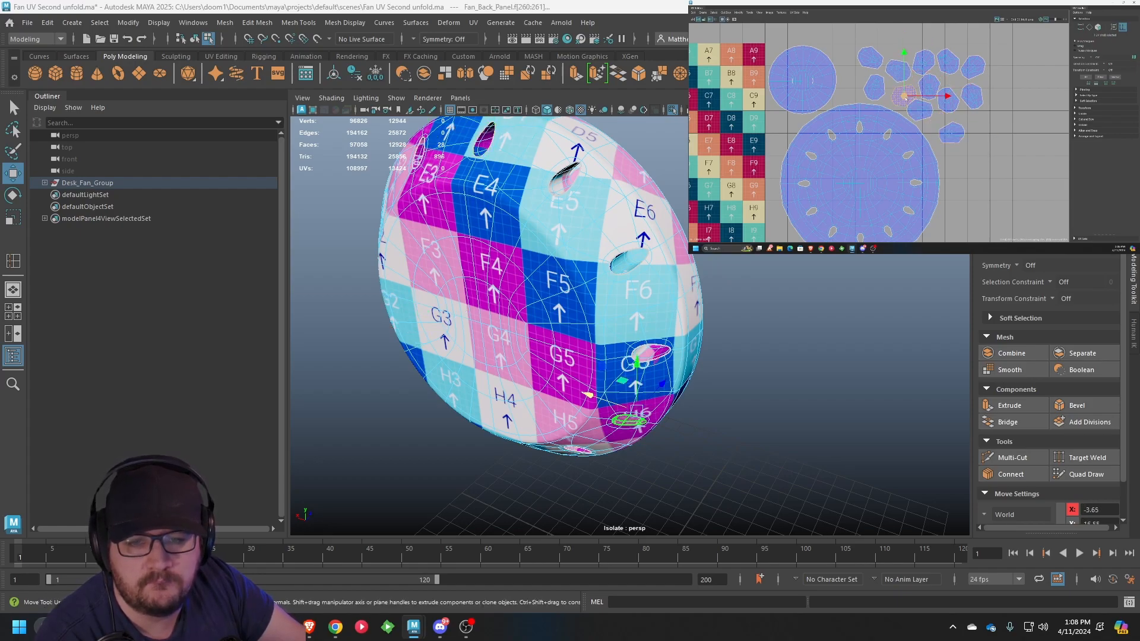
left_click(950, 100)
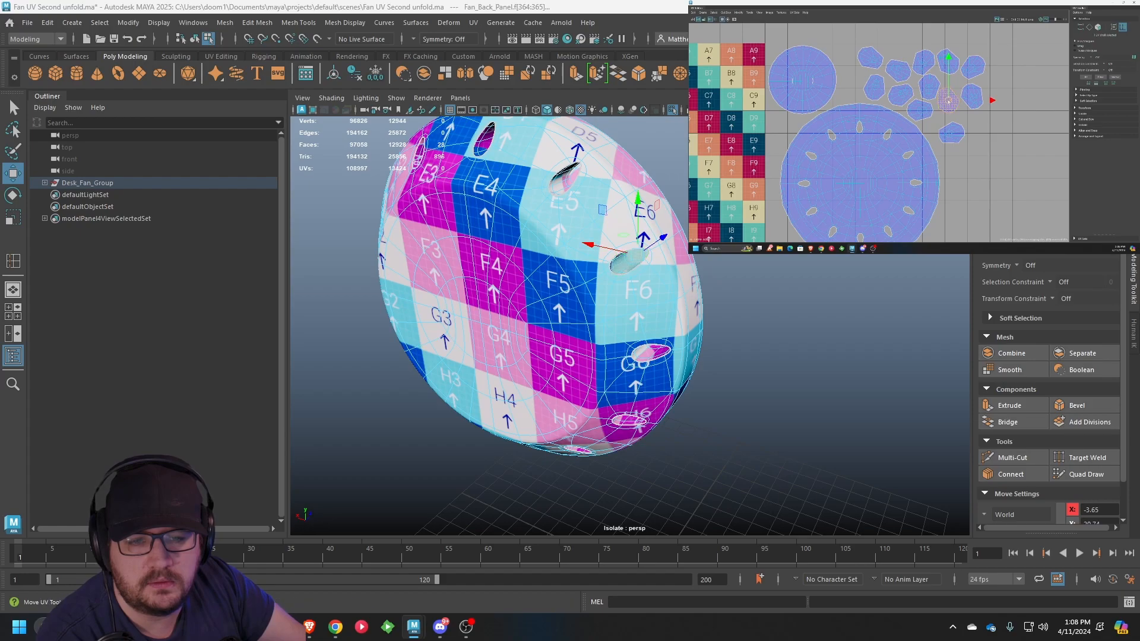
left_click(924, 63)
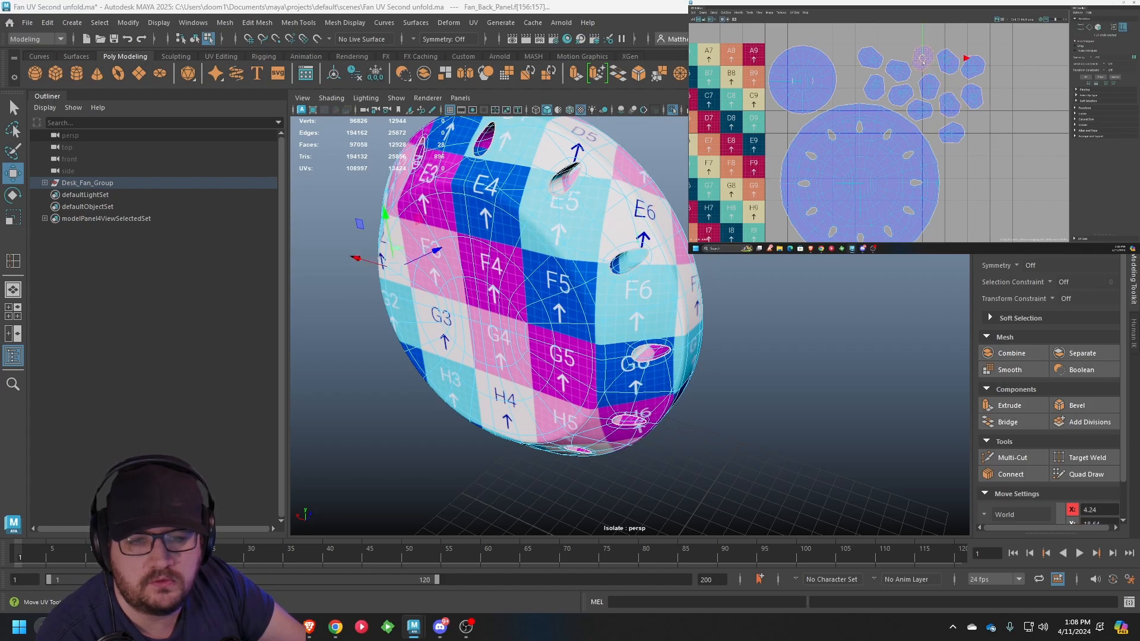
left_click(997, 112)
Select all the back panel's UV shells and move them together onto the UV tile
scroll(998, 115, "down", 6)
left_click_drag(1003, 83, 914, 160)
left_click_drag(995, 132, 911, 129)
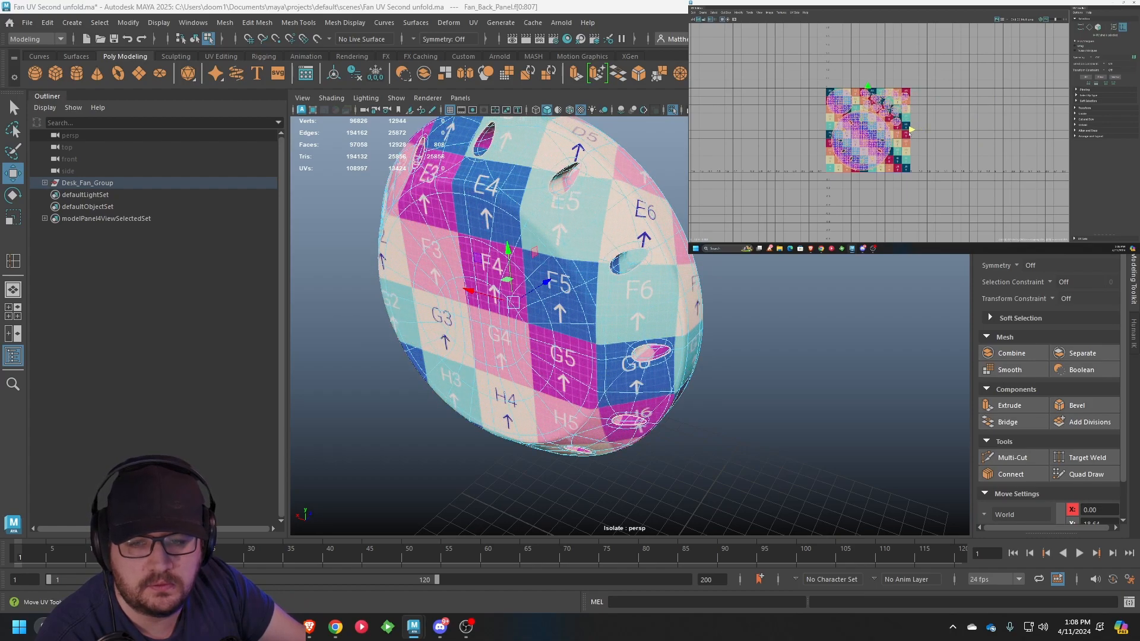
Turn off View Selected isolation to bring back the whole desk fan
left_click(396, 98)
mouse_move(411, 121)
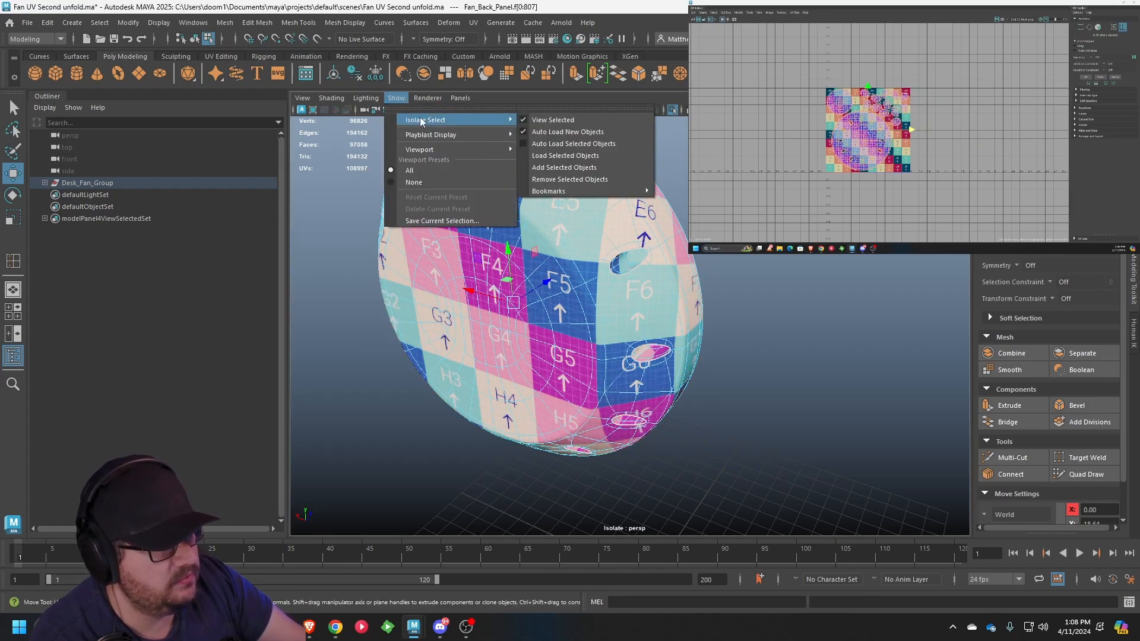
left_click(553, 120)
Select the Fan_Power_Switch object on the back of the fan and isolate it
left_click_drag(558, 178, 563, 222, "alt")
right_click_drag(562, 222, 609, 210)
left_click_drag(608, 211, 522, 222, "alt")
middle_click_drag(522, 222, 508, 217, "alt")
left_click_drag(508, 216, 689, 300, "alt")
left_click(690, 303)
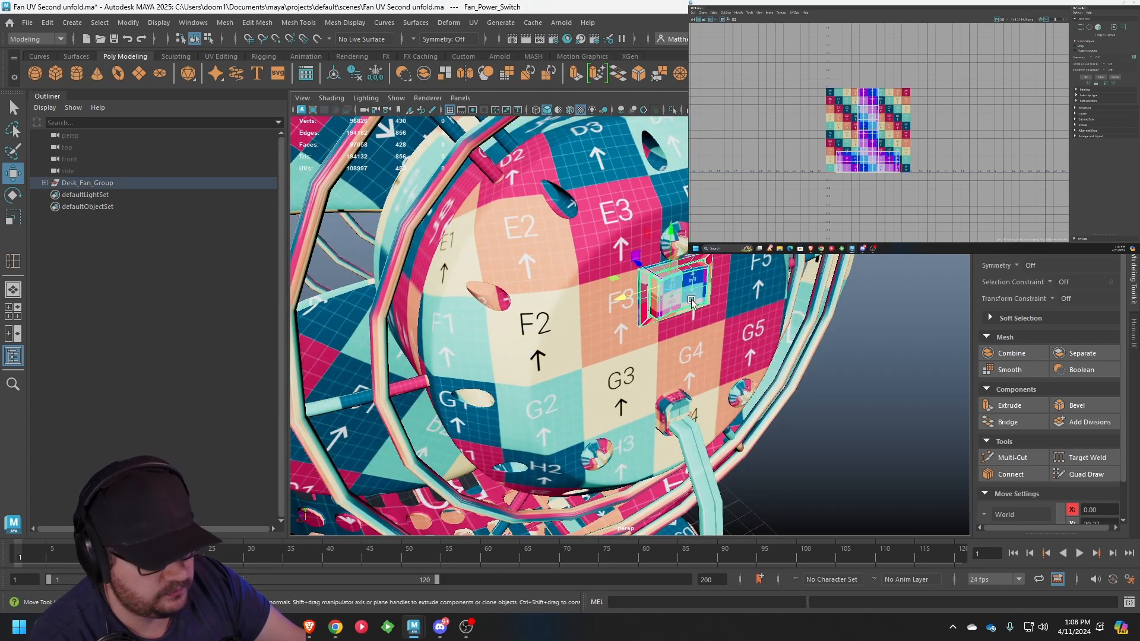
key("ctrl+1")
Face the power switch straight on and apply a Camera-Based UV projection to it
left_click_drag(692, 301, 720, 313, "alt")
middle_click_drag(664, 244, 676, 309, "alt")
scroll(674, 275, "up", 2)
scroll(677, 309, "up", 2)
left_click_drag(676, 319, 631, 277, "alt")
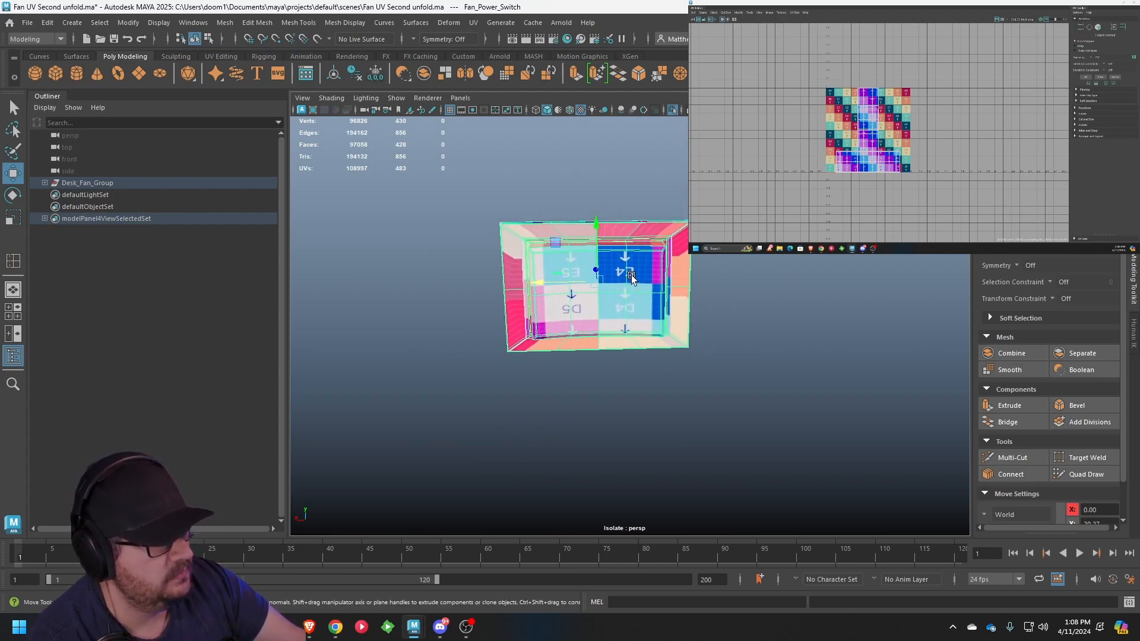
left_click(473, 22)
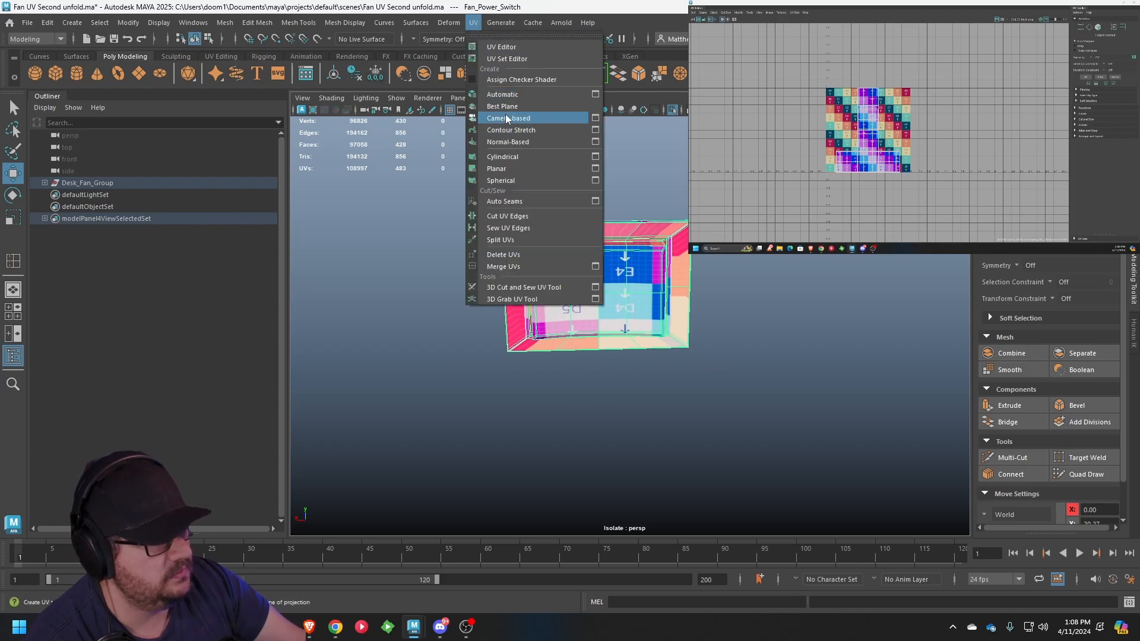
left_click(506, 119)
Select the edge loop around the base of the power switch's raised block and cut its UVs
left_click_drag(594, 279, 492, 273, "alt")
right_click_drag(491, 273, 542, 260)
left_click_drag(542, 260, 526, 364, "alt")
scroll(529, 269, "up", 5)
scroll(627, 259, "up", 5)
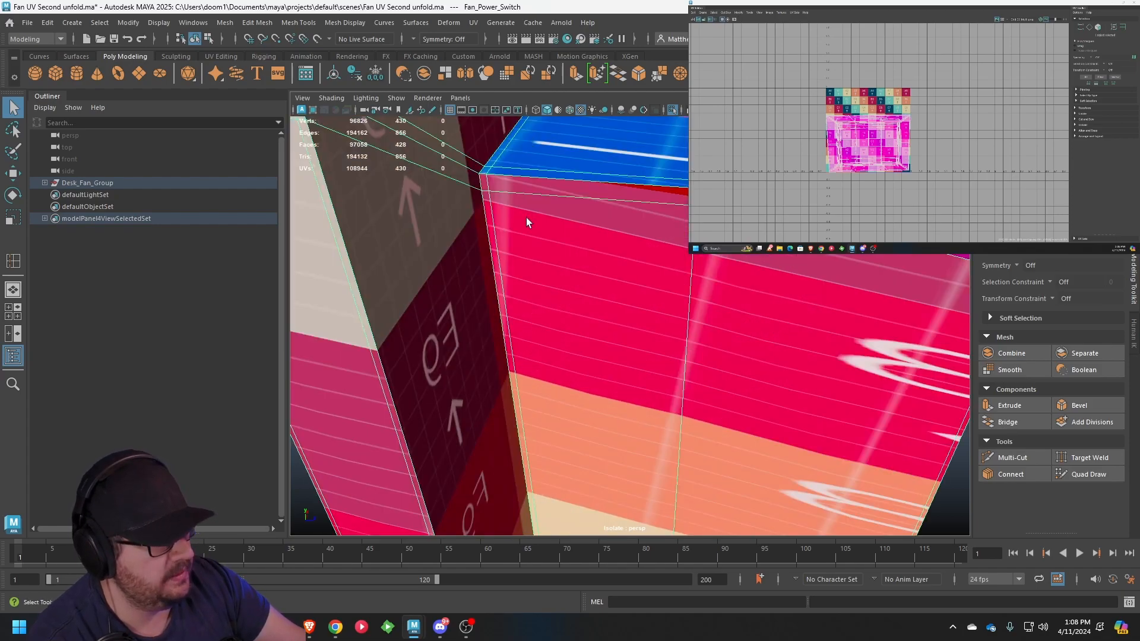
left_click(482, 172)
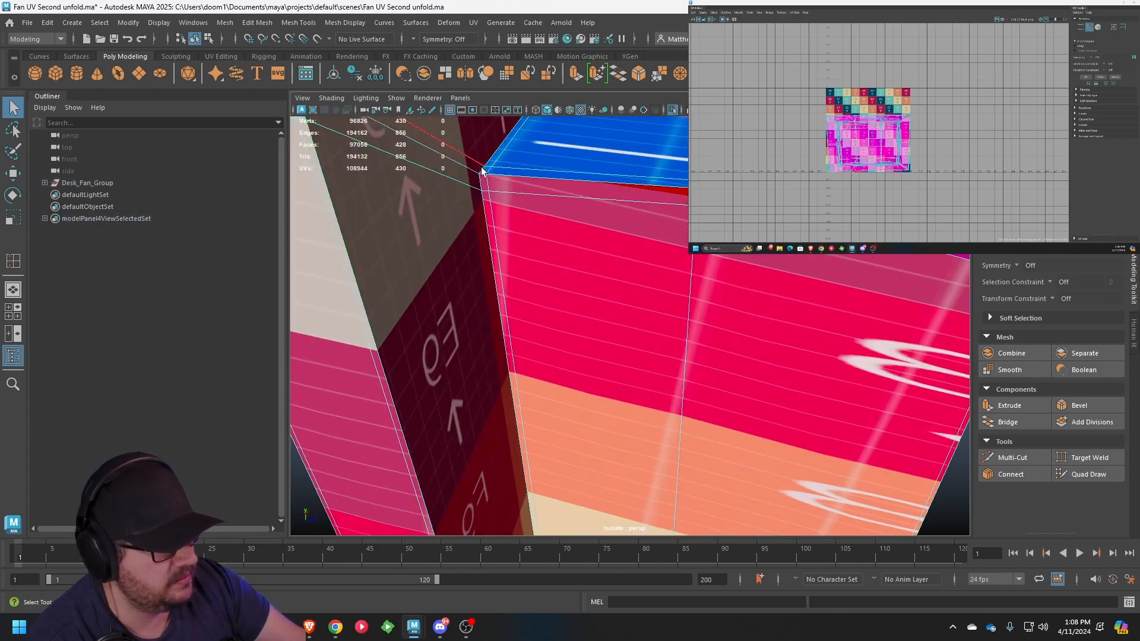
left_click_drag(481, 172, 534, 325, "alt")
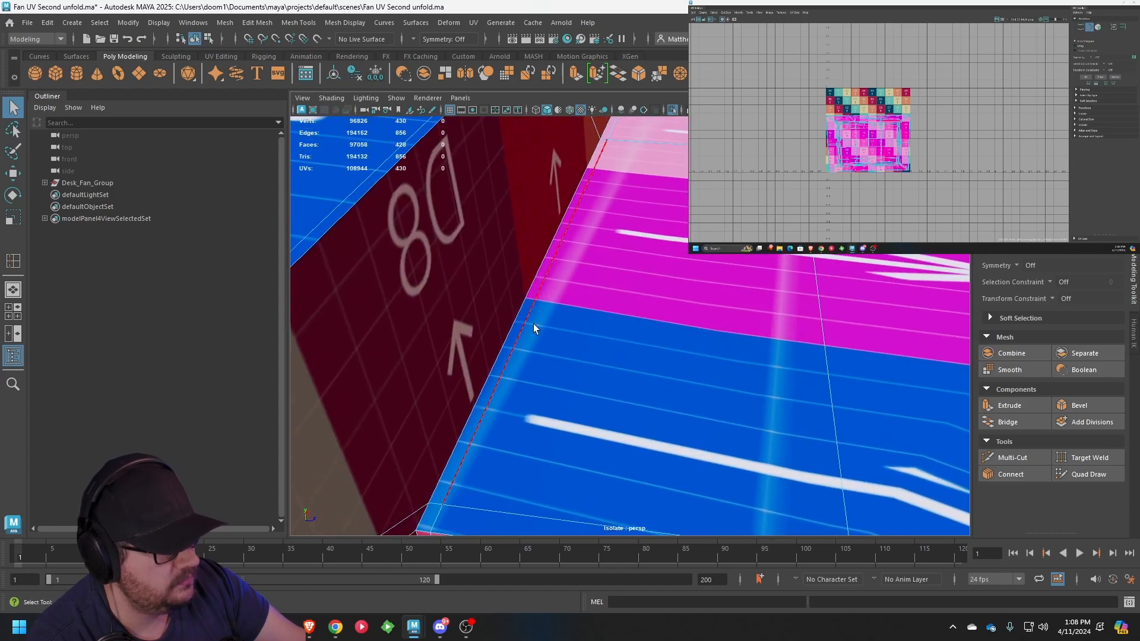
left_click(514, 313)
double_click(514, 313)
key("f")
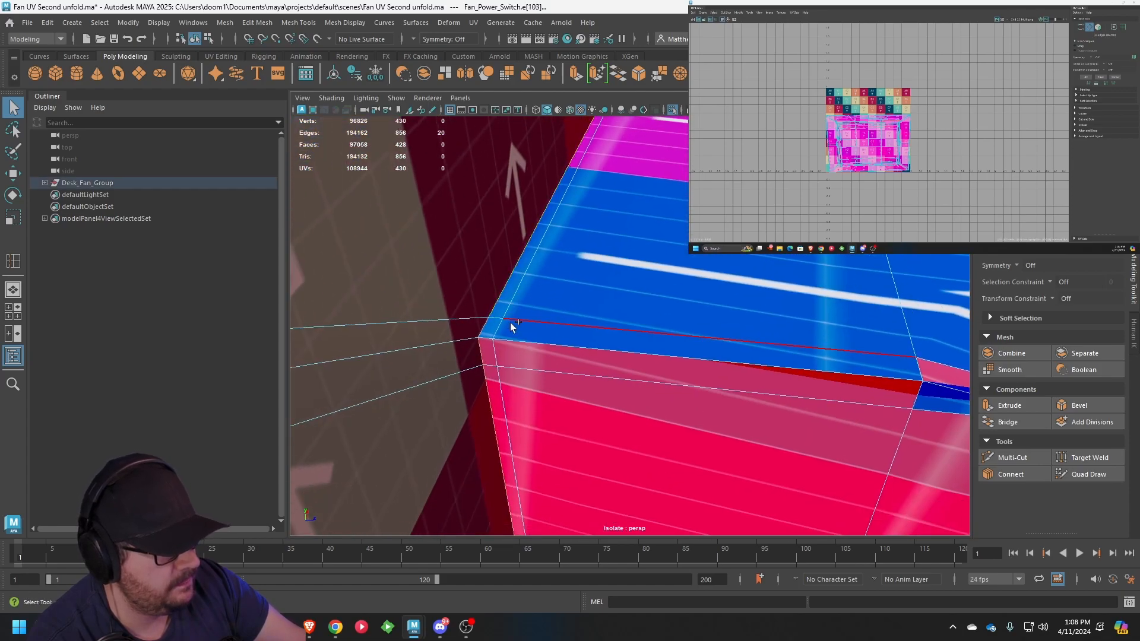
scroll(621, 326, "up", 2)
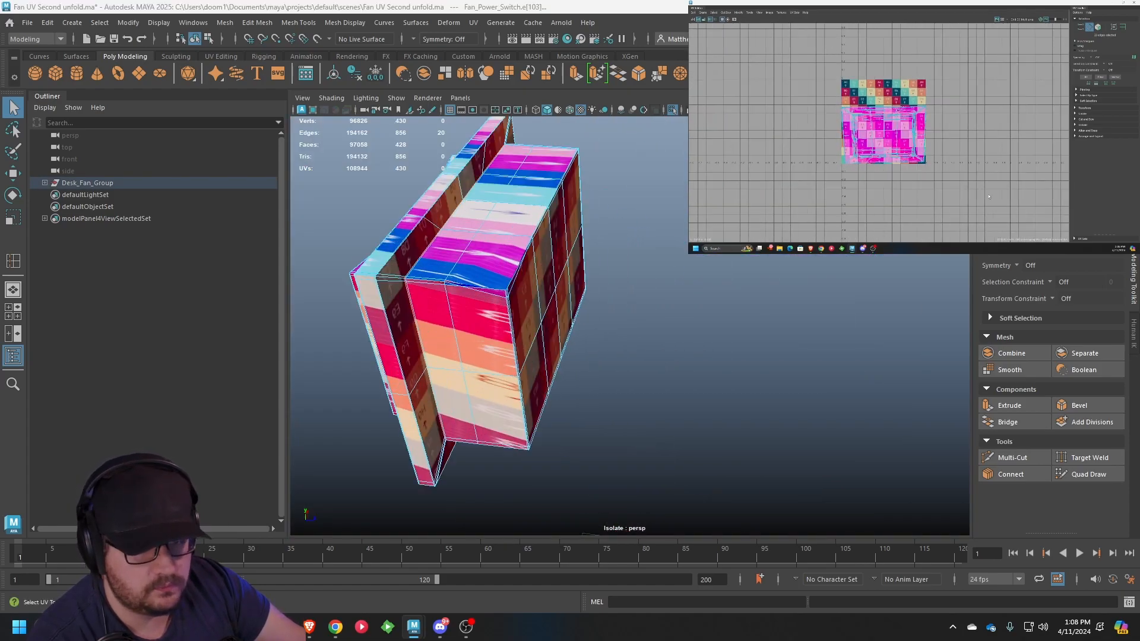
key("shift+x")
Select the raised block's UV shell and move it beside the UV tile
key("w")
right_click_drag(476, 228, 574, 266)
left_click(501, 242)
left_click_drag(884, 133, 969, 112)
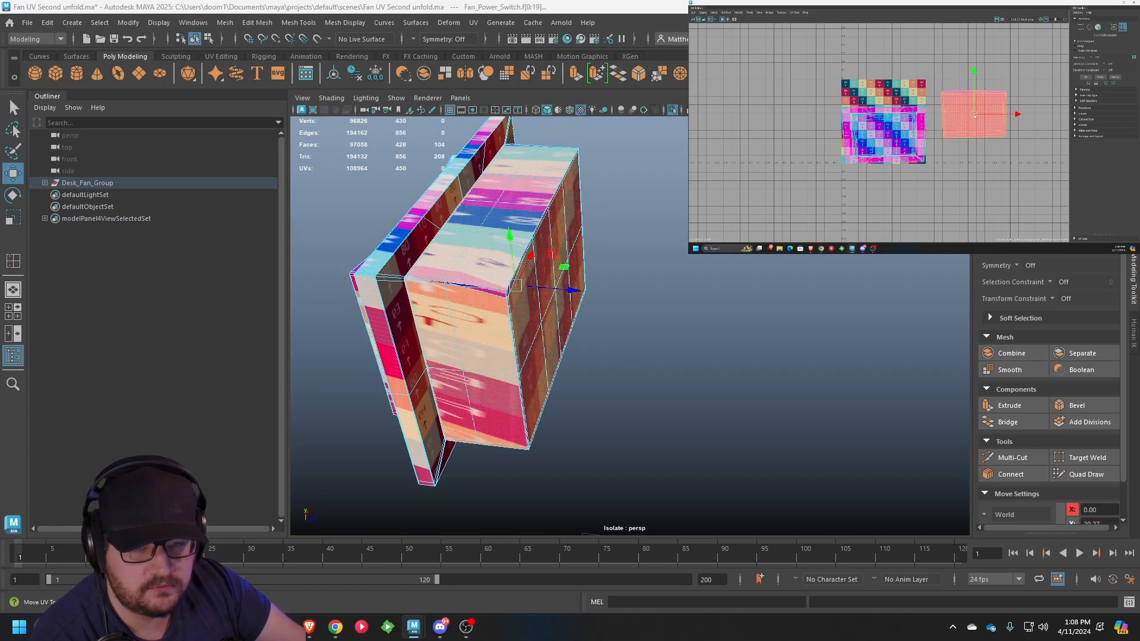
Start a seam selection with the lengthwise edges along one upper corner of the switch's raised block
scroll(526, 301, "up", 5)
right_click_drag(526, 301, 556, 287)
middle_click_drag(526, 301, 580, 310, "alt")
scroll(574, 316, "up", 5)
right_click_drag(570, 281, 577, 247)
left_click(564, 315)
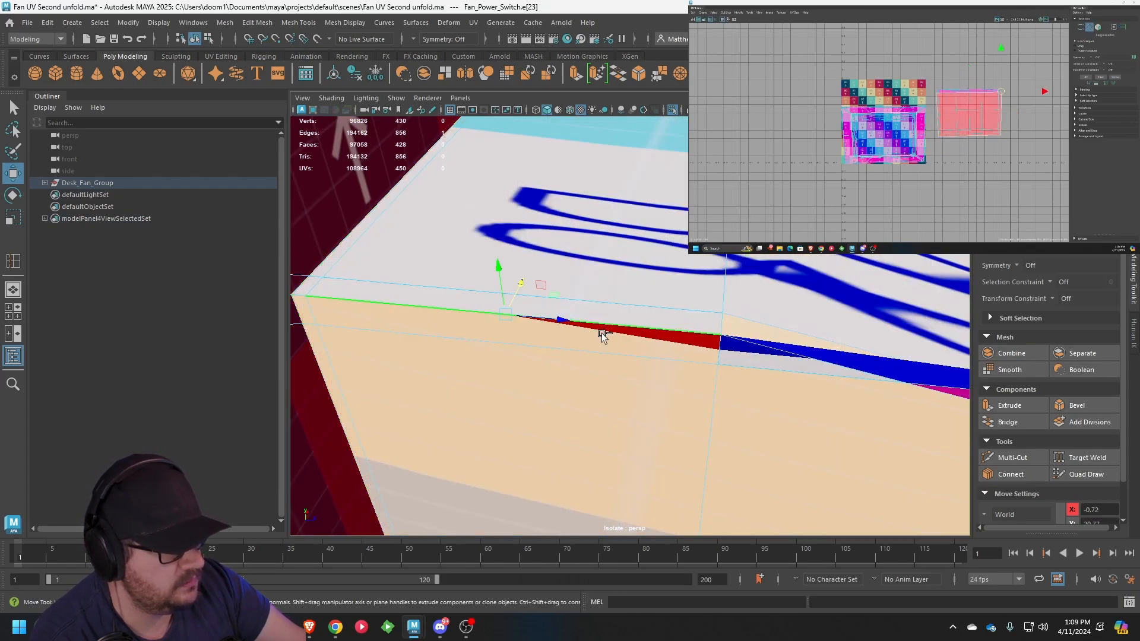
scroll(368, 303, "down", 8)
left_click_drag(376, 304, 367, 303, "alt")
scroll(429, 310, "up", 8)
scroll(480, 257, "down", 3)
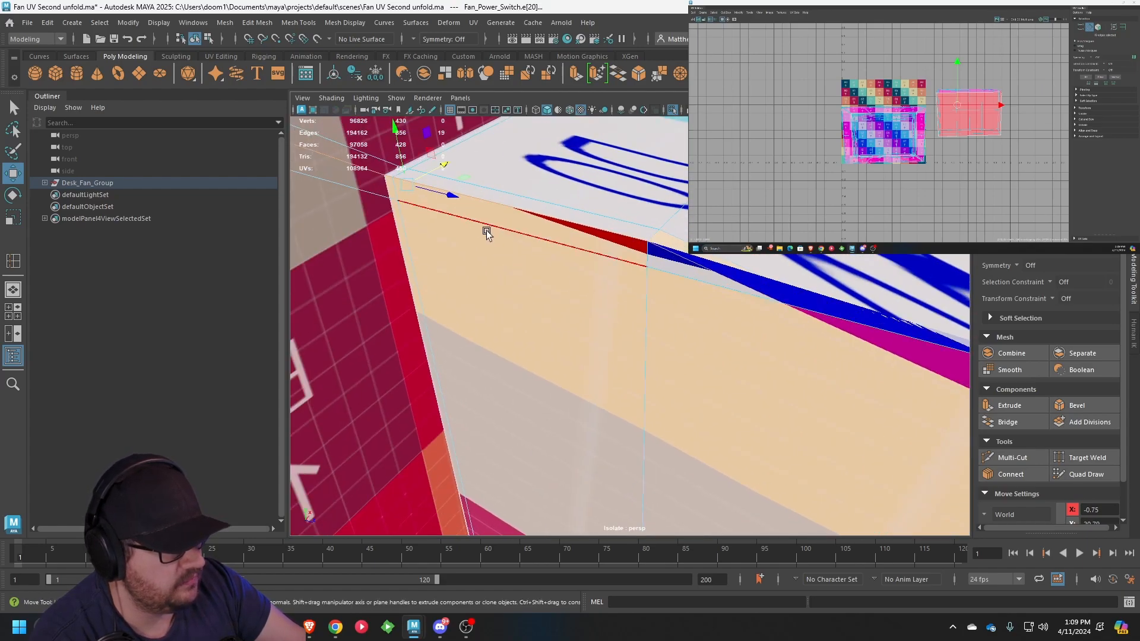
left_click(687, 274, "shift")
Extend the seam selection through the short edges where that corner meets the block's outer face
scroll(704, 275, "down", 8)
middle_click_drag(701, 275, 594, 279, "alt")
scroll(592, 280, "up", 8)
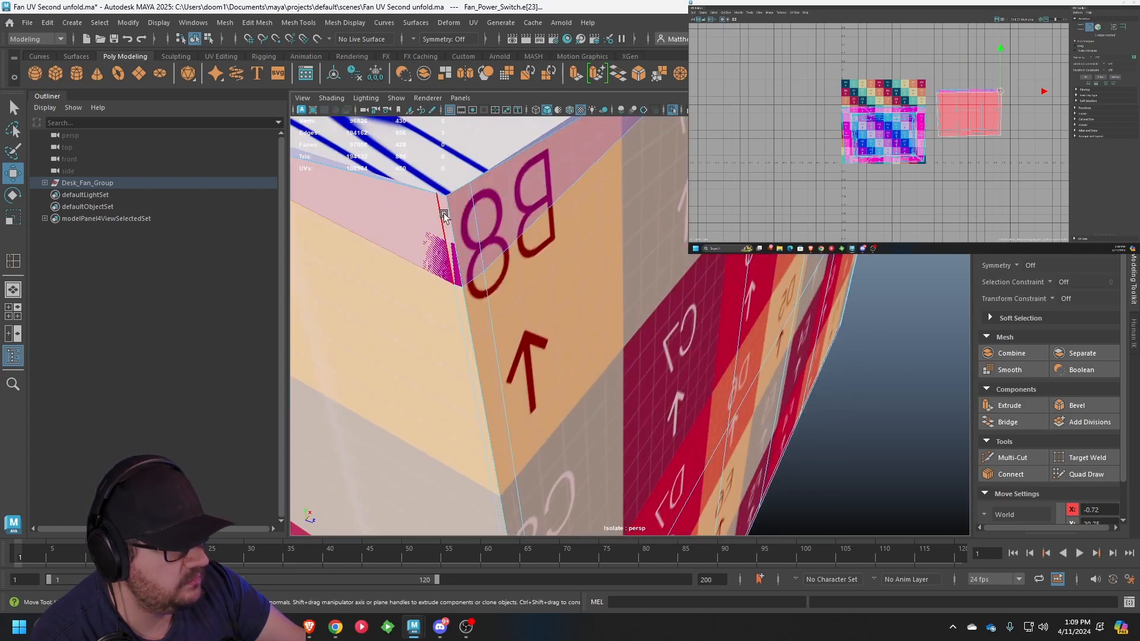
left_click_drag(444, 217, 468, 220, "alt")
scroll(542, 281, "up", 6)
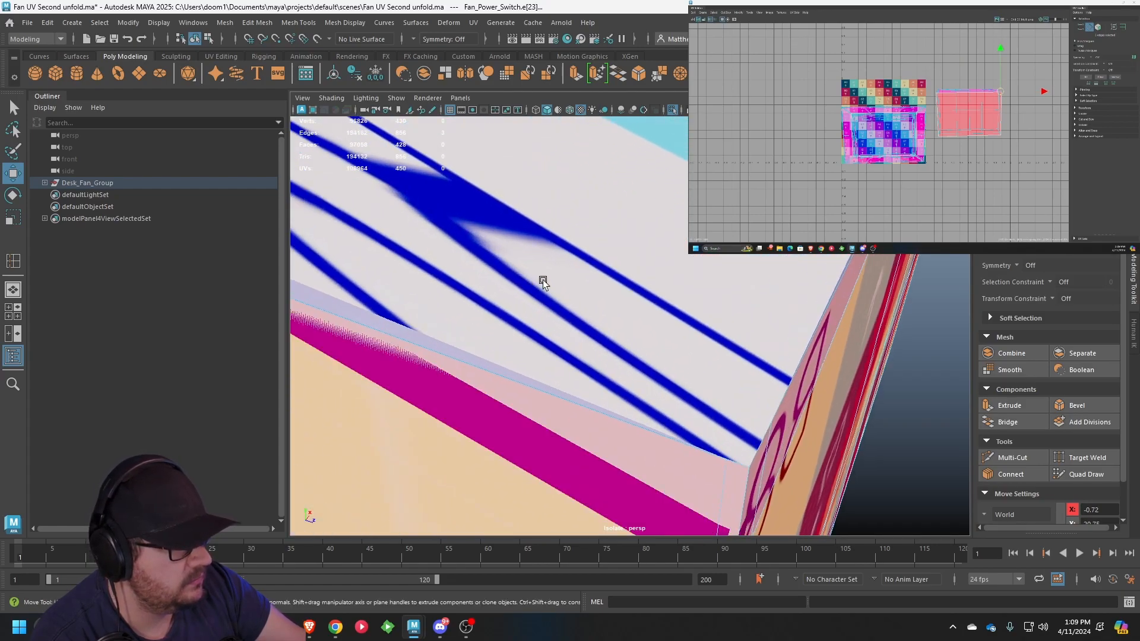
left_click(730, 462, "shift")
Add the lengthwise edges along the next corner of the power switch's raised block to the seam selection
scroll(719, 449, "down", 8)
left_click_drag(709, 437, 600, 287, "alt")
middle_click_drag(600, 287, 642, 399, "alt")
left_click_drag(643, 397, 544, 393, "alt")
scroll(714, 263, "up", 7)
scroll(718, 264, "up", 5)
double_click(707, 261, "shift")
middle_click_drag(572, 320, 668, 268, "alt")
scroll(648, 289, "down", 5)
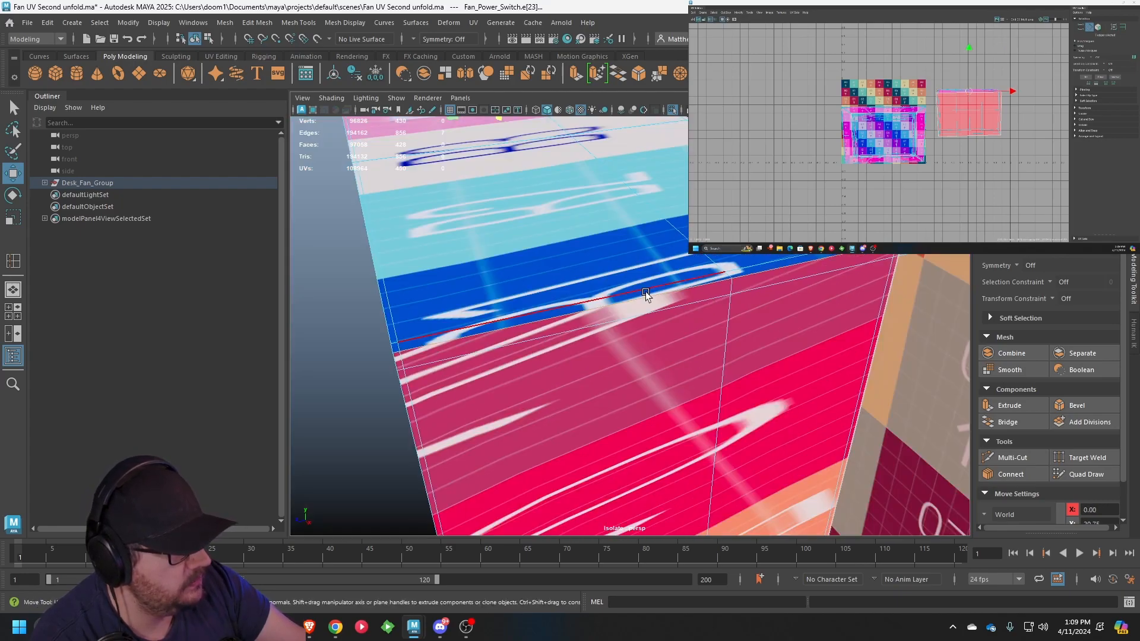
Add the short edge at the end of that lengthwise corner to the seam selection
middle_click_drag(440, 343, 587, 321, "alt")
scroll(588, 321, "up", 5)
left_click(370, 335, "shift")
scroll(369, 334, "down", 10)
left_click_drag(451, 332, 440, 196, "alt")
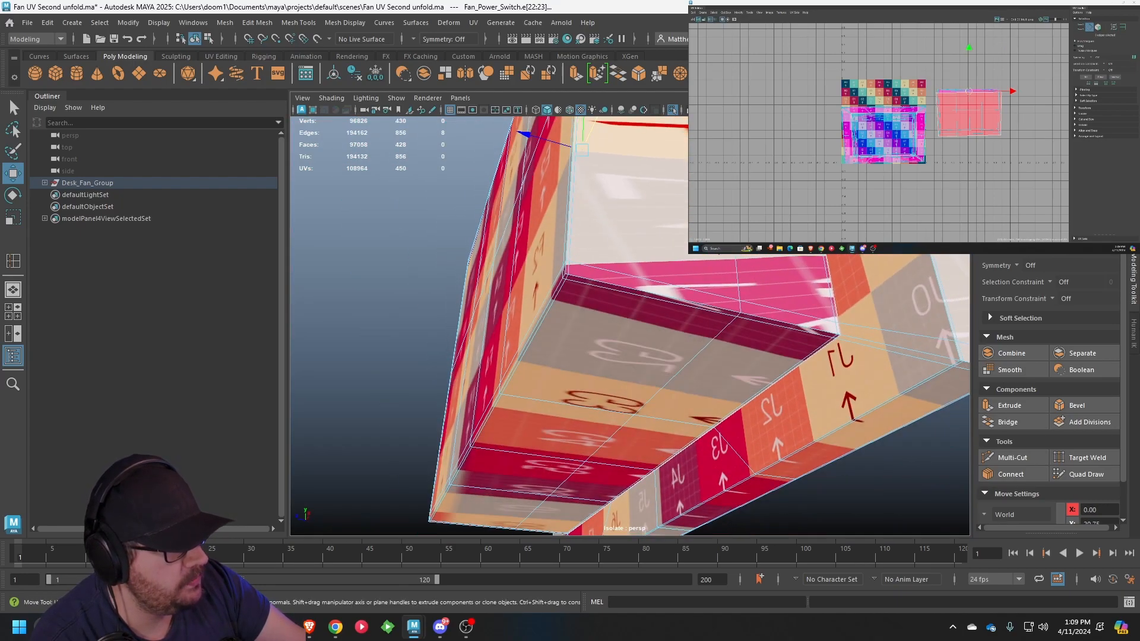
Extend the seam selection along the raised block's lower corner, including its short end edge and lengthwise edges
middle_click_drag(836, 337, 726, 288, "alt")
scroll(726, 289, "up", 5)
left_click(847, 270, "shift")
double_click(458, 174, "shift")
middle_click_drag(449, 191, 626, 302, "alt")
left_click_drag(626, 304, 643, 355, "alt")
scroll(508, 327, "down", 5)
Add the edges of the raised block's last corner to complete the seam selection on all four corners
scroll(644, 355, "up", 5)
left_click(458, 380, "shift")
left_click(576, 365, "shift")
middle_click_drag(498, 385, 580, 358, "alt")
left_click_drag(649, 344, 552, 335, "alt")
left_click(607, 307, "shift")
scroll(607, 308, "down", 10)
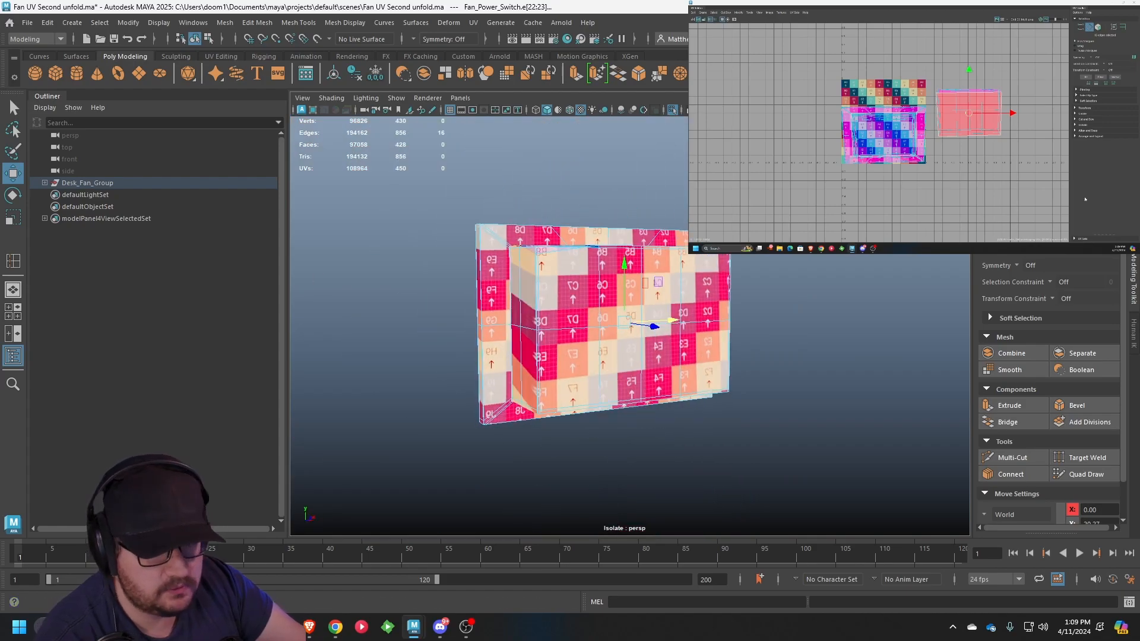
Cut the UVs along the selected corner edges and unfold the raised block's UV shell
middle_click_drag(951, 164, 960, 162, "alt")
key("shift+x")
right_click_drag(978, 113, 1004, 112)
double_click(957, 101)
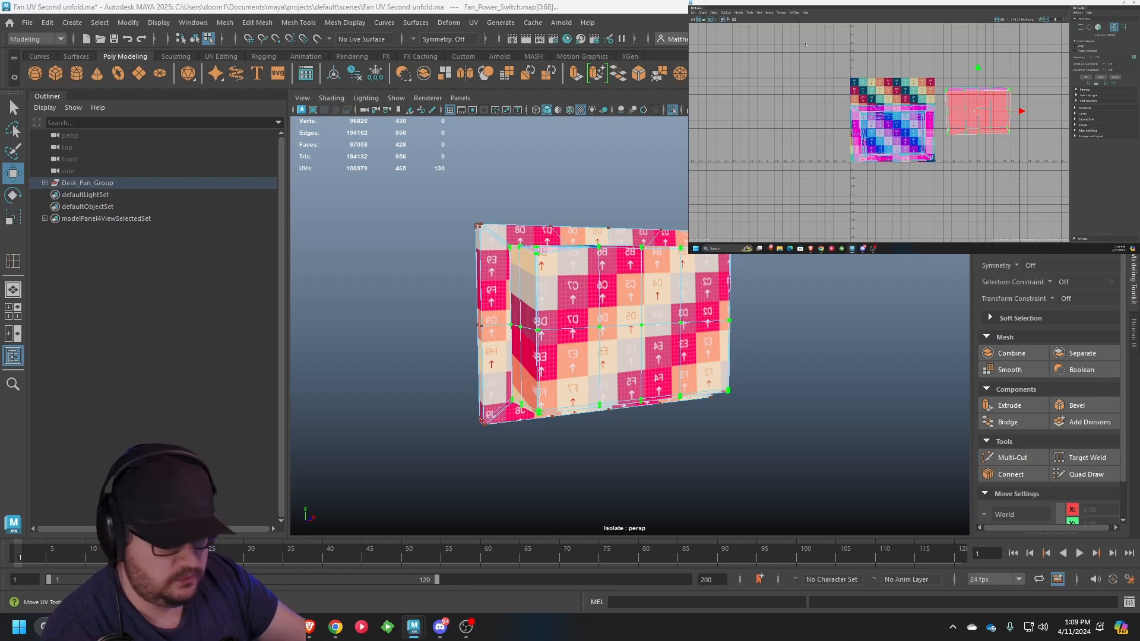
key("ctrl+u")
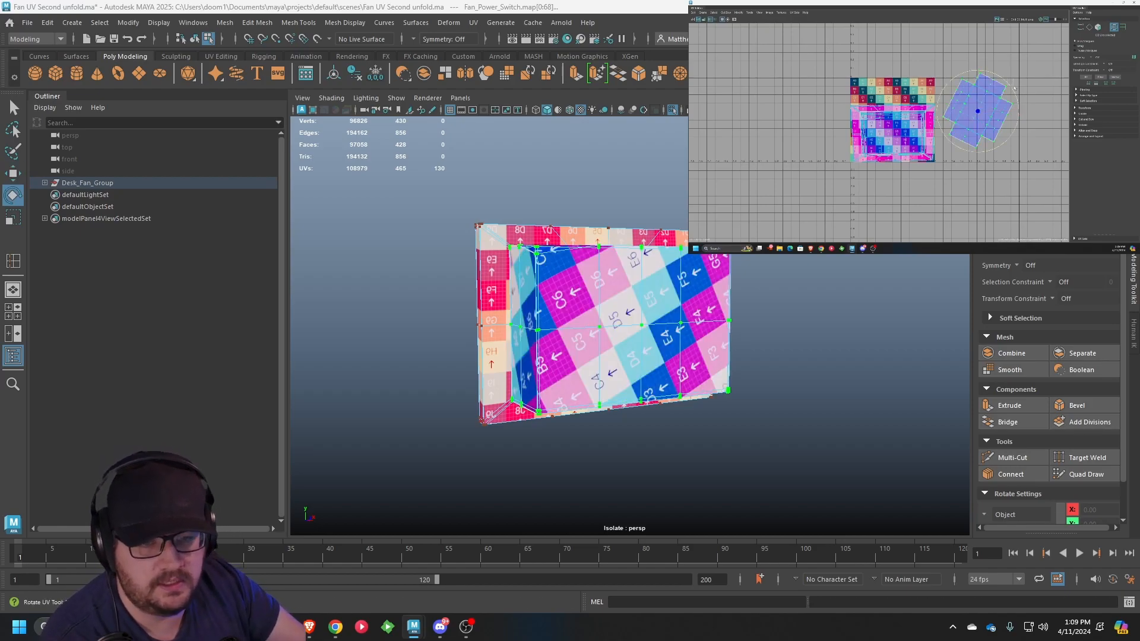
Rotate the raised block's shell upright, scale it down and place it beside the UV tile's upper corner
left_click_drag(1013, 86, 924, 82)
key("w")
scroll(991, 105, "up", 3)
scroll(991, 106, "up", 2)
key("e")
key("r")
key("w")
key("r")
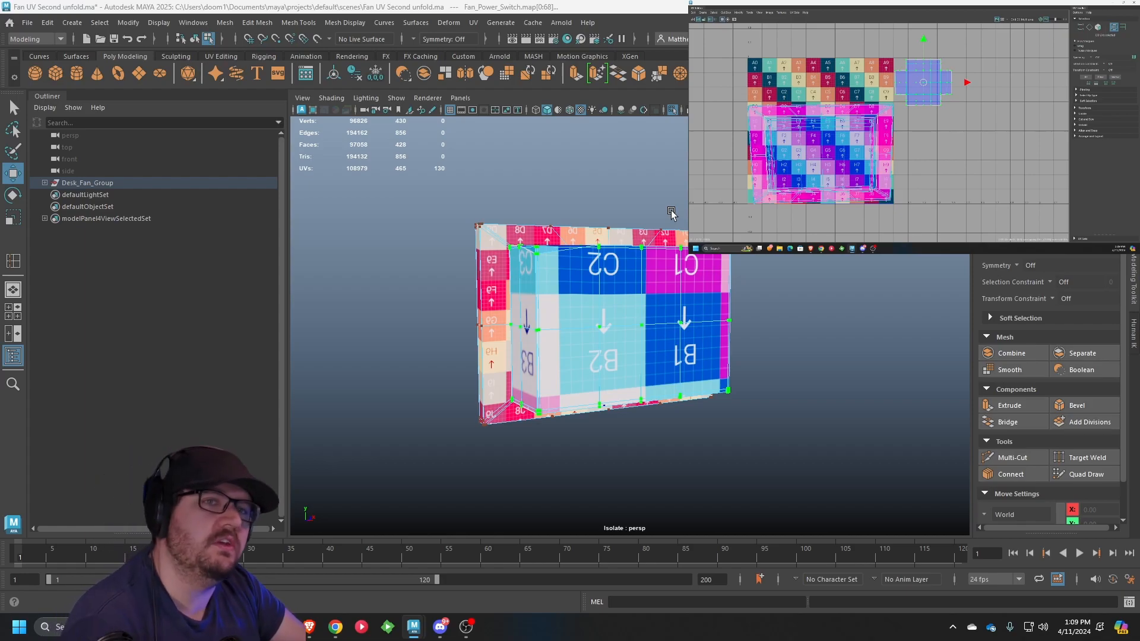
Select the outer edge loop of the flange face surrounding the raised block and cut its UVs
left_click_drag(652, 272, 598, 237, "alt")
scroll(546, 352, "up", 4)
scroll(613, 315, "up", 6)
scroll(598, 244, "down", 5)
right_click_drag(591, 233, 596, 202)
double_click(606, 233)
scroll(624, 268, "down", 5)
middle_click_drag(832, 143, 854, 138, "alt")
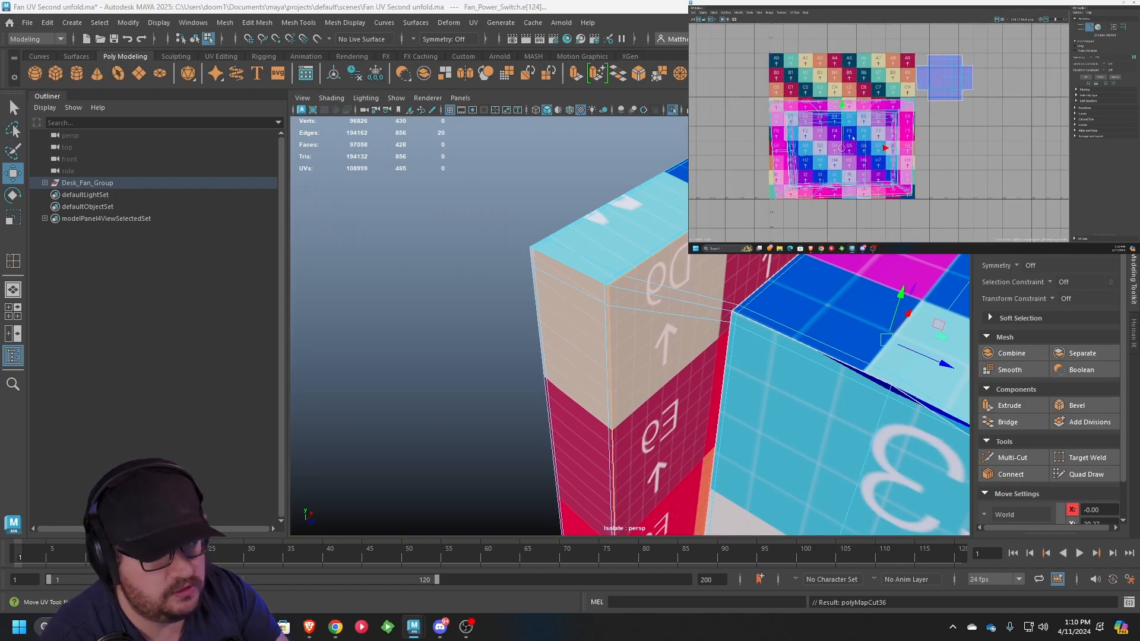
Select the ring-shaped UV shell of that flange face and move it outside the UV tile
right_click_drag(687, 273, 688, 324)
right_click_drag(740, 280, 749, 309)
left_click(691, 278)
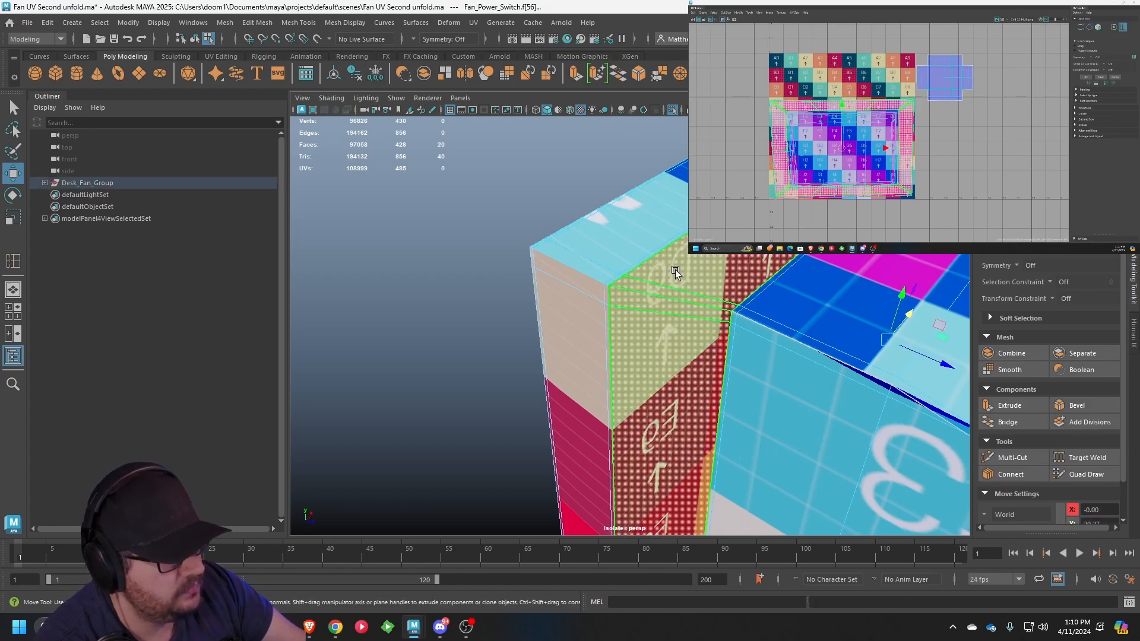
left_click_drag(868, 144, 975, 140)
middle_click_drag(975, 140, 1033, 115)
middle_click_drag(1033, 115, 938, 144, "alt")
Rotate the flange face's ring shell level and place it beside the raised block's shell
scroll(957, 139, "up", 1)
key("r")
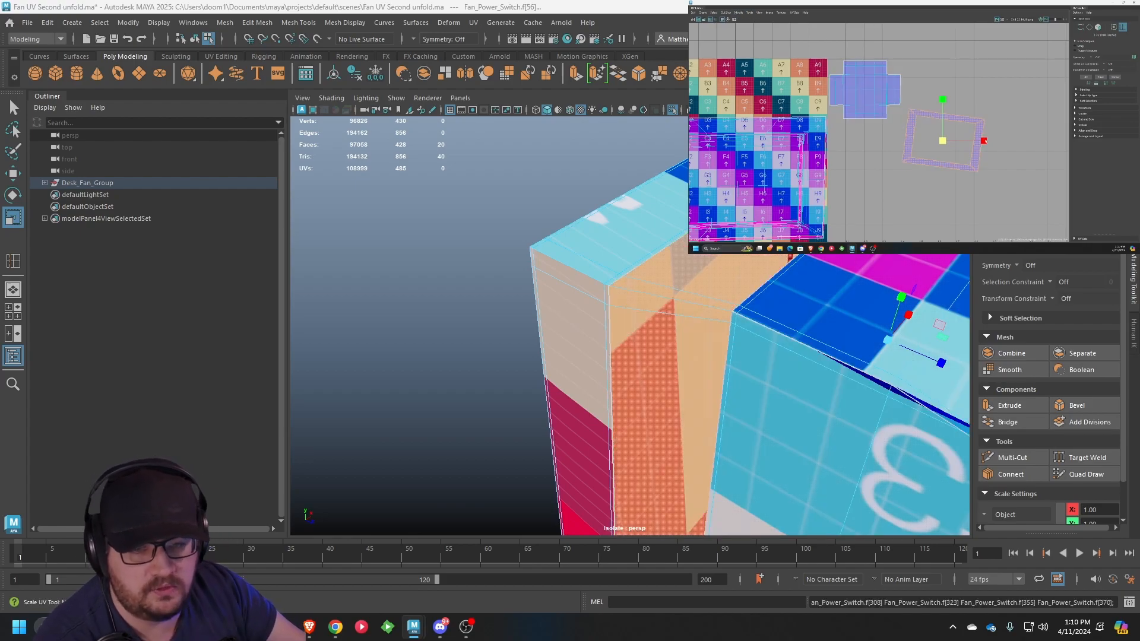
key("e")
left_click_drag(967, 108, 941, 89)
key("w")
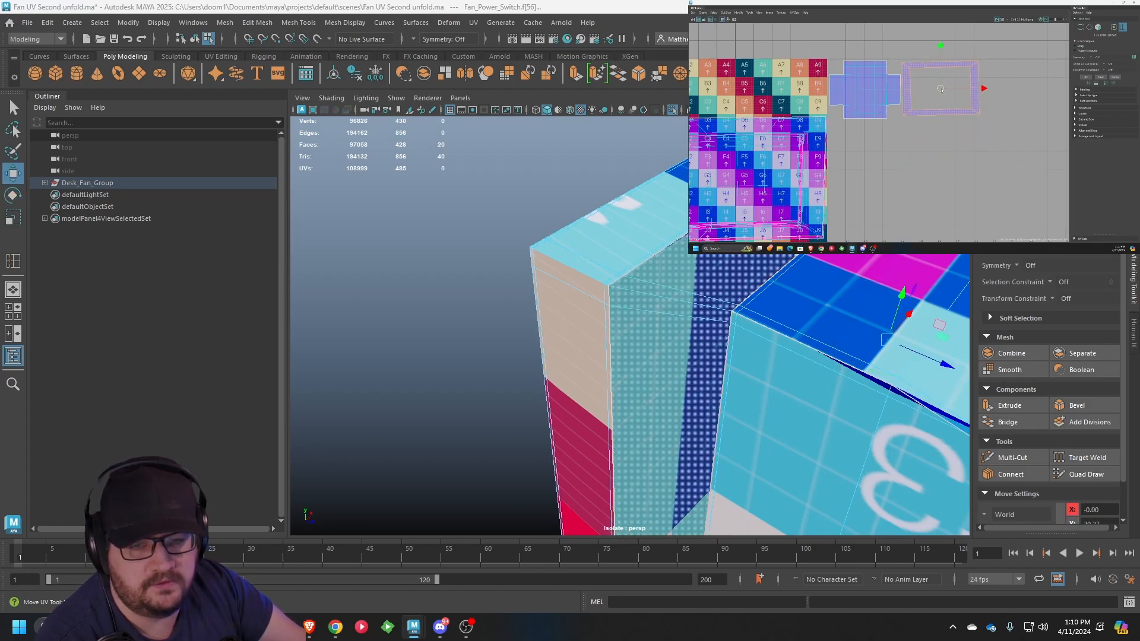
key("e")
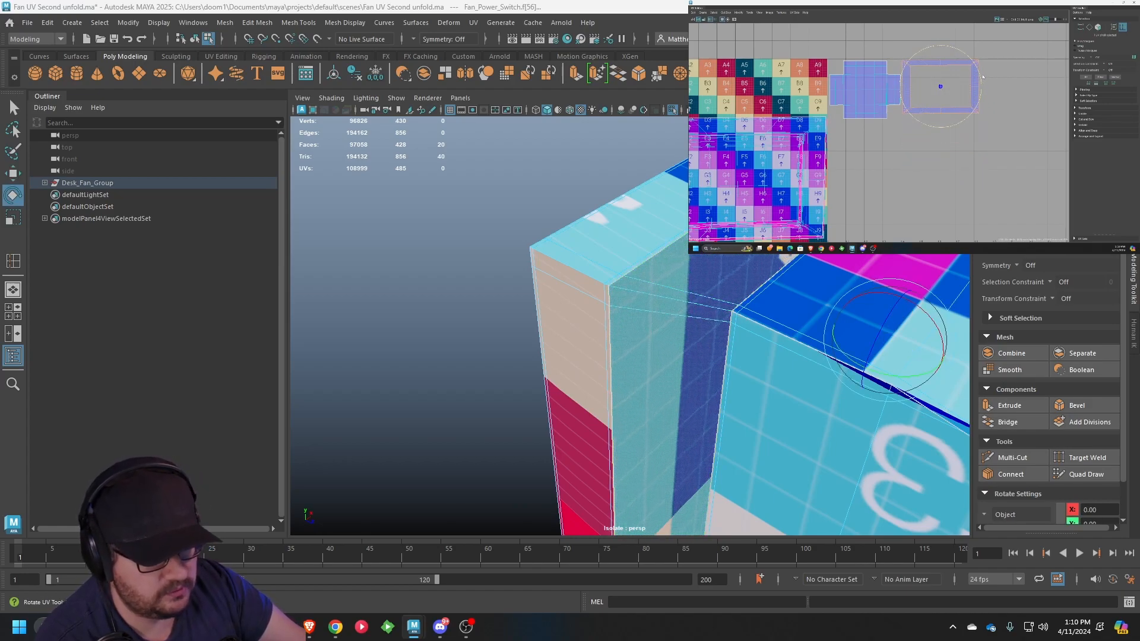
left_click(987, 76)
Examine the opposite side of the switch, especially the gap where the front block meets the flange
scroll(736, 332, "down", 4)
left_click_drag(683, 333, 896, 335, "alt")
middle_click_drag(658, 248, 680, 246, "alt")
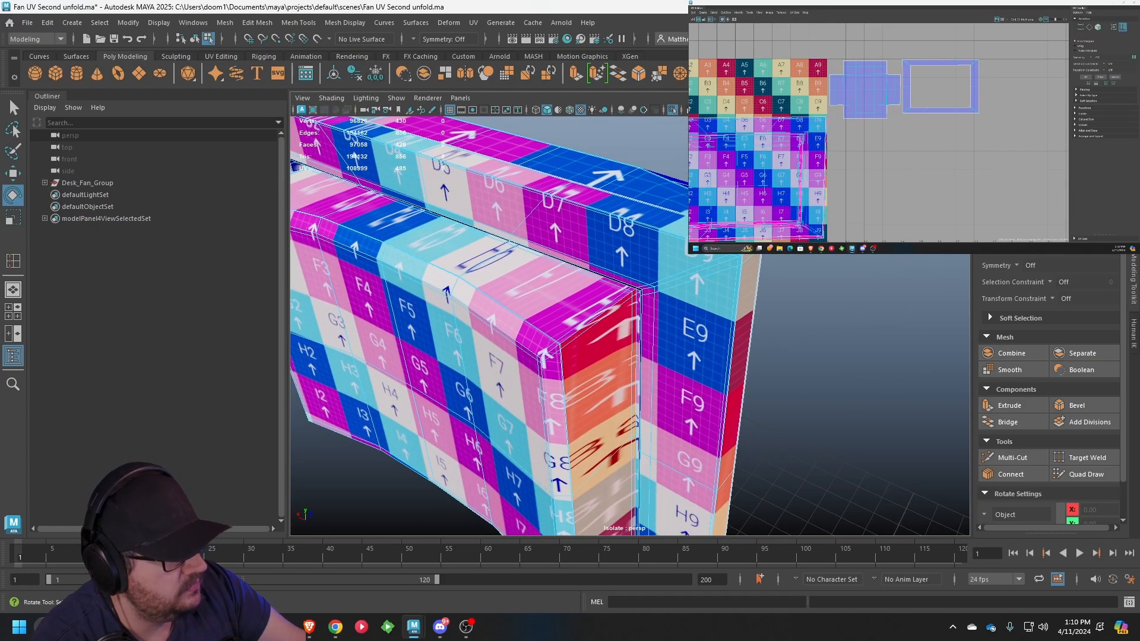
scroll(665, 224, "up", 4)
left_click_drag(665, 223, 653, 249, "alt")
scroll(644, 266, "up", 4)
scroll(570, 252, "down", 4)
left_click_drag(566, 250, 709, 339, "alt")
scroll(718, 300, "up", 3)
scroll(709, 339, "up", 2)
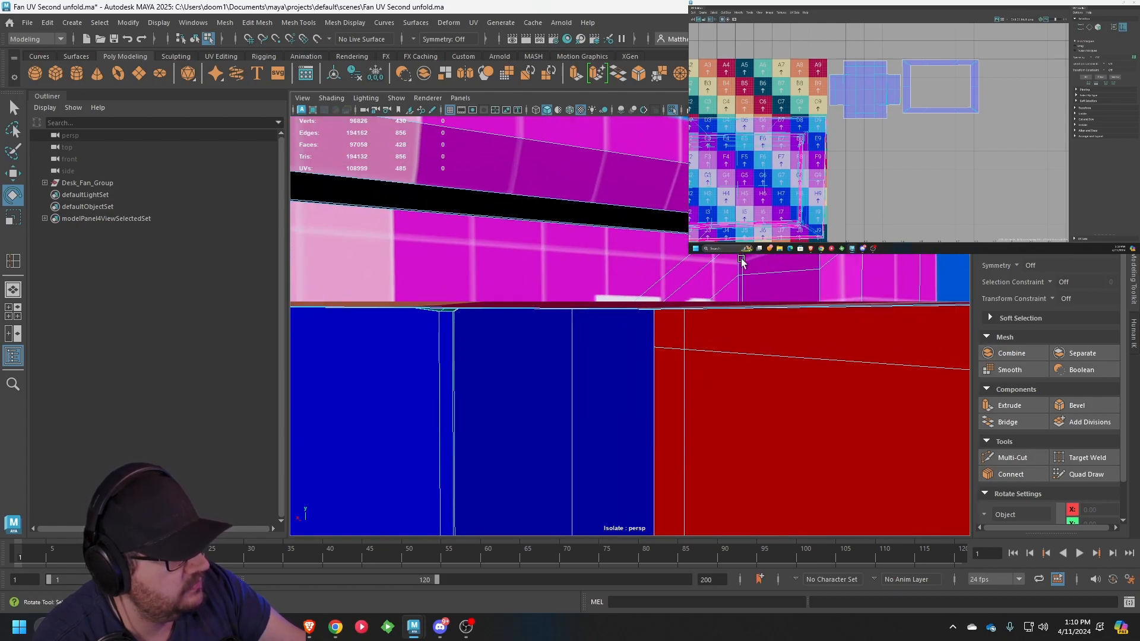
middle_click_drag(740, 262, 689, 276, "alt")
scroll(689, 276, "up", 4)
scroll(680, 283, "down", 4)
scroll(611, 316, "up", 3)
scroll(611, 316, "down", 3)
Select the edge loop around the front block's base where it meets the flange and cut its UVs
right_click_drag(610, 274, 610, 242)
left_click(612, 312)
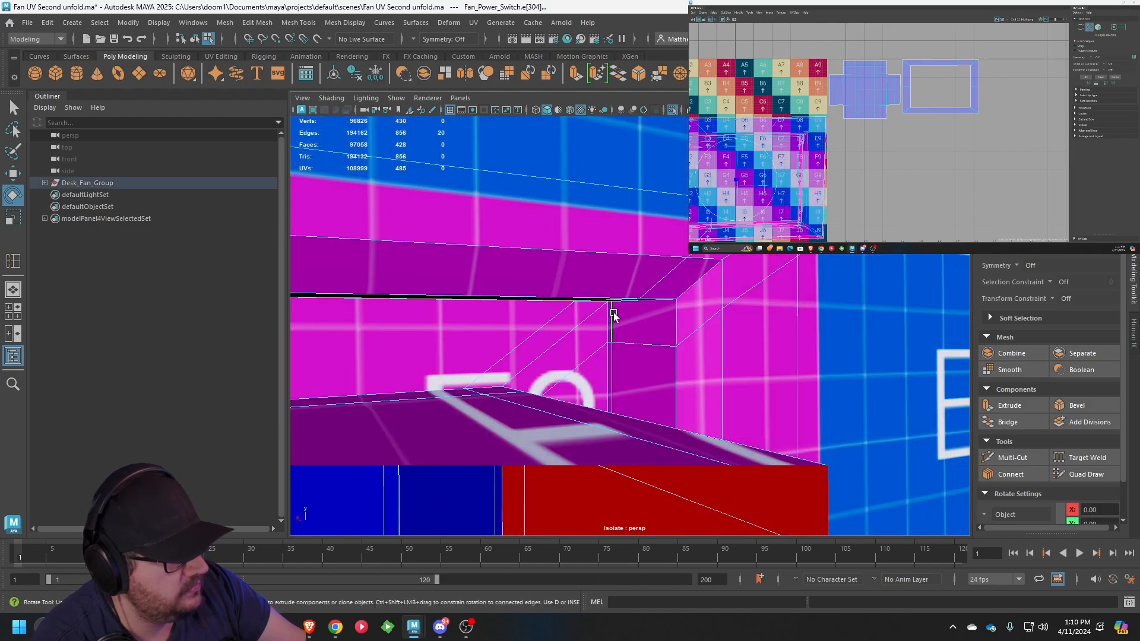
scroll(602, 321, "up", 2)
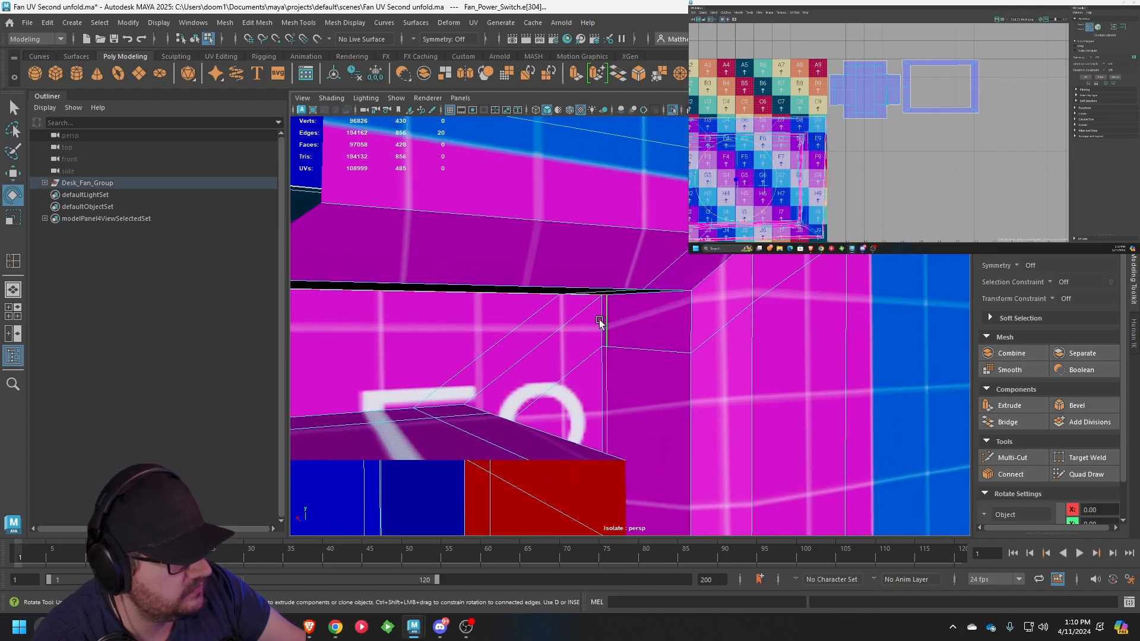
scroll(598, 324, "up", 2)
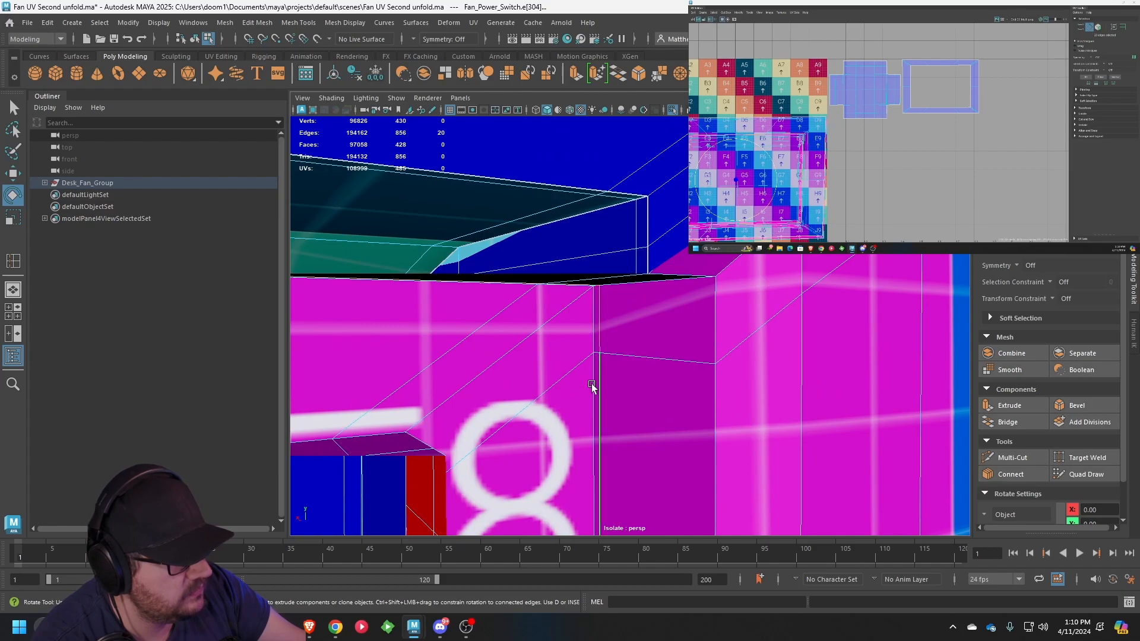
middle_click_drag(604, 363, 428, 202, "alt")
left_click_drag(416, 168, 468, 219, "alt")
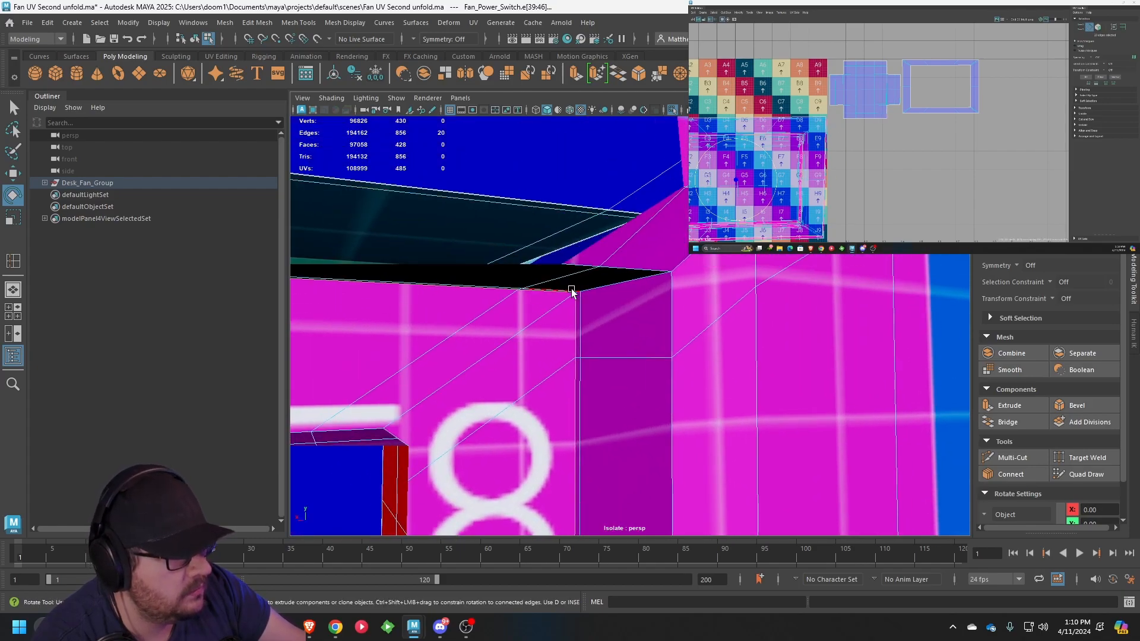
key("w")
scroll(579, 288, "down", 5)
scroll(577, 315, "down", 3)
left_click_drag(576, 314, 656, 332, "alt")
scroll(606, 338, "up", 5)
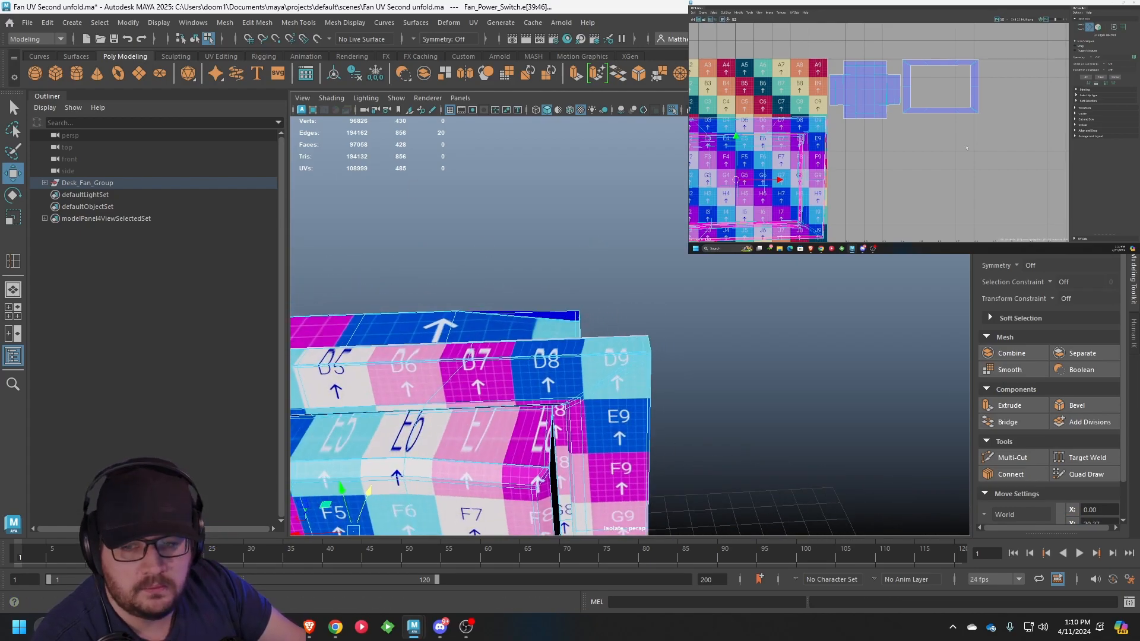
middle_click_drag(967, 147, 990, 140, "alt")
key("shift+x")
Start a seam selection with the edges across the flange's outer wall at one upper corner
middle_click_drag(498, 318, 565, 268, "alt")
left_click_drag(680, 261, 682, 291, "alt")
scroll(535, 301, "up", 4)
scroll(506, 300, "up", 4)
right_click_drag(698, 274, 605, 318)
left_click(606, 321)
left_click(777, 275, "shift")
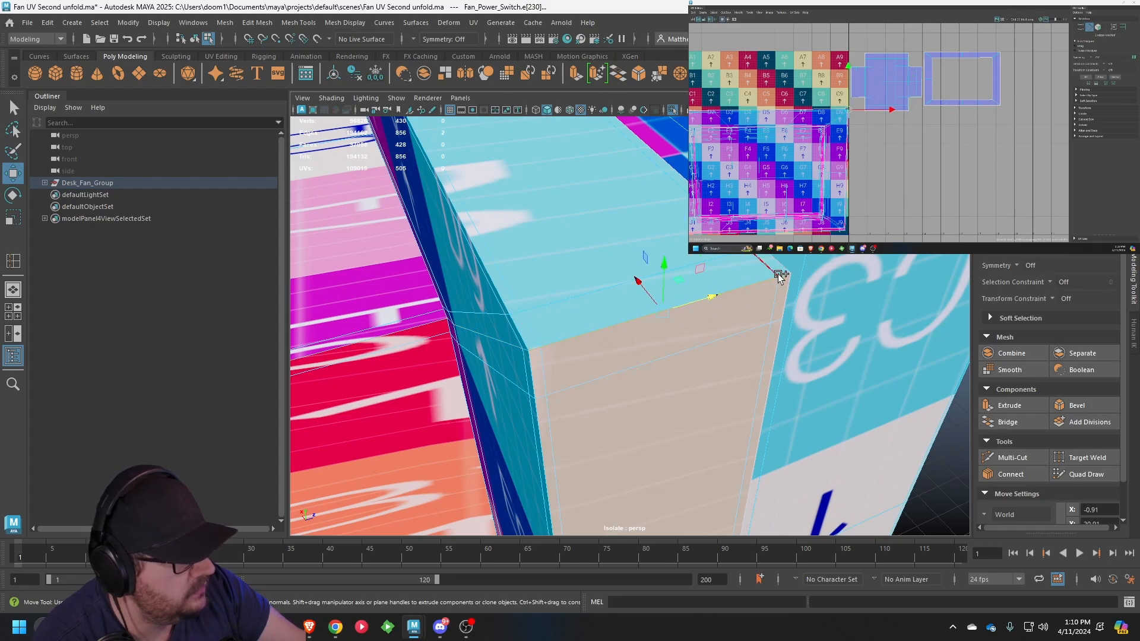
Add the edges across the flange's outer wall at the opposite upper corner to the seam selection
scroll(716, 291, "down", 5)
left_click_drag(716, 290, 679, 252, "alt")
scroll(570, 250, "up", 4)
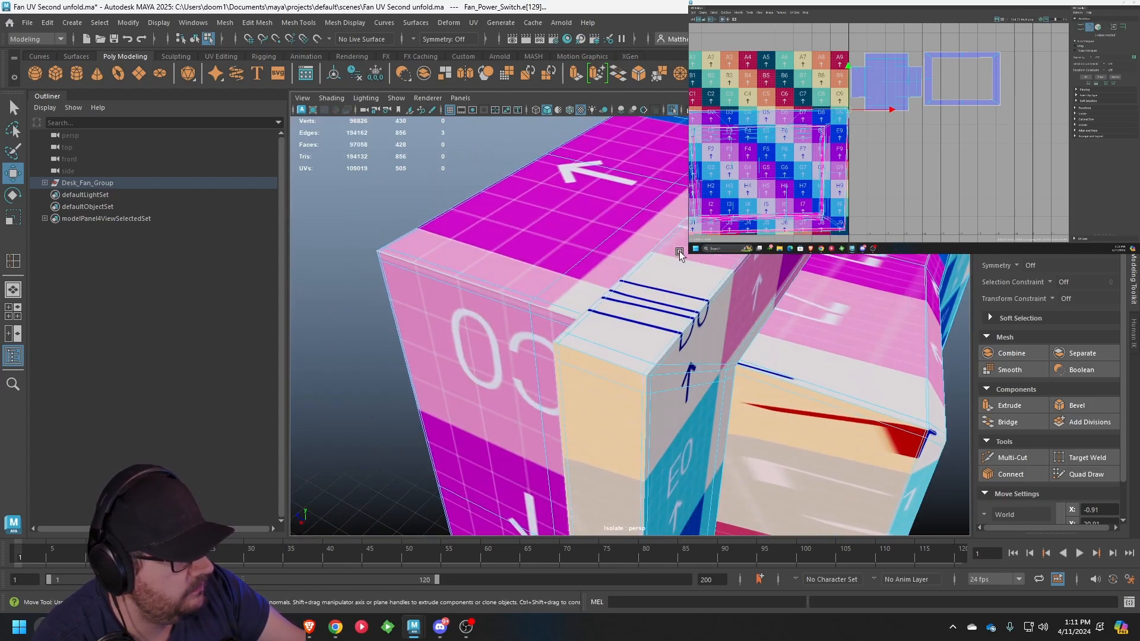
scroll(663, 380, "up", 3)
left_click(659, 409, "shift")
left_click(611, 393, "shift")
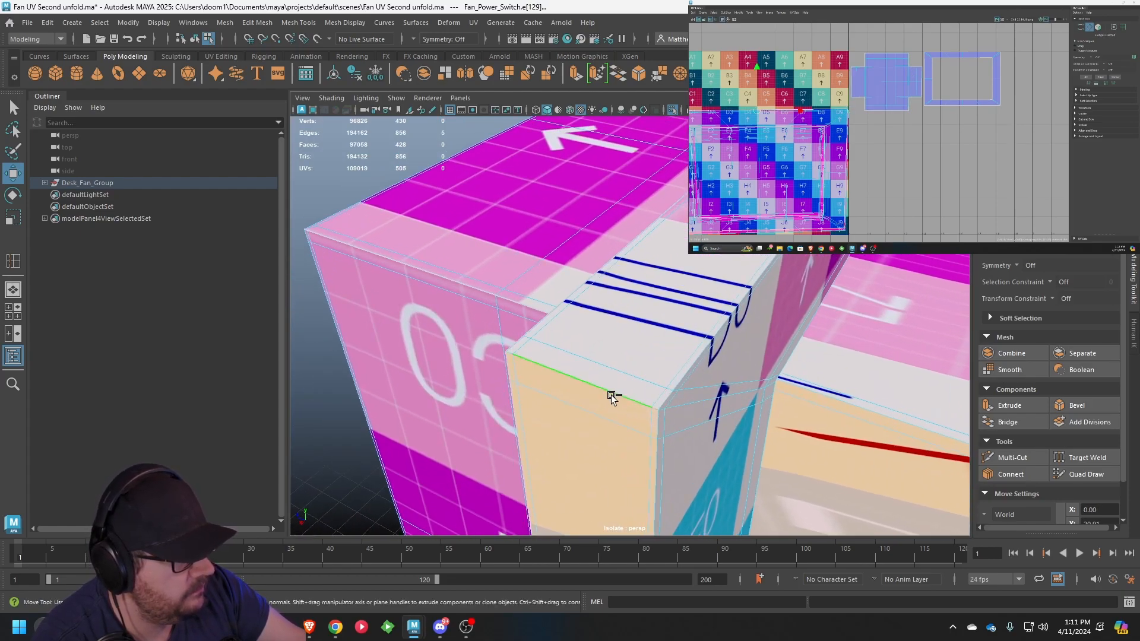
left_click(511, 354, "shift")
Extend the seam selection with the edges across the flange's outer wall at one lower corner
scroll(520, 363, "down", 4)
scroll(523, 365, "down", 3)
left_click_drag(522, 366, 650, 275, "alt")
scroll(650, 276, "up", 5)
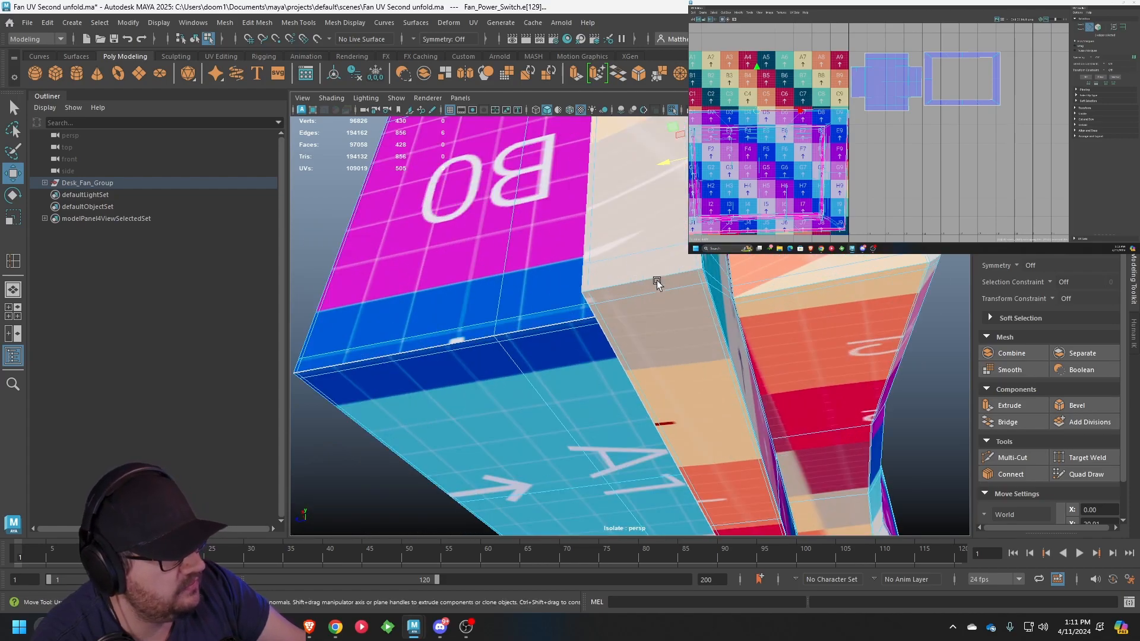
scroll(657, 283, "up", 3)
left_click(564, 222, "shift")
middle_click_drag(825, 158, 669, 223, "alt")
left_click_drag(694, 278, 546, 260, "alt")
Add the flange's last lower corner edges to the selection and cut the UVs at all four corners
scroll(636, 324, "down", 8)
mouse_move(668, 315)
left_mouse_down("alt")
mouse_move(506, 321)
mouse_move(614, 342)
mouse_move(669, 276)
mouse_move(653, 305)
left_mouse_up("alt")
scroll(641, 309, "up", 8)
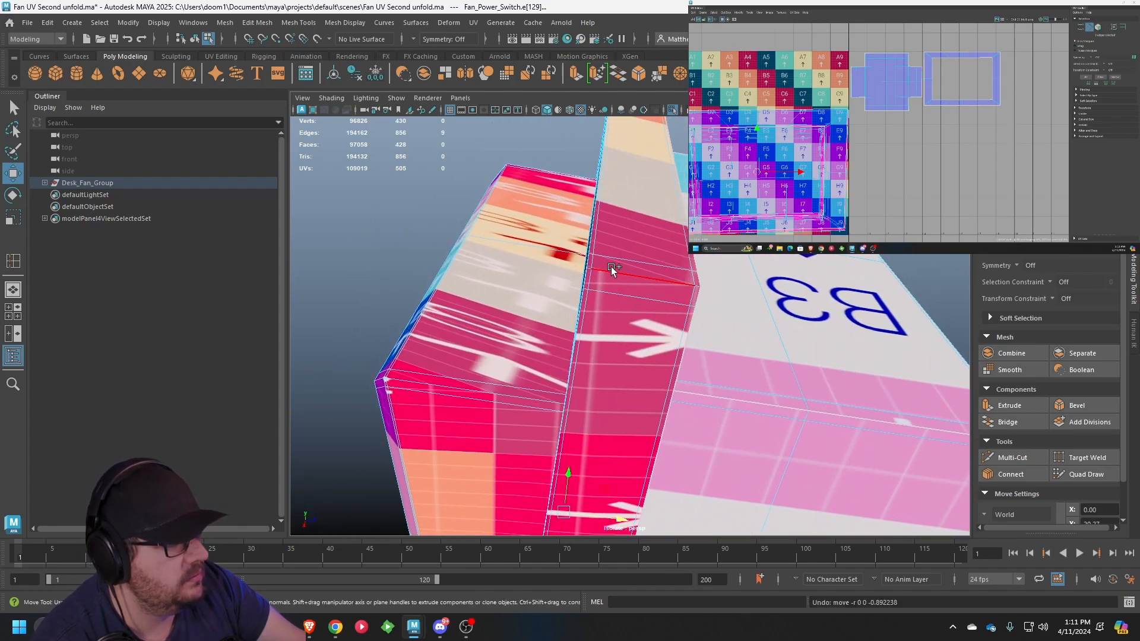
scroll(701, 286, "down", 5)
left_click_drag(701, 286, 653, 297, "alt")
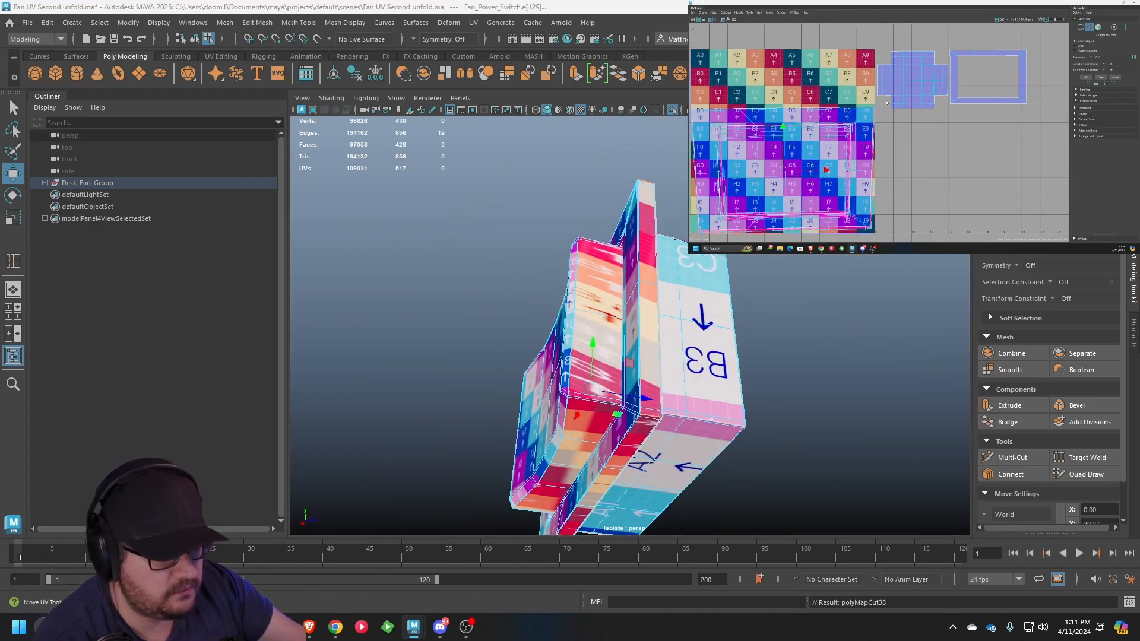
Select the UV shell of the flange's front and outer walls, scale it down and move it off the tile
right_click(621, 272)
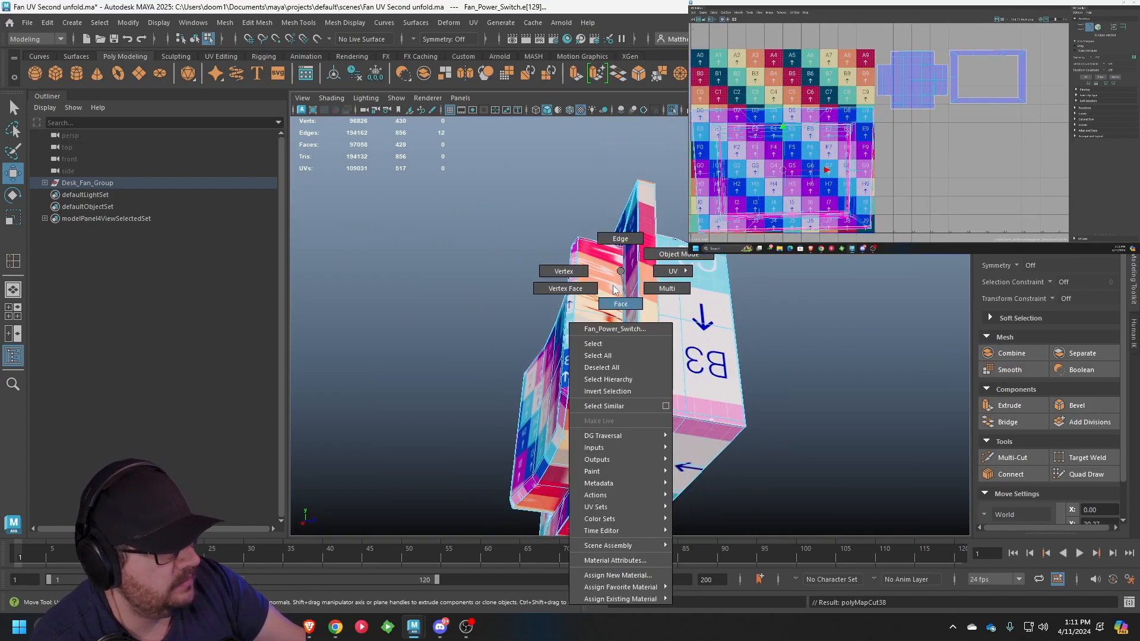
right_click_drag(646, 274, 666, 302)
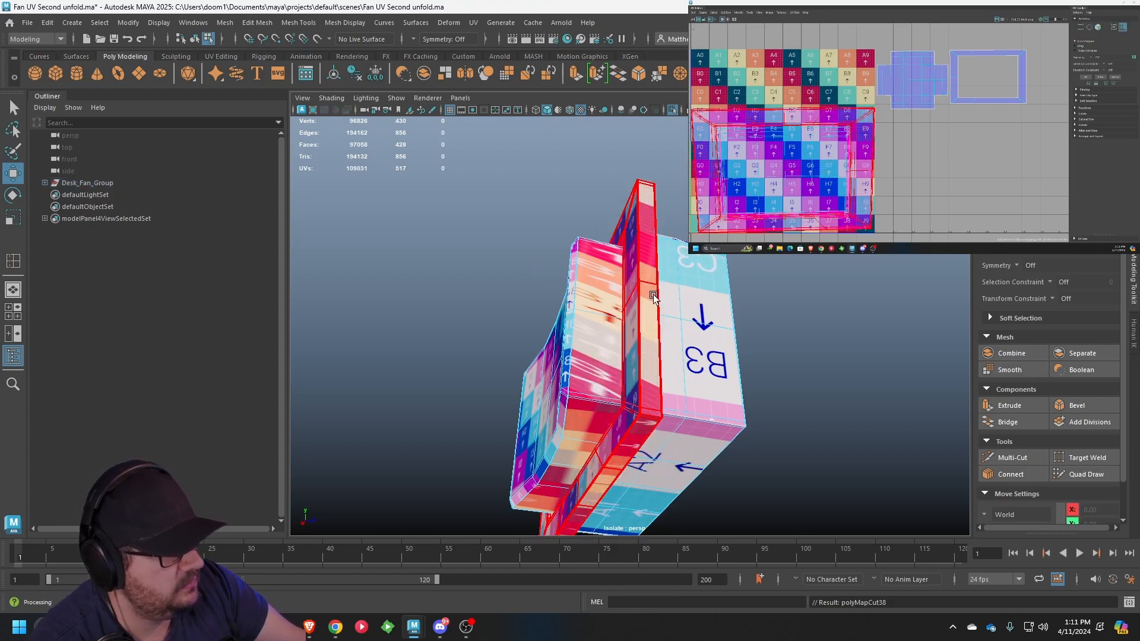
left_click(650, 292)
scroll(843, 166, "down", 3)
left_click_drag(828, 169, 904, 153)
scroll(948, 173, "down", 3)
key("r")
key("w")
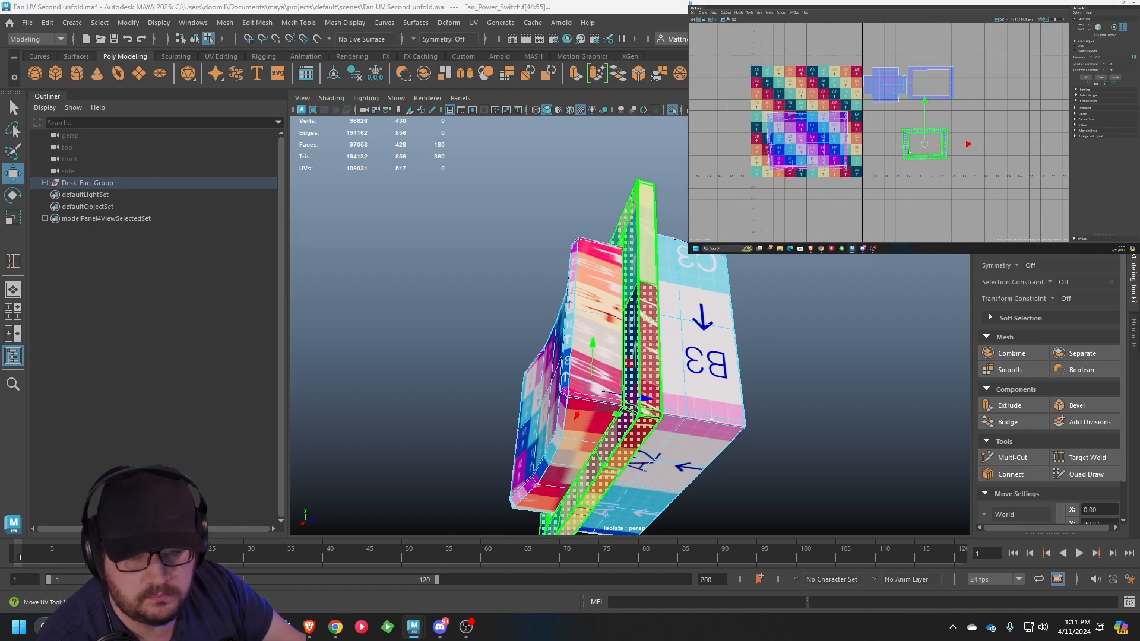
Unfold the flange's front and wall shell, then rotate it level in the UV layout
key("ctrl+u")
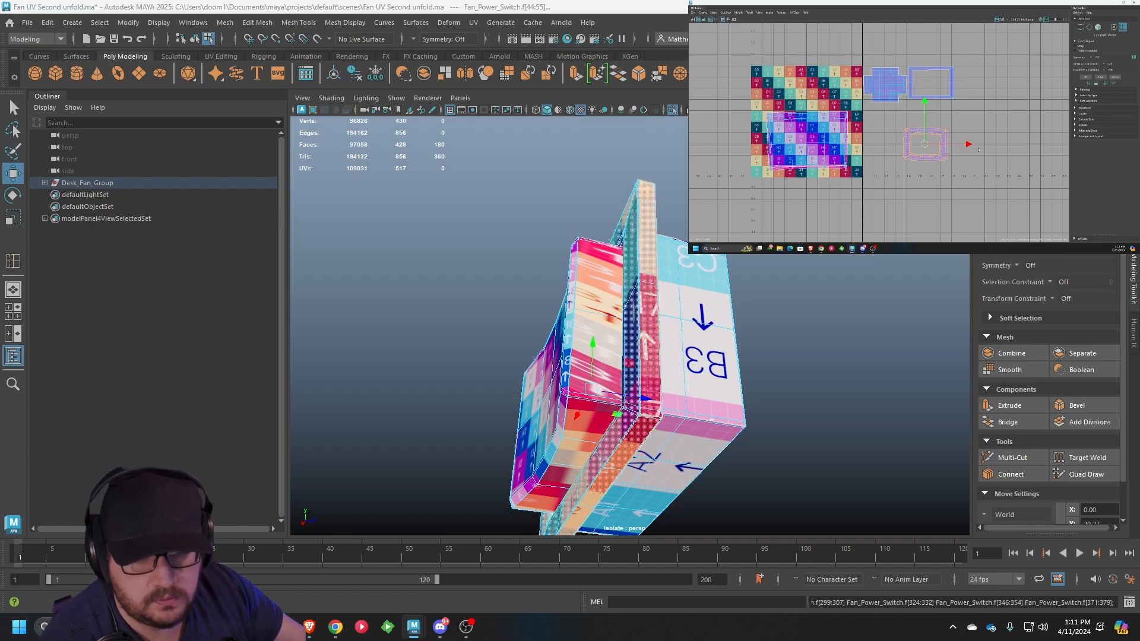
key("f")
key("r")
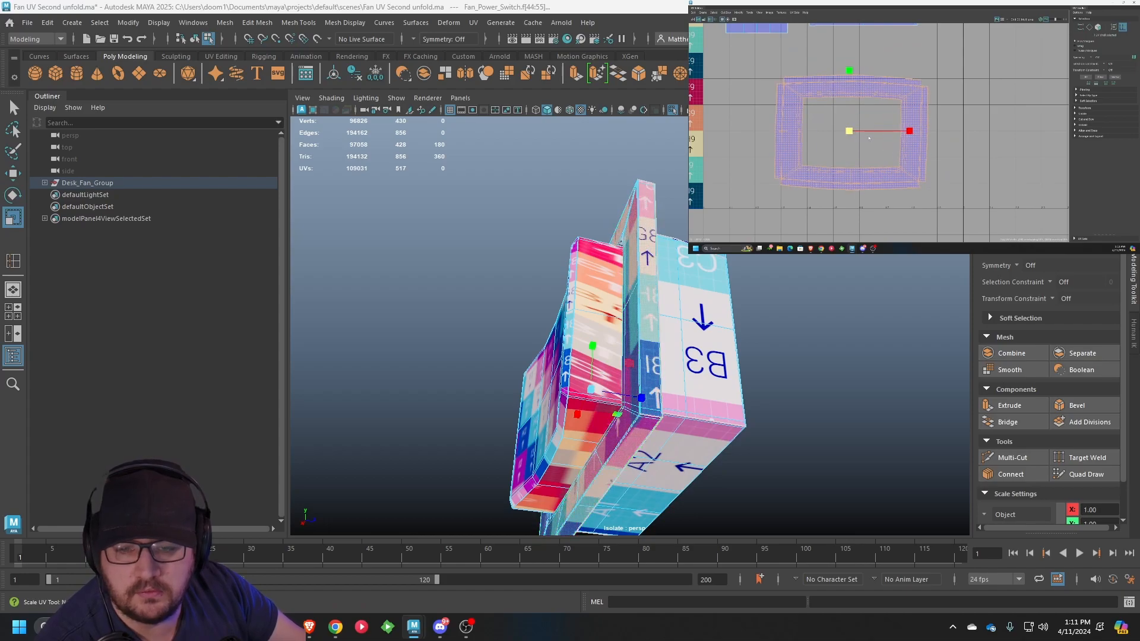
key("e")
key("F8")
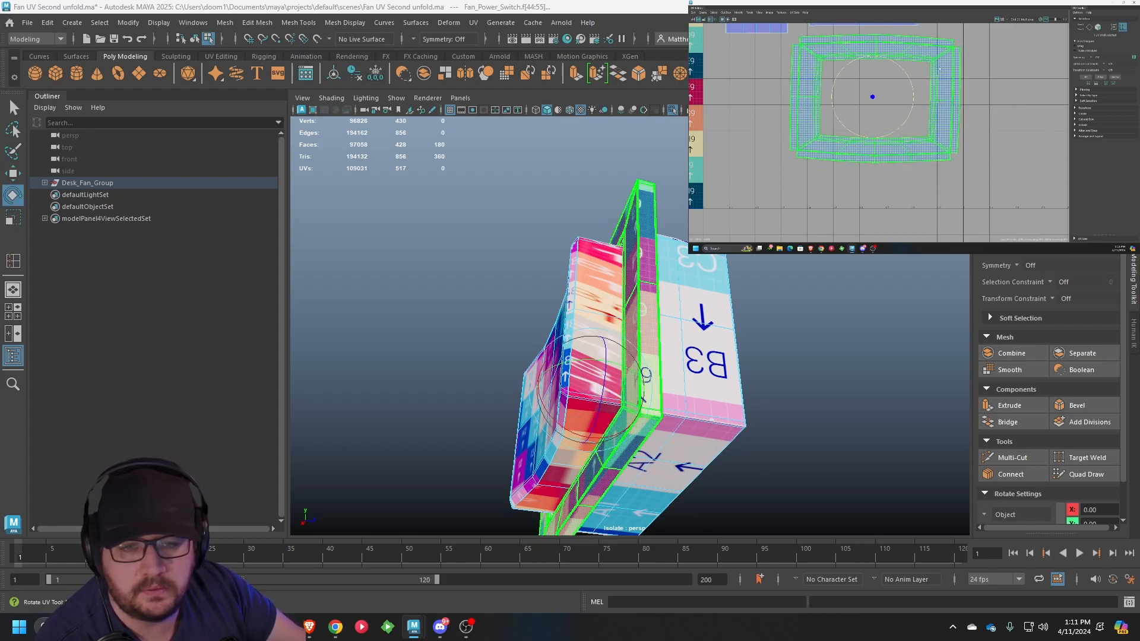
key("e")
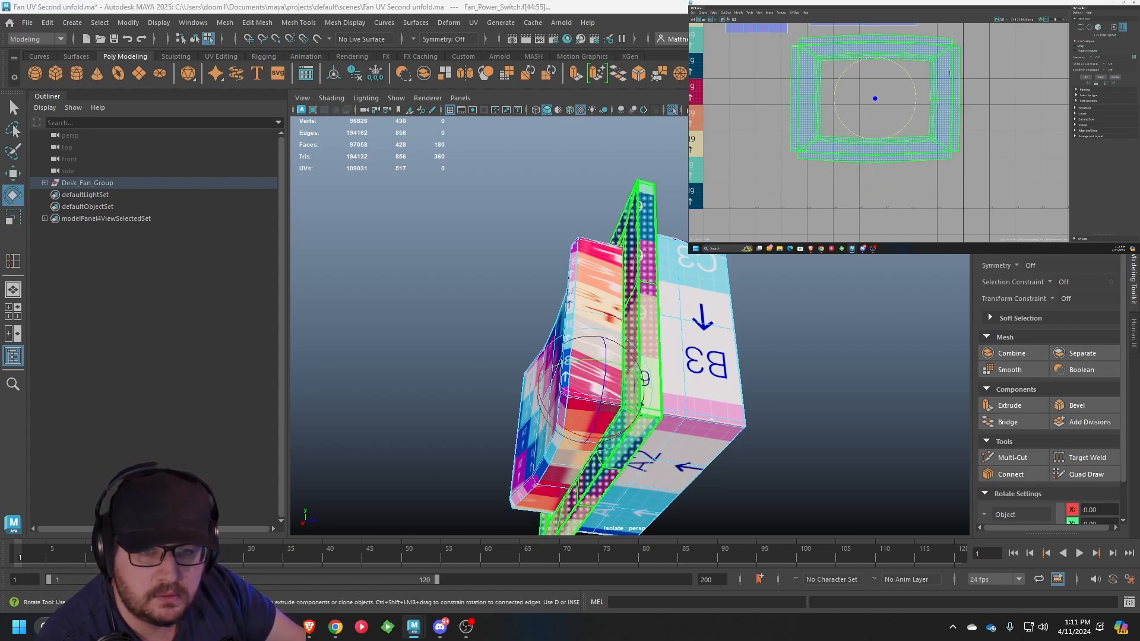
scroll(950, 72, "up", 5)
key("F8")
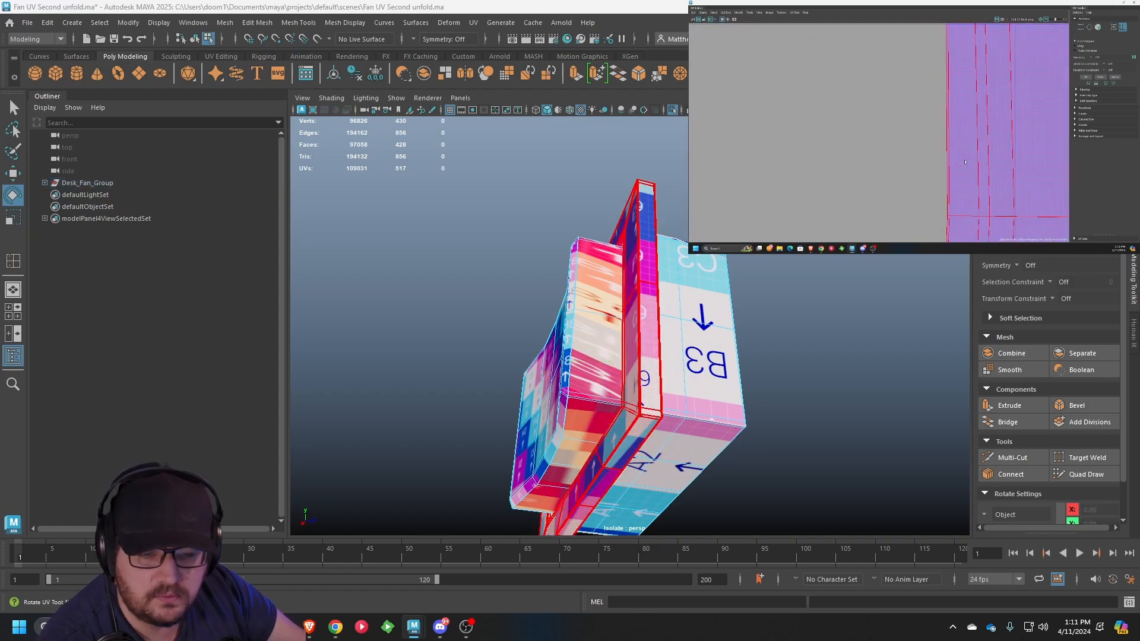
scroll(953, 177, "down", 5)
Select the edges across the outer wall at one upper corner of the switch's rocker block
left_click_drag(812, 304, 623, 356, "alt")
scroll(799, 338, "up", 5)
scroll(754, 314, "up", 3)
right_click_drag(515, 334, 647, 354, "alt")
right_click_drag(475, 365, 462, 245)
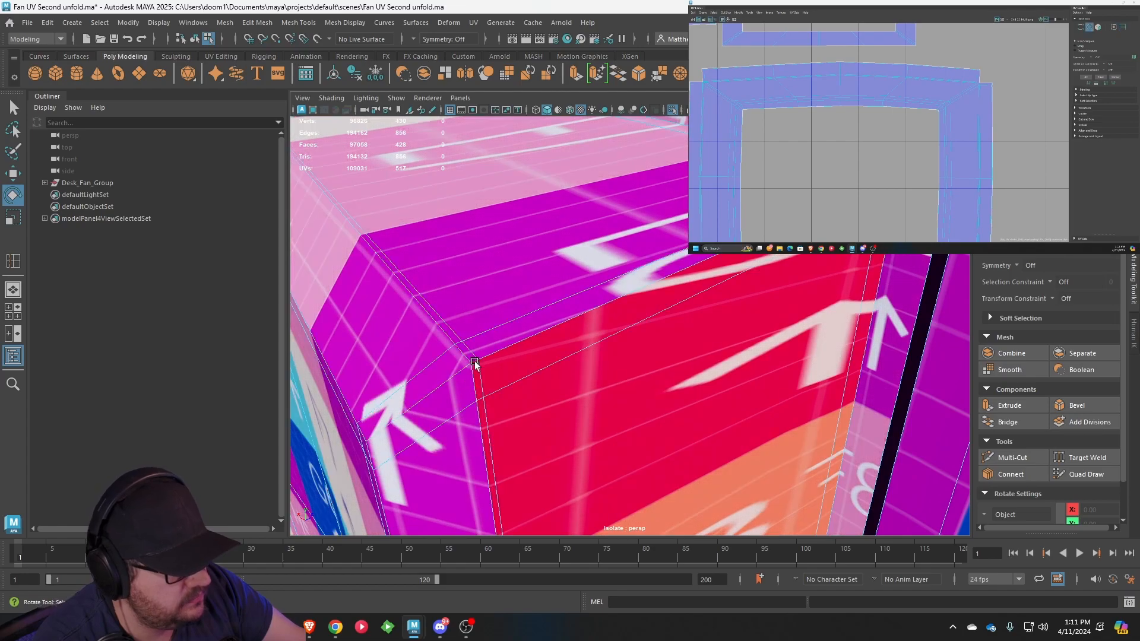
left_click(475, 360)
left_click_drag(606, 309, 752, 277, "alt")
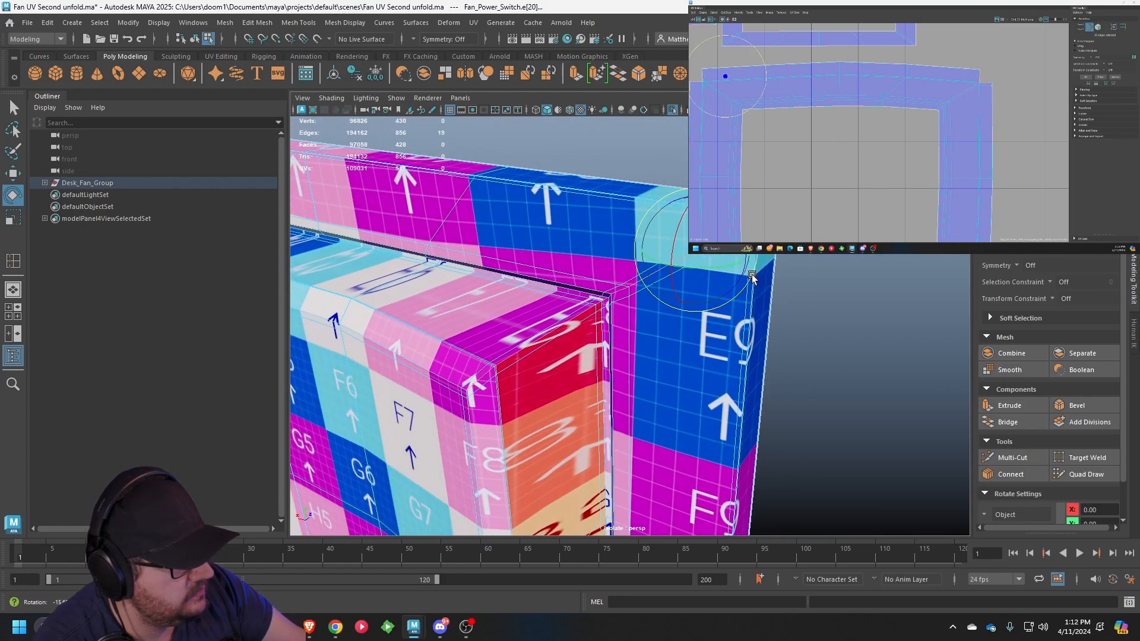
scroll(783, 140, "down", 7)
middle_click_drag(779, 141, 886, 142, "alt")
scroll(886, 142, "up", 3)
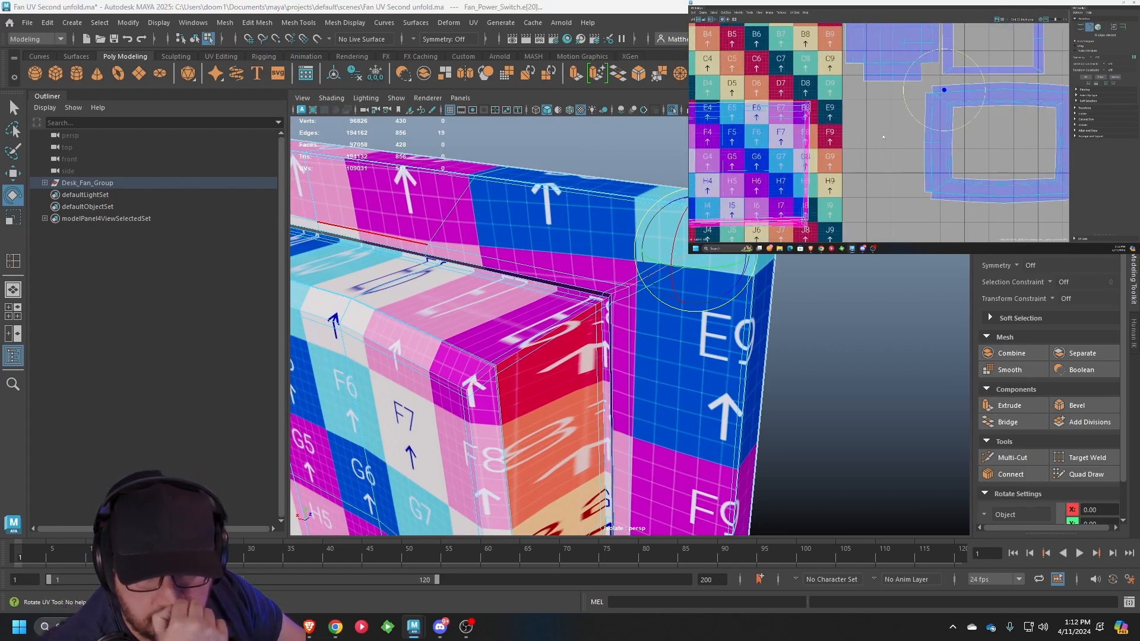
scroll(883, 137, "up", 6)
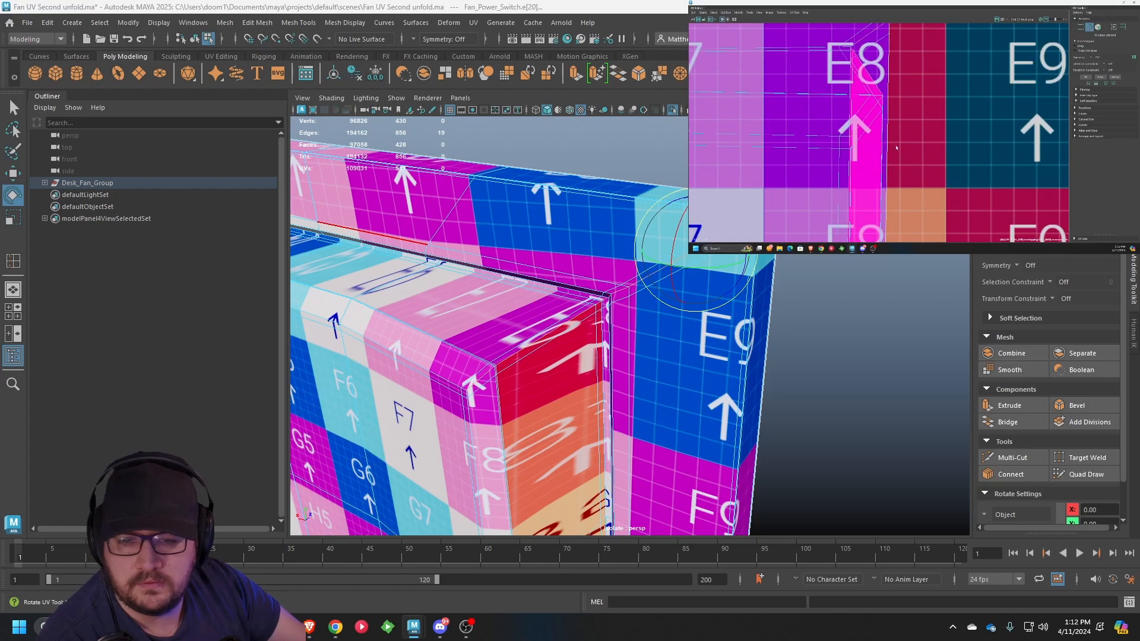
scroll(894, 147, "up", 2)
scroll(858, 101, "down", 1)
left_click(850, 116)
scroll(849, 116, "down", 2)
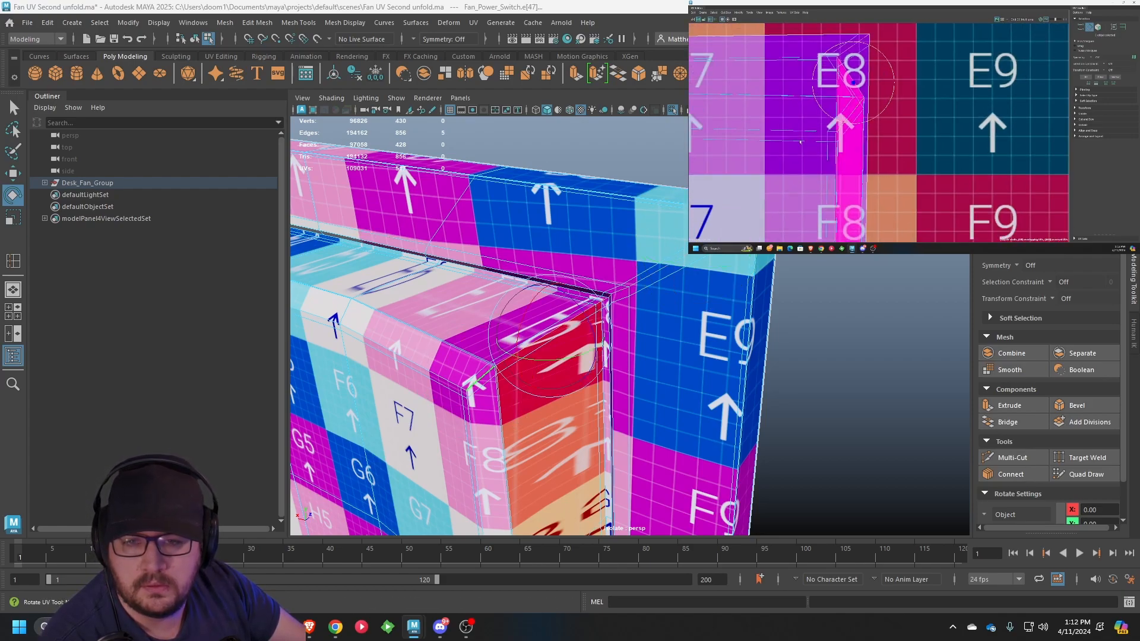
Add the edges at the rocker block's other upper corner to the seam selection
middle_click_drag(799, 142, 1004, 142, "alt")
scroll(944, 149, "down", 4)
middle_click_drag(695, 172, 964, 150, "alt")
scroll(771, 130, "up", 1)
middle_click_drag(772, 130, 851, 115, "alt")
scroll(852, 116, "up", 5)
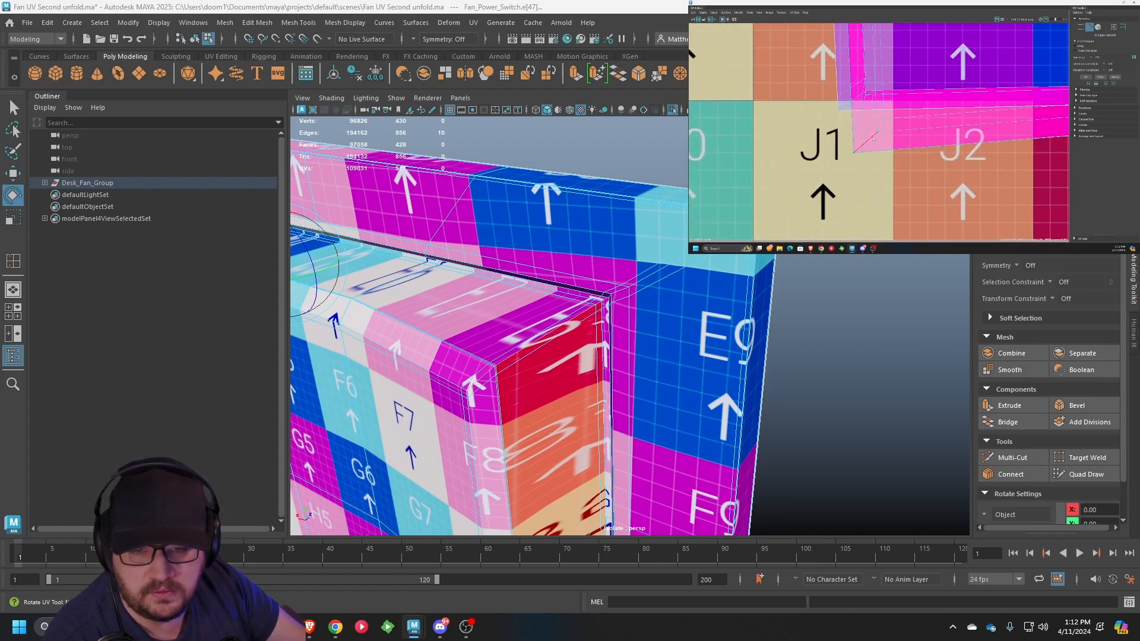
Add the edges at both lower corners of the rocker block and cut the UVs at all four corners
scroll(873, 139, "down", 2)
middle_click_drag(1033, 139, 748, 152, "alt")
middle_click_drag(1063, 167, 694, 172, "alt")
scroll(913, 111, "up", 1)
scroll(913, 111, "up", 3)
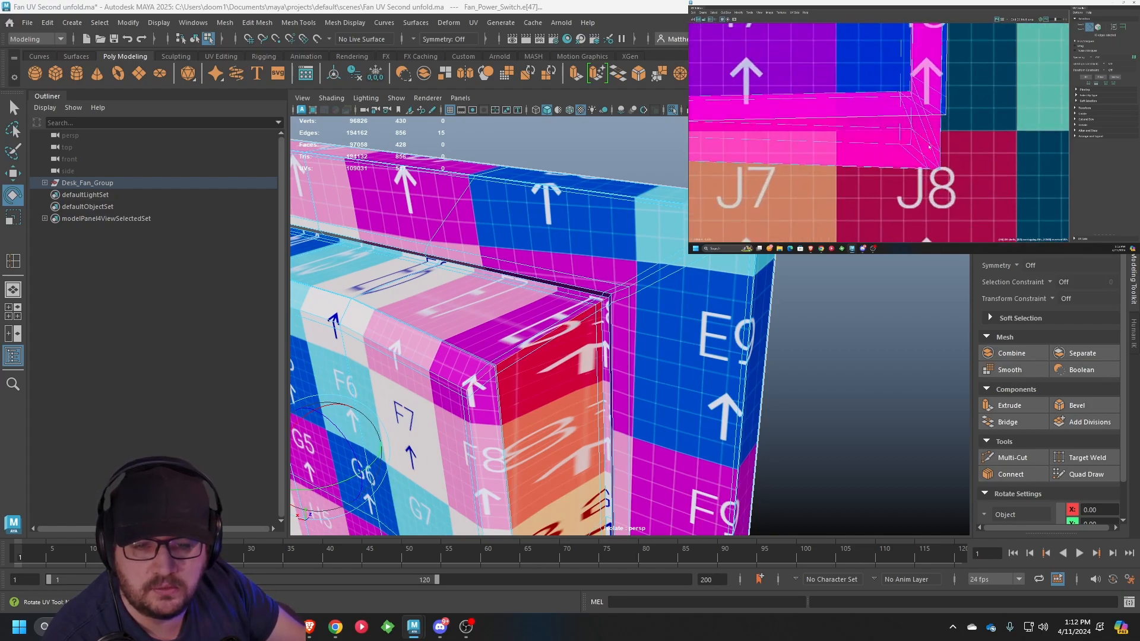
scroll(908, 140, "down", 5)
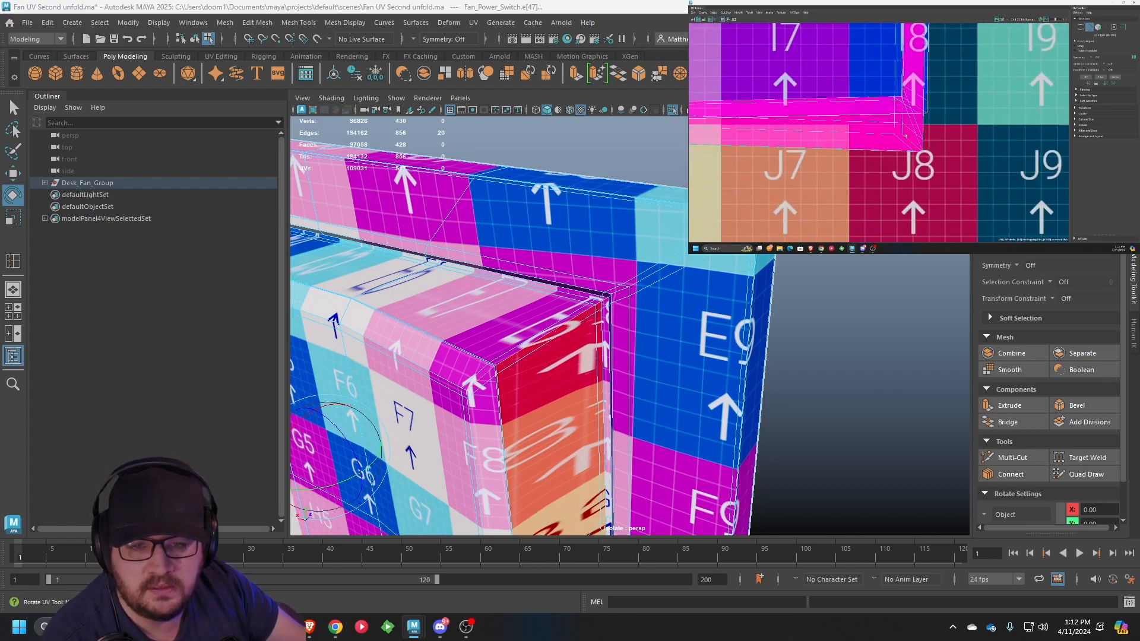
scroll(878, 119, "down", 2)
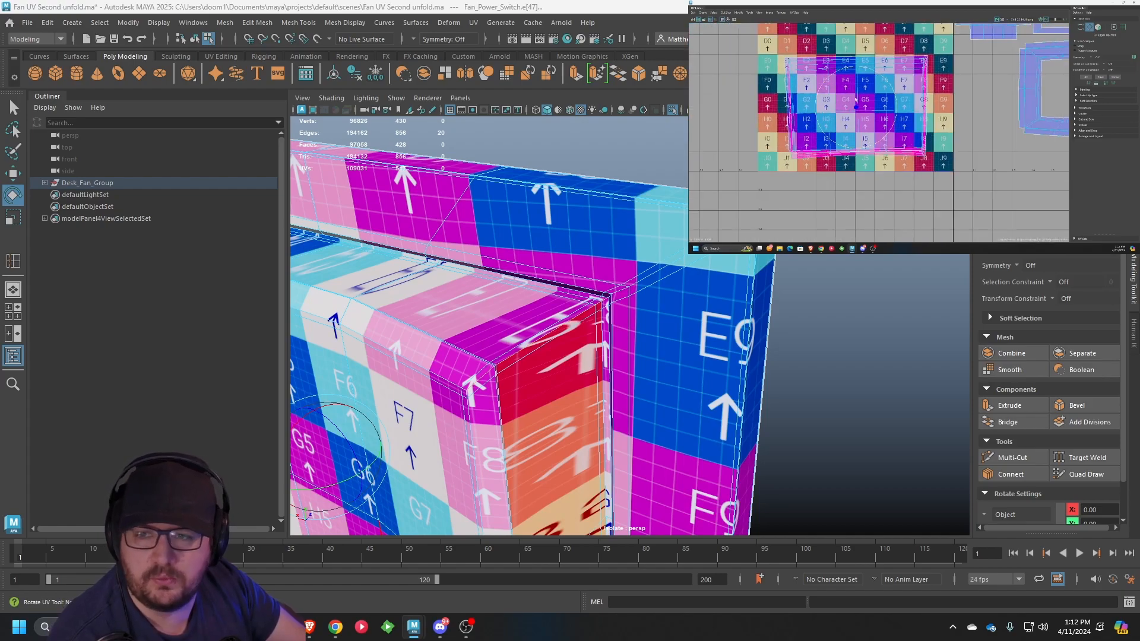
middle_click_drag(856, 99, 863, 98, "alt")
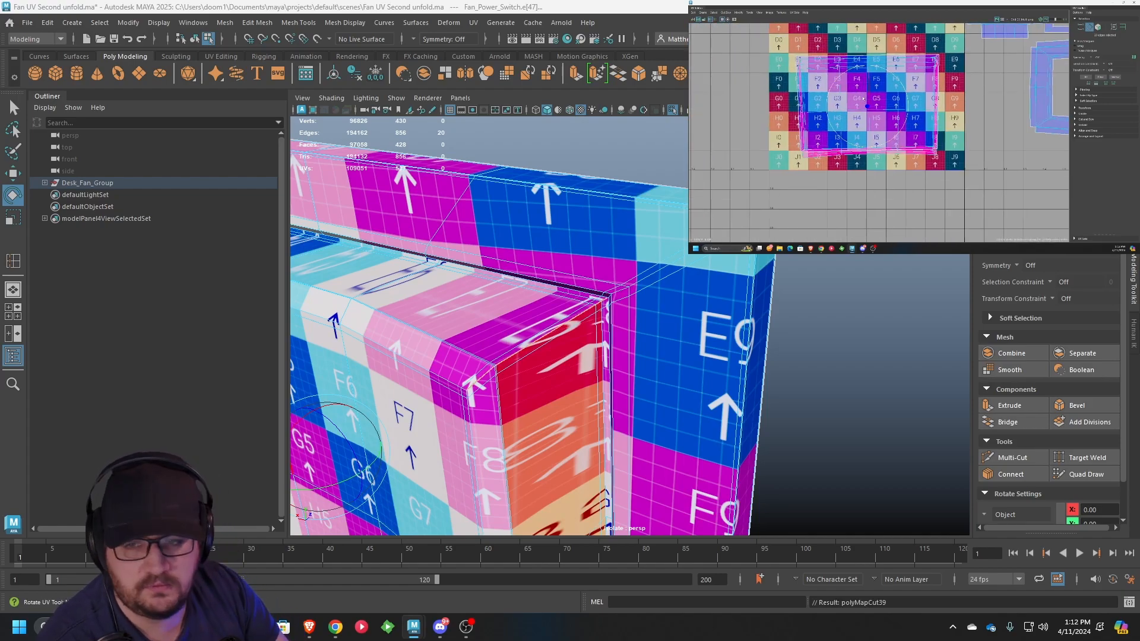
Select the rocker block's UV shell, unfold it and scale it down
right_click_drag(897, 83, 874, 78)
key("ctrl+u")
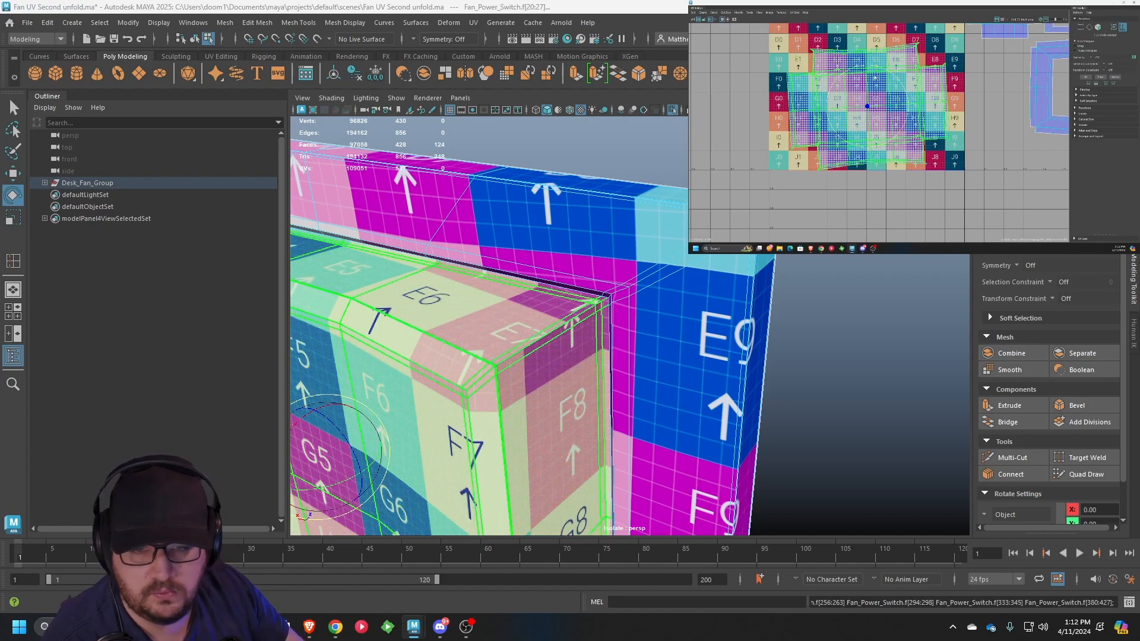
scroll(936, 98, "up", 1)
left_click_drag(897, 78, 846, 108)
key("w")
key("e")
key("r")
key("w")
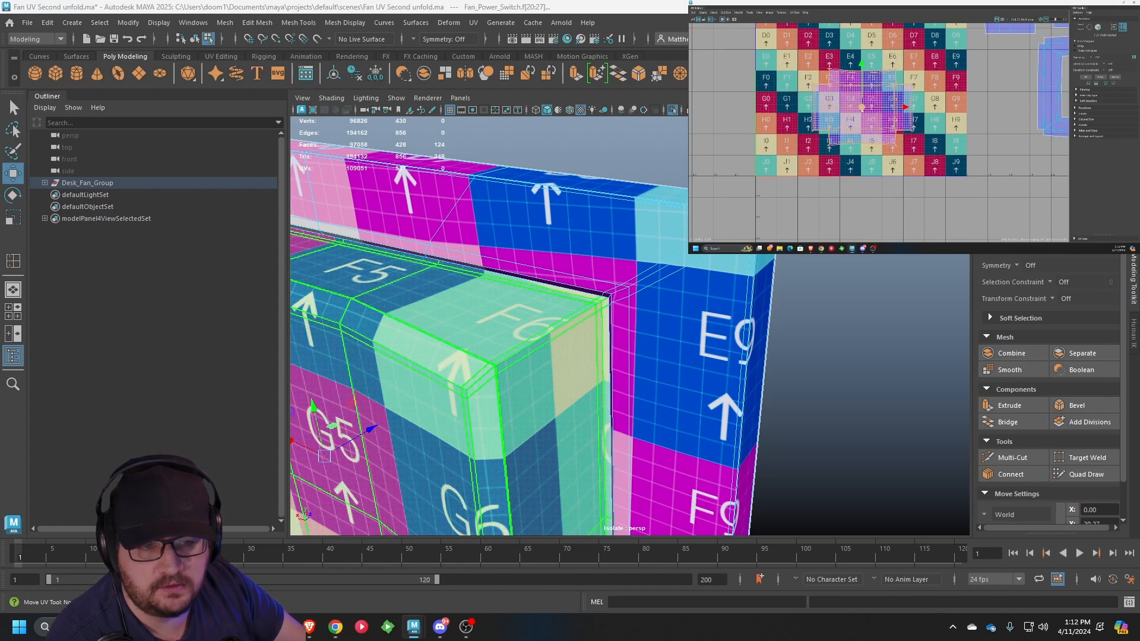
Move the rocker block's unfolded shell toward the outer edge of the tile, below the first unfolded shell
middle_click_drag(847, 107, 790, 107, "alt")
scroll(790, 108, "down", 2)
left_click_drag(802, 107, 927, 108)
scroll(893, 119, "down", 3)
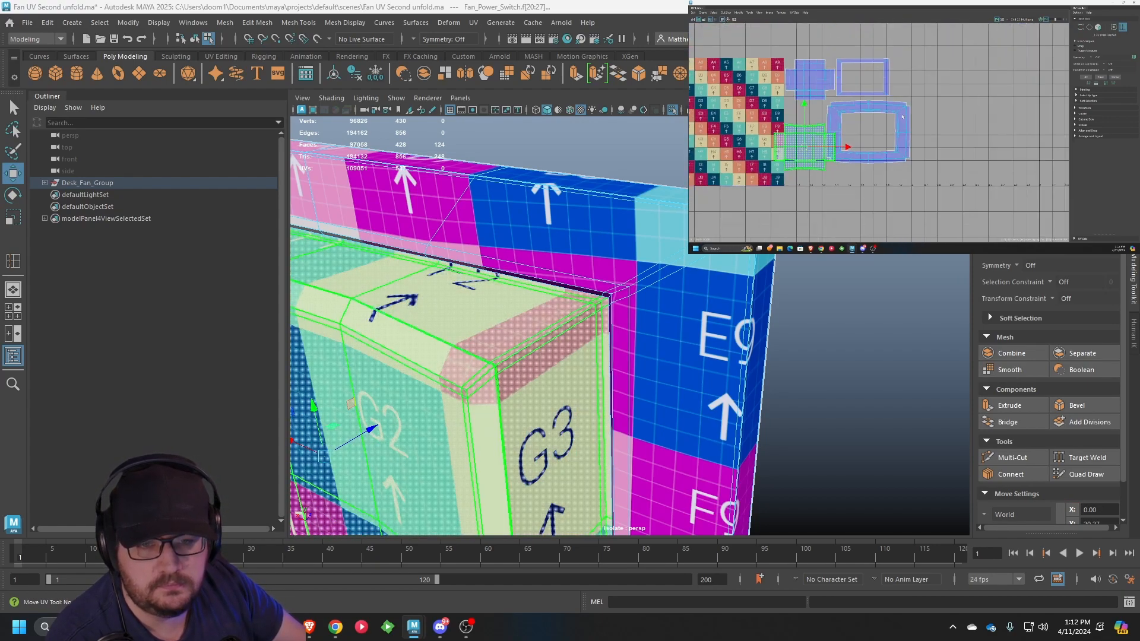
Select the flange's front and wall shell, scale it down and shift it slightly away from the rocker shell
middle_click_drag(905, 105, 944, 85, "alt")
scroll(944, 85, "up", 1)
left_click(941, 92)
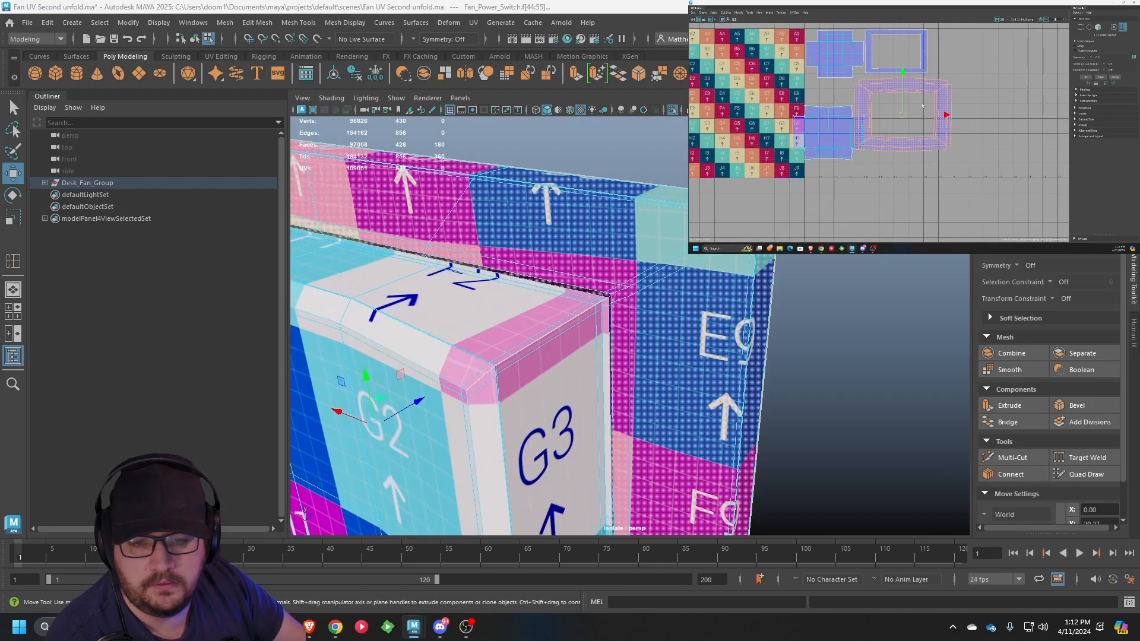
key("e")
key("r")
left_click_drag(903, 115, 911, 105)
key("w")
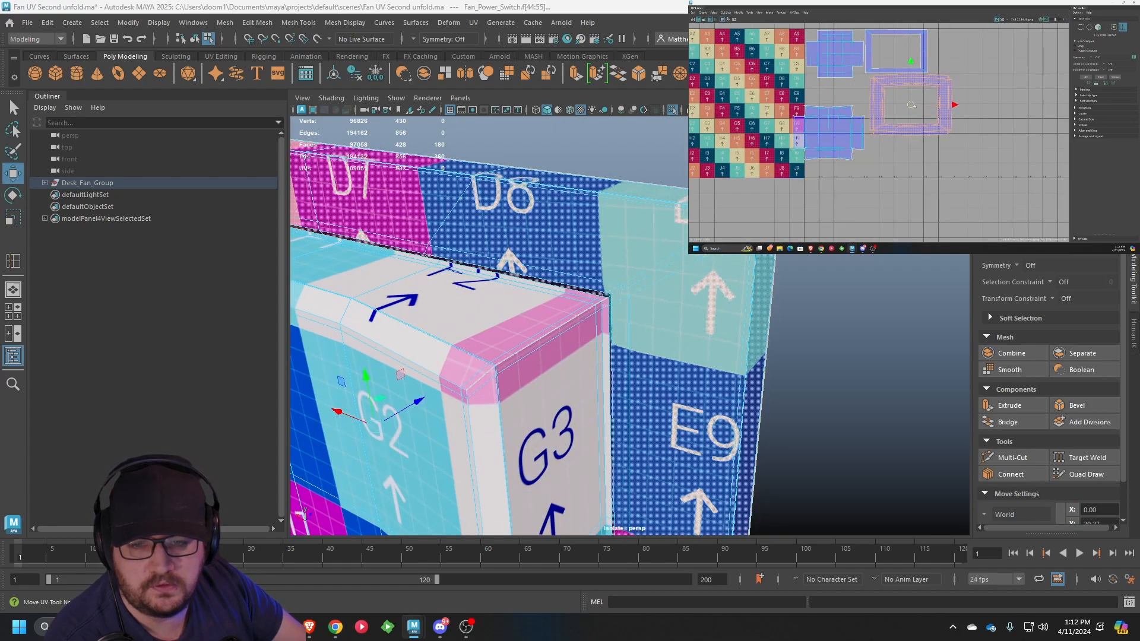
Move the rocker block's shell fully clear of the tile and enlarge it slightly
left_click(844, 136)
key("e")
mouse_move(833, 133)
left_mouse_down()
mouse_move(853, 126)
mouse_move(848, 145)
left_mouse_up()
key("ctrl+z")
key("w")
key("e")
key("r")
key("w")
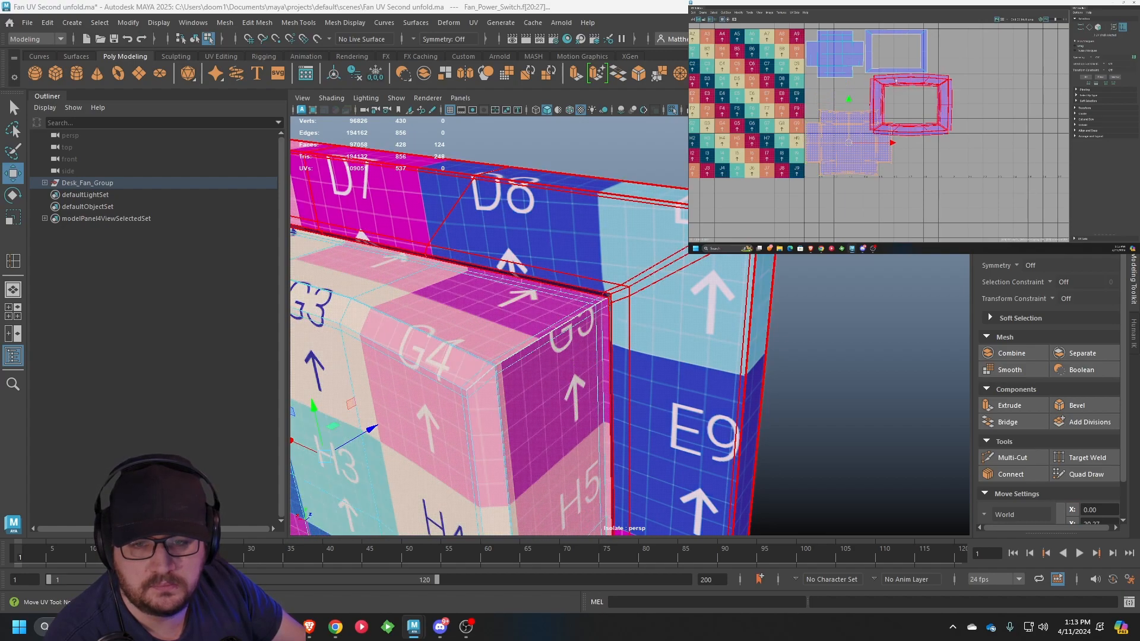
Swap the thin ring shell with the flange shell so the ring sits below it, beside the rocker shell
left_click(897, 72)
left_click_drag(930, 161, 927, 165)
left_click(916, 129)
left_click_drag(911, 104, 909, 64)
left_click(915, 149)
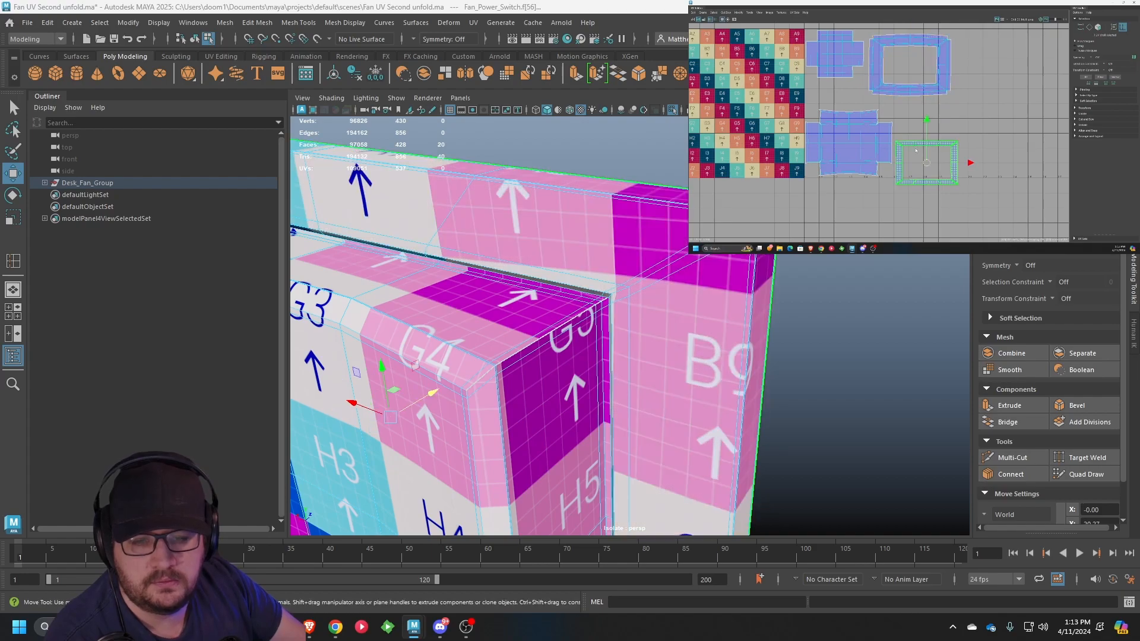
key("e")
left_click_drag(923, 149, 917, 143)
key("r")
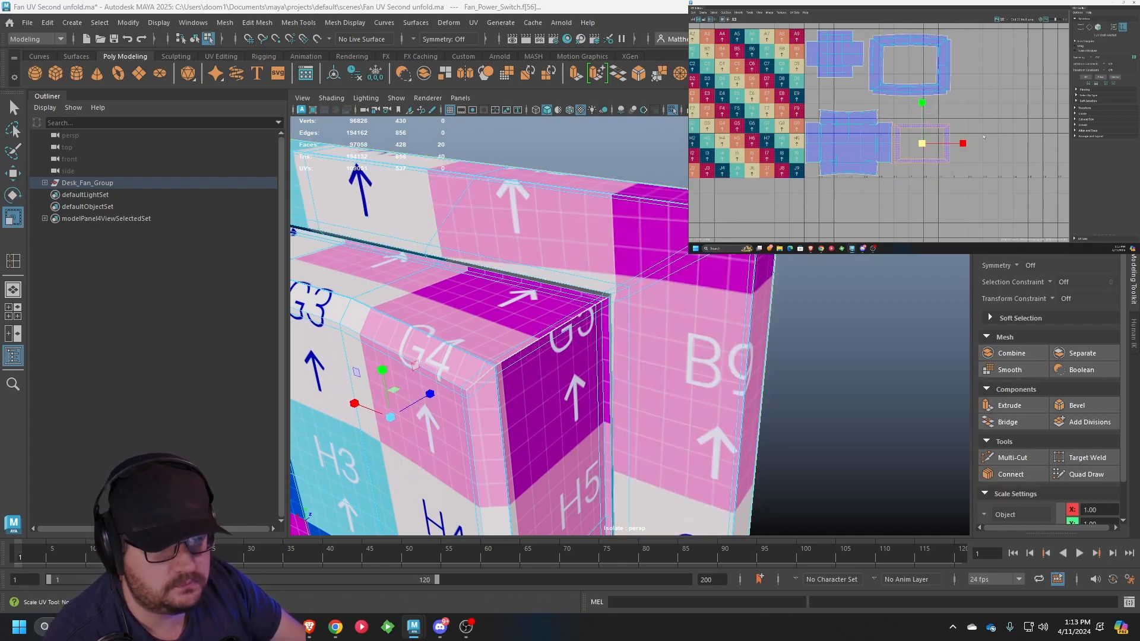
left_click(925, 188)
Return to object mode, turn on smooth preview for the power switch and check its checker pattern
right_click_drag(677, 273, 710, 248)
key("3")
scroll(624, 246, "down", 5)
left_click(621, 244)
left_click_drag(620, 245, 658, 235, "alt")
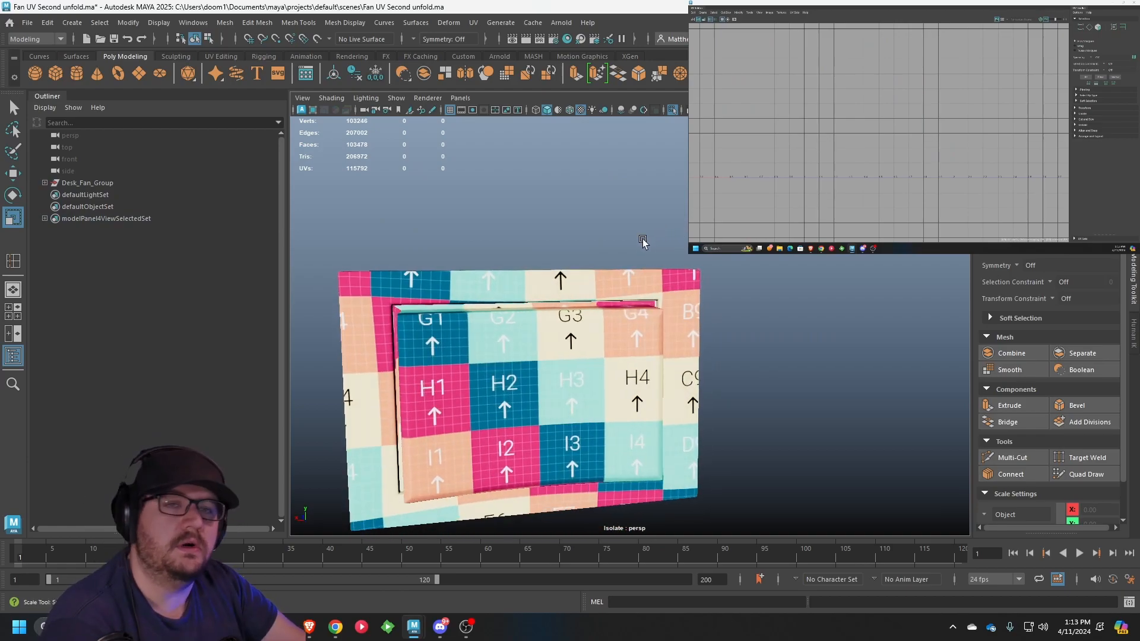
scroll(617, 299, "down", 3)
left_click_drag(616, 297, 589, 311, "alt")
Turn off isolation so all the fan's parts show again, then save the scene
left_click(396, 99)
mouse_move(408, 122)
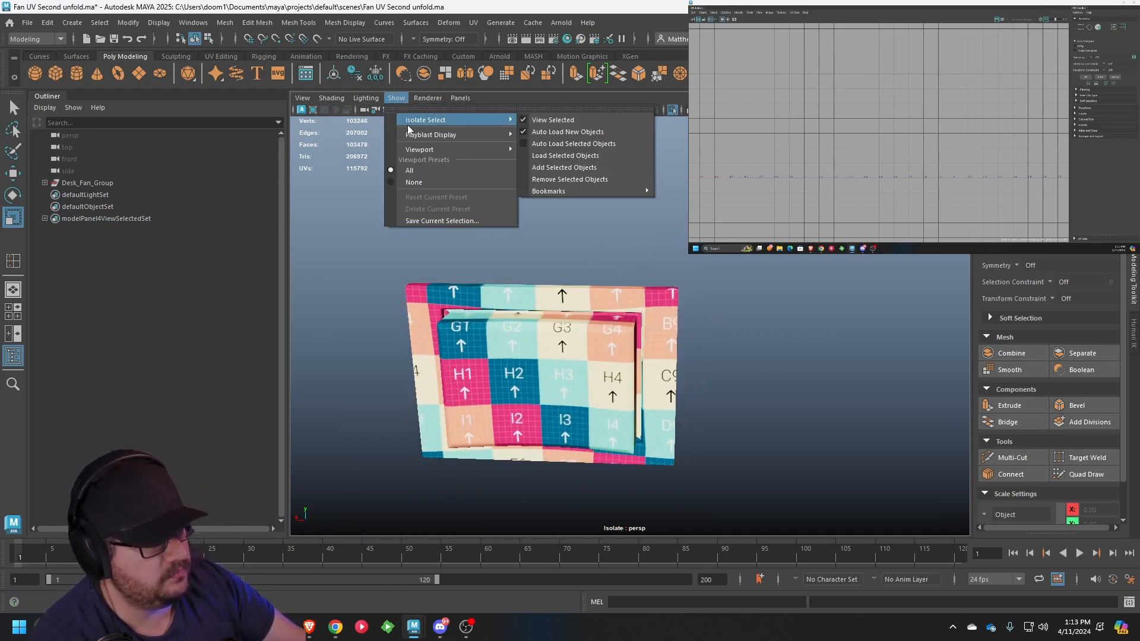
left_click(538, 120)
left_click(505, 118)
left_click(27, 22)
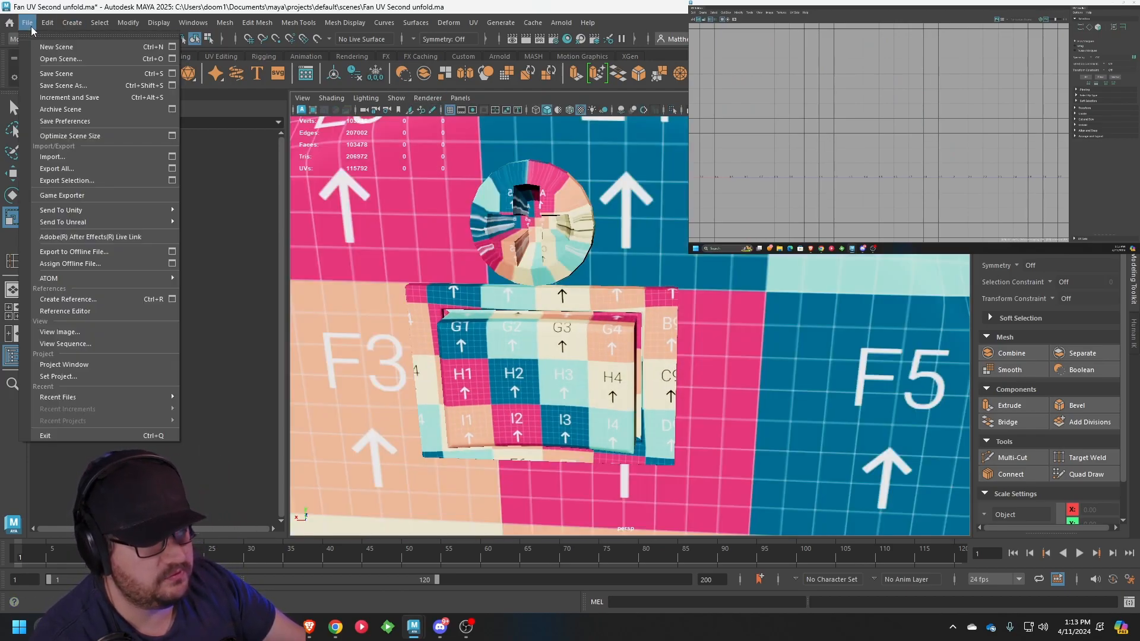
left_click(56, 73)
Select the fan's plug cap, isolate it and frame it in the view
scroll(482, 239, "down", 5)
left_click_drag(481, 239, 502, 321, "alt")
scroll(502, 322, "up", 4)
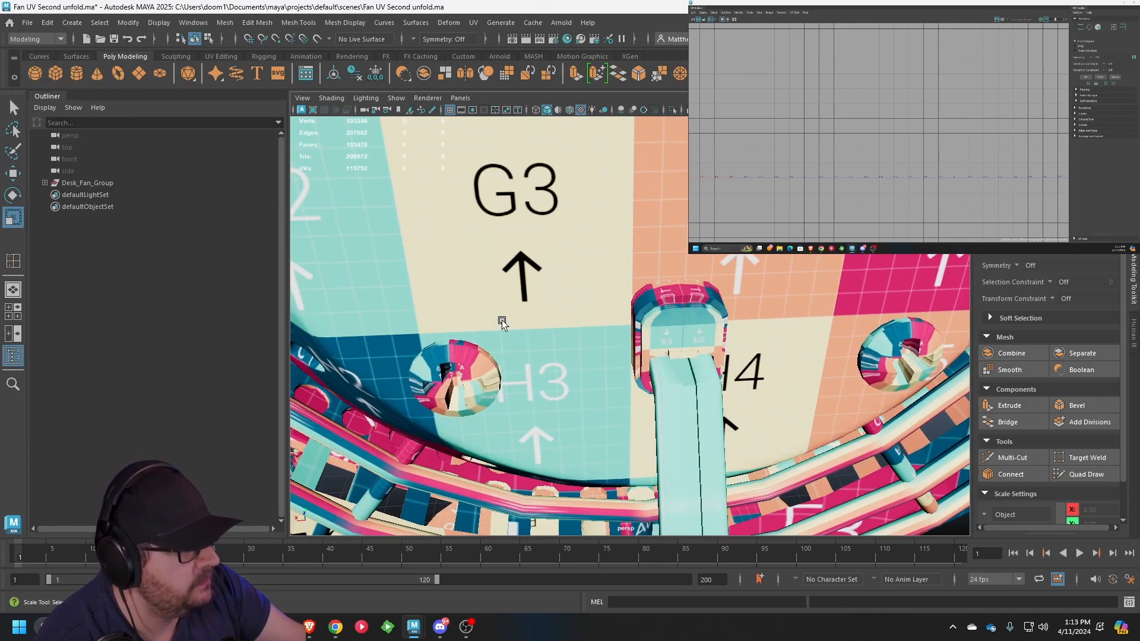
left_click_drag(621, 329, 560, 330, "alt")
left_click(607, 320)
scroll(607, 320, "down", 4)
key("ctrl+1")
key("f")
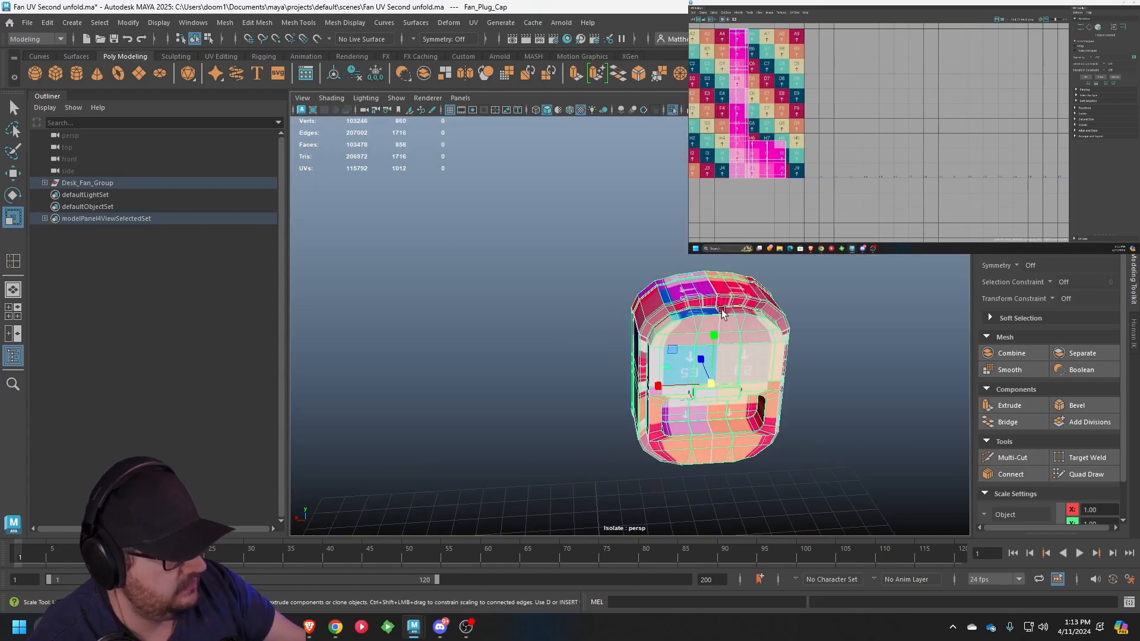
Face the plug cap straight on and apply a camera-based UV projection to it
left_click_drag(488, 295, 593, 266, "alt")
scroll(594, 265, "up", 4)
scroll(594, 263, "down", 3)
mouse_move(596, 246)
middle_mouse_down("alt")
mouse_move(596, 286)
mouse_move(605, 265)
middle_mouse_up("alt")
left_click(473, 23)
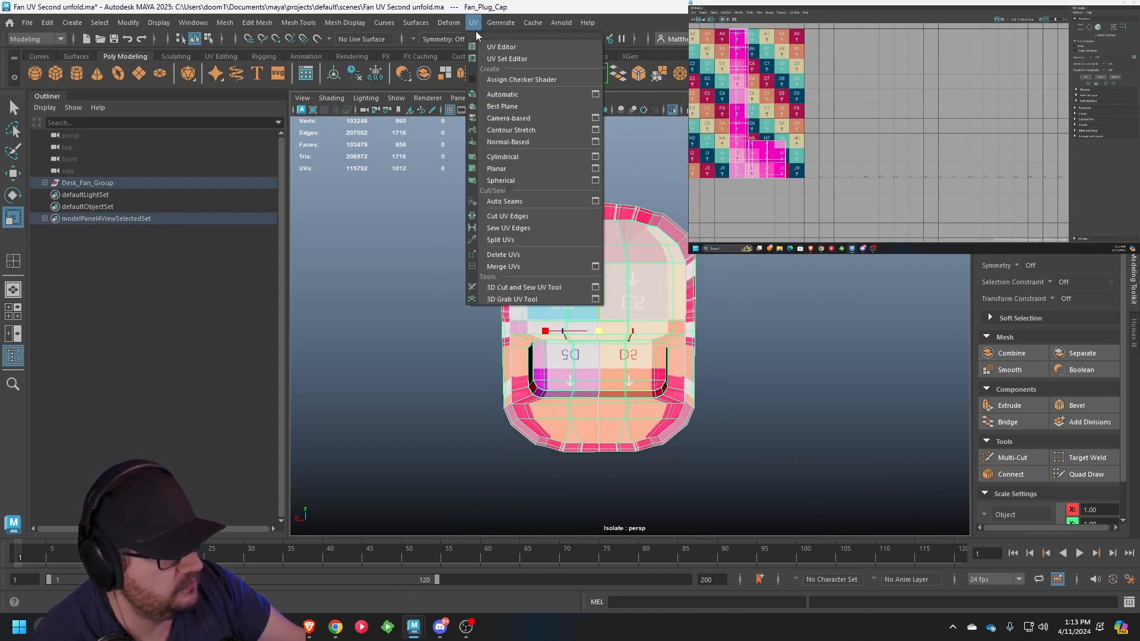
left_click(509, 122)
Select the edge loop running around the rim of the plug cap's flat back face
left_click_drag(753, 290, 662, 283, "alt")
left_click(662, 284)
scroll(518, 305, "up", 5)
middle_click_drag(662, 284, 612, 294, "alt")
scroll(615, 295, "up", 1)
left_click(615, 294)
key("f")
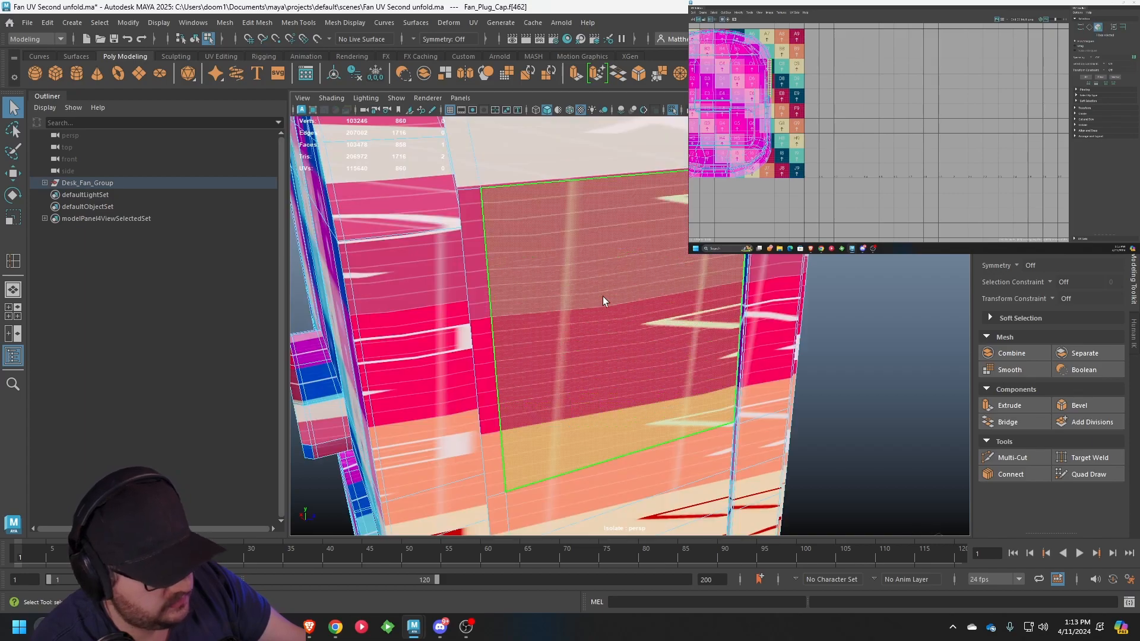
scroll(554, 306, "down", 5)
left_click_drag(554, 306, 419, 297, "alt")
scroll(512, 299, "up", 5)
middle_click_drag(683, 190, 611, 309, "alt")
right_click_drag(598, 272, 612, 226)
left_click(630, 279)
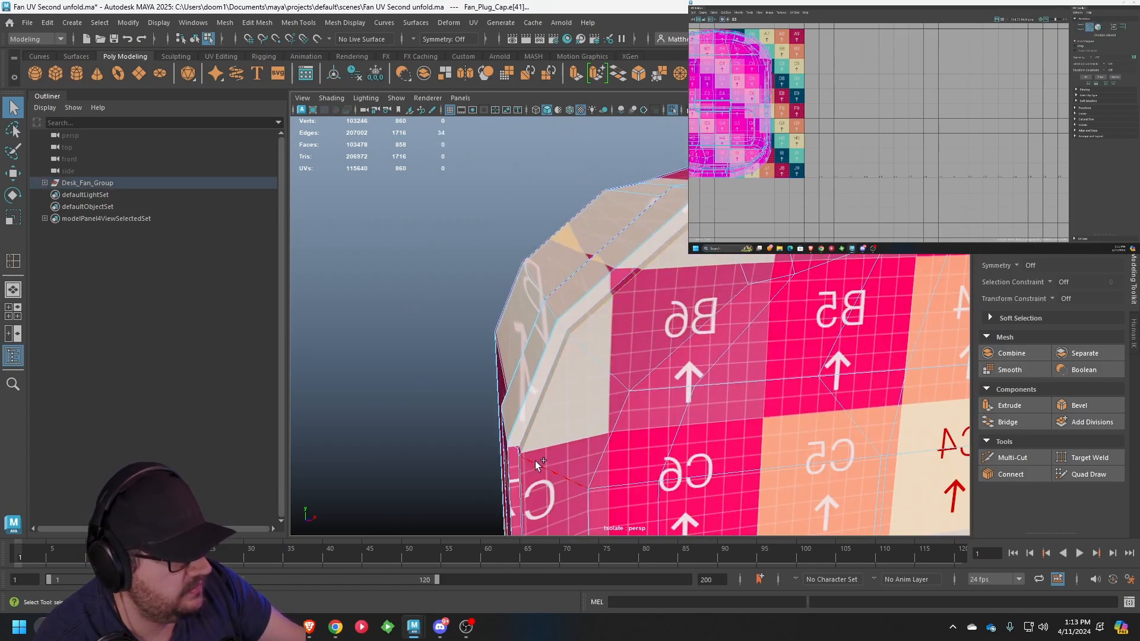
Examine the selected loop around the plug cap's back rim from its upper corner down to the underside
left_click_drag(768, 390, 710, 265, "alt")
middle_click_drag(709, 262, 596, 291, "alt")
scroll(597, 291, "up", 3)
left_click_drag(597, 290, 677, 269, "alt")
middle_click_drag(676, 269, 653, 275, "alt")
scroll(653, 274, "up", 4)
scroll(656, 276, "down", 2)
scroll(666, 368, "down", 8)
middle_click_drag(665, 392, 689, 333, "alt")
scroll(689, 333, "up", 4)
left_click_drag(689, 333, 745, 360, "alt")
scroll(745, 361, "up", 5)
scroll(747, 365, "down", 3)
middle_click_drag(745, 362, 739, 290, "alt")
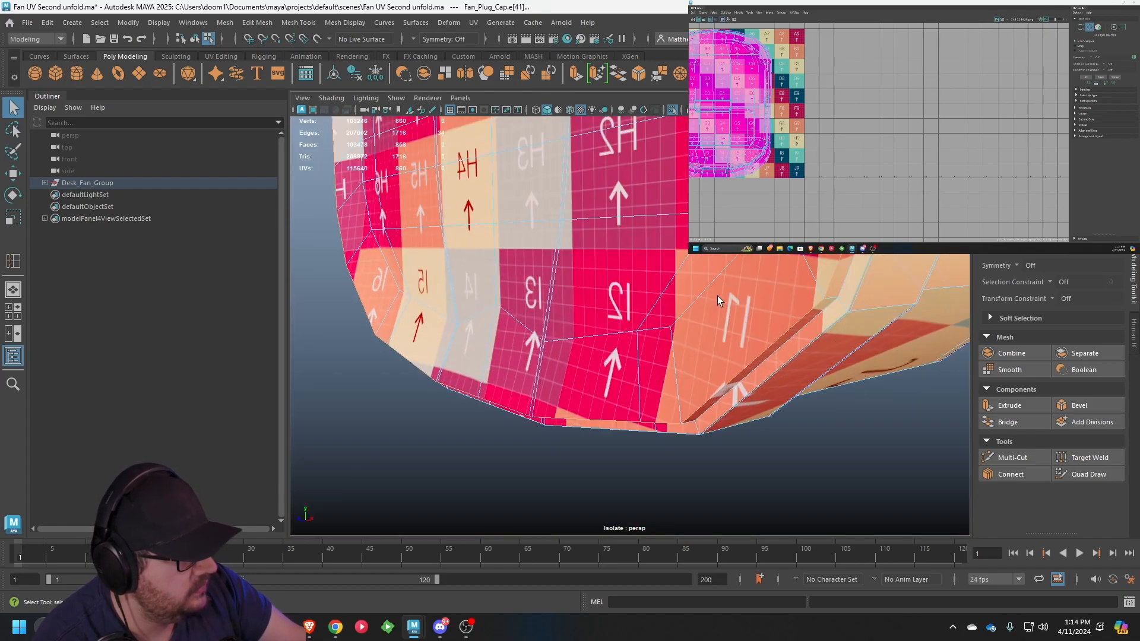
left_click_drag(698, 330, 659, 349, "alt")
scroll(735, 359, "down", 6)
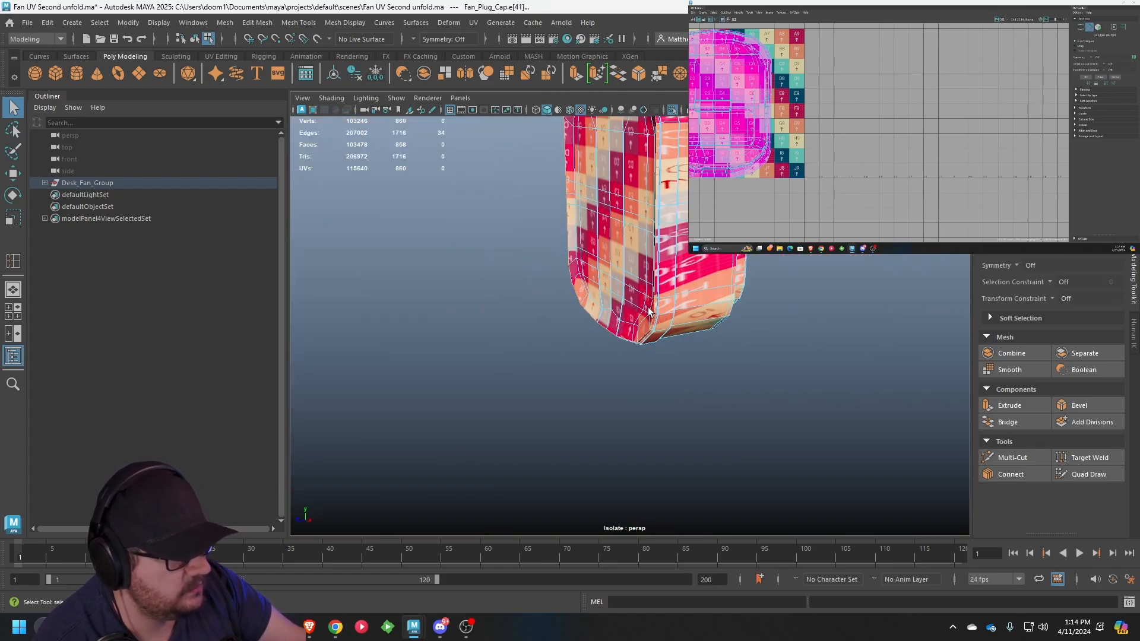
scroll(653, 339, "down", 4)
key("w")
left_click_drag(577, 282, 668, 264)
key("ctrl+z")
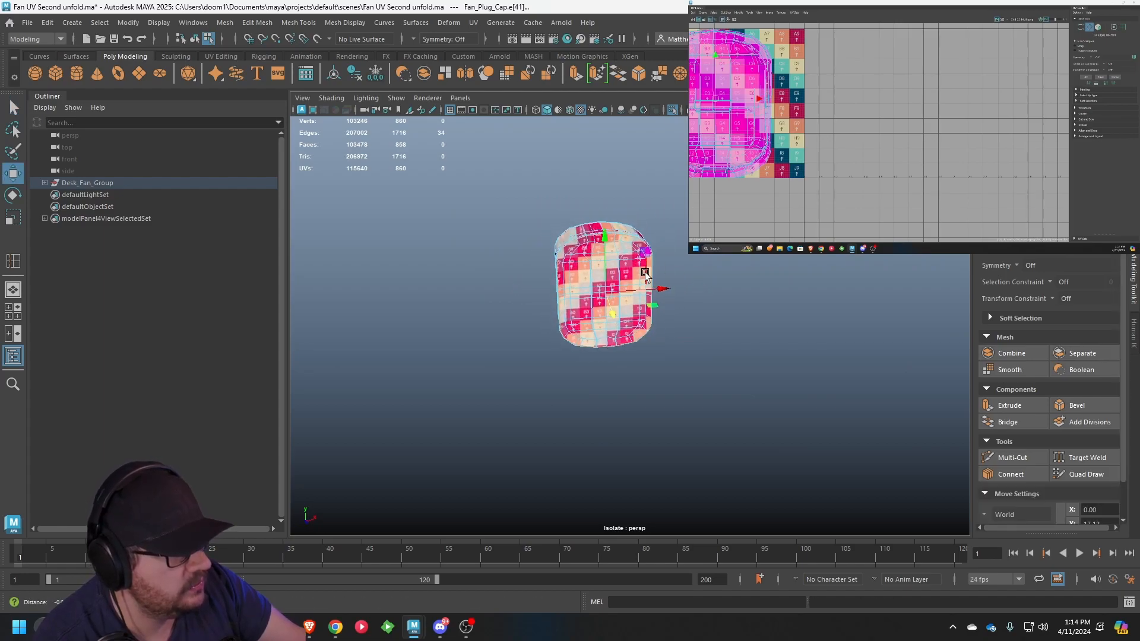
Cut the UVs along the selected loop around the plug cap's back rim
scroll(659, 267, "up", 5)
middle_click_drag(853, 143, 907, 146, "alt")
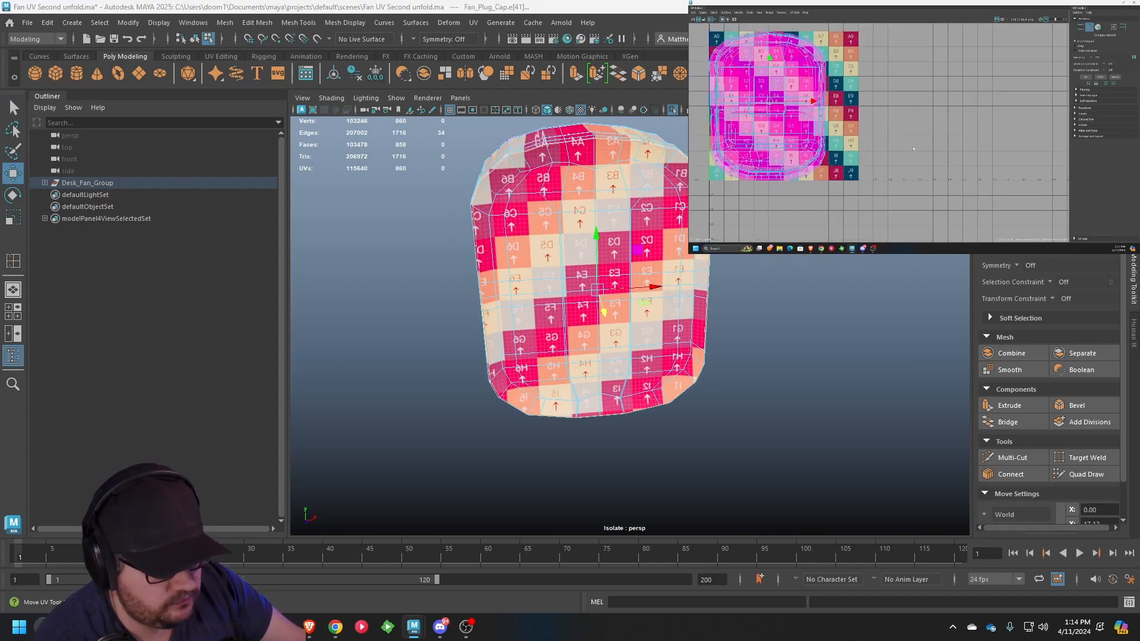
key("shift+x")
key("r")
key("w")
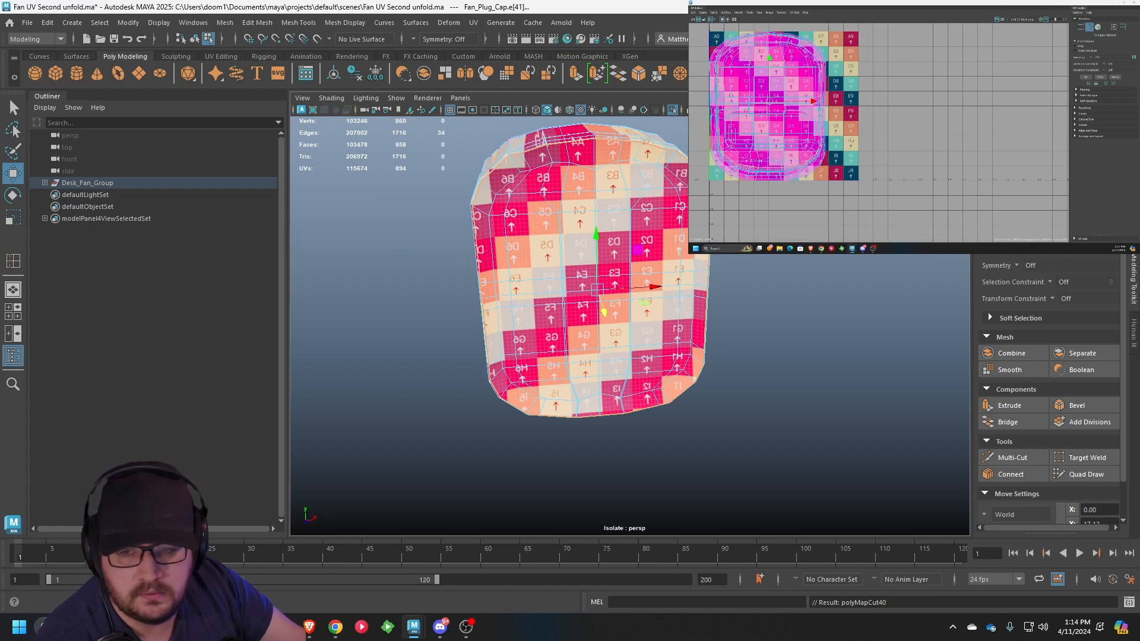
Select the plug cap's back face UV shell and move it off the tile into empty UV space
right_click_drag(550, 198, 589, 230)
left_click(558, 216)
left_click_drag(813, 105, 966, 102)
left_click(739, 12)
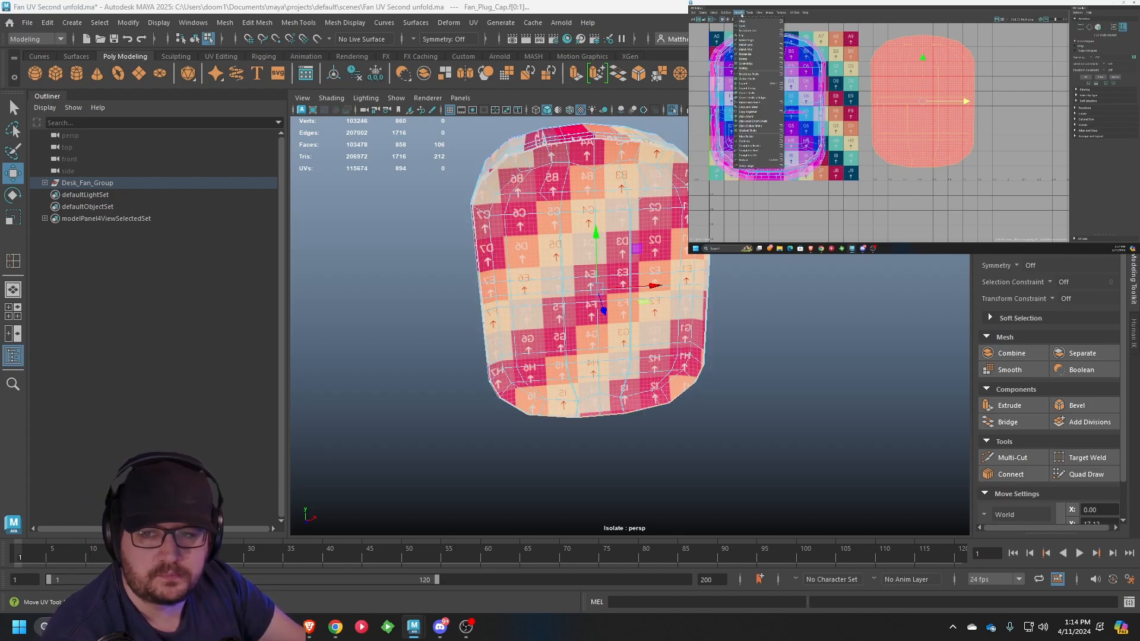
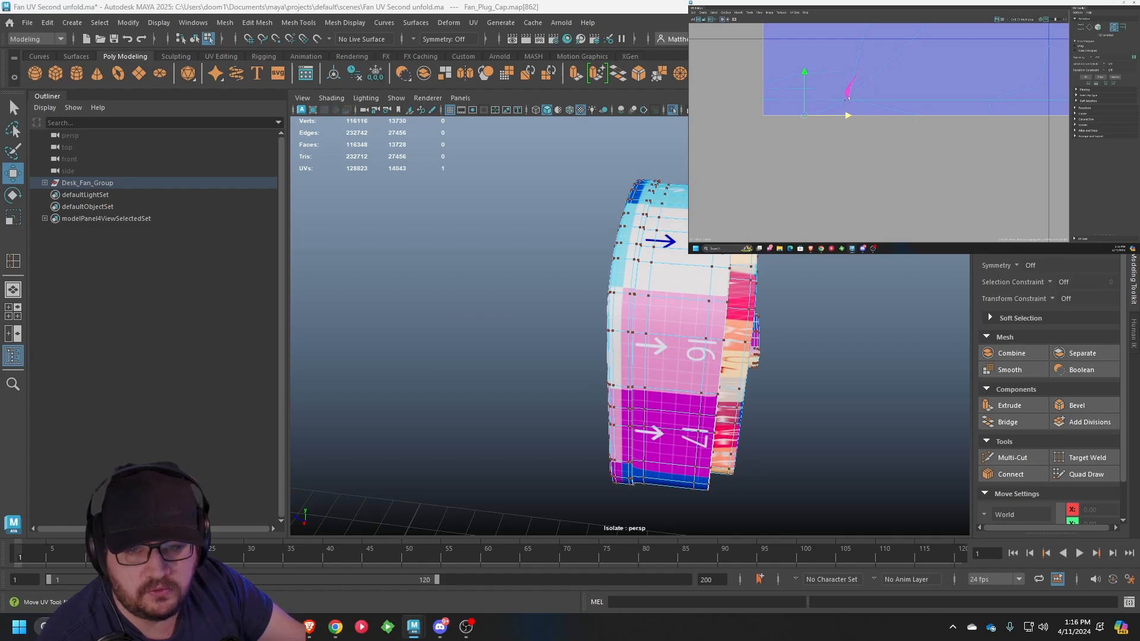
Slide two stray UVs horizontally into place along the lower part of the plug cap's outer wall strip
left_click(880, 97)
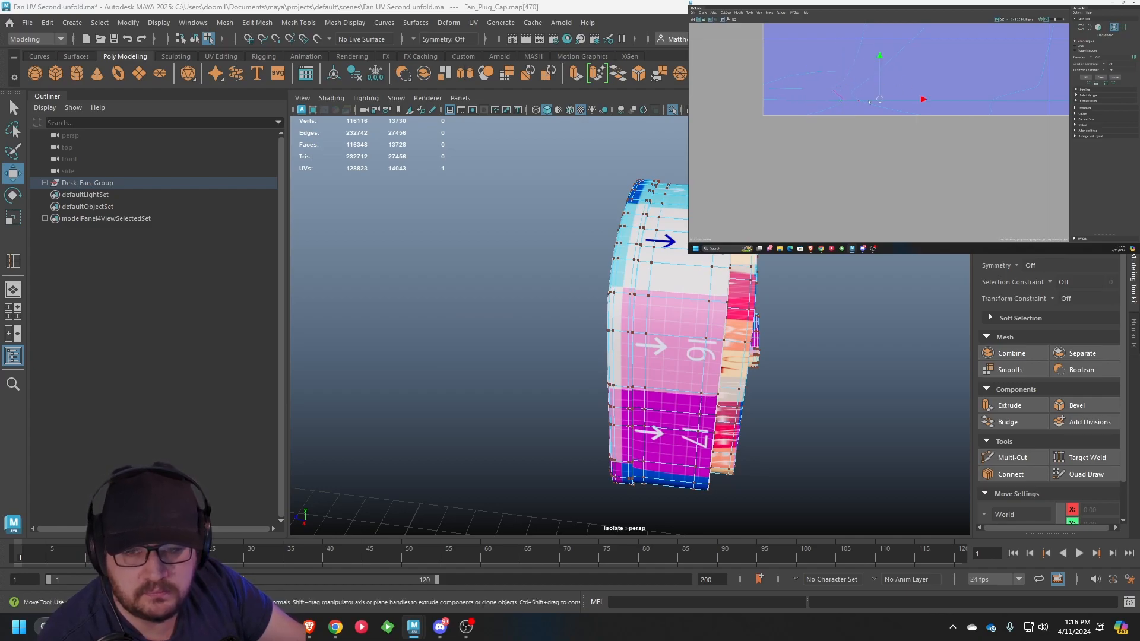
left_click_drag(921, 98, 881, 98)
left_click(806, 88)
left_click(807, 99)
left_click_drag(847, 98, 902, 99)
scroll(908, 106, "down", 3)
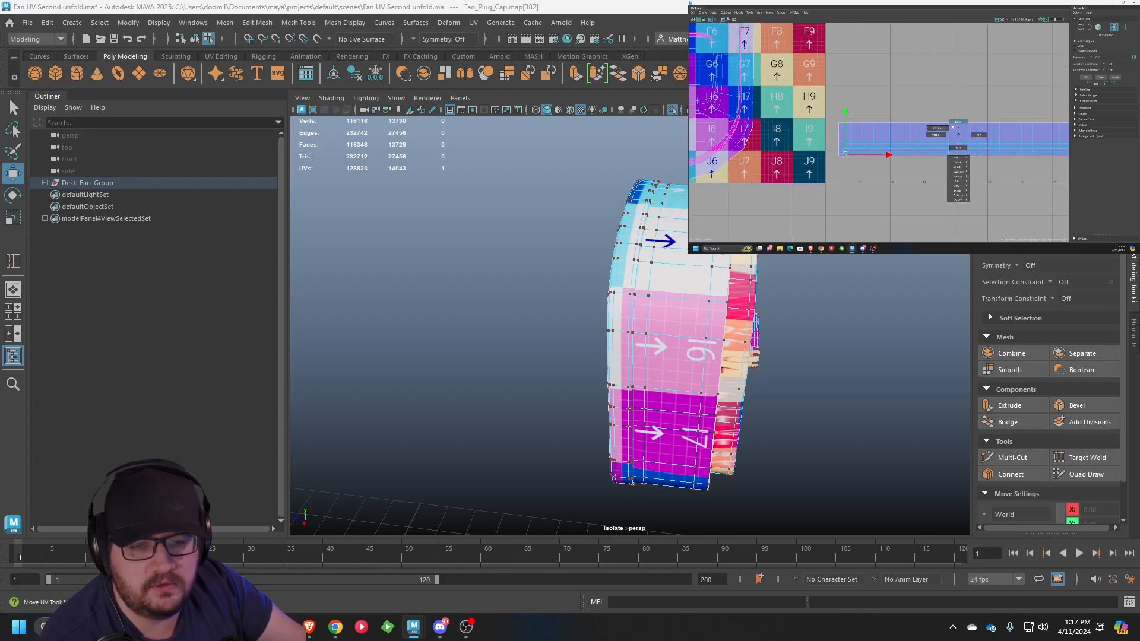
Examine the plug cap's outer wall and the recess in its front face
right_click_drag(952, 126, 942, 127)
left_click(949, 132)
left_click(958, 108)
left_click_drag(651, 279, 663, 245, "alt")
right_click_drag(663, 244, 703, 217)
left_click_drag(796, 301, 665, 304, "alt")
left_click_drag(601, 272, 623, 202, "alt")
left_click(482, 257)
scroll(669, 177, "up", 5)
key("1")
left_click_drag(705, 287, 746, 273, "alt")
middle_click_drag(746, 272, 640, 279, "alt")
scroll(641, 279, "up", 5)
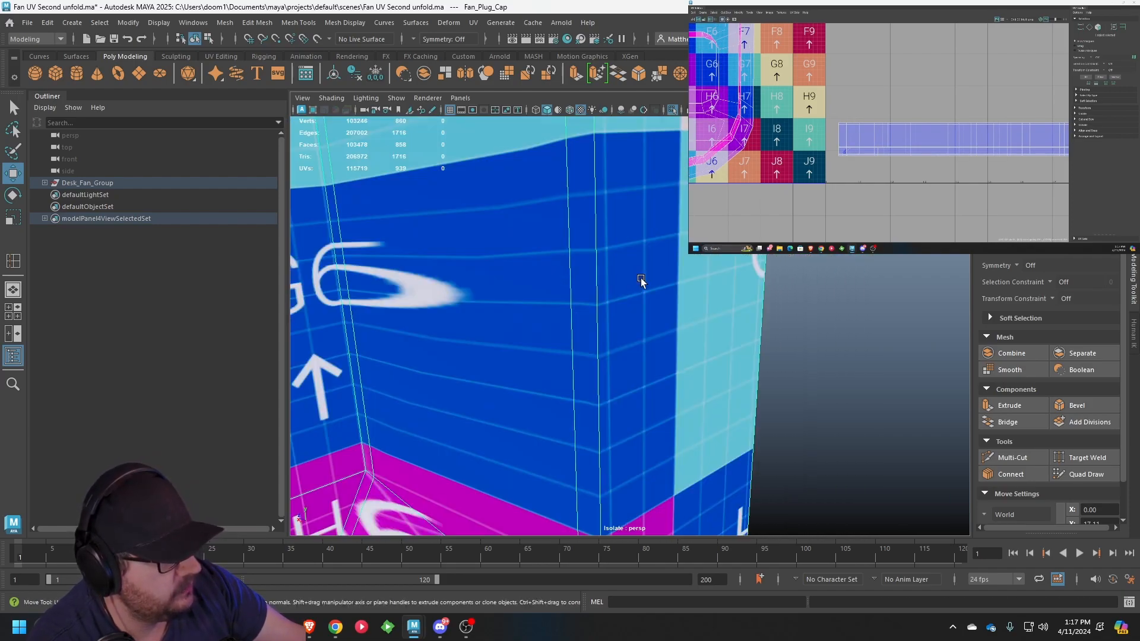
left_click_drag(640, 282, 640, 231, "alt")
scroll(640, 230, "up", 5)
scroll(618, 283, "down", 8)
scroll(615, 279, "up", 5)
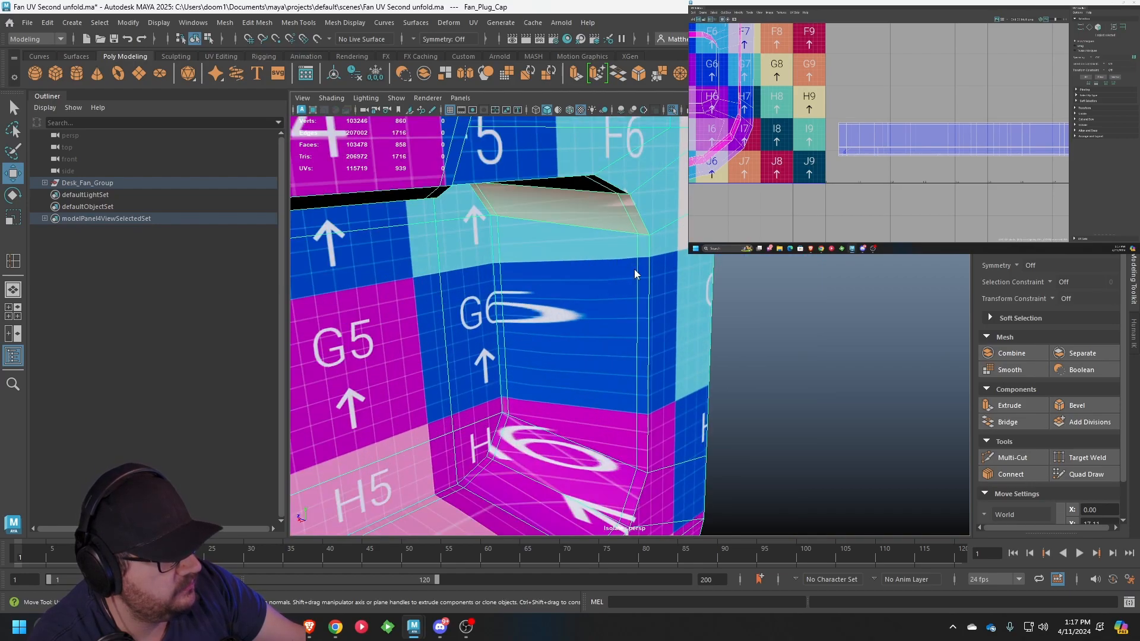
Cut the UVs along the edge loop around the opening of the plug cap's front recess
right_click_drag(636, 275, 644, 235)
left_click(649, 233)
left_click_drag(649, 233, 582, 272, "alt")
scroll(600, 238, "down", 5)
scroll(595, 228, "up", 5)
scroll(582, 271, "up", 4)
scroll(584, 272, "down", 2)
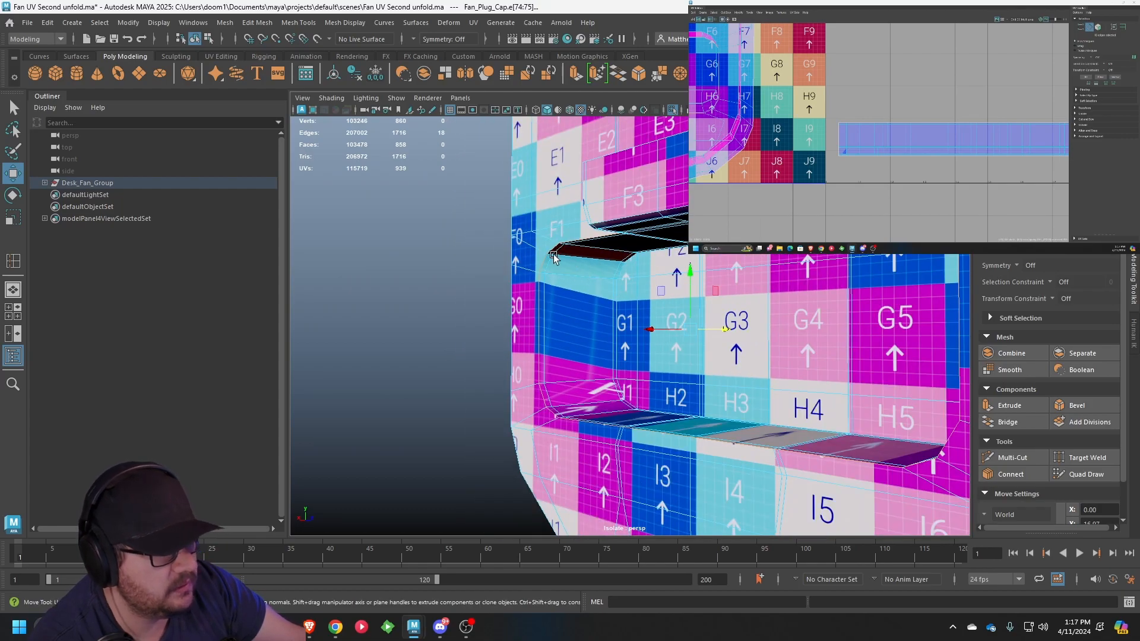
scroll(784, 89, "down", 3)
middle_click_drag(882, 147, 917, 157, "alt")
key("shift+x")
Try to select the recess's UV shell separately from the plug cap's front face
scroll(735, 98, "down", 2)
right_click(735, 90)
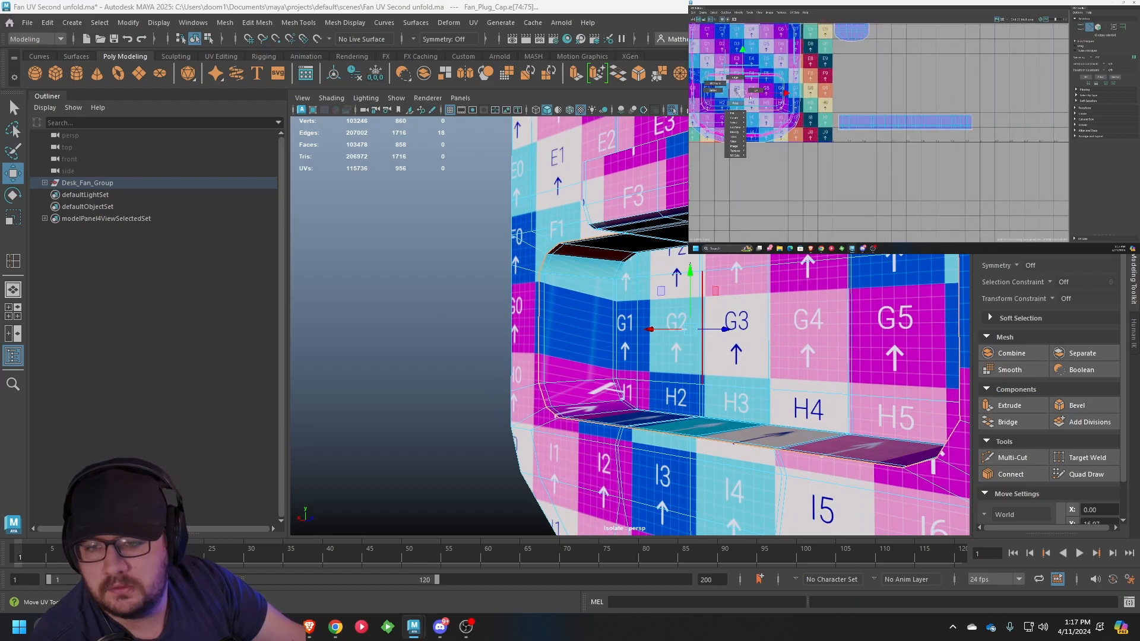
left_click(735, 103)
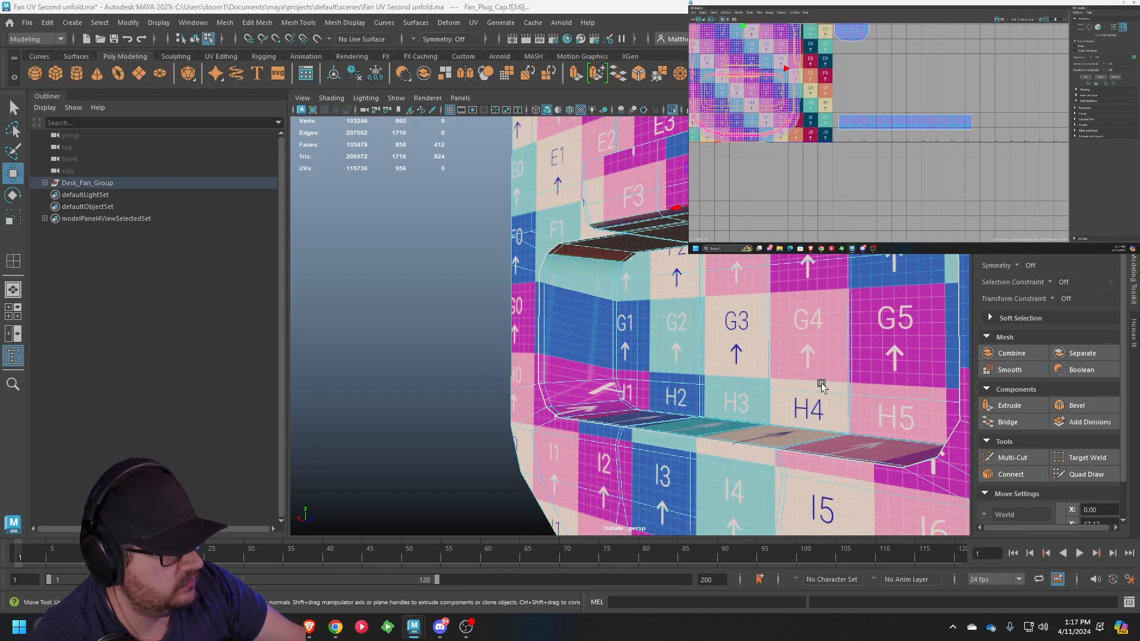
right_click_drag(696, 353, 666, 297)
right_click_drag(759, 276, 755, 274)
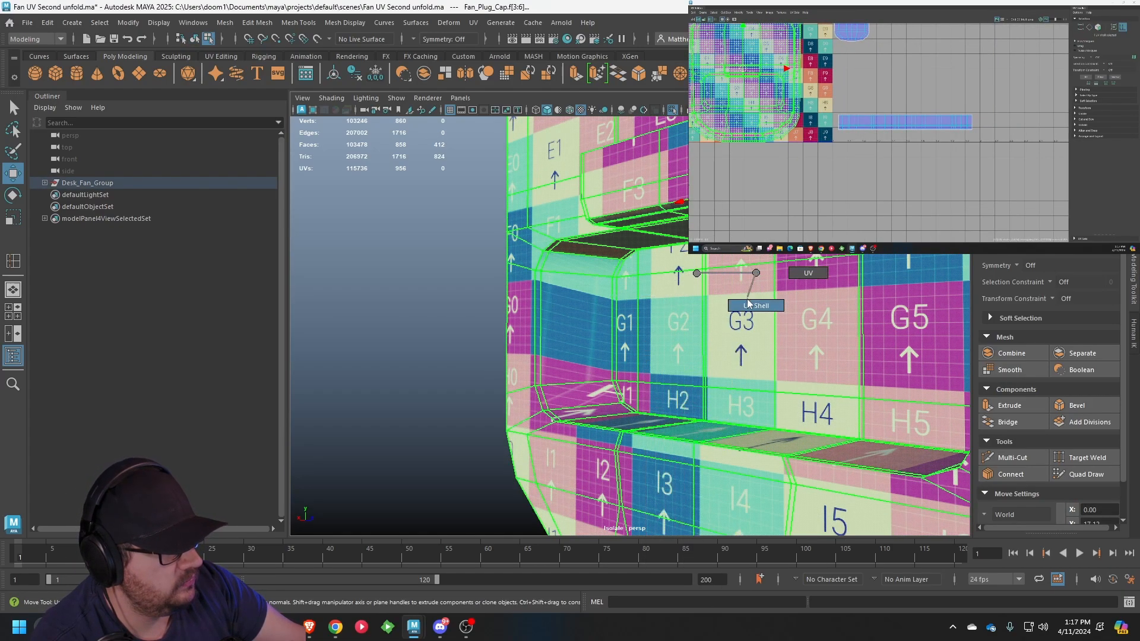
left_click(347, 494)
key("ctrl+z")
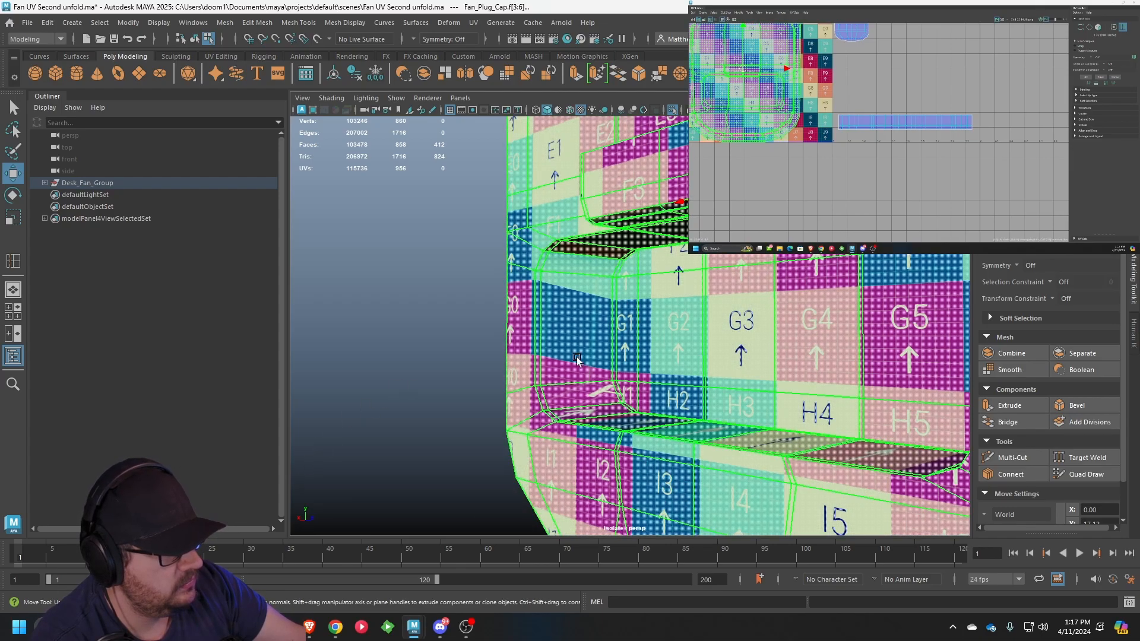
Inspect the recess's rim and inner walls for a section of the loop that still needs cutting
left_click_drag(590, 370, 630, 409, "alt")
right_click(498, 274)
left_click(555, 256)
scroll(458, 270, "down", 5)
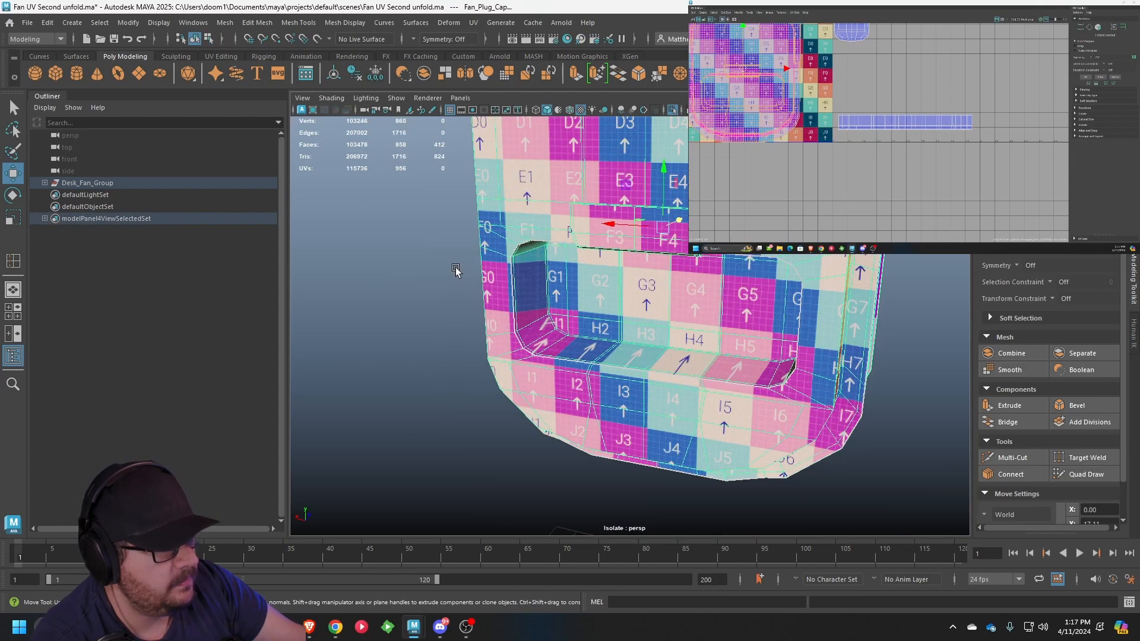
scroll(558, 297, "up", 8)
mouse_move(558, 297)
left_mouse_down("alt")
mouse_move(579, 237)
mouse_move(555, 283)
left_mouse_up("alt")
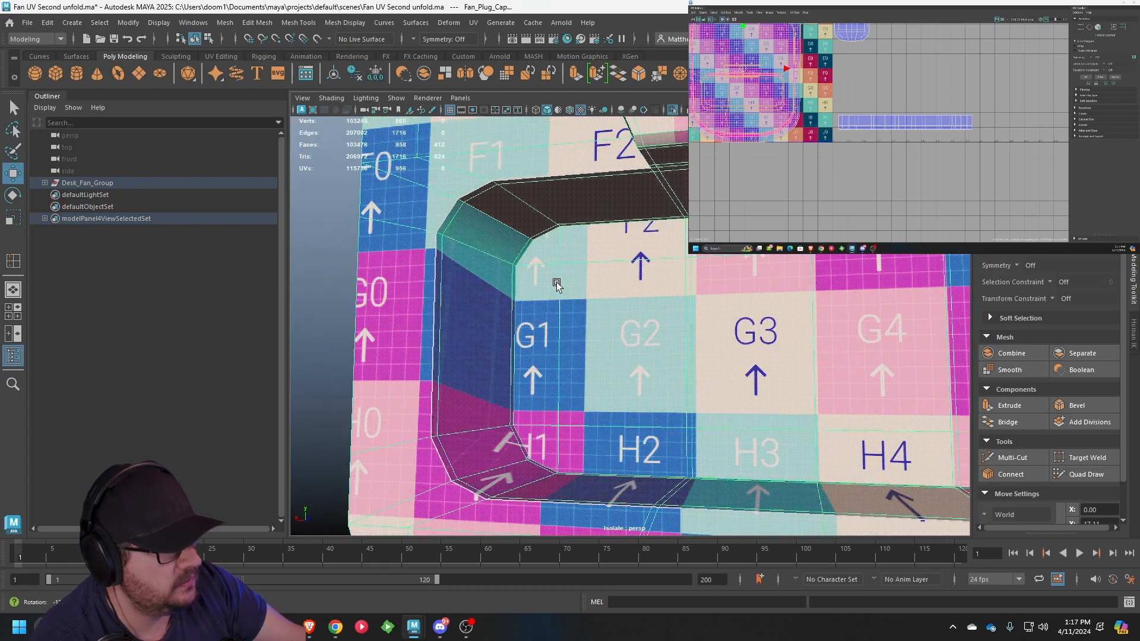
right_click(689, 200)
right_click_drag(686, 200, 742, 183)
scroll(743, 262, "down", 5)
left_click_drag(742, 261, 831, 262, "alt")
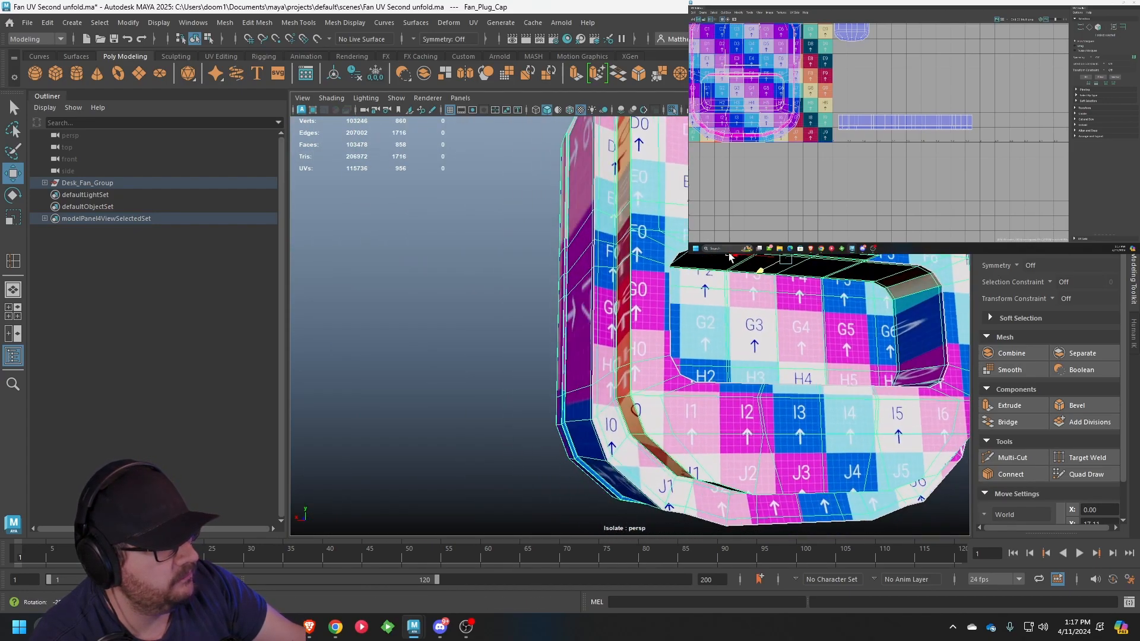
Cut the UVs along the remaining uncut edges on the upper side of the plug cap's recess
middle_click_drag(914, 249, 747, 270, "alt")
scroll(746, 271, "up", 5)
scroll(766, 270, "up", 3)
scroll(746, 255, "up", 5)
scroll(737, 255, "down", 3)
left_click_drag(737, 255, 682, 331, "alt")
right_click_drag(671, 297, 657, 279)
double_click(646, 285)
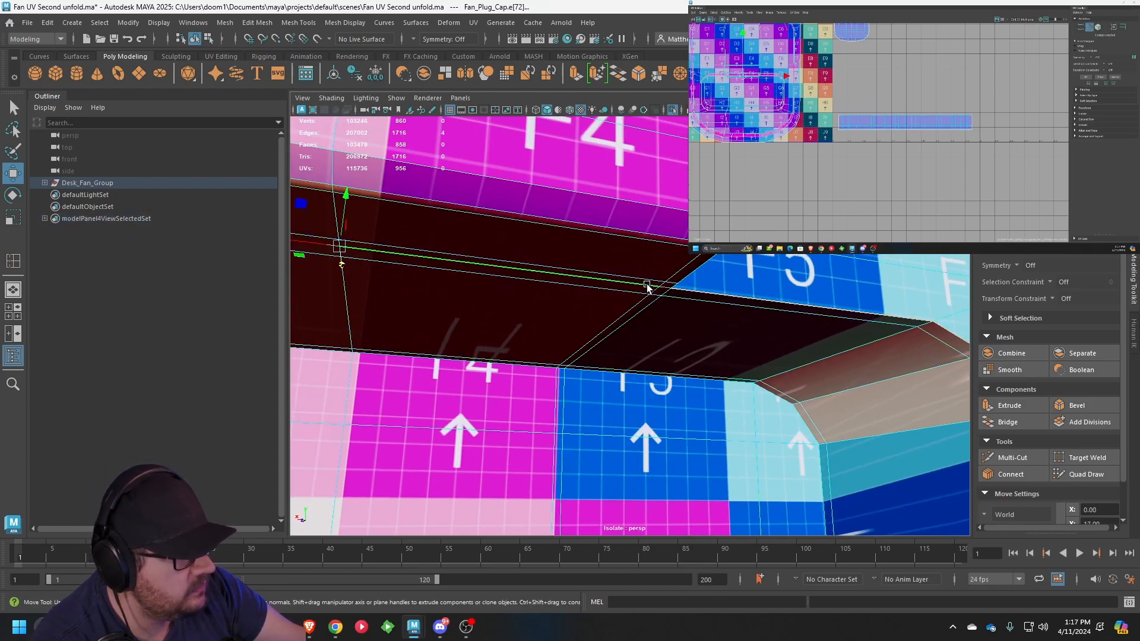
scroll(647, 285, "down", 8)
middle_click_drag(626, 302, 667, 275, "alt")
scroll(496, 262, "up", 5)
middle_click_drag(904, 203, 917, 201, "alt")
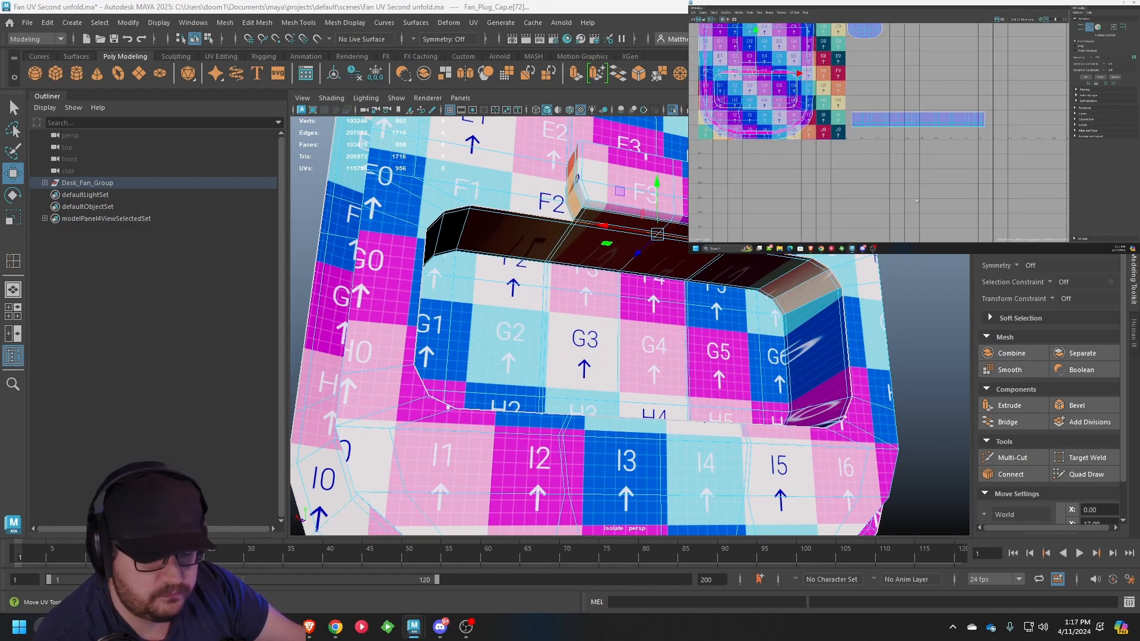
Select the recess's UV shell and move it off the tile into the empty space above the outer wall strip
right_click_drag(552, 274, 604, 307)
scroll(771, 107, "down", 2)
left_click_drag(766, 105, 893, 95)
scroll(918, 96, "up", 1)
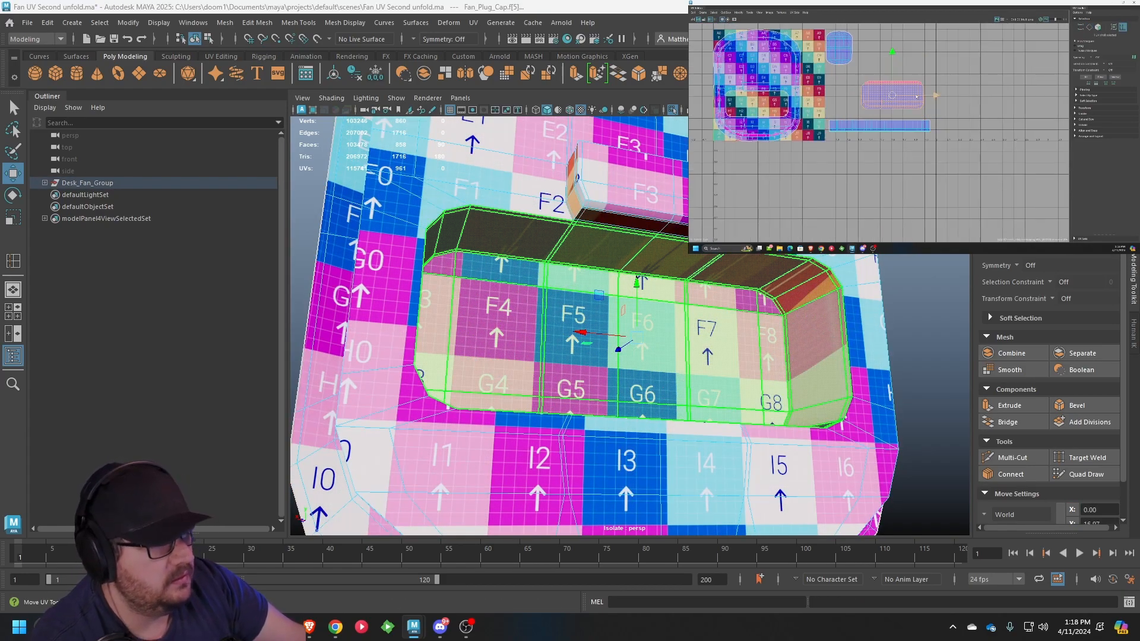
left_click(1004, 128)
Cut the recess's UV shell along the edges at its four corners
left_click_drag(589, 218, 654, 237, "alt")
scroll(831, 229, "up", 4)
middle_click_drag(915, 225, 656, 275, "alt")
scroll(656, 274, "up", 4)
left_click_drag(460, 282, 560, 258, "alt")
middle_click_drag(560, 258, 578, 255, "alt")
scroll(933, 106, "up", 5)
right_click_drag(933, 105, 933, 93)
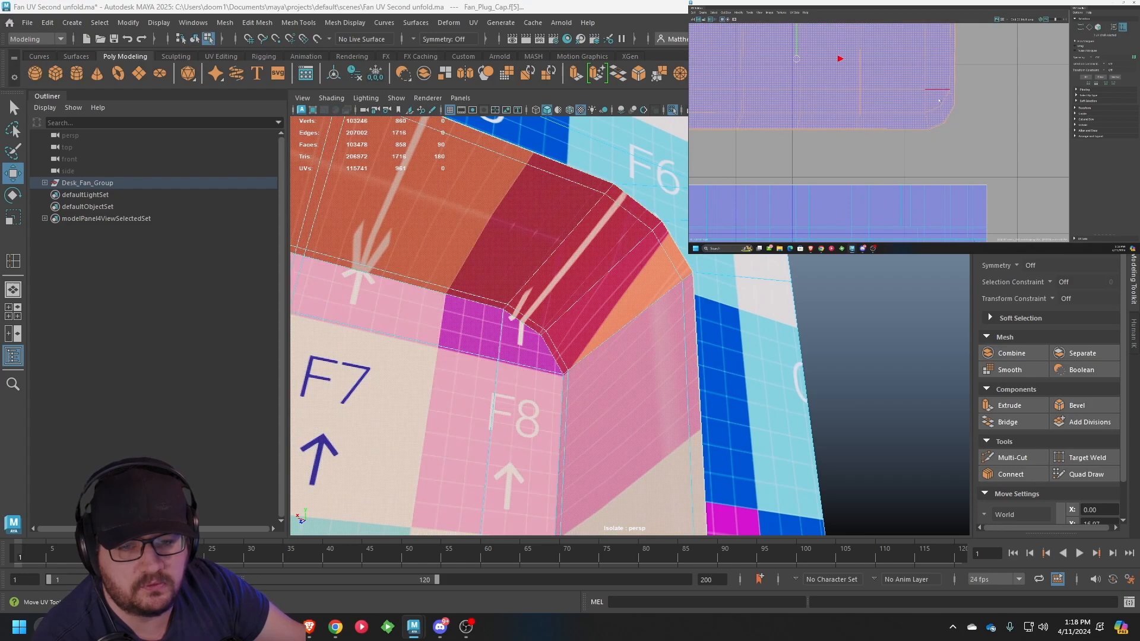
double_click(941, 112)
middle_click_drag(839, 111, 1062, 123, "alt")
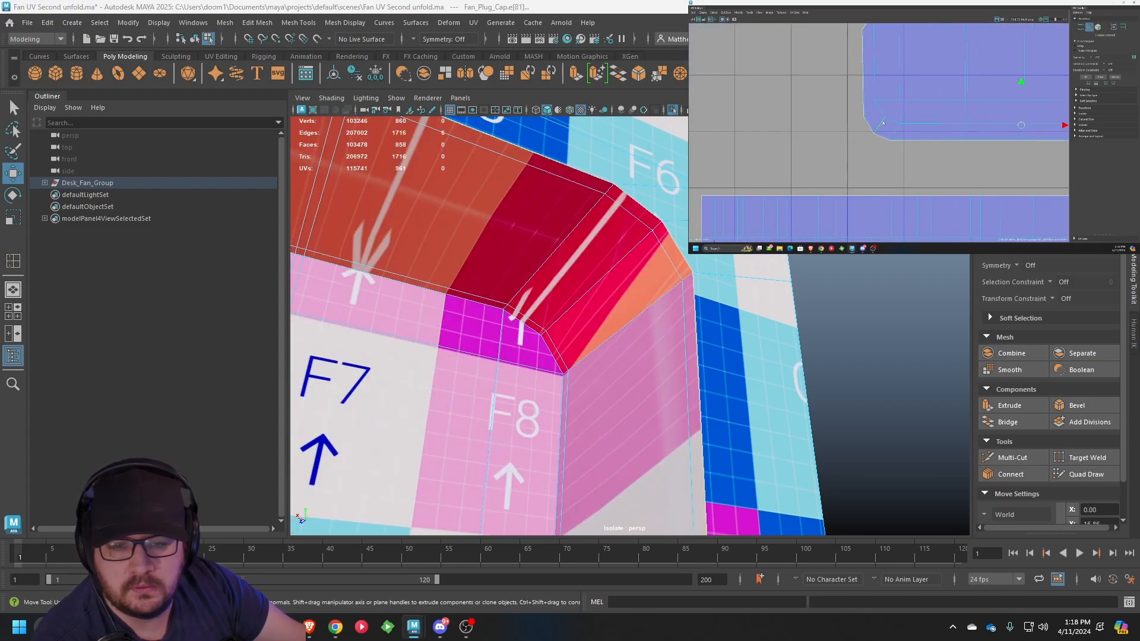
middle_click_drag(938, 78, 887, 197, "alt")
scroll(819, 132, "up", 2)
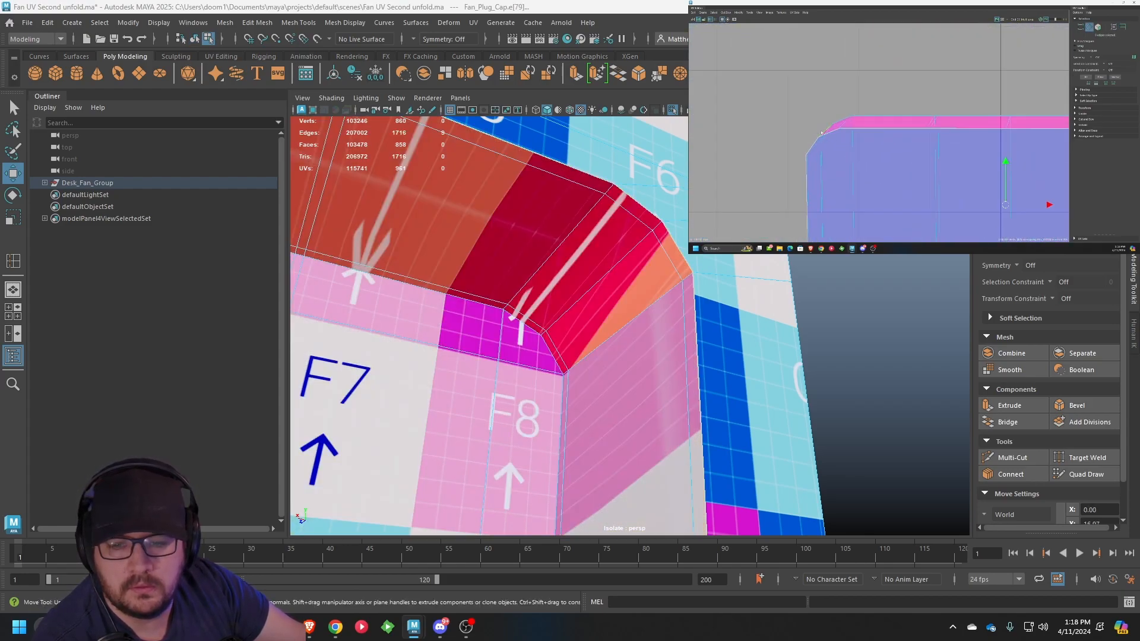
scroll(968, 151, "down", 2)
middle_click_drag(974, 143, 811, 140, "alt")
scroll(976, 131, "up", 2)
scroll(938, 137, "down", 3)
middle_click_drag(891, 138, 959, 111, "alt")
left_click(728, 12)
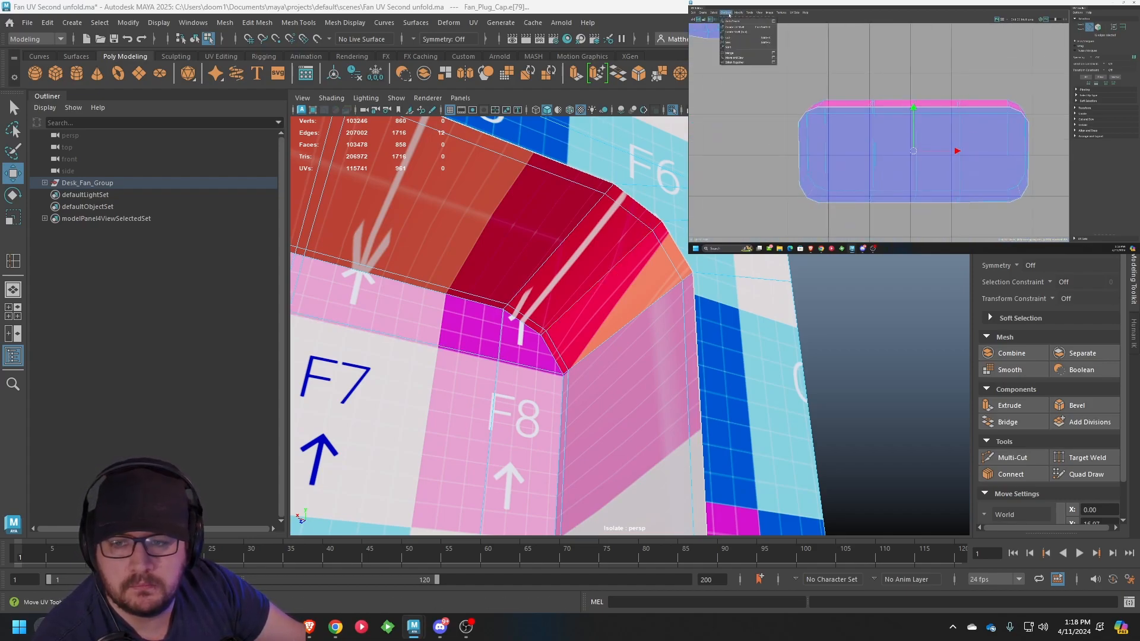
left_click(734, 38)
Unfold the recess's UV shell and resize it in the empty space above the outer wall strip
scroll(881, 130, "down", 2)
right_click_drag(894, 131, 860, 123)
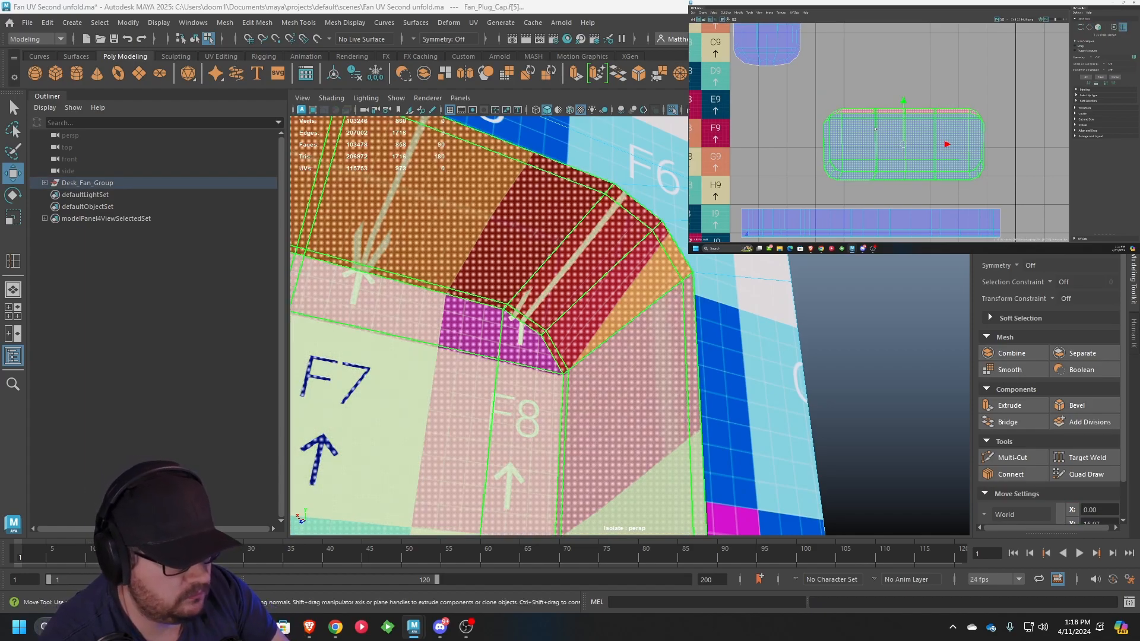
key("ctrl+u")
left_click_drag(916, 106, 839, 138)
scroll(913, 108, "down", 3)
key("w")
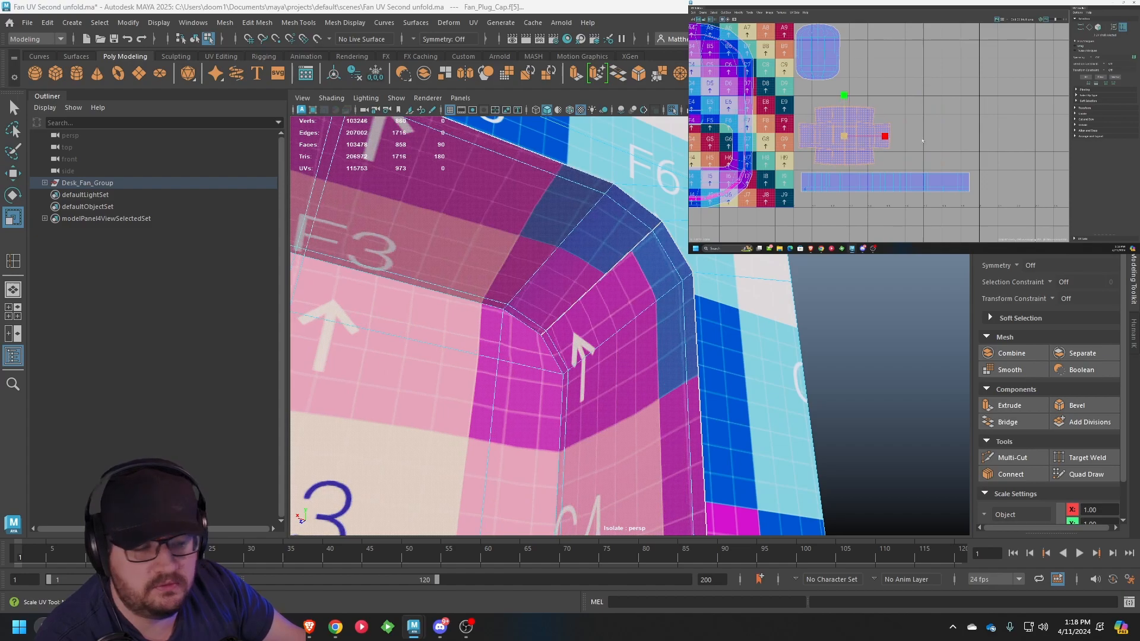
Examine the plug cap's front and the protruding tab above the recess
scroll(819, 291, "down", 10)
left_click(615, 312)
left_click_drag(758, 279, 768, 287, "alt")
left_click(768, 287)
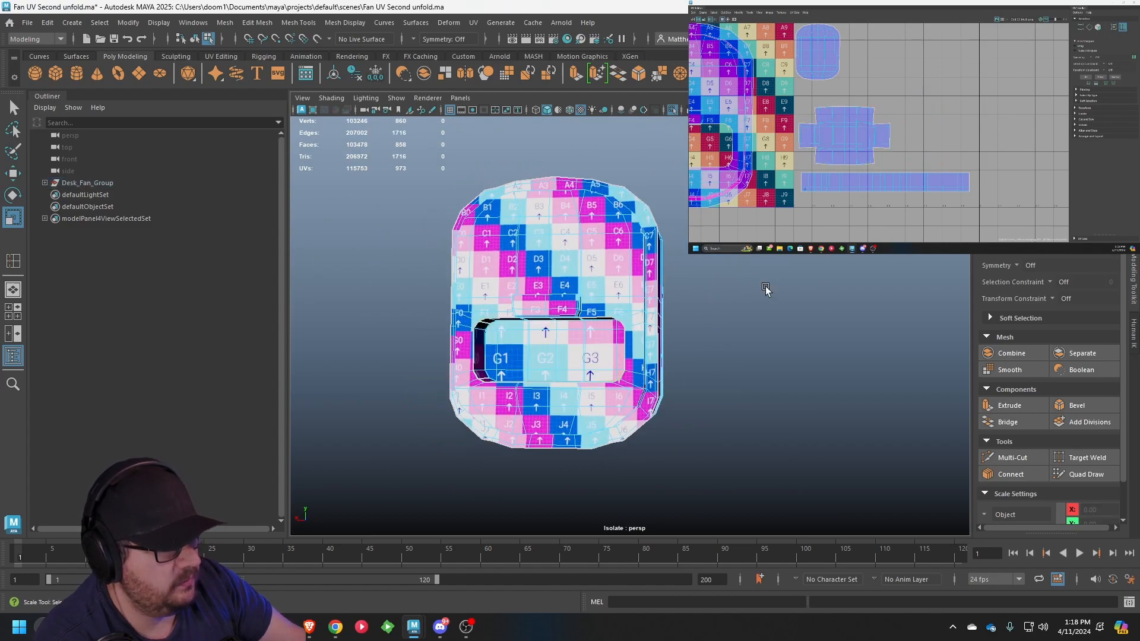
scroll(750, 273, "up", 5)
left_click_drag(568, 255, 512, 286, "alt")
scroll(510, 286, "up", 8)
scroll(506, 287, "down", 5)
scroll(507, 288, "up", 6)
scroll(659, 275, "down", 5)
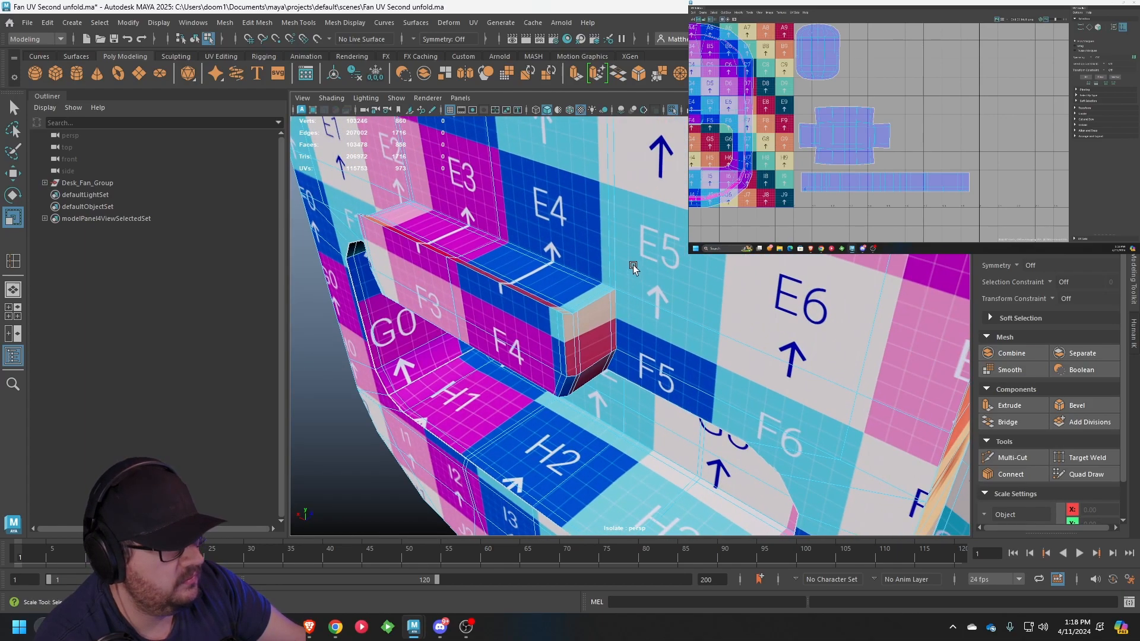
Cut the UVs along the edges where the protruding tab meets the plug cap's front face
scroll(621, 335, "up", 3)
right_click_drag(606, 269, 606, 245)
left_click(602, 270)
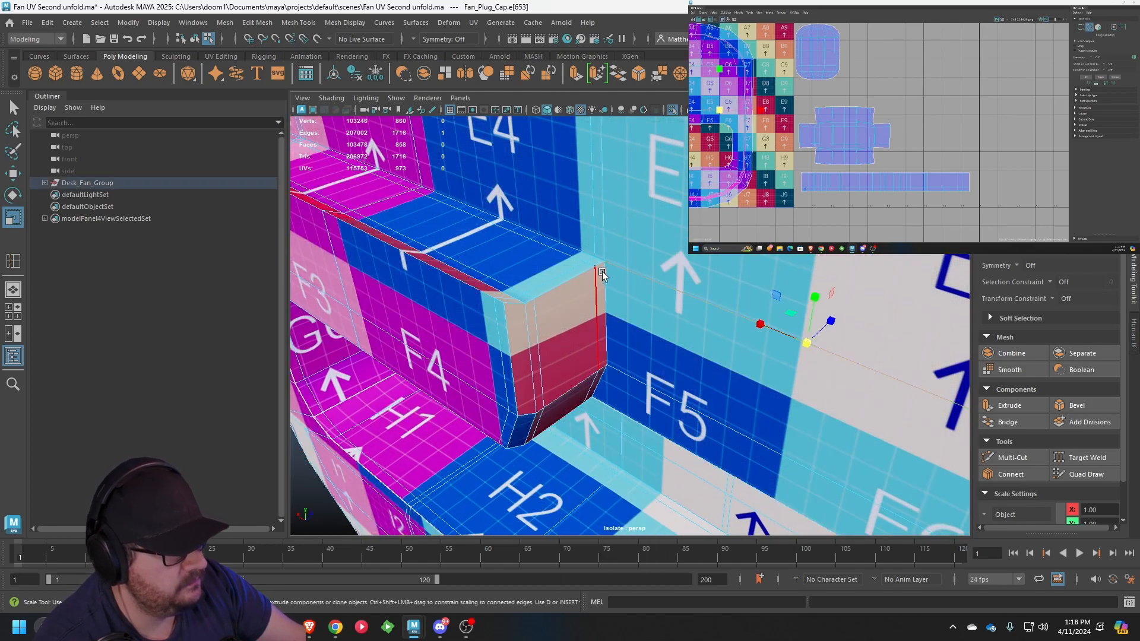
left_click_drag(568, 244, 754, 235, "alt")
middle_click_drag(754, 235, 606, 277, "alt")
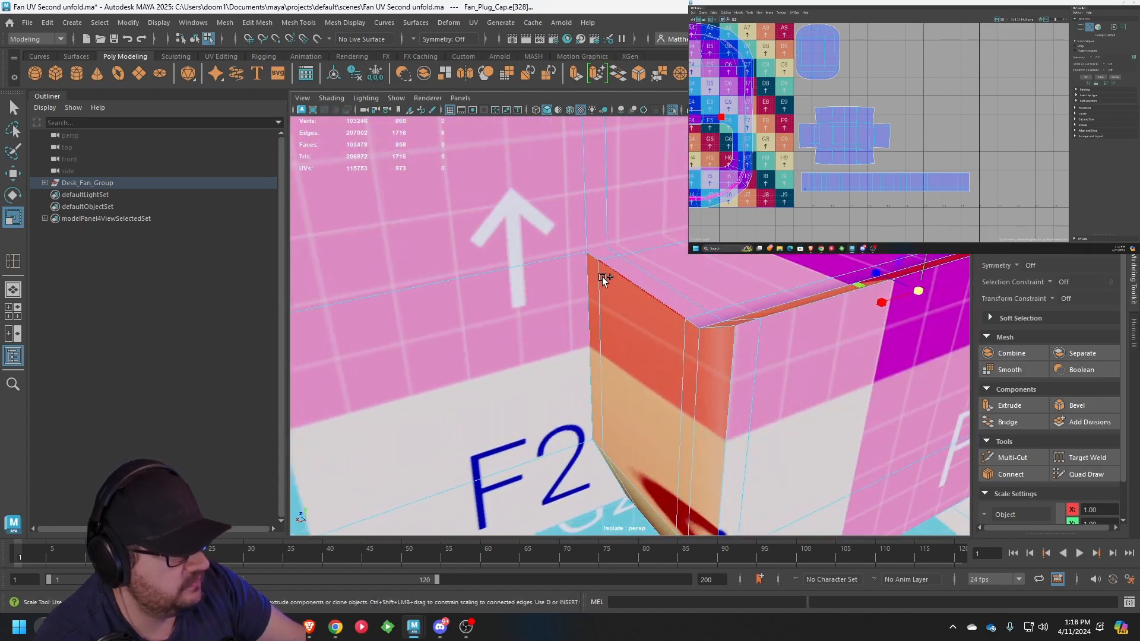
left_click(583, 284, "shift")
left_click_drag(585, 289, 595, 237, "alt")
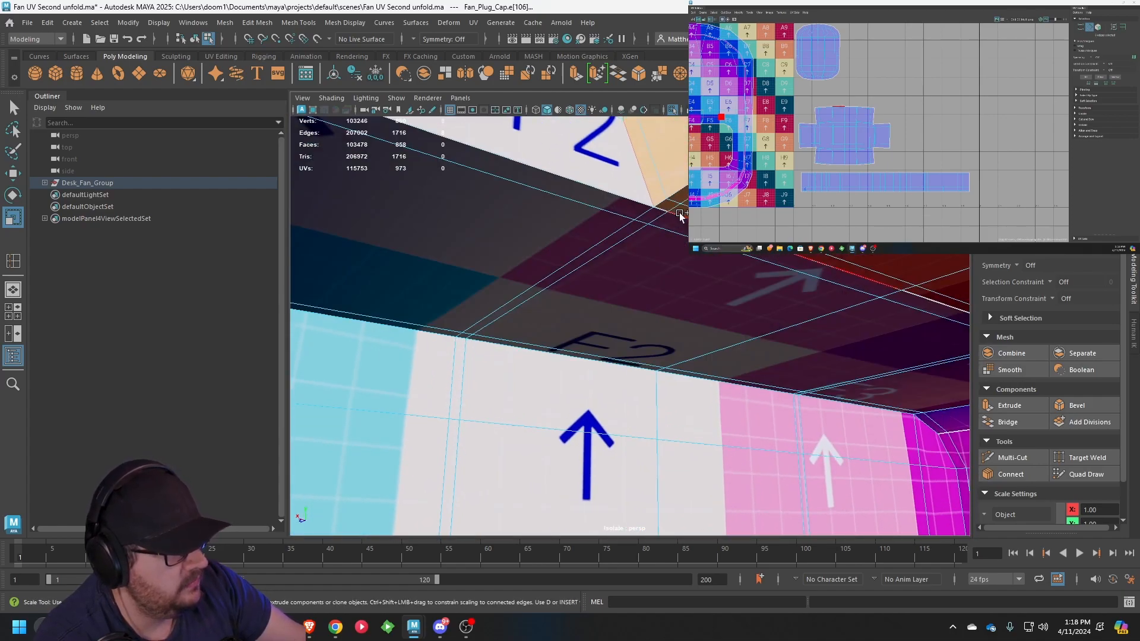
scroll(687, 214, "down", 6)
left_click_drag(686, 214, 600, 290, "alt")
scroll(600, 285, "up", 3)
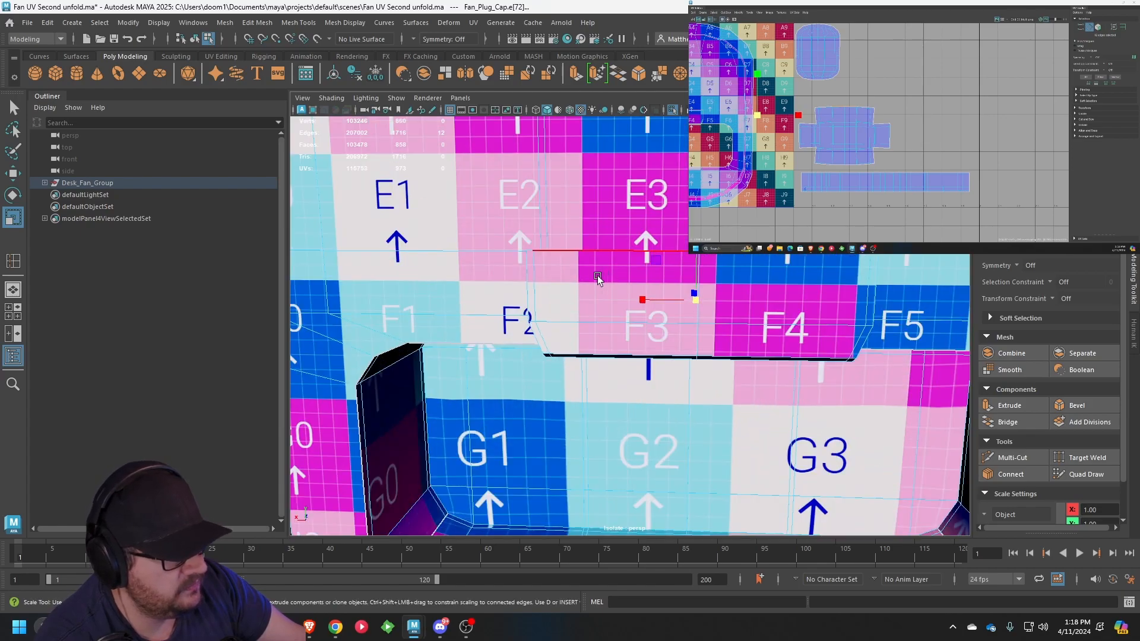
scroll(600, 275, "down", 2)
scroll(929, 143, "down", 4)
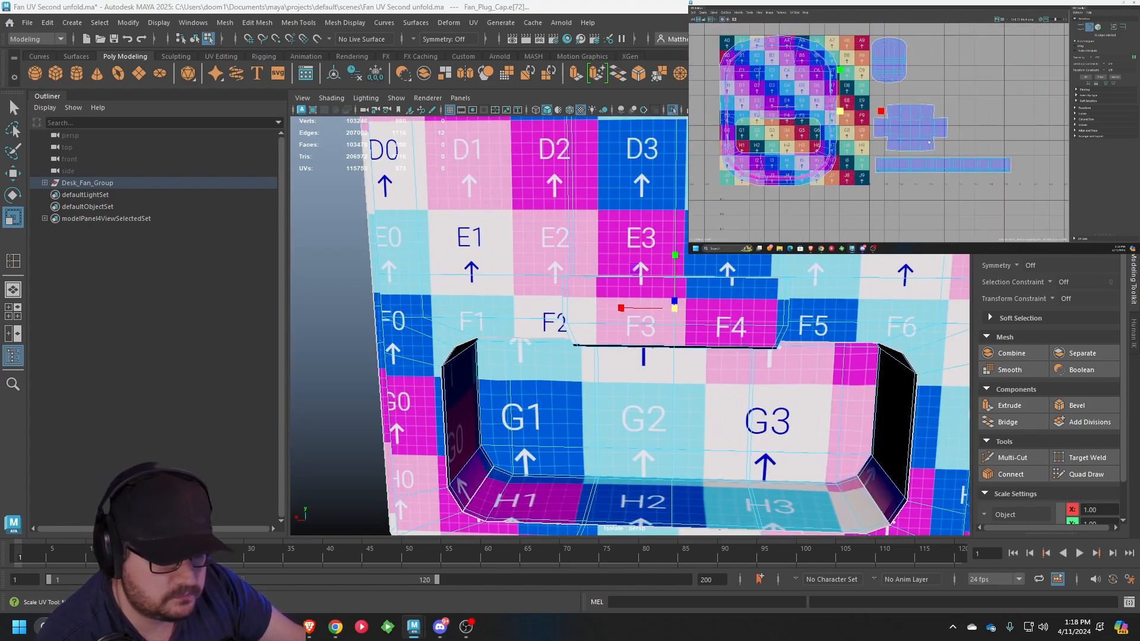
Select the protruding tab's UV shell and move it off the tile beside the recess's shell
left_click_drag(597, 293, 551, 273, "alt")
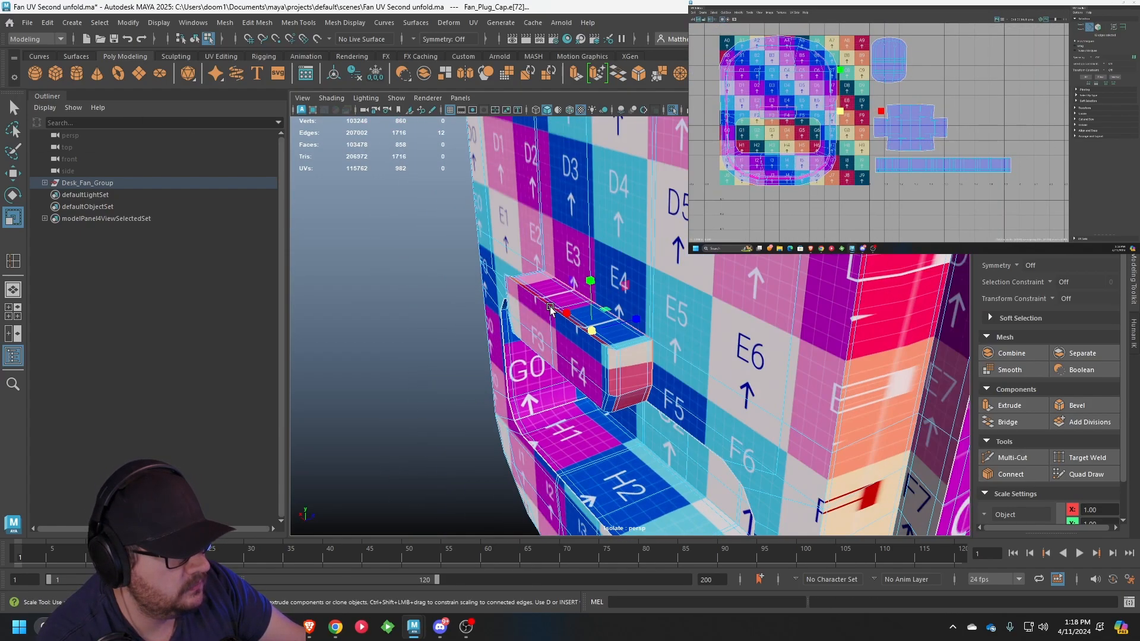
right_click_drag(551, 274, 580, 298)
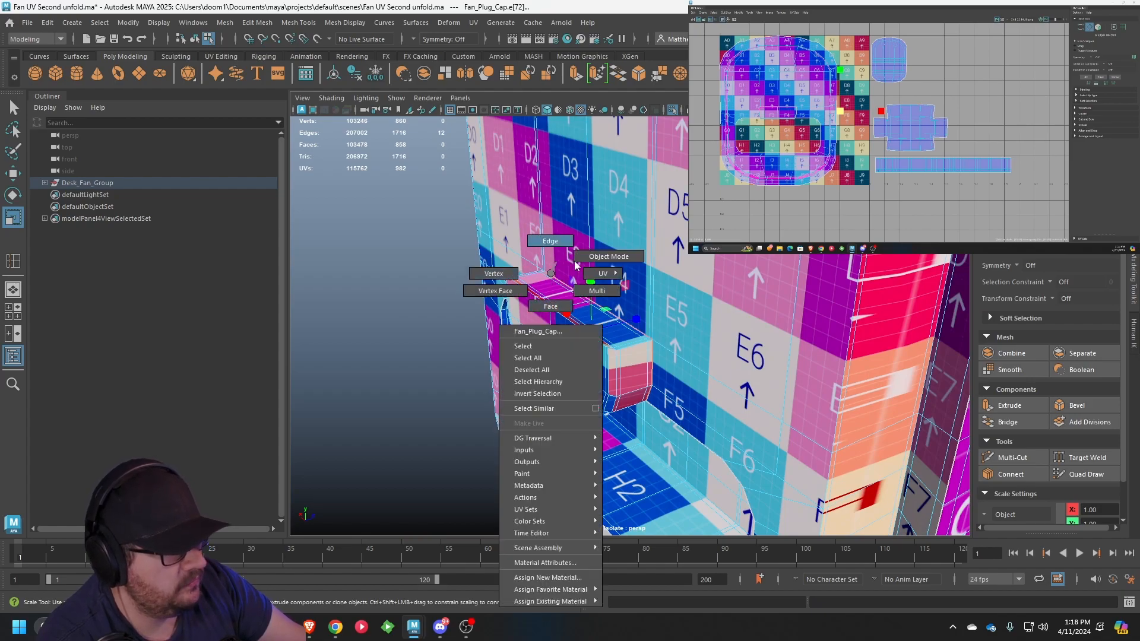
right_click_drag(561, 265, 613, 308)
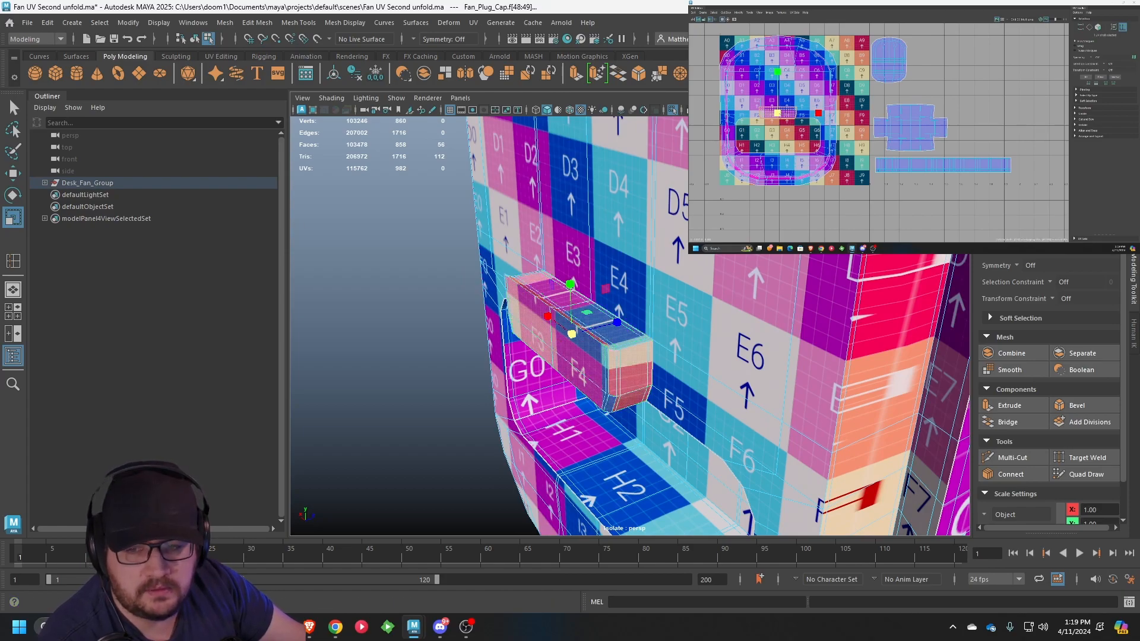
key("w")
left_click_drag(778, 113, 965, 99)
Select the edges at both ends of the protruding tab's UV shell as seams
scroll(599, 358, "up", 5)
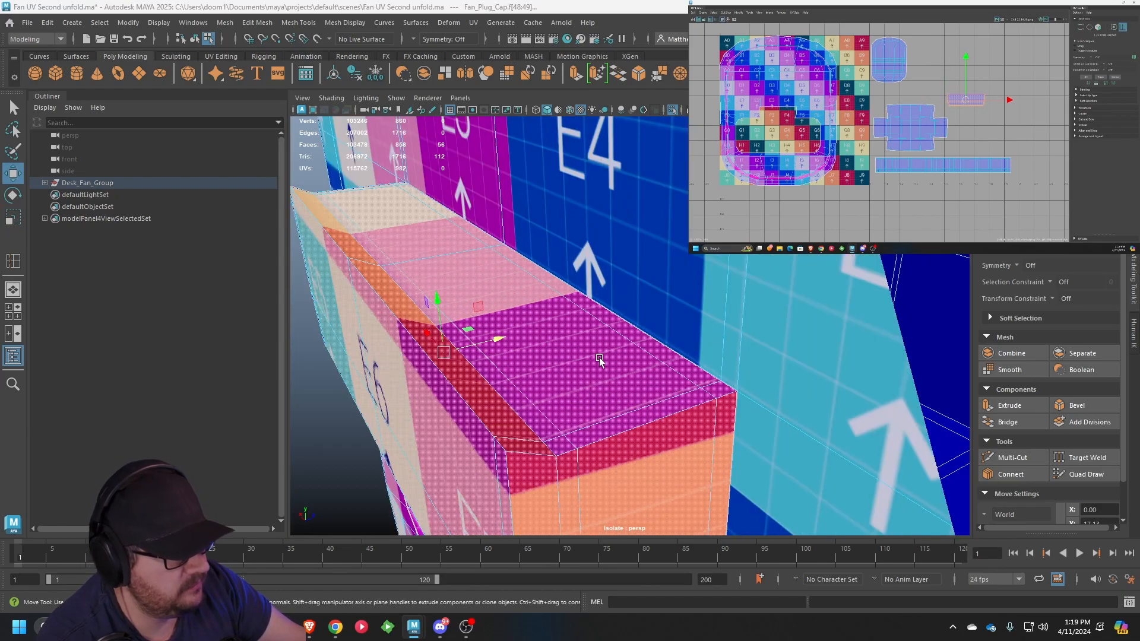
middle_click_drag(599, 358, 544, 291, "alt")
right_click_drag(476, 262, 479, 239)
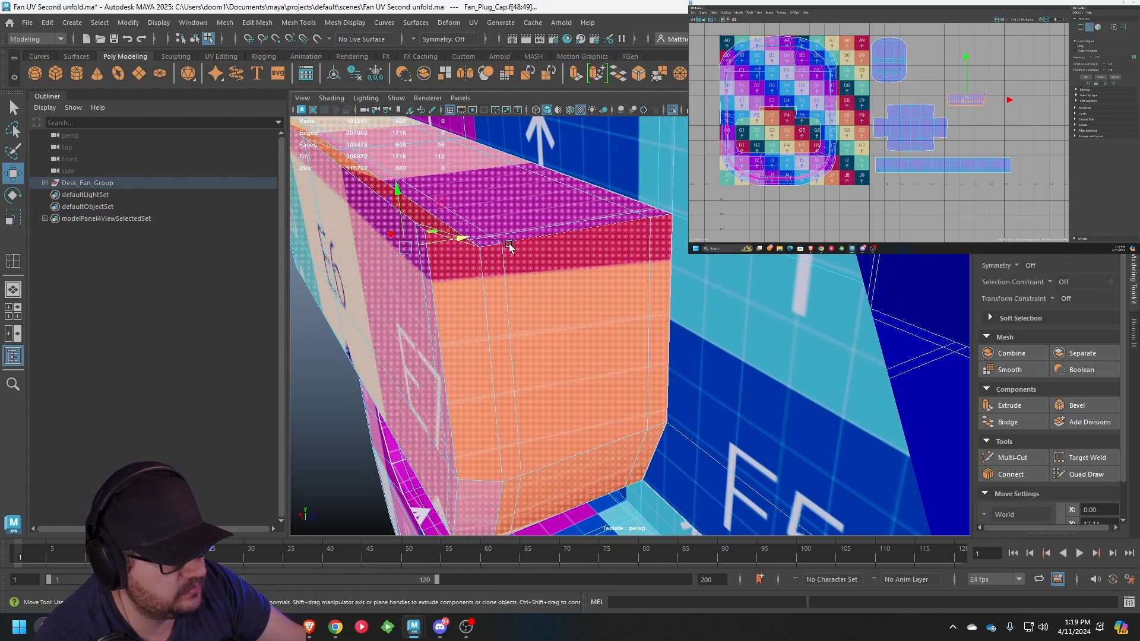
scroll(962, 102, "up", 10)
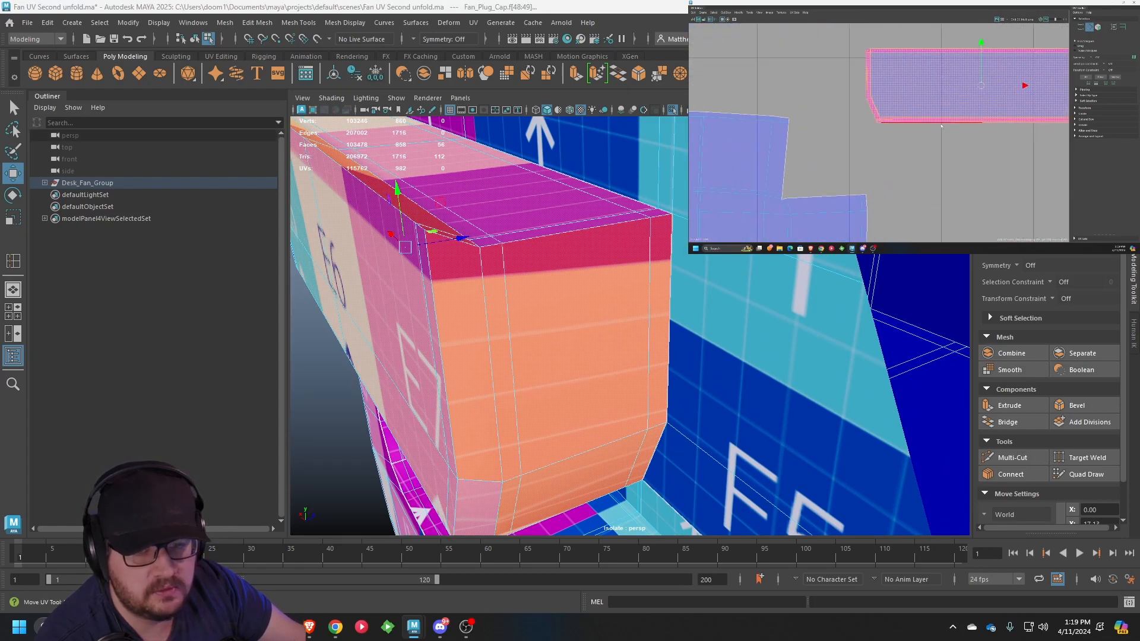
double_click(853, 116)
middle_click_drag(1033, 118, 880, 224, "alt")
double_click(872, 127, "shift")
scroll(888, 104, "up", 6)
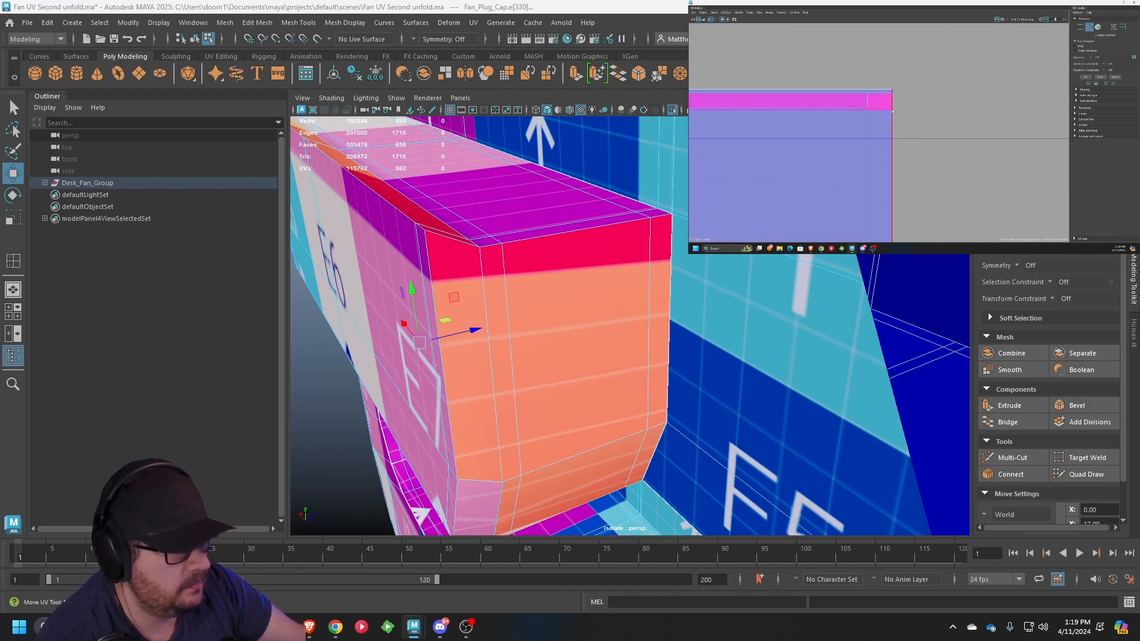
Add the short top corner edges at both ends of the tab to the selection and cut the UVs there
left_click_drag(532, 190, 545, 189, "alt")
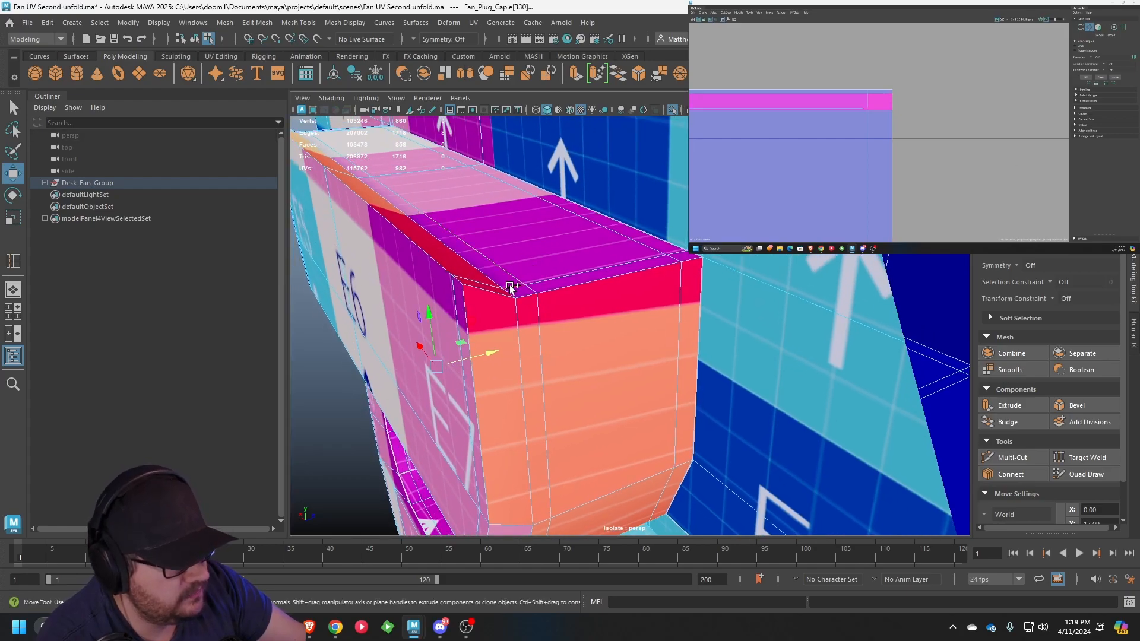
left_click(526, 295, "shift")
left_click(580, 285, "shift")
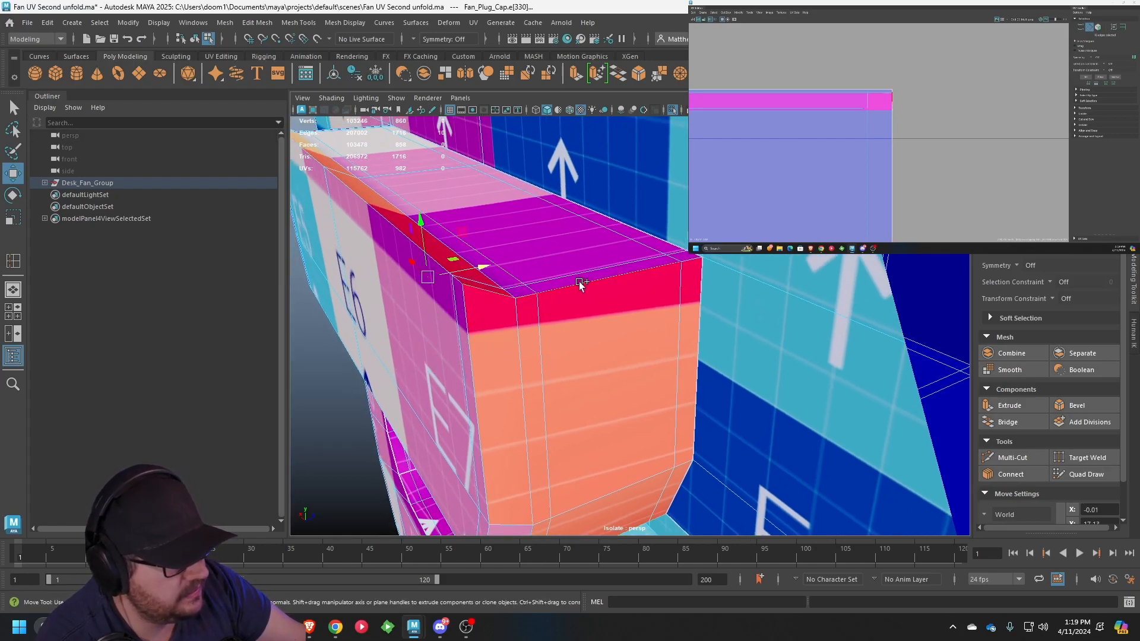
left_click_drag(550, 305, 671, 330, "alt")
scroll(669, 344, "up", 3)
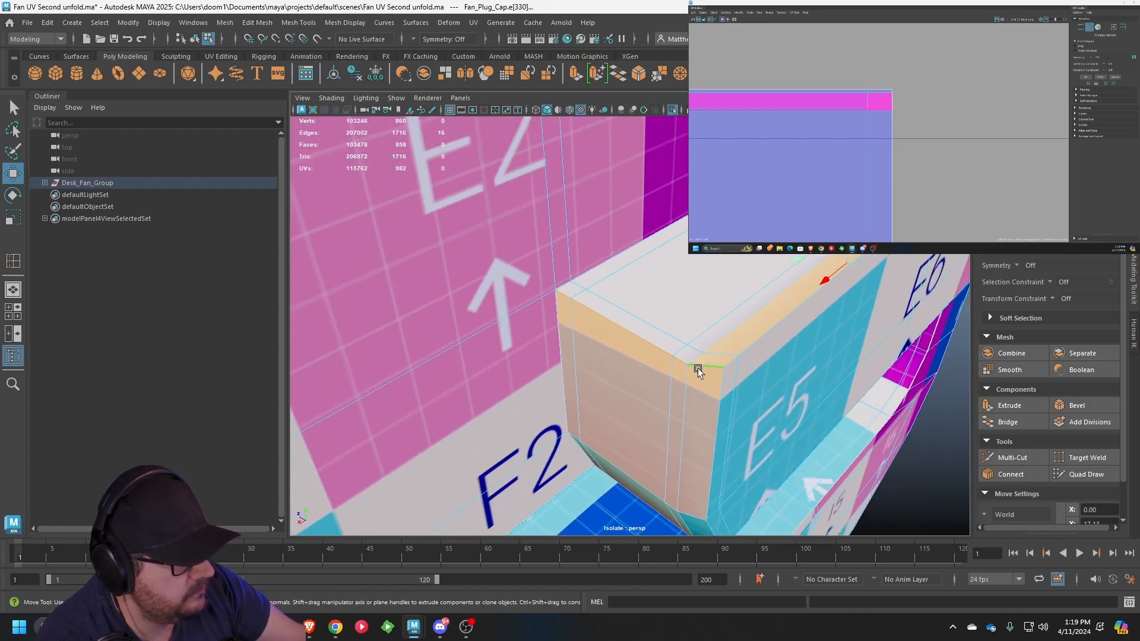
scroll(698, 368, "down", 6)
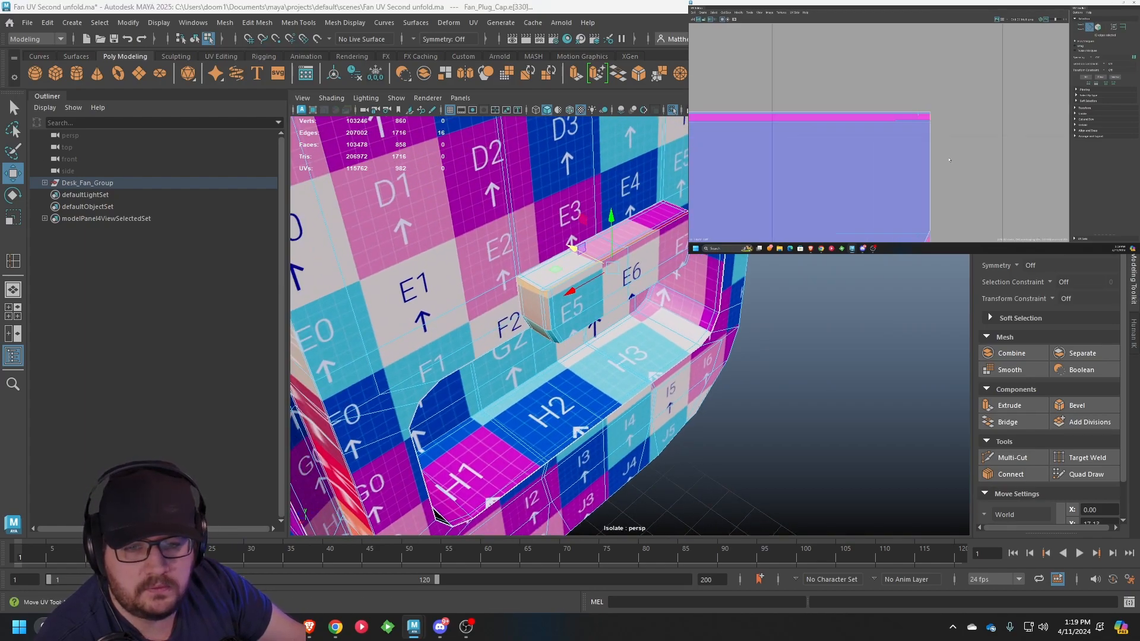
scroll(949, 160, "down", 5)
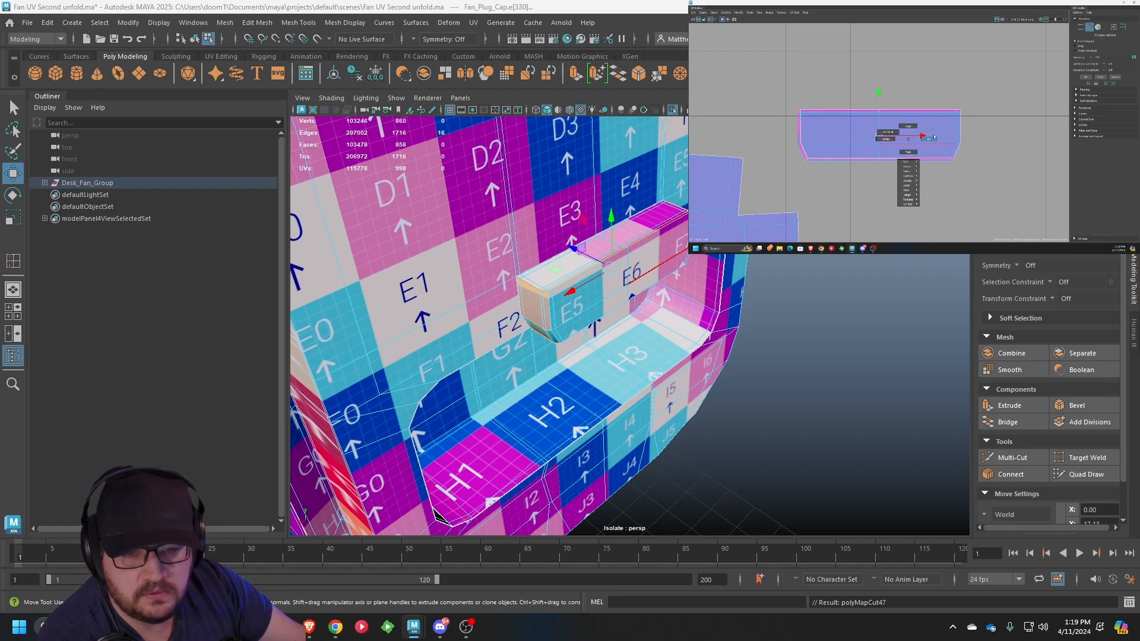
Select the protruding tab's UV shell, unfold it and rotate it to lie horizontally
right_click_drag(900, 127, 891, 133)
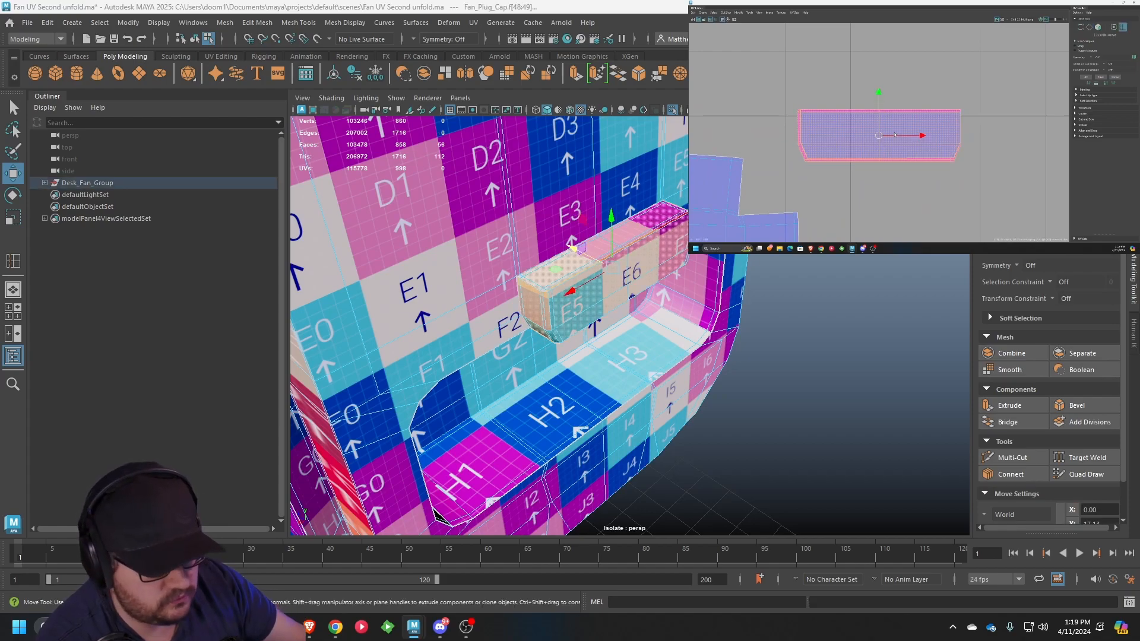
key("ctrl+u")
key("e")
left_click_drag(913, 114, 876, 146)
key("w")
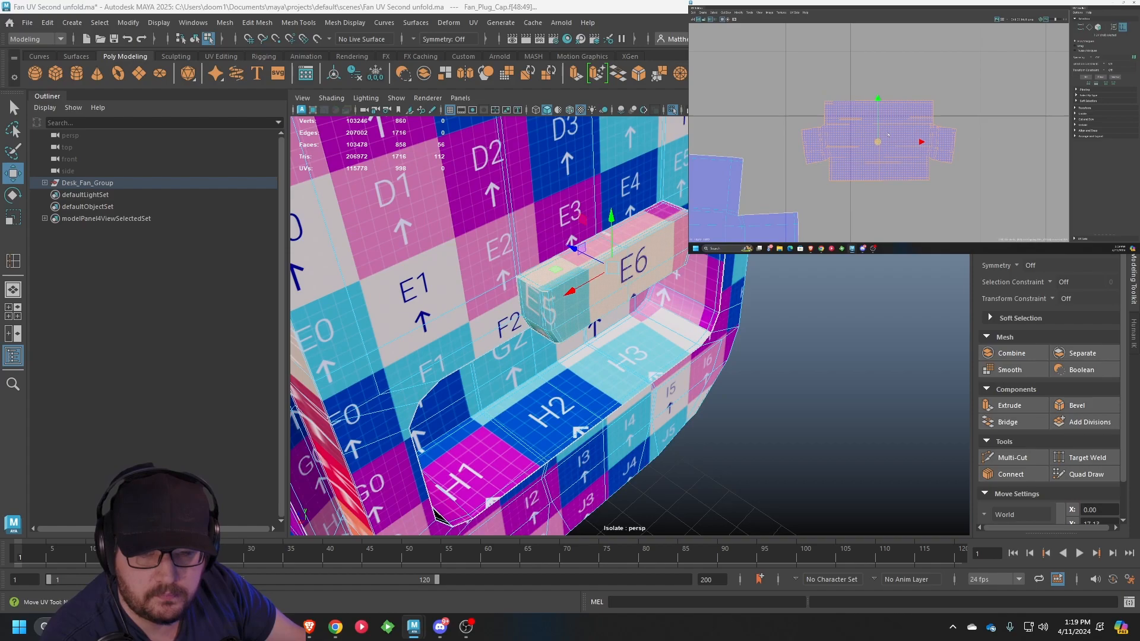
key("e")
Move the tab's unfolded UV shell beside the recess's shell, just above the outer wall strip
scroll(954, 121, "down", 6)
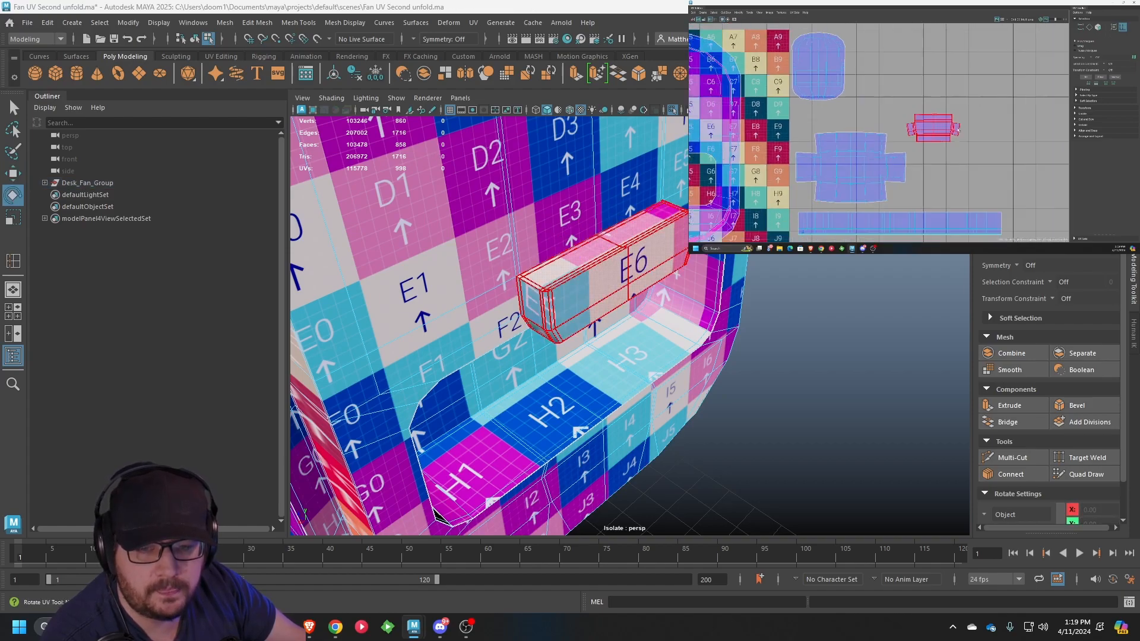
key("w")
left_click_drag(937, 133, 942, 187)
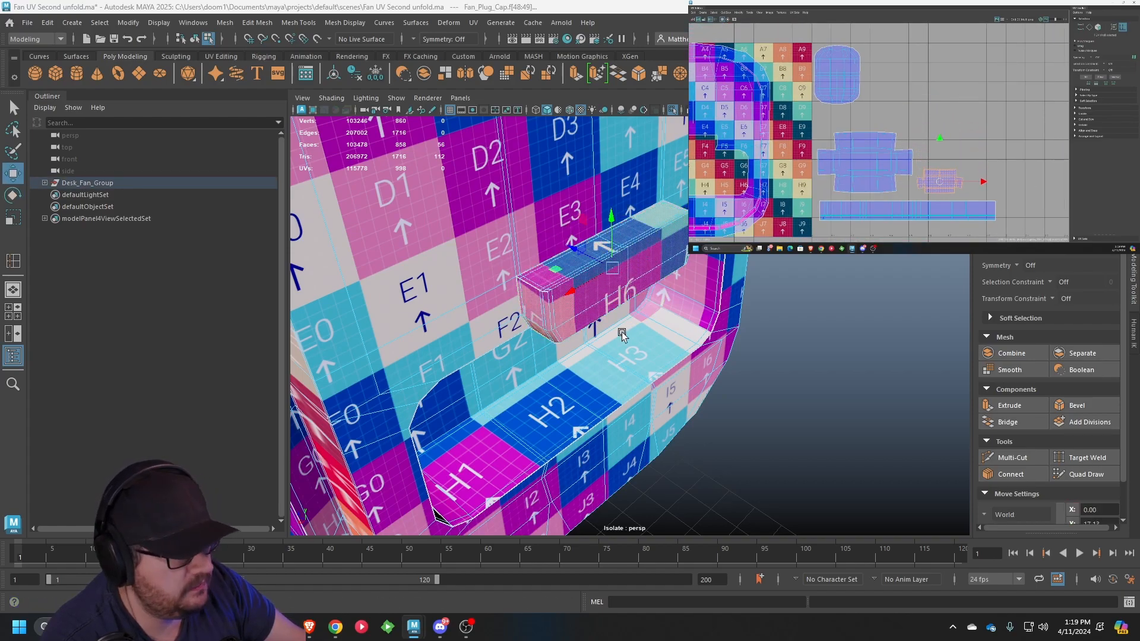
Examine the stretched checker pattern on the stepped rim around the plug cap's front
scroll(612, 329, "down", 8)
scroll(628, 290, "up", 5)
left_click_drag(600, 297, 505, 255, "alt")
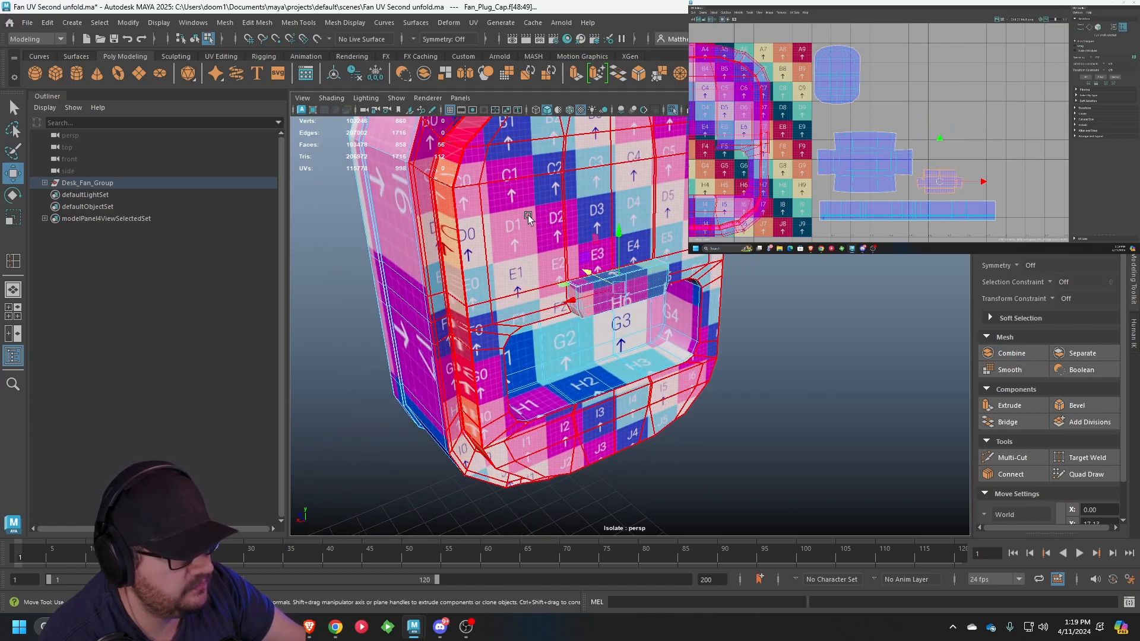
middle_click_drag(523, 199, 524, 276, "alt")
scroll(524, 276, "up", 3)
left_click_drag(524, 276, 564, 241, "alt")
right_click_drag(564, 241, 592, 268)
left_click(368, 343)
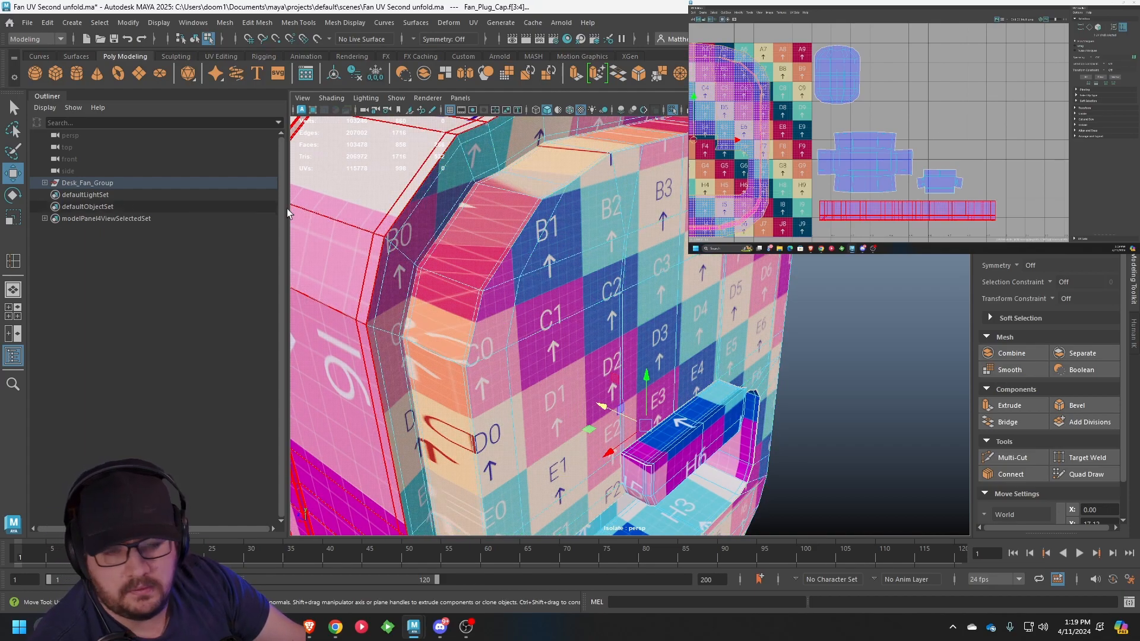
left_click_drag(606, 215, 640, 221, "alt")
scroll(608, 223, "up", 4)
left_click_drag(482, 235, 503, 258, "alt")
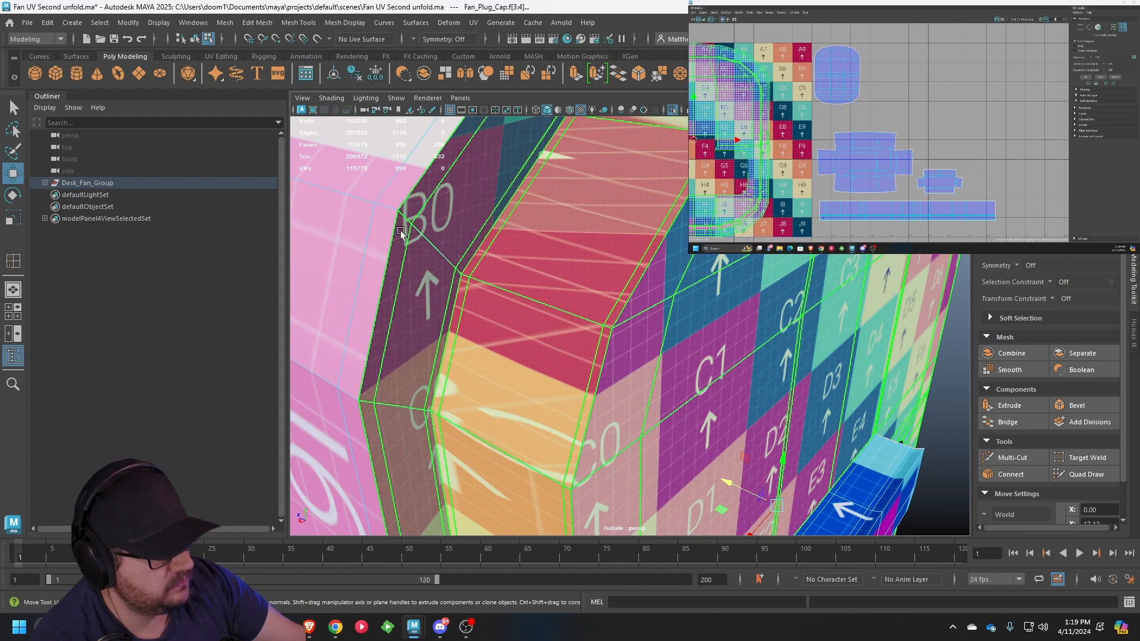
Select the edges running across the stepped rim at the front's upper-left corner
left_click(534, 288)
double_click(527, 300)
left_click_drag(527, 300, 426, 272, "alt")
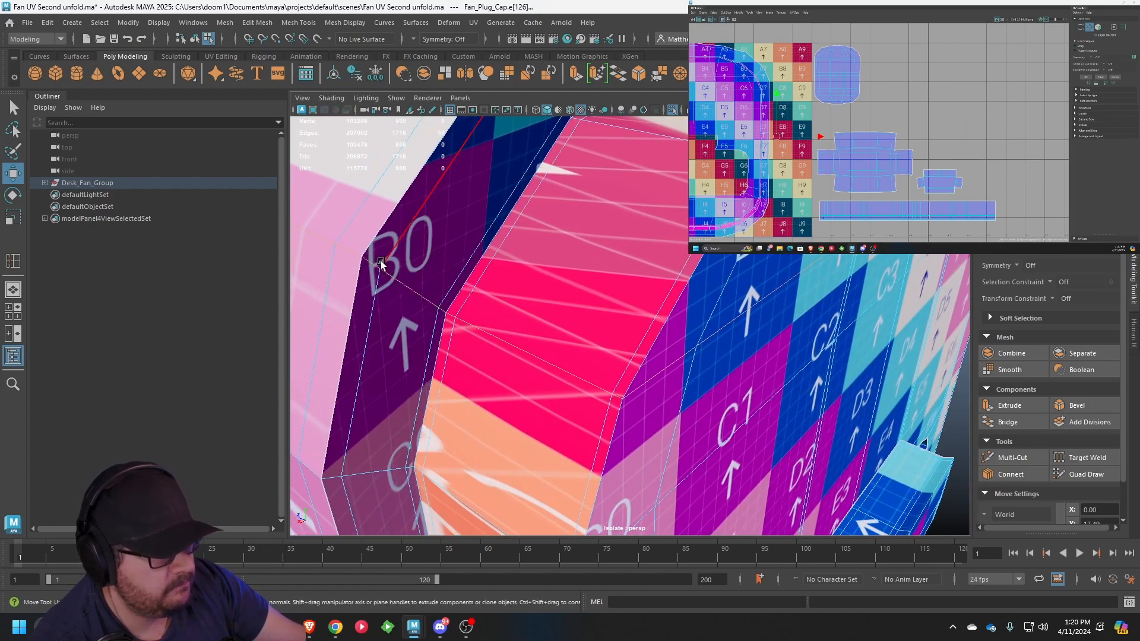
left_click(442, 311, "shift")
left_click_drag(443, 312, 493, 326, "alt")
scroll(492, 322, "up", 3)
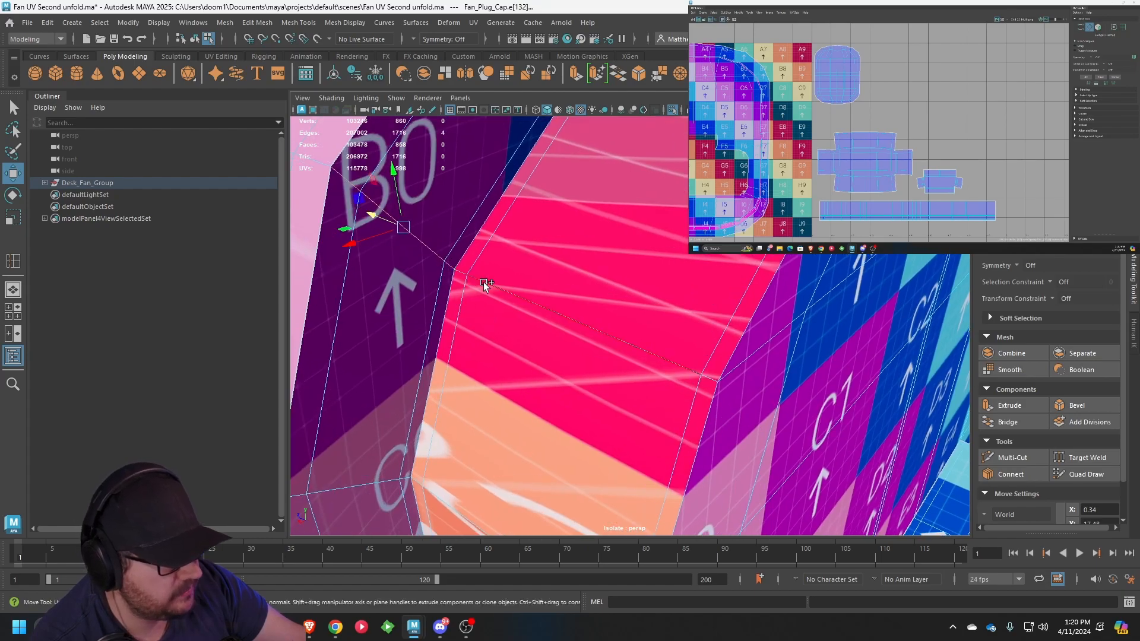
left_click(714, 379, "shift")
scroll(714, 378, "down", 5)
left_click_drag(714, 378, 600, 373, "alt")
scroll(653, 362, "up", 3)
Add the edges across the stepped rim at the front's upper-right corner to the selection
scroll(667, 382, "up", 6)
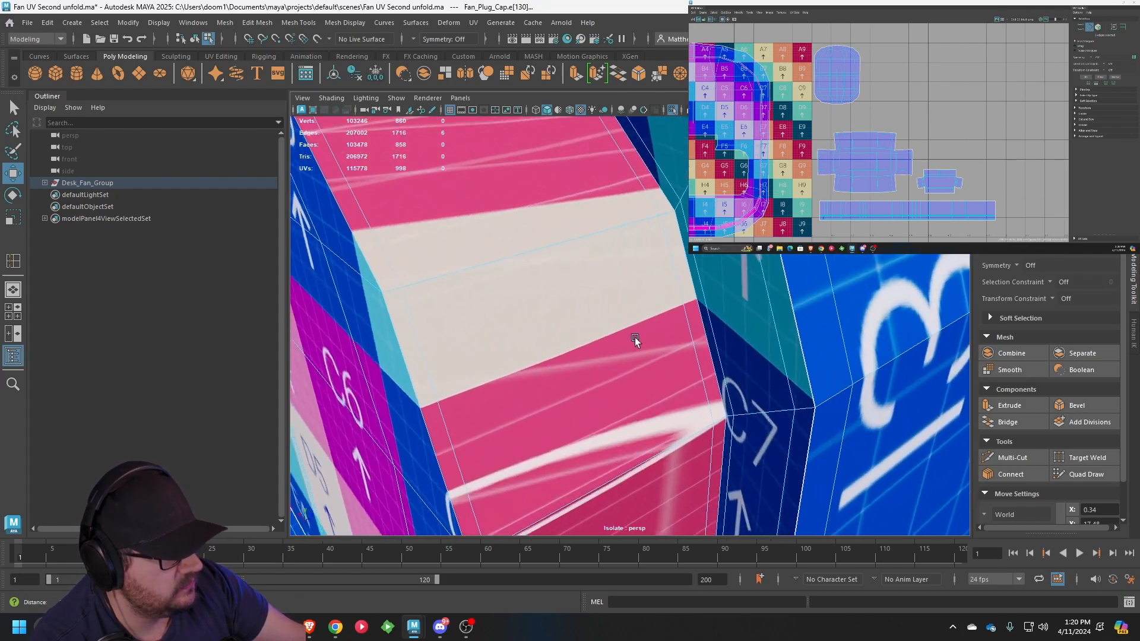
double_click(387, 289, "shift")
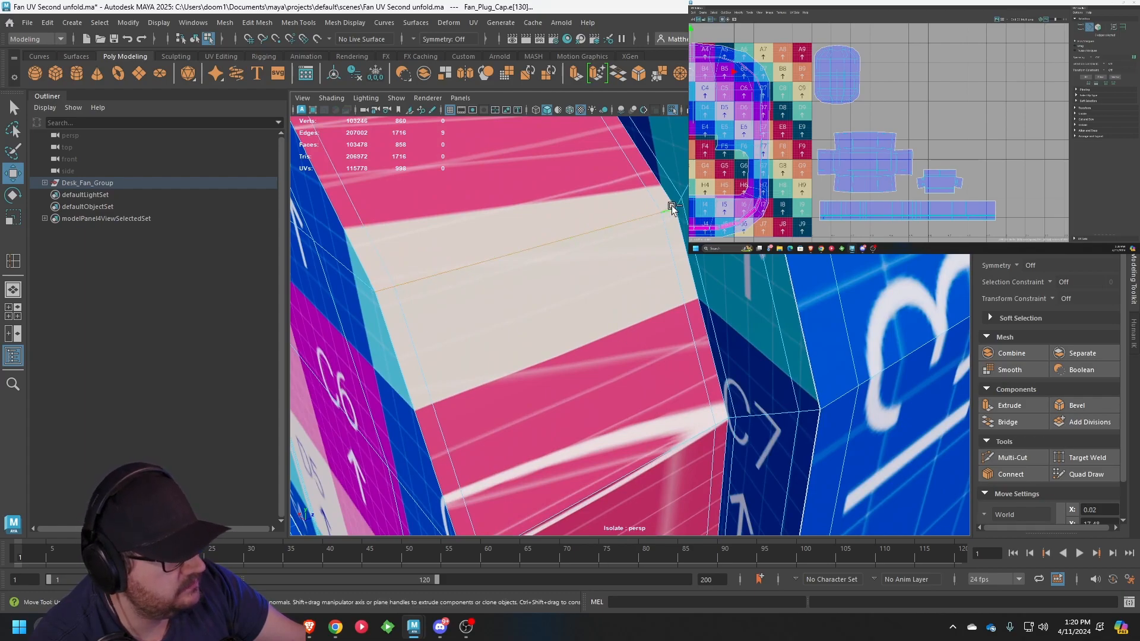
middle_click_drag(708, 179, 685, 289, "alt")
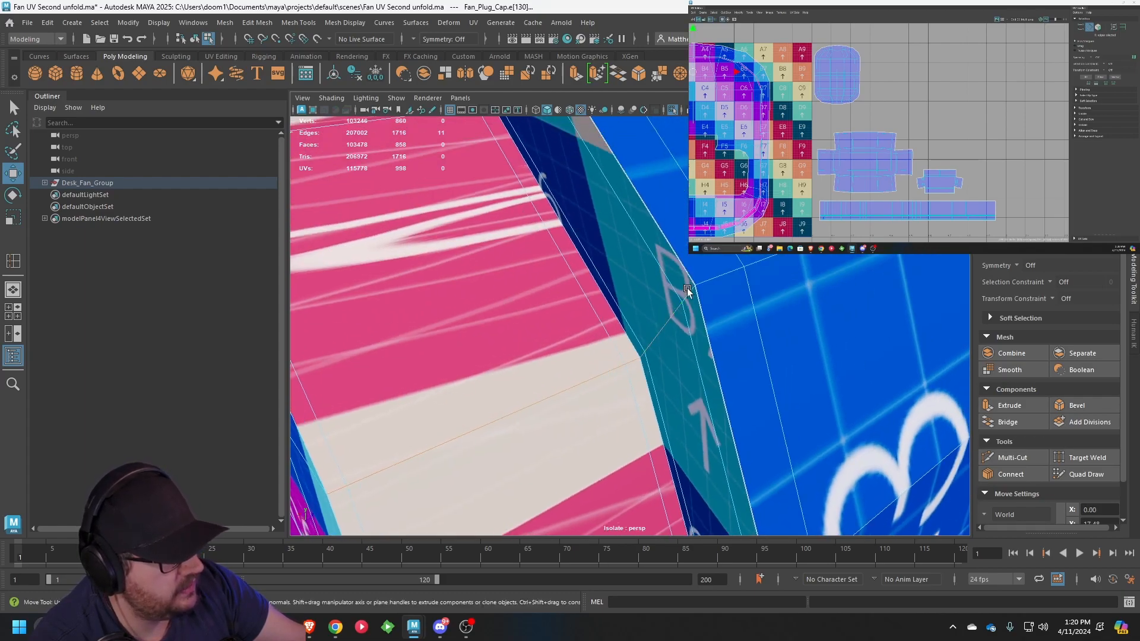
left_click(688, 295, "shift")
left_click(688, 295, "shift")
Add the edges across the stepped rim at the front's lower-right corner to the selection
scroll(688, 295, "down", 8)
left_click_drag(653, 297, 700, 267, "alt")
middle_click_drag(677, 285, 668, 173, "alt")
scroll(670, 237, "up", 4)
left_click_drag(700, 330, 755, 309, "alt")
middle_click_drag(755, 310, 692, 326, "alt")
scroll(692, 327, "up", 6)
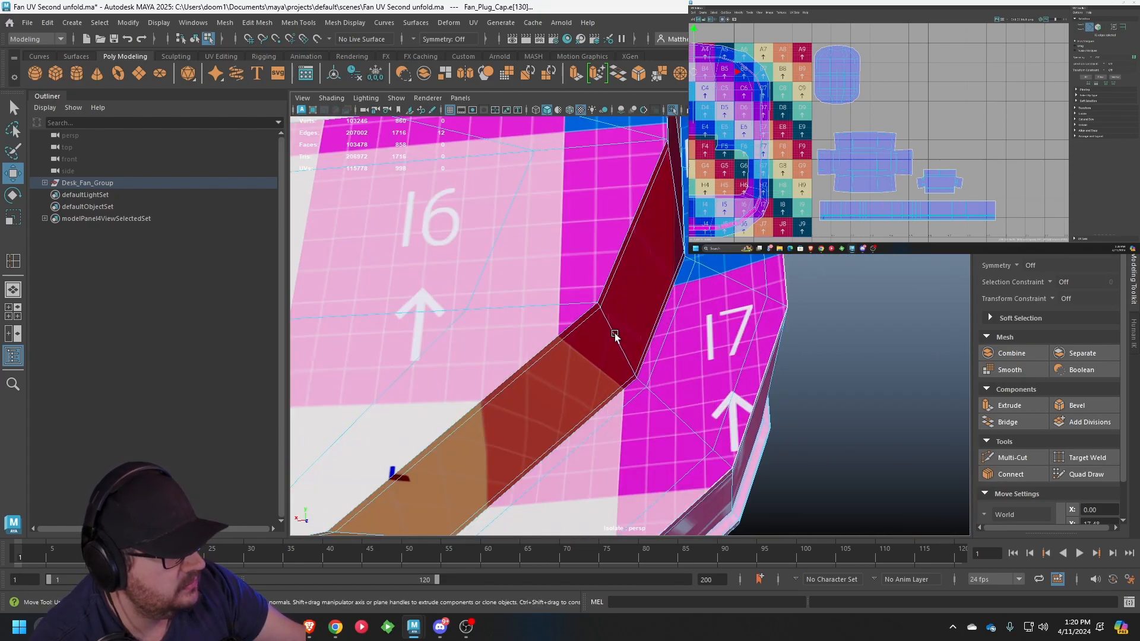
left_click_drag(643, 374, 603, 304, "alt")
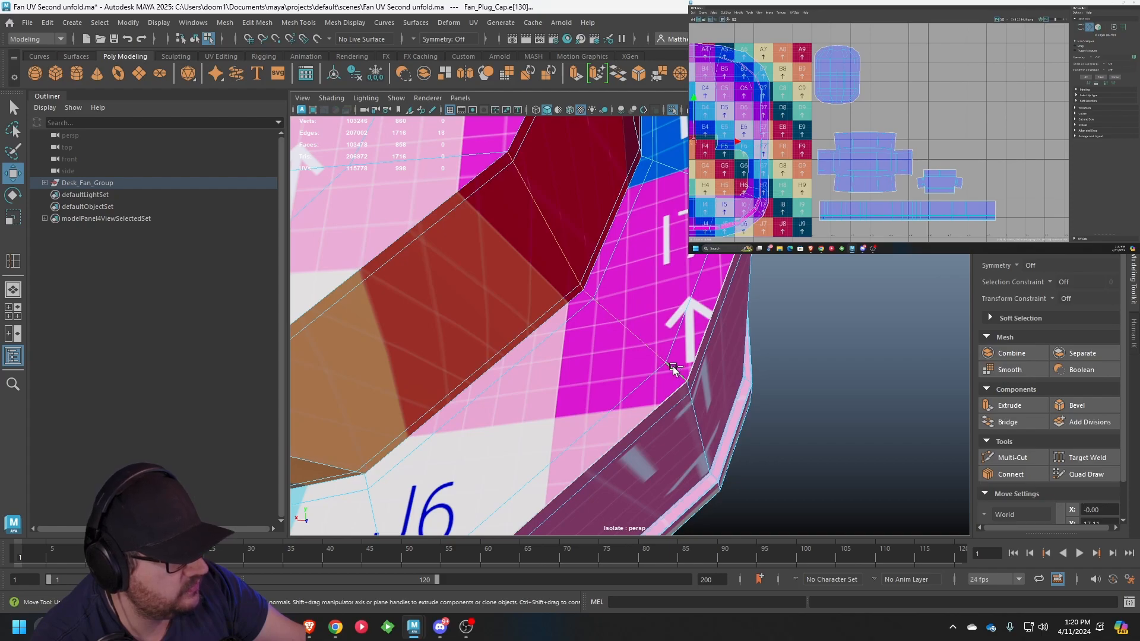
mouse_move(588, 299)
right_mouse_down("alt")
mouse_move(601, 330)
mouse_move(601, 315)
right_mouse_up("alt")
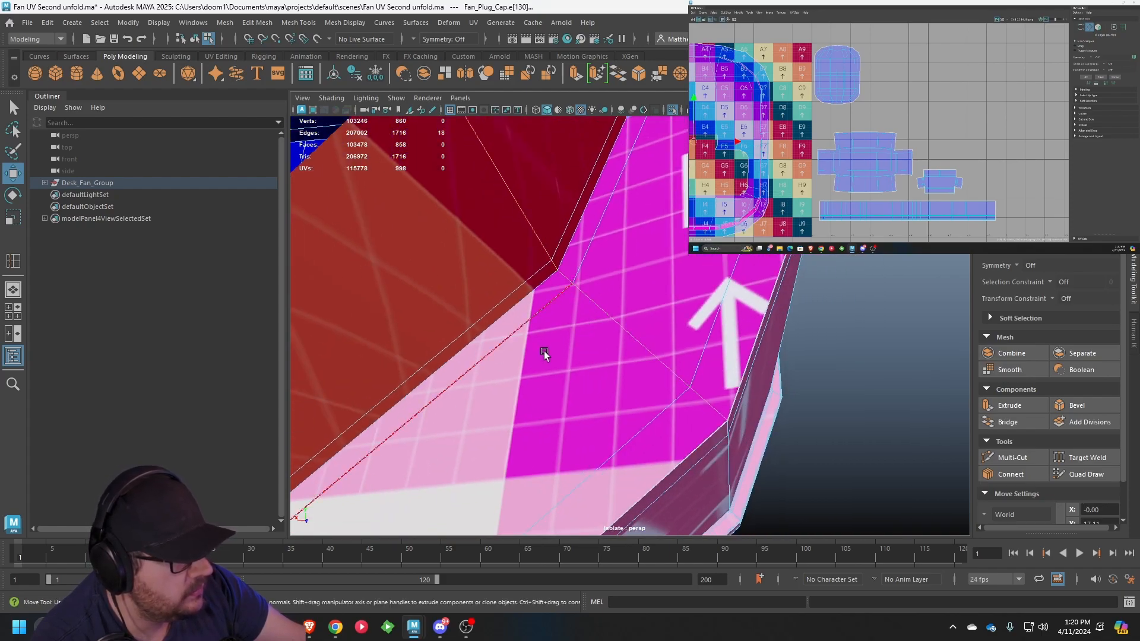
Add the lower-left corner edges across the stepped rim and cut the UVs along all selected corner edges
scroll(657, 323, "down", 10)
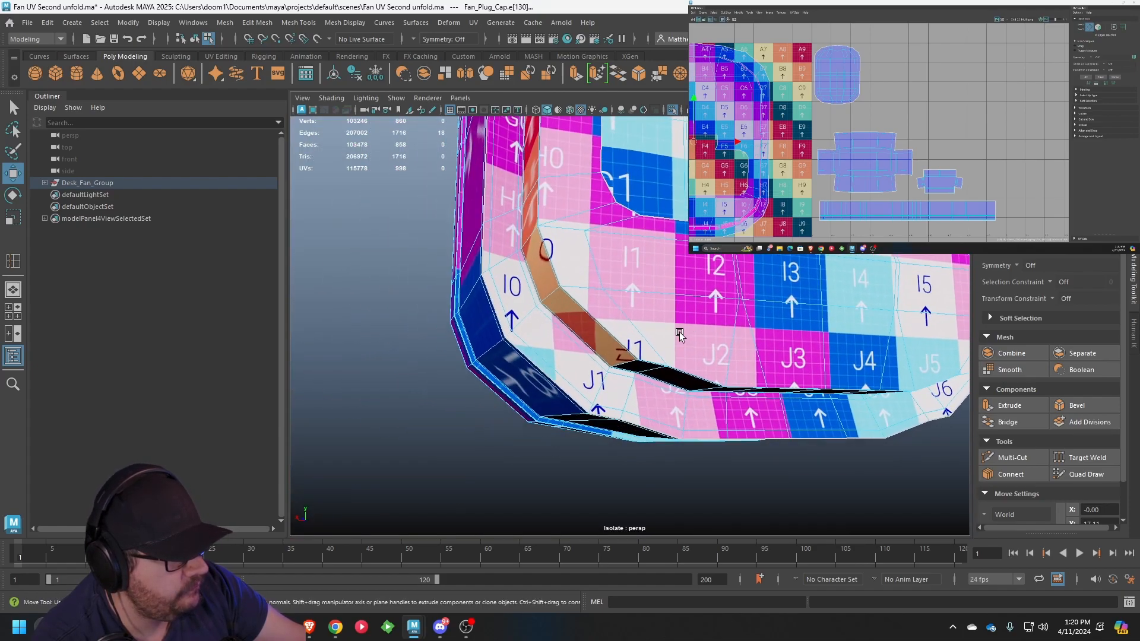
scroll(680, 334, "up", 8)
left_click(611, 300, "shift")
left_click(537, 368, "shift")
key("f")
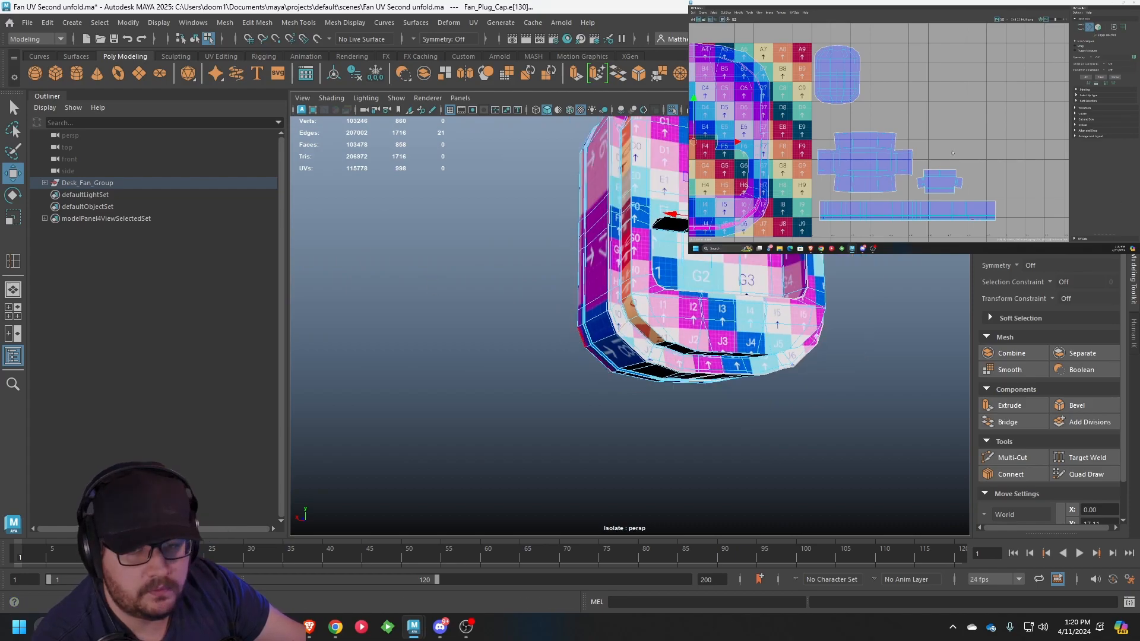
key("shift+x")
scroll(962, 156, "down", 3)
middle_click_drag(815, 130, 855, 127, "alt")
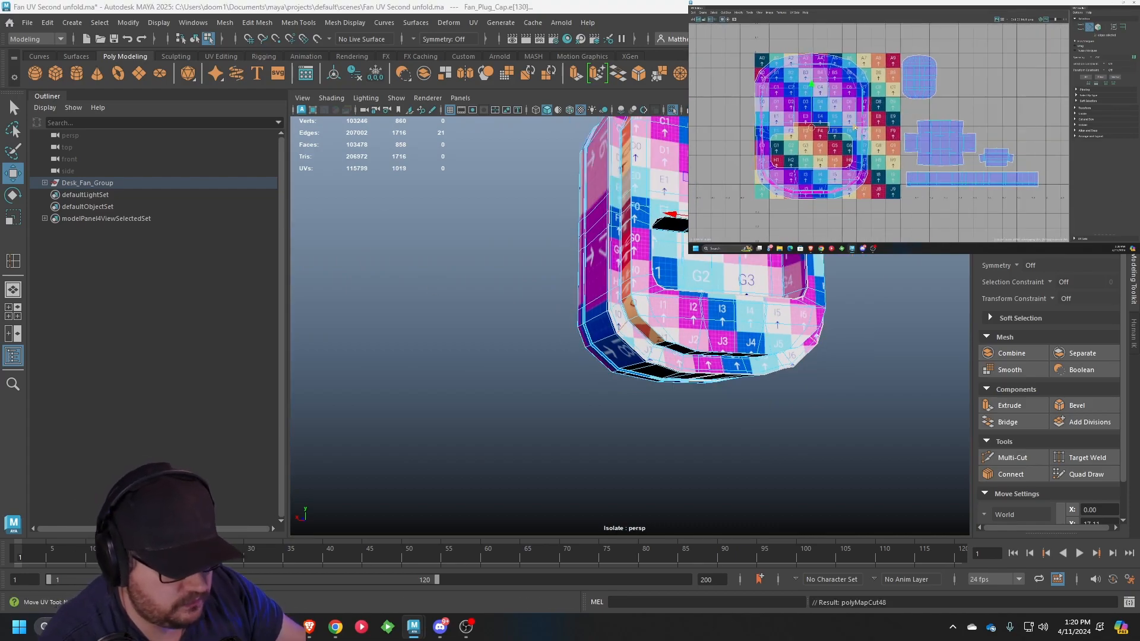
Select the plug cap front's UV shell and unfold it
key("F8")
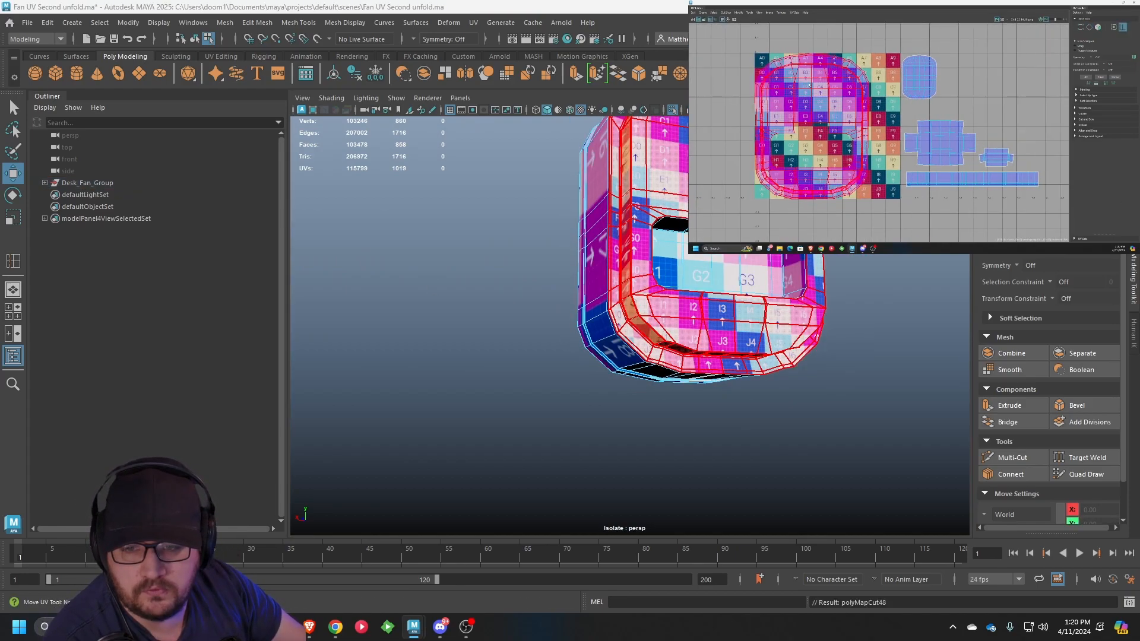
left_click(809, 87)
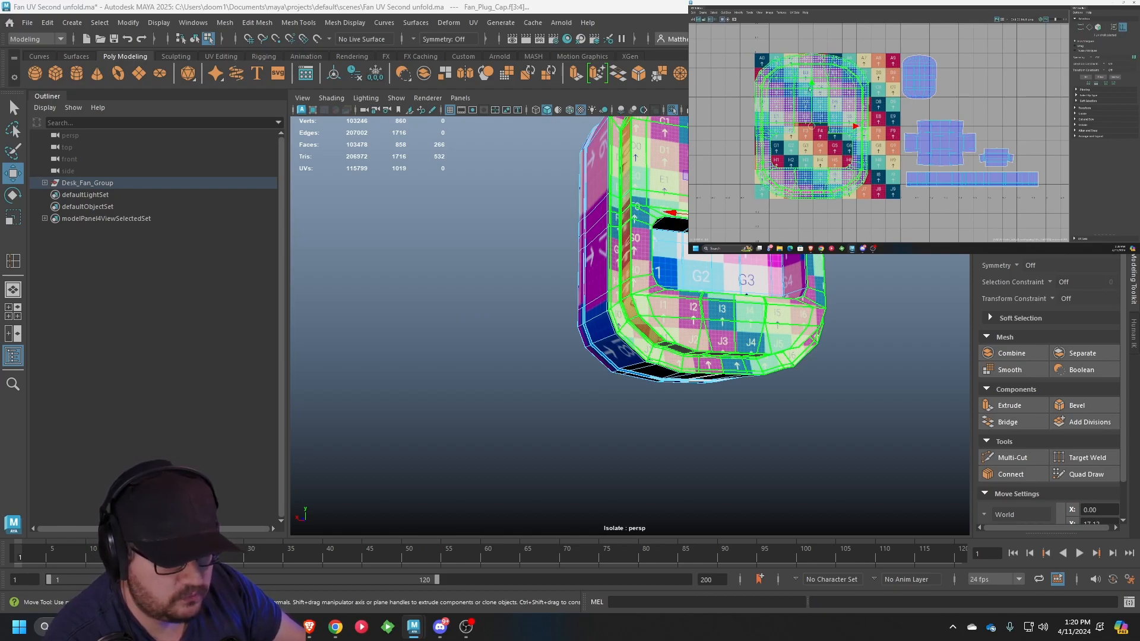
key("ctrl+alt+u")
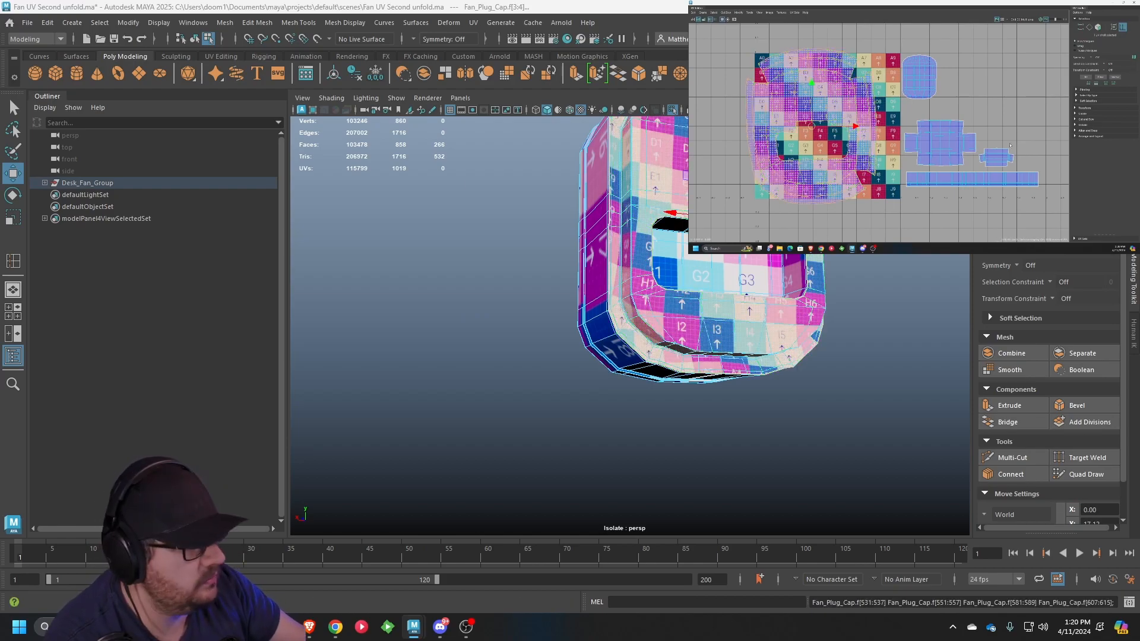
Examine the checker pattern on the smoothed plug cap's front, stepped rim and upper corners
left_click_drag(580, 214, 685, 216, "alt")
middle_click_drag(774, 176, 681, 245, "alt")
scroll(681, 245, "up", 2)
right_click_drag(671, 190, 710, 161)
left_click(895, 282)
scroll(895, 282, "down", 1)
left_click_drag(895, 282, 583, 224, "alt")
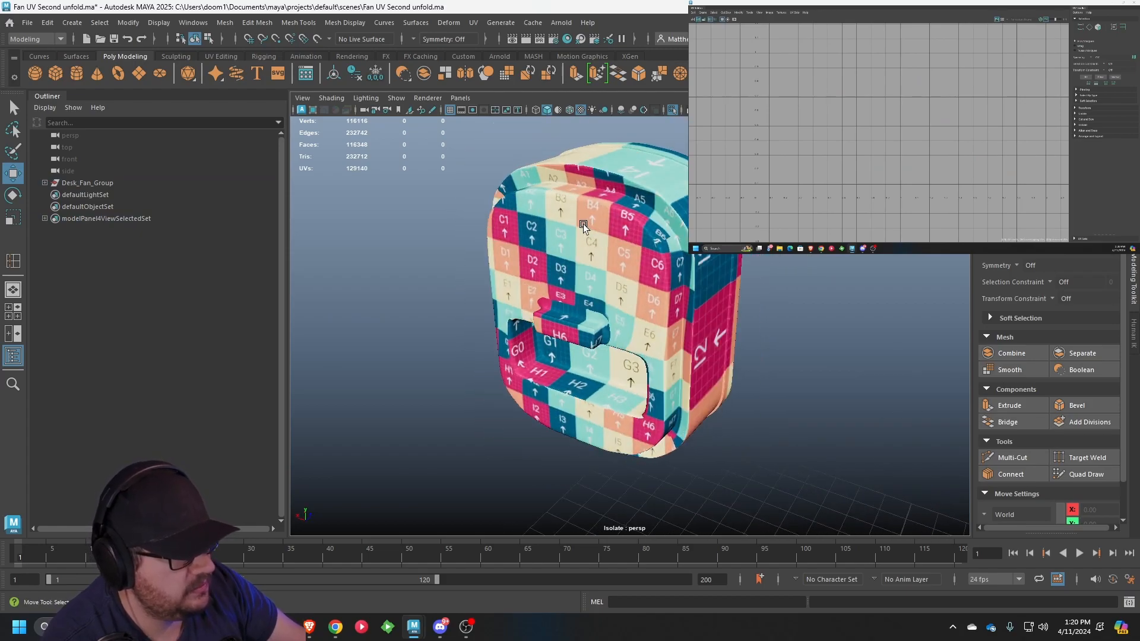
left_click(583, 224)
scroll(594, 208, "up", 4)
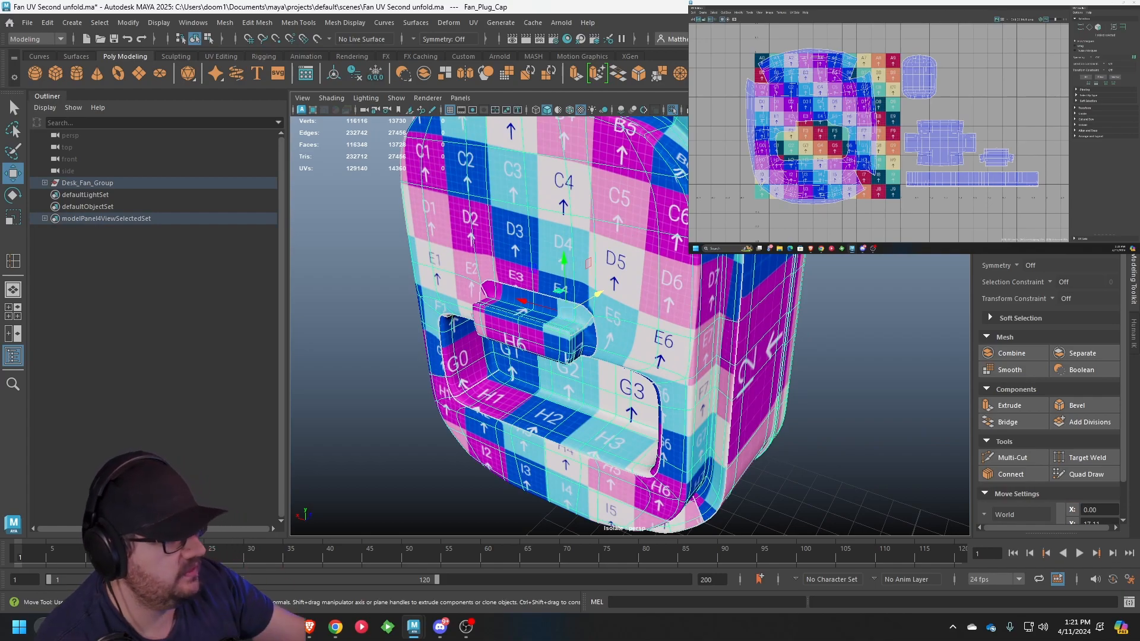
scroll(656, 326, "down", 5)
scroll(655, 327, "up", 5)
left_click_drag(655, 326, 681, 239, "alt")
scroll(685, 232, "up", 3)
scroll(685, 232, "down", 2)
Undo the recent selection changes and the unfold of the plug cap front's UV shell
key("ctrl+z")
key("ctrl+z")
key("ctrl+z")
key("ctrl+z")
key("ctrl+z")
key("ctrl+z")
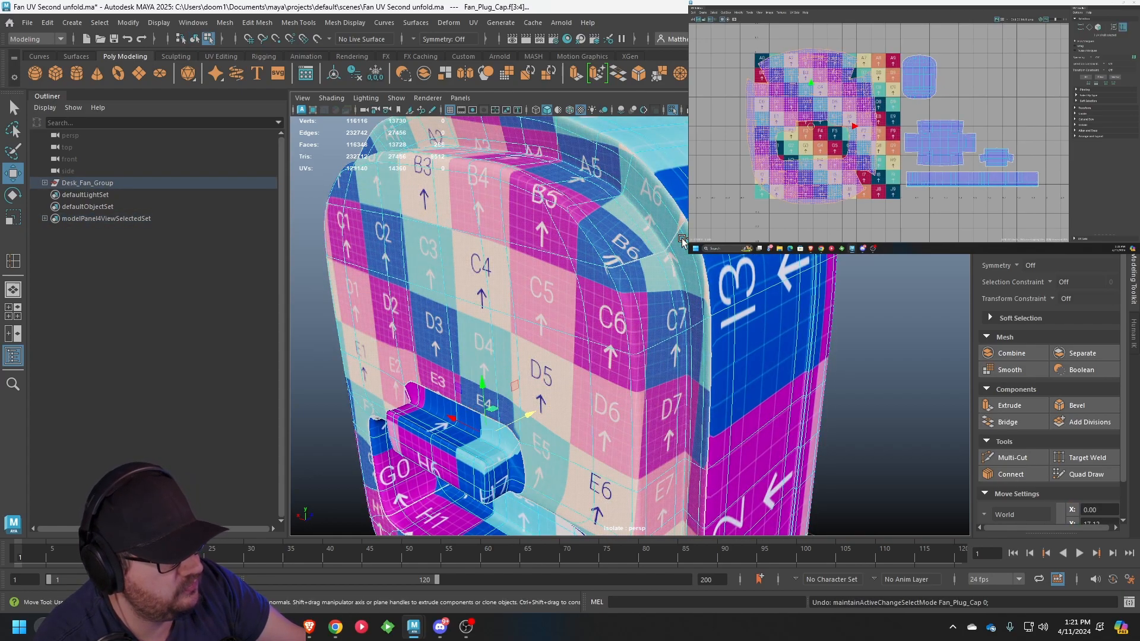
key("ctrl+z")
key("ctrl+z")
right_click_drag(709, 274, 698, 231)
key("ctrl+z")
key("ctrl+z")
key("ctrl+z")
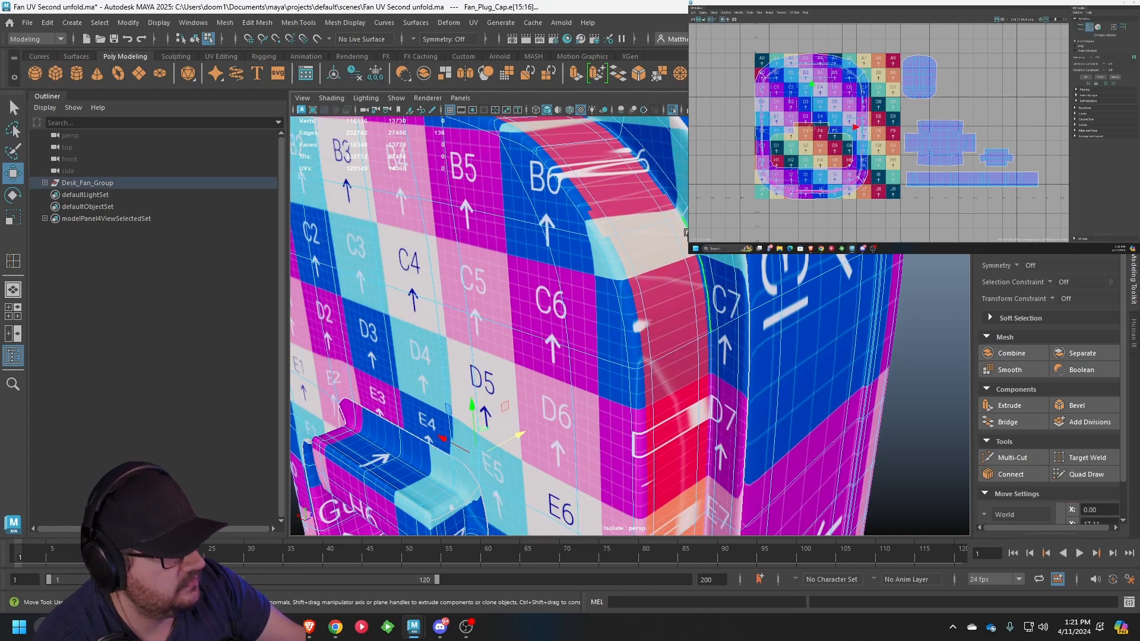
key("ctrl+z")
key("ctrl+z")
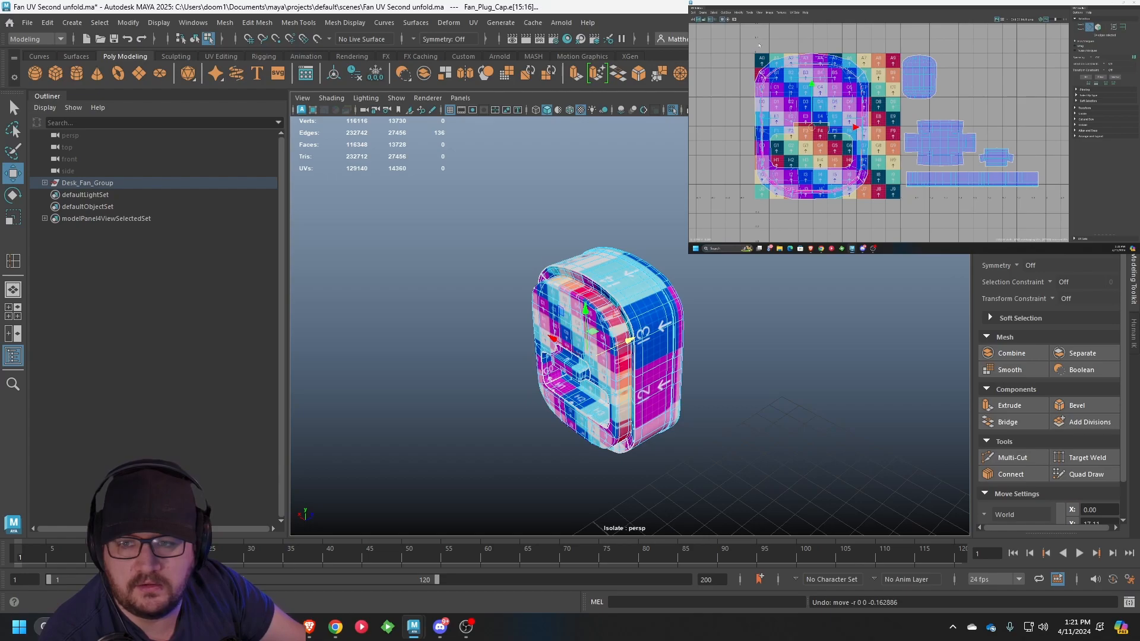
Select the four separated UV strips of the plug cap's outer rim and move them beyond the other UV shells
middle_click_drag(838, 83, 849, 81, "alt")
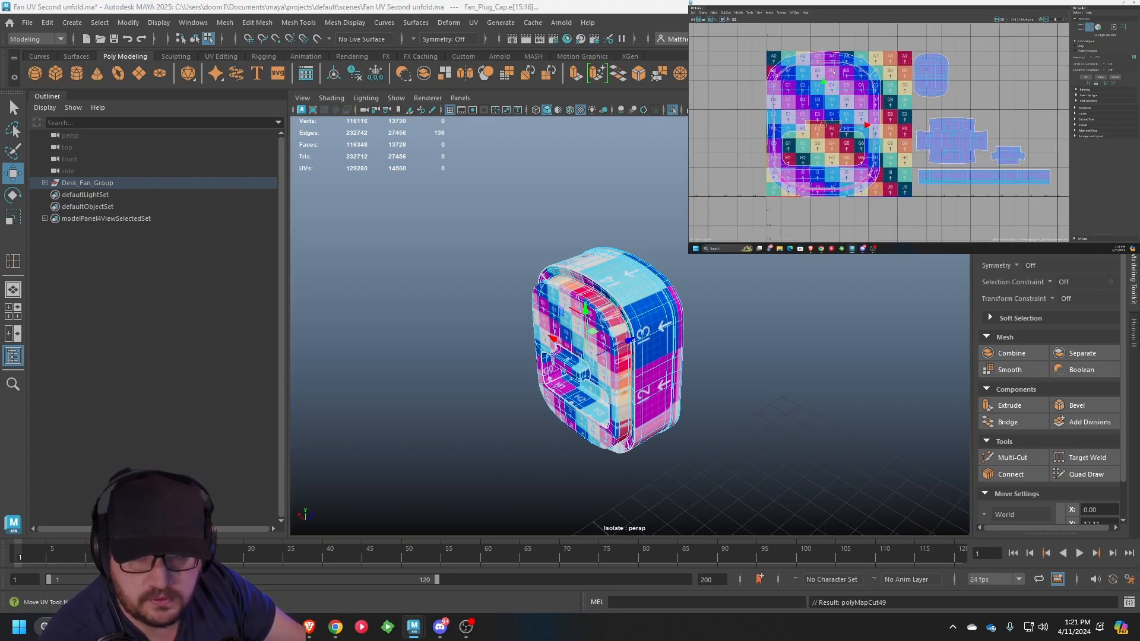
left_click(839, 57)
right_click_drag(827, 60, 820, 49)
left_click(824, 58)
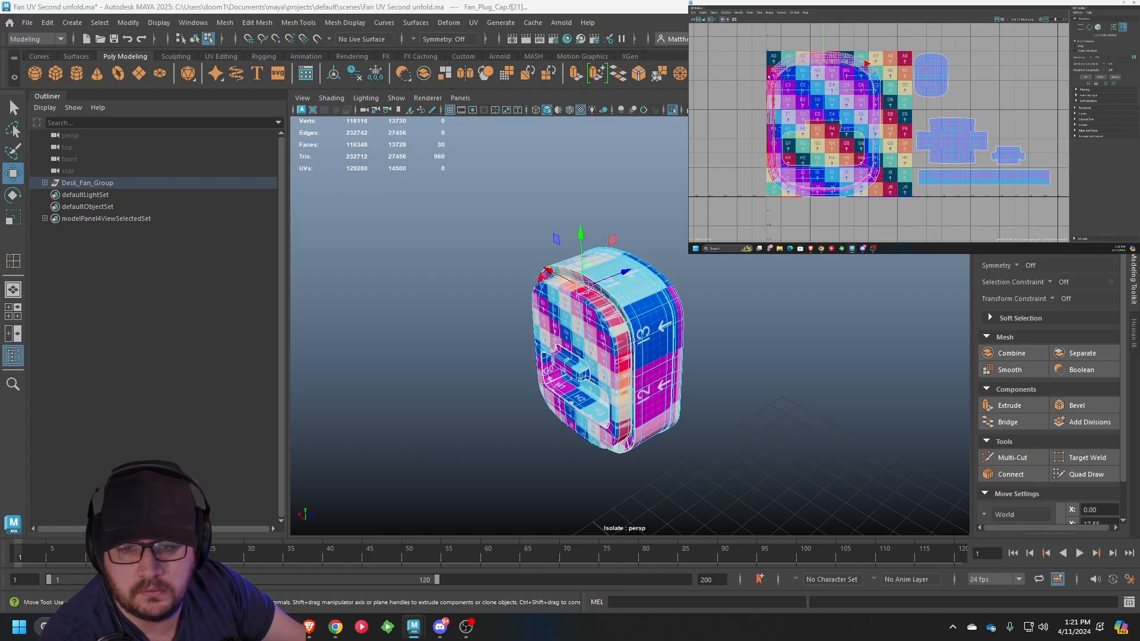
left_click(769, 77, "shift")
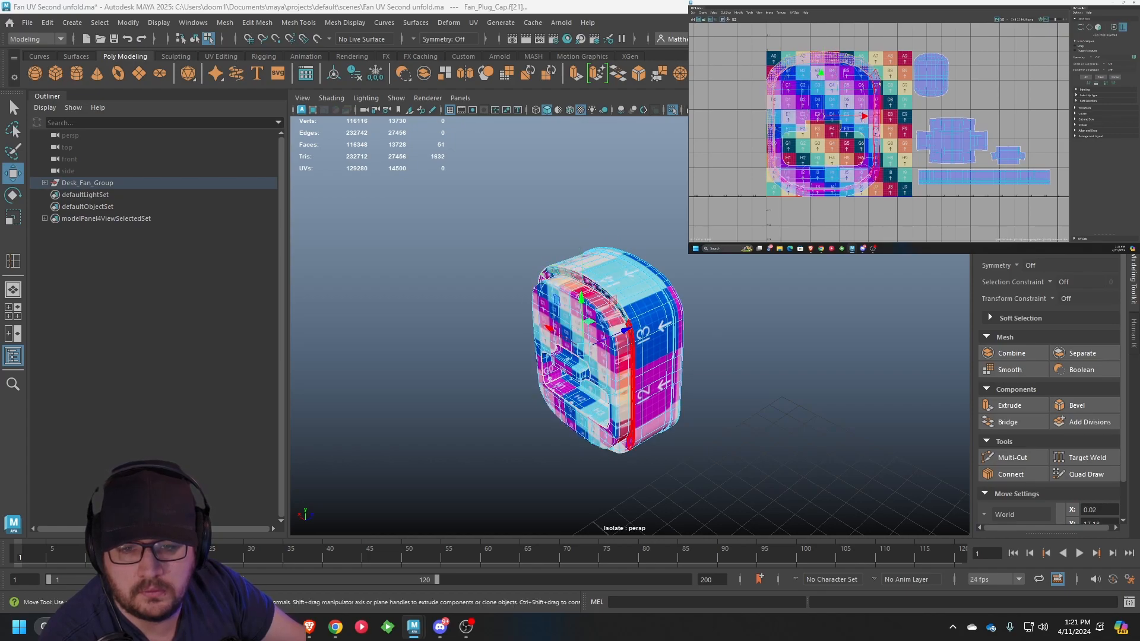
left_click(877, 131, "shift")
left_click(822, 189, "shift")
left_click_drag(823, 122, 984, 101)
Select the split seam UVs at the outer rim ring's lower-left corner and merge them
scroll(984, 102, "up", 1)
key("r")
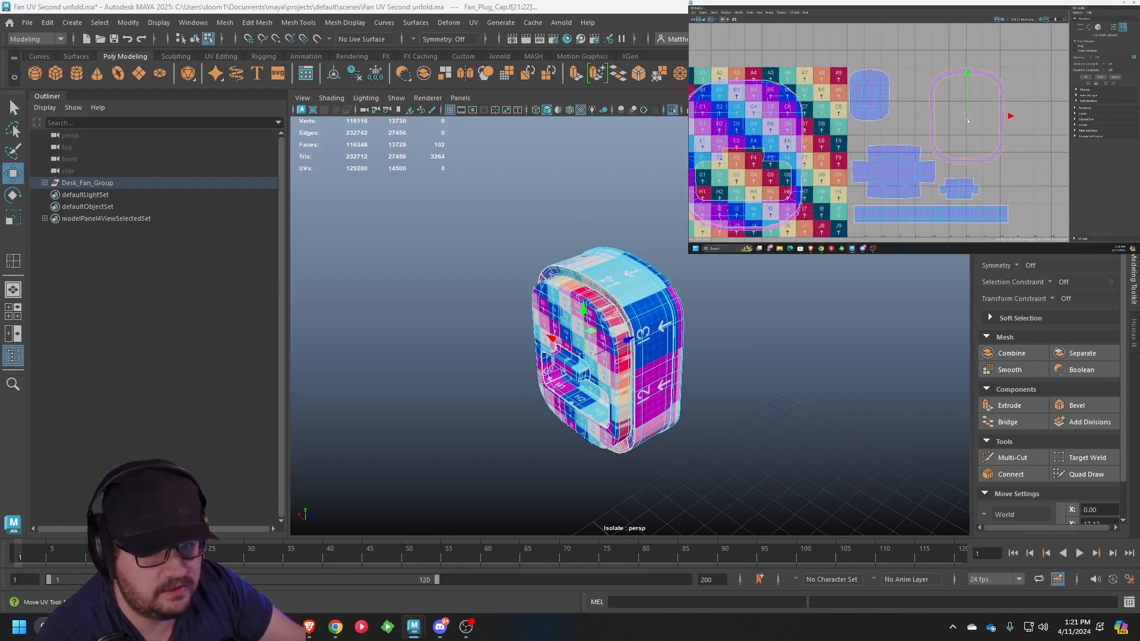
scroll(964, 132, "up", 5)
left_click(951, 144)
scroll(923, 169, "up", 8)
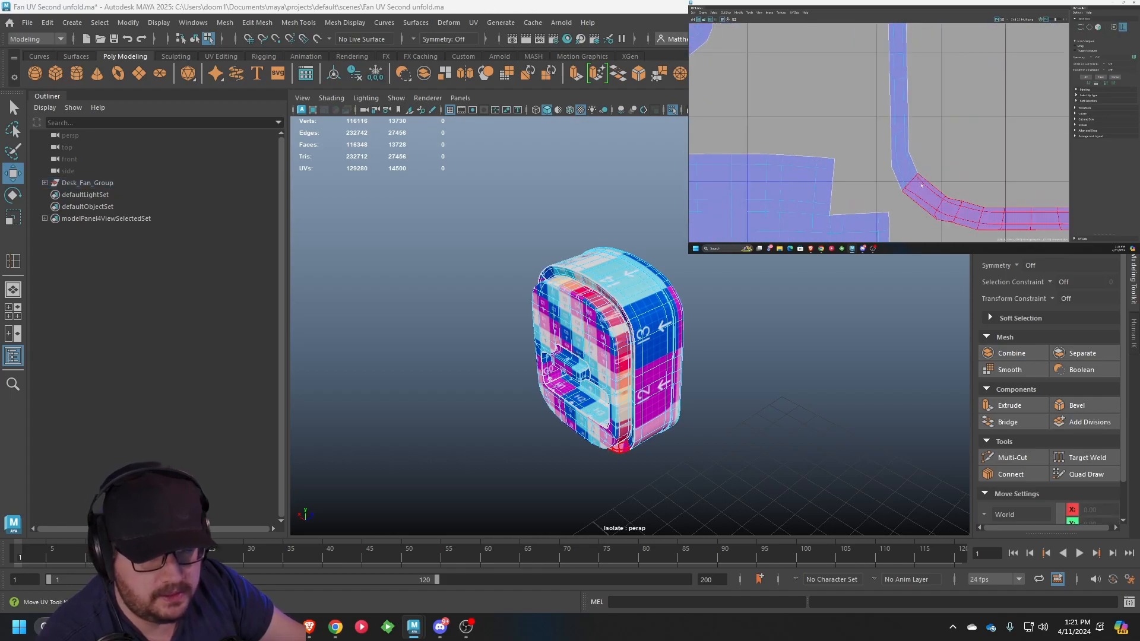
left_click(919, 147)
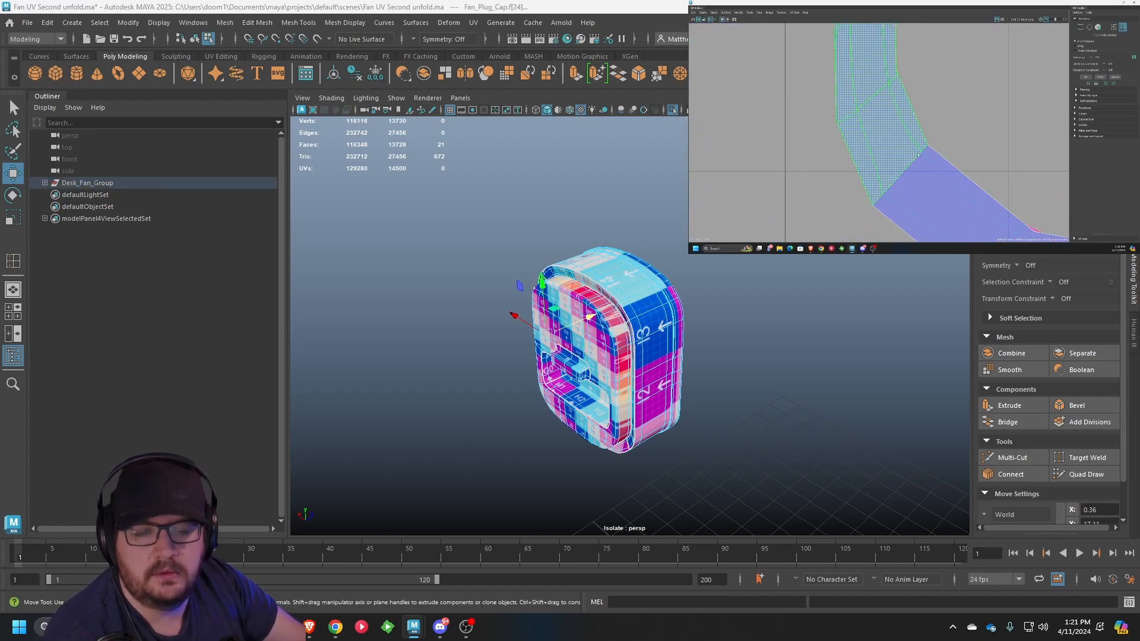
mouse_move(919, 147)
right_mouse_down()
mouse_move(899, 143)
mouse_move(919, 142)
right_mouse_up()
left_click_drag(944, 129, 832, 226)
left_click(737, 13)
mouse_move(727, 13)
left_click(734, 53)
Reposition the inner-edge UVs at the rim ring's lower-left corner to round the bend
scroll(913, 137, "down", 2)
scroll(914, 138, "up", 1)
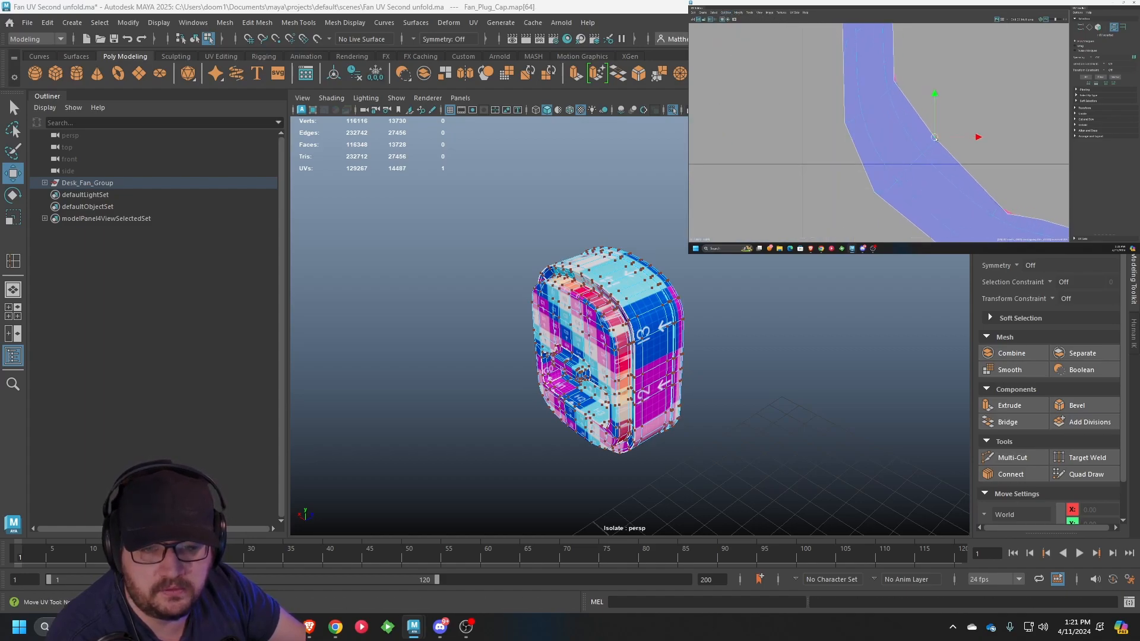
left_click(906, 79)
left_click(1007, 212)
left_click_drag(1008, 213, 1009, 196)
Select and merge the split seam UVs at the rim ring's lower-right corner
scroll(1010, 197, "down", 2)
middle_click_drag(1010, 197, 770, 163, "alt")
scroll(839, 168, "down", 2)
scroll(915, 148, "up", 2)
left_click_drag(974, 100, 1021, 154)
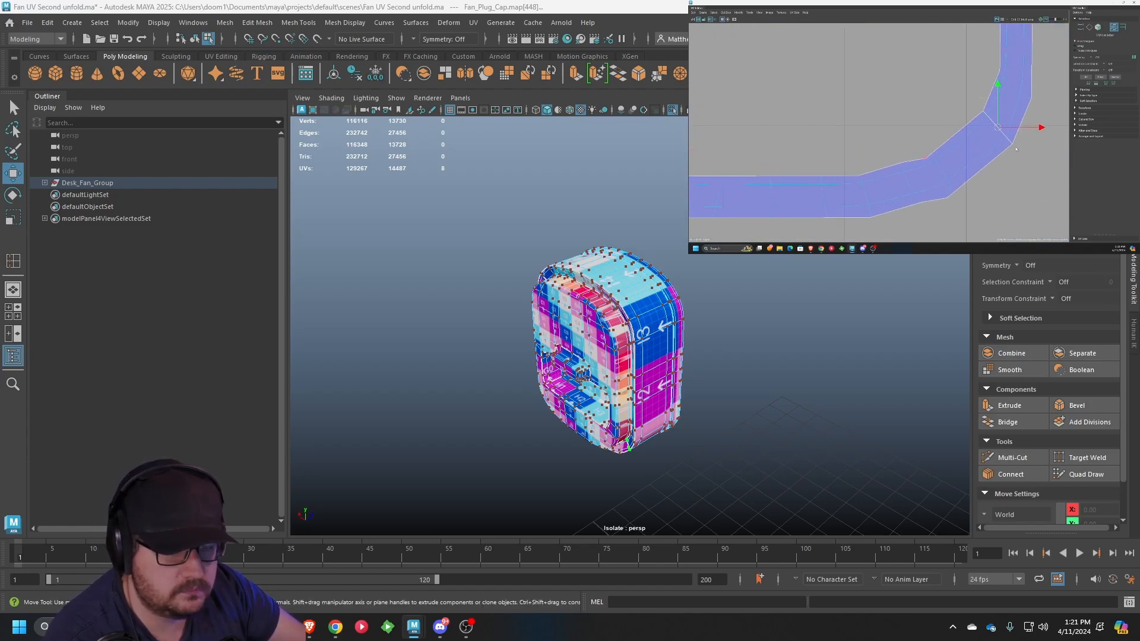
Spread the inner-edge UVs at the rim ring's lower-right corner into a smooth, even curve
left_click(982, 111)
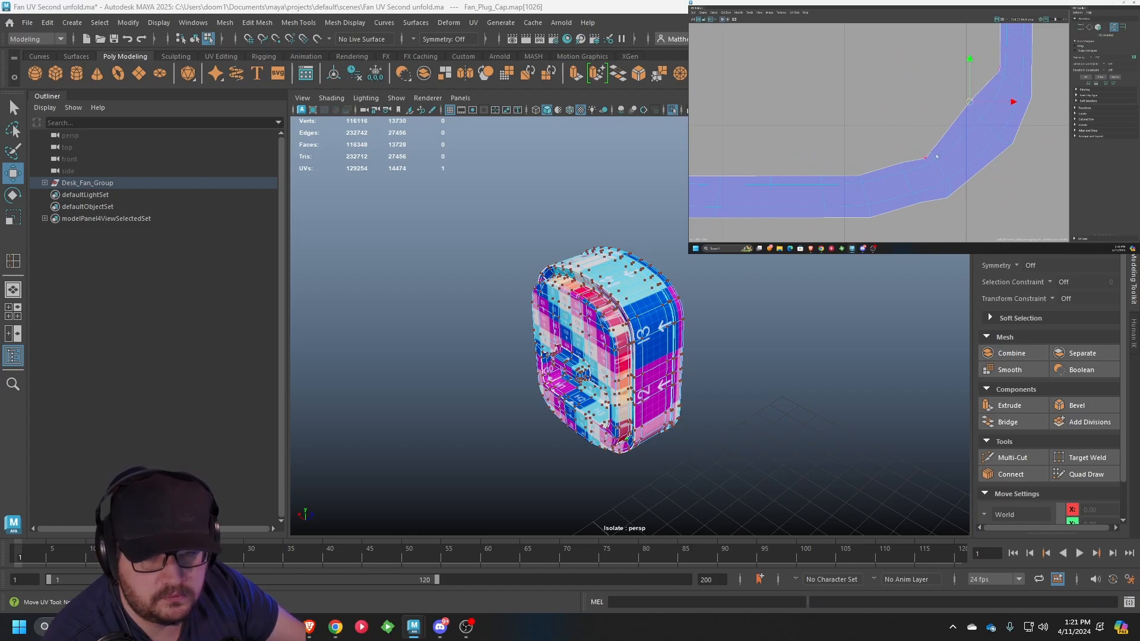
left_click_drag(926, 159, 898, 154)
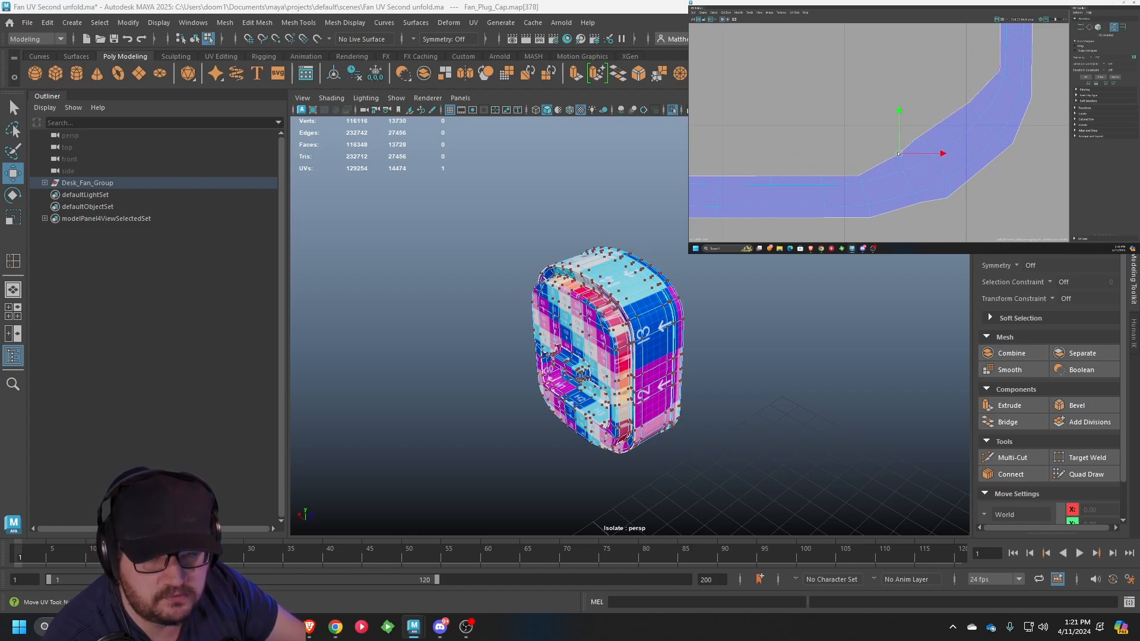
left_click(856, 177)
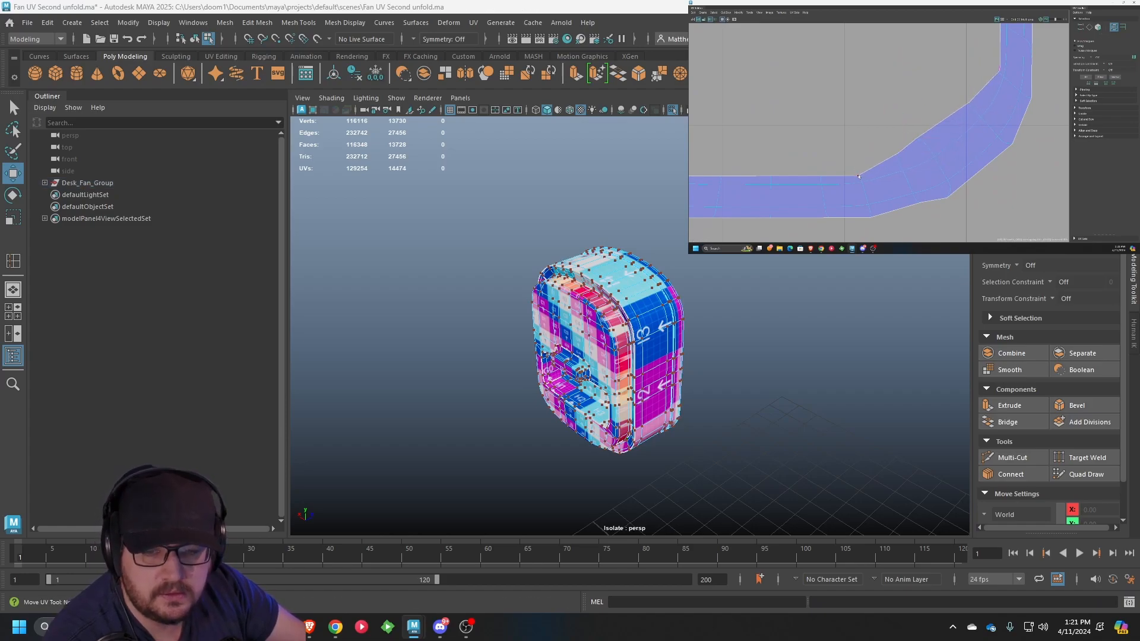
double_click(858, 176)
left_click(857, 177)
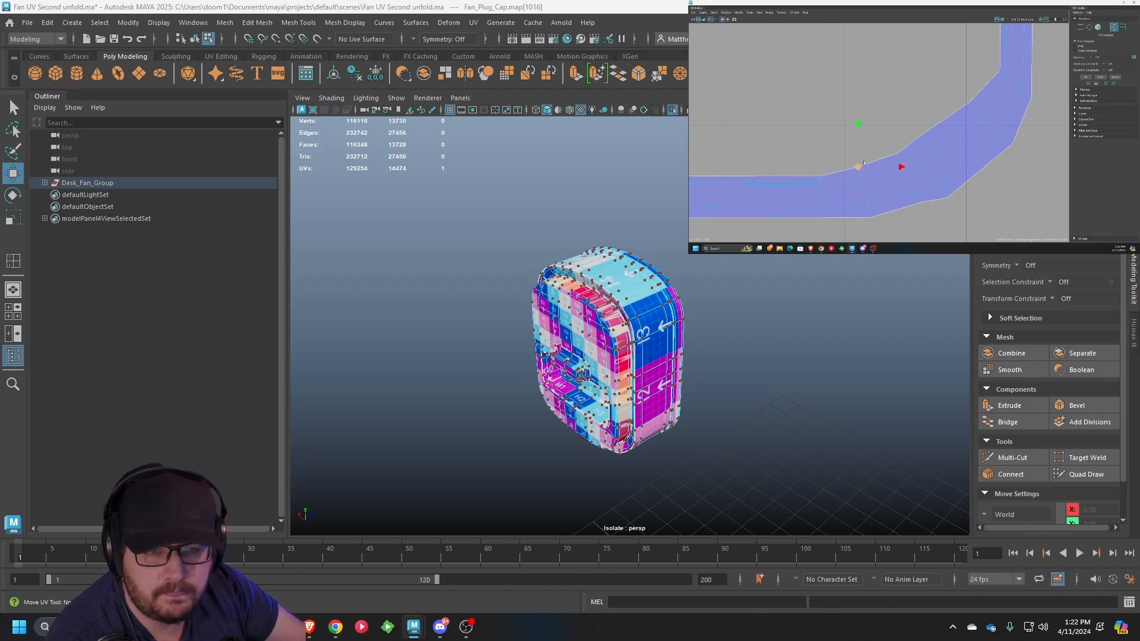
left_click_drag(1000, 71, 985, 67)
Merge the seam UVs at the rim ring's upper-right corner and reposition its inner-edge UVs into a smooth curve
middle_click_drag(1035, 37, 1010, 150, "alt")
scroll(1005, 139, "down", 5)
middle_click_drag(1004, 79, 992, 199, "alt")
scroll(1003, 72, "up", 6)
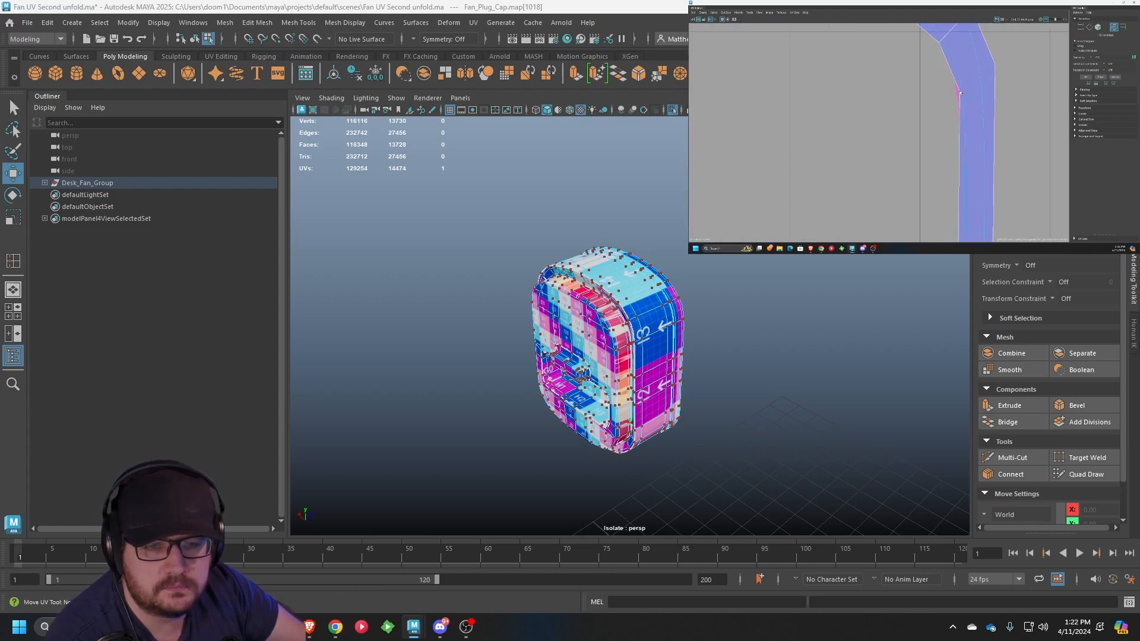
left_click_drag(959, 94, 944, 106)
middle_click_drag(945, 106, 937, 158, "alt")
scroll(935, 119, "up", 1)
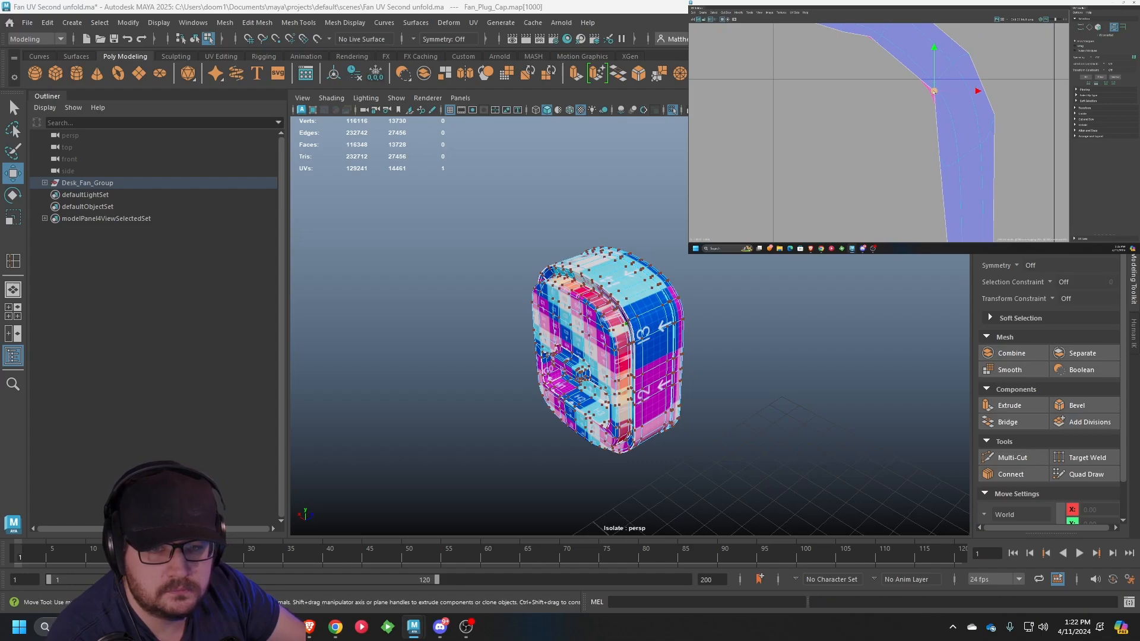
left_click_drag(933, 92, 916, 104)
left_click_drag(937, 155, 934, 166)
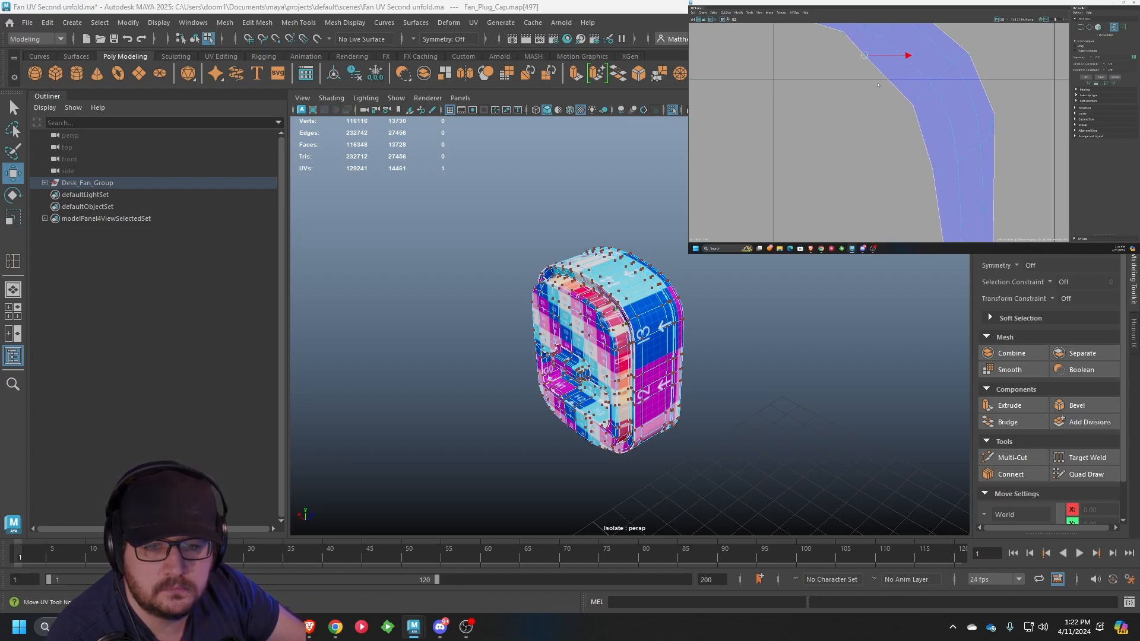
scroll(876, 81, "down", 1)
middle_click_drag(844, 45, 899, 47, "alt")
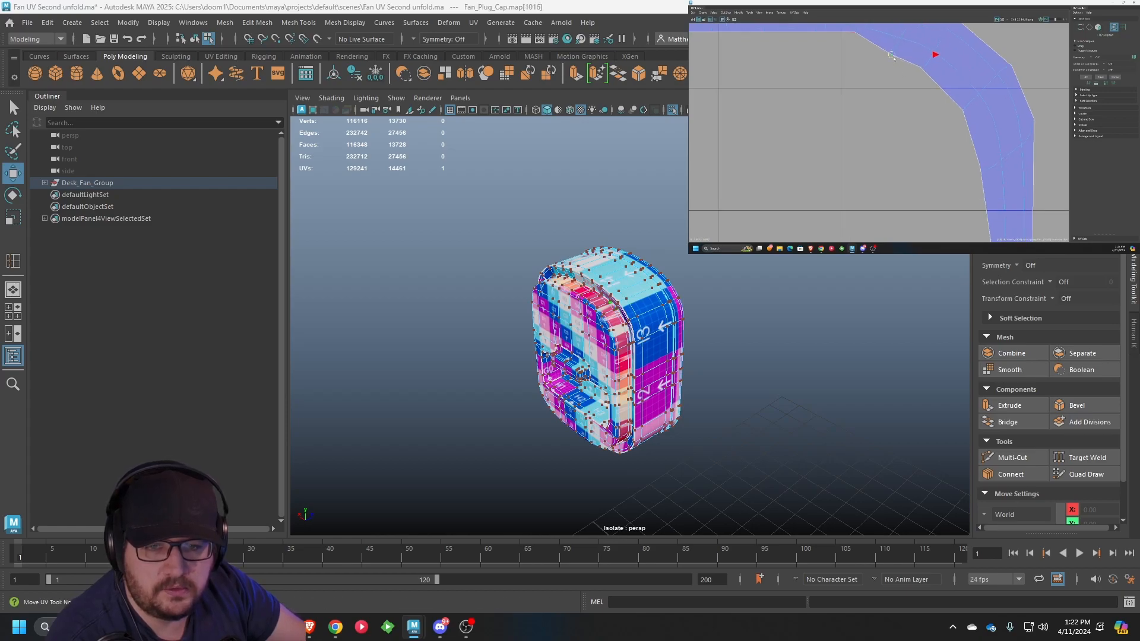
Select the split seam UVs at the rim ring's upper-left corner and merge them
scroll(847, 51, "down", 3)
middle_click_drag(846, 51, 998, 74, "alt")
scroll(826, 108, "up", 3)
left_click_drag(826, 108, 783, 68)
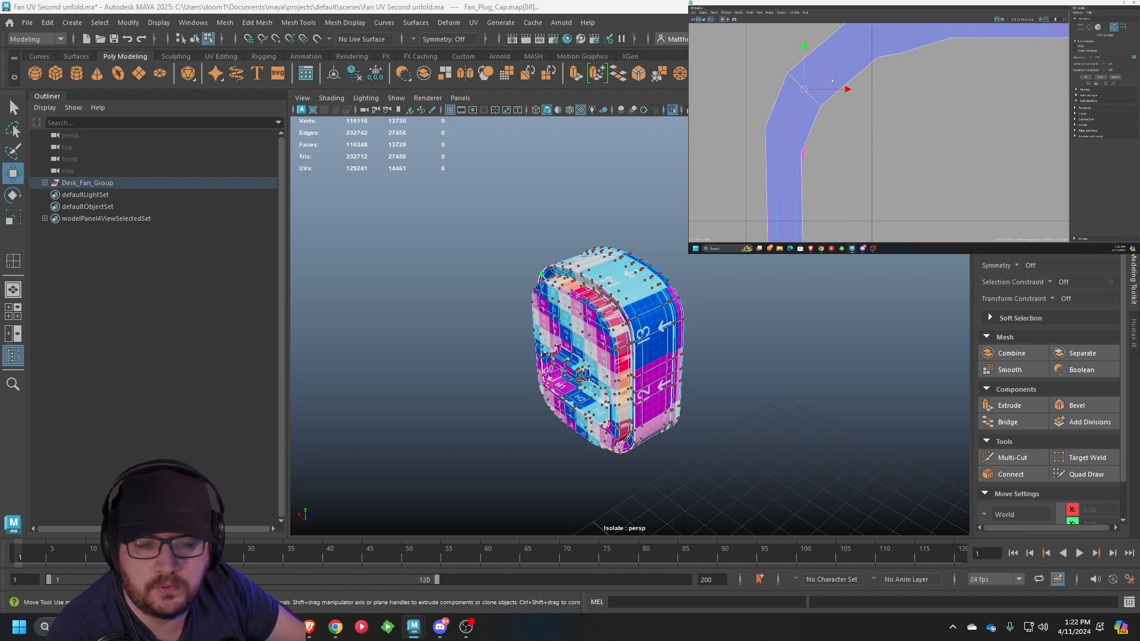
key("f")
scroll(941, 98, "down", 2)
key("shift+s")
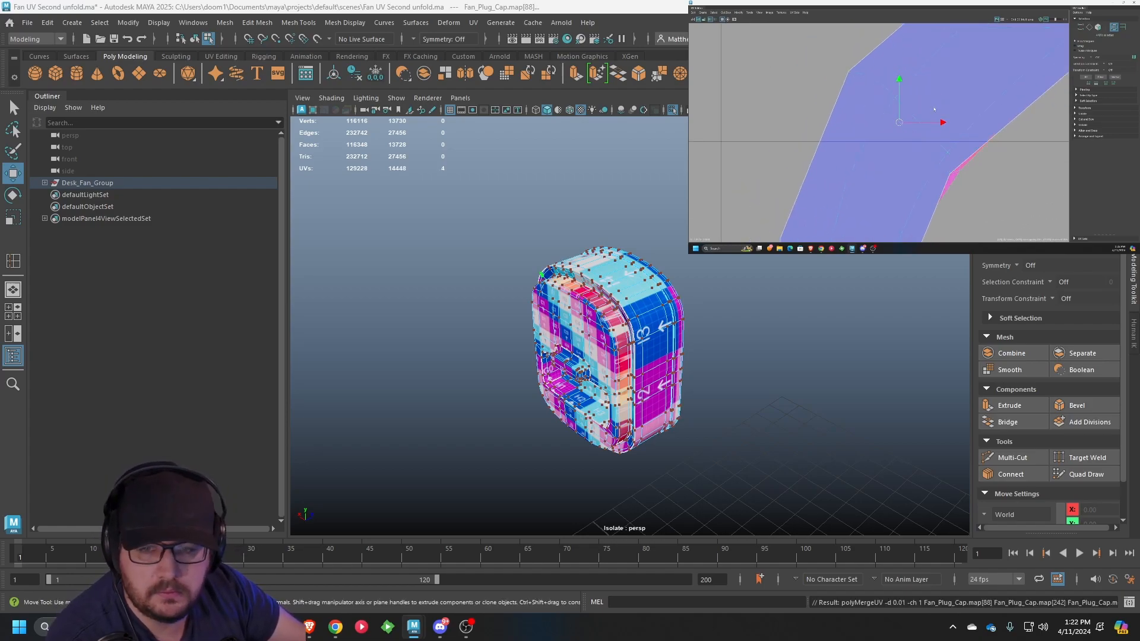
Reposition the inner-edge UVs at the rim ring's upper-left corner to round the bend
scroll(944, 120, "down", 5)
scroll(899, 149, "down", 2)
left_click_drag(883, 161, 889, 166)
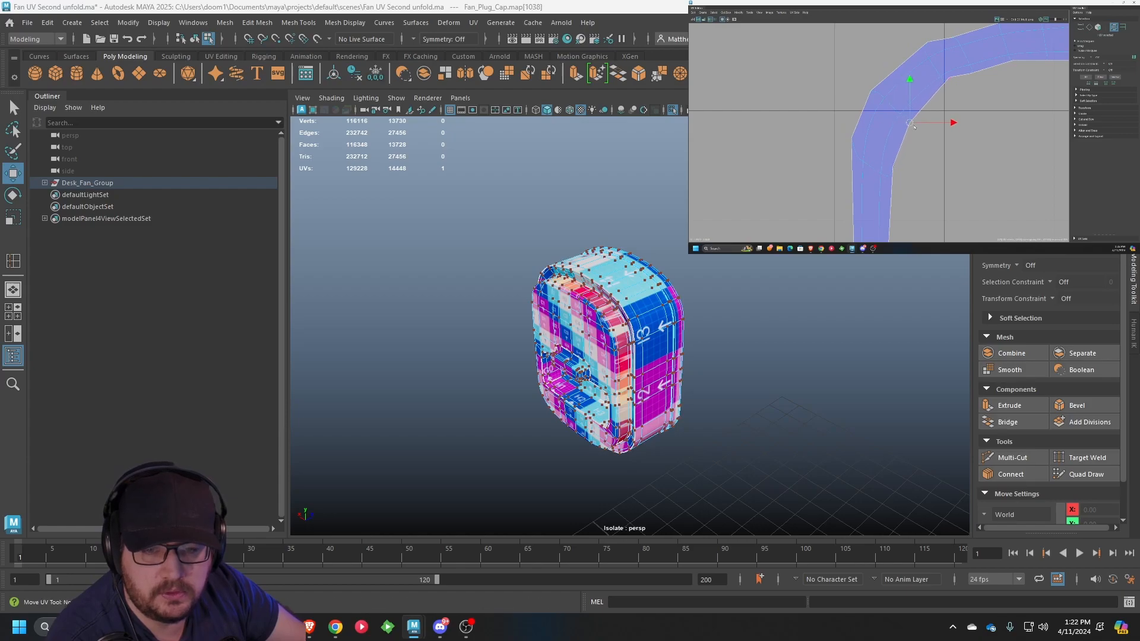
left_click_drag(951, 78, 954, 88)
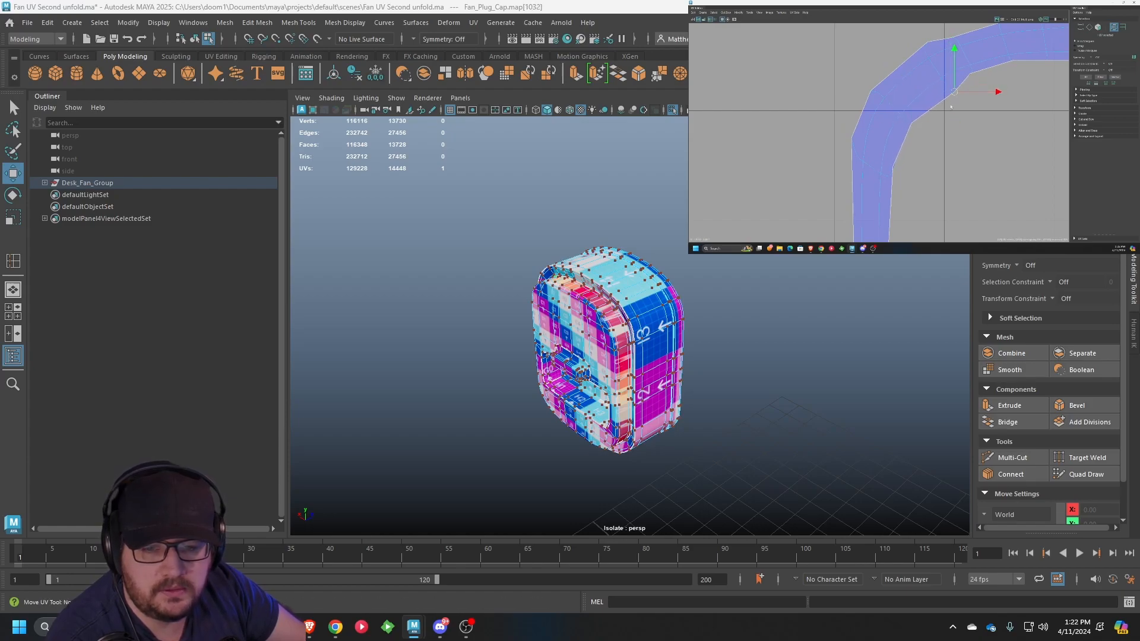
left_click(973, 78)
left_click(893, 167)
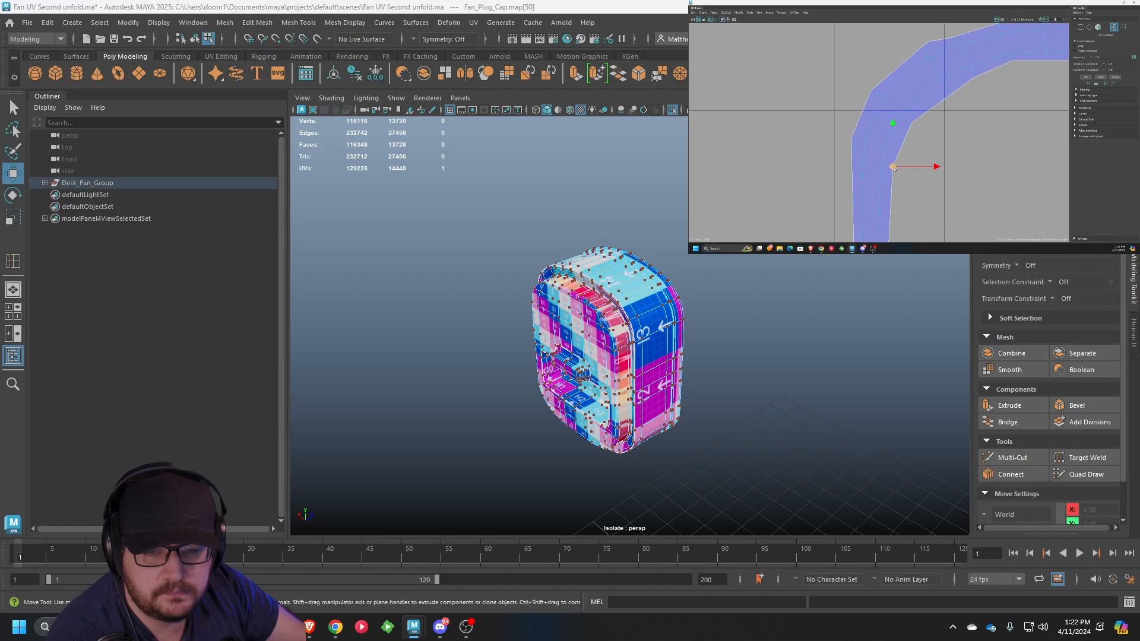
scroll(900, 176, "down", 2)
middle_click_drag(902, 177, 903, 75, "alt")
scroll(918, 163, "down", 1)
scroll(918, 162, "down", 5)
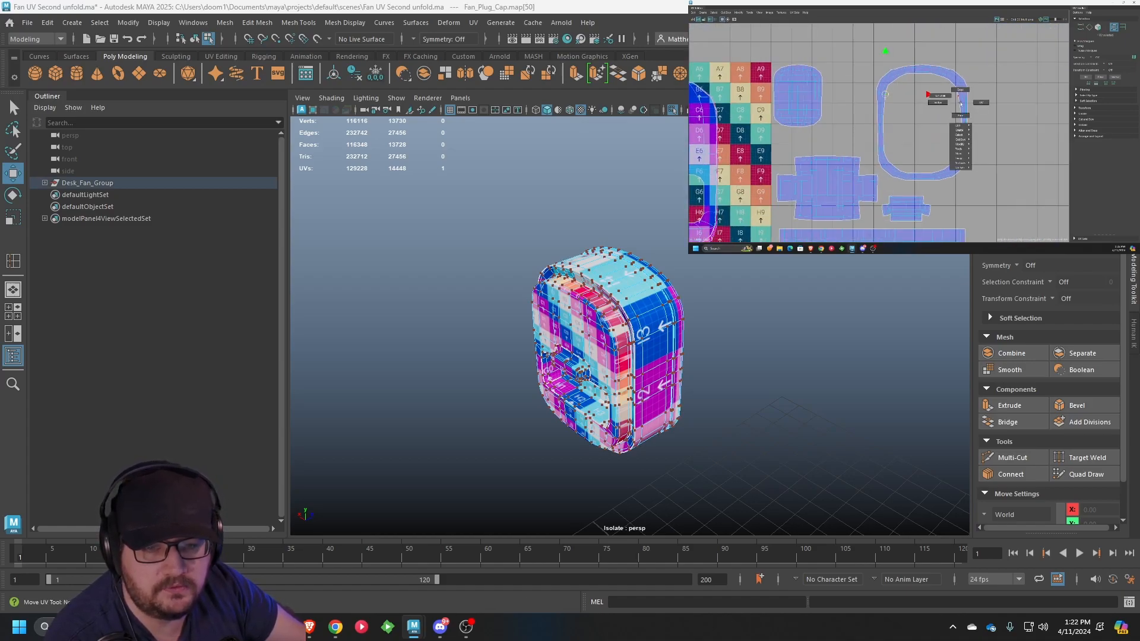
Select the completed outer rim ring's UV shell, scale it down and place it beside the other shells
key("r")
left_click(962, 95)
right_click_drag(964, 97, 954, 90)
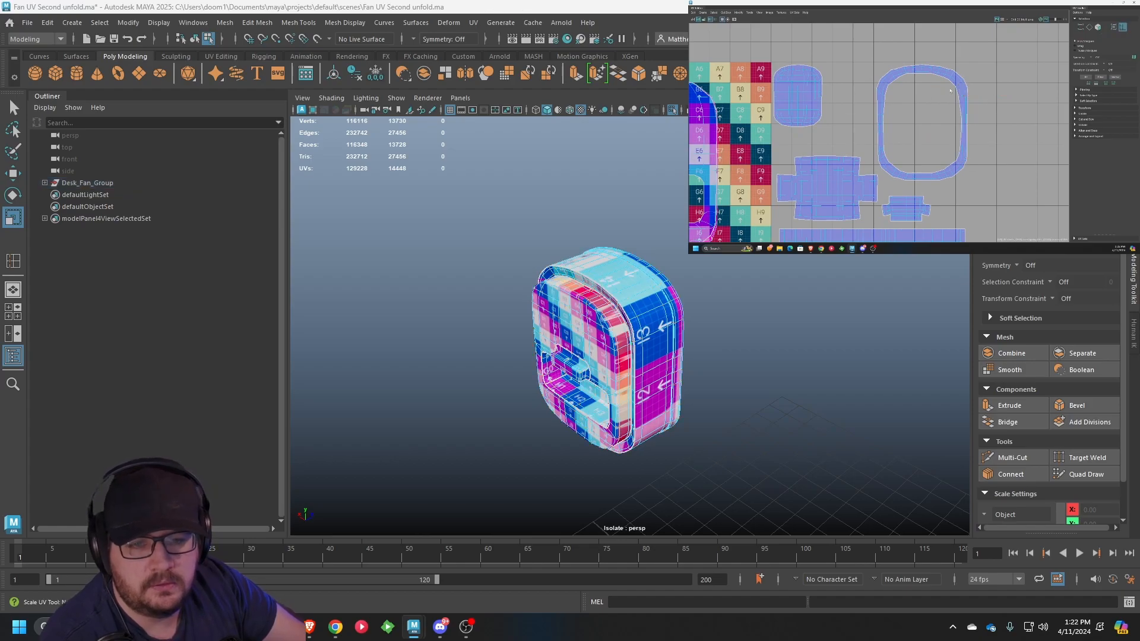
left_click(956, 88)
left_click_drag(923, 124, 949, 164)
key("w")
key("f")
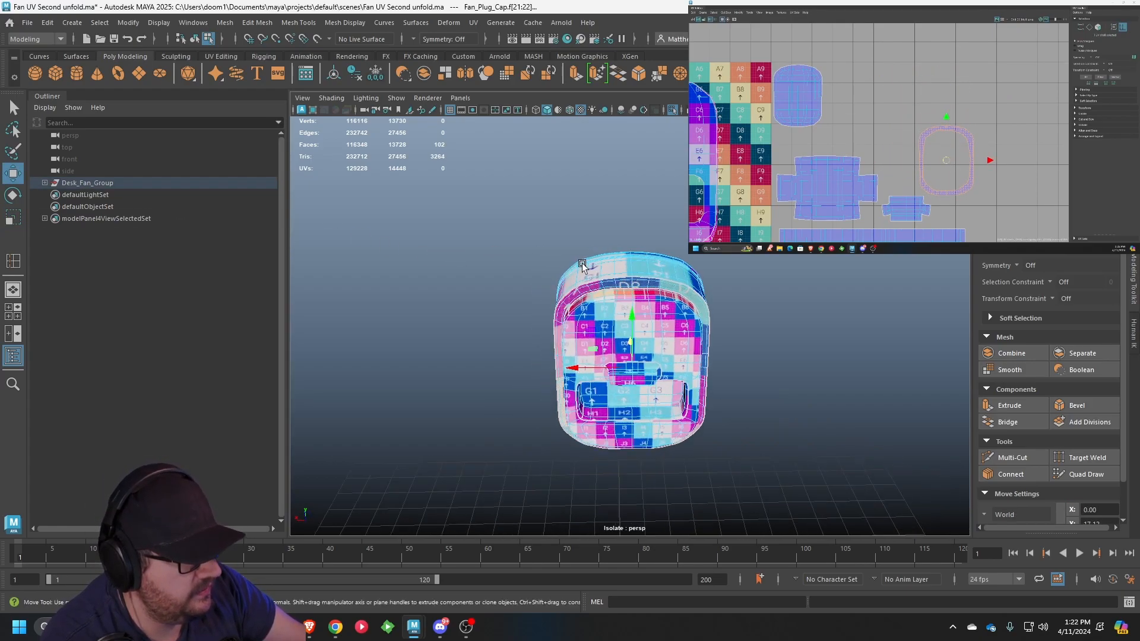
Turn off the plug cap's smooth preview and examine the checker stretching and edges along its stepped rim
left_click_drag(570, 259, 558, 324, "alt")
scroll(681, 334, "down", 3)
scroll(548, 319, "up", 3)
key("1")
scroll(585, 322, "up", 4)
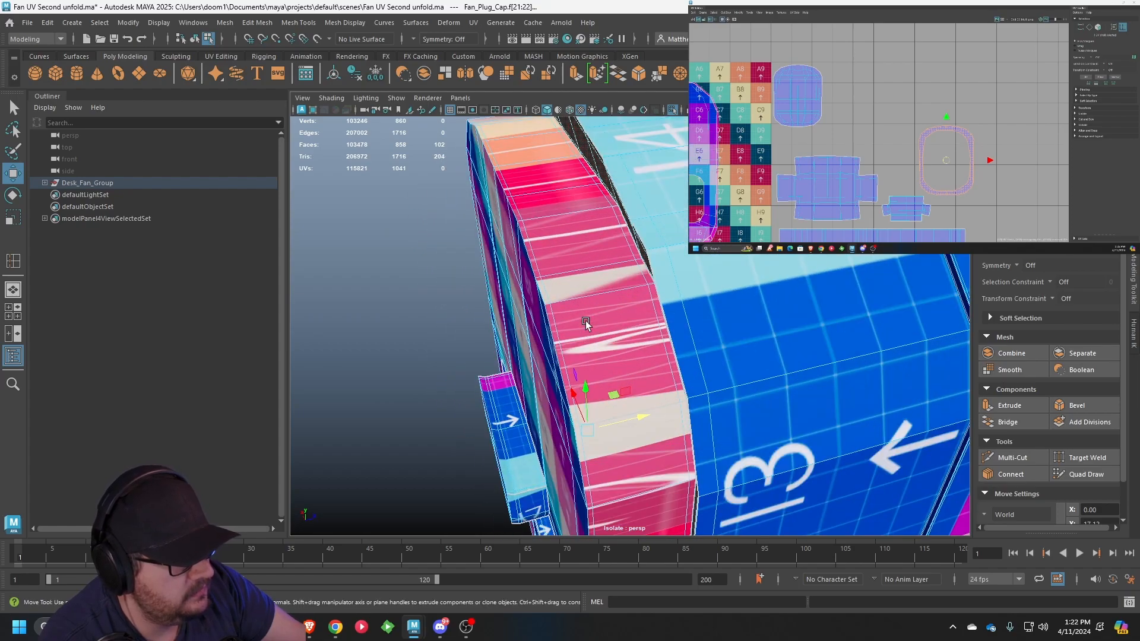
middle_click_drag(585, 323, 591, 309, "alt")
left_click_drag(591, 310, 602, 308, "alt")
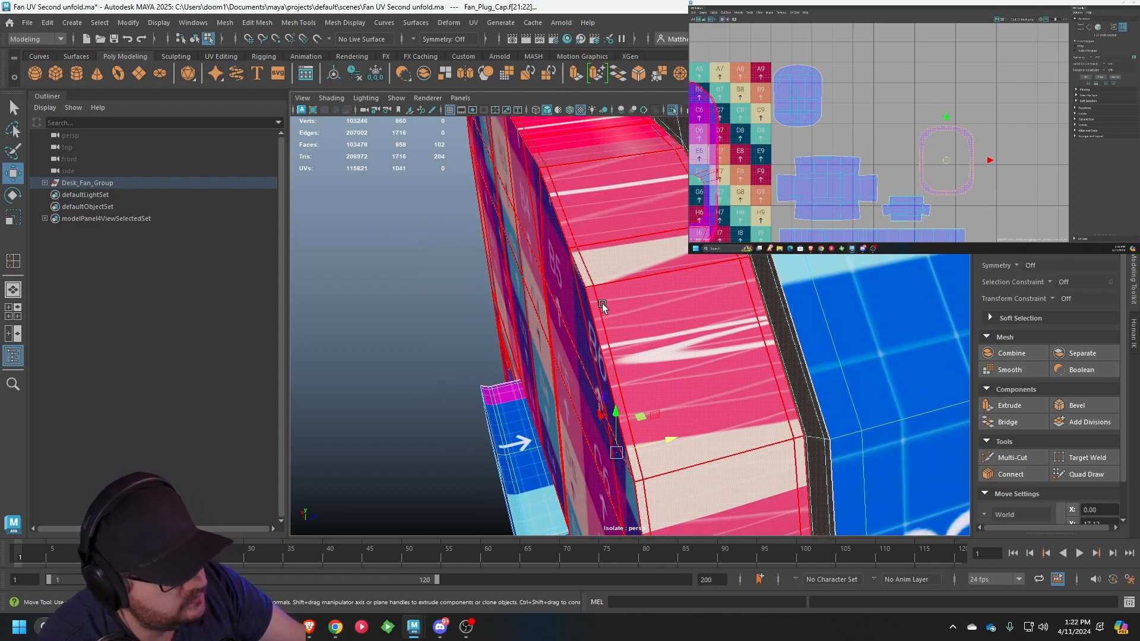
left_click(600, 280)
right_click_drag(583, 260, 621, 238)
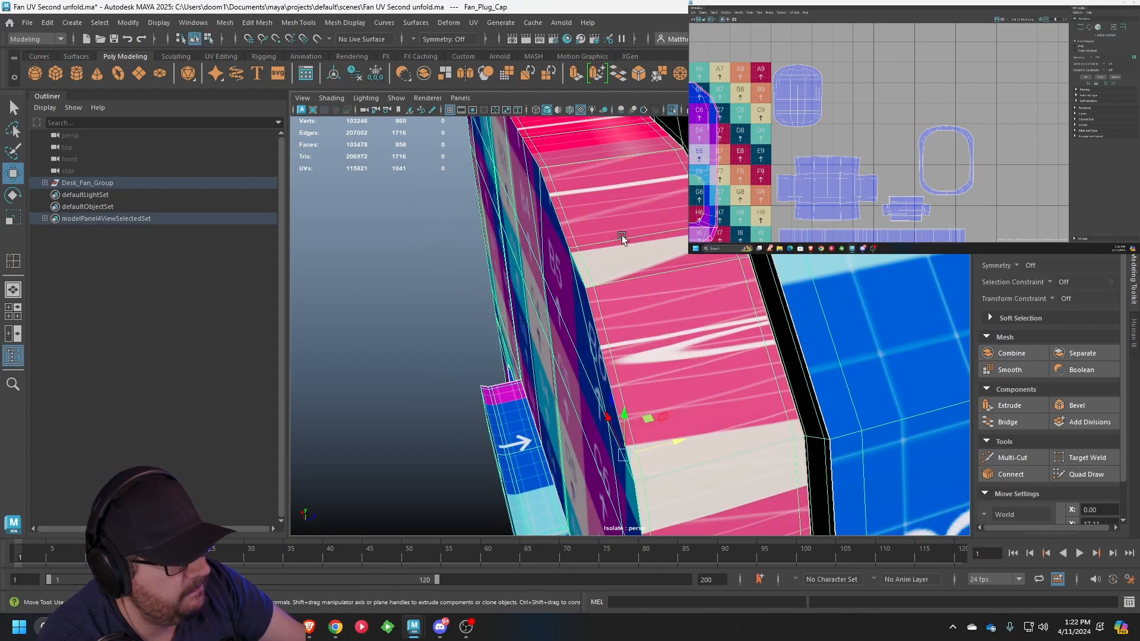
Restore the plug cap's smooth preview and examine its front face and rim corners
scroll(583, 245, "down", 4)
left_click_drag(583, 245, 558, 245, "alt")
key("3")
left_click(475, 234)
left_click_drag(475, 233, 593, 251, "alt")
left_click(629, 224)
scroll(628, 224, "down", 4)
Select the plug cap front's UV shell and unfold it
middle_click_drag(697, 115, 827, 112, "alt")
right_click_drag(808, 113, 791, 105)
left_click(790, 106)
left_click(738, 12)
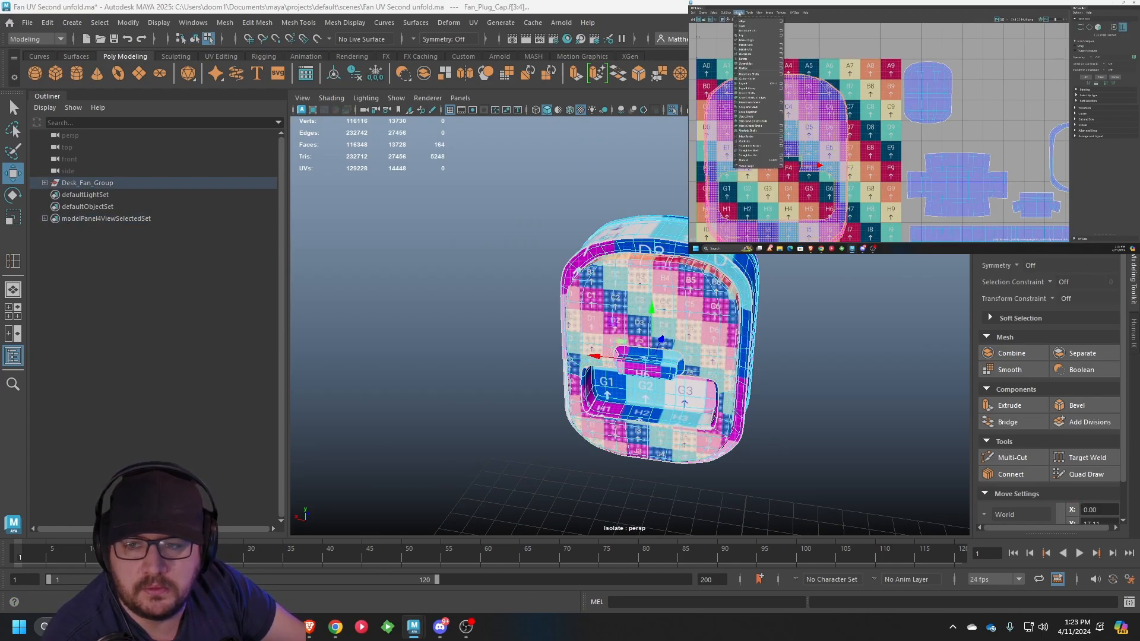
left_click(746, 160)
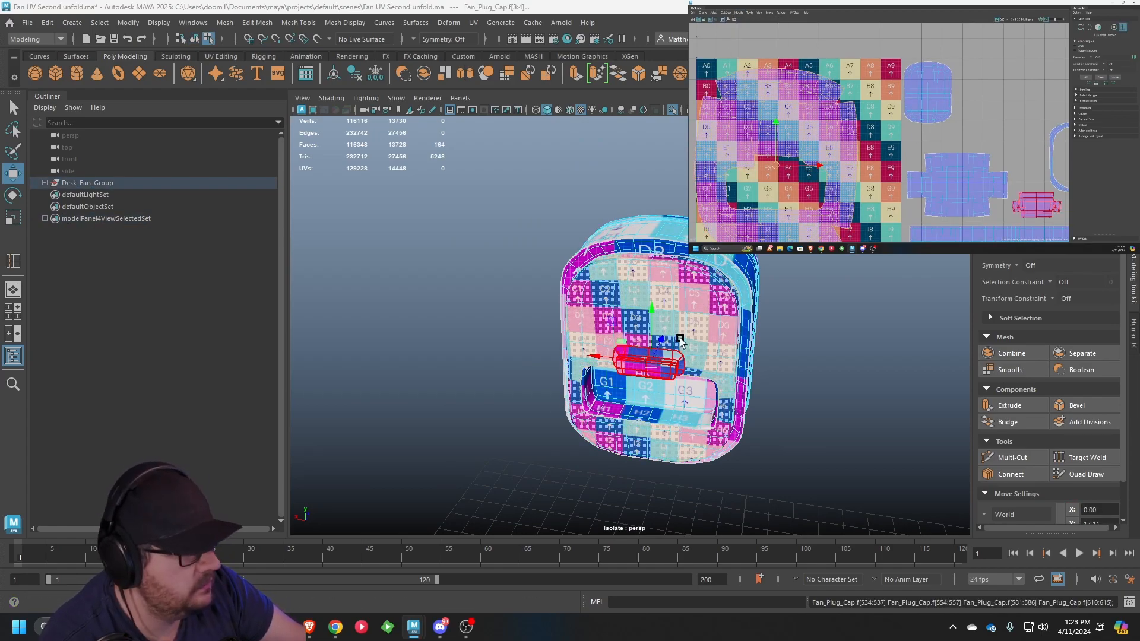
Examine the checker pattern on the unfolded plug cap's front, stepped rim and corners from several angles
left_click_drag(680, 347, 636, 297, "alt")
right_click_drag(636, 298, 682, 263)
left_click(810, 276)
scroll(799, 273, "up", 4)
left_click_drag(796, 270, 727, 256, "alt")
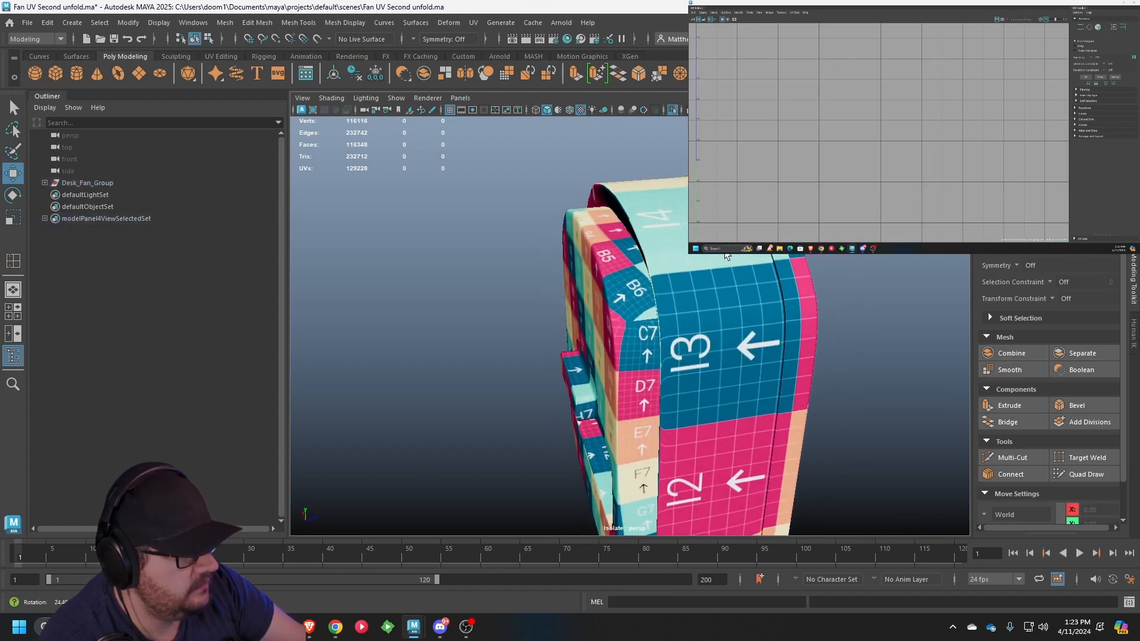
left_click_drag(635, 261, 744, 323, "alt")
left_click_drag(700, 354, 673, 280, "alt")
left_click(673, 280)
scroll(673, 280, "down", 5)
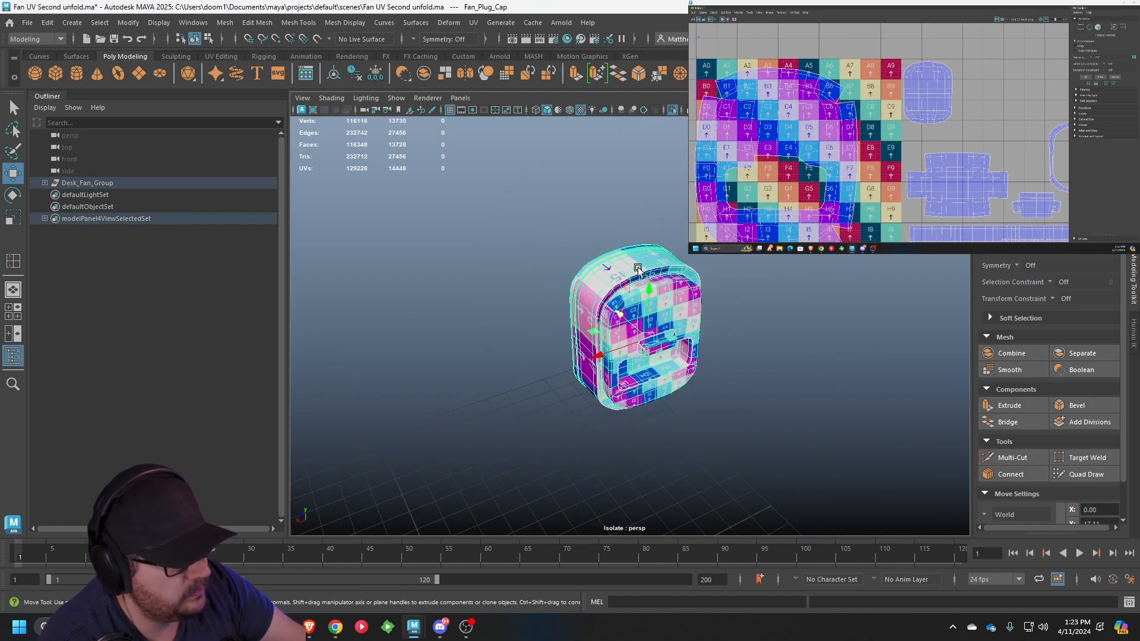
Try scaling down the plug cap front's UV shell and undo the scaling
scroll(937, 123, "down", 3)
mouse_move(855, 141)
right_mouse_down()
mouse_move(873, 141)
mouse_move(837, 128)
right_mouse_up()
left_click(856, 137)
left_click(846, 129)
key("r")
left_click_drag(824, 152, 803, 155)
key("ctrl+z")
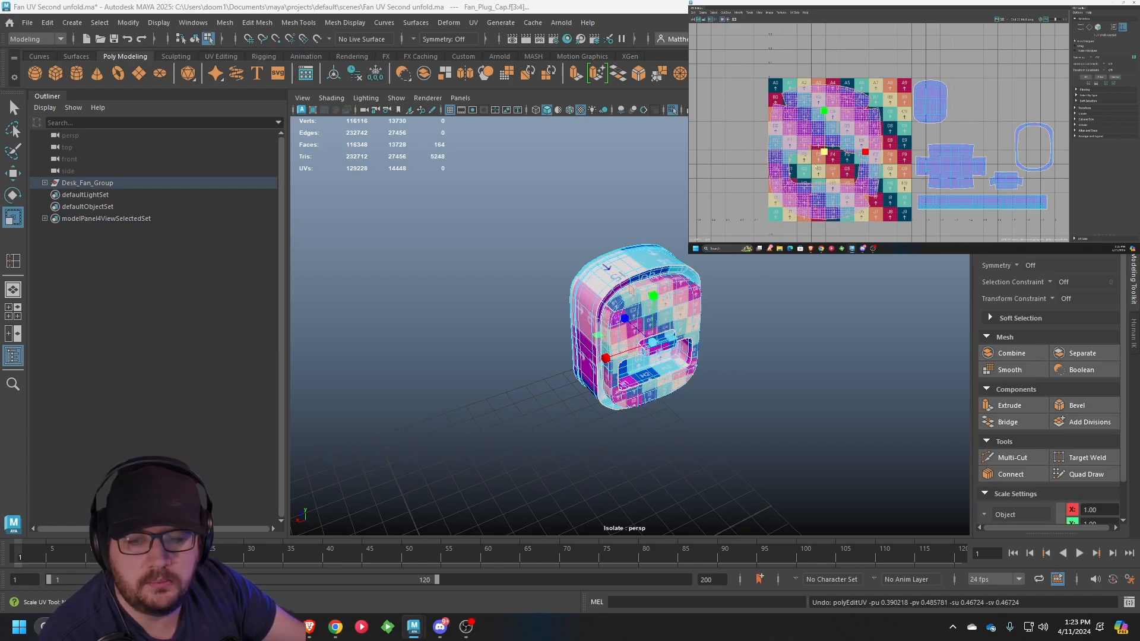
Select the edges crossing the rim at the lower-left corner of the plug cap front's UV shell and cut them
middle_click_drag(825, 152, 917, 149, "alt")
scroll(918, 148, "up", 6)
middle_click_drag(890, 202, 911, 146, "alt")
scroll(875, 150, "up", 3)
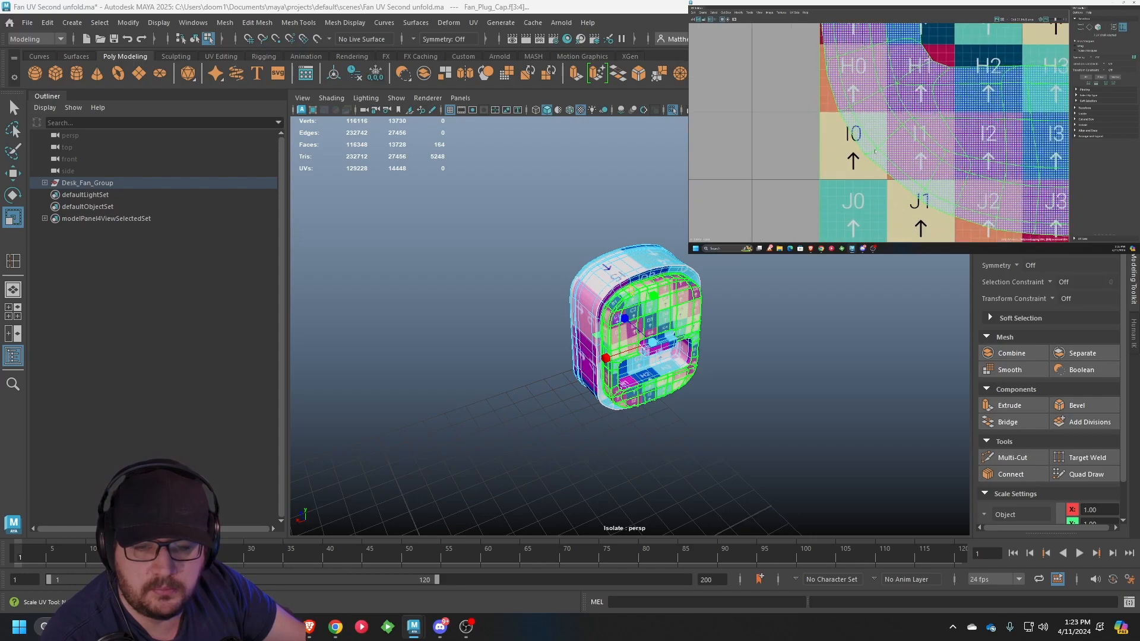
right_click_drag(875, 150, 875, 139)
left_click(876, 148)
left_click(840, 109, "shift")
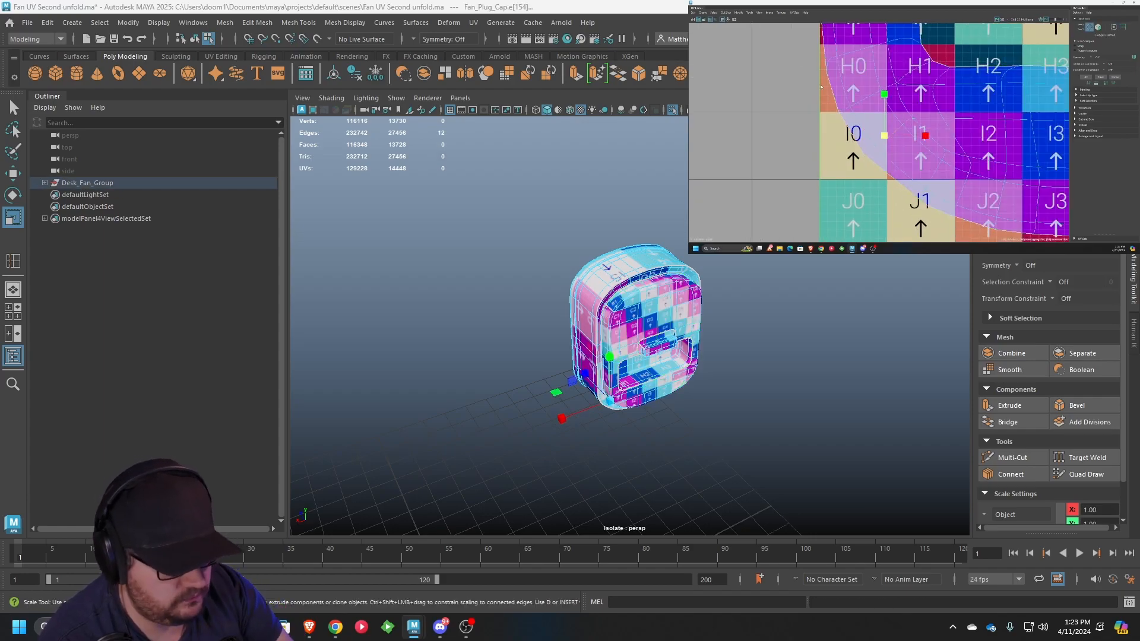
Scale down the plug cap front's UV shell and place it with the cap's other shells beside the texture tile
scroll(826, 86, "down", 3)
right_click_drag(862, 89, 852, 84)
left_click(853, 88)
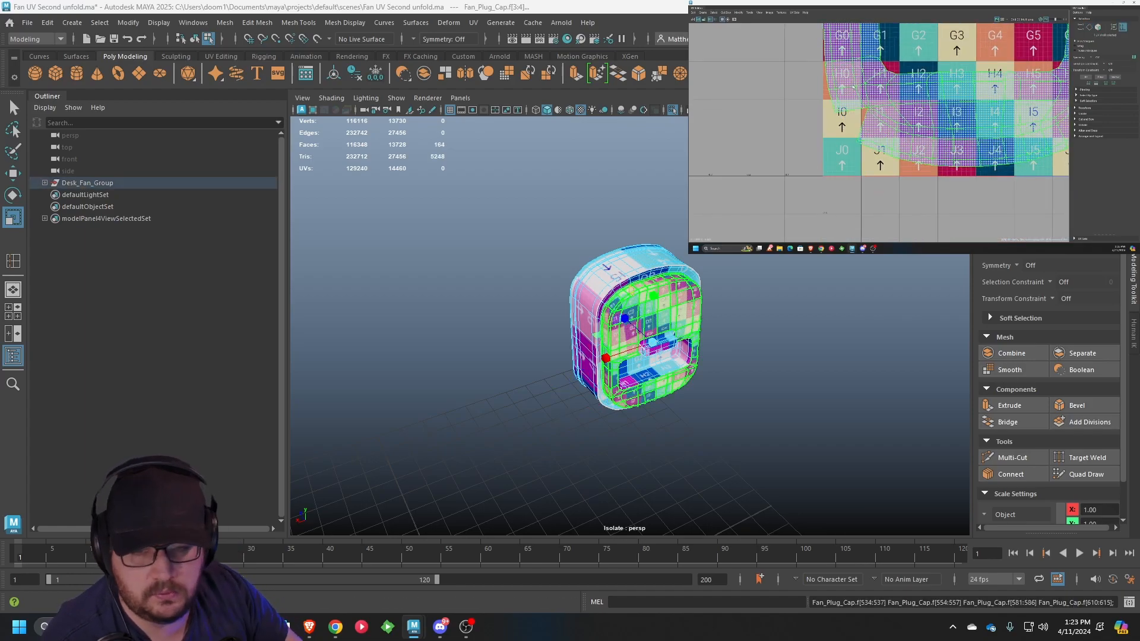
scroll(822, 123, "down", 5)
left_click_drag(847, 99, 997, 64)
key("w")
scroll(977, 68, "up", 1)
key("r")
key("w")
left_click(1016, 85)
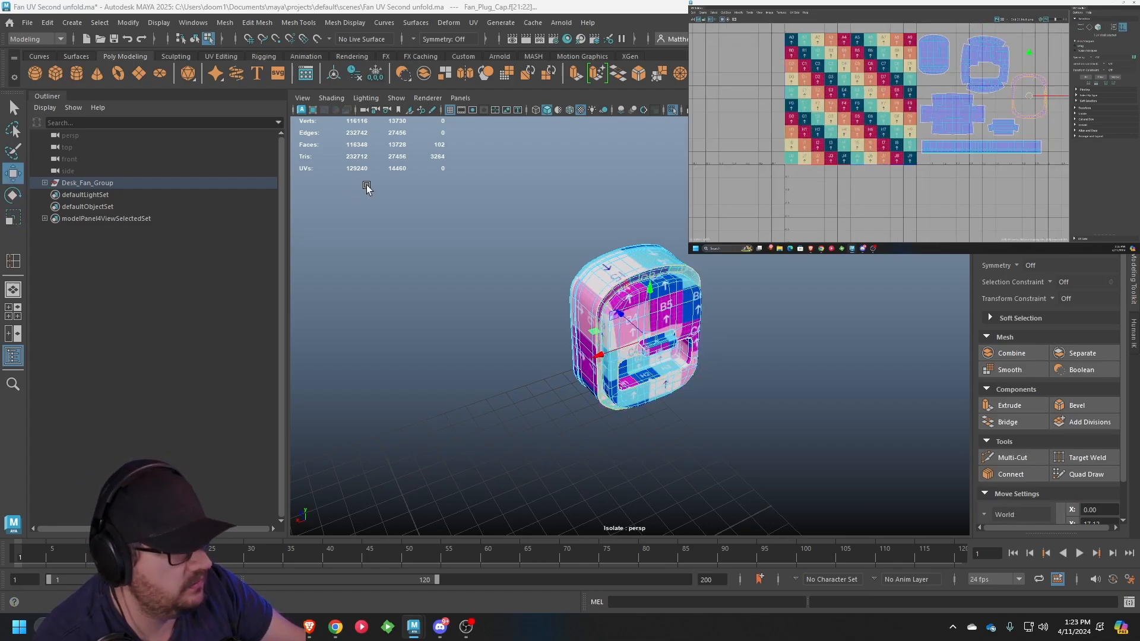
Return to object selection, clear the selection, end the plug cap's isolation to show the whole fan and save the scene
left_click(451, 196)
scroll(630, 229, "up", 5)
right_click(641, 236)
right_click_drag(645, 236, 684, 218)
left_click(806, 264)
scroll(802, 266, "down", 5)
left_click_drag(796, 267, 597, 239, "alt")
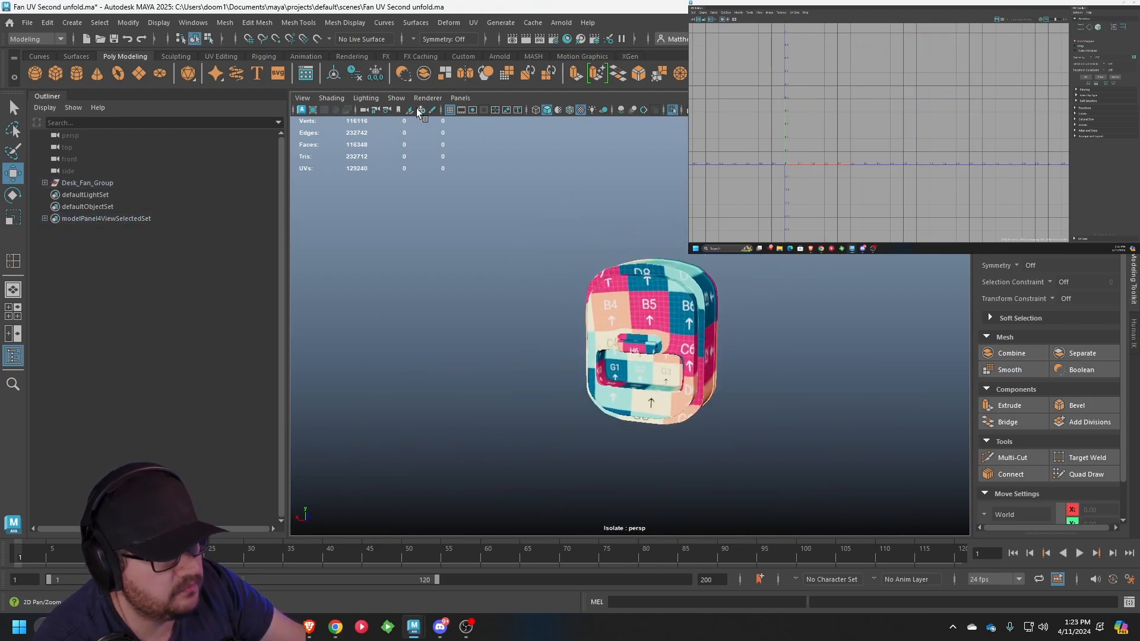
left_click(396, 98)
mouse_move(425, 119)
left_click(542, 120)
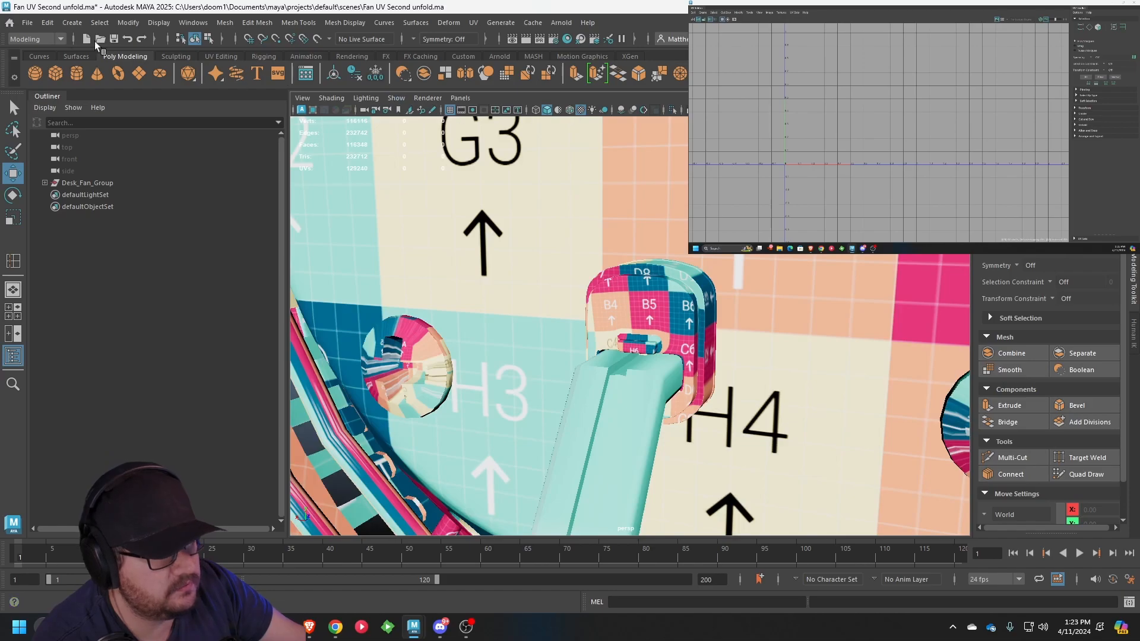
left_click(27, 23)
left_click(57, 74)
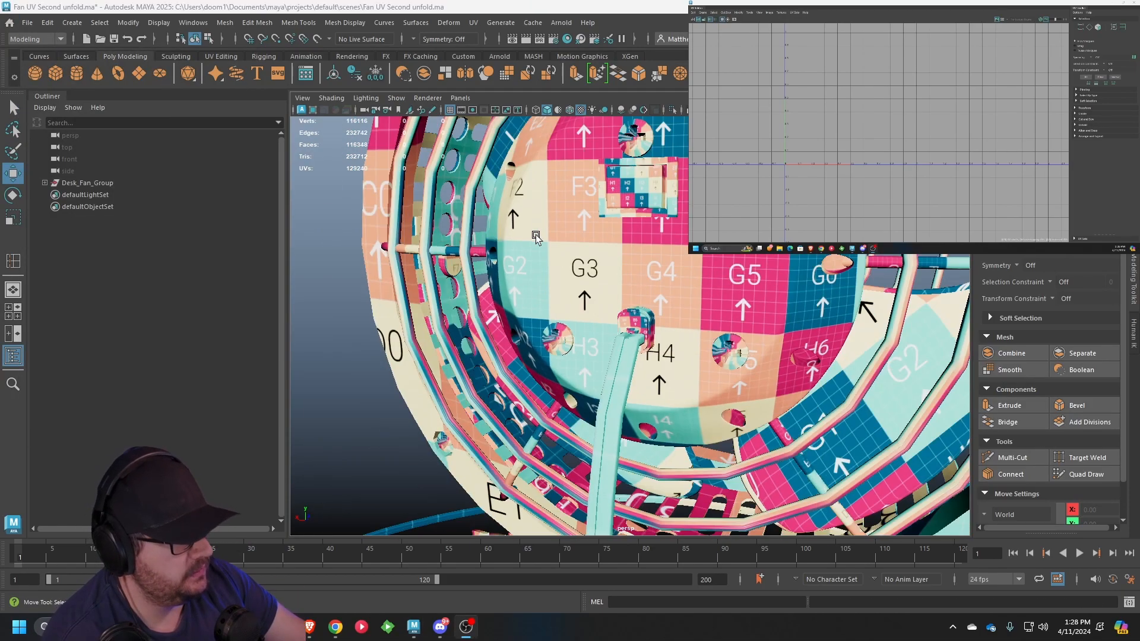
Select the screw above the rectangular switch on the back of the fan's motor housing and isolate it
left_click_drag(535, 234, 655, 229, "alt")
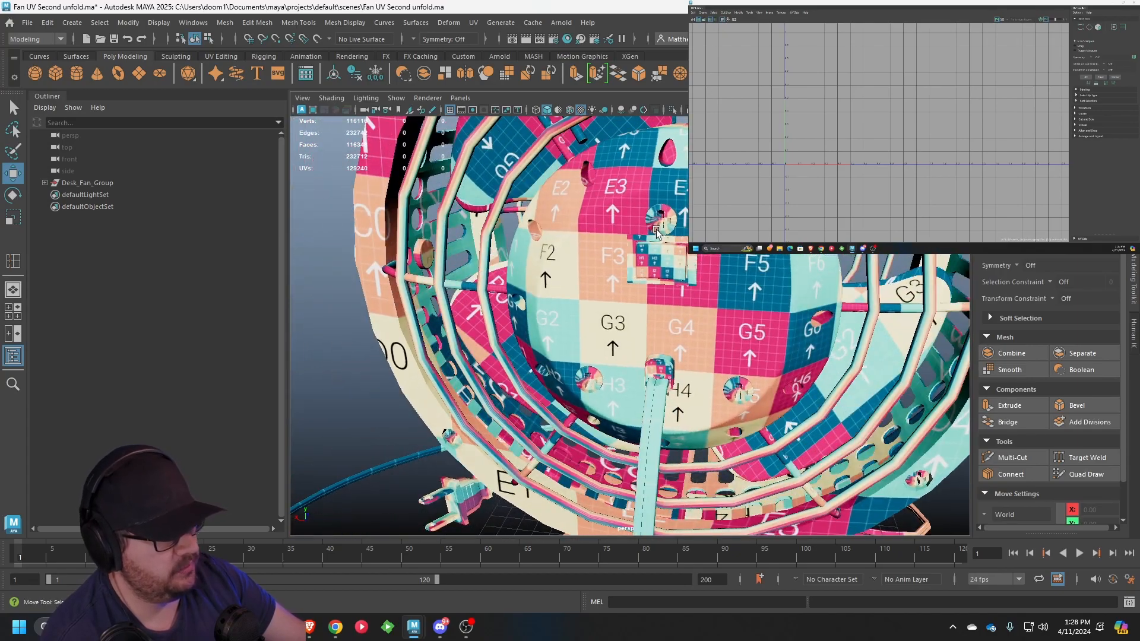
left_click(655, 228)
scroll(478, 250, "down", 4)
left_click_drag(477, 250, 554, 272, "alt")
right_click_drag(534, 271, 671, 240, "alt")
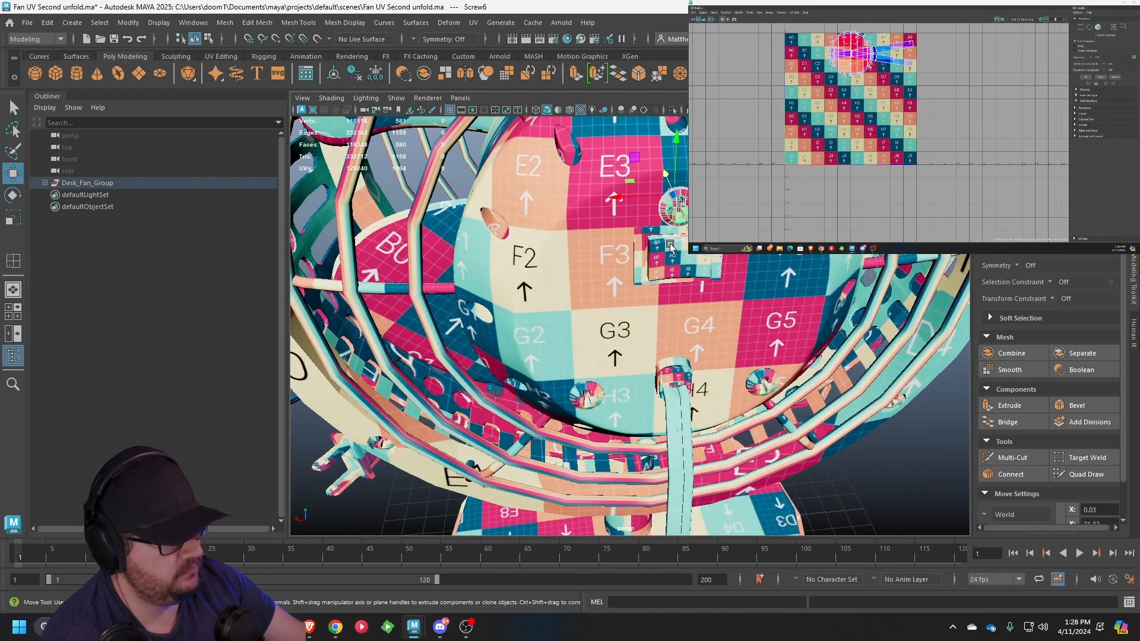
right_click_drag(607, 263, 550, 267, "alt")
left_click_drag(606, 267, 573, 273, "alt")
right_click_drag(572, 264, 606, 262, "alt")
left_click_drag(605, 261, 599, 247, "alt")
left_click(396, 98)
mouse_move(415, 117)
left_click(546, 118)
key("f")
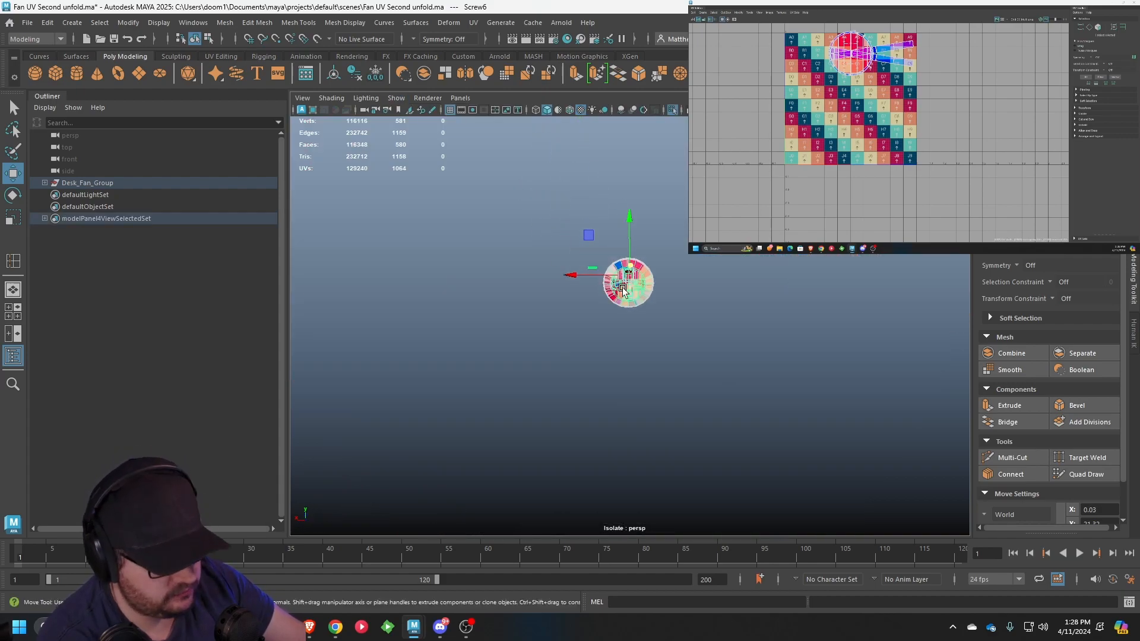
Face the screw head straight on and project the whole screw's UVs from that camera view
left_click_drag(555, 195, 803, 347, "alt")
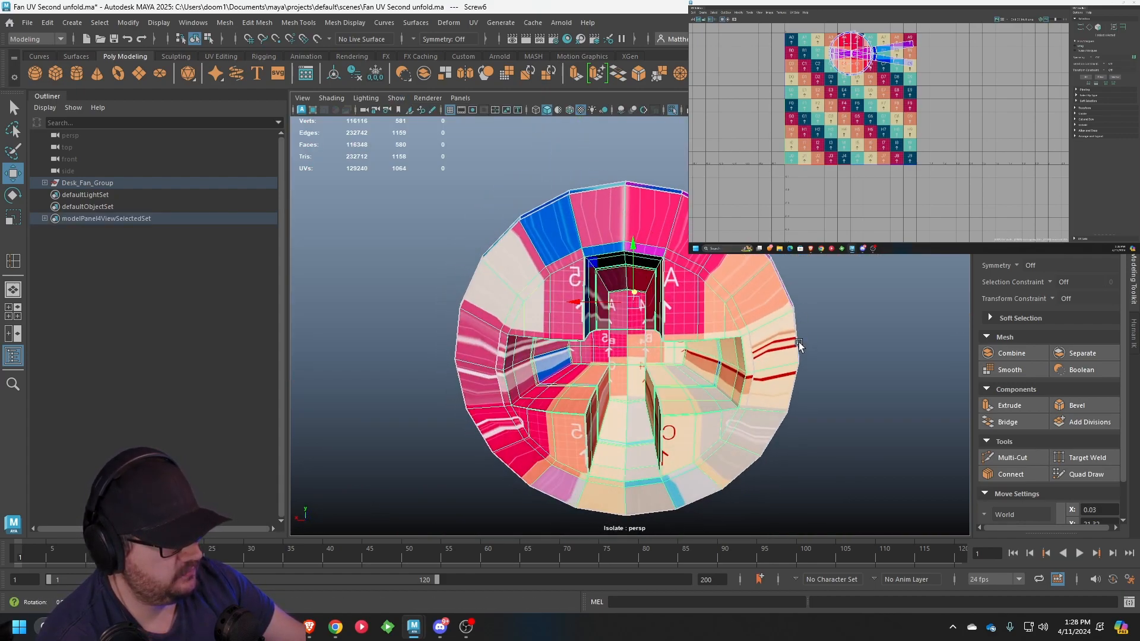
right_click_drag(803, 347, 759, 350, "alt")
left_click_drag(759, 351, 761, 337, "alt")
left_click_drag(676, 257, 669, 254, "alt")
left_click(473, 22)
left_click(498, 116)
Select the edge loop around the outer rim of the screw head and cut its UVs
mouse_move(623, 327)
left_mouse_down("alt")
mouse_move(543, 329)
mouse_move(713, 336)
mouse_move(620, 334)
left_mouse_up("alt")
scroll(499, 265, "up", 4)
left_click_drag(629, 289, 532, 298, "alt")
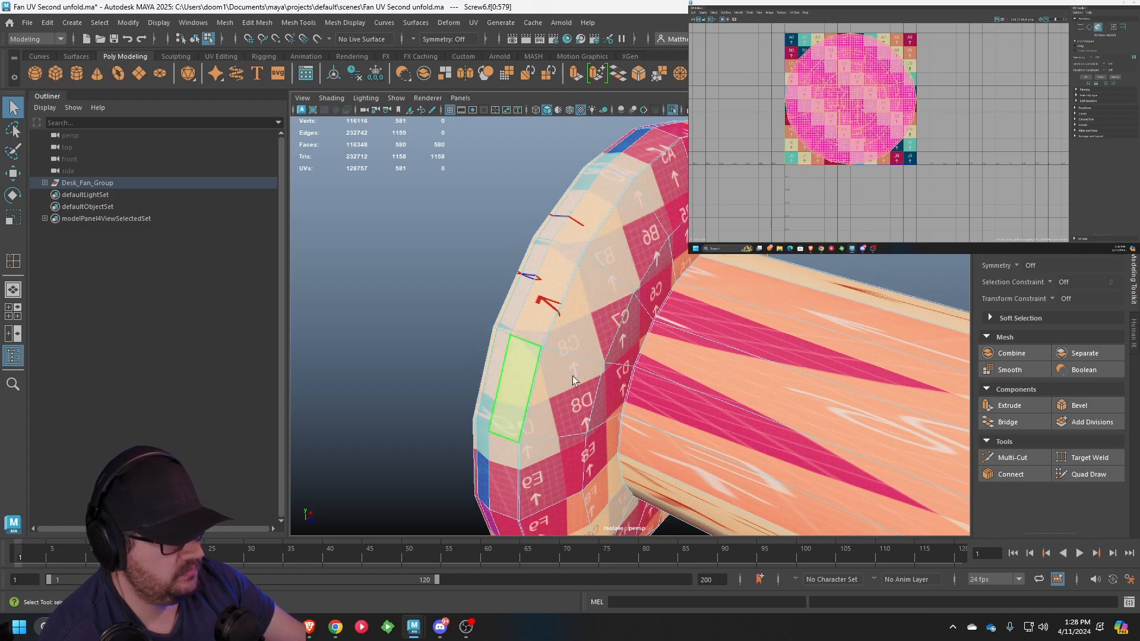
scroll(531, 298, "up", 6)
right_click(533, 263)
left_click(575, 247)
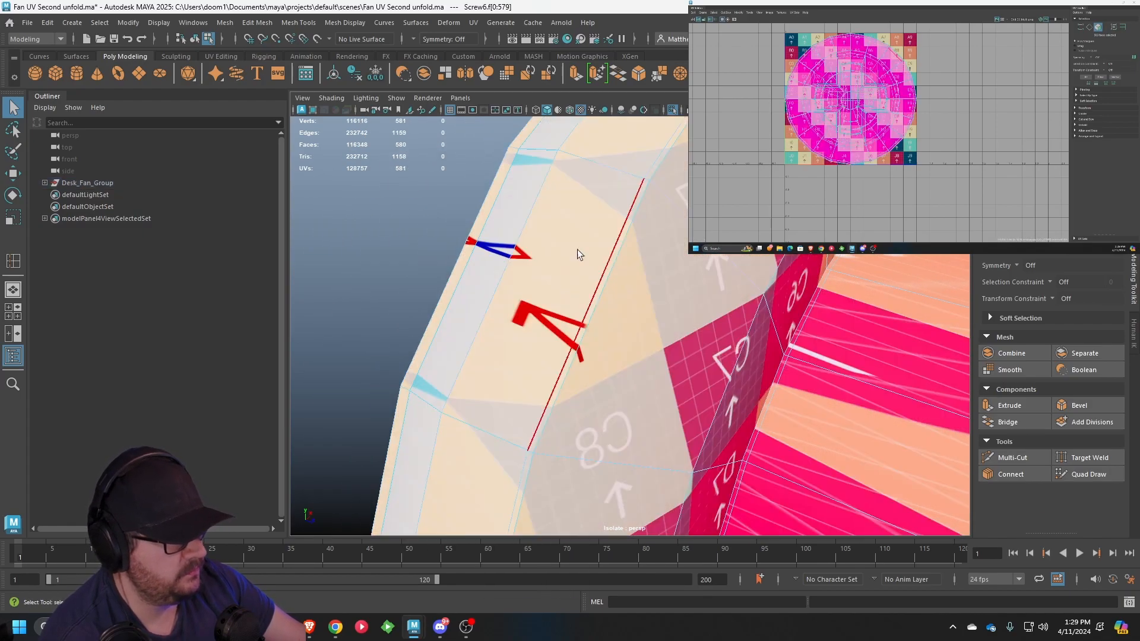
double_click(608, 276)
scroll(608, 277, "down", 8)
left_click_drag(608, 277, 558, 285, "alt")
key("ctrl+x")
Select the UV shell of the screw's shank and head underside and move it beside the texture tile
key("w")
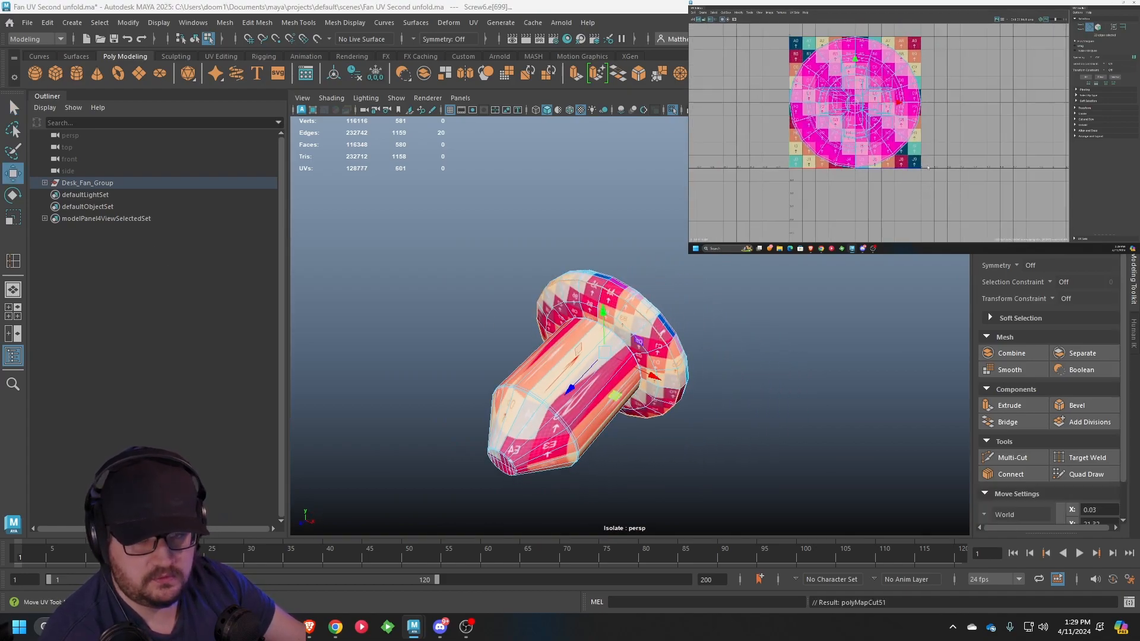
right_click_drag(577, 273, 633, 300)
left_click_drag(901, 108, 1047, 109)
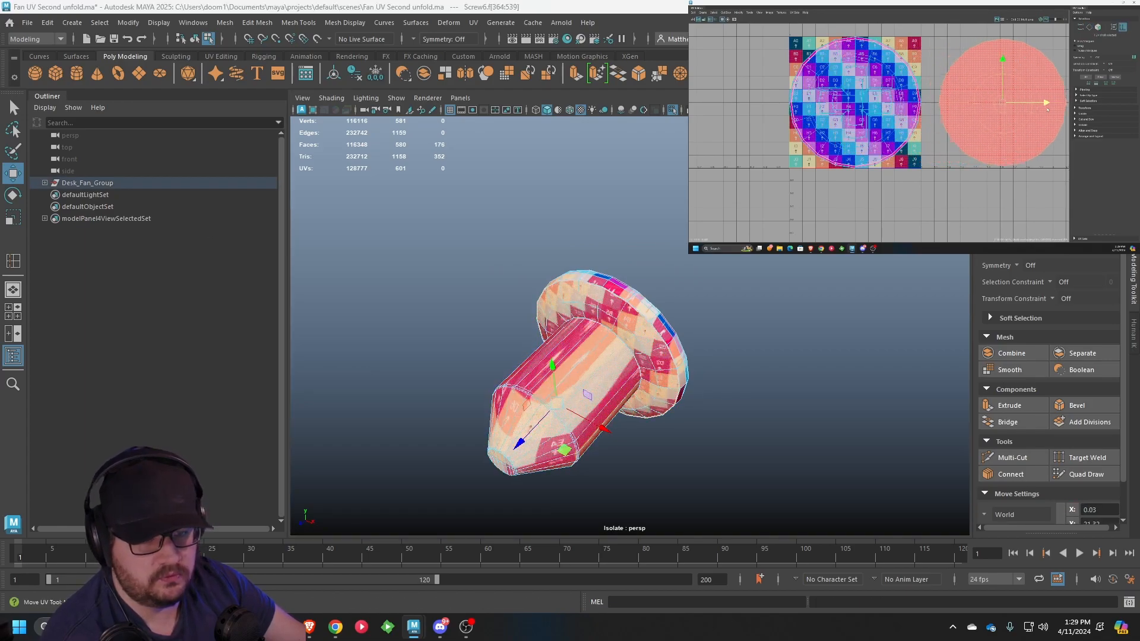
Select the edge loop around the flat tip of the screw's shank and cut its UVs
left_click_drag(475, 328, 611, 244, "alt")
right_click_drag(610, 243, 612, 221)
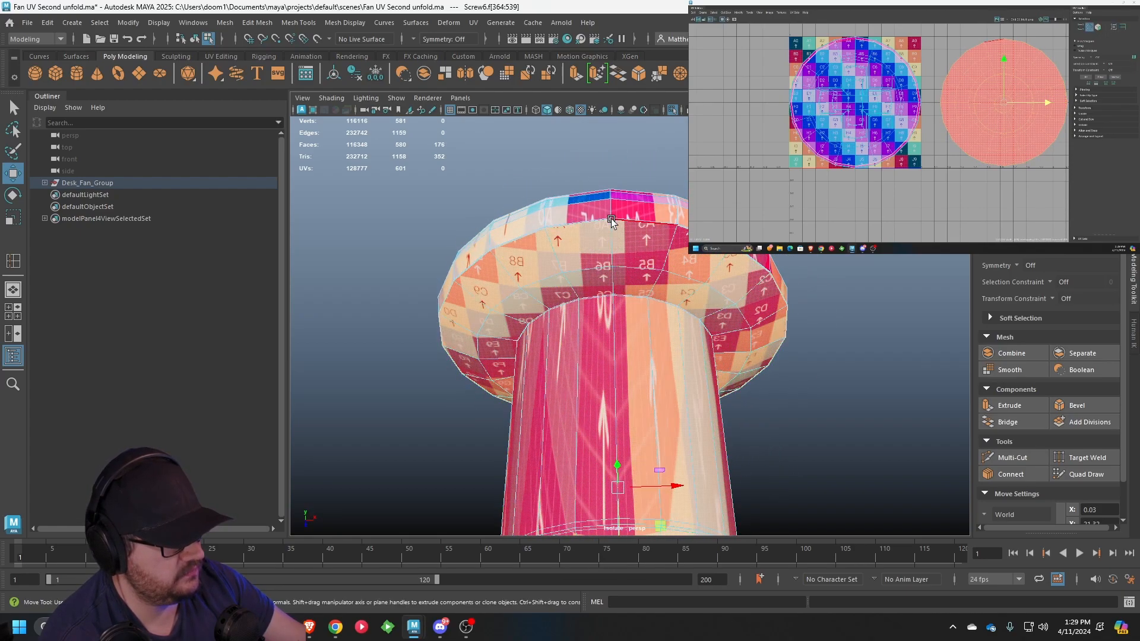
left_click(614, 247)
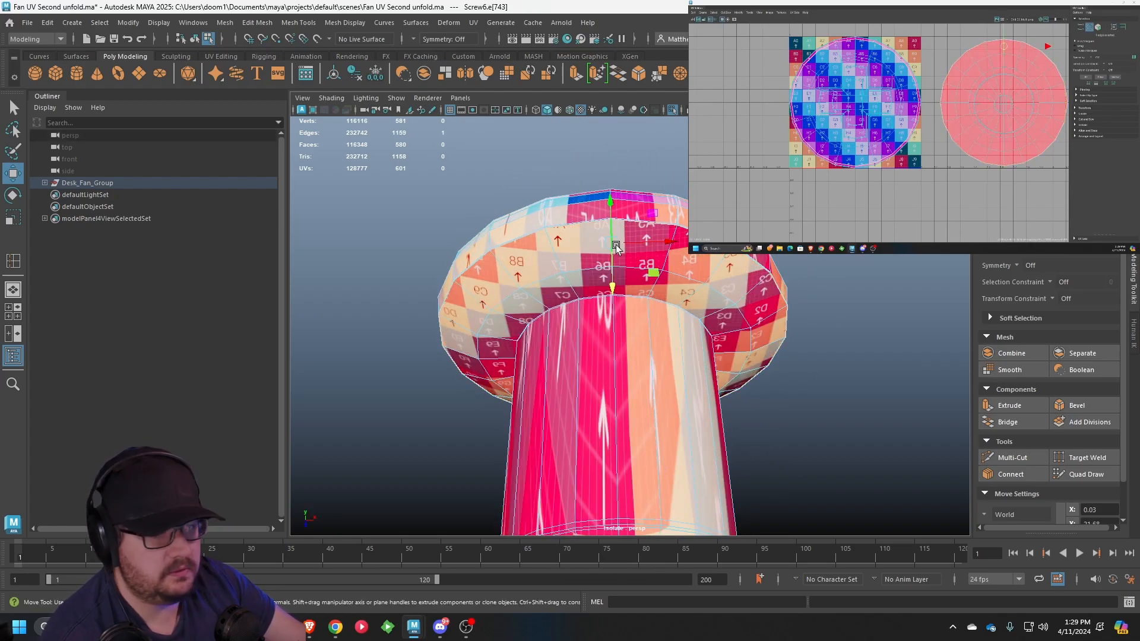
scroll(992, 95, "up", 3)
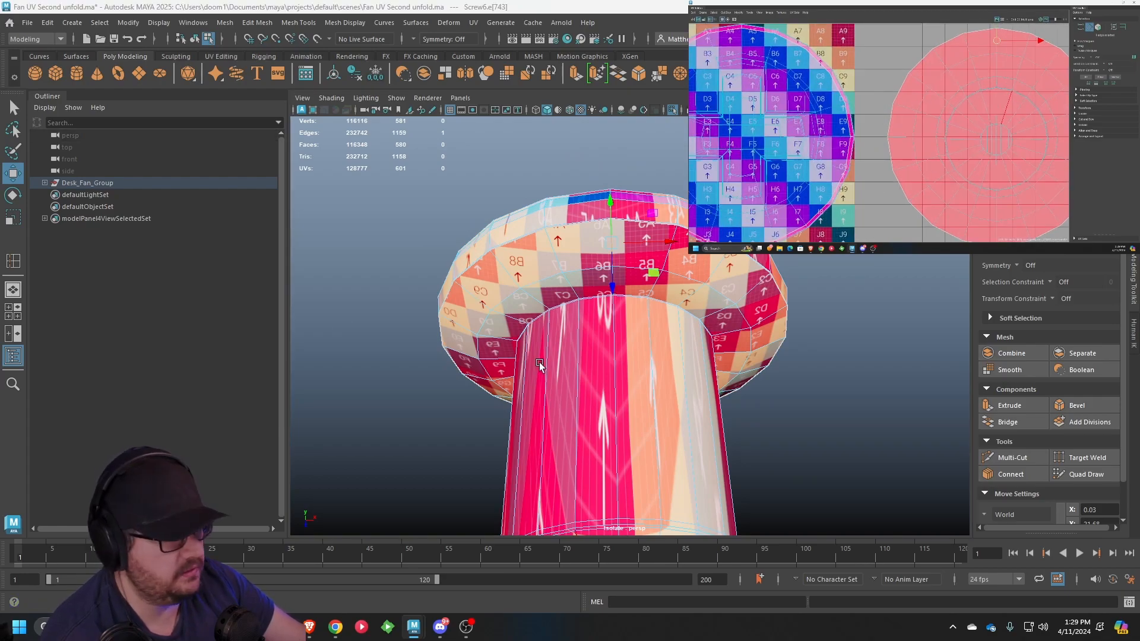
left_click_drag(612, 243, 458, 162, "alt")
scroll(582, 359, "up", 5)
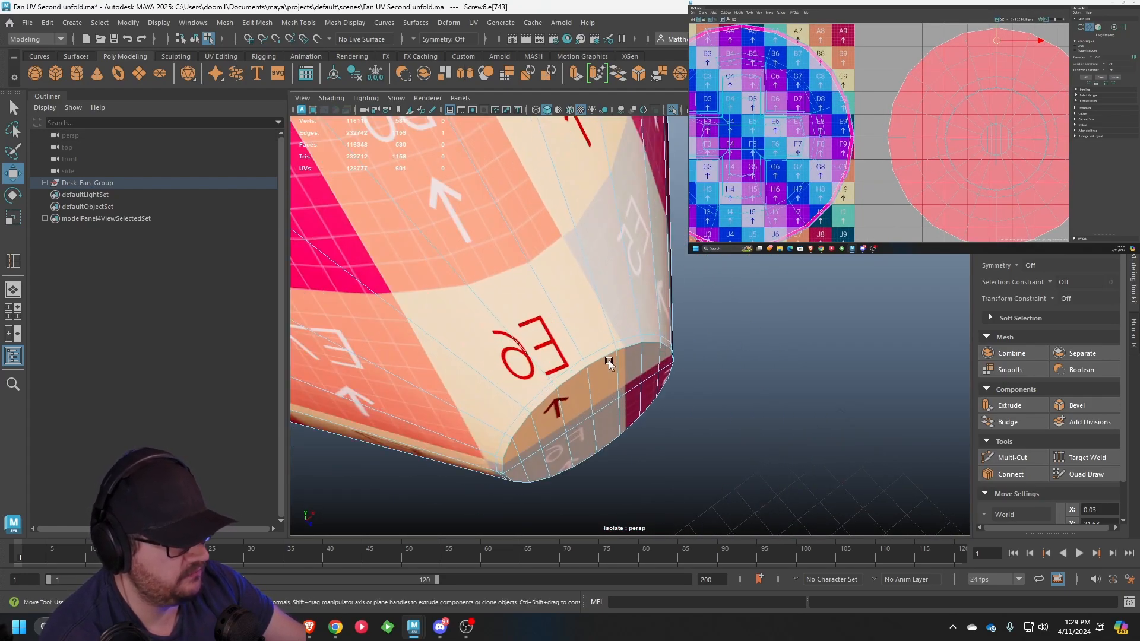
right_click_drag(609, 273, 606, 245)
left_click_drag(606, 244, 570, 208, "alt")
double_click(609, 254)
middle_click_drag(949, 161, 932, 149, "alt")
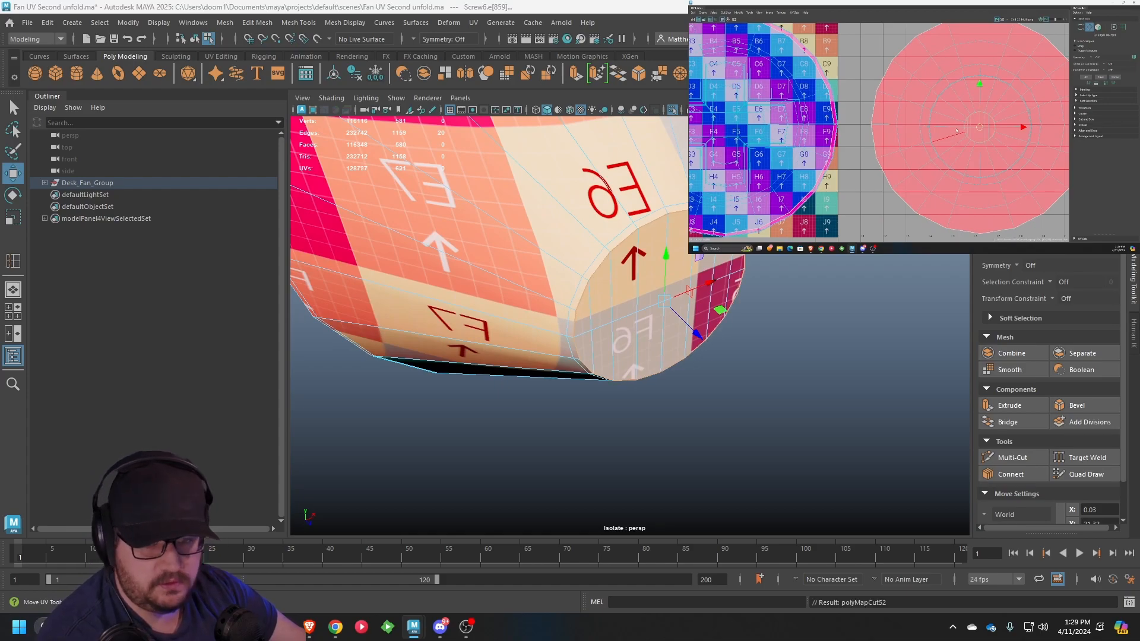
Move the tip's UV shell outside the ring-shaped shank shell and flip both shells
scroll(956, 132, "down", 3)
right_click_drag(949, 122, 949, 123)
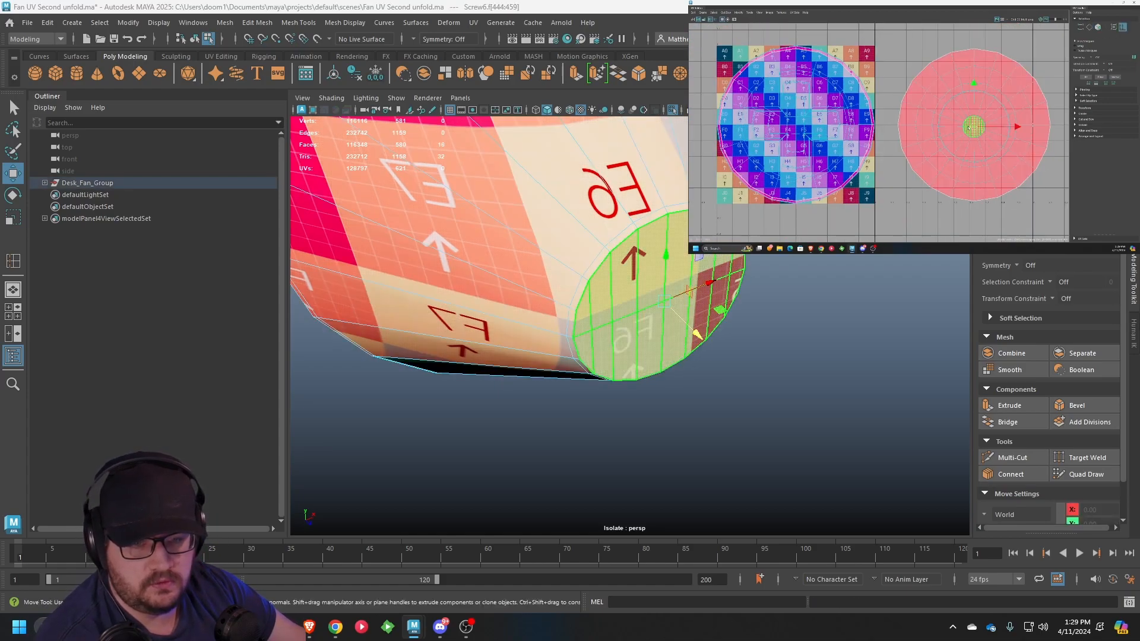
middle_click_drag(949, 123, 922, 146, "alt")
left_click_drag(922, 145, 993, 102)
left_click(739, 12)
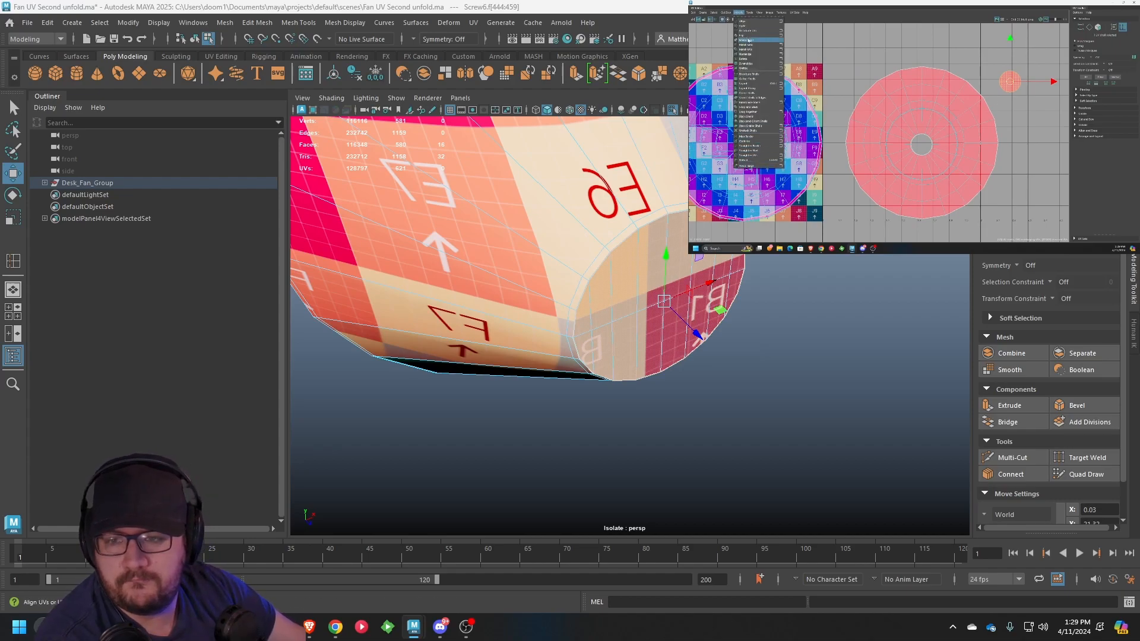
left_click(749, 41)
left_click(962, 104)
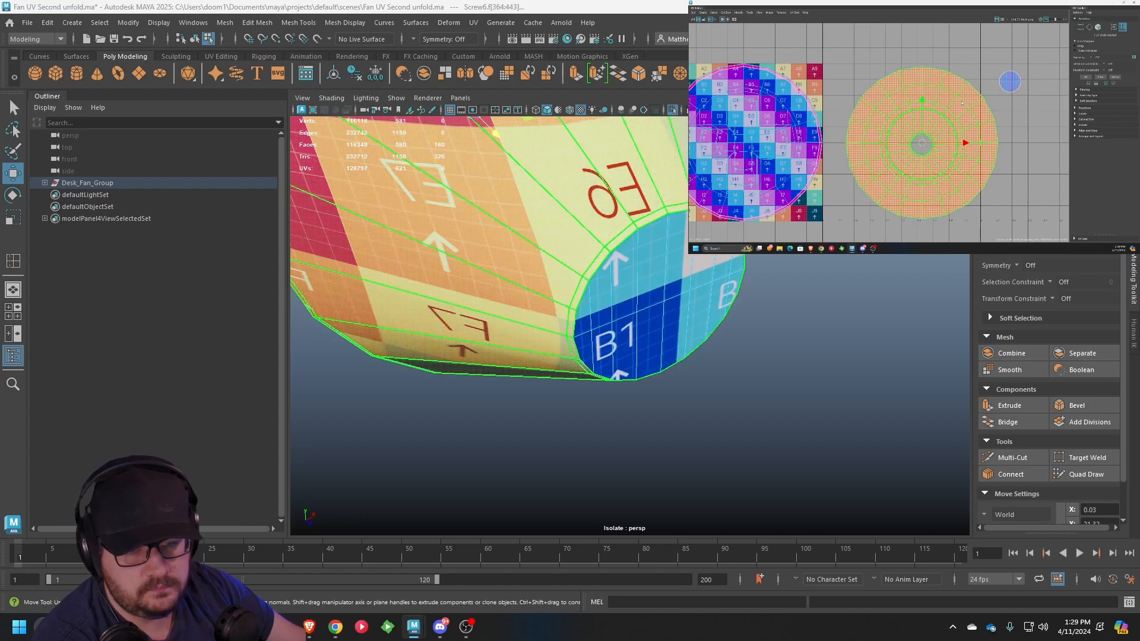
key("g")
Select the line of edges running along the screw from the head's rim to the tip and cut it
left_click_drag(496, 169, 563, 221, "alt")
scroll(563, 221, "down", 5)
key("F10")
left_click(558, 164)
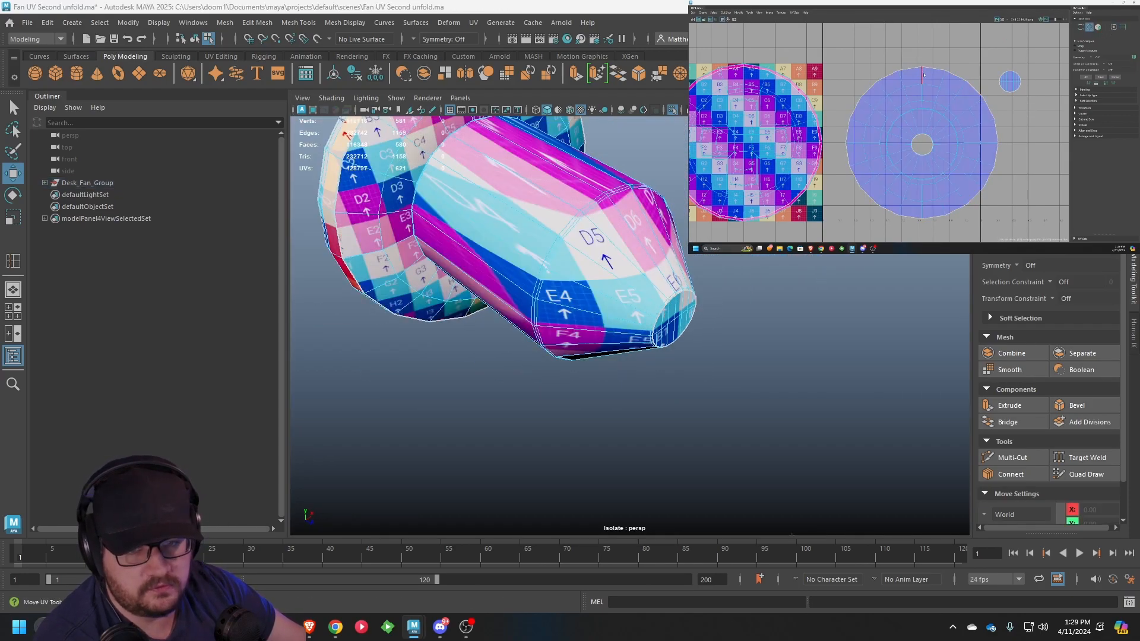
left_click_drag(540, 229, 478, 246, "alt")
middle_click_drag(947, 142, 926, 141, "alt")
left_click(739, 12)
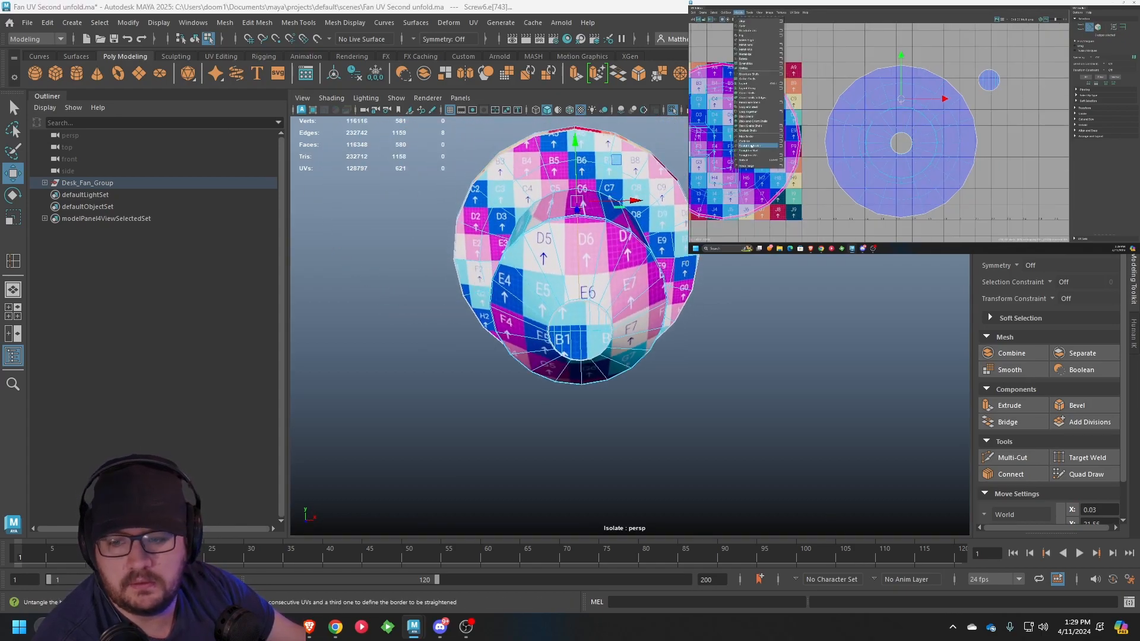
left_click(749, 53)
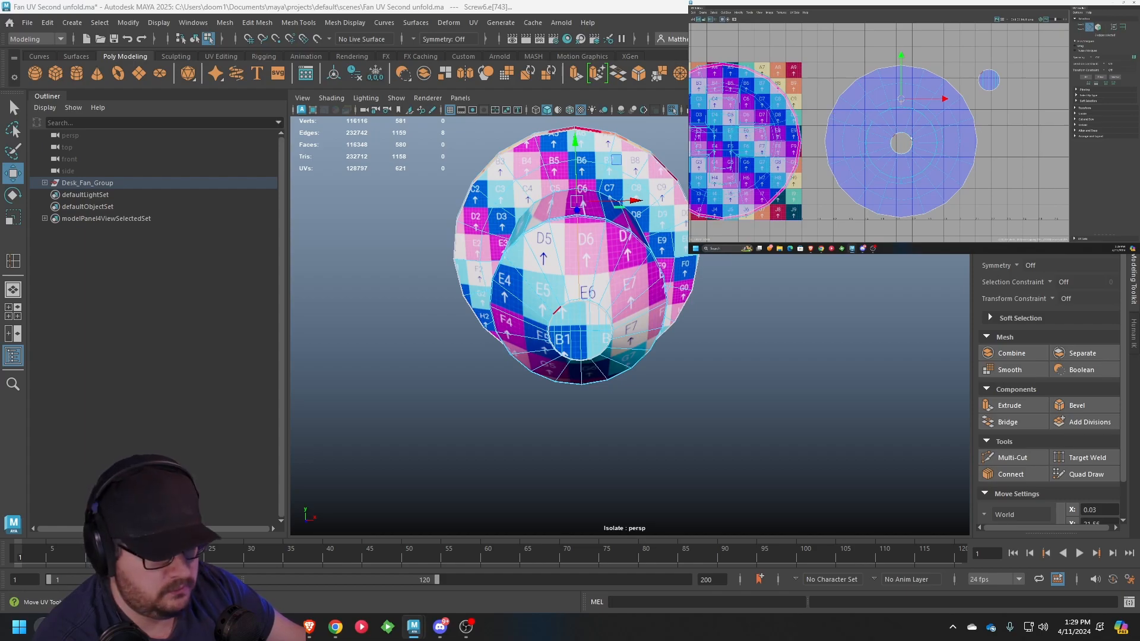
middle_click_drag(937, 134, 926, 125, "alt")
Select the UV shell of the screw's shank and head underside and unfold it
right_click(919, 113)
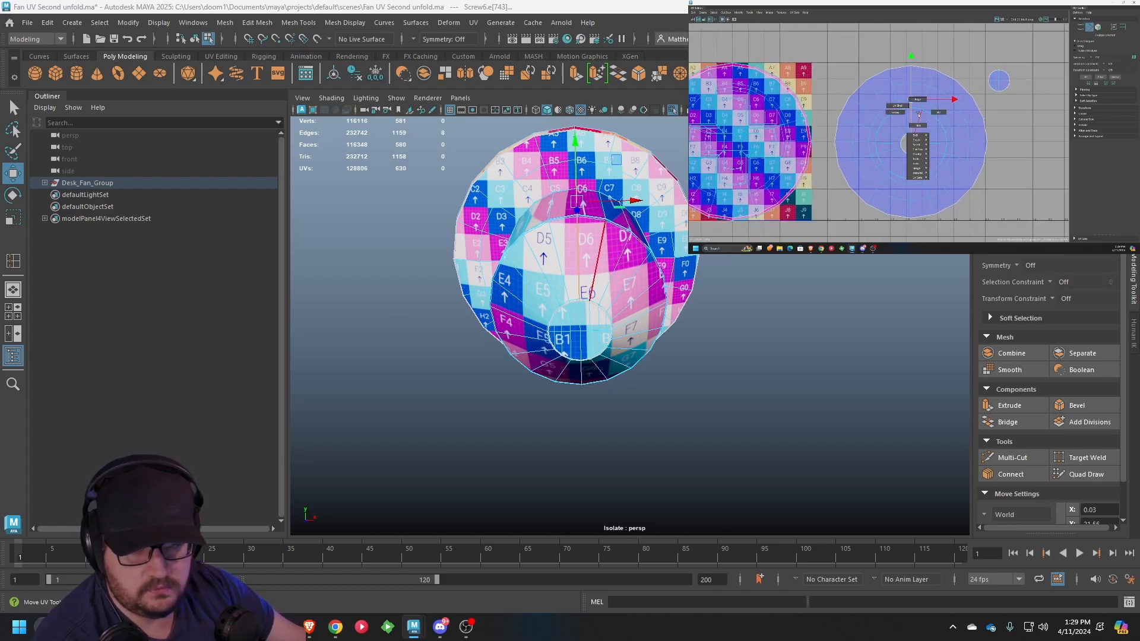
left_click(903, 107)
key("ctrl+u")
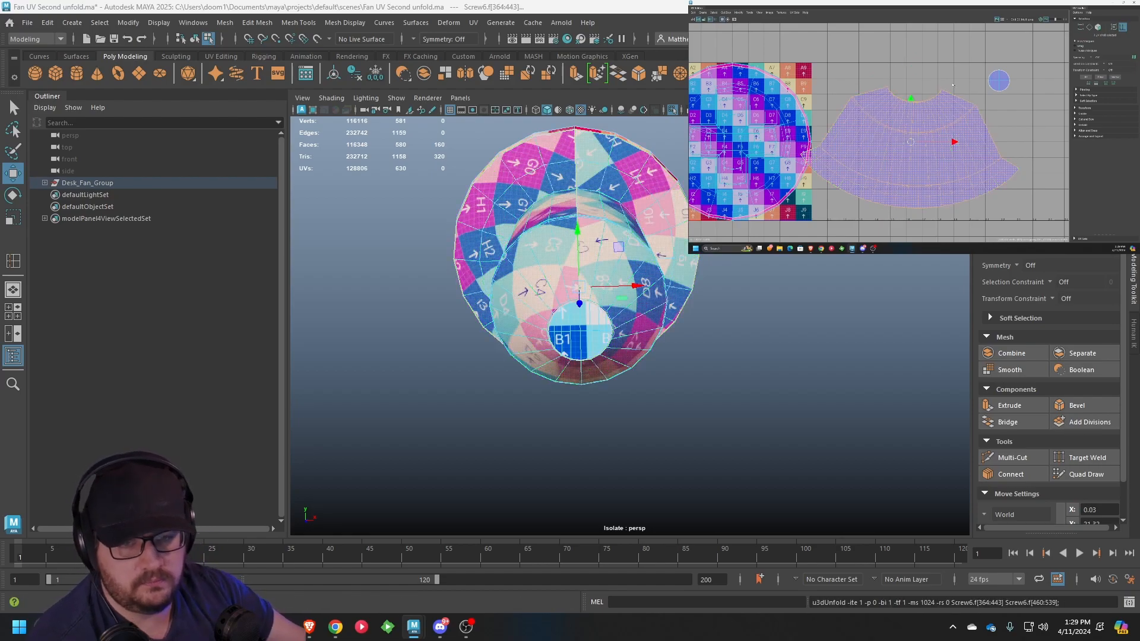
Turn the unfolded shank shell wide side up, scale it down and place it beside the texture tile's lower-right corner
key("e")
mouse_move(893, 193)
left_mouse_down()
mouse_move(874, 182)
mouse_move(891, 193)
left_mouse_up()
key("r")
left_click_drag(911, 141, 883, 143)
right_click_drag(884, 144, 920, 149)
key("w")
scroll(923, 164, "up", 1)
left_click_drag(963, 173, 849, 153)
scroll(859, 118, "down", 1)
key("r")
left_click_drag(688, 191, 878, 195, "alt")
scroll(878, 194, "down", 3)
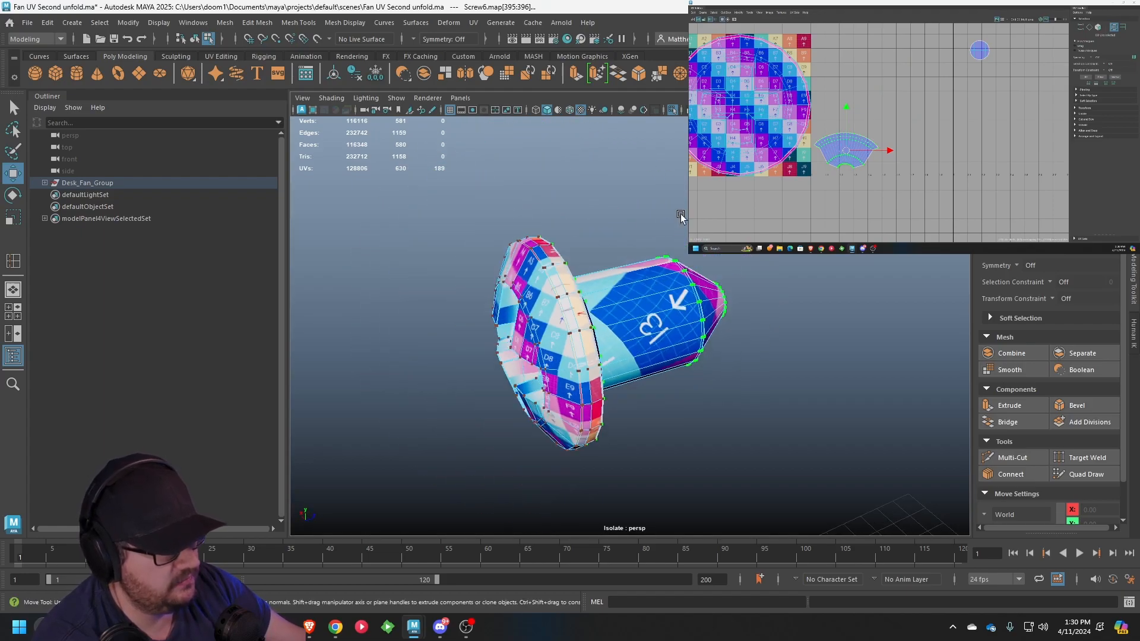
Examine the edges and checker pattern of the cross-shaped recess in the screw head's front
middle_click_drag(738, 116, 828, 115, "alt")
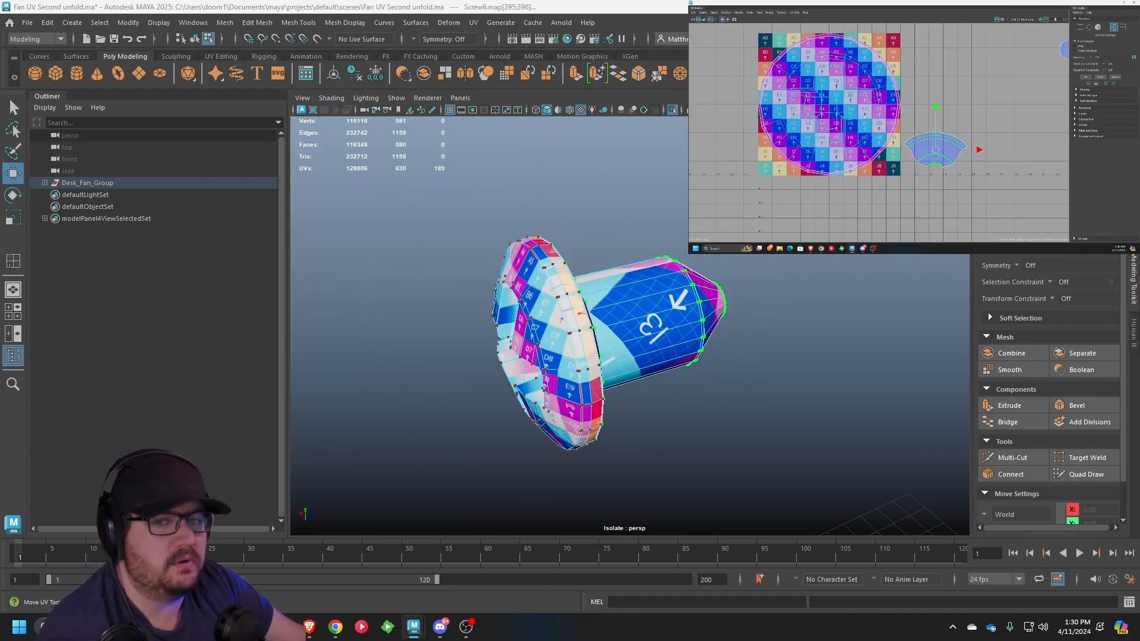
left_click_drag(472, 331, 587, 301, "alt")
scroll(588, 302, "up", 6)
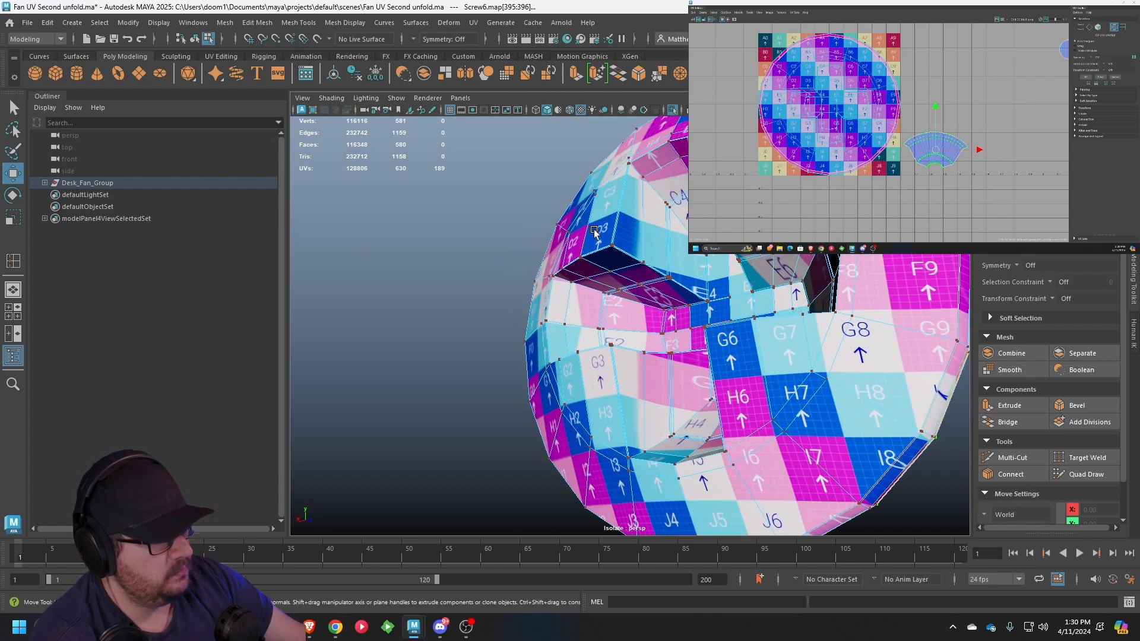
middle_click_drag(595, 298, 604, 287, "alt")
scroll(594, 376, "up", 5)
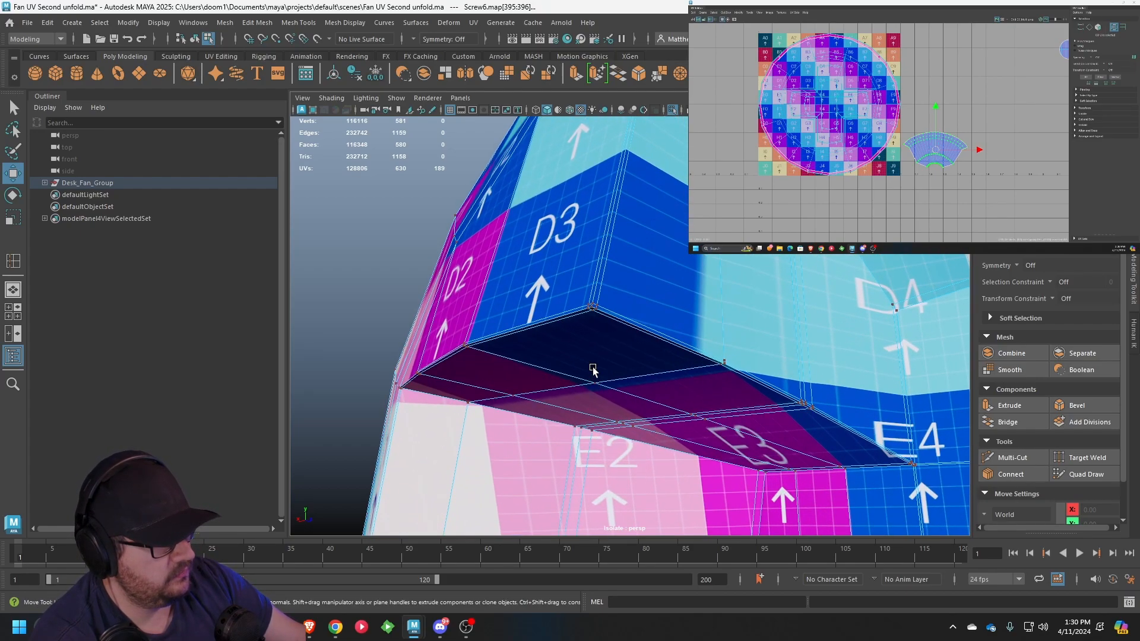
left_click_drag(594, 280, 597, 307, "alt")
scroll(593, 311, "up", 2)
Select the edge loop around the cross-shaped recess in the screw head and cut its UVs
right_click_drag(590, 275, 595, 243)
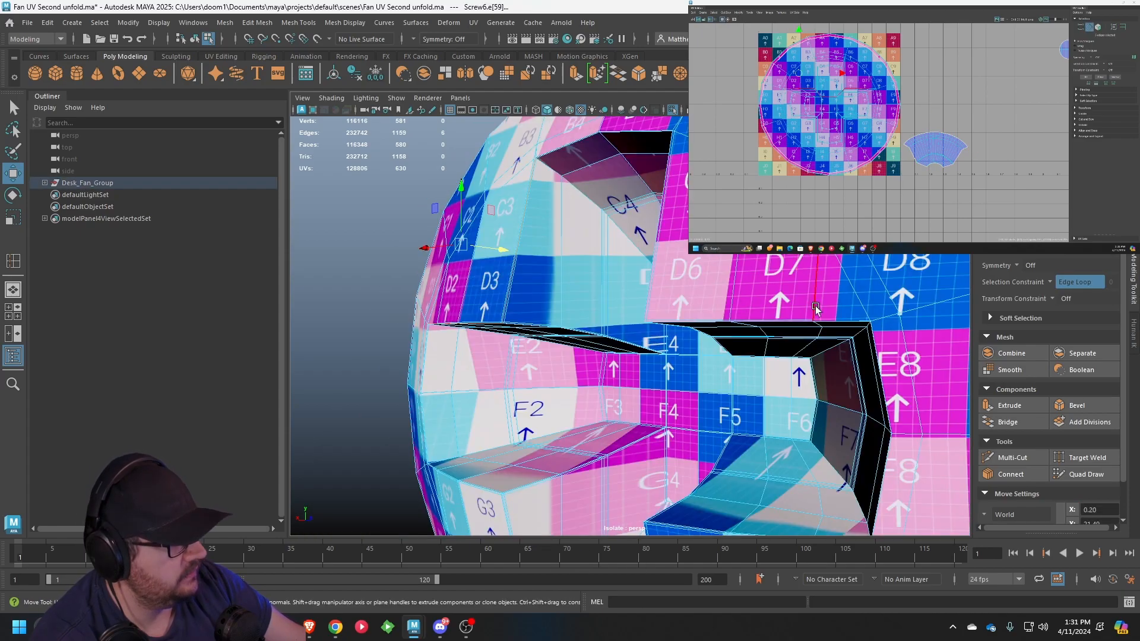
scroll(815, 308, "up", 2)
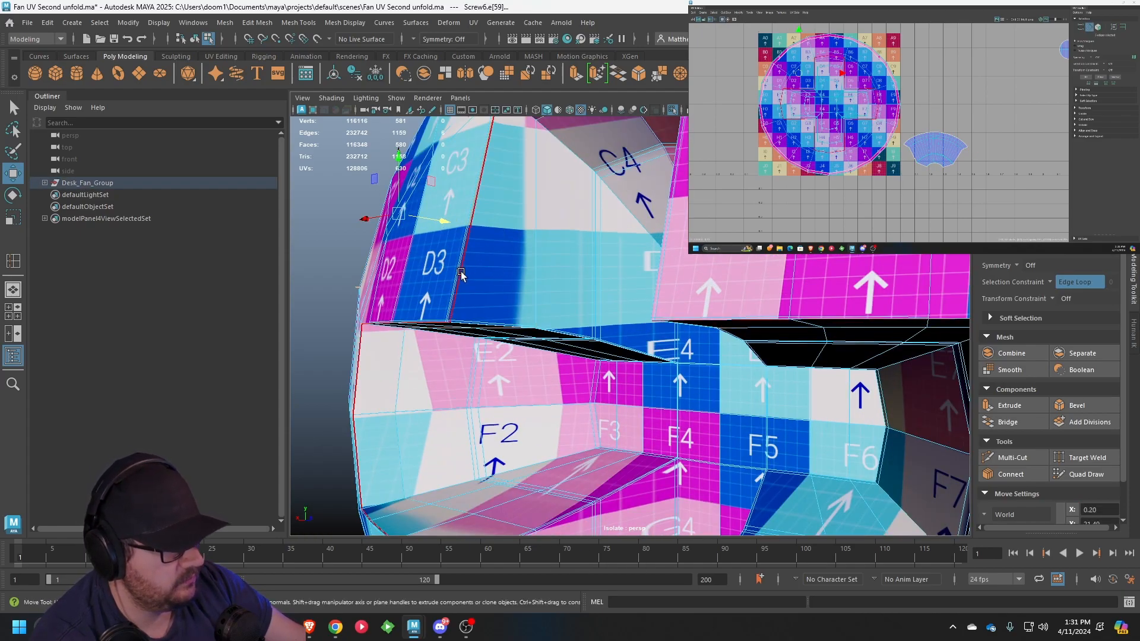
middle_click_drag(447, 271, 489, 277, "alt")
scroll(489, 278, "up", 3)
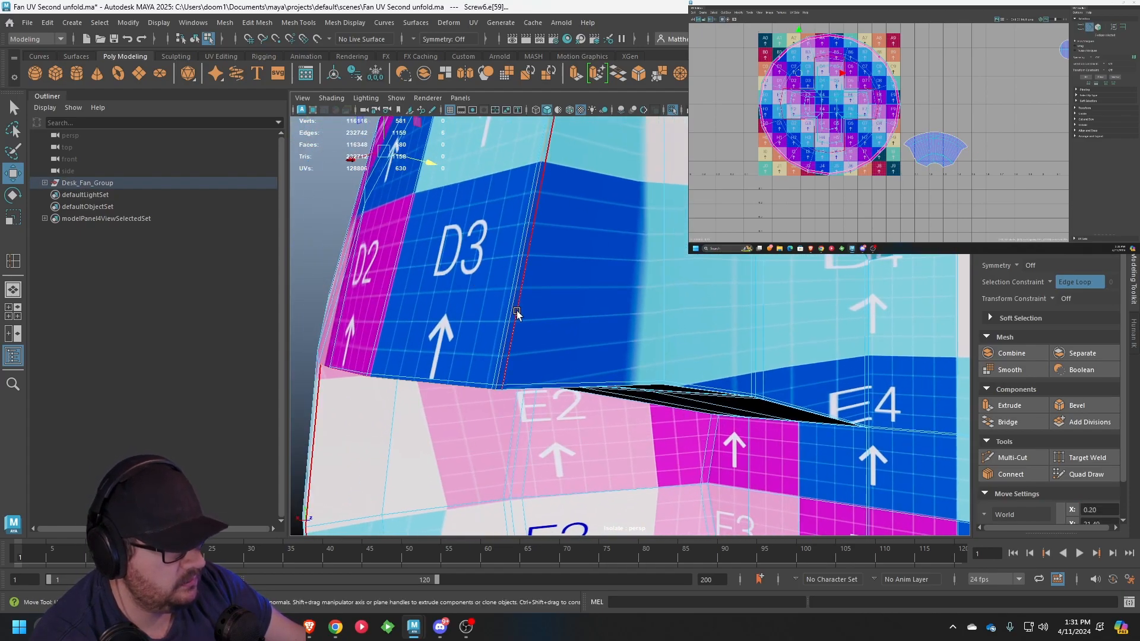
left_click(514, 312)
scroll(516, 316, "down", 8)
left_click_drag(522, 318, 790, 342, "alt")
middle_click_drag(791, 342, 665, 301, "alt")
left_click_drag(665, 302, 689, 323, "alt")
middle_click_drag(884, 139, 883, 140, "alt")
key("shift+x")
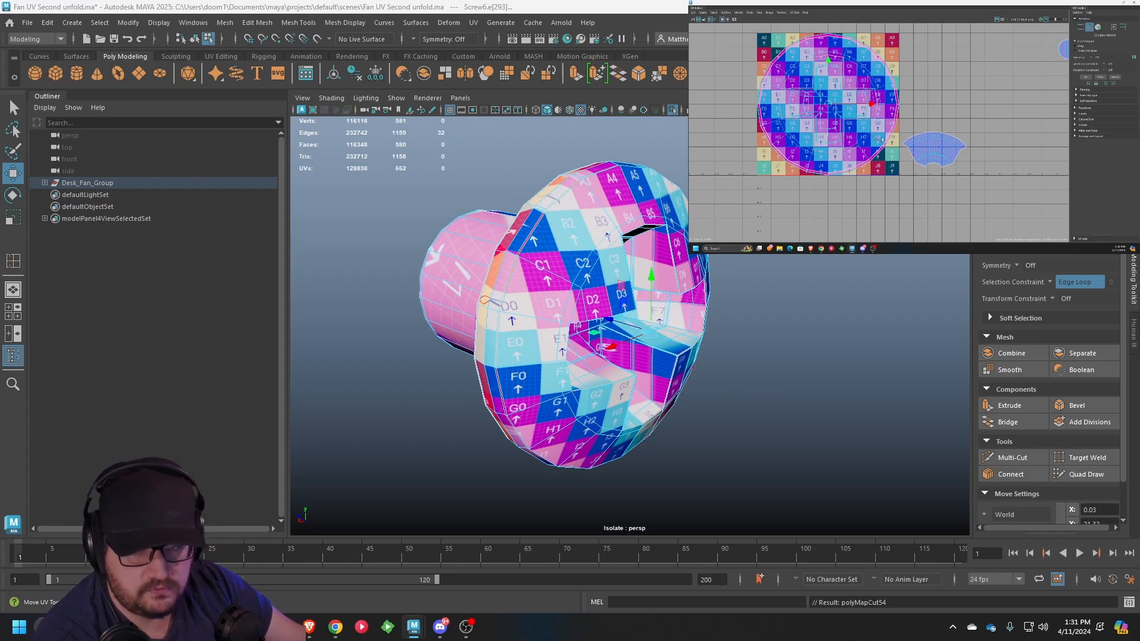
Select the UV shell of the screw head's cross-shaped recess and move it off the texture tile to its right
left_click_drag(728, 330, 656, 307, "alt")
right_click_drag(656, 273, 707, 298)
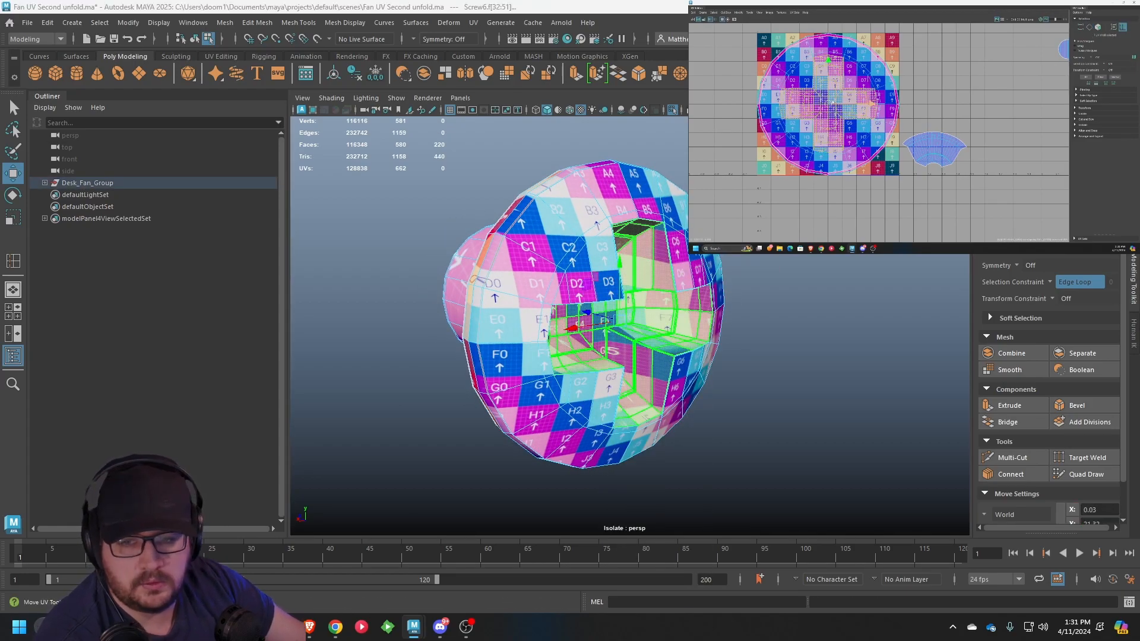
middle_click_drag(878, 110, 1011, 90)
scroll(1016, 91, "up", 5)
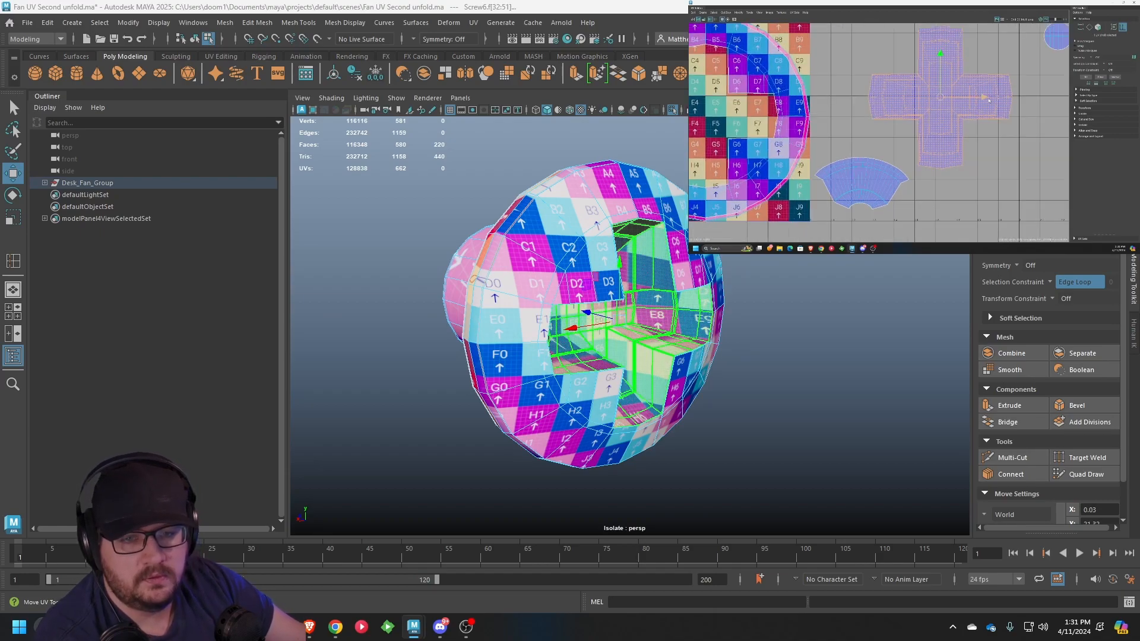
Select the diagonal edges at the four inner corners of the cross-shaped recess shell and cut their UVs
scroll(965, 100, "up", 4)
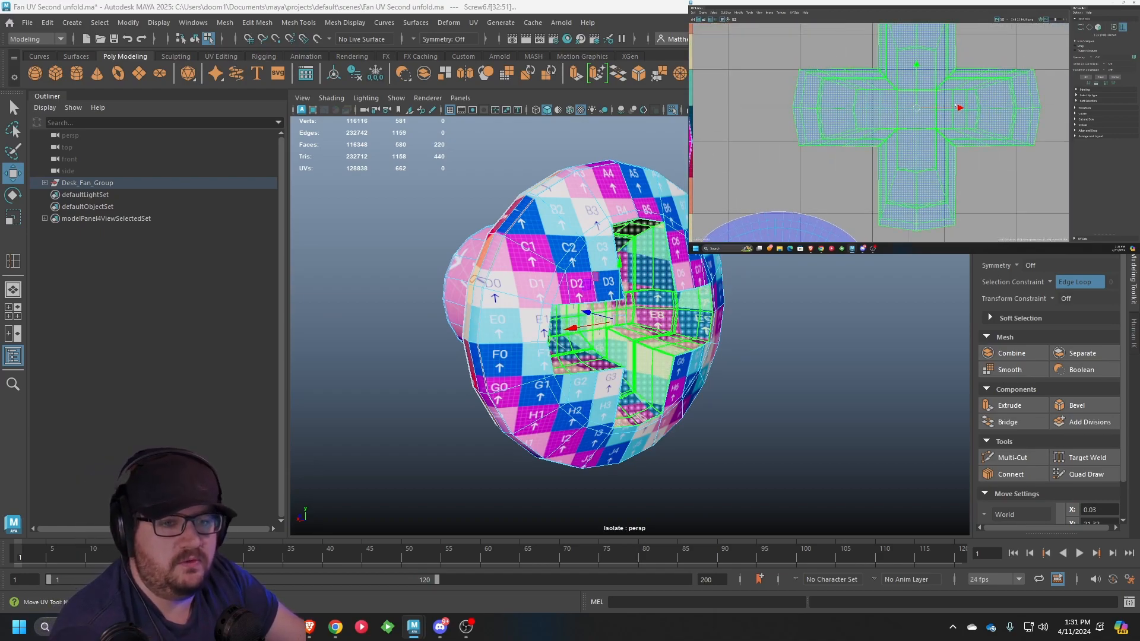
scroll(947, 92, "up", 6)
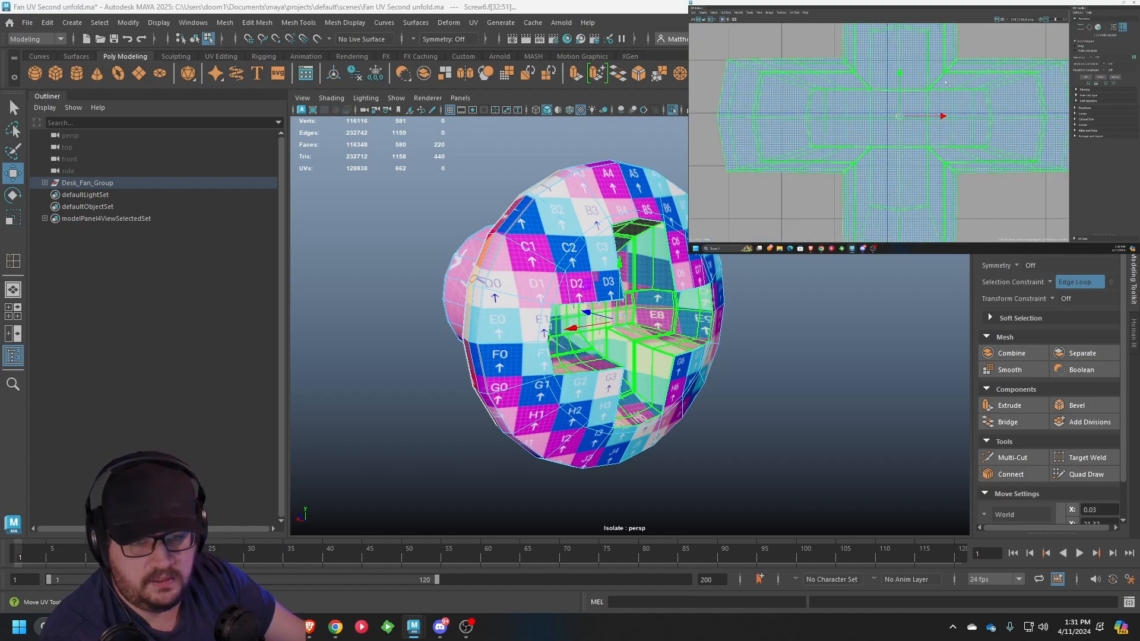
scroll(942, 82, "up", 5)
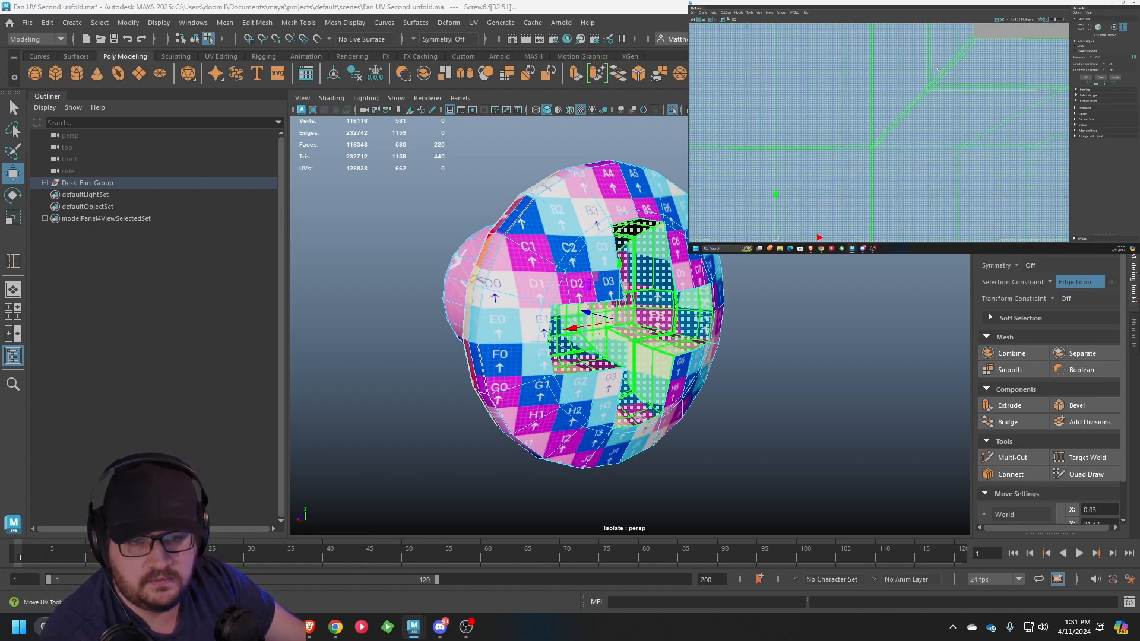
right_click_drag(940, 63, 940, 55)
double_click(940, 76)
scroll(937, 82, "down", 1)
middle_click_drag(876, 101, 695, 115, "alt")
double_click(888, 97, "shift")
middle_click_drag(887, 97, 891, 193, "alt")
scroll(872, 133, "down", 1)
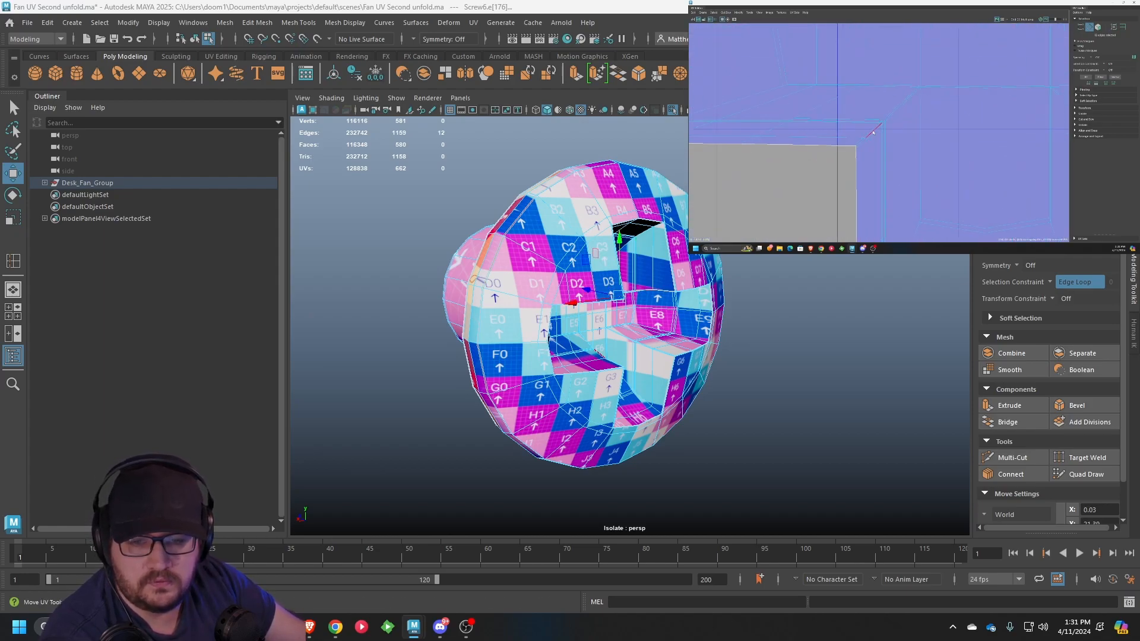
middle_click_drag(876, 134, 951, 129, "alt")
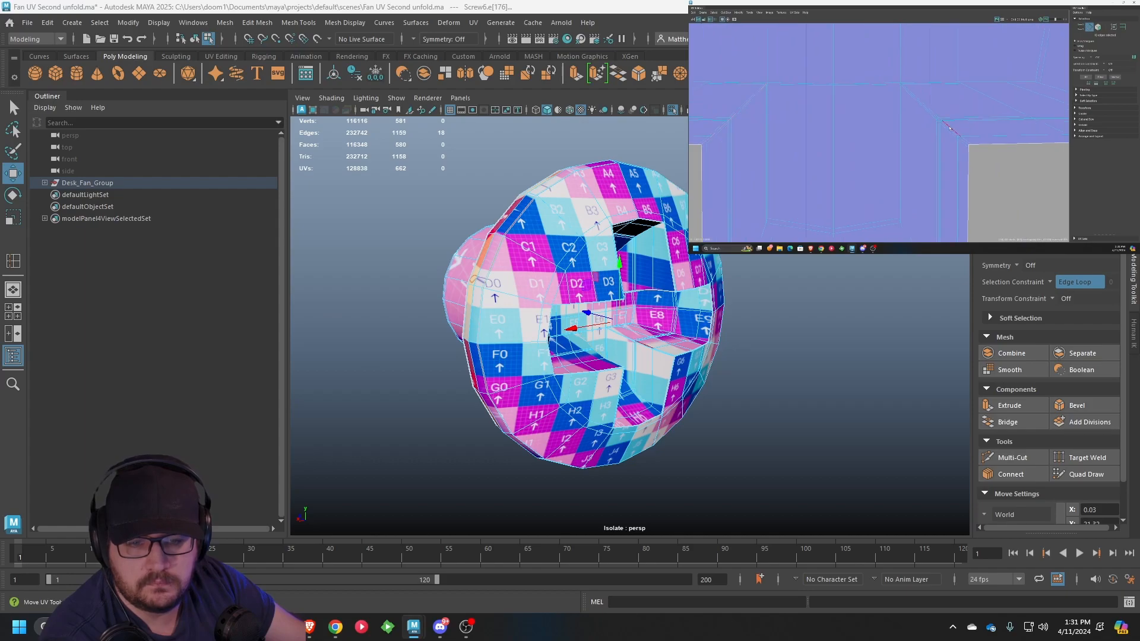
scroll(947, 129, "down", 2)
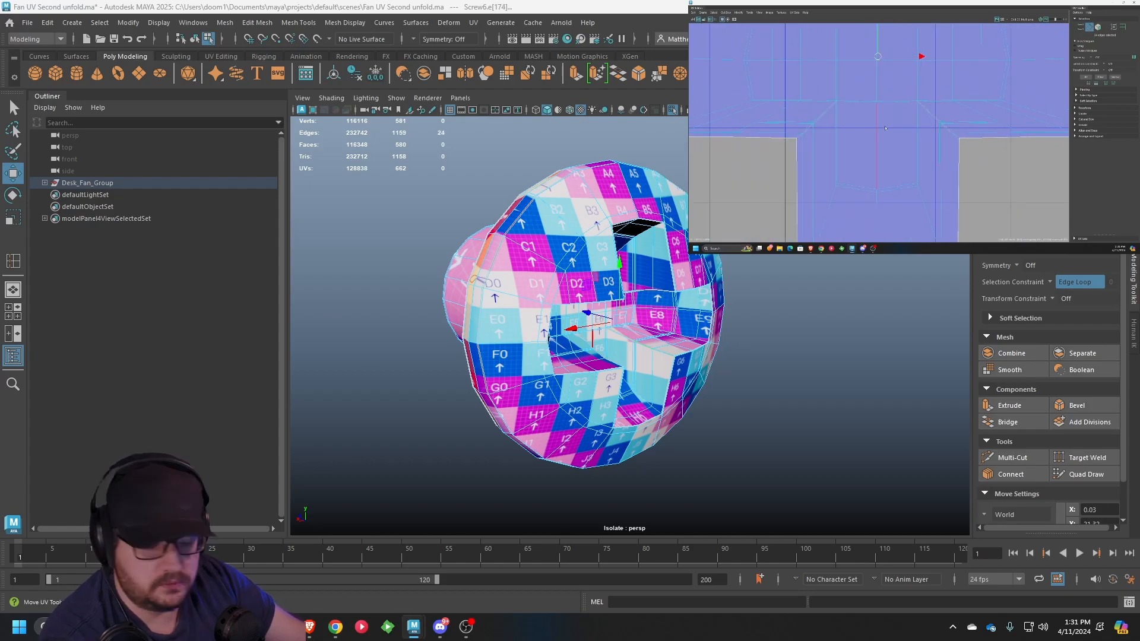
middle_click_drag(883, 127, 902, 116, "alt")
key("shift+x")
scroll(903, 115, "down", 7)
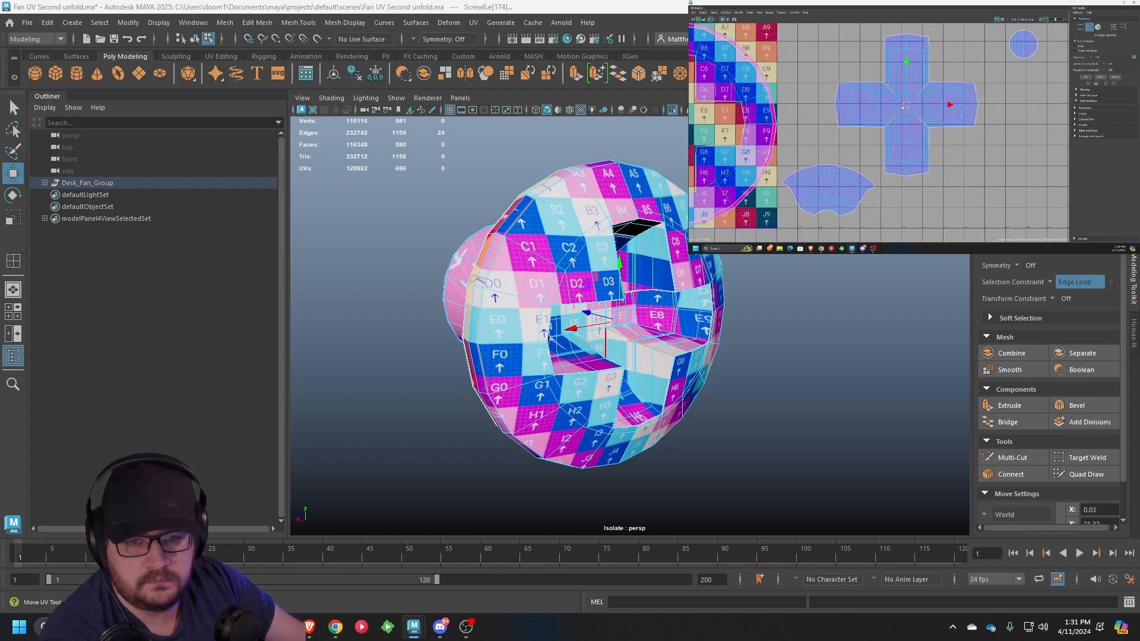
Try to unfold the recess shell with only its inner corners cut
right_click(905, 111)
right_click_drag(878, 94, 878, 94)
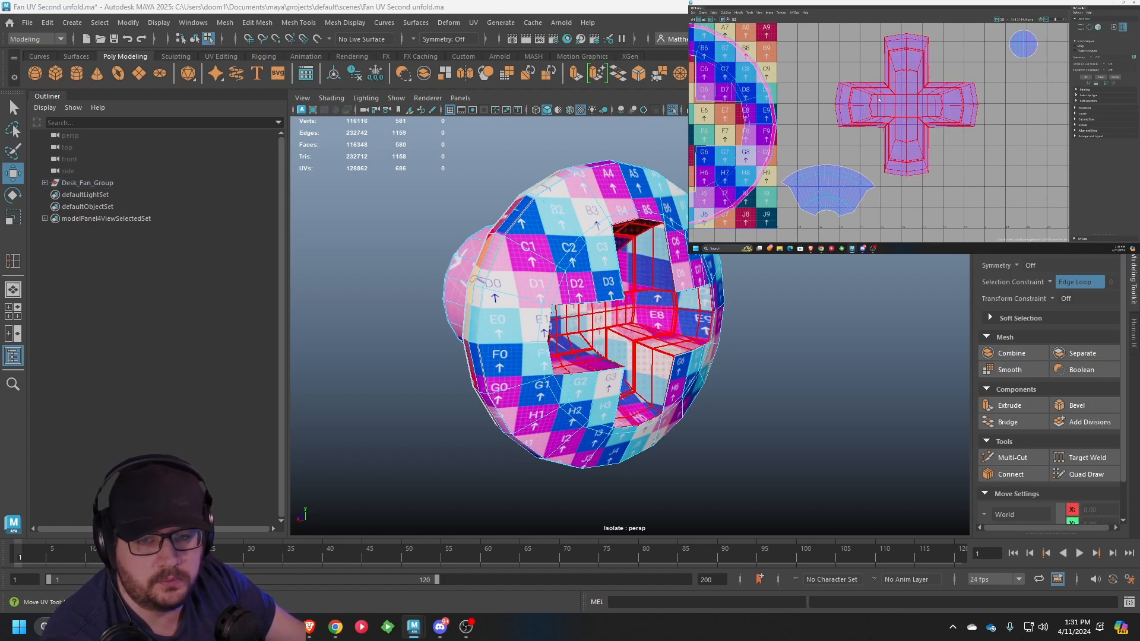
left_click(880, 100)
key("ctrl+u")
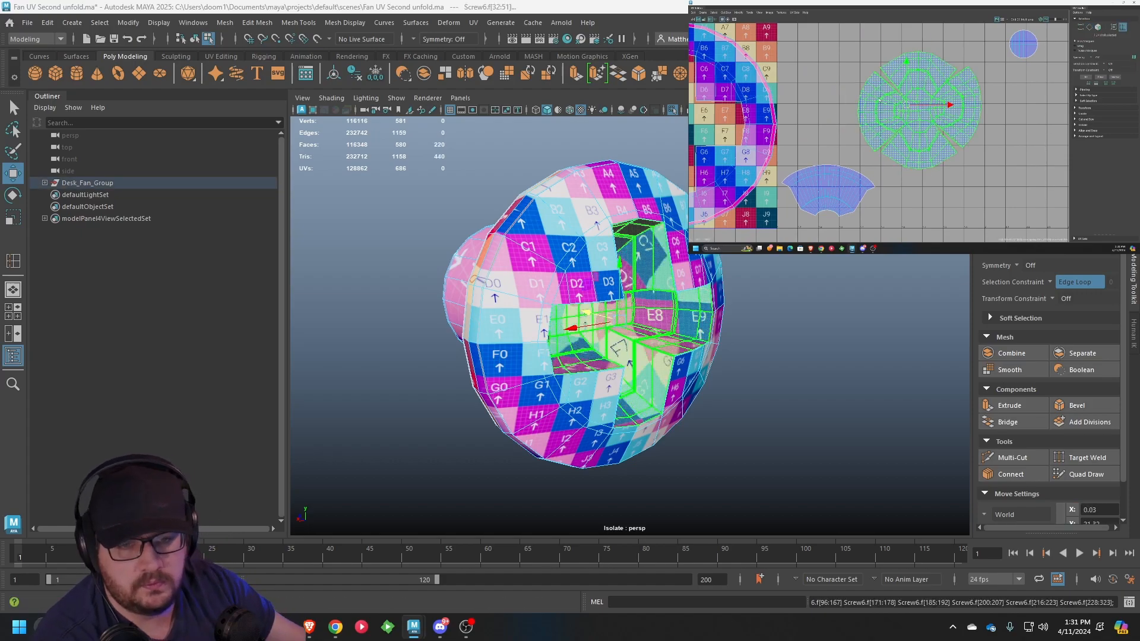
scroll(907, 109, "up", 3)
key("ctrl+z")
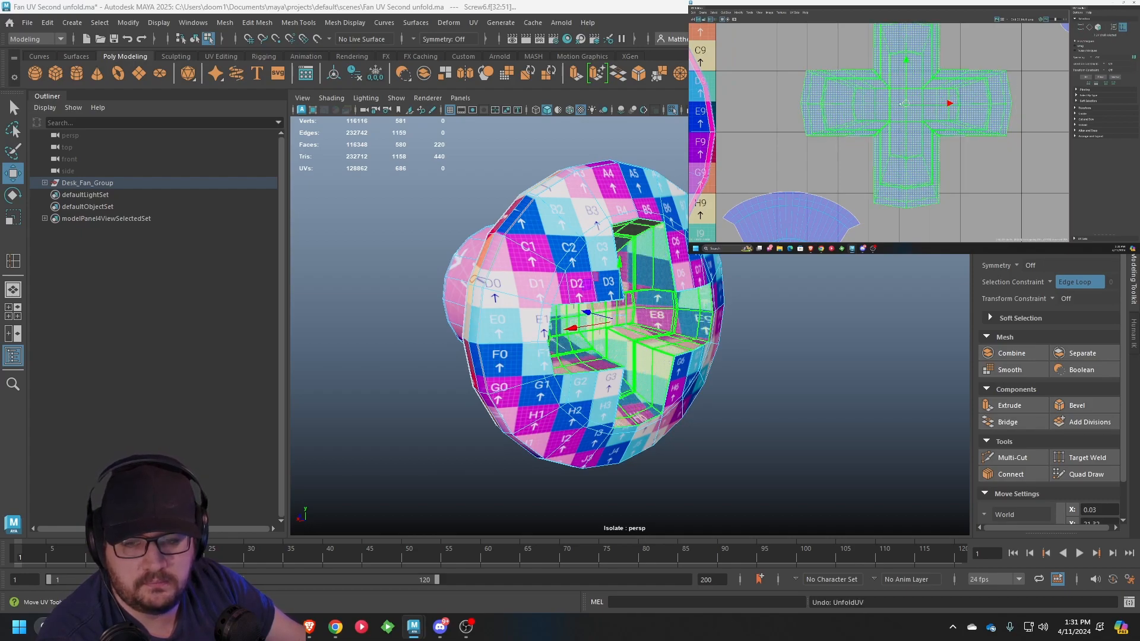
Select the corner edges at the outer ends of all four arms of the recess shell and cut their UVs
left_click_drag(839, 64, 874, 89, "alt")
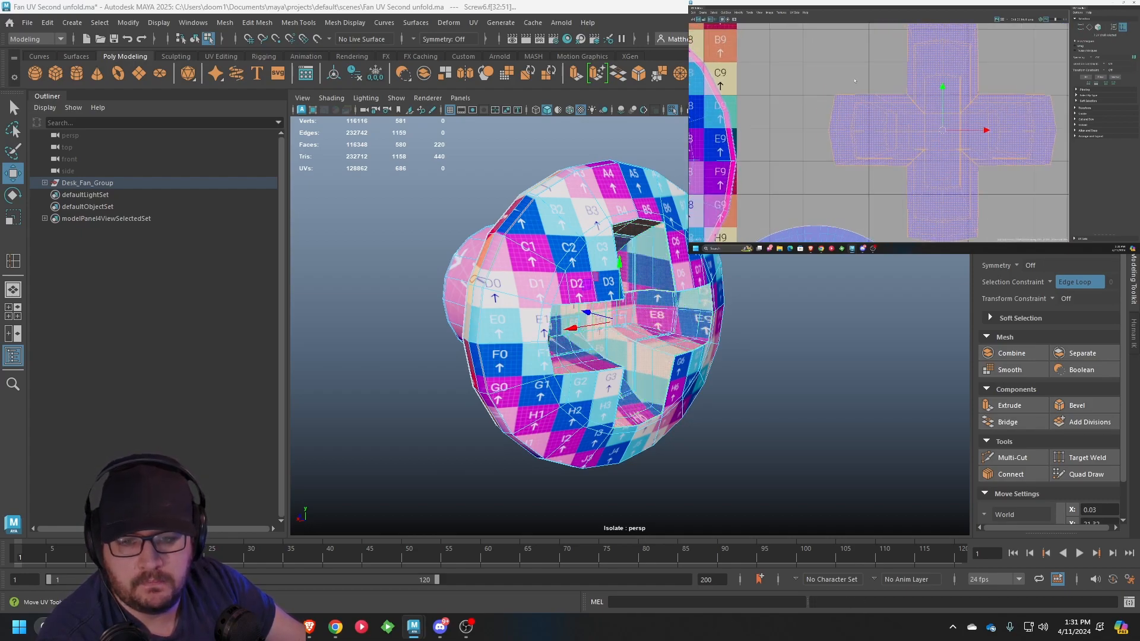
scroll(873, 89, "up", 2)
left_click(874, 89)
scroll(874, 89, "up", 3)
scroll(873, 89, "up", 1)
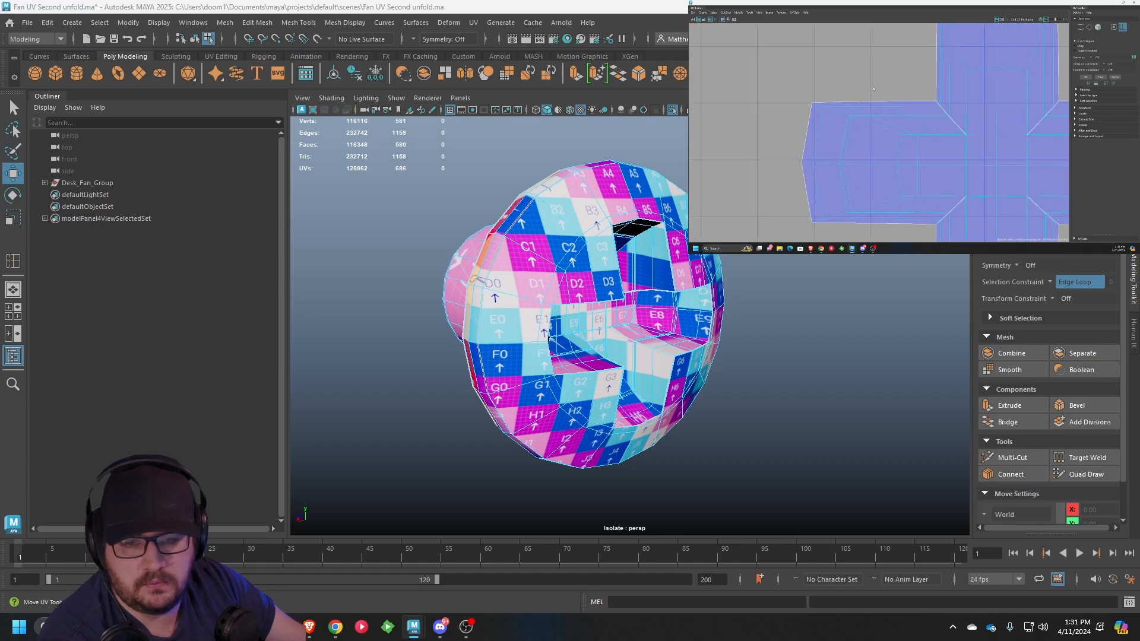
scroll(874, 89, "down", 1)
scroll(876, 116, "up", 3)
right_click_drag(863, 119, 861, 107)
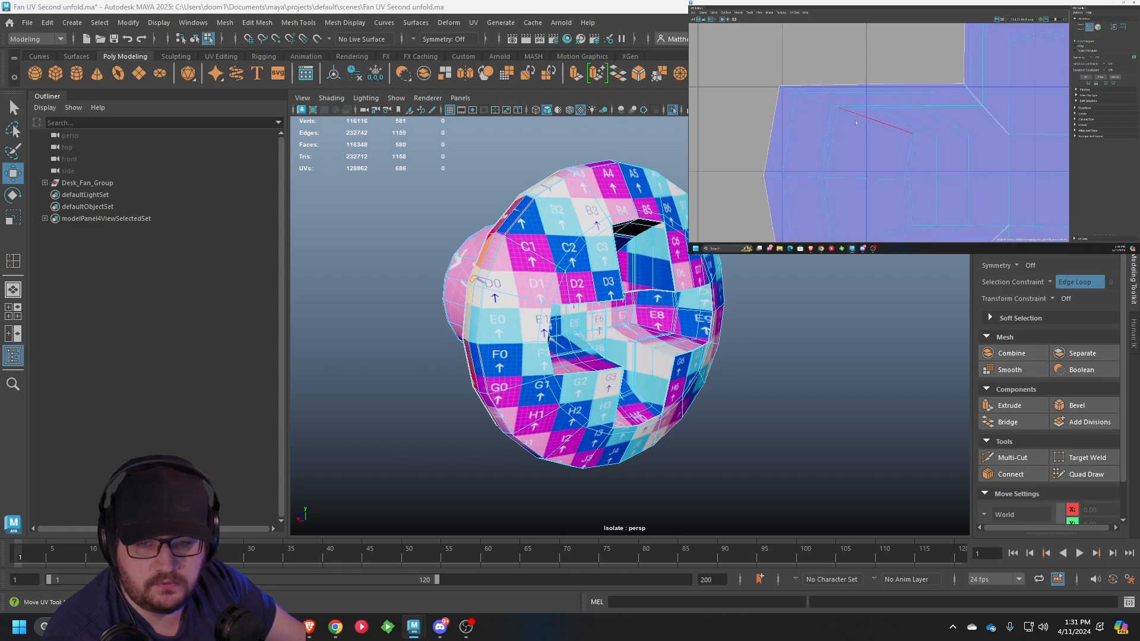
double_click(860, 117)
middle_click_drag(894, 187, 889, 123, "alt")
double_click(886, 171, "shift")
scroll(891, 173, "down", 1)
middle_click_drag(962, 238, 845, 122, "alt")
double_click(845, 121, "shift")
double_click(943, 130, "shift")
scroll(932, 135, "down", 1)
middle_click_drag(1016, 41, 908, 117, "alt")
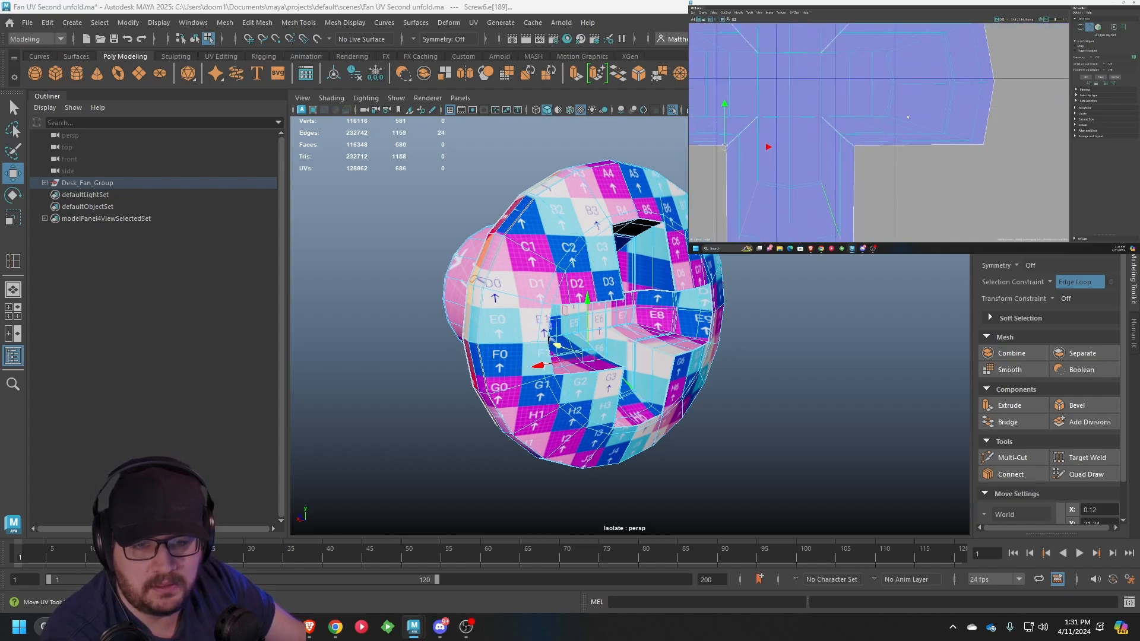
double_click(908, 123, "shift")
middle_click_drag(928, 46, 929, 172, "alt")
double_click(897, 68, "shift")
scroll(818, 86, "down", 2)
middle_click_drag(817, 87, 845, 56, "alt")
key("ctrl+c")
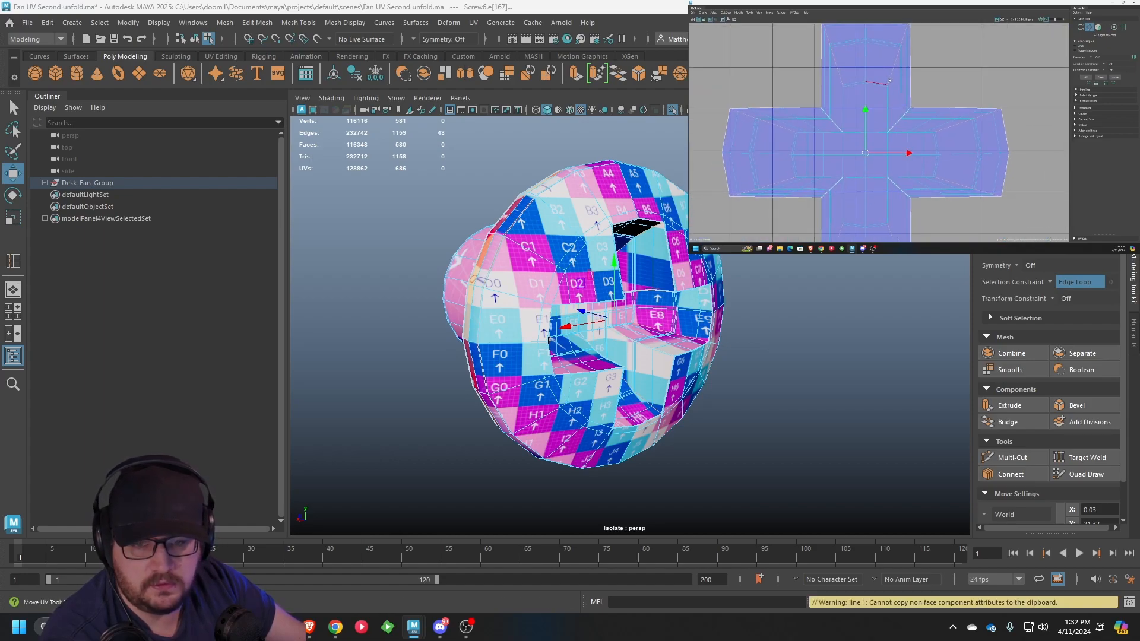
key("ctrl+x")
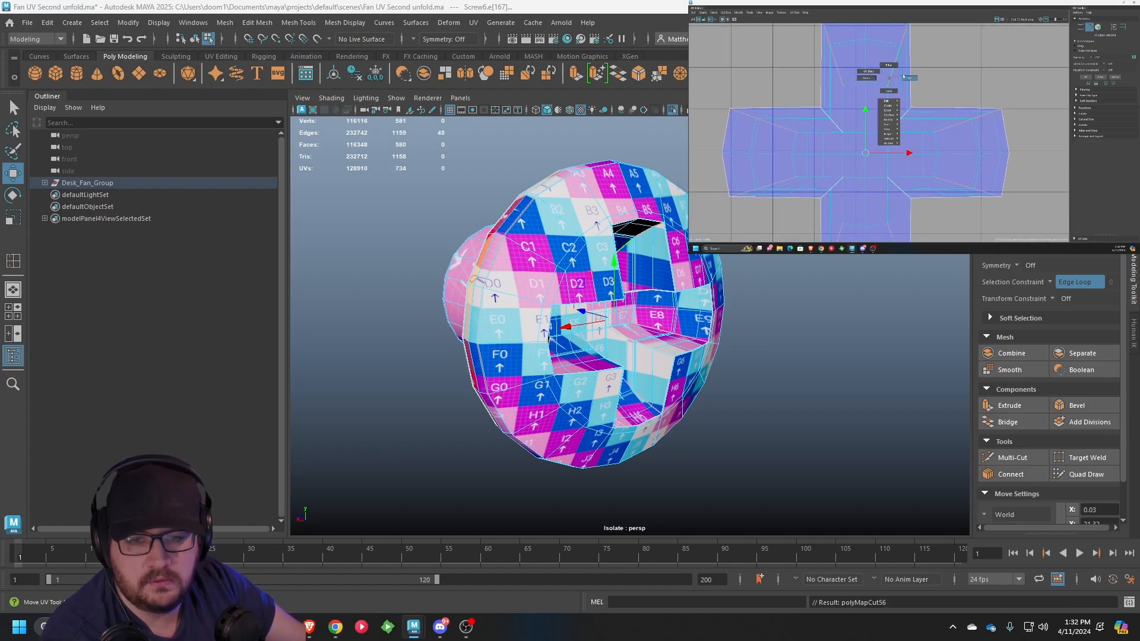
Select the whole recess shell and unfold it with the arm-end corners cut
left_click(903, 77)
scroll(887, 108, "down", 1)
right_click_drag(864, 105, 867, 99)
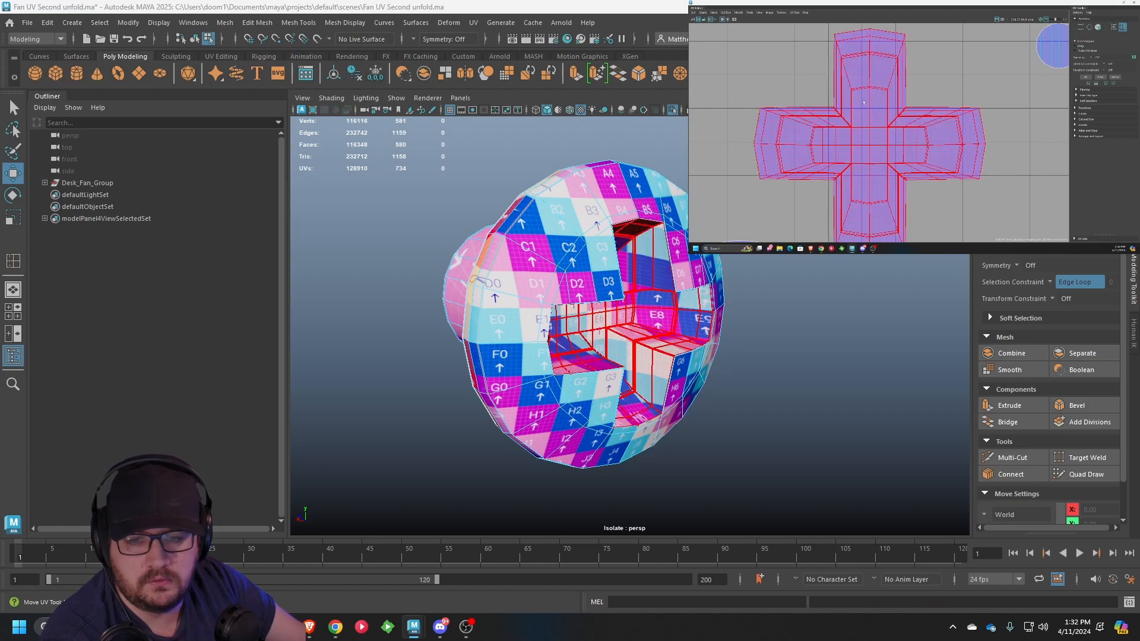
key("ctrl+u")
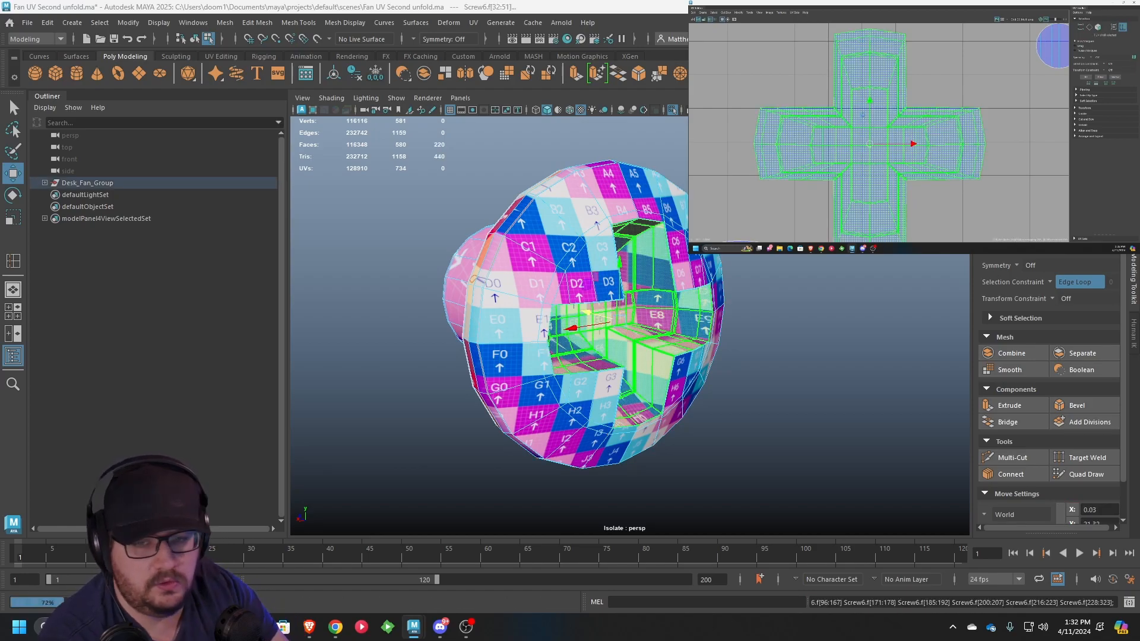
scroll(867, 122, "down", 2)
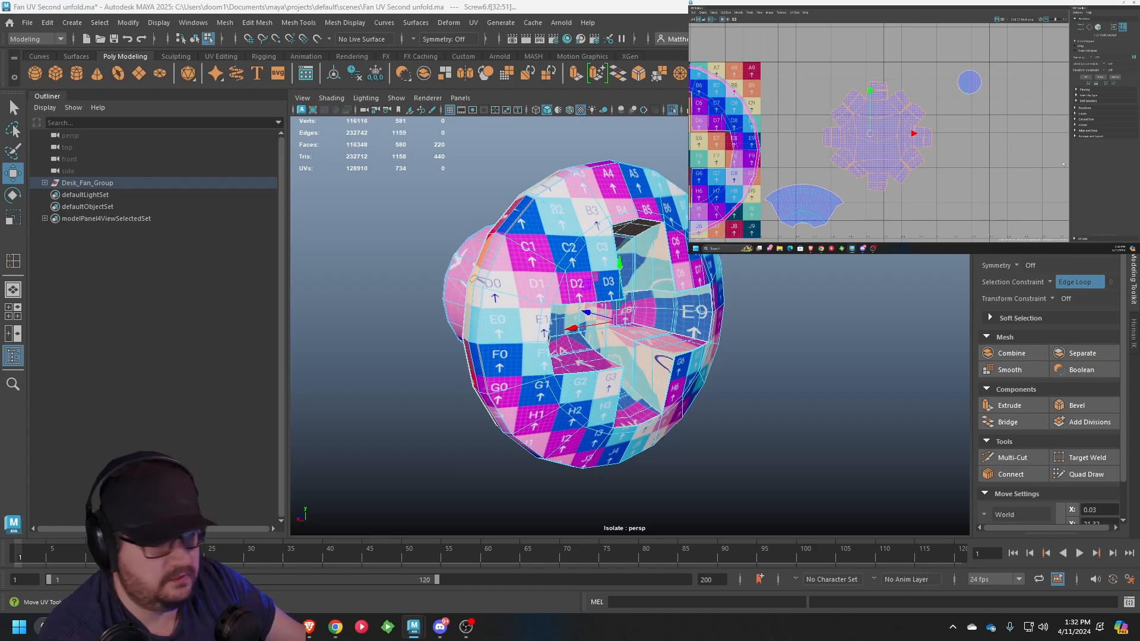
Examine the checker pattern inside the screw head's recess using the smooth mesh preview, and return to the unsmoothed display
left_click_drag(623, 305, 576, 301, "alt")
right_click_drag(654, 289, 680, 262)
mouse_move(642, 247)
left_mouse_down("alt")
mouse_move(631, 226)
mouse_move(657, 249)
left_mouse_up("alt")
left_click(656, 250)
scroll(656, 252, "up", 2)
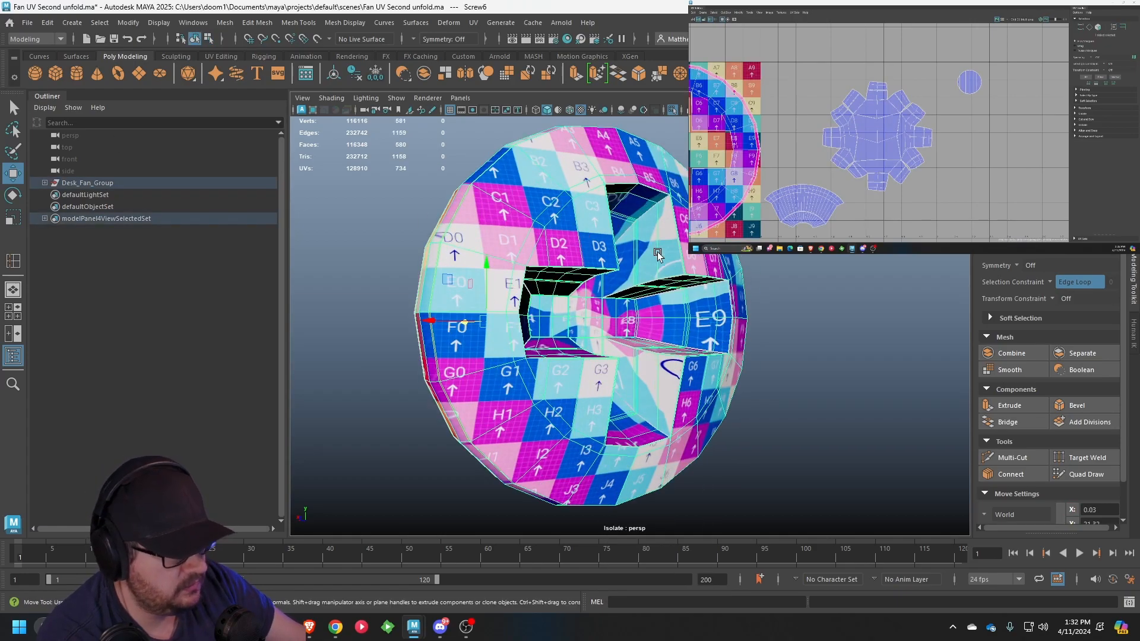
key("3")
left_click(847, 300)
left_click_drag(801, 288, 638, 297, "alt")
scroll(776, 298, "down", 10)
scroll(634, 361, "up", 10)
left_click(632, 362)
scroll(630, 360, "up", 5)
scroll(629, 355, "down", 12)
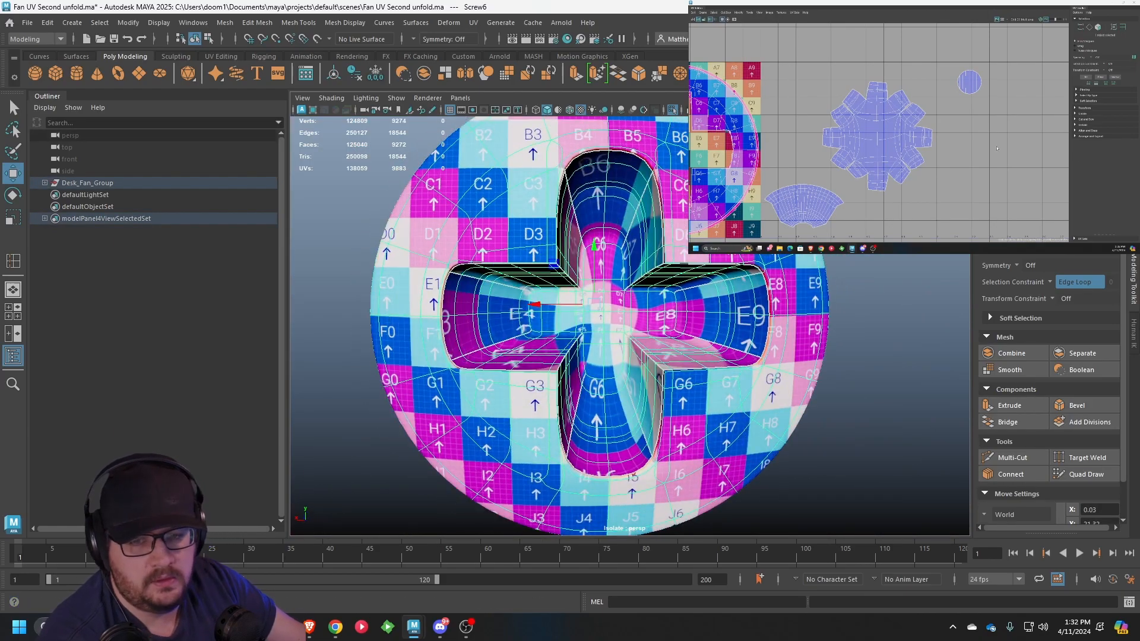
scroll(872, 125, "up", 2)
key("r")
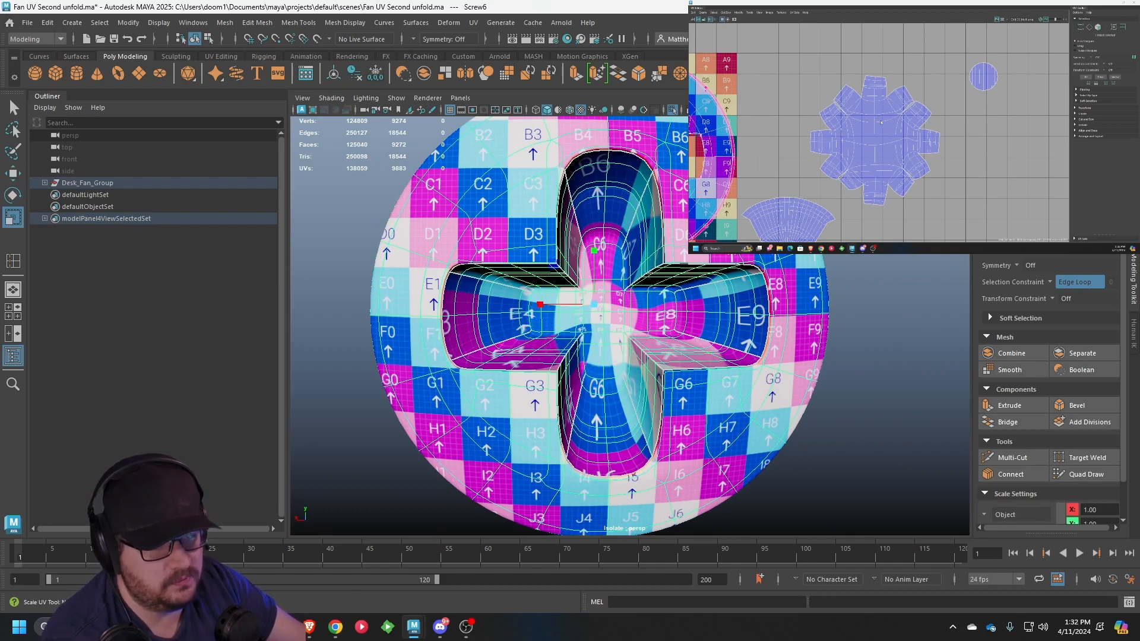
key("1")
Select the recess shell's UVs, scale them down and place the shell just right of the shank shell
right_click_drag(898, 120, 901, 120)
scroll(949, 203, "up", 2)
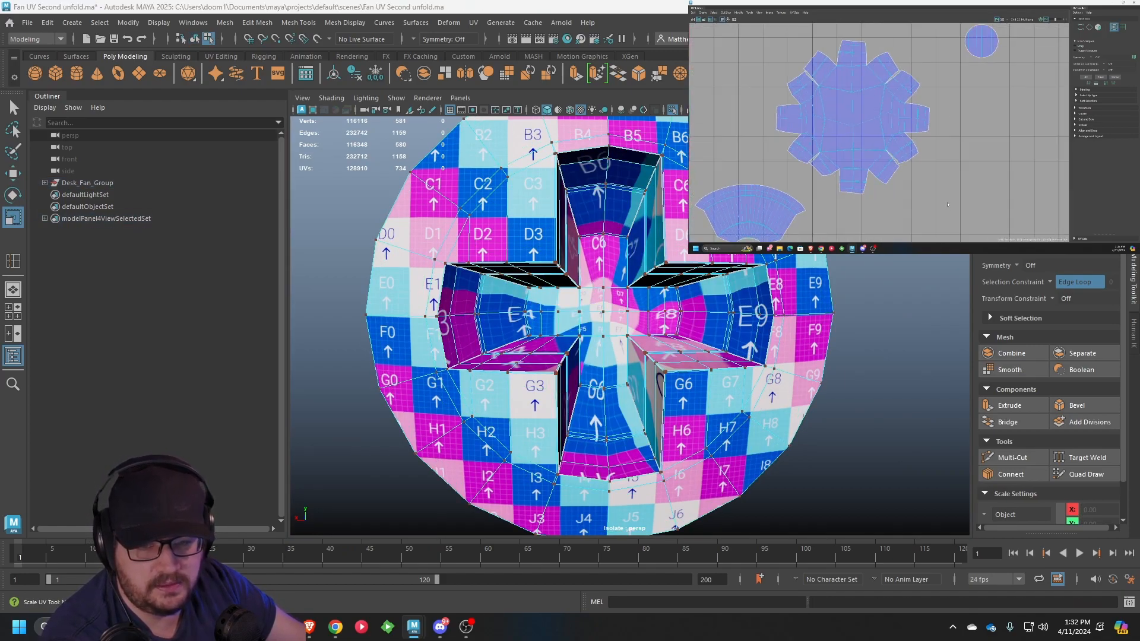
left_click_drag(765, 28, 767, 28)
scroll(787, 114, "down", 2)
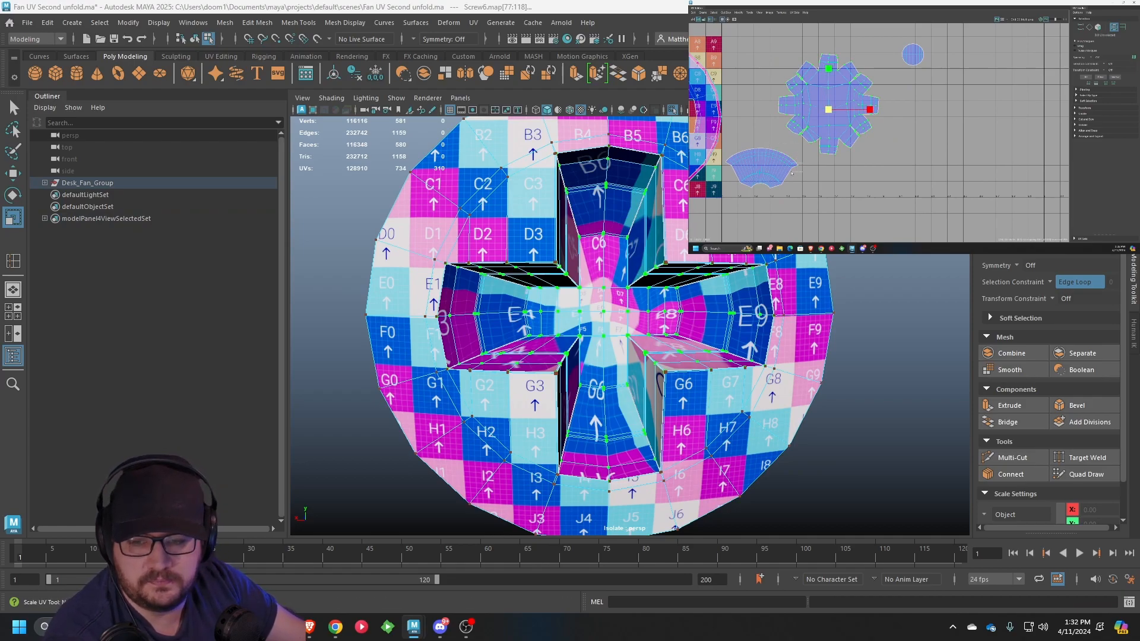
left_click_drag(833, 113, 849, 166)
key("w")
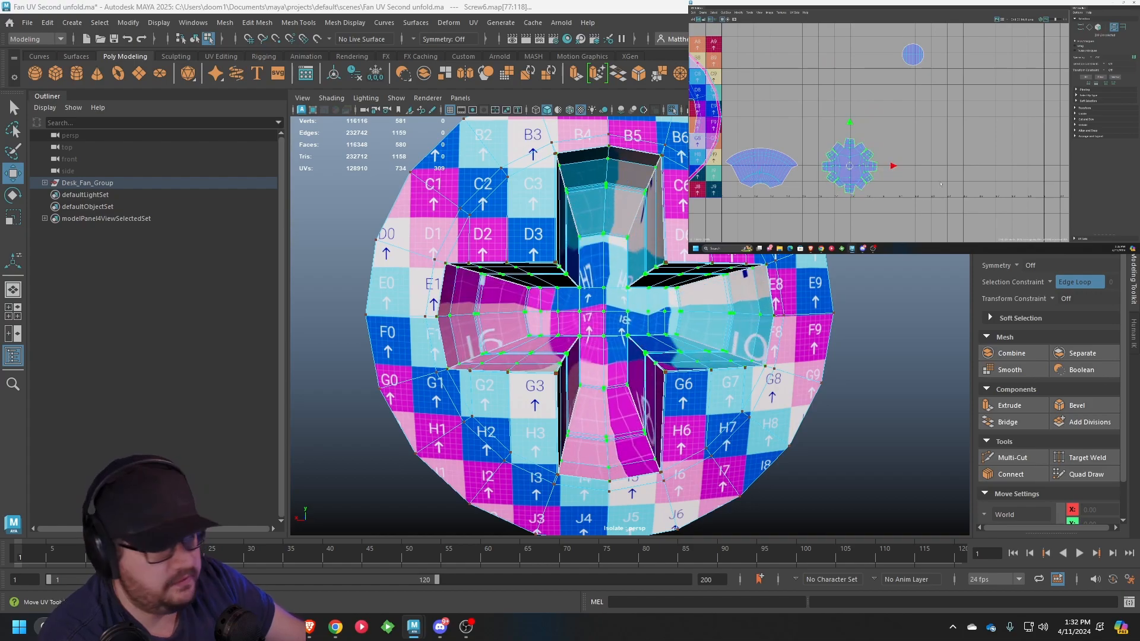
Select the UV shell of the screw head's front, unfold it and undo the last UV move
scroll(488, 237, "down", 5)
left_click_drag(488, 235, 436, 250, "alt")
scroll(919, 126, "down", 3)
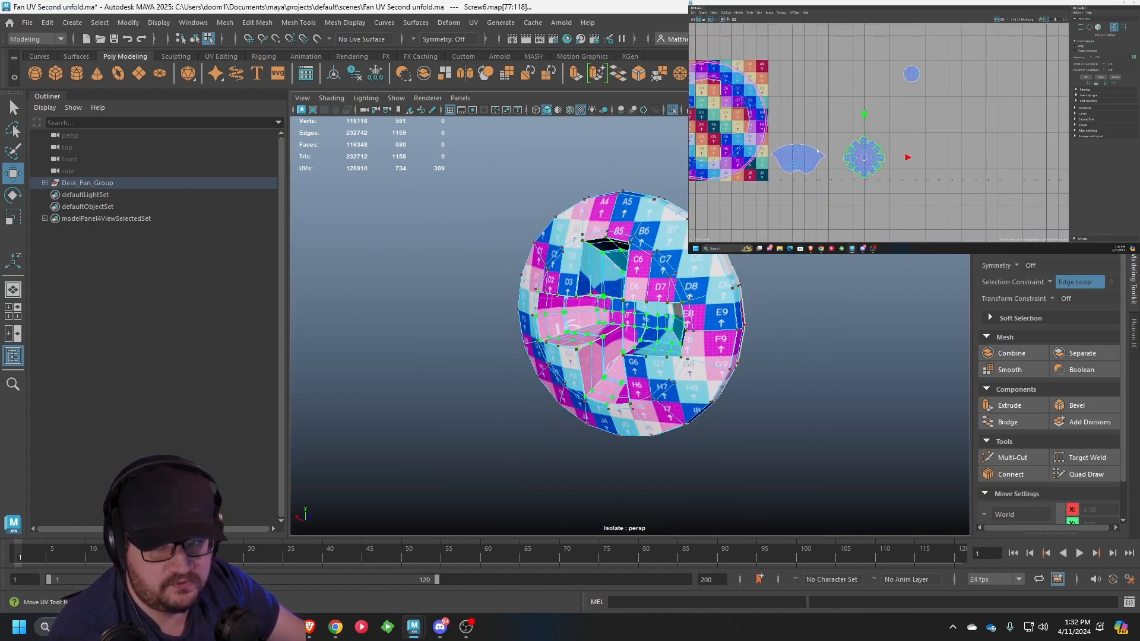
middle_click_drag(787, 126, 919, 123, "alt")
scroll(919, 123, "up", 2)
right_click_drag(894, 94, 874, 87)
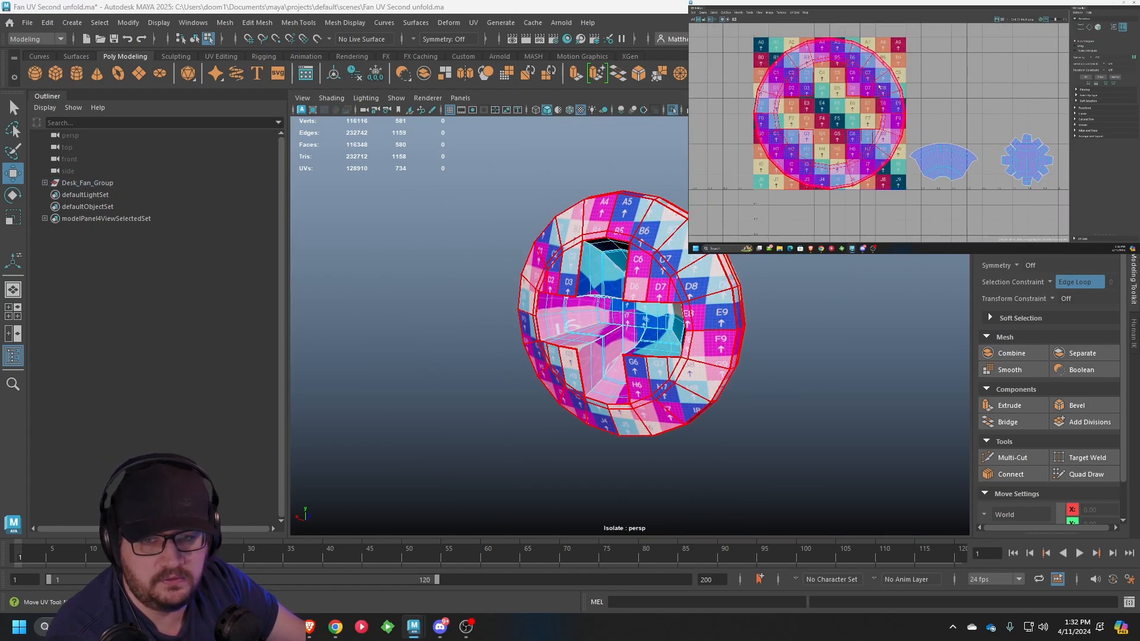
left_click(894, 90)
left_click(738, 12)
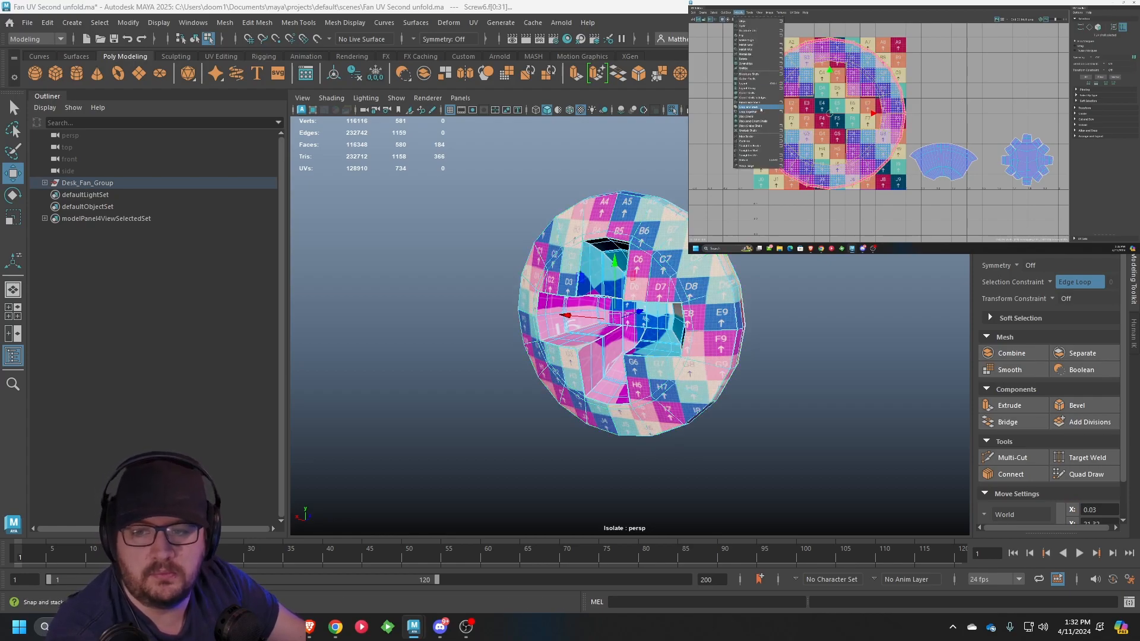
left_click(756, 160)
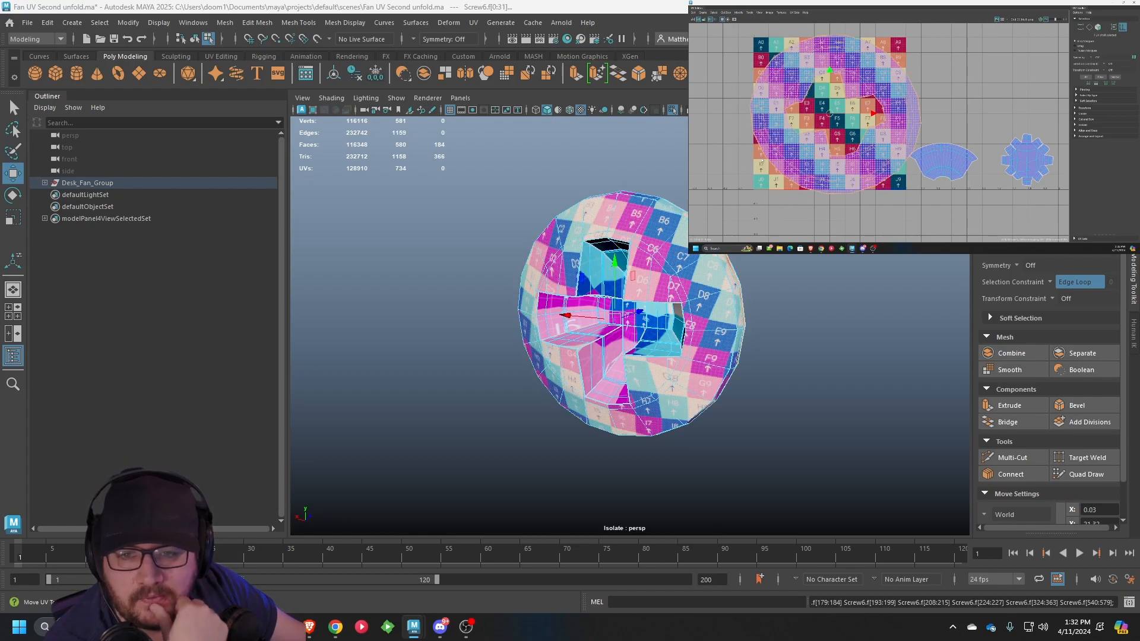
key("ctrl+z")
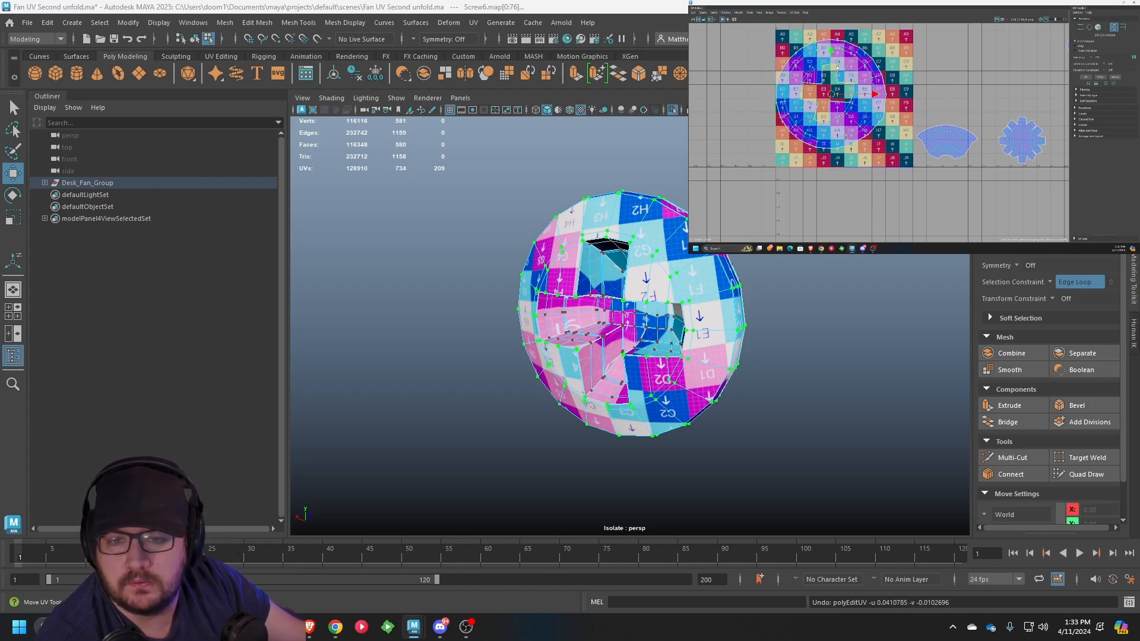
Planar-map the front faces of the screw head from the Z axis and enlarge the projection so the UV shell shrinks to about half the tile
right_click_drag(837, 67, 836, 79)
scroll(823, 79, "down", 1)
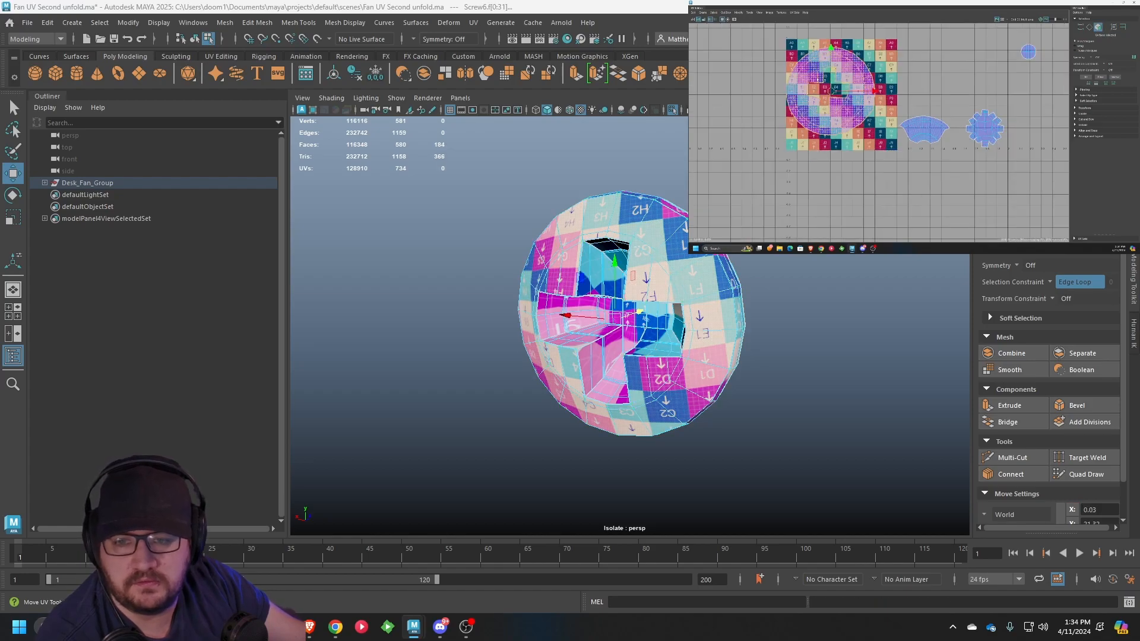
left_click_drag(423, 330, 577, 351, "alt")
left_click(473, 23)
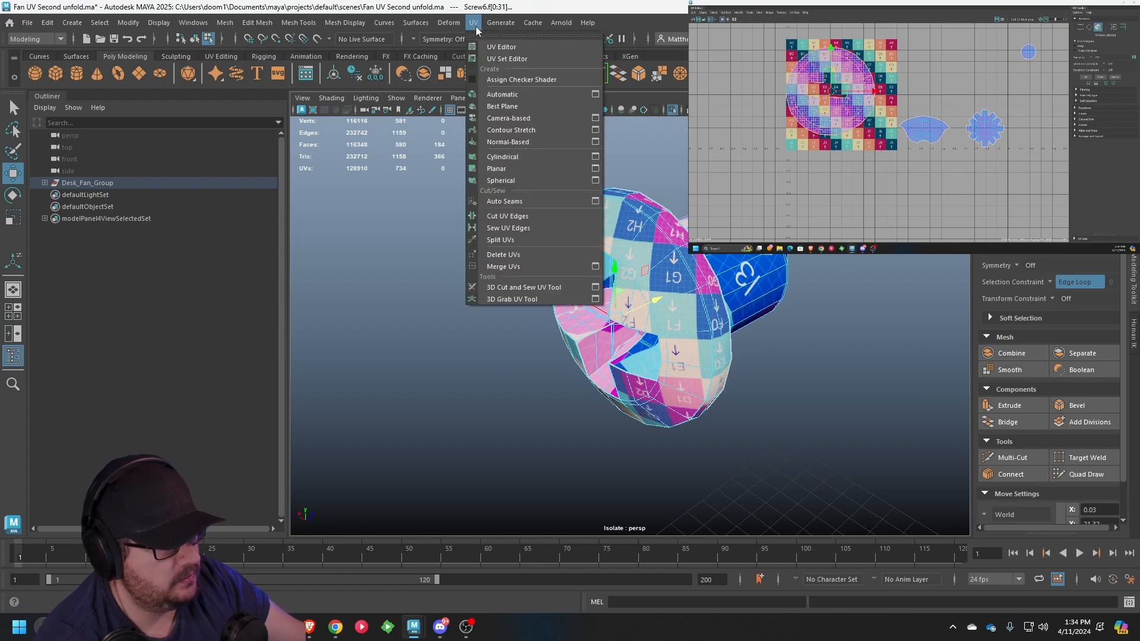
left_click(596, 169)
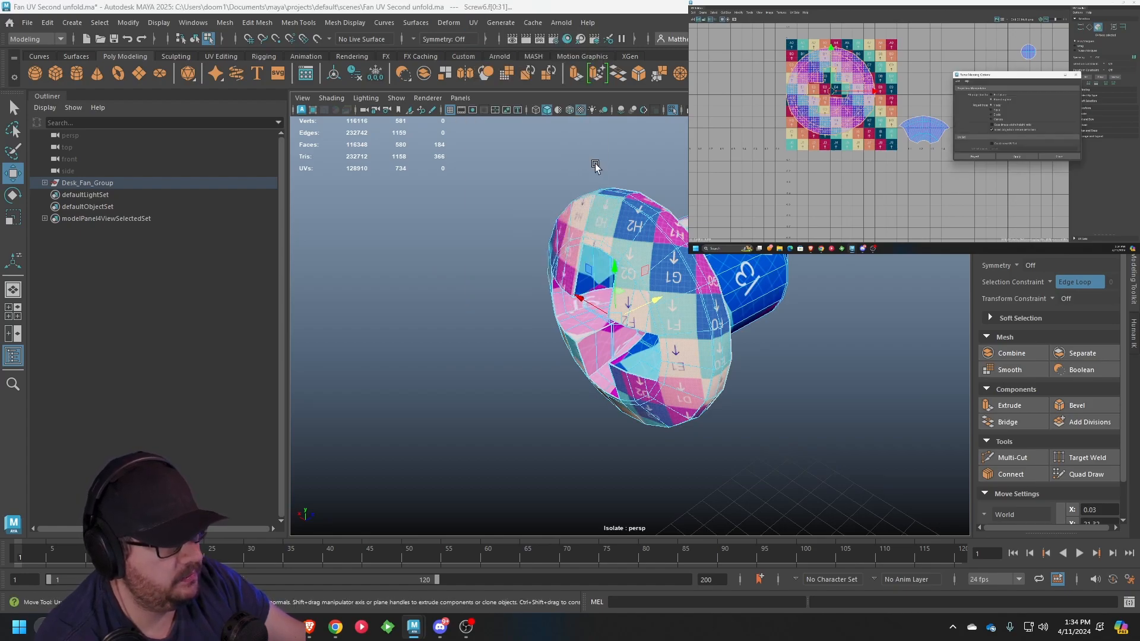
left_click_drag(746, 272, 781, 272, "alt")
left_click(997, 114)
left_click(1017, 157)
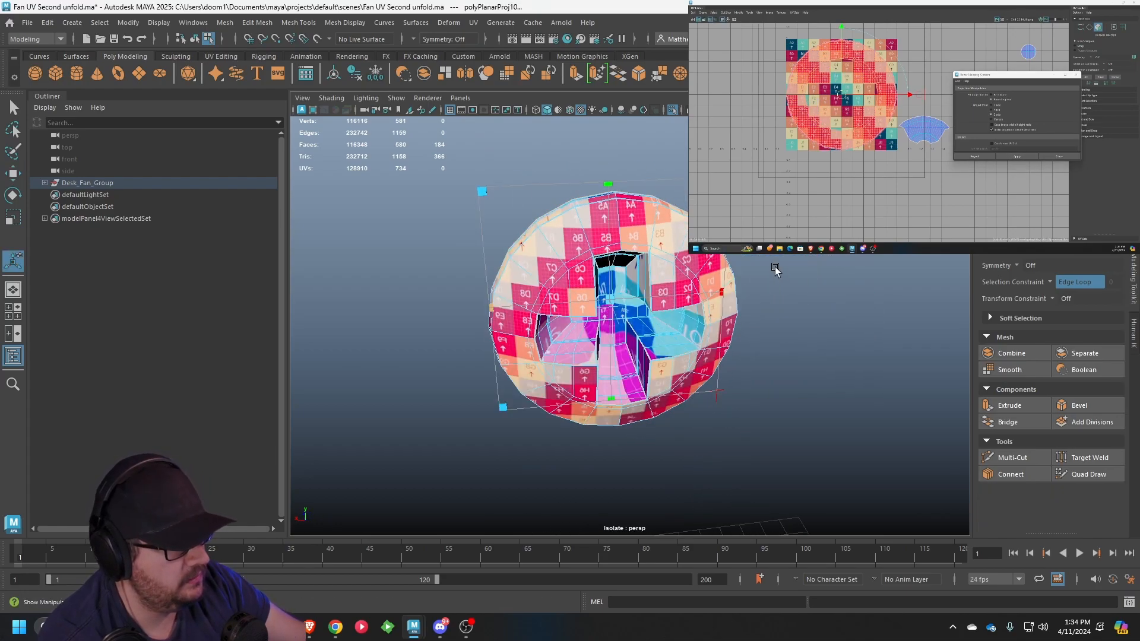
left_click_drag(841, 93, 855, 108)
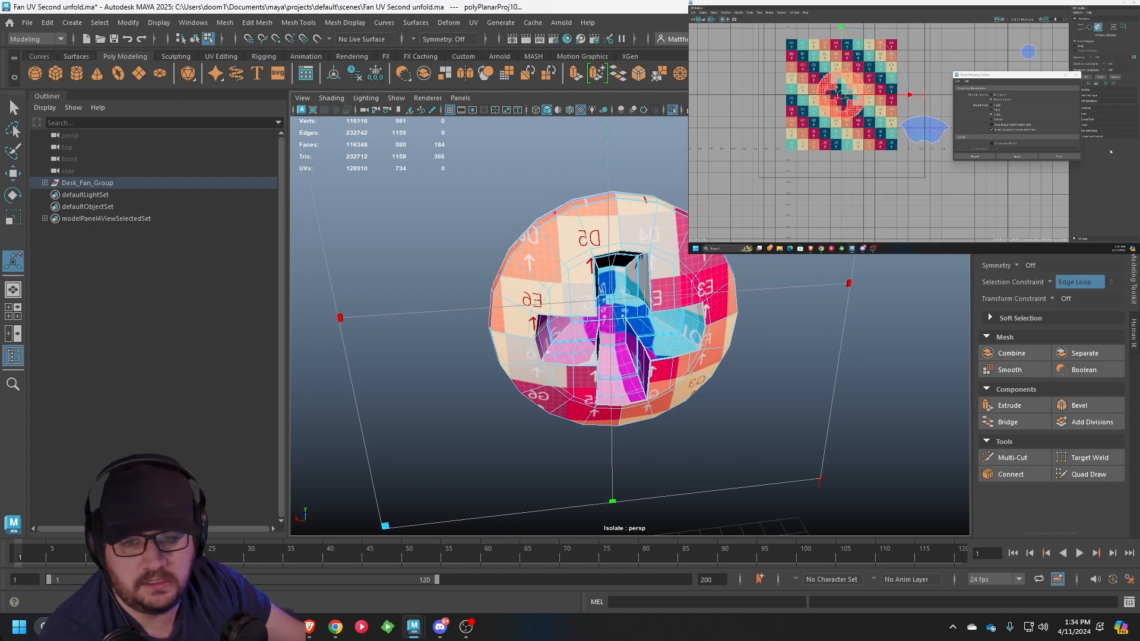
Flip the head front's UV shell and place it right of the texture tile, above the fan-shaped shell
scroll(855, 108, "up", 3)
key("w")
right_click_drag(844, 73, 809, 49)
left_click(830, 71)
left_click(804, 54)
left_click(741, 12)
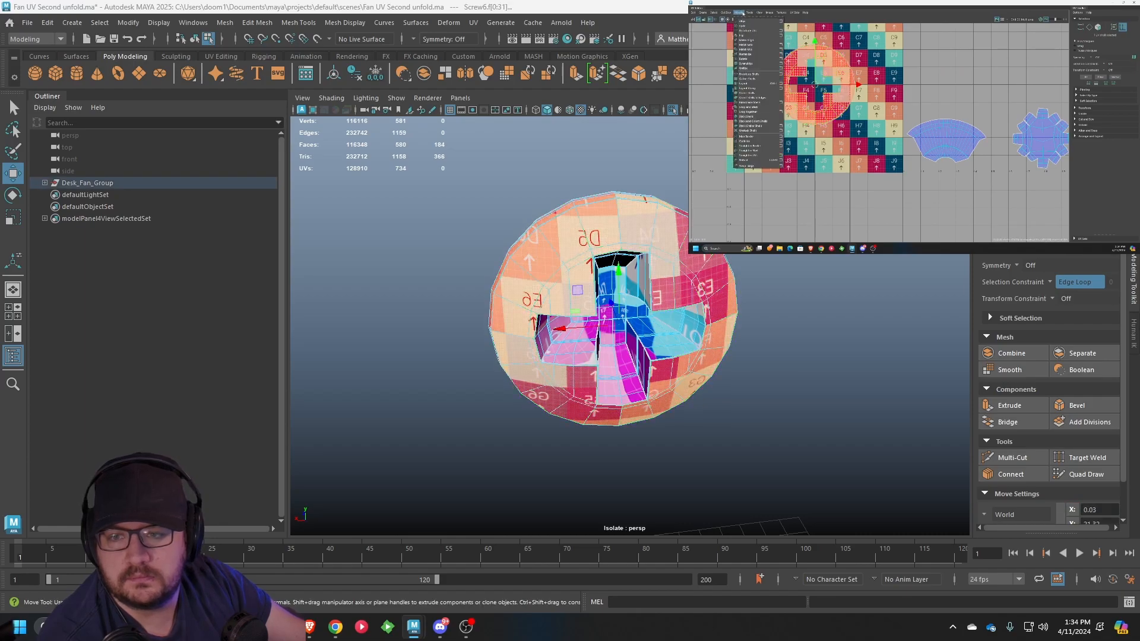
left_click(761, 44)
left_click_drag(814, 82, 948, 70)
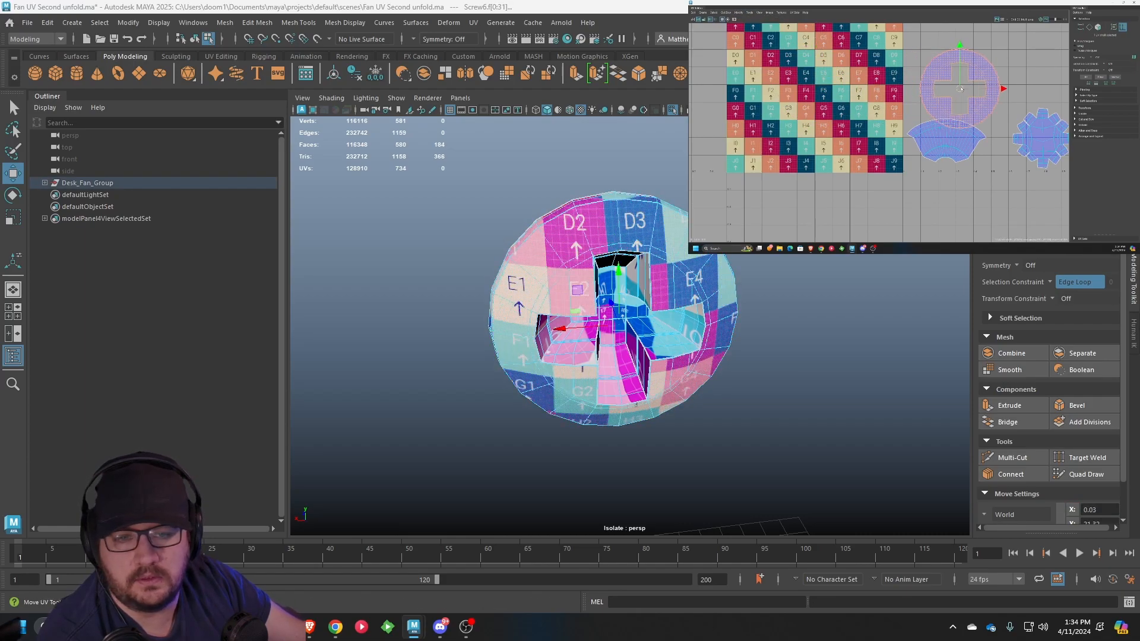
Select the outer border edge loop of the screw head's round front shell
scroll(950, 77, "up", 4)
left_click(1052, 130)
middle_click_drag(1053, 130, 976, 108, "alt")
scroll(1024, 115, "up", 3)
left_click_drag(659, 178, 555, 254, "alt")
scroll(666, 216, "up", 4)
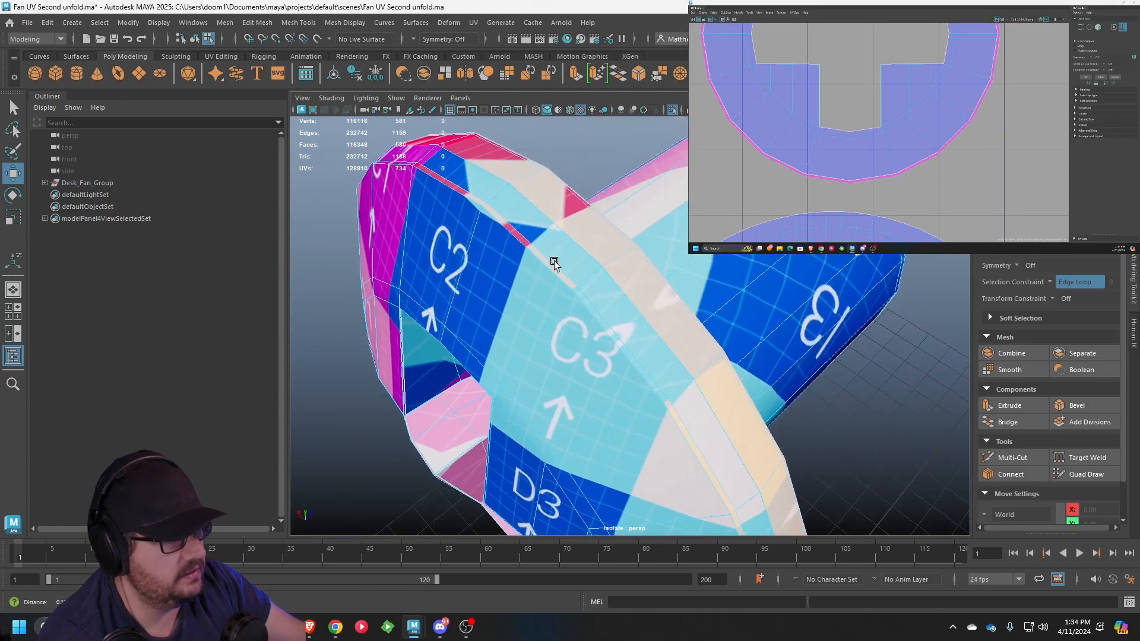
scroll(483, 234, "up", 5)
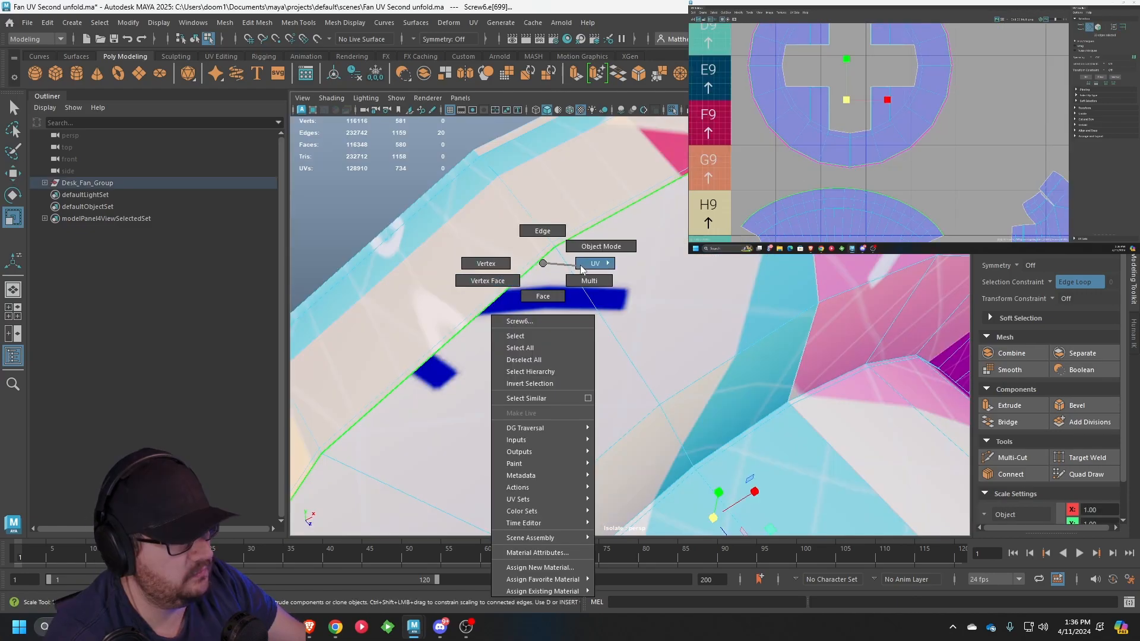
Select the UVs one by one around the outer rim of the screw head on the model
right_click_drag(543, 263, 645, 263)
left_click_drag(515, 302, 504, 290, "alt")
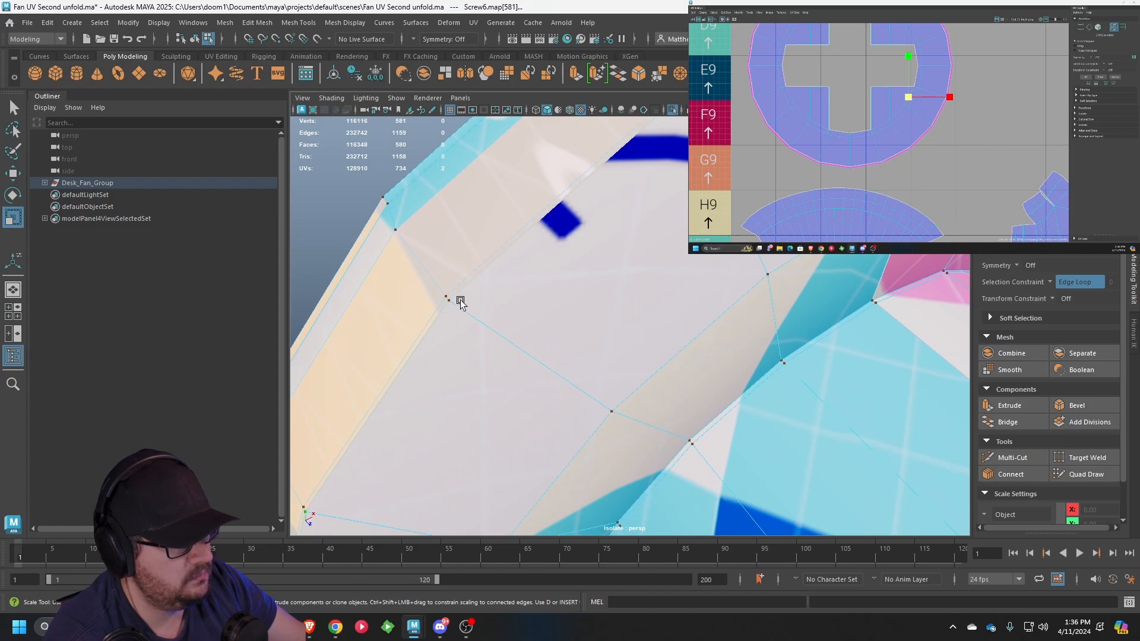
scroll(454, 305, "down", 3)
left_click_drag(489, 300, 512, 323, "alt")
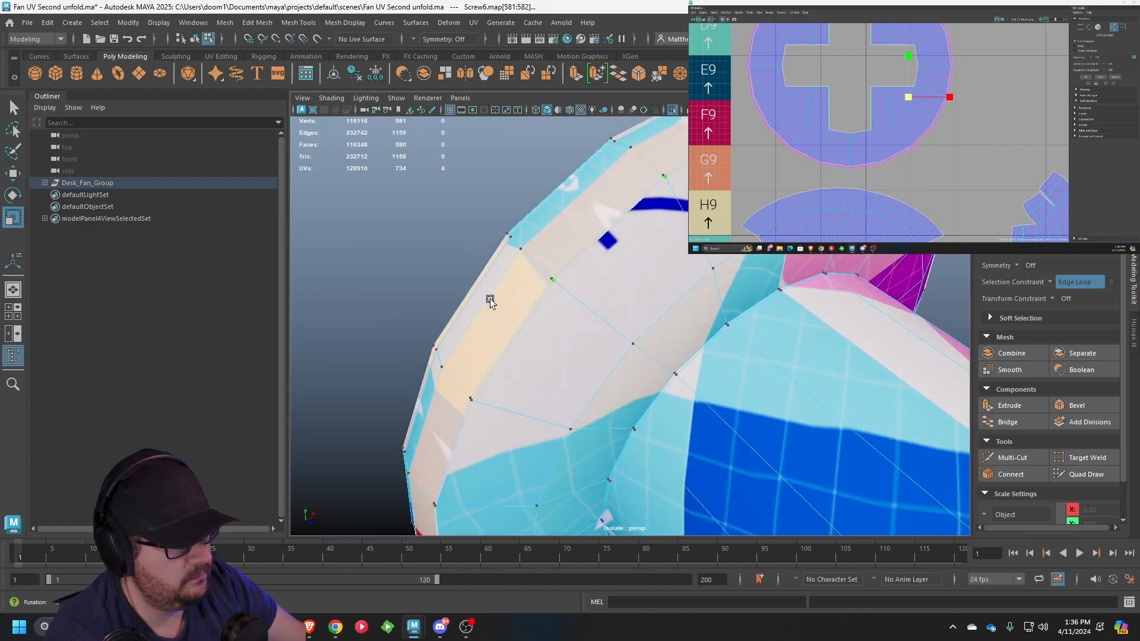
left_click_drag(509, 363, 548, 302, "alt")
left_click_drag(552, 342, 585, 350, "alt")
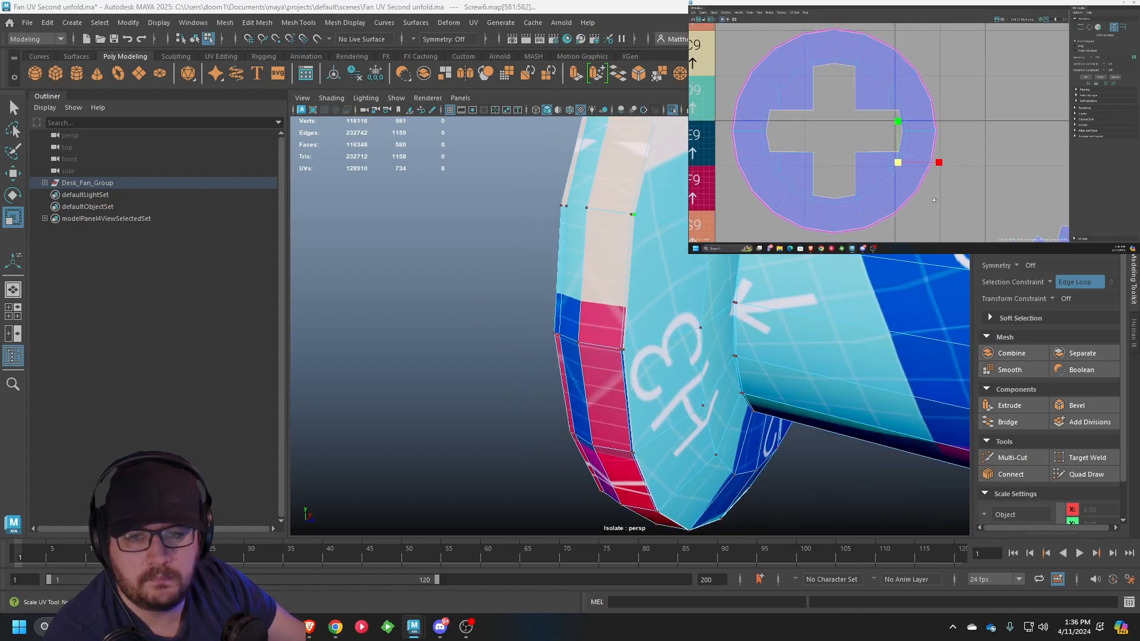
scroll(597, 222, "up", 5)
left_click_drag(597, 221, 599, 295, "alt")
left_click_drag(635, 334, 564, 295, "alt")
left_click(554, 299)
left_click_drag(718, 319, 579, 303, "alt")
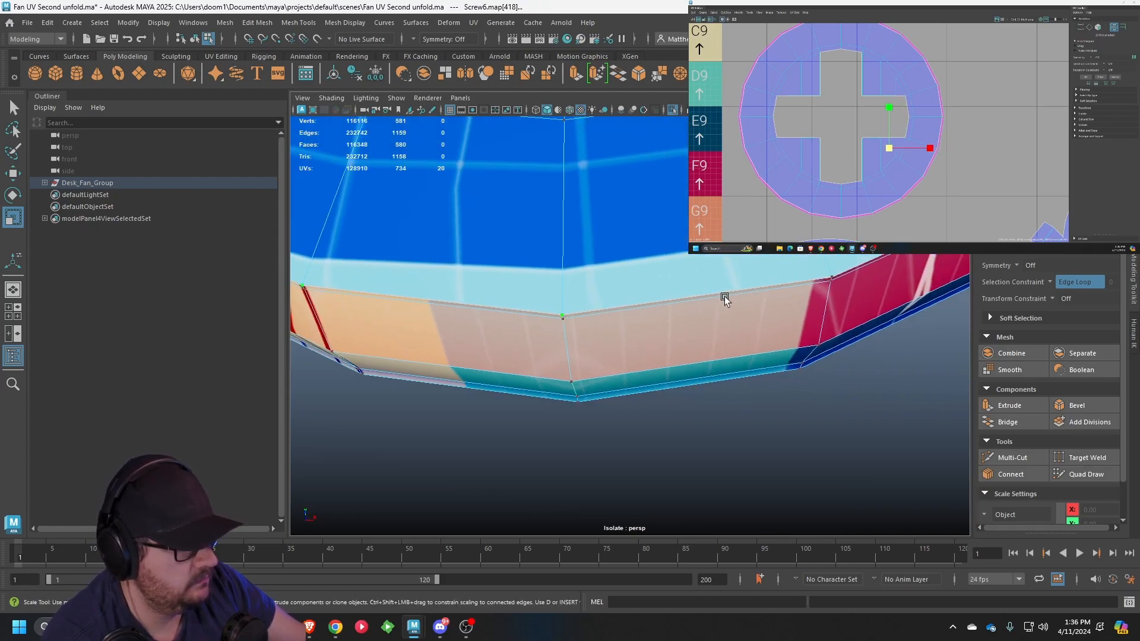
left_click_drag(723, 299, 618, 286, "alt")
left_click_drag(530, 317, 640, 287, "alt")
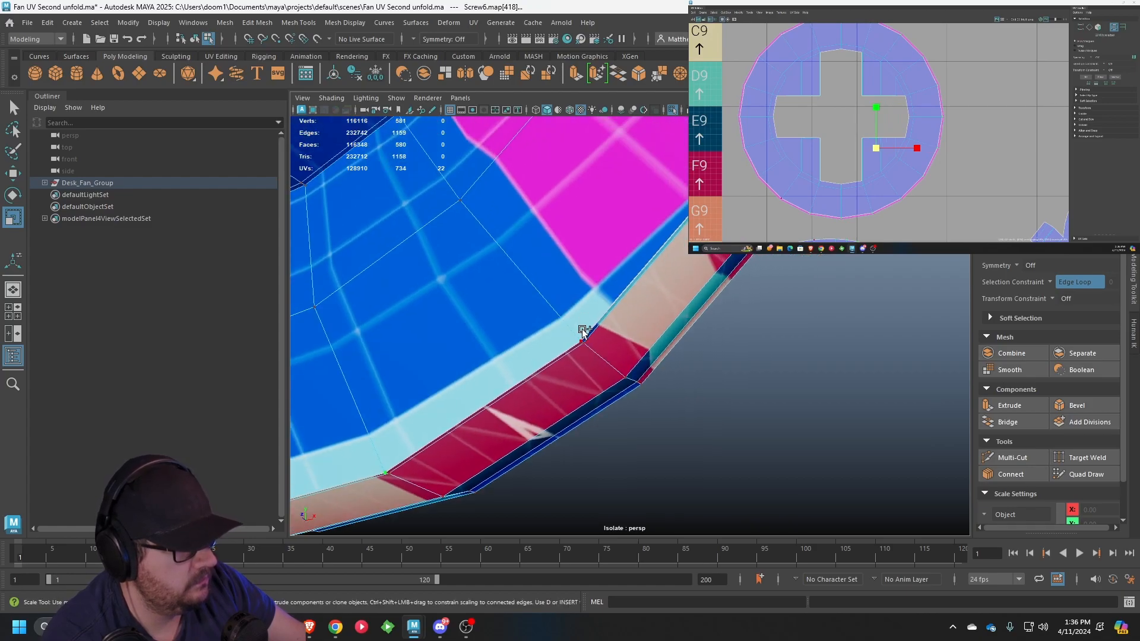
left_click_drag(581, 336, 655, 286, "alt")
left_click(657, 212)
left_click_drag(590, 240, 517, 242, "alt")
left_click(626, 323)
left_click(616, 267, "shift")
scroll(526, 249, "up", 4)
left_click_drag(509, 197, 562, 254, "alt")
left_click(423, 197, "shift")
Deselect the fan-shaped shell's UVs and scale the round front shell's rim UVs up slightly
scroll(889, 172, "down", 3)
middle_click_drag(917, 214, 930, 171, "alt")
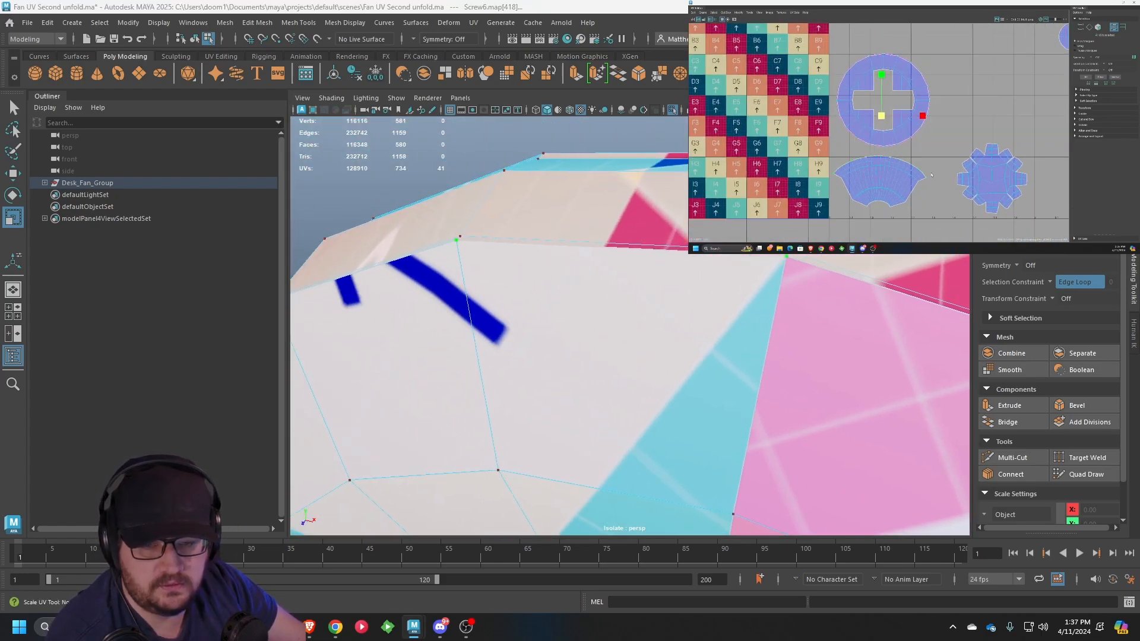
left_click_drag(911, 163, 847, 180, "ctrl")
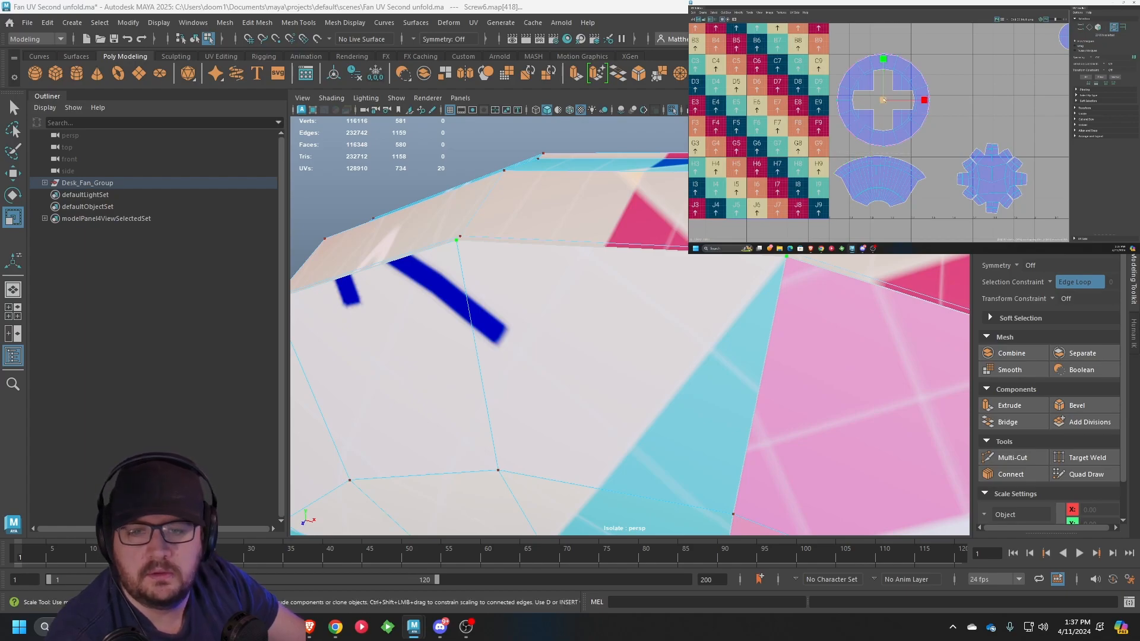
left_click_drag(883, 100, 887, 104)
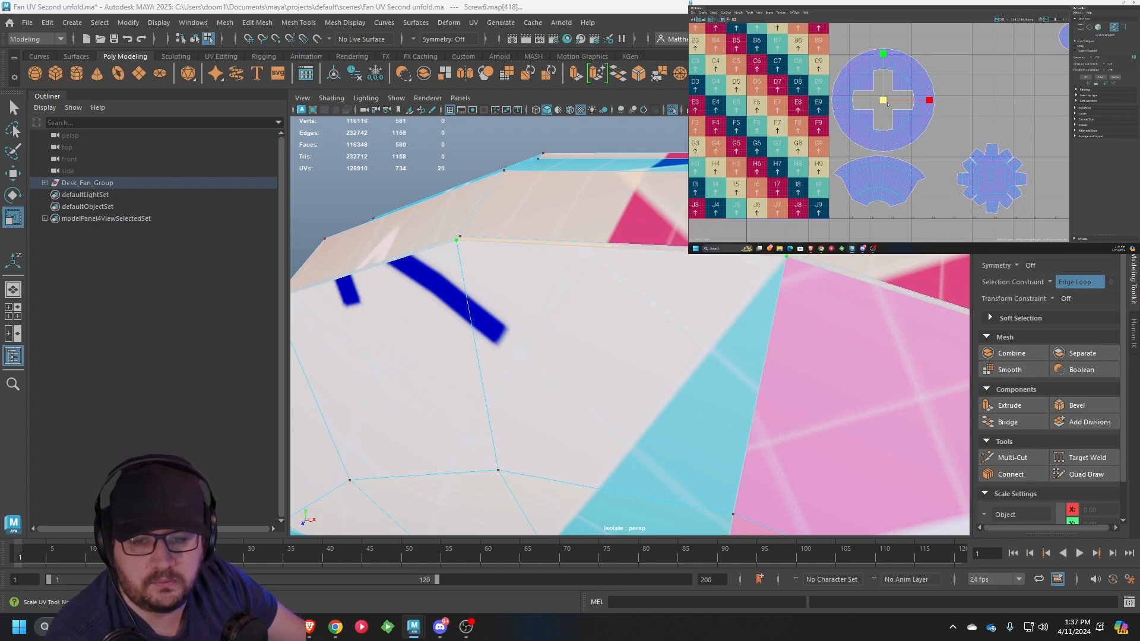
Select the edge loop just inside the round front shell's rim and scale it up slightly in UV space
scroll(887, 107, "up", 6)
right_click_drag(887, 136, 887, 121)
scroll(879, 176, "up", 1)
double_click(879, 175)
double_click(872, 173)
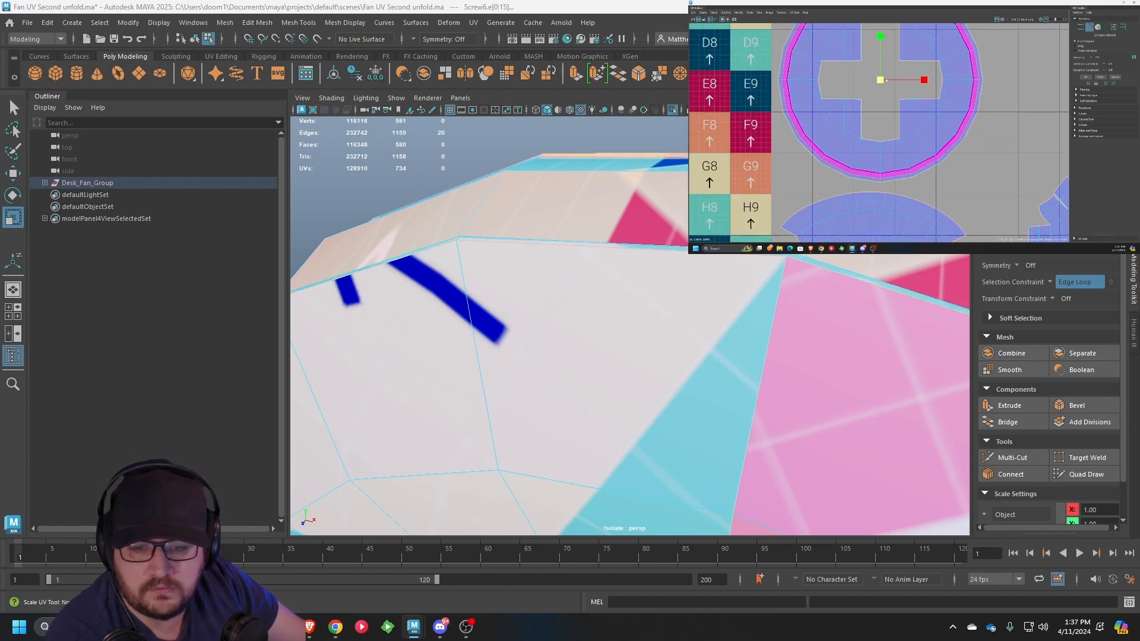
left_click(874, 166)
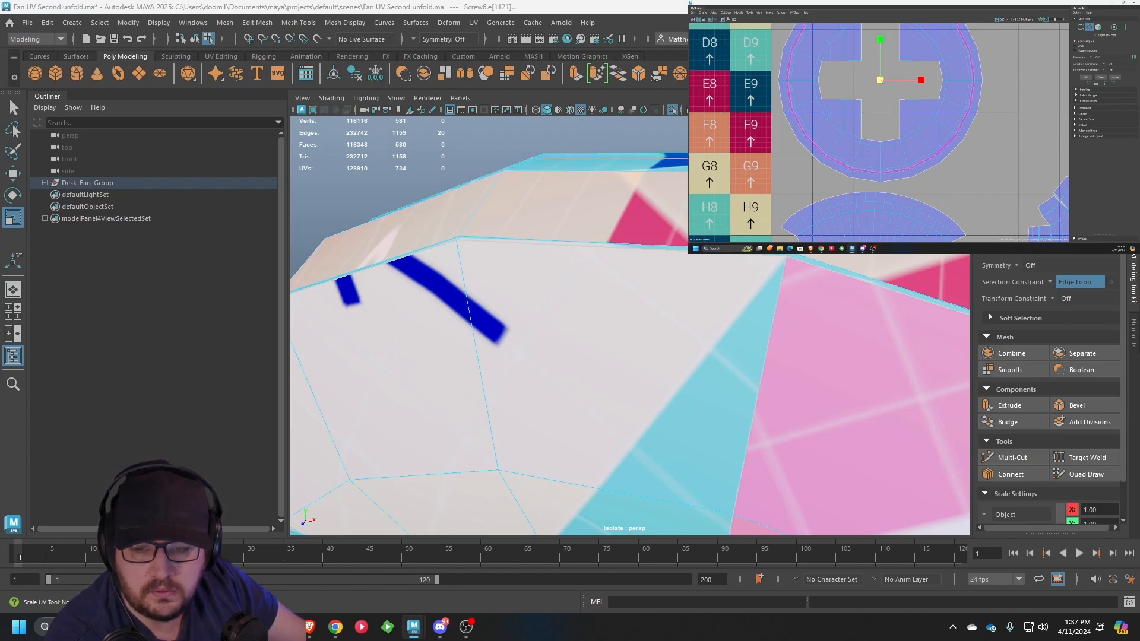
left_click(870, 162)
left_click_drag(881, 82, 879, 82)
Scale further inner edge loops of the round front shell slightly outward to even out the ring spacing
scroll(884, 118, "up", 5)
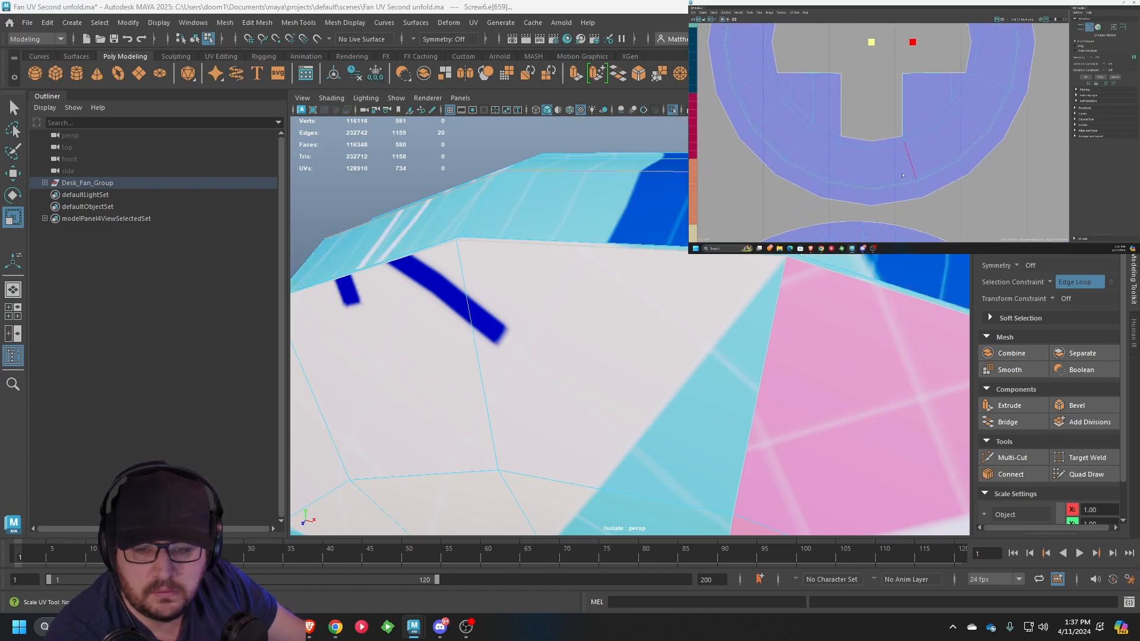
middle_click_drag(897, 182, 902, 151, "alt")
left_click(901, 153)
scroll(918, 113, "down", 3)
middle_click_drag(919, 108, 907, 125, "alt")
left_click_drag(875, 61, 880, 63)
left_click(828, 161)
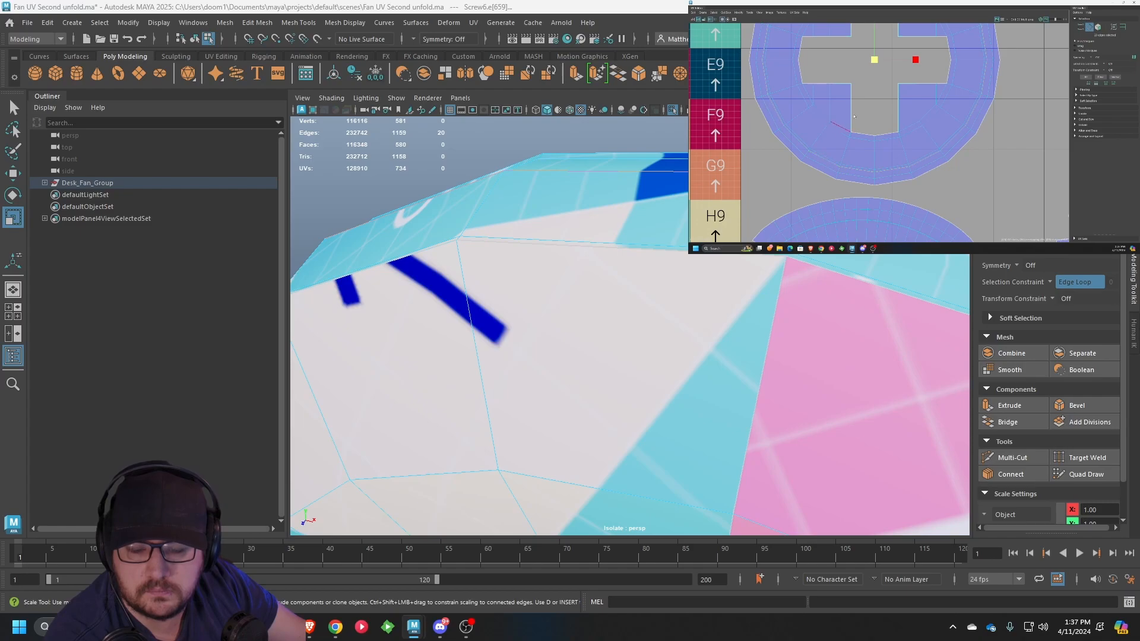
left_click_drag(875, 60, 876, 60)
left_click(825, 156)
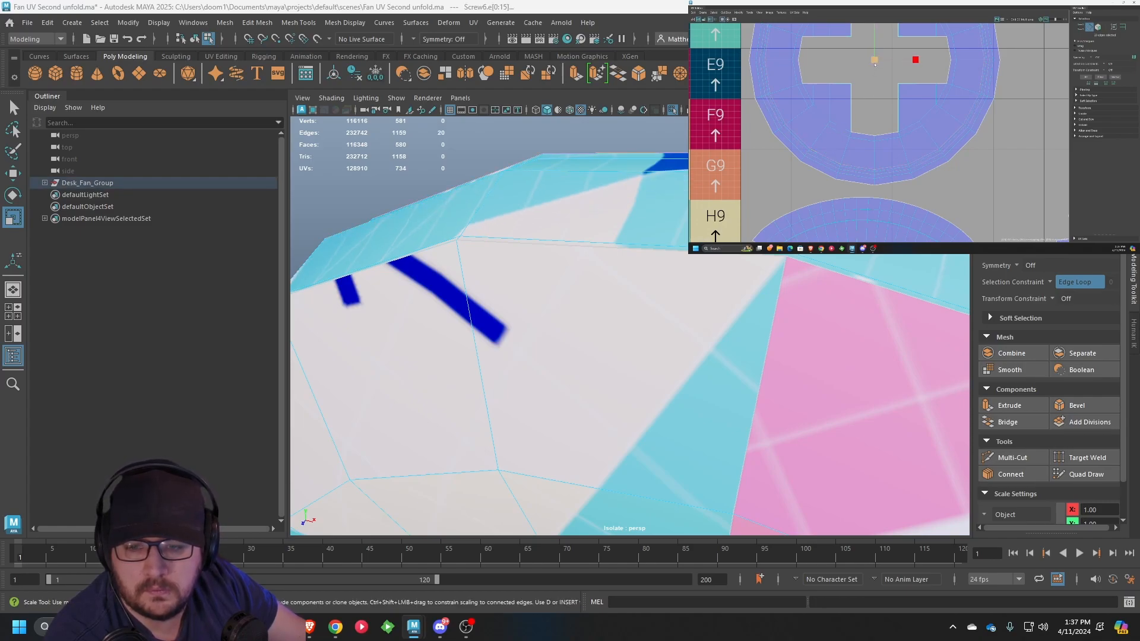
Return to object mode and examine the checker pattern on the screw head with the smooth mesh preview
scroll(593, 309, "down", 8)
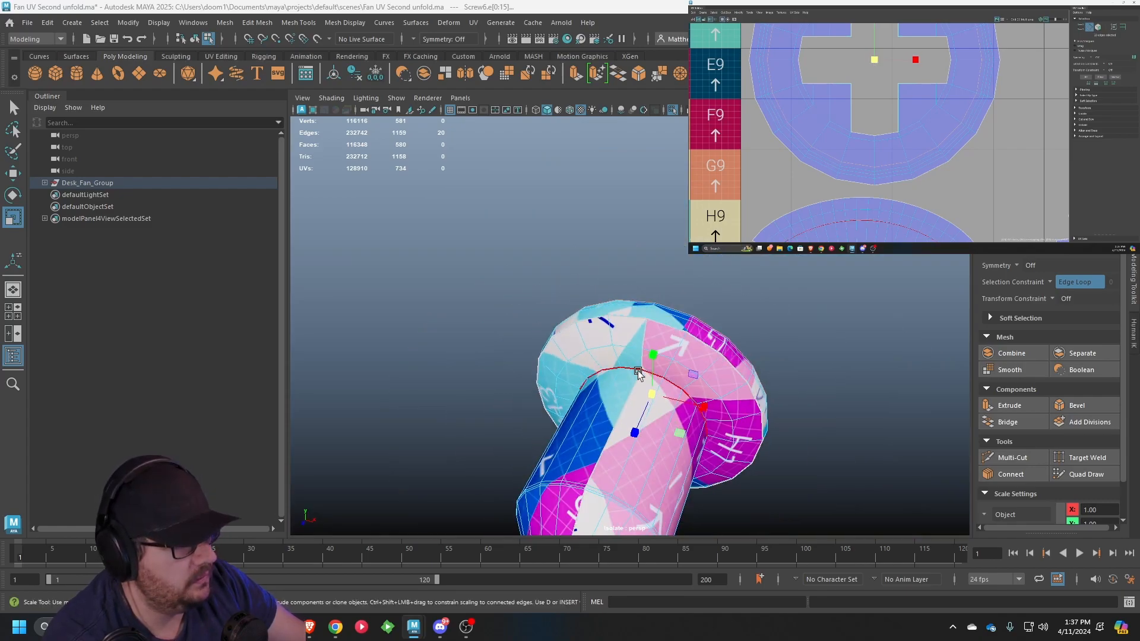
left_click_drag(653, 297, 570, 279, "alt")
right_click_drag(570, 273, 645, 254)
left_click(731, 339)
left_click_drag(731, 339, 597, 295, "alt")
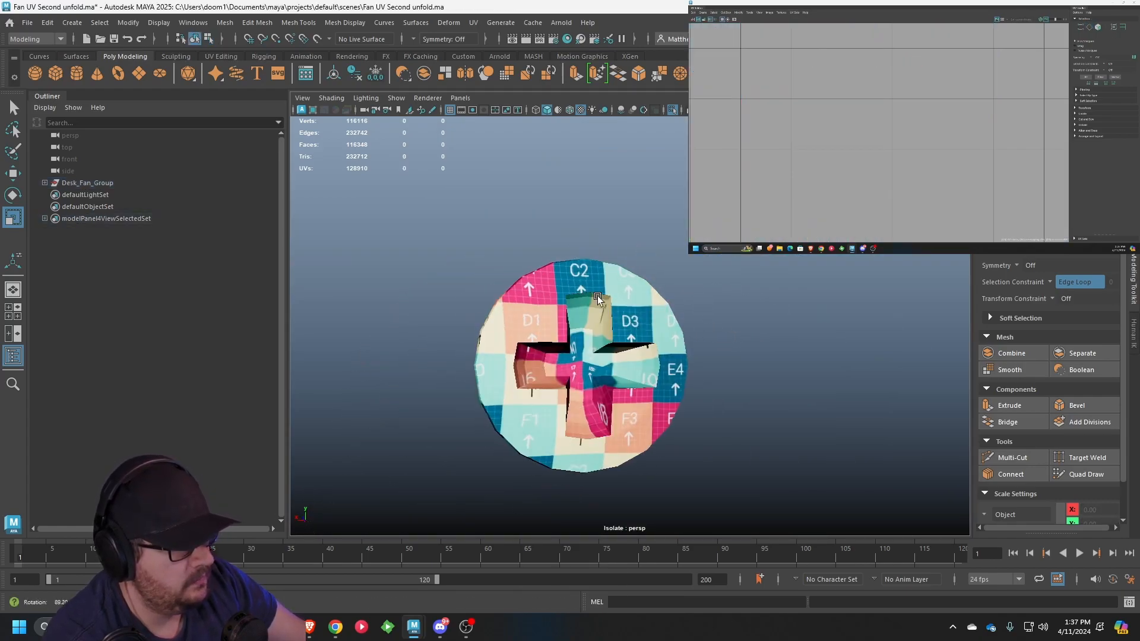
left_click(597, 295)
key("3")
left_click(760, 323)
left_click_drag(760, 322, 600, 277, "alt")
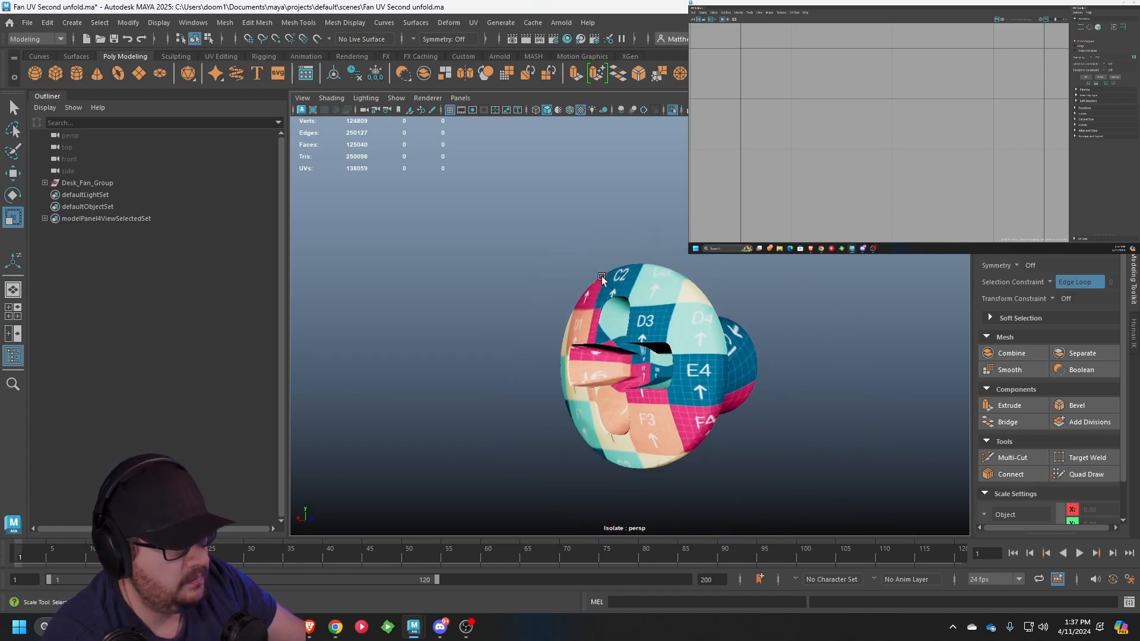
Turn off the isolated view to show the whole desk fan again
left_click(394, 96)
left_click(588, 120)
scroll(575, 341, "down", 3)
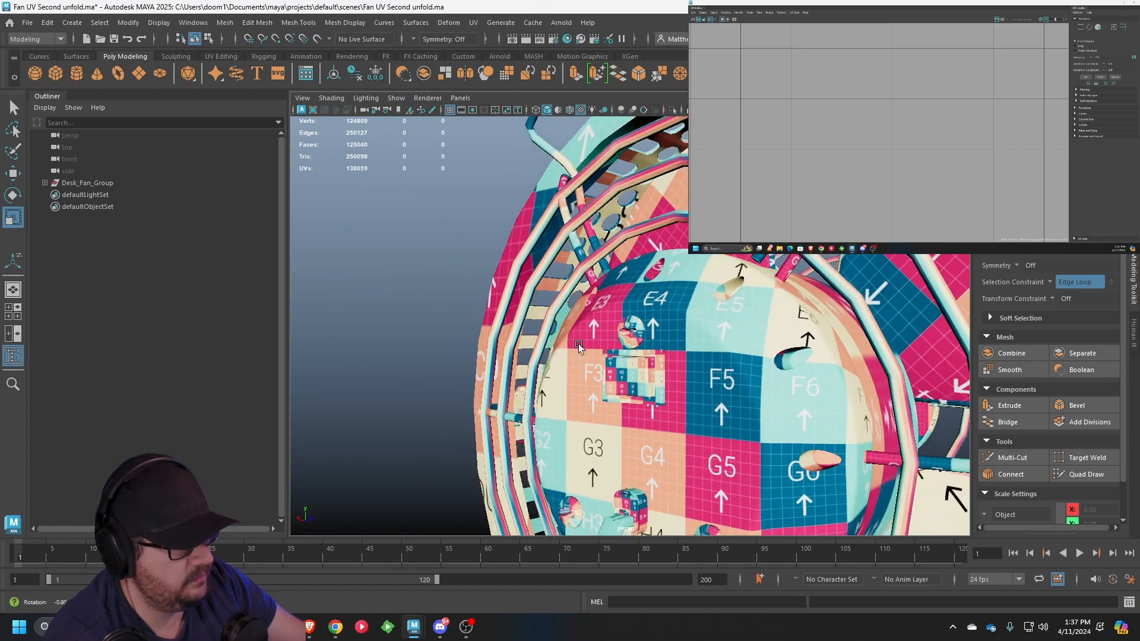
Select the unwrapped screw together with another screw on the fan's hub and transfer its attributes to that screw
left_click_drag(576, 342, 596, 254, "alt")
left_click(589, 227)
scroll(588, 227, "up", 3)
middle_click_drag(589, 227, 563, 166, "alt")
left_click_drag(563, 166, 573, 205, "alt")
left_click(668, 380, "shift")
left_click(224, 22)
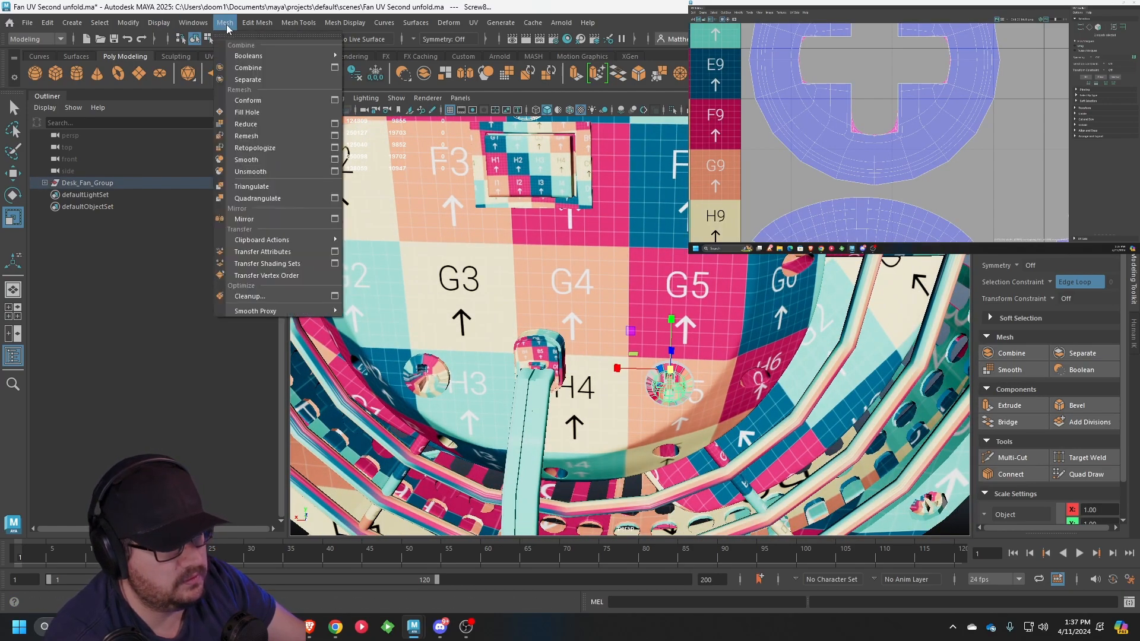
left_click(261, 262)
Select the three UVs at the end of the cross opening's lower arm, move them up and scale them closer together
left_click_drag(632, 342, 616, 361, "alt")
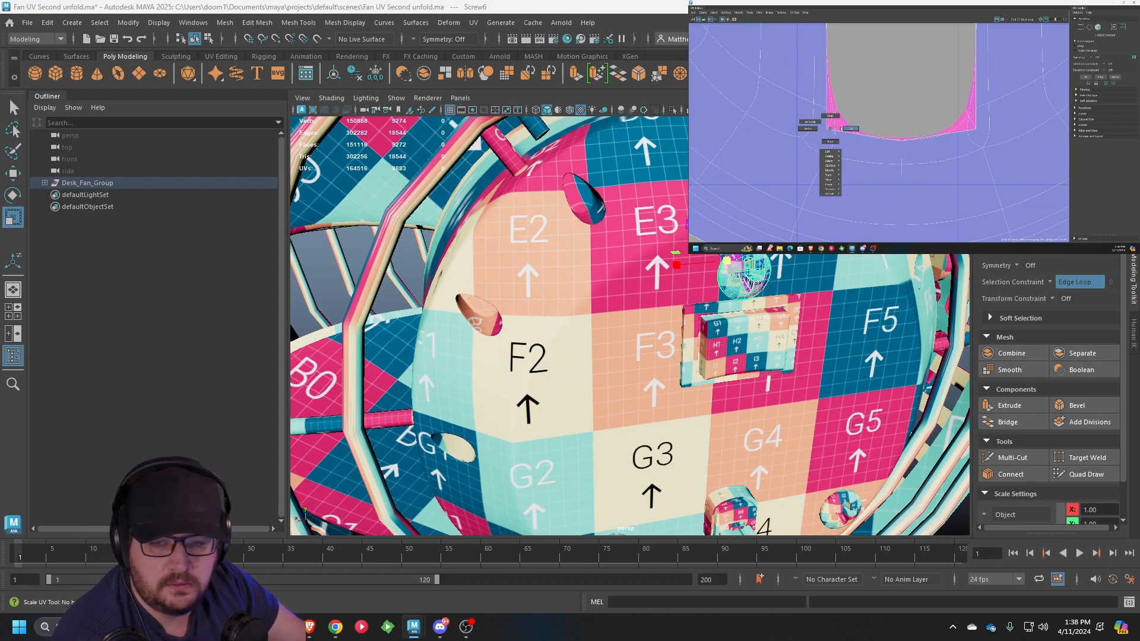
right_click_drag(841, 128, 850, 128)
left_click(827, 128)
left_click(975, 129, "shift")
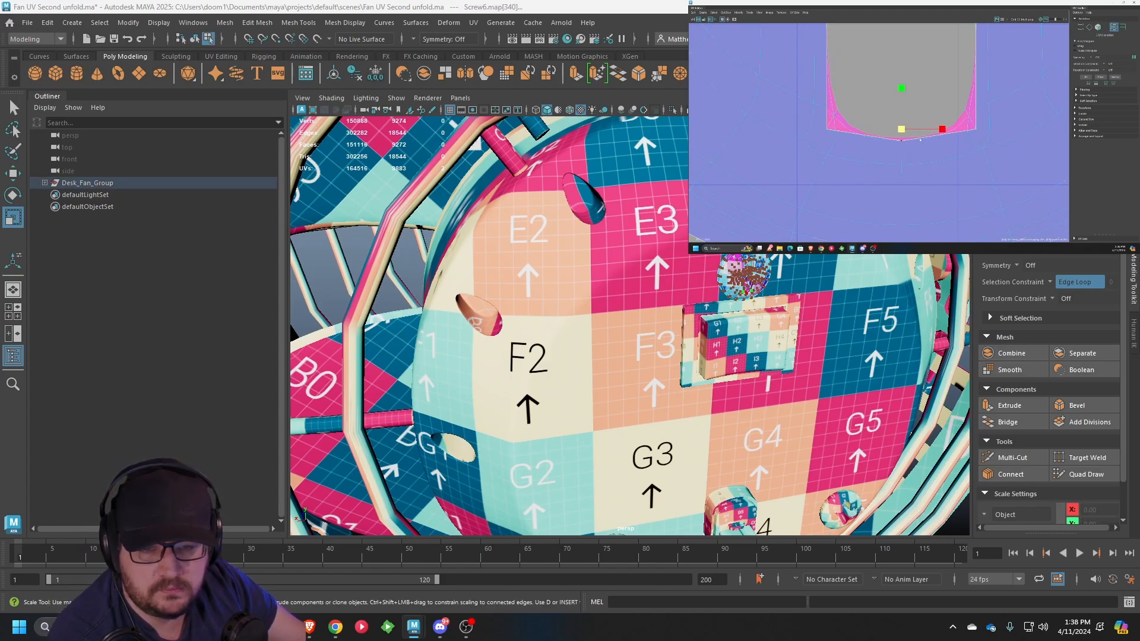
scroll(912, 153, "up", 3)
key("ctrl+z")
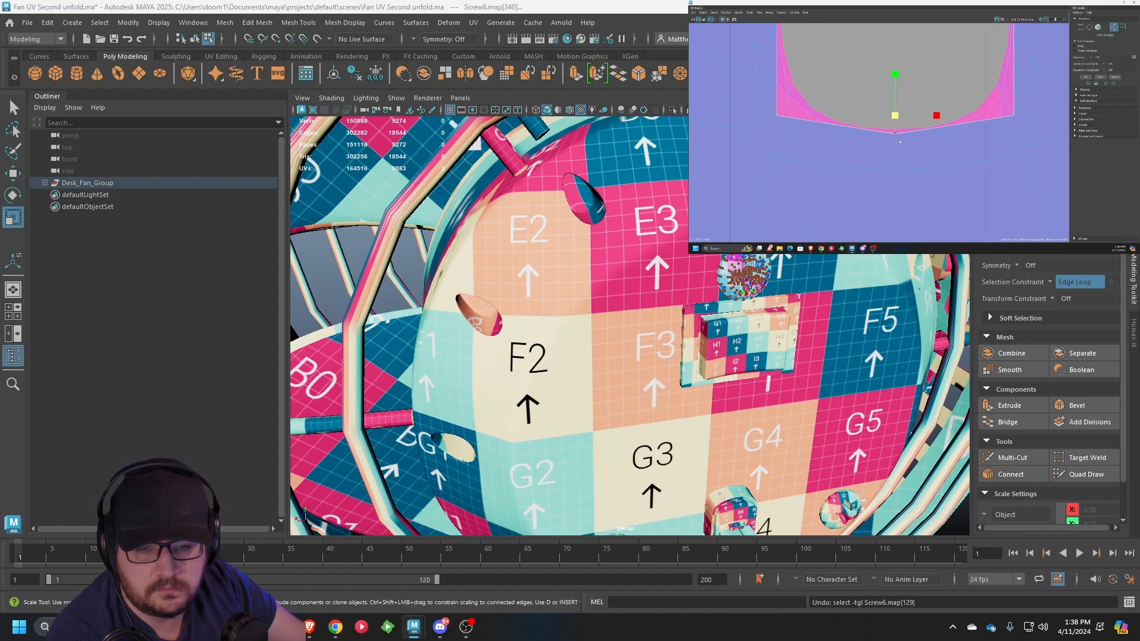
left_click(896, 136, "shift")
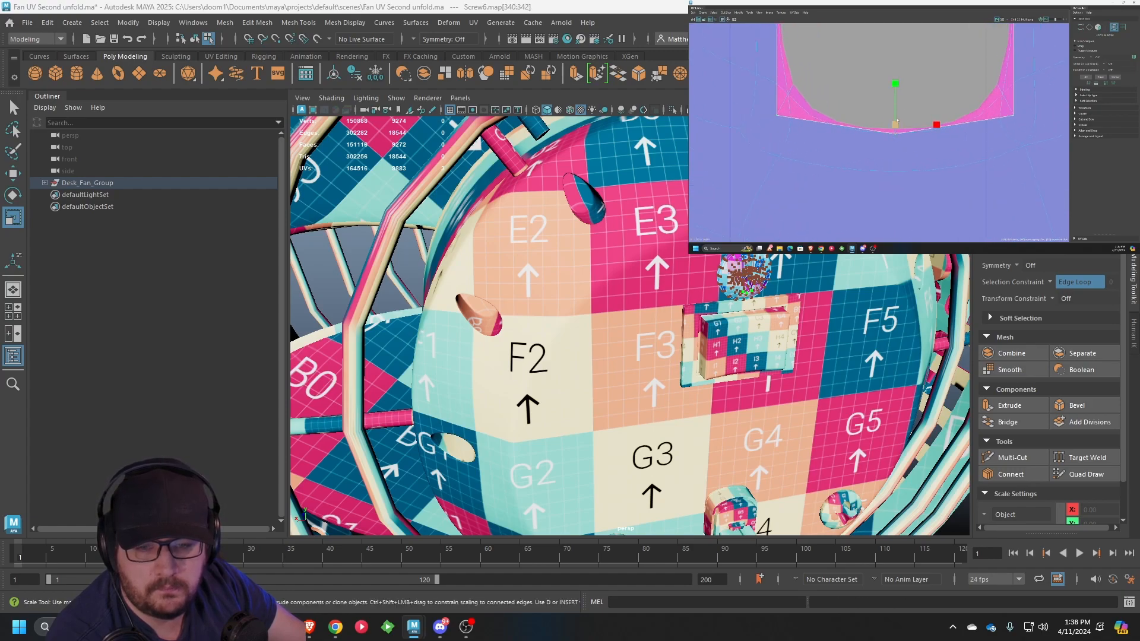
key("w")
left_click_drag(900, 82, 901, 47)
key("e")
key("r")
left_click_drag(936, 92, 924, 90)
Move the two corner UVs of the cross opening's lower arm up and inward, and raise its tip UV
left_click(800, 82)
key("w")
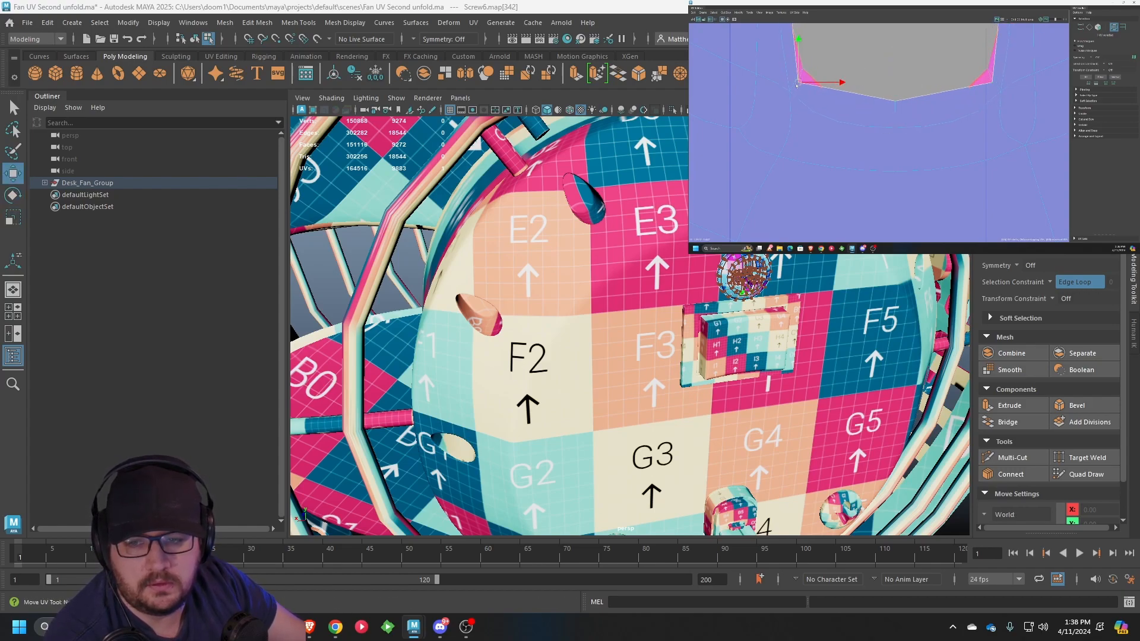
left_click_drag(823, 81, 822, 52)
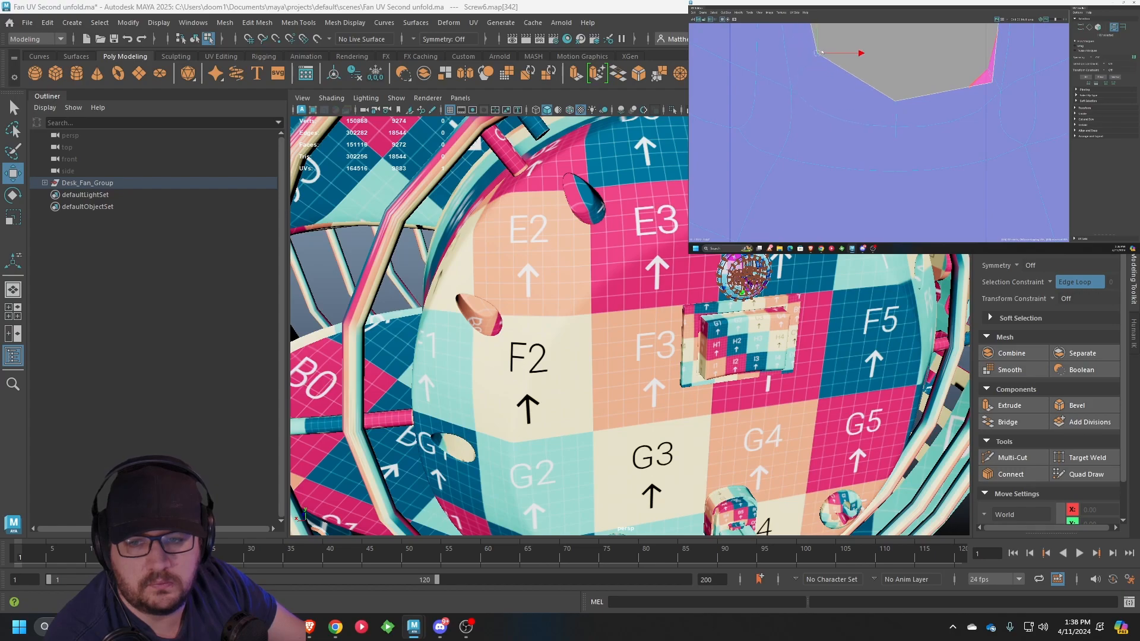
middle_click_drag(833, 50, 821, 99, "alt")
left_click(980, 133)
left_click_drag(981, 135, 924, 85)
left_click(883, 149)
left_click_drag(883, 149, 884, 122)
Move the UVs at the lower corner of the cross opening's right arm inward to round it off
scroll(884, 122, "down", 6)
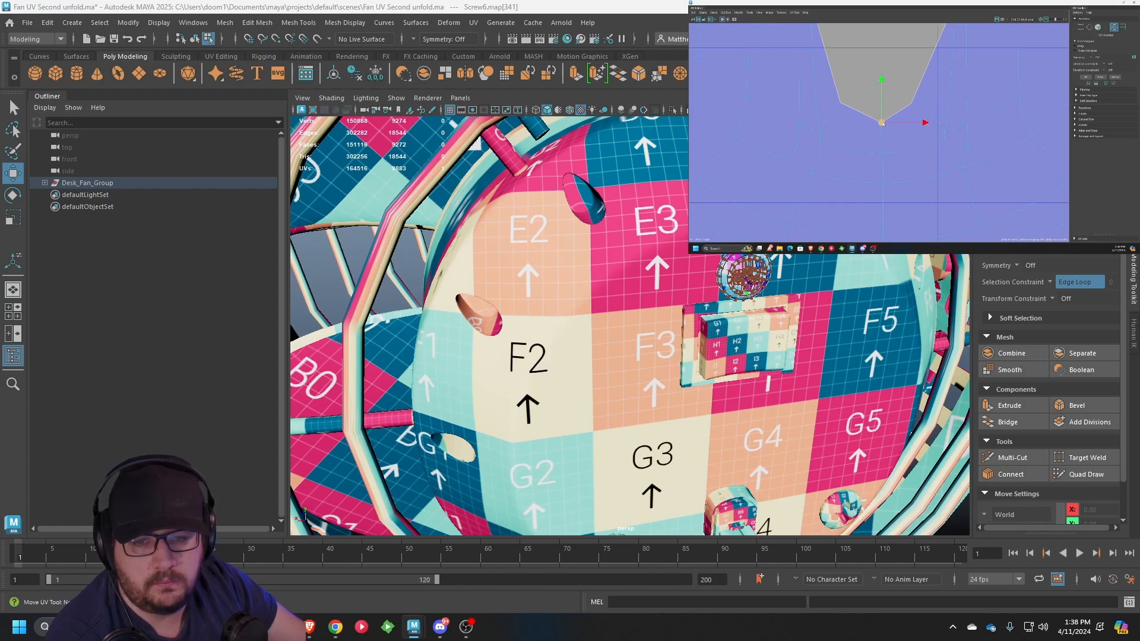
middle_click_drag(884, 121, 868, 169, "alt")
scroll(956, 120, "up", 3)
scroll(970, 143, "up", 3)
left_click(966, 106)
left_click_drag(966, 106, 914, 94)
left_click(924, 107)
middle_click_drag(914, 93, 907, 115, "alt")
scroll(918, 113, "up", 1)
left_click(936, 112)
left_click_drag(935, 100, 936, 93)
Move the tip UV of the cross opening's right arm inward
middle_click_drag(935, 93, 921, 148, "alt")
left_click(967, 92)
left_click_drag(983, 92, 963, 94)
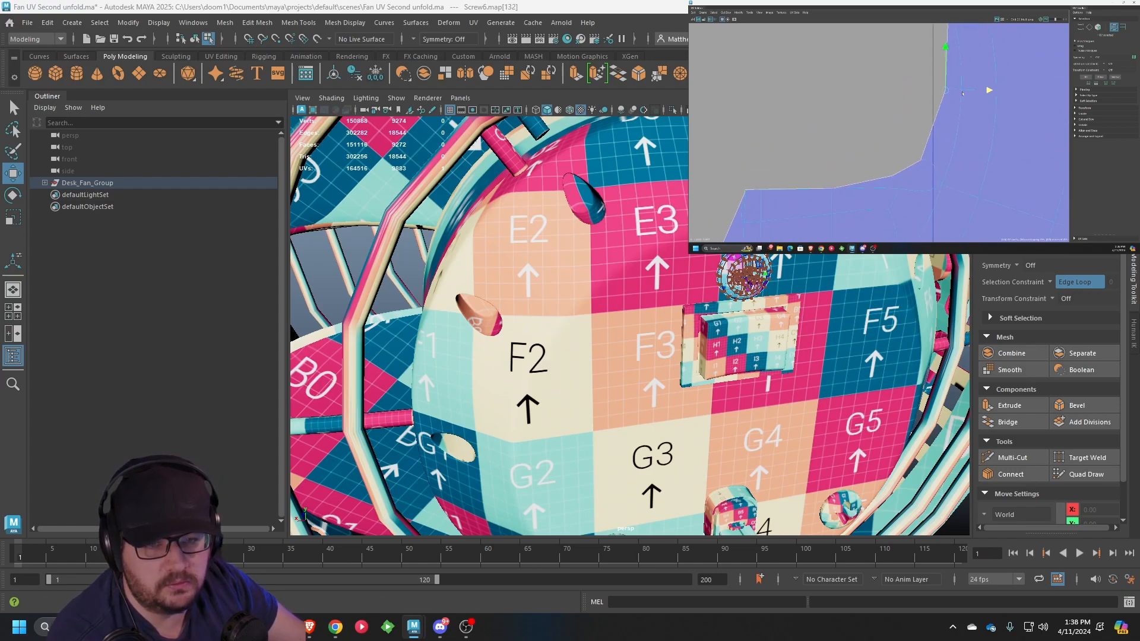
Move the UVs at the upper corner of the cross opening's right arm down and inward to round it off
middle_click_drag(947, 82, 953, 165, "alt")
left_click(953, 77)
left_click_drag(952, 78, 938, 100)
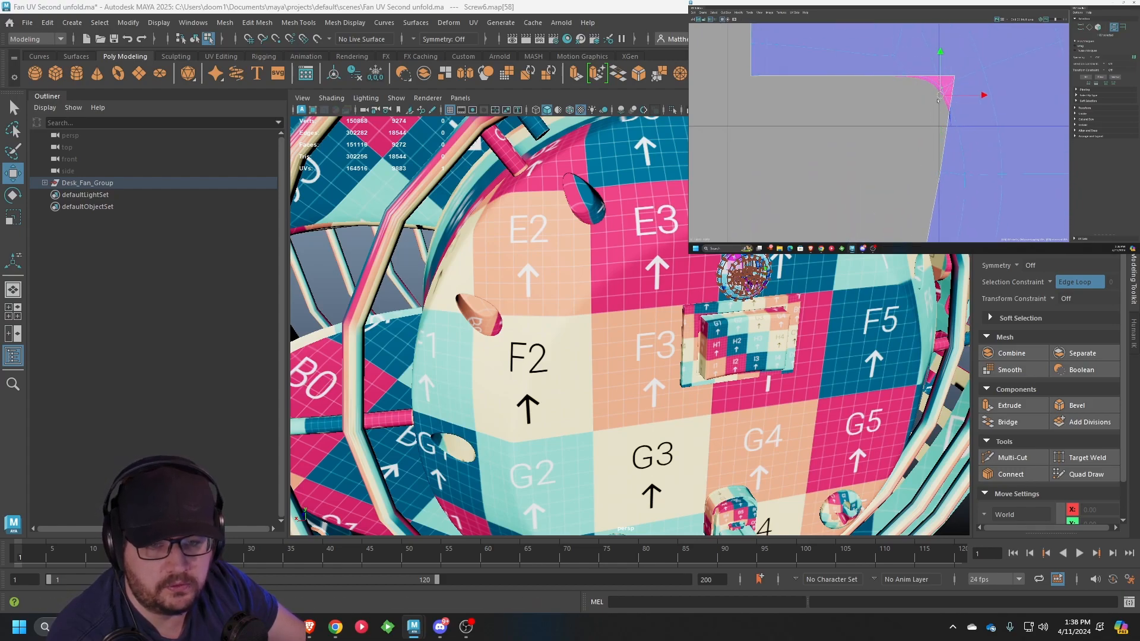
key("ctrl+z")
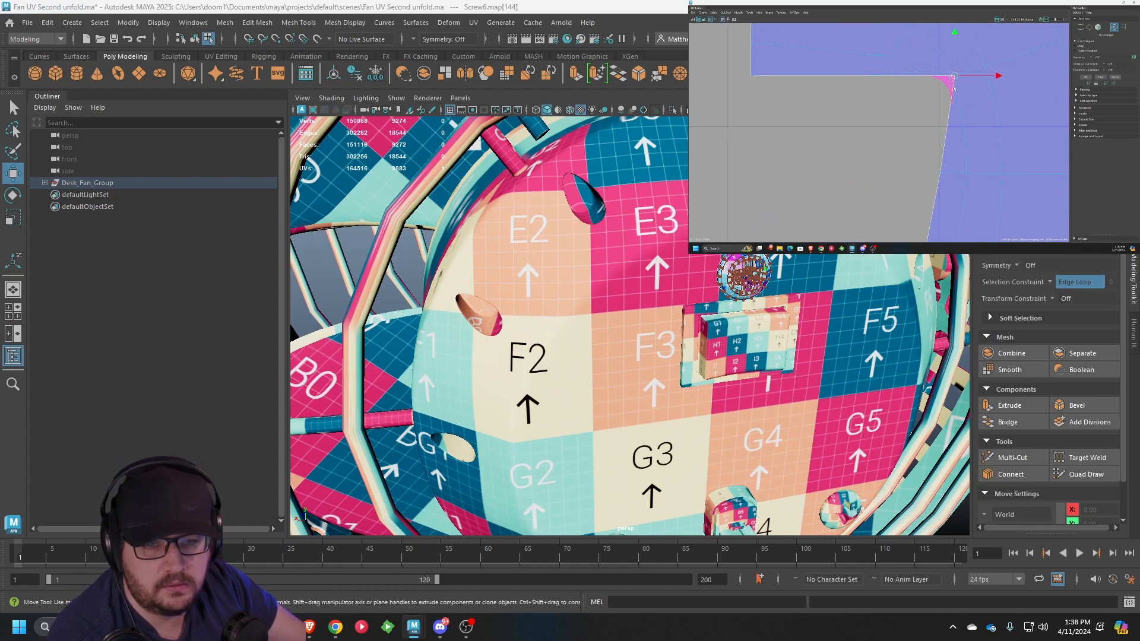
left_click_drag(954, 78, 901, 87)
left_click(908, 76)
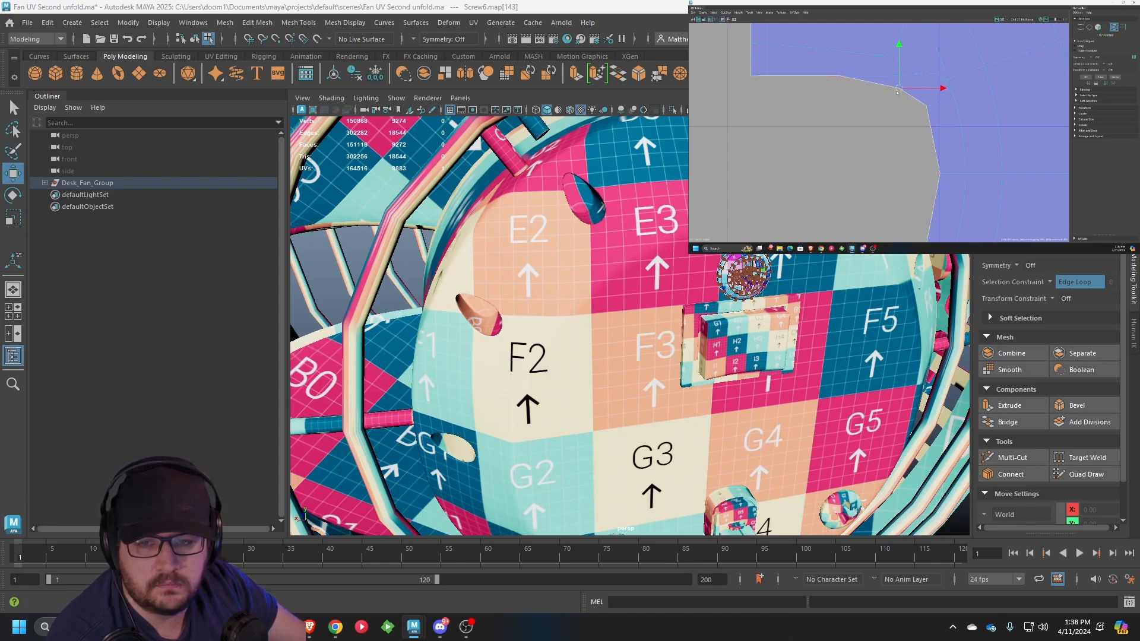
Lower the UV midway along the right arm's upper edge slightly to smooth its slope into the rounded corner
left_click(840, 77)
middle_click_drag(839, 79, 904, 111, "alt")
scroll(897, 107, "up", 5)
left_click(891, 99)
left_click(890, 91)
left_click_drag(890, 54, 888, 59)
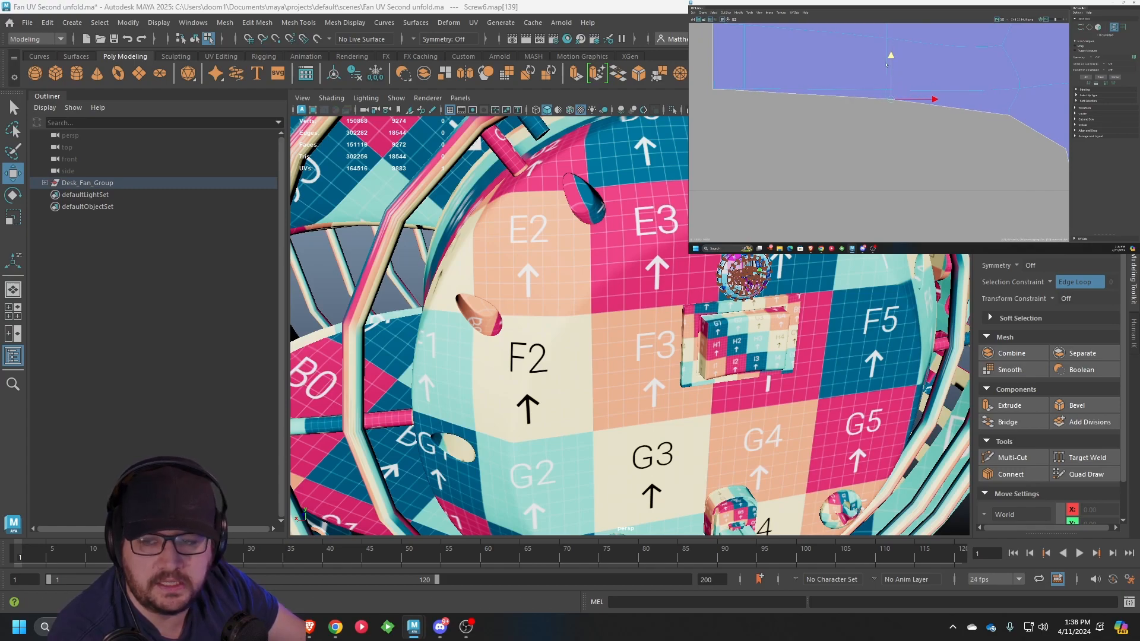
scroll(948, 166, "down", 6)
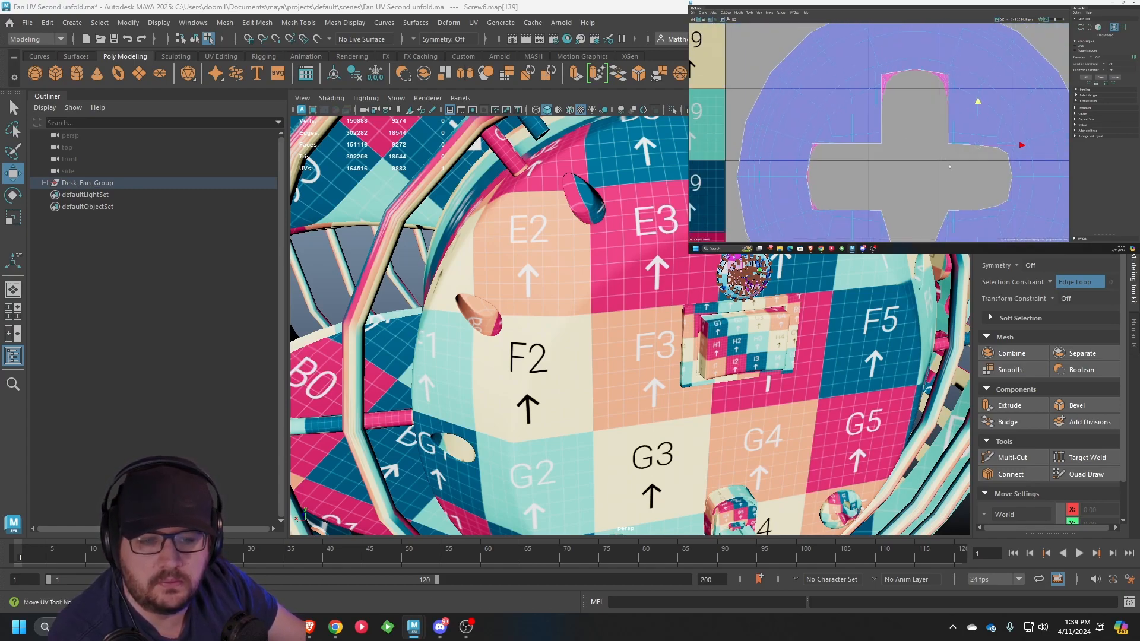
scroll(935, 116, "up", 5)
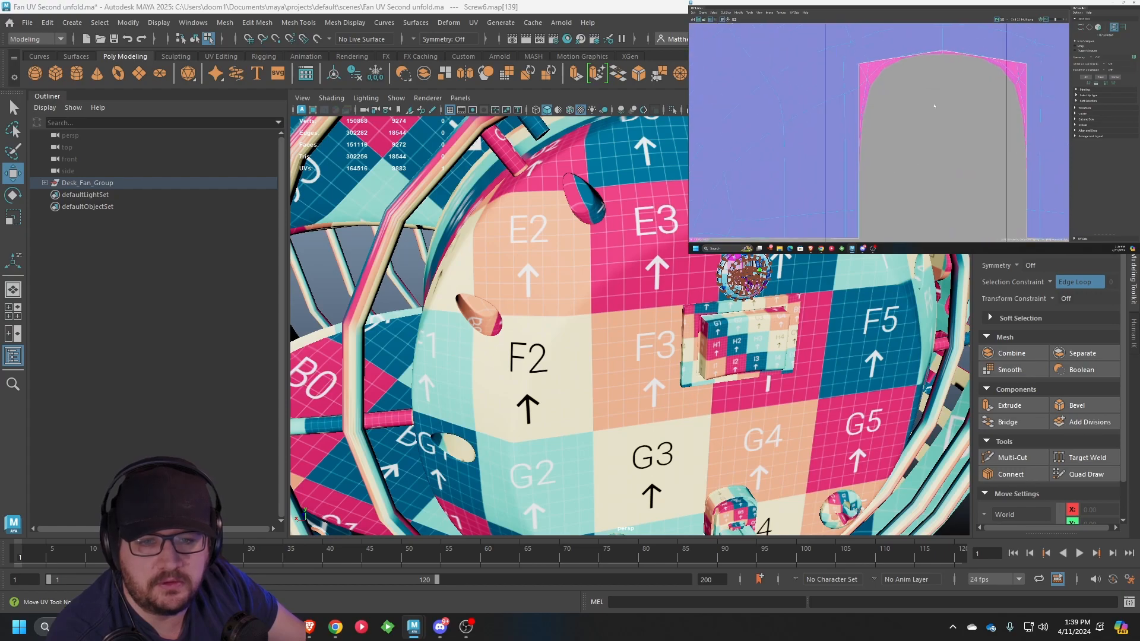
scroll(933, 112, "up", 2)
left_click(915, 63)
left_click_drag(916, 48, 915, 65)
key("ctrl+z")
left_click_drag(827, 72, 839, 119)
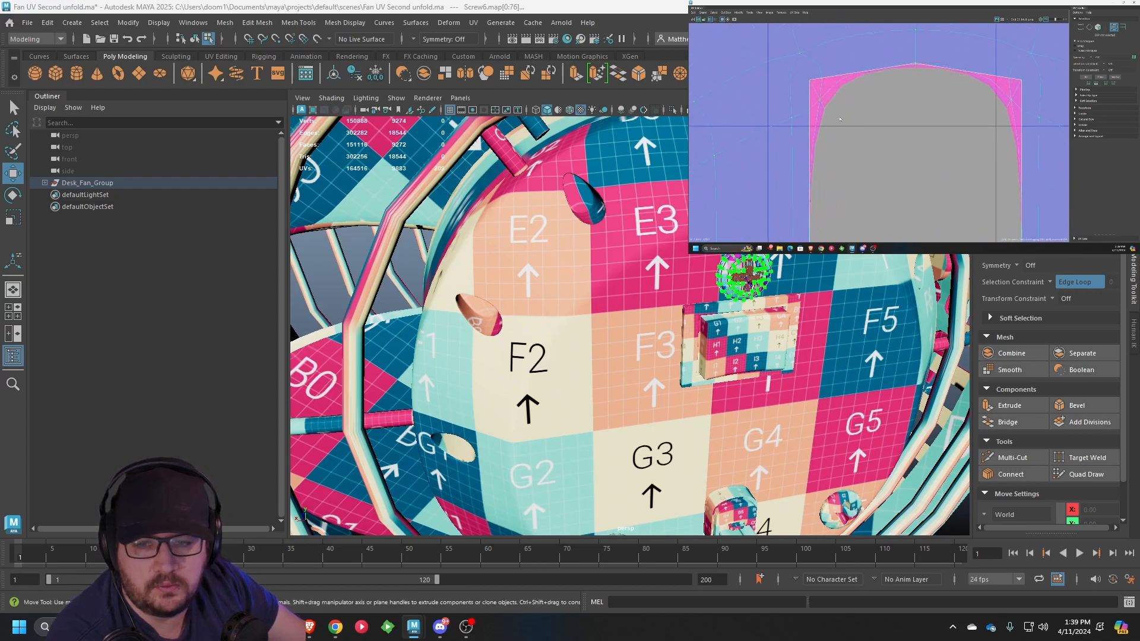
Move both corner UVs of the cross opening's upper arm down and inward, and lower its tip UV
left_click(810, 81)
left_click_drag(810, 80, 843, 118)
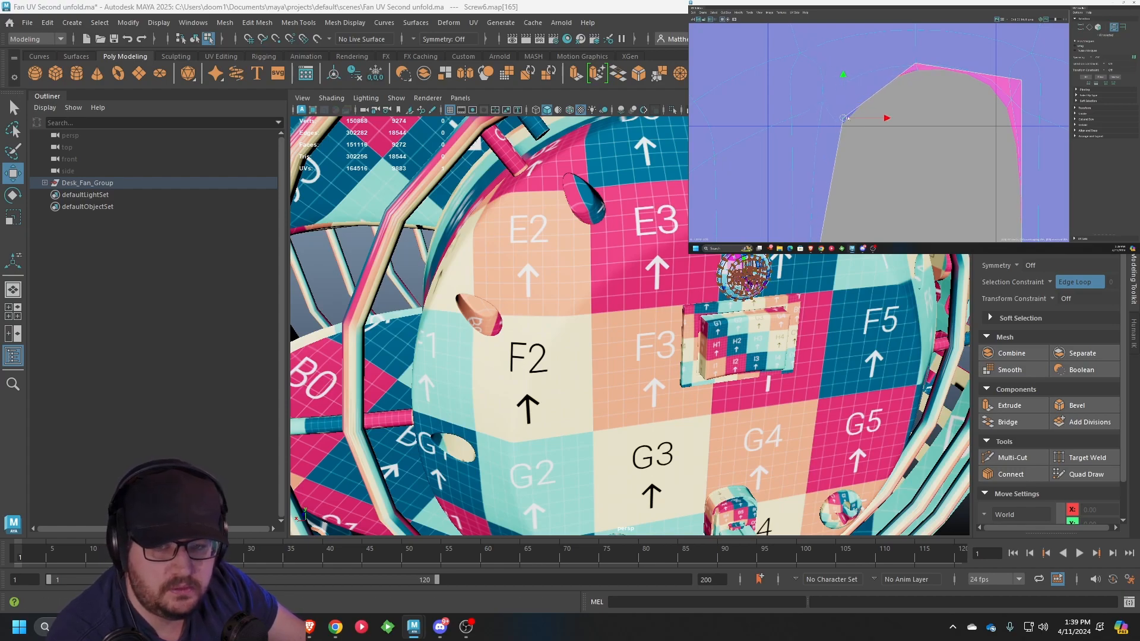
middle_click_drag(978, 104, 940, 94, "alt")
left_click(983, 70)
left_click_drag(983, 71, 951, 118)
left_click(890, 62)
left_click_drag(890, 63, 884, 102)
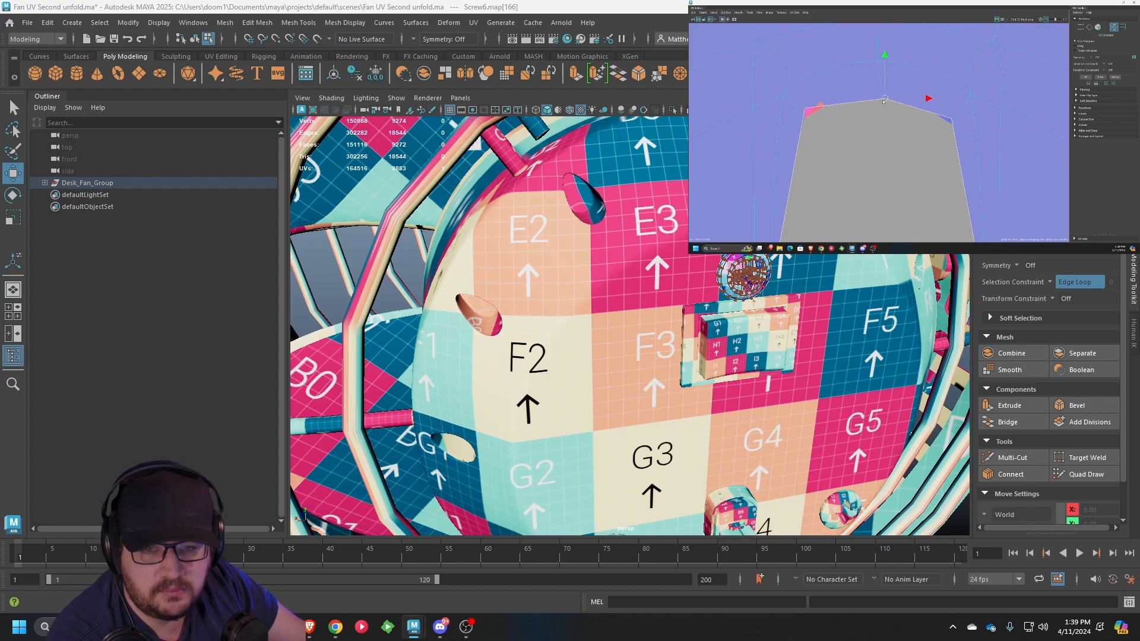
left_click(807, 107)
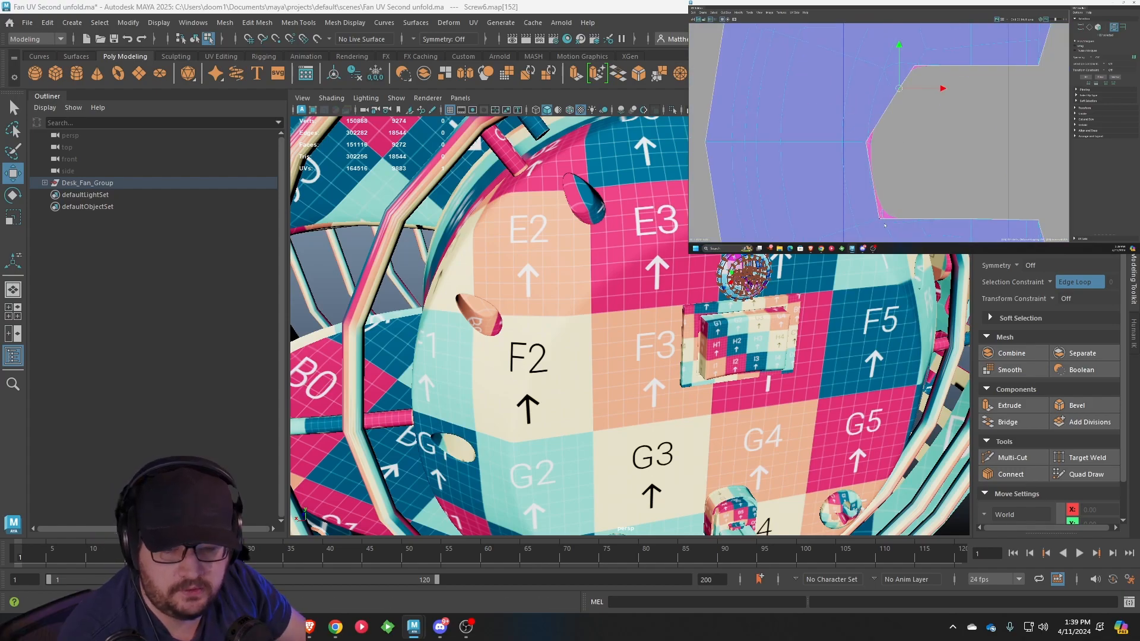
Move the lower corner UV of the cross opening's left arm inward, and shift the arm's tip UV inward as well
left_click(879, 219)
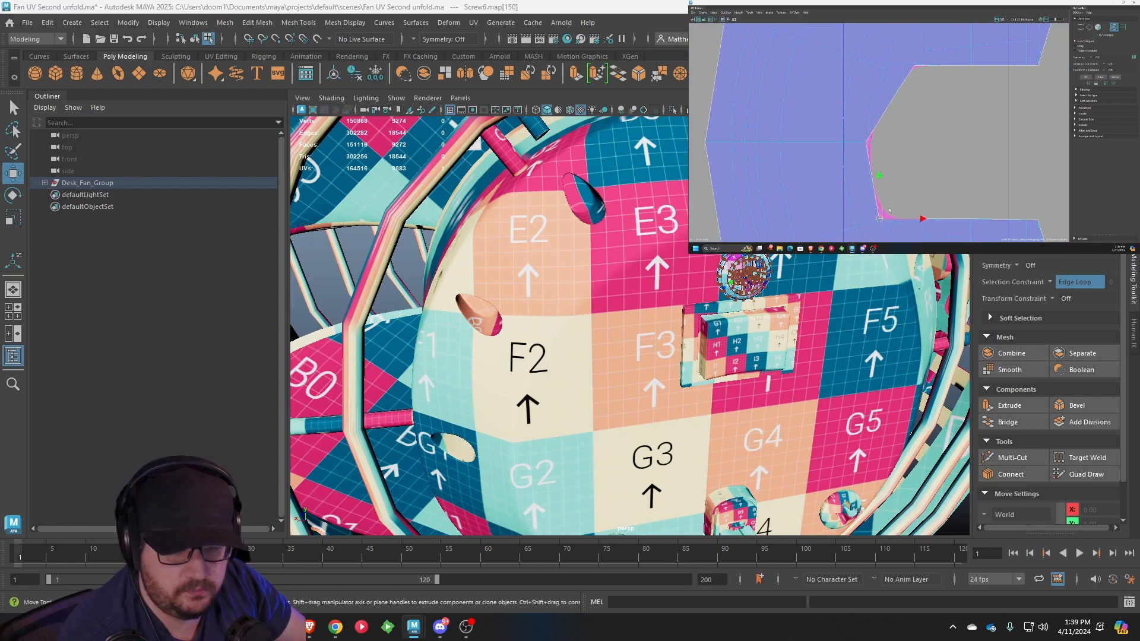
left_click_drag(879, 220, 896, 201)
left_click(864, 142)
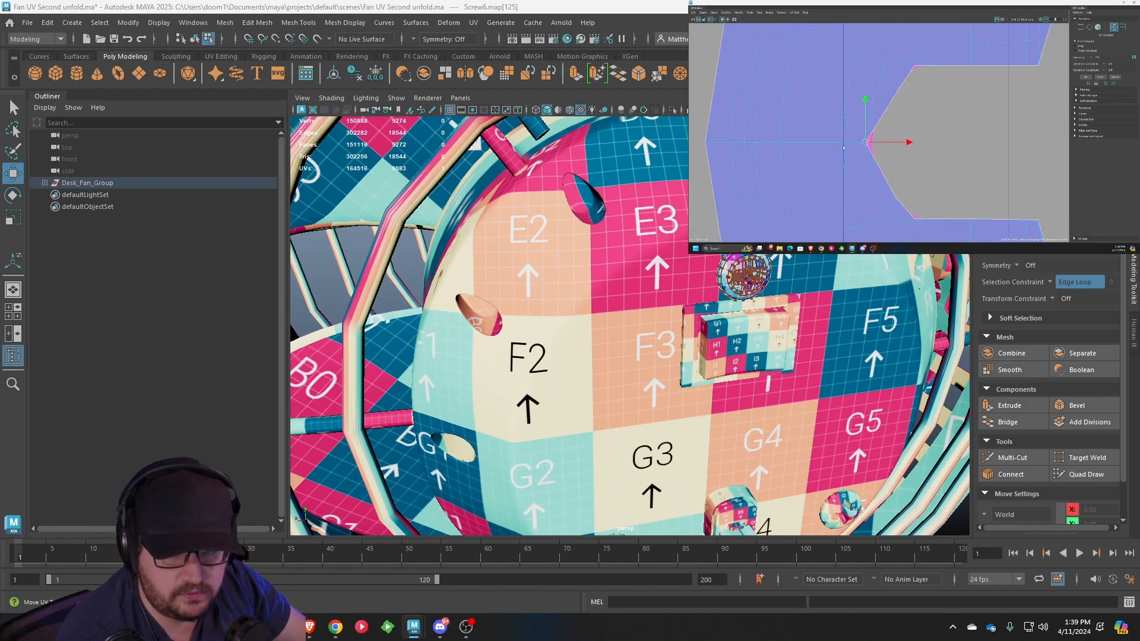
left_click(846, 148)
scroll(849, 148, "up", 3)
left_click(873, 140)
left_click_drag(916, 140, 959, 140)
Nudge the UVs along the upper and lower edges of the left arm inward so they taper into its rounded end
scroll(958, 140, "down", 3)
left_click(951, 68)
left_click_drag(951, 70, 951, 73)
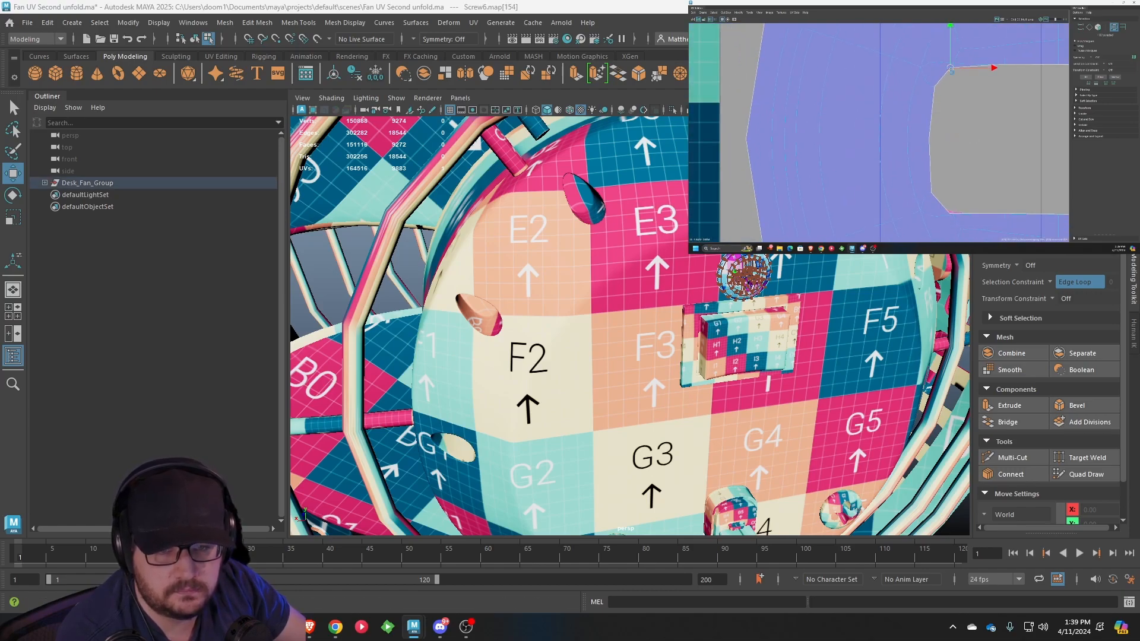
left_click(951, 211)
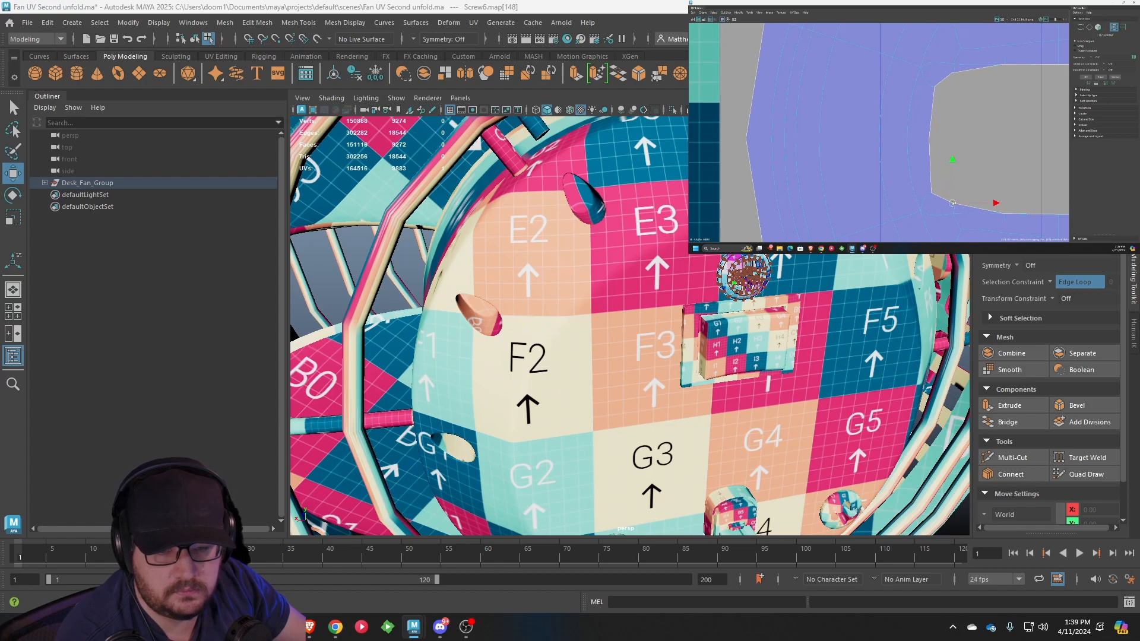
scroll(952, 204, "down", 2)
left_click(990, 208)
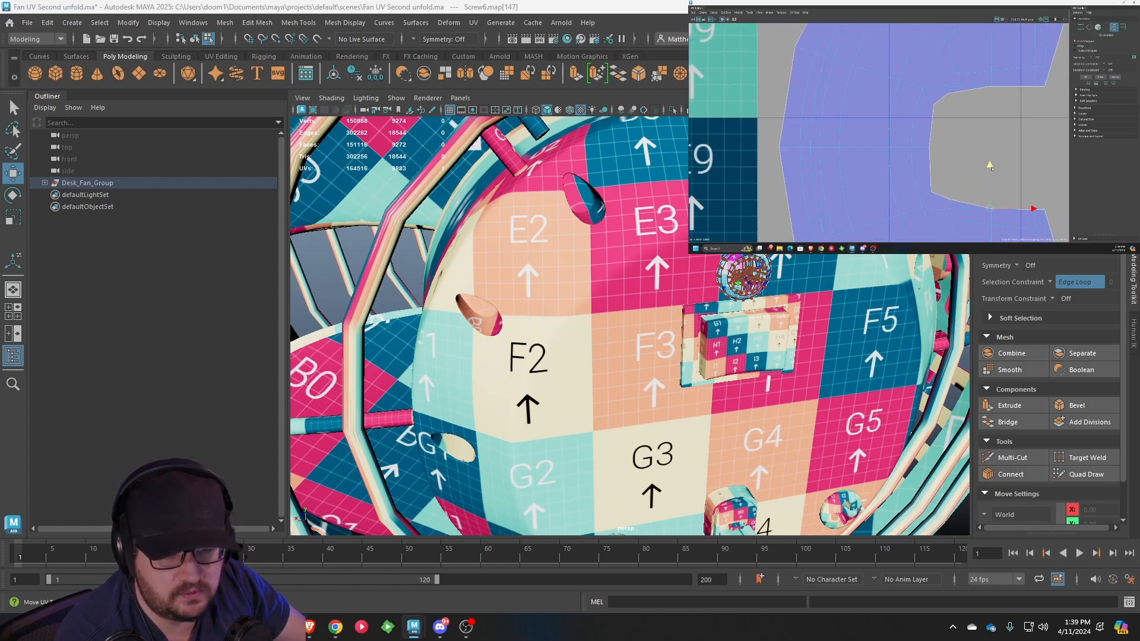
left_click(989, 88)
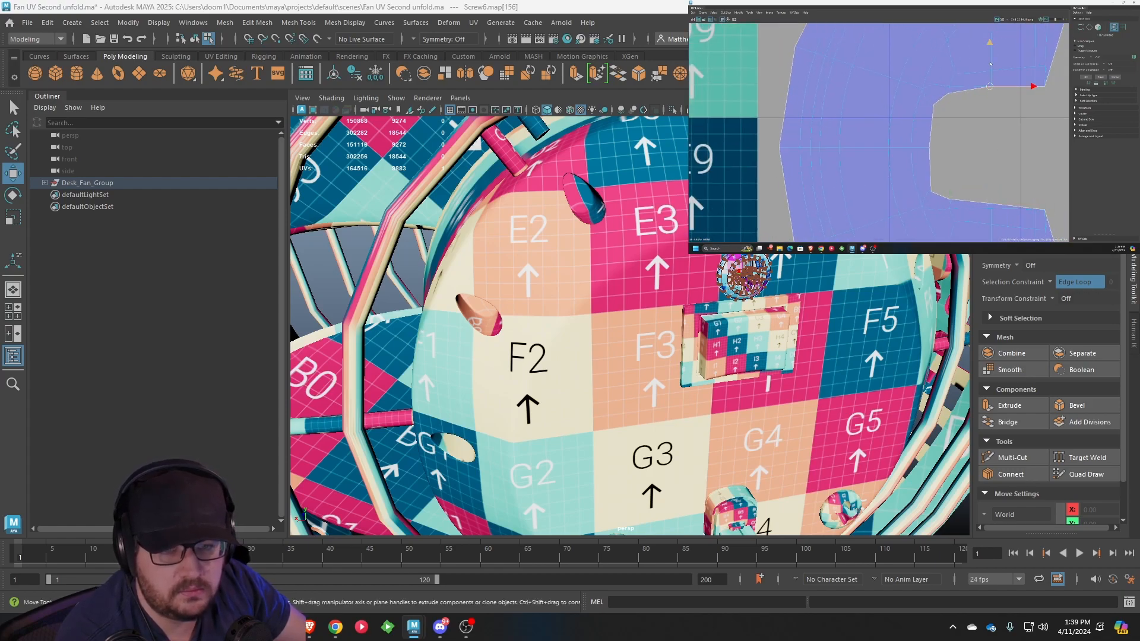
scroll(987, 87, "up", 3)
left_click(981, 72)
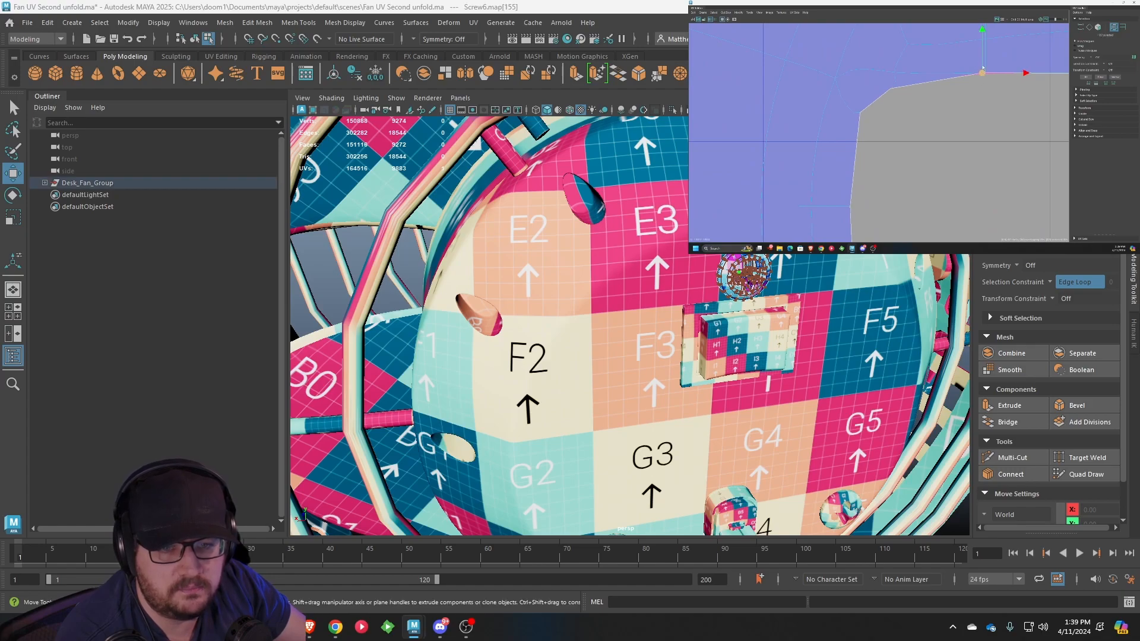
left_click_drag(982, 31, 983, 43)
Move the separate small UV shell closer to the others, and shift all the screw's shells together into the 0–1 UV tile
scroll(988, 91, "down", 3)
scroll(991, 109, "down", 5)
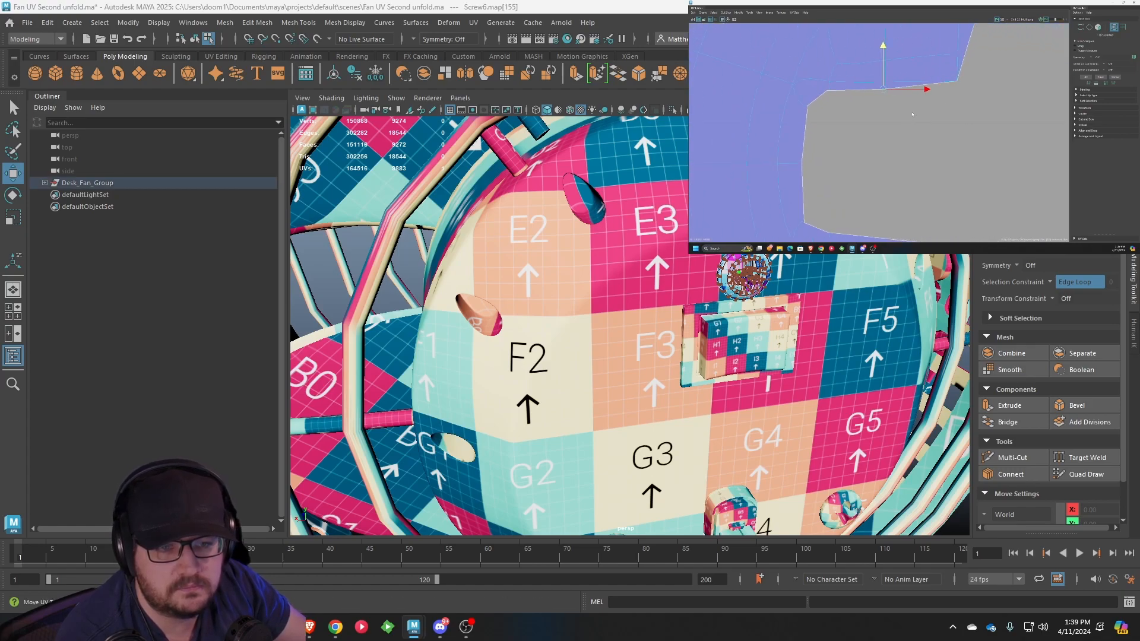
scroll(964, 185, "down", 4)
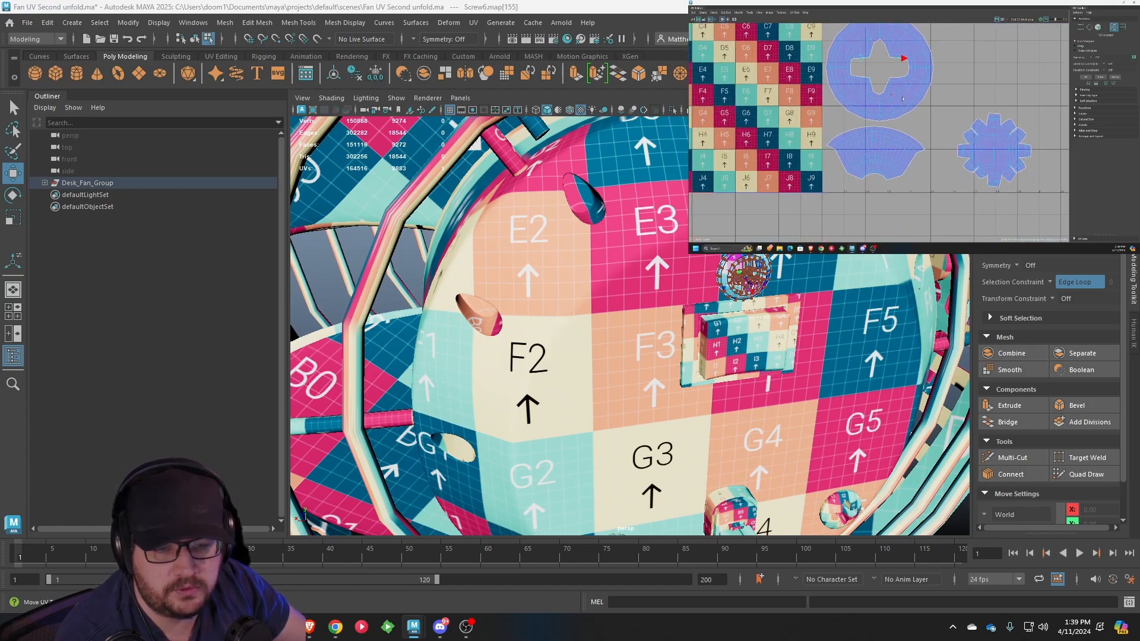
right_click_drag(967, 72, 951, 62)
left_click(970, 72)
left_click_drag(972, 72, 918, 101)
scroll(924, 110, "down", 2)
scroll(939, 152, "down", 1)
left_click_drag(946, 183, 832, 79)
left_click_drag(930, 131, 823, 132)
Select the unwrapped screw in object mode together with Screw8 on the fan's hub and transfer its attributes to Screw8
left_click_drag(689, 325, 641, 262, "alt")
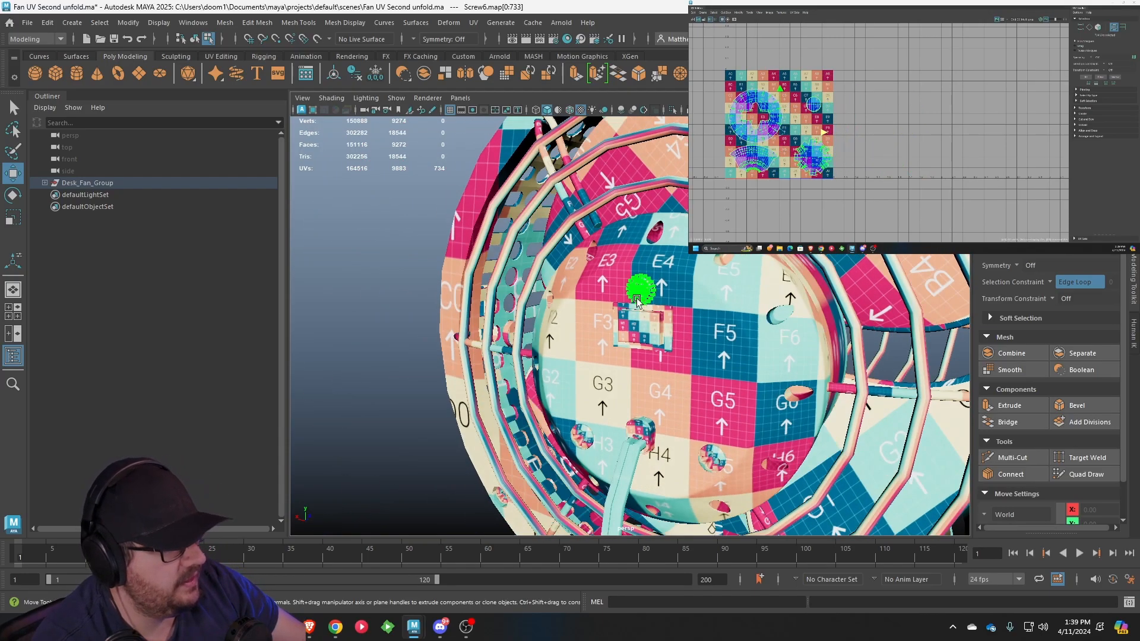
scroll(641, 259, "up", 5)
right_click_drag(653, 240, 682, 214)
scroll(677, 229, "down", 3)
left_click_drag(677, 261, 635, 247, "alt")
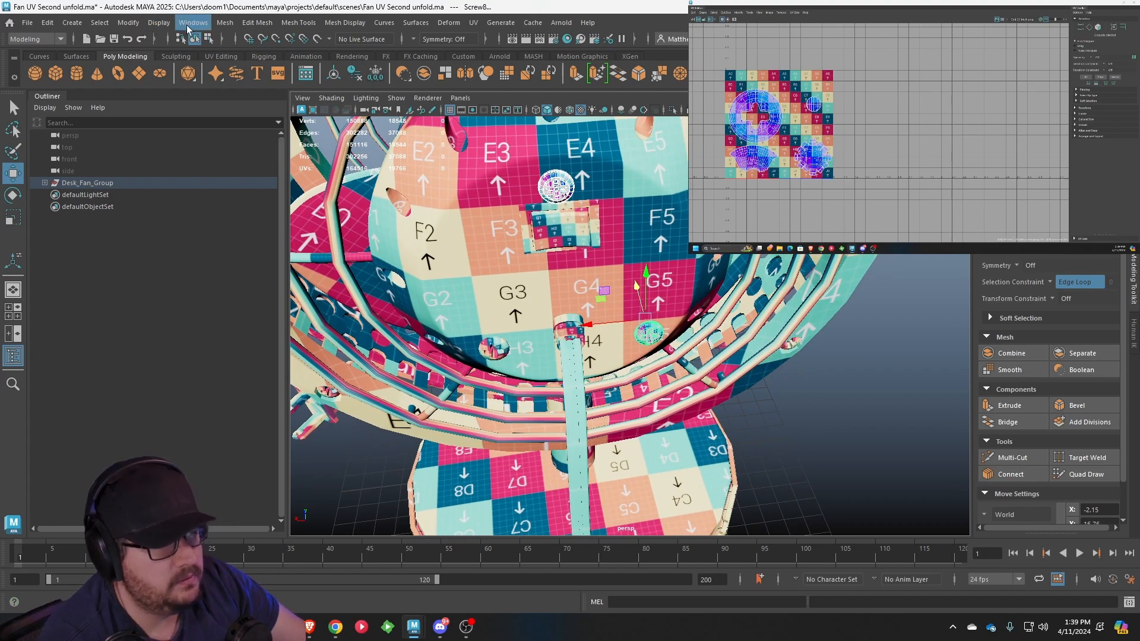
left_click(221, 23)
left_click(249, 252)
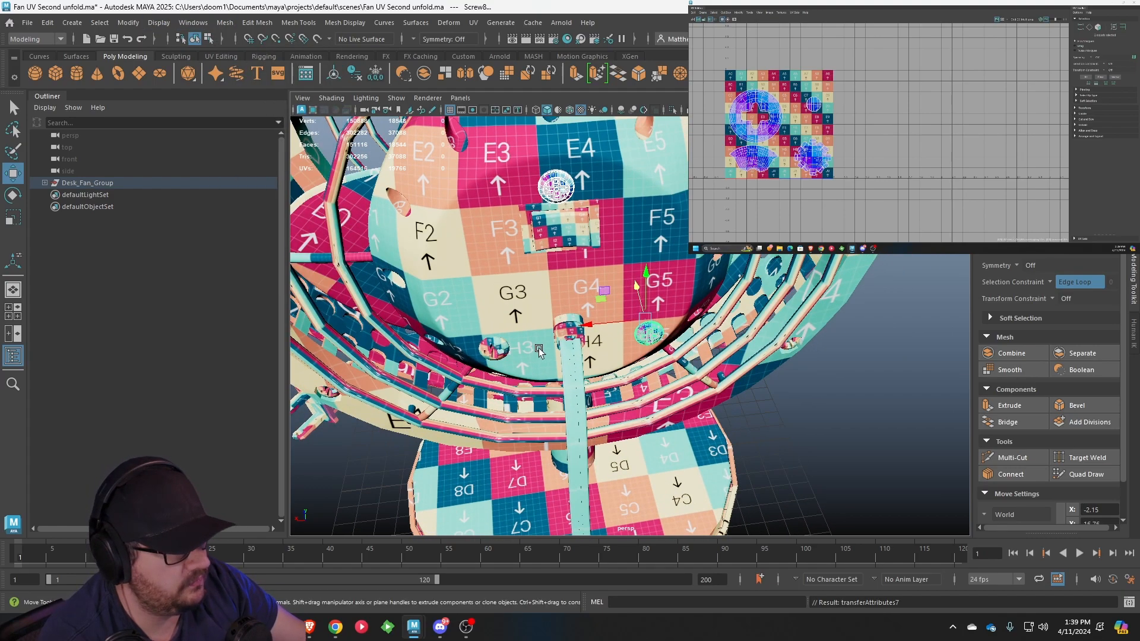
Repeat the attribute transfer on Screw7 at the hub's other lower side and on Screw4 at the rear ring
left_click_drag(647, 342, 659, 323, "alt")
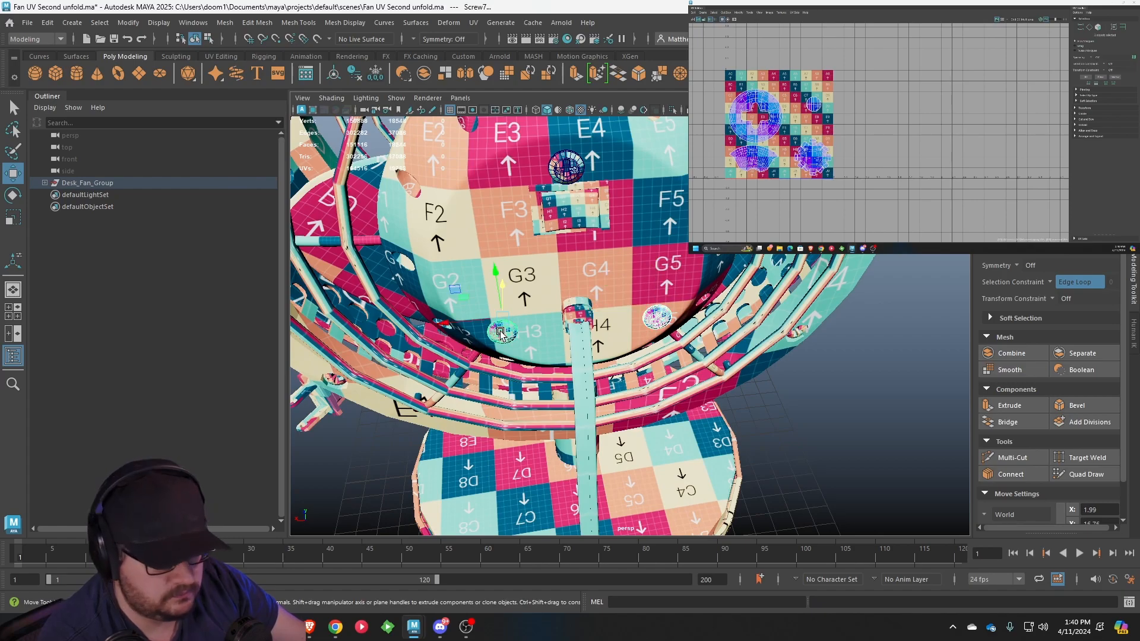
left_click_drag(500, 335, 650, 237, "alt")
scroll(618, 248, "up", 3)
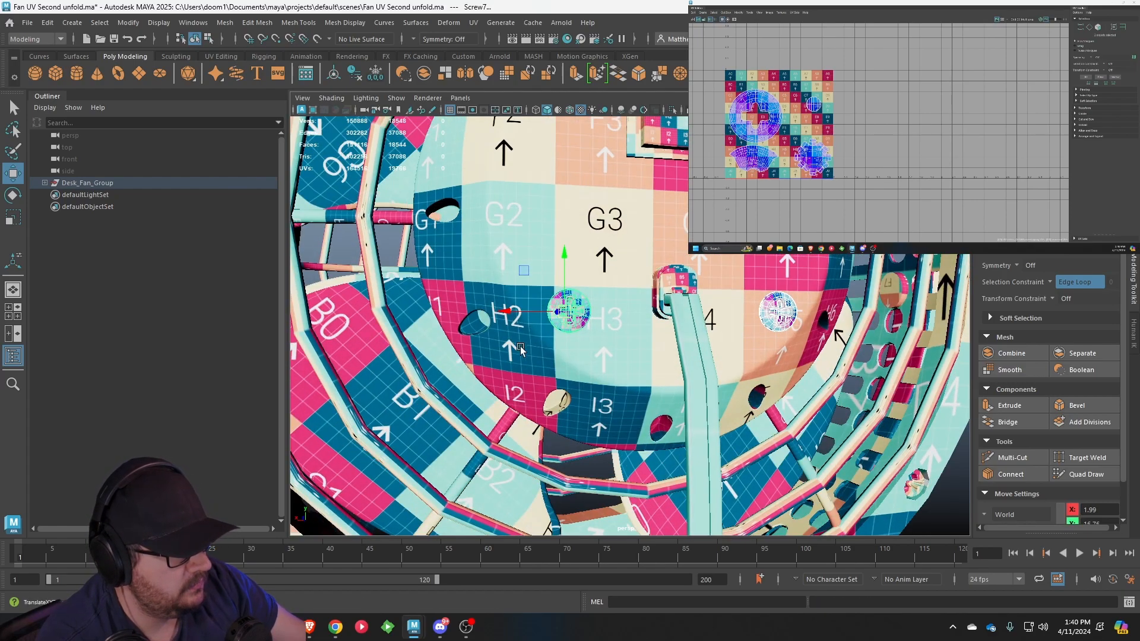
middle_click_drag(372, 508, 506, 375, "alt")
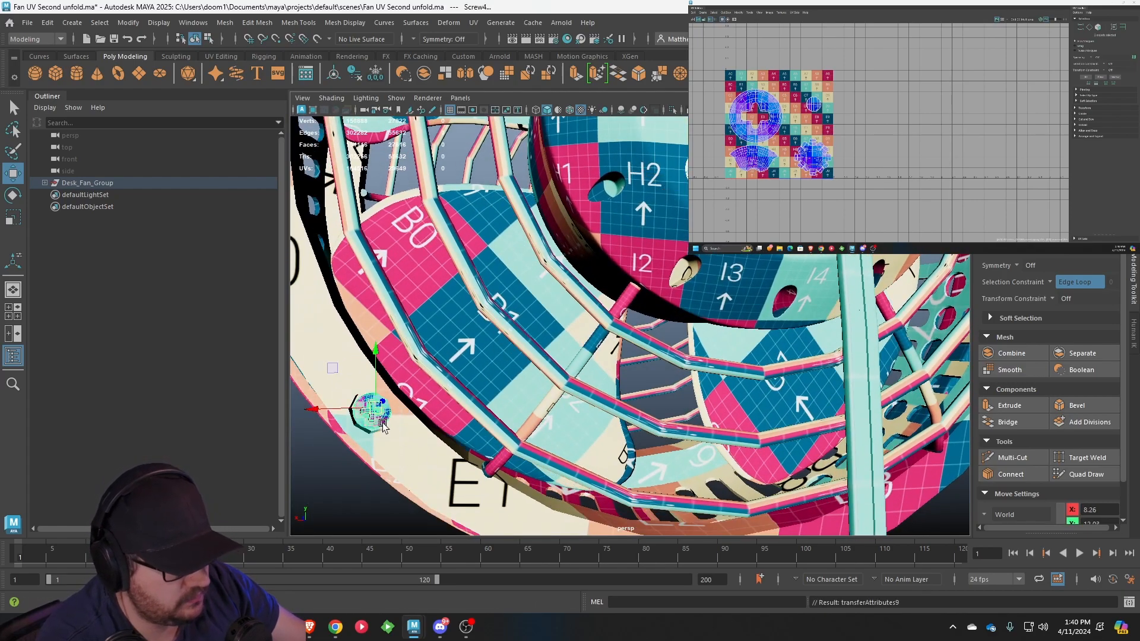
Use Screw4 as the source and transfer its attributes to Screw3 at the top of the rear ring
left_click(383, 423)
scroll(407, 415, "down", 5)
middle_click_drag(510, 193, 567, 346, "alt")
scroll(567, 346, "up", 4)
left_click_drag(567, 347, 574, 323, "alt")
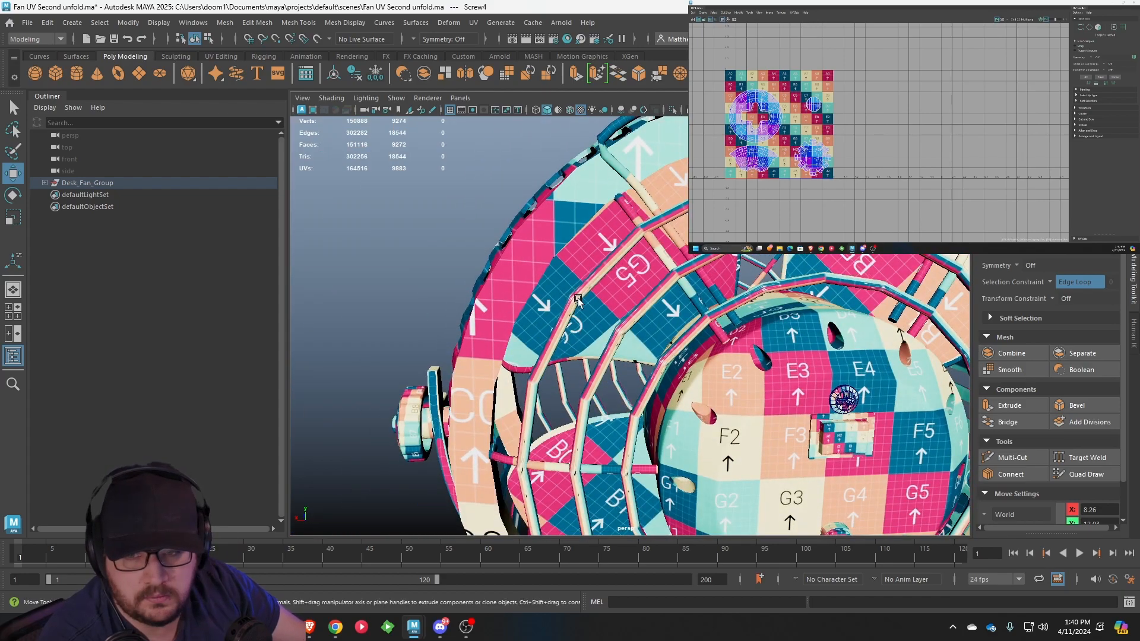
left_click_drag(625, 248, 656, 235, "alt")
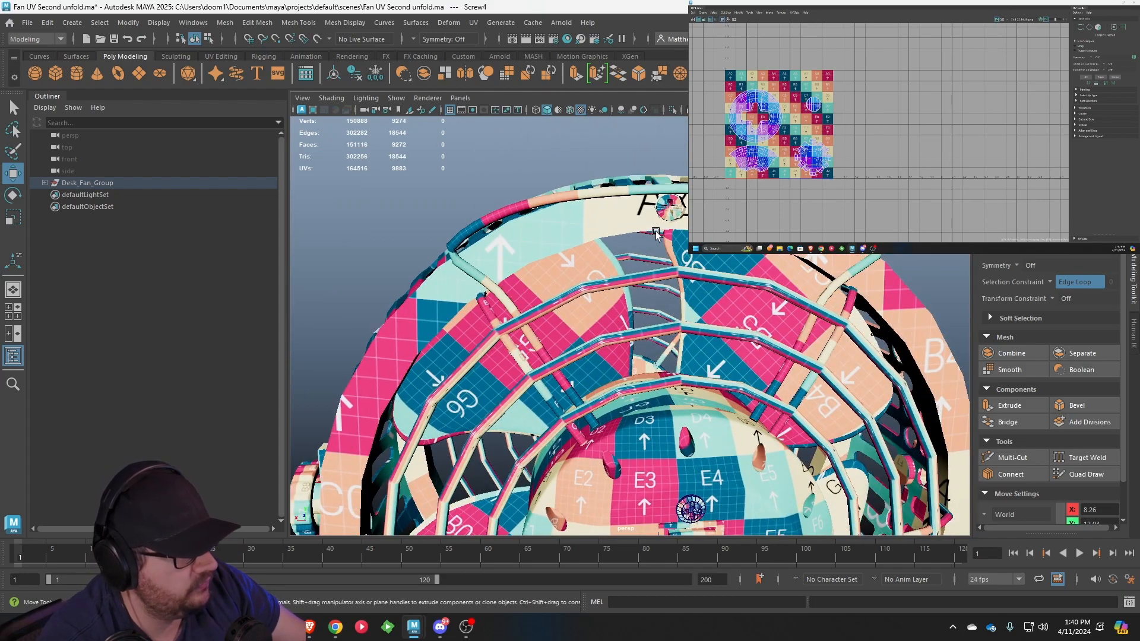
left_click(680, 210)
left_click_drag(679, 211, 618, 326, "alt")
Use Screw3 as the source and transfer its attributes to the remaining lower screw on the rear ring
left_click(594, 416)
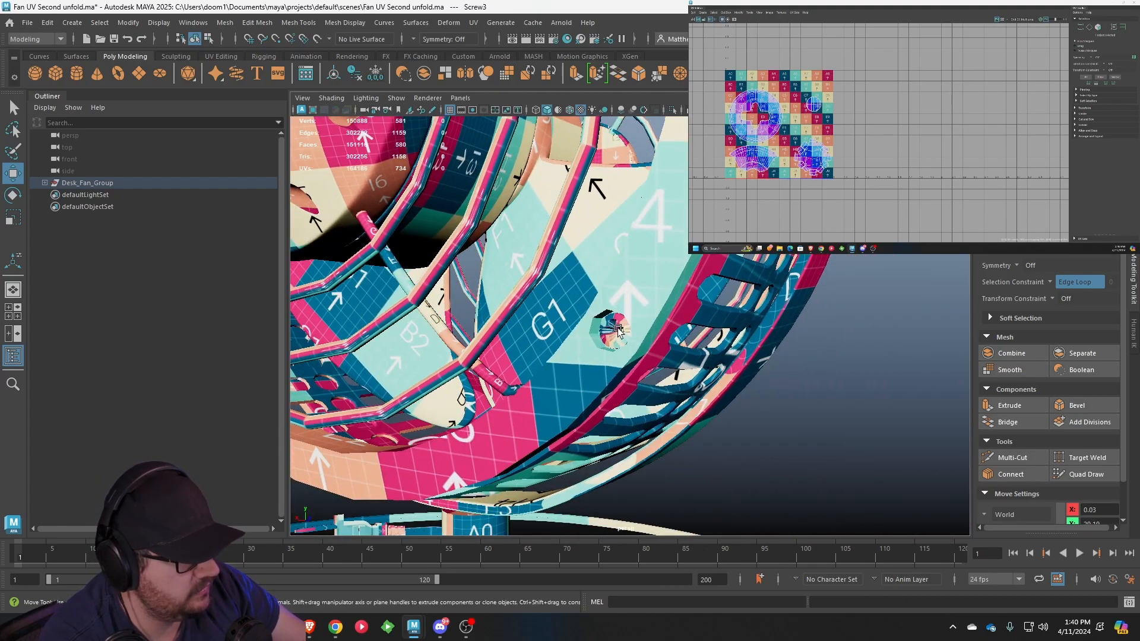
scroll(617, 331, "down", 5)
left_click_drag(645, 392, 620, 399, "alt")
scroll(655, 357, "up", 4)
scroll(655, 356, "up", 4)
left_click(635, 325)
left_click_drag(568, 438, 837, 284, "alt")
scroll(635, 400, "down", 5)
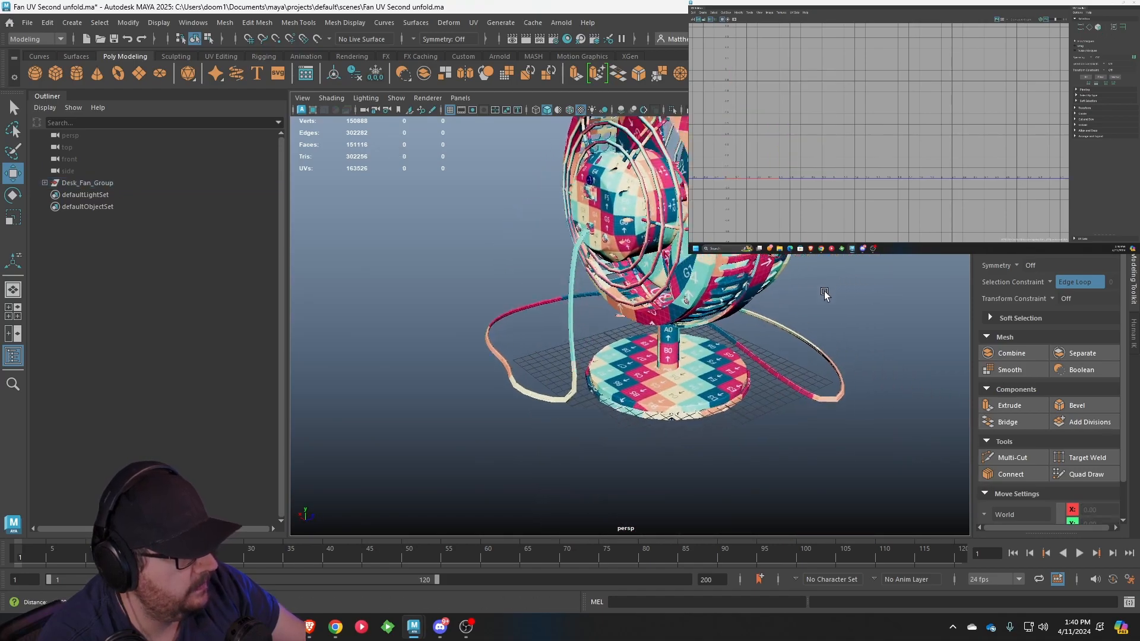
Select an unwrapped rear screw together with the front ring's lower-left screw and repeat the attribute transfer
scroll(549, 372, "up", 5)
left_click(476, 391)
left_click_drag(476, 390, 602, 395, "alt")
scroll(735, 390, "up", 5)
scroll(735, 390, "down", 5)
key("g")
scroll(538, 387, "down", 5)
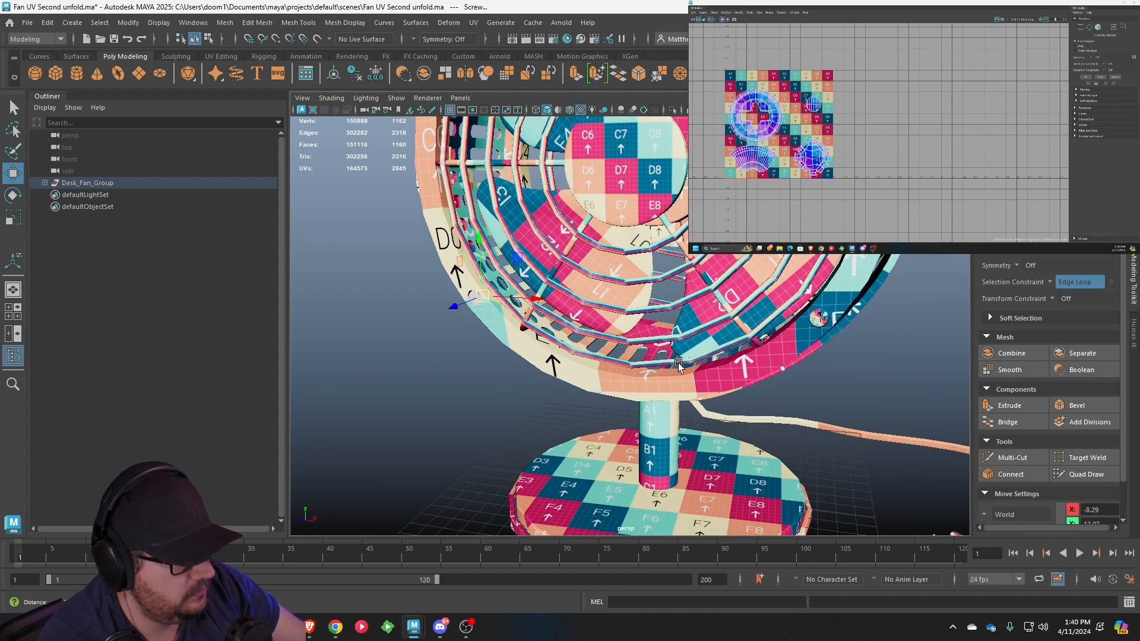
Use the front ring's lower-left screw as the source and transfer its attributes to Screw1 at the lower right
scroll(602, 394, "up", 5)
left_click(371, 492)
left_click_drag(371, 493, 723, 319, "alt")
left_click(427, 412)
scroll(427, 411, "down", 5)
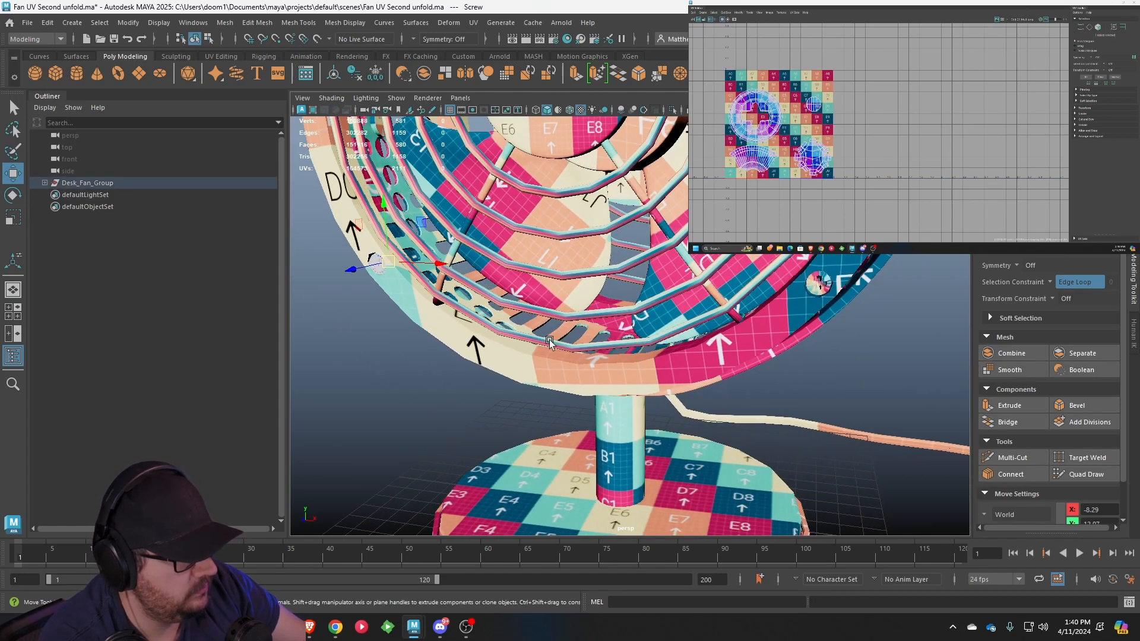
scroll(723, 319, "up", 5)
key("g")
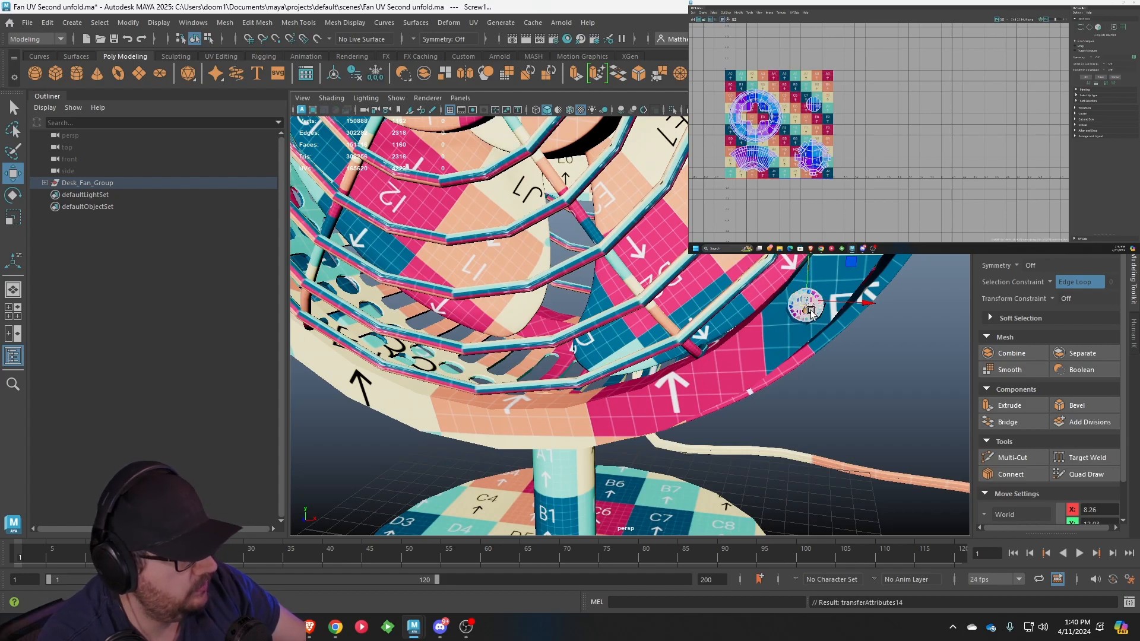
Use Screw1 as the source and transfer its attributes to the screw at the top of the front ring
scroll(817, 316, "down", 5)
left_click_drag(775, 338, 665, 341, "alt")
scroll(562, 248, "up", 5)
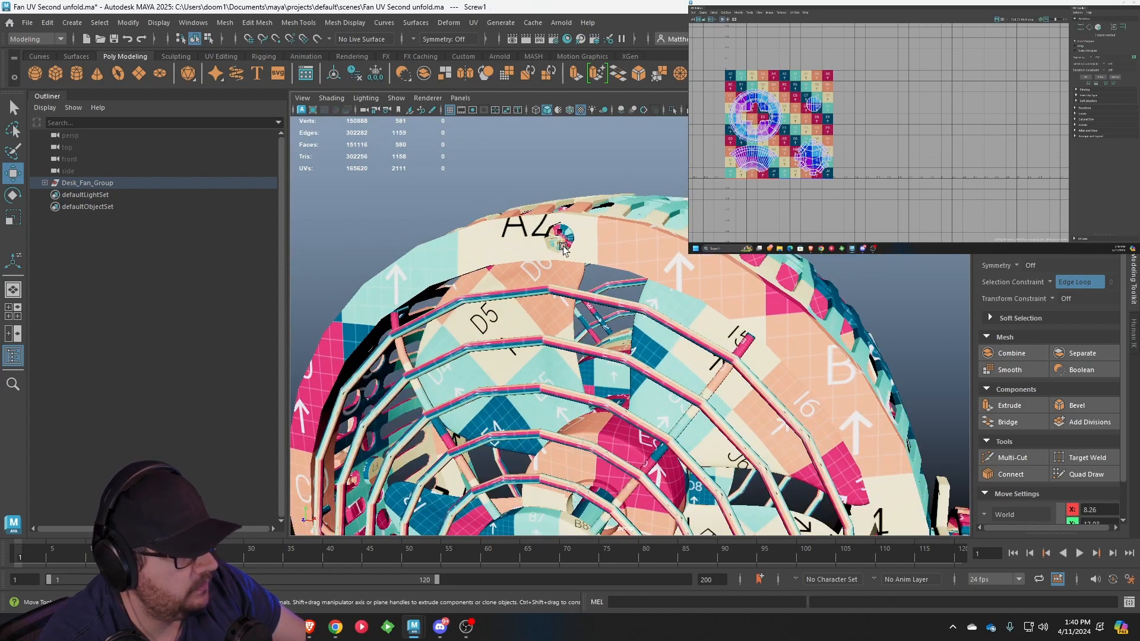
left_click(685, 189)
scroll(672, 209, "down", 5)
scroll(673, 259, "up", 5)
Select Fan_Body, Fan_Front_Ring and Fan_Rear_Ring and expand Desk_Fan_Group to list its parts
left_click_drag(672, 209, 671, 260, "alt")
scroll(671, 261, "down", 5)
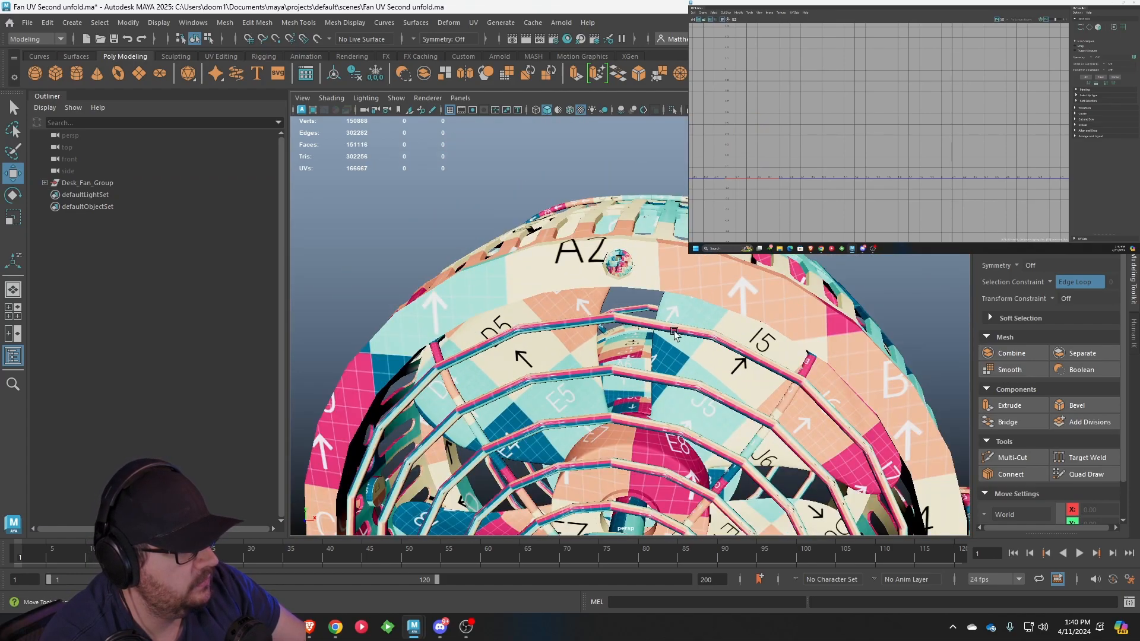
left_click_drag(673, 328, 535, 356, "alt")
left_click(489, 393)
scroll(489, 393, "down", 3)
left_click_drag(489, 393, 665, 380, "alt")
left_click(587, 387)
left_click(45, 183)
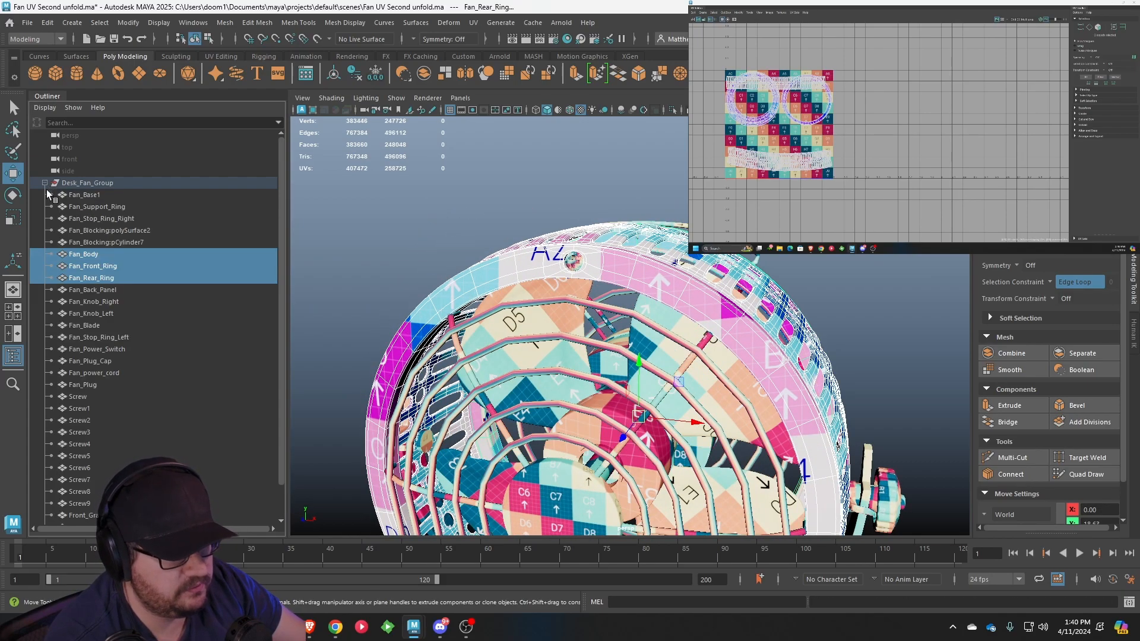
Turn on smooth mesh preview for all screws from Screw through Screw9, and save the scene
scroll(148, 328, "down", 1)
left_click(127, 358)
left_click(112, 461, "shift")
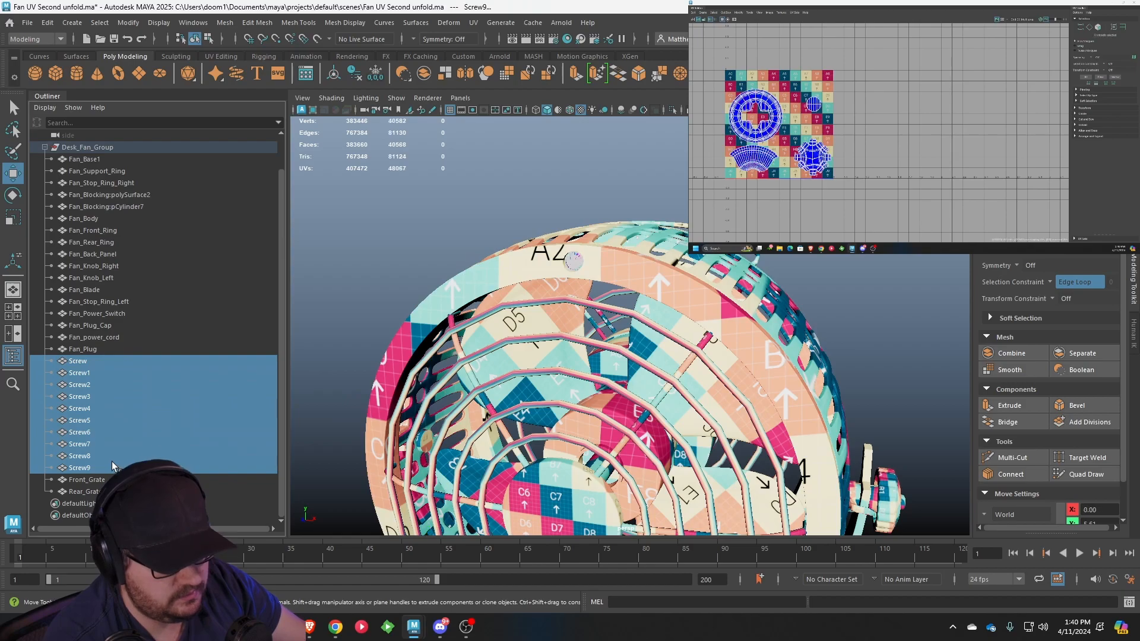
key("3")
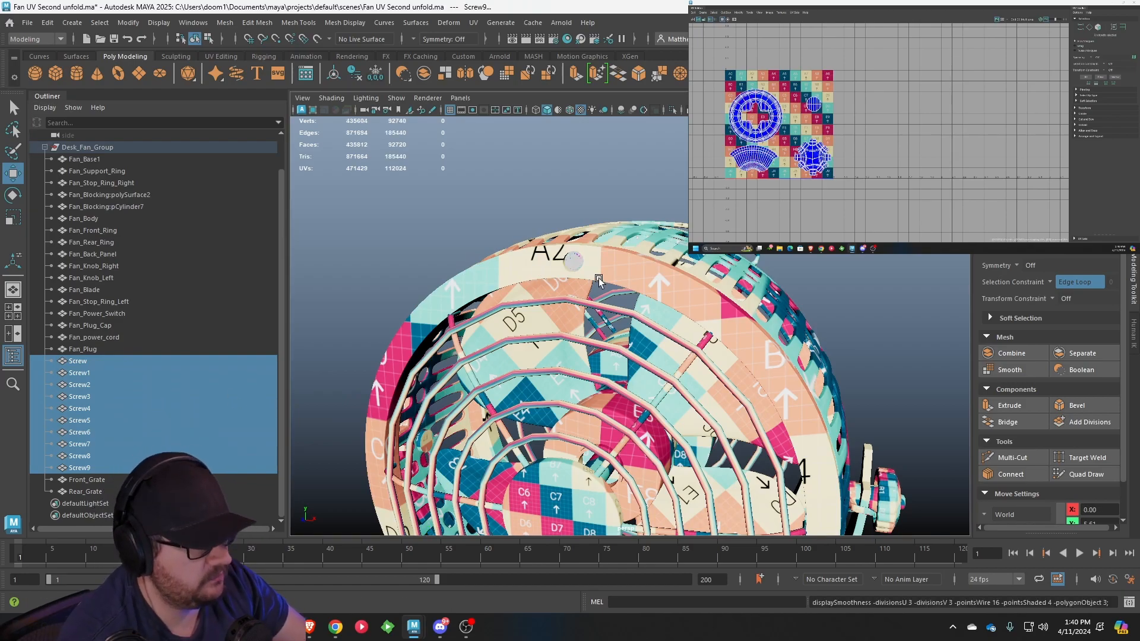
left_click(507, 227)
left_click_drag(507, 227, 594, 228, "alt")
left_click(12, 25)
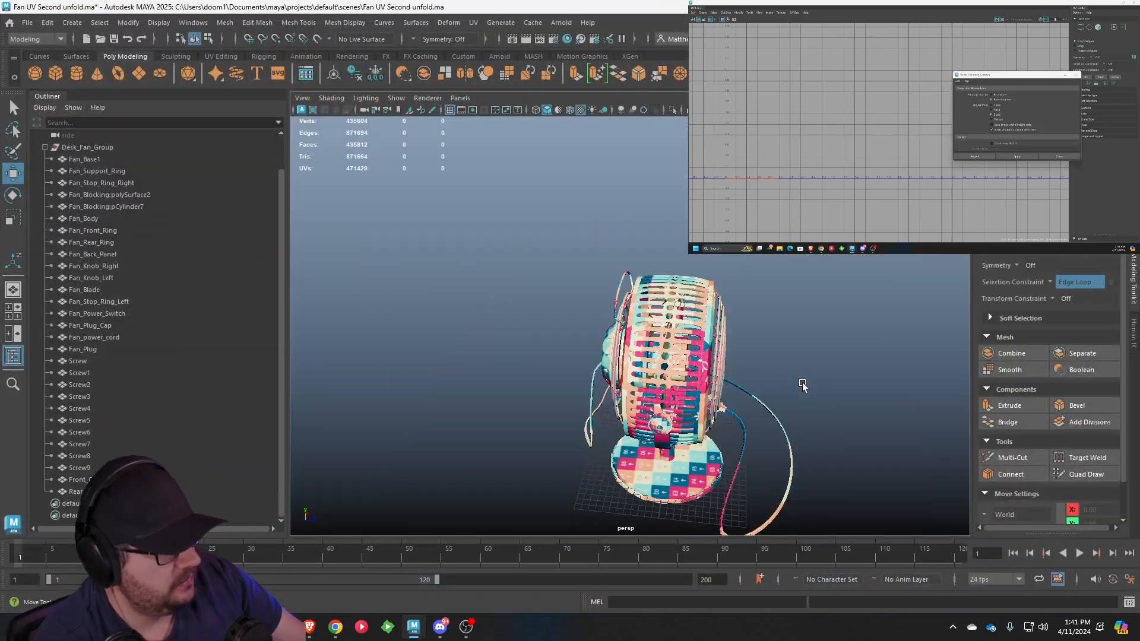
Select the fan's power cord and isolate it in the viewport
middle_click_drag(802, 386, 735, 342, "alt")
scroll(712, 329, "up", 5)
left_click_drag(697, 322, 552, 367, "alt")
scroll(608, 317, "up", 4)
left_click(547, 326)
scroll(547, 326, "down", 5)
left_click(396, 98)
mouse_move(433, 122)
left_click(542, 125)
Delete the four unwanted interior faces at one open end of the power cord
scroll(668, 348, "up", 3)
middle_click_drag(552, 367, 674, 375, "alt")
scroll(751, 362, "up", 5)
scroll(738, 363, "down", 4)
left_click_drag(713, 356, 578, 310, "alt")
middle_click_drag(578, 311, 677, 390, "alt")
left_click_drag(677, 389, 639, 333, "alt")
middle_click_drag(582, 264, 636, 392, "alt")
scroll(634, 389, "up", 5)
left_click_drag(634, 390, 639, 347, "alt")
middle_click_drag(667, 217, 650, 294, "alt")
left_click_drag(650, 294, 641, 281, "alt")
scroll(640, 281, "up", 5)
middle_click_drag(676, 246, 653, 285, "alt")
left_click_drag(653, 285, 659, 260, "alt")
right_click_drag(659, 261, 627, 301)
left_click(615, 286)
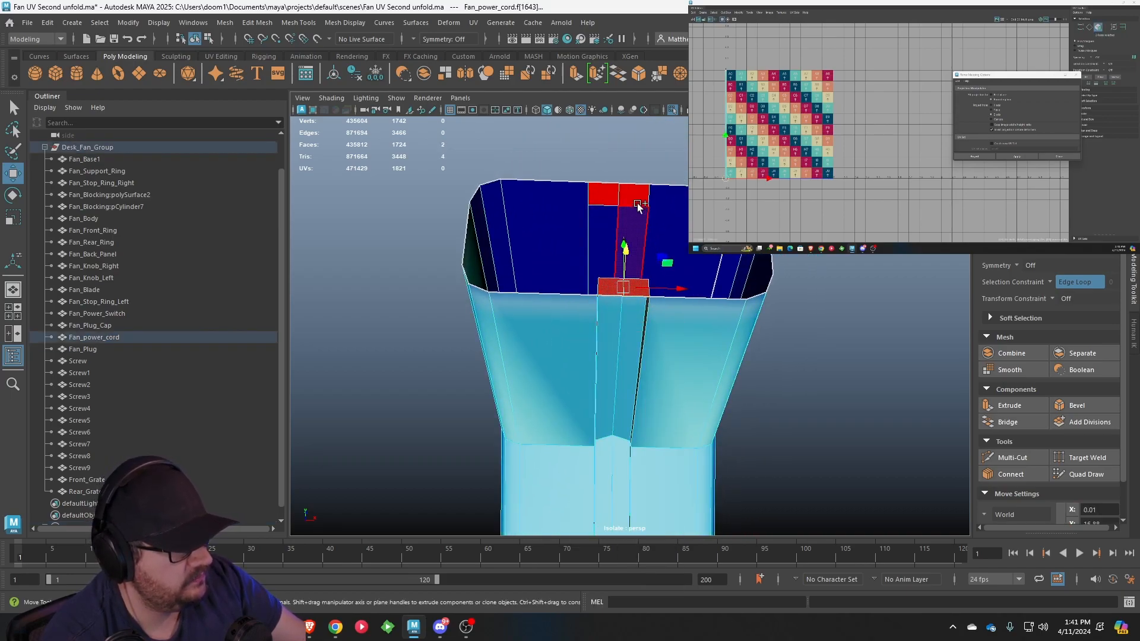
left_click(614, 197, "shift")
left_click_drag(649, 278, 743, 350, "alt")
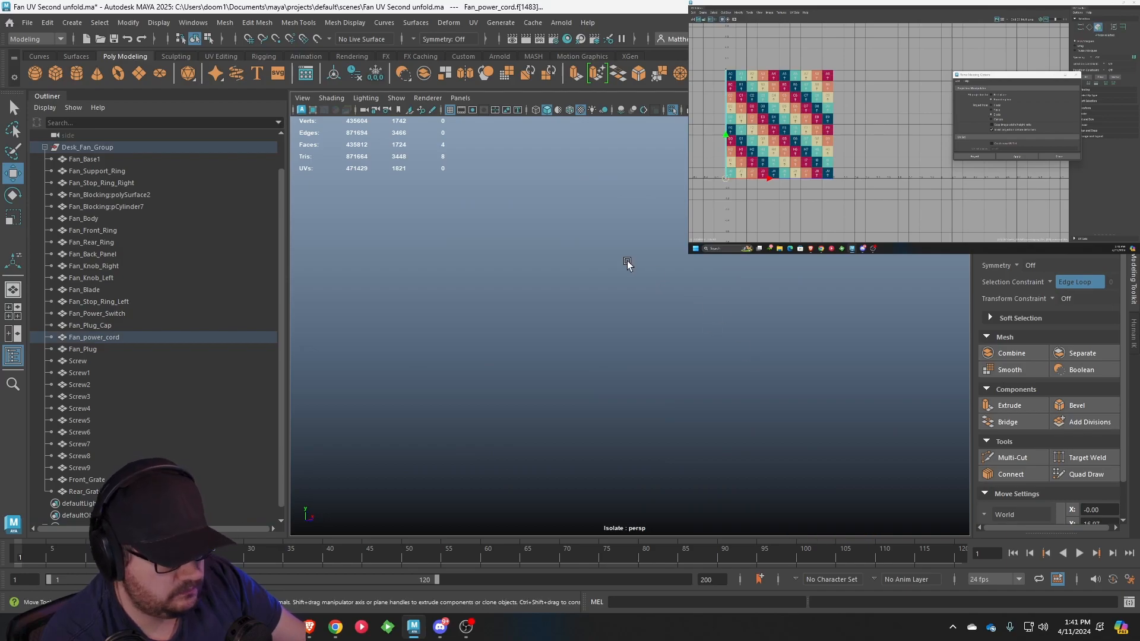
key("f")
key("Delete")
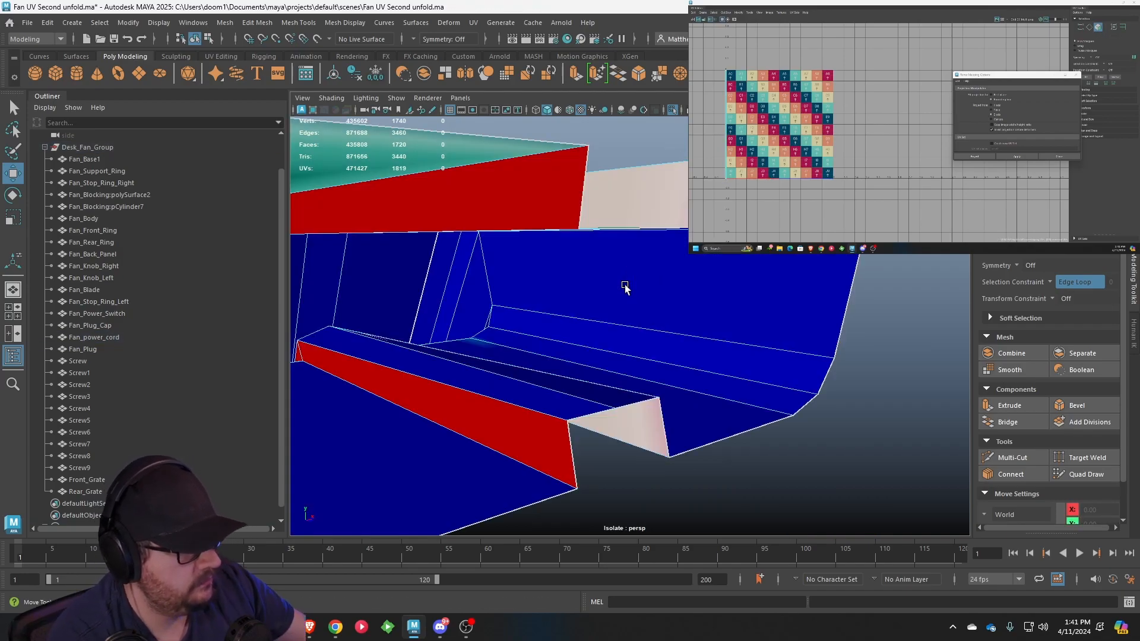
Delete the unwanted interior faces at the power cord's other open end and turn on its smooth mesh preview
scroll(630, 289, "down", 12)
scroll(780, 452, "down", 5)
middle_click_drag(780, 451, 703, 388, "alt")
left_click_drag(703, 388, 611, 370, "alt")
scroll(738, 358, "up", 8)
scroll(611, 370, "up", 4)
middle_click_drag(611, 370, 664, 365, "alt")
middle_click_drag(563, 396, 605, 331, "alt")
scroll(604, 331, "up", 1)
scroll(562, 328, "up", 1)
scroll(562, 328, "down", 1)
left_click(562, 304)
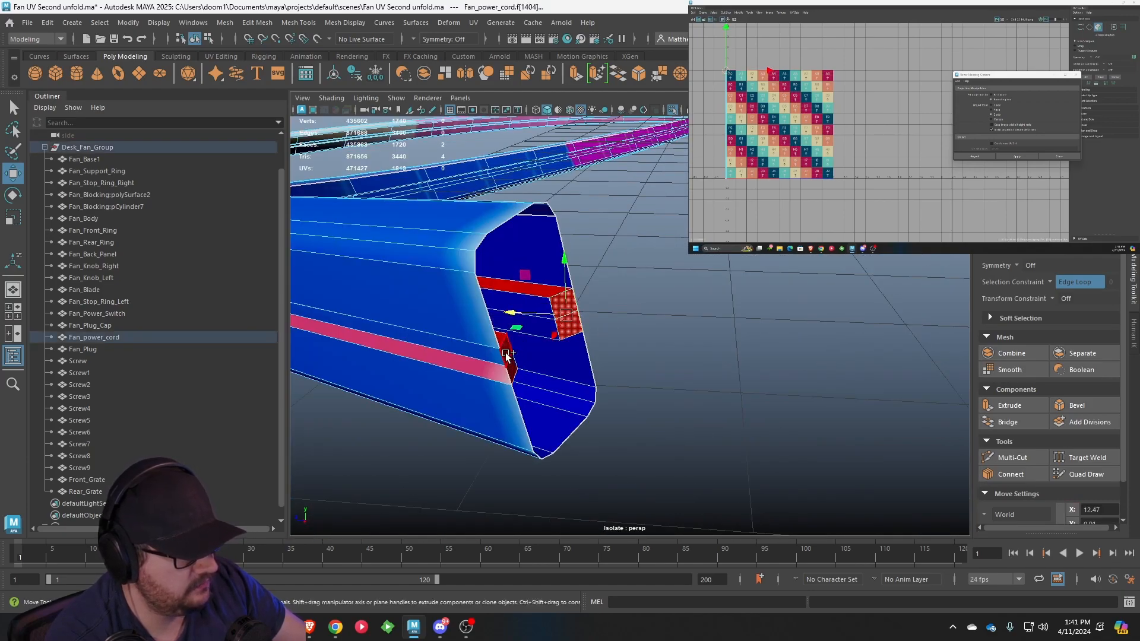
key("Delete")
key("3")
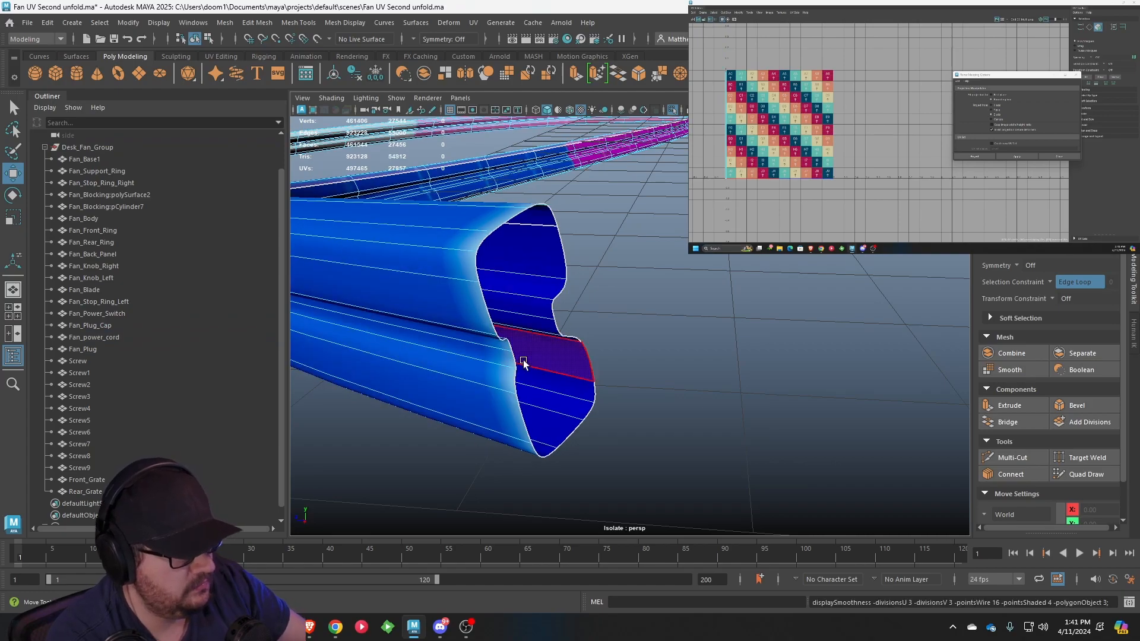
Return the power cord to object mode, frame it whole and apply a camera-based UV projection
key("F8")
key("f")
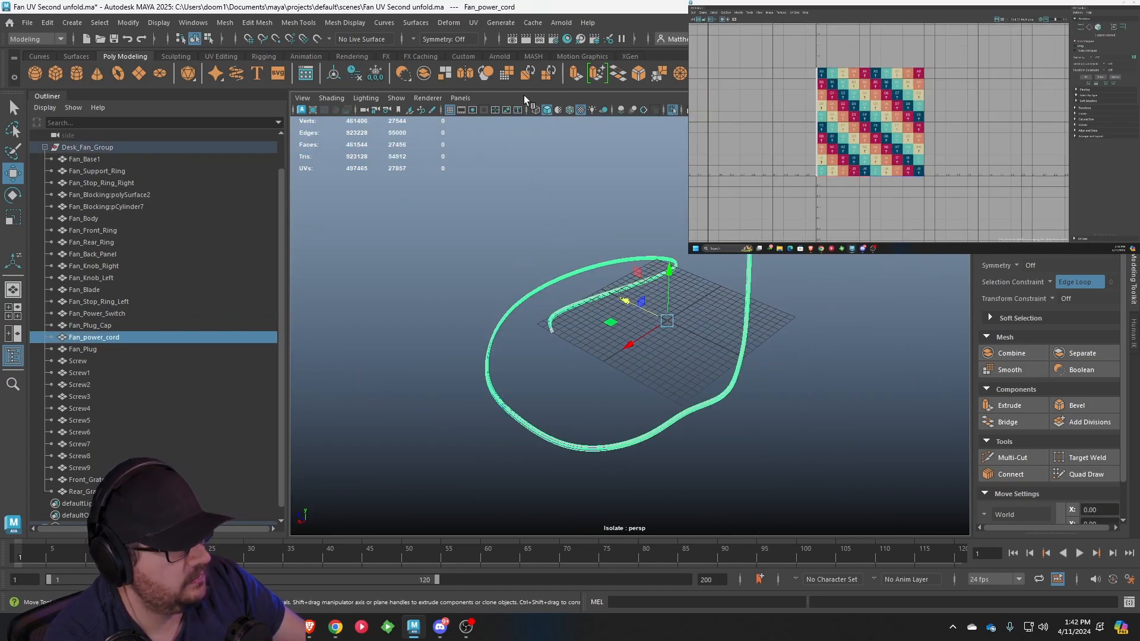
left_click(473, 22)
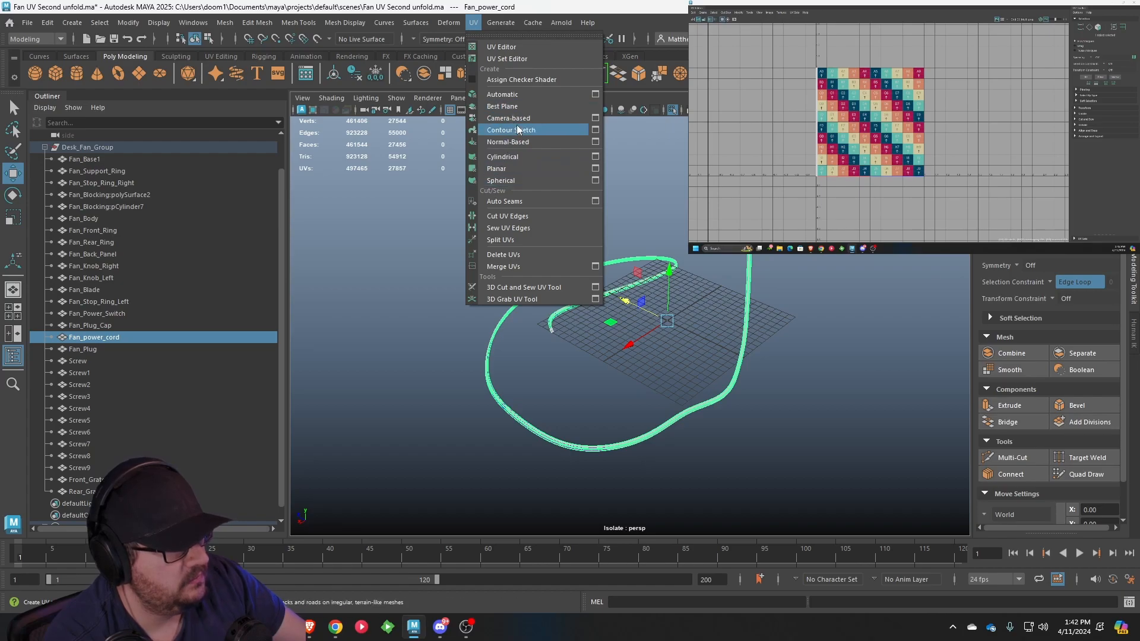
left_click(516, 120)
Cut the power cord's UVs along an edge loop running its full length
scroll(603, 369, "up", 8)
left_click_drag(453, 384, 733, 254, "alt")
scroll(693, 273, "up", 10)
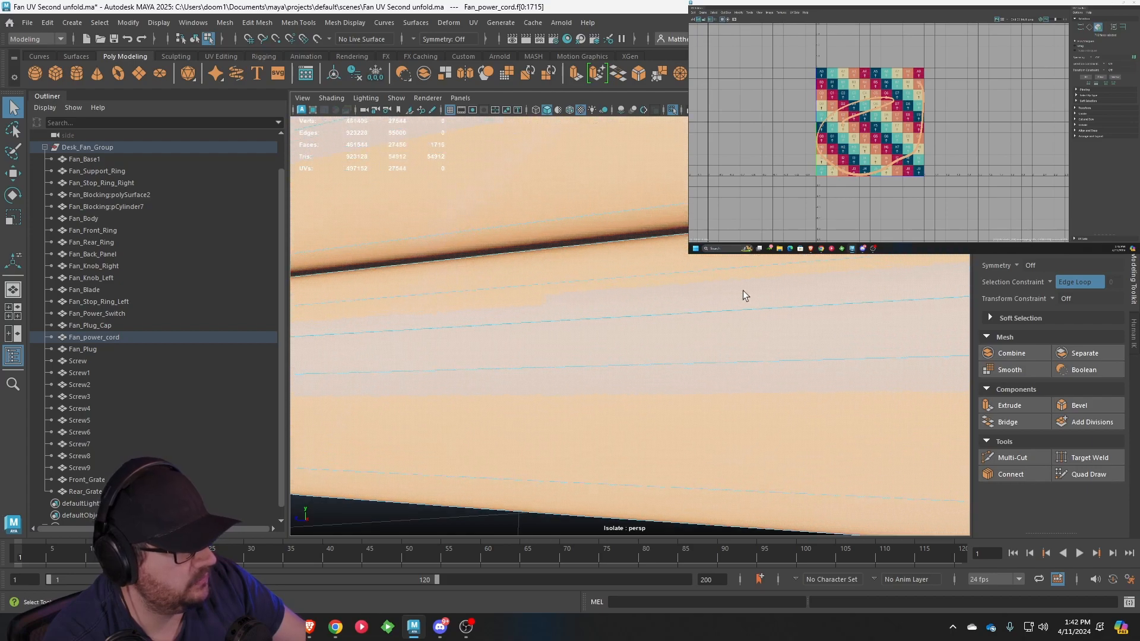
right_click_drag(741, 277, 741, 250)
left_click_drag(681, 295, 598, 278, "alt")
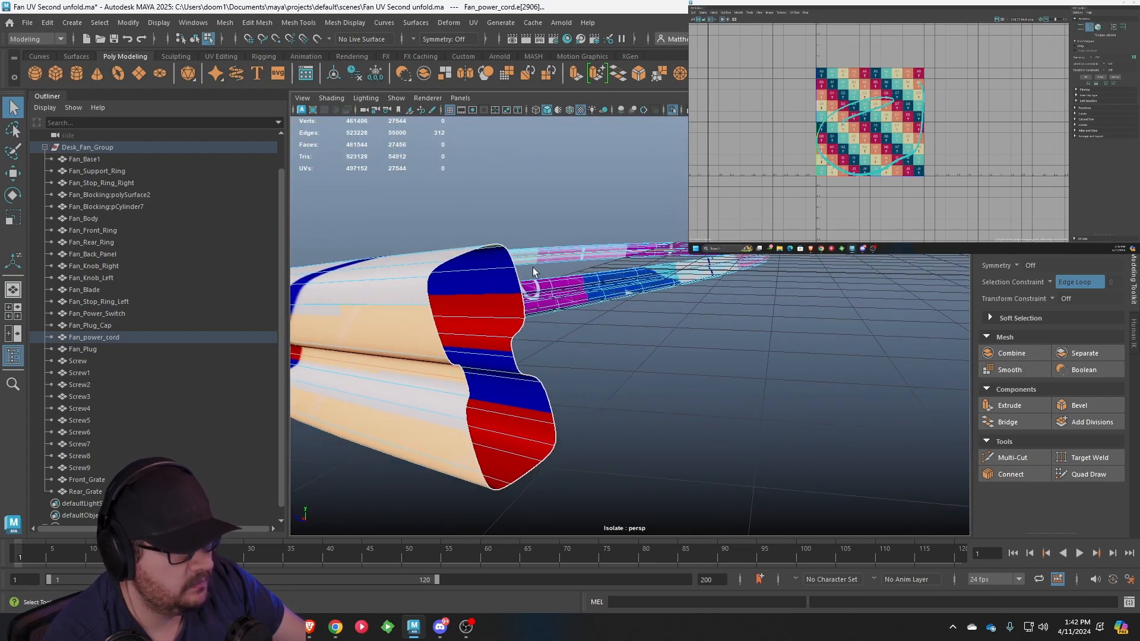
middle_click_drag(892, 129, 901, 126, "alt")
key("shift+x")
key("w")
Select the power cord's entire UV shell and unfold it
mouse_move(901, 126)
right_mouse_down()
mouse_move(921, 125)
mouse_move(894, 131)
right_mouse_up()
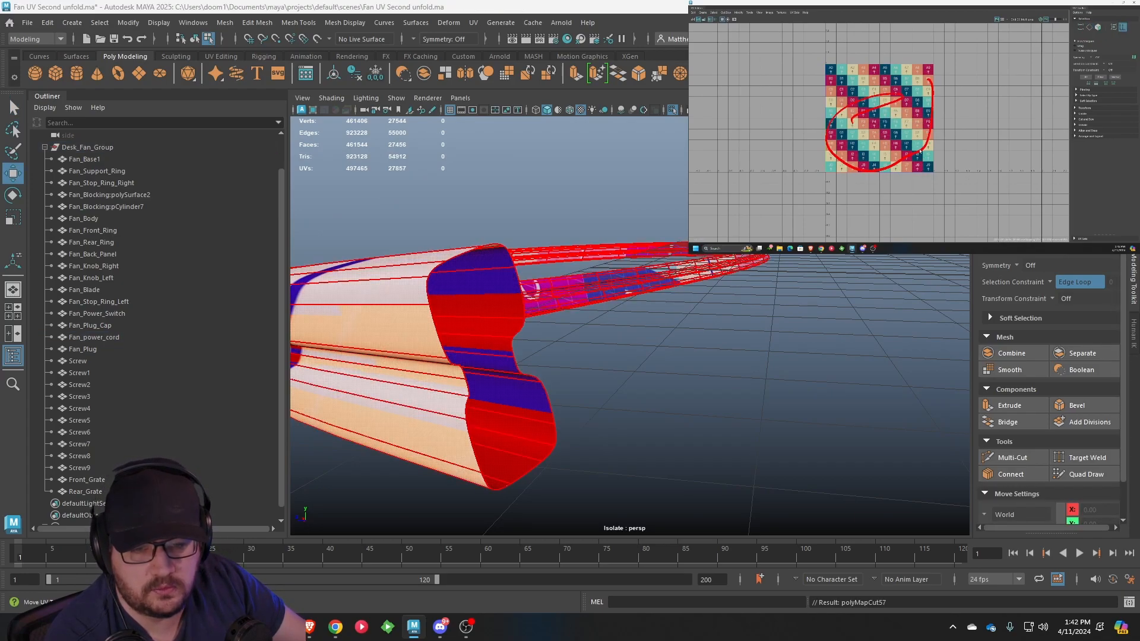
left_click(893, 131)
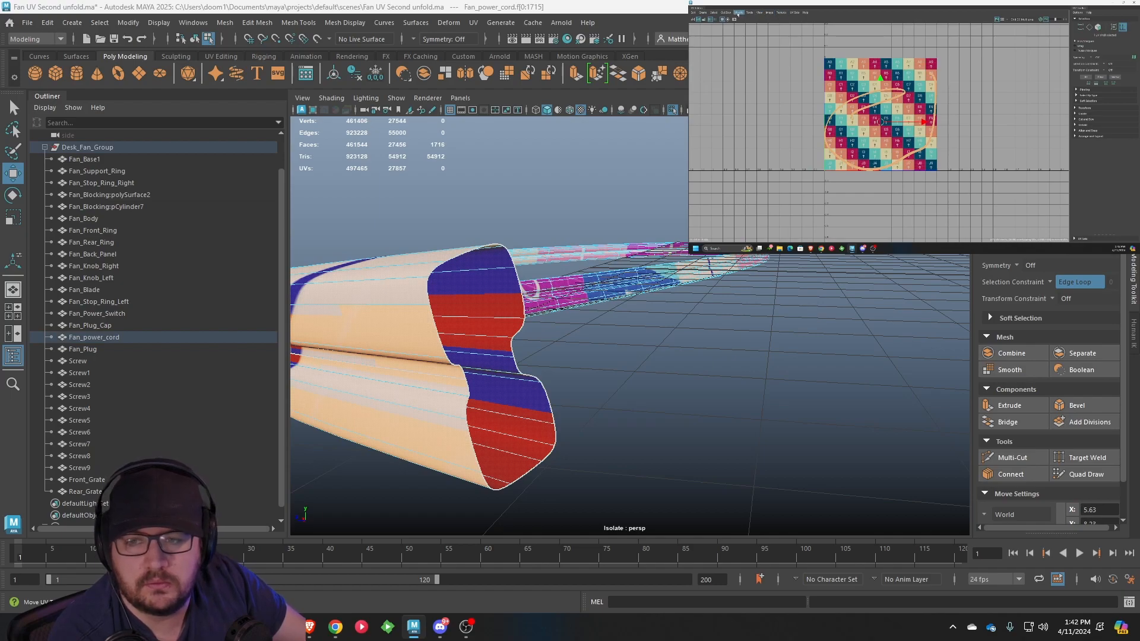
middle_click_drag(844, 123, 848, 121, "alt")
key("ctrl+u")
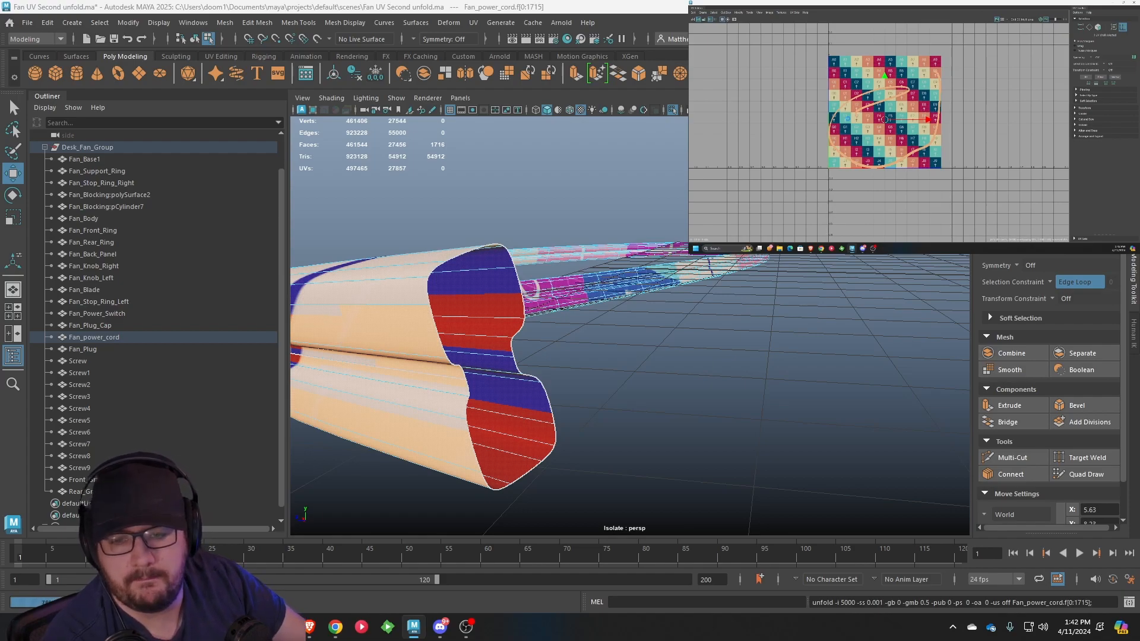
scroll(885, 119, "up", 6)
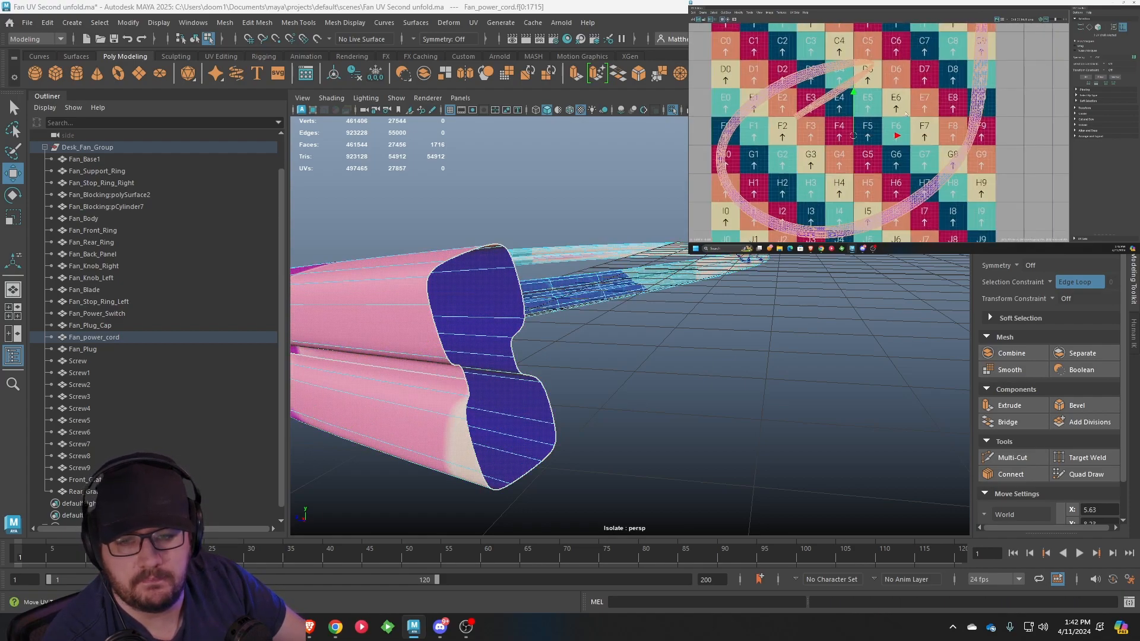
left_click(736, 328)
Turn off the power cord's smooth preview and optimize its UV shell
scroll(763, 348, "down", 10)
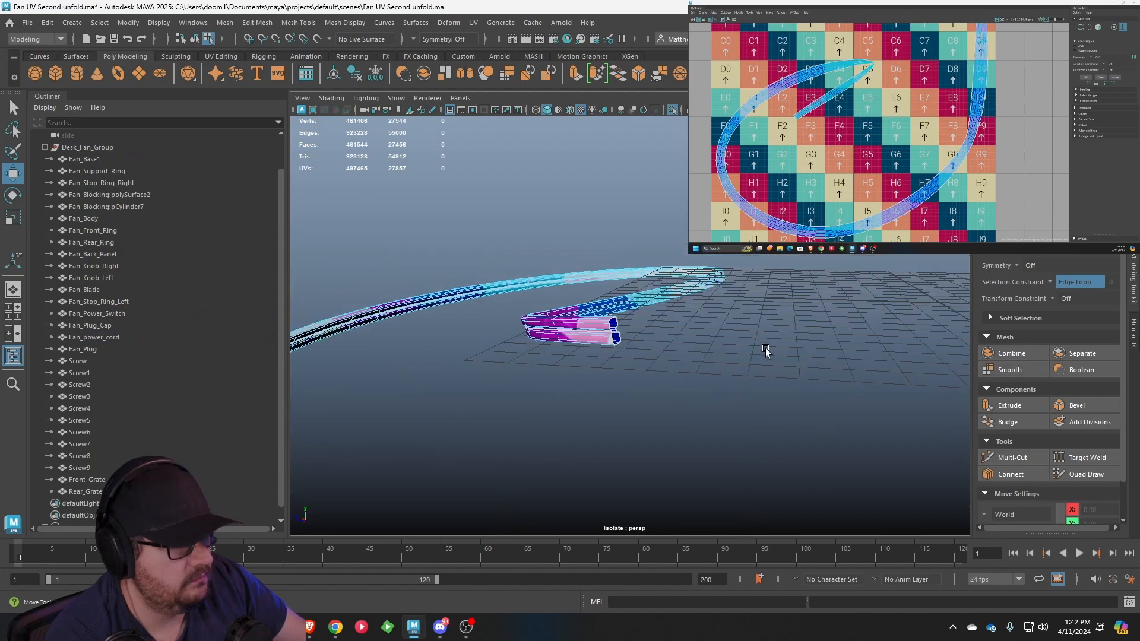
middle_click_drag(897, 87, 911, 130, "alt")
scroll(909, 127, "up", 6)
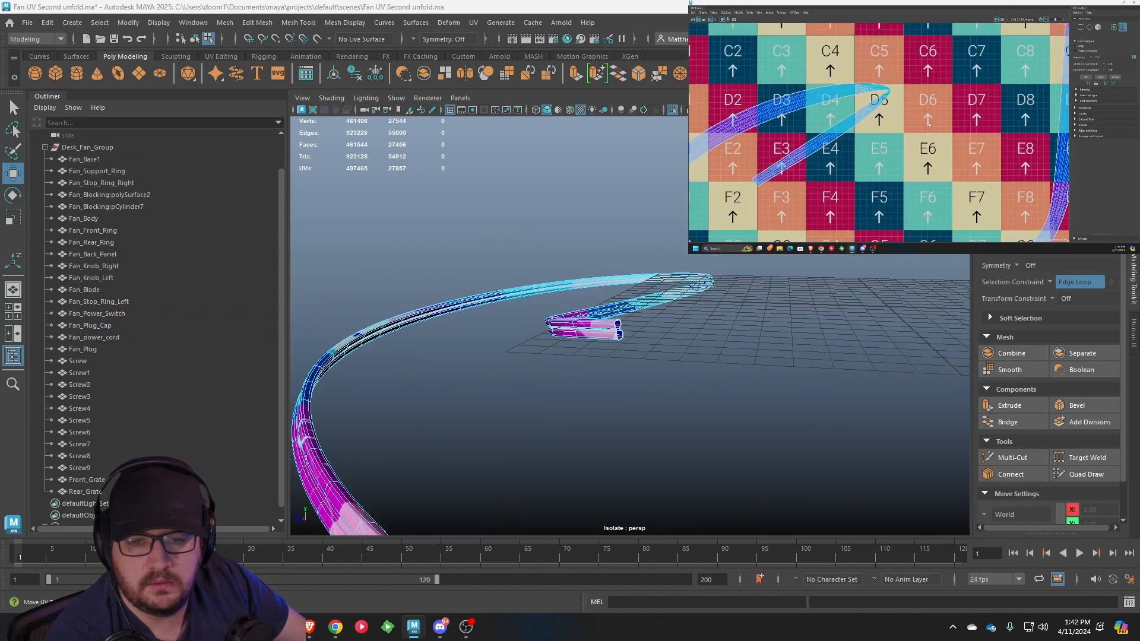
scroll(862, 74, "down", 3)
middle_click_drag(803, 124, 867, 112, "alt")
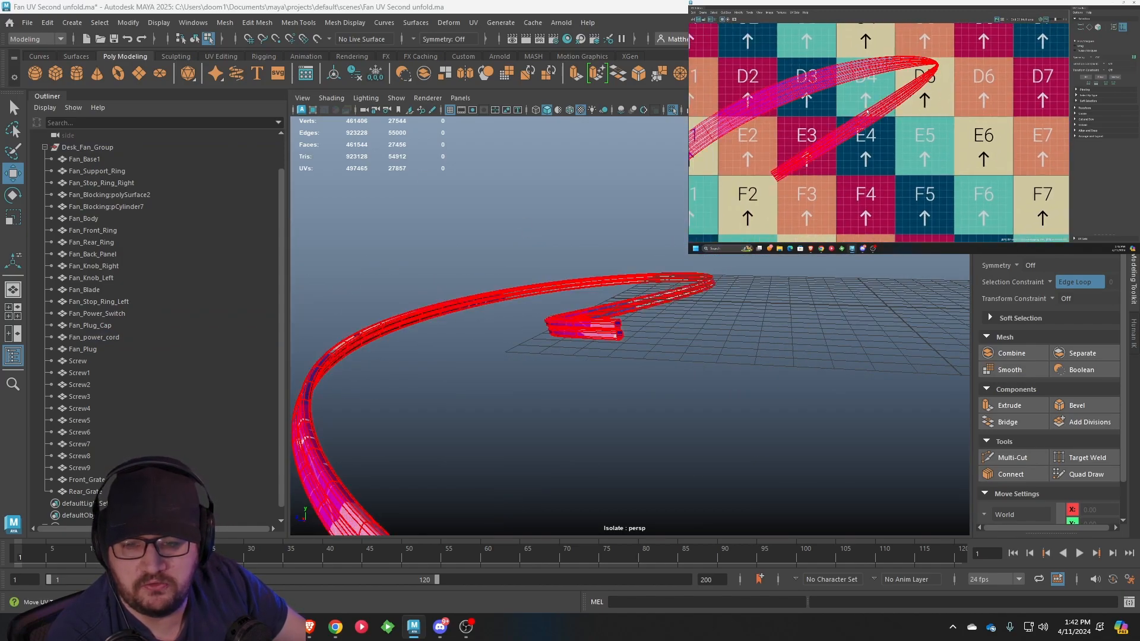
right_click_drag(887, 114, 889, 115)
scroll(914, 140, "down", 1)
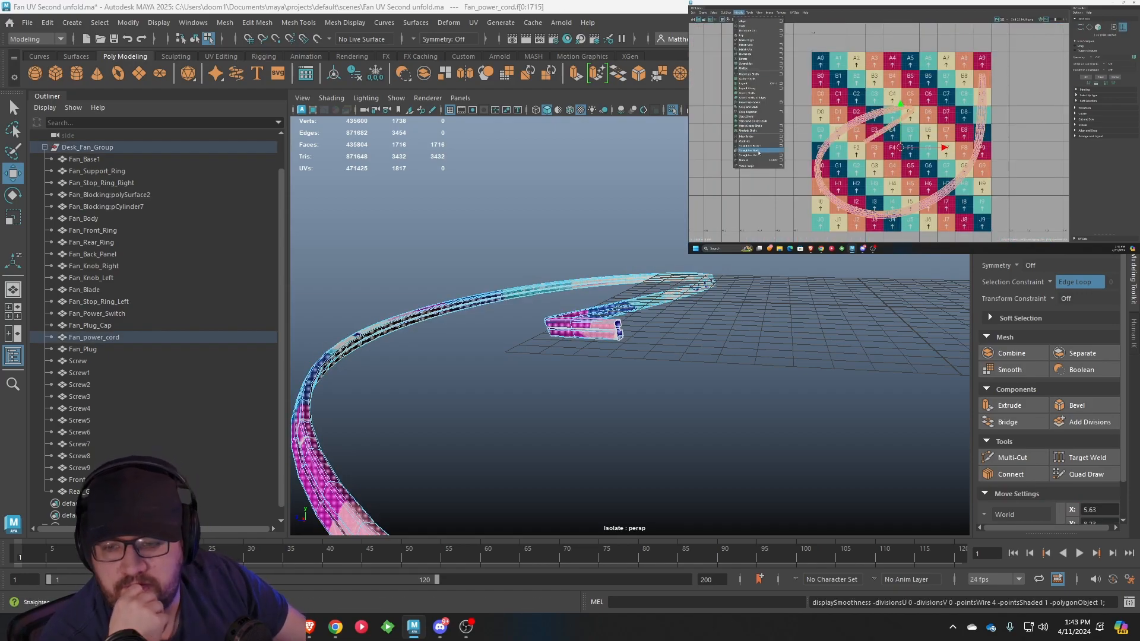
left_click(756, 141)
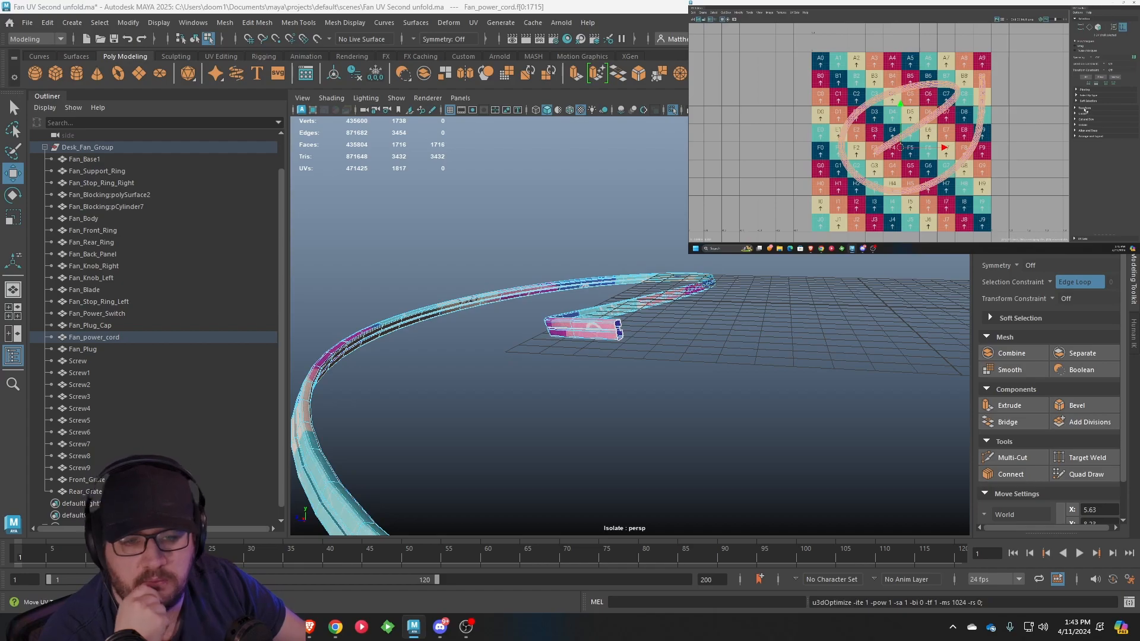
Examine the checker pattern along the whole power cord for stretching, in object mode and from several angles
scroll(979, 94, "up", 3)
scroll(979, 92, "up", 2)
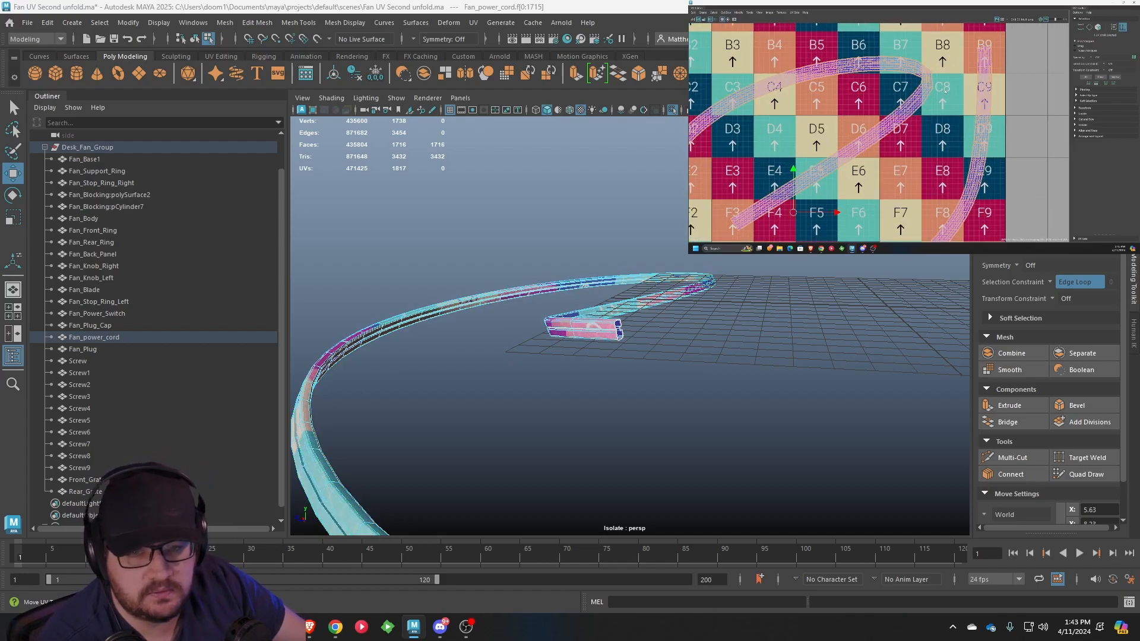
left_click_drag(561, 342, 599, 357, "alt")
right_click_drag(565, 273, 621, 256)
left_click(671, 275)
mouse_move(671, 276)
left_mouse_down("alt")
mouse_move(489, 298)
mouse_move(551, 261)
mouse_move(653, 268)
left_mouse_up("alt")
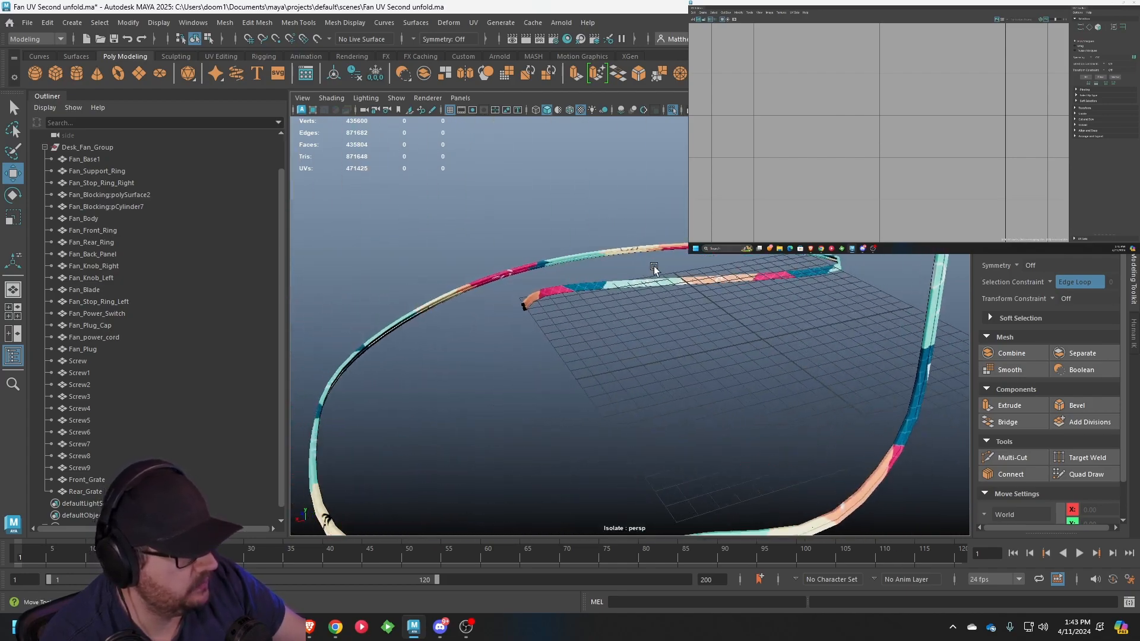
left_click(761, 273)
left_click_drag(814, 313, 570, 344, "alt")
left_click(861, 313)
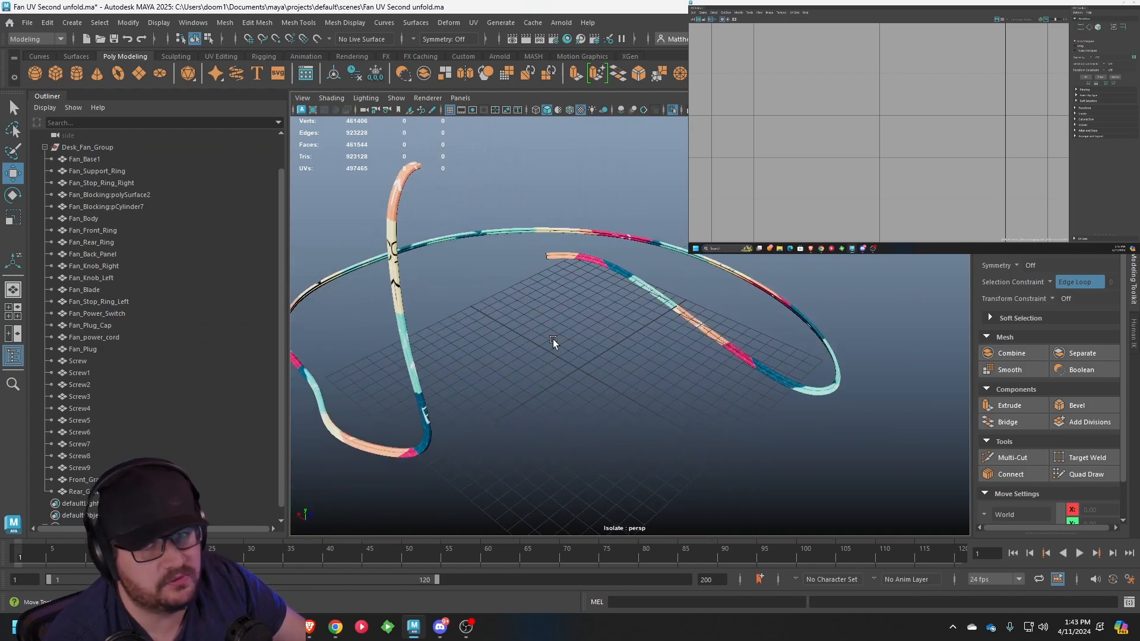
left_click_drag(515, 298, 766, 273, "alt")
left_click_drag(463, 341, 631, 340, "alt")
Bring the full fan model back into view, then select the power plug and isolate it
left_click(377, 98)
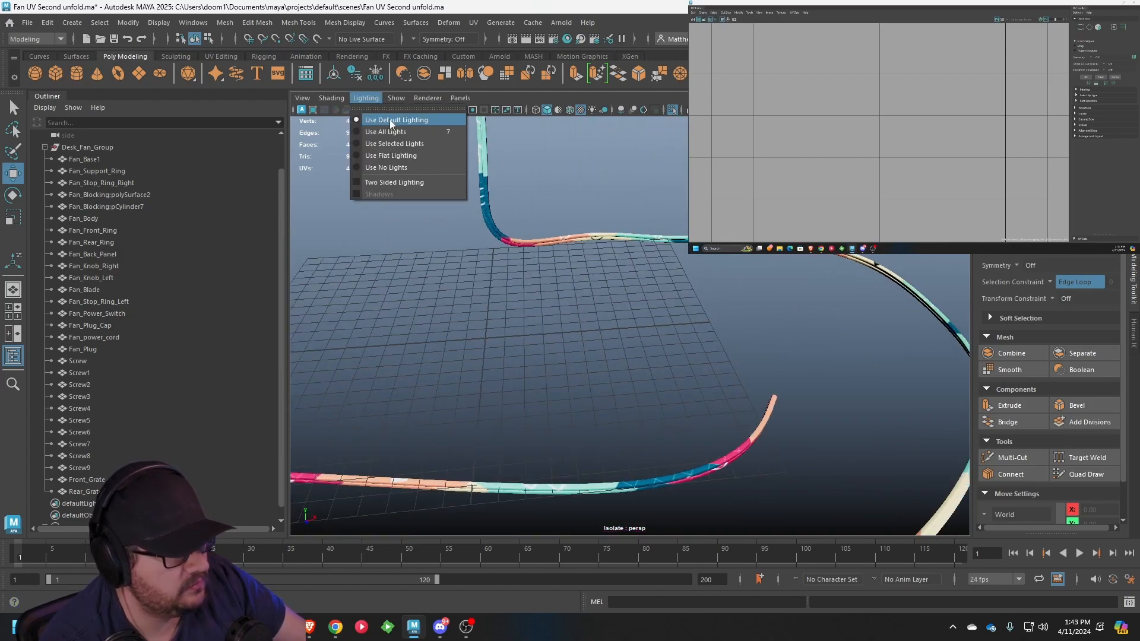
mouse_move(410, 118)
left_click(532, 122)
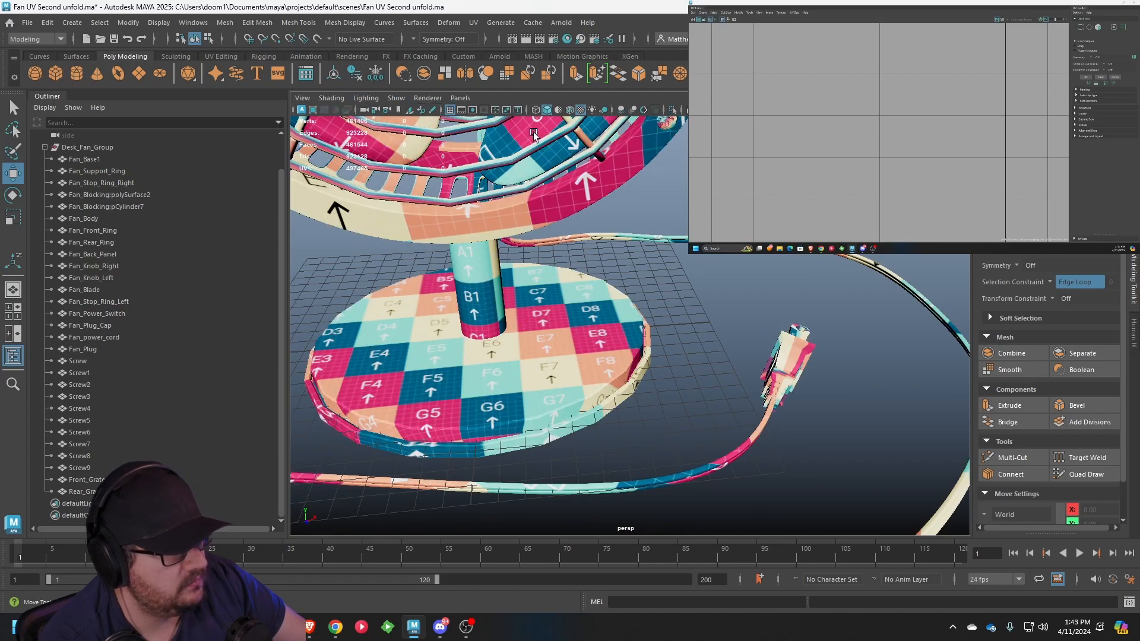
left_click_drag(676, 273, 513, 361, "alt")
scroll(512, 361, "up", 8)
middle_click_drag(511, 361, 596, 316, "alt")
left_click_drag(596, 315, 583, 270, "alt")
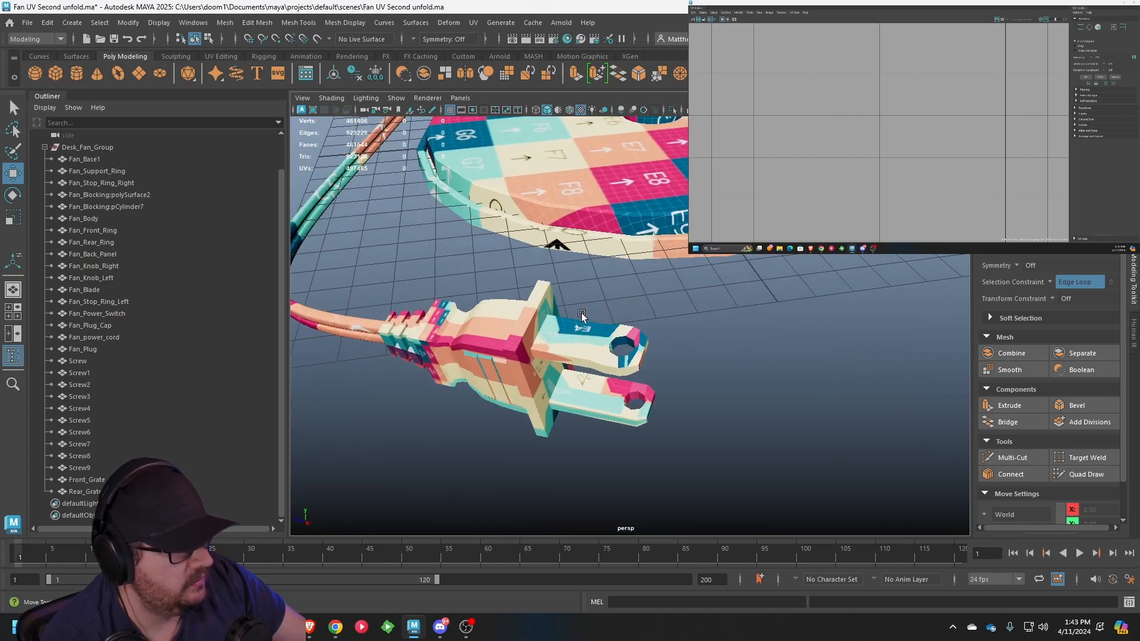
left_click(582, 302)
scroll(600, 297, "down", 4)
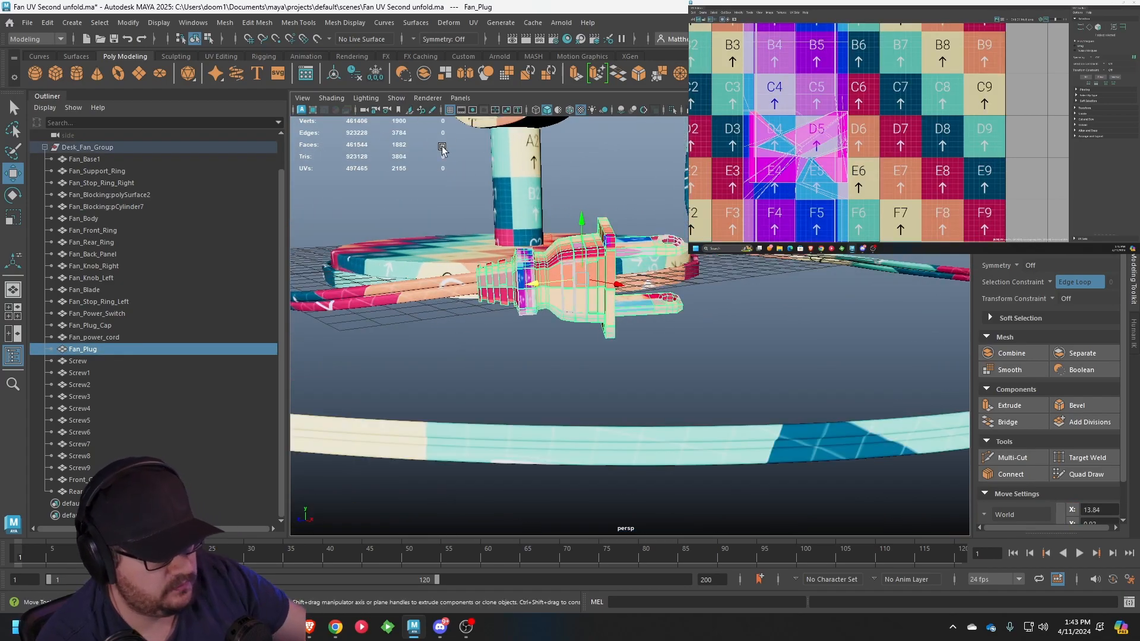
key("ctrl+1")
View the isolated plug from its side and apply a camera-based UV projection to it
scroll(443, 149, "up", 5)
scroll(457, 164, "down", 4)
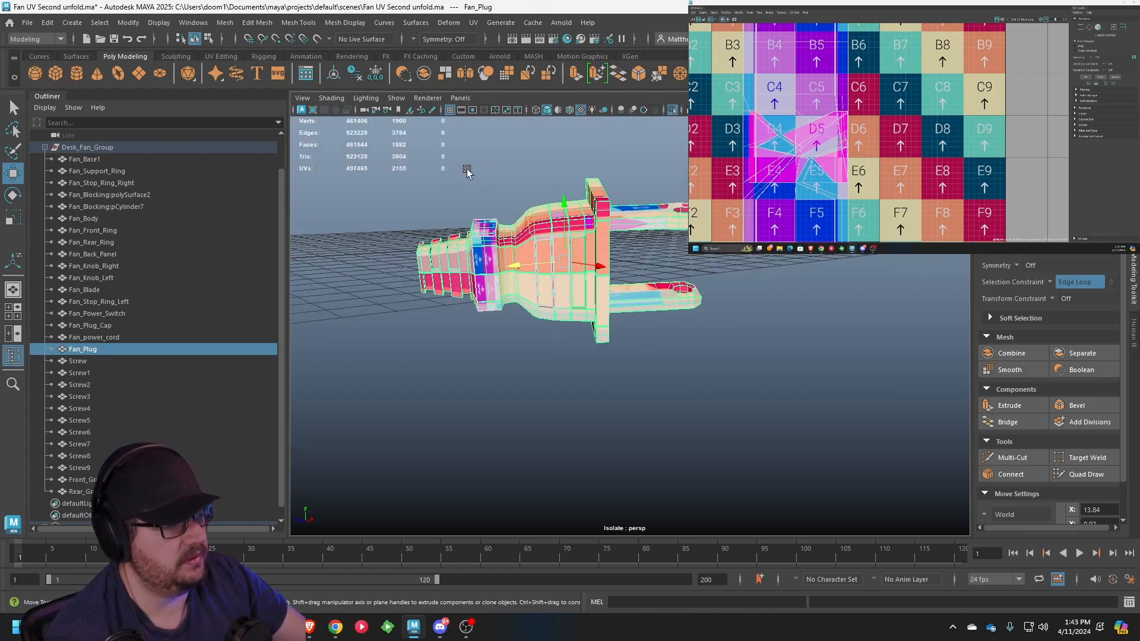
middle_click_drag(465, 170, 511, 221, "alt")
left_click_drag(687, 426, 651, 352, "alt")
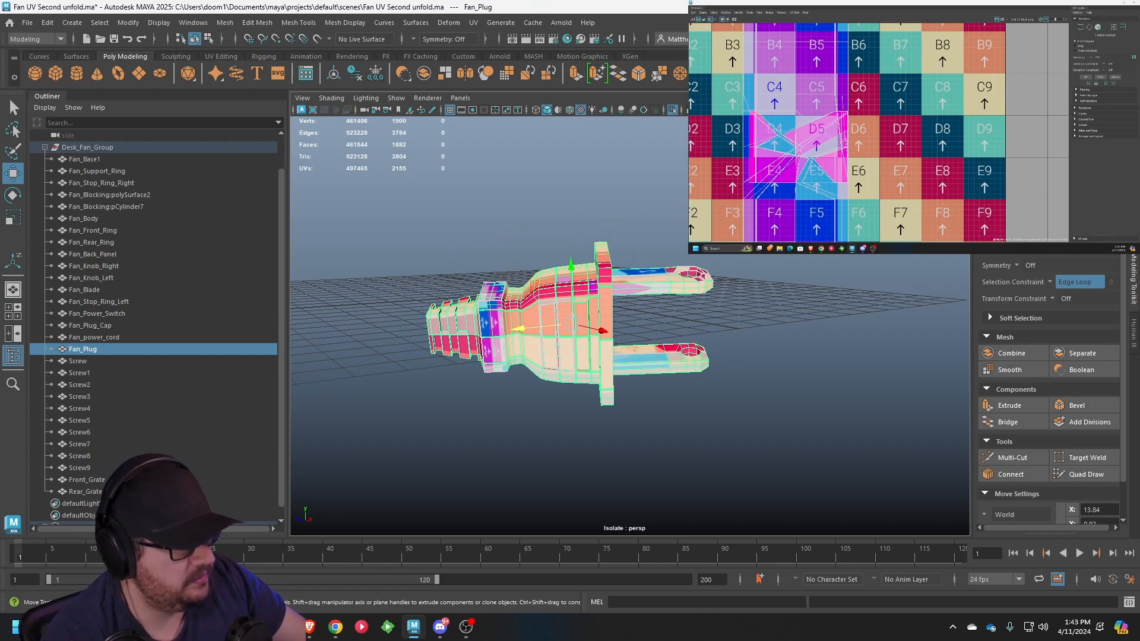
left_click(474, 27)
left_click(515, 113)
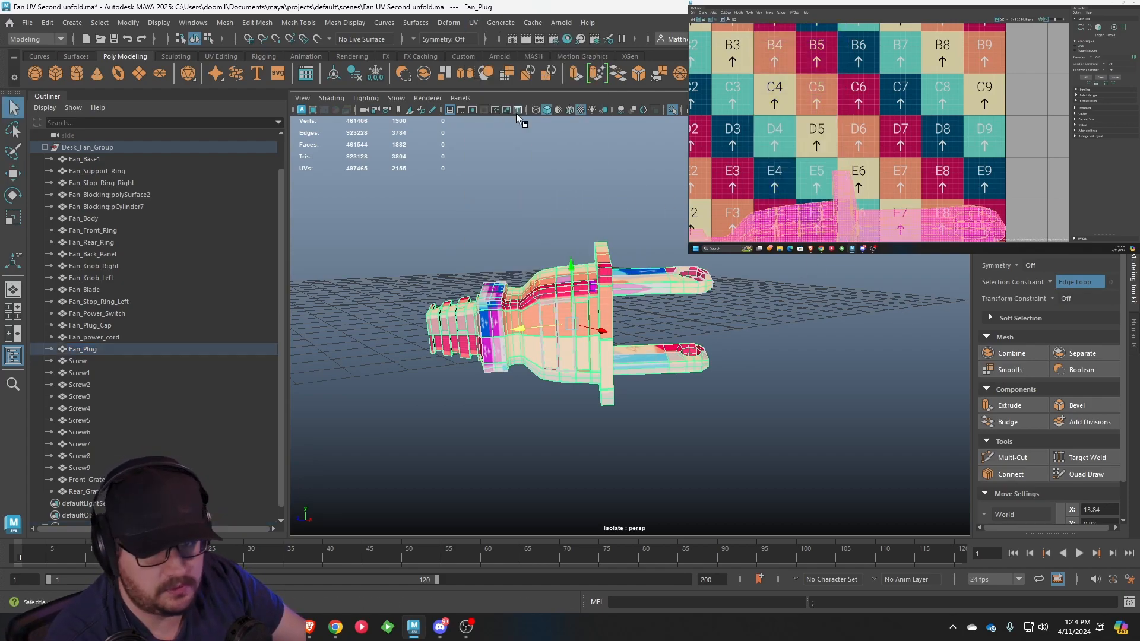
Move the plug's UV shell to the middle of the texture tile and scale it down uniformly
scroll(967, 90, "down", 4)
key("w")
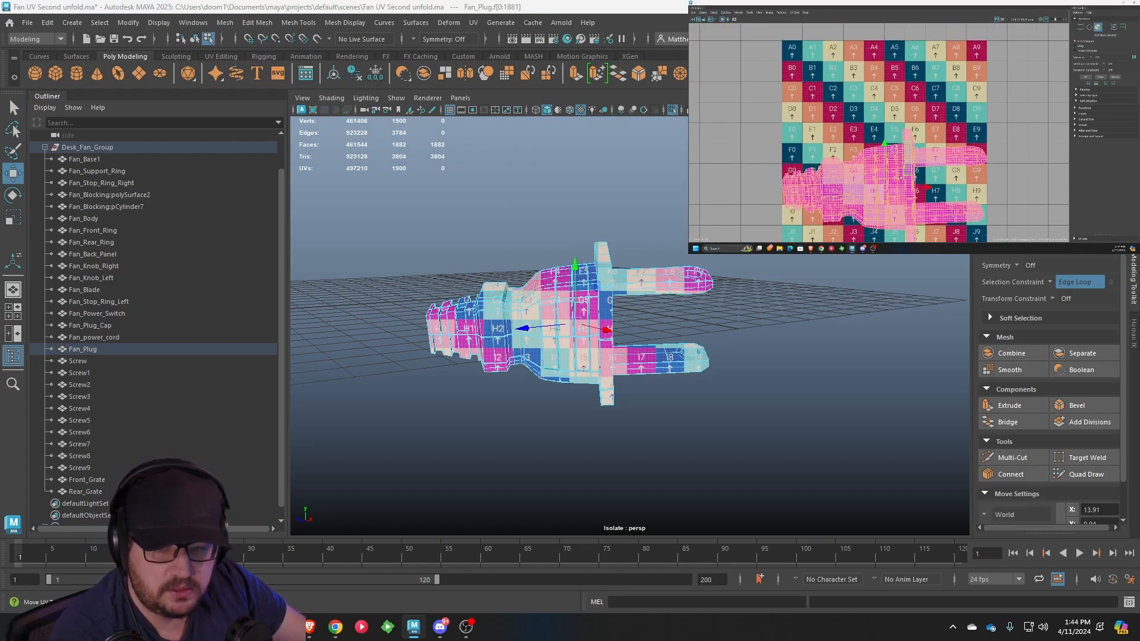
left_click_drag(888, 178, 882, 141)
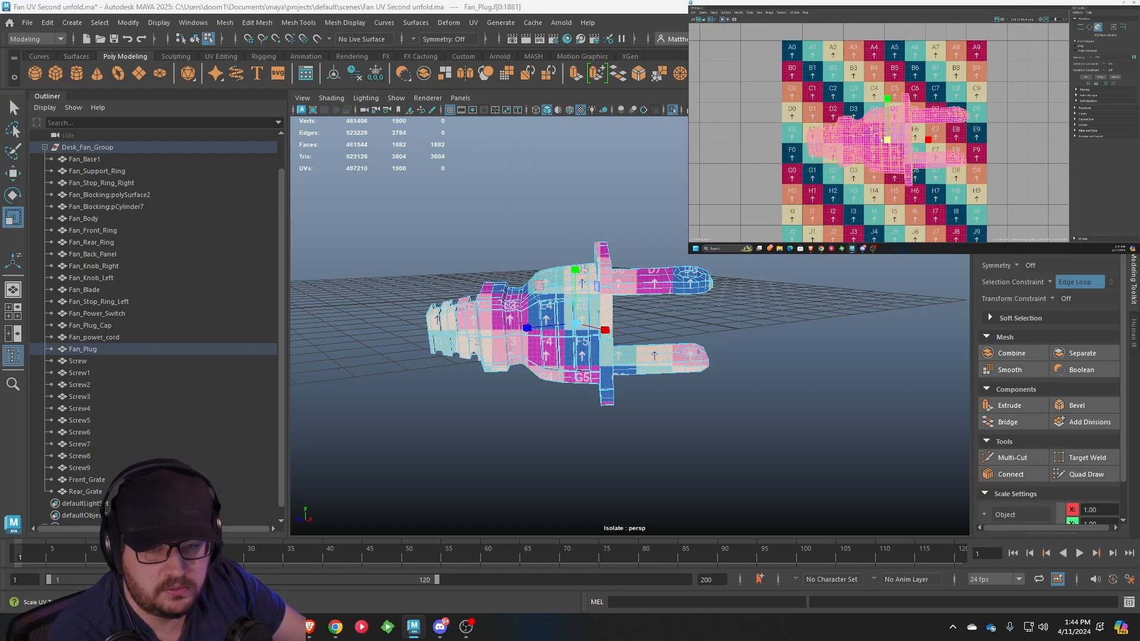
Select the edges around the base of the upper prong, where it meets the plug's face, and cut the UVs along them
left_click_drag(597, 256, 567, 278, "alt")
right_click_drag(567, 277, 618, 282, "alt")
left_click_drag(618, 282, 614, 290, "alt")
scroll(612, 294, "up", 5)
scroll(565, 351, "up", 3)
left_click_drag(565, 351, 559, 361, "alt")
right_click_drag(520, 337, 520, 319)
double_click(520, 321)
left_click_drag(520, 320, 644, 315, "alt")
scroll(654, 305, "down", 3)
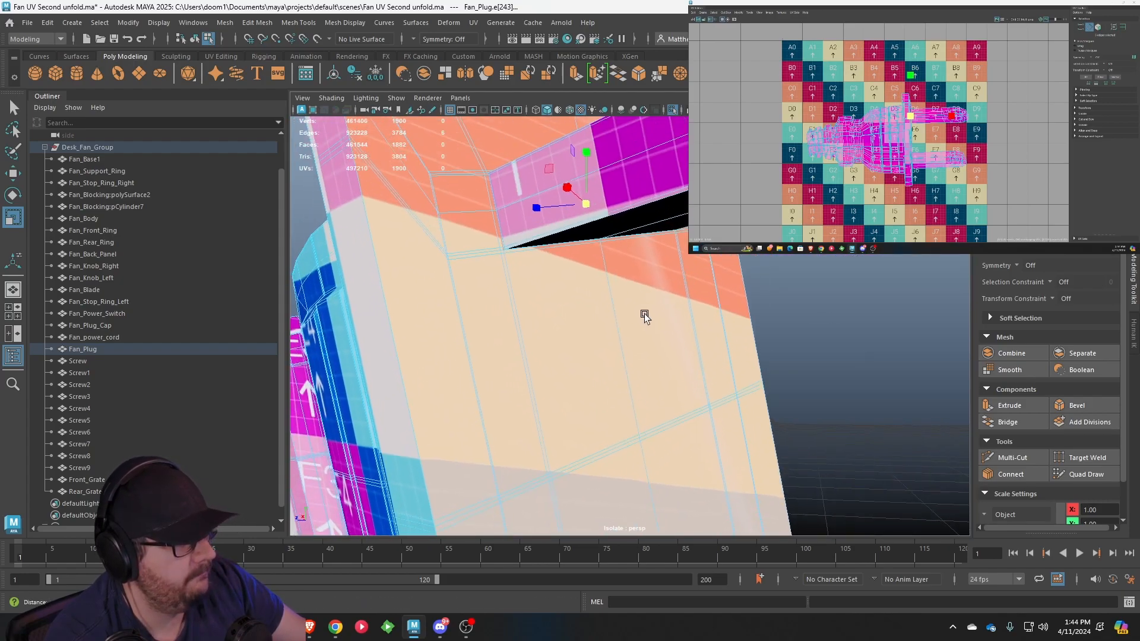
middle_click_drag(644, 316, 594, 278, "alt")
left_click_drag(594, 277, 550, 328, "alt")
scroll(565, 309, "up", 5)
scroll(544, 350, "up", 3)
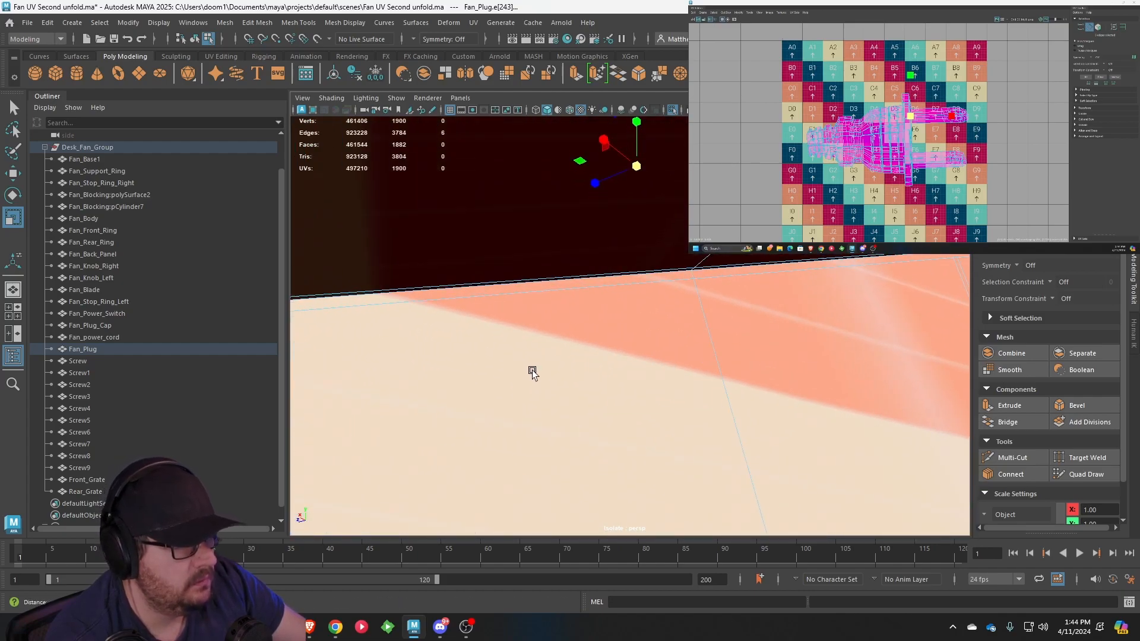
middle_click_drag(532, 371, 536, 324, "alt")
scroll(526, 304, "up", 5)
left_click_drag(515, 304, 545, 319, "alt")
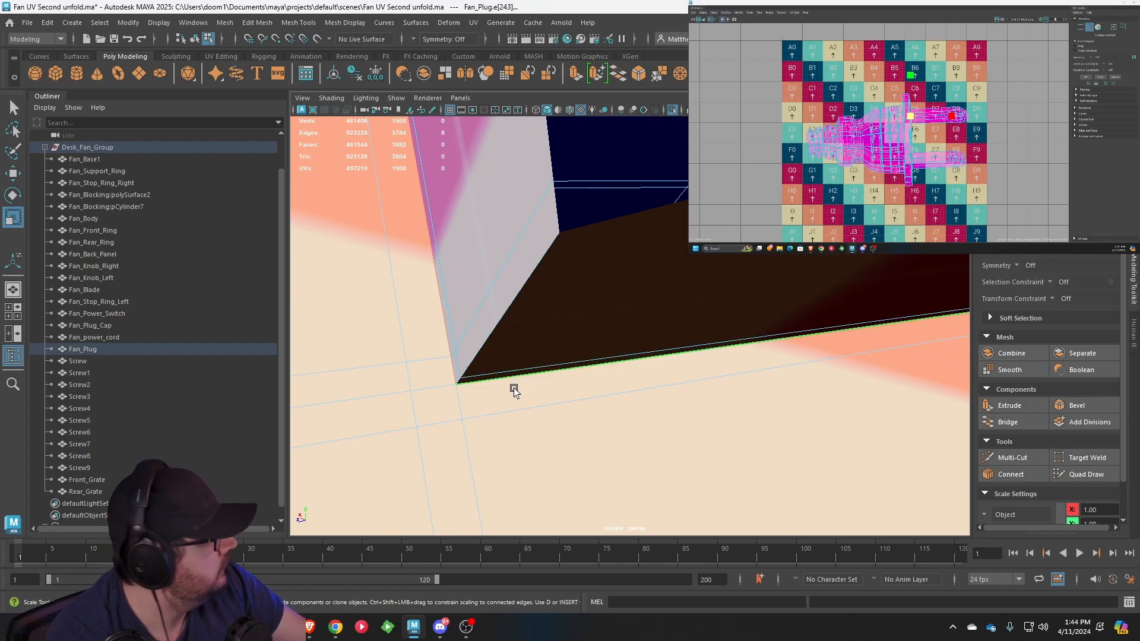
scroll(517, 385, "down", 5)
left_click_drag(592, 381, 497, 379, "alt")
middle_click_drag(496, 380, 686, 347, "alt")
left_click_drag(686, 347, 627, 394, "alt")
middle_click_drag(627, 393, 754, 290, "alt")
middle_click_drag(596, 204, 622, 255, "alt")
right_click_drag(623, 256, 617, 484, "alt")
right_click_drag(586, 279, 564, 377, "alt")
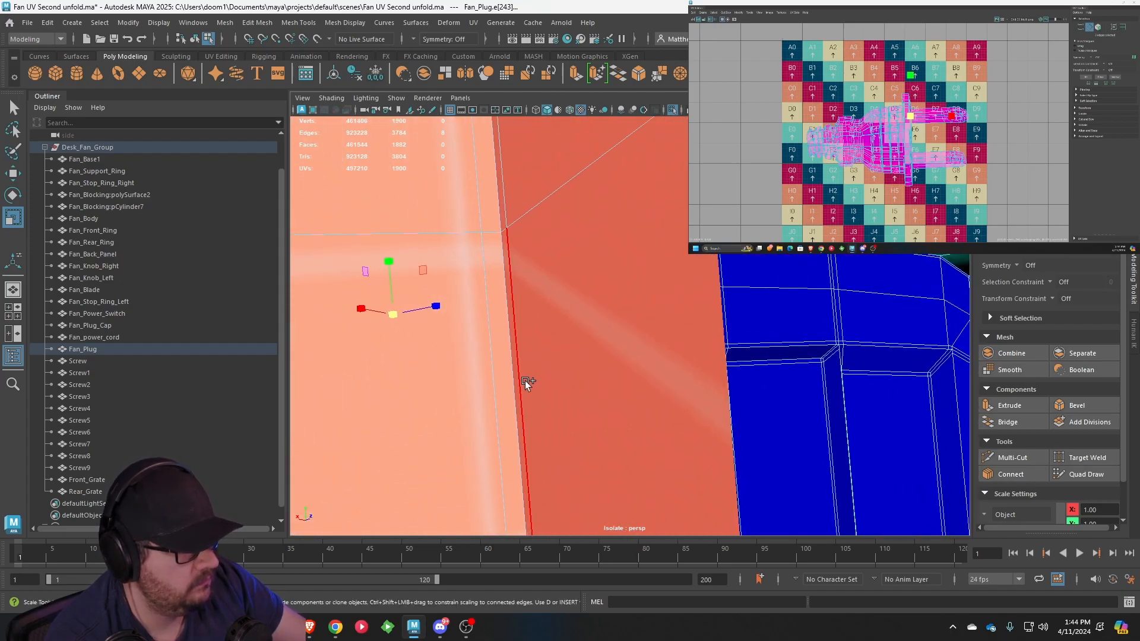
middle_click_drag(510, 384, 650, 355, "alt")
double_click(681, 355, "shift")
right_click_drag(682, 355, 656, 343, "alt")
left_click_drag(657, 343, 636, 298, "alt")
middle_click_drag(924, 138, 910, 128, "alt")
key("shift+x")
key("w")
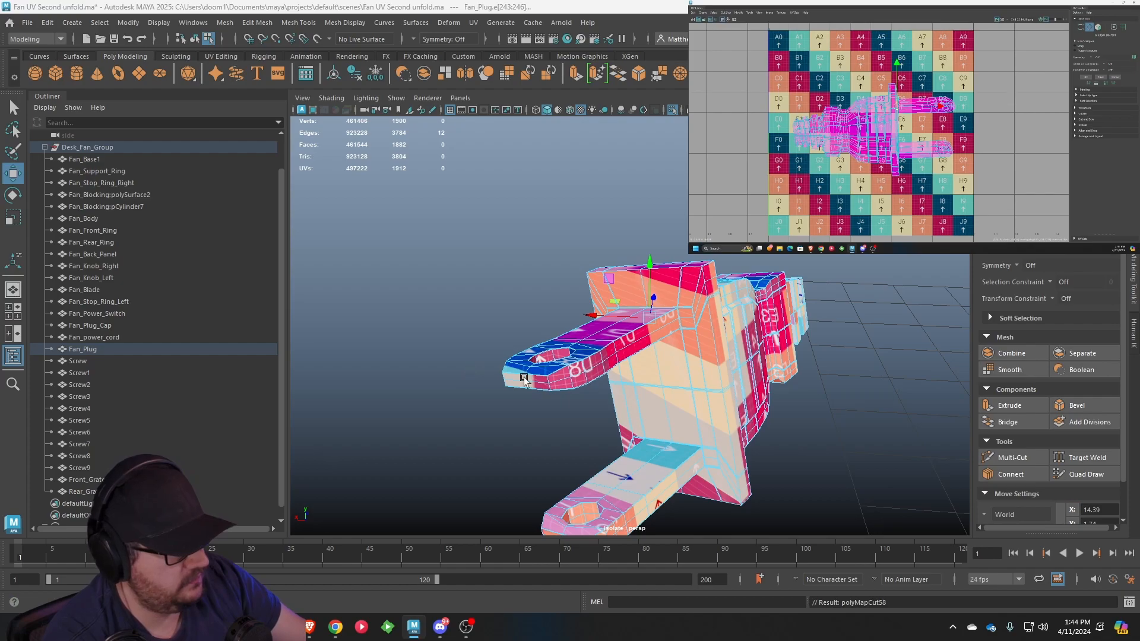
Select the edges around the base of the lower prong and cut the UVs along them
left_click_drag(509, 379, 690, 402, "alt")
scroll(689, 401, "up", 5)
middle_click_drag(689, 402, 542, 209, "alt")
left_click_drag(542, 209, 679, 273, "alt")
scroll(633, 315, "up", 6)
right_click(679, 273)
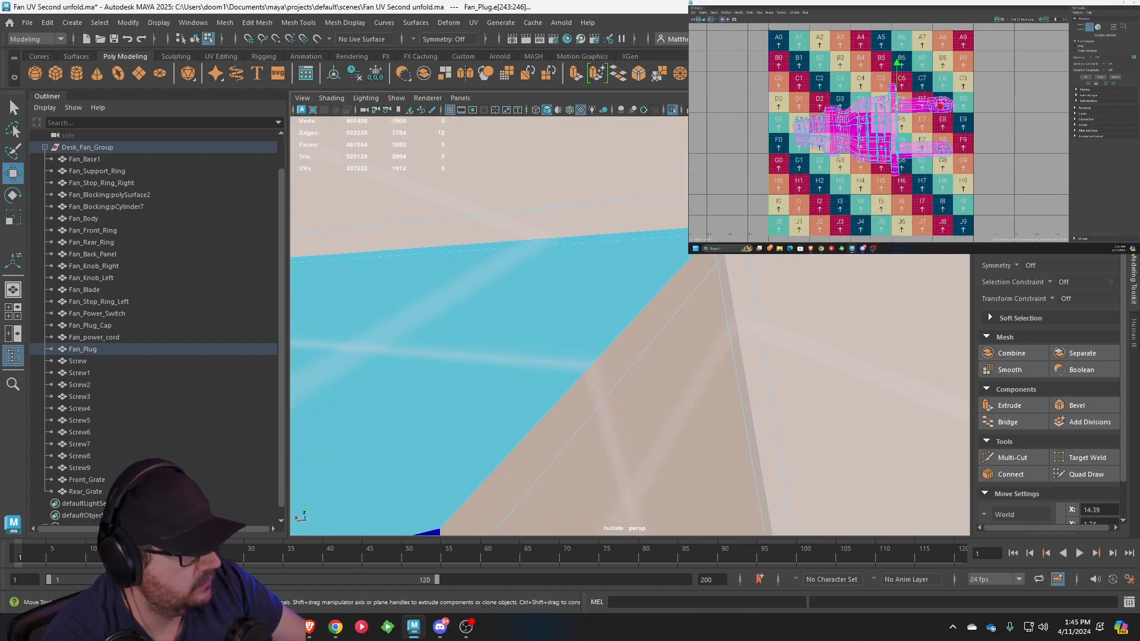
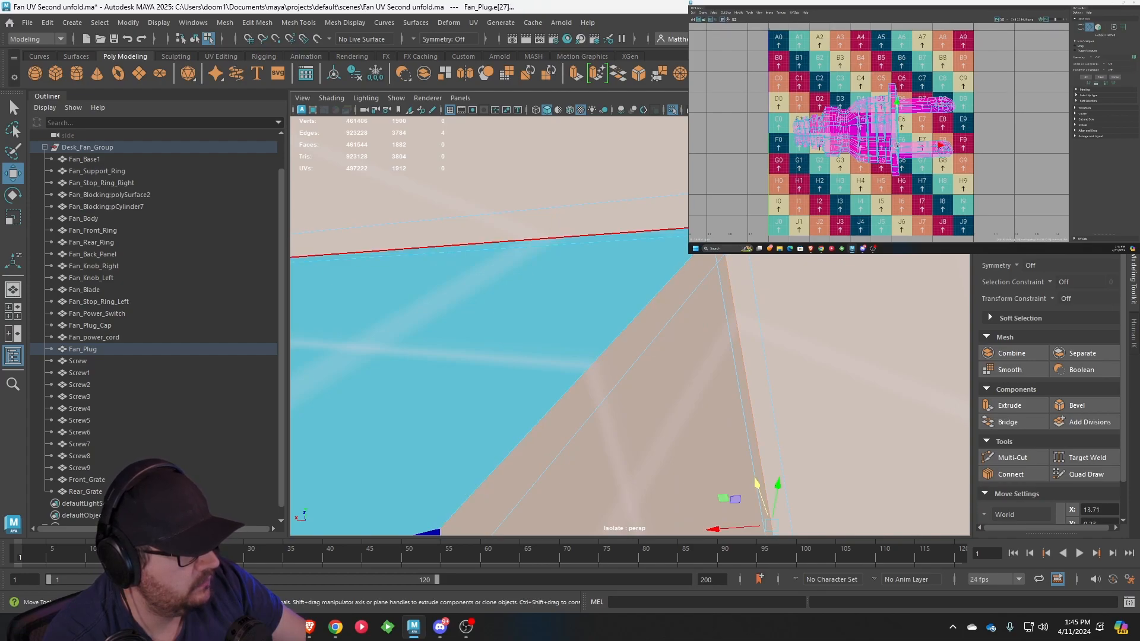
left_click(677, 235, "shift")
key("f")
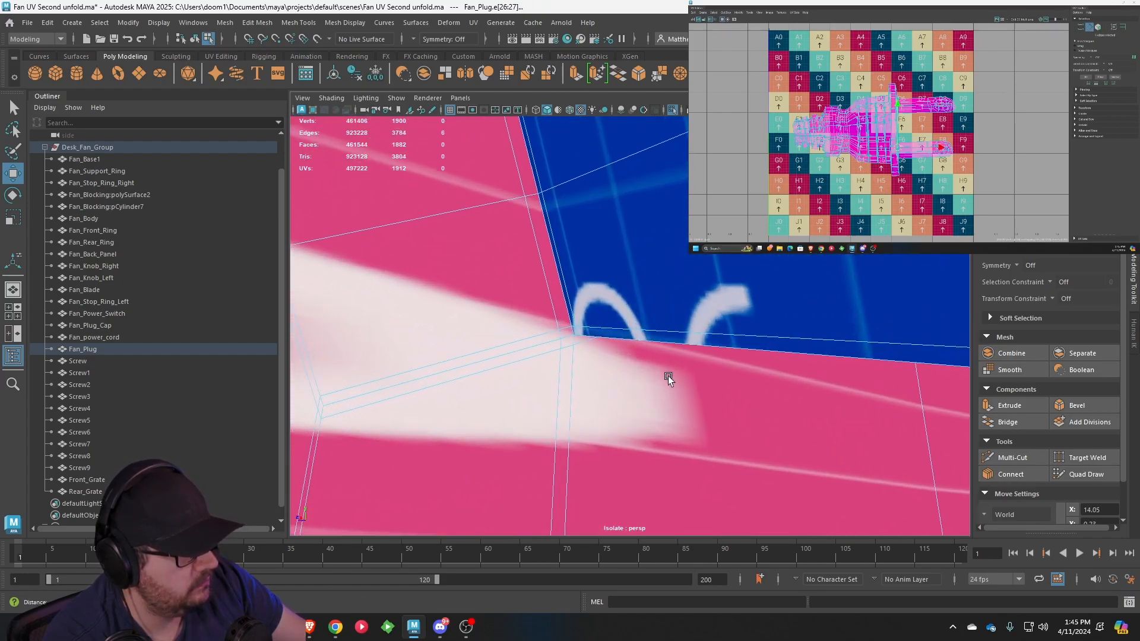
left_click_drag(564, 298, 600, 261, "alt")
scroll(553, 233, "down", 8)
middle_click_drag(974, 164, 980, 153, "alt")
key("shift+x")
Select both prong UV shells and move them off the plug body's shell to the empty space beside the texture tile
mouse_move(912, 74)
right_mouse_down()
mouse_move(926, 77)
mouse_move(908, 85)
right_mouse_up()
left_click(923, 93)
left_click(927, 138, "shift")
left_click_drag(931, 116, 1041, 180)
Select the lengthwise edges running from the prong's base towards its hole and cut a UV seam along them
scroll(484, 254, "up", 5)
left_click_drag(484, 255, 535, 262, "alt")
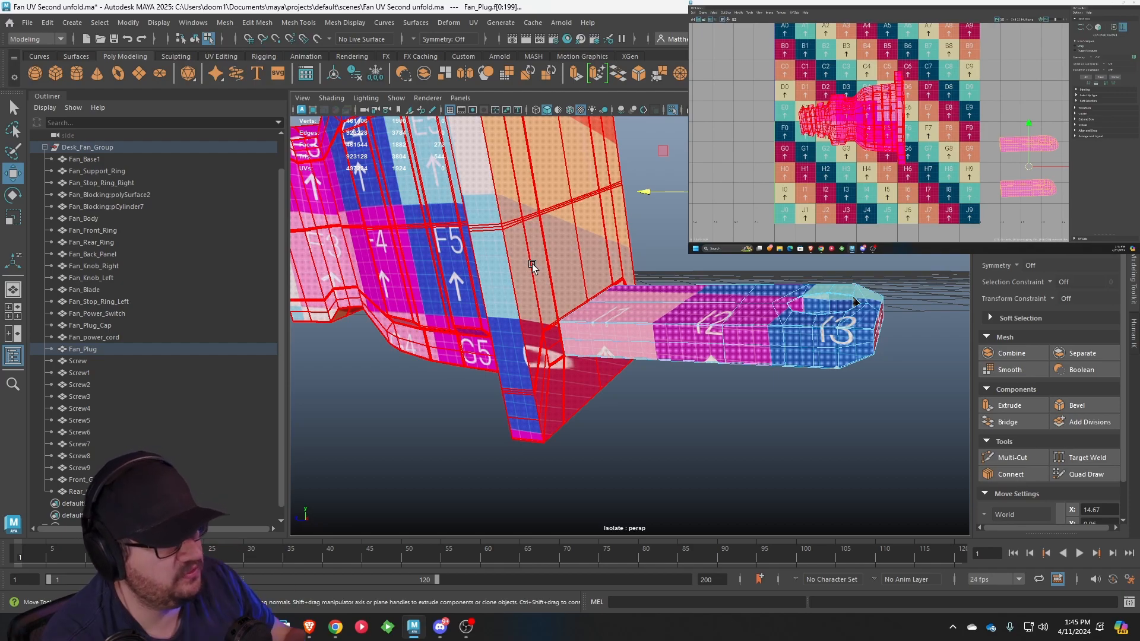
left_click_drag(532, 266, 613, 331, "alt")
scroll(641, 356, "up", 6)
right_click(631, 273)
left_click(632, 241)
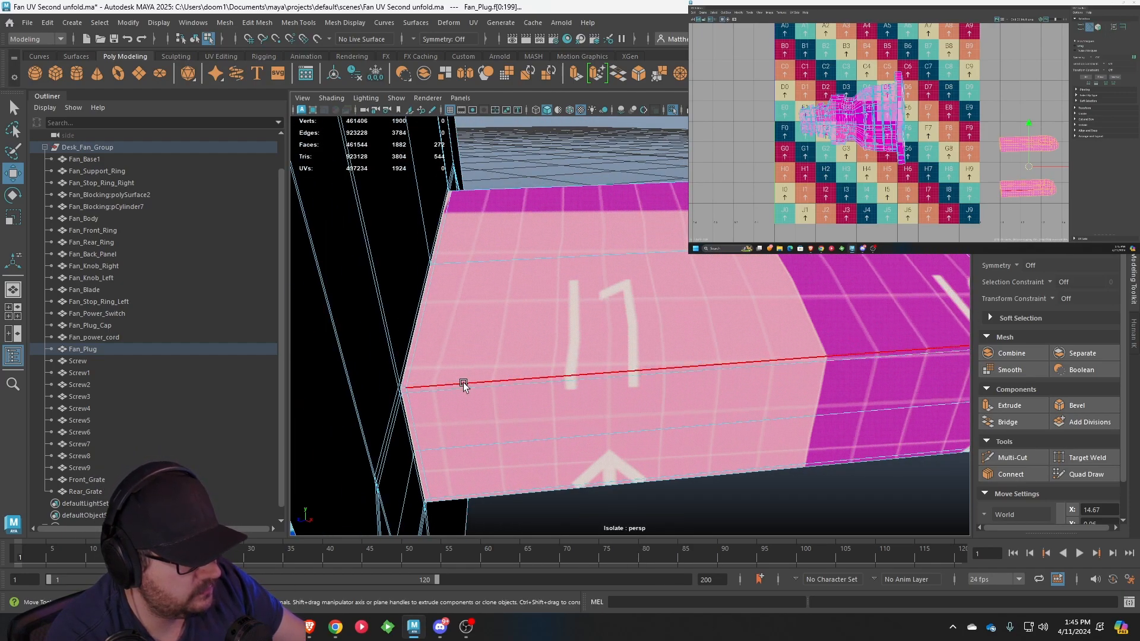
left_click(463, 385)
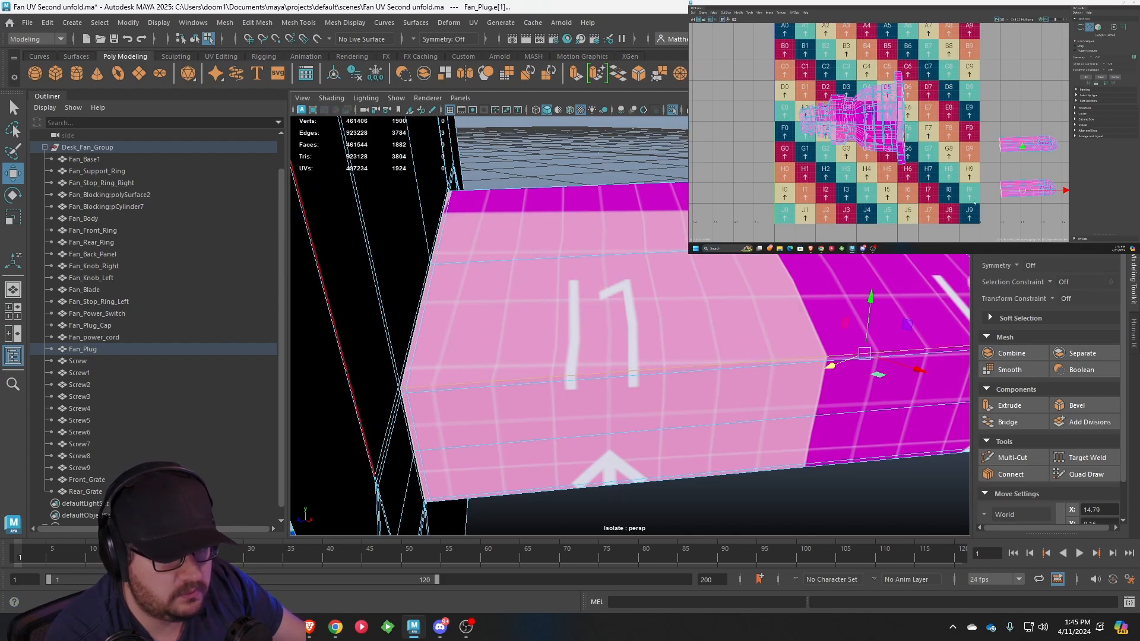
scroll(934, 156, "up", 5)
scroll(933, 156, "up", 8)
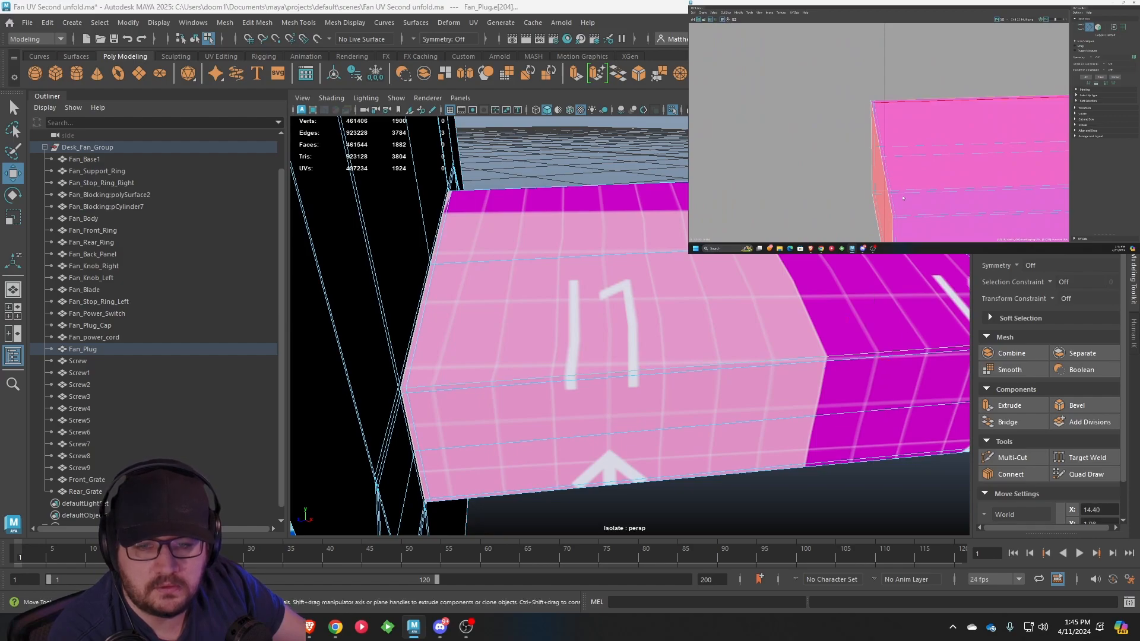
middle_click_drag(907, 203, 908, 151, "alt")
scroll(902, 146, "up", 1)
double_click(881, 142, "shift")
middle_click_drag(890, 202, 865, 120, "alt")
double_click(906, 199, "shift")
double_click(866, 112, "shift")
scroll(866, 113, "down", 5)
scroll(927, 171, "up", 3)
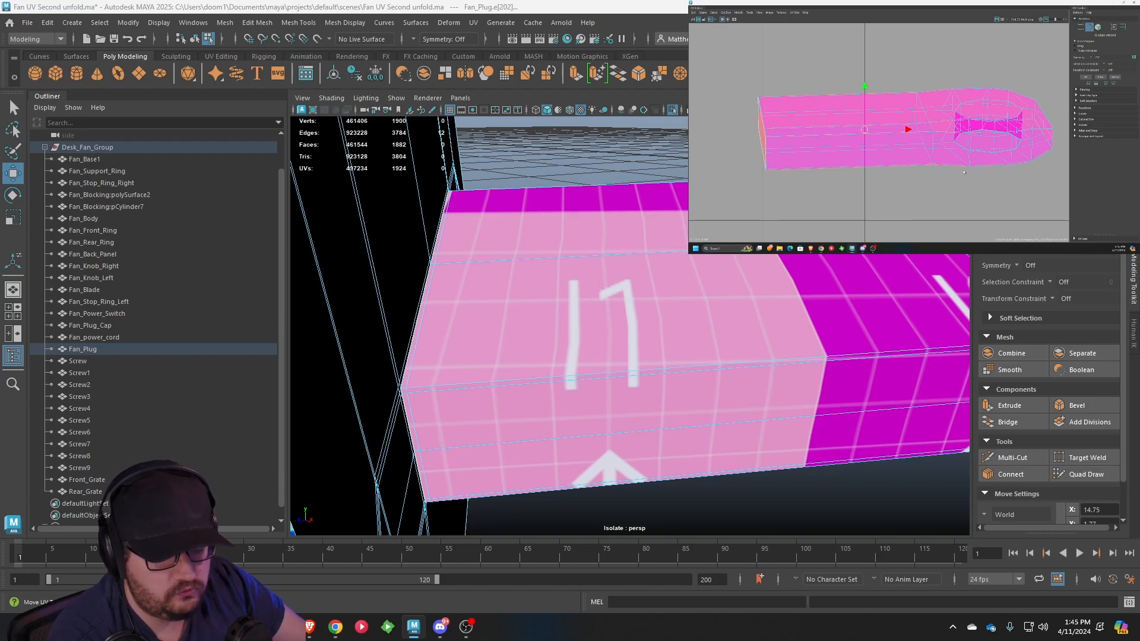
Select the edge loops around both rims of the first prong's hole and cut the UVs along them
middle_click_drag(879, 297, 671, 321, "alt")
left_click_drag(742, 214, 697, 288, "alt")
scroll(653, 282, "up", 6)
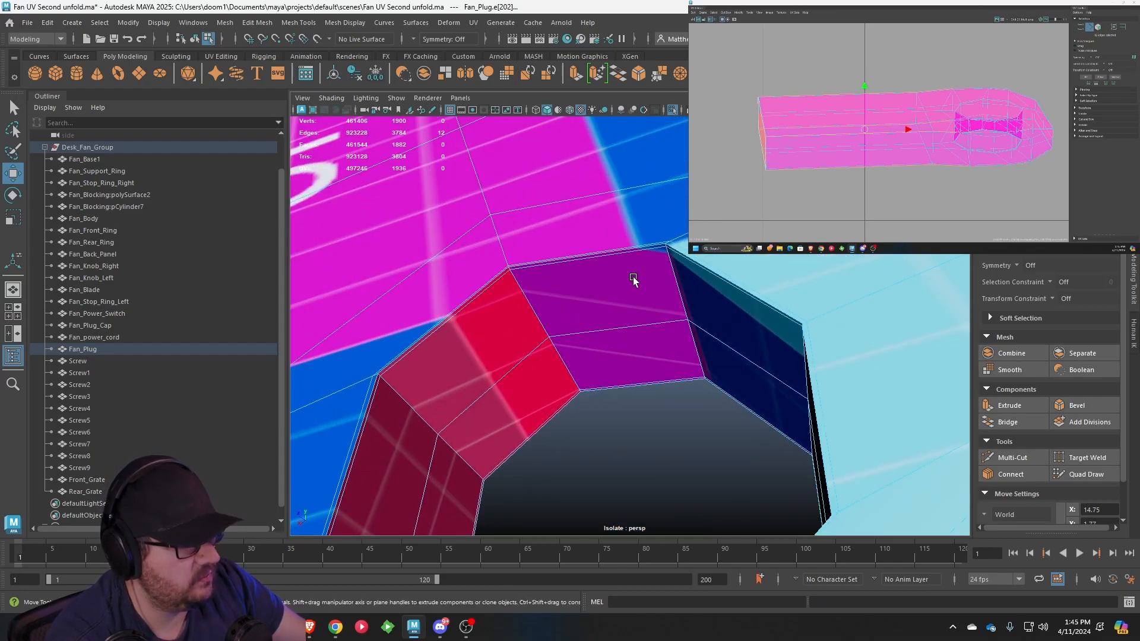
scroll(611, 238, "down", 2)
right_click_drag(622, 245, 641, 209)
left_click_drag(666, 245, 621, 223, "alt")
double_click(575, 283, "shift")
middle_click_drag(621, 223, 637, 226, "alt")
key("shift+x")
Select the edge loops around both rims of the other prong's hole and cut the UVs there
middle_click_drag(1012, 153, 990, 159, "alt")
right_click_drag(990, 160, 993, 213, "alt")
middle_click_drag(993, 212, 979, 146, "alt")
scroll(969, 144, "up", 3)
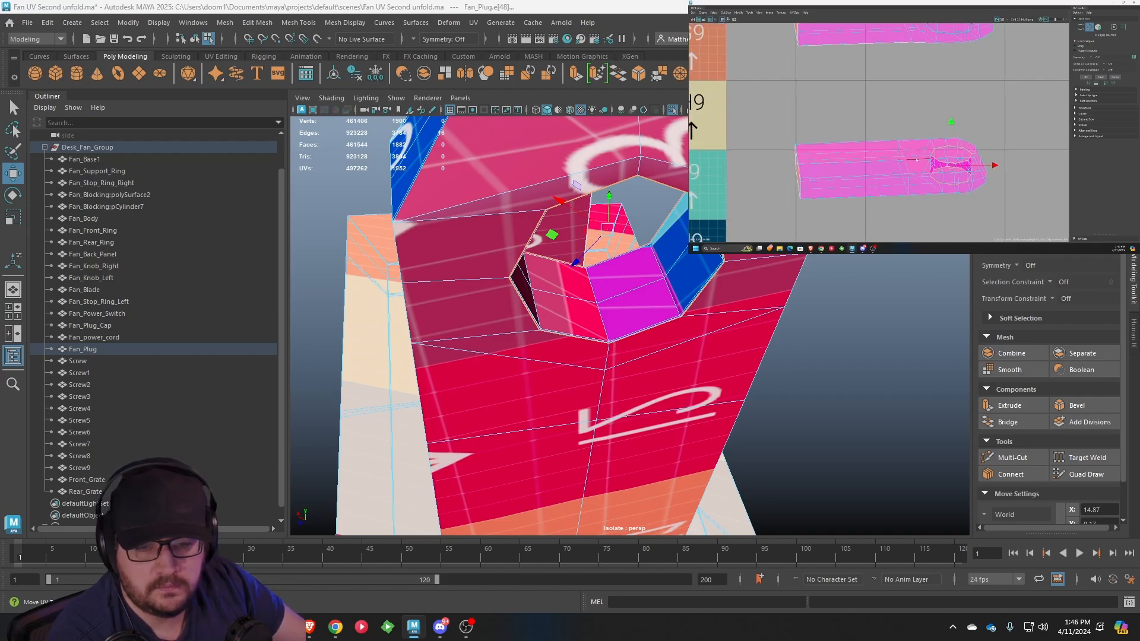
right_click(916, 159)
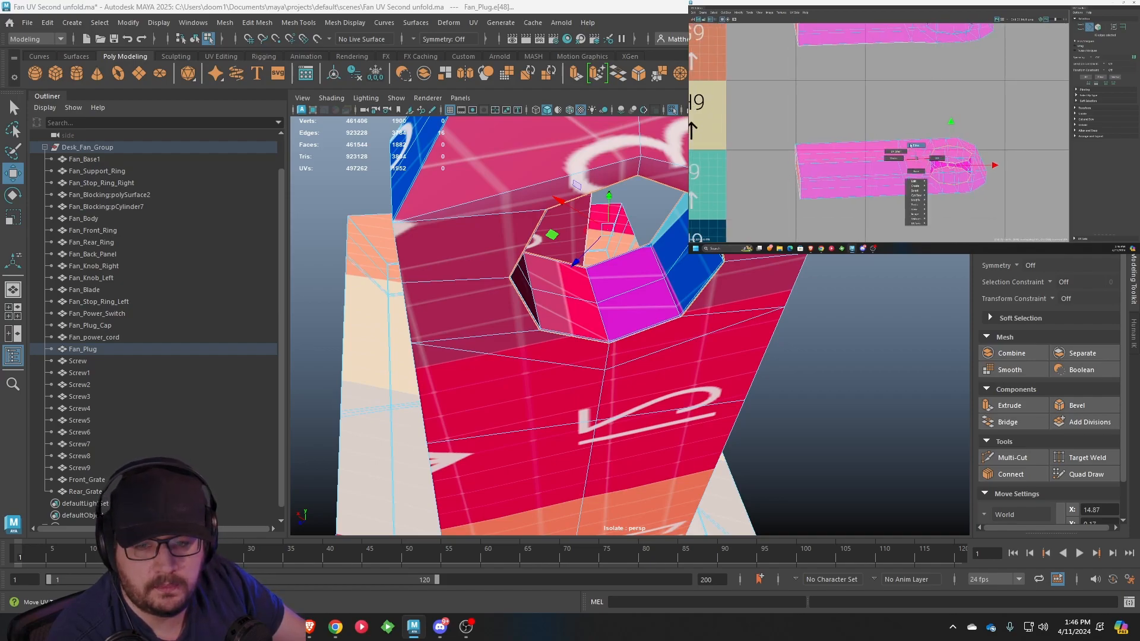
right_click_drag(910, 146, 912, 143)
left_click_drag(617, 249, 644, 368, "alt")
scroll(556, 176, "up", 2)
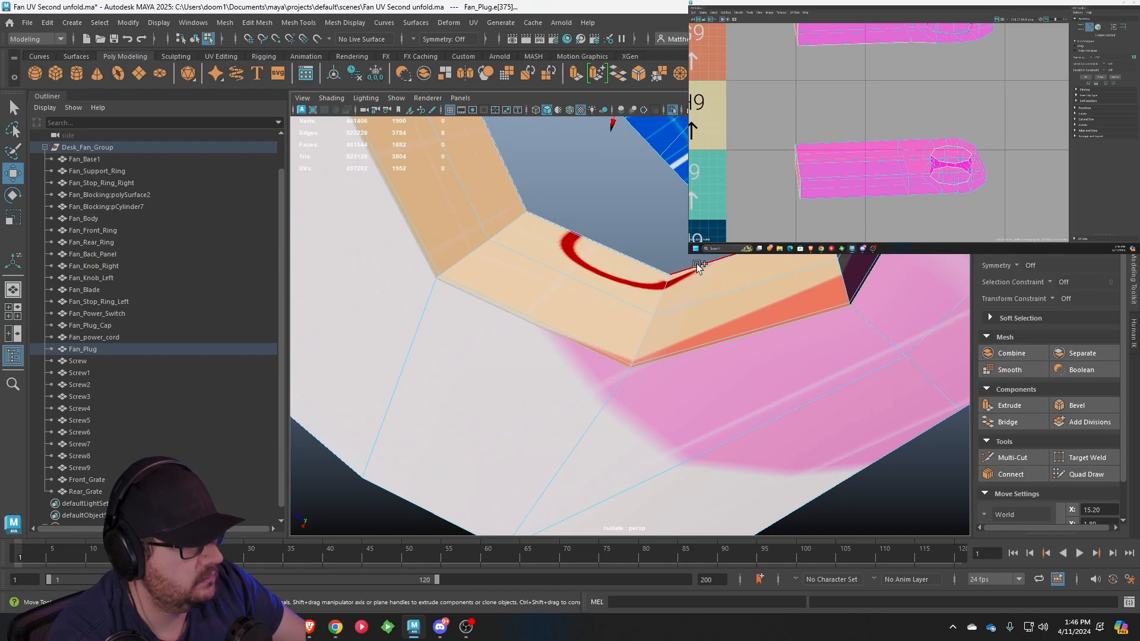
double_click(952, 32)
middle_click_drag(969, 111, 952, 173, "alt")
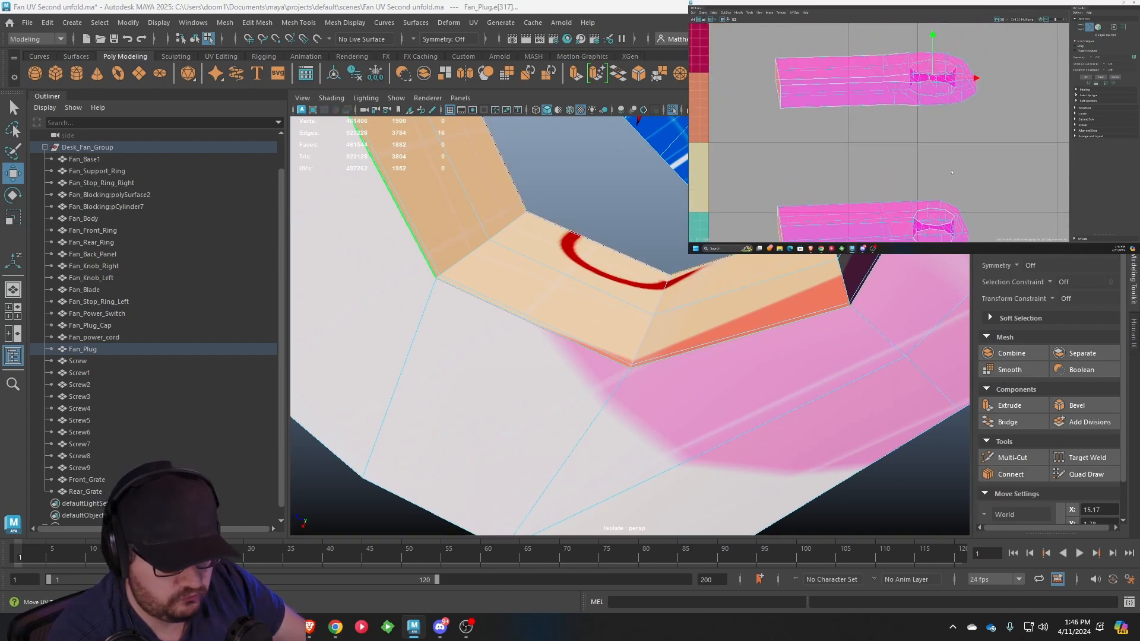
Select the inner-wall UV shells of both prong holes and move them clear of the prong shells
right_click(938, 71)
right_click_drag(937, 70, 918, 63)
left_click(937, 82)
scroll(937, 82, "down", 3)
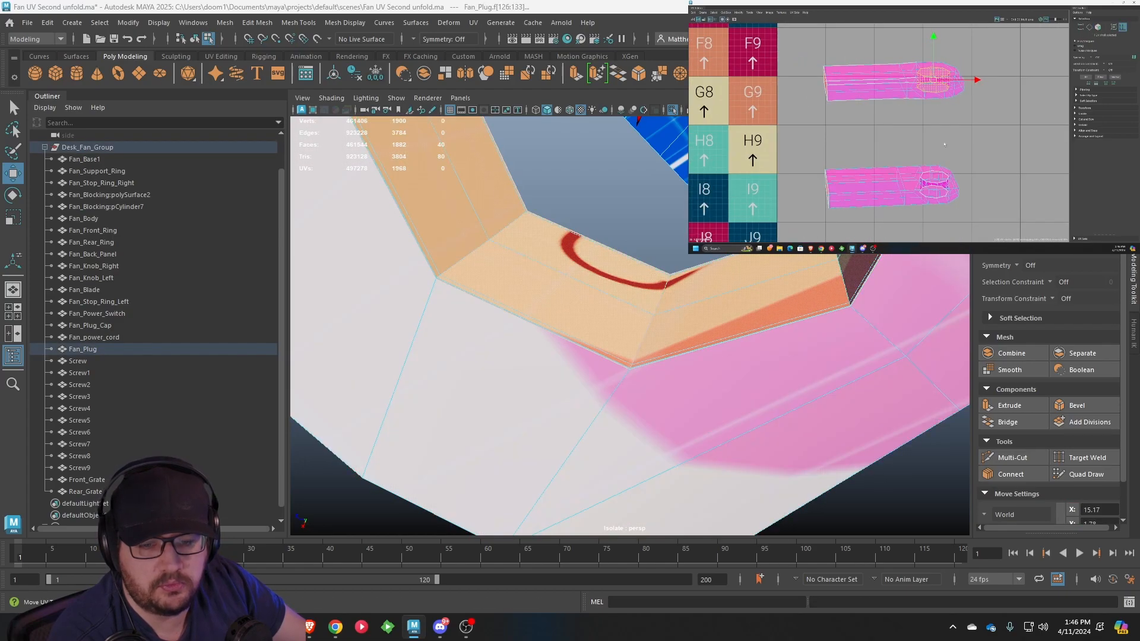
left_click(938, 172, "shift")
key("ctrl+z")
key("ctrl+z")
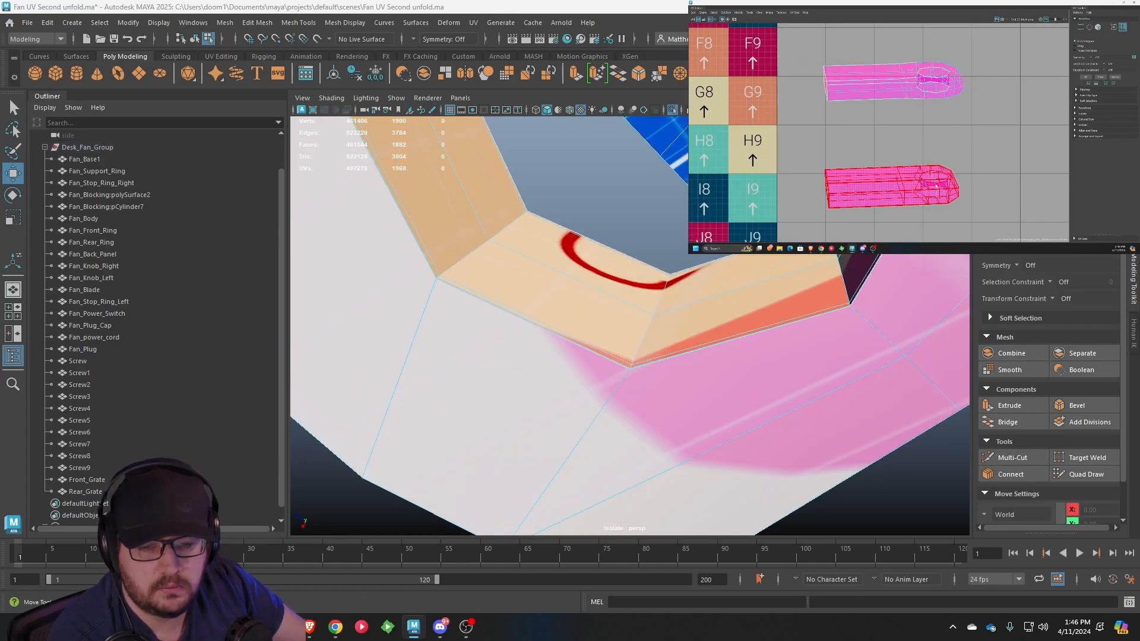
left_click(936, 178)
left_click(930, 73, "shift")
left_click_drag(933, 132, 1034, 143)
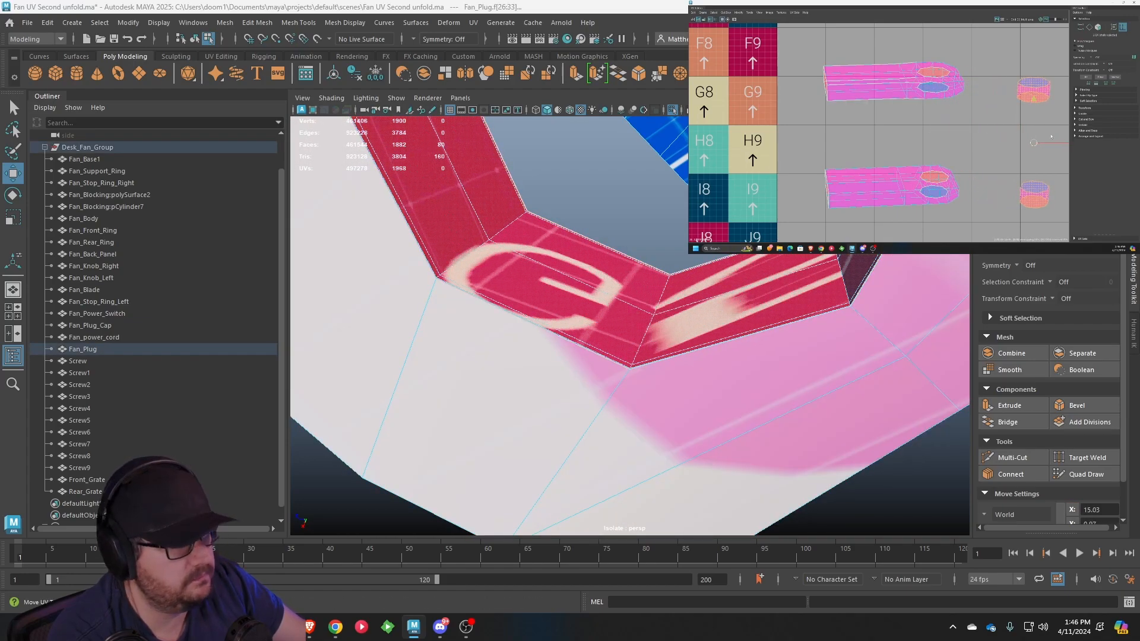
Cut a UV seam across the inner wall of the upper prong's hole so its ring can open
scroll(564, 221, "down", 5)
left_click_drag(567, 222, 608, 247, "alt")
scroll(706, 294, "up", 5)
right_click(786, 209)
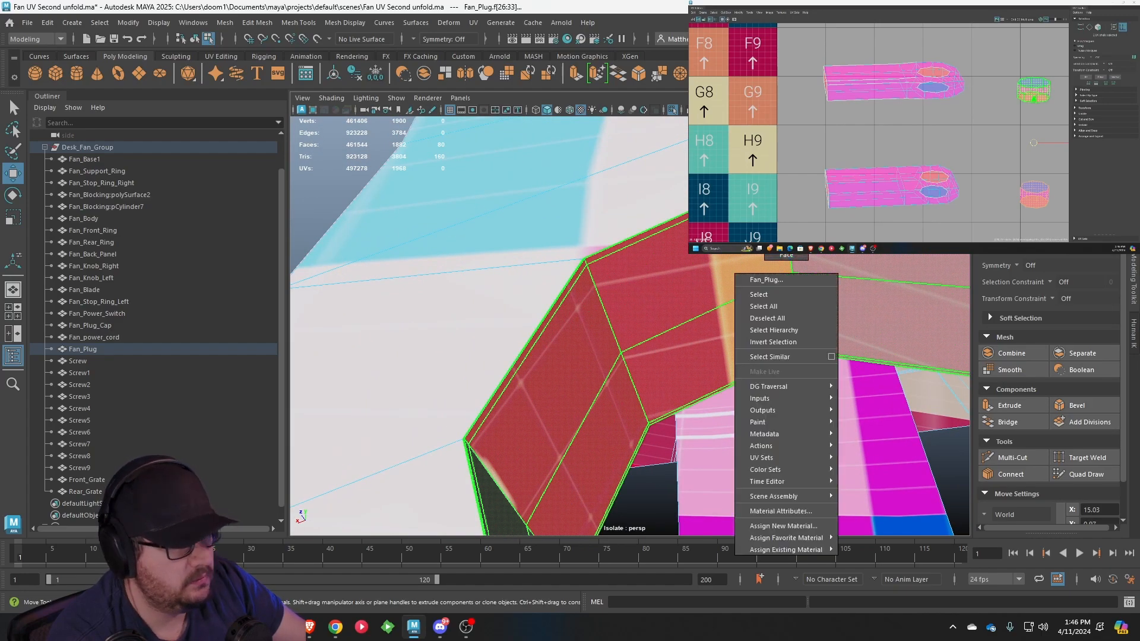
right_click_drag(786, 209, 786, 170)
left_click(788, 232)
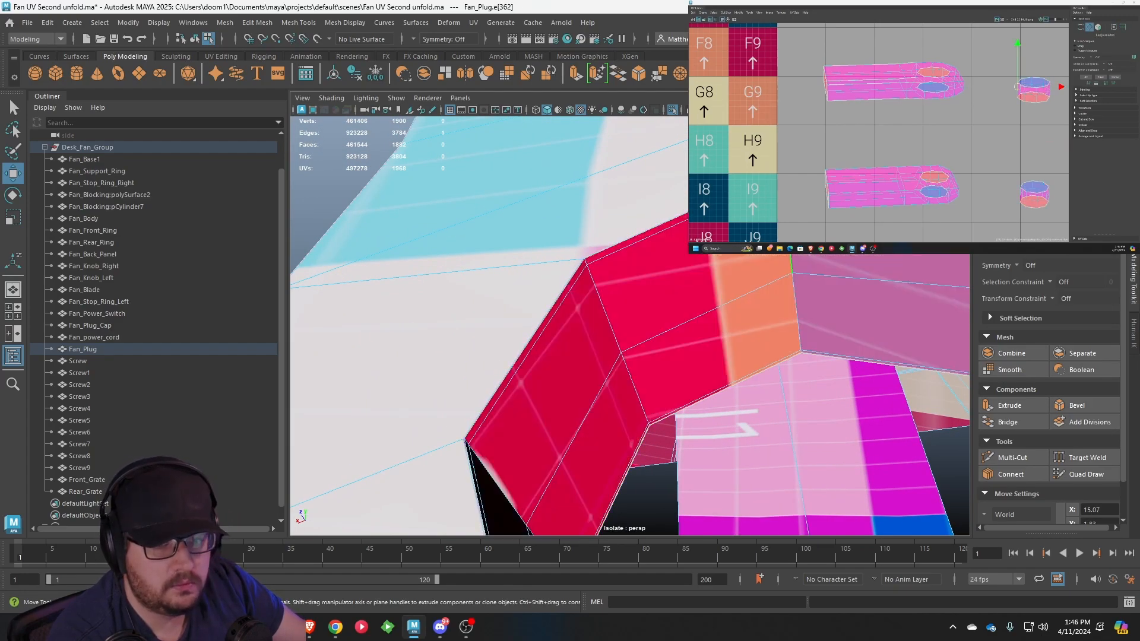
scroll(1050, 98, "up", 4)
double_click(990, 86)
middle_click_drag(1017, 140, 1003, 123, "alt")
key("shift+x")
Cut a matching UV seam across the inner wall of the lower prong's hole
scroll(1004, 123, "down", 3)
left_click_drag(849, 452, 687, 315, "alt")
scroll(859, 387, "down", 5)
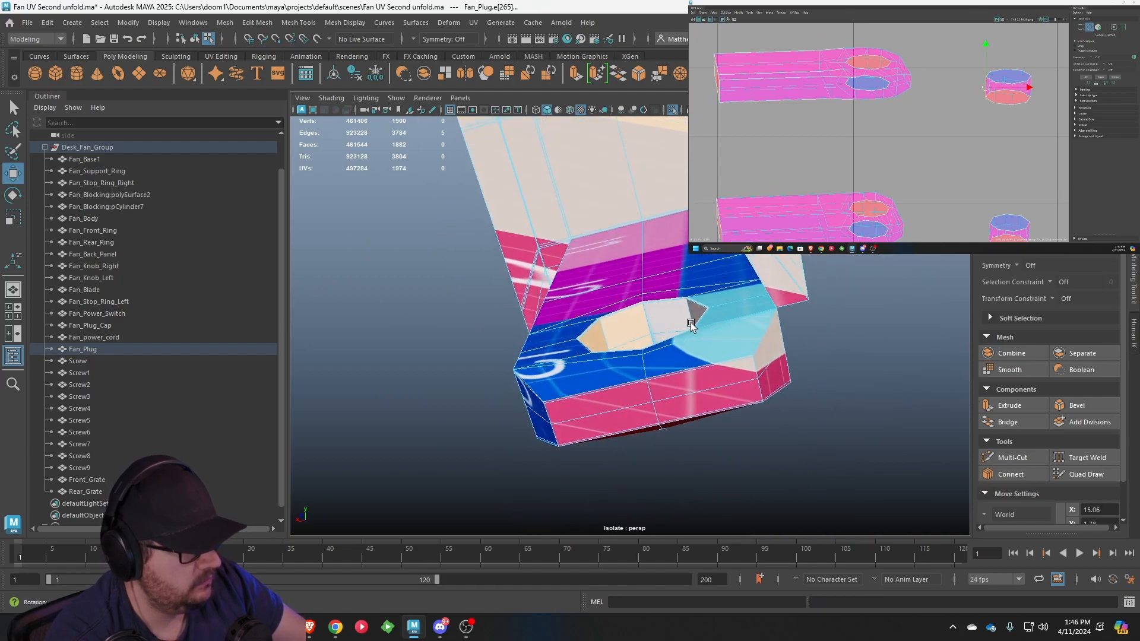
scroll(660, 319, "up", 5)
left_click(656, 311)
scroll(987, 69, "up", 5)
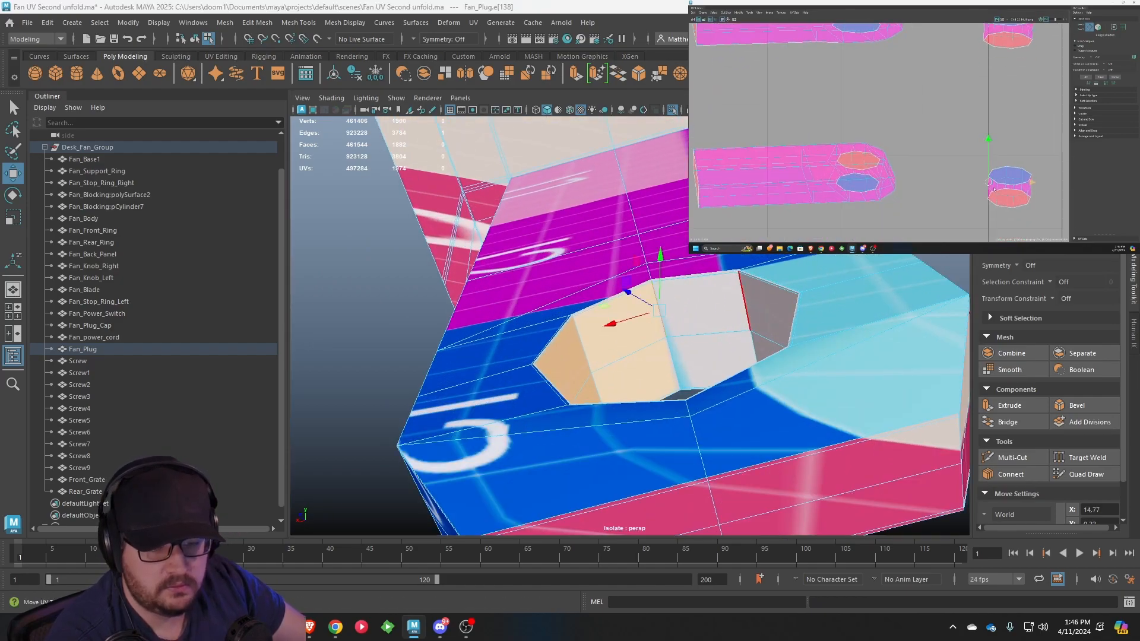
left_click(674, 356)
scroll(974, 176, "down", 8)
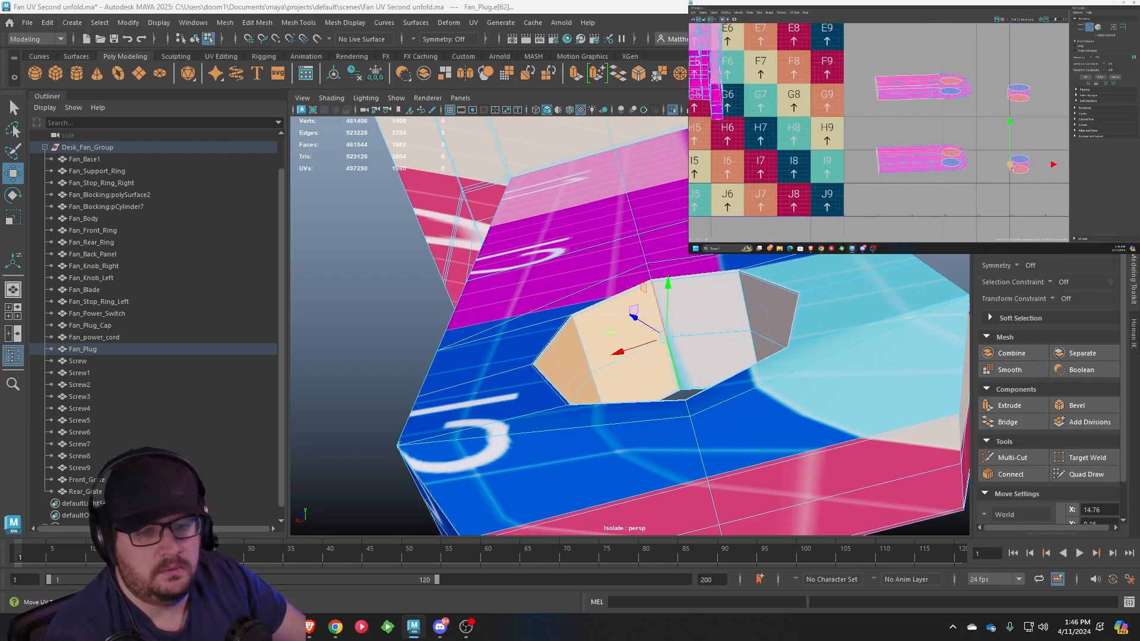
Select the upper hole-wall UV shell and unfold it using the Unfold3D method
middle_click_drag(1002, 132, 922, 119, "alt")
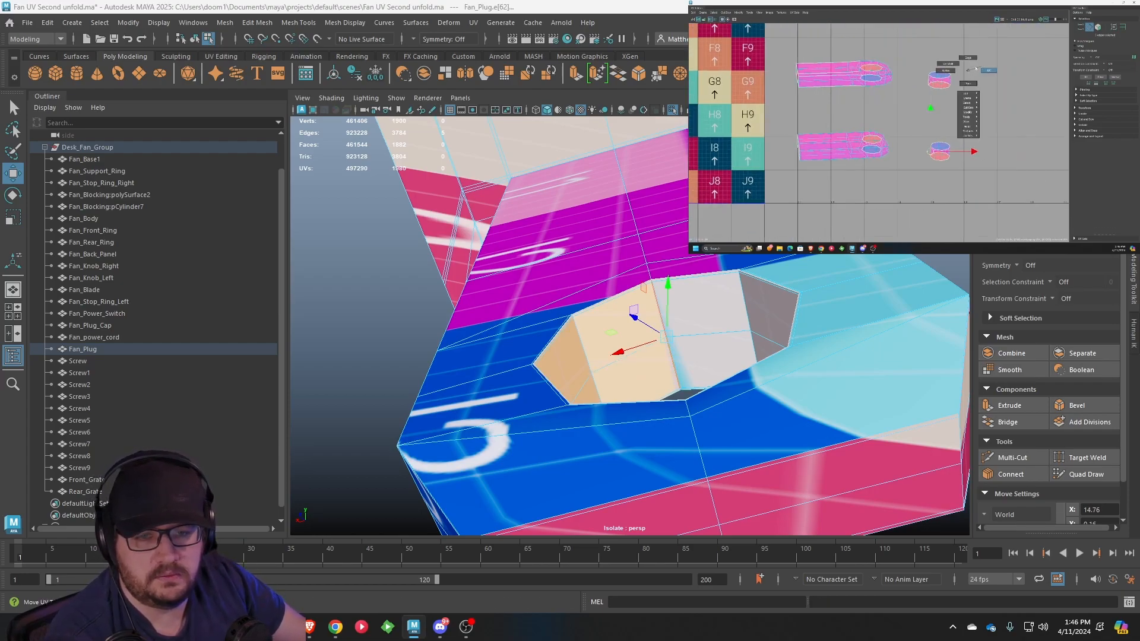
left_click(944, 76)
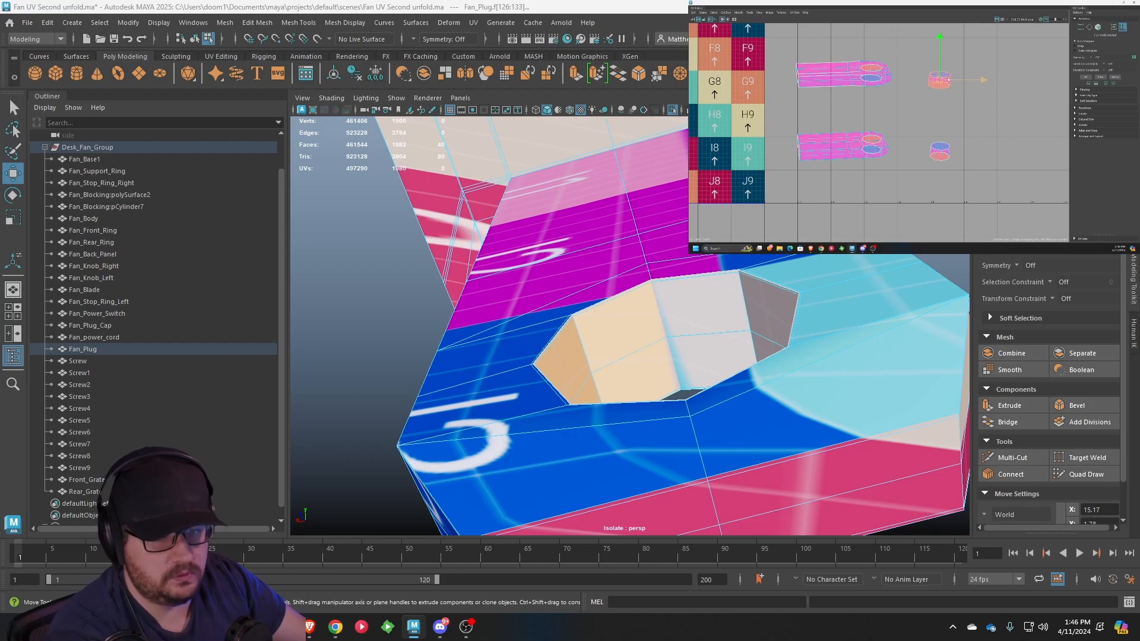
key("ctrl+u")
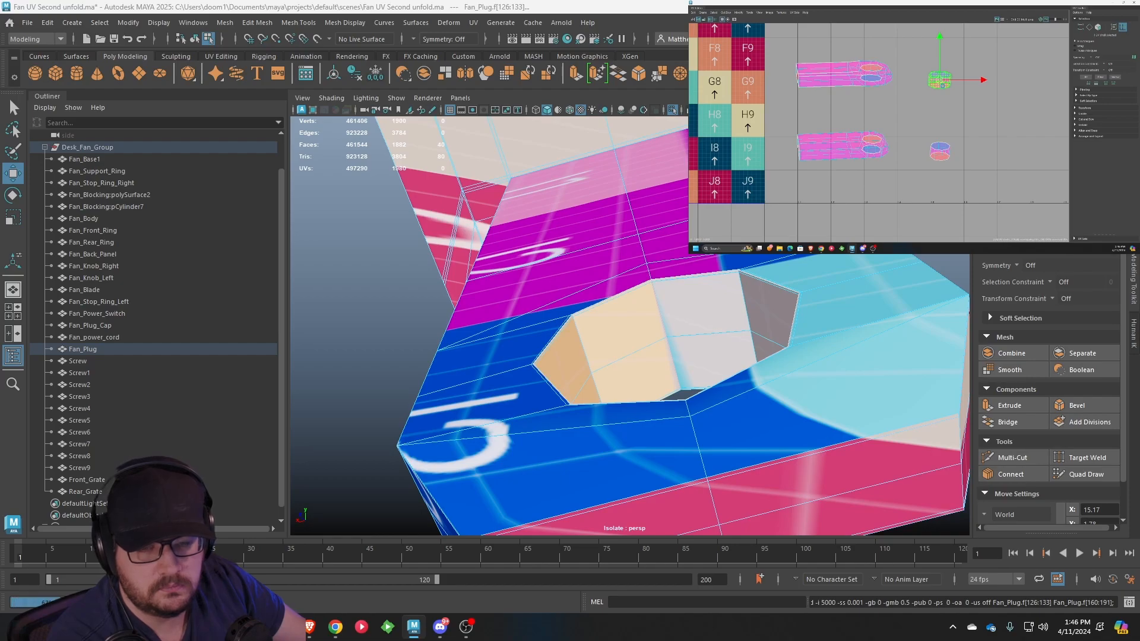
key("ctrl+z")
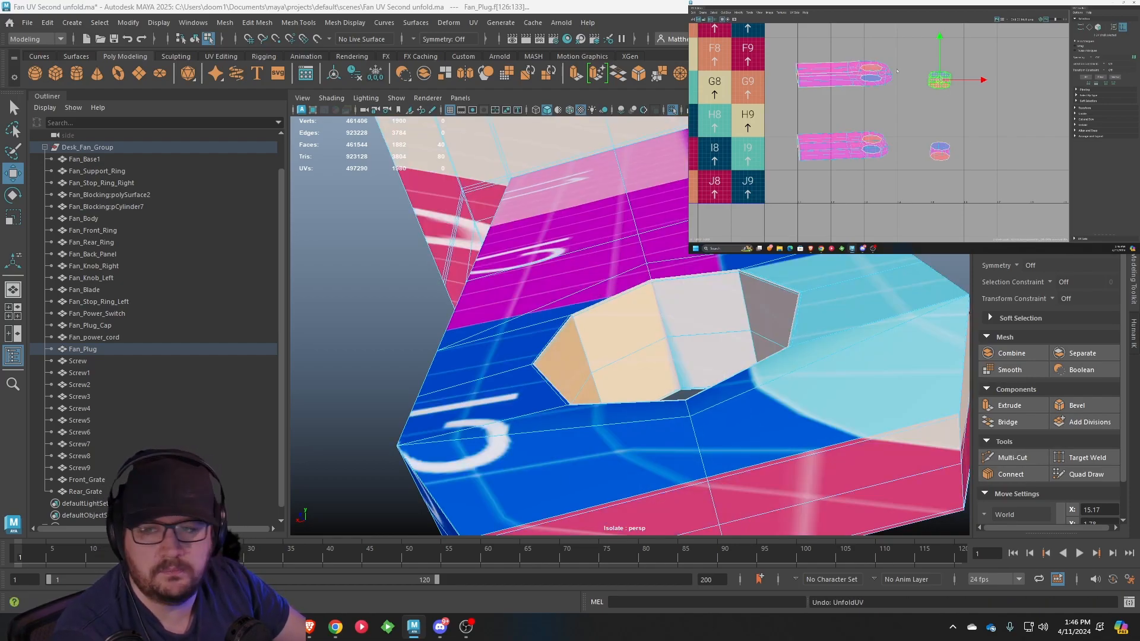
left_click(714, 12)
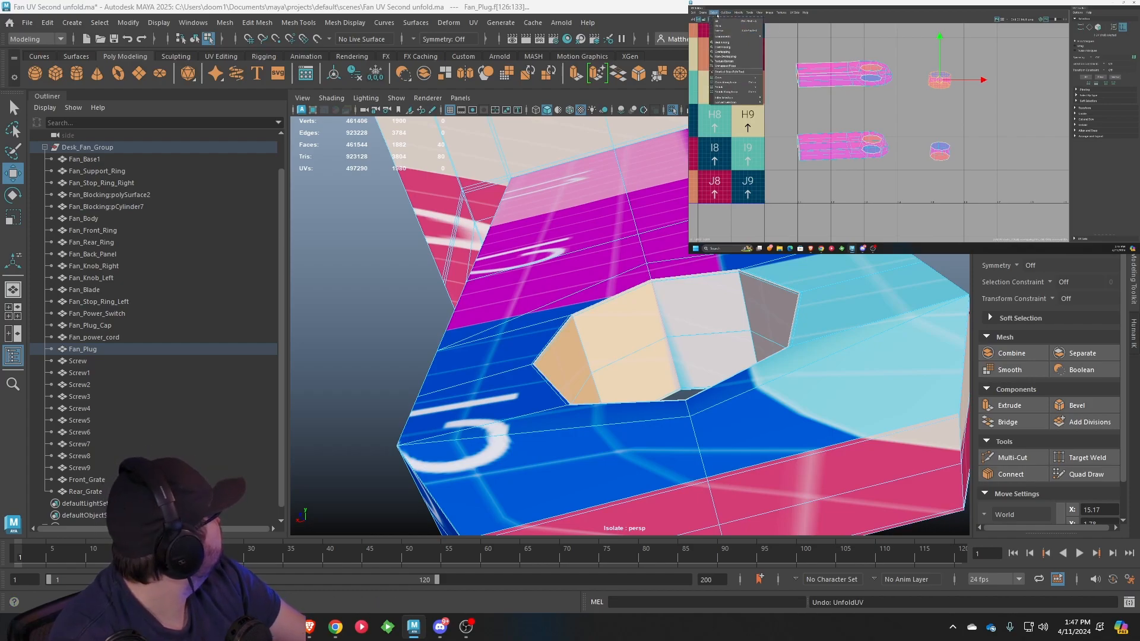
mouse_move(738, 13)
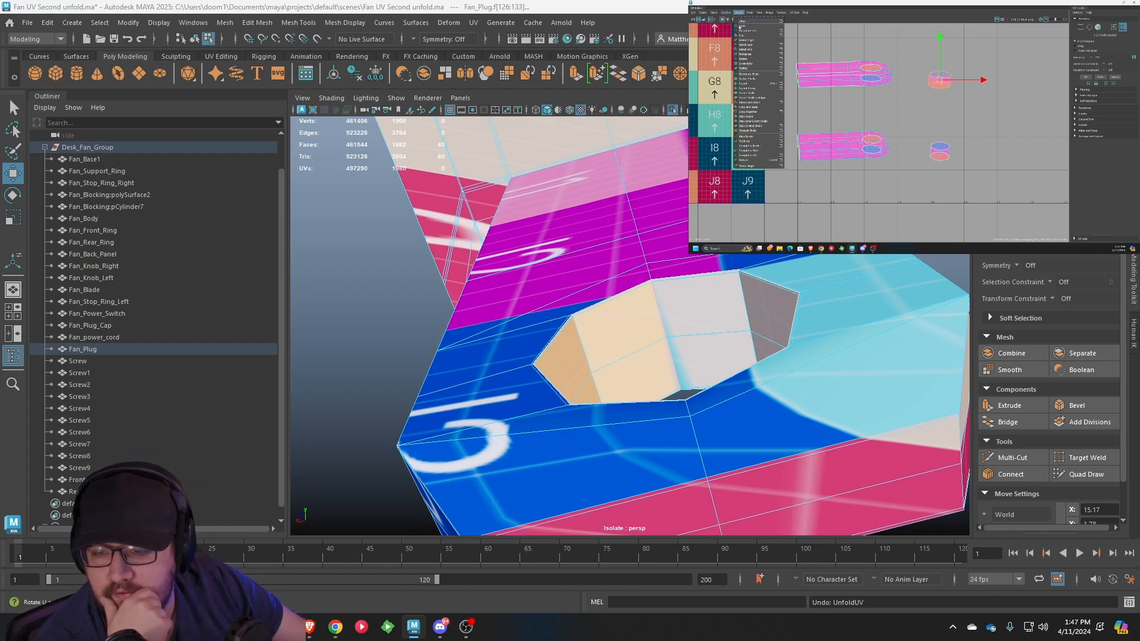
left_click(780, 161)
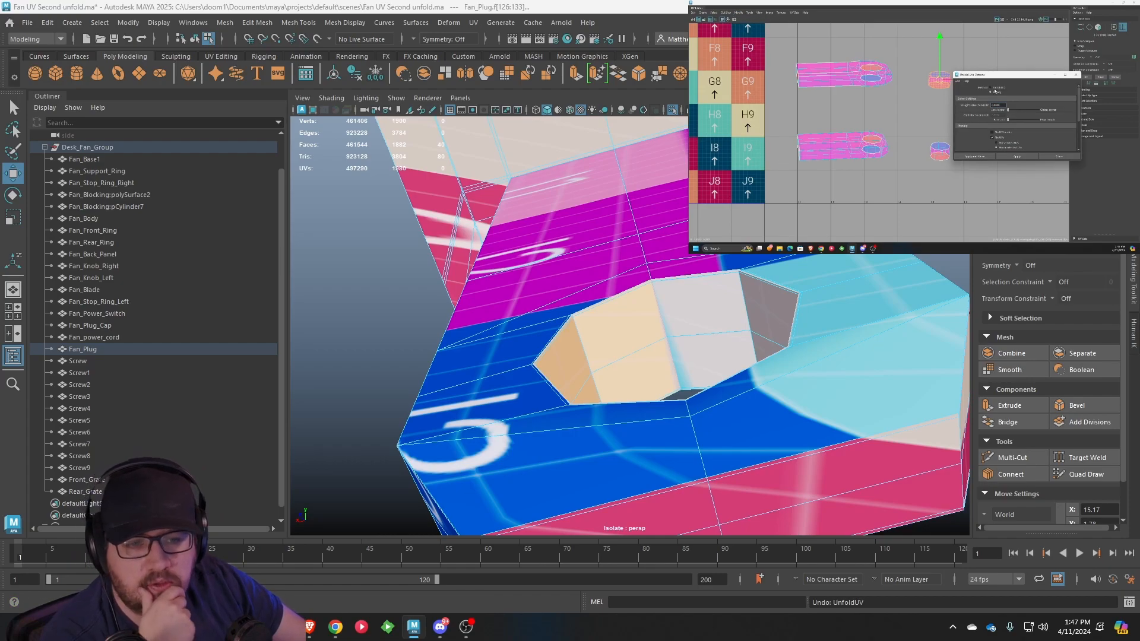
left_click(994, 90)
left_click(1017, 156)
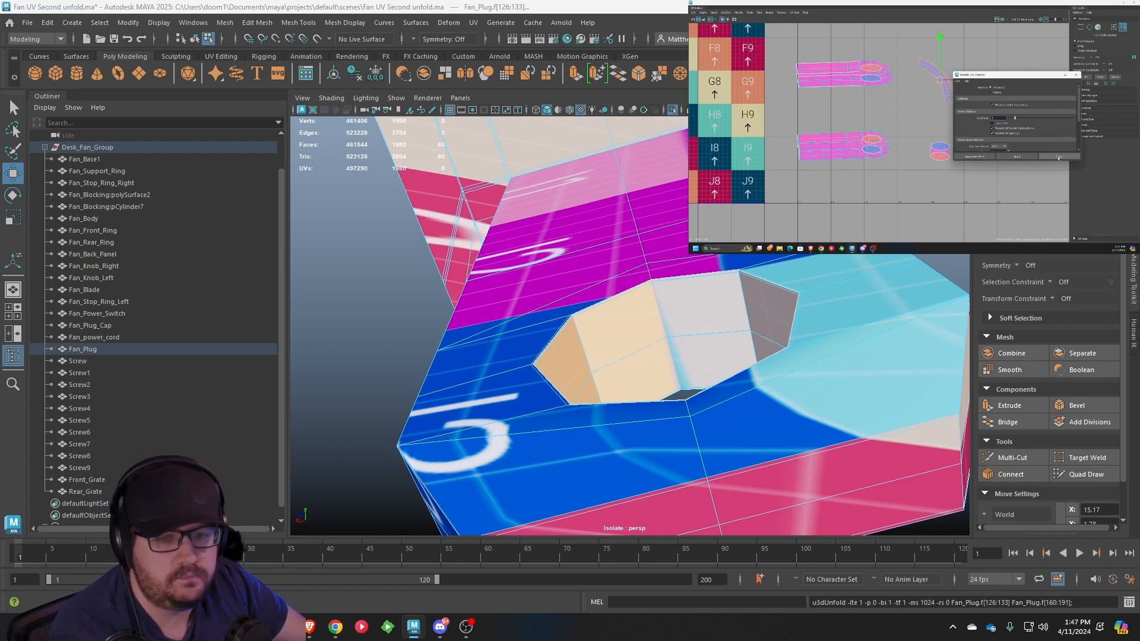
left_click(1058, 157)
Select the lower prong hole's inner-wall UV shell and unfold it into an open strip
scroll(933, 146, "up", 2)
right_click(933, 145)
right_click_drag(932, 145, 927, 143)
left_click(938, 149)
left_click(957, 167)
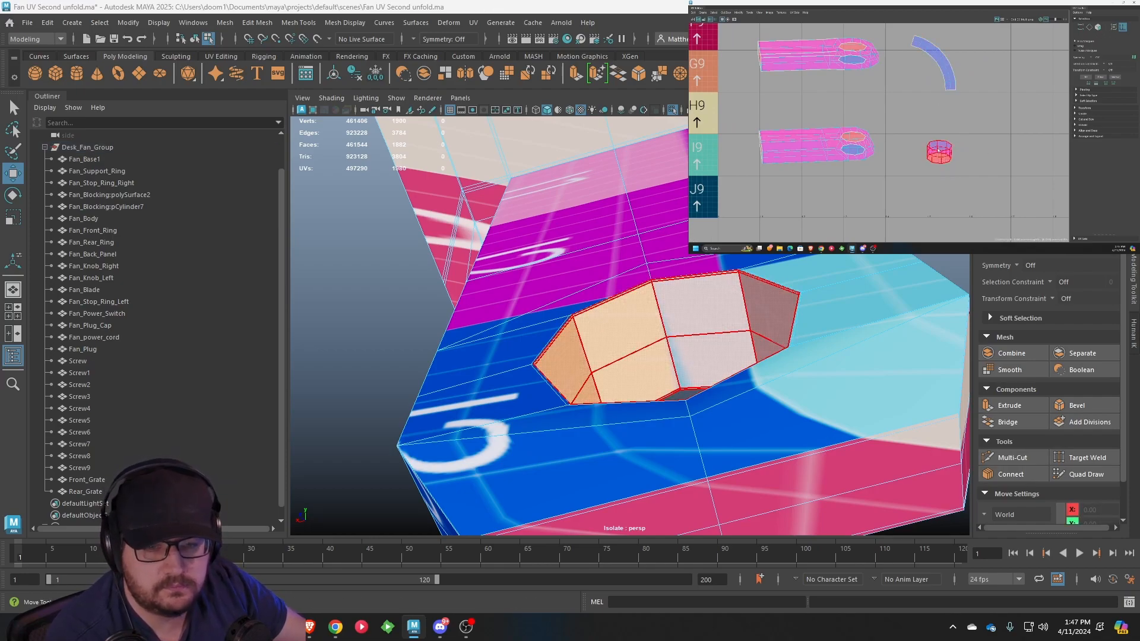
left_click(946, 148)
left_click(959, 157)
right_click_drag(943, 147, 936, 145)
left_click(940, 150)
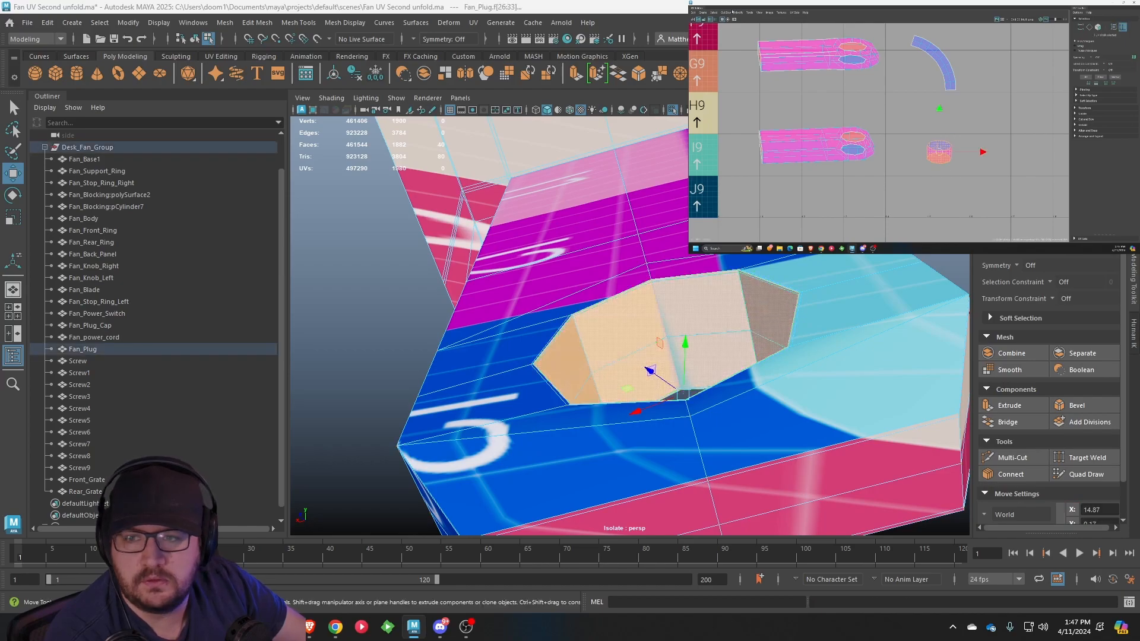
left_click(734, 12)
left_click(742, 161)
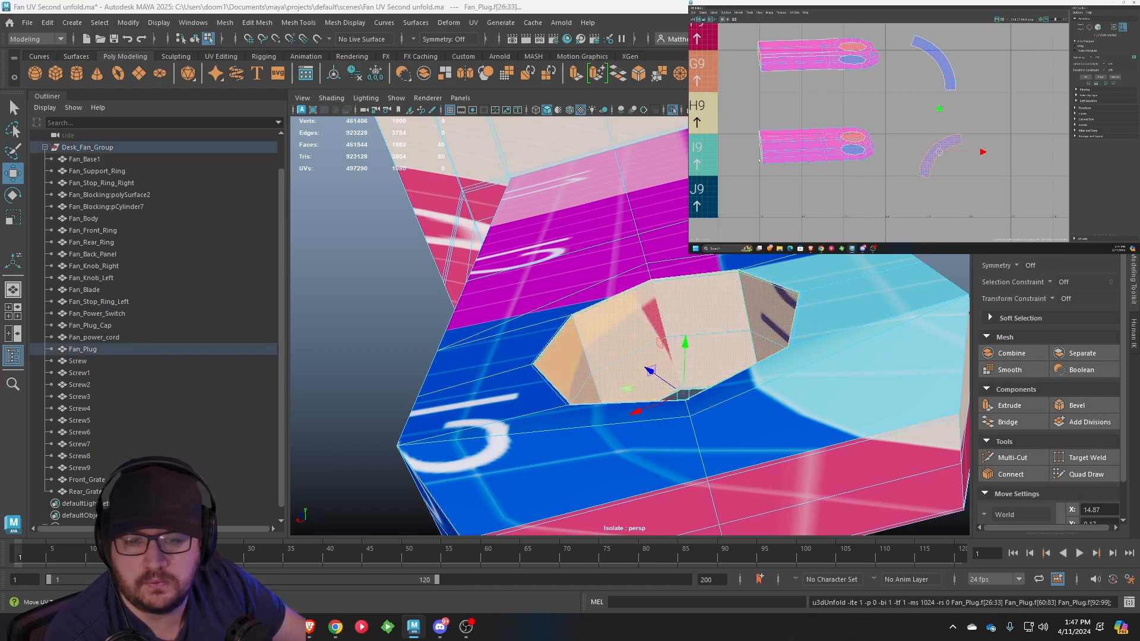
Rotate and move both unfolded hole-wall strips so they sit together beside the upper prong's UV shell
key("e")
left_click_drag(974, 129, 965, 202)
key("w")
left_click_drag(938, 151, 952, 45)
key("e")
left_click(942, 68, "shift")
middle_click_drag(941, 72, 908, 153, "alt")
left_click_drag(925, 121, 888, 104)
key("w")
left_click_drag(895, 150, 899, 114)
Select the seam edges along the sides and rounded tip of the upper prong's UV shell and cut them
right_click_drag(899, 114, 834, 157, "alt")
middle_click_drag(833, 156, 910, 113, "alt")
left_click(879, 122)
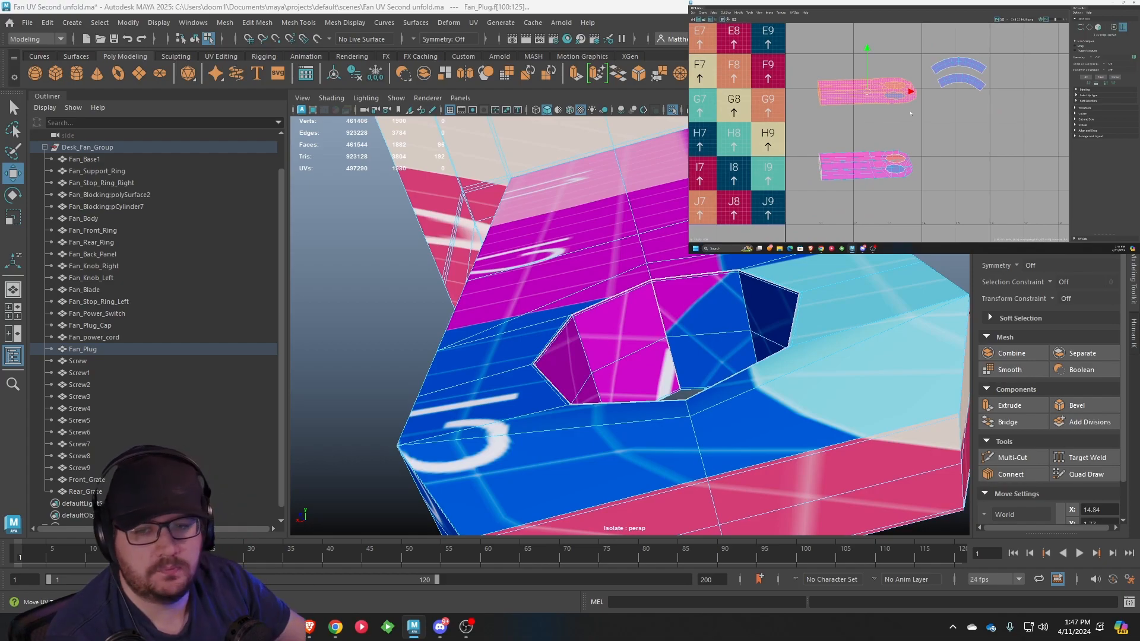
right_click_drag(878, 113, 935, 129, "alt")
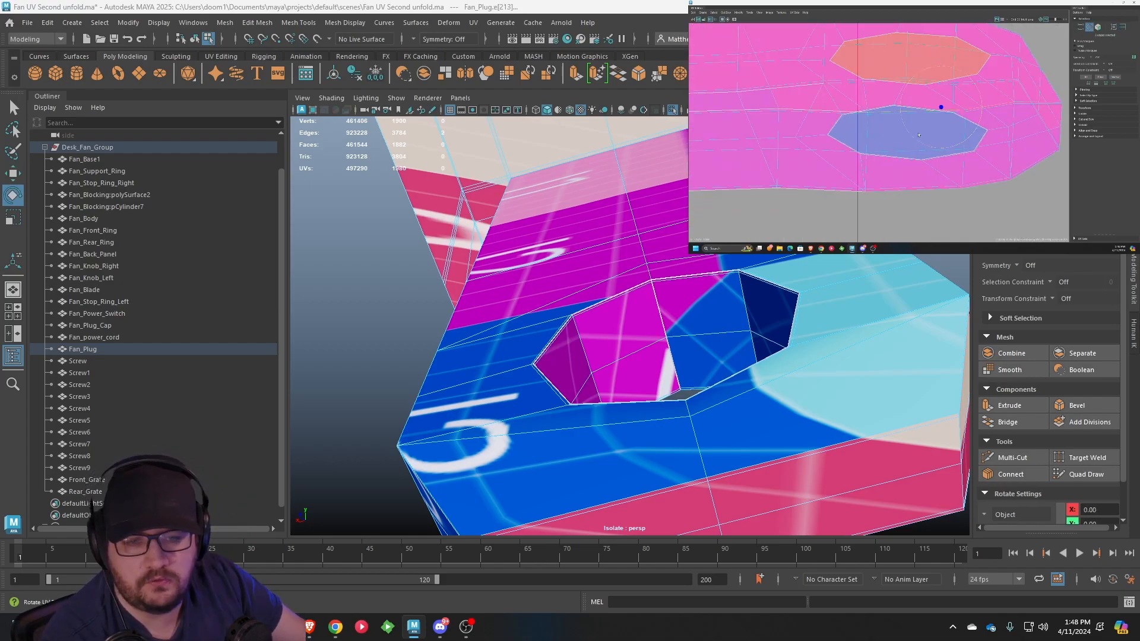
middle_click_drag(935, 129, 869, 111, "alt")
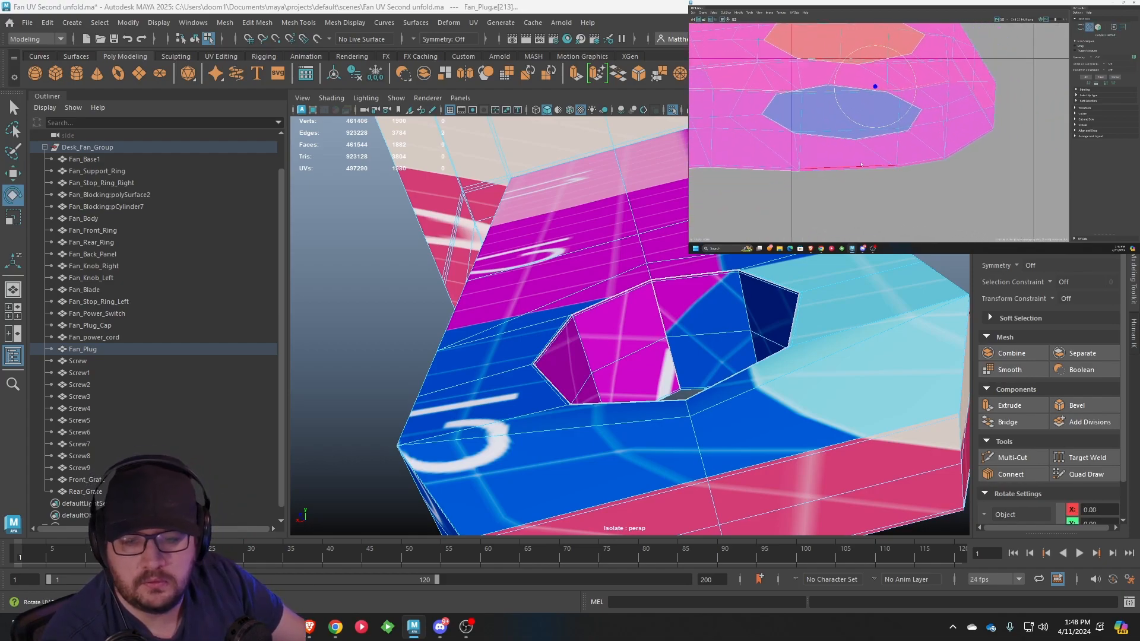
left_click(865, 168, "shift")
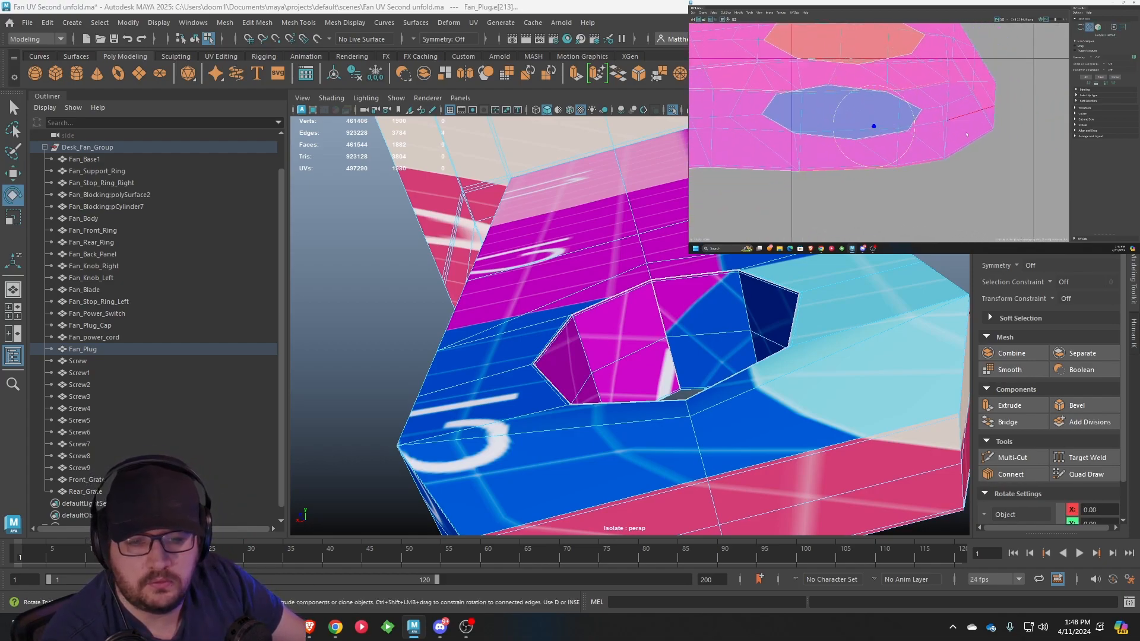
left_click(965, 82, "shift")
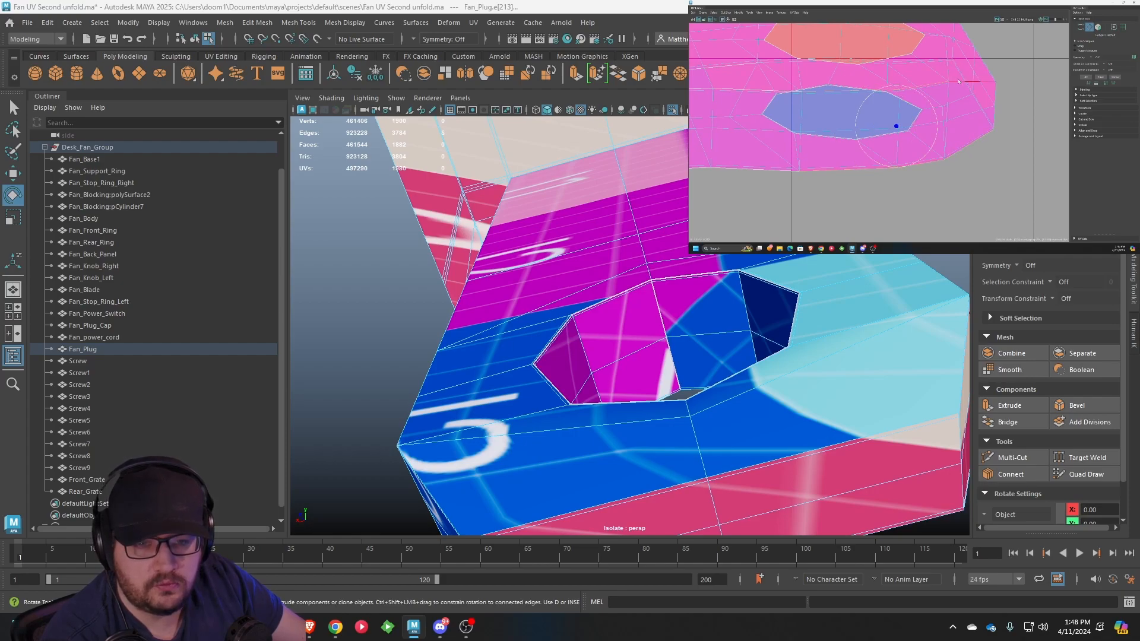
right_click_drag(966, 83, 983, 86, "alt")
middle_click_drag(983, 87, 963, 233, "alt")
left_click(858, 117, "shift")
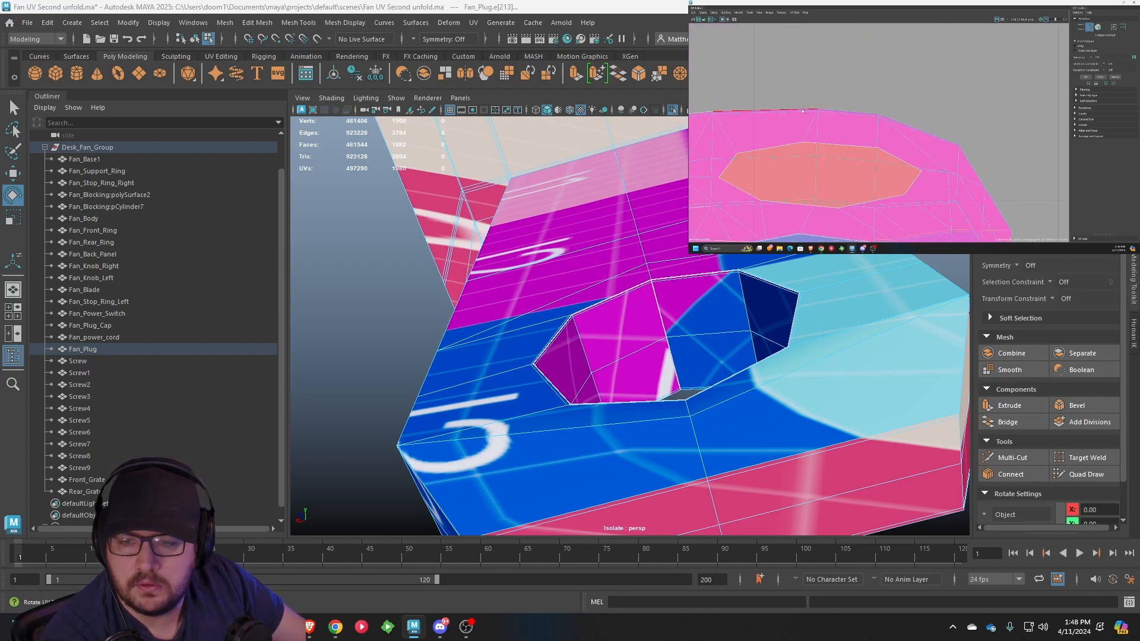
left_click(911, 127, "shift")
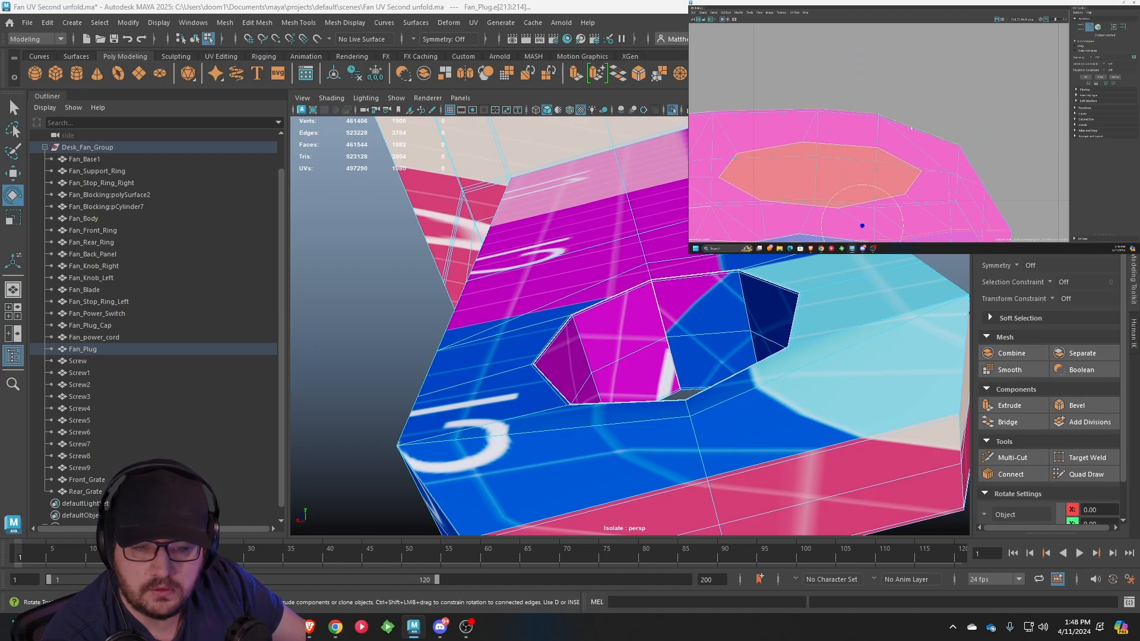
middle_click_drag(911, 127, 926, 98, "alt")
right_click_drag(873, 143, 829, 145, "alt")
middle_click_drag(828, 146, 870, 148, "alt")
right_click_drag(870, 148, 907, 146, "alt")
left_click(861, 137, "shift")
left_click(973, 136, "shift")
middle_click_drag(974, 136, 879, 133, "alt")
left_click(922, 135, "shift")
scroll(932, 136, "down", 8)
key("shift+x")
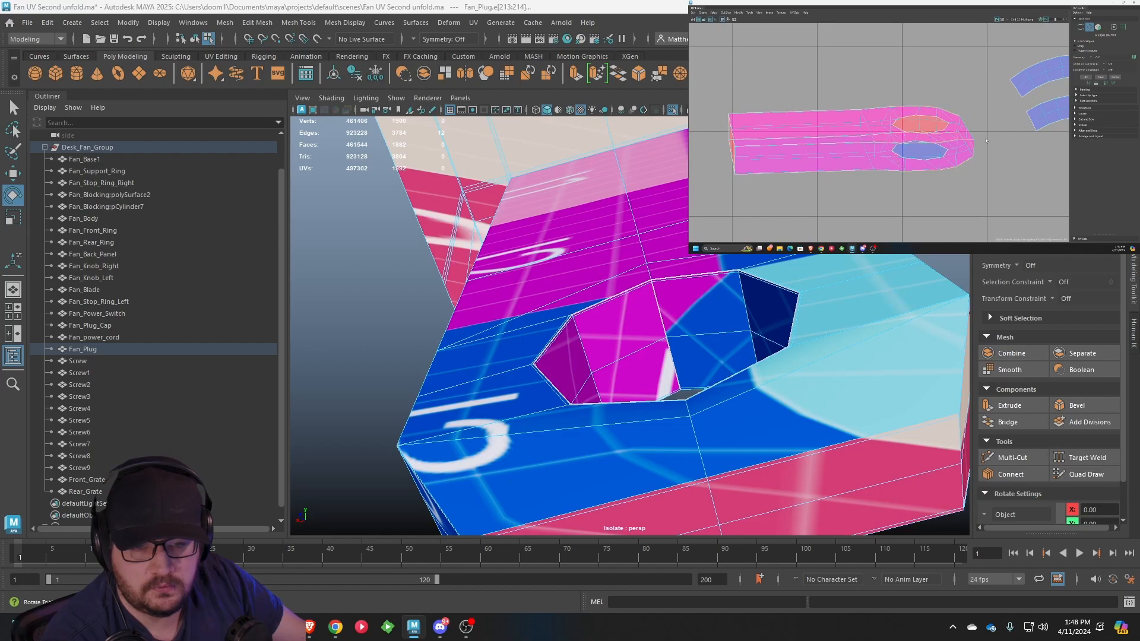
Select the upper prong's whole UV shell and unfold it
right_click(980, 133)
right_click_drag(978, 130, 928, 128)
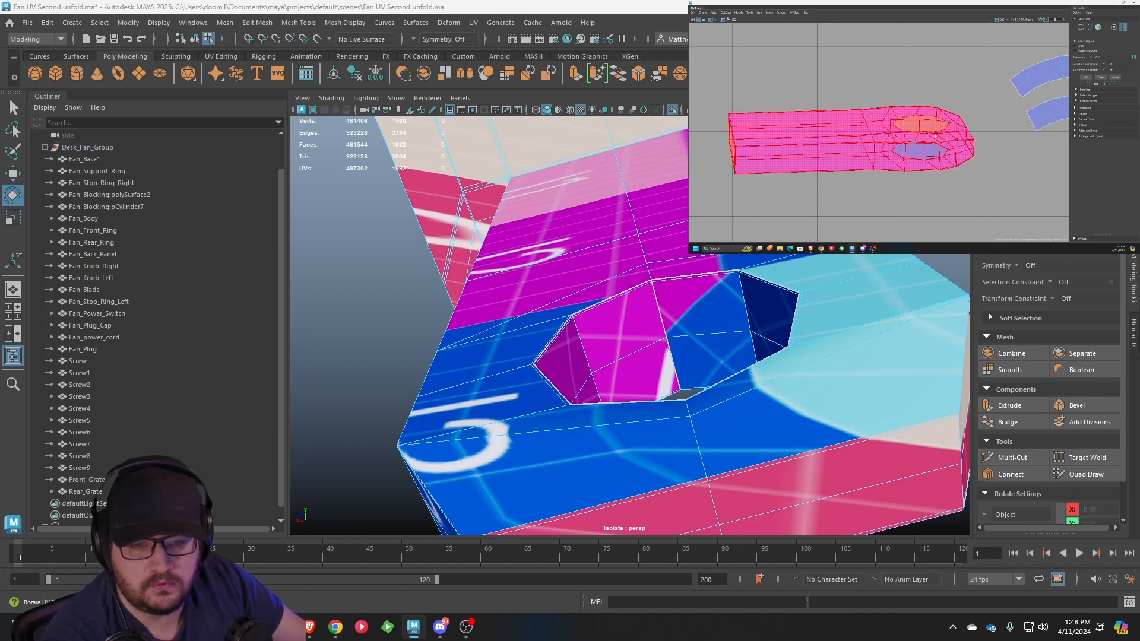
left_click(920, 126)
key("ctrl+u")
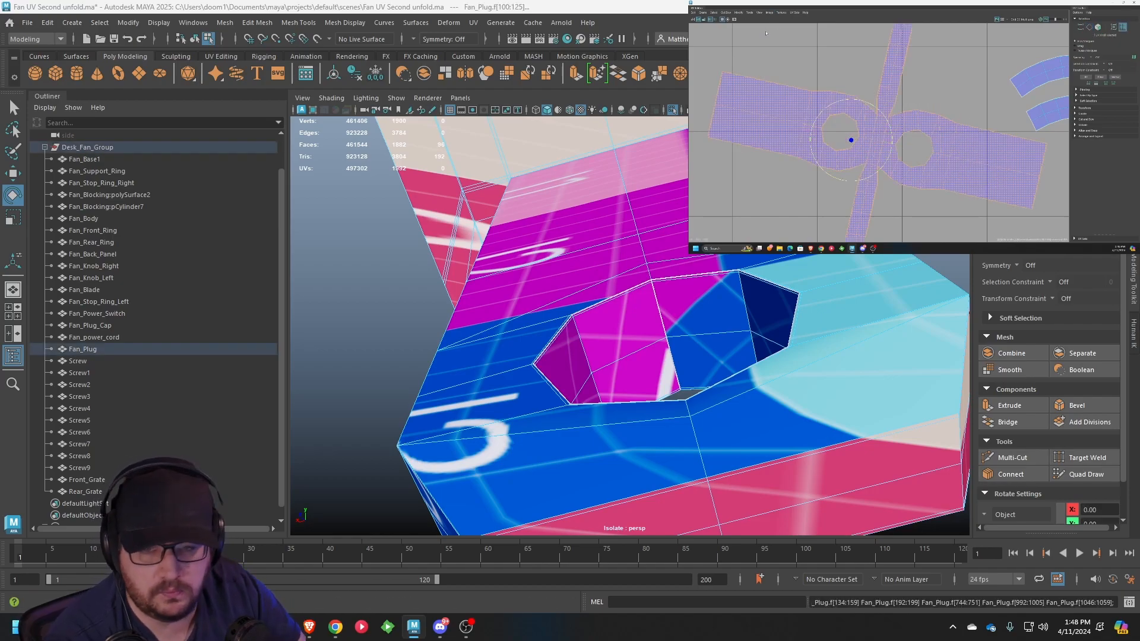
Rotate the unfolded upper prong shell until it is axis-aligned and move it away from the hole-wall strips
scroll(766, 34, "down", 6)
left_click(850, 72)
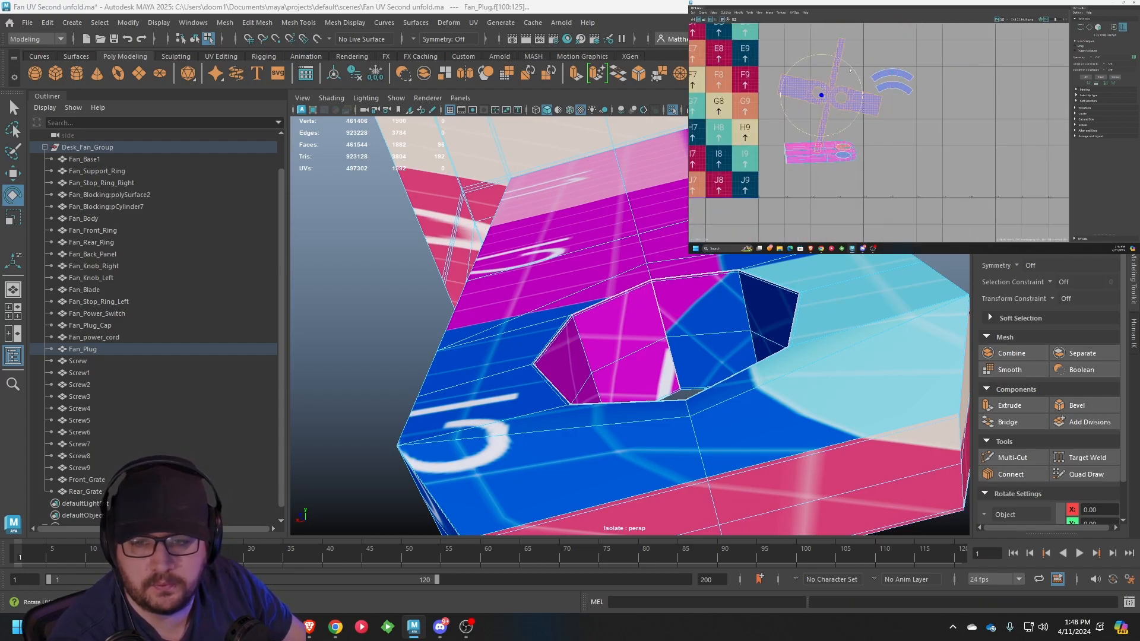
left_click_drag(842, 62, 834, 54)
key("r")
left_click_drag(830, 96, 797, 86)
key("w")
Select the lengthwise edges along the sides of the lower prong's UV shell as seams
scroll(814, 151, "up", 7)
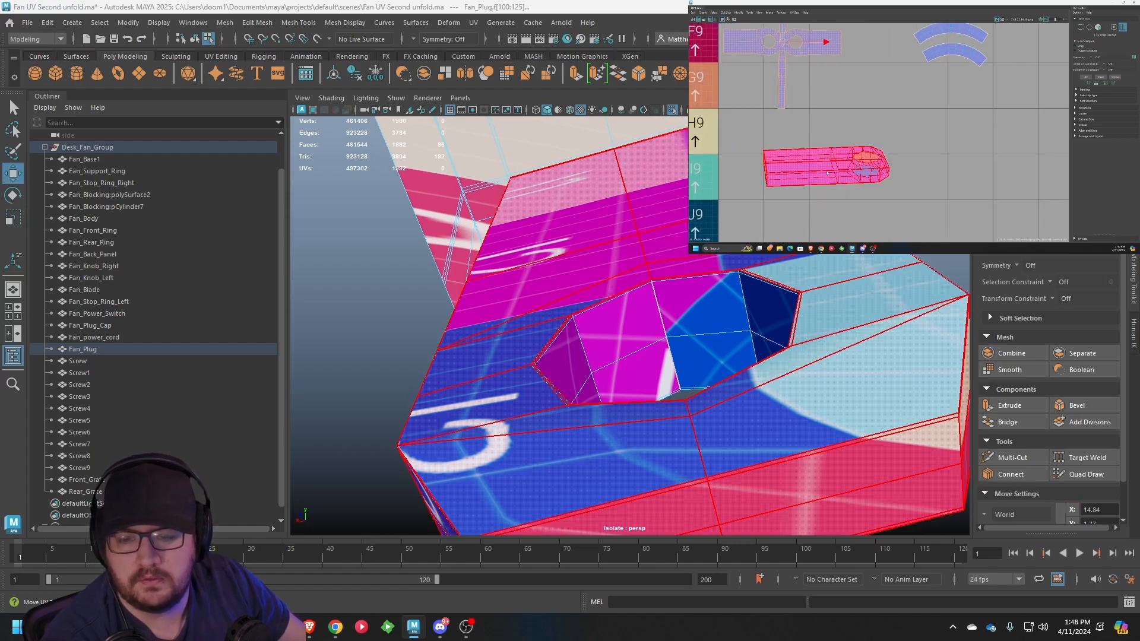
right_click_drag(882, 157, 882, 143)
middle_click_drag(772, 157, 875, 138, "alt")
scroll(831, 142, "up", 1)
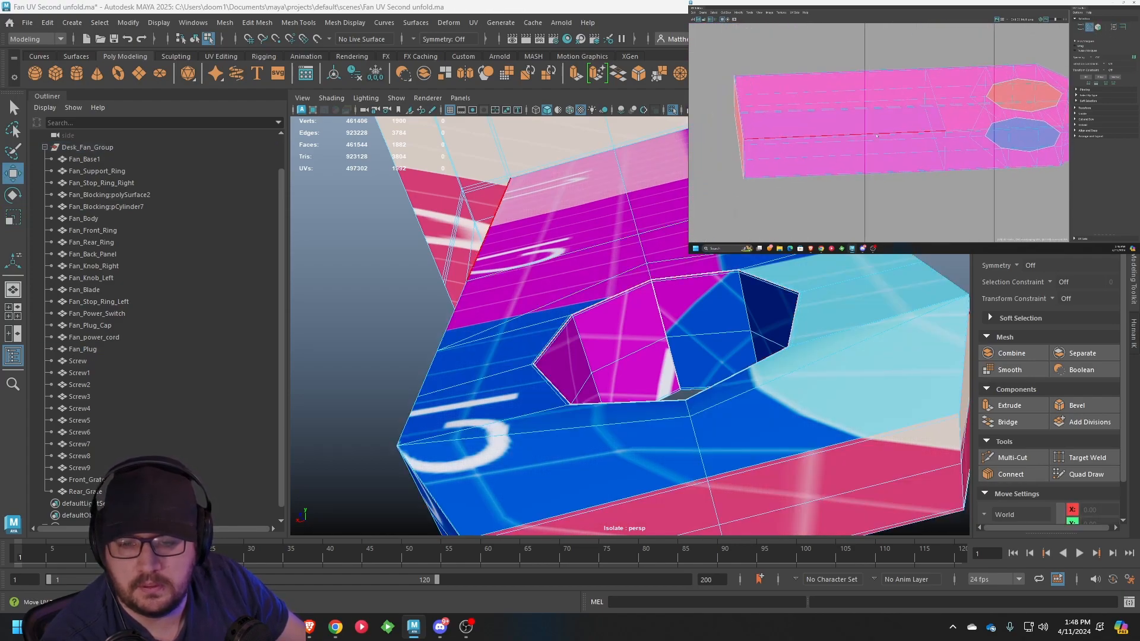
double_click(790, 144)
middle_click_drag(789, 151, 868, 127, "alt")
scroll(867, 128, "up", 1)
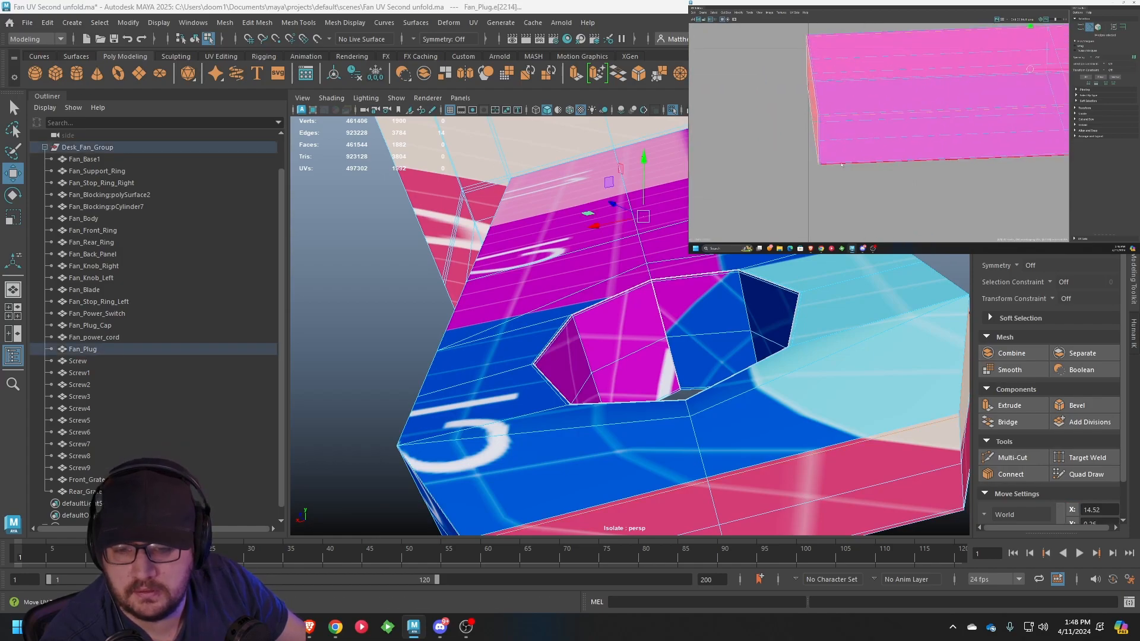
double_click(827, 82)
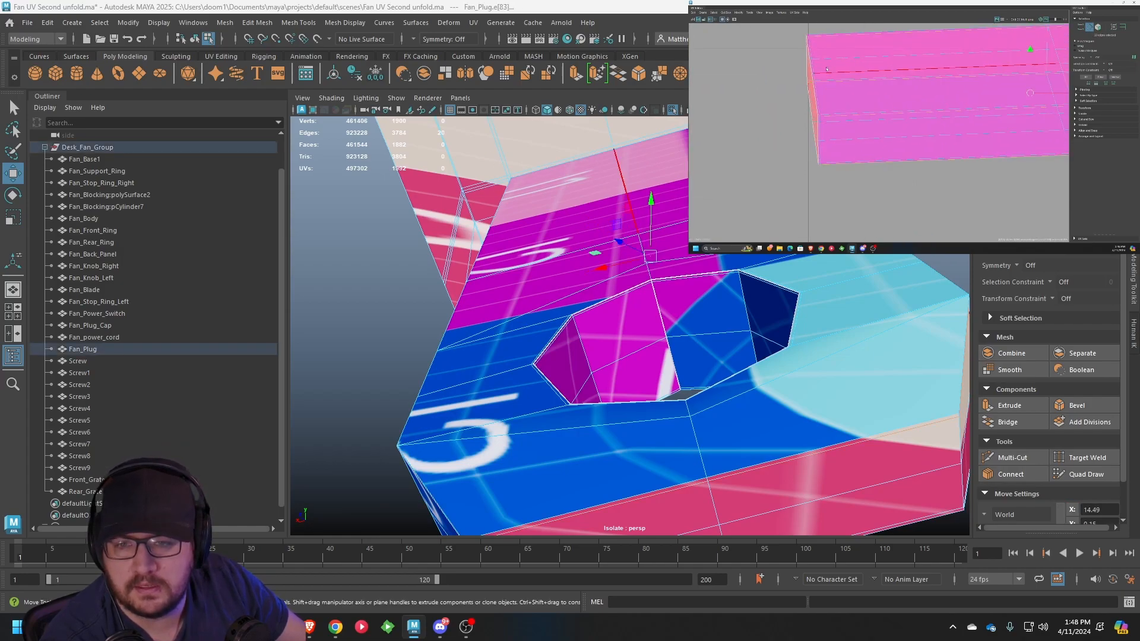
double_click(827, 34)
scroll(843, 77, "down", 2)
scroll(859, 126, "up", 2)
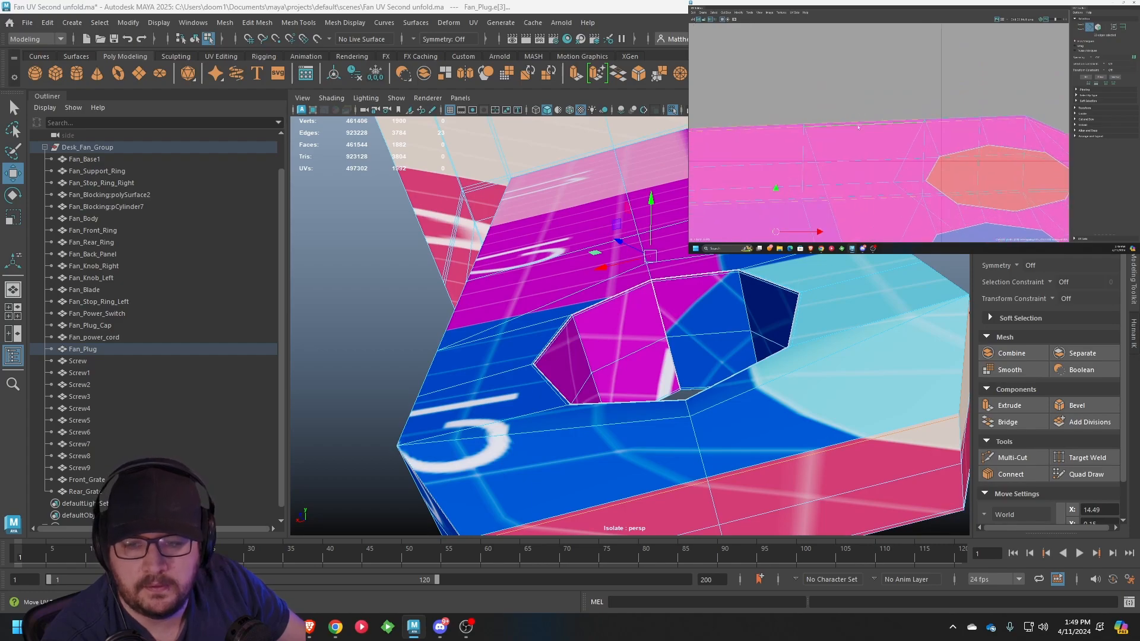
Add the edges around the lower prong's tip and holes to the selection and cut the UVs along them
middle_click_drag(934, 160, 832, 143, "alt")
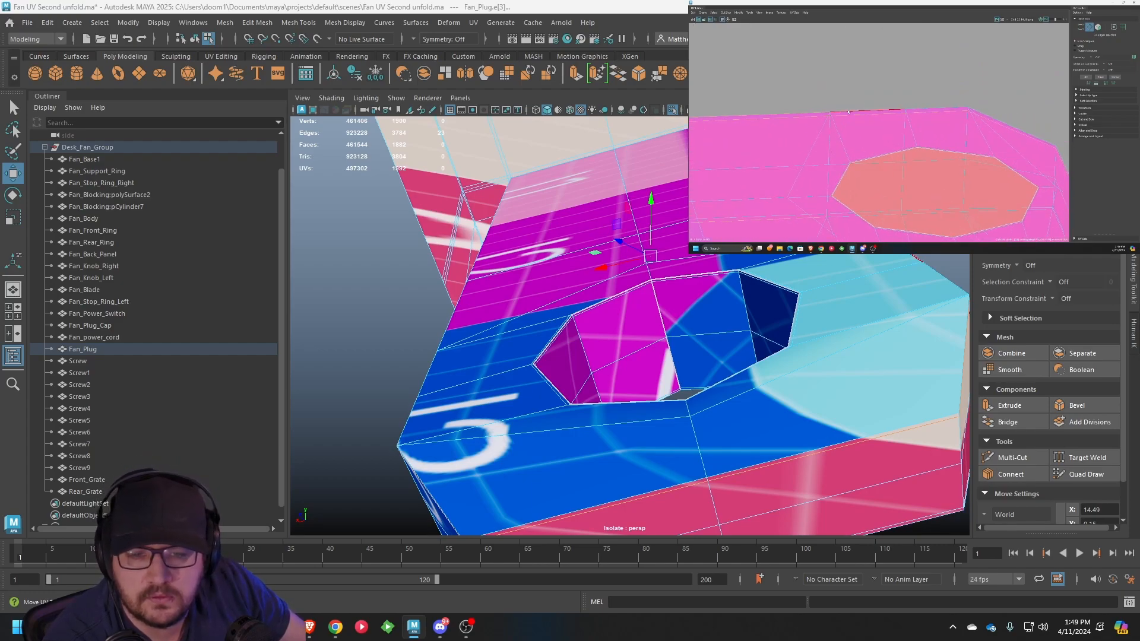
middle_click_drag(957, 134, 908, 117, "alt")
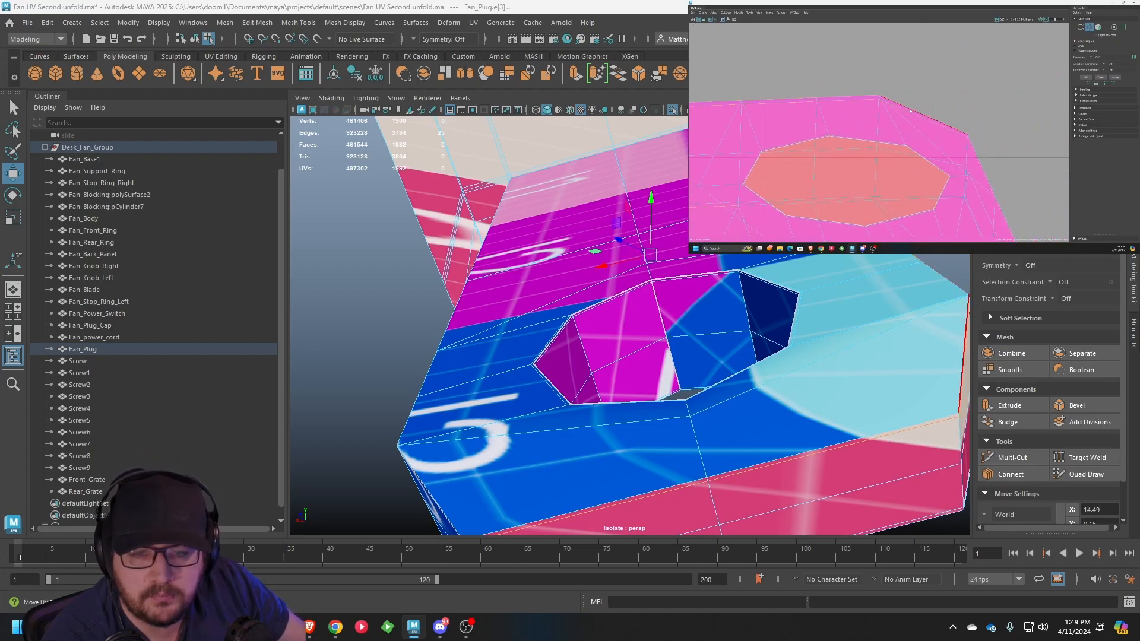
middle_click_drag(897, 193, 834, 133, "alt")
scroll(902, 136, "up", 1)
scroll(834, 133, "up", 1)
scroll(868, 142, "down", 2)
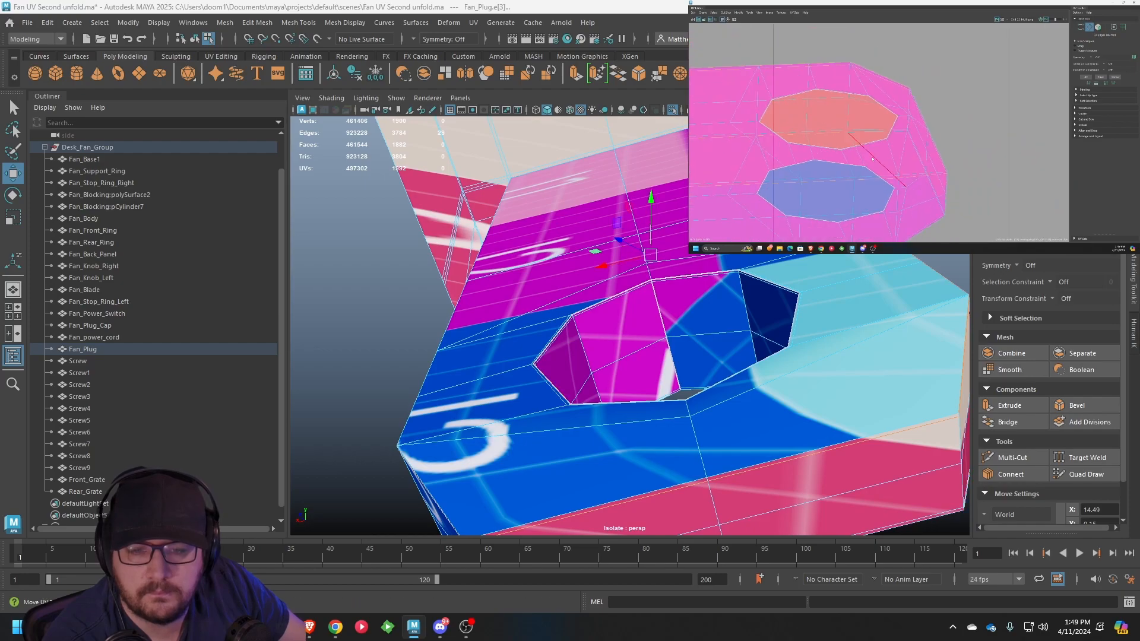
middle_click_drag(873, 171, 923, 123, "alt")
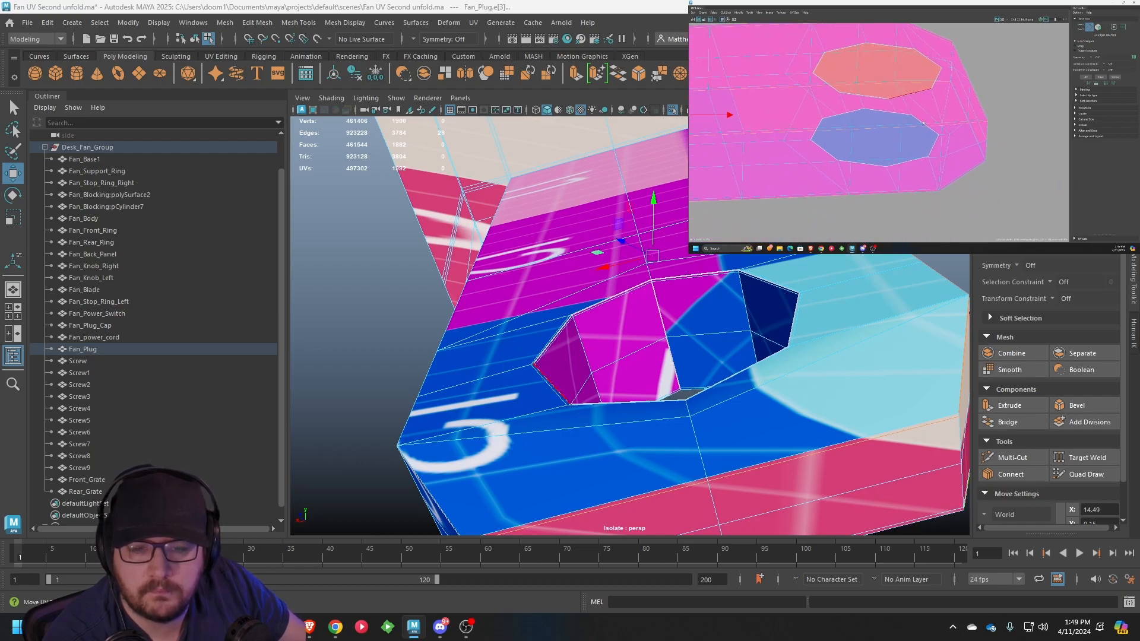
middle_click_drag(953, 169, 935, 151, "alt")
middle_click_drag(826, 126, 888, 153, "alt")
scroll(888, 154, "up", 2)
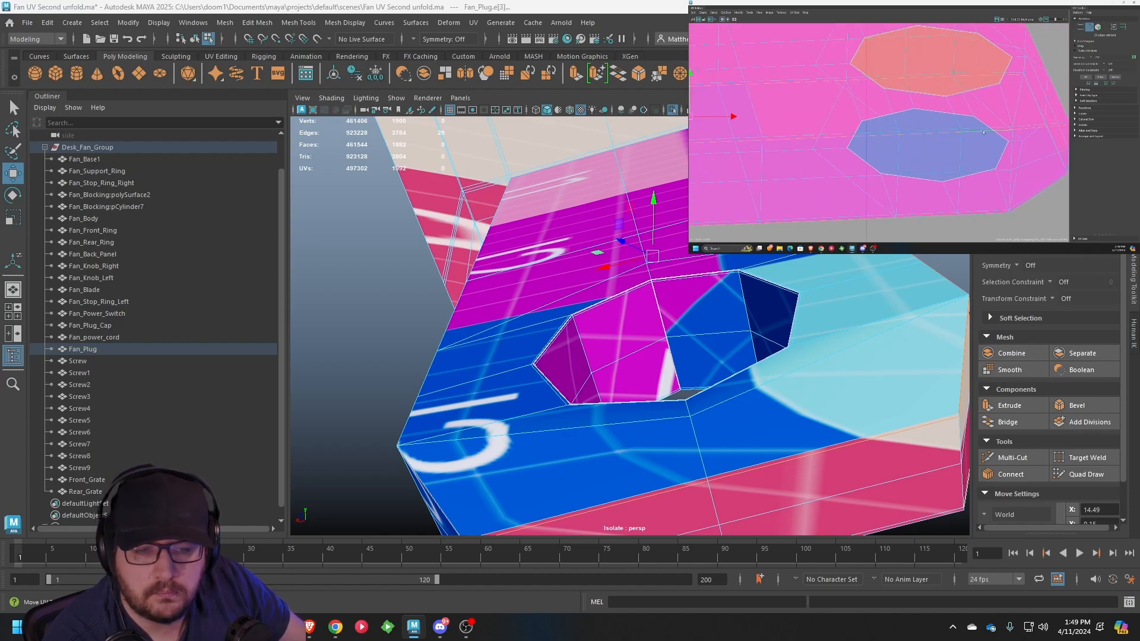
middle_click_drag(1017, 170, 922, 170, "alt")
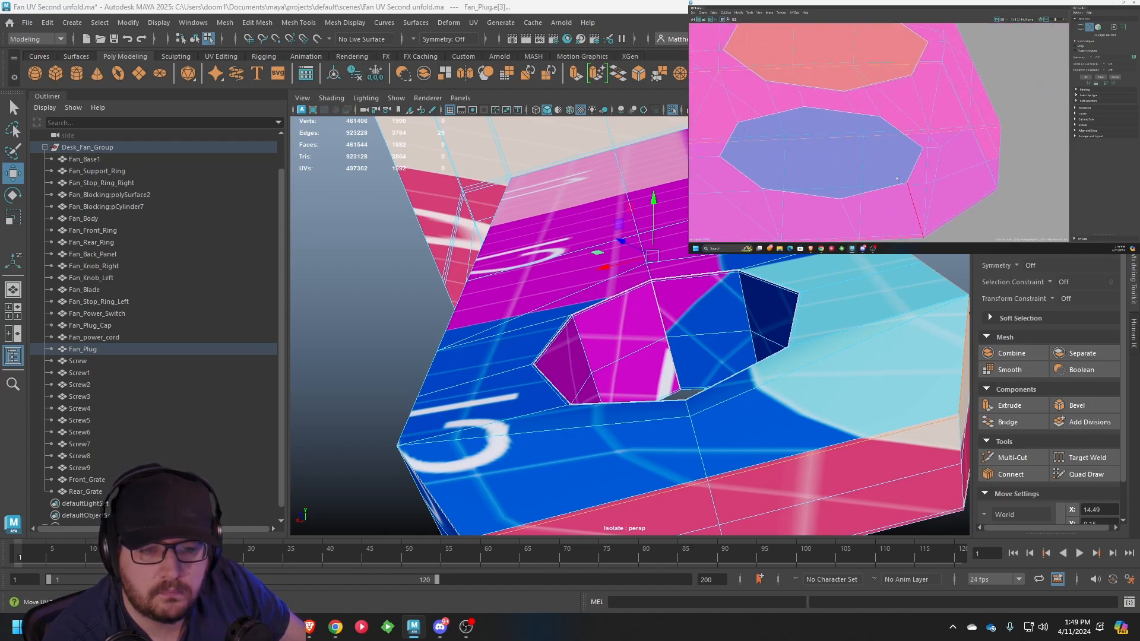
scroll(922, 170, "up", 2)
scroll(1013, 101, "down", 2)
scroll(980, 118, "down", 2)
scroll(954, 133, "up", 3)
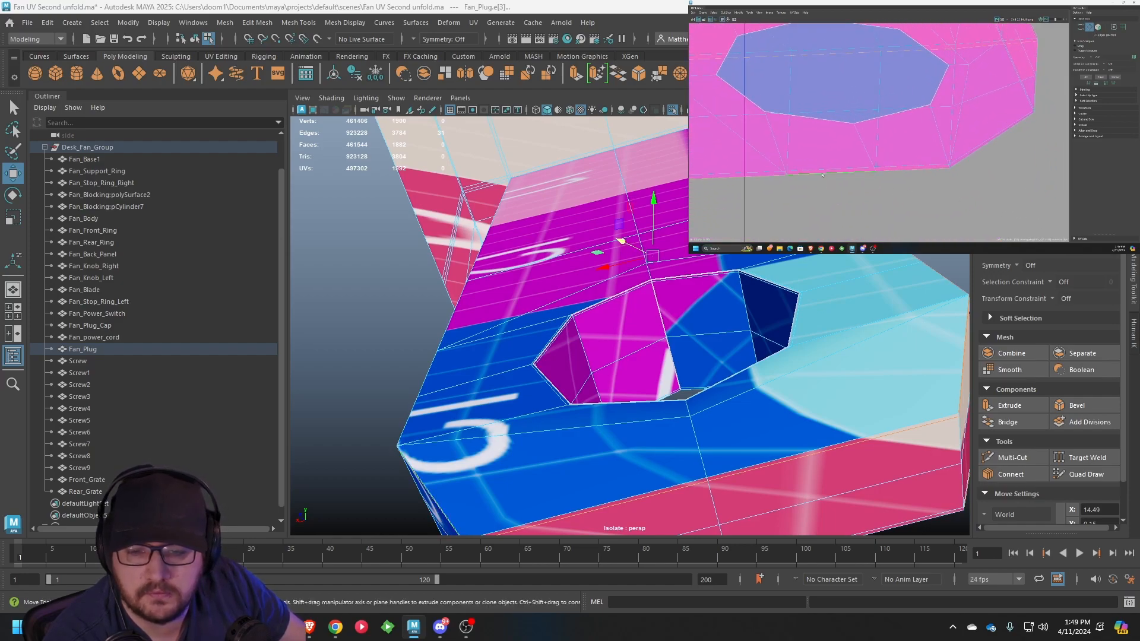
scroll(982, 150, "down", 5)
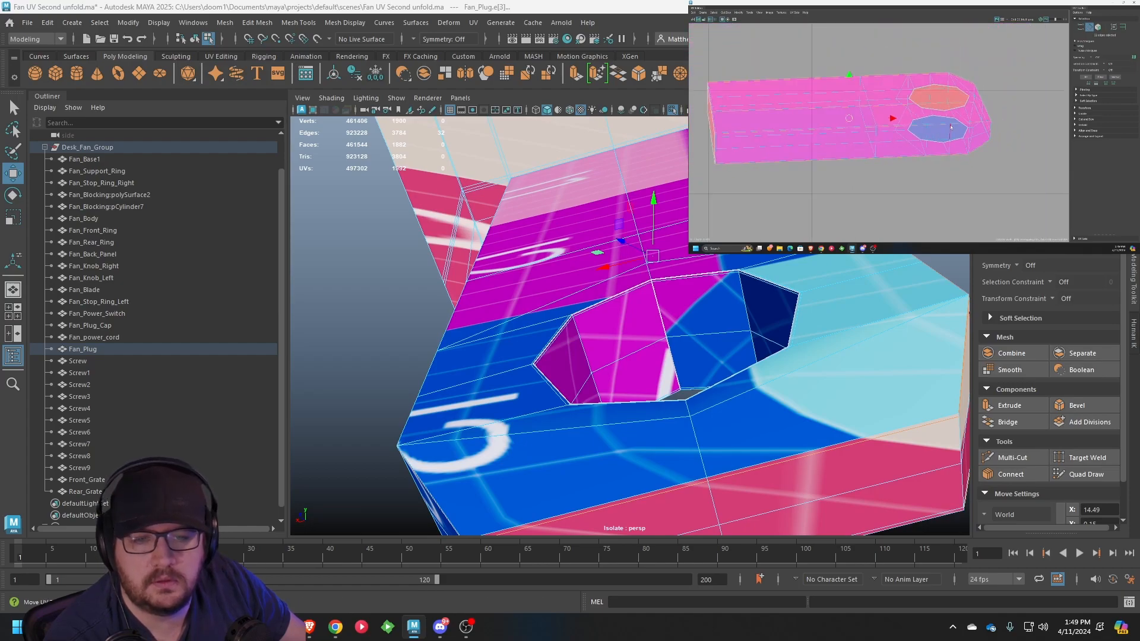
key("shift+x")
Try to unfold the lower prong's newly cut UV shell
left_click(967, 140)
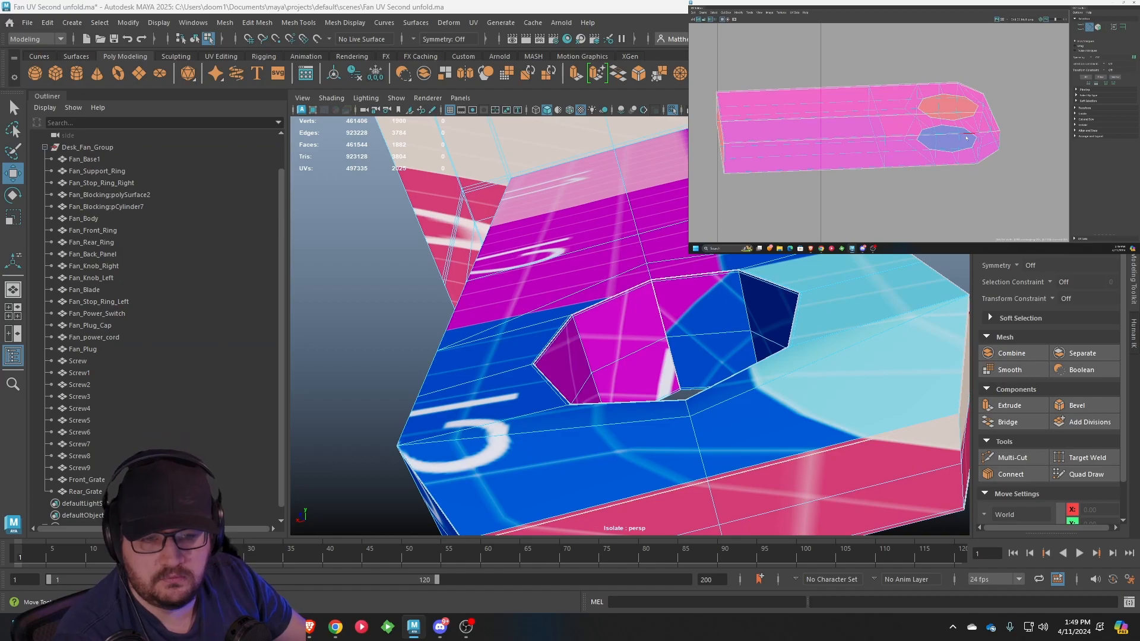
scroll(966, 139, "down", 3)
right_click_drag(954, 129, 986, 116)
left_click(944, 124)
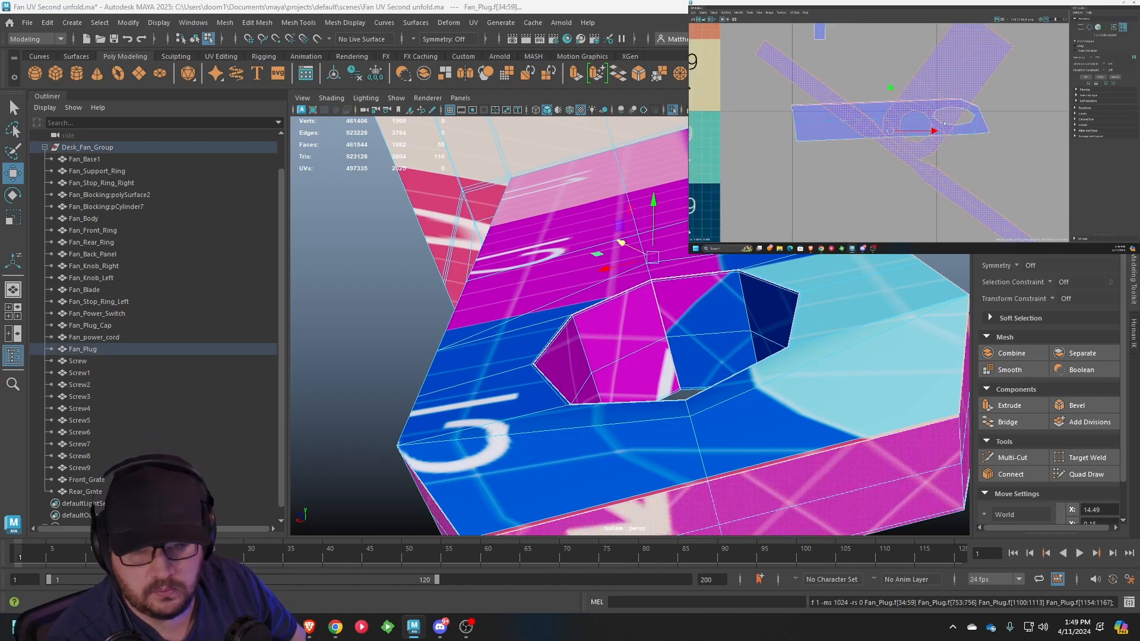
key("f")
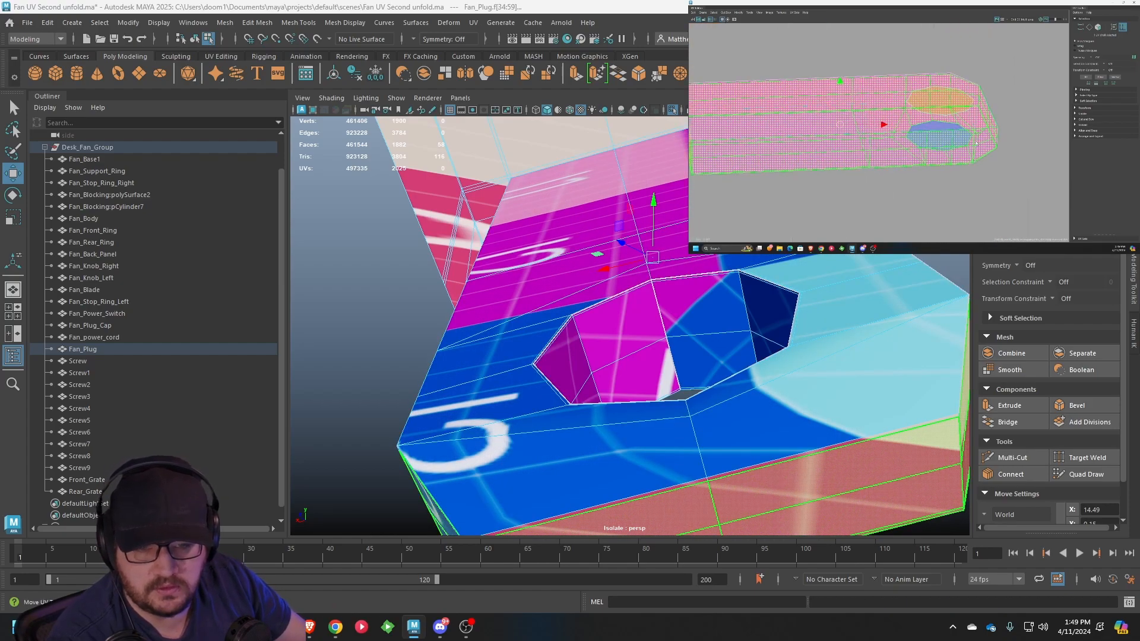
left_click(982, 190)
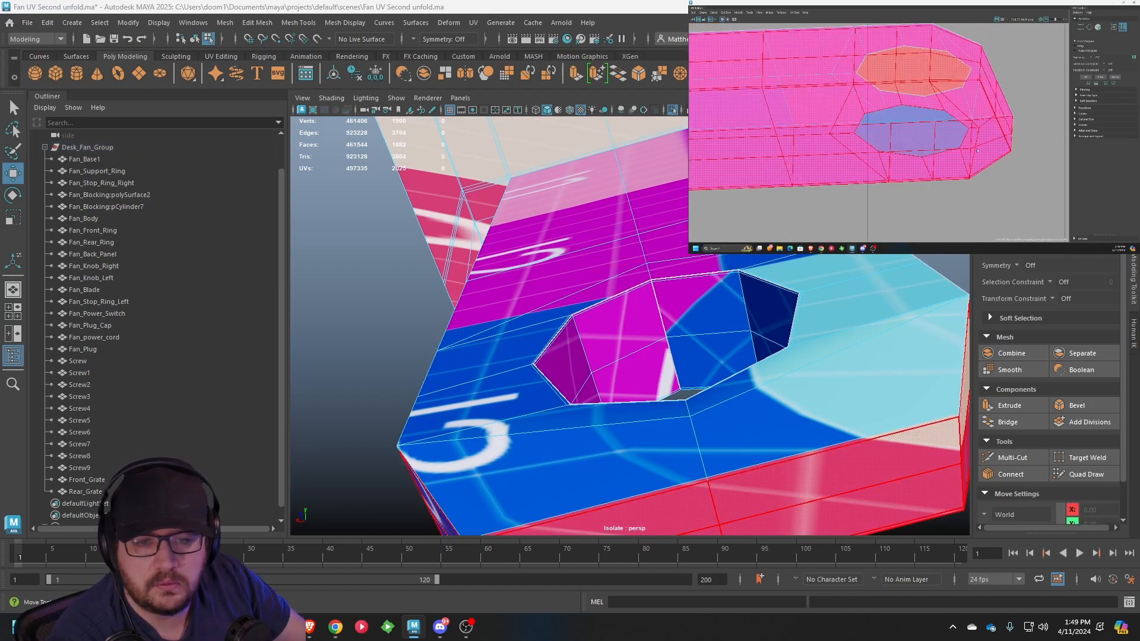
Undo the seam cut on the lower prong's UV shell
scroll(1029, 112, "up", 5)
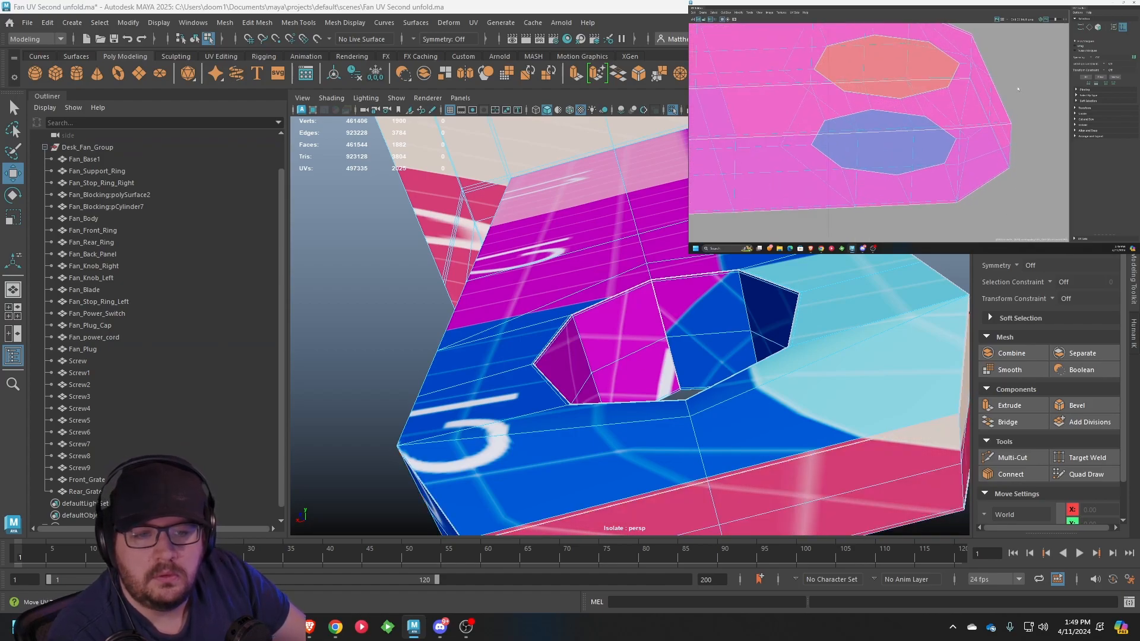
key("ctrl+z")
key("ctrl+z")
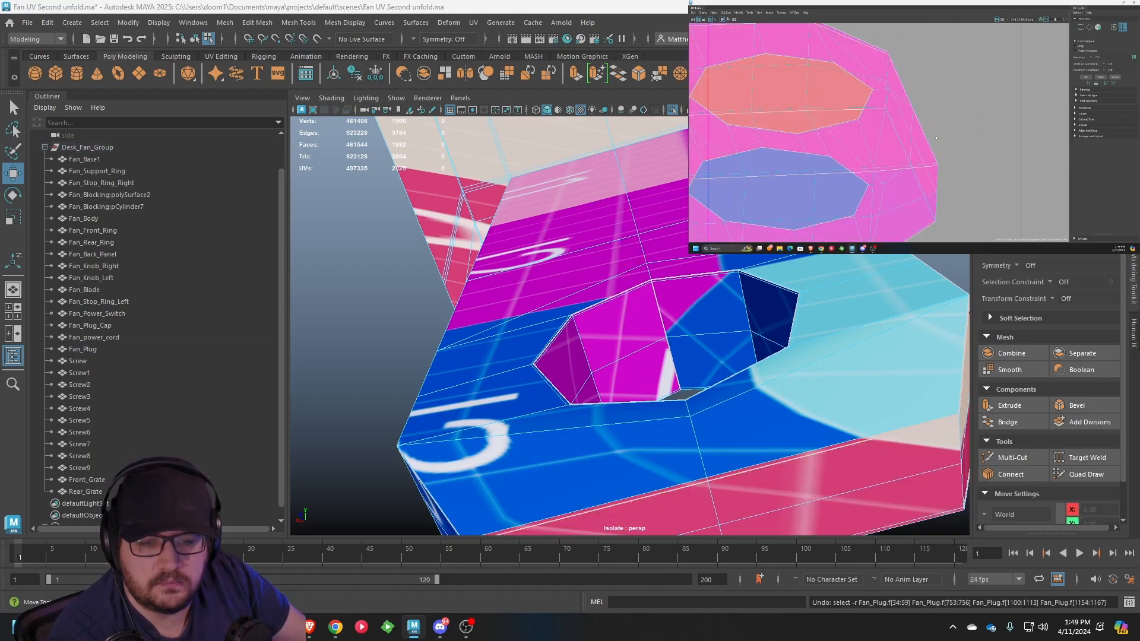
key("ctrl+z")
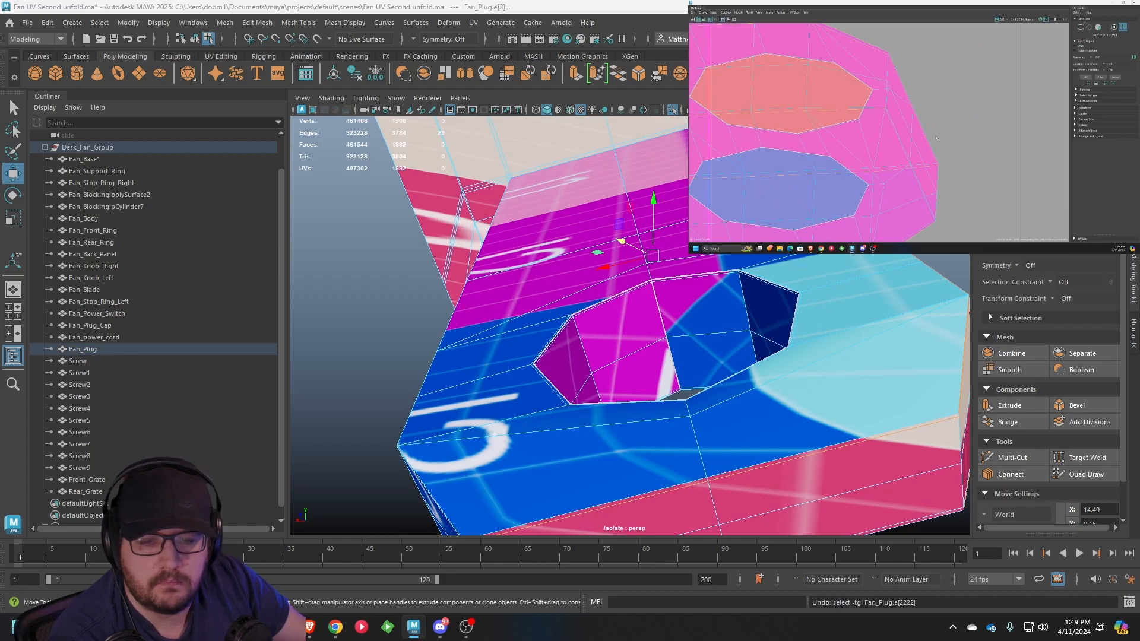
Select the lengthwise seam edges at the base end of the lower prong's UV shell
scroll(897, 170, "down", 1)
right_click_drag(925, 170, 943, 167)
middle_click_drag(843, 171, 971, 147, "alt")
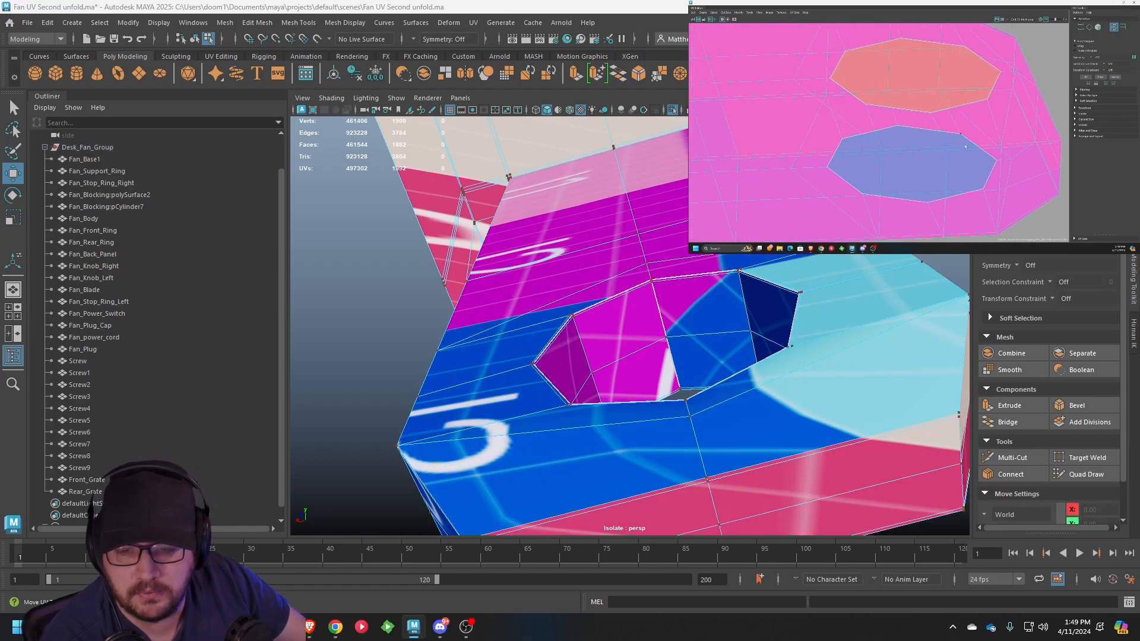
scroll(809, 161, "down", 4)
middle_click_drag(809, 161, 1048, 126, "alt")
scroll(828, 129, "up", 4)
left_click(795, 131)
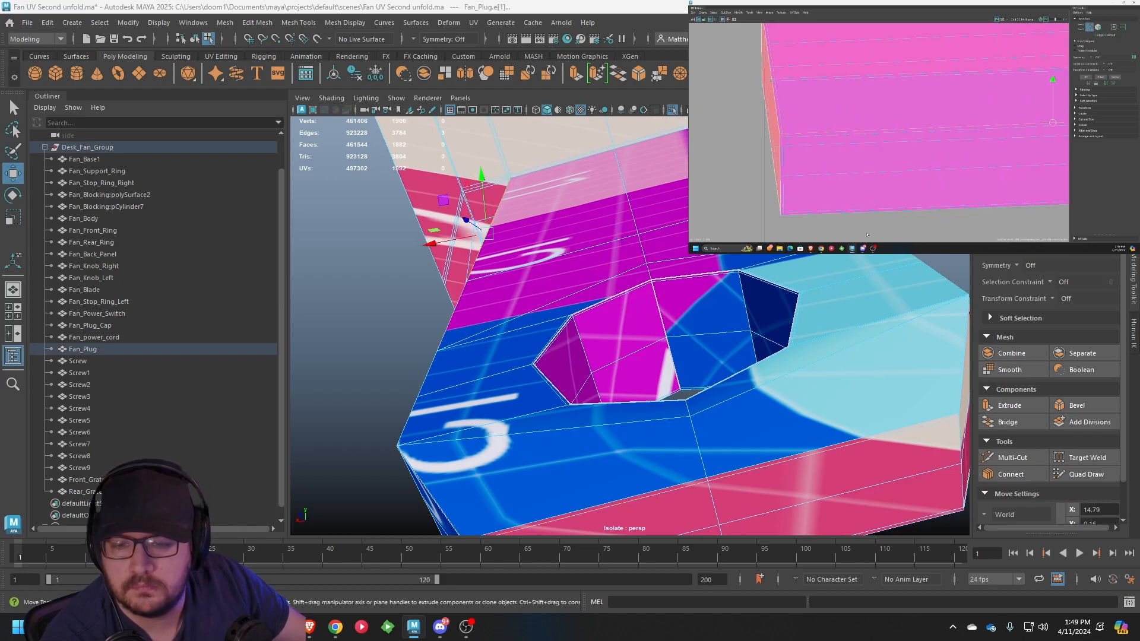
double_click(811, 213, "shift")
middle_click_drag(810, 92, 839, 141, "alt")
scroll(839, 141, "up", 2)
double_click(815, 125, "shift")
middle_click_drag(811, 57, 722, 120, "alt")
double_click(811, 119, "shift")
Add the outer edges around the rounded tip of the lower prong's UV shell to the seam selection
scroll(814, 112, "down", 2)
middle_click_drag(1010, 98, 795, 116, "alt")
scroll(873, 95, "up", 4)
double_click(957, 150, "shift")
middle_click_drag(966, 118, 882, 101, "alt")
left_click(940, 125, "shift")
scroll(974, 160, "down", 2)
middle_click_drag(1031, 205, 926, 72, "alt")
scroll(975, 159, "down", 1)
scroll(974, 159, "down", 1)
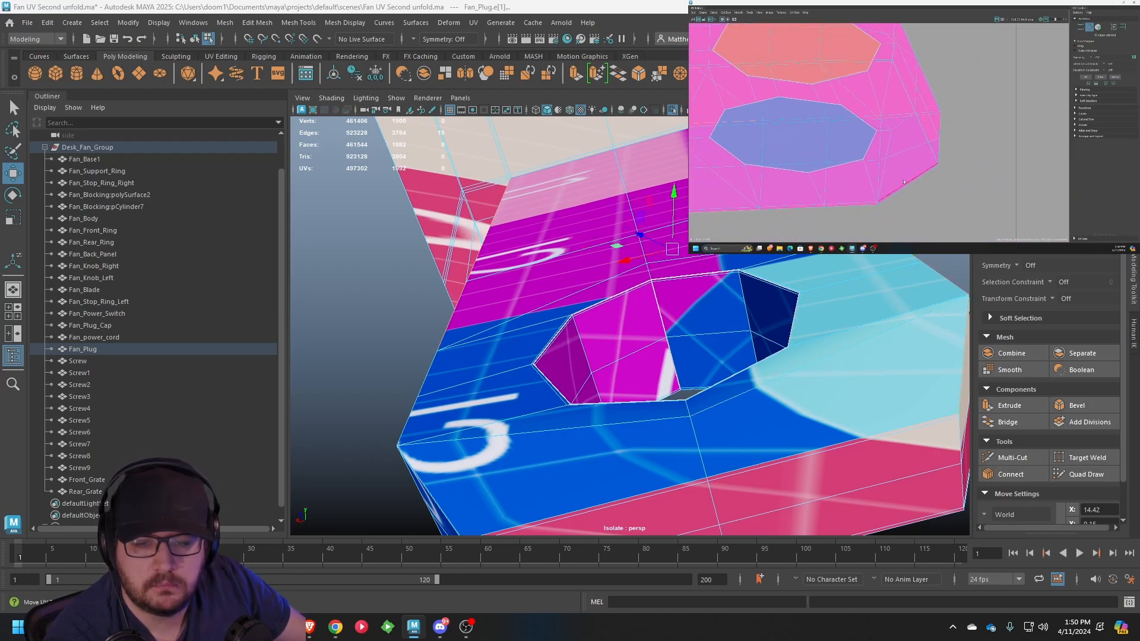
left_click(864, 206, "shift")
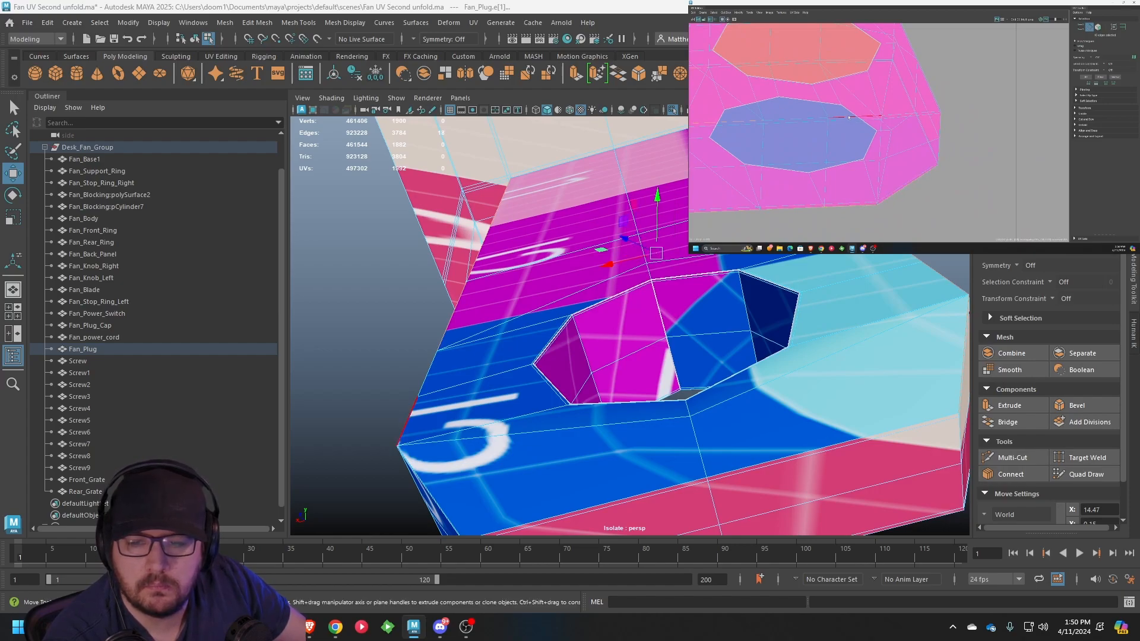
Add the short edges beside the lower prong's holes to the selection and cut the UVs along all selected seams
middle_click_drag(899, 109, 915, 148, "alt")
scroll(822, 147, "up", 2)
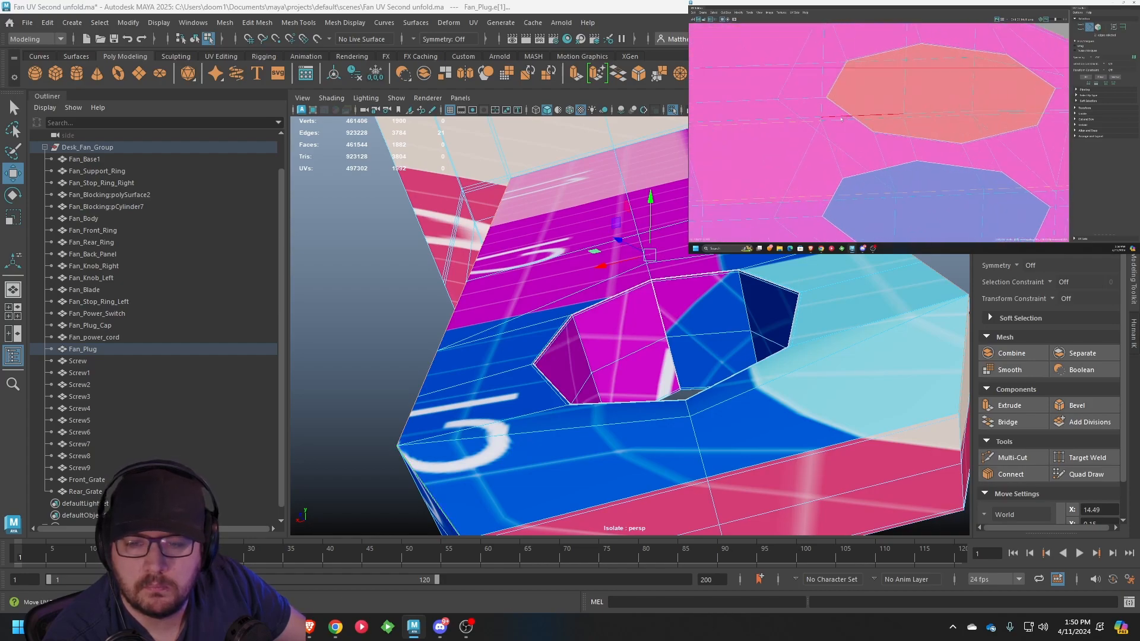
scroll(840, 120, "down", 2)
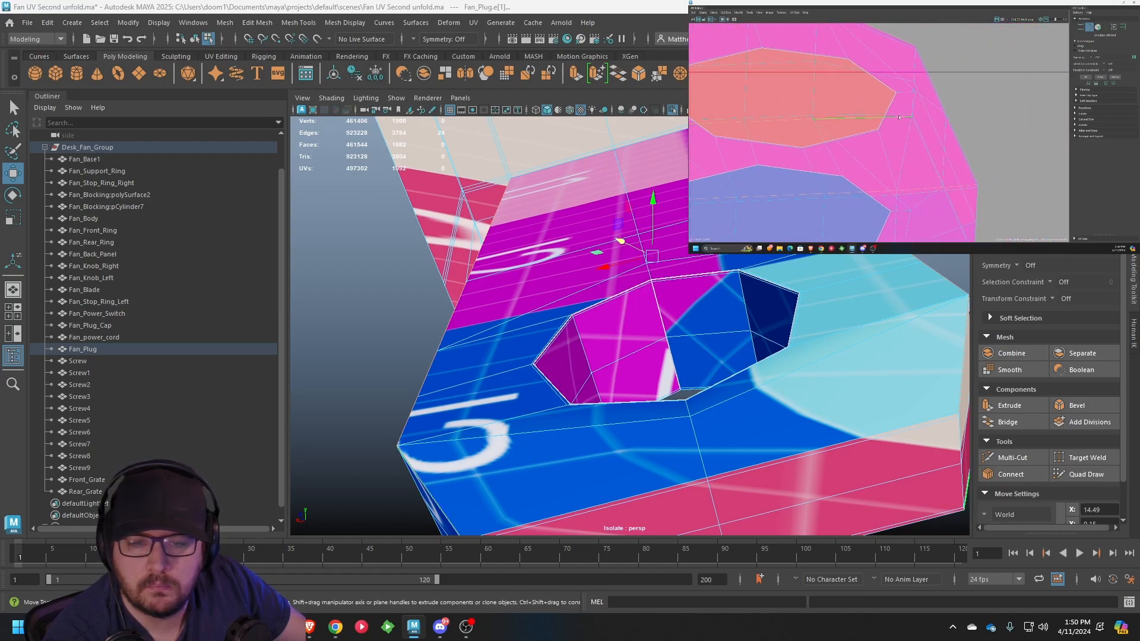
scroll(910, 136, "down", 3)
scroll(910, 136, "down", 3)
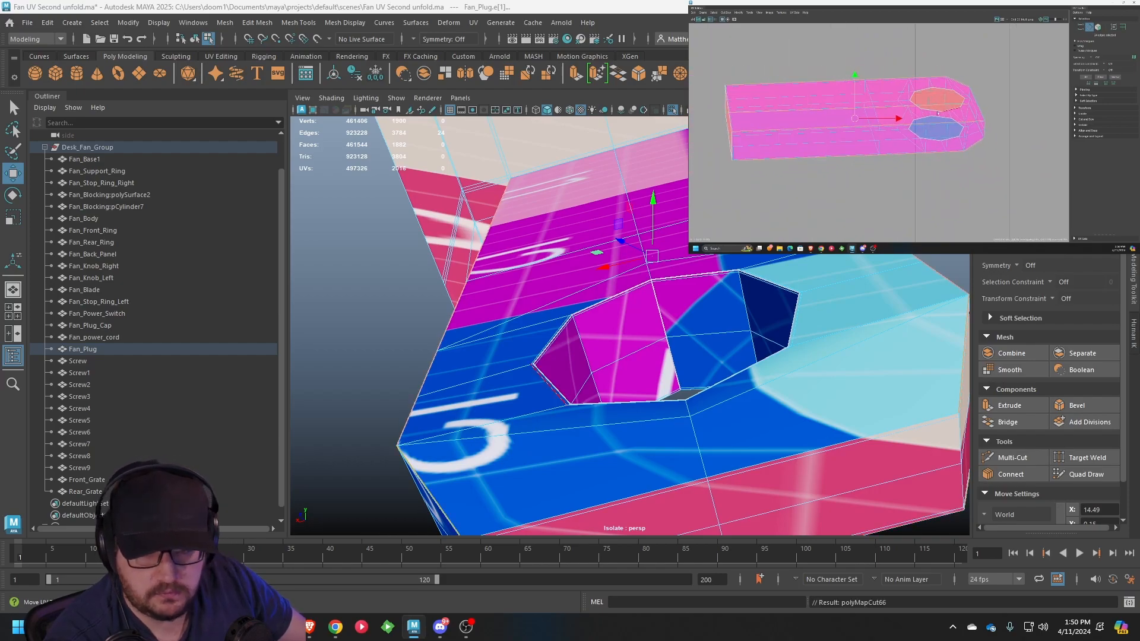
Select the lower prong's whole UV shell and unfold it
right_click(877, 132)
right_click_drag(878, 131, 865, 125)
left_click(866, 126)
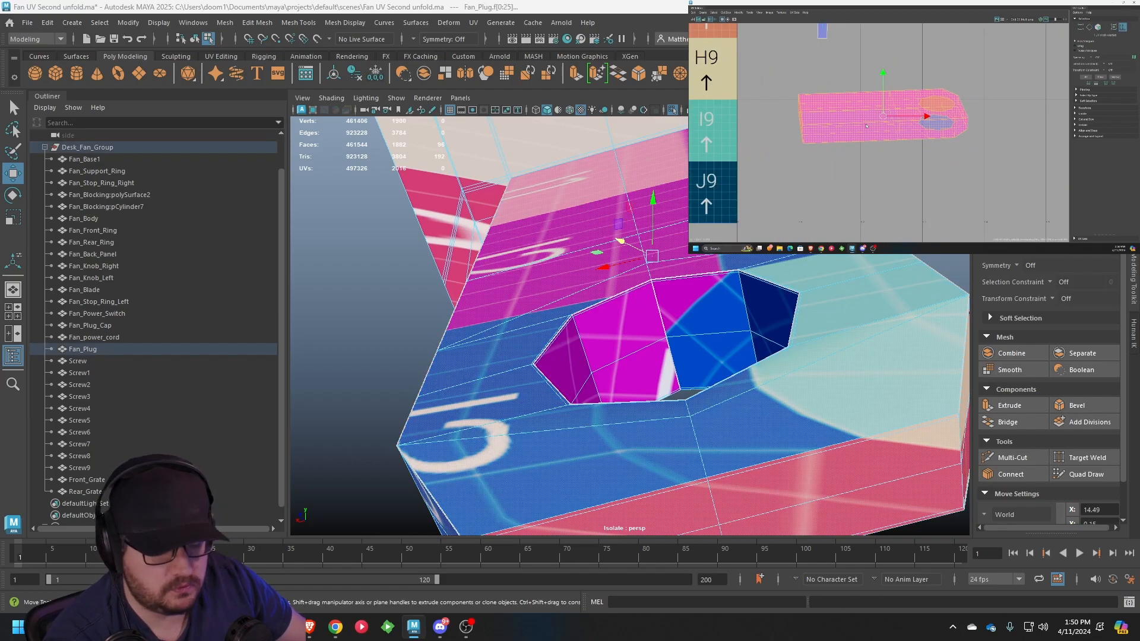
key("ctrl+u")
scroll(884, 121, "down", 5)
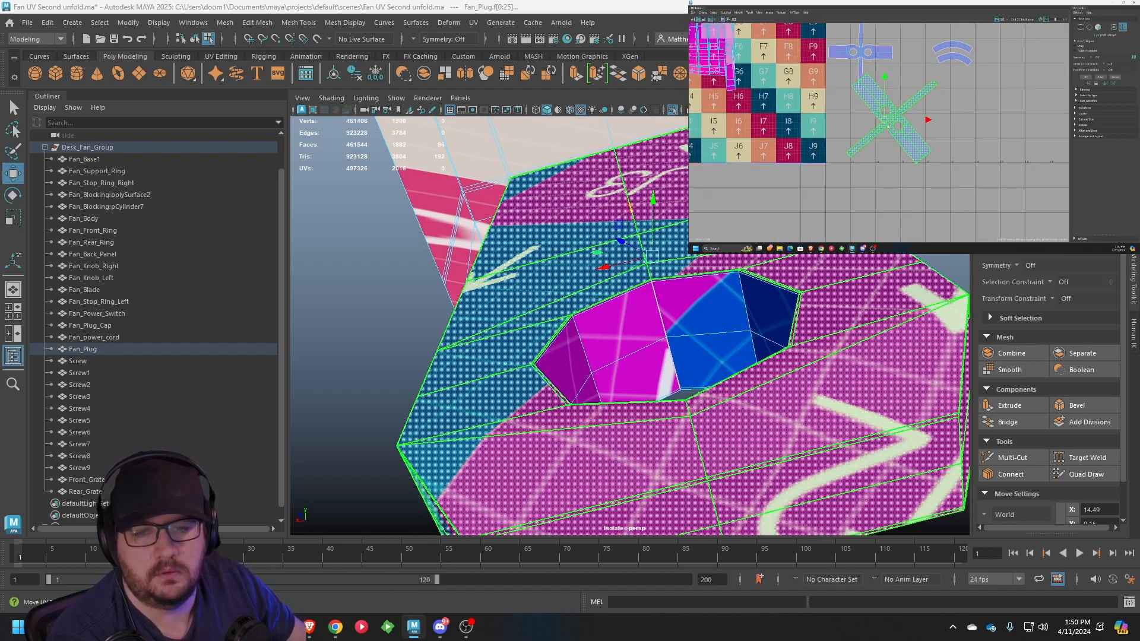
Rotate the lower prong's unfolded cross-shaped UV shell until it is straight with the UV grid
key("e")
left_click_drag(922, 102, 911, 75)
key("r")
key("w")
key("r")
Return the plug to object mode and examine the checker texture on its body and flange from several sides
scroll(641, 337, "down", 5)
left_click_drag(641, 337, 630, 261, "alt")
scroll(629, 274, "down", 8)
right_click_drag(629, 274, 755, 262)
scroll(600, 308, "up", 4)
mouse_move(701, 273)
left_mouse_down("alt")
mouse_move(600, 308)
mouse_move(661, 318)
mouse_move(630, 267)
mouse_move(654, 297)
mouse_move(704, 283)
left_mouse_up("alt")
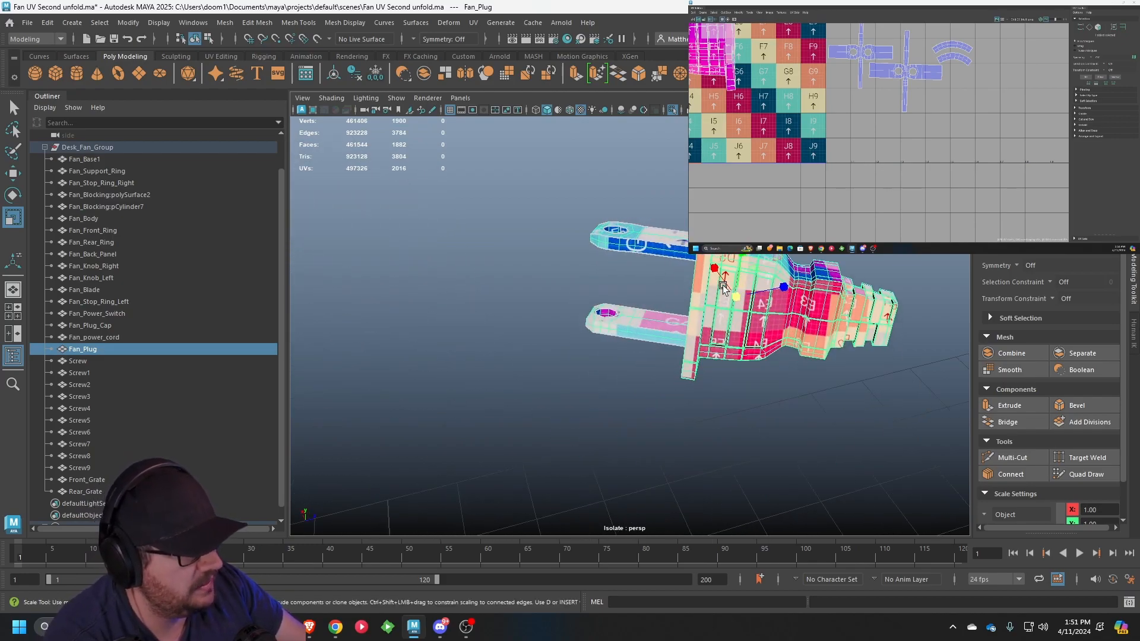
middle_click_drag(707, 283, 564, 324, "alt")
scroll(564, 325, "up", 5)
left_click_drag(565, 324, 461, 394, "alt")
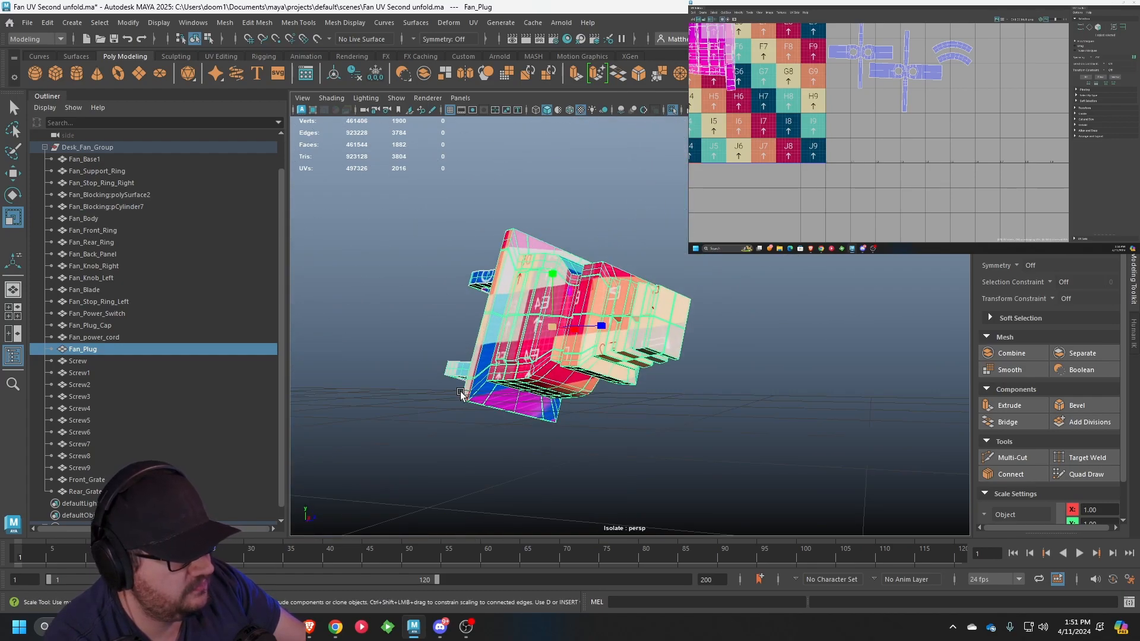
left_click_drag(506, 336, 319, 381, "alt")
scroll(502, 360, "down", 5)
scroll(475, 332, "up", 5)
left_click_drag(516, 297, 547, 300, "alt")
Select the edge loop where the plug body meets the flange and cut the UVs along it
right_click_drag(501, 236, 503, 215)
left_click(521, 241)
scroll(524, 250, "down", 8)
left_click_drag(527, 260, 668, 364, "alt")
key("w")
left_click_drag(722, 396, 815, 401)
key("ctrl+z")
left_click_drag(793, 347, 696, 369, "alt")
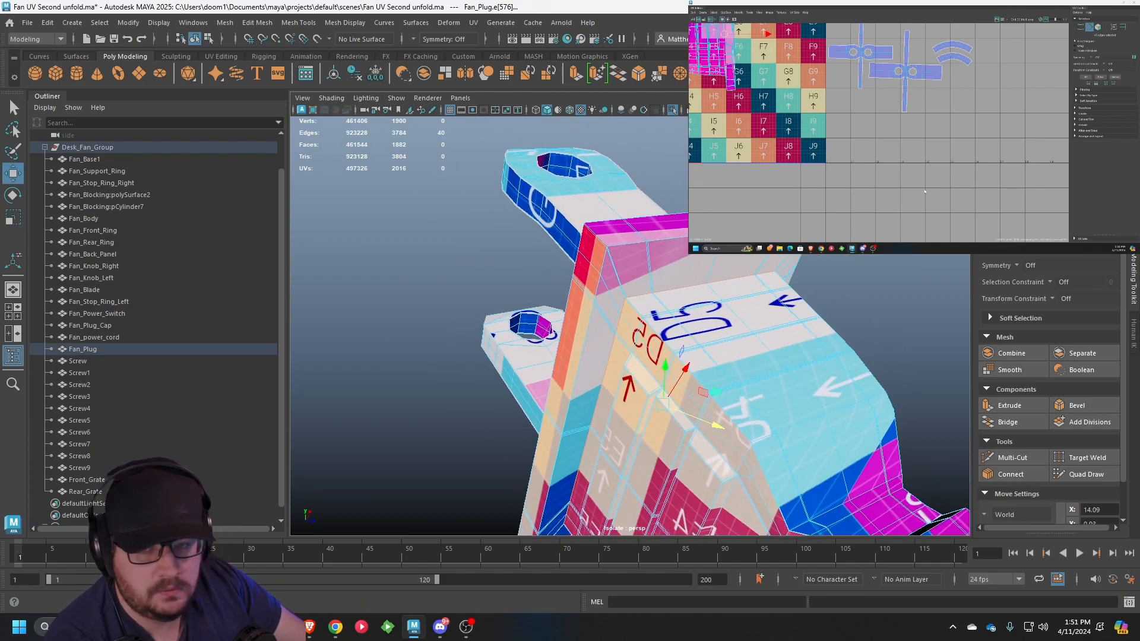
scroll(880, 182, "down", 1)
middle_click_drag(880, 183, 895, 181, "alt")
key("shift+x")
Select the flange's UV shell to examine how far the new cut separates it from the plug body
left_click_drag(434, 331, 574, 313, "alt")
right_click_drag(719, 273, 773, 314)
left_click(695, 290)
left_click_drag(691, 296, 599, 346, "alt")
scroll(582, 273, "up", 3)
right_click_drag(560, 266, 564, 235)
scroll(566, 235, "up", 3)
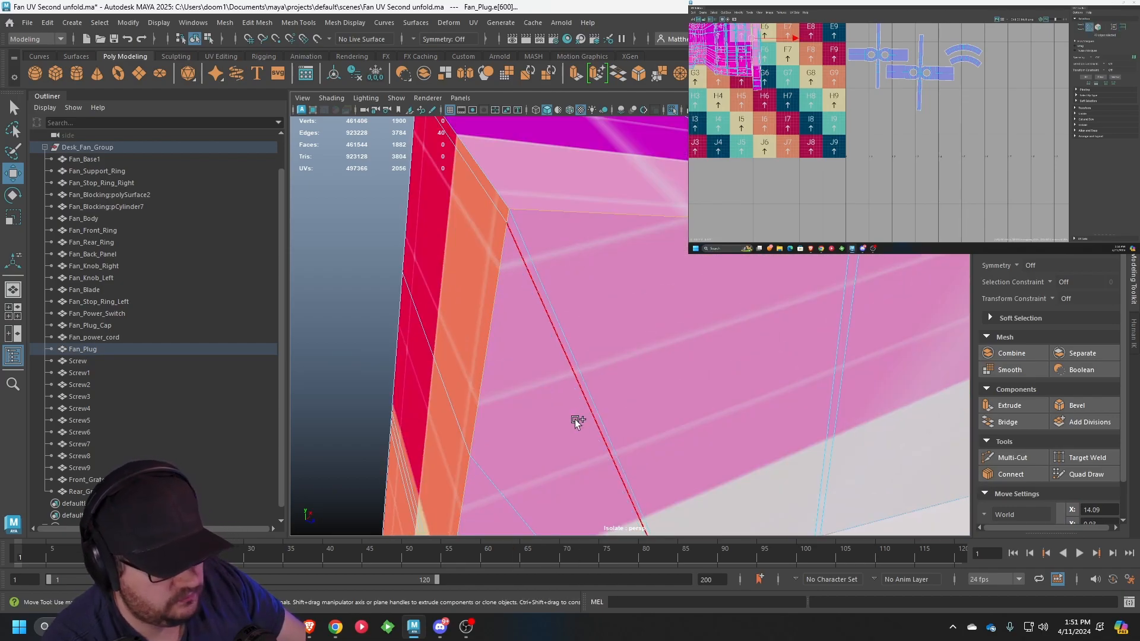
Cut the UVs along the edge loop around the outer border of the flange's body-side face
scroll(574, 420, "down", 5)
left_click_drag(575, 409, 632, 322, "alt")
right_click_drag(631, 322, 668, 309)
left_click(663, 320)
scroll(607, 260, "up", 3)
right_click_drag(582, 230, 581, 159)
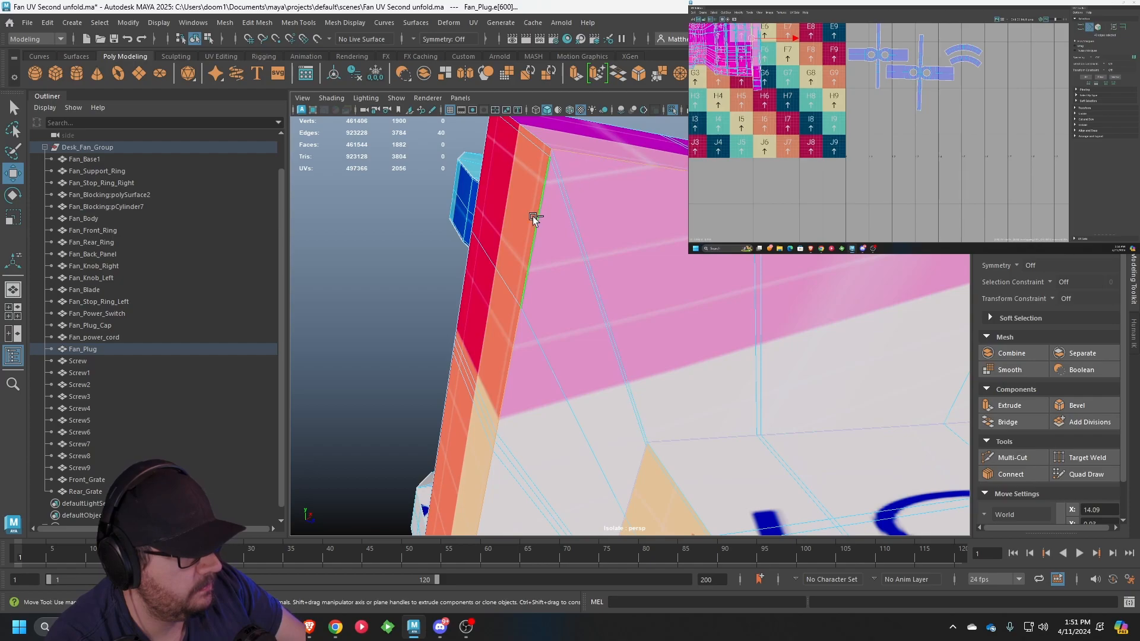
left_click_drag(554, 466, 590, 300, "alt")
key("shift+x")
Select the UV shell of the flange's body-side face and move it to empty space beside the prong shells
scroll(960, 159, "down", 1)
middle_click_drag(960, 159, 1013, 191, "alt")
right_click_drag(554, 273, 596, 312)
left_click(585, 329)
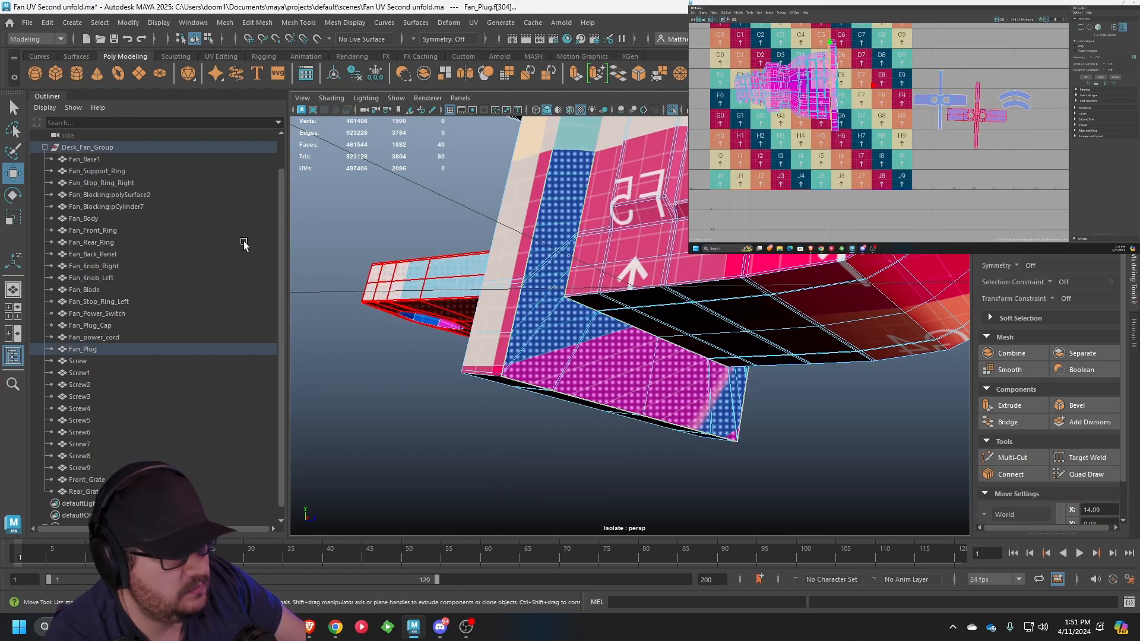
scroll(912, 157, "down", 3)
left_click_drag(856, 108, 1039, 156)
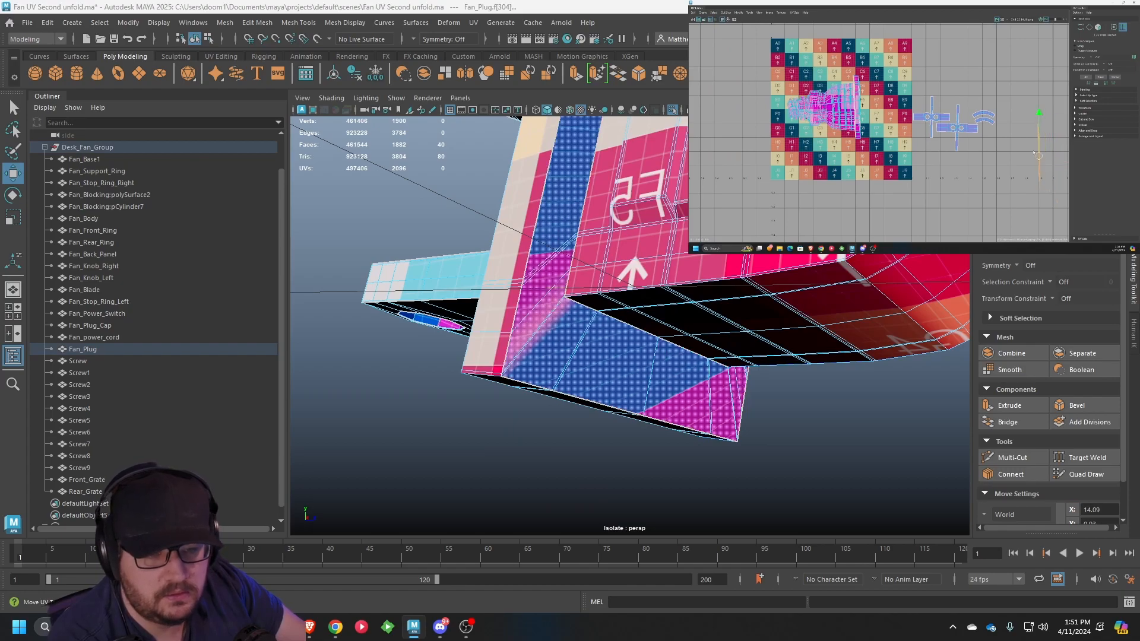
Select all UVs of the flange's body-side face shell and unfold them
middle_click_drag(1040, 157, 974, 155, "alt")
scroll(975, 156, "up", 1)
right_click_drag(990, 149, 1010, 149)
left_click_drag(1017, 211, 974, 112)
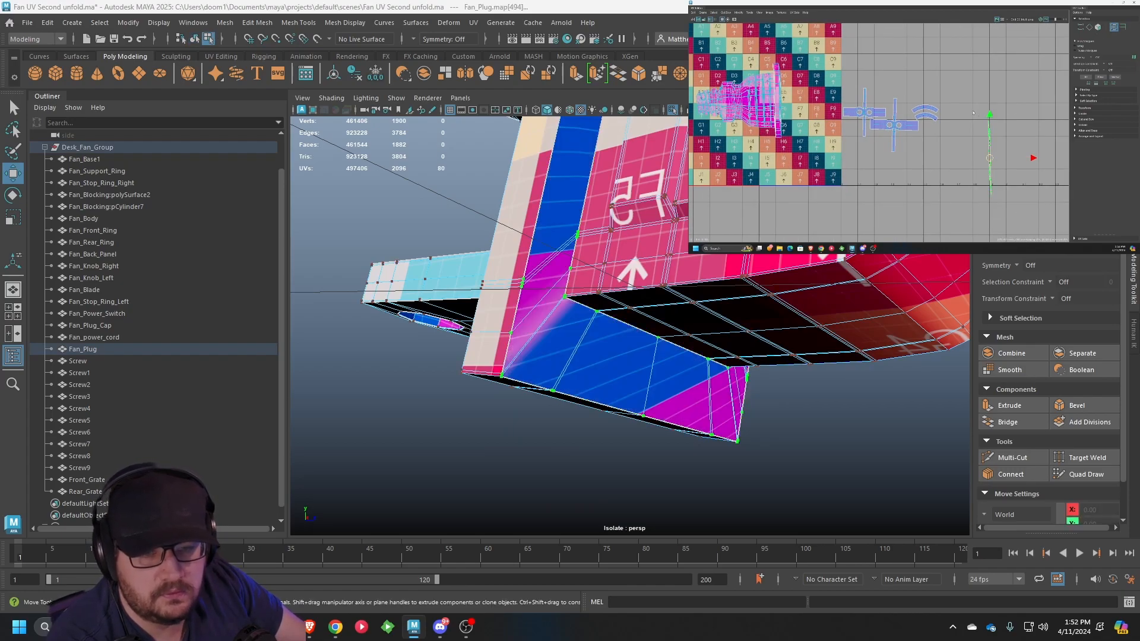
left_click(739, 12)
left_click(751, 160)
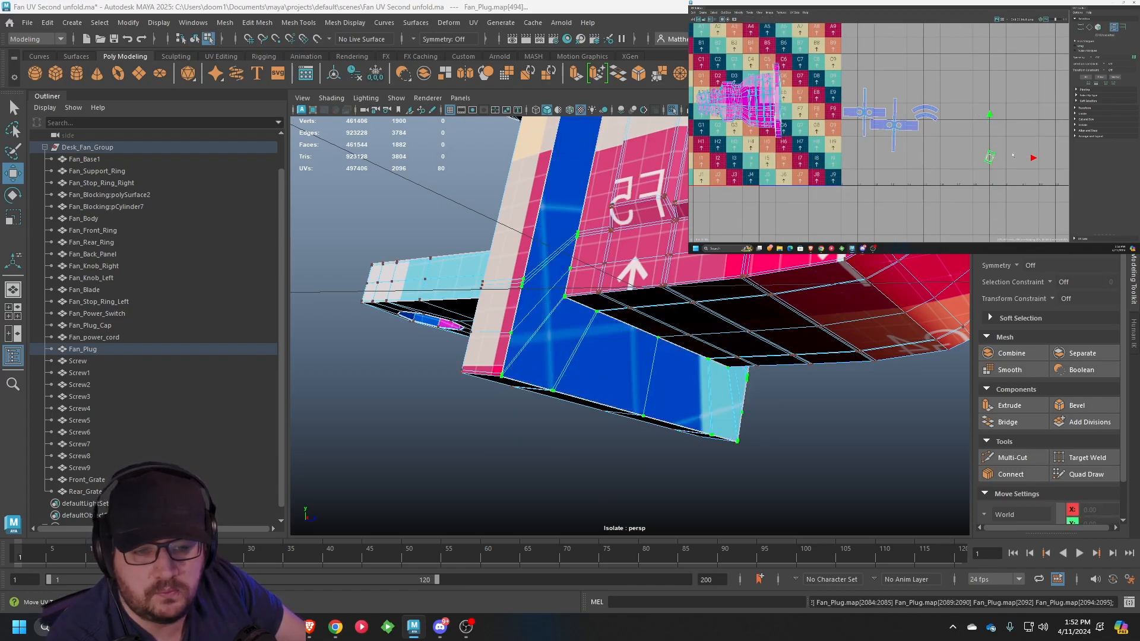
Scale up the frame-shaped flange shell and move it up beside the curved strips in the UV layout
scroll(1003, 158, "up", 1)
left_click_drag(1012, 136, 1088, 162)
key("r")
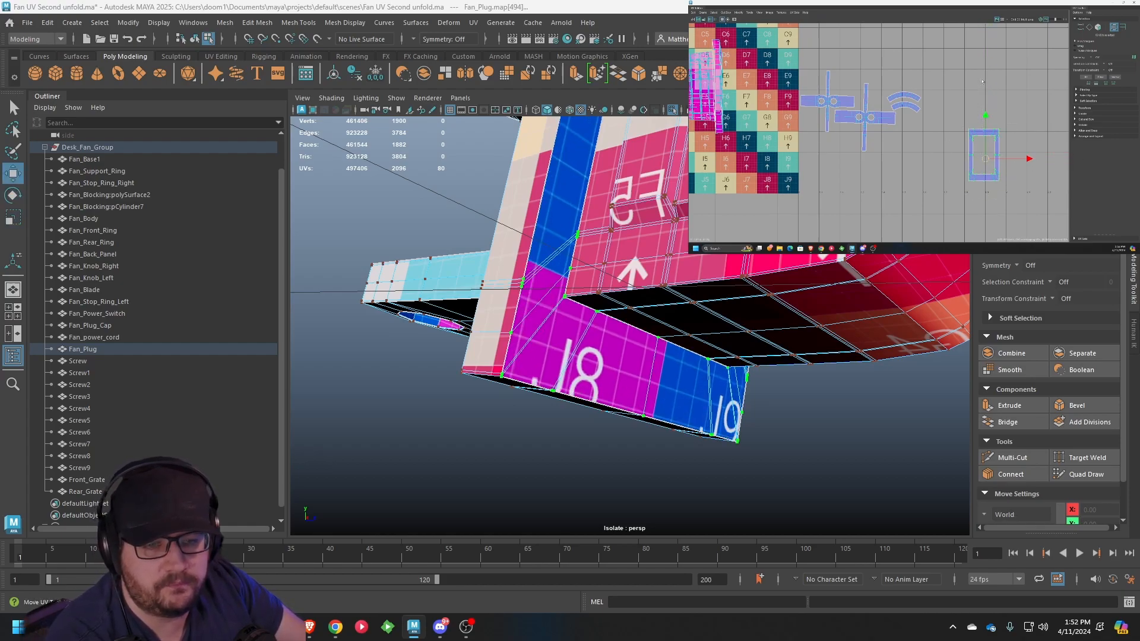
left_click_drag(986, 158, 991, 81)
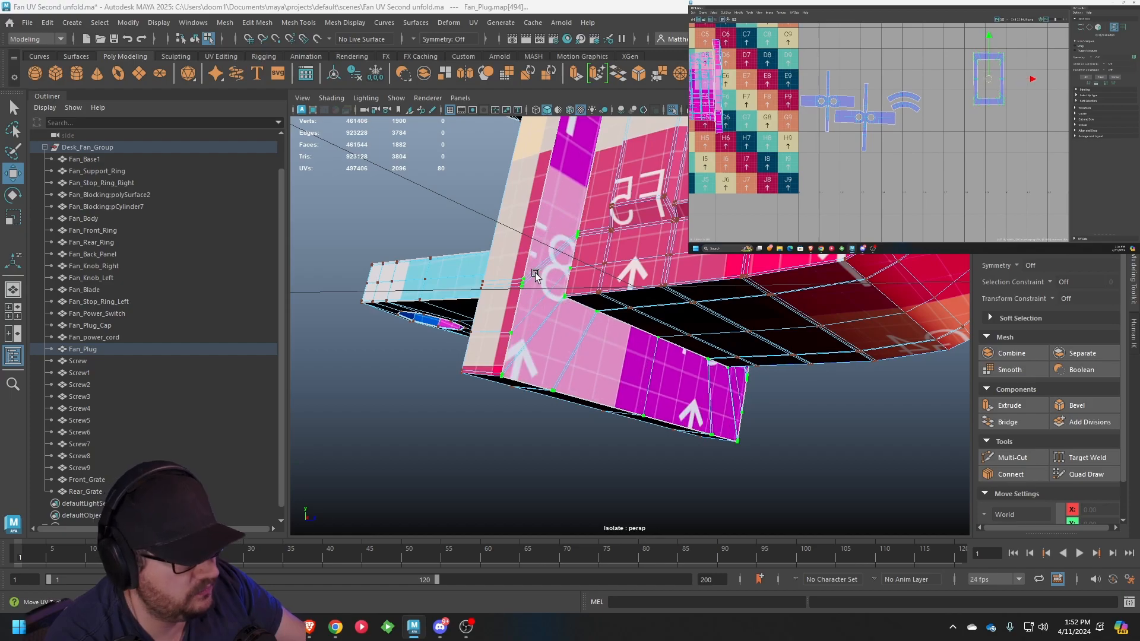
Select the UV shell with the flange's prong-side face and rim and move it to empty UV space
scroll(578, 266, "down", 5)
left_click_drag(578, 266, 762, 285, "alt")
scroll(637, 287, "up", 8)
scroll(637, 286, "down", 4)
left_click_drag(609, 304, 441, 269, "alt")
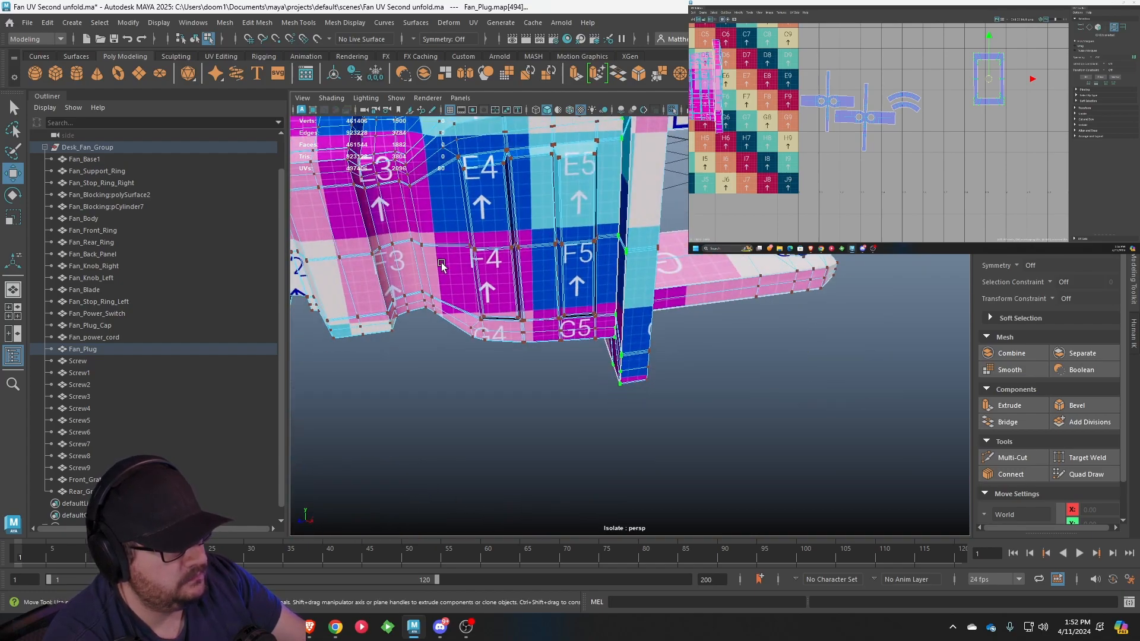
middle_click_drag(560, 231, 635, 342, "alt")
left_click_drag(635, 343, 645, 315, "alt")
scroll(646, 314, "up", 3)
right_click(621, 274)
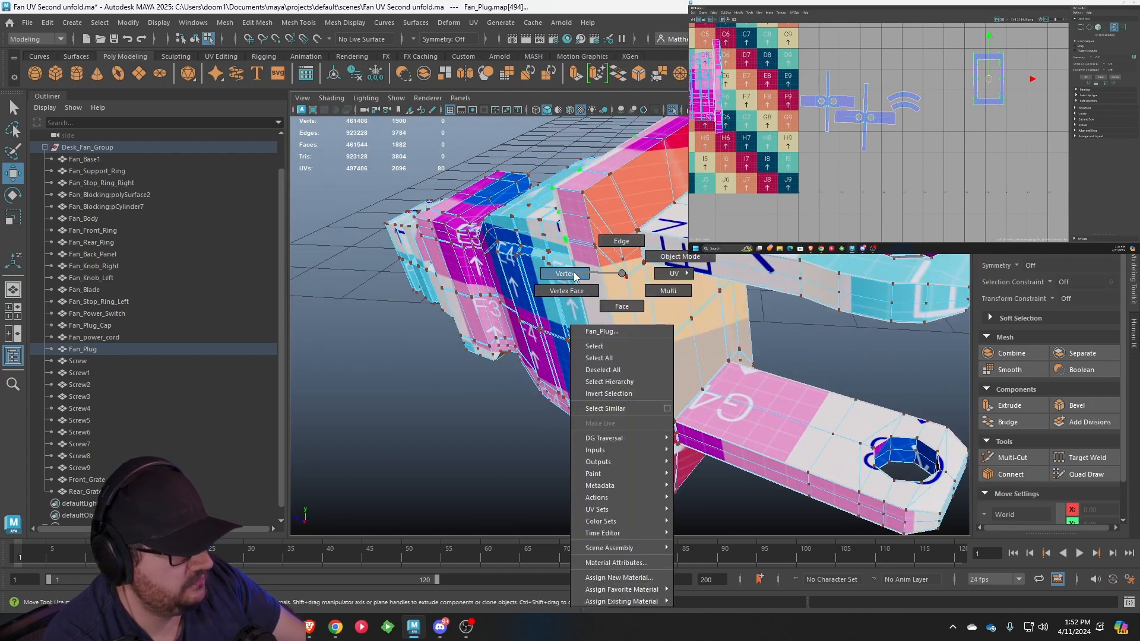
right_click_drag(643, 255, 662, 302)
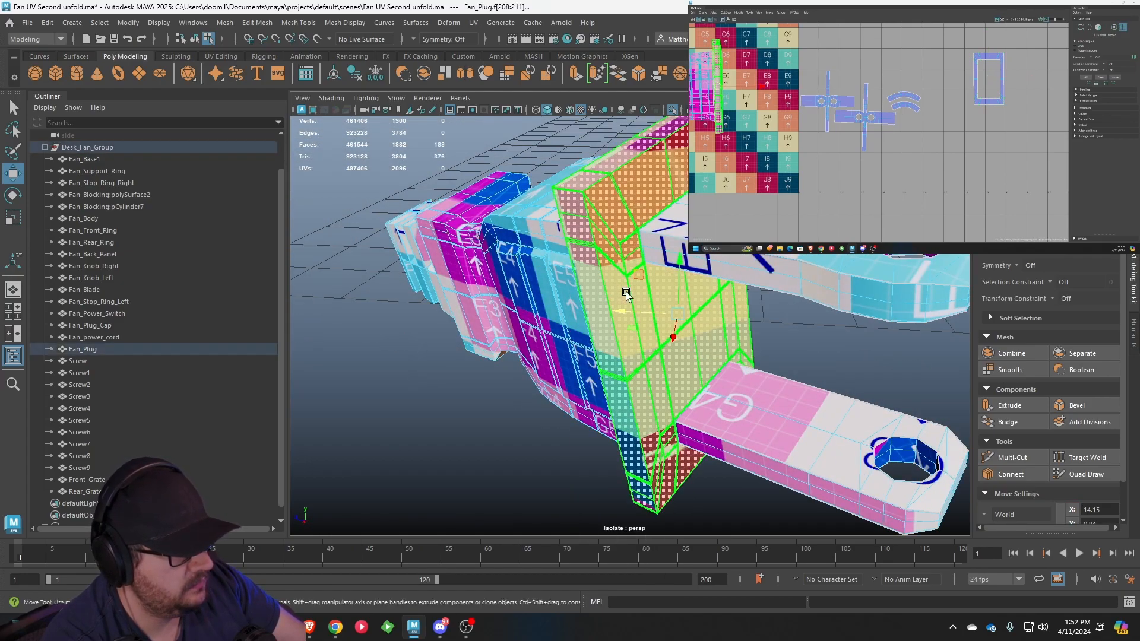
left_click(662, 304)
left_click(639, 274)
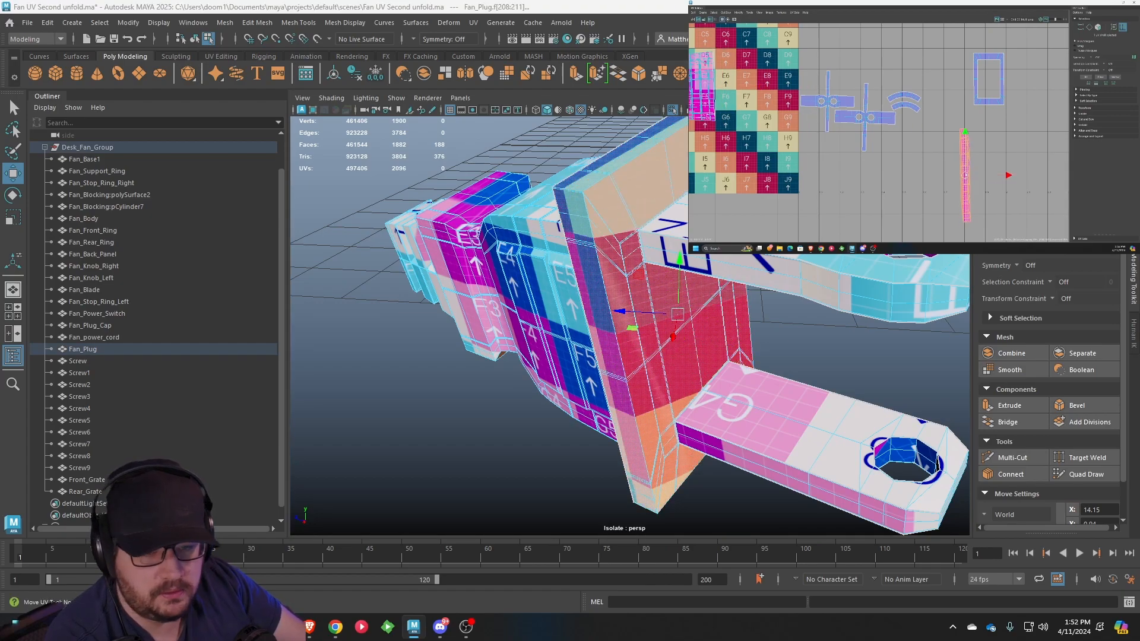
scroll(966, 125, "up", 10)
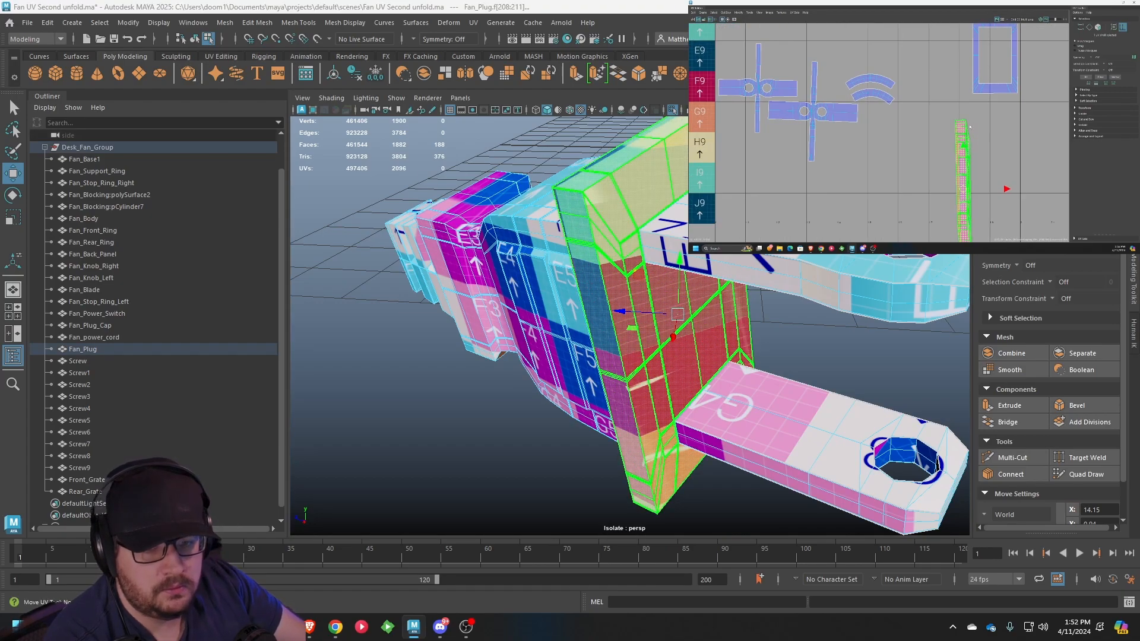
left_click(942, 108)
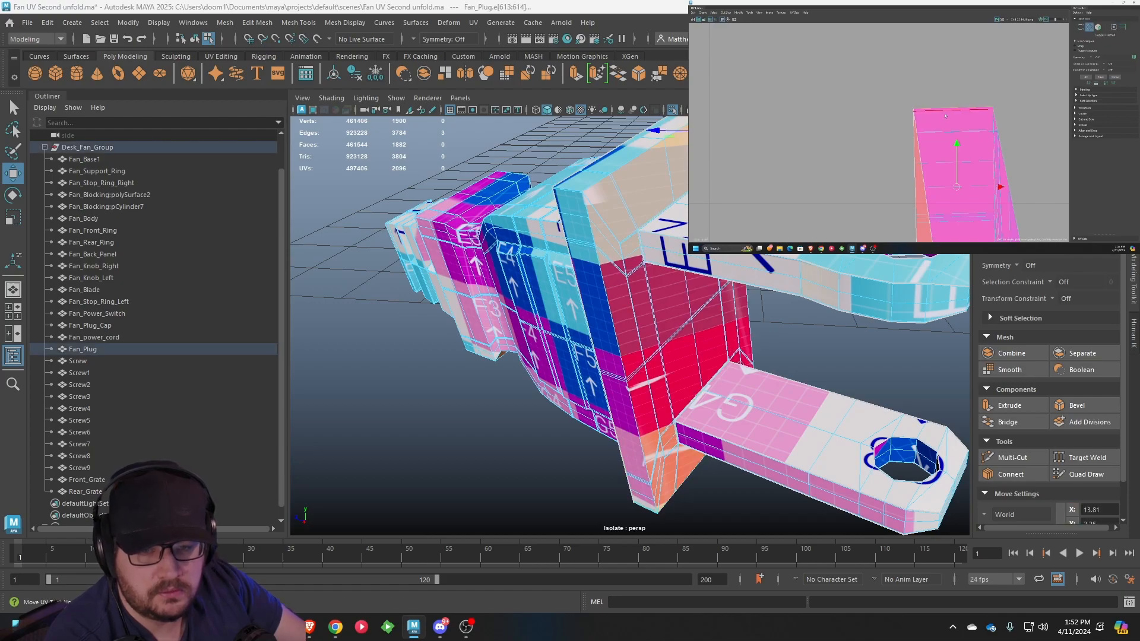
left_click(1033, 120)
Select the first two corner edges across the thickness of the flange rim
mouse_move(598, 227)
left_mouse_down("alt")
mouse_move(555, 236)
mouse_move(618, 234)
mouse_move(590, 250)
mouse_move(613, 311)
mouse_move(619, 228)
left_mouse_up("alt")
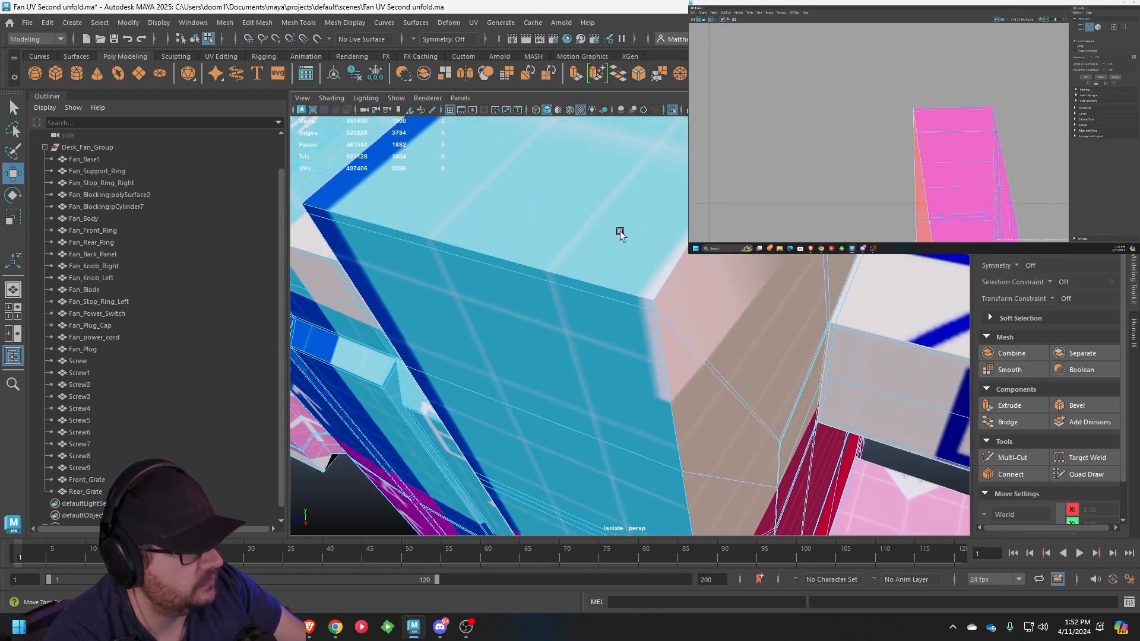
left_click(611, 288)
left_click_drag(611, 288, 748, 269, "alt")
scroll(747, 270, "up", 5)
left_click_drag(670, 307, 666, 268, "alt")
left_click_drag(562, 290, 648, 303, "alt")
left_click(648, 303, "shift")
scroll(642, 328, "up", 5)
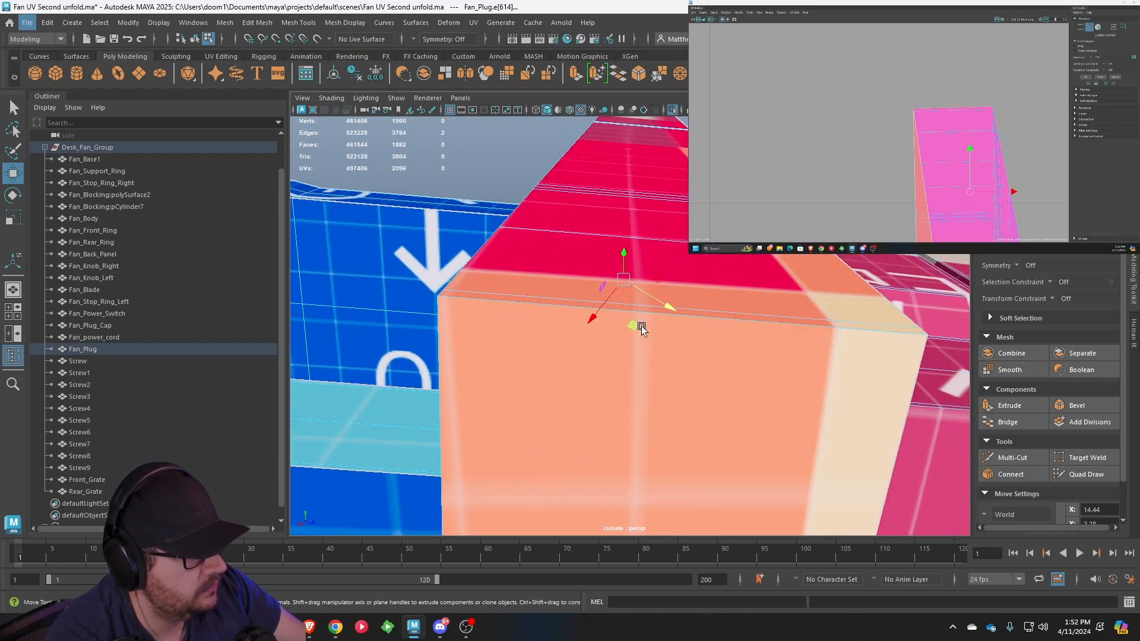
Add the flange rim's remaining two corner edges to the selection and cut the UVs along all four
left_click(539, 308, "shift")
scroll(534, 318, "down", 5)
left_click_drag(532, 323, 560, 237, "alt")
scroll(564, 244, "up", 4)
left_click_drag(588, 272, 628, 247, "alt")
left_click(632, 203, "shift")
scroll(594, 214, "down", 5)
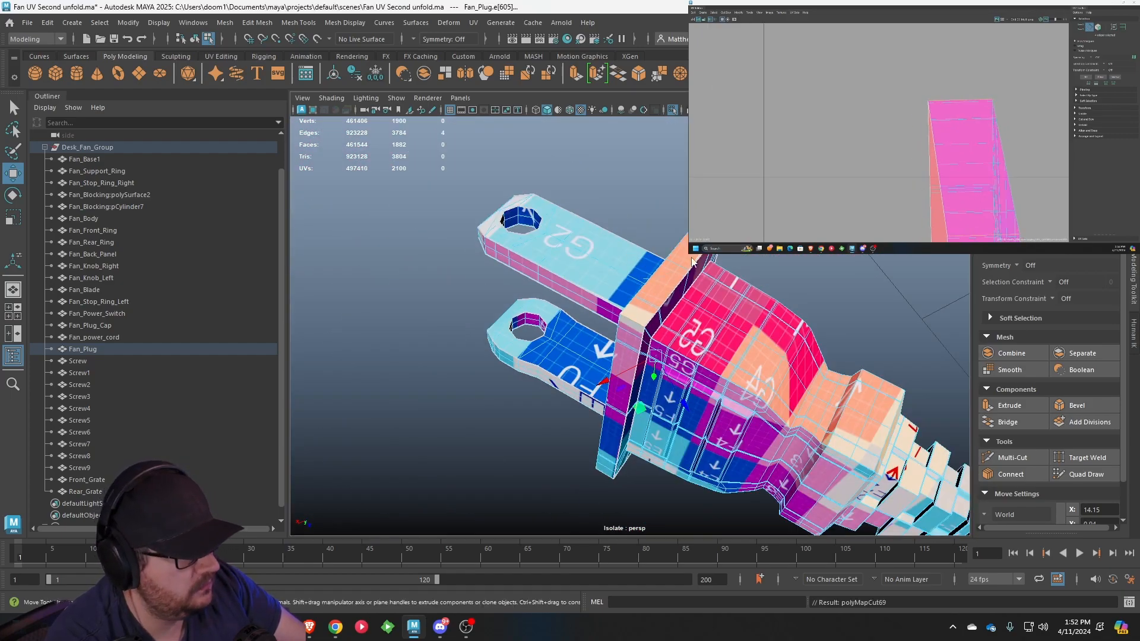
Select the UV shell with the flange's prong-side face and rim and unfold it
right_click_drag(643, 273, 697, 257)
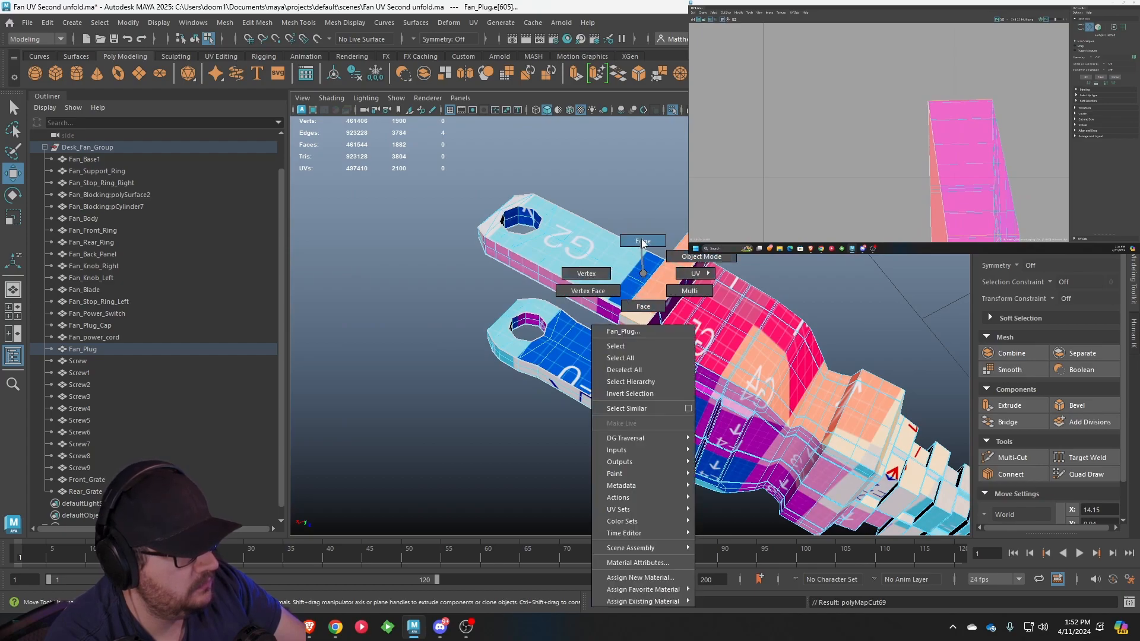
mouse_move(684, 287)
right_mouse_down()
mouse_move(697, 278)
mouse_move(692, 307)
right_mouse_up()
left_click(664, 287)
scroll(975, 170, "down", 4)
scroll(975, 170, "down", 3)
left_click(738, 13)
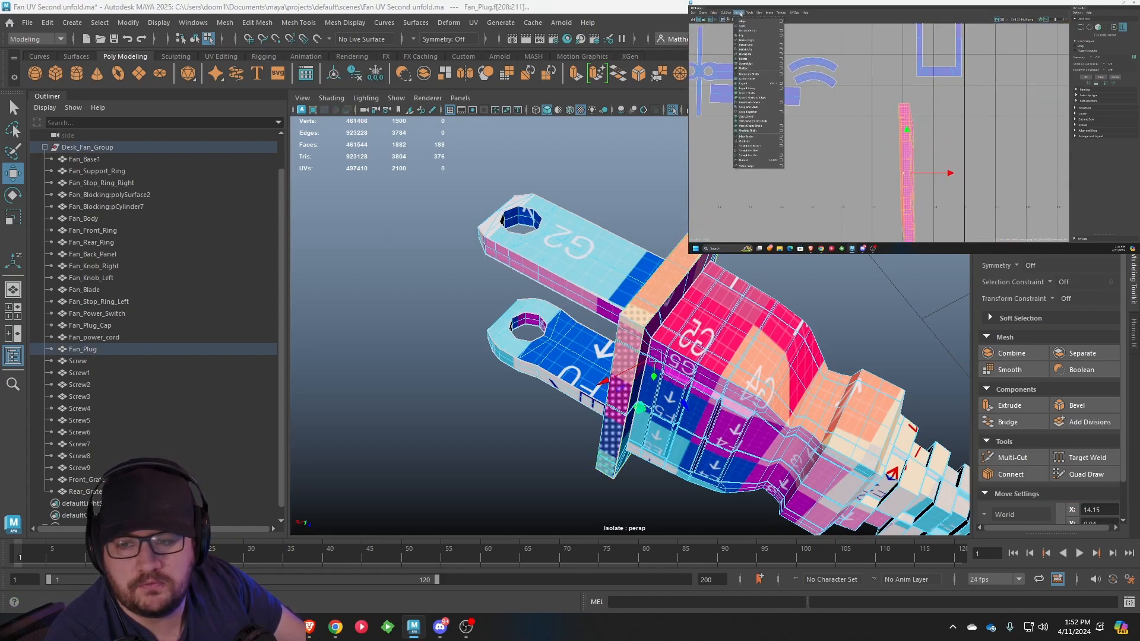
left_click(755, 155)
Rotate the unfolded flange shell to lie horizontally, scale it up and move it up toward the other plug shells
key("e")
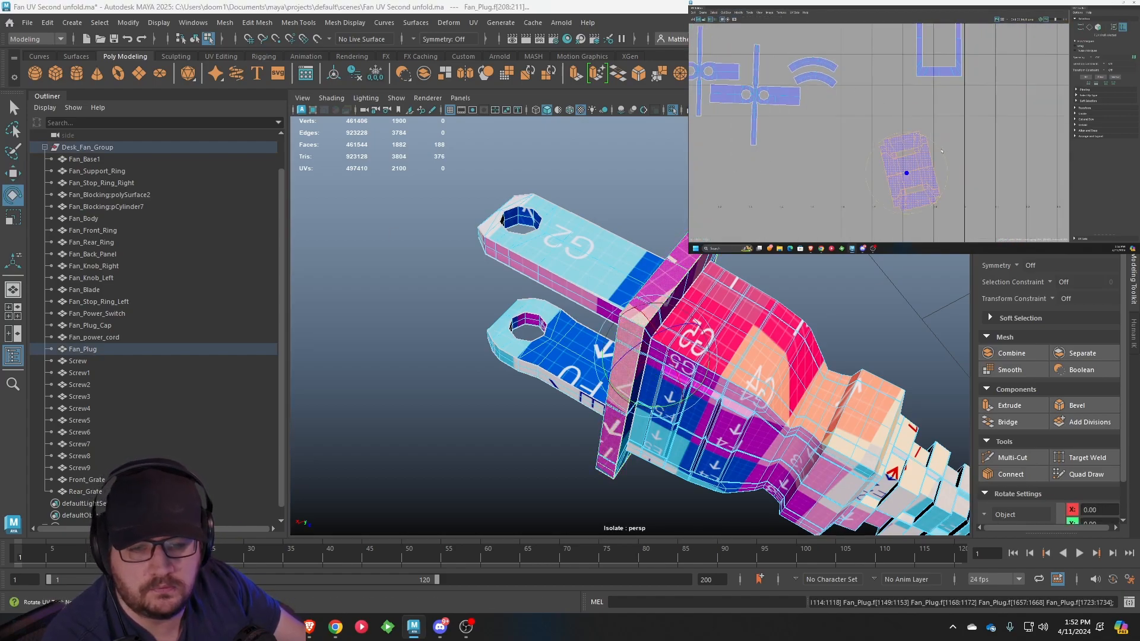
key("r")
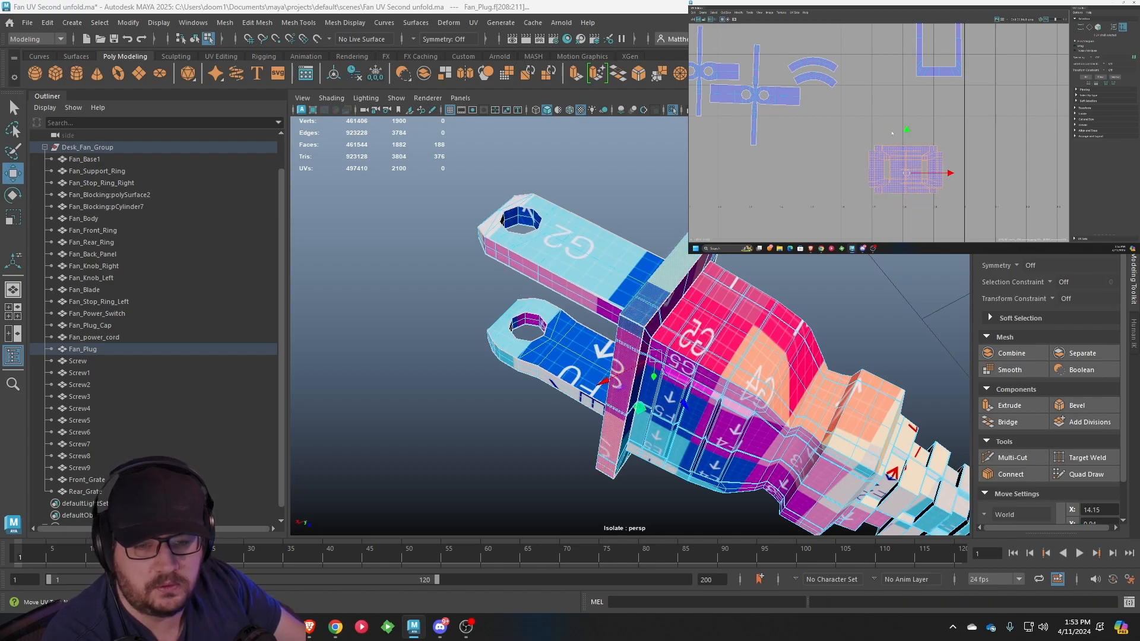
left_click_drag(907, 173, 927, 175)
key("w")
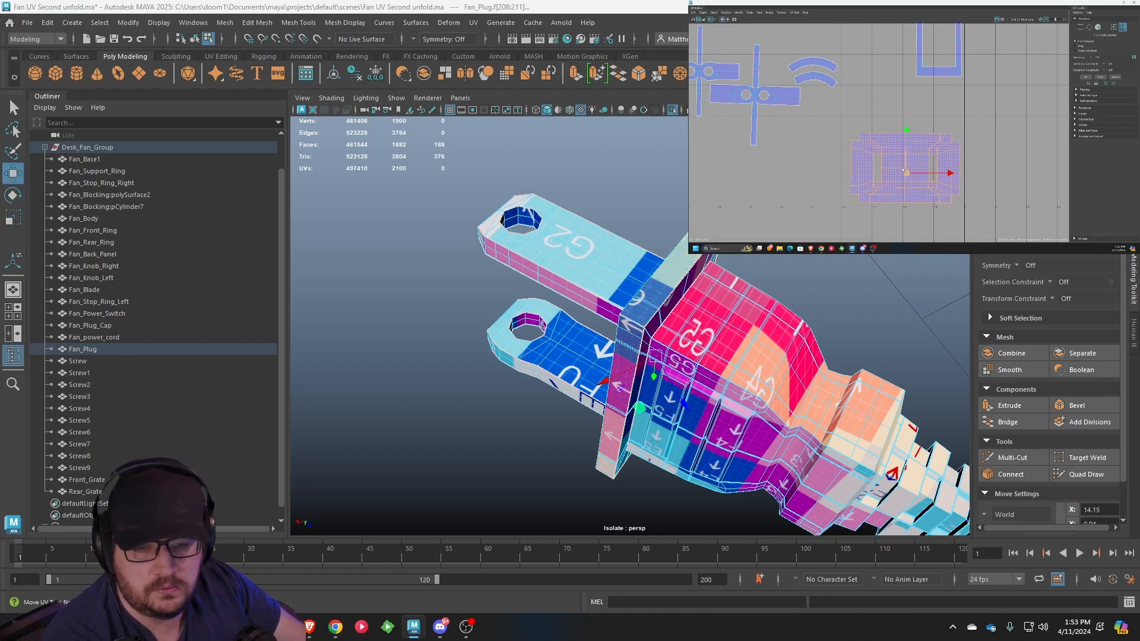
left_click_drag(906, 122, 904, 117)
Select the full edge loop where the plug body meets the ribbed strain relief
left_click_drag(425, 255, 682, 265, "alt")
right_click(705, 206)
left_click(695, 191)
left_click_drag(694, 192, 558, 229, "alt")
scroll(598, 237, "up", 5)
left_click(701, 297)
left_click_drag(700, 297, 600, 290, "alt")
scroll(728, 270, "up", 3)
scroll(609, 283, "up", 3)
scroll(561, 290, "up", 4)
right_click_drag(599, 289, 602, 273)
double_click(595, 310)
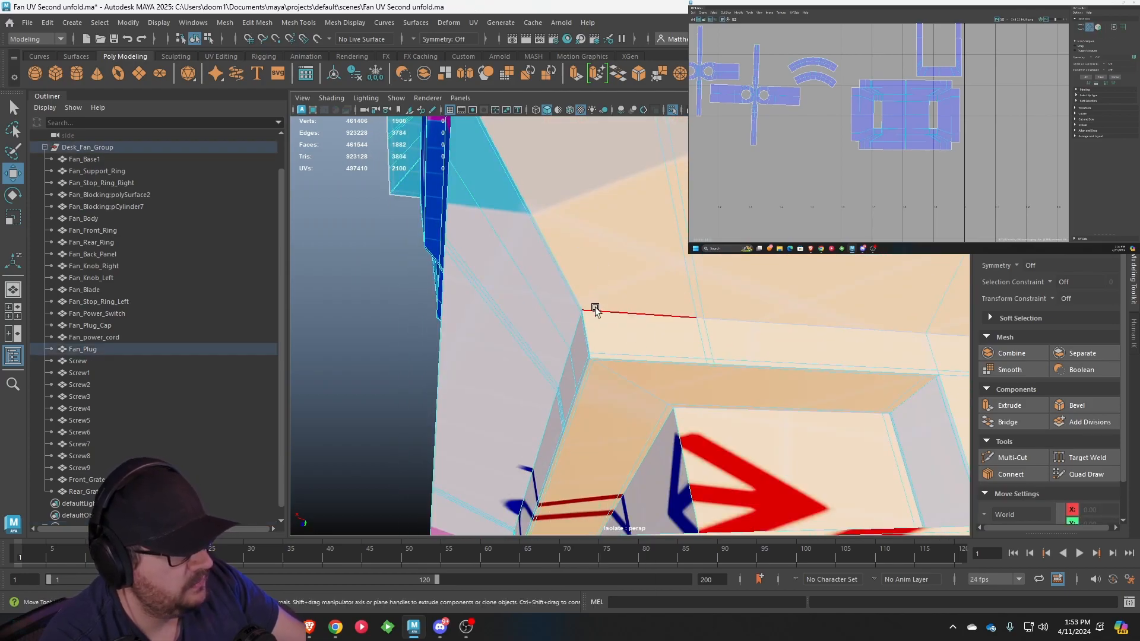
left_click_drag(596, 311, 485, 266, "alt")
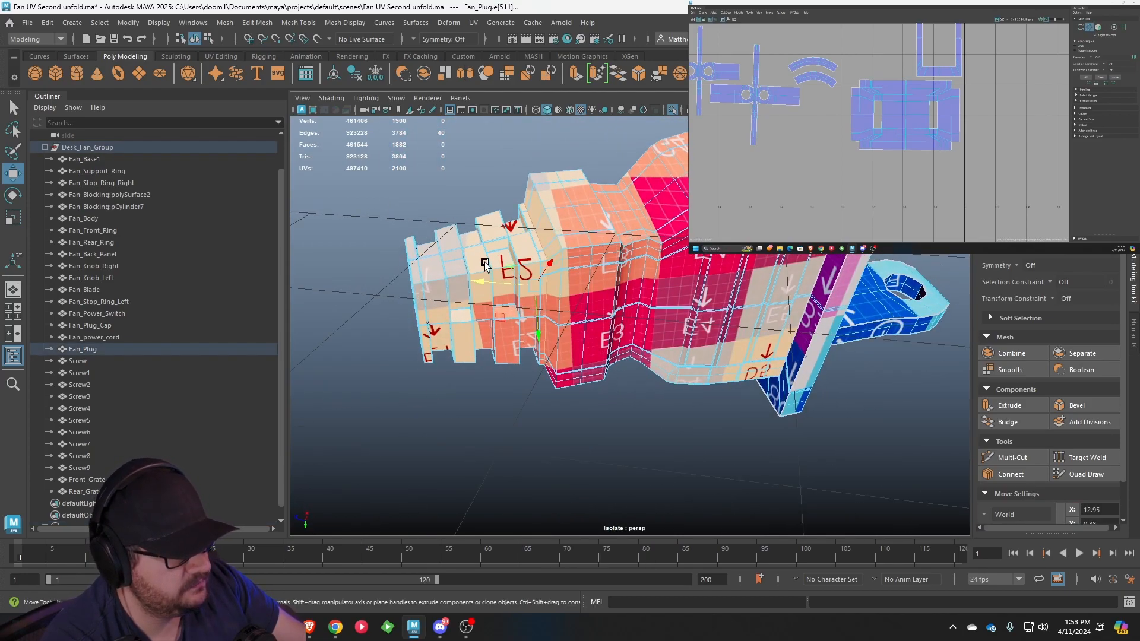
Cut the UVs along the selected loop and move the plug body's shell away from the strain relief's shell
middle_click_drag(485, 265, 515, 278, "alt")
scroll(977, 161, "down", 3)
middle_click_drag(976, 161, 1024, 186, "alt")
scroll(1024, 186, "down", 4)
middle_click_drag(844, 179, 946, 170, "alt")
scroll(946, 170, "up", 2)
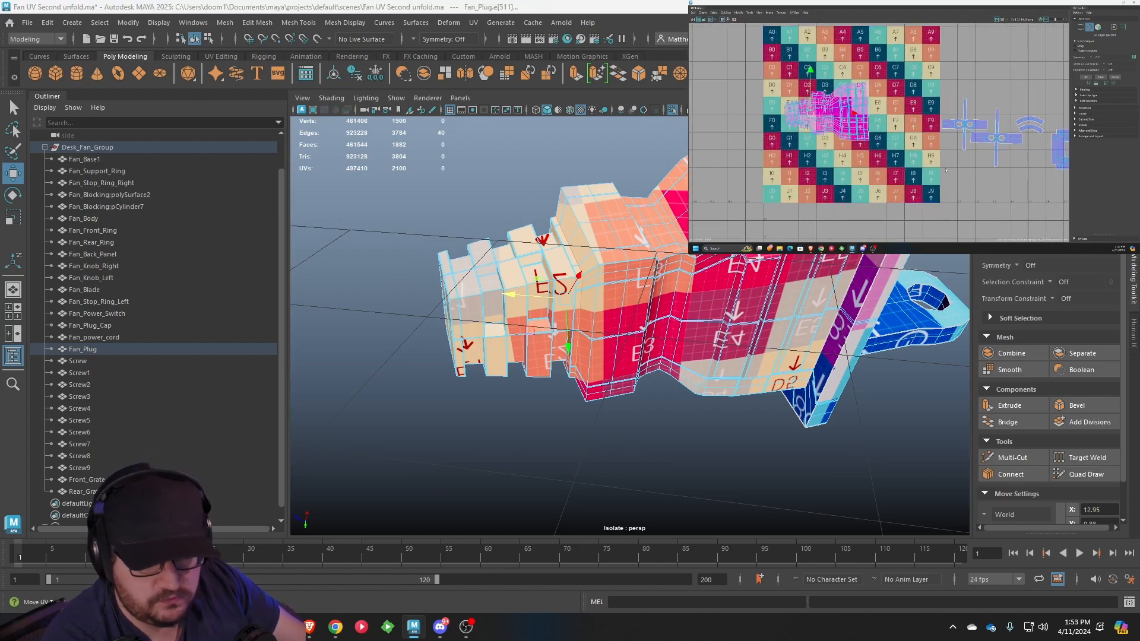
right_click(853, 112)
right_click_drag(855, 113, 835, 106)
left_click(848, 114)
left_click_drag(844, 114, 914, 148)
Turn off isolation and examine how the plug sits on the cord in the full fan scene
left_click_drag(663, 284, 701, 305, "alt")
scroll(637, 274, "down", 5)
scroll(636, 274, "down", 5)
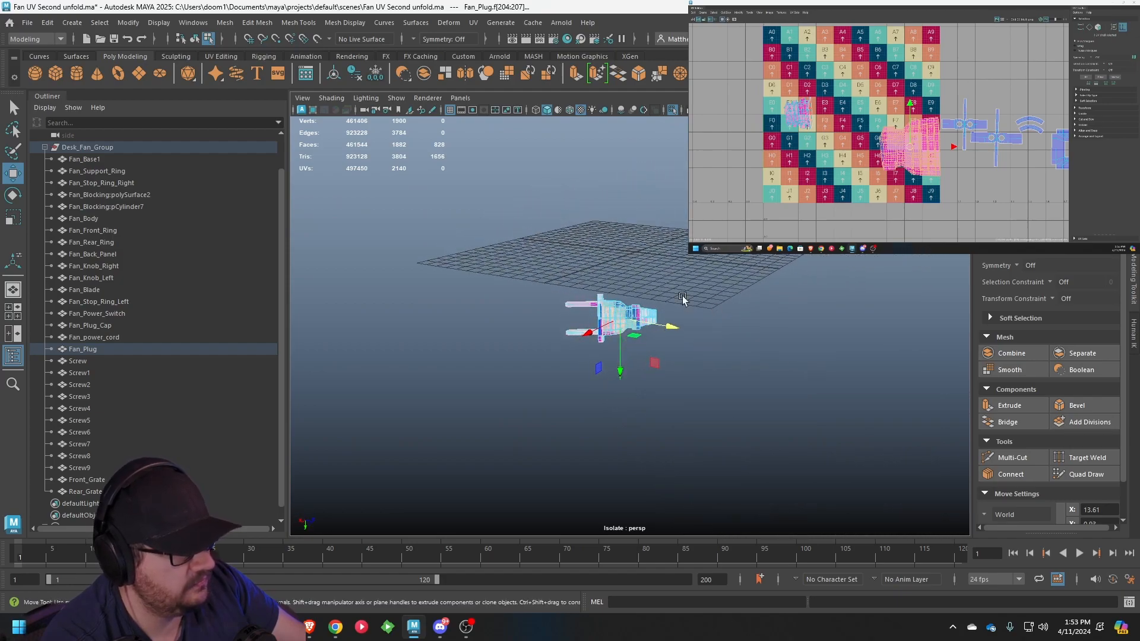
left_click(396, 98)
mouse_move(498, 120)
left_click(536, 120)
left_click_drag(626, 252, 404, 261, "alt")
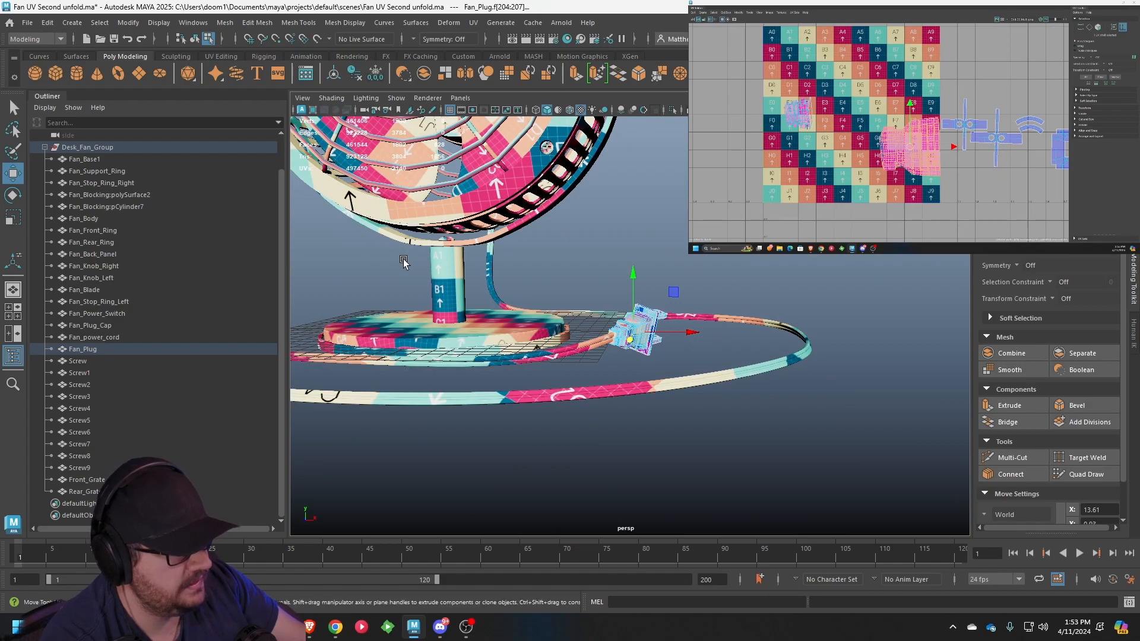
left_click_drag(593, 346, 671, 371, "alt")
Select the lengthwise edge line along the middle of the plug body's side and cut the UVs along it
scroll(659, 368, "up", 15)
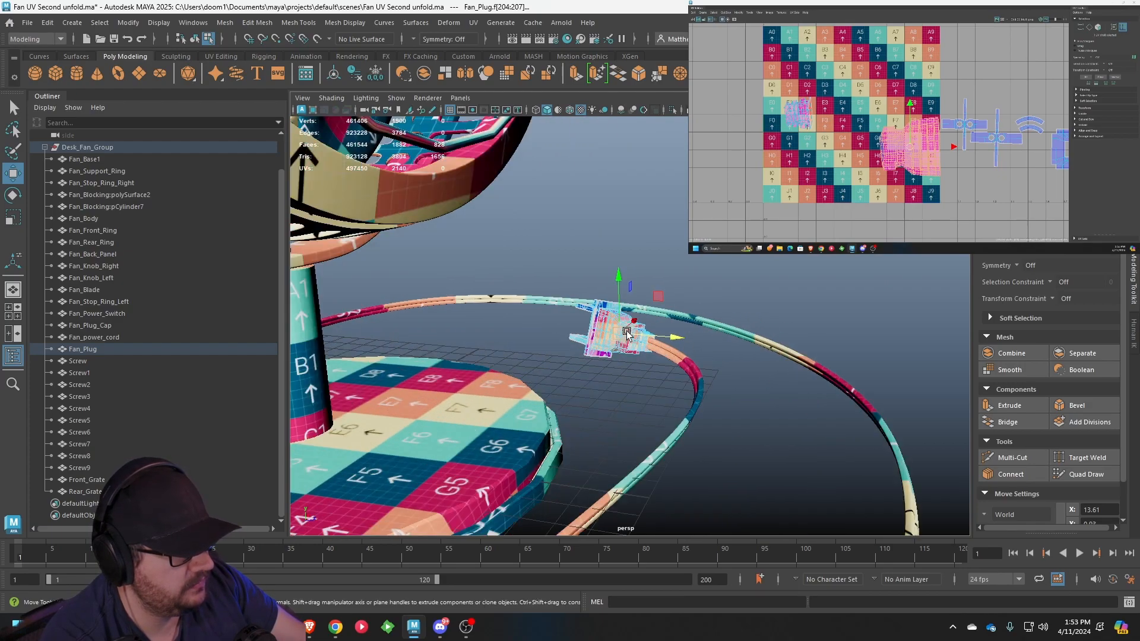
left_click_drag(578, 359, 594, 380, "alt")
scroll(542, 374, "up", 10)
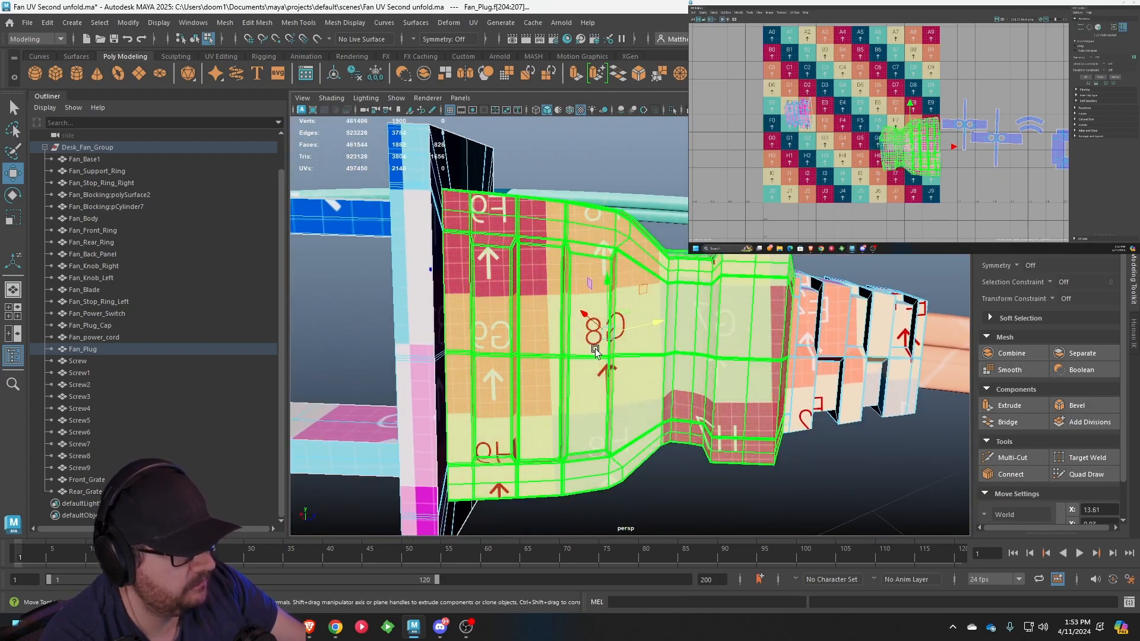
scroll(491, 378, "up", 8)
right_click_drag(568, 301, 568, 244)
left_click(541, 316)
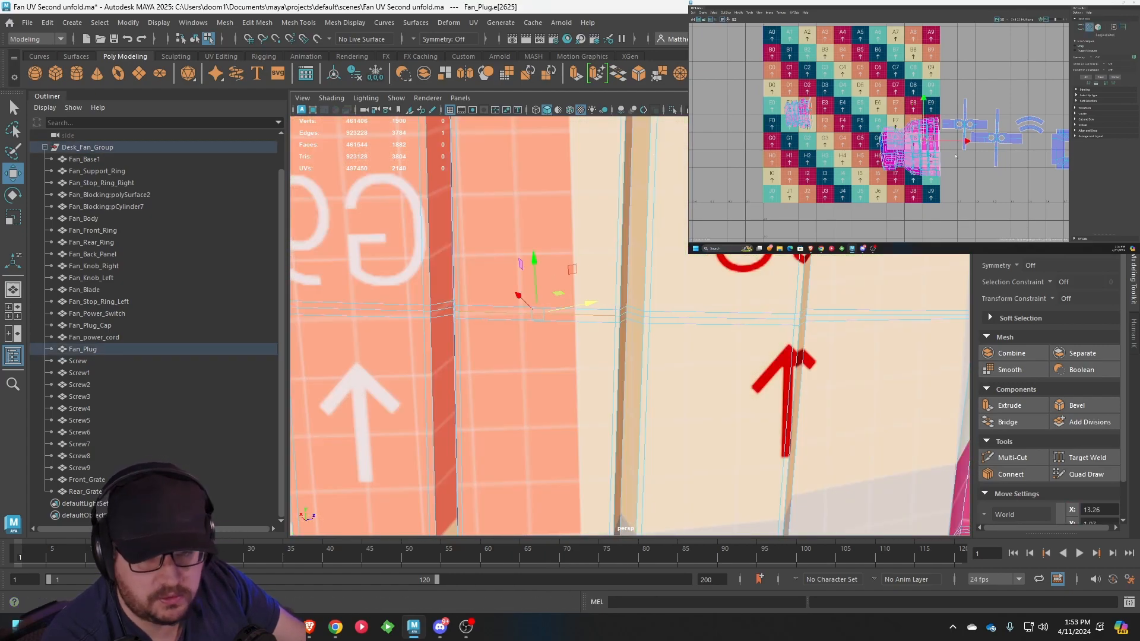
scroll(963, 159, "up", 10)
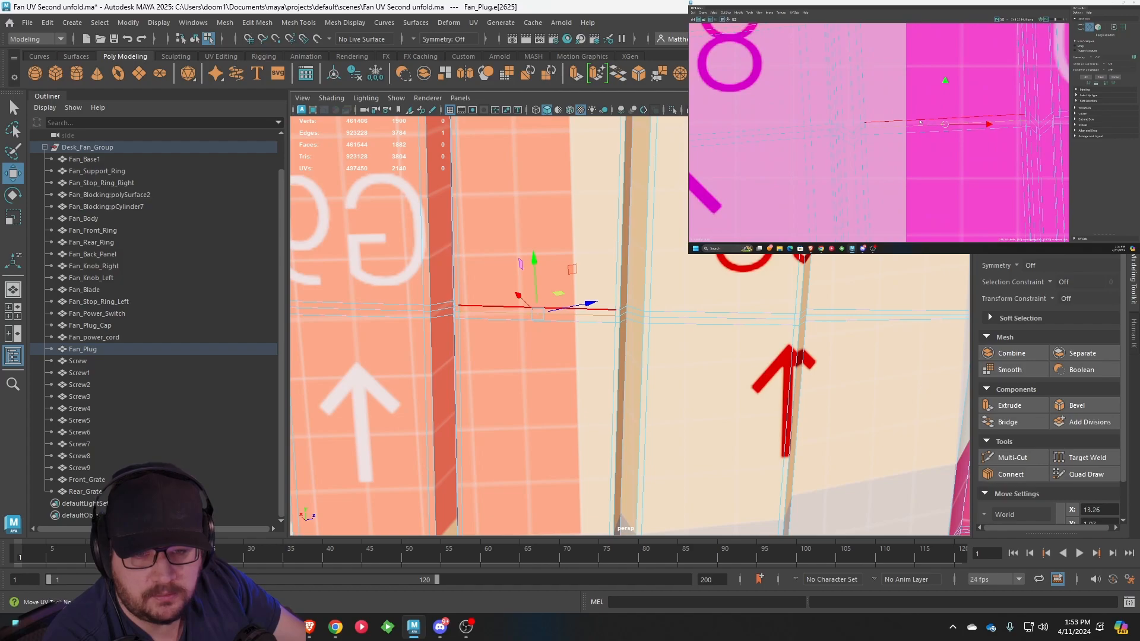
double_click(918, 124)
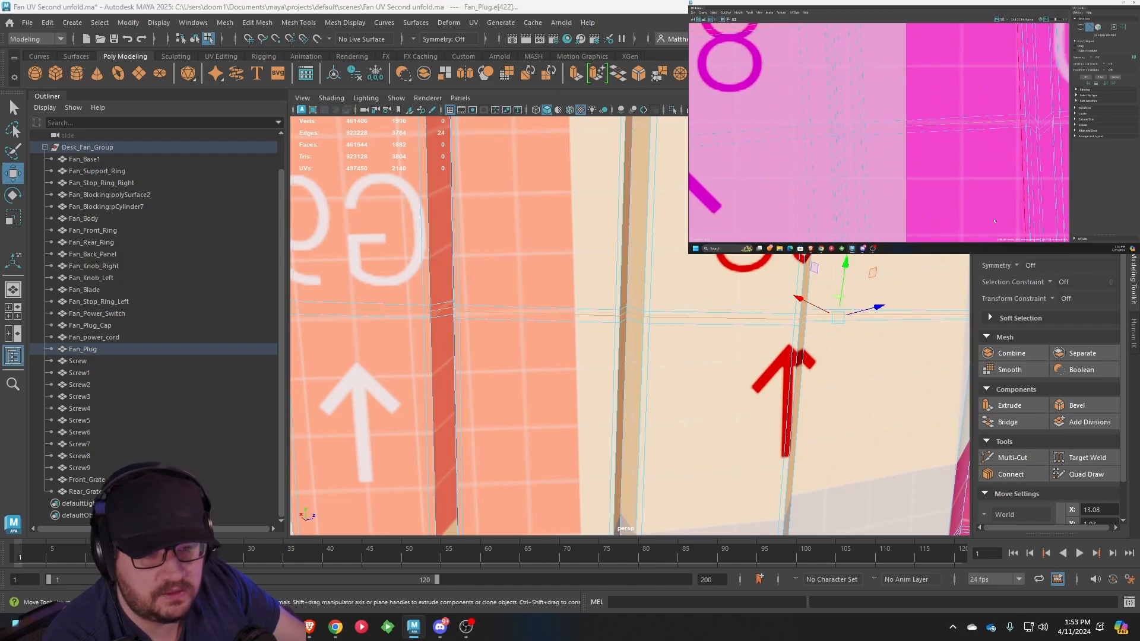
scroll(945, 177, "down", 10)
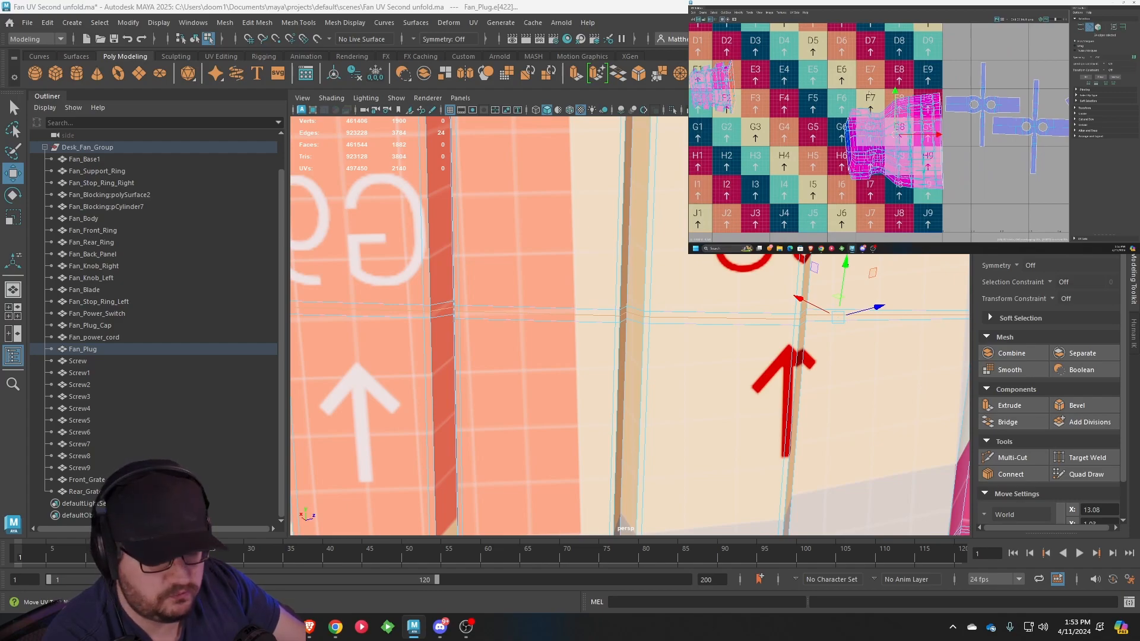
Select the plug body's UV shell, unfold it, rotate it horizontally and place it beside the other plug shells
right_click(871, 80)
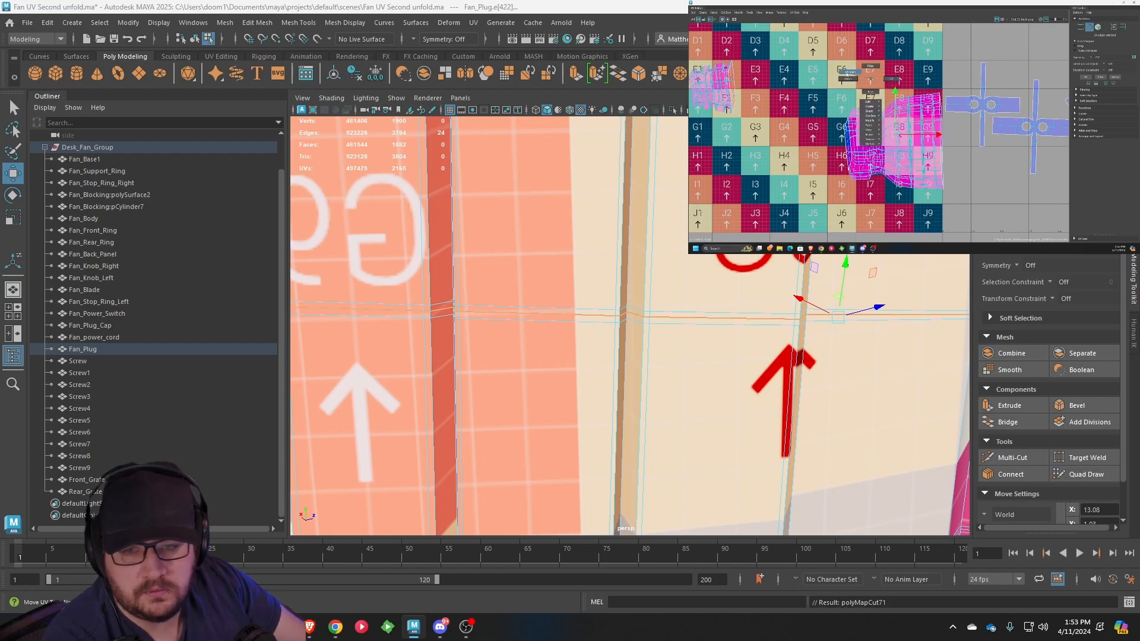
left_click(849, 73)
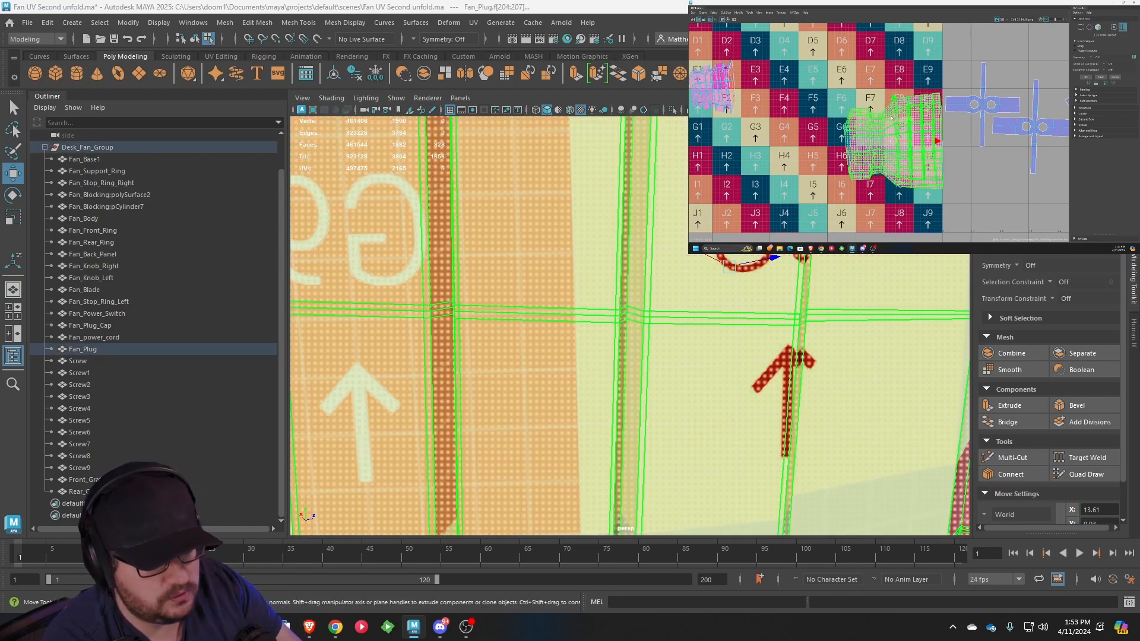
scroll(894, 120, "down", 3)
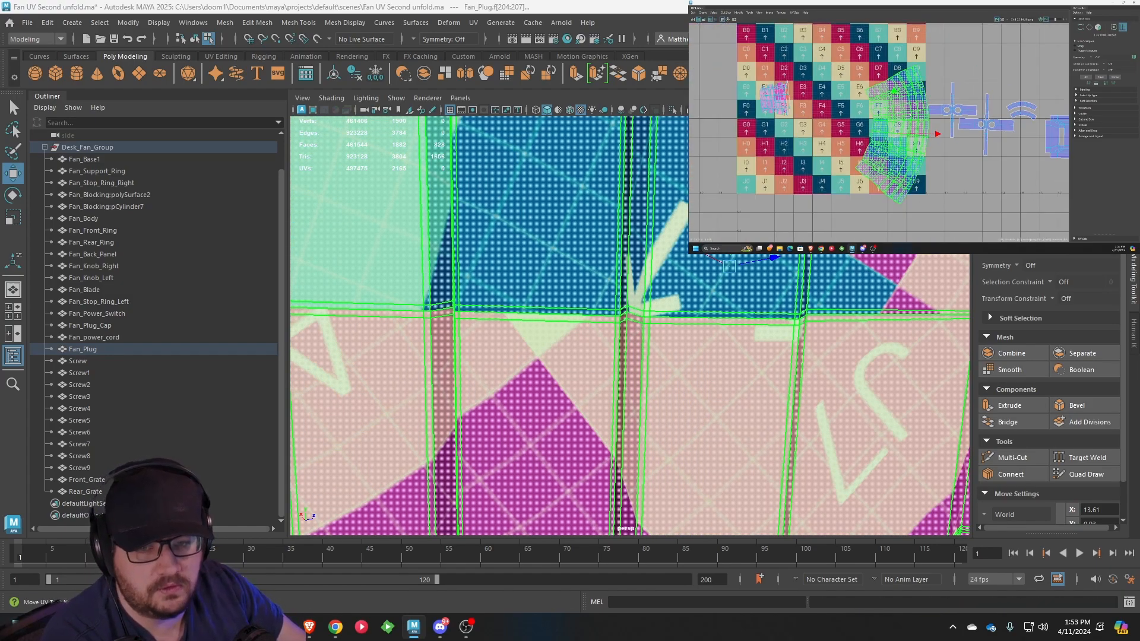
key("e")
left_click_drag(894, 123, 896, 132)
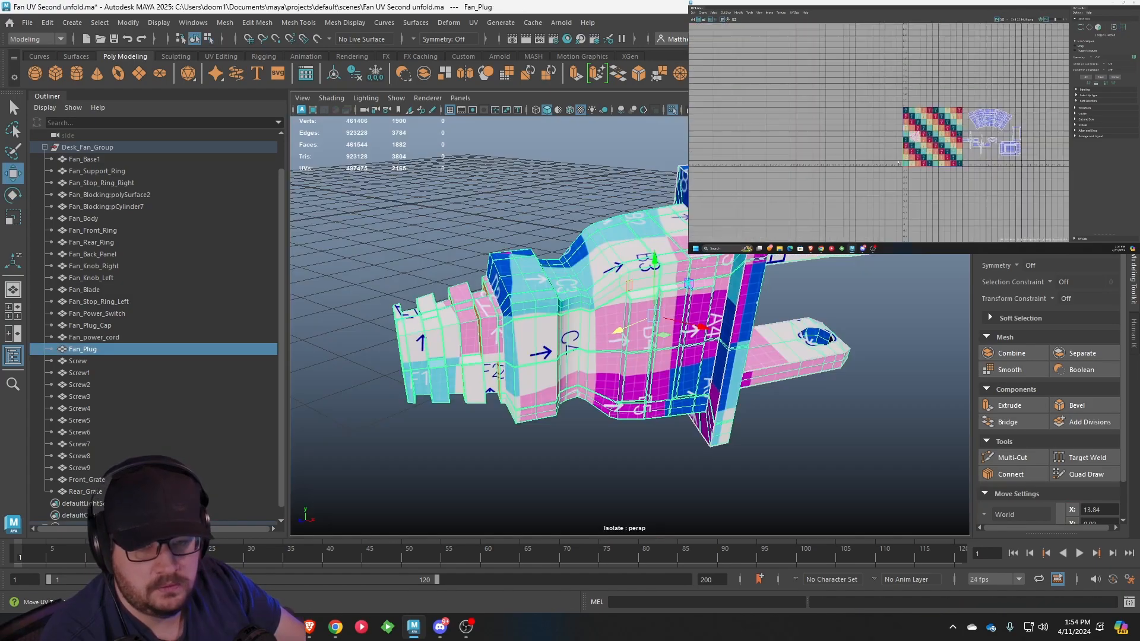
Select the edges around the strain relief's cord-side end face and cut the UVs along them
scroll(916, 139, "up", 10)
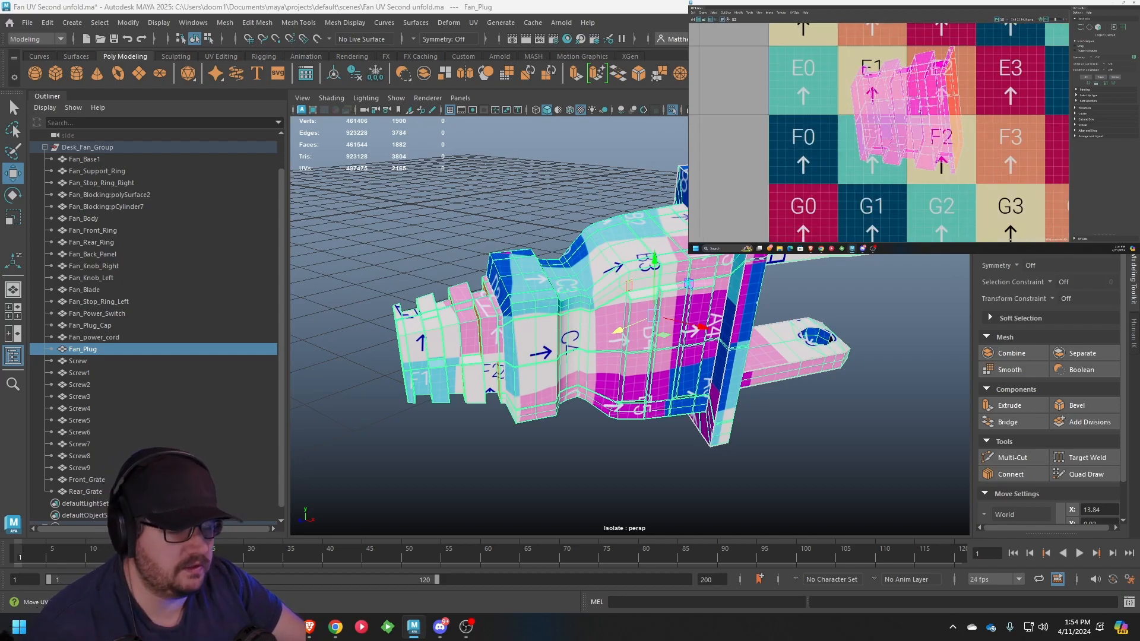
scroll(919, 113, "up", 1)
left_click_drag(709, 353, 885, 360, "alt")
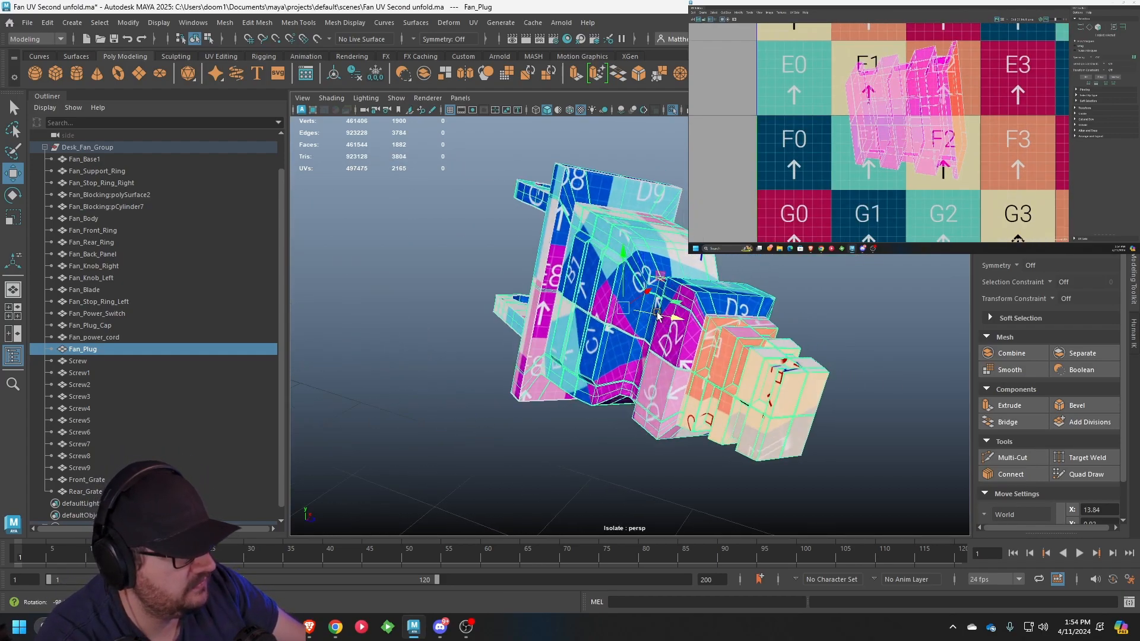
middle_click_drag(889, 359, 732, 323, "alt")
right_click_drag(733, 323, 826, 324, "alt")
middle_click_drag(825, 323, 675, 338, "alt")
left_click_drag(505, 255, 625, 301, "alt")
right_click_drag(645, 273, 648, 254)
left_click(603, 339)
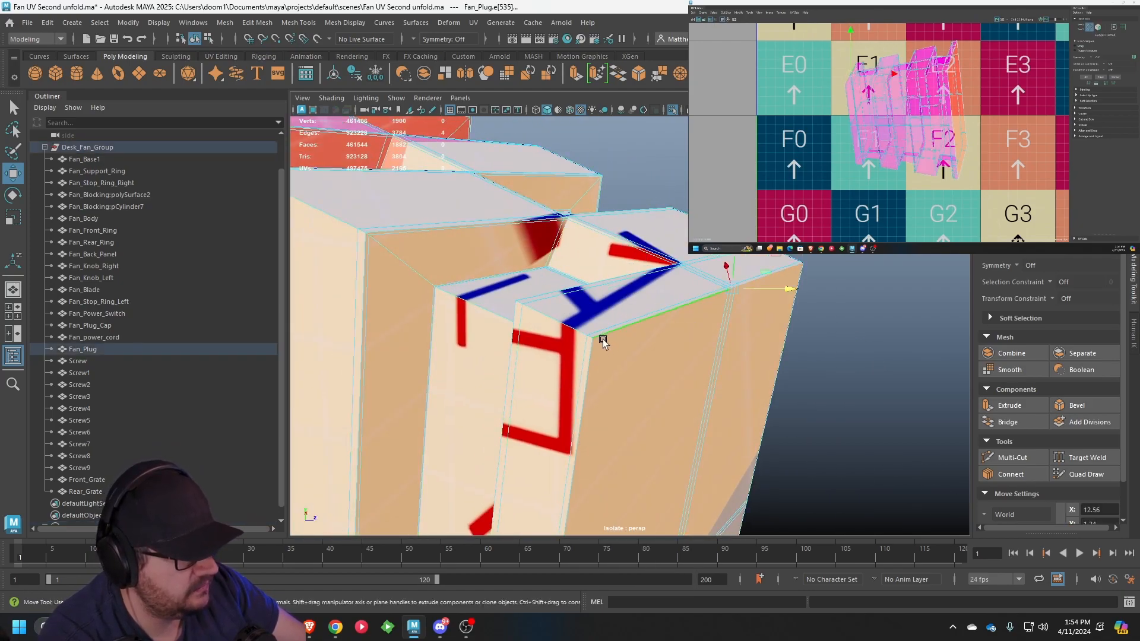
double_click(592, 365, "shift")
double_click(771, 358, "shift")
left_click_drag(710, 464, 570, 377, "alt")
right_click_drag(535, 346, 311, 284, "alt")
middle_click_drag(950, 170, 1011, 202, "alt")
scroll(1012, 202, "down", 2)
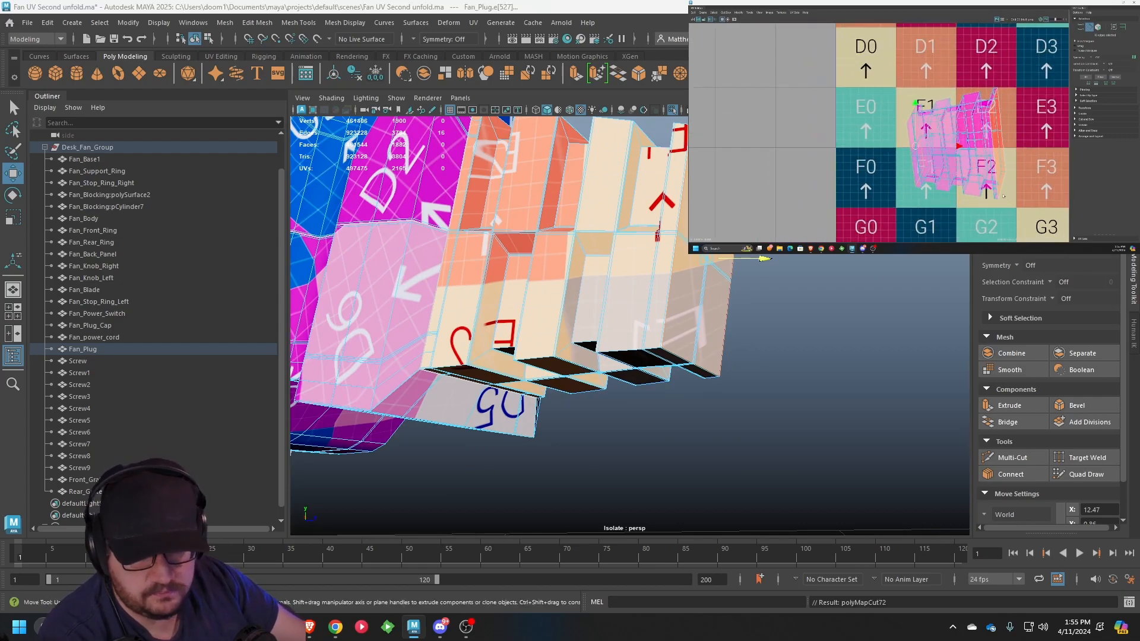
scroll(993, 189, "down", 1)
Move the strain relief's end-face UVs clear of the ribbed shell and select all the UVs of that piece
right_click_drag(682, 273, 663, 243)
right_click_drag(729, 278, 729, 308)
left_click(702, 286)
scroll(934, 165, "down", 3)
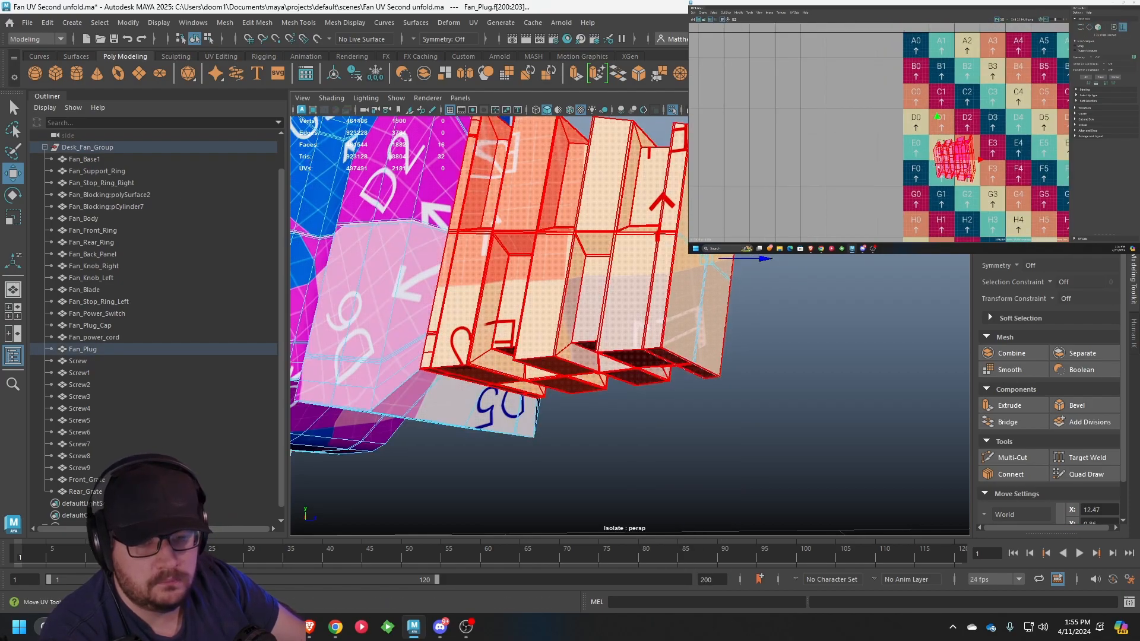
middle_click_drag(934, 165, 858, 154, "alt")
left_click(981, 160)
right_click_drag(979, 158, 994, 158)
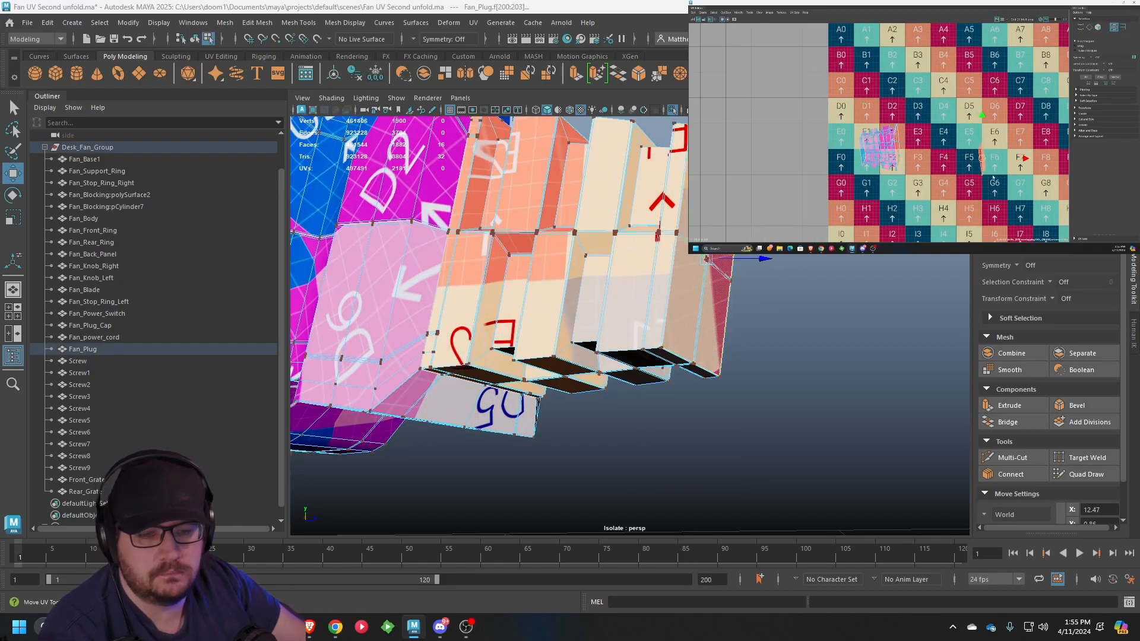
left_click_drag(994, 180, 952, 124)
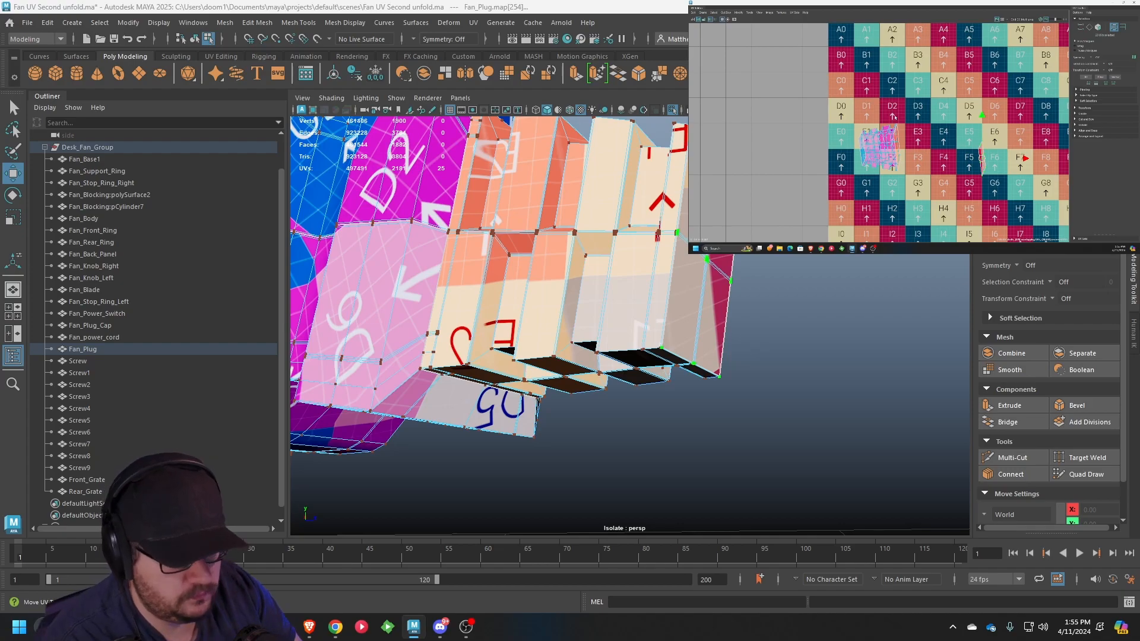
Unfold the end-face shell, rotate it upright and place it below the plug body's shell
scroll(986, 124, "down", 3)
key("e")
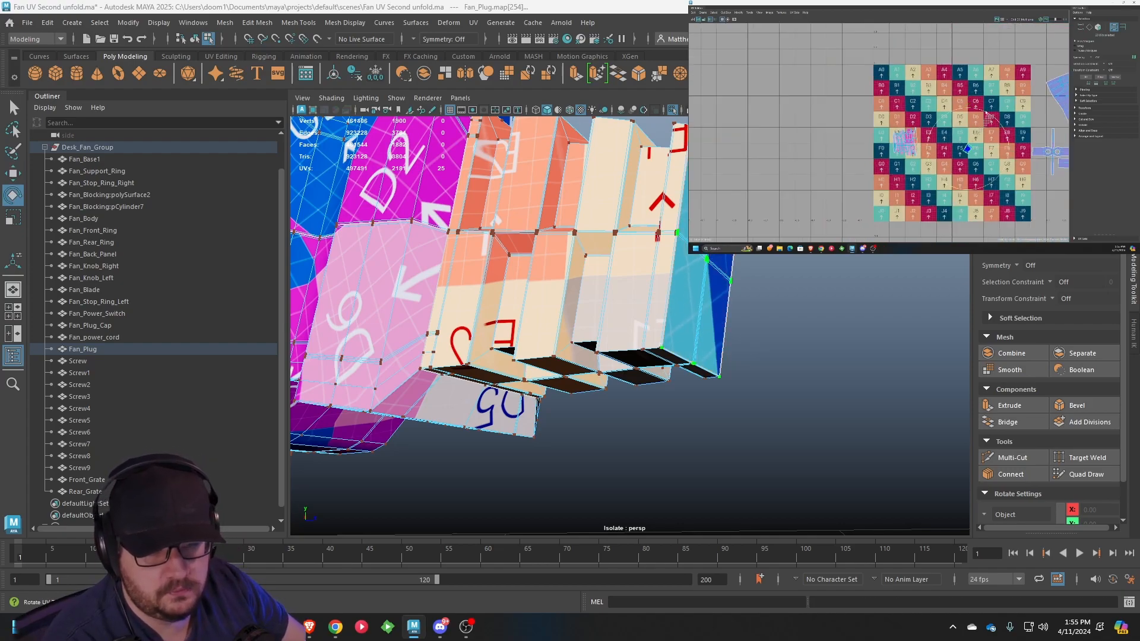
left_click_drag(989, 116, 969, 105)
left_click_drag(966, 152, 1008, 157)
middle_click_drag(1008, 158, 883, 137, "alt")
scroll(883, 137, "up", 1)
left_click_drag(880, 132, 995, 106)
key("t")
key("r")
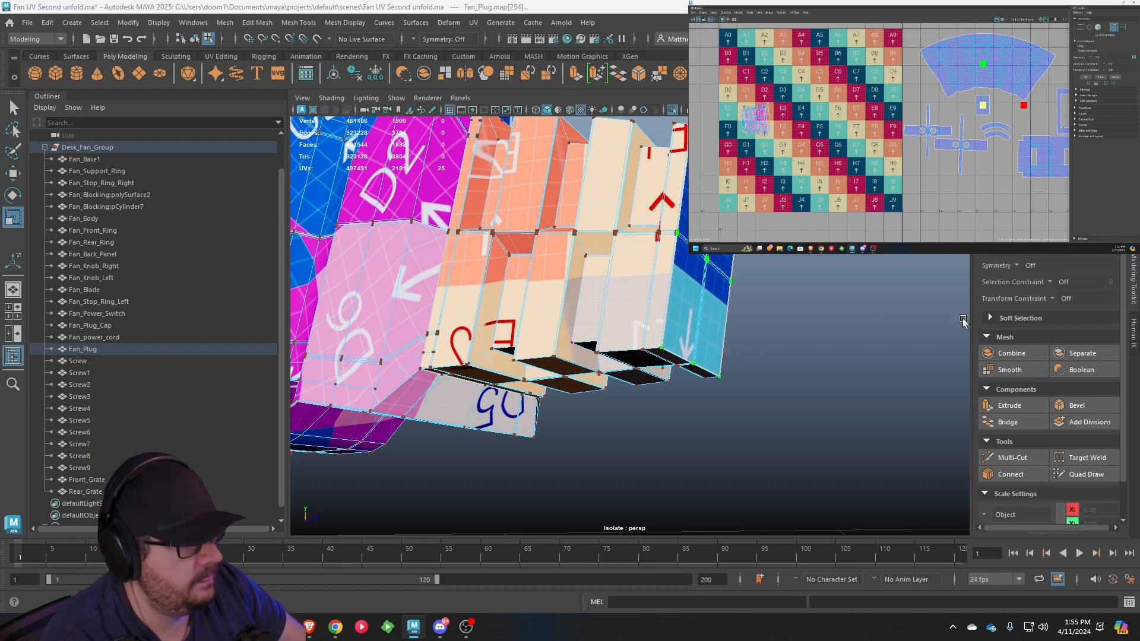
Select an edge on the lengthwise centre line across one of the strain relief's ribs
left_click_drag(683, 225, 603, 273, "alt")
left_click_drag(542, 296, 614, 293, "alt")
scroll(710, 323, "up", 10)
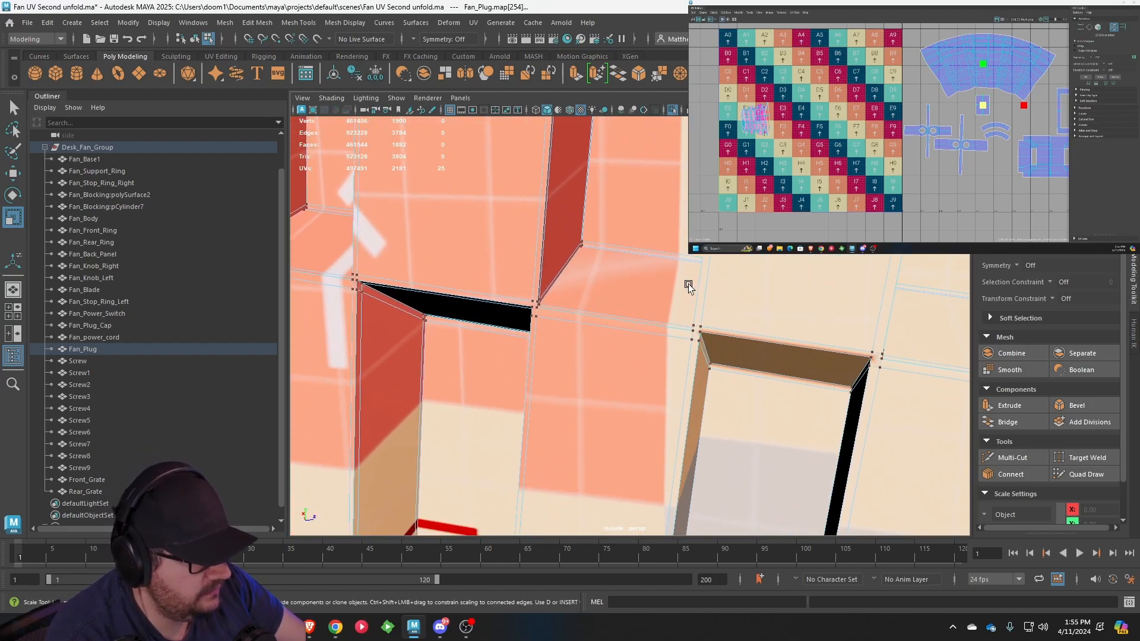
scroll(679, 307, "up", 2)
right_click_drag(671, 273, 651, 272)
left_click(629, 319)
left_click(630, 319)
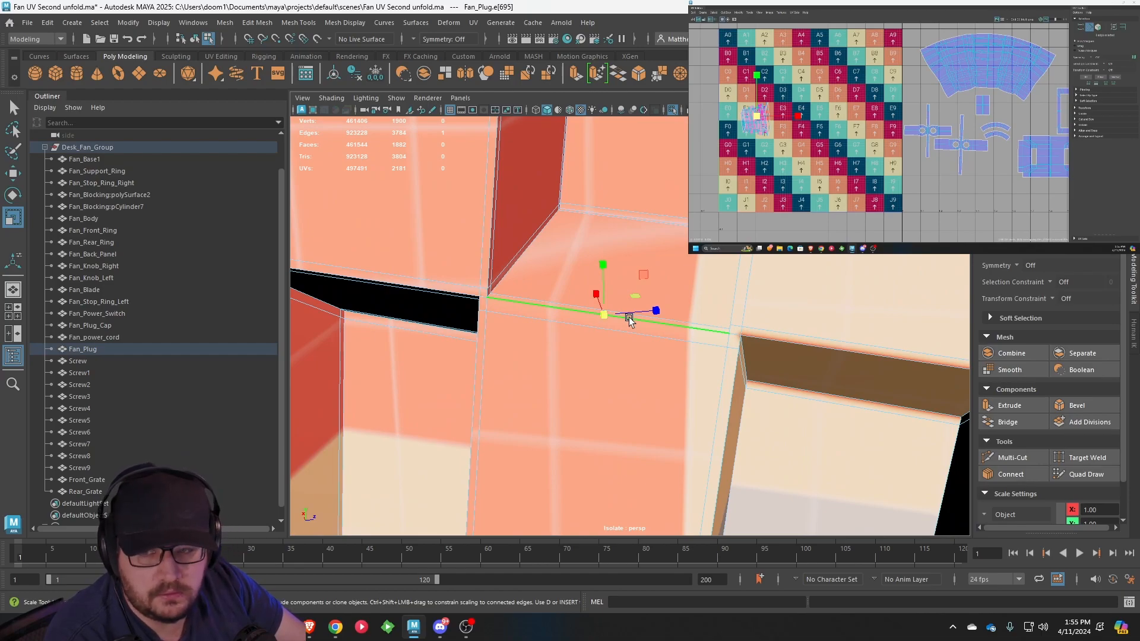
scroll(630, 318, "down", 10)
scroll(629, 318, "up", 5)
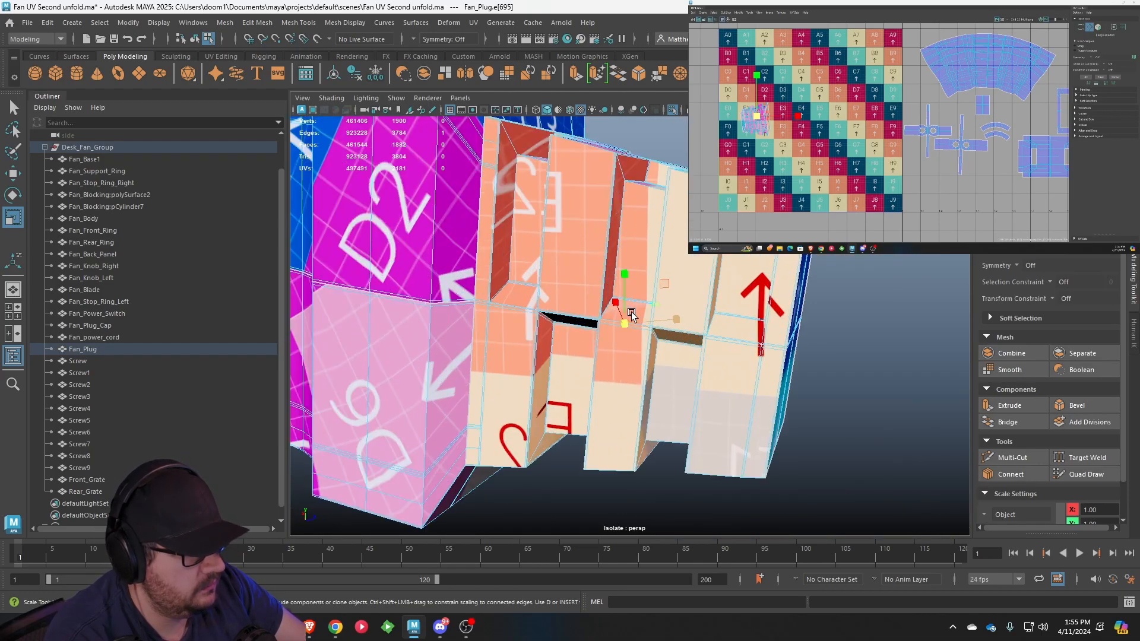
key("w")
left_click_drag(664, 337, 527, 360, "alt")
middle_click_drag(527, 361, 500, 369)
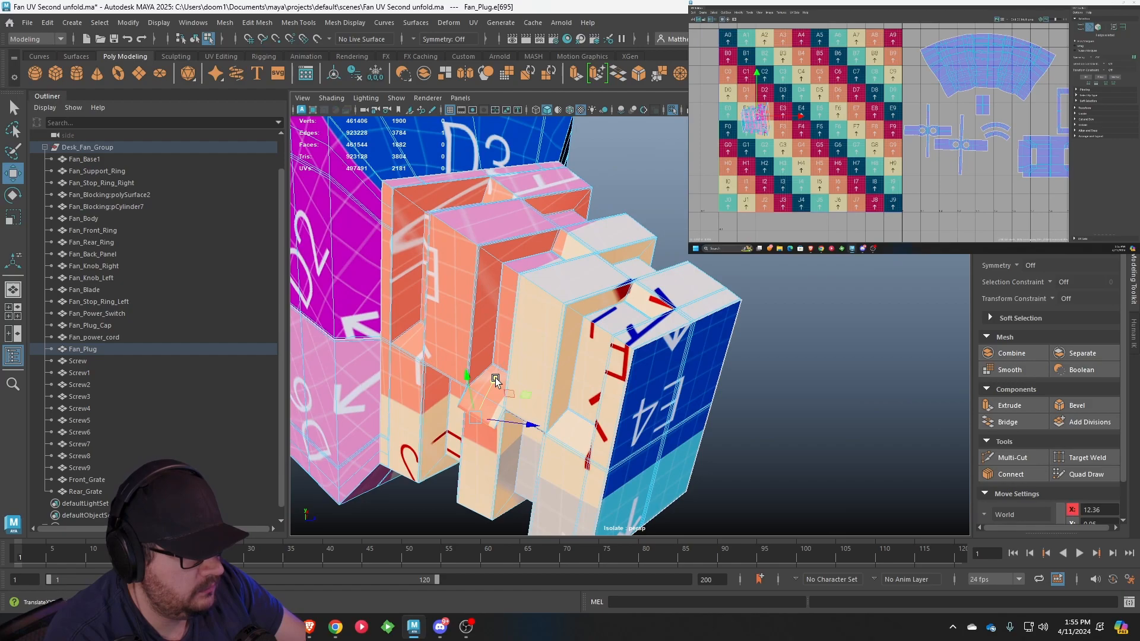
key("ctrl+z")
In the UV layout, add the neighbouring edges on the same centre line of the strain relief to the selection
middle_click_drag(796, 147, 874, 149, "alt")
scroll(837, 149, "up", 5)
middle_click_drag(852, 108, 930, 178, "alt")
scroll(930, 178, "up", 7)
middle_click_drag(890, 64, 913, 107, "alt")
scroll(907, 136, "up", 7)
scroll(921, 102, "up", 2)
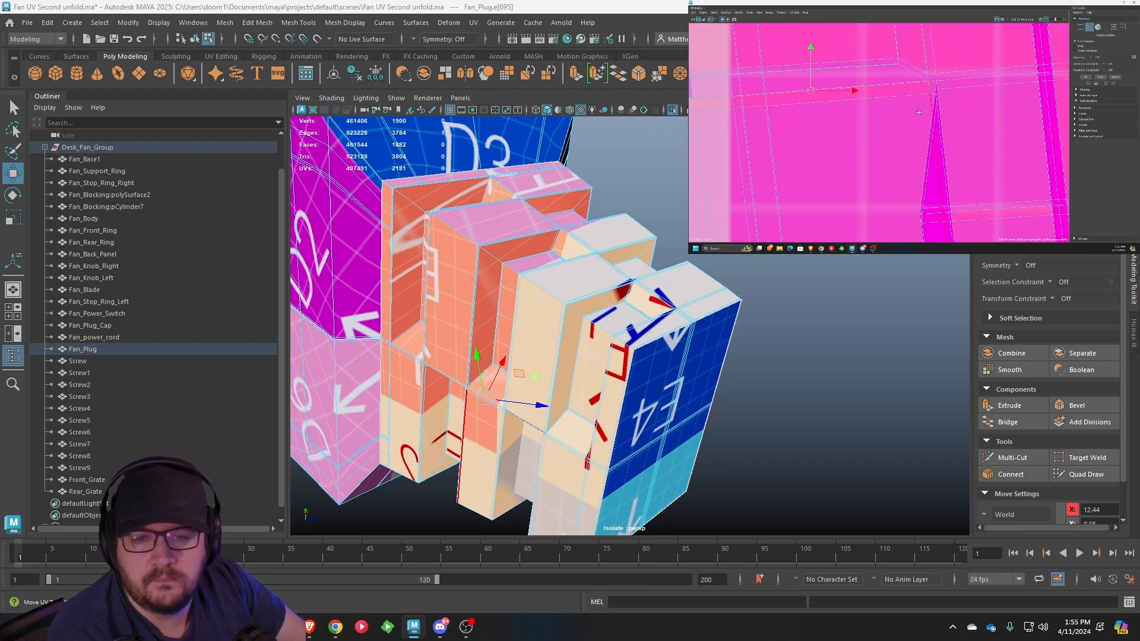
scroll(917, 104, "up", 3)
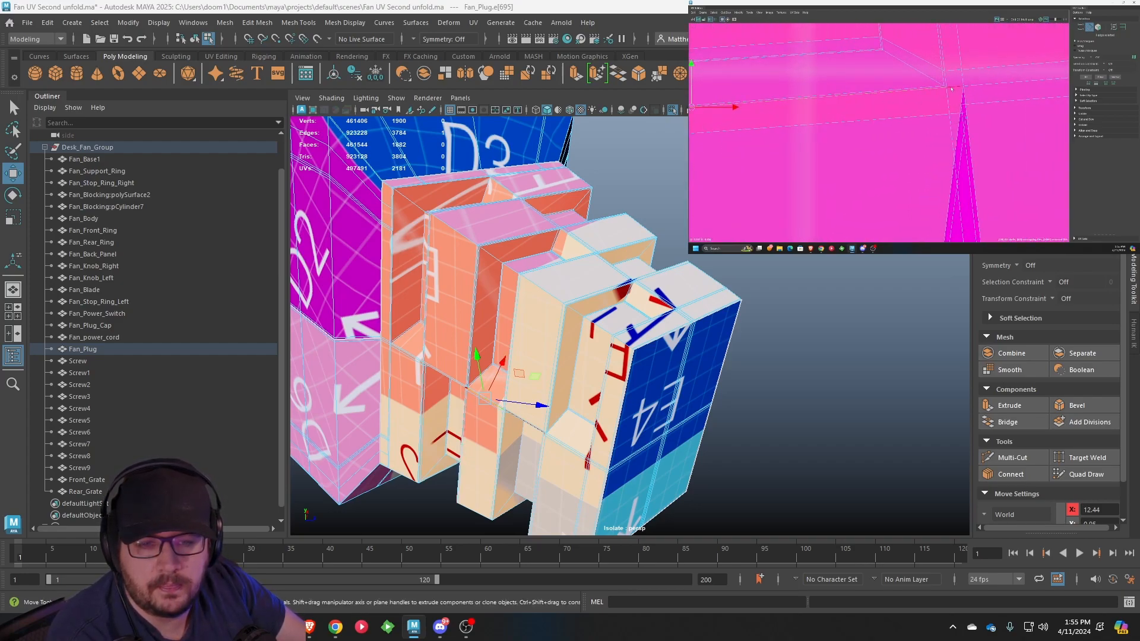
middle_click_drag(1017, 109, 850, 140, "alt")
middle_click_drag(1054, 106, 941, 133, "alt")
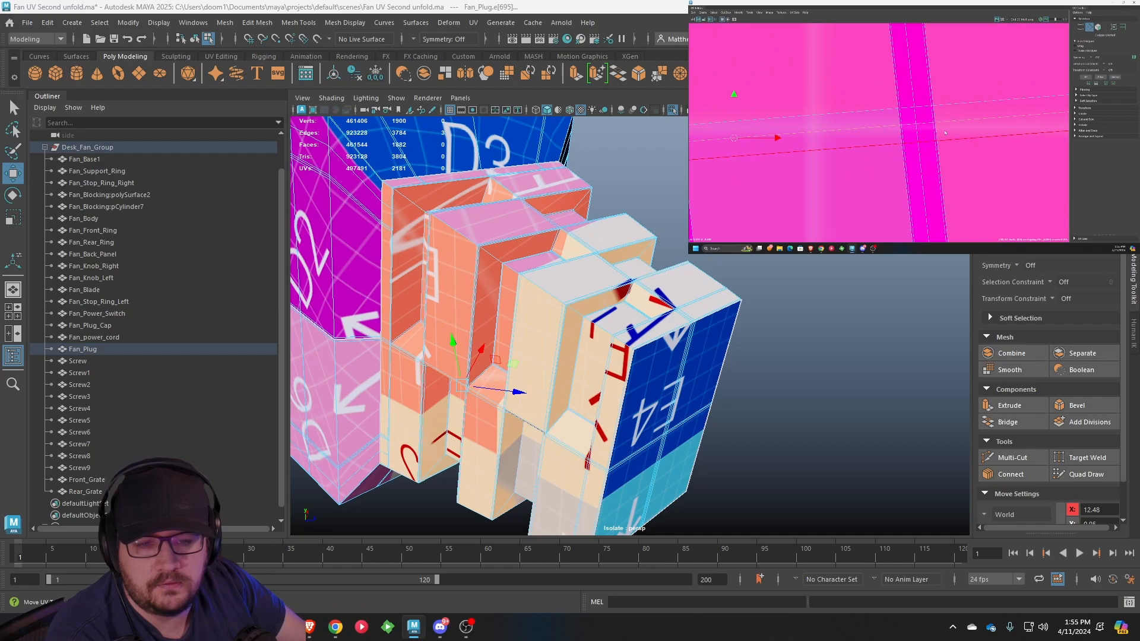
scroll(906, 128, "up", 1)
scroll(890, 156, "down", 2)
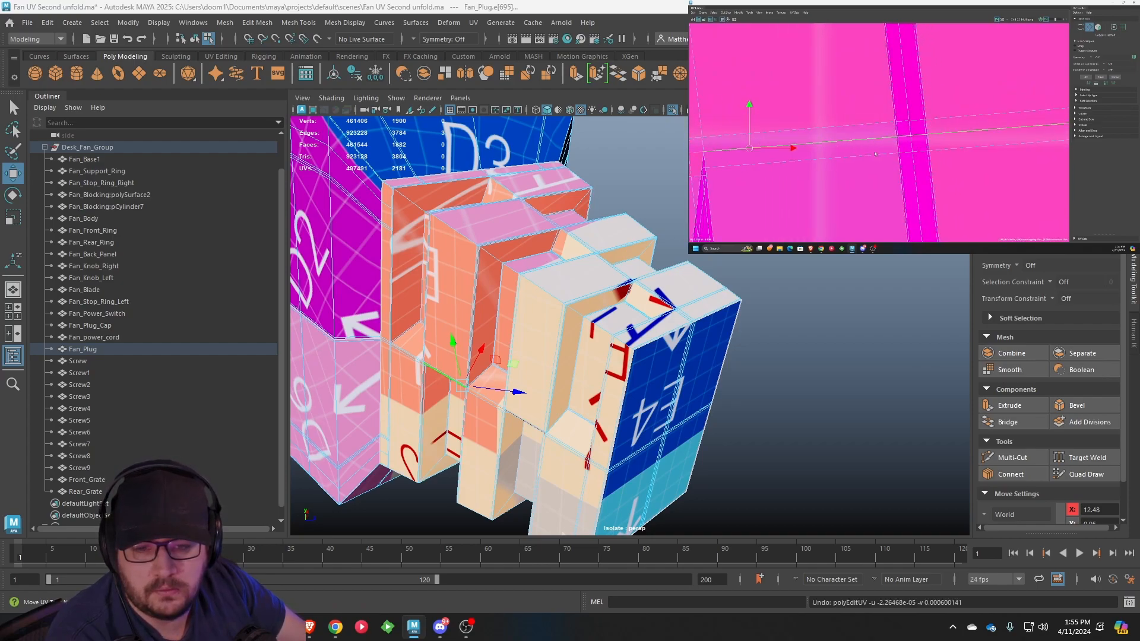
Extend the centre-line edge selection across the strain relief's ribs towards the right end of its UV shell
middle_click_drag(854, 154, 732, 163, "alt")
middle_click_drag(1057, 139, 799, 169, "alt")
scroll(899, 154, "up", 2)
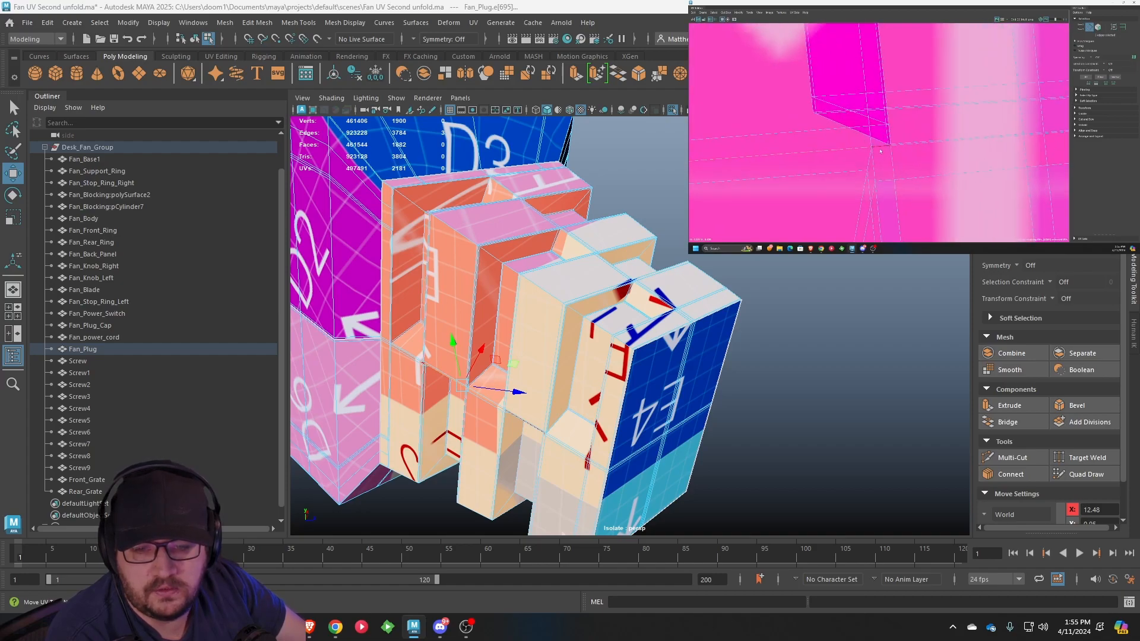
scroll(899, 146, "down", 3)
middle_click_drag(1022, 136, 718, 161, "alt")
middle_click_drag(1060, 142, 942, 152, "alt")
left_click(941, 144, "shift")
left_click(979, 140, "shift")
middle_click_drag(1057, 140, 880, 159, "alt")
scroll(905, 156, "down", 6)
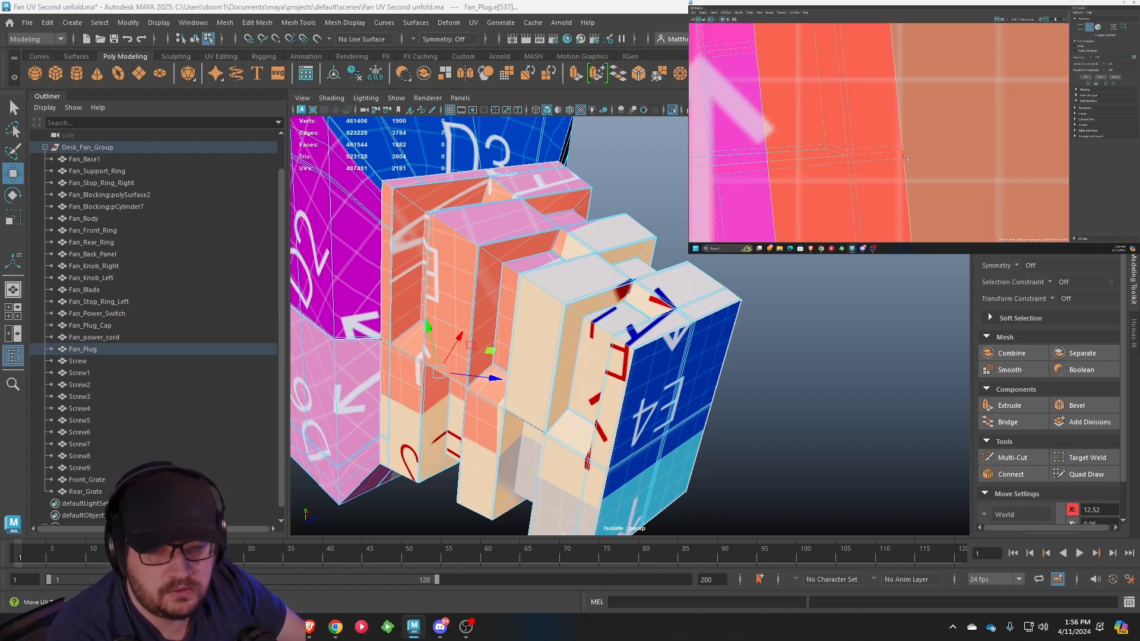
Add the missed centre-line edges around the middle ribs of the strain relief's shell to the selection
scroll(900, 158, "down", 5)
scroll(896, 158, "up", 6)
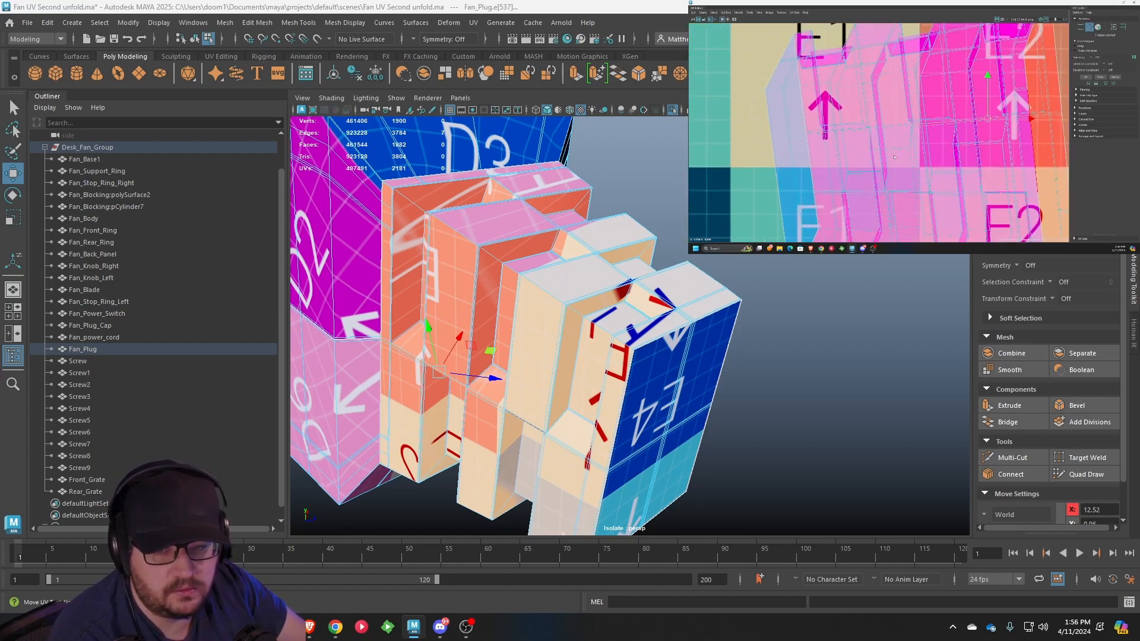
scroll(895, 158, "up", 6)
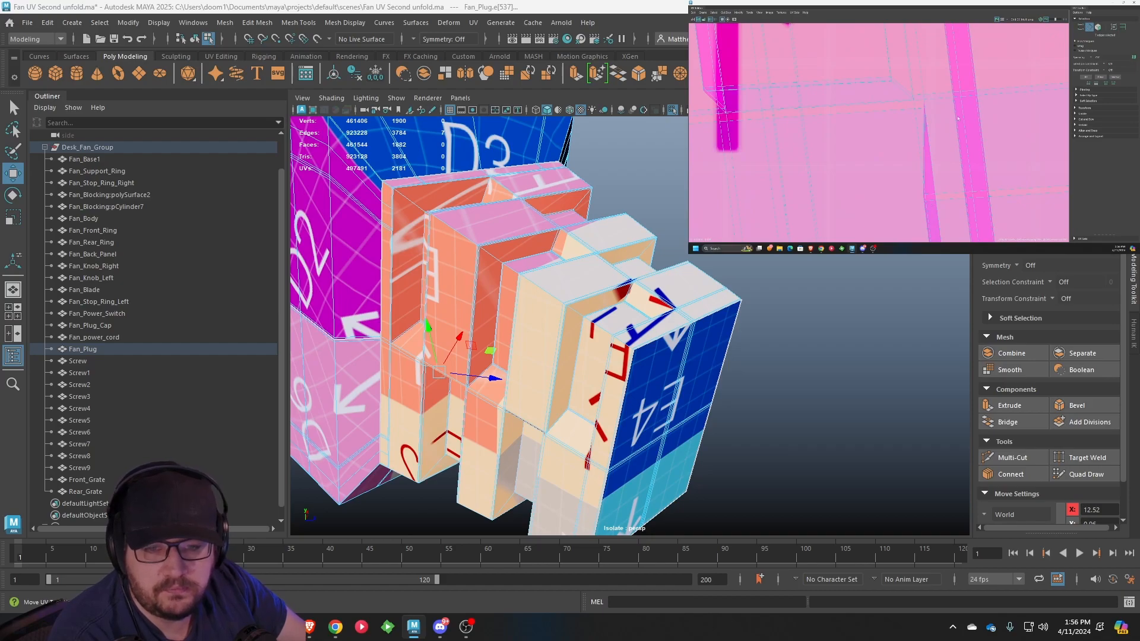
middle_click_drag(957, 118, 839, 127, "alt")
middle_click_drag(1010, 124, 861, 138, "alt")
scroll(893, 148, "down", 4)
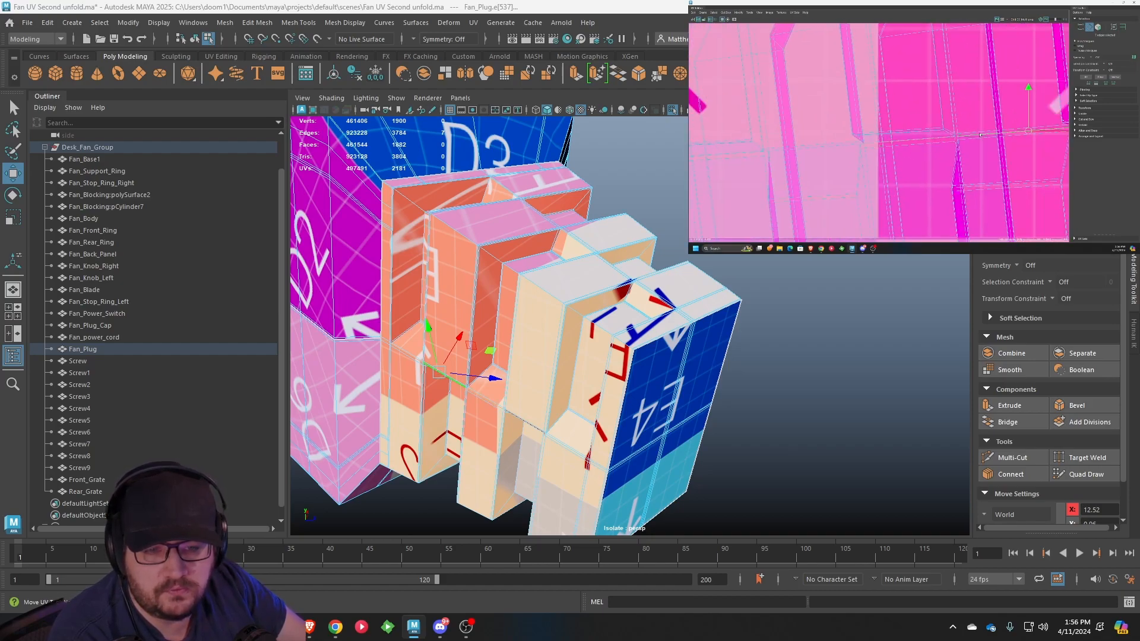
left_click_drag(1028, 131, 1028, 127)
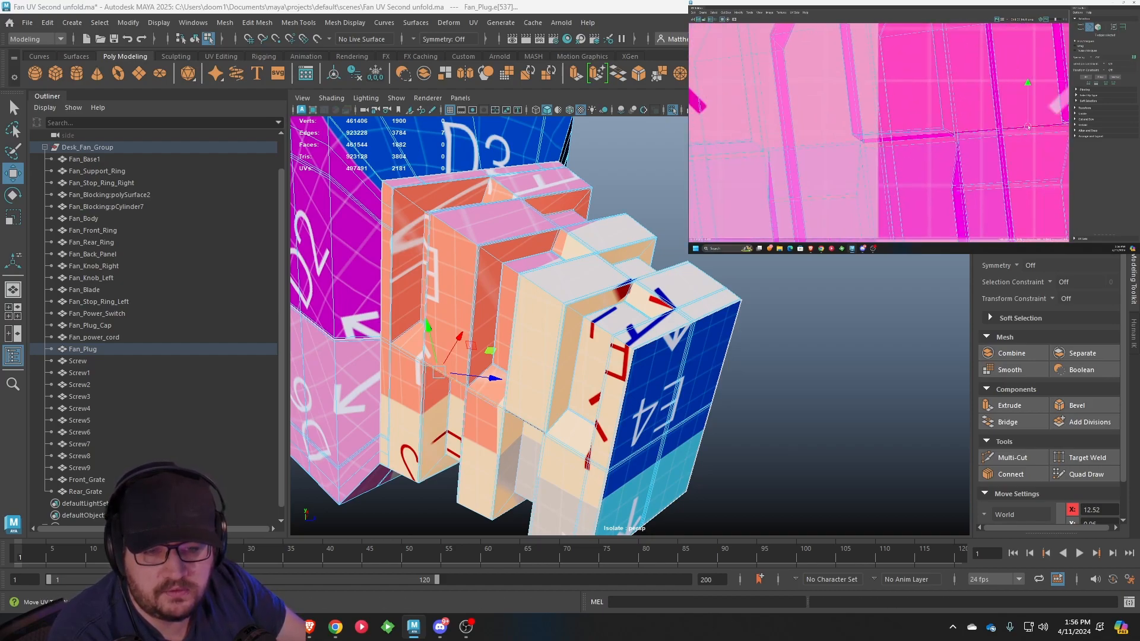
scroll(873, 149, "up", 4)
left_click_drag(859, 129, 851, 137)
left_click(839, 137, "shift")
Complete the centre-line edge selection across the remaining ribs towards the left end of the strain relief's shell
middle_click_drag(839, 138, 997, 148, "alt")
middle_click_drag(813, 172, 1045, 121, "alt")
scroll(885, 130, "up", 2)
left_click(883, 131, "shift")
middle_click_drag(768, 126, 903, 120, "alt")
scroll(902, 120, "up", 3)
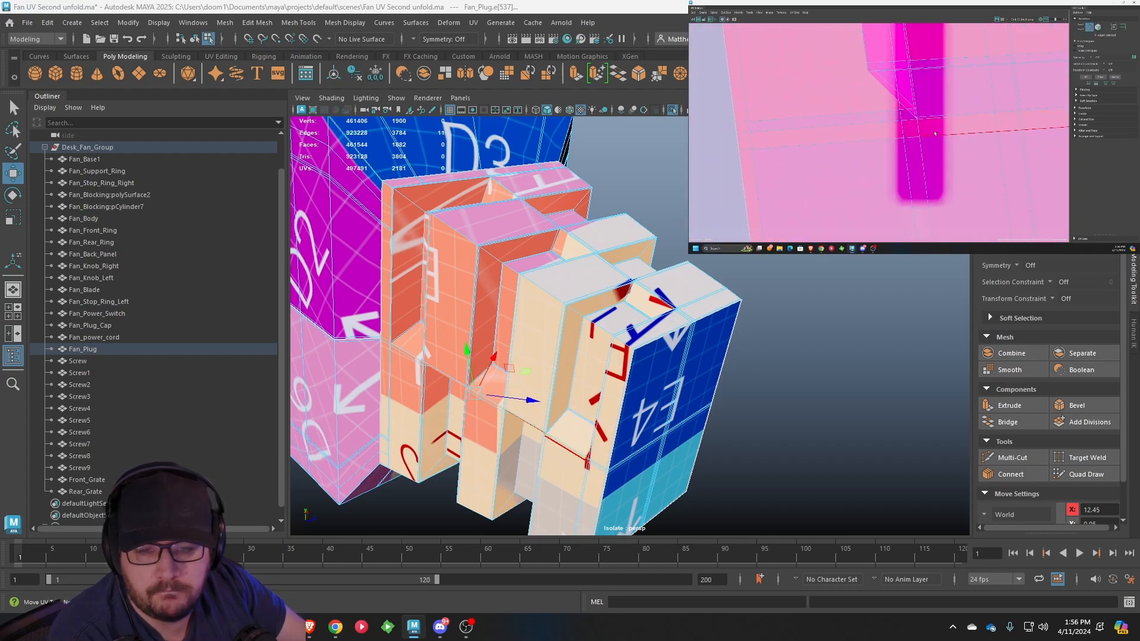
left_click(903, 119, "shift")
middle_click_drag(814, 141, 894, 137, "alt")
scroll(893, 138, "down", 1)
scroll(885, 140, "up", 2)
scroll(891, 142, "down", 4)
scroll(940, 154, "down", 5)
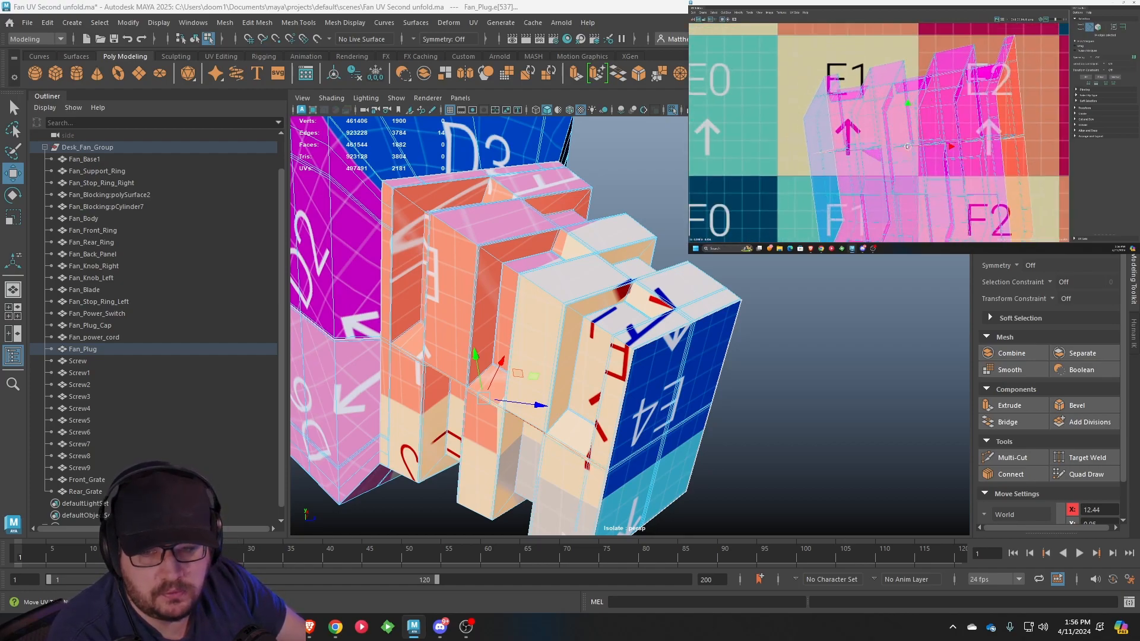
Cut the strain relief's UVs along the selected centre-line edges and unfold its shell
scroll(831, 156, "up", 5)
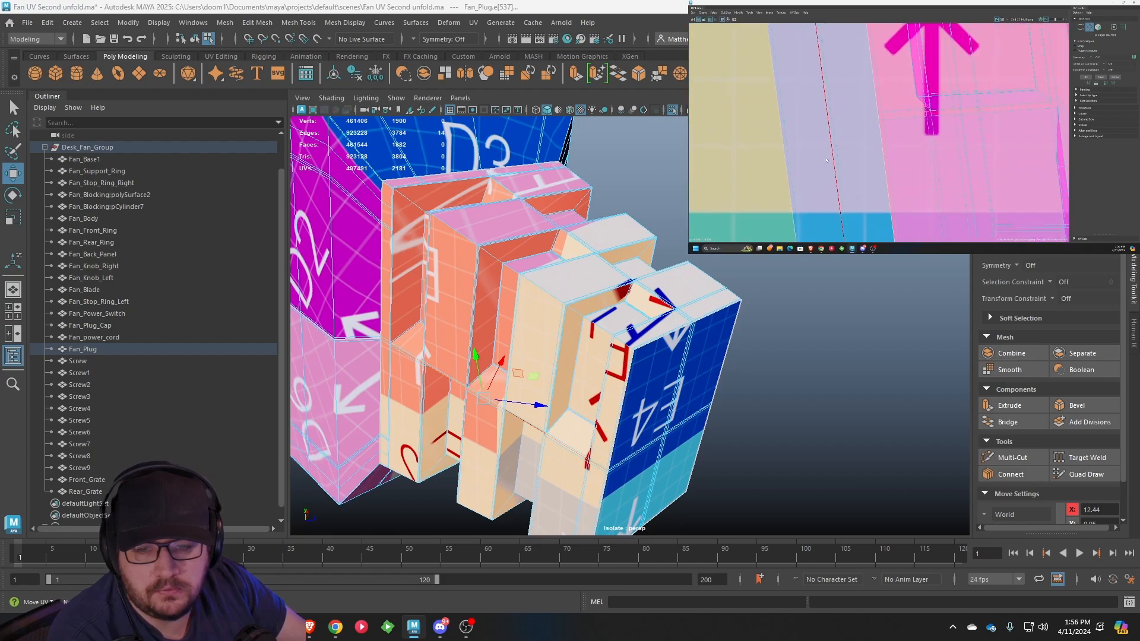
scroll(826, 161, "down", 5)
middle_click_drag(979, 131, 885, 140, "alt")
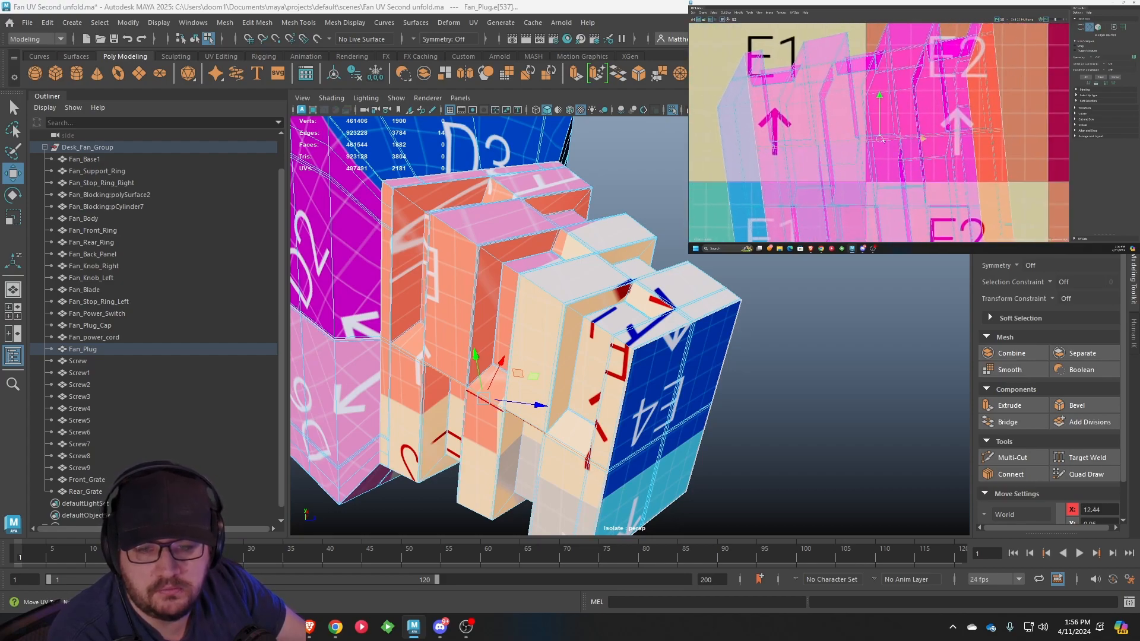
left_click_drag(925, 143, 882, 139)
key("ctrl+z")
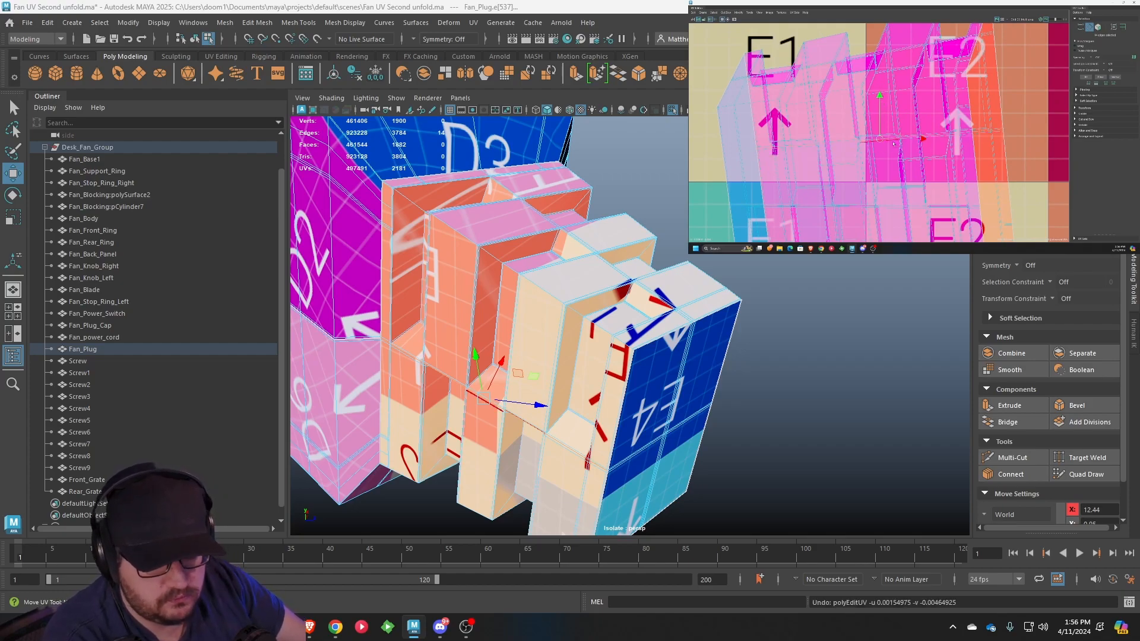
mouse_move(904, 146)
right_mouse_down()
mouse_move(924, 142)
mouse_move(903, 141)
right_mouse_up()
scroll(925, 140, "down", 4)
scroll(950, 143, "down", 3)
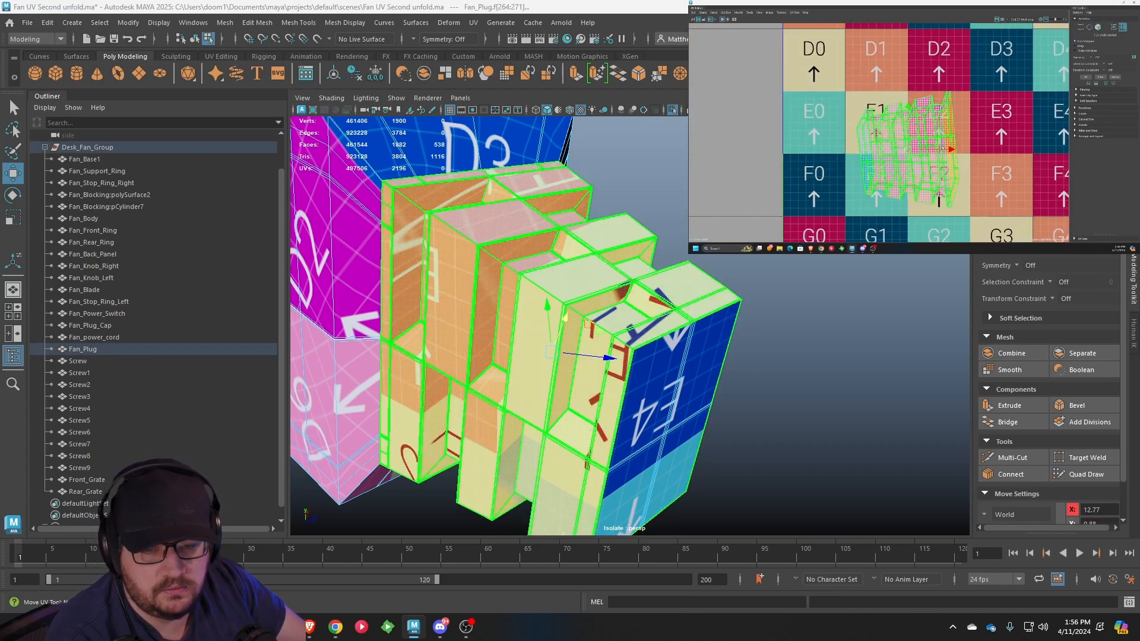
key("ctrl+u")
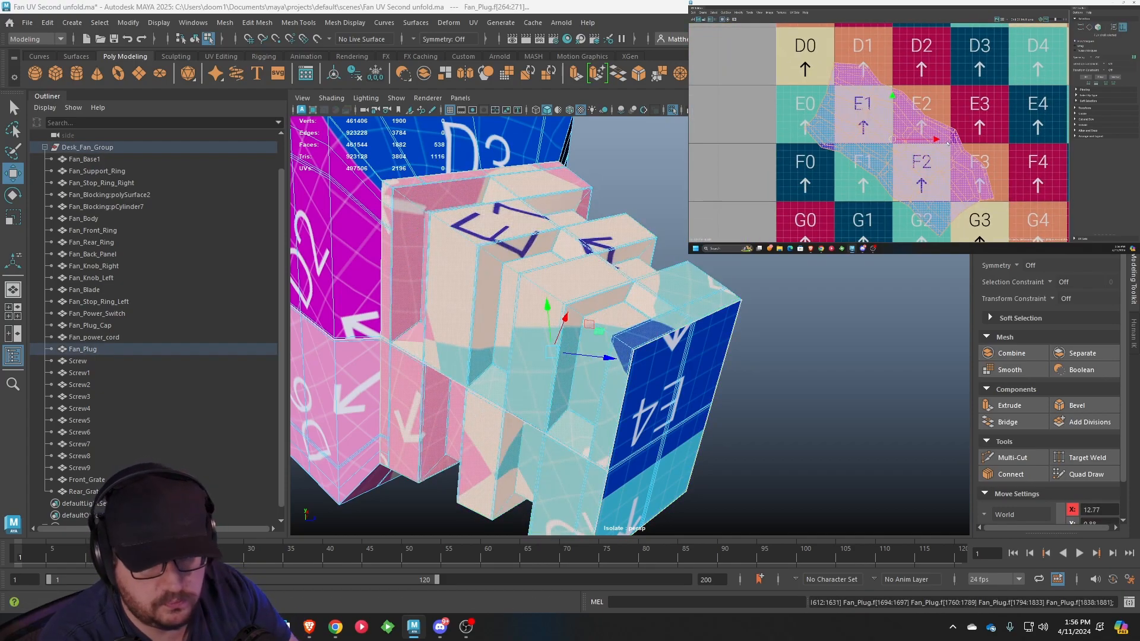
Return the plug to object mode and turn on its smooth mesh preview to check the checker pattern
scroll(948, 143, "down", 1)
left_click_drag(695, 299, 539, 249, "alt")
scroll(618, 320, "down", 6)
left_click(680, 329)
scroll(681, 331, "up", 4)
right_click_drag(539, 241, 596, 223)
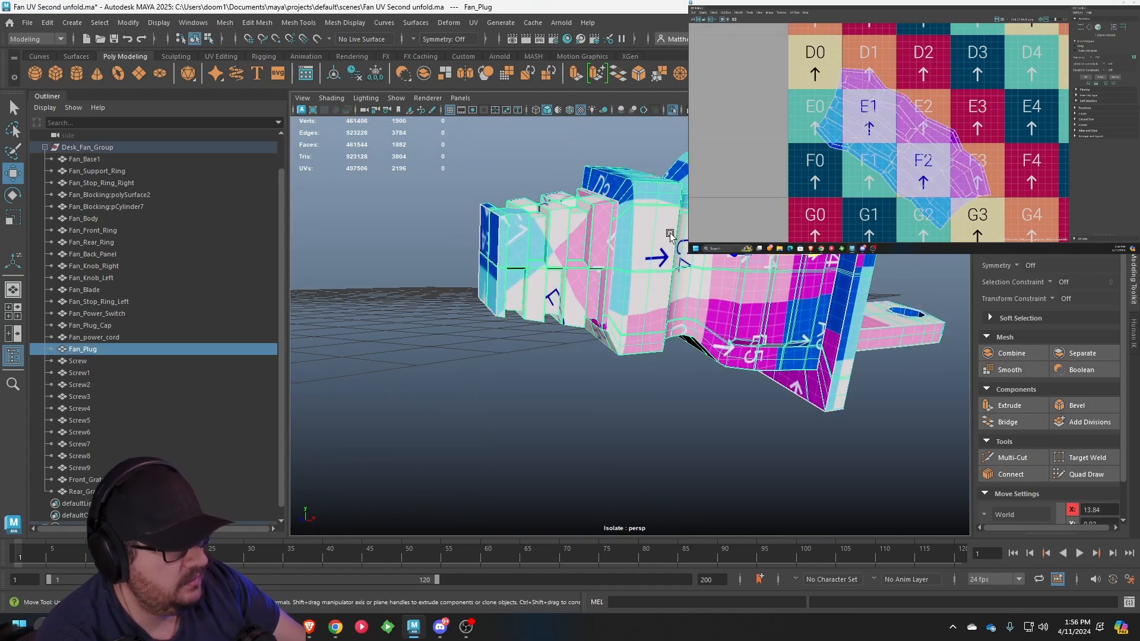
key("3")
left_click(667, 403)
left_click_drag(688, 353, 655, 353, "alt")
left_click(633, 276)
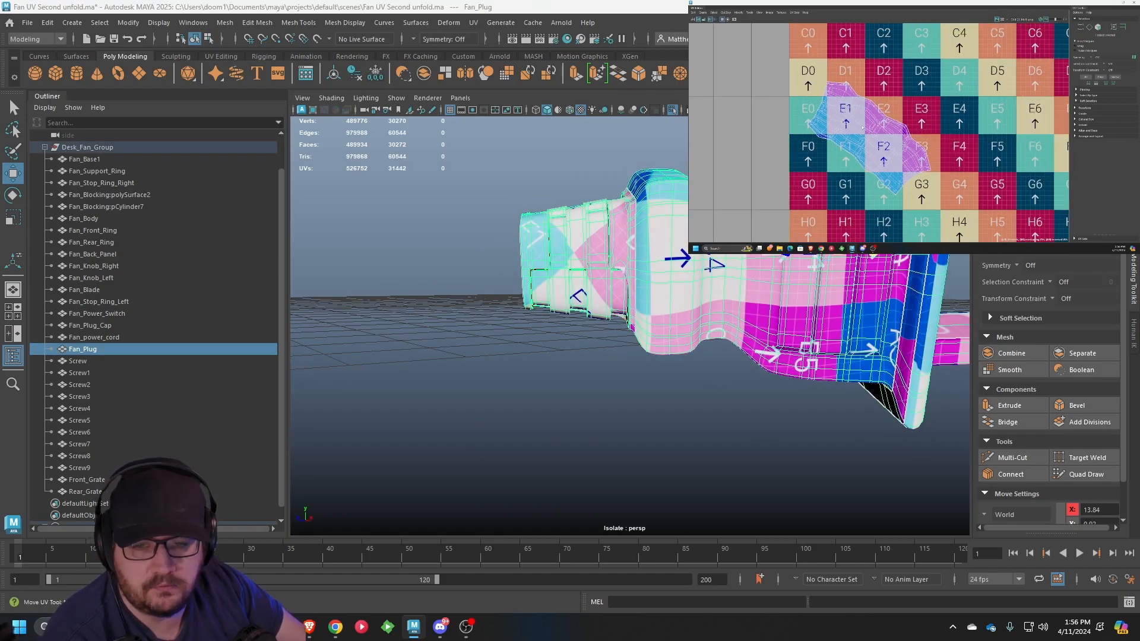
Select all UVs of the strain relief shell, rotate it level and place it outside the texture grid below the other plug shells
key("F9")
left_click_drag(785, 63, 783, 63)
key("e")
left_click_drag(898, 109, 877, 92)
key("w")
scroll(877, 91, "down", 5)
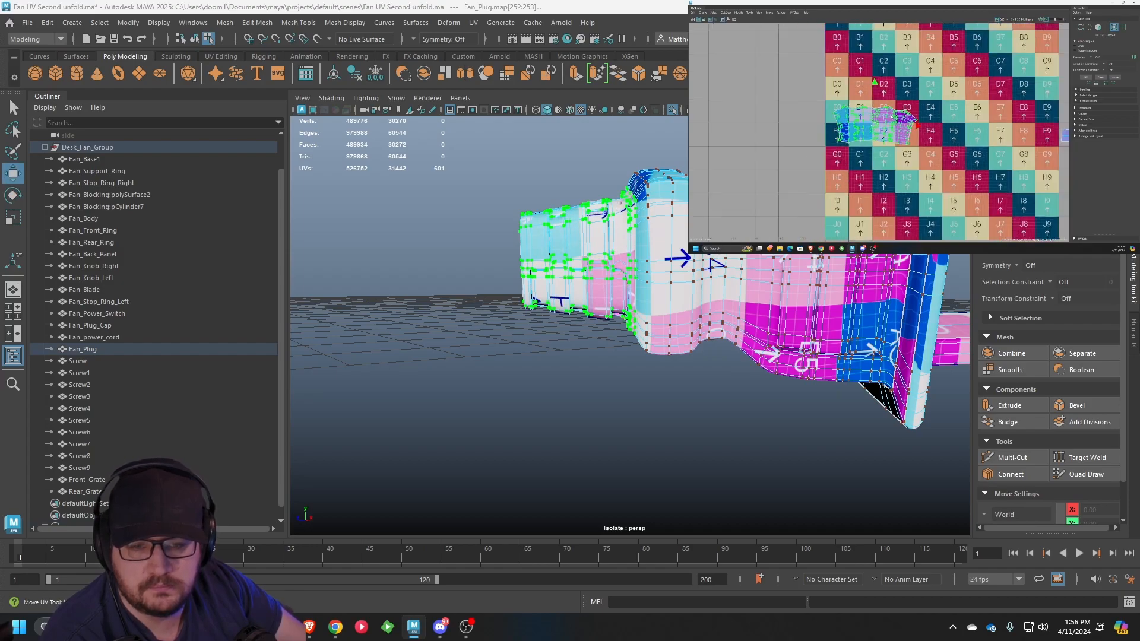
left_click_drag(785, 139, 974, 201)
left_click(1016, 220)
Adjust the overlapping UVs beside the corner near the right end of the strain relief shell's upper edge
scroll(1017, 220, "up", 6)
scroll(997, 215, "up", 3)
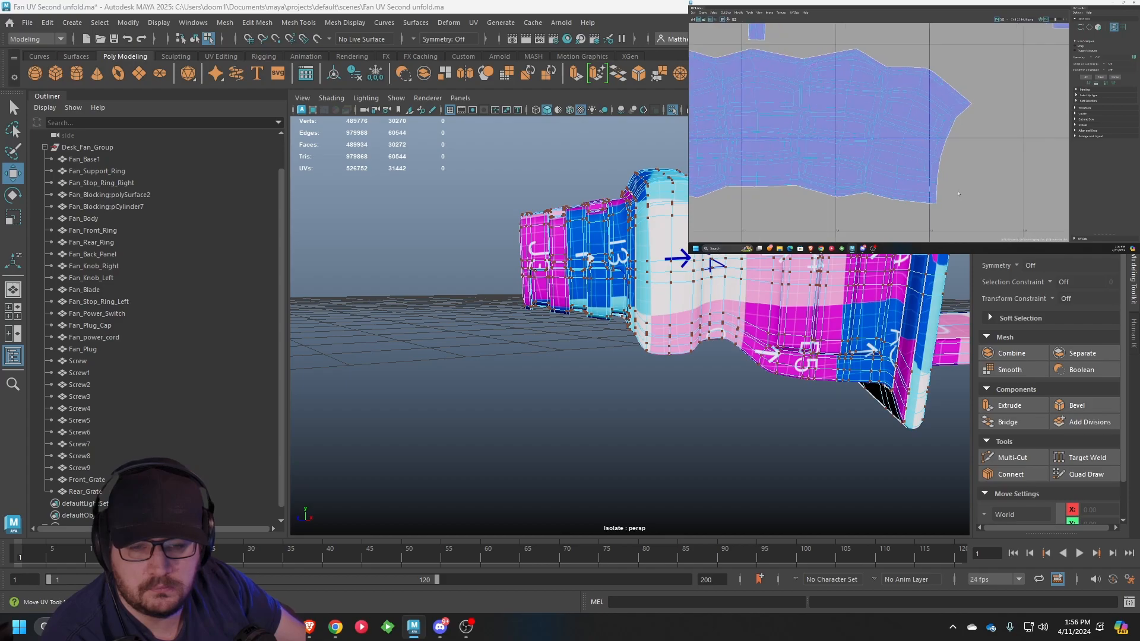
scroll(884, 104, "up", 6)
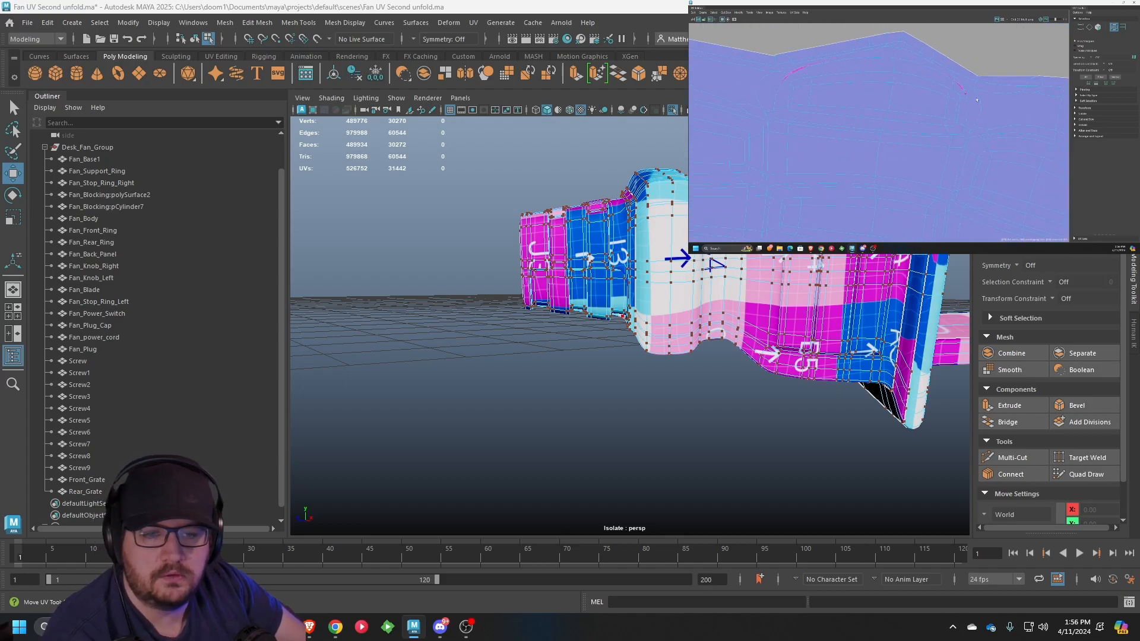
scroll(959, 86, "up", 2)
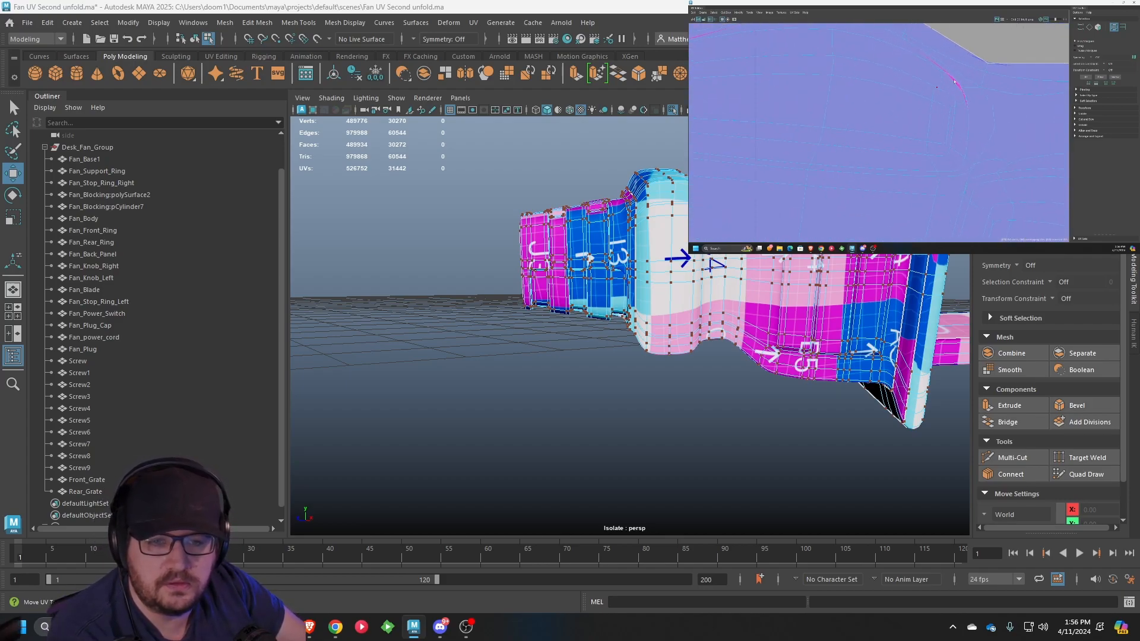
left_click(962, 91)
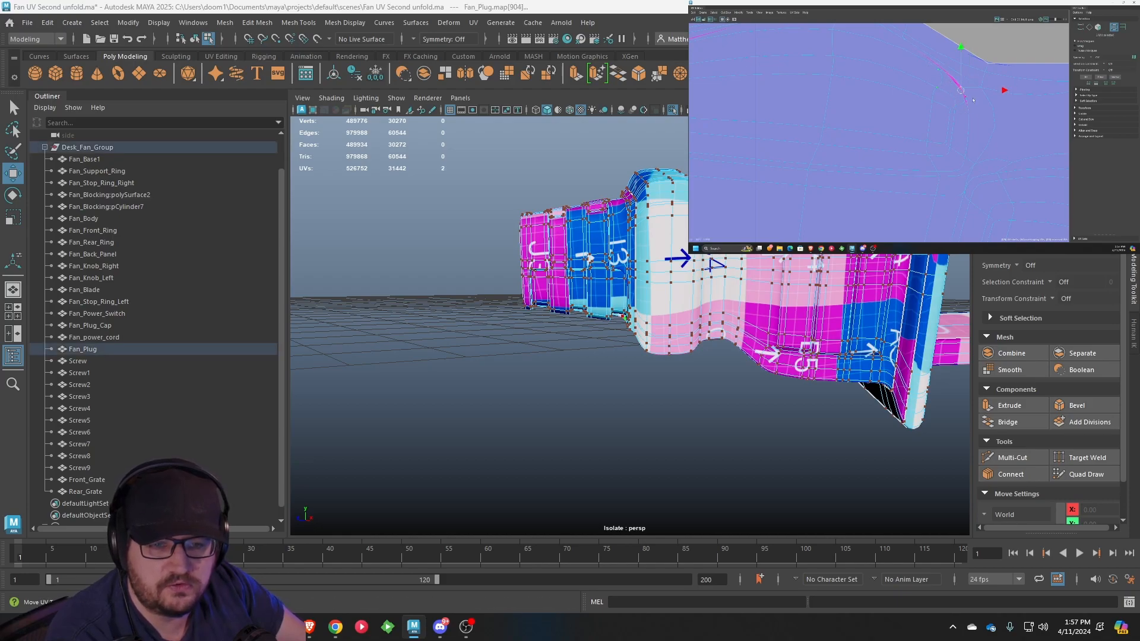
left_click_drag(970, 85, 950, 98)
left_click(943, 108, "shift")
Move the overlapping UVs beneath the notch in the strain relief shell's upper edge to clear the overlap
middle_click_drag(819, 97, 907, 168, "alt")
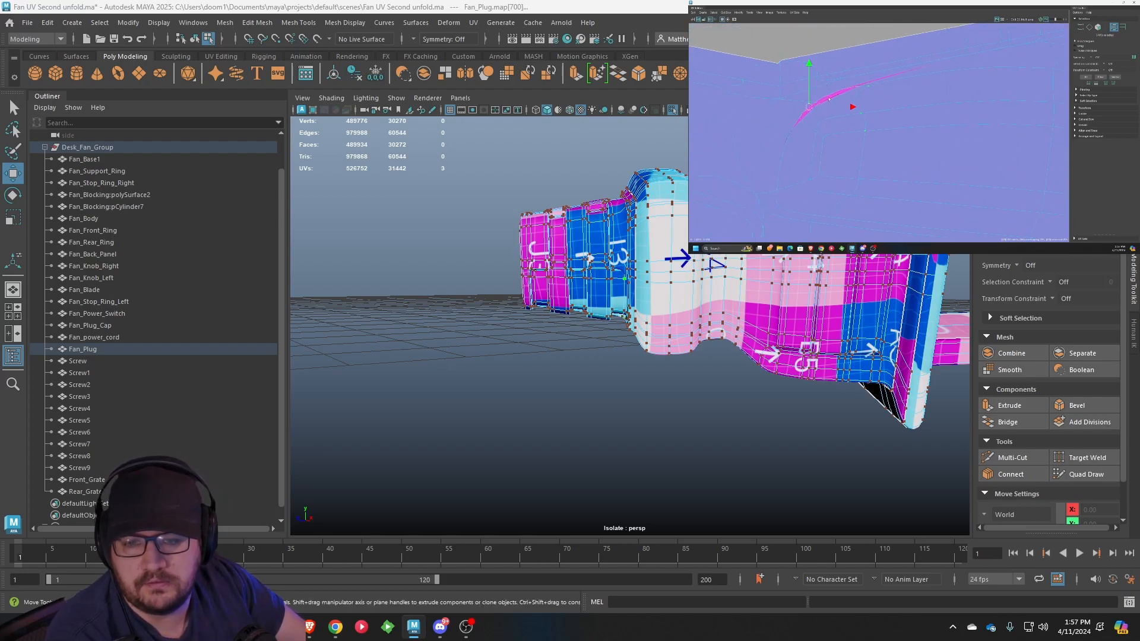
left_click(803, 106, "shift")
left_click(814, 116, "shift")
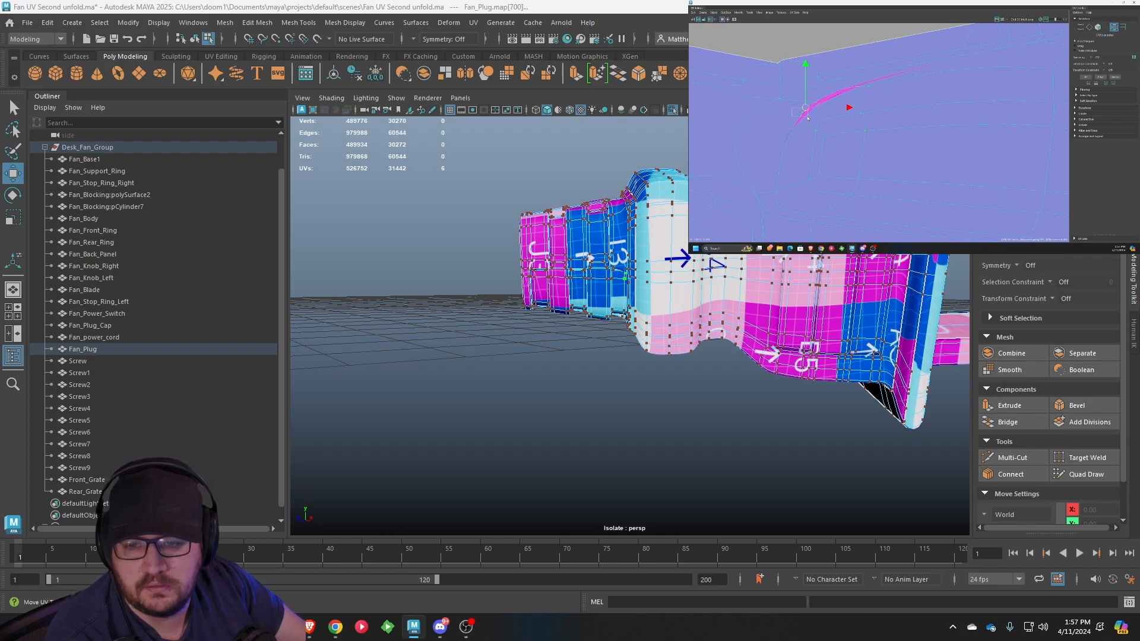
left_click_drag(808, 110, 843, 122)
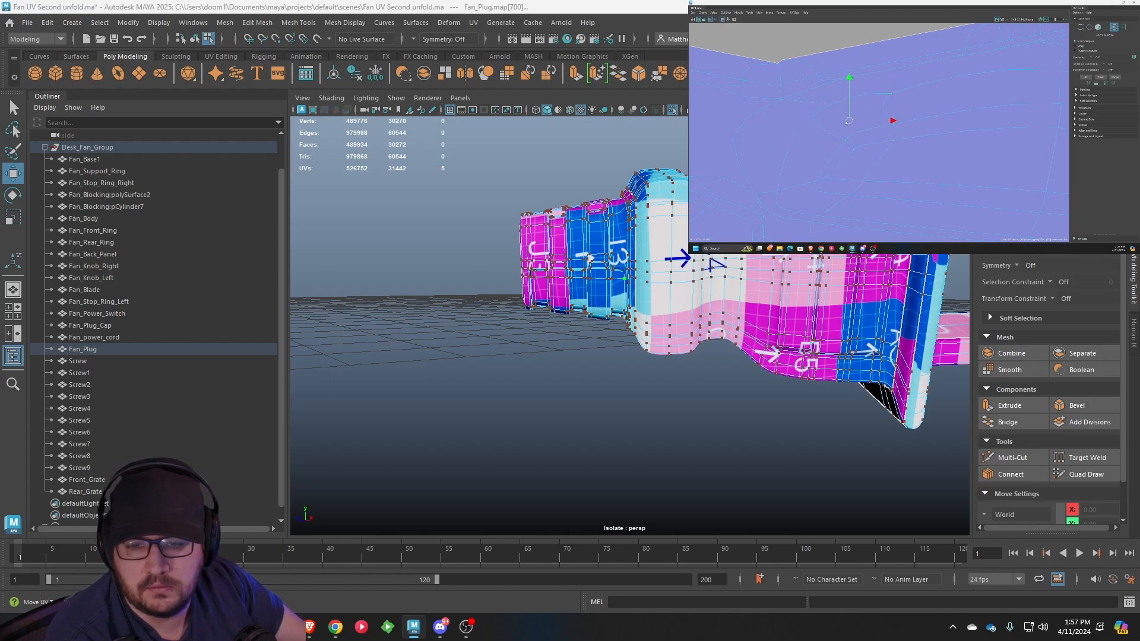
left_click(787, 98)
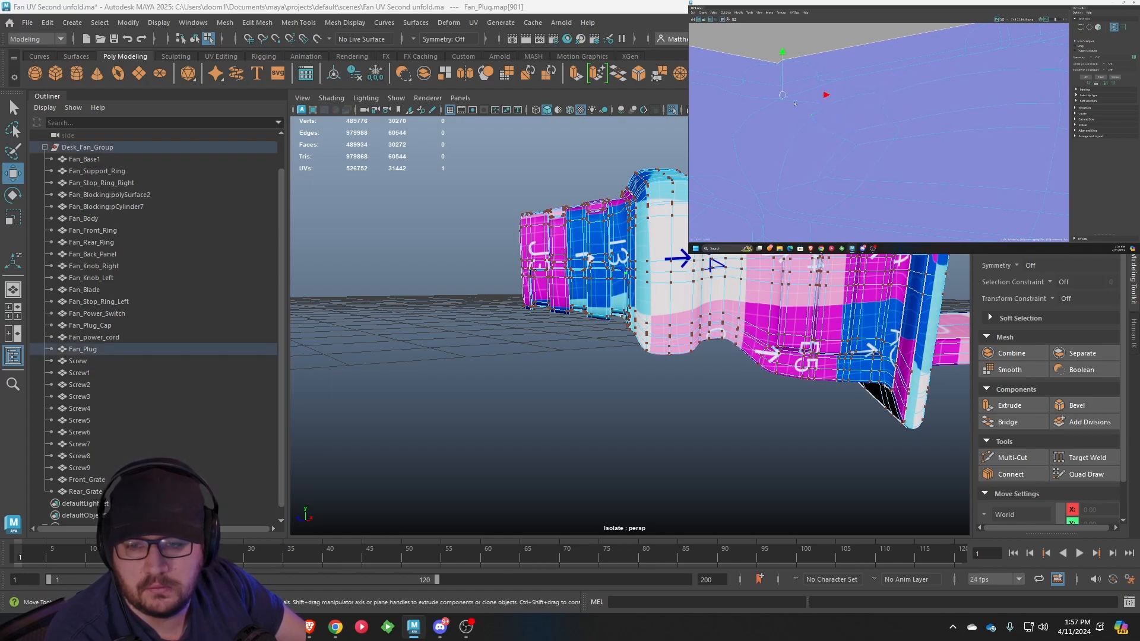
Examine the strain relief shell and the plug's other UV shells for remaining overlaps
scroll(814, 112, "down", 6)
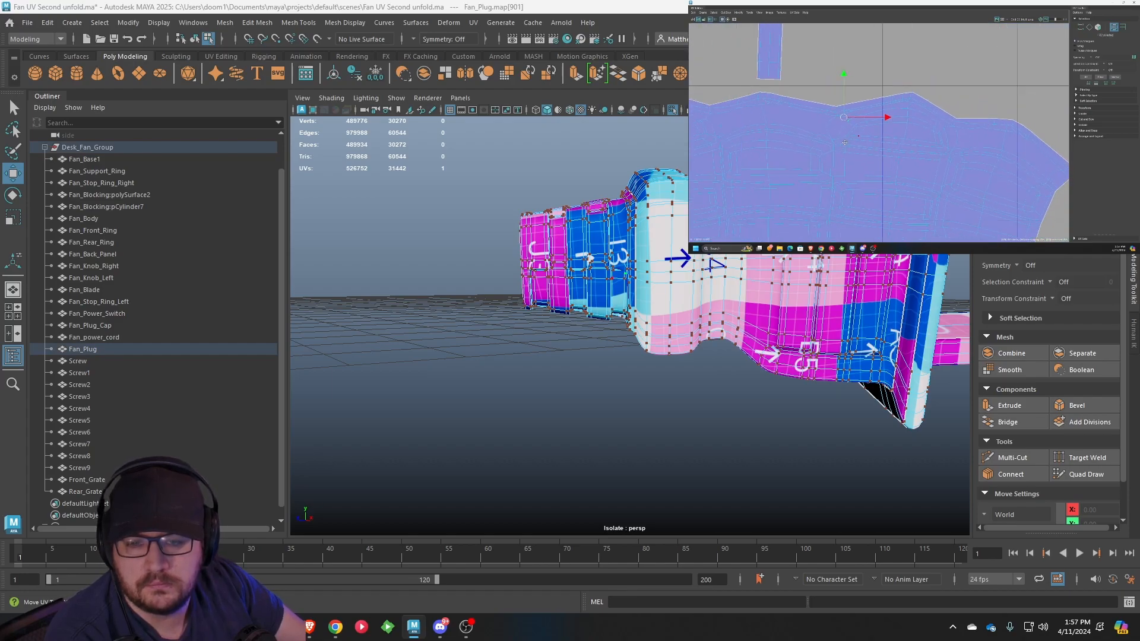
mouse_move(992, 154)
middle_mouse_down("alt")
mouse_move(891, 110)
mouse_move(1000, 166)
middle_mouse_up("alt")
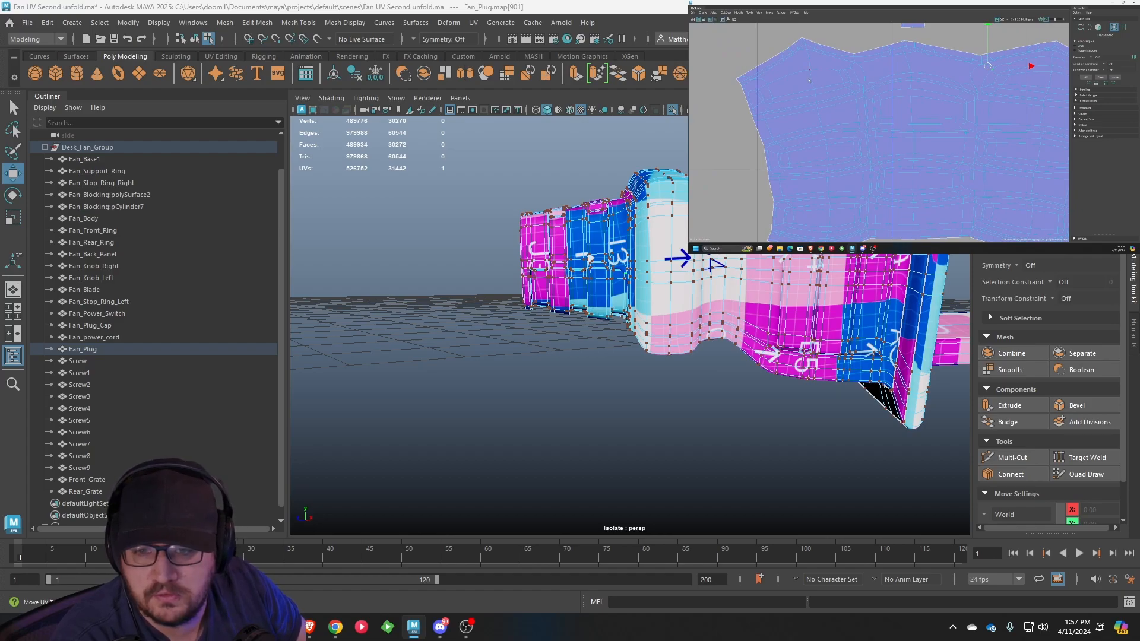
scroll(1001, 166, "down", 3)
scroll(946, 145, "down", 2)
middle_click_drag(946, 75, 891, 214, "alt")
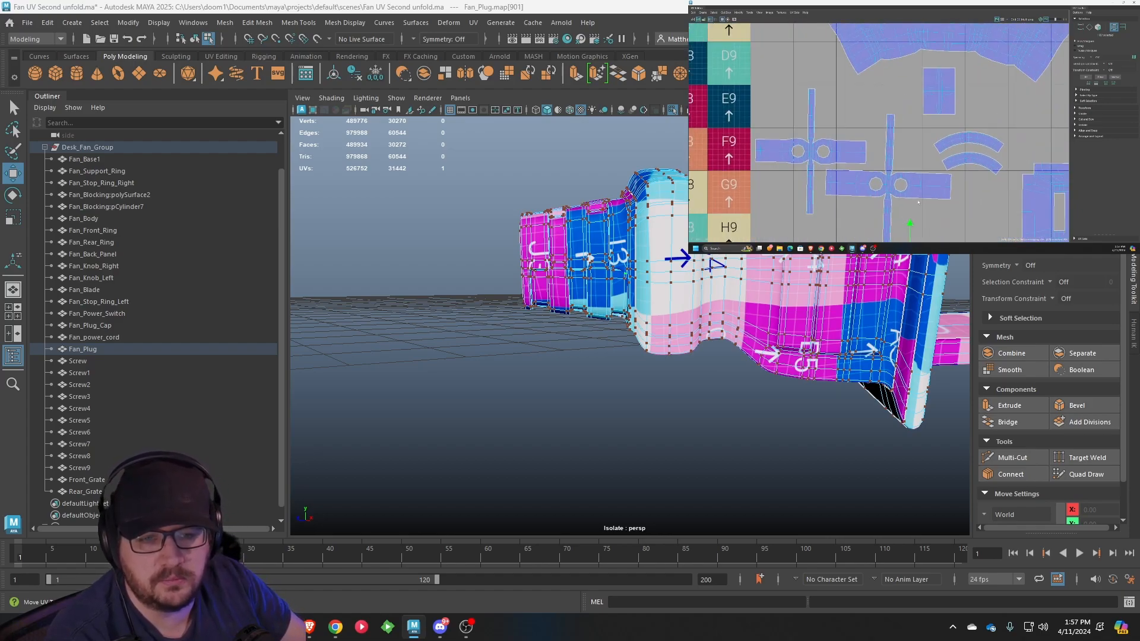
scroll(891, 214, "down", 1)
middle_click_drag(990, 63, 927, 186, "alt")
scroll(927, 187, "up", 3)
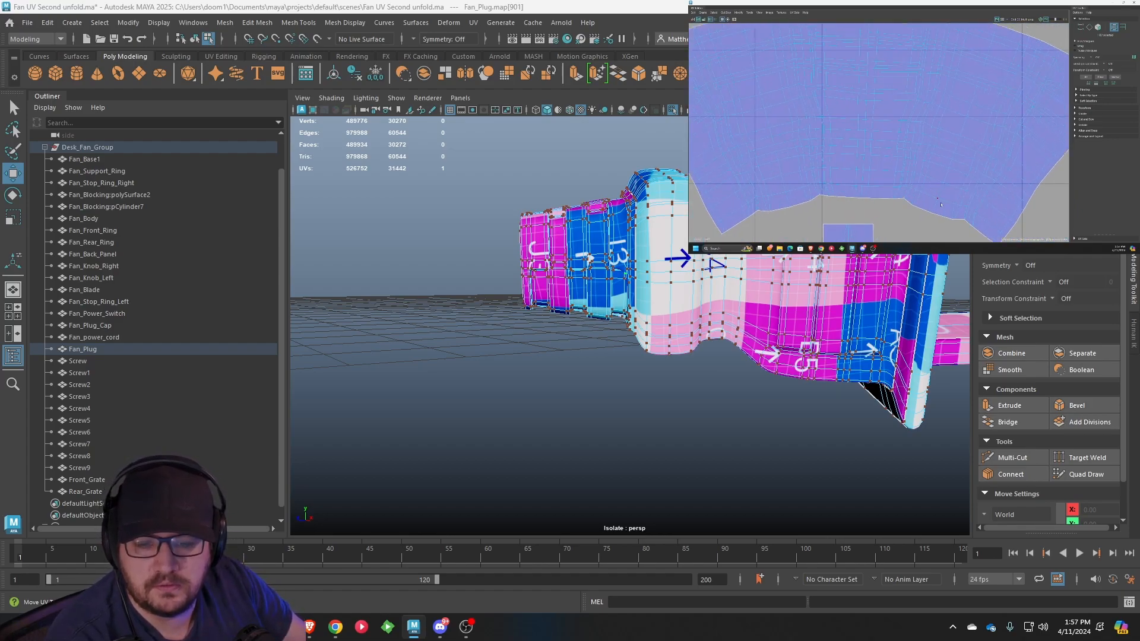
scroll(957, 216, "down", 5)
middle_click_drag(982, 235, 874, 120, "alt")
scroll(875, 119, "up", 2)
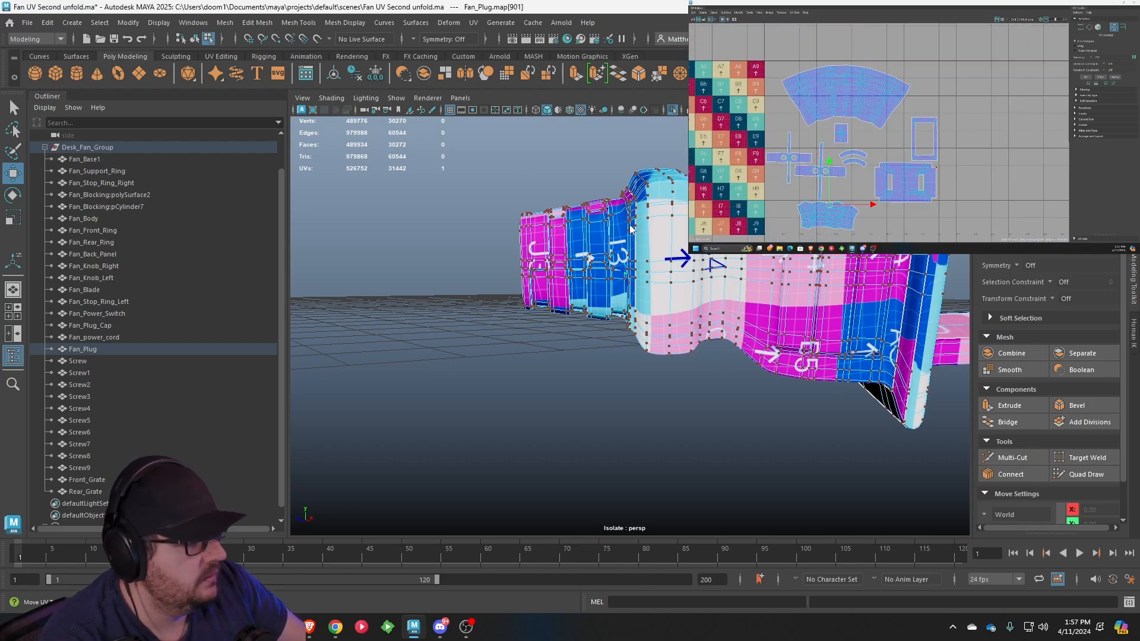
Deselect the plug and turn off its isolated view to show the whole fan
left_click(571, 172)
scroll(571, 172, "down", 4)
left_click_drag(571, 184, 552, 220, "alt")
left_click(396, 99)
mouse_move(426, 121)
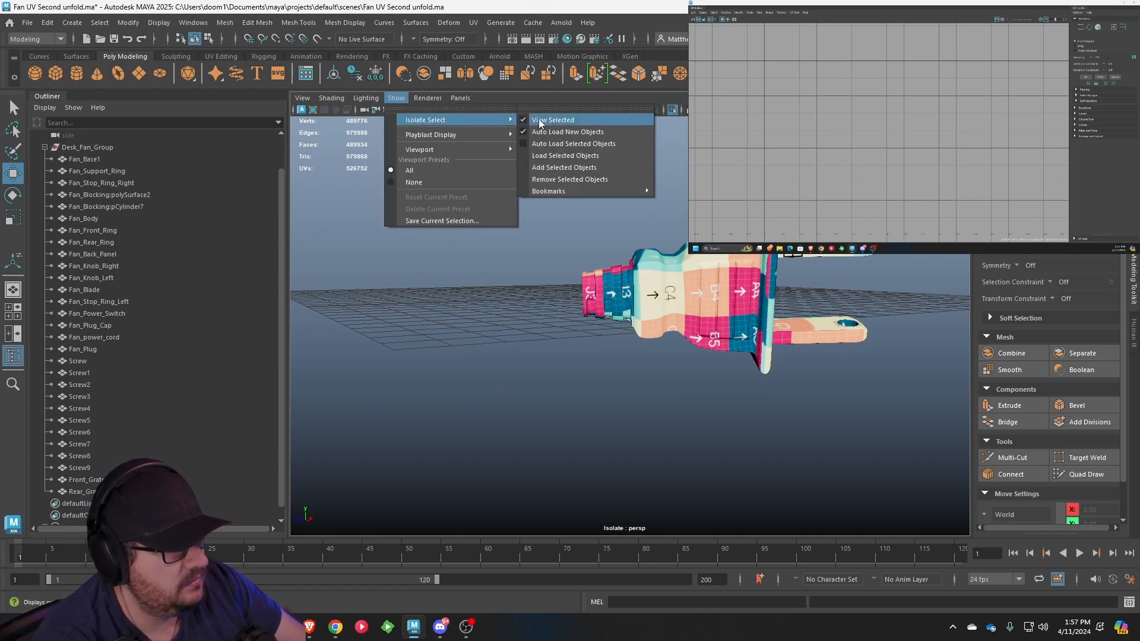
left_click(539, 121)
Check the plug and power cord against the rest of the fan and save the scene
left_click_drag(487, 142, 549, 333, "alt")
scroll(822, 366, "up", 3)
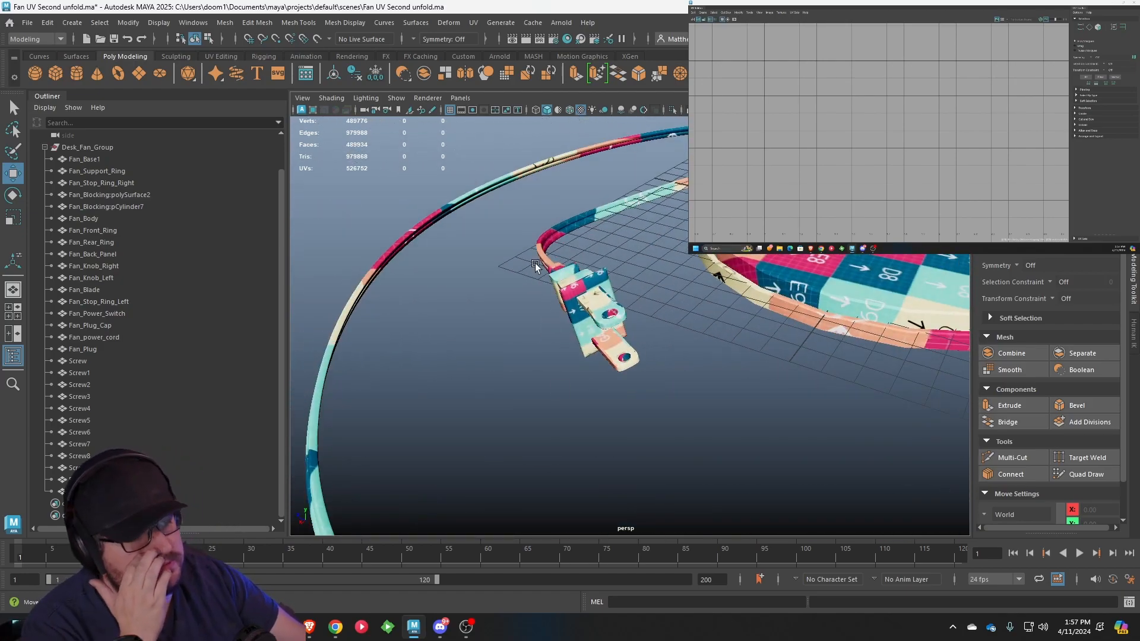
scroll(647, 363, "up", 5)
scroll(468, 303, "down", 7)
left_click_drag(468, 302, 528, 235, "alt")
scroll(528, 235, "up", 3)
scroll(528, 235, "down", 3)
left_click(21, 28)
left_click(59, 70)
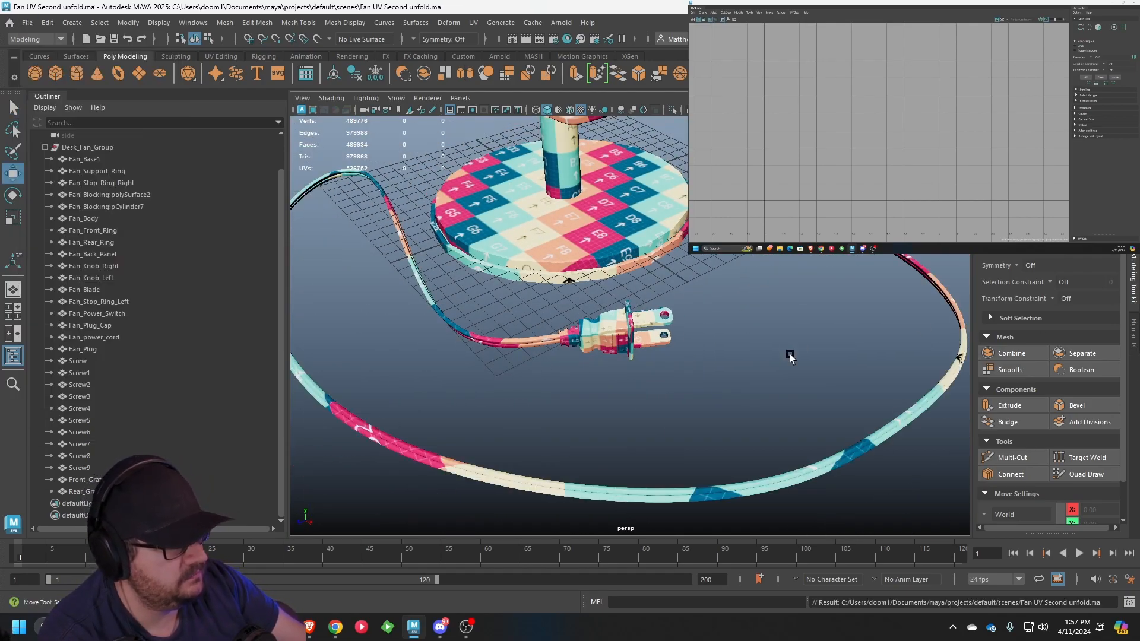
Inspect the checker pattern on the whole fan, selecting the front grate and the rear grate in turn
scroll(734, 315, "down", 5)
left_click_drag(733, 315, 683, 333, "alt")
scroll(623, 235, "down", 2)
scroll(682, 329, "up", 8)
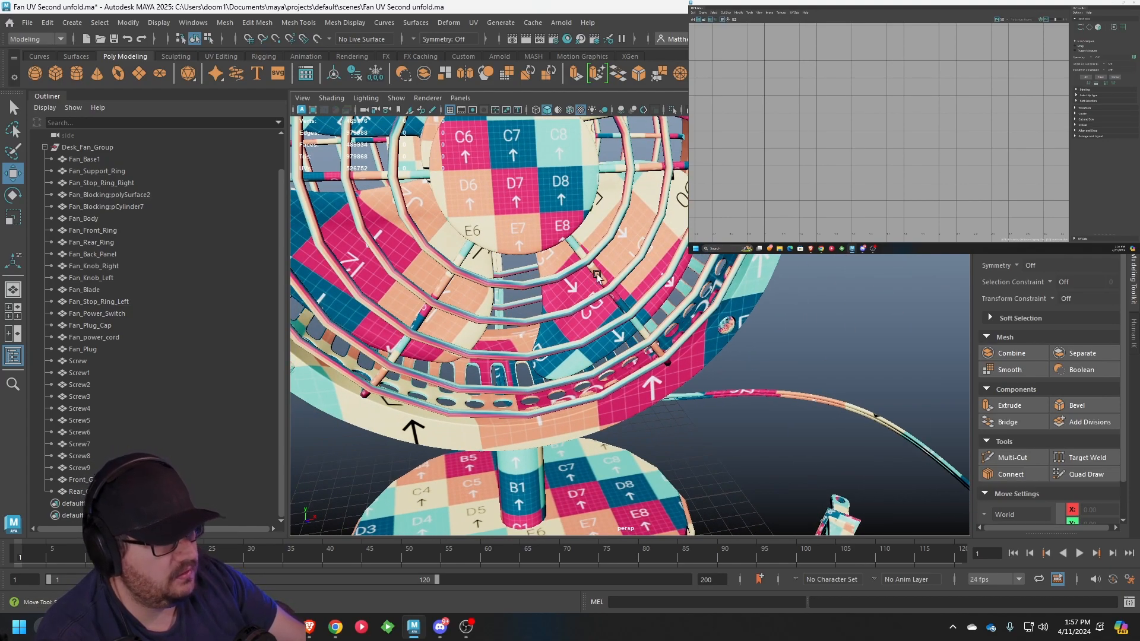
left_click(596, 275)
scroll(596, 275, "down", 8)
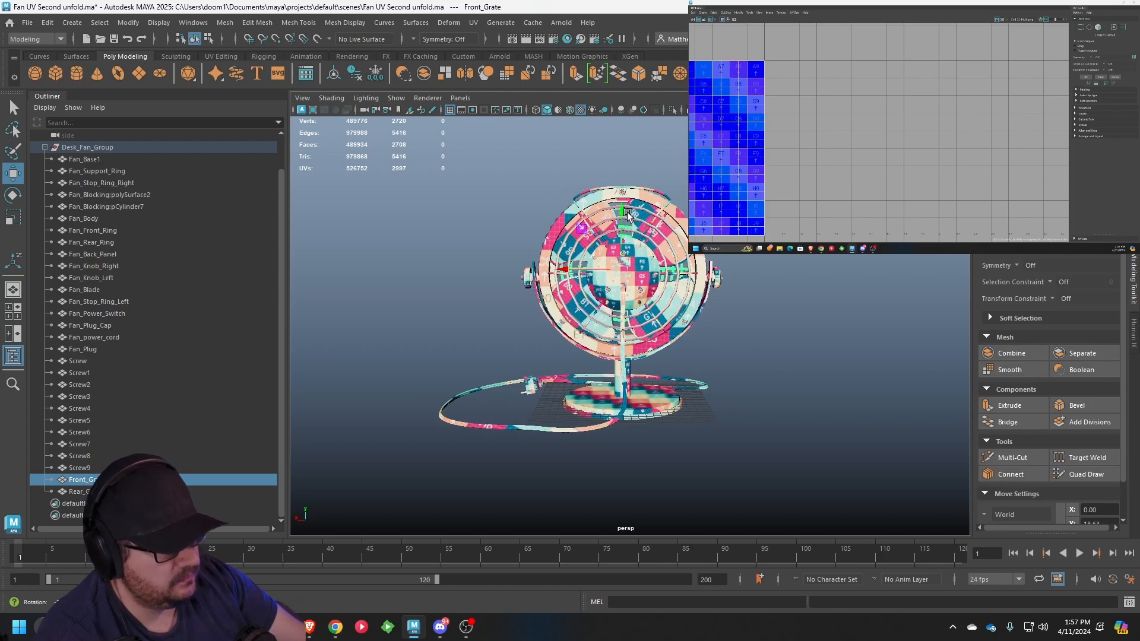
left_click_drag(622, 215, 673, 212, "alt")
left_click(673, 212)
scroll(693, 265, "up", 6)
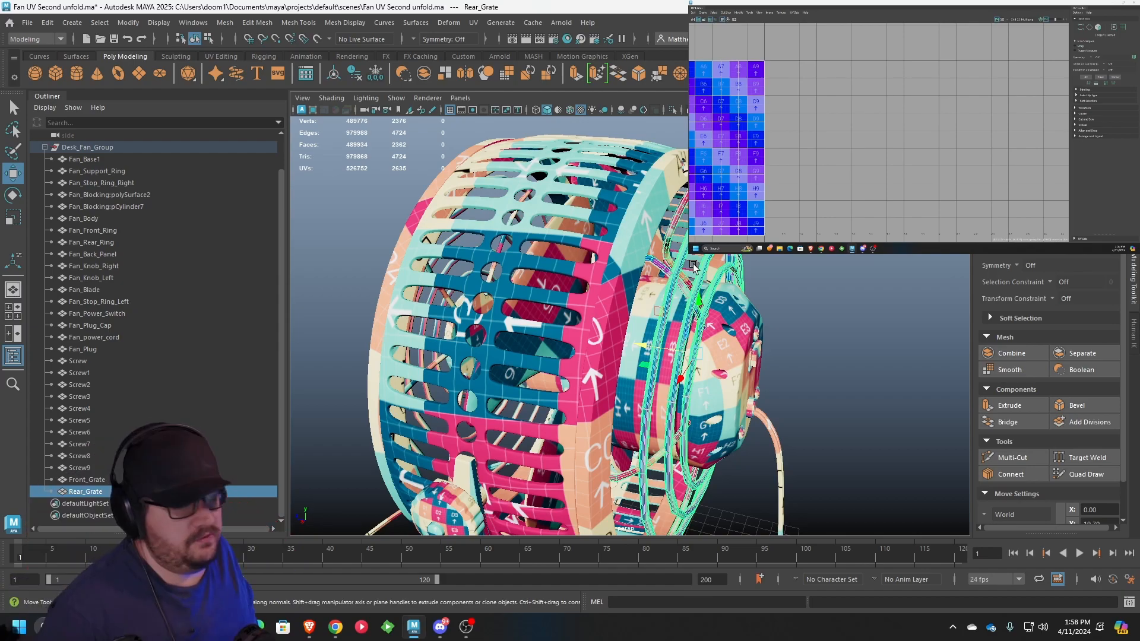
Examine the default UV layout of a temporary torus placed beside the fan, and delete the torus
left_click_drag(440, 286, 573, 262, "alt")
middle_click_drag(572, 262, 447, 263, "alt")
scroll(447, 262, "down", 5)
left_click_drag(447, 263, 612, 376, "alt")
left_click(529, 315)
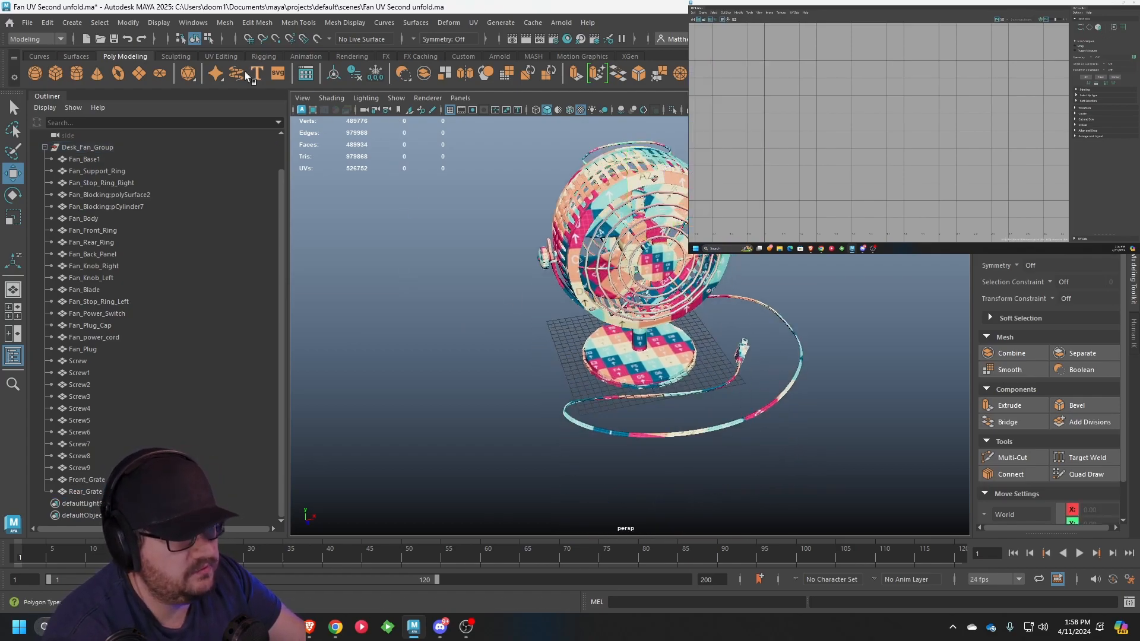
left_click(119, 72)
key("r")
left_click_drag(639, 350, 476, 364)
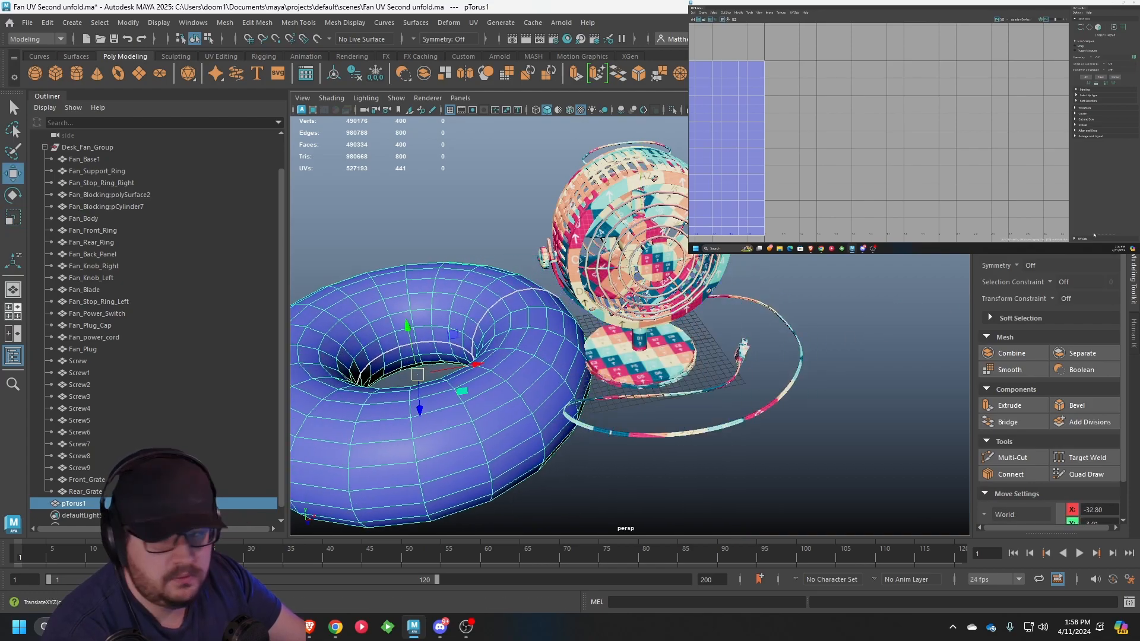
scroll(826, 167, "down", 5)
middle_click_drag(817, 168, 926, 165, "alt")
scroll(926, 165, "up", 2)
left_click_drag(654, 250, 482, 262, "alt")
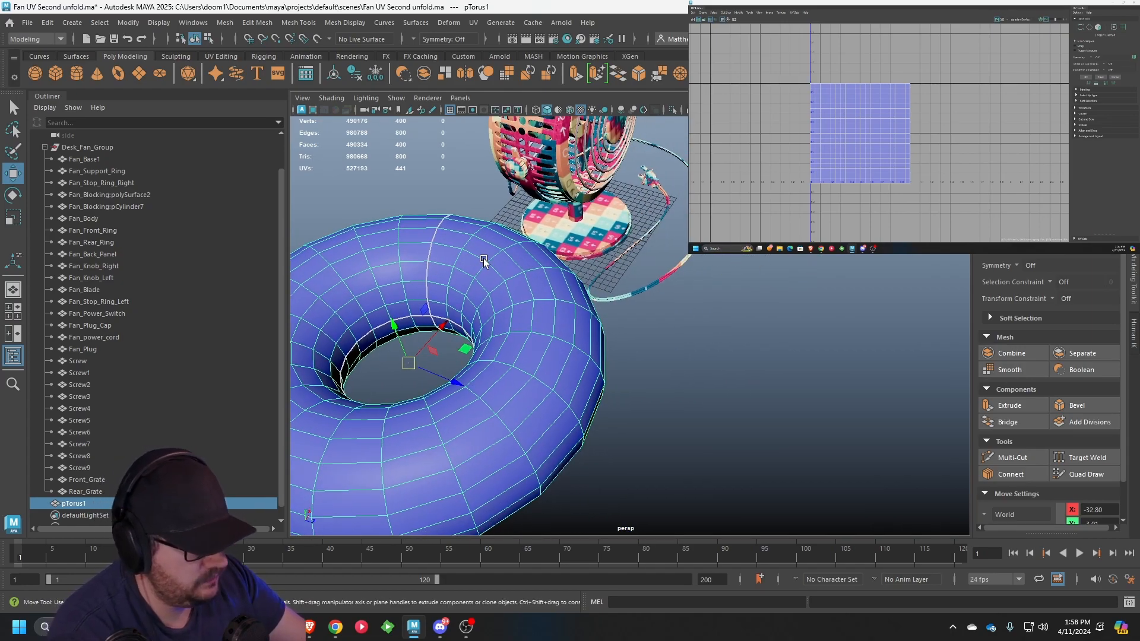
key("Delete")
Separate the front grate and the rear grate into their individual mesh pieces
middle_click_drag(655, 185, 682, 357, "alt")
scroll(680, 359, "up", 3)
left_click_drag(680, 359, 561, 285, "alt")
scroll(561, 285, "up", 3)
left_click(542, 205)
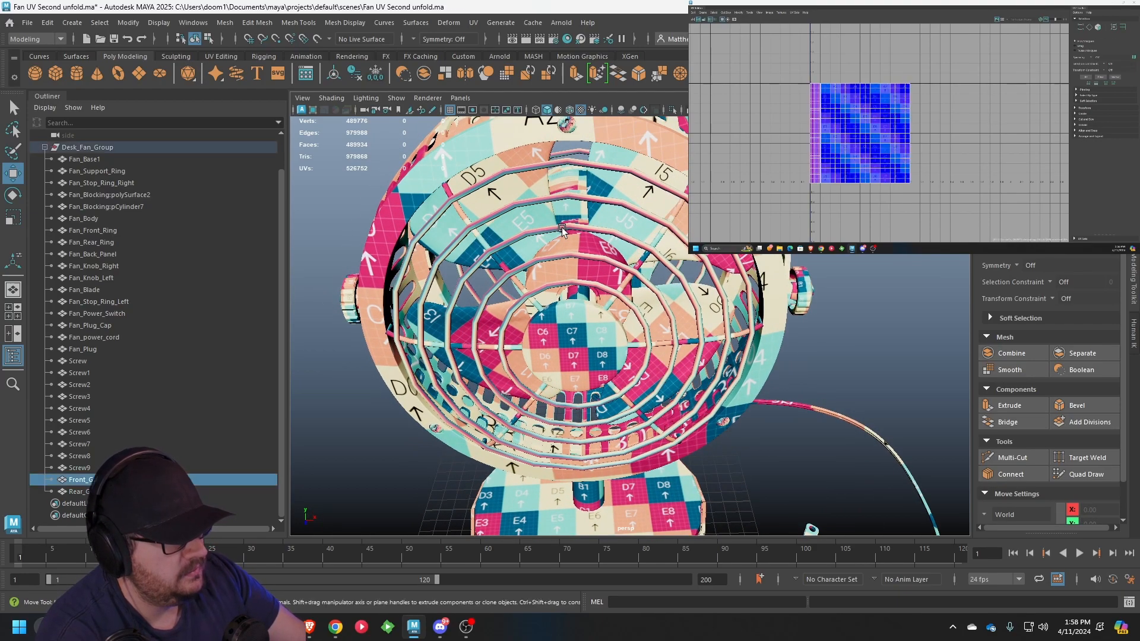
left_click(226, 22)
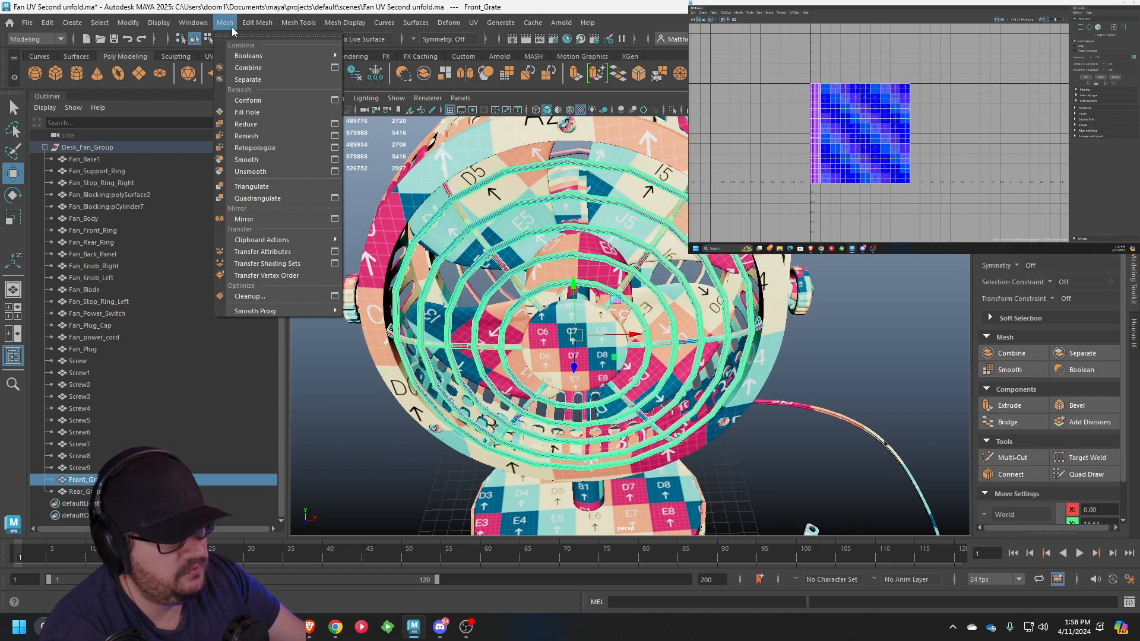
left_click(261, 85)
left_click_drag(379, 228, 611, 265, "alt")
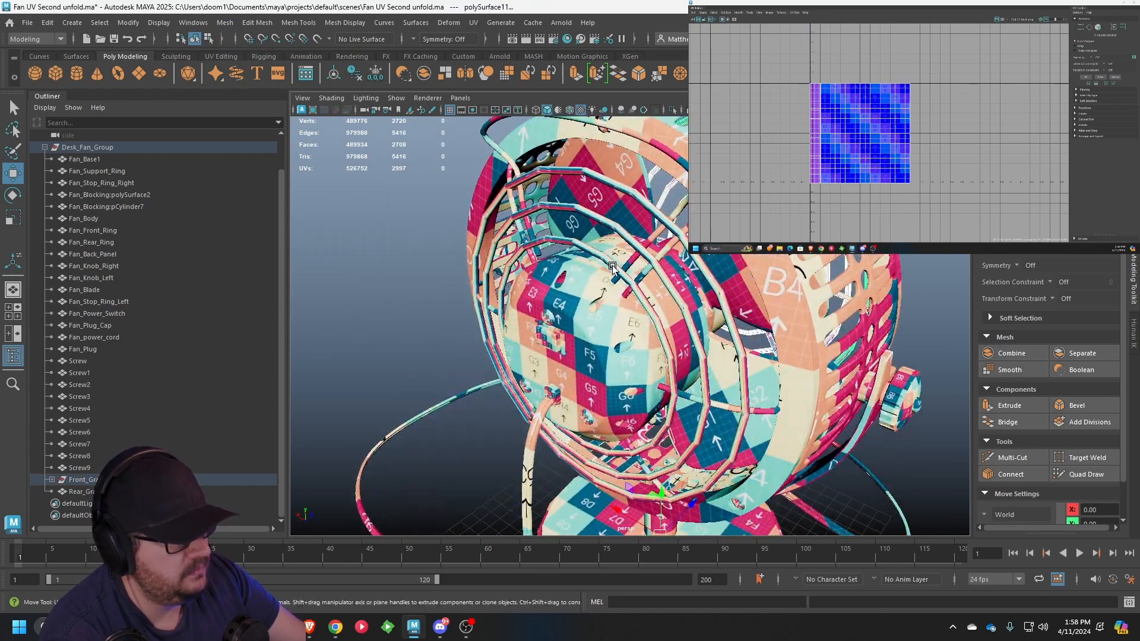
left_click(612, 265)
key("g")
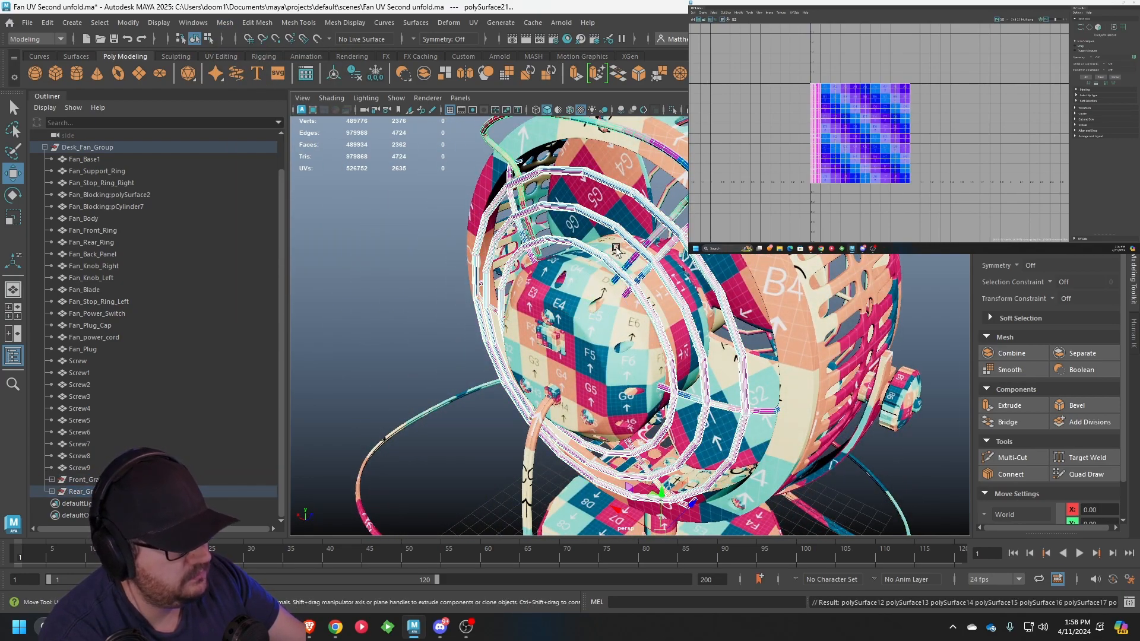
Isolate the bent handle rod of the rear grate and give it a camera-based UV projection
left_click(742, 238)
left_click(646, 167)
middle_click_drag(646, 167, 633, 243, "alt")
left_click(398, 97)
mouse_move(421, 121)
left_click(553, 121)
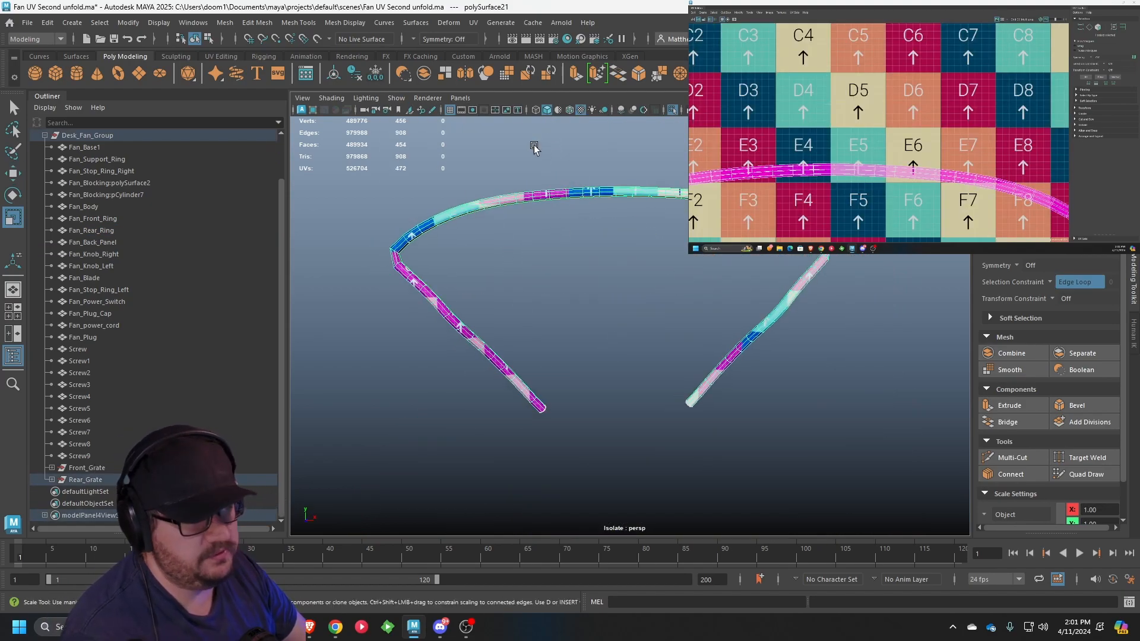
left_click(473, 22)
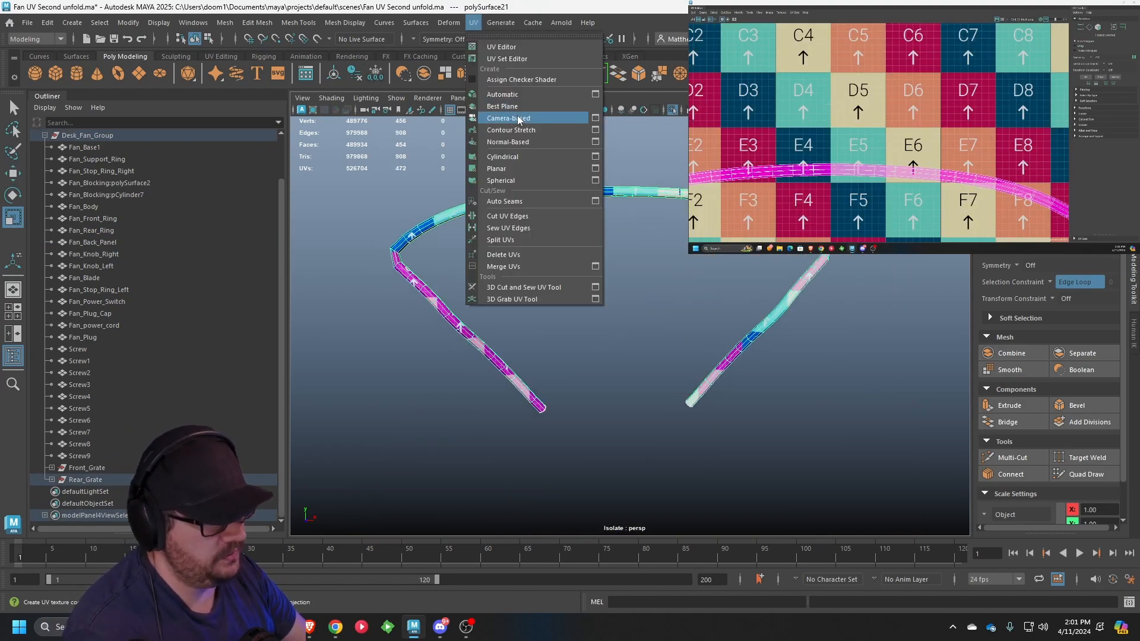
left_click(518, 121)
Cut the UV edges around the end cap at one end of the handle rod
scroll(581, 292, "up", 5)
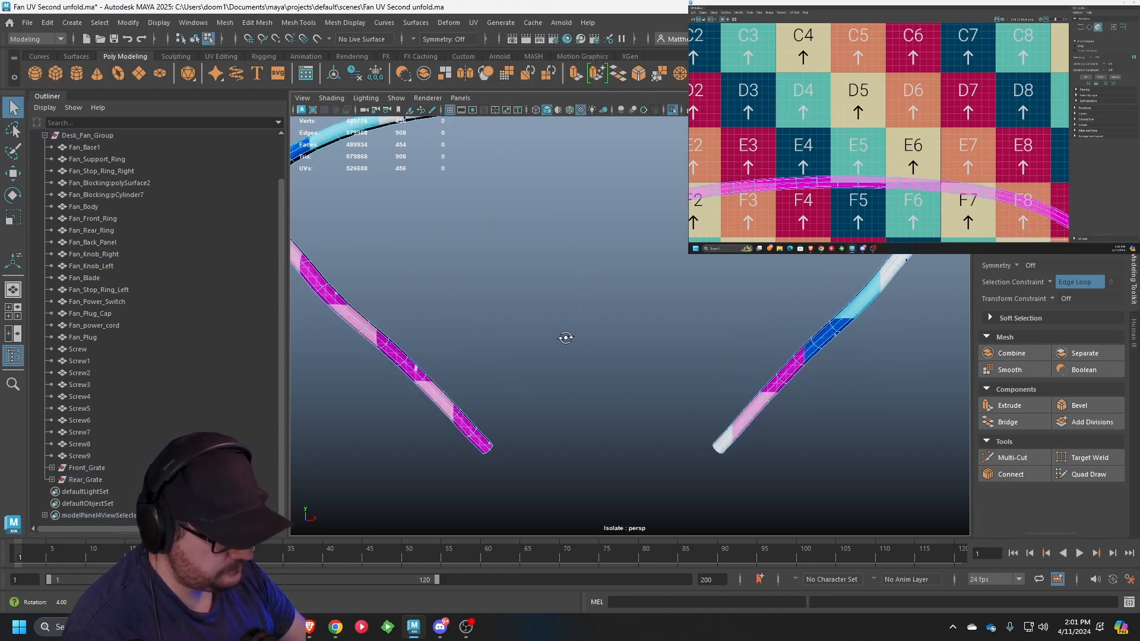
middle_click_drag(512, 333, 612, 257, "alt")
scroll(612, 257, "up", 4)
left_click_drag(621, 297, 616, 250, "alt")
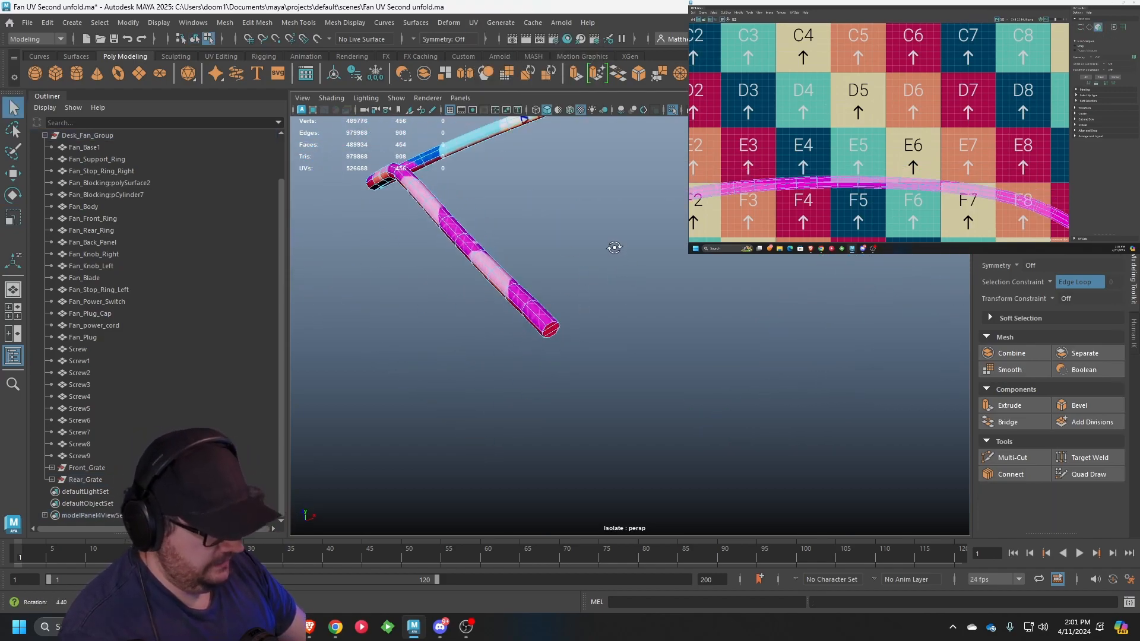
scroll(617, 250, "up", 8)
left_click_drag(540, 301, 518, 322, "alt")
scroll(535, 314, "up", 6)
right_click_drag(408, 255, 411, 237)
left_click(410, 237)
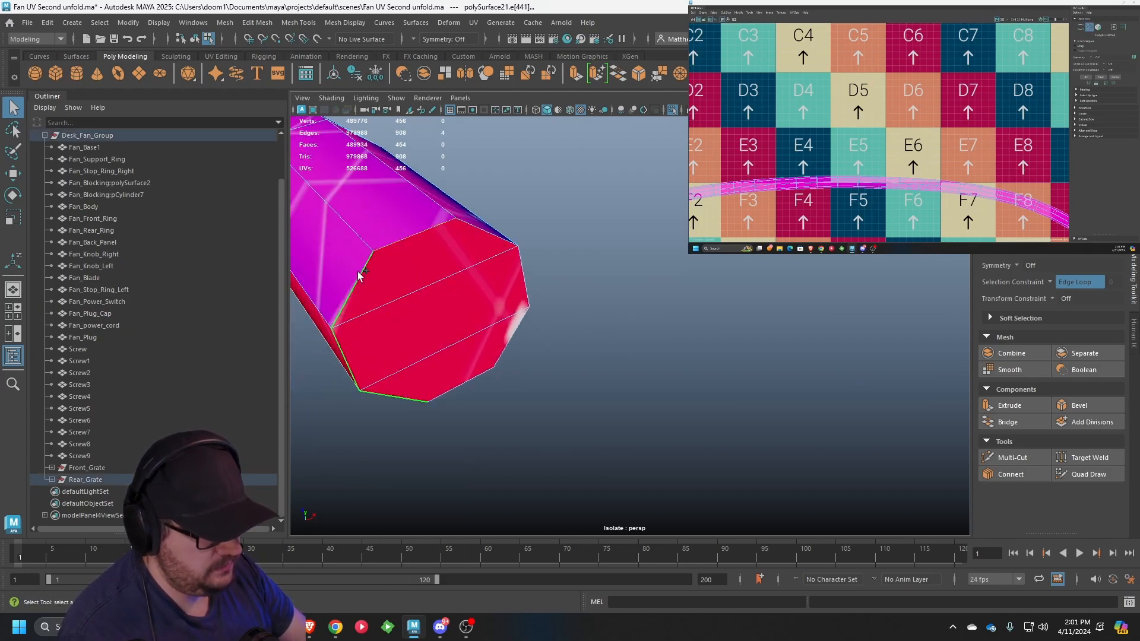
left_click(479, 384, "shift")
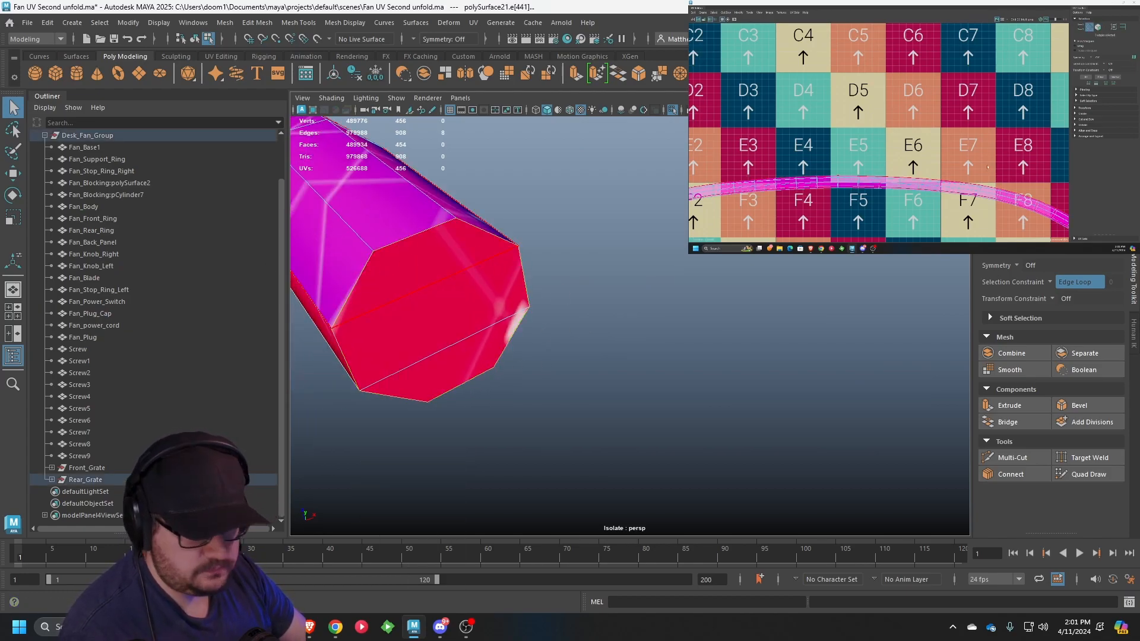
scroll(932, 177, "down", 5)
scroll(932, 176, "down", 1)
middle_click_drag(932, 177, 927, 123, "alt")
scroll(907, 112, "up", 2)
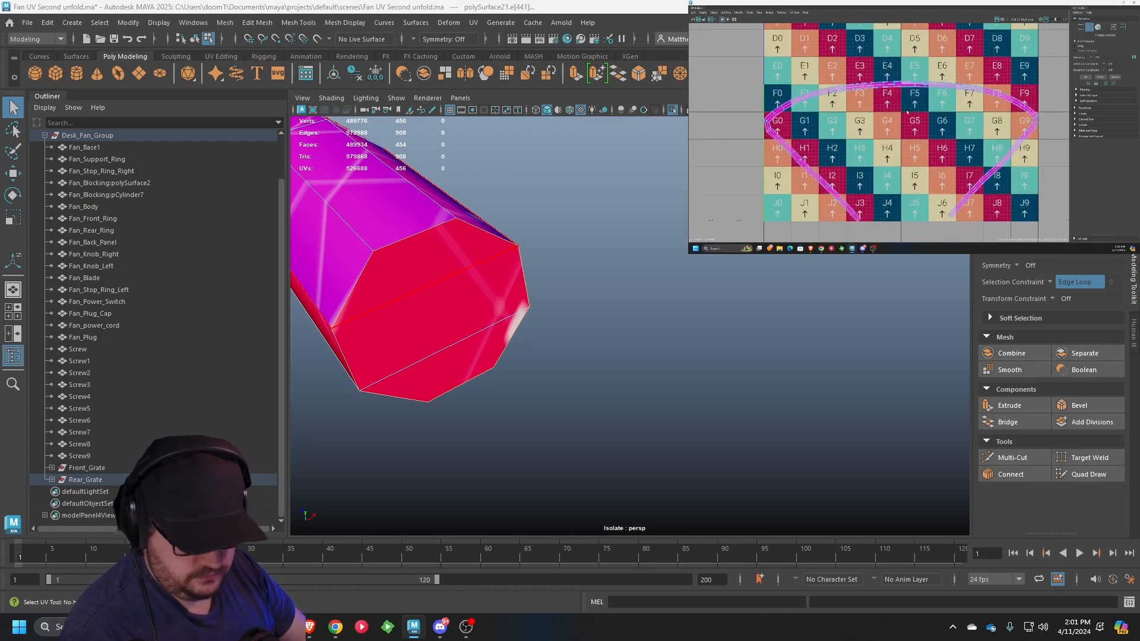
key("ctrl+x")
key("ctrl+z")
key("shift+x")
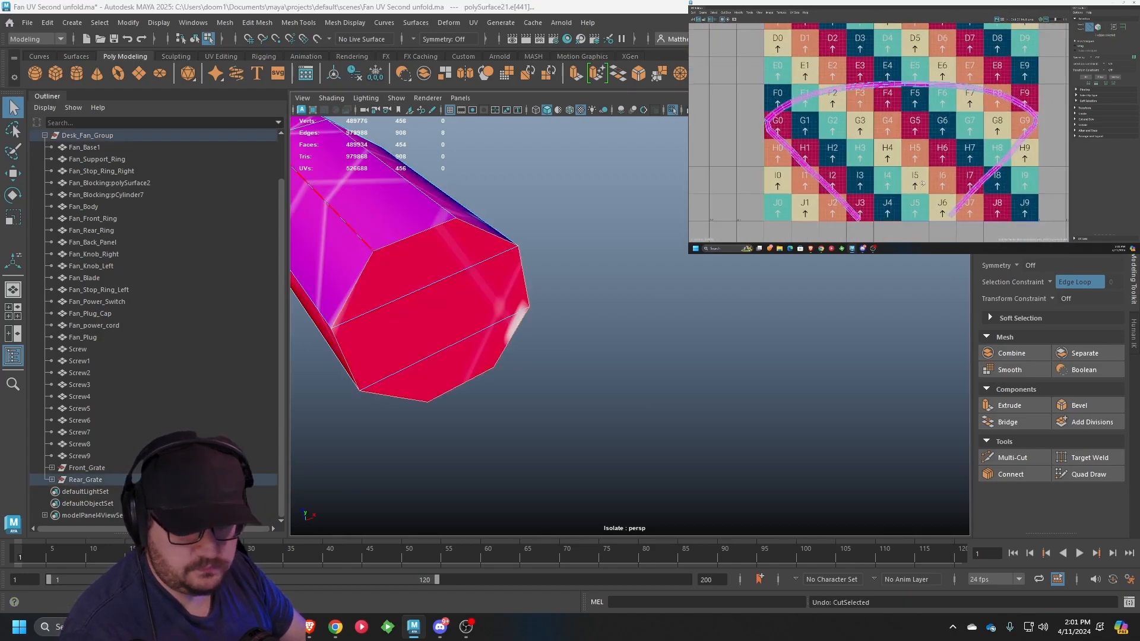
Move the cut end cap's UV shell into the open area inside the rod's shell and unfold it
middle_click_drag(922, 185, 948, 167, "alt")
key("r")
right_click_drag(424, 257, 477, 266)
left_click(440, 315)
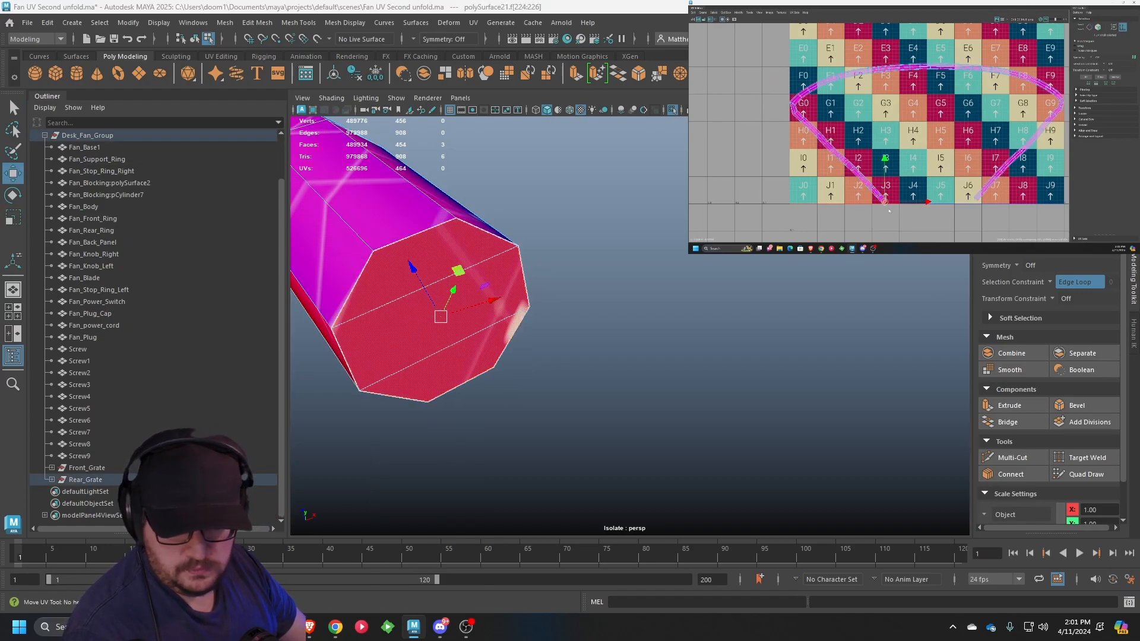
key("e")
key("r")
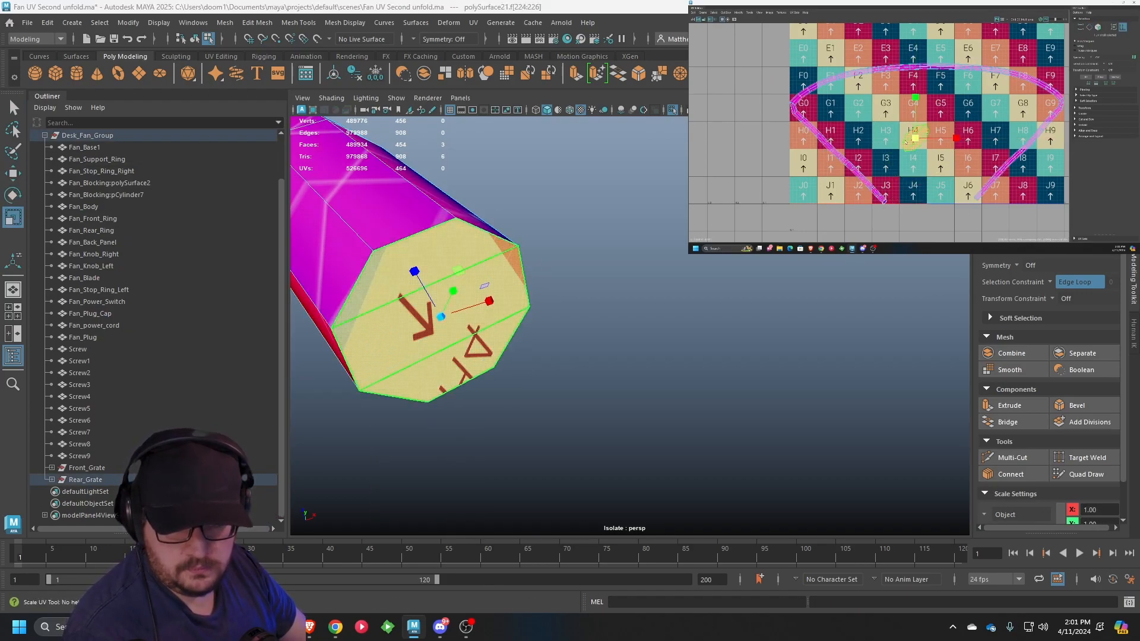
key("ctrl+u")
key("ctrl+y")
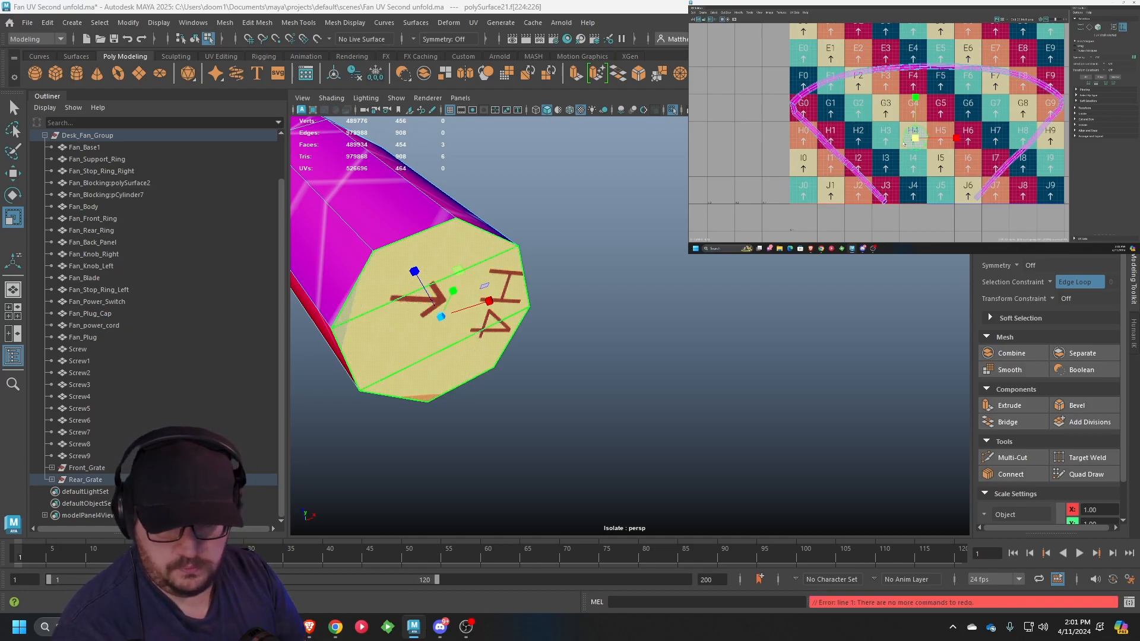
Cut the UV edges around the end cap at the opposite end of the handle rod
scroll(858, 329, "down", 8)
left_click_drag(858, 328, 262, 359, "alt")
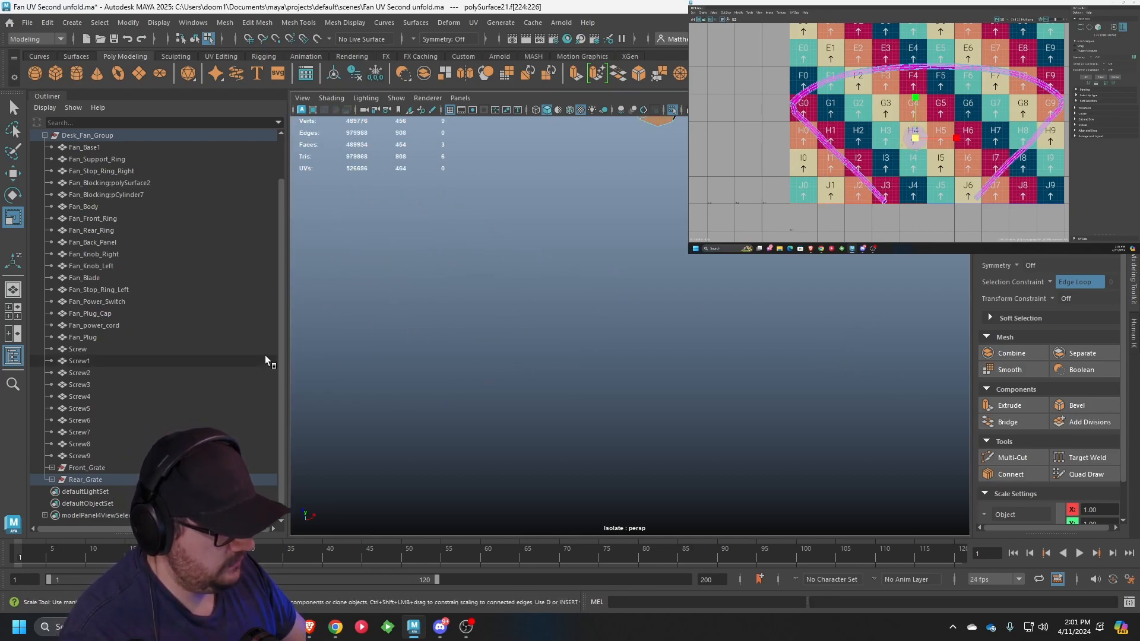
middle_click_drag(740, 174, 671, 256, "alt")
left_click(661, 227)
right_click_drag(661, 228, 652, 198)
left_click(651, 198)
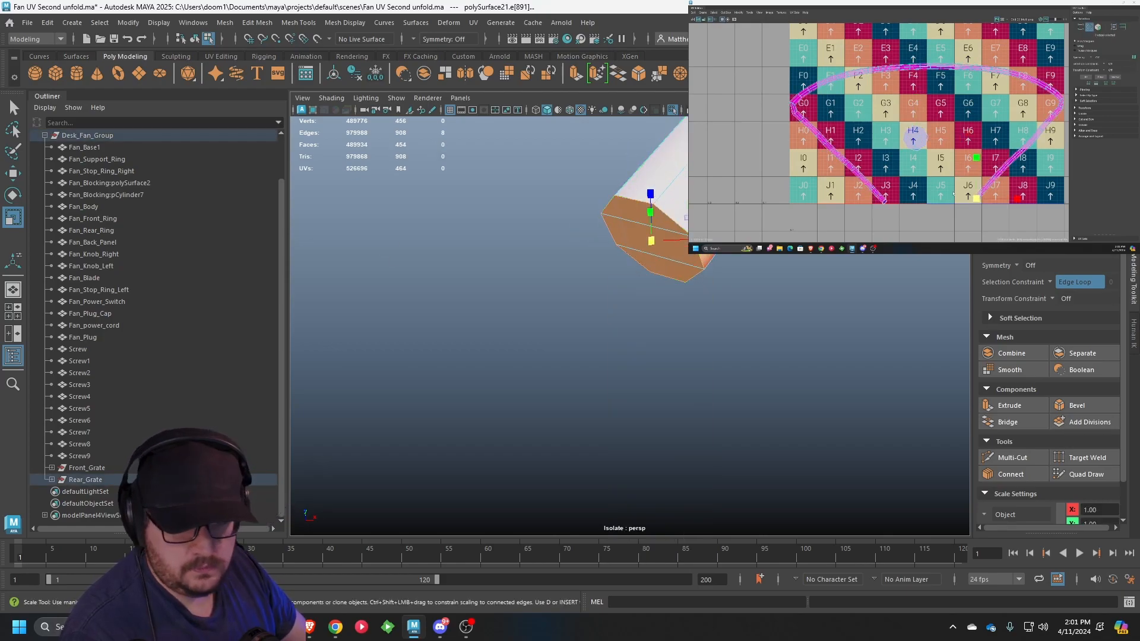
middle_click_drag(955, 192, 952, 174, "alt")
key("shift+x")
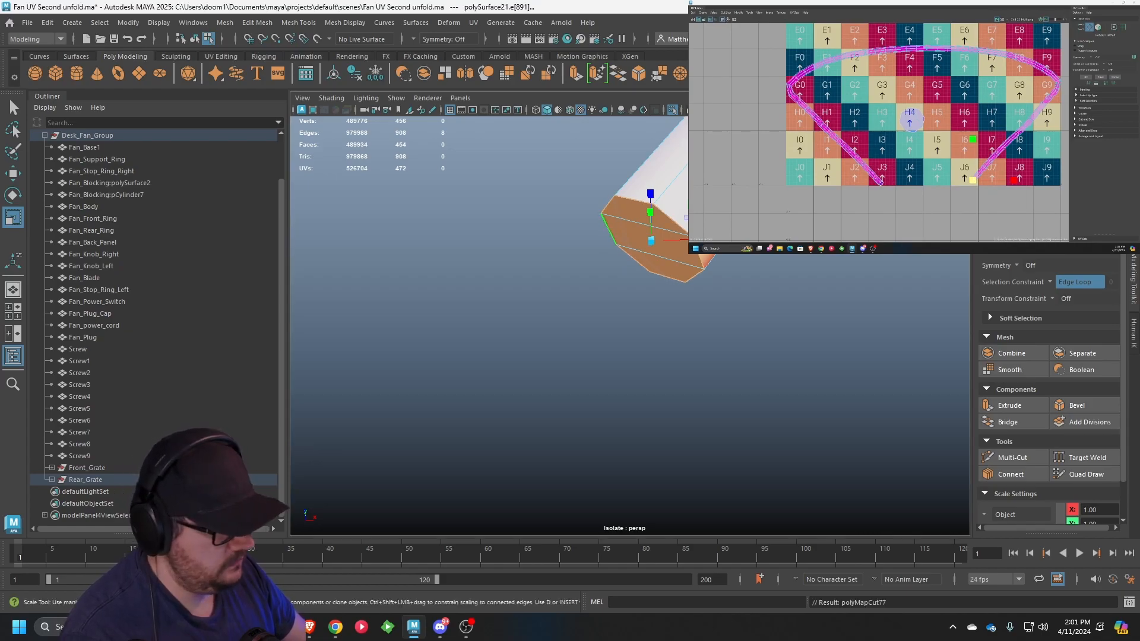
Move the second end cap's UV shell beside the first cap's shell and resize it
right_click(717, 168)
right_click_drag(718, 168, 766, 199)
left_click(674, 249)
left_click_drag(974, 180, 959, 109)
key("w")
key("e")
key("r")
key("w")
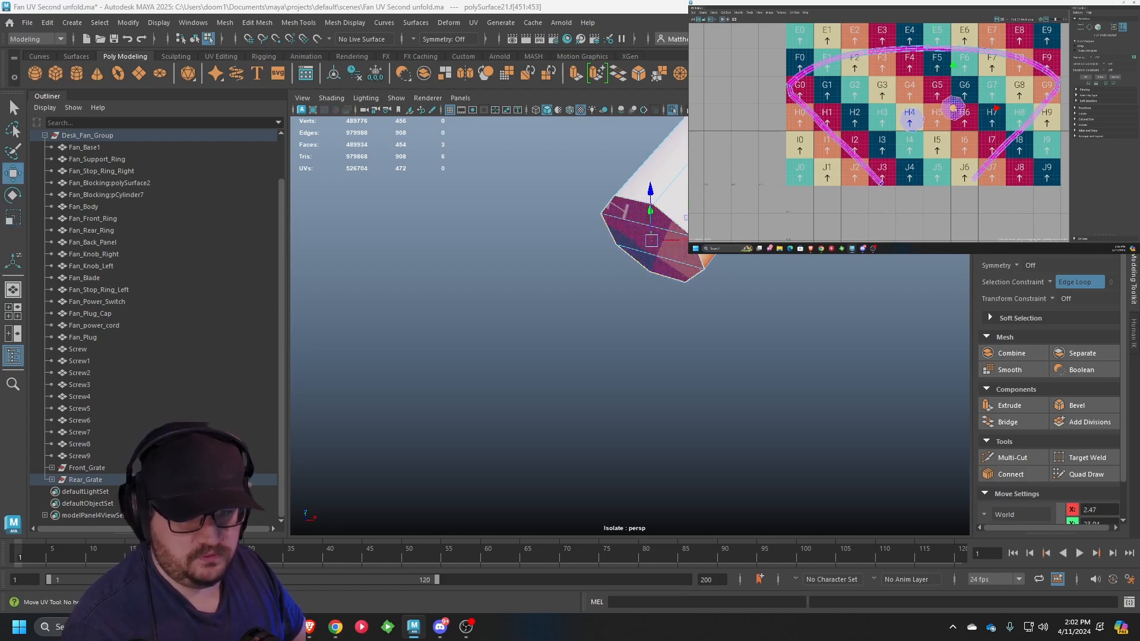
Cut the handle rod's UVs along an edge loop running its full length
left_click(988, 134)
scroll(988, 133, "down", 1)
scroll(681, 193, "down", 8)
scroll(680, 192, "down", 6)
left_click_drag(680, 192, 700, 275, "alt")
scroll(683, 322, "up", 5)
left_click_drag(682, 321, 683, 299, "alt")
middle_click_drag(682, 298, 628, 252, "alt")
scroll(628, 252, "up", 4)
left_click(650, 239)
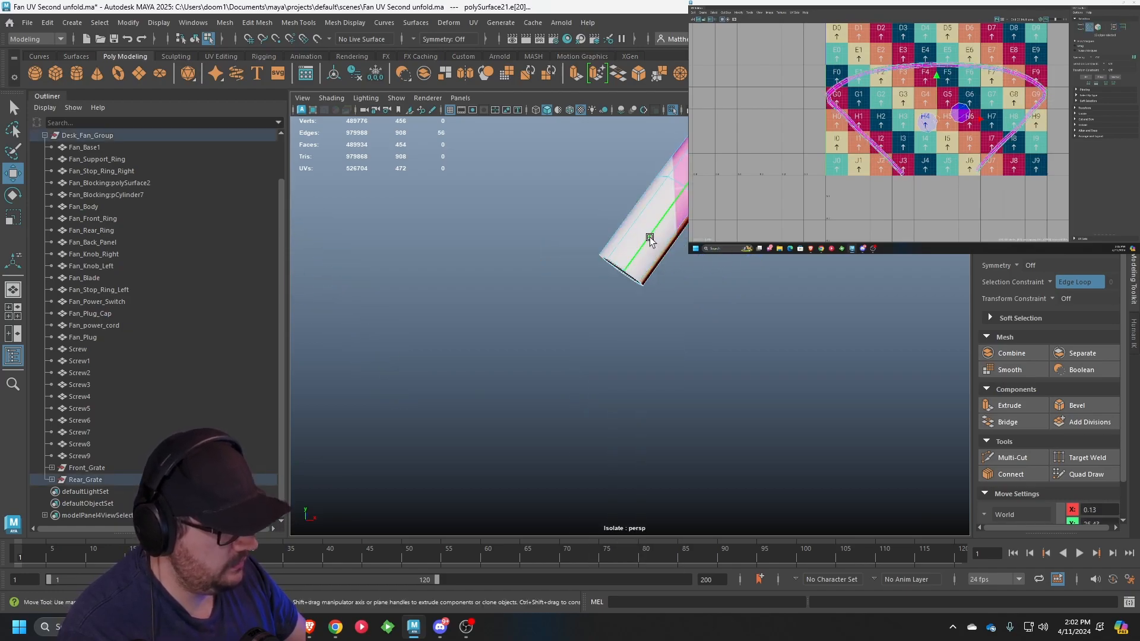
scroll(649, 240, "down", 6)
left_click_drag(657, 244, 628, 265, "alt")
middle_click_drag(628, 265, 647, 280, "alt")
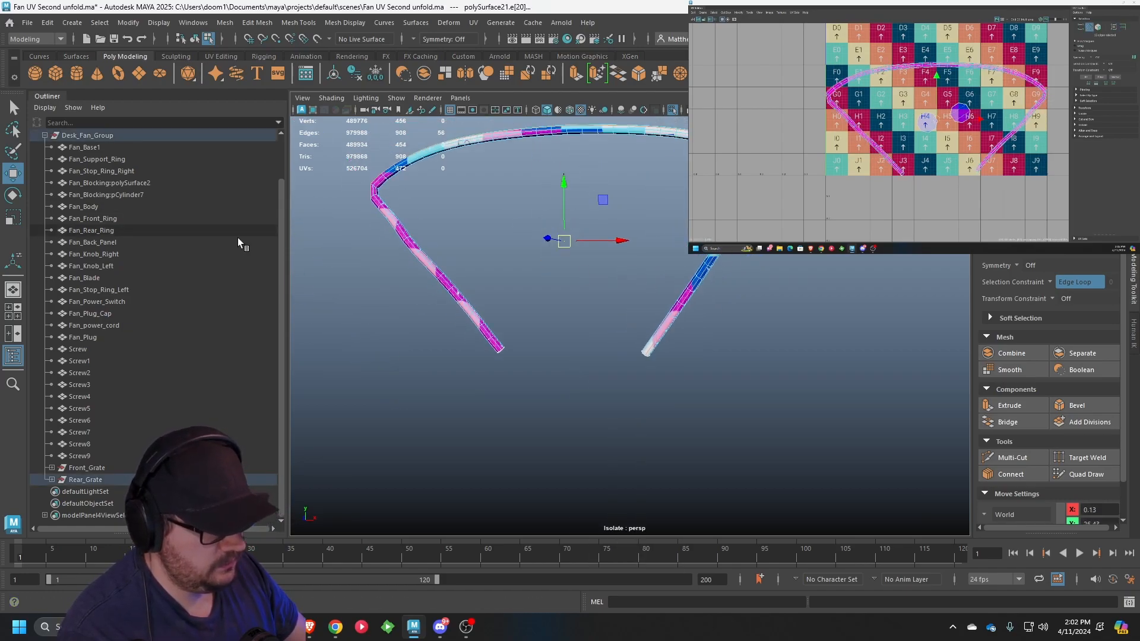
left_click_drag(488, 269, 514, 273, "alt")
scroll(514, 274, "up", 5)
middle_click_drag(386, 283, 457, 281, "alt")
middle_click_drag(884, 178, 911, 180, "alt")
scroll(909, 182, "down", 2)
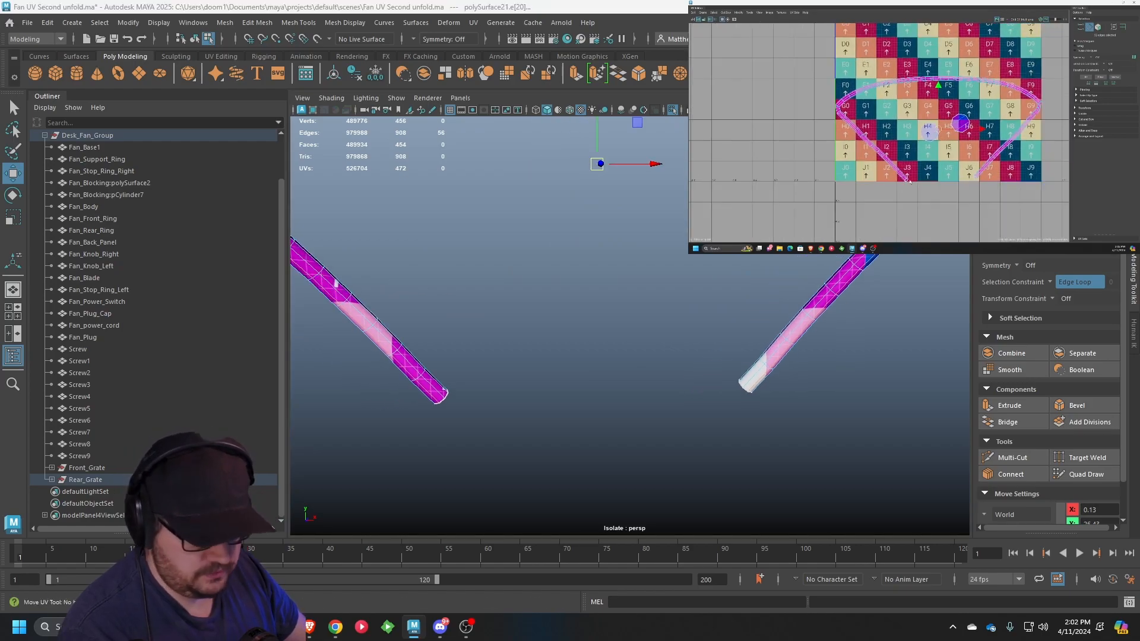
Select the handle rod's entire UV shell and unfold it into a long strip
mouse_move(941, 79)
right_mouse_down()
mouse_move(951, 80)
mouse_move(934, 77)
right_mouse_up()
left_click(947, 80)
left_click(934, 77)
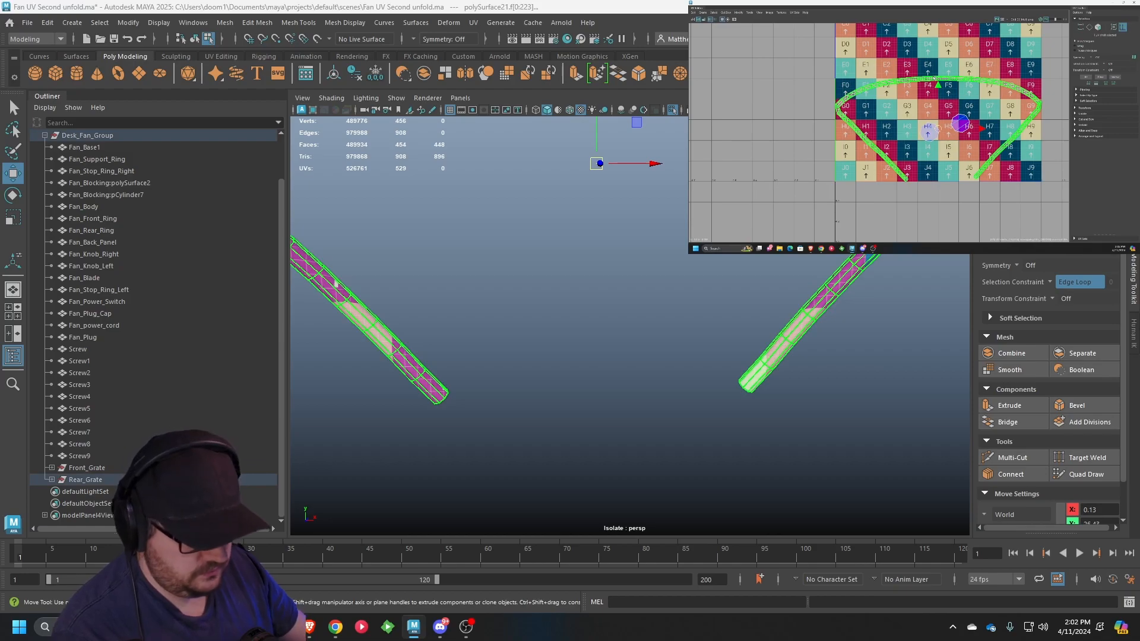
key("ctrl+u")
scroll(937, 80, "down", 4)
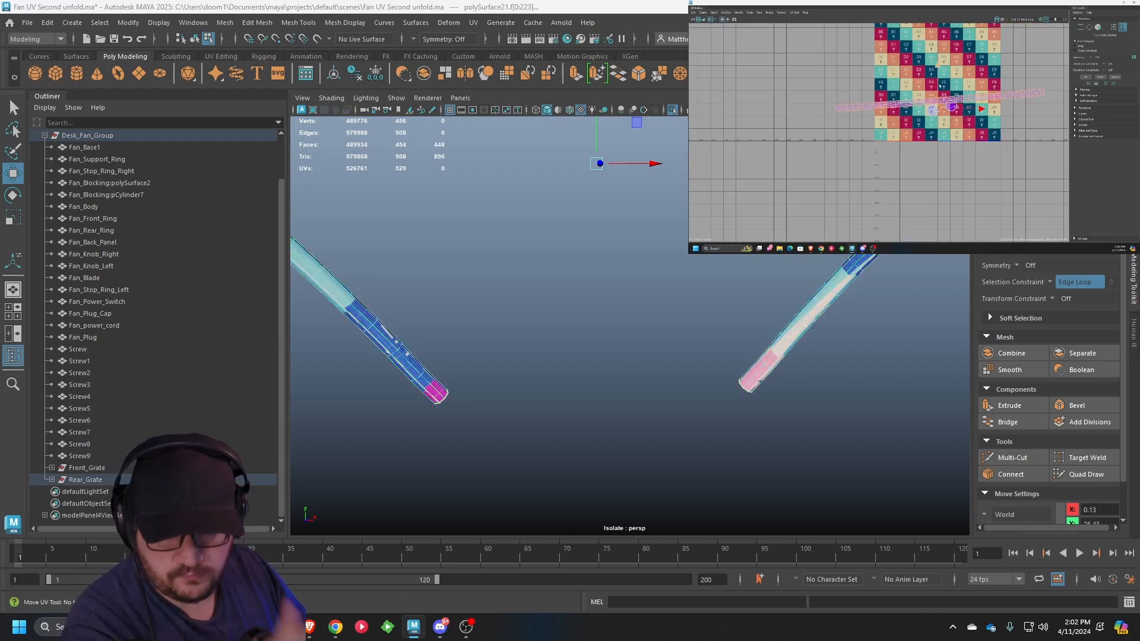
Rotate and scale the rod's UV strip so it fits horizontally across the bottom row of the UV tile
scroll(952, 104, "up", 1)
key("e")
key("r")
left_click_drag(936, 106, 937, 134)
key("w")
key("e")
key("w")
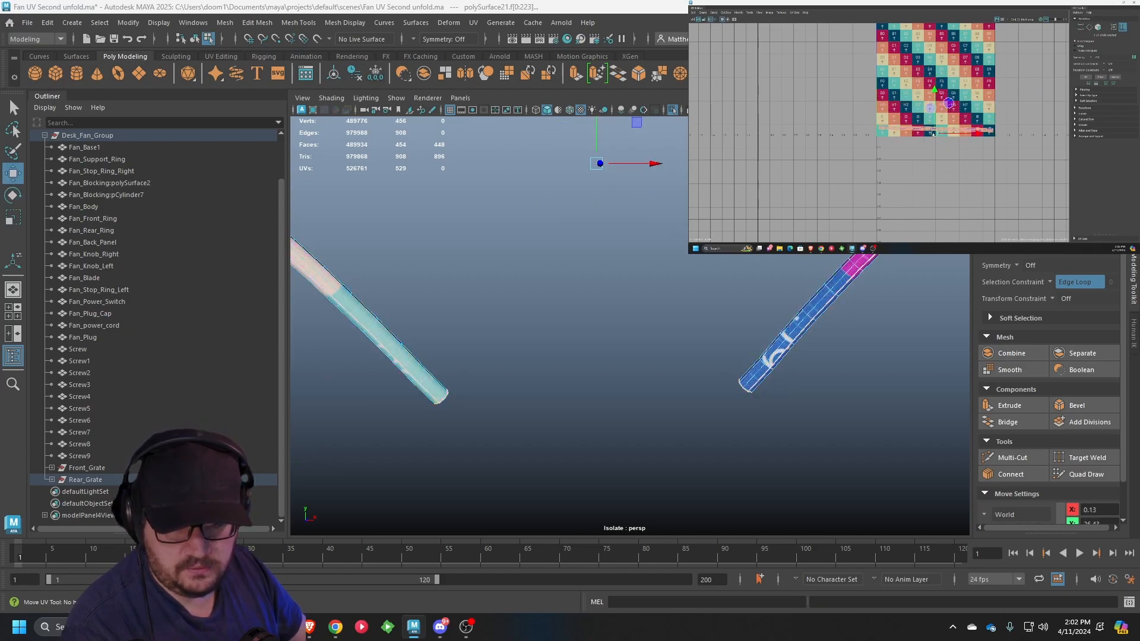
scroll(937, 135, "up", 5)
key("e")
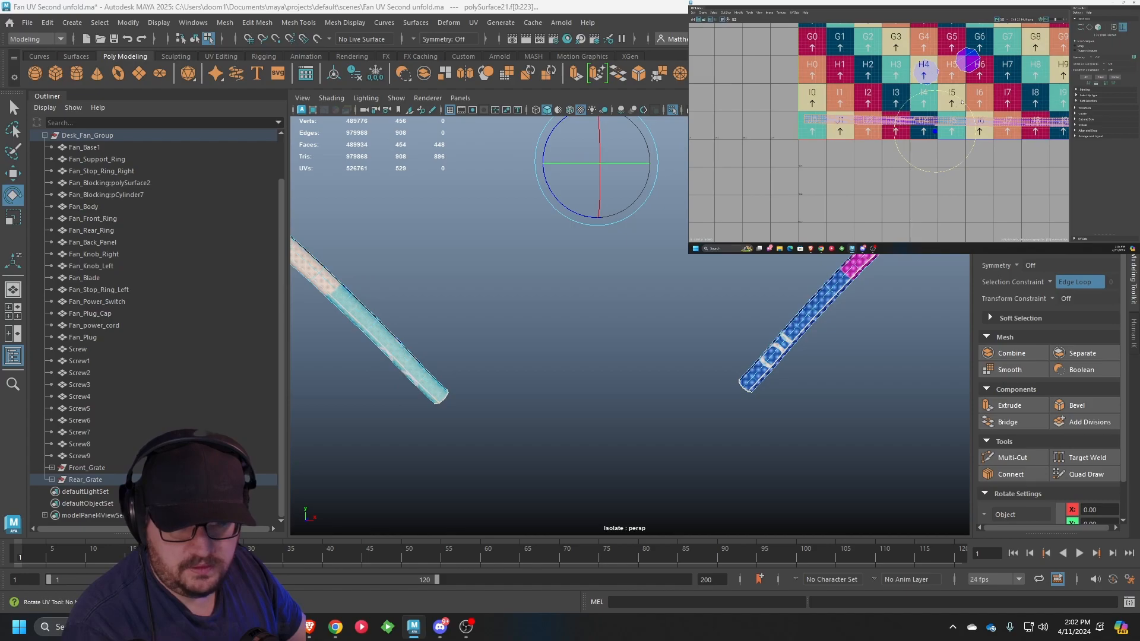
Scale down both end cap UV shells and place them just above the start of the rod's strip
left_click(948, 65)
key("r")
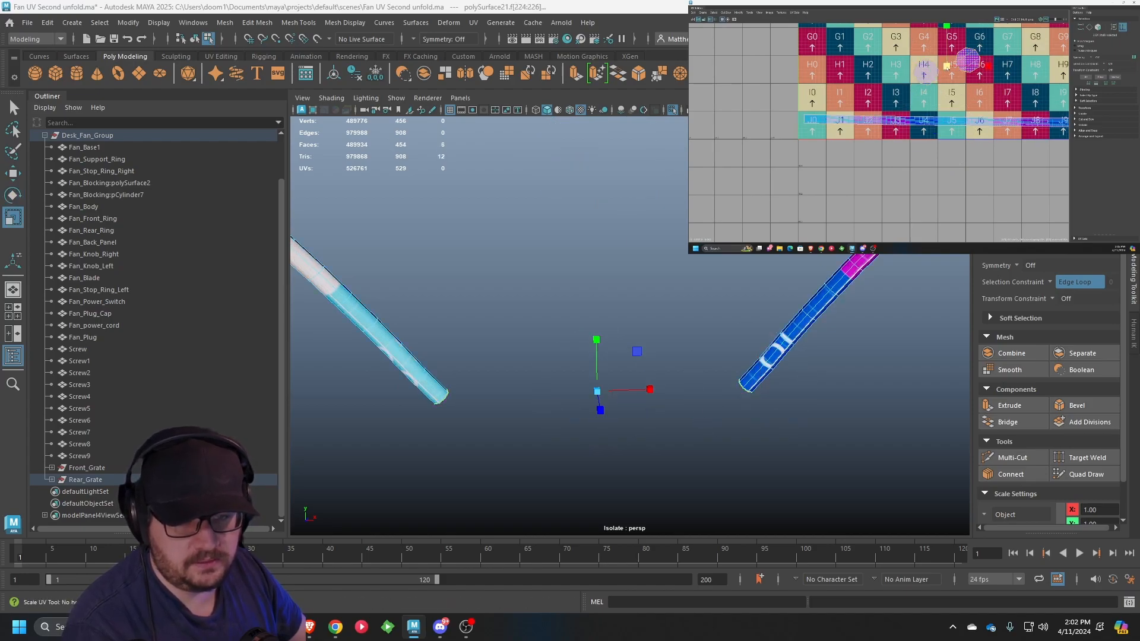
key("w")
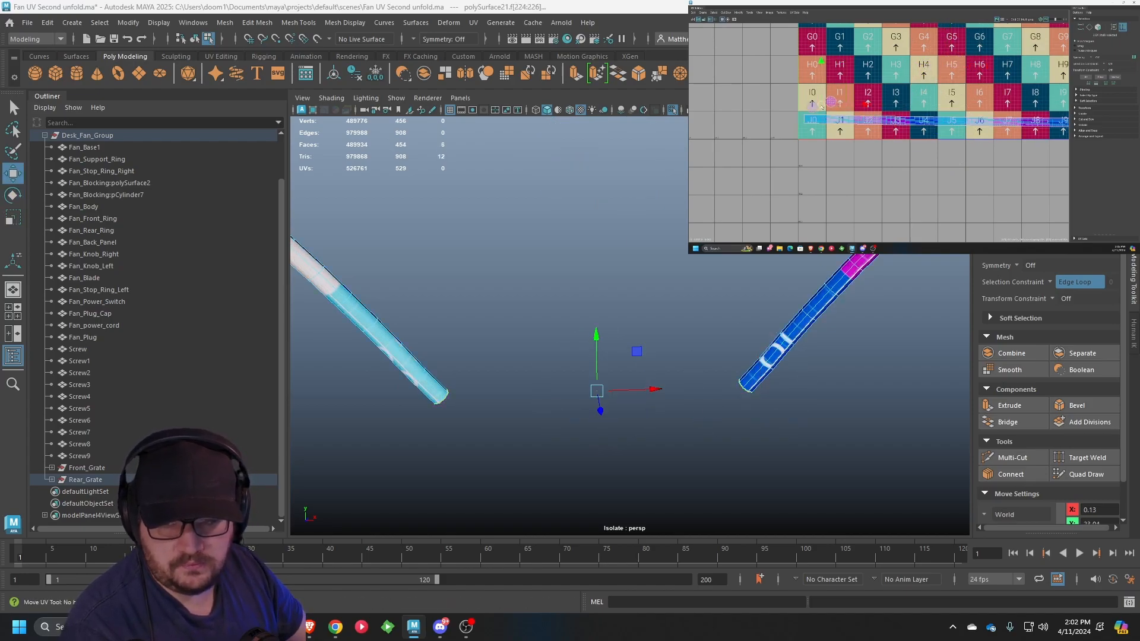
left_click(832, 102)
left_click_drag(831, 103, 827, 107)
Turn off the handle rod's isolated view to show the whole fan
scroll(669, 272, "down", 8)
left_click_drag(669, 272, 579, 249, "alt")
left_click(396, 98)
mouse_move(500, 121)
left_click(549, 121)
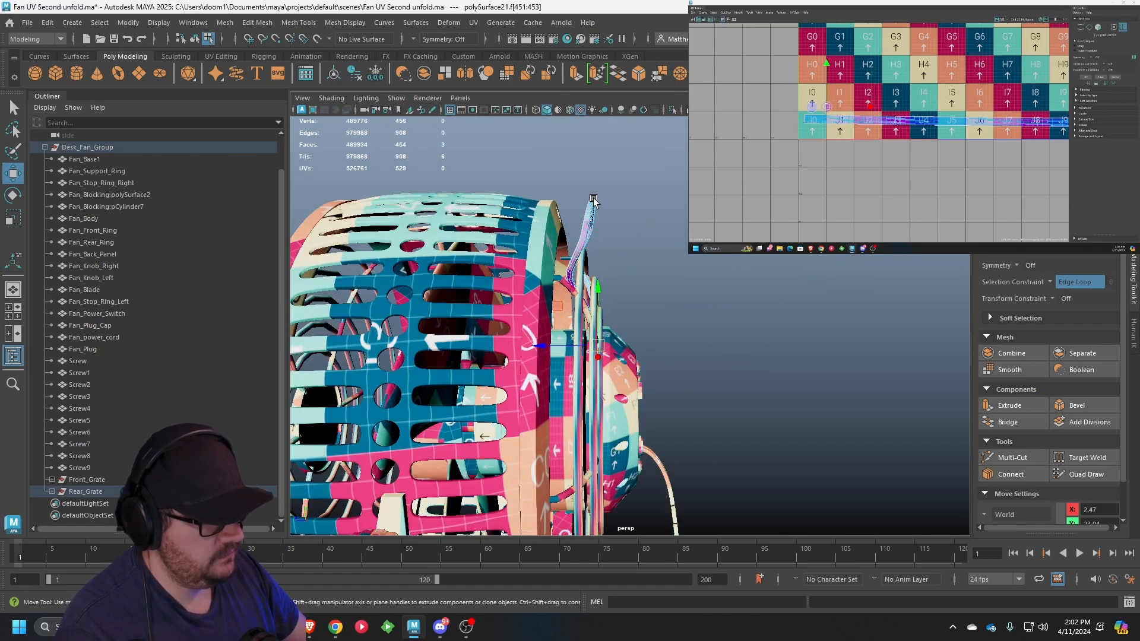
Inspect the checker pattern on the handle rod and the rear grate, leaving nothing selected
scroll(593, 197, "up", 5)
left_click_drag(593, 197, 528, 199, "alt")
middle_click_drag(535, 129, 554, 190, "alt")
right_click_drag(549, 169, 585, 151)
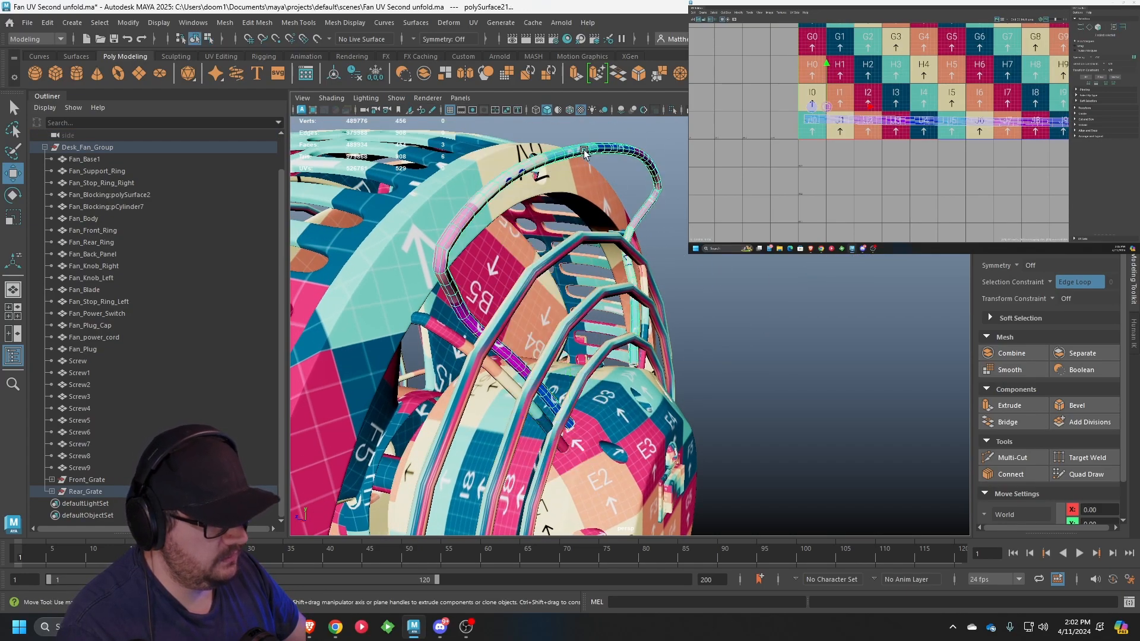
left_click(736, 261)
scroll(736, 261, "down", 7)
left_click_drag(736, 261, 621, 255, "alt")
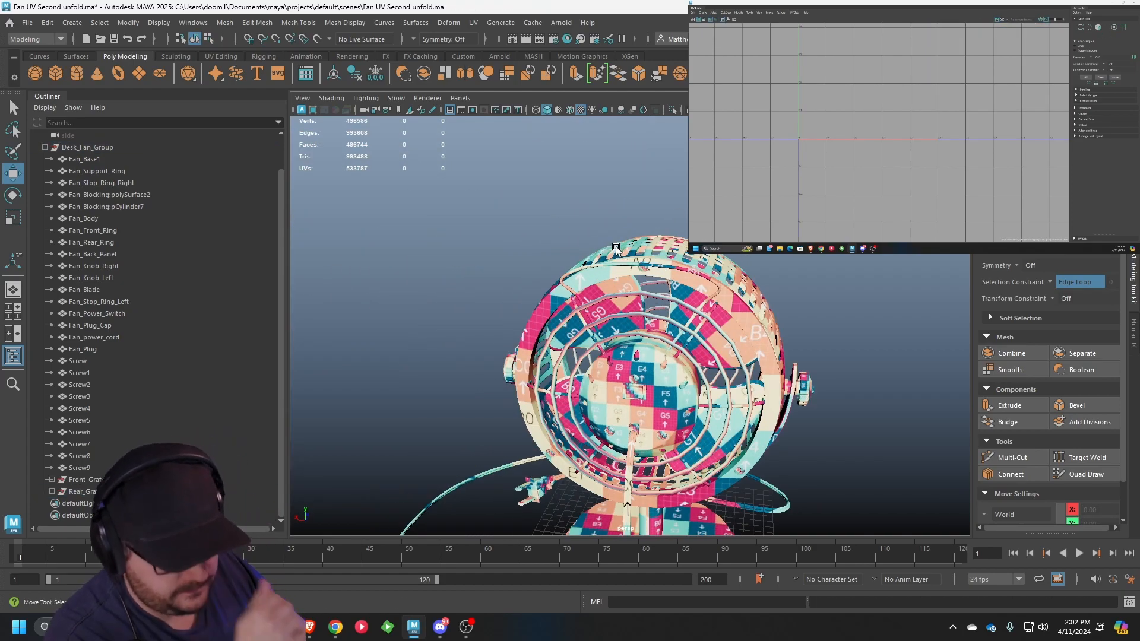
scroll(662, 349, "up", 5)
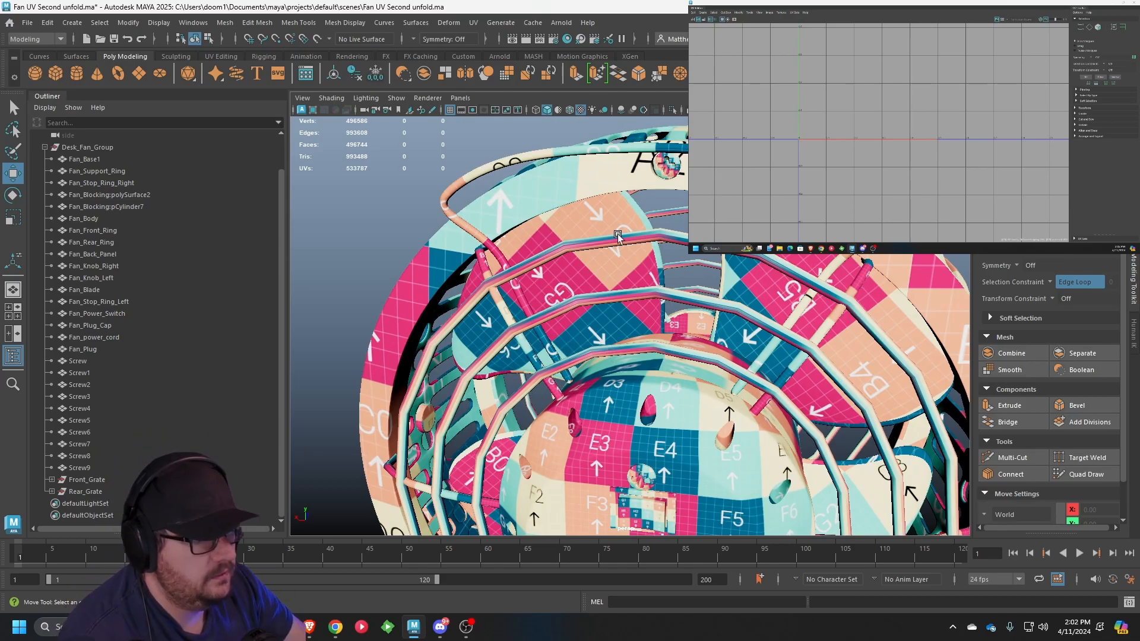
Select the front grate's outermost ring and apply a camera-based UV projection to it from the front
left_click(608, 239)
scroll(609, 239, "down", 2)
scroll(608, 240, "down", 5)
left_click_drag(473, 259, 431, 267, "alt")
middle_click_drag(431, 267, 574, 196, "alt")
scroll(574, 196, "up", 4)
left_click(574, 195)
scroll(643, 226, "down", 5)
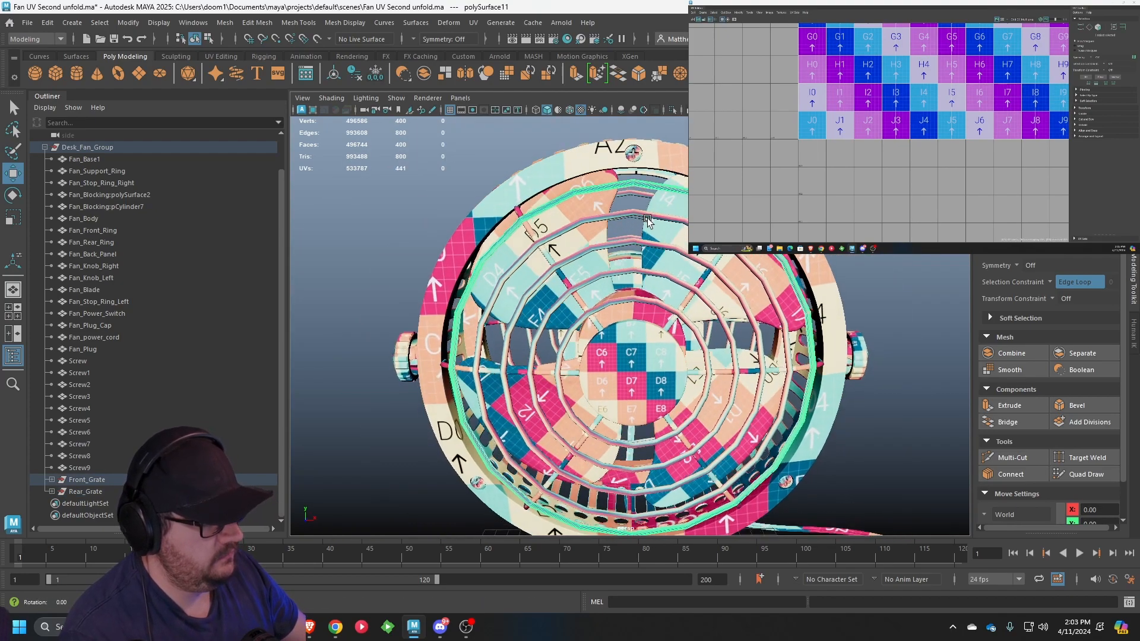
left_click_drag(643, 226, 623, 206, "alt")
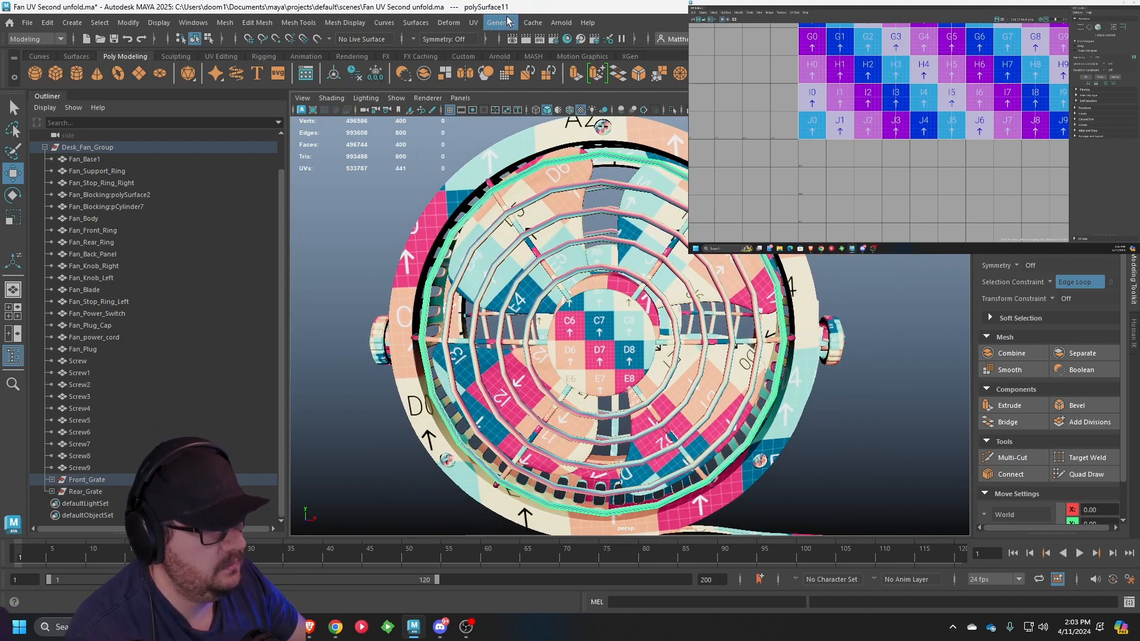
left_click(473, 23)
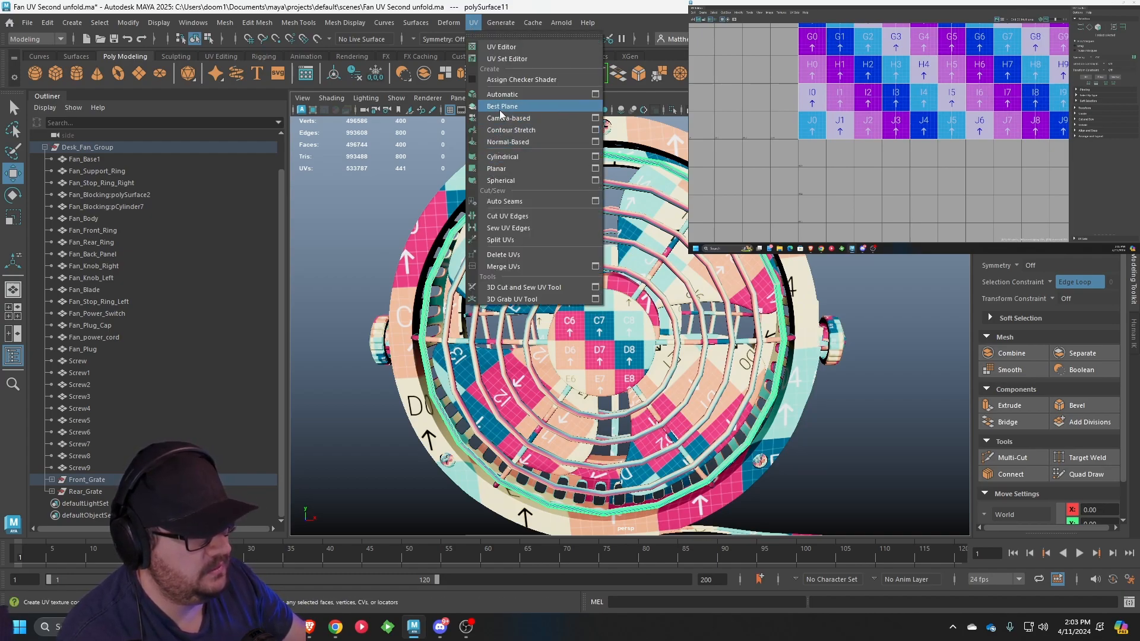
left_click(507, 117)
Isolate the outermost ring and cut its UVs along one cross-section edge loop around the tube
left_click(396, 98)
mouse_move(427, 117)
left_click(535, 116)
middle_click_drag(651, 348, 639, 247, "alt")
left_click_drag(640, 247, 641, 282, "alt")
scroll(641, 282, "up", 5)
middle_click_drag(641, 283, 651, 210, "alt")
left_click_drag(651, 210, 596, 338, "alt")
scroll(639, 358, "up", 4)
scroll(486, 302, "up", 3)
right_click_drag(448, 262, 447, 238)
left_click(426, 274)
key("f")
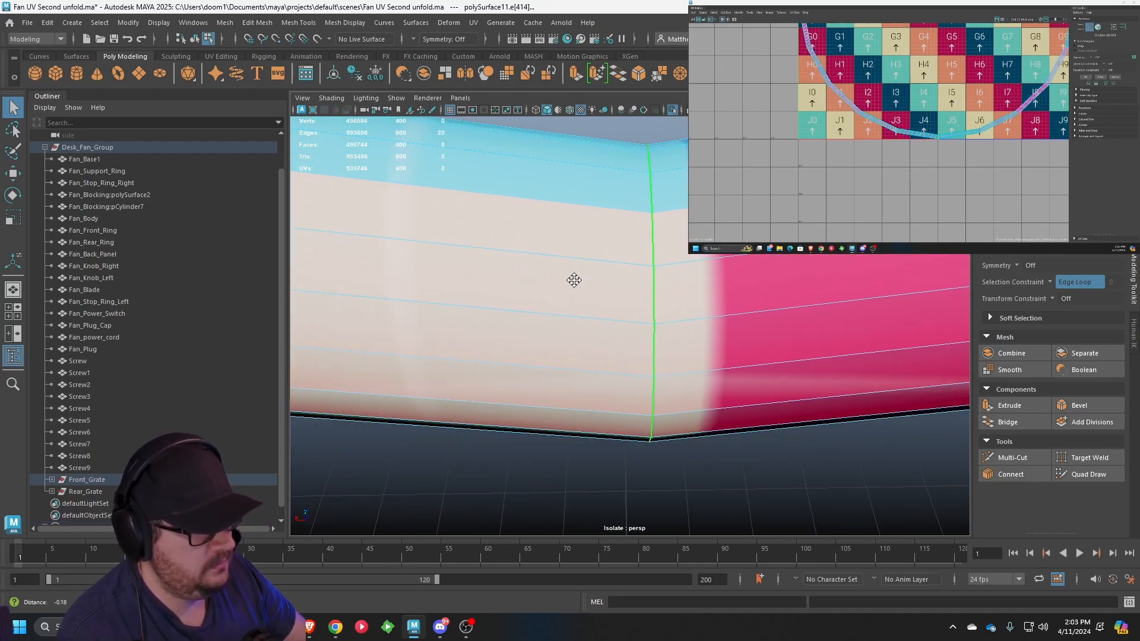
middle_click_drag(935, 171, 913, 175, "alt")
key("w")
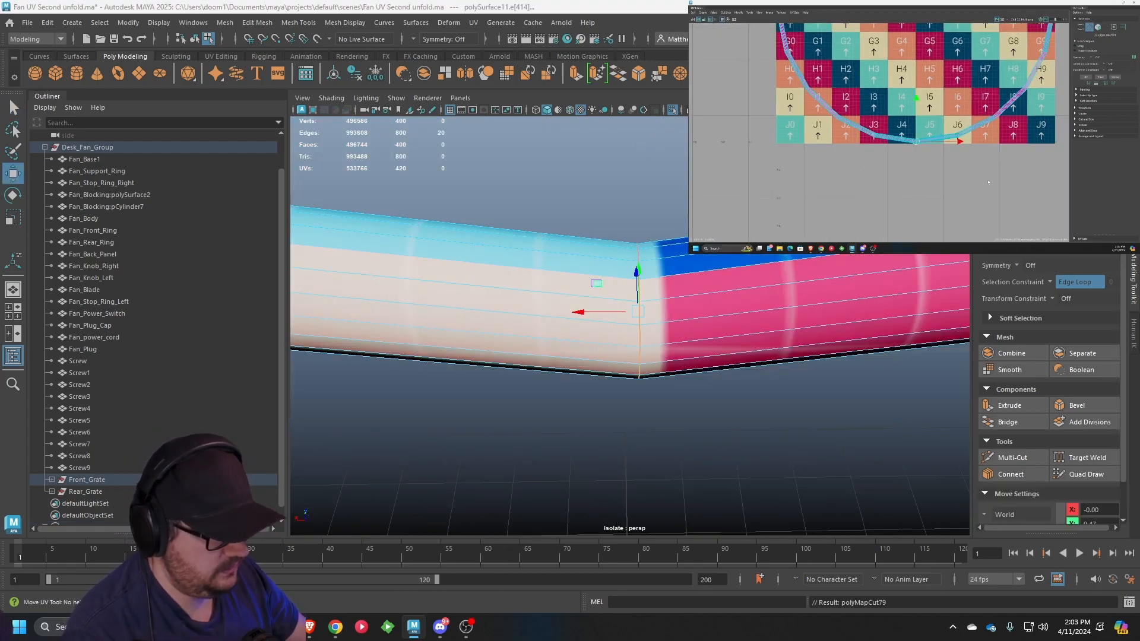
Cut the ring's UVs along a lengthwise edge loop and unfold the whole UV shell into a straight strip
right_click_drag(636, 290, 675, 331)
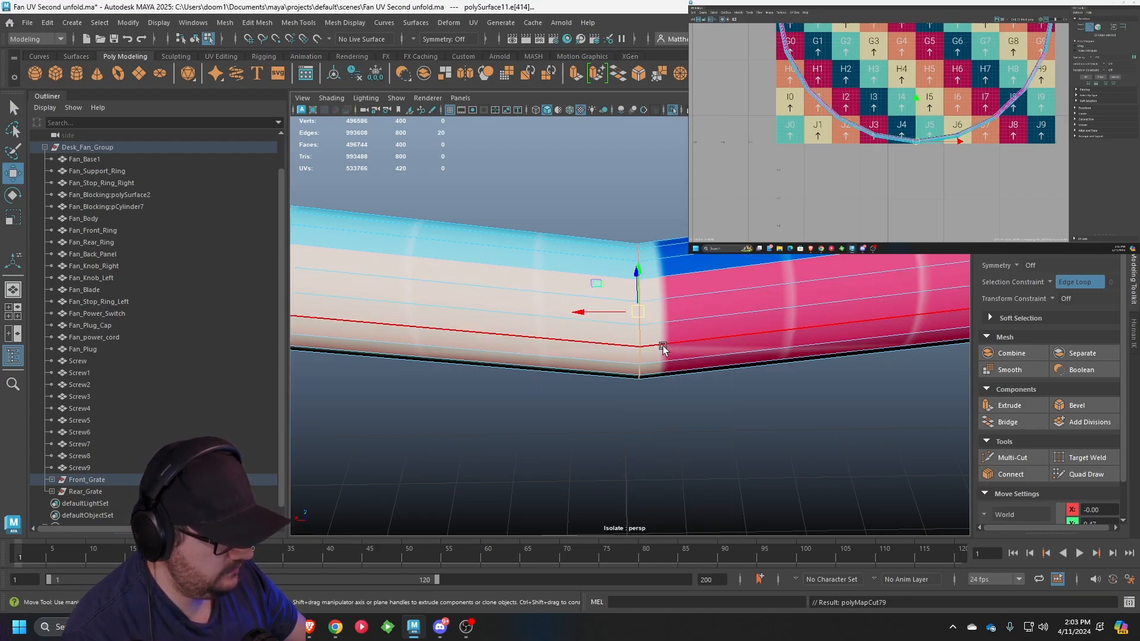
left_click(918, 146)
scroll(917, 147, "down", 2)
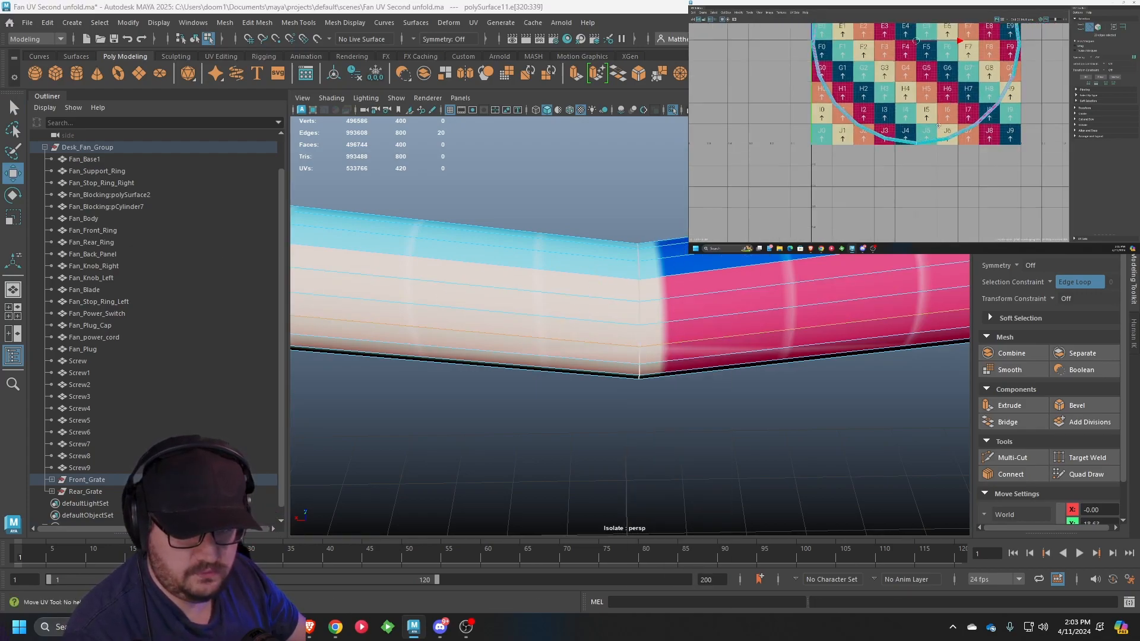
scroll(918, 147, "down", 1)
right_click_drag(990, 123, 971, 99)
left_click(981, 113)
left_click(981, 113)
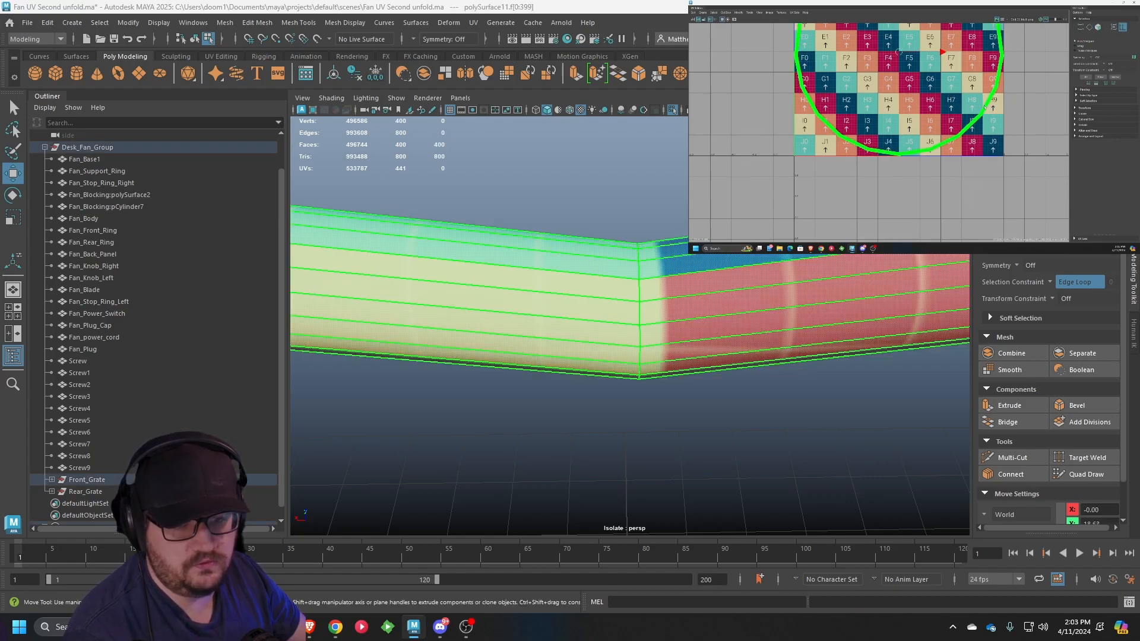
scroll(975, 144, "down", 2)
middle_click_drag(974, 143, 968, 155, "alt")
key("ctrl+u")
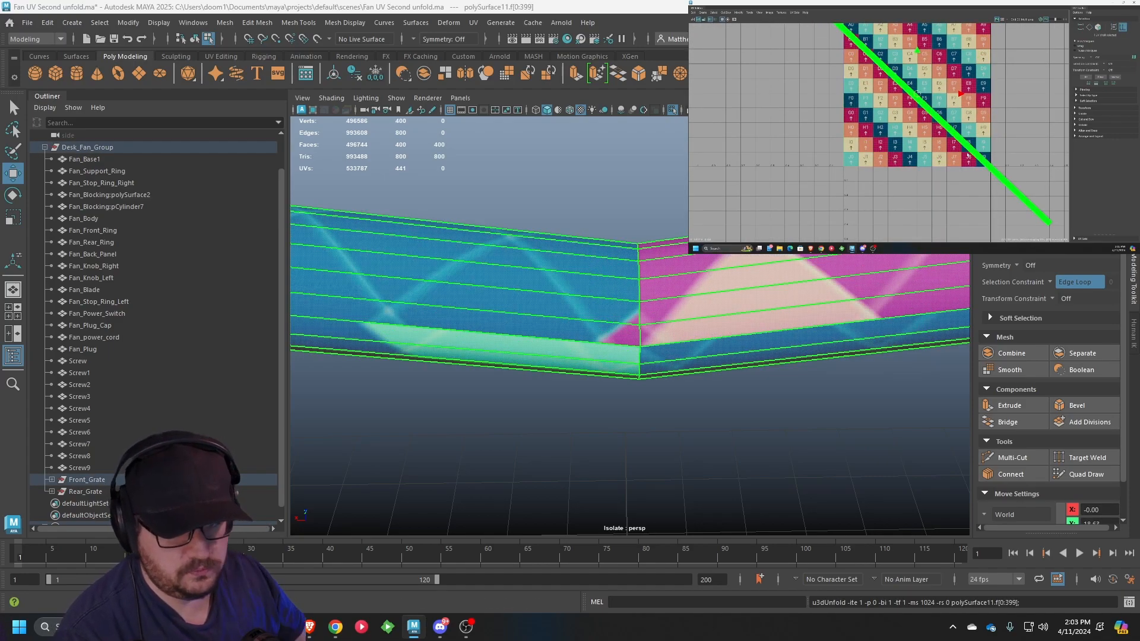
Rotate the ring's UV strip horizontal and scale it to fit across the bottom row of the UV tile
scroll(926, 107, "down", 2)
key("e")
left_click_drag(979, 113, 922, 180)
scroll(972, 89, "up", 2)
key("r")
key("r")
key("w")
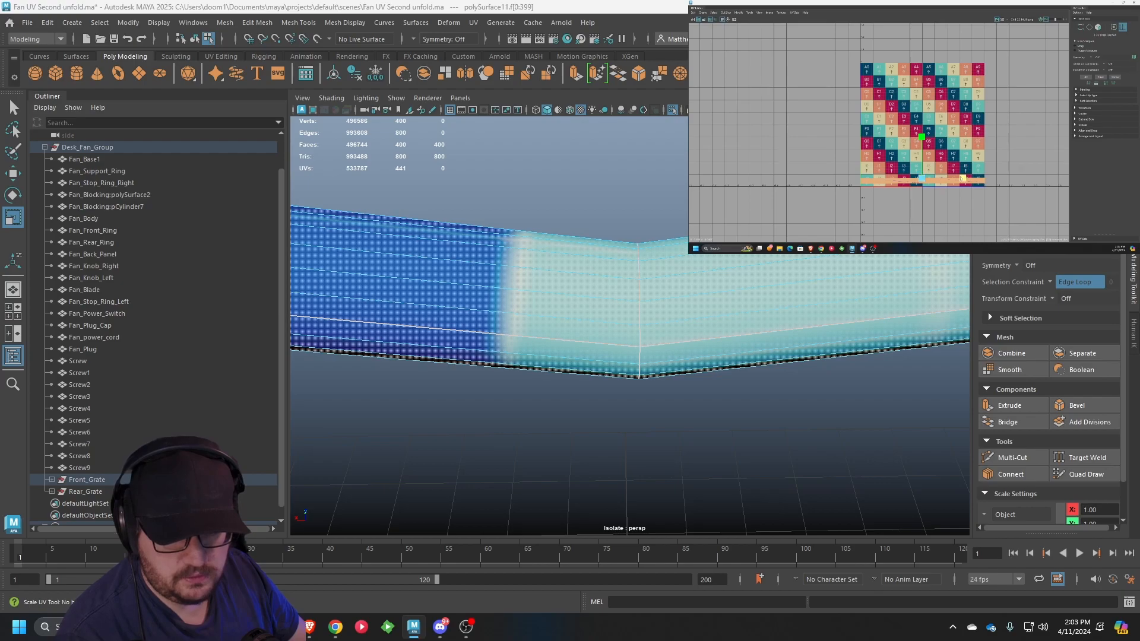
key("r")
left_click(998, 173)
scroll(631, 270, "down", 5)
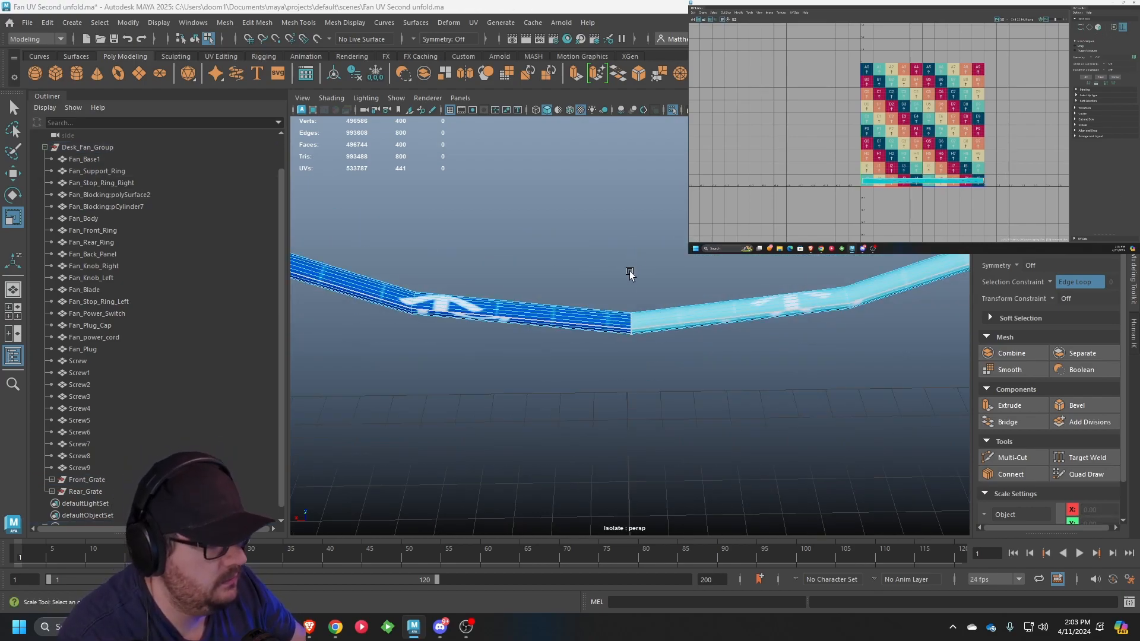
Turn off the ring's isolated view and display the ring in object mode with smooth mesh preview
left_click(396, 98)
mouse_move(451, 120)
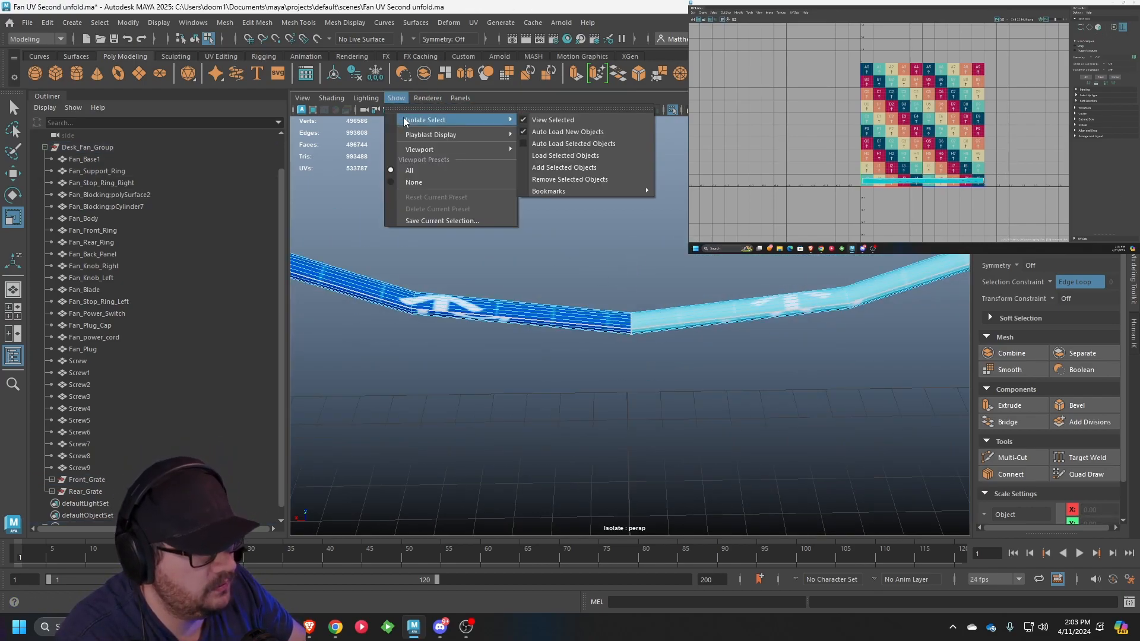
left_click(533, 121)
key("f")
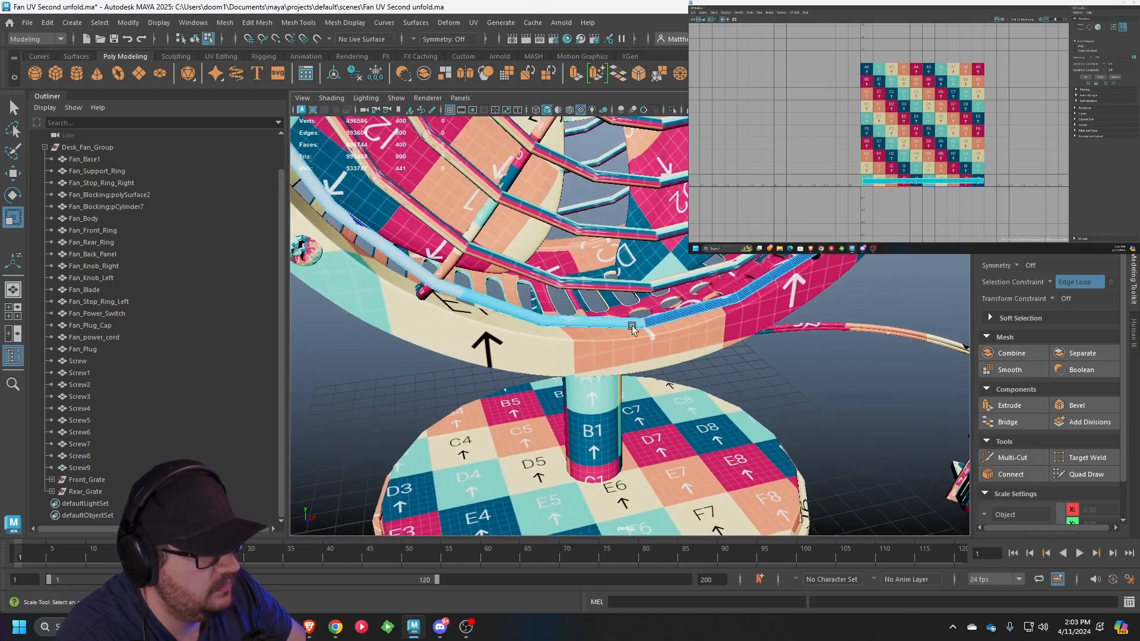
right_click_drag(736, 290, 768, 279)
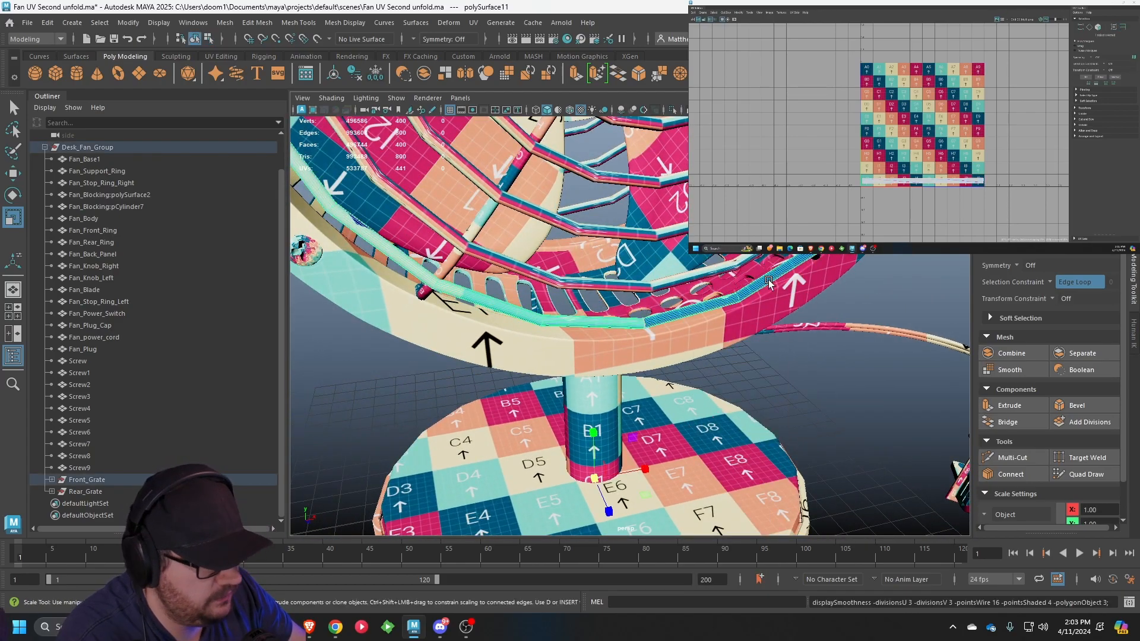
left_click(812, 368)
left_click_drag(812, 368, 683, 334, "alt")
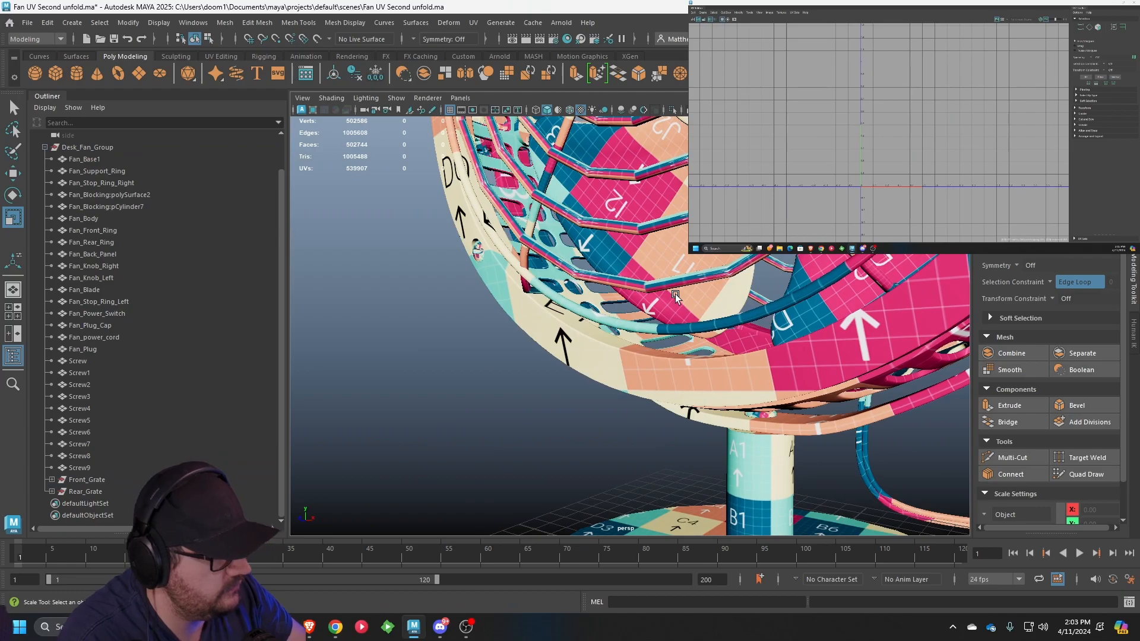
Try to transfer the outermost ring's UVs to the next ring inward with the current Transfer Attributes settings and check the result
left_click(648, 282)
key("f")
left_click(632, 404)
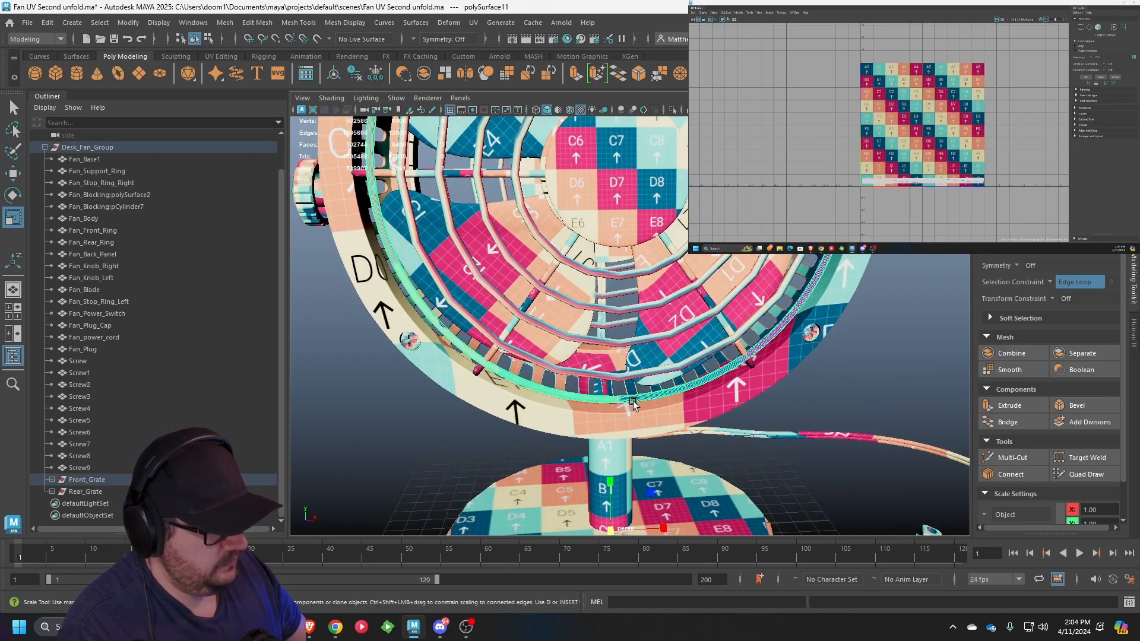
key("f")
left_click_drag(632, 404, 588, 405, "alt")
left_click(551, 396)
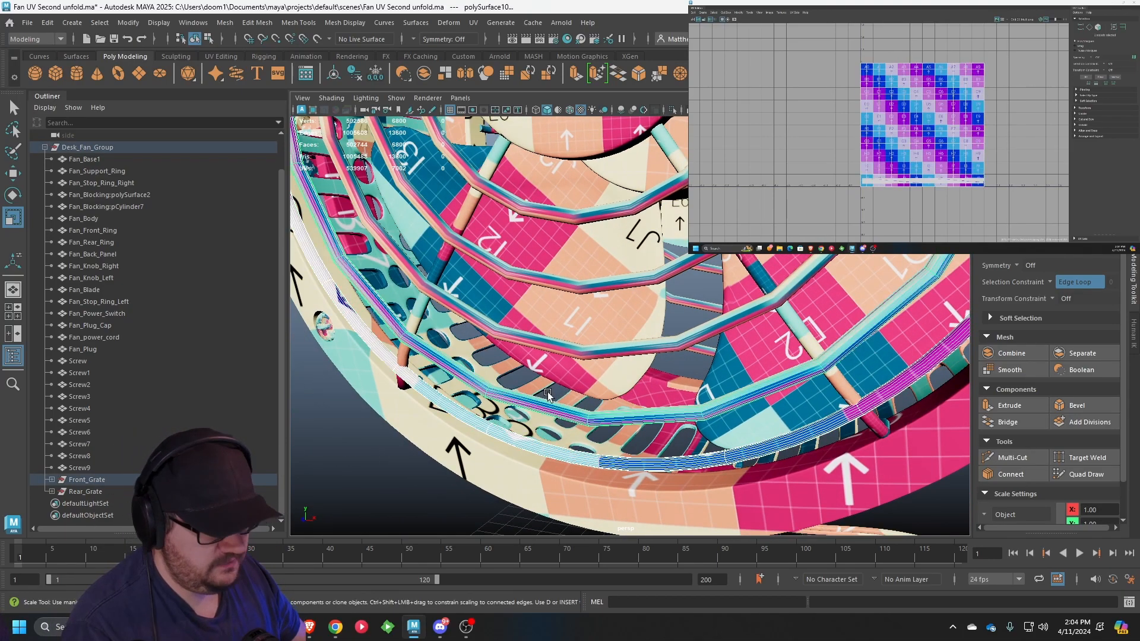
left_click(224, 22)
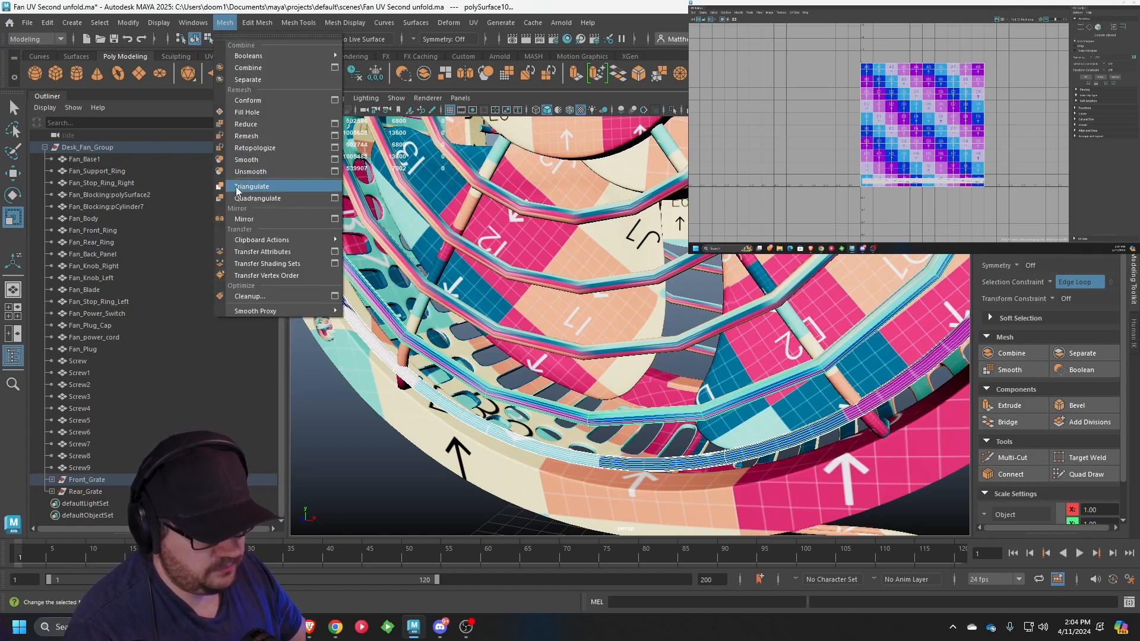
left_click(249, 252)
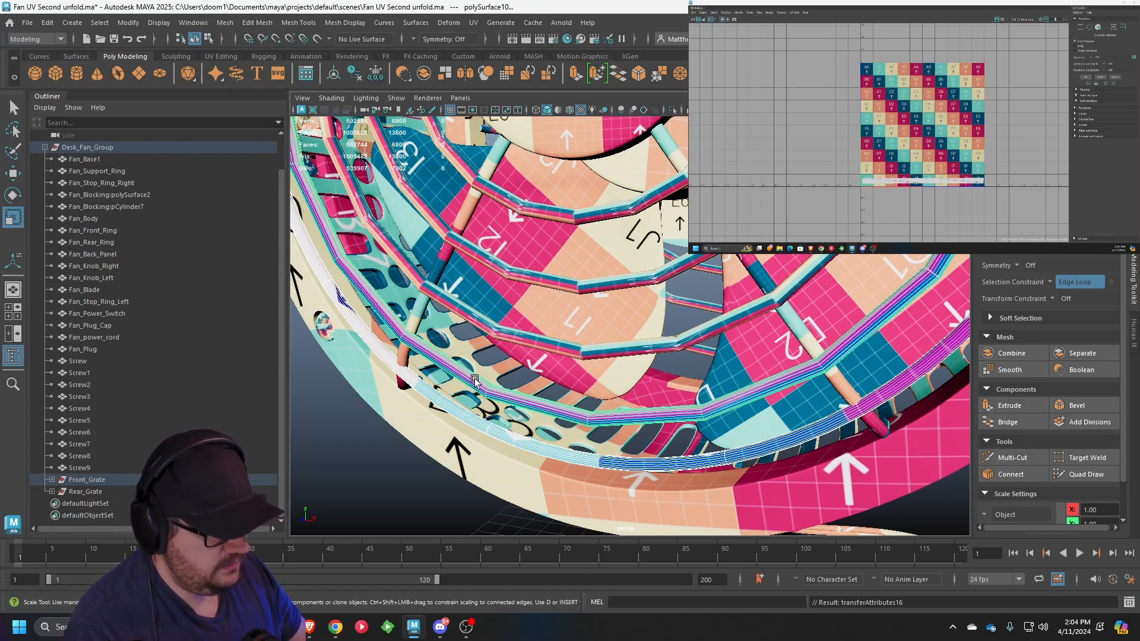
left_click_drag(474, 373, 488, 318, "alt")
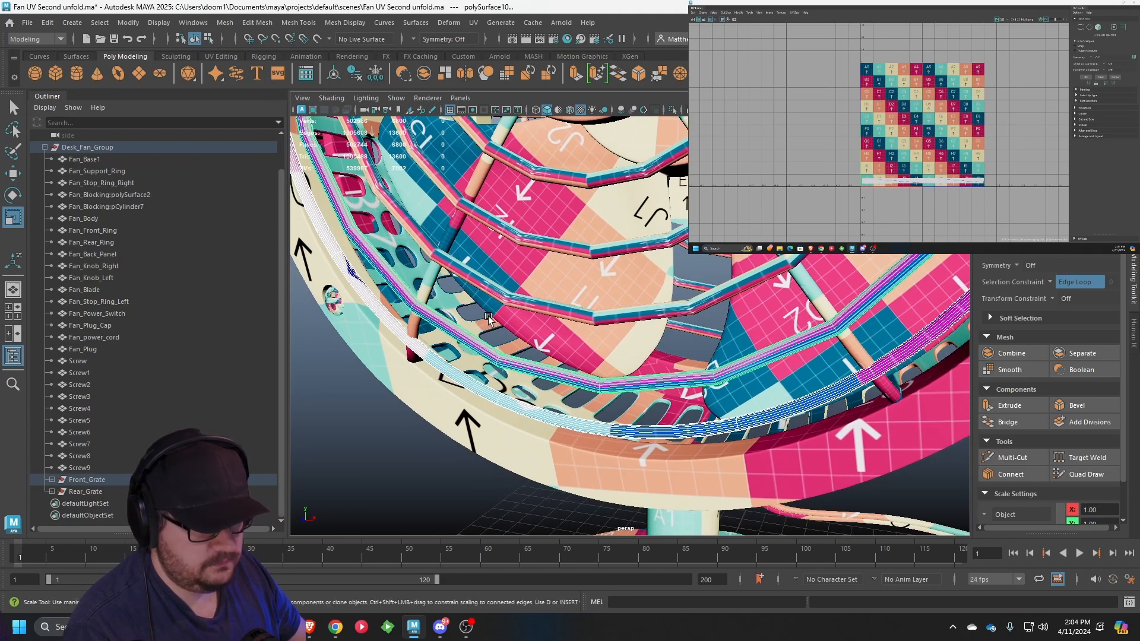
left_click(461, 331)
left_click(389, 449)
left_click_drag(390, 449, 585, 432, "alt")
key("ctrl+z")
Try to transfer attributes from the outermost ring to the next ring with the sample space set to UV
left_click(619, 433)
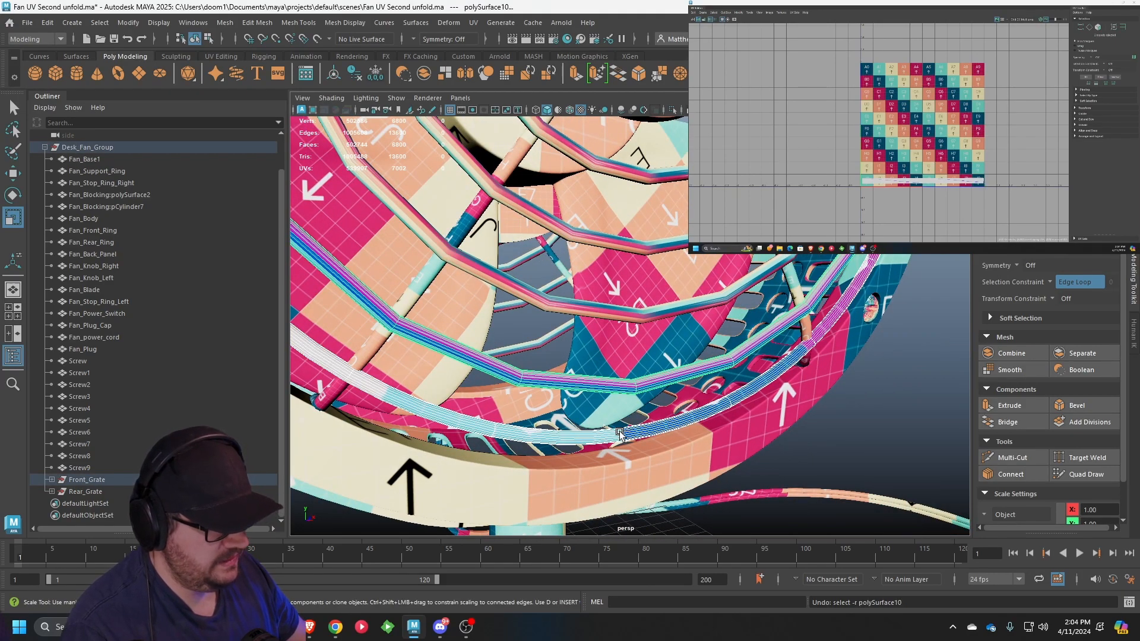
left_click(607, 384, "shift")
left_click(225, 22)
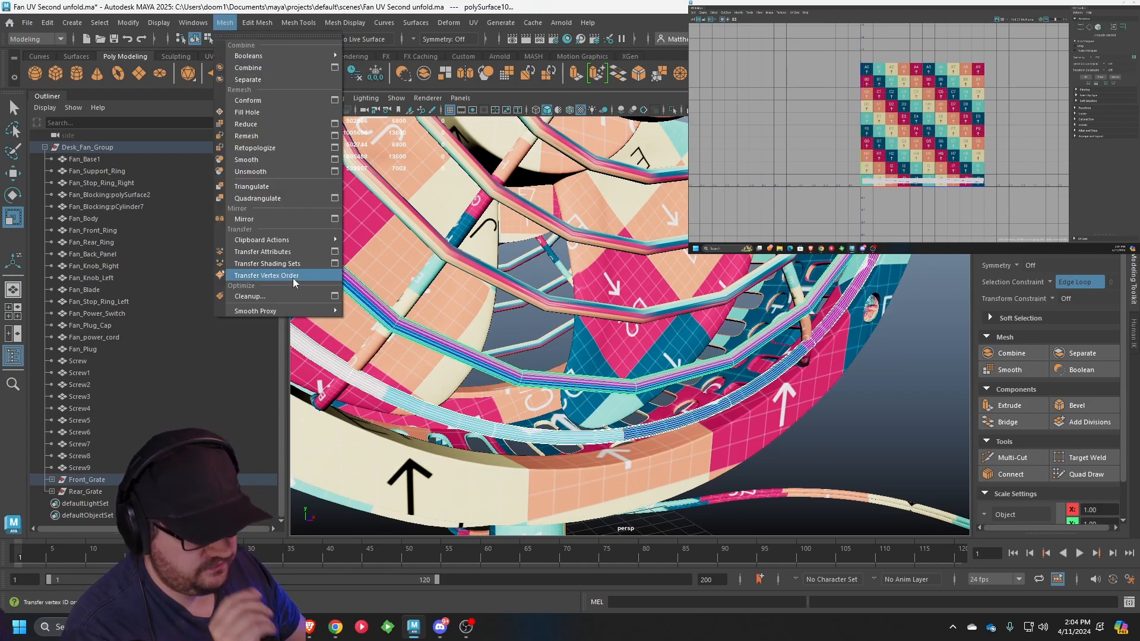
left_click(335, 252)
left_click_drag(1036, 77, 336, 46)
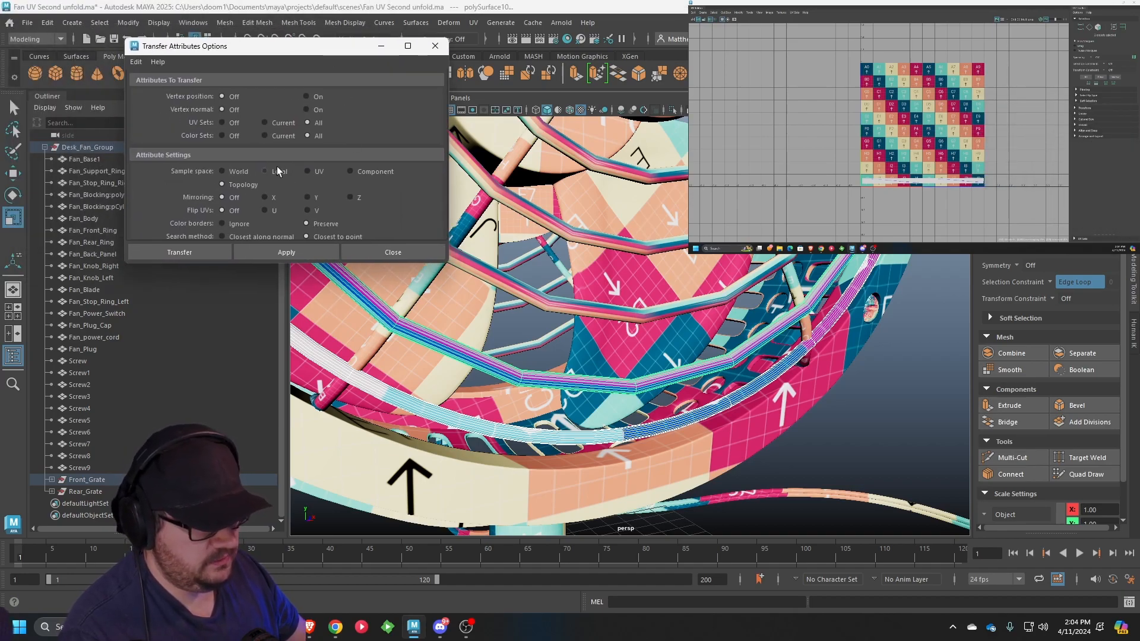
left_click(307, 172)
left_click(305, 248)
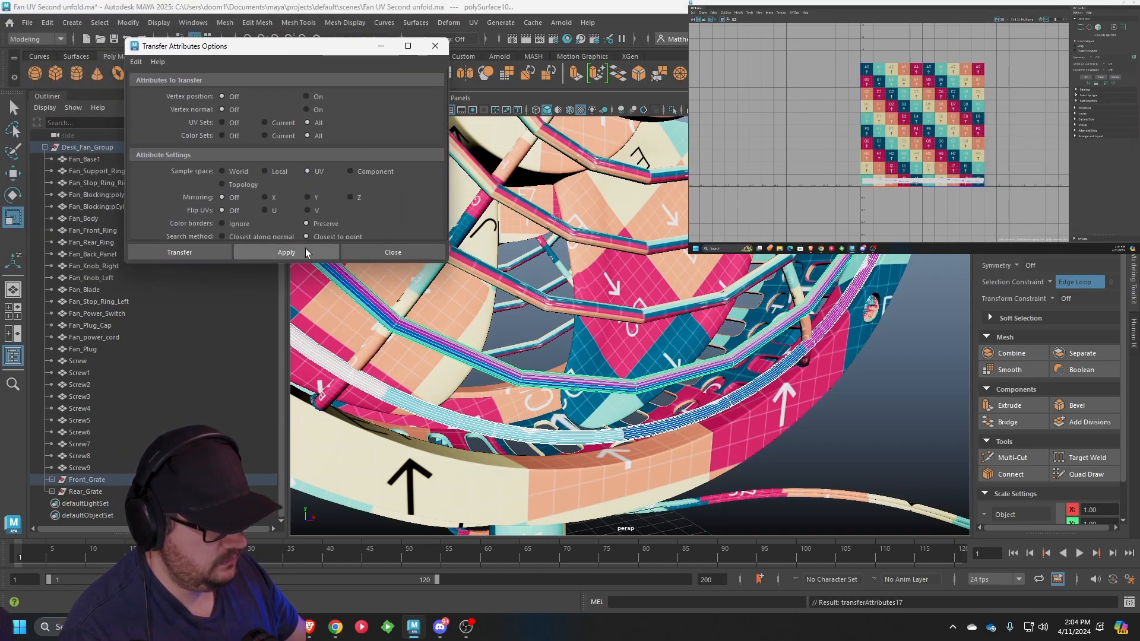
Try the attribute transfer from the outermost ring to the next ring with Local sample space
left_click(587, 426)
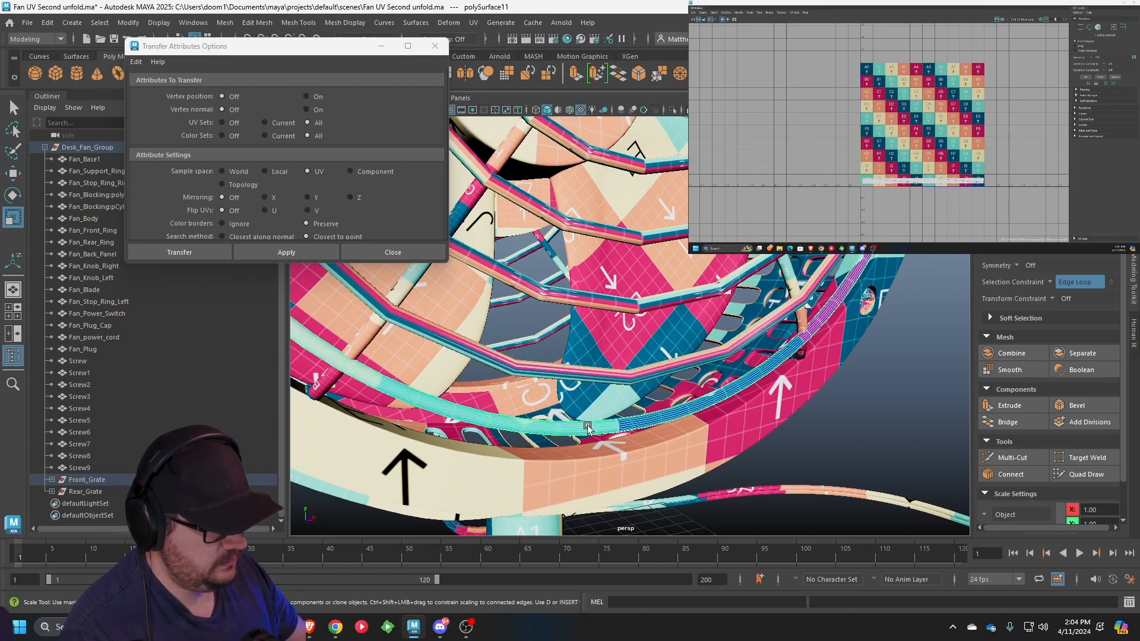
left_click(581, 380)
left_click(269, 171)
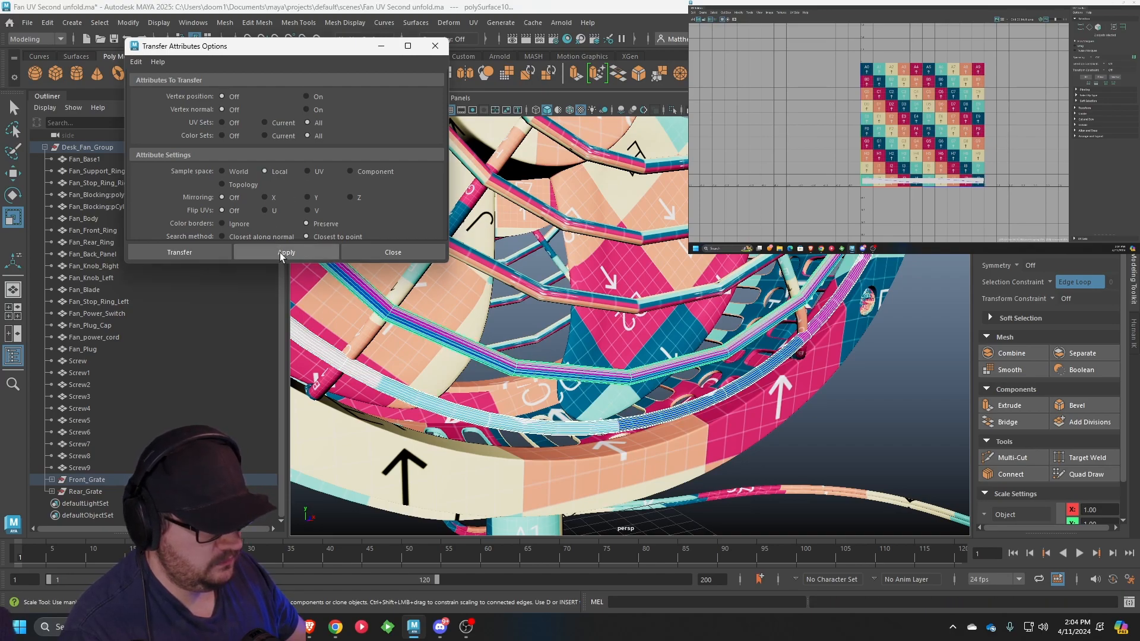
left_click(279, 251)
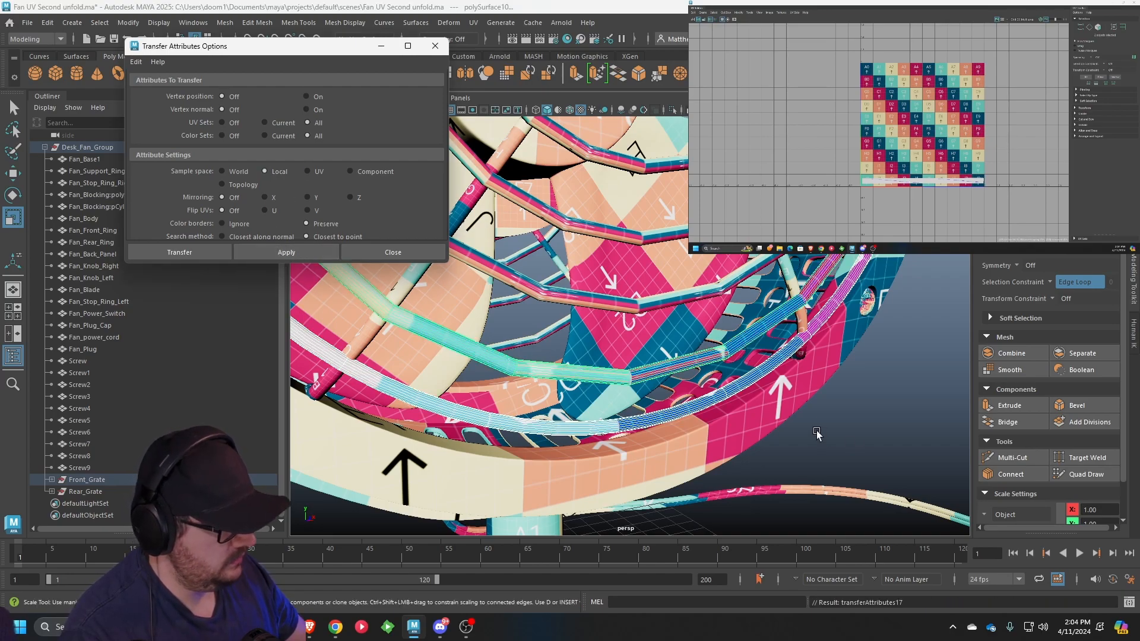
Try the ring-to-ring attribute transfer with World sample space and inspect the checker pattern on the inner ring
left_click(222, 171)
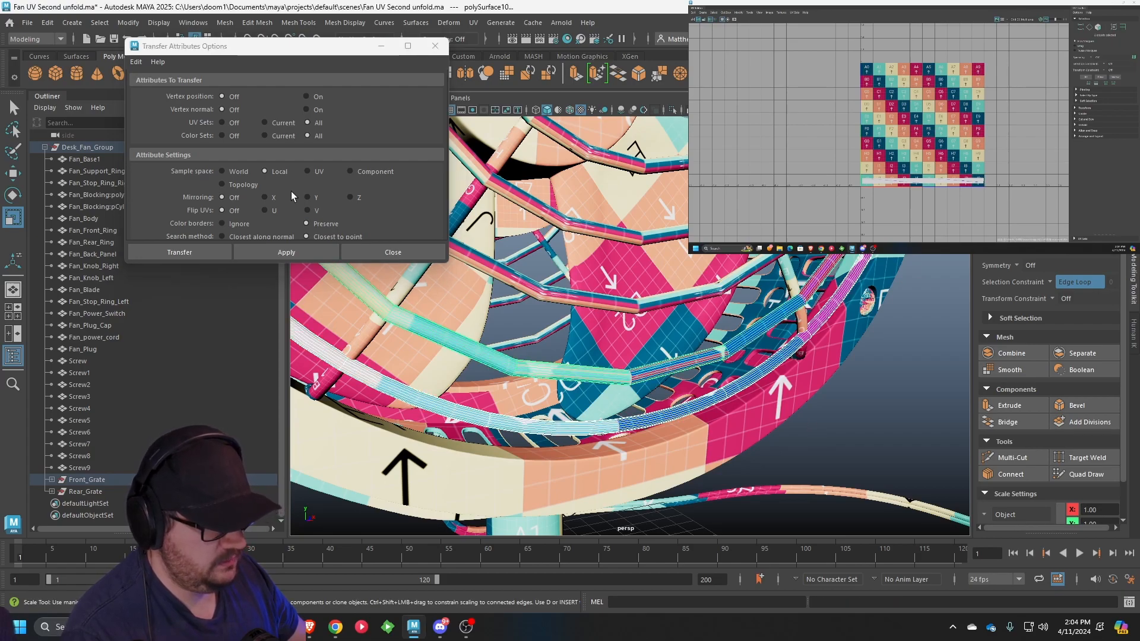
left_click(302, 257)
left_click_drag(765, 373, 770, 371, "alt")
right_click_drag(772, 370, 779, 371, "alt")
left_click(819, 379)
left_click_drag(779, 372, 662, 380, "alt")
left_click(664, 375)
key("ctrl+z")
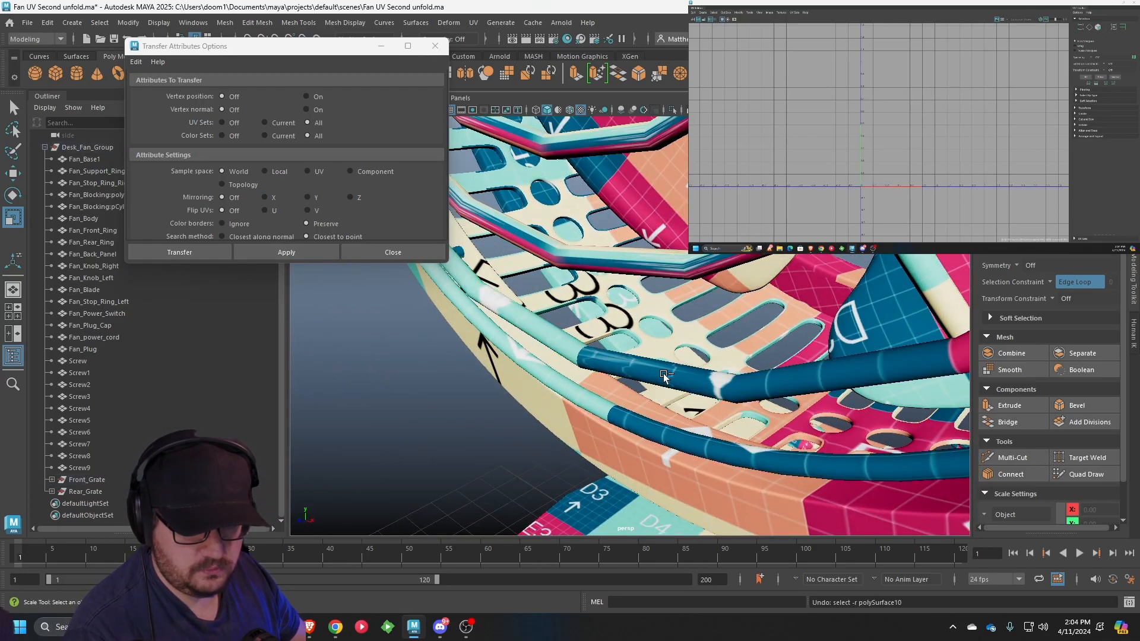
Reselect the outermost and next rings, reapply the transfer with Local sample space, and check the inner ring's UVs
left_click(636, 418)
left_click(611, 363, "shift")
left_click(279, 171)
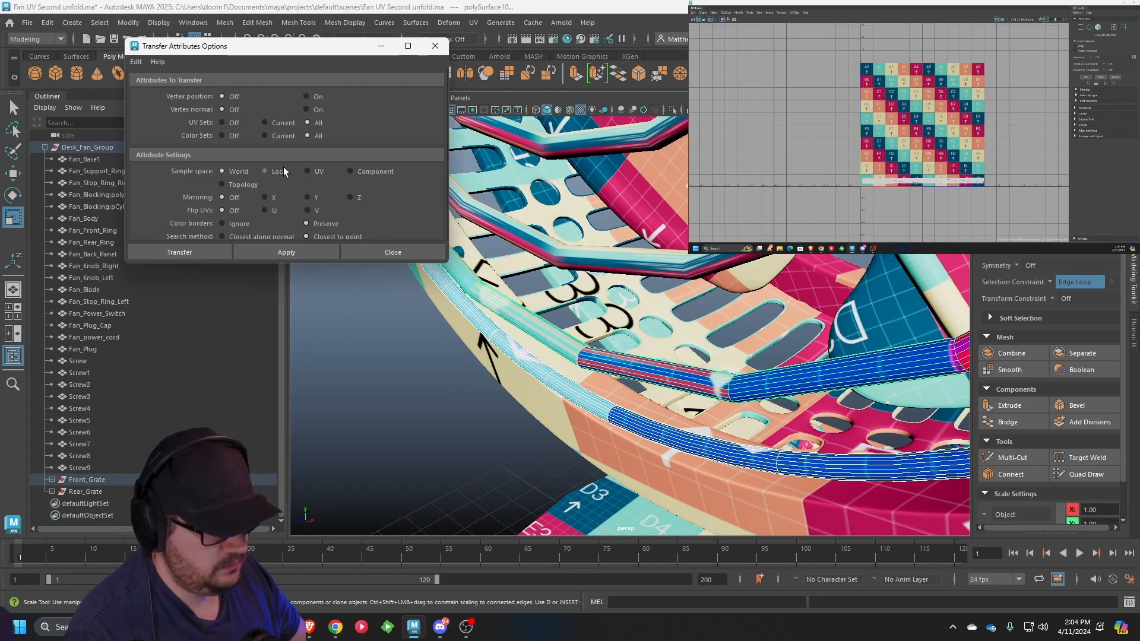
left_click(309, 252)
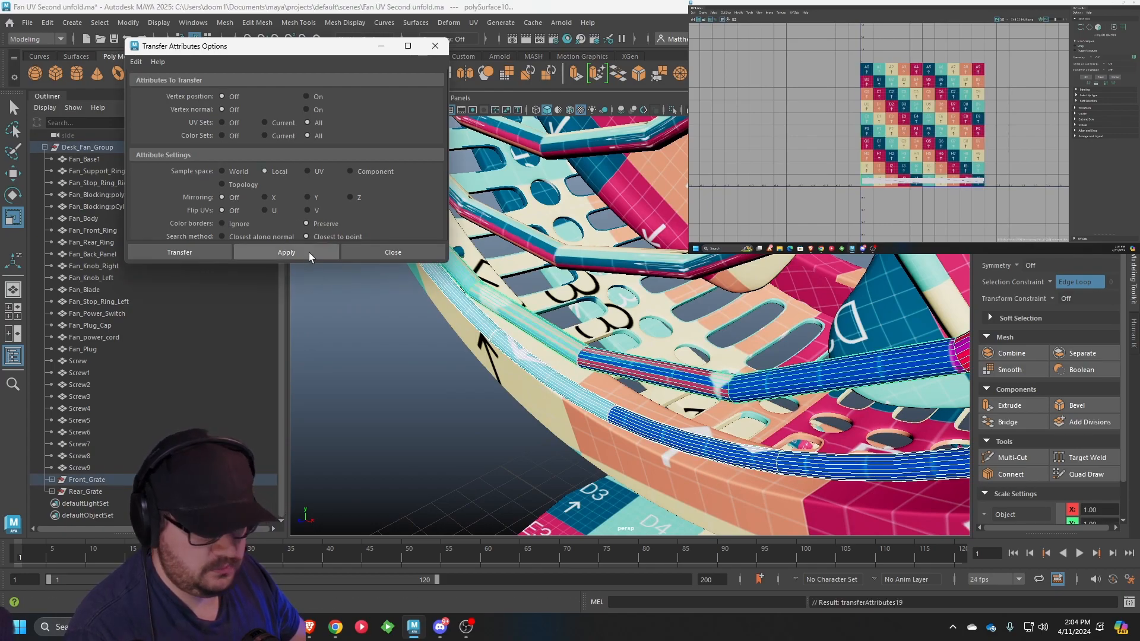
left_click(613, 368)
left_click_drag(613, 368, 630, 370, "alt")
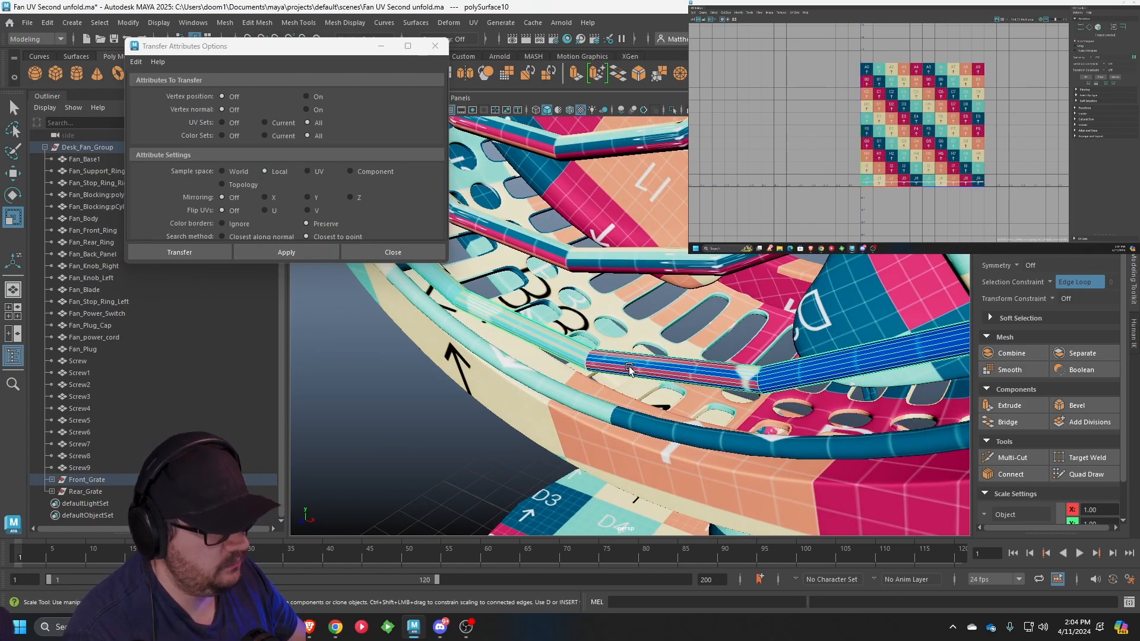
Transfer attributes between the two selected rings with Component sample space and select the inner ring to check its UV strip
left_click(613, 414, "shift")
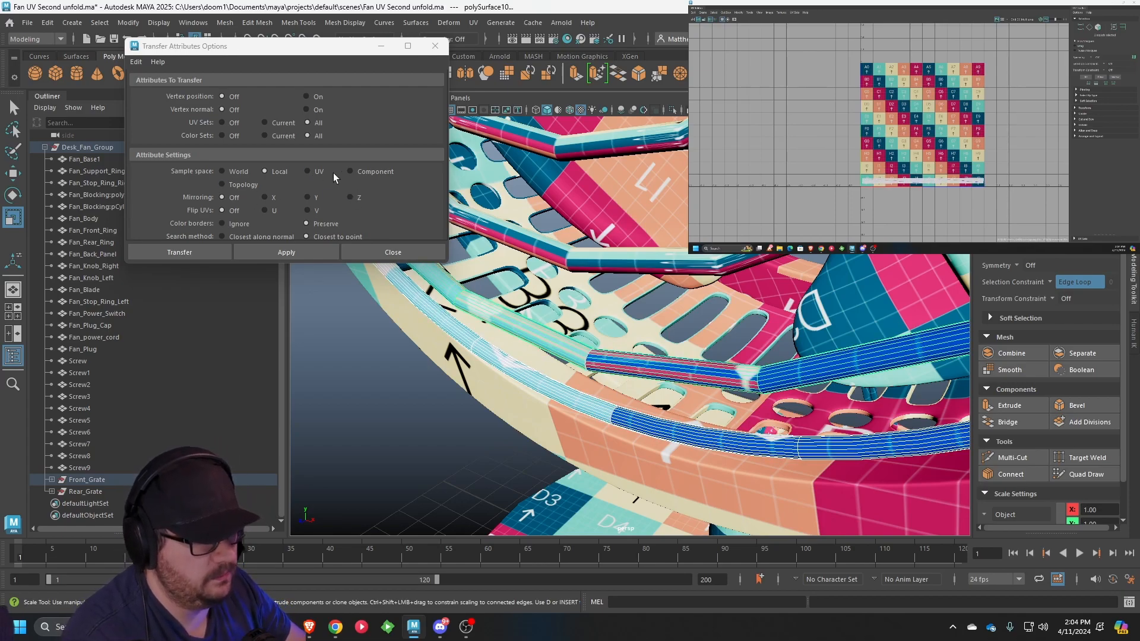
left_click(351, 171)
left_click(330, 249)
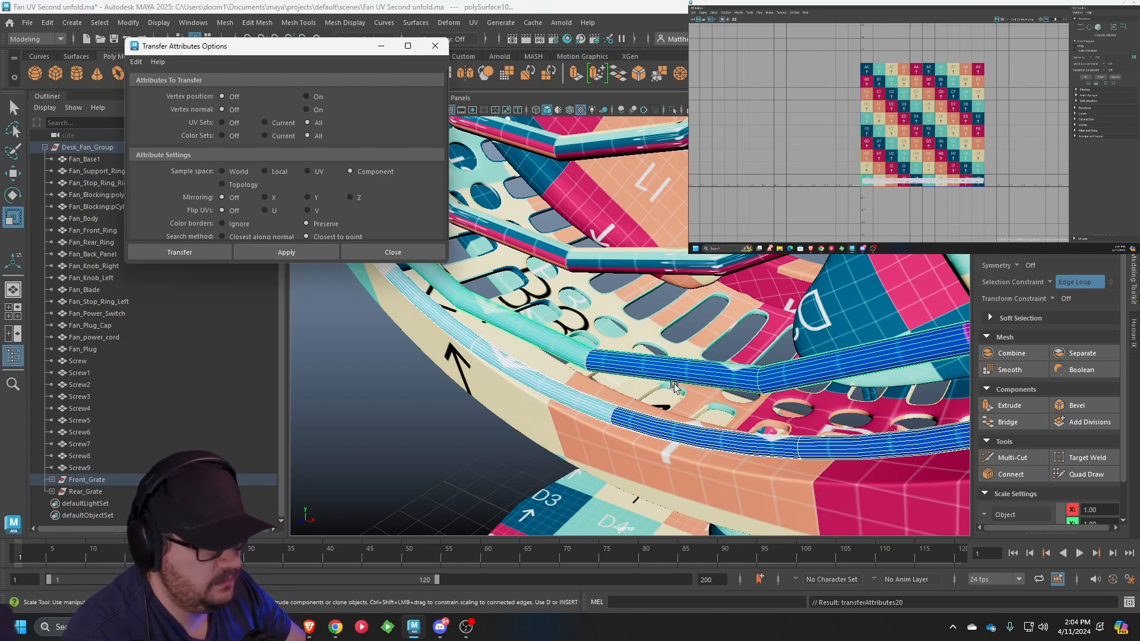
left_click(538, 346)
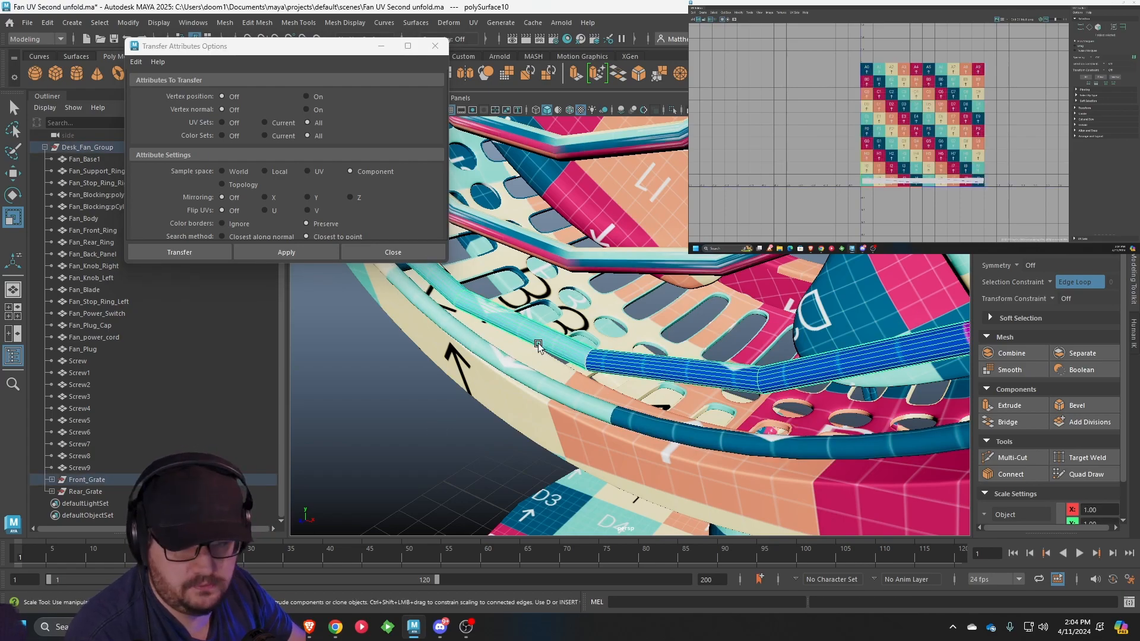
Transfer UV attributes with Component sample space from the second front grate ring onto the third ring, and onward to the fourth
scroll(538, 345, "down", 6)
left_click_drag(538, 345, 663, 325, "alt")
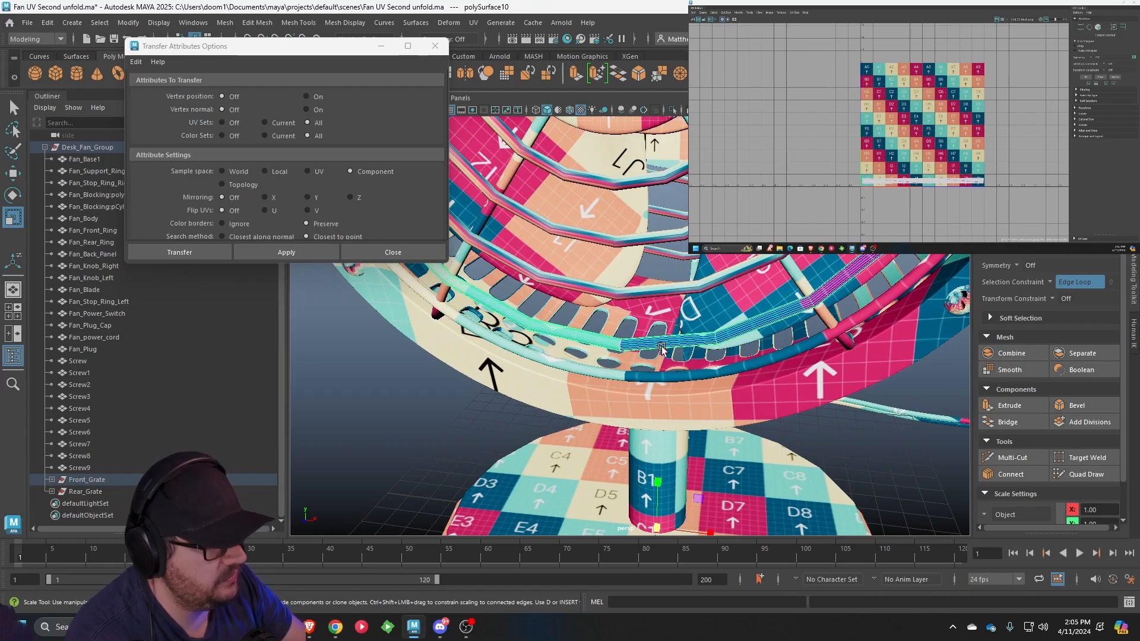
left_click(650, 290, "shift")
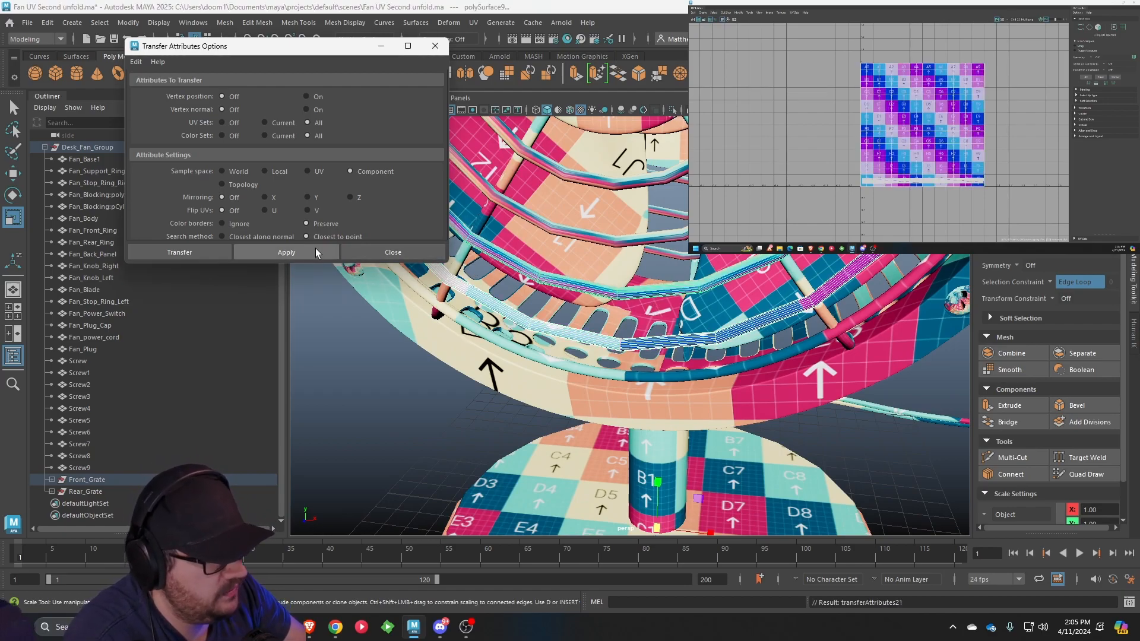
left_click(318, 249)
left_click(470, 243)
left_click(324, 250)
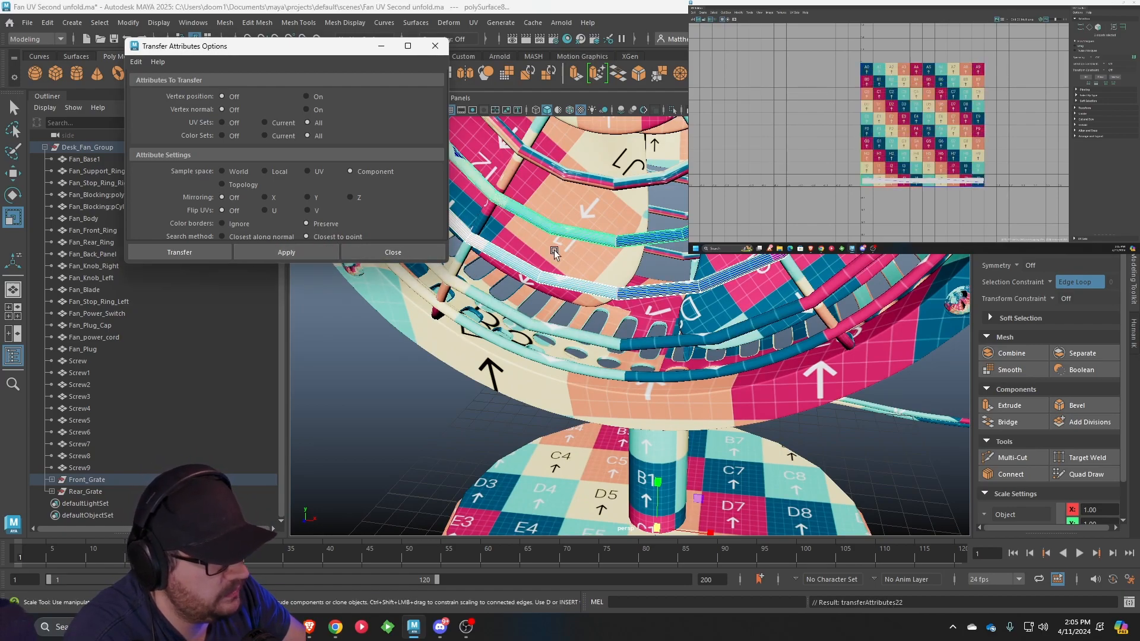
Transfer UV attributes with Component sample space from the last unwrapped grate ring onto the next ring inward
middle_click_drag(526, 252, 526, 296, "alt")
left_click(604, 286)
left_click(608, 232, "shift")
left_click(323, 250)
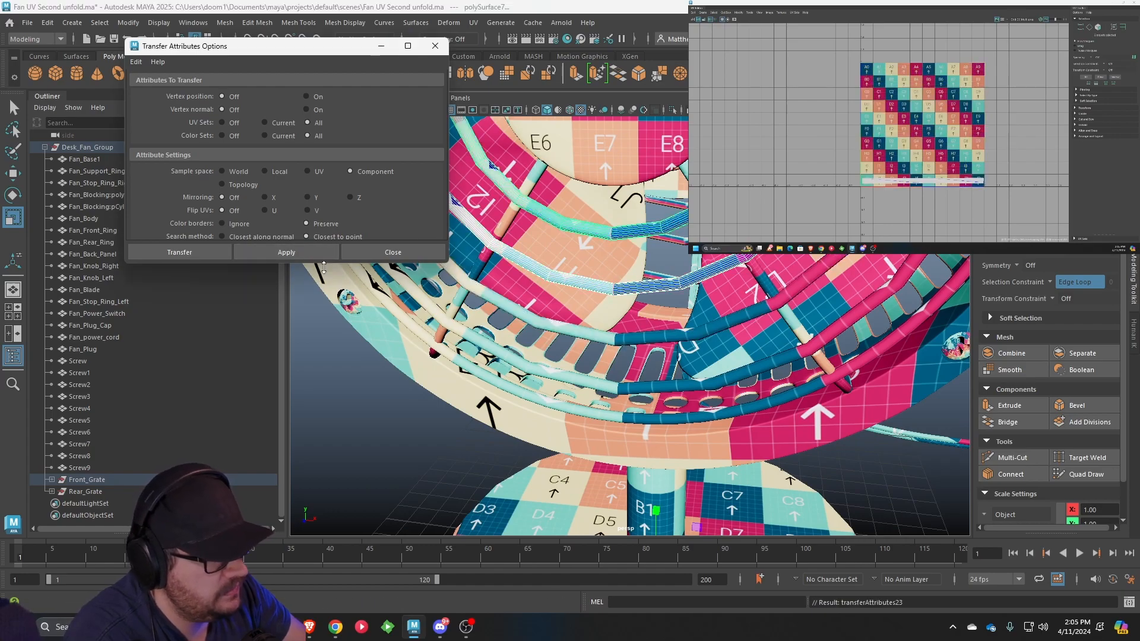
Examine the checker pattern across the front grate rings and close the Transfer Attributes options
scroll(542, 291, "down", 5)
scroll(591, 333, "up", 4)
scroll(597, 351, "down", 5)
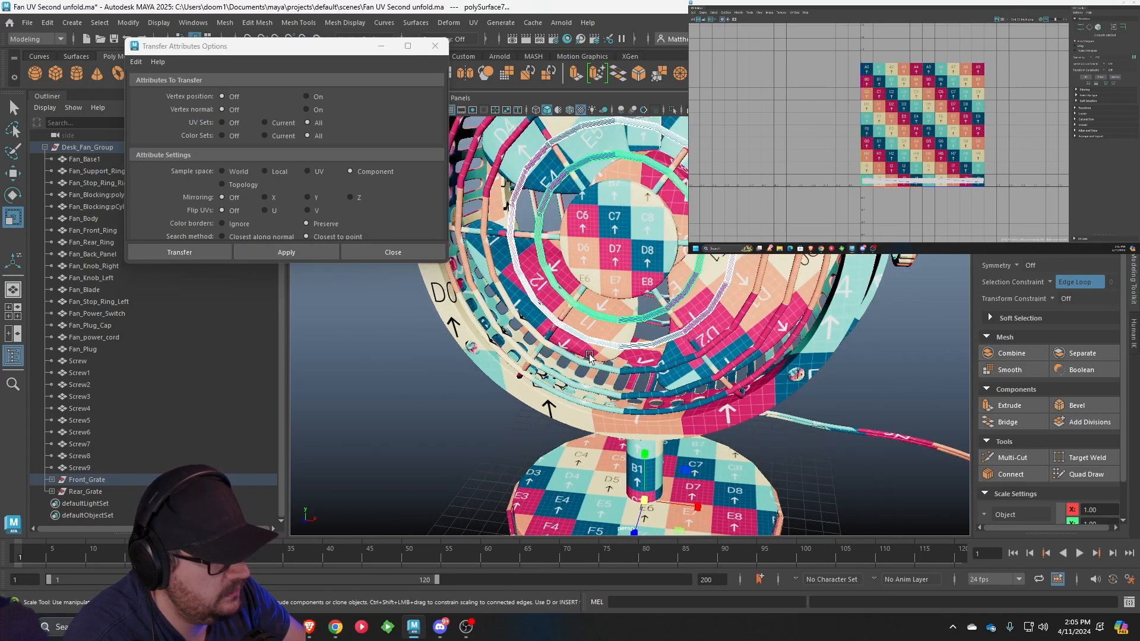
left_click(504, 400)
left_click_drag(504, 400, 561, 374, "alt")
left_click_drag(615, 159, 604, 289, "alt")
left_click(604, 290)
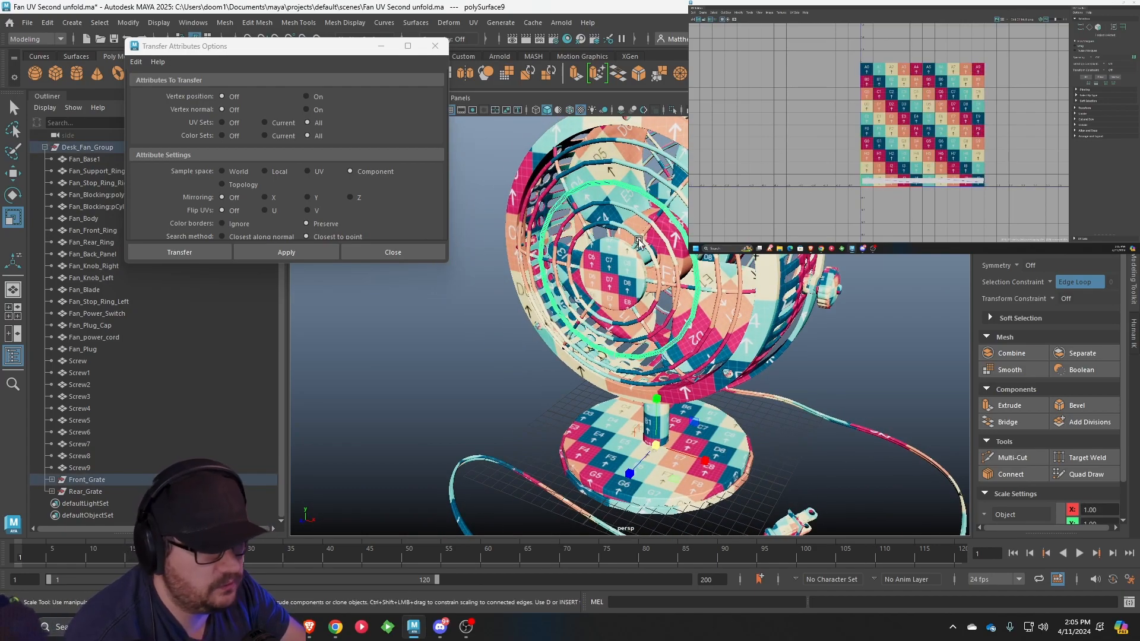
scroll(643, 240, "up", 5)
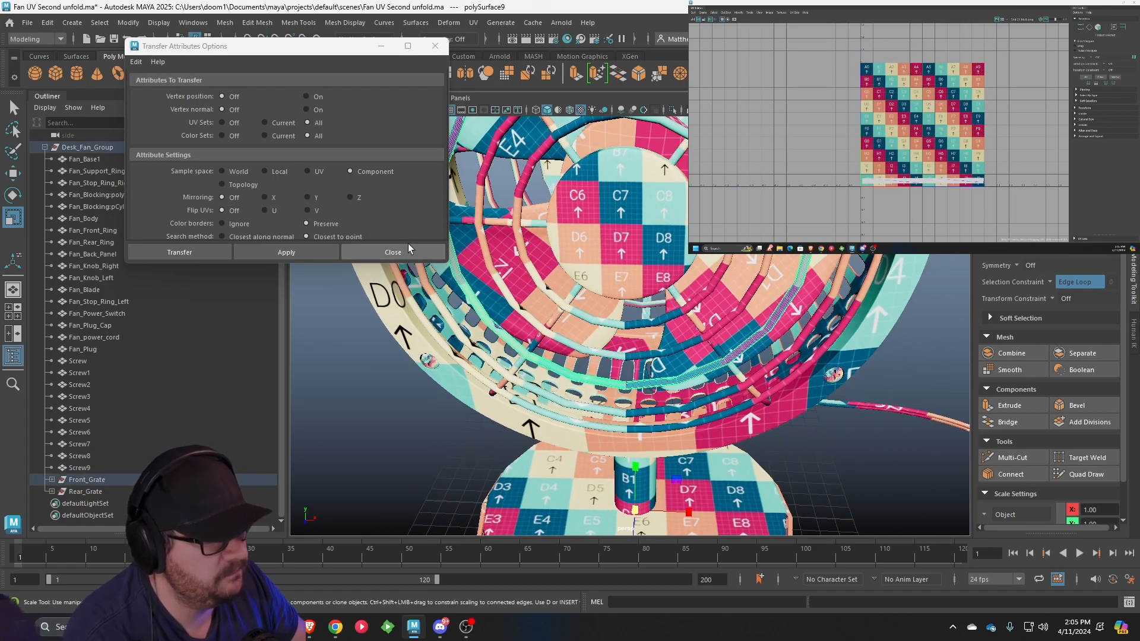
left_click(402, 251)
Isolate one lower spoke of the front grate and apply a camera-based UV projection to it
left_click_drag(471, 247, 540, 255, "alt")
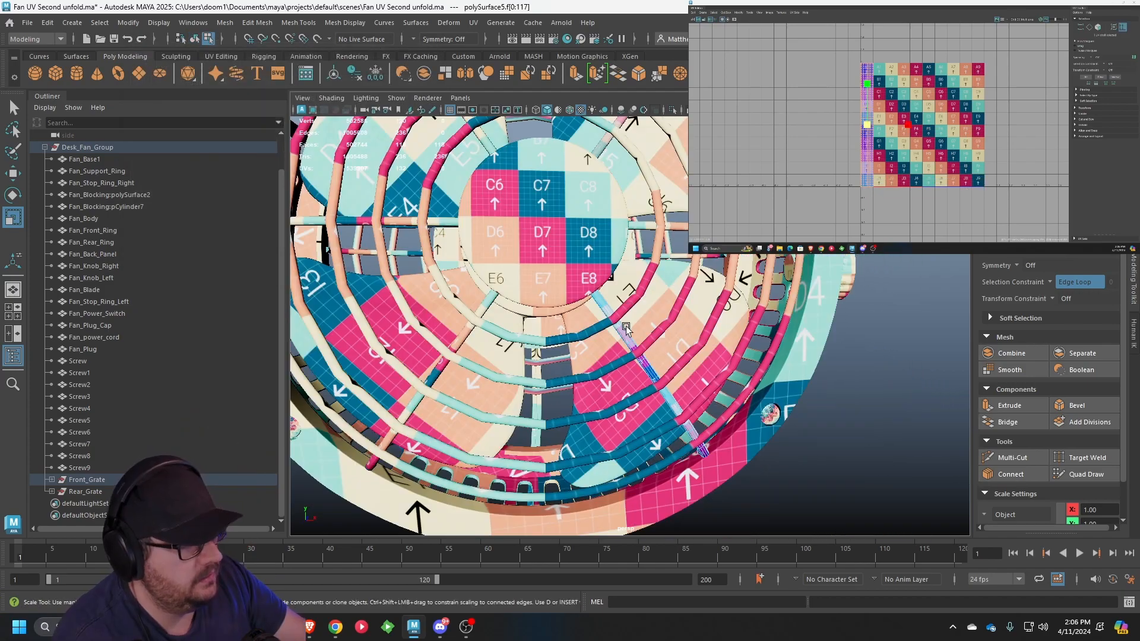
right_click_drag(626, 327, 679, 263)
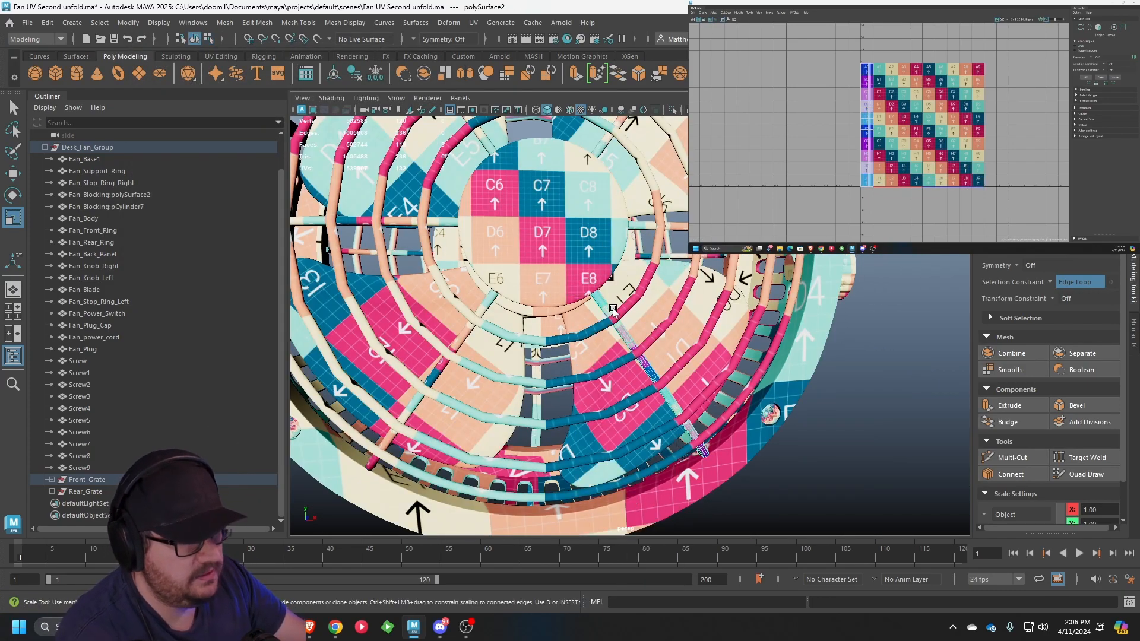
left_click(384, 99)
mouse_move(428, 128)
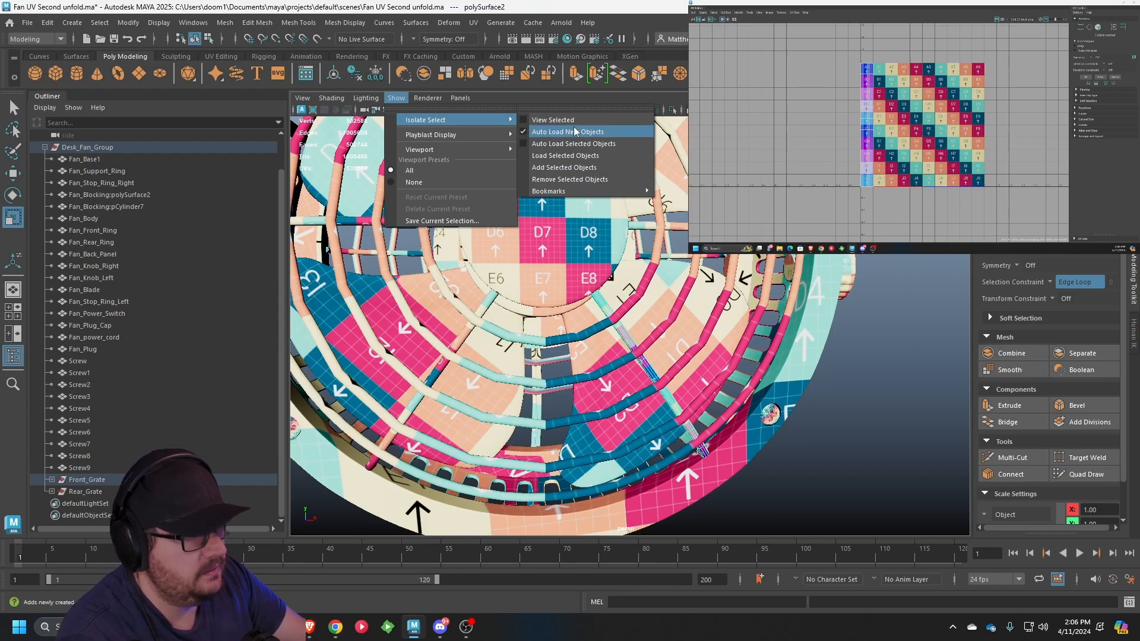
left_click(564, 131)
left_click_drag(580, 243, 500, 147, "alt")
left_click(473, 22)
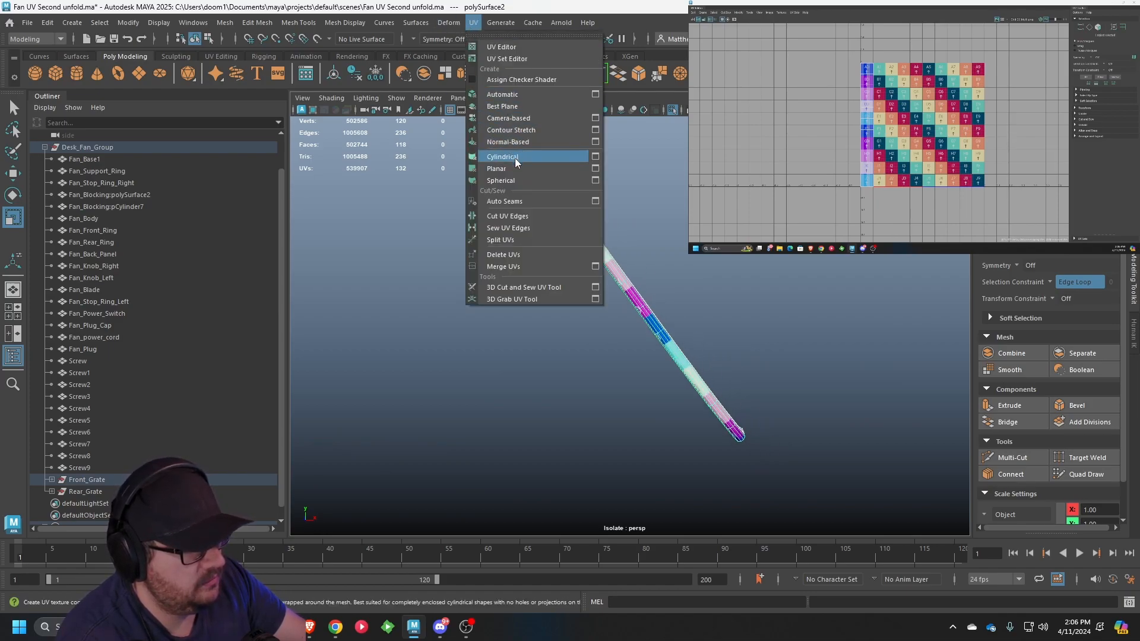
left_click(510, 123)
Select the edge loop around one end cap of the isolated spoke and cut its UVs
left_click_drag(585, 238, 784, 267, "alt")
middle_click_drag(784, 267, 692, 284, "alt")
right_click_drag(555, 229, 600, 193, "alt")
left_click(613, 237)
left_click(666, 172, "shift")
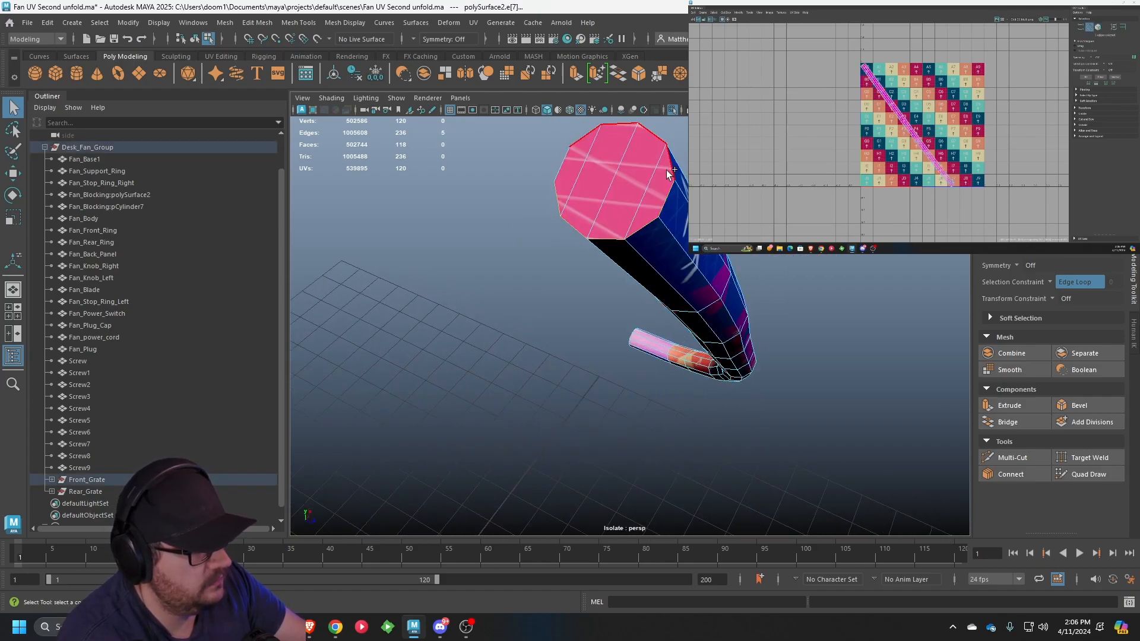
left_click_drag(595, 231, 651, 204, "alt")
middle_click_drag(961, 143, 941, 137, "alt")
key("shift+x")
Cut the UVs along the edge loop around the spoke's opposite end cap
key("r")
left_click_drag(446, 429, 560, 409, "alt")
middle_click_drag(560, 410, 676, 208, "alt")
scroll(653, 207, "up", 6)
middle_click_drag(652, 168, 657, 315, "alt")
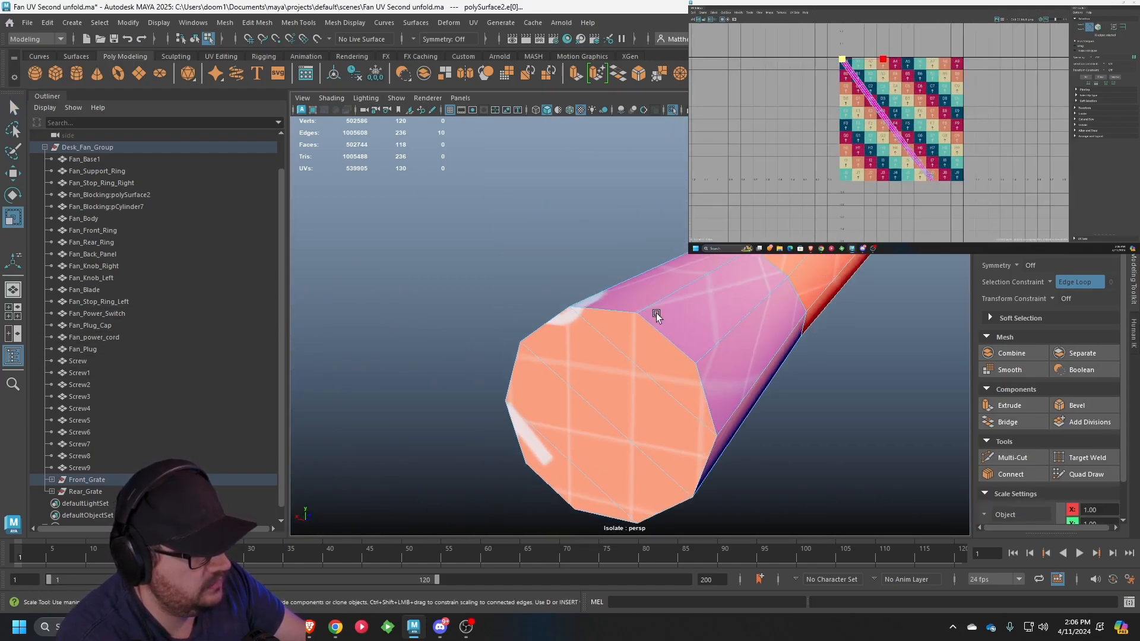
left_click(625, 315)
left_click(601, 488, "shift")
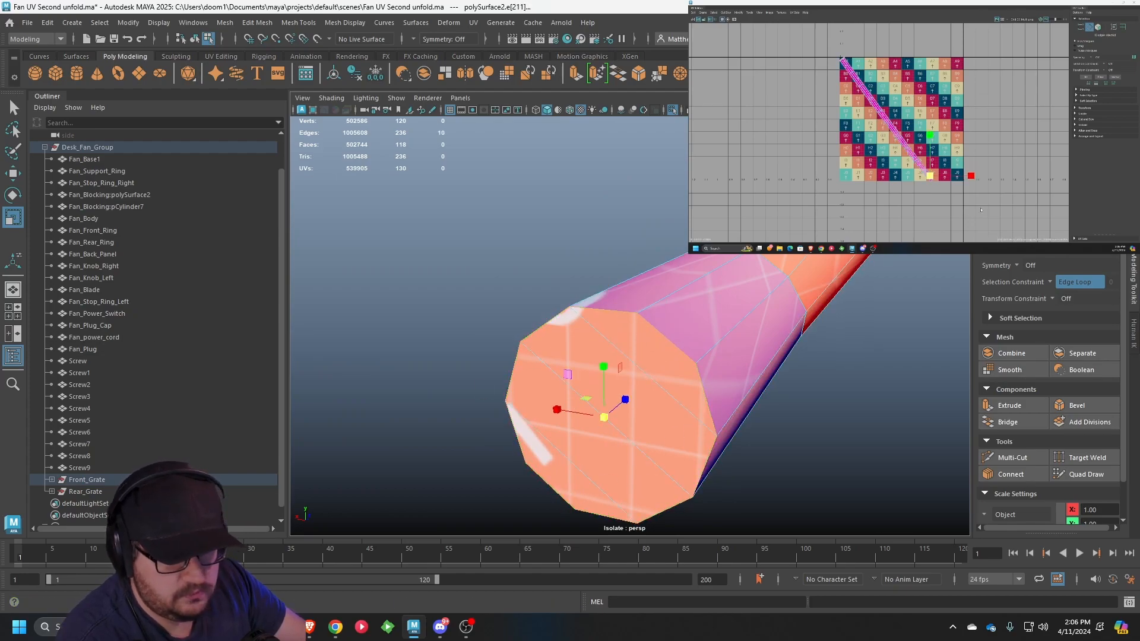
middle_click_drag(980, 200, 985, 193, "alt")
Select the faces of both spoke end caps and move their UV shells away from the tube's shell
right_click_drag(541, 378, 586, 314)
left_click(620, 369)
scroll(629, 371, "down", 6)
left_click_drag(635, 372, 588, 297, "alt")
middle_click_drag(688, 279, 619, 323, "alt")
scroll(618, 324, "down", 4)
left_click(651, 306, "shift")
scroll(980, 172, "up", 2)
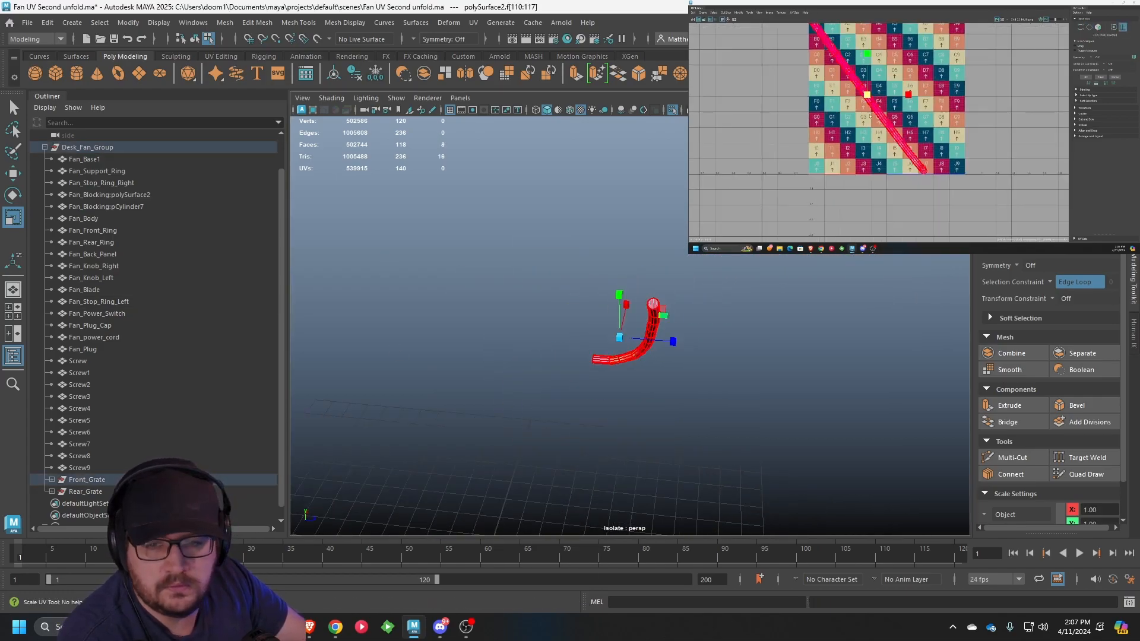
key("w")
right_click_drag(937, 96, 915, 73)
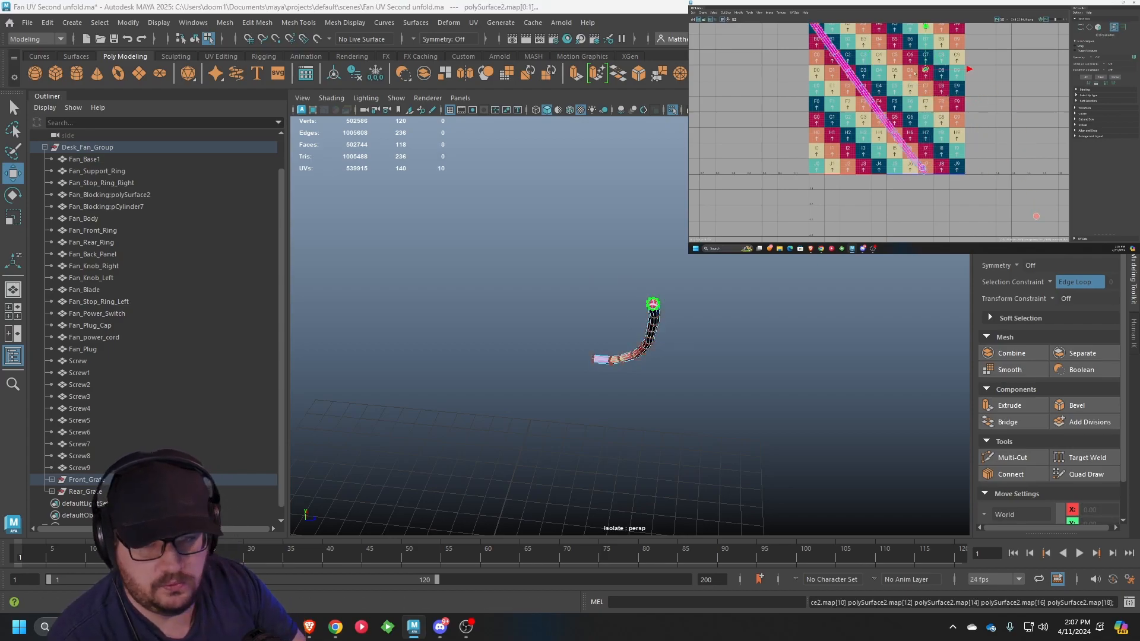
Move the second end cap's UV shell beside the first so the two caps sit next to each other
left_click_drag(1020, 195, 1042, 241)
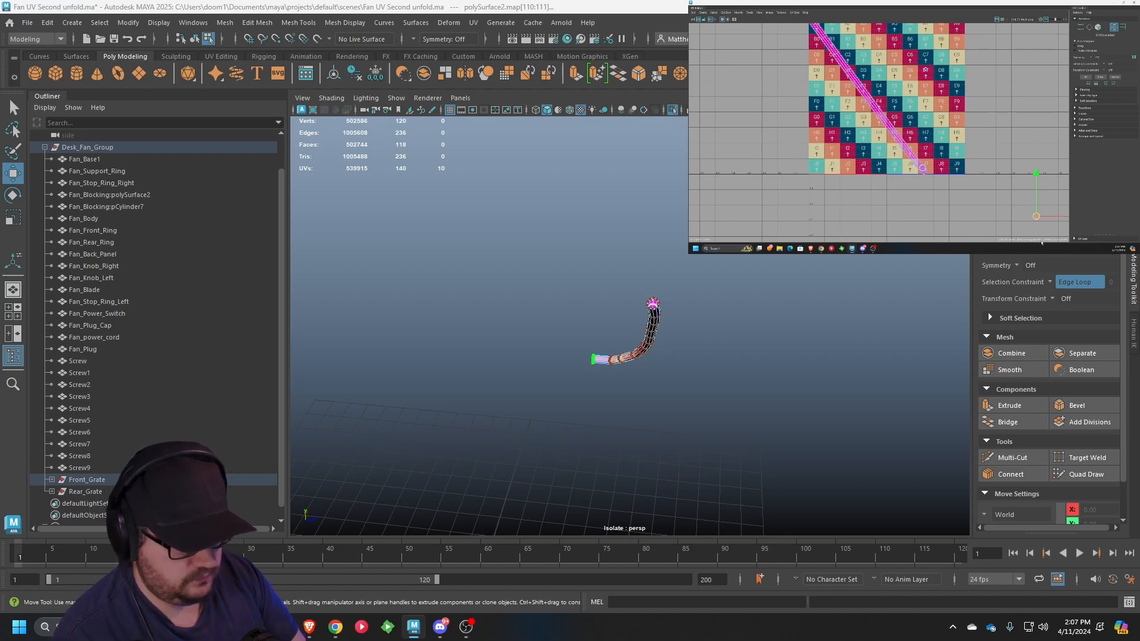
left_click(934, 147)
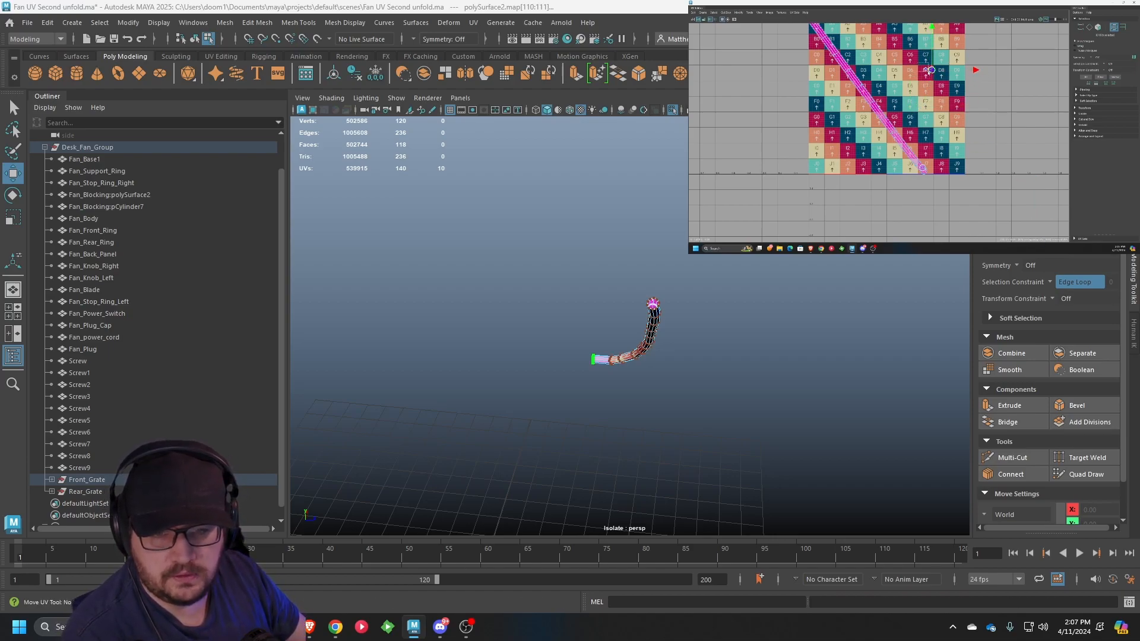
scroll(930, 70, "up", 3)
key("r")
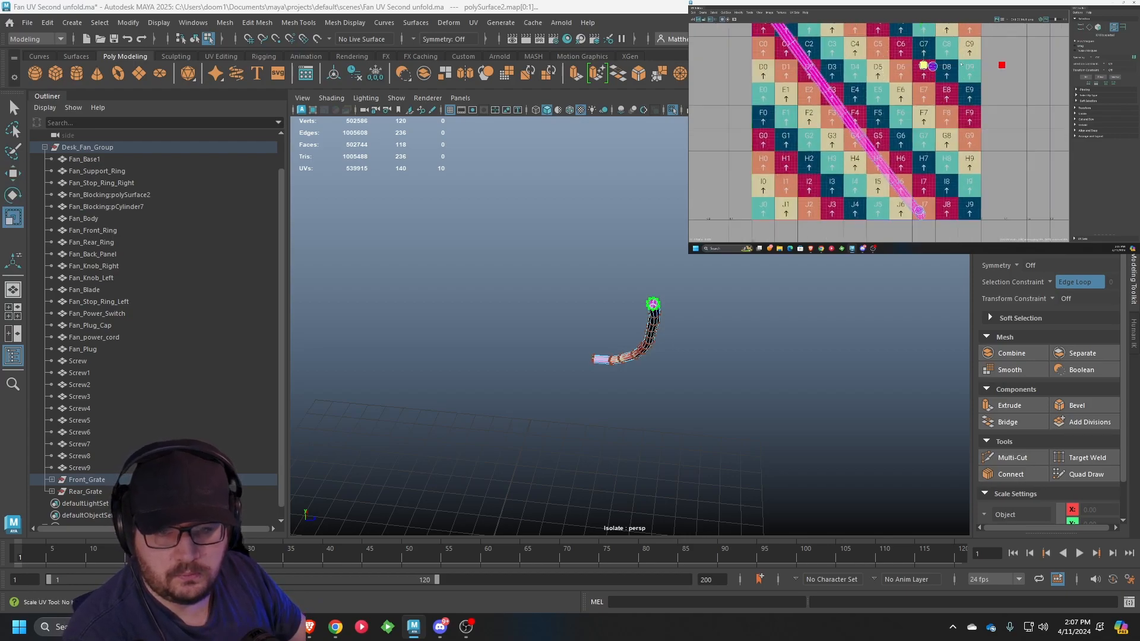
key("w")
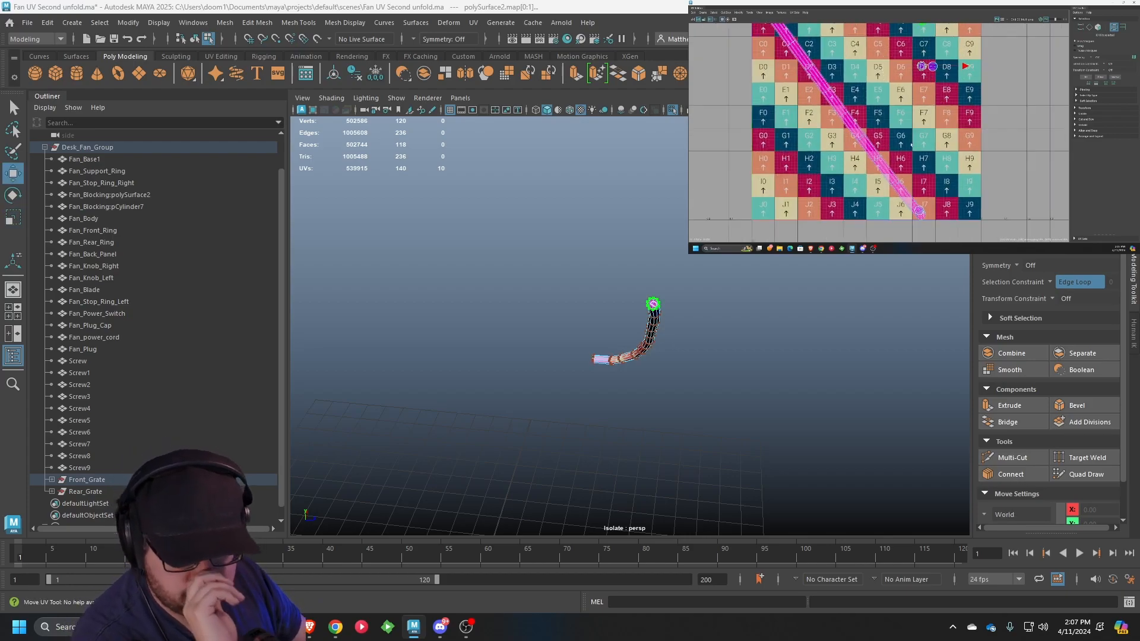
Cut the spoke tube's UVs along a lengthwise edge line and unfold the tube's shell
left_click(910, 144)
scroll(612, 346, "up", 5)
left_click_drag(613, 346, 641, 403, "alt")
middle_click_drag(677, 381, 632, 297, "alt")
scroll(543, 336, "up", 6)
right_click_drag(522, 341, 518, 263)
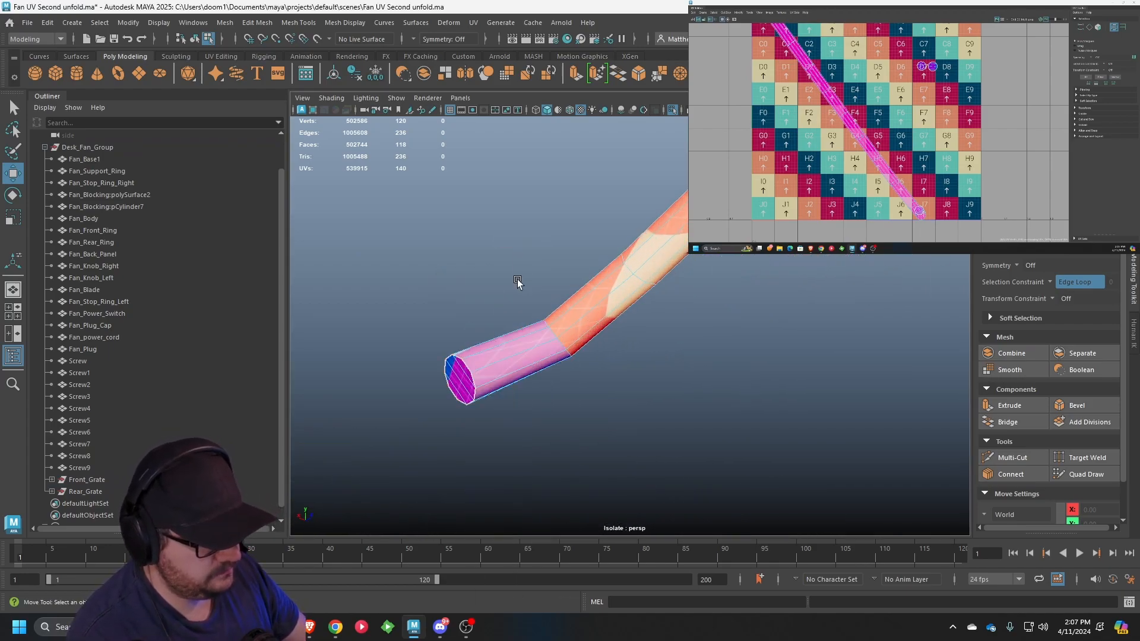
left_click(510, 354)
right_click_drag(896, 188, 899, 152, "alt")
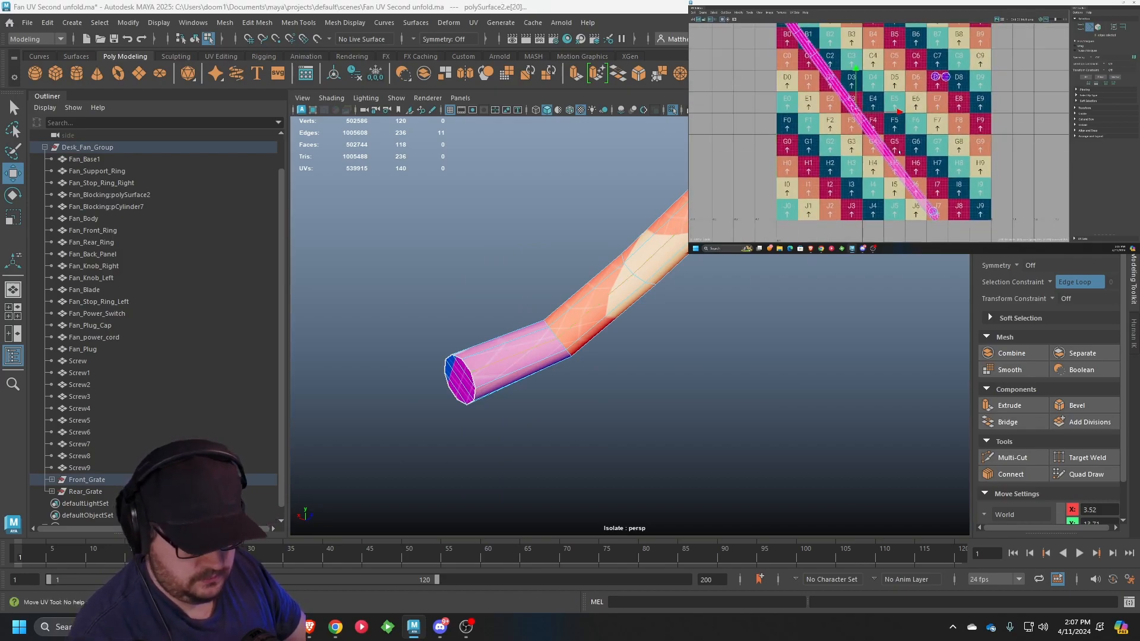
right_click(878, 147)
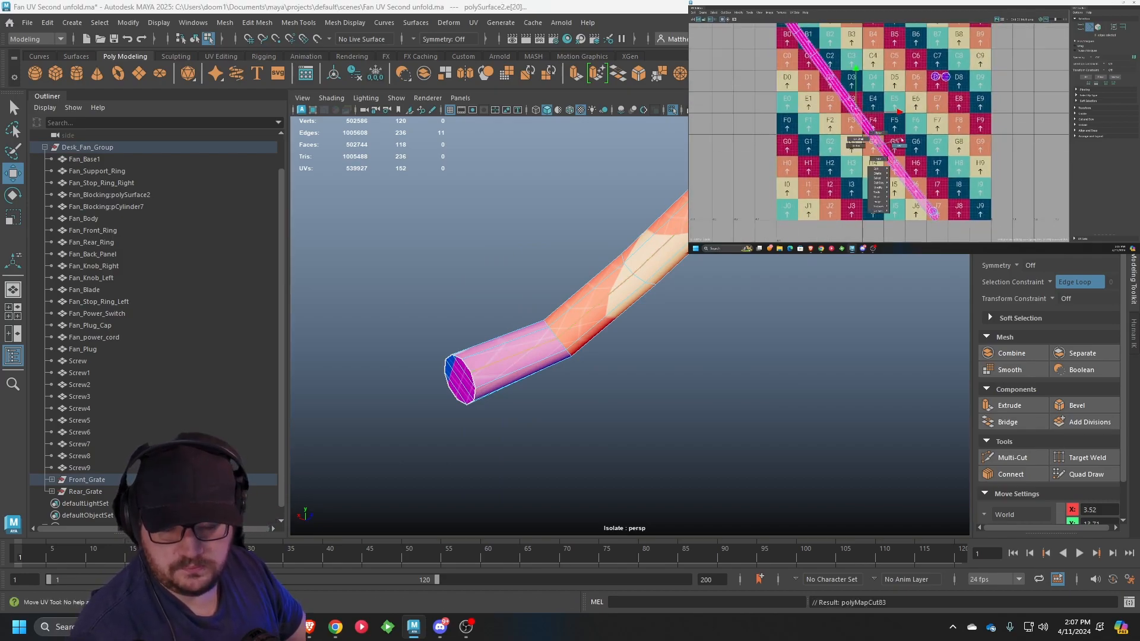
right_click_drag(902, 140, 859, 140)
left_click(869, 139)
key("ctrl+u")
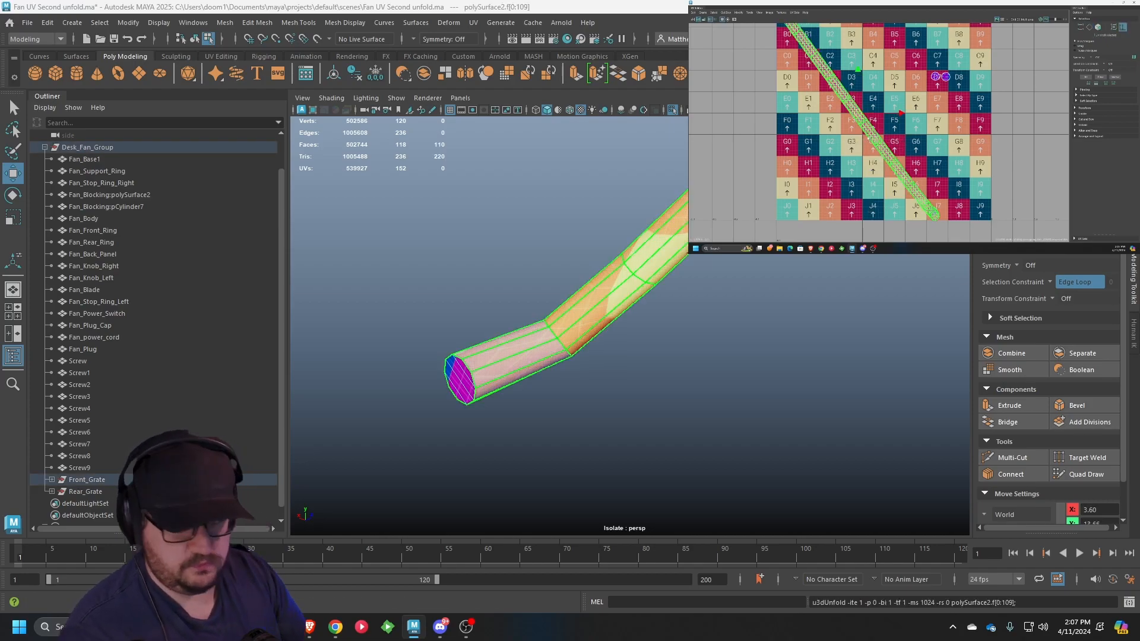
Orient the unfolded tube strip vertically along the UV tile's left edge and place both end caps above it
key("e")
left_click_drag(888, 85, 922, 135)
left_click_drag(866, 109, 791, 129)
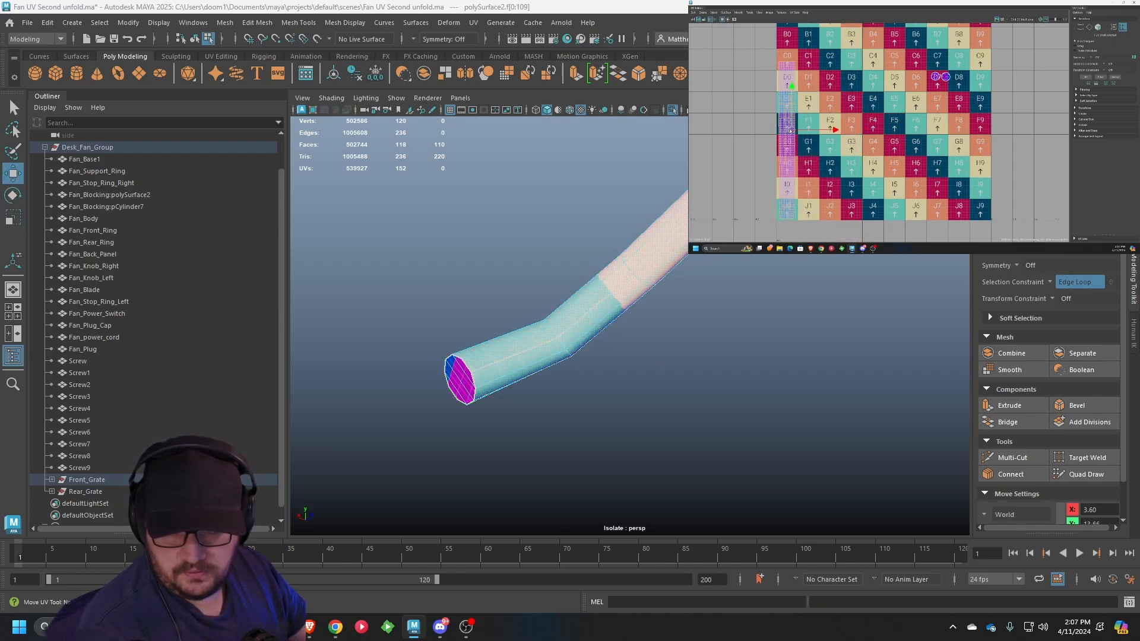
left_click(929, 74)
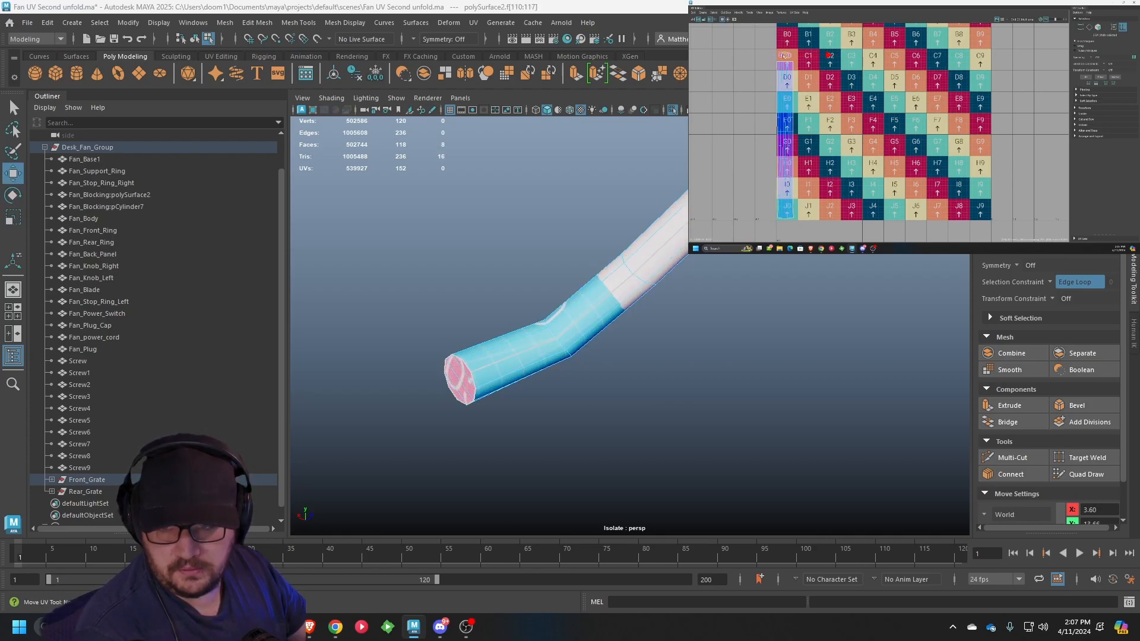
Turn off isolation to show the whole fan and select the unwrapped spoke as an object
scroll(748, 313, "down", 5)
left_click_drag(677, 270, 651, 221, "alt")
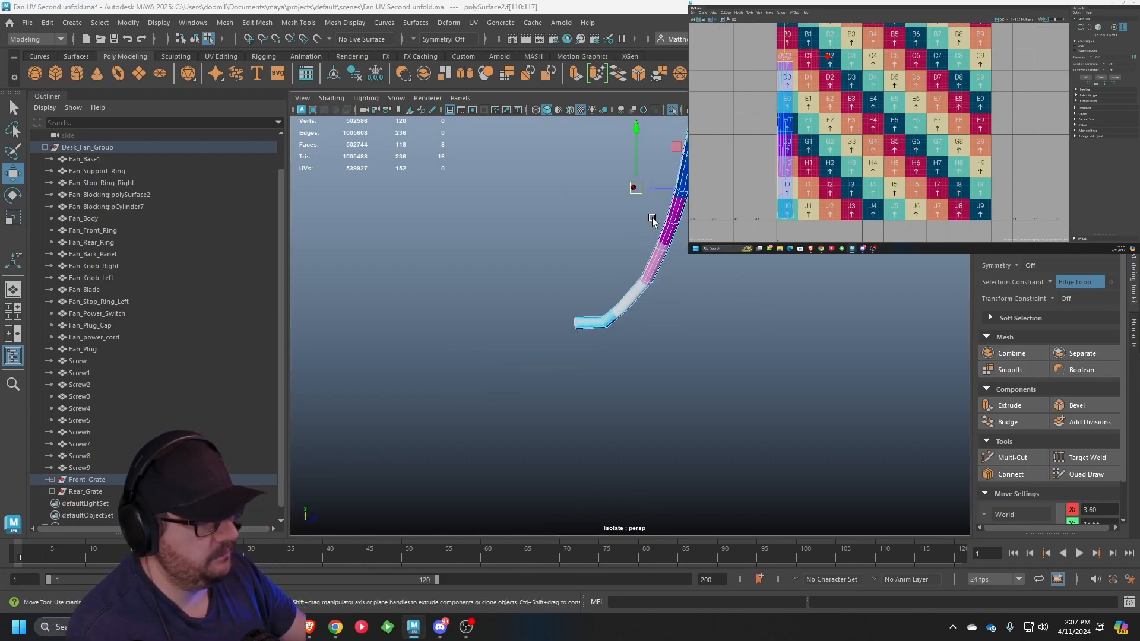
key("space")
key("space")
left_click(396, 98)
mouse_move(510, 118)
left_click(549, 120)
left_click_drag(639, 189, 570, 216, "alt")
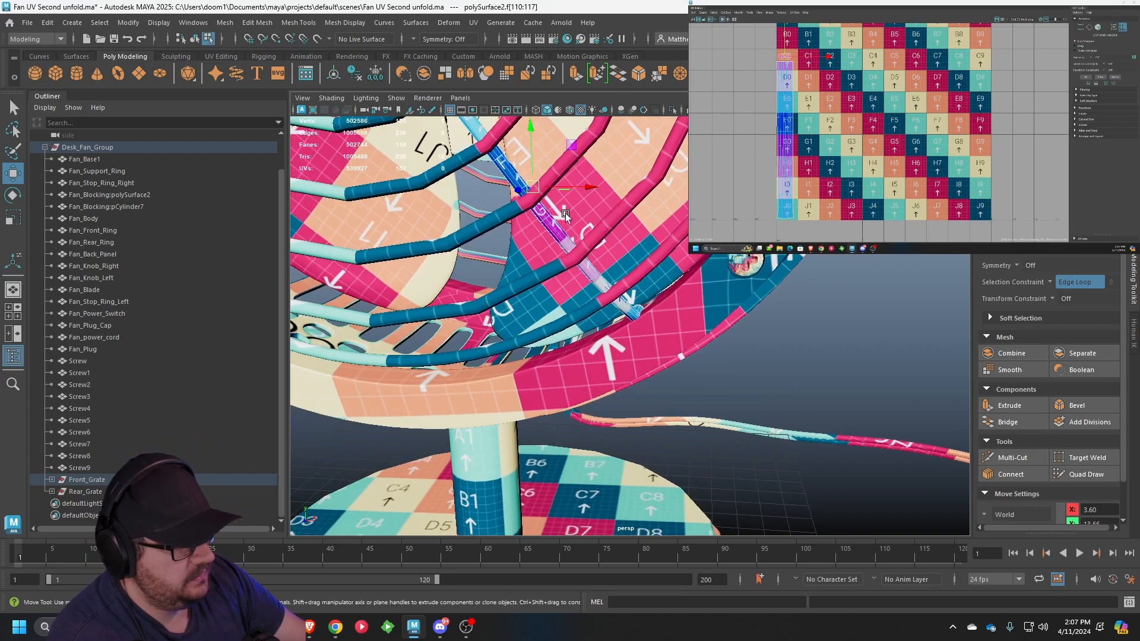
middle_click_drag(570, 216, 621, 267, "alt")
right_click(575, 226)
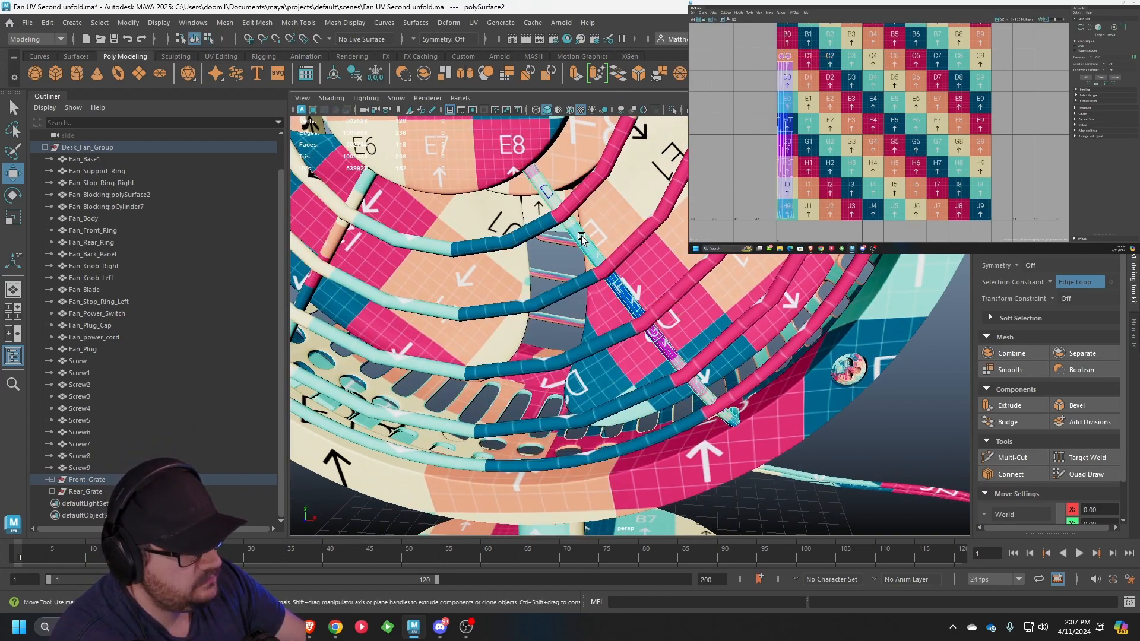
Transfer the unwrapped spoke's attributes to the neighbouring lower spoke of the front grate
scroll(582, 238, "down", 5)
scroll(464, 289, "up", 6)
left_click(462, 285, "shift")
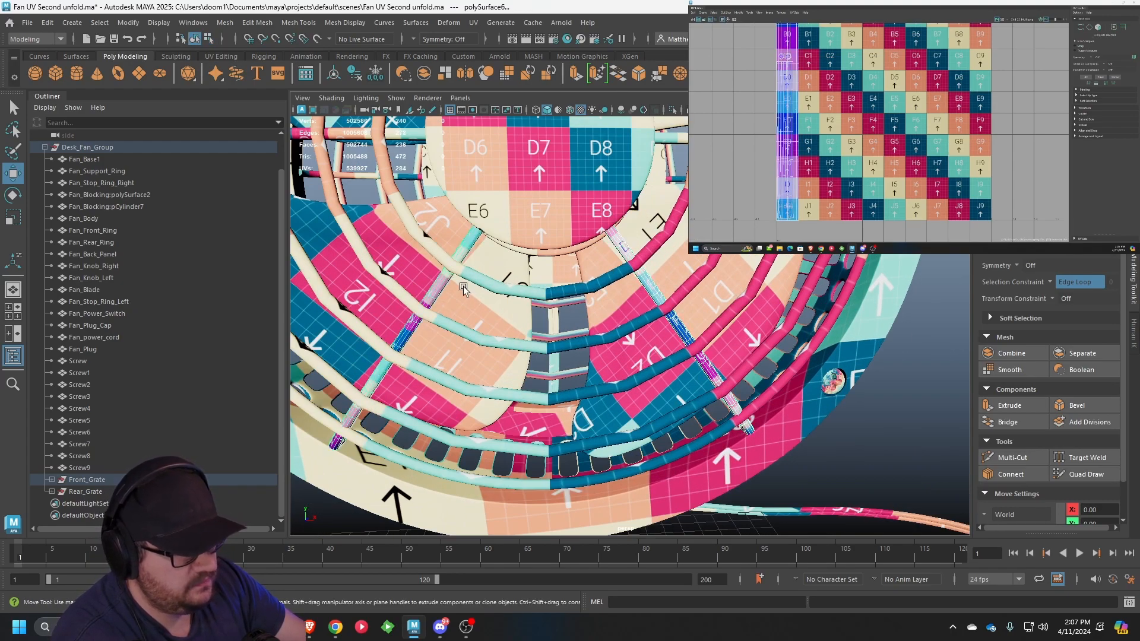
middle_click_drag(463, 289, 475, 232, "alt")
left_click(225, 22)
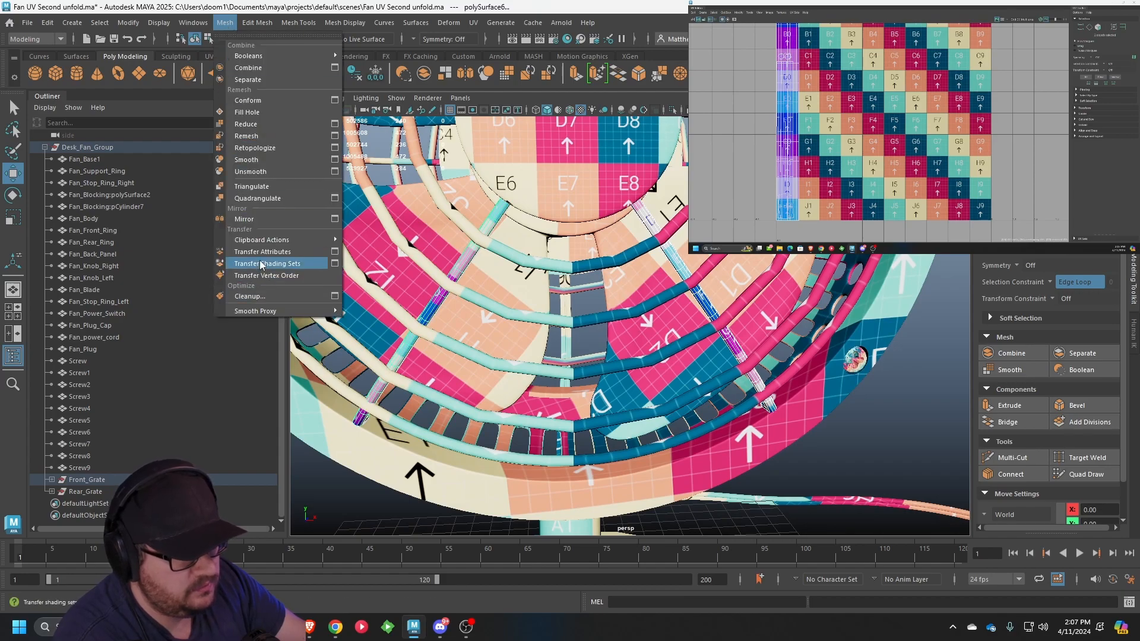
left_click(262, 252)
Repeat the attribute transfer from the unwrapped spoke onto the remaining front grate spokes and clear the selection
left_click_drag(643, 389, 475, 334, "alt")
left_click_drag(513, 254, 625, 372, "alt")
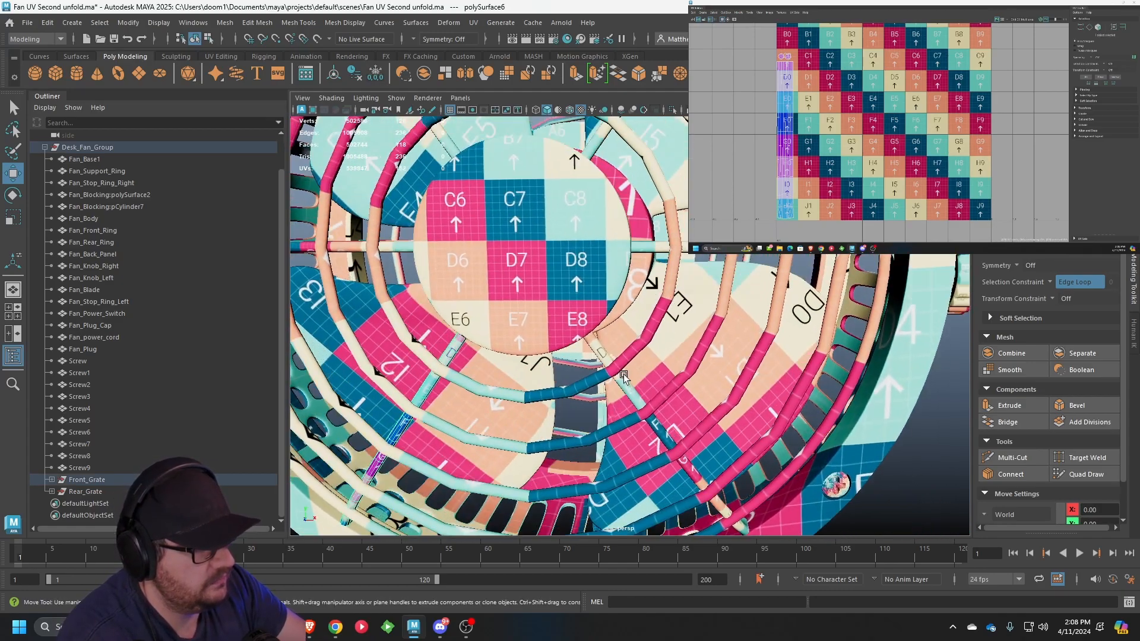
left_click(650, 247, "shift")
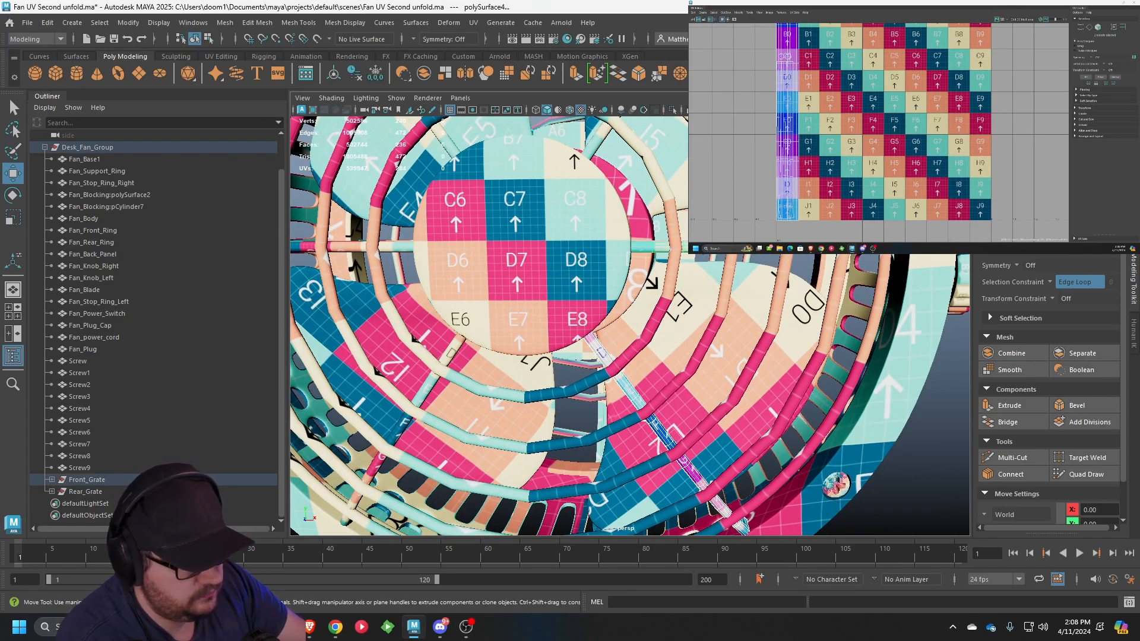
key("ctrl+z")
left_click(596, 148, "shift")
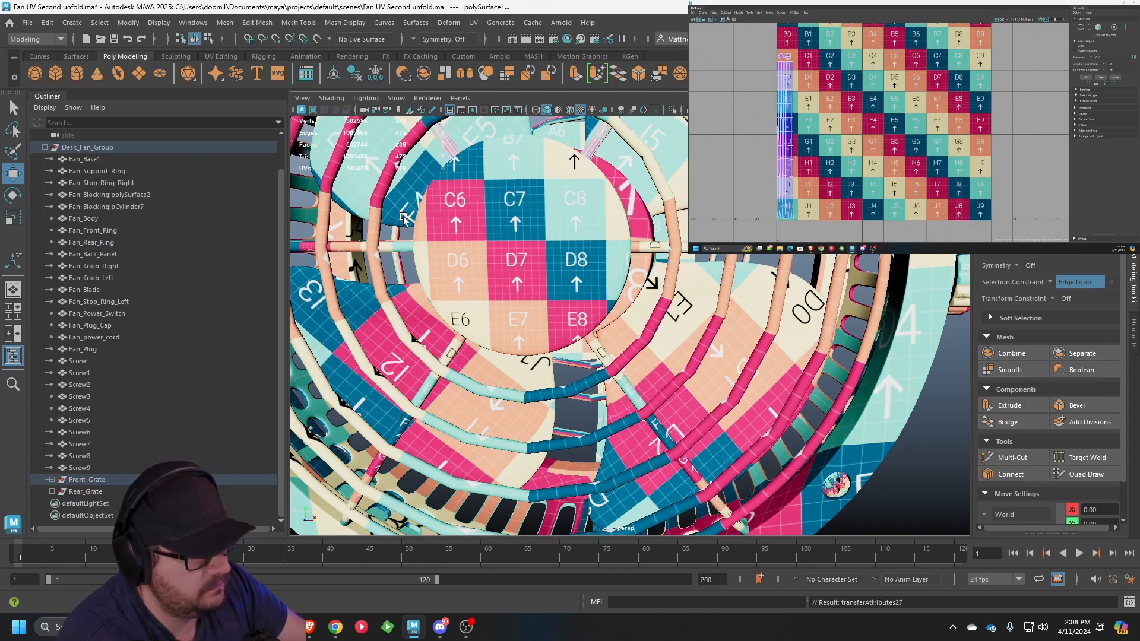
key("ctrl+z")
left_click_drag(387, 252, 512, 273, "alt")
left_click(485, 289, "shift")
key("shift+g")
left_click(892, 386)
left_click_drag(892, 385, 583, 344, "alt")
scroll(646, 345, "up", 5)
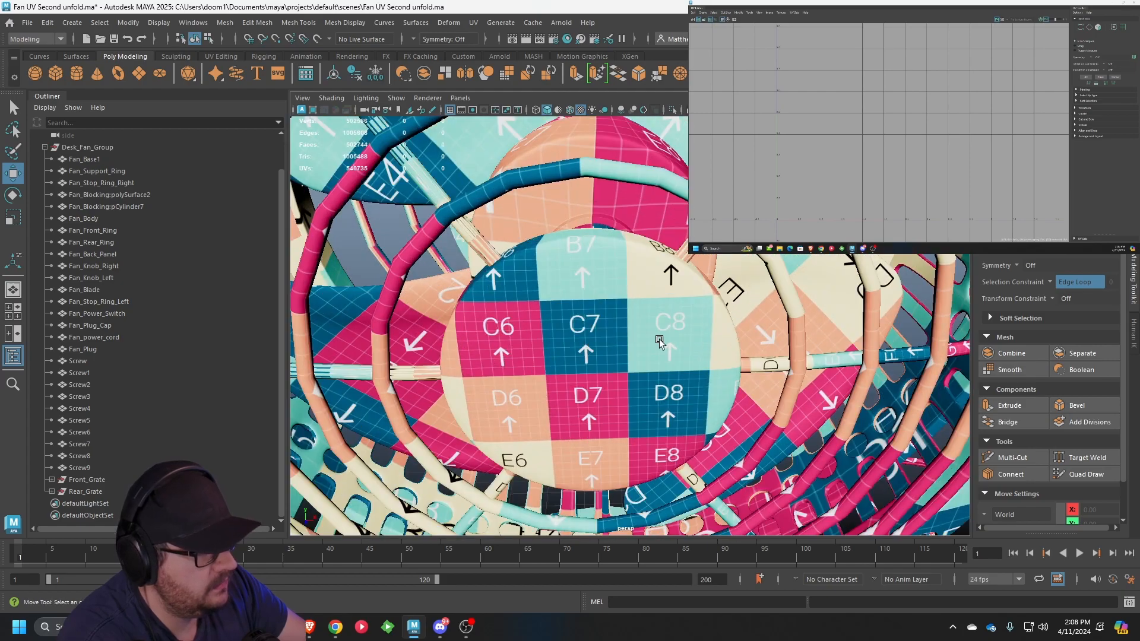
Transfer attributes from an unwrapped front grate spoke to the two upper front grate spokes, with the sample space set to Topology
left_click_drag(751, 349, 705, 312, "alt")
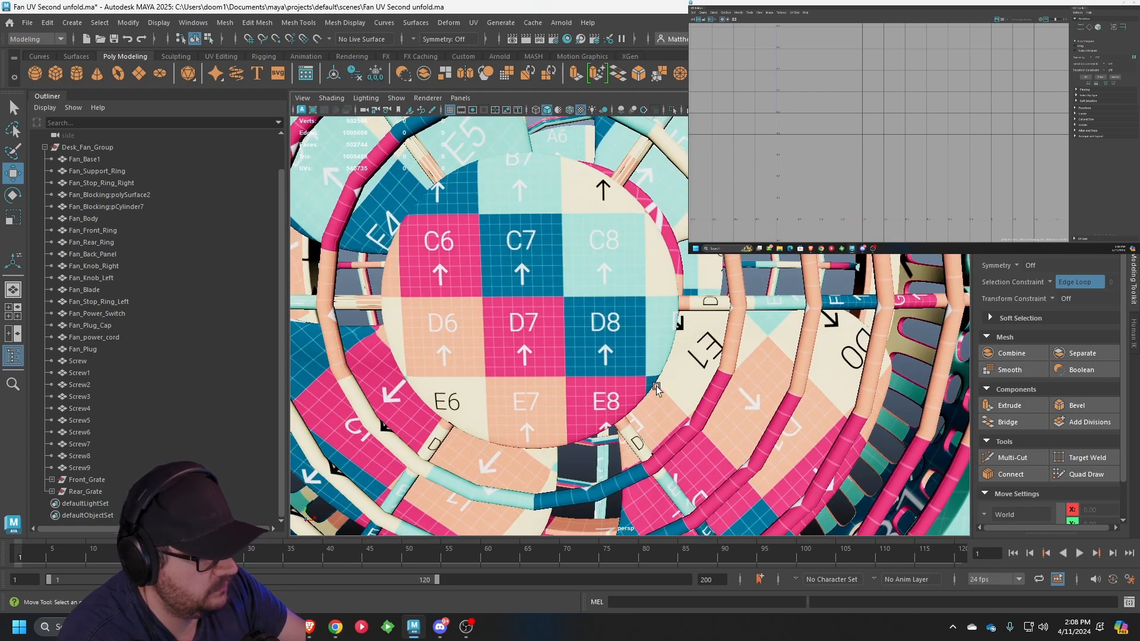
left_click(642, 441)
left_click_drag(661, 366, 621, 258, "alt")
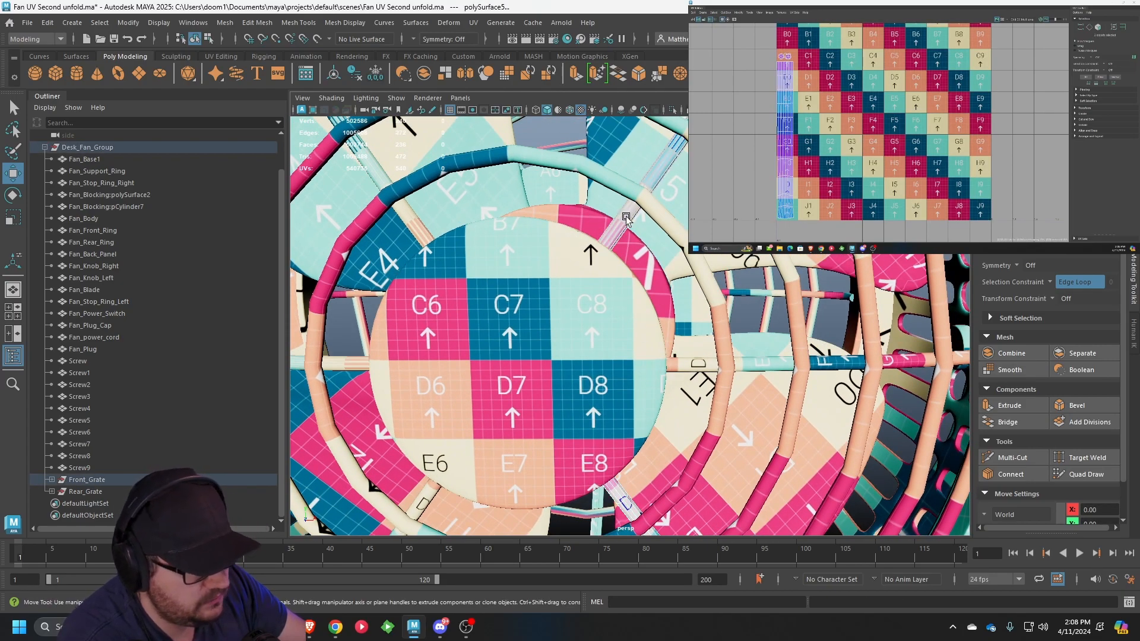
scroll(649, 359, "down", 5)
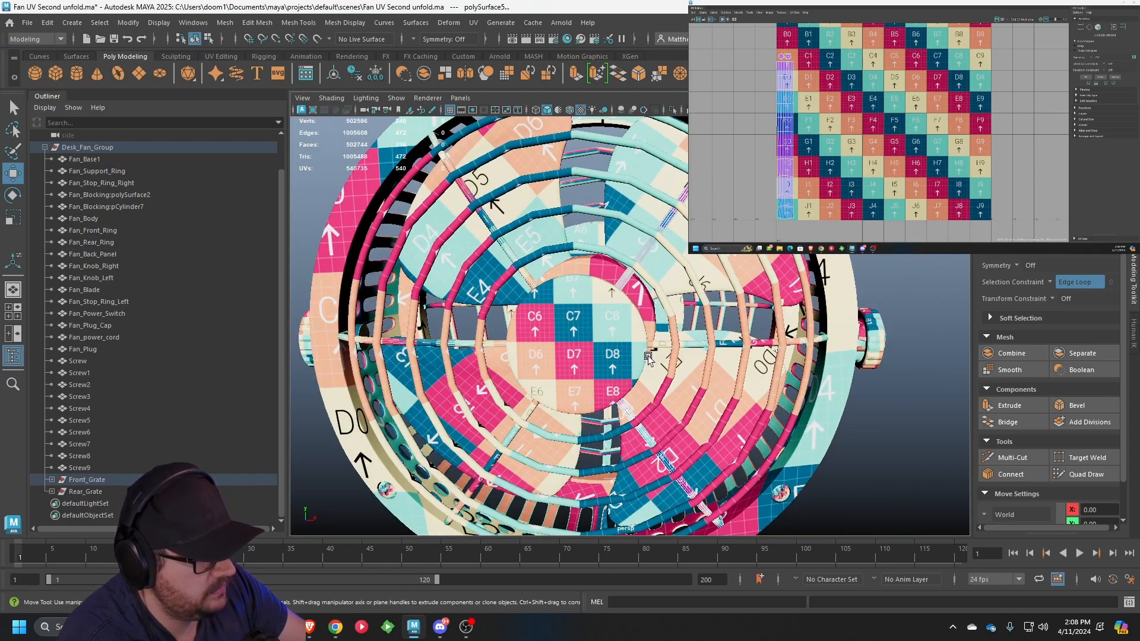
scroll(649, 359, "up", 3)
left_click(684, 358)
left_click_drag(684, 341, 672, 344, "alt")
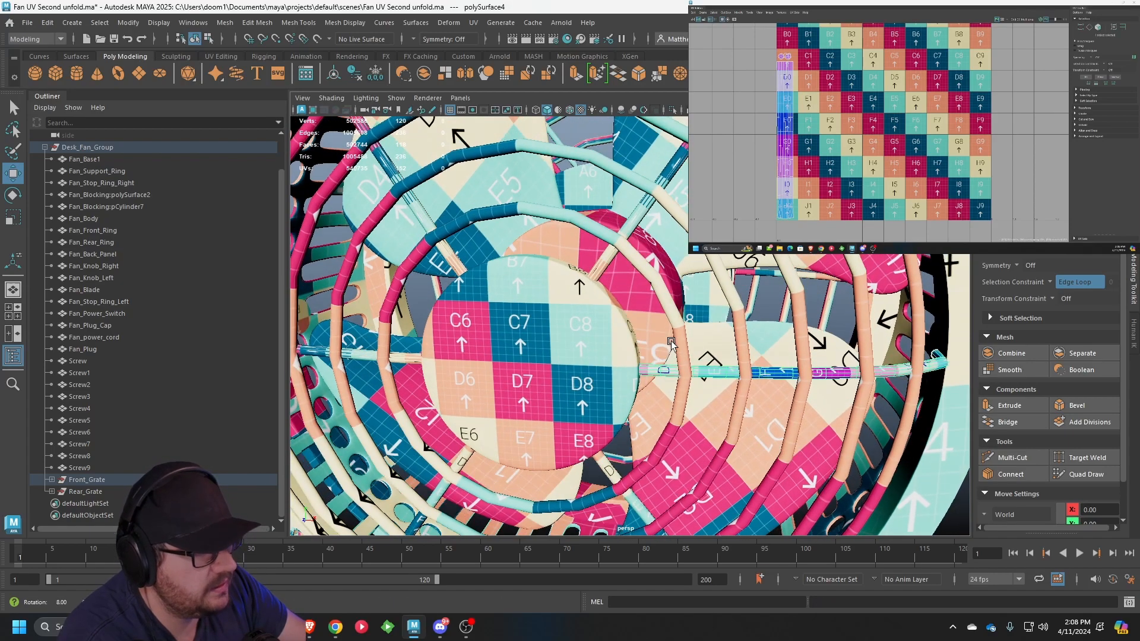
left_click(641, 215, "shift")
left_click(227, 24)
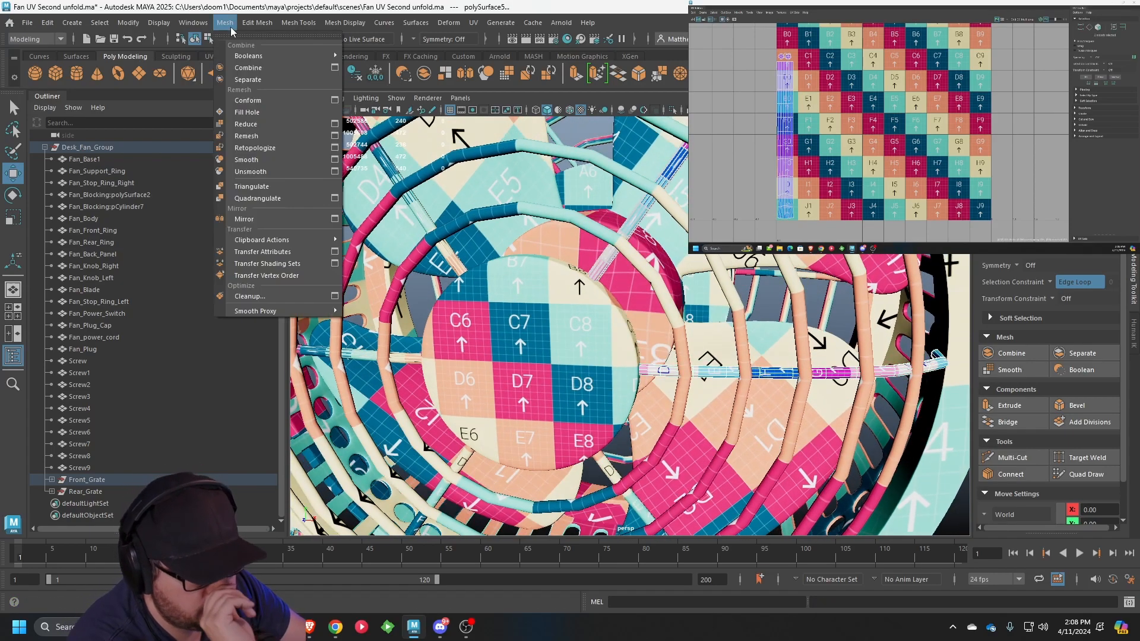
left_click(332, 252)
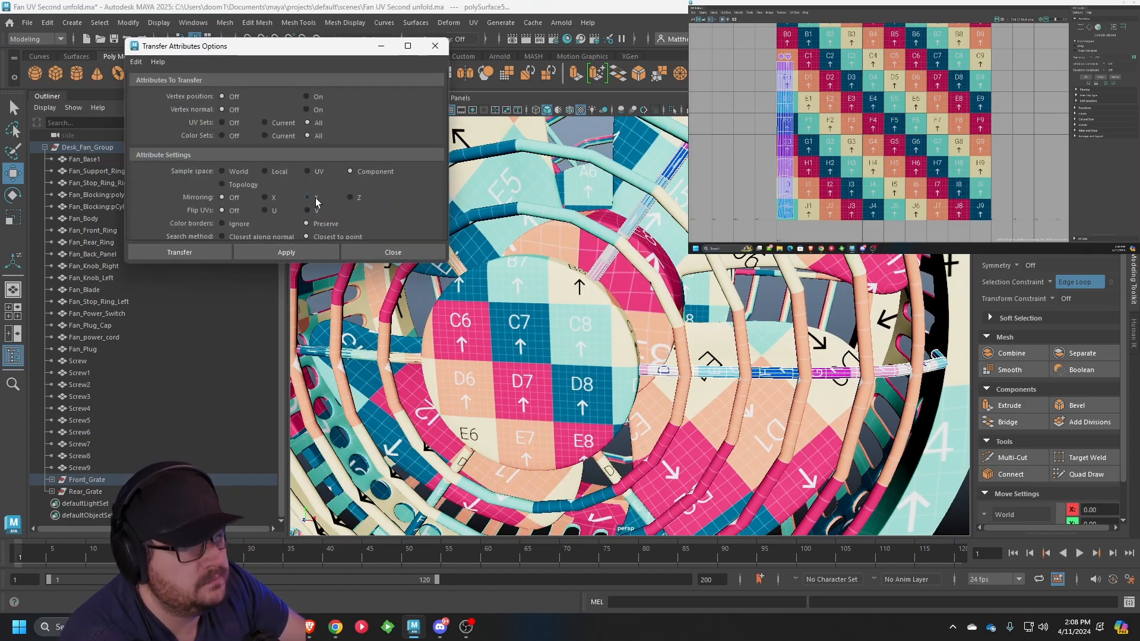
left_click(279, 254)
left_click_drag(585, 288, 628, 317, "alt")
left_click_drag(649, 238, 556, 291, "alt")
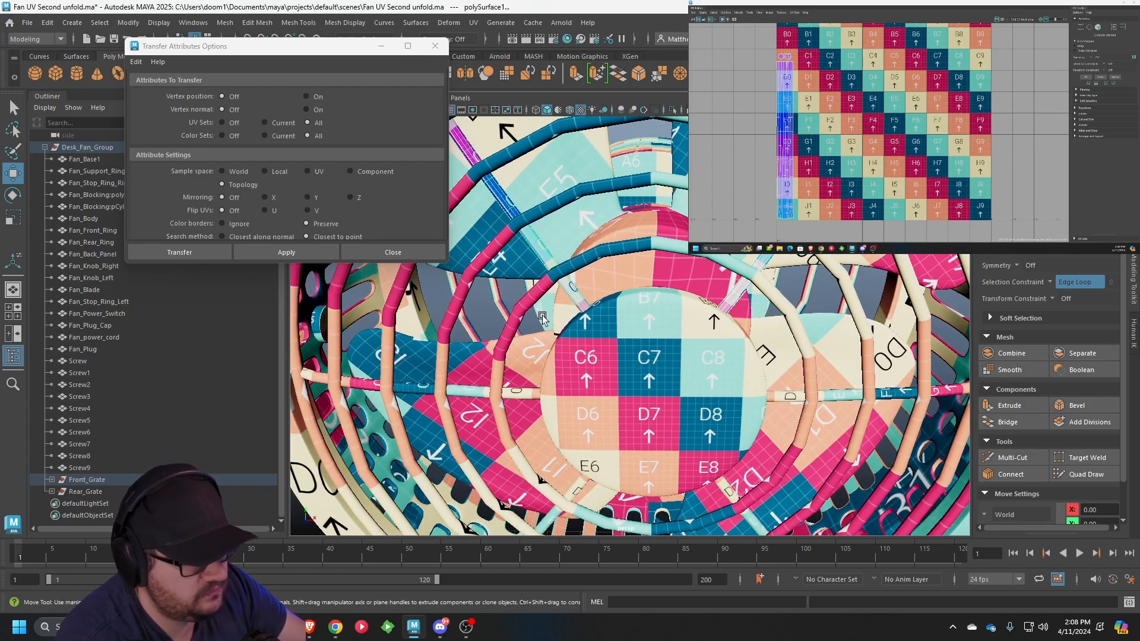
Transfer the unwrapped front grate spoke's attributes to one of the rear grate's spokes with Topology sampling
left_click_drag(547, 321, 618, 247, "alt")
scroll(619, 247, "up", 2)
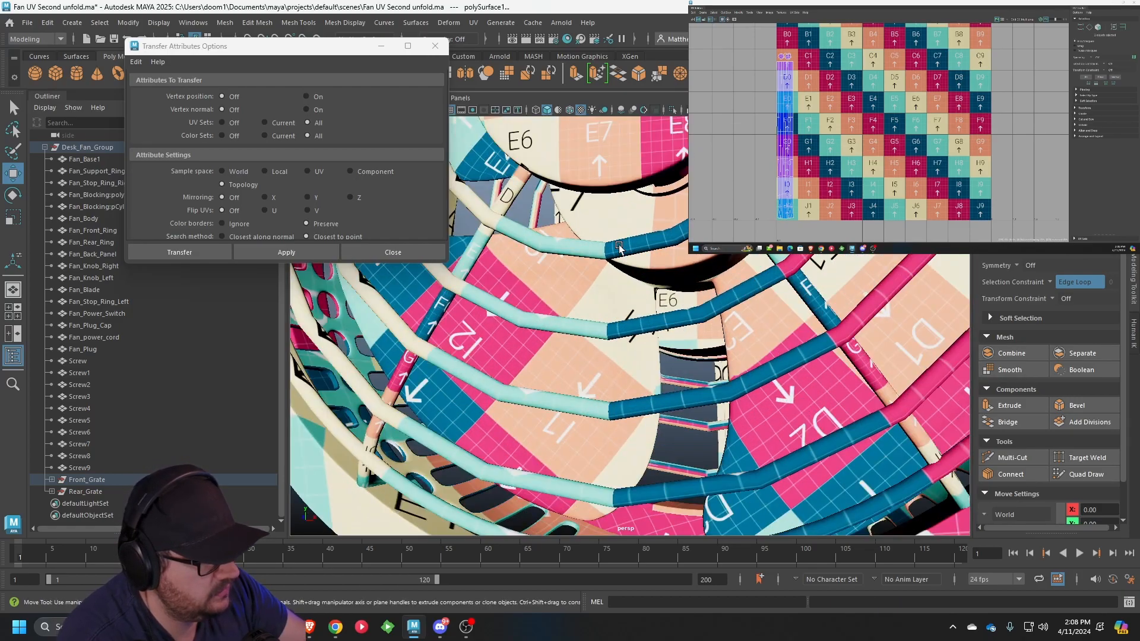
scroll(571, 256, "down", 3)
scroll(651, 330, "down", 4)
left_click_drag(651, 330, 742, 338, "alt")
scroll(633, 340, "up", 3)
left_click(518, 261, "shift")
left_click_drag(518, 261, 623, 284, "alt")
scroll(623, 283, "up", 3)
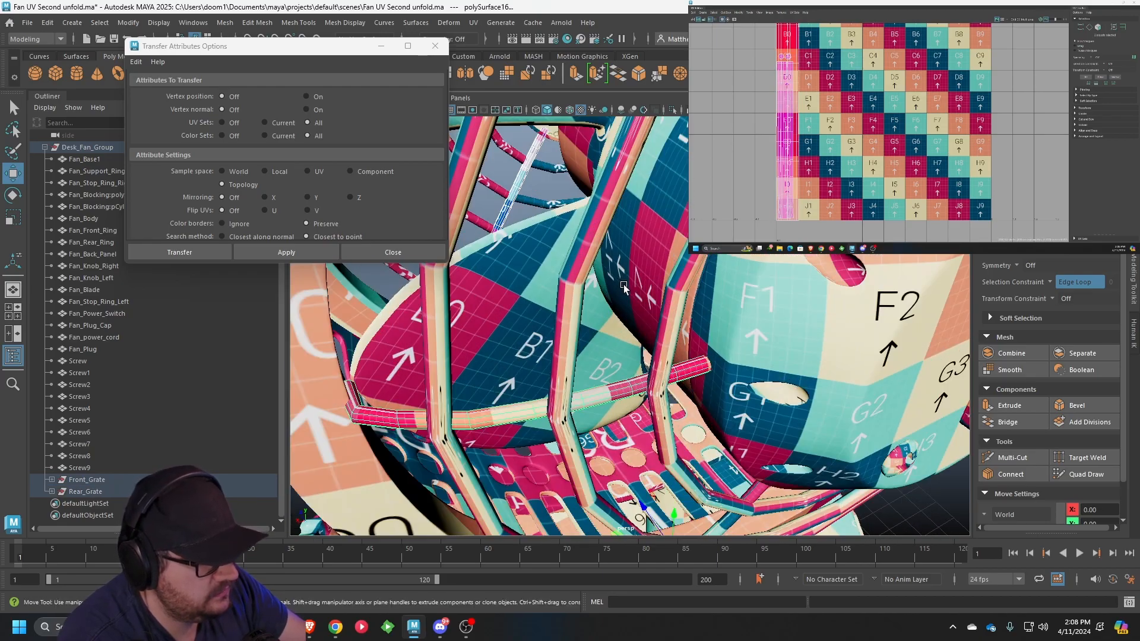
left_click(308, 249)
left_click_drag(600, 333, 641, 325, "alt")
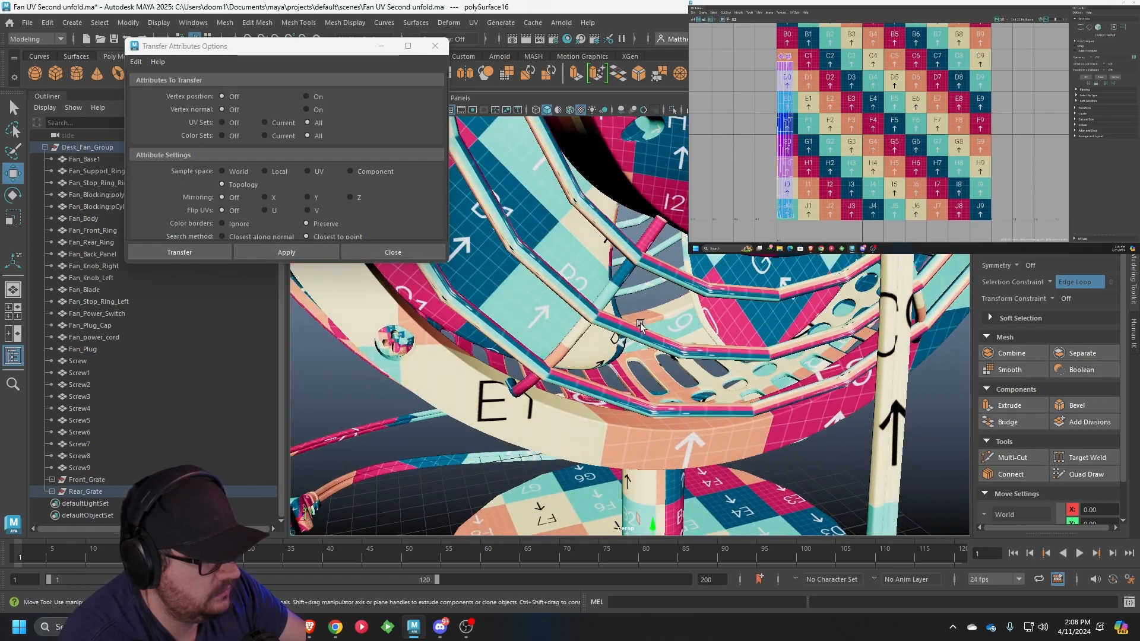
Repeat the attribute transfer from that rear grate spoke onto the neighbouring lower rear spokes
left_click(612, 301, "shift")
key("g")
left_click_drag(737, 295, 666, 312, "alt")
left_click(666, 312, "shift")
key("g")
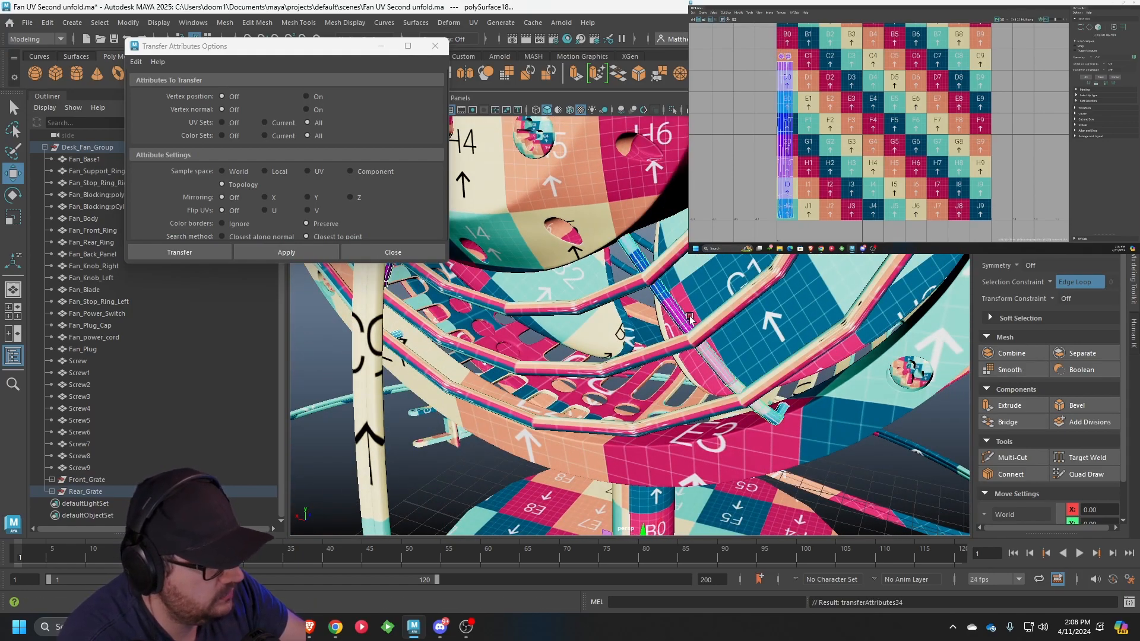
Use an unwrapped lower rear spoke as the source to transfer attributes to the rear grate's remaining side and upper spokes, and clear the selection
left_click(884, 490)
left_click(679, 316)
scroll(681, 315, "down", 5)
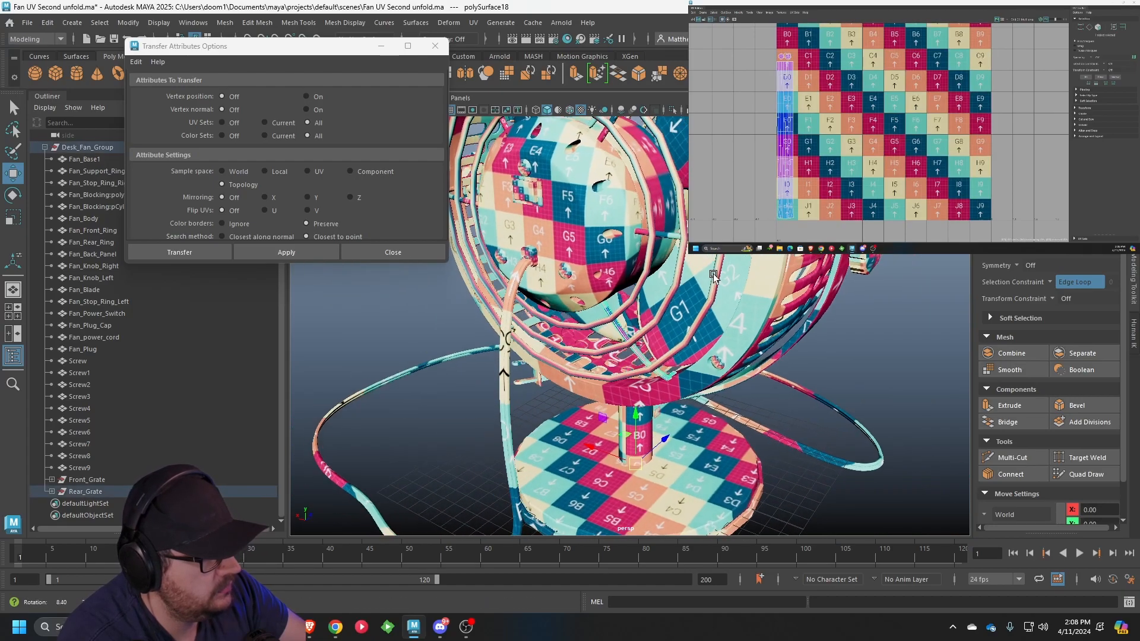
left_click_drag(714, 274, 681, 265, "alt")
left_click(682, 266, "shift")
key("g")
middle_click_drag(662, 248, 678, 329, "alt")
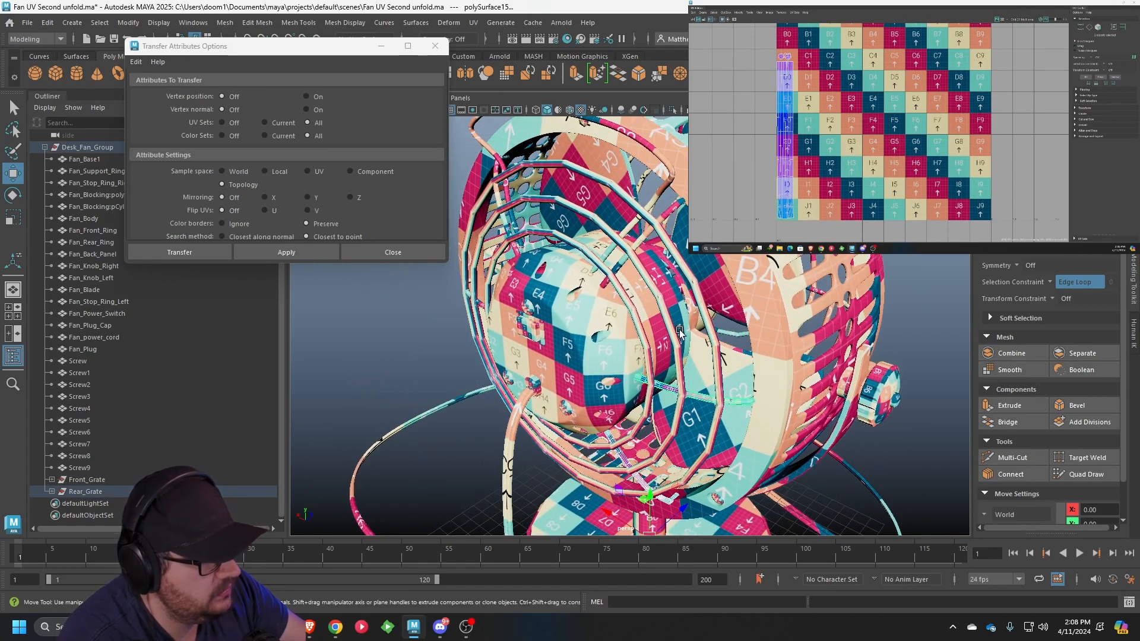
left_click(645, 238, "shift")
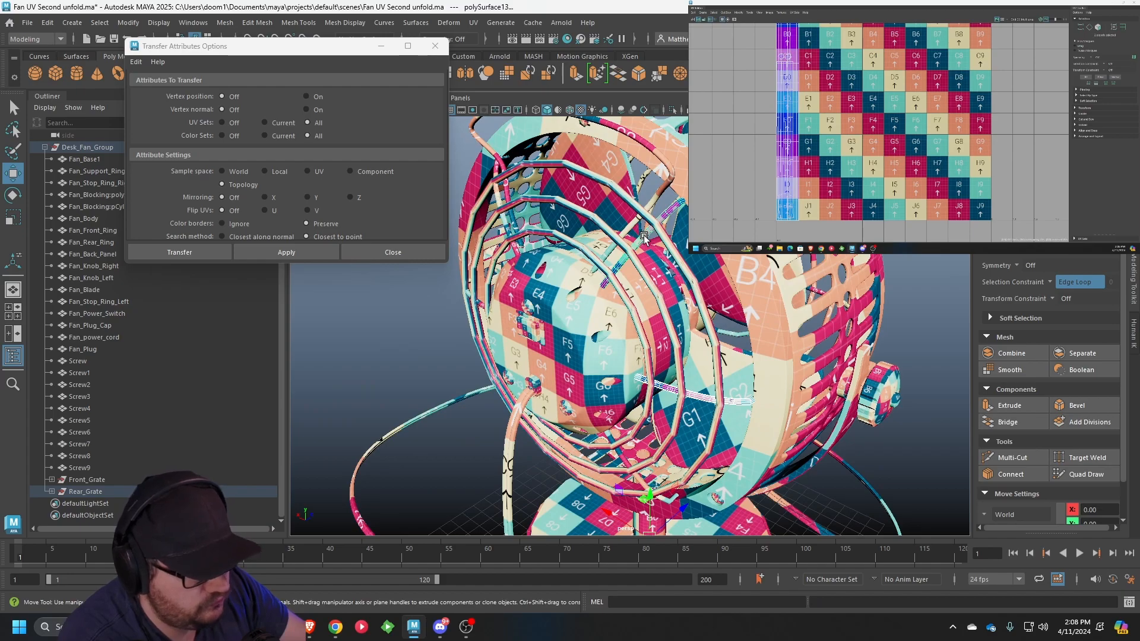
key("g")
left_click_drag(564, 257, 725, 273, "alt")
left_click(894, 440)
scroll(894, 440, "up", 7)
scroll(695, 292, "down", 3)
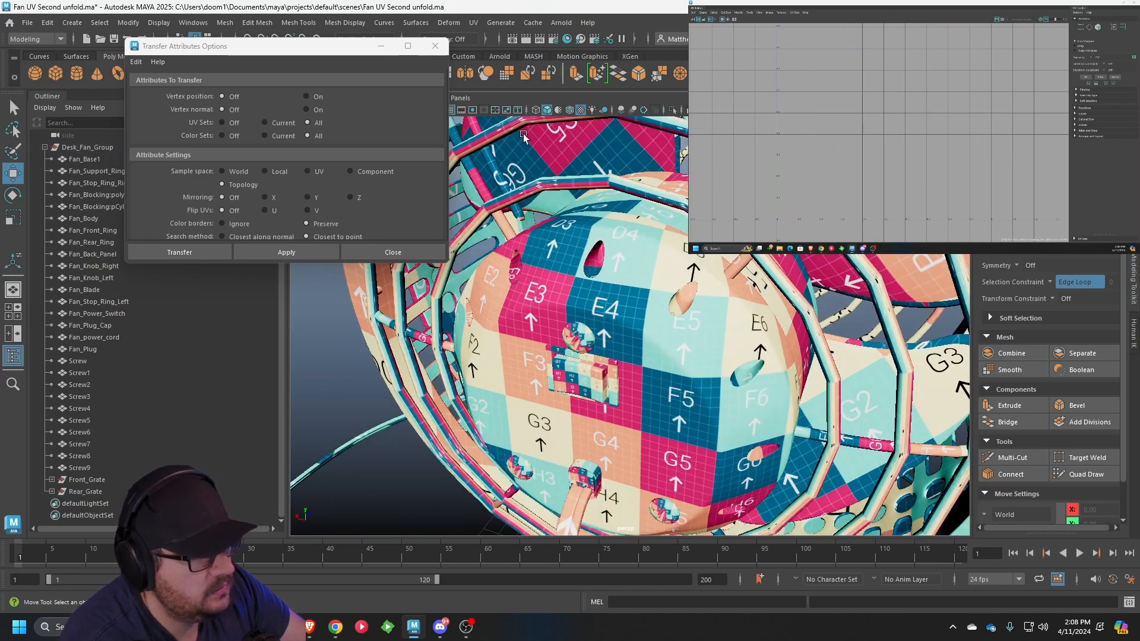
Close the transfer options and select the unwrapped ring of the front grate as the source
left_click(434, 46)
left_click_drag(428, 207, 641, 252, "alt")
left_click(558, 223)
scroll(565, 225, "down", 4)
left_click(625, 257)
left_click_drag(862, 267, 680, 254, "alt")
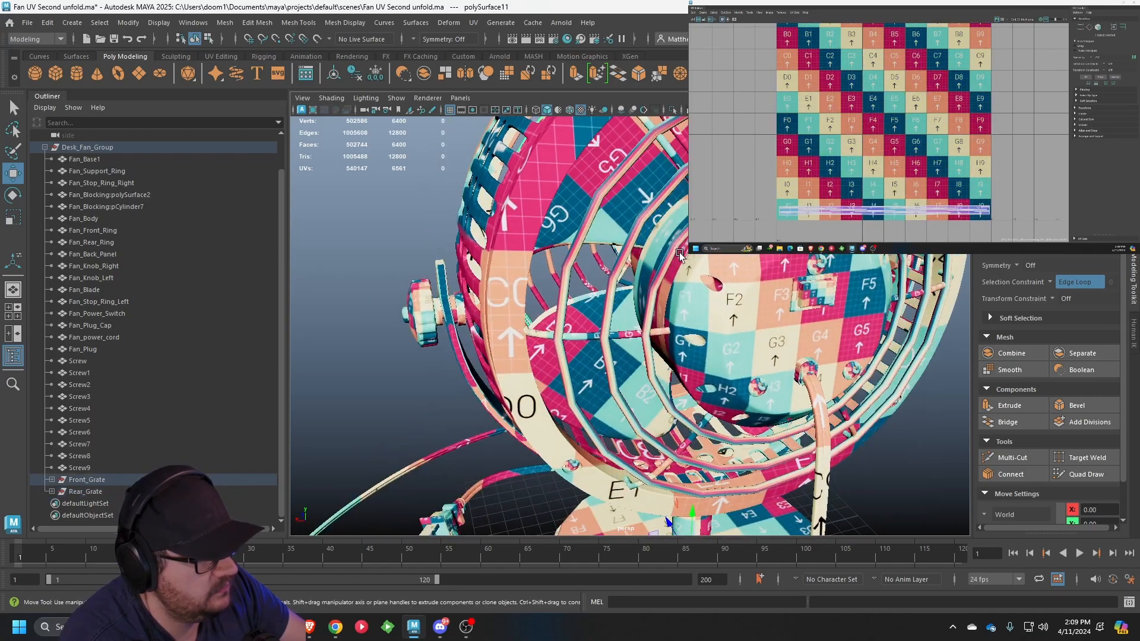
Transfer the front grate ring's attributes to the outer ring of the rear grate, with the sample space set to Component
left_click(586, 237, "shift")
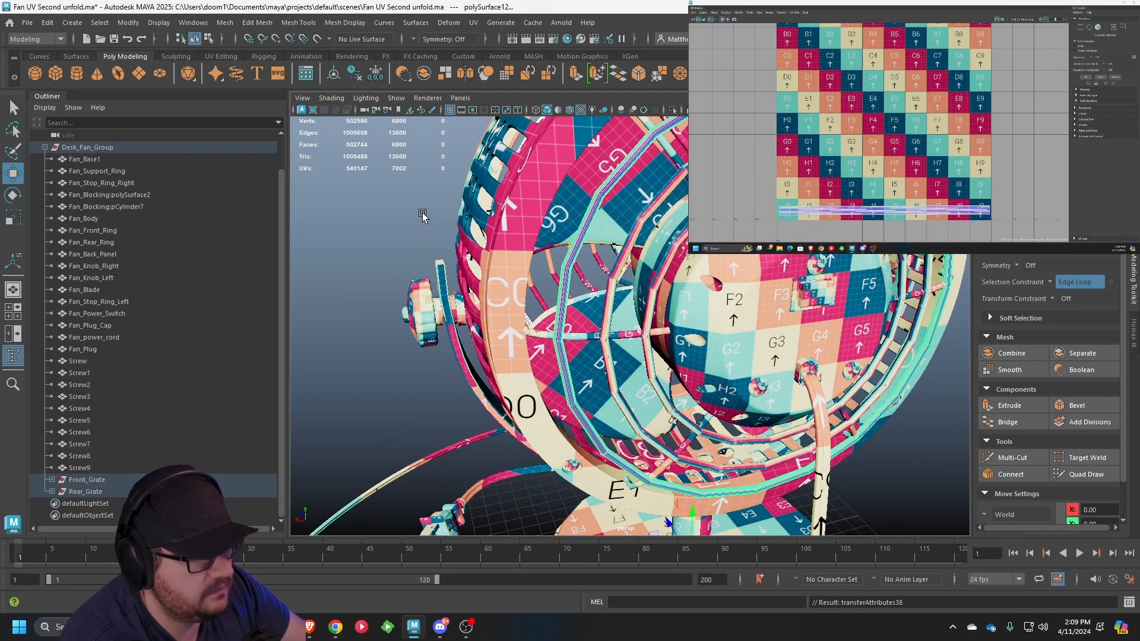
key("ctrl+z")
left_click(235, 26)
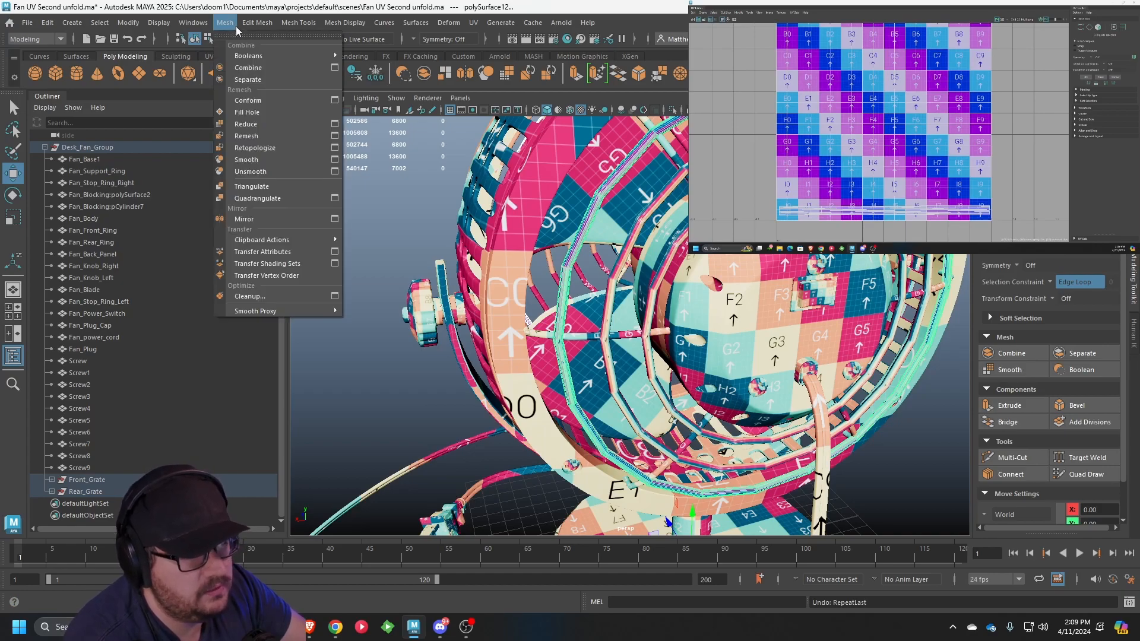
left_click(335, 252)
left_click(350, 171)
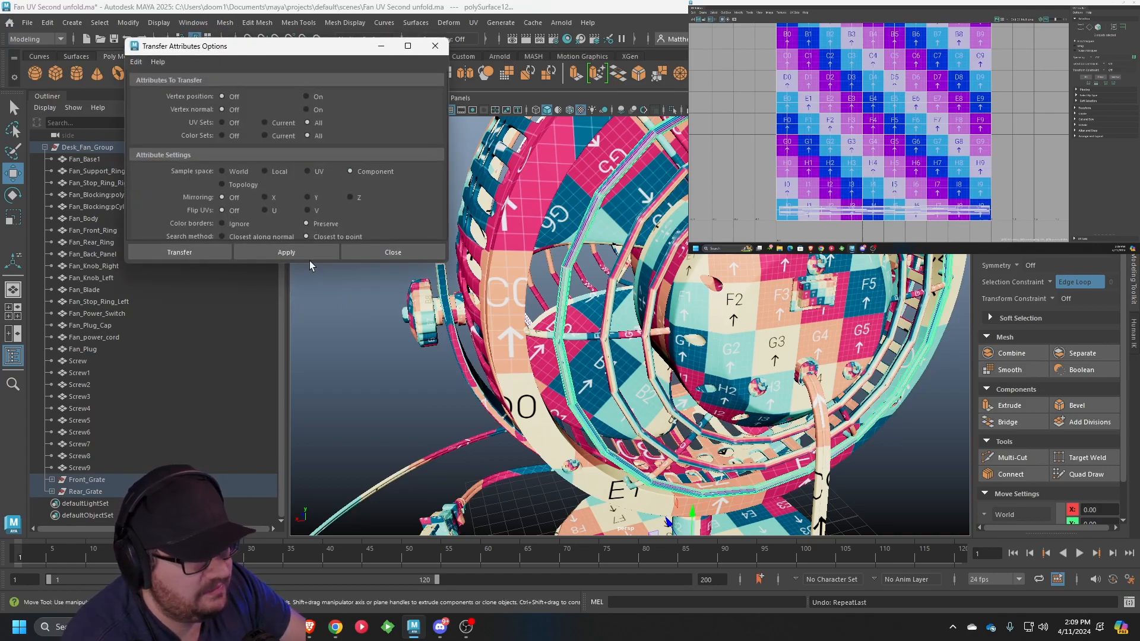
left_click(286, 251)
left_click_drag(600, 256, 581, 269, "alt")
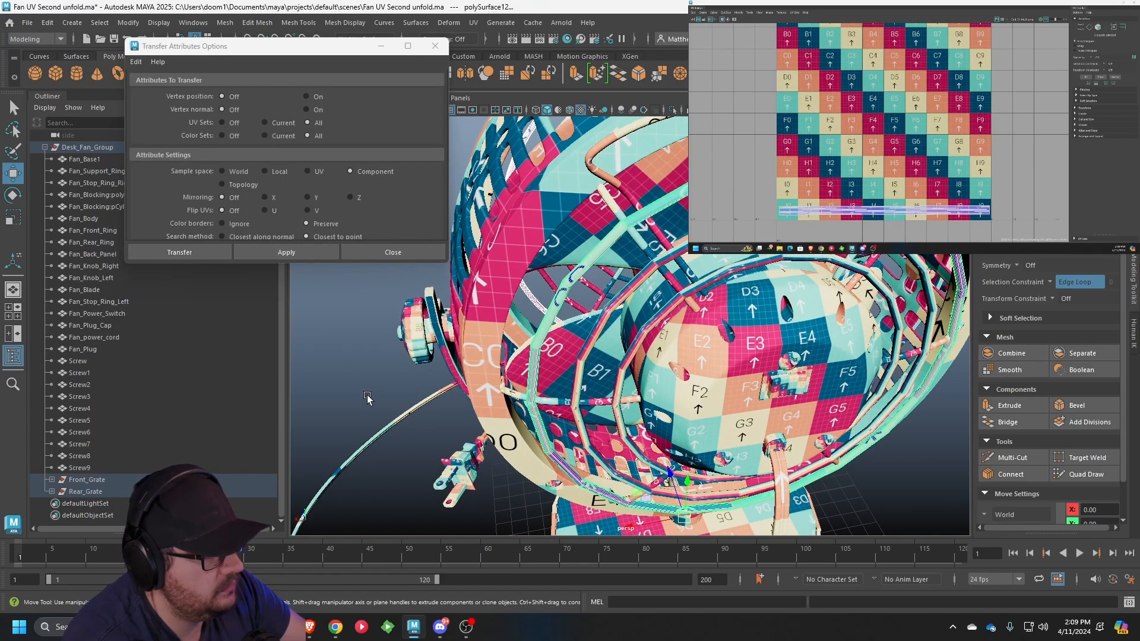
Repeat the Component-based transfer from ring to ring inward across the rear grate's remaining rings
left_click(318, 407)
left_click_drag(318, 407, 575, 332, "alt")
left_click(634, 289)
left_click(657, 284, "shift")
left_click_drag(657, 283, 664, 280, "alt")
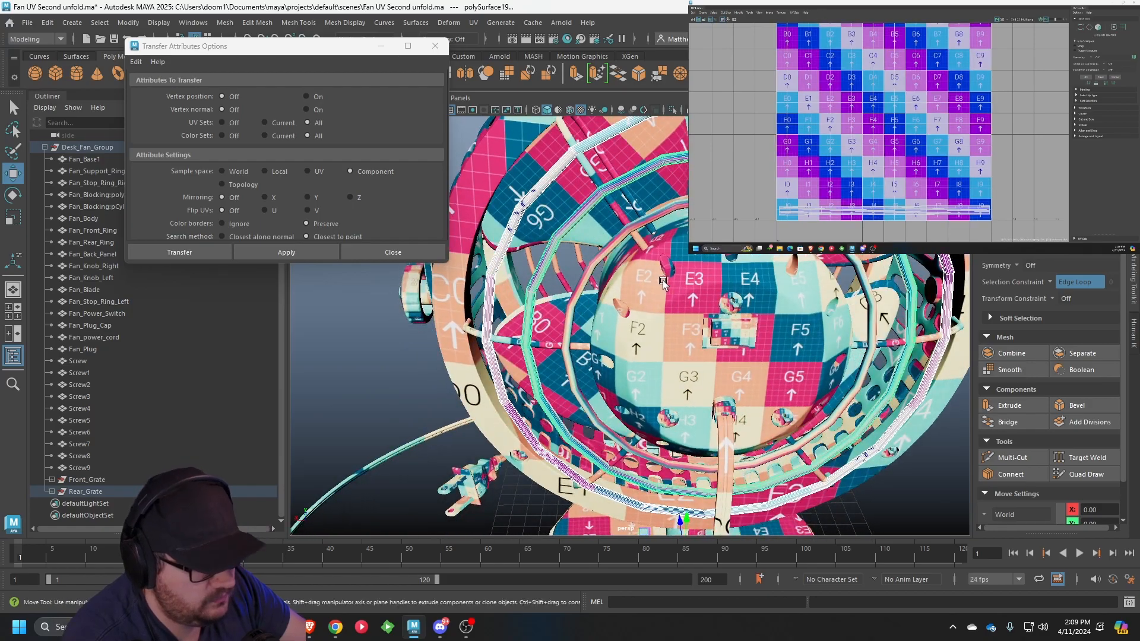
key("g")
left_click(549, 250)
left_click(585, 268, "shift")
key("g")
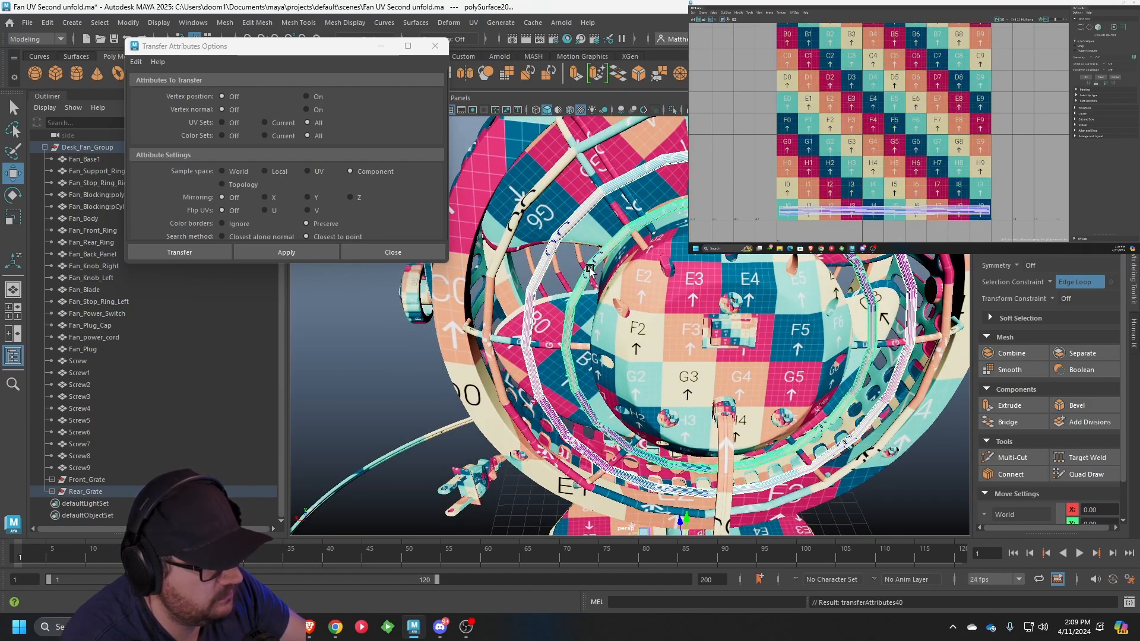
Select all parts of the fan, close the transfer options, review the combined layout across the UV tiles and clear the selection
scroll(739, 380, "down", 5)
left_click(739, 380)
left_click_drag(740, 380, 719, 394, "alt")
scroll(720, 395, "down", 5)
left_click_drag(802, 445, 576, 247)
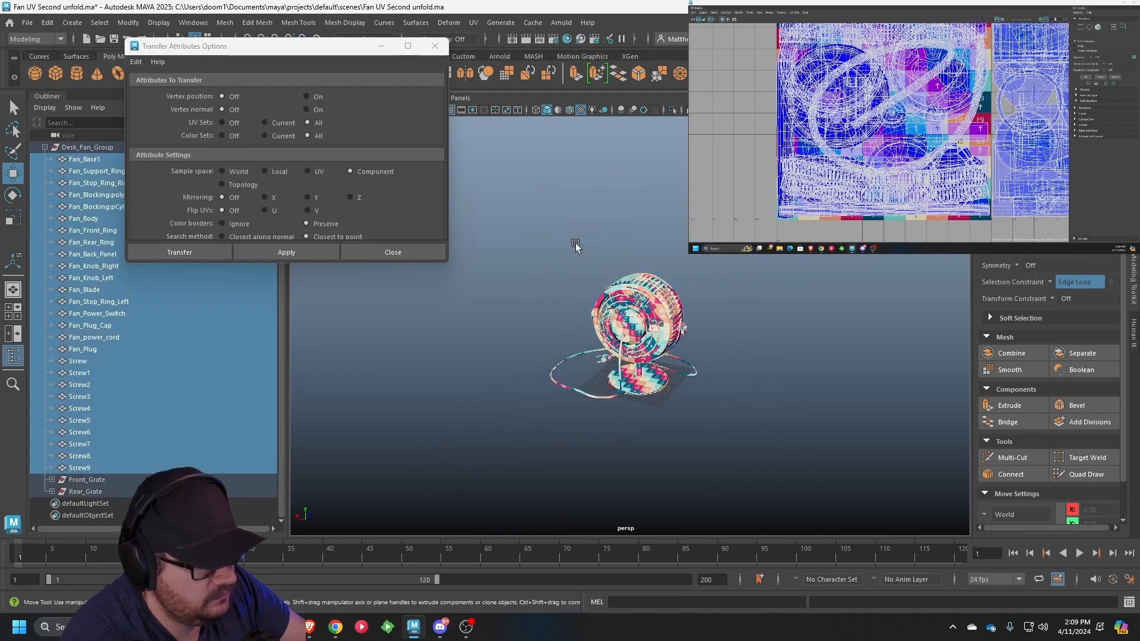
scroll(586, 280, "down", 1)
scroll(586, 280, "up", 2)
left_click(434, 47)
left_click_drag(721, 285, 691, 287, "alt")
scroll(975, 146, "down", 3)
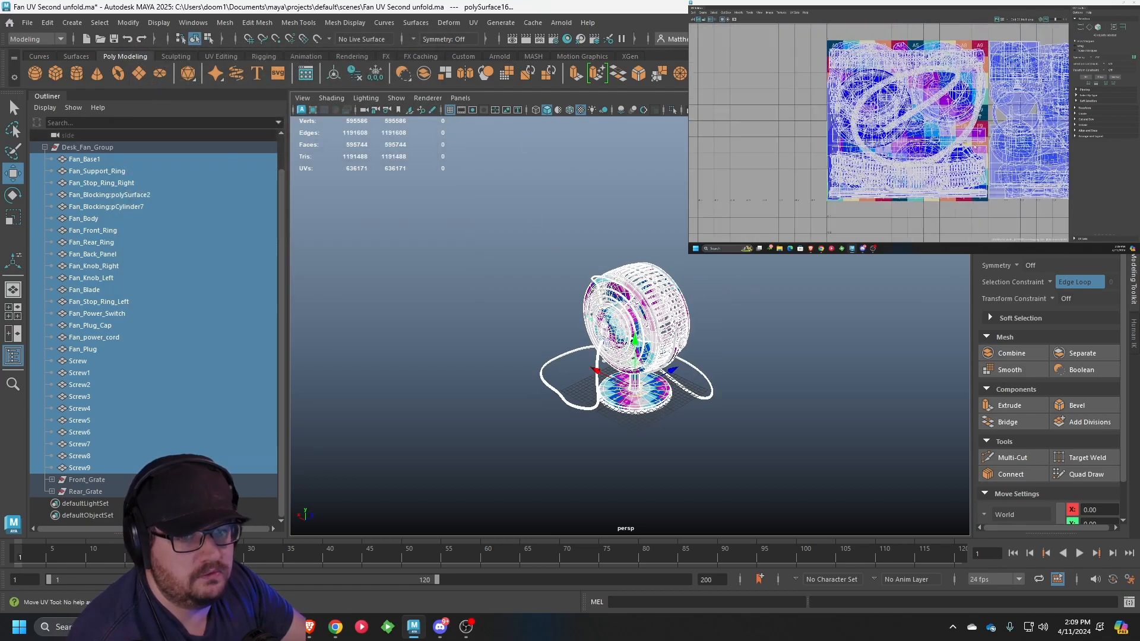
scroll(1014, 144, "down", 3)
middle_click_drag(1016, 143, 958, 133, "alt")
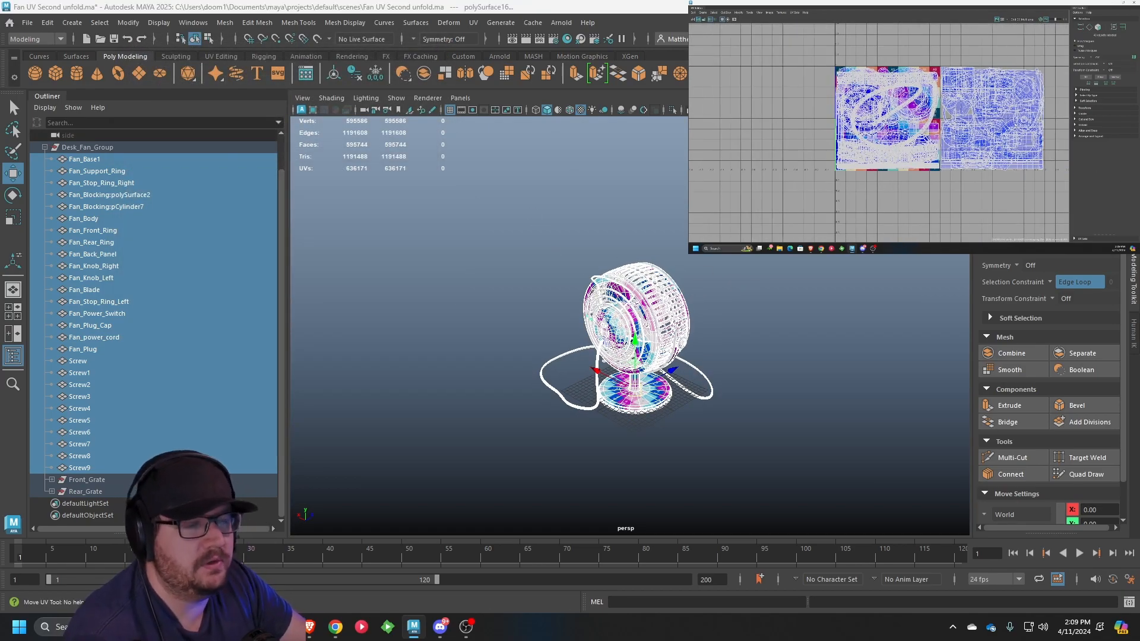
scroll(351, 190, "up", 5)
left_click(368, 220)
Examine the checker texture over the whole fan and close up on its ring and grate for scale and distortion
left_click_drag(484, 333, 585, 303, "alt")
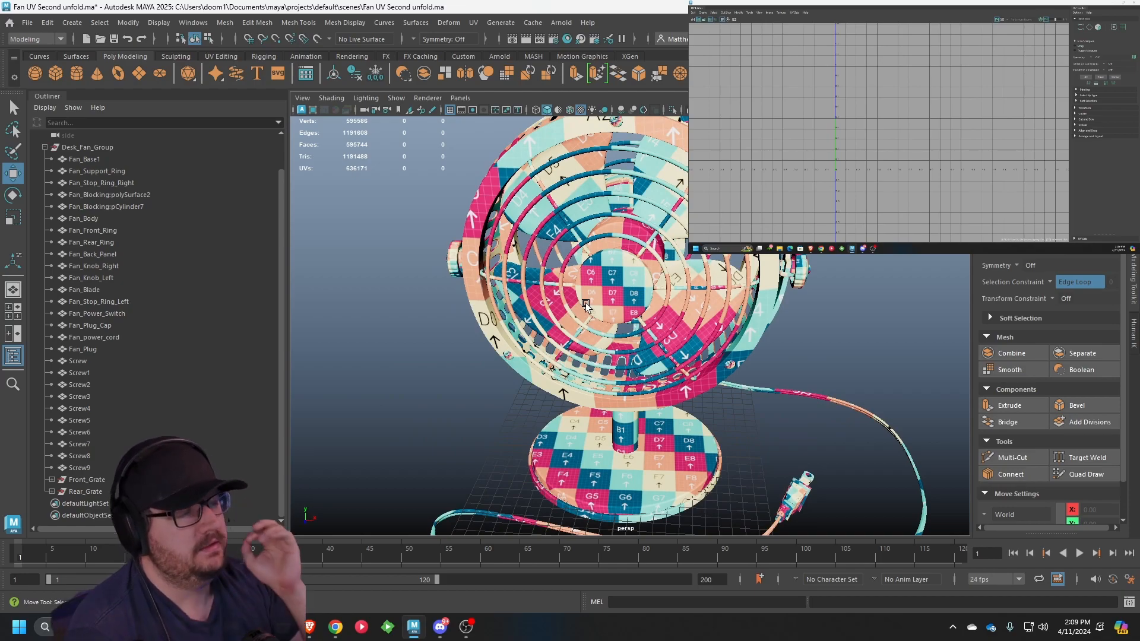
scroll(633, 294, "down", 5)
left_click_drag(633, 294, 727, 363, "alt")
scroll(608, 200, "up", 5)
scroll(727, 363, "up", 5)
scroll(727, 292, "up", 3)
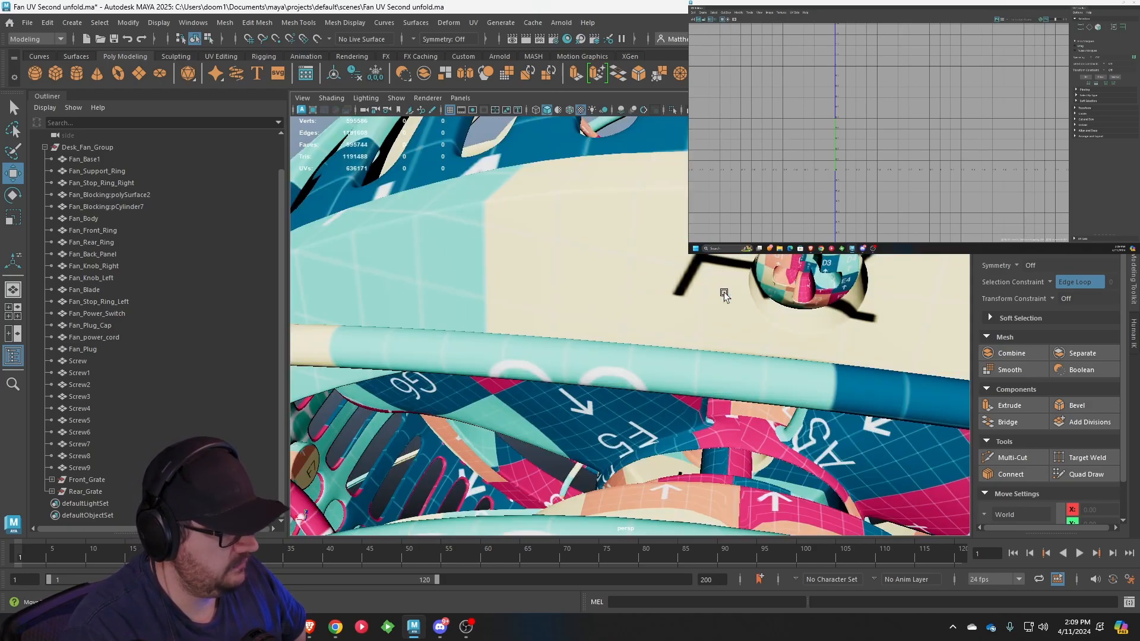
scroll(711, 280, "down", 6)
left_click_drag(711, 280, 712, 328, "alt")
scroll(799, 310, "down", 5)
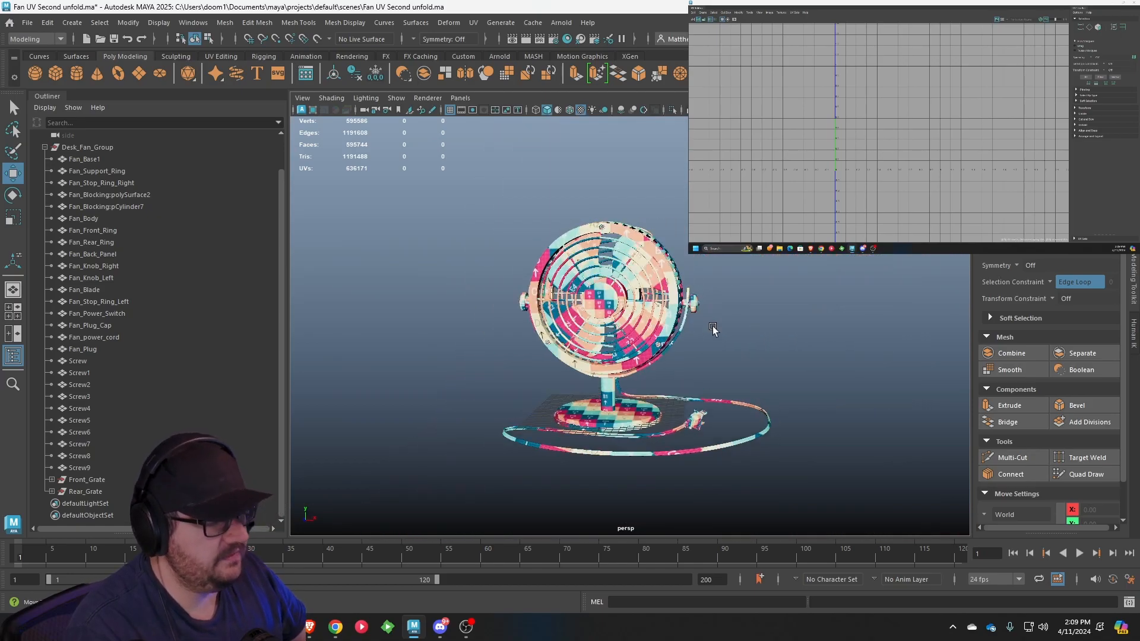